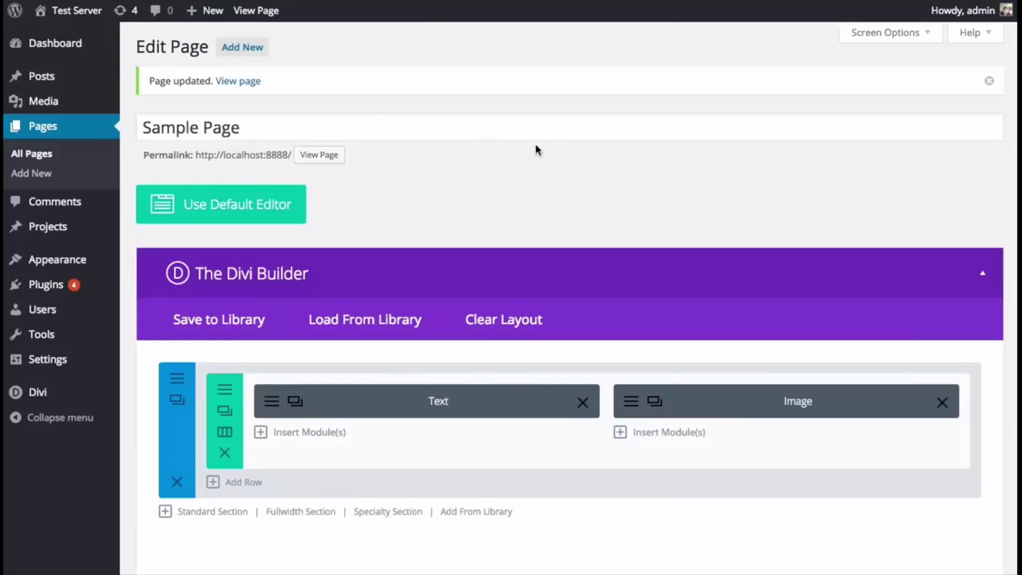
- Move the Text module into the right column so the Image module sits on the left
{"action": "left_click_drag", "start_coordinate": [178, 436], "coordinate": [250, 449]}
{"action": "mouse_move", "coordinate": [381, 404]}
{"action": "left_mouse_down"}
{"action": "mouse_move", "coordinate": [371, 417]}
{"action": "mouse_move", "coordinate": [390, 407]}
{"action": "left_mouse_up"}
{"action": "left_click_drag", "start_coordinate": [746, 404], "coordinate": [722, 426]}
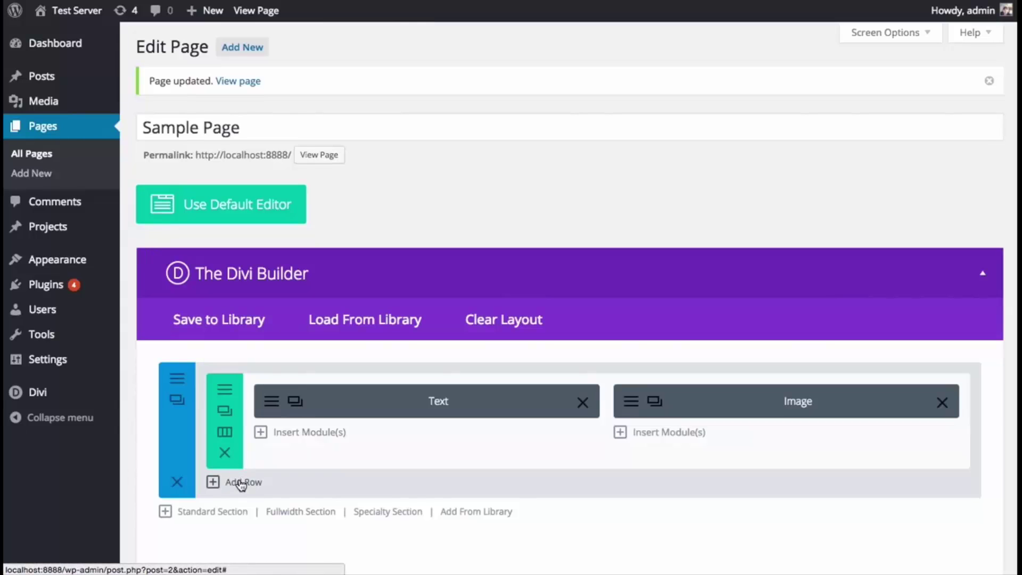
{"action": "scroll", "coordinate": [293, 476], "scroll_direction": "down", "scroll_amount": 1}
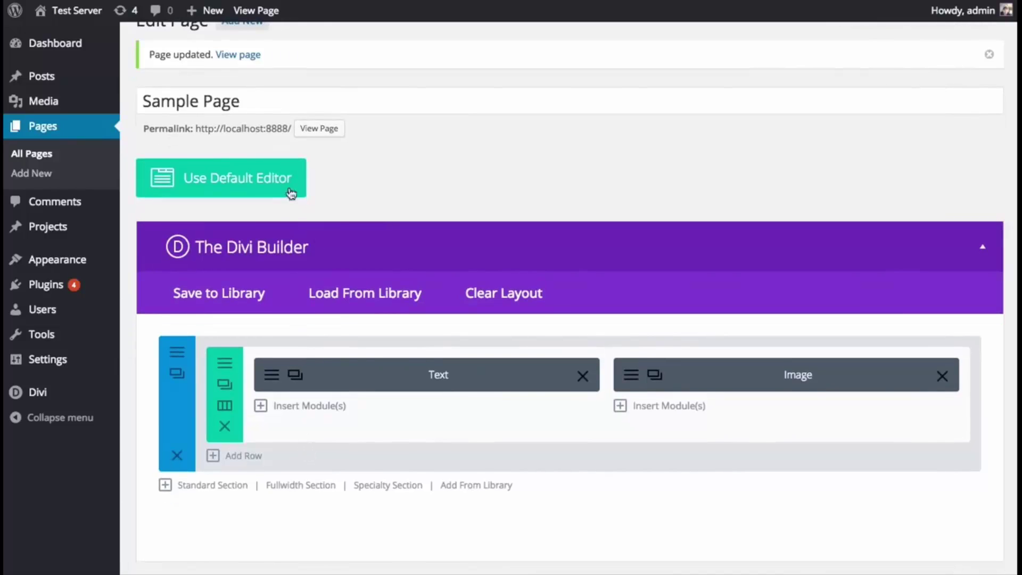
{"action": "scroll", "coordinate": [388, 269], "scroll_direction": "up", "scroll_amount": 1}
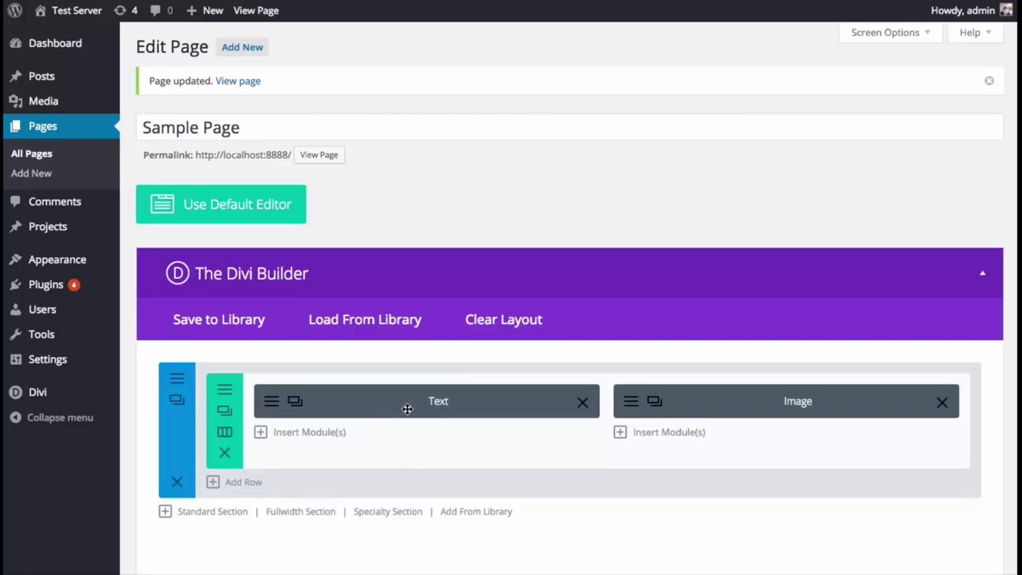
{"action": "mouse_move", "coordinate": [401, 404]}
{"action": "left_mouse_down"}
{"action": "mouse_move", "coordinate": [466, 424]}
{"action": "mouse_move", "coordinate": [714, 403]}
{"action": "mouse_move", "coordinate": [384, 393]}
{"action": "left_mouse_up"}
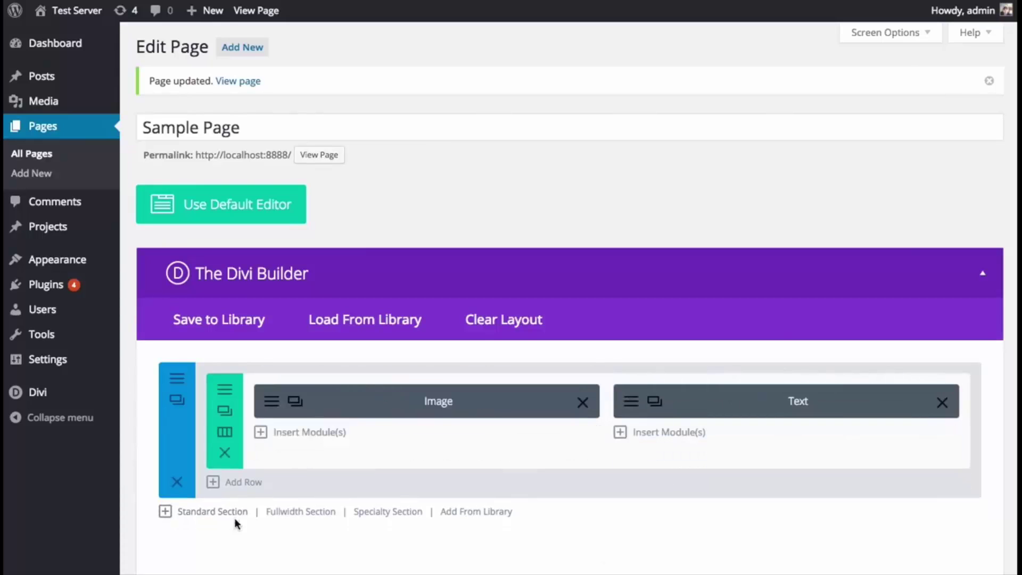
- Save the rearranged Sample Page with Update
{"action": "scroll", "coordinate": [607, 369], "scroll_direction": "down", "scroll_amount": 1}
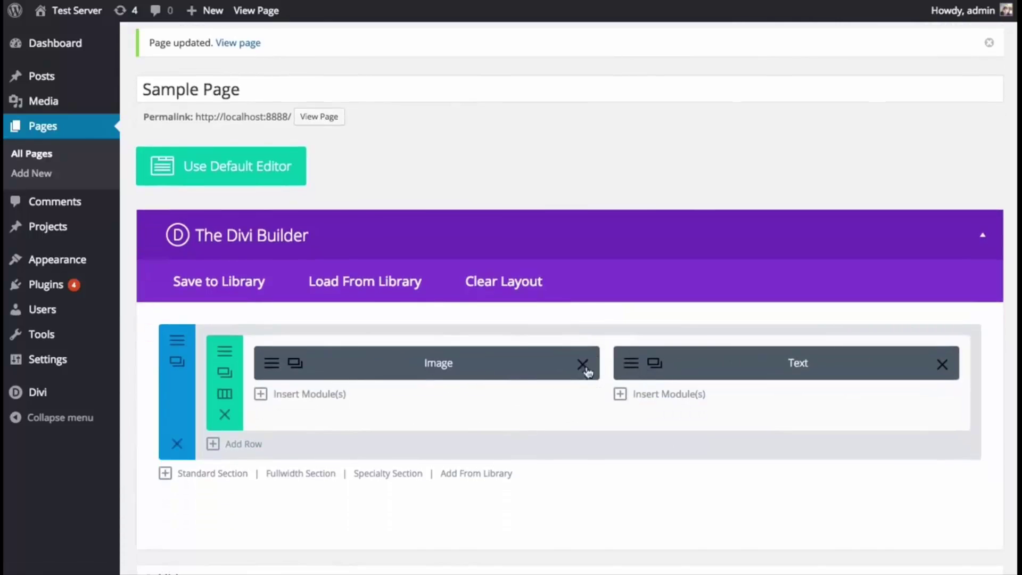
{"action": "scroll", "coordinate": [484, 304], "scroll_direction": "down", "scroll_amount": 1}
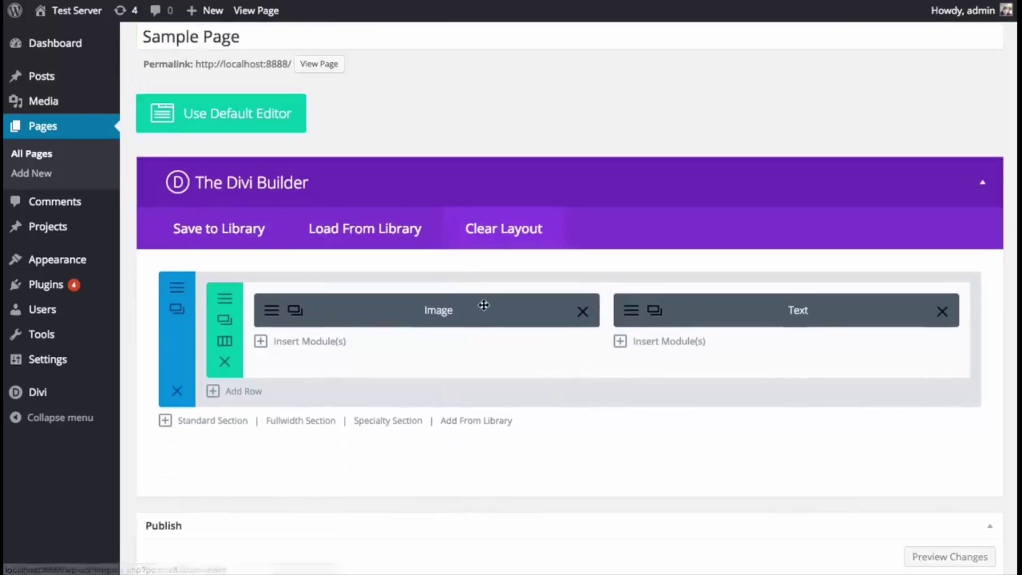
{"action": "scroll", "coordinate": [783, 423], "scroll_direction": "down", "scroll_amount": 5}
{"action": "left_click", "coordinate": [970, 441]}
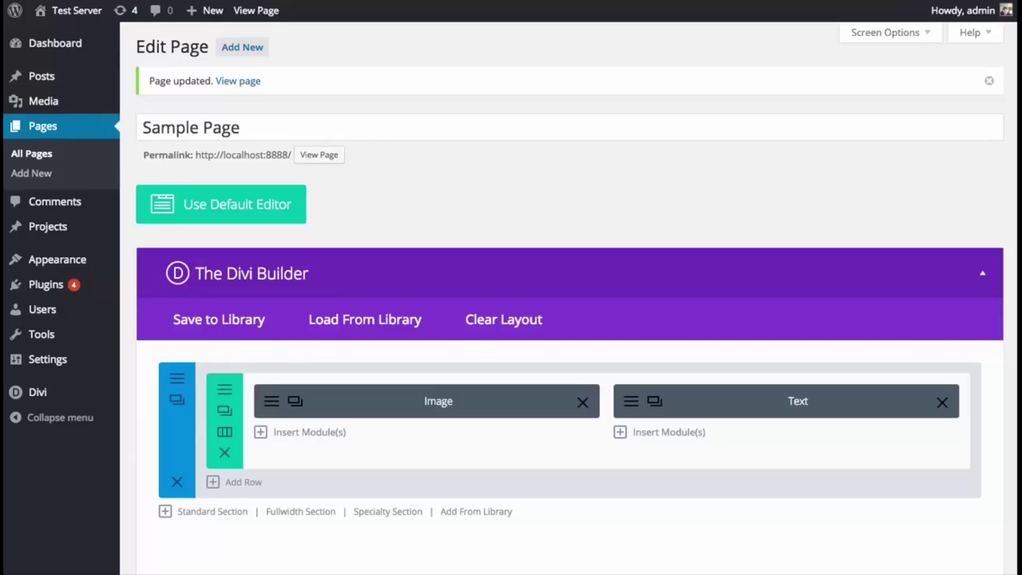
- Add a new row with the 1/3 + 1/3 + 1/3 column layout below the Image/Text row
{"action": "left_click", "coordinate": [240, 485]}
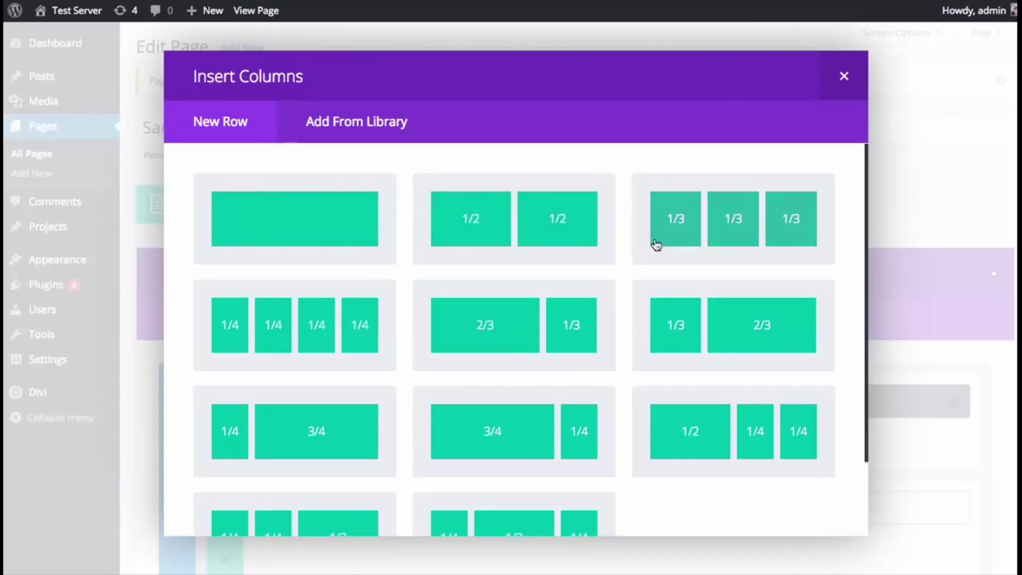
{"action": "scroll", "coordinate": [490, 309], "scroll_direction": "down", "scroll_amount": 3}
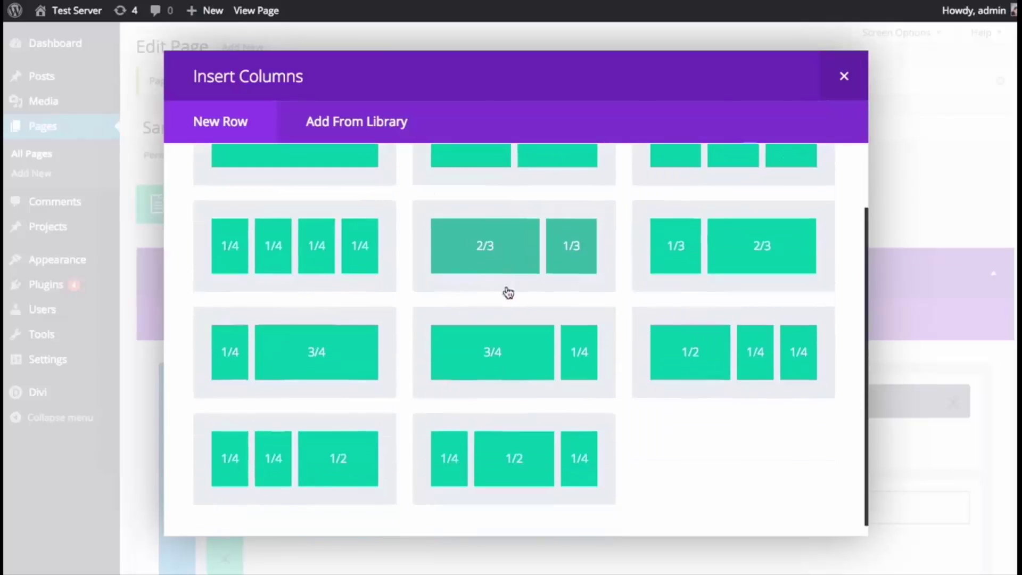
{"action": "scroll", "coordinate": [569, 315], "scroll_direction": "up", "scroll_amount": 3}
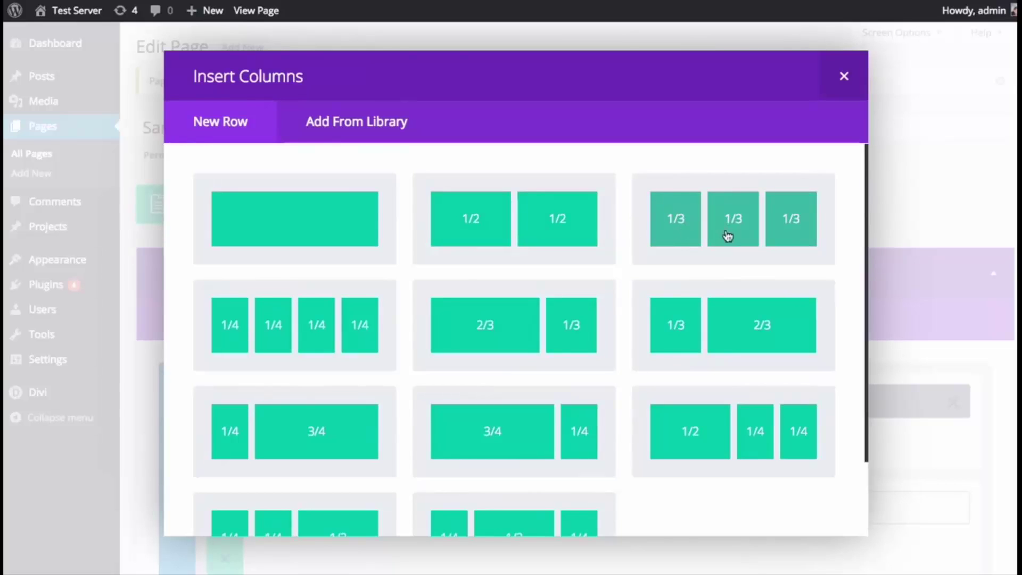
{"action": "left_click", "coordinate": [749, 229]}
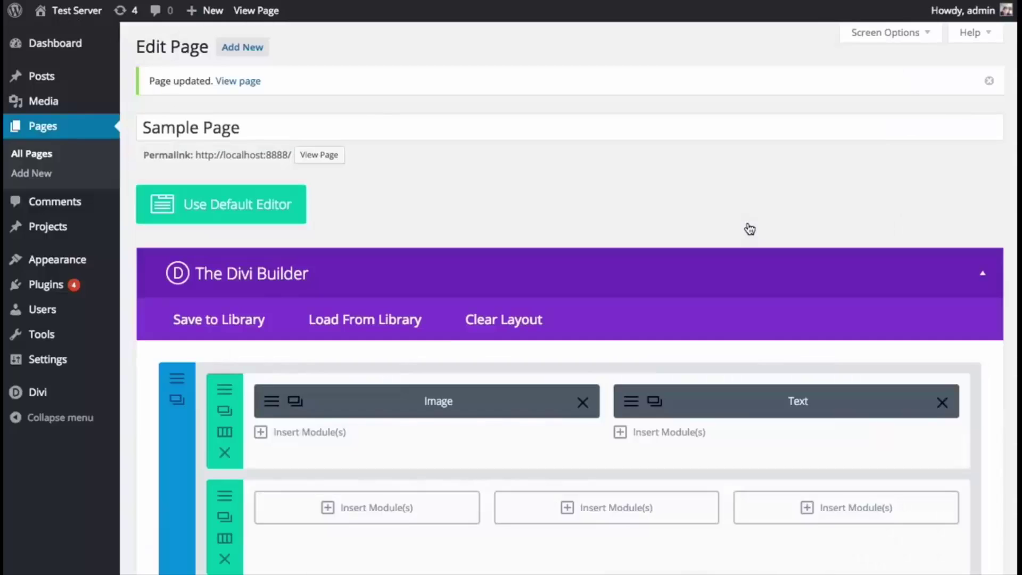
- Insert an Image module into the first of the three new columns
{"action": "scroll", "coordinate": [696, 232], "scroll_direction": "down", "scroll_amount": 2}
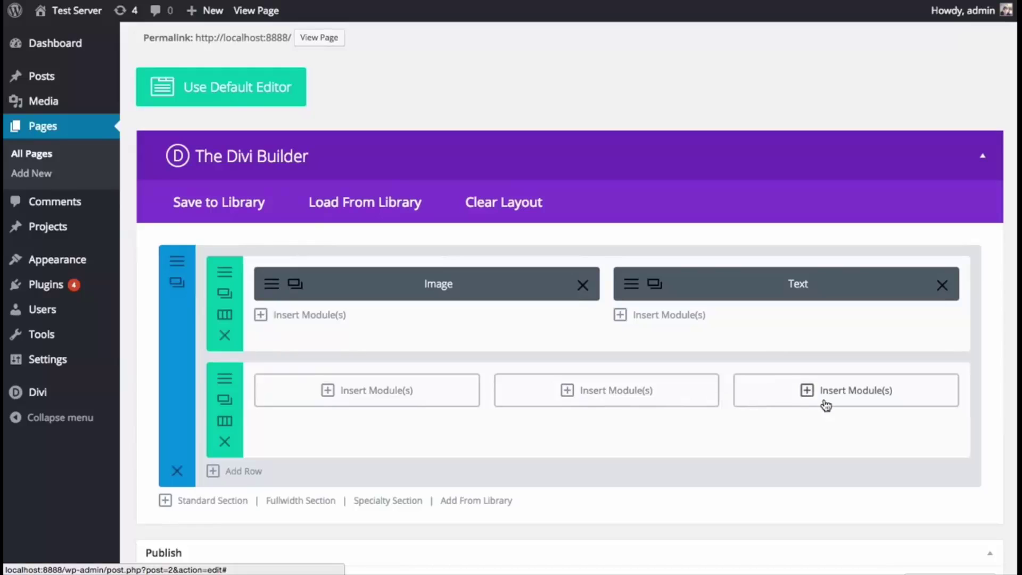
{"action": "left_click", "coordinate": [349, 394]}
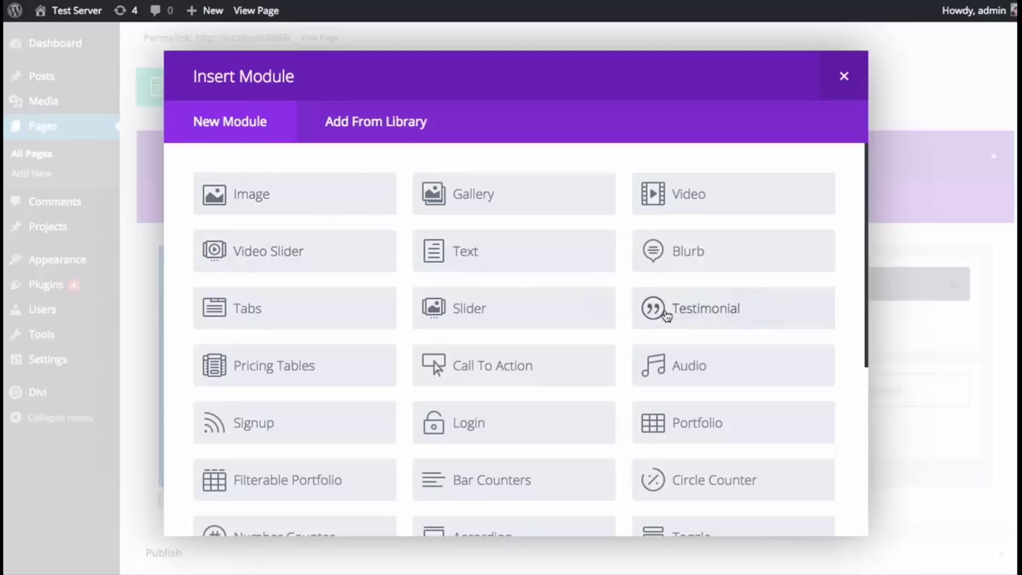
{"action": "left_click", "coordinate": [281, 203]}
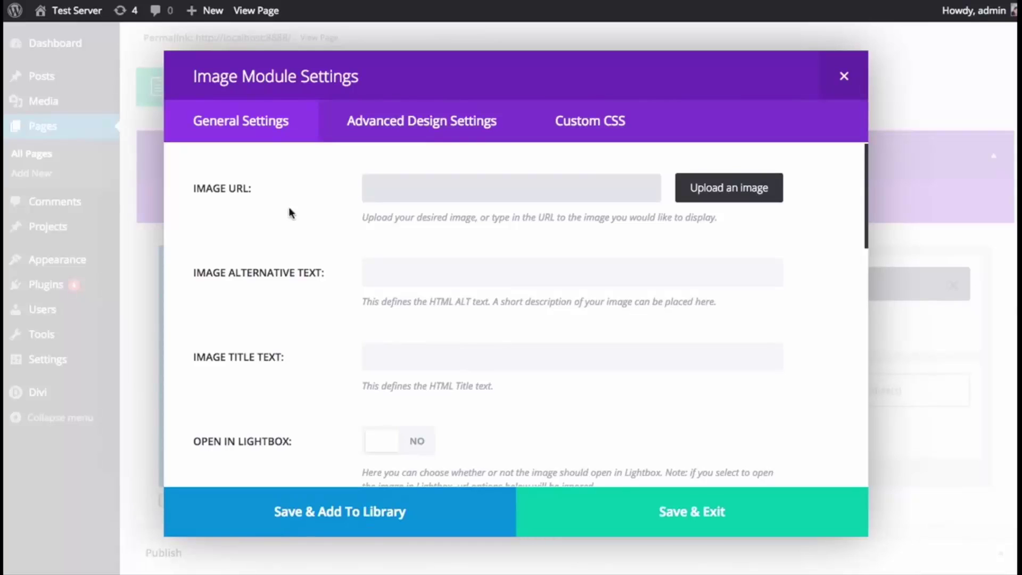
{"action": "left_click", "coordinate": [245, 193]}
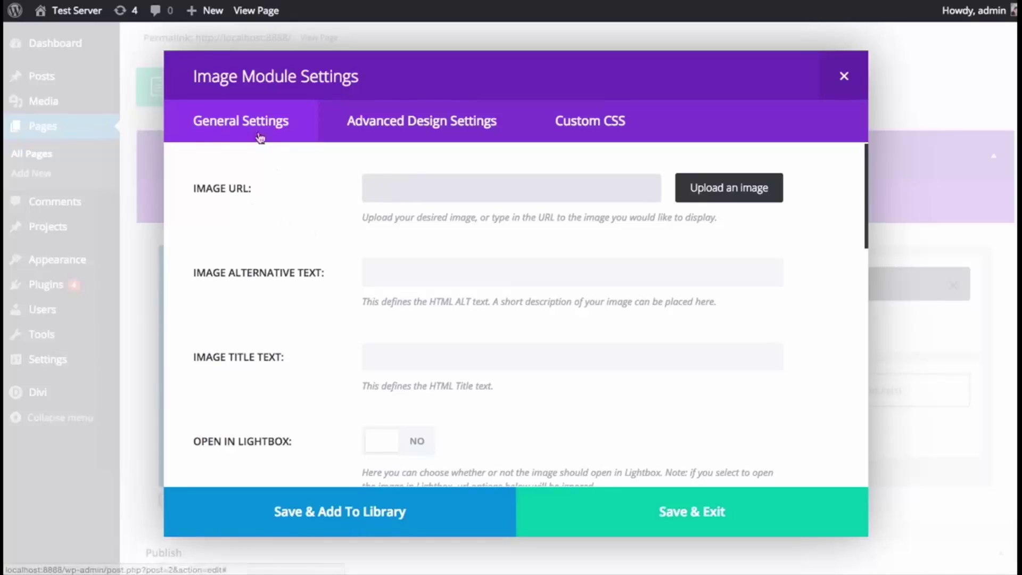
{"action": "scroll", "coordinate": [255, 221], "scroll_direction": "down", "scroll_amount": 15}
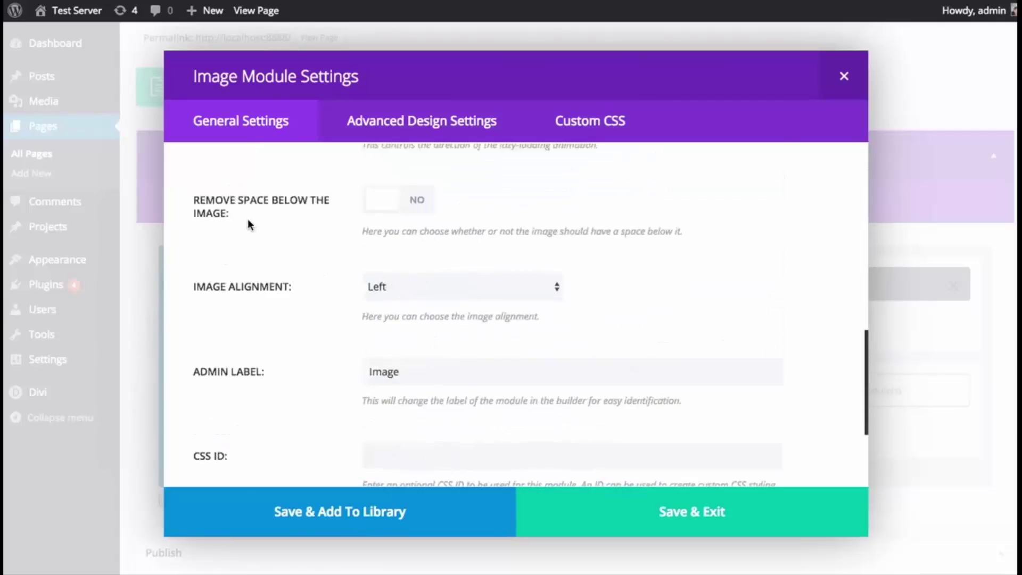
{"action": "scroll", "coordinate": [247, 228], "scroll_direction": "up", "scroll_amount": 15}
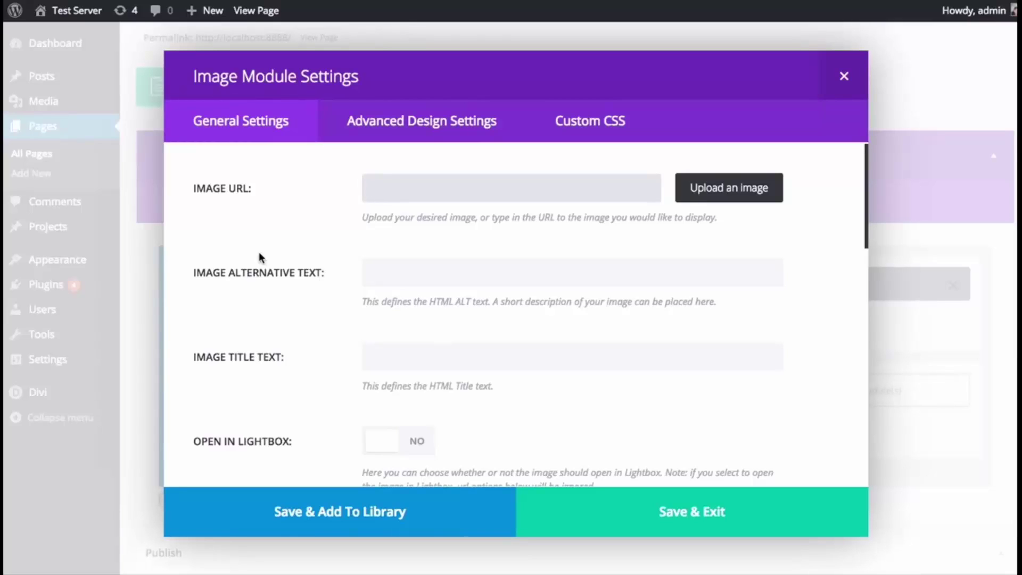
{"action": "left_click", "coordinate": [411, 132]}
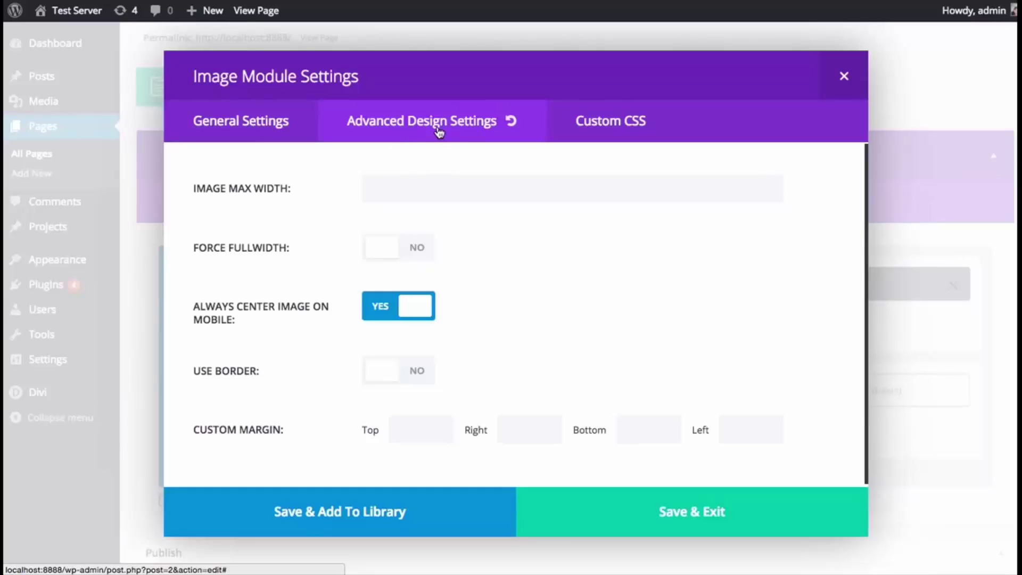
{"action": "left_click", "coordinate": [606, 124]}
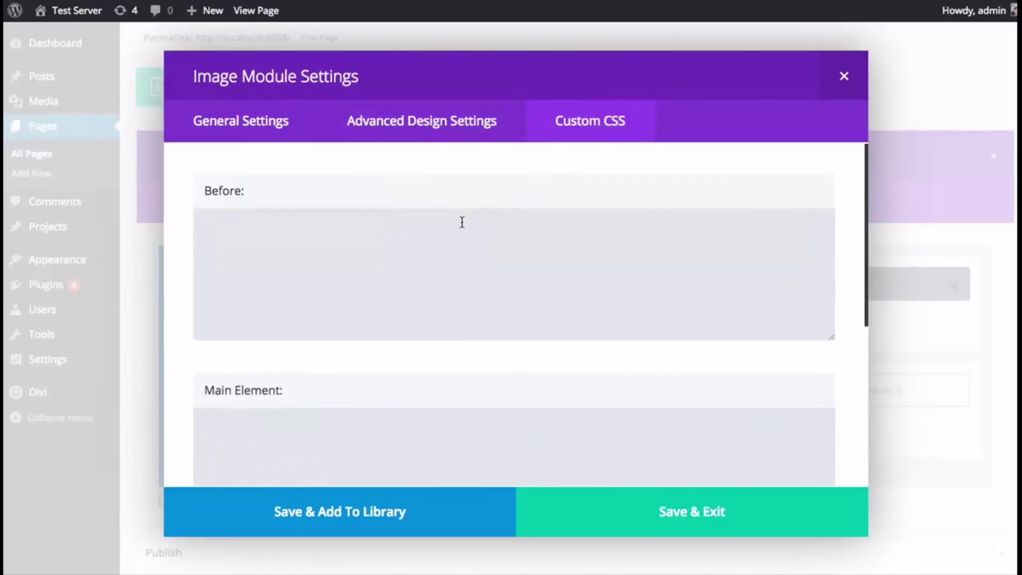
{"action": "left_click", "coordinate": [451, 241]}
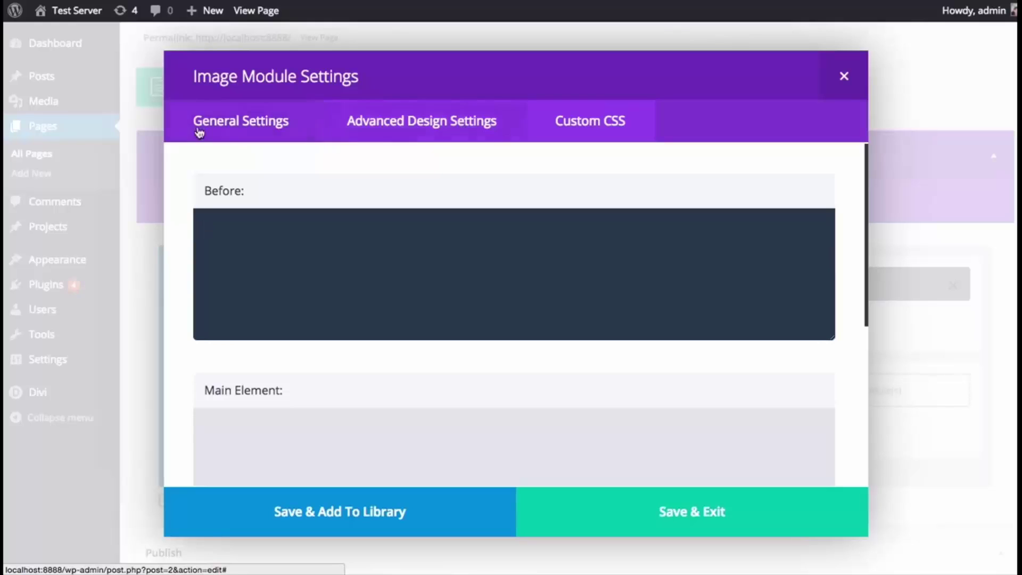
{"action": "left_click", "coordinate": [234, 131]}
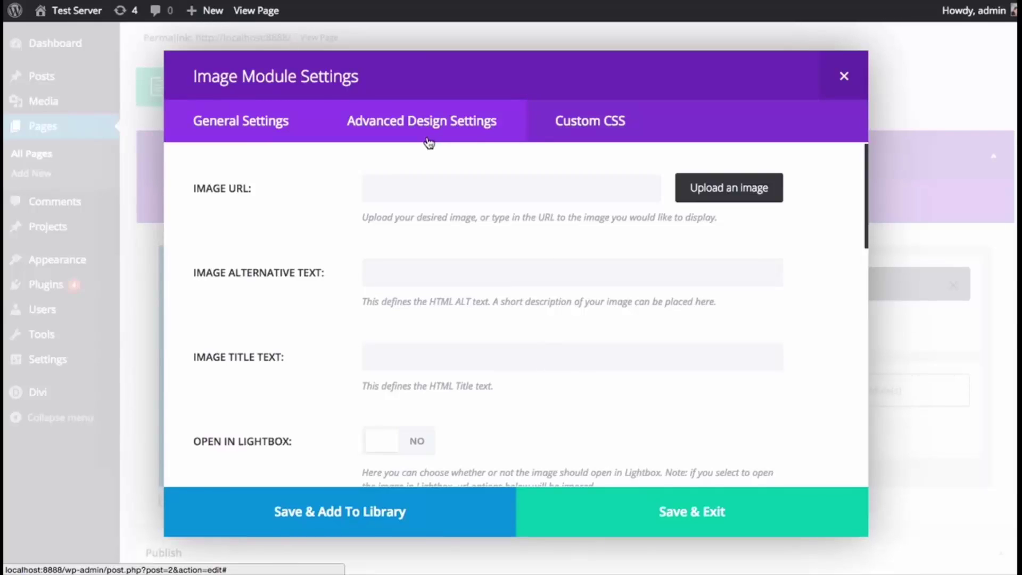
{"action": "left_click", "coordinate": [401, 190]}
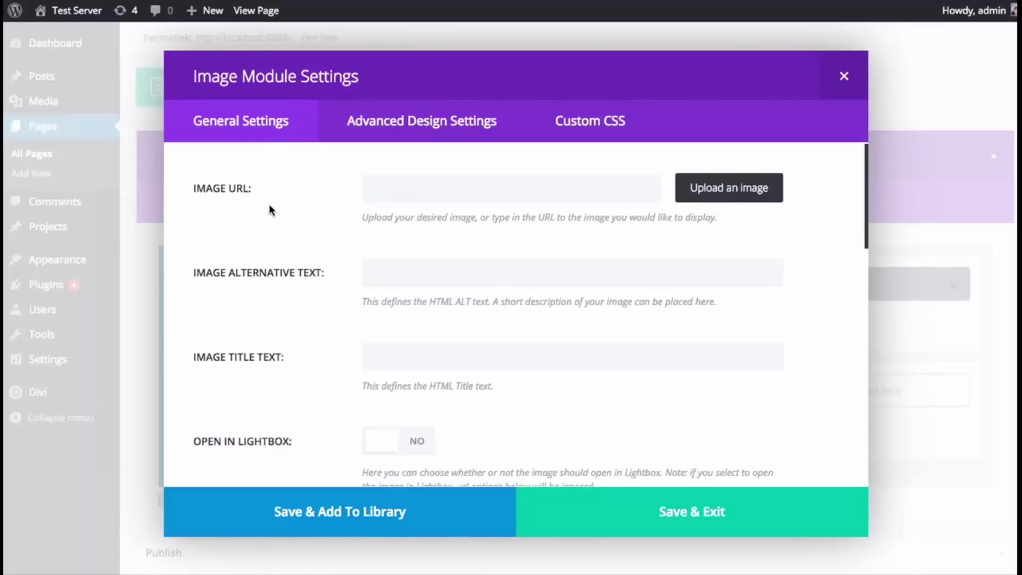
{"action": "scroll", "coordinate": [279, 208], "scroll_direction": "down", "scroll_amount": 5}
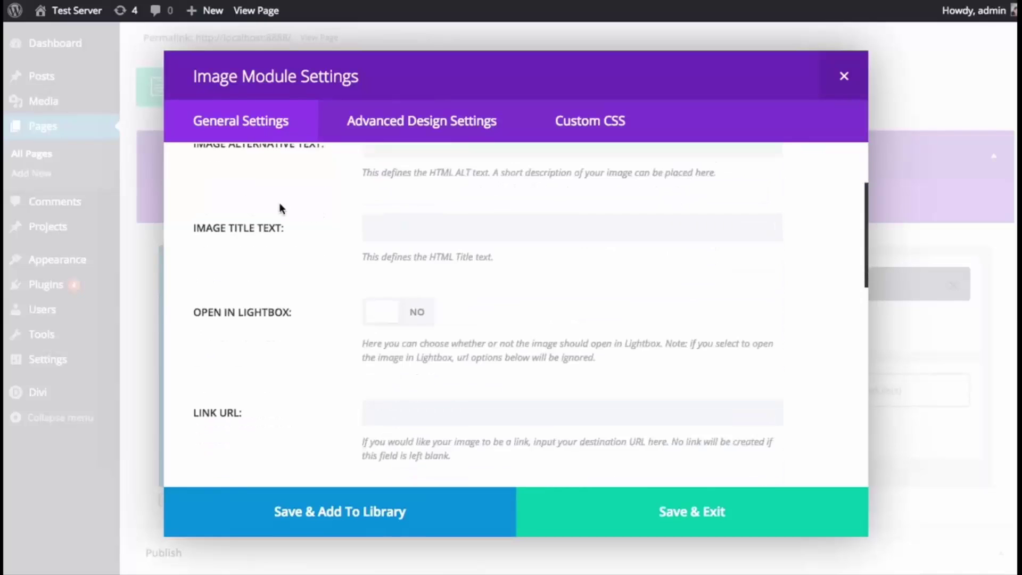
{"action": "scroll", "coordinate": [282, 213], "scroll_direction": "down", "scroll_amount": 3}
{"action": "scroll", "coordinate": [283, 221], "scroll_direction": "up", "scroll_amount": 8}
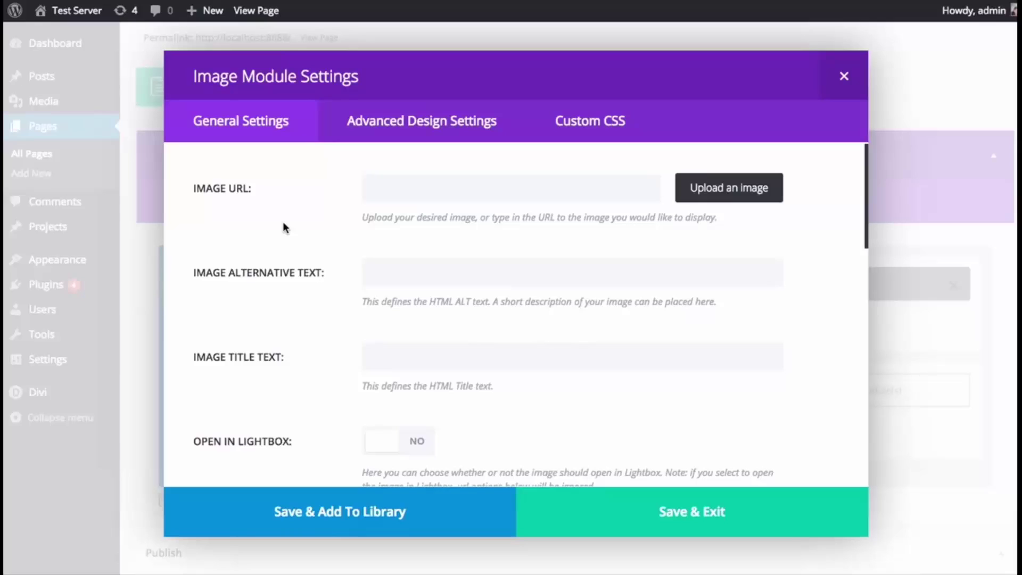
- Set the Image module's picture to team-member-6.jpg from the media library
{"action": "left_click", "coordinate": [452, 188]}
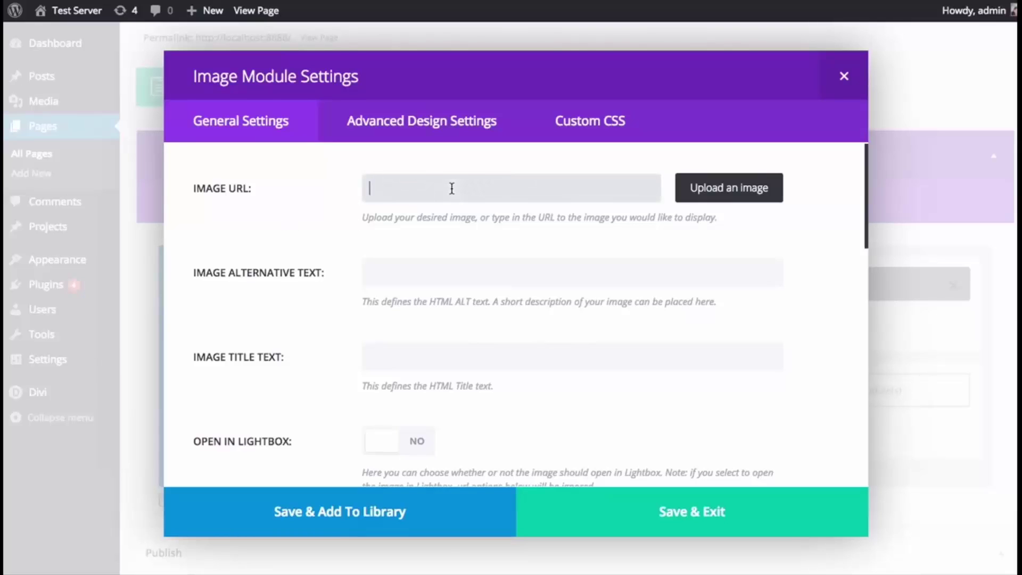
{"action": "left_click", "coordinate": [719, 196]}
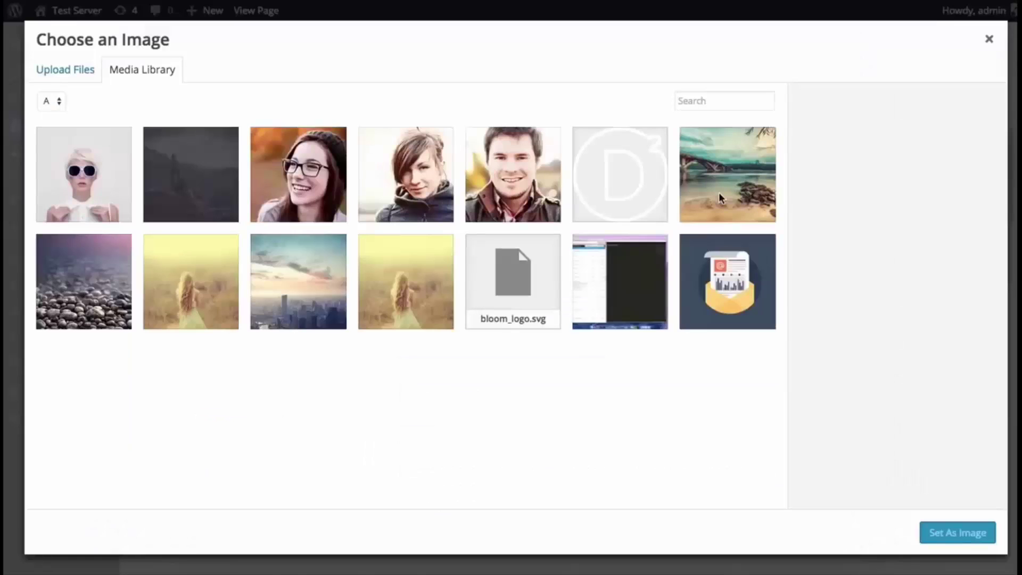
{"action": "left_click", "coordinate": [286, 174]}
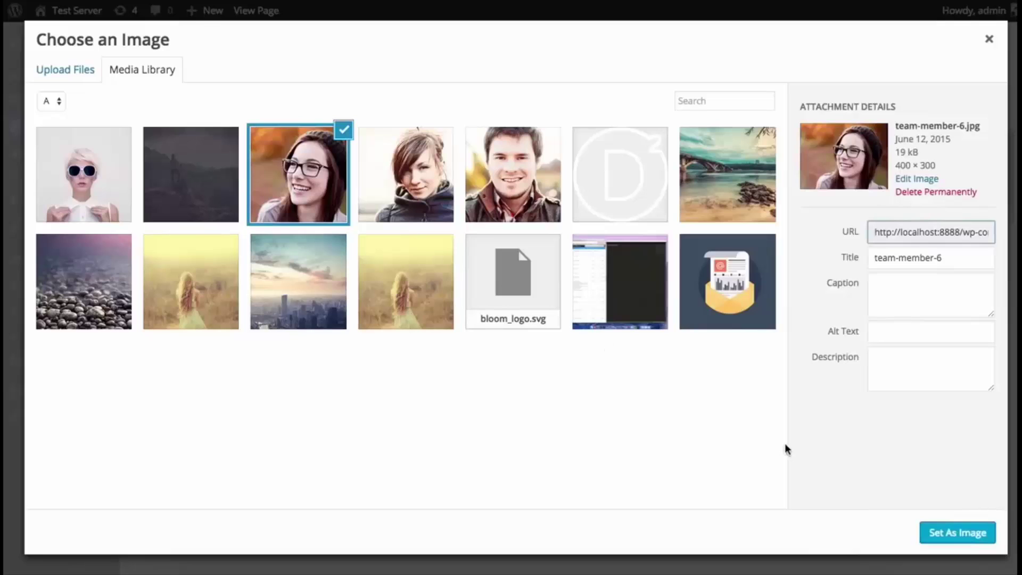
{"action": "left_click", "coordinate": [946, 532]}
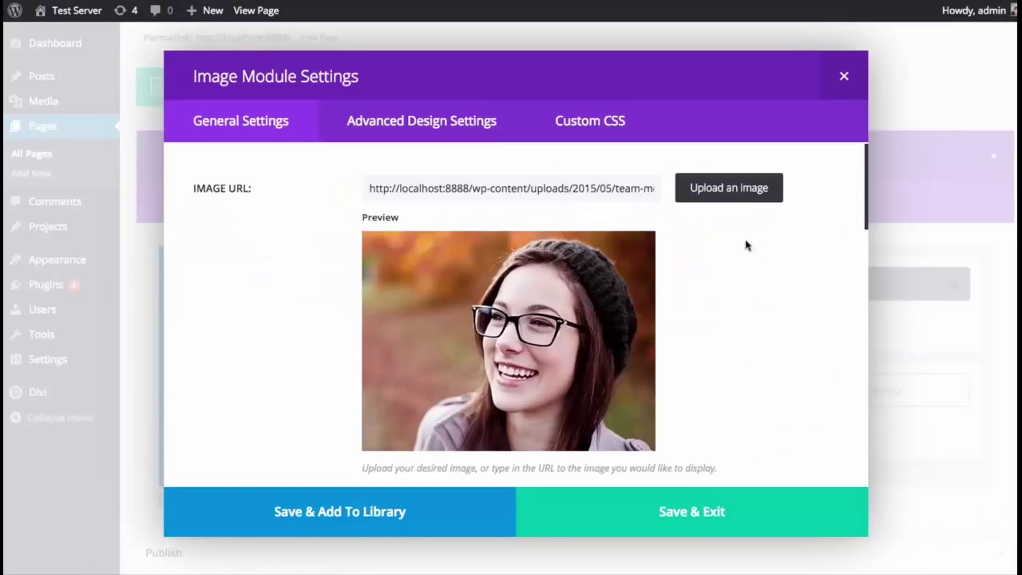
{"action": "scroll", "coordinate": [782, 323], "scroll_direction": "down", "scroll_amount": 2}
{"action": "scroll", "coordinate": [780, 316], "scroll_direction": "down", "scroll_amount": 6}
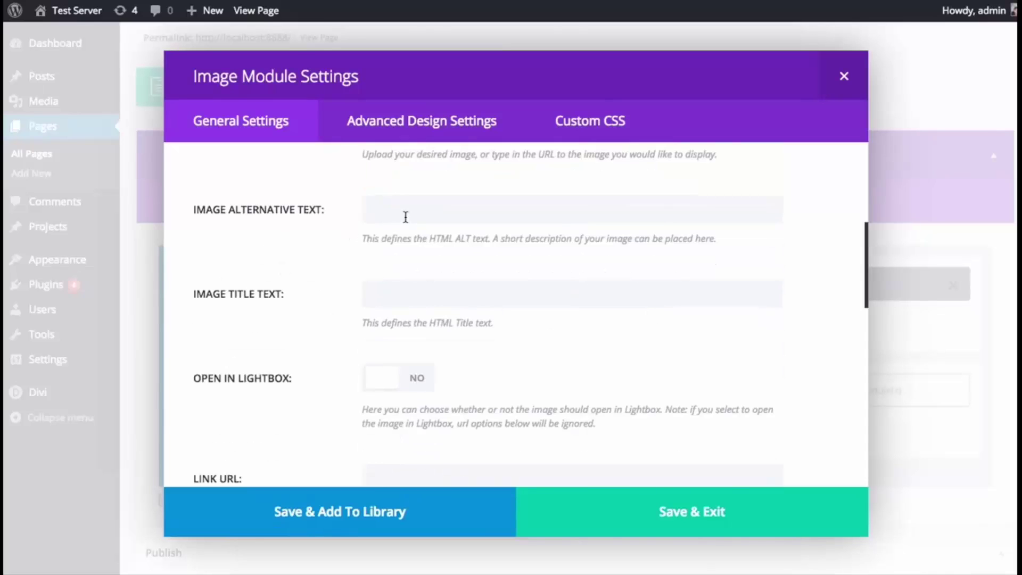
{"action": "scroll", "coordinate": [405, 220], "scroll_direction": "down", "scroll_amount": 2}
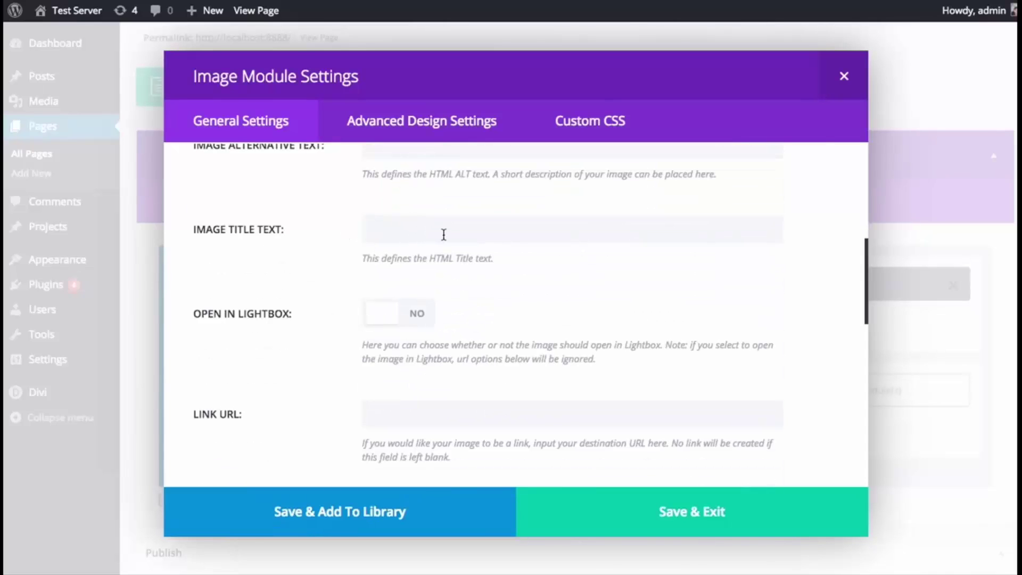
{"action": "scroll", "coordinate": [443, 234], "scroll_direction": "down", "scroll_amount": 1}
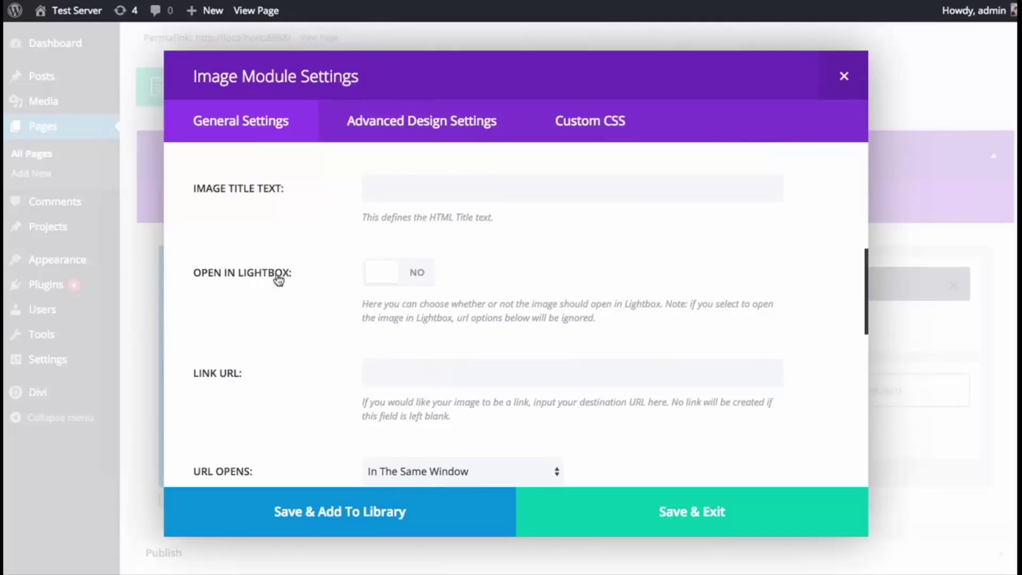
{"action": "left_click", "coordinate": [418, 277]}
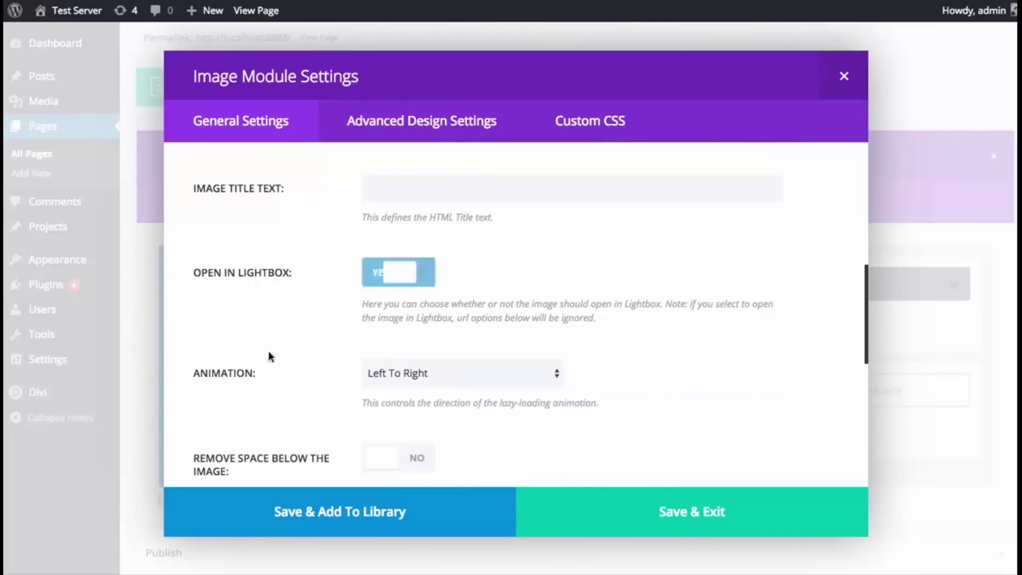
{"action": "scroll", "coordinate": [266, 349], "scroll_direction": "down", "scroll_amount": 3}
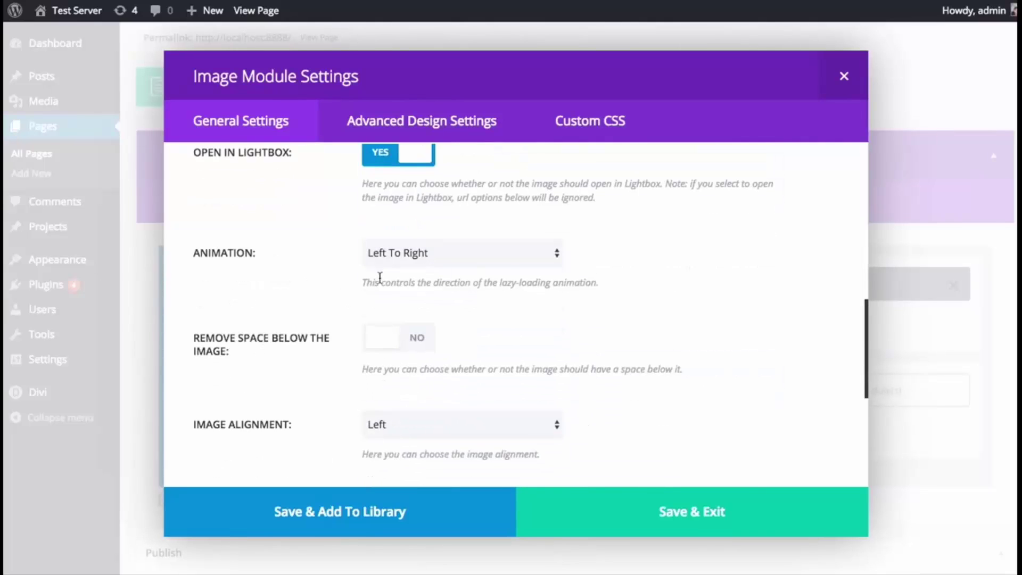
{"action": "left_click", "coordinate": [449, 255]}
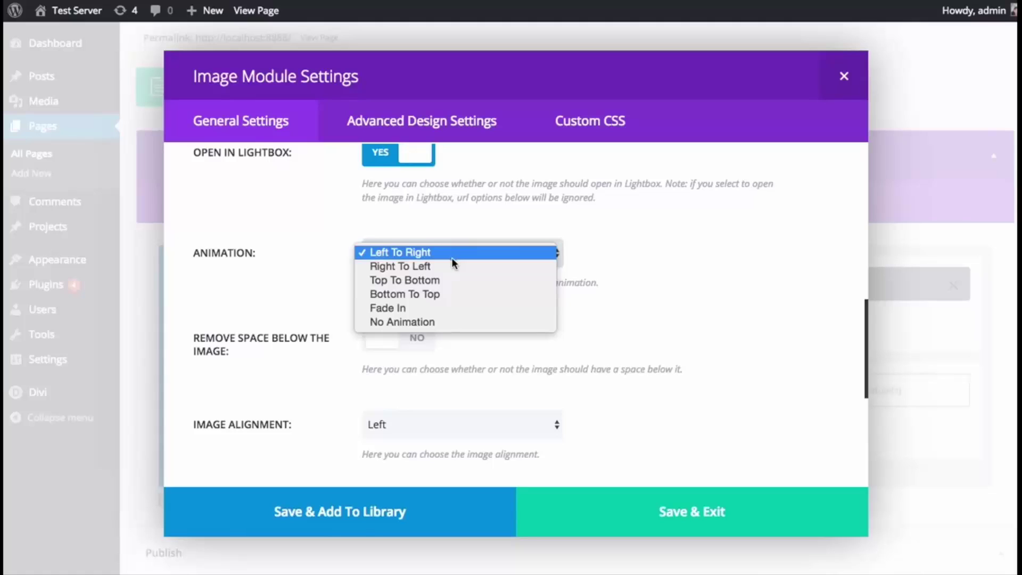
{"action": "left_click", "coordinate": [685, 297]}
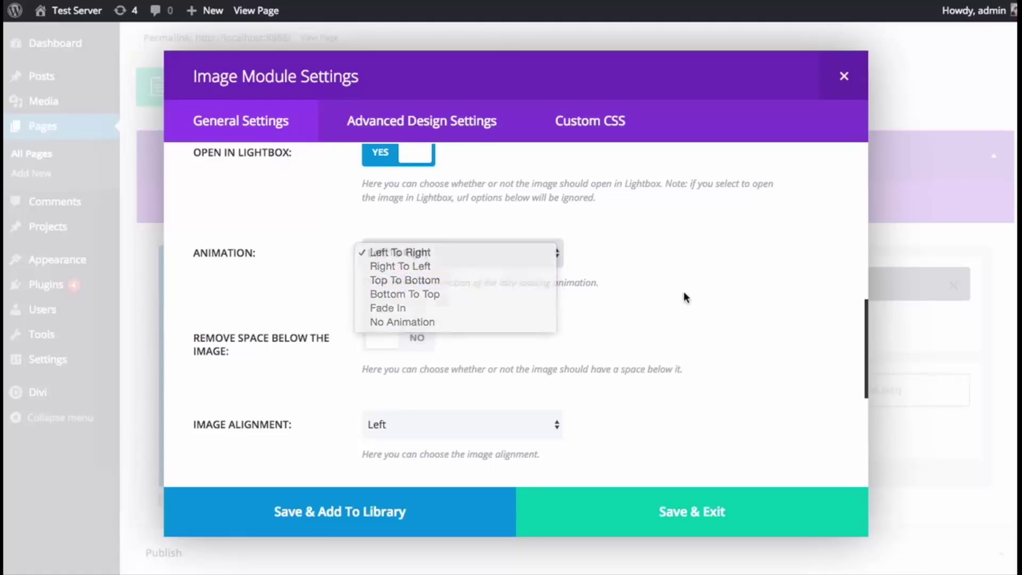
{"action": "scroll", "coordinate": [656, 309], "scroll_direction": "down", "scroll_amount": 5}
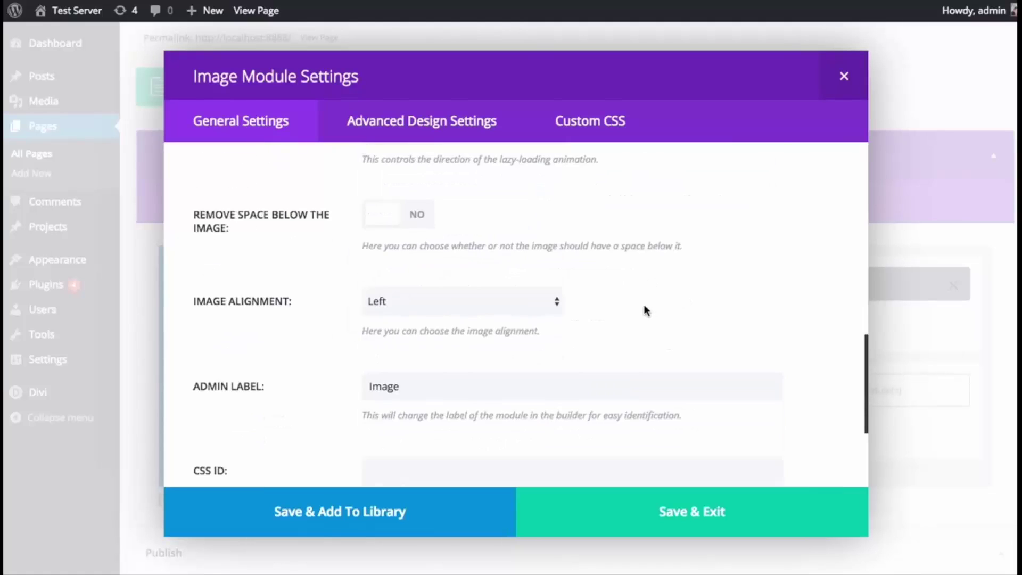
{"action": "scroll", "coordinate": [455, 250], "scroll_direction": "down", "scroll_amount": 1}
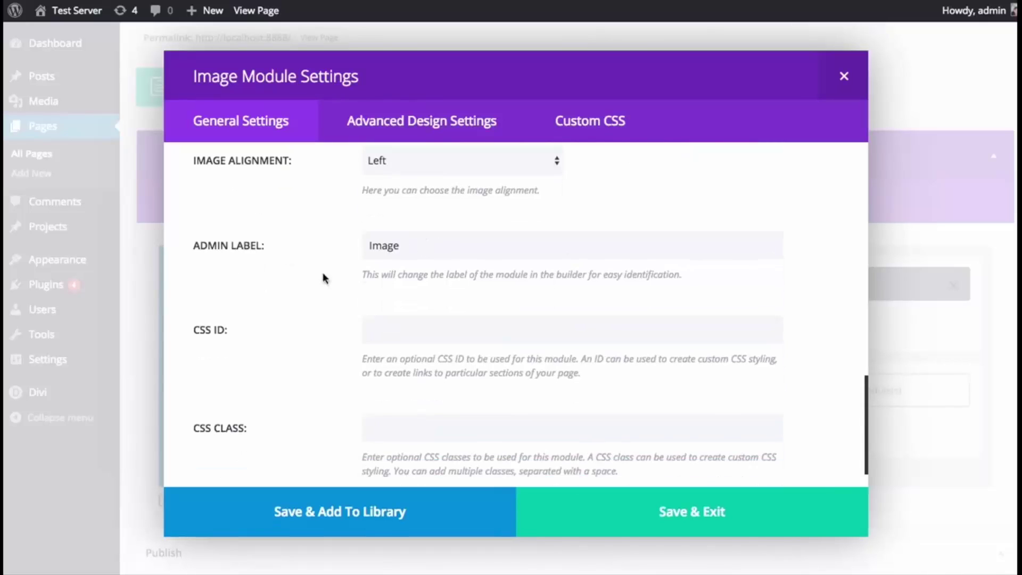
{"action": "scroll", "coordinate": [300, 266], "scroll_direction": "down", "scroll_amount": 1}
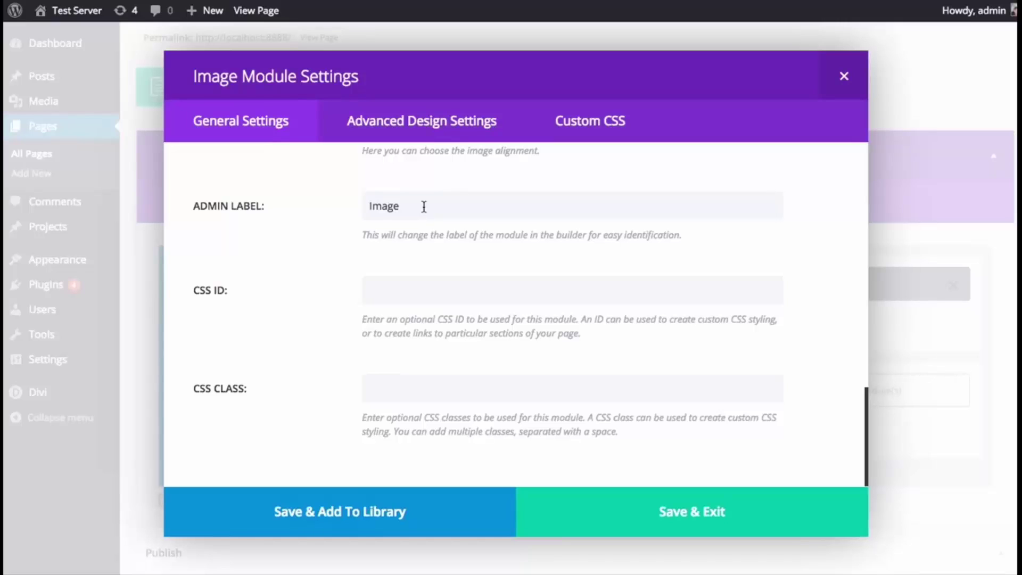
- Rename the first module's admin label to 'Profile Pic' and save it
{"action": "double_click", "coordinate": [432, 207]}
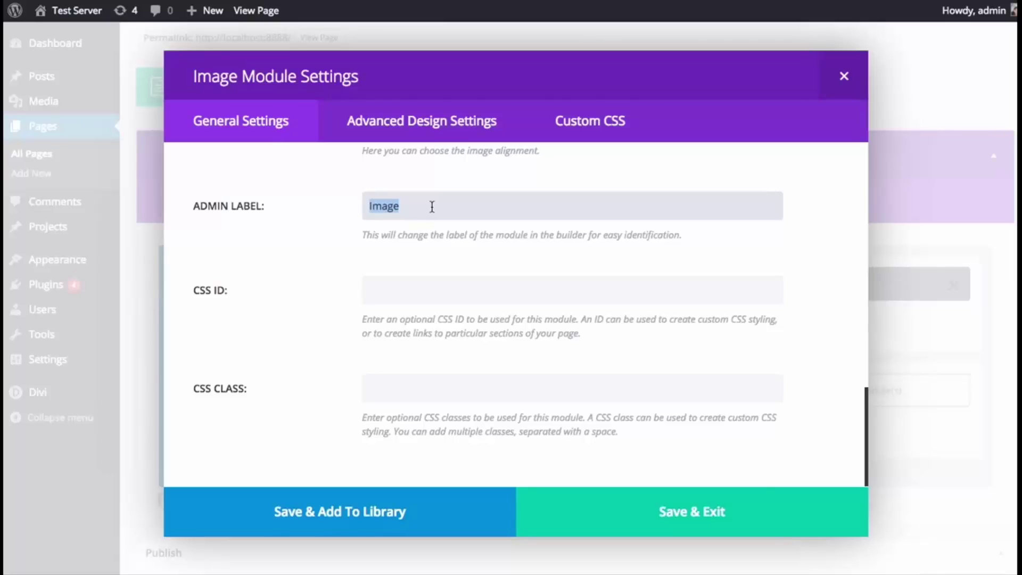
{"action": "type", "text": "Porfil"}
{"action": "key", "text": "BackSpace"}
{"action": "key", "text": "BackSpace"}
{"action": "key", "text": "BackSpace"}
{"action": "key", "text": "BackSpace"}
{"action": "key", "text": "BackSpace"}
{"action": "type", "text": "rofile Pic"}
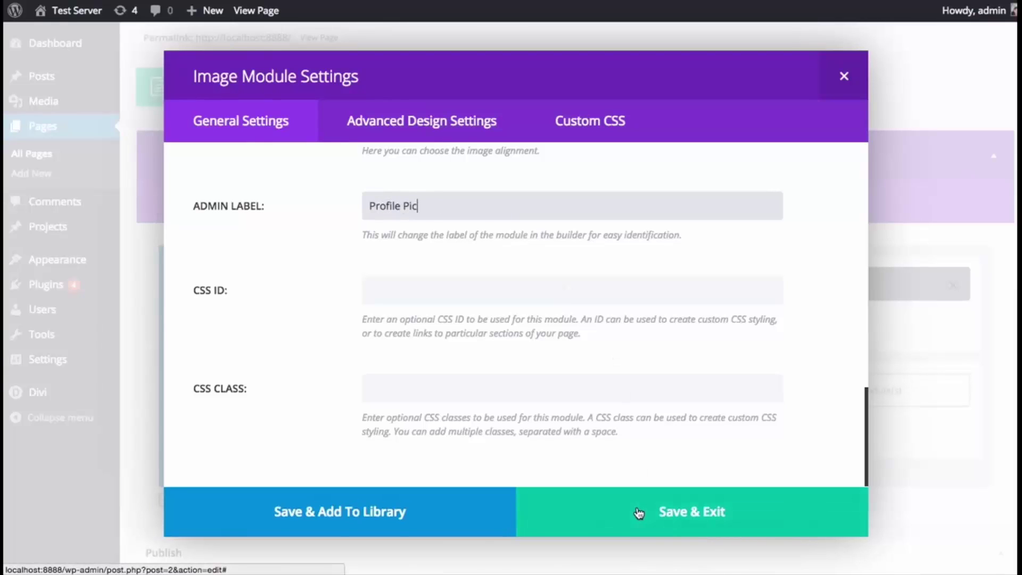
{"action": "left_click", "coordinate": [639, 513]}
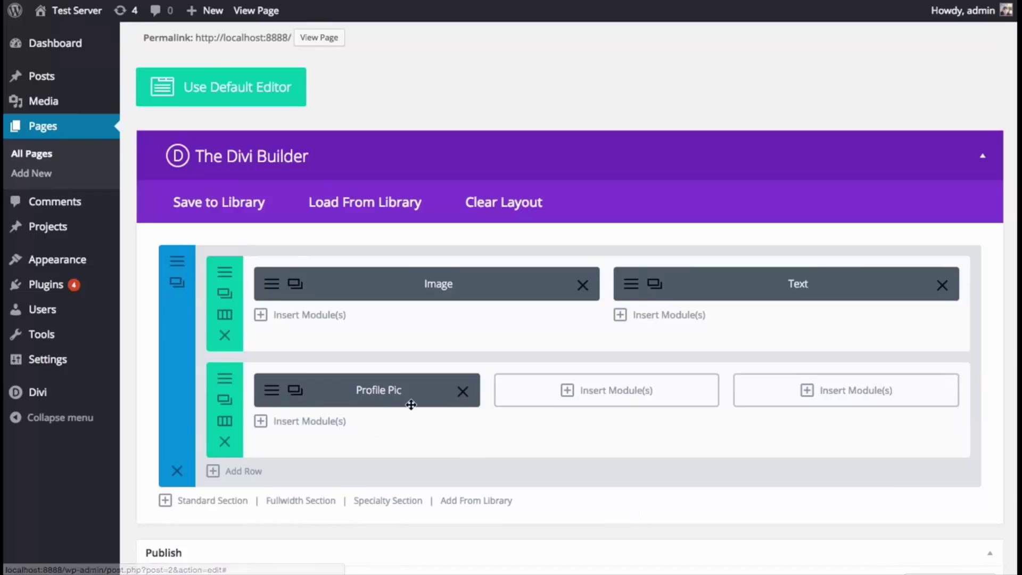
- Add a lightbox-enabled Image module showing team-member-2 in the middle column
{"action": "left_click_drag", "start_coordinate": [391, 392], "coordinate": [396, 395]}
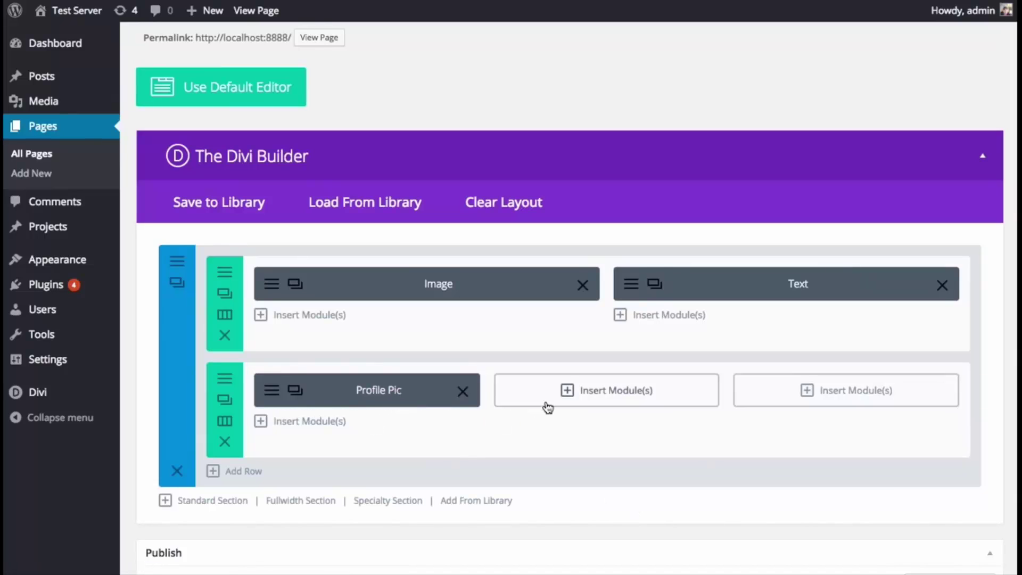
{"action": "left_click", "coordinate": [598, 395]}
{"action": "left_click", "coordinate": [363, 211]}
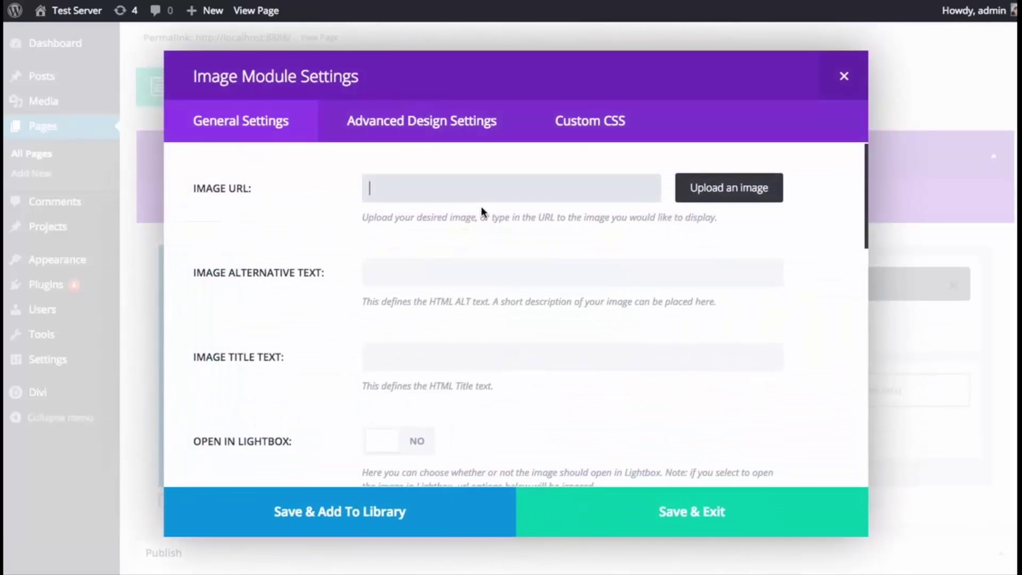
{"action": "left_click", "coordinate": [728, 187]}
{"action": "left_click", "coordinate": [431, 178]}
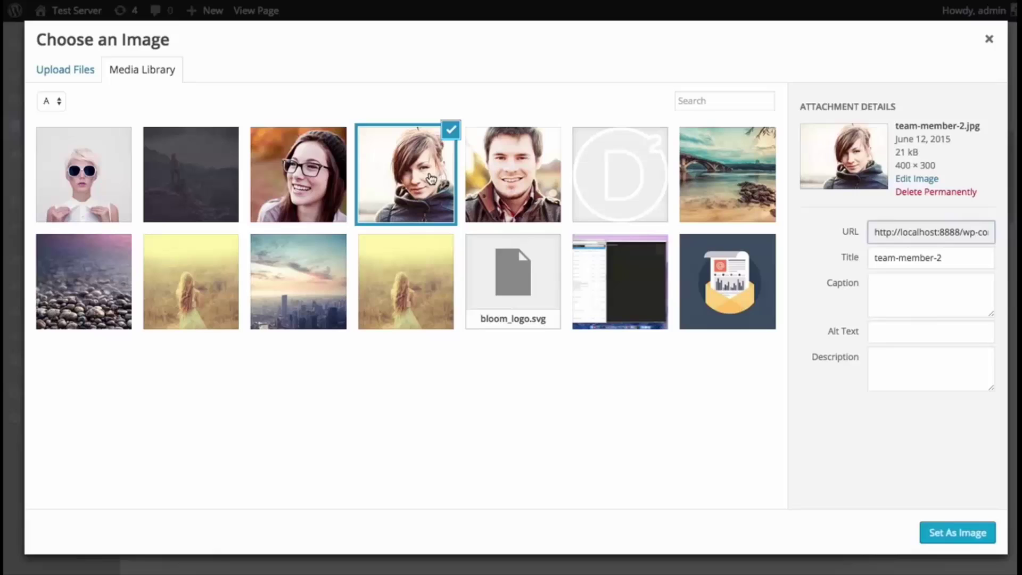
{"action": "left_click", "coordinate": [942, 534]}
{"action": "scroll", "coordinate": [799, 330], "scroll_direction": "down", "scroll_amount": 5}
{"action": "scroll", "coordinate": [797, 333], "scroll_direction": "down", "scroll_amount": 3}
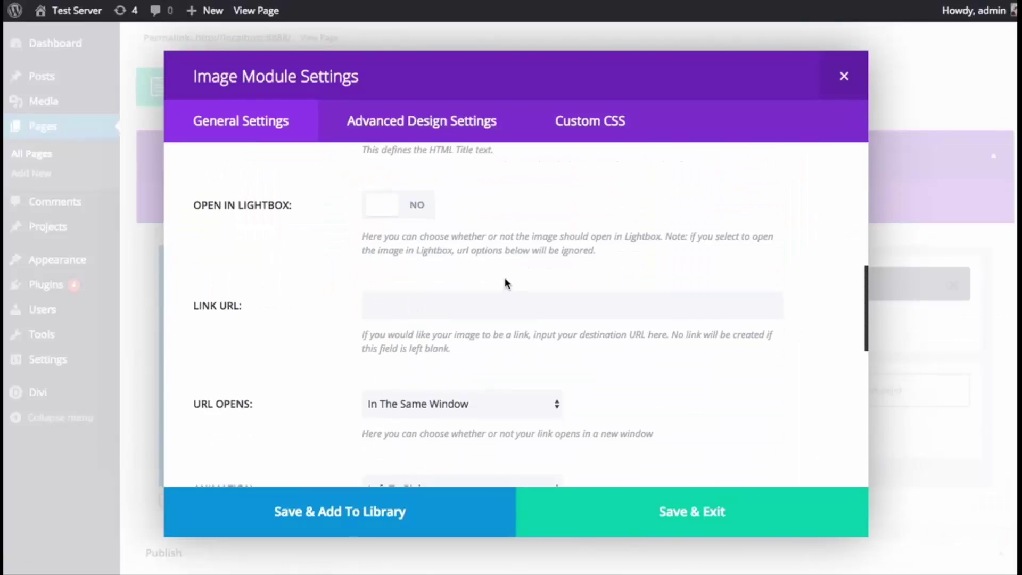
{"action": "left_click", "coordinate": [419, 207]}
{"action": "left_click", "coordinate": [662, 514]}
- Add a lightbox-enabled Image module showing team-member-4 in the third column
{"action": "left_click", "coordinate": [764, 403]}
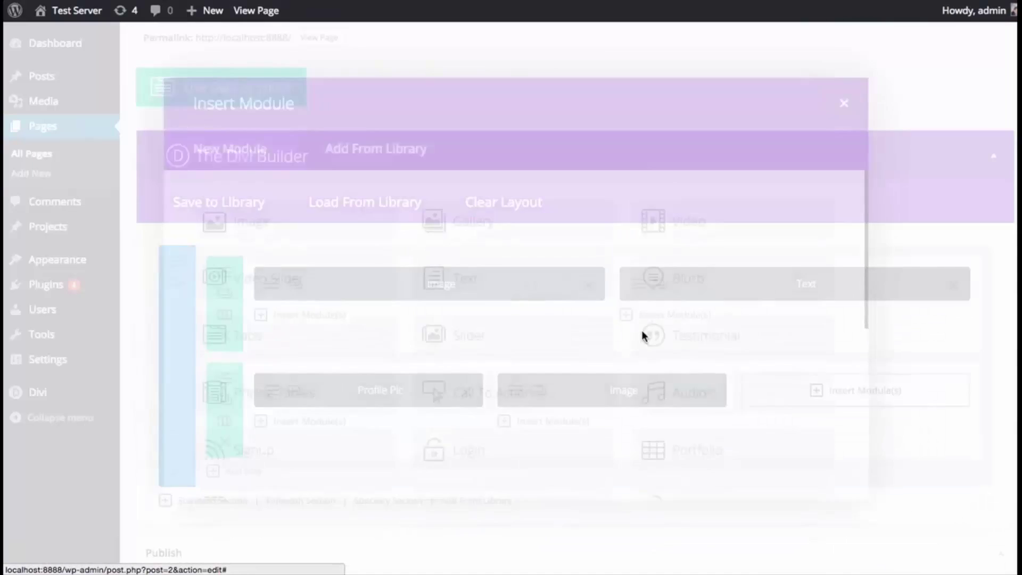
{"action": "left_click", "coordinate": [350, 184]}
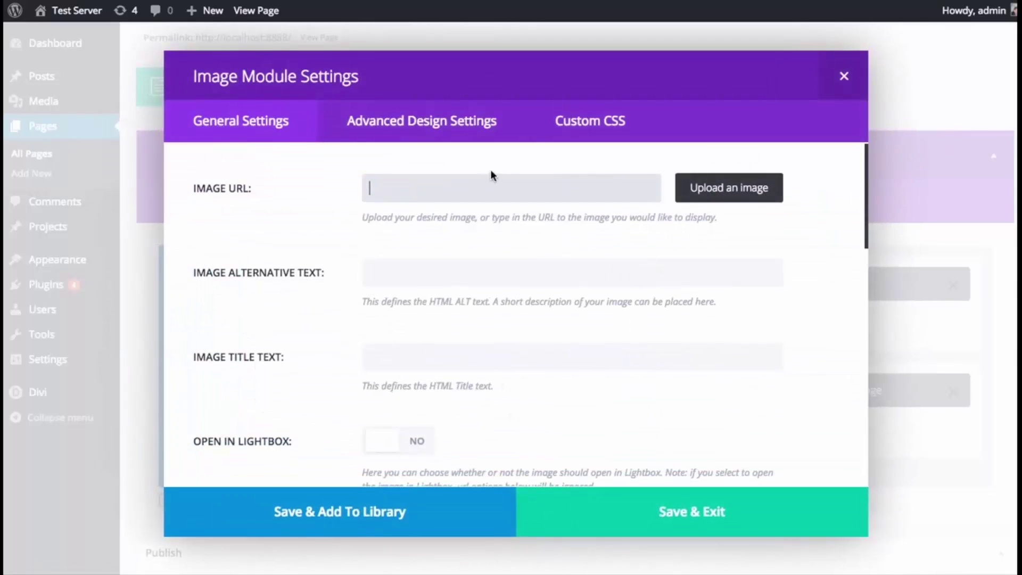
{"action": "left_click", "coordinate": [688, 194]}
{"action": "left_click", "coordinate": [505, 192]}
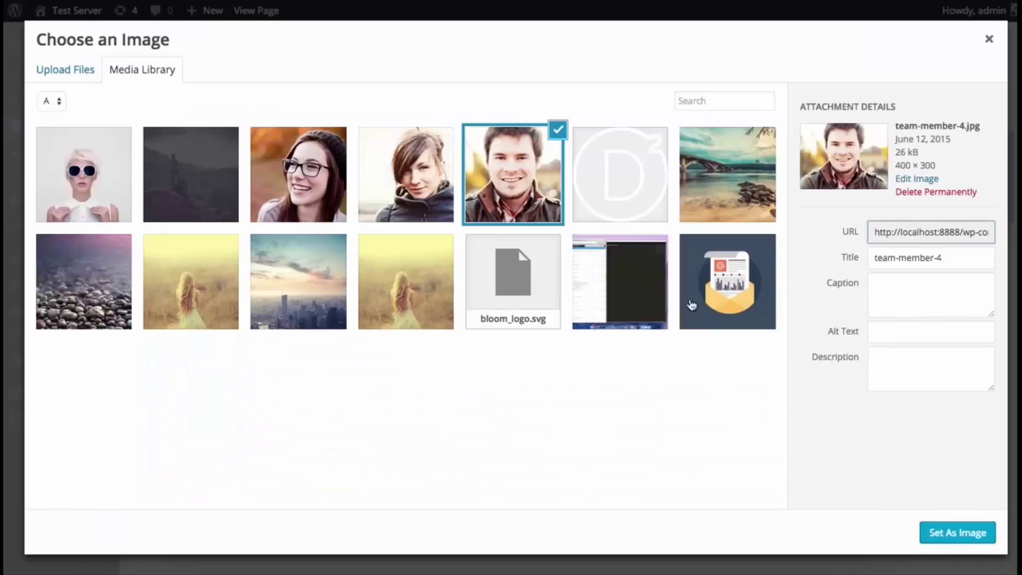
{"action": "left_click", "coordinate": [946, 535]}
{"action": "scroll", "coordinate": [635, 370], "scroll_direction": "down", "scroll_amount": 5}
{"action": "left_click", "coordinate": [384, 365]}
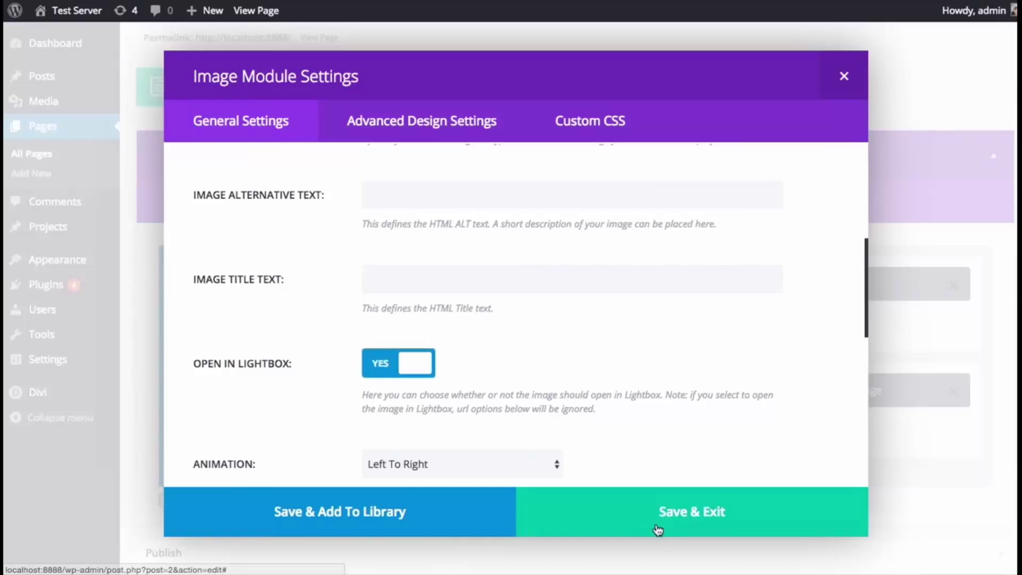
{"action": "left_click", "coordinate": [656, 524]}
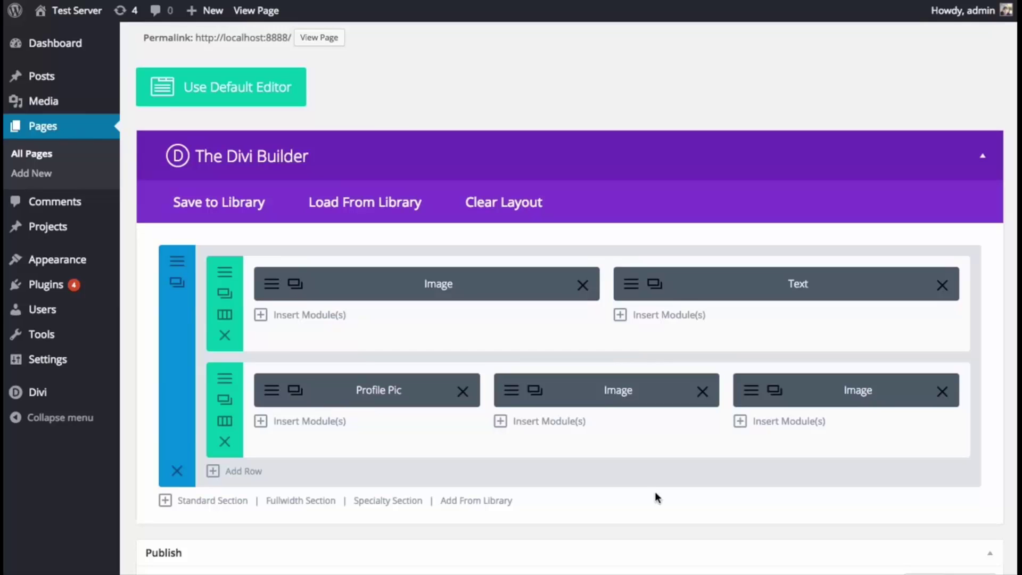
- Update the page and scroll through the live page to check the three team photos
{"action": "scroll", "coordinate": [703, 482], "scroll_direction": "down", "scroll_amount": 5}
{"action": "left_click", "coordinate": [984, 436]}
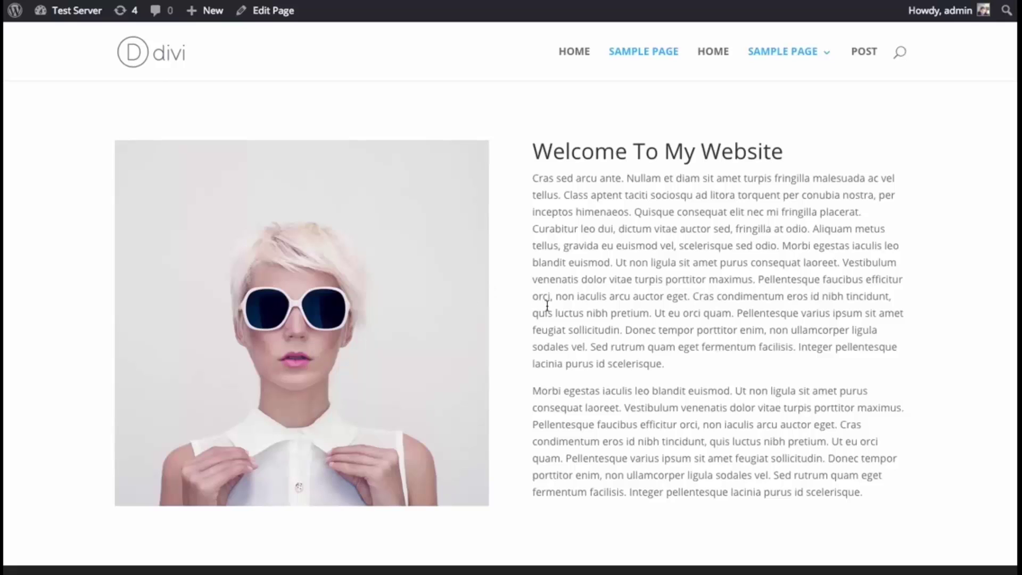
{"action": "scroll", "coordinate": [688, 360], "scroll_direction": "down", "scroll_amount": 3}
{"action": "scroll", "coordinate": [525, 356], "scroll_direction": "up", "scroll_amount": 3}
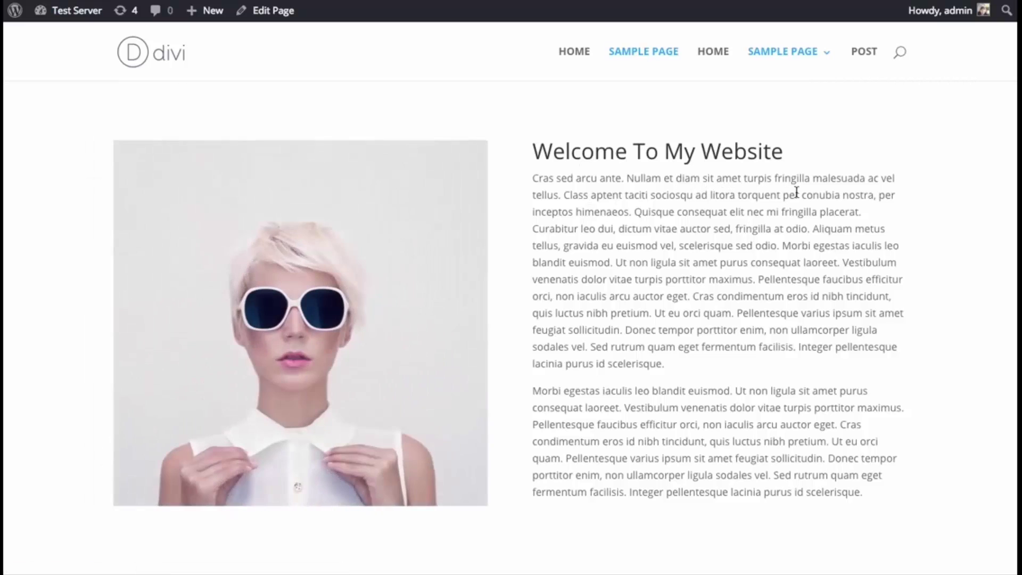
{"action": "scroll", "coordinate": [793, 192], "scroll_direction": "down", "scroll_amount": 3}
{"action": "scroll", "coordinate": [797, 192], "scroll_direction": "down", "scroll_amount": 2}
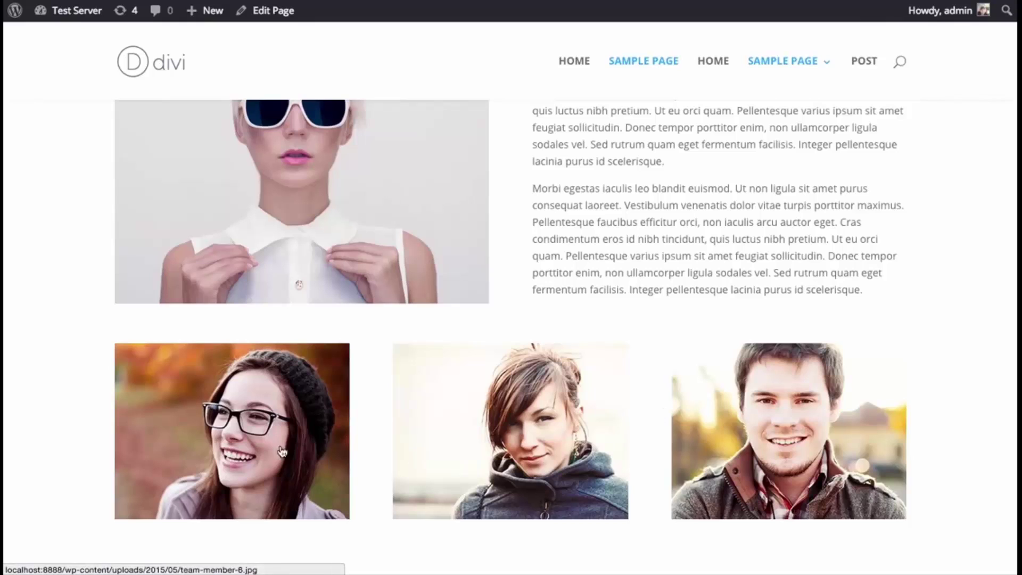
{"action": "scroll", "coordinate": [428, 441], "scroll_direction": "down", "scroll_amount": 2}
{"action": "scroll", "coordinate": [428, 441], "scroll_direction": "up", "scroll_amount": 5}
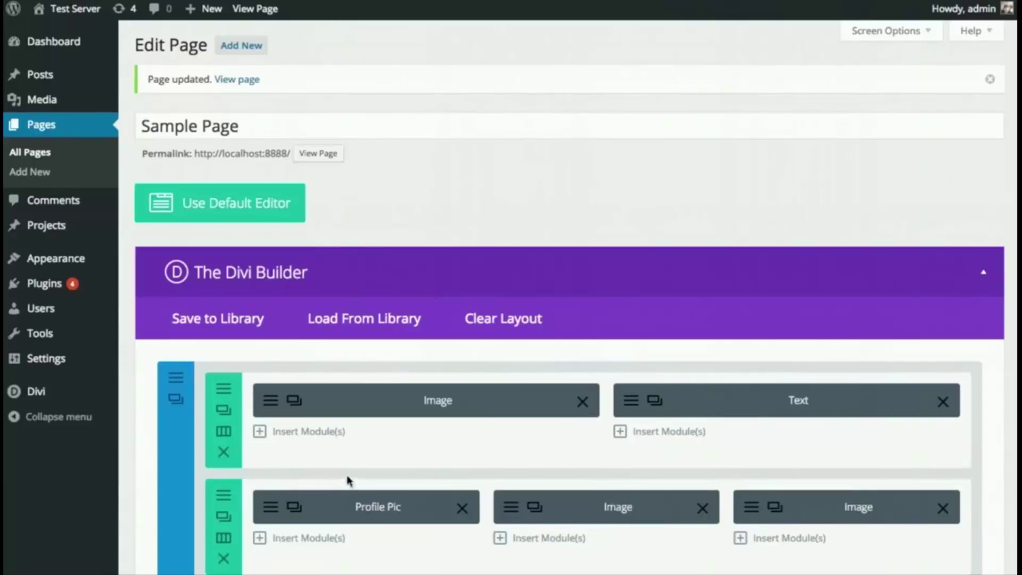
{"action": "left_click", "coordinate": [272, 515]}
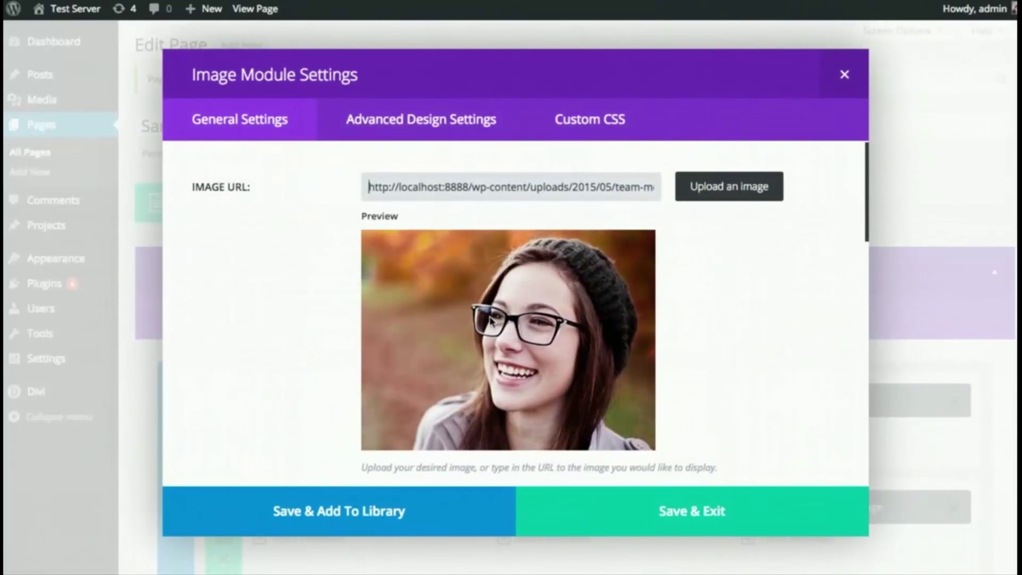
{"action": "left_click", "coordinate": [843, 75]}
{"action": "scroll", "coordinate": [425, 270], "scroll_direction": "down", "scroll_amount": 2}
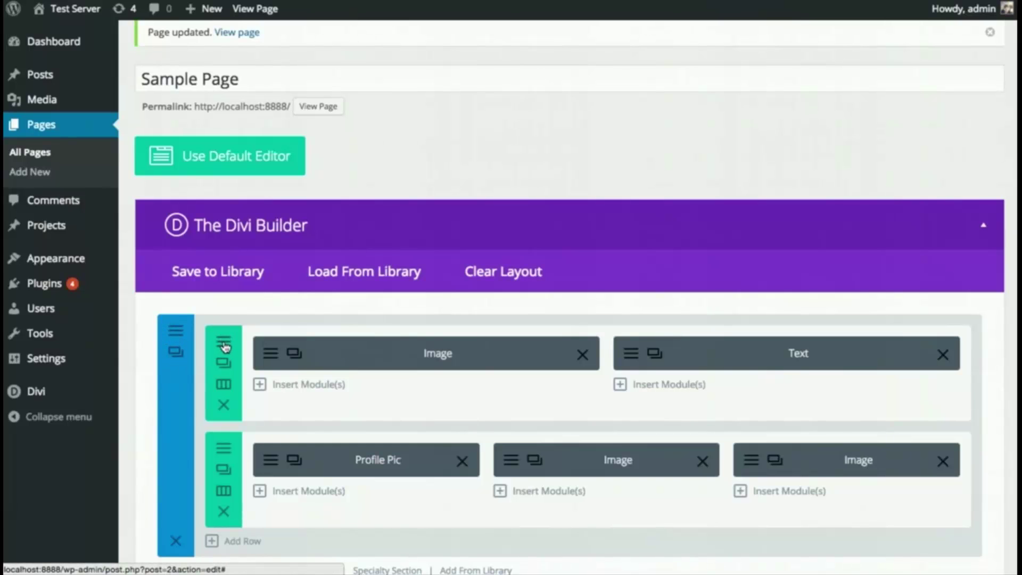
{"action": "left_click", "coordinate": [222, 345]}
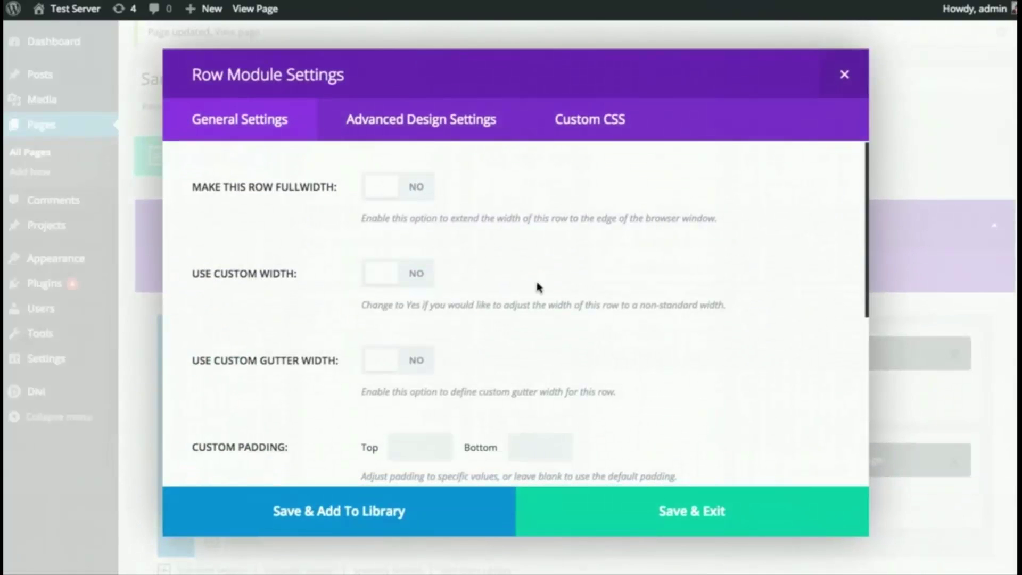
{"action": "scroll", "coordinate": [578, 269], "scroll_direction": "down", "scroll_amount": 2}
{"action": "scroll", "coordinate": [578, 269], "scroll_direction": "down", "scroll_amount": 4}
{"action": "scroll", "coordinate": [605, 284], "scroll_direction": "up", "scroll_amount": 5}
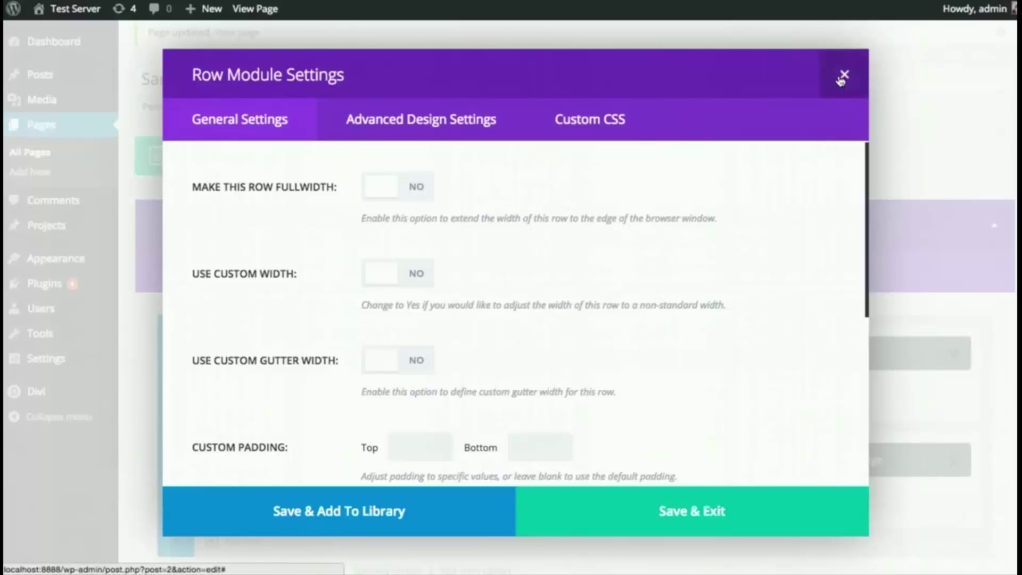
{"action": "left_click", "coordinate": [845, 76]}
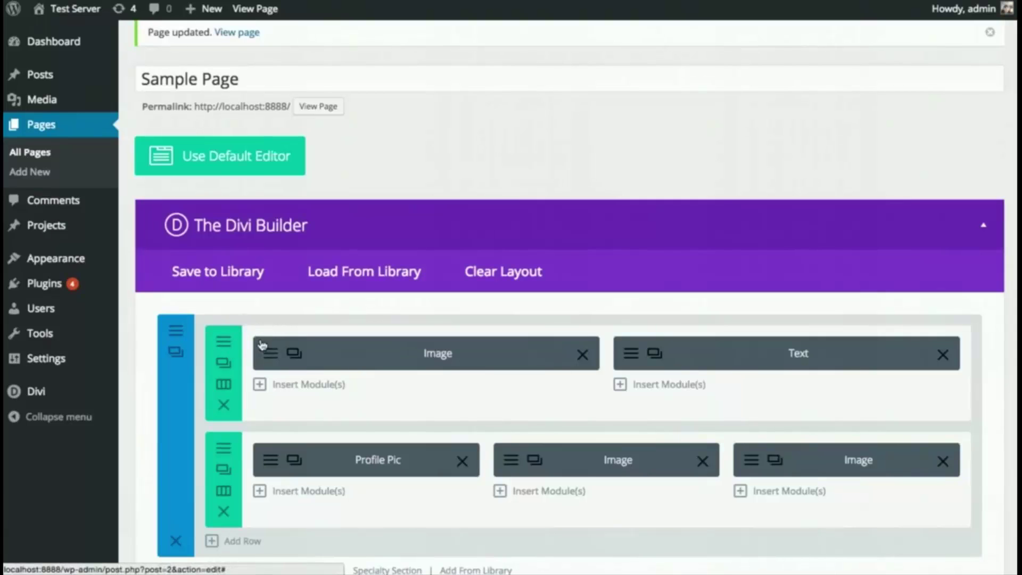
{"action": "scroll", "coordinate": [299, 341], "scroll_direction": "down", "scroll_amount": 2}
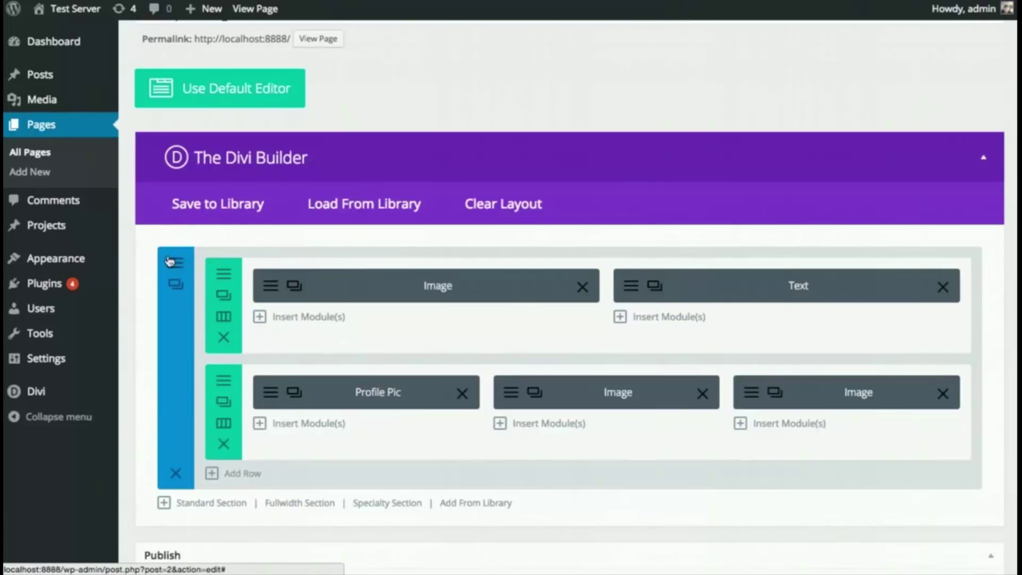
{"action": "scroll", "coordinate": [373, 391], "scroll_direction": "down", "scroll_amount": 1}
{"action": "scroll", "coordinate": [372, 388], "scroll_direction": "down", "scroll_amount": 2}
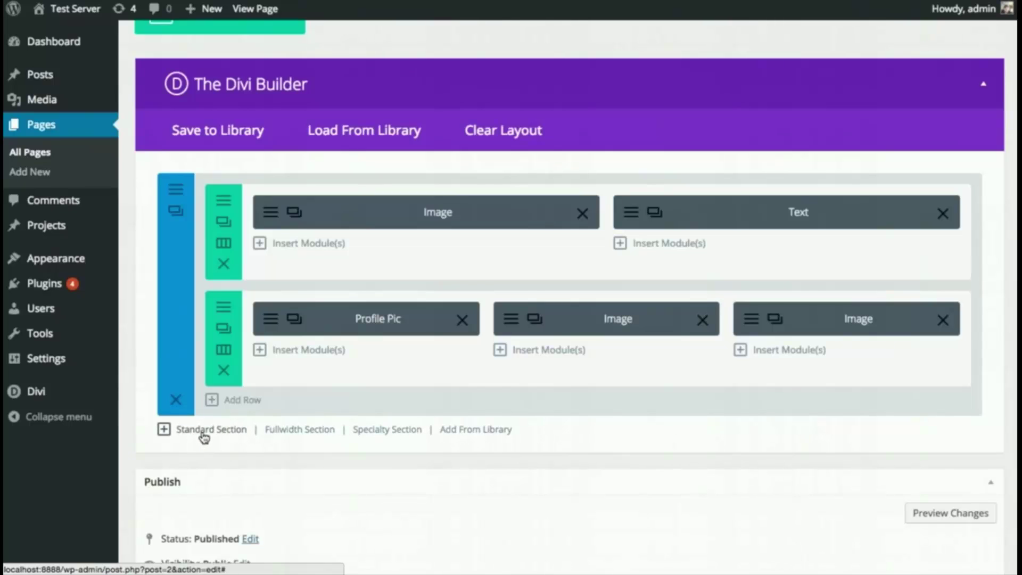
- Add a standard section with a four 1/4-column row and a Blurb module in column one
{"action": "left_click", "coordinate": [202, 434]}
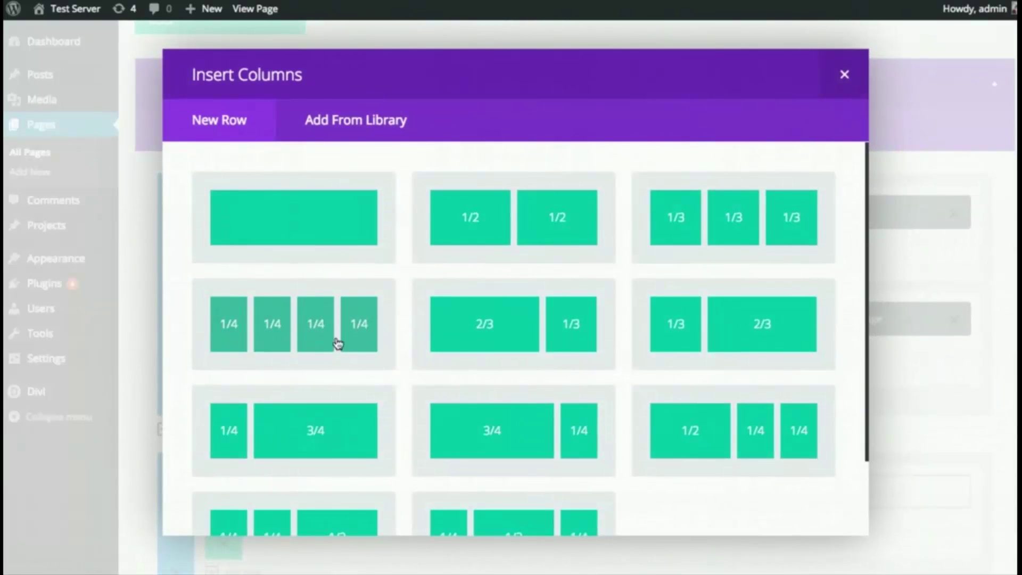
{"action": "left_click", "coordinate": [308, 334]}
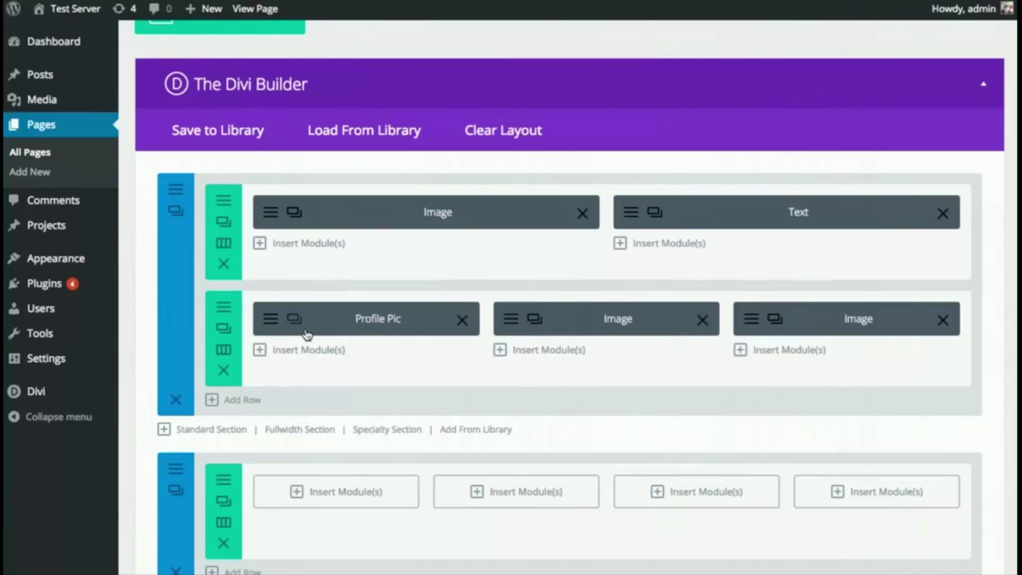
{"action": "scroll", "coordinate": [394, 346], "scroll_direction": "down", "scroll_amount": 3}
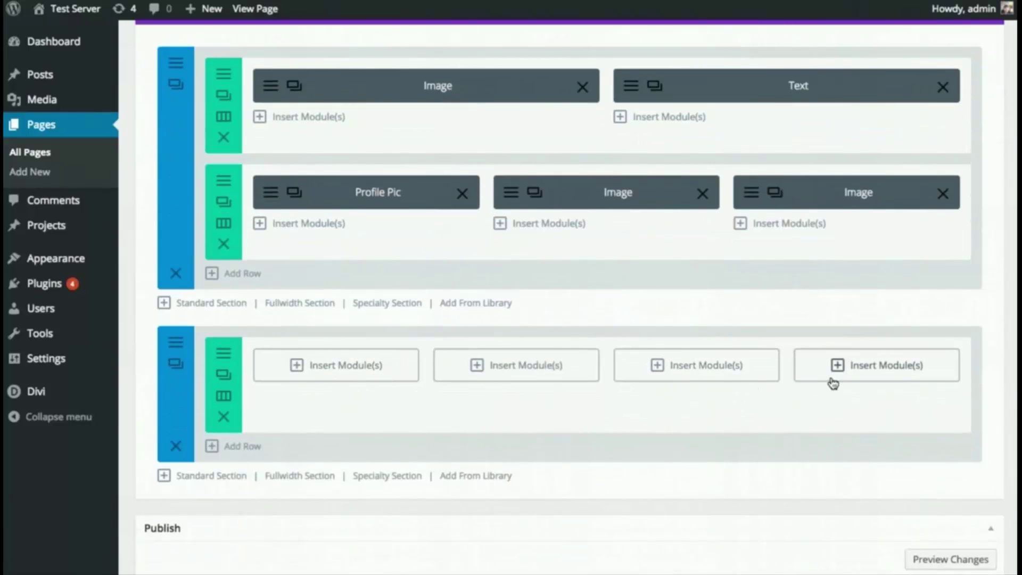
{"action": "left_click", "coordinate": [344, 377]}
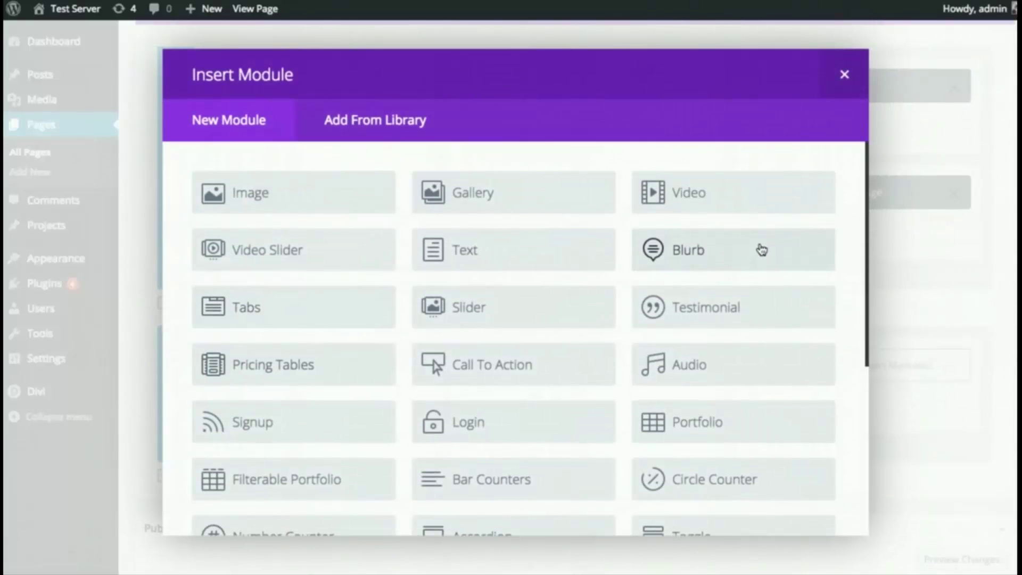
{"action": "left_click", "coordinate": [738, 258]}
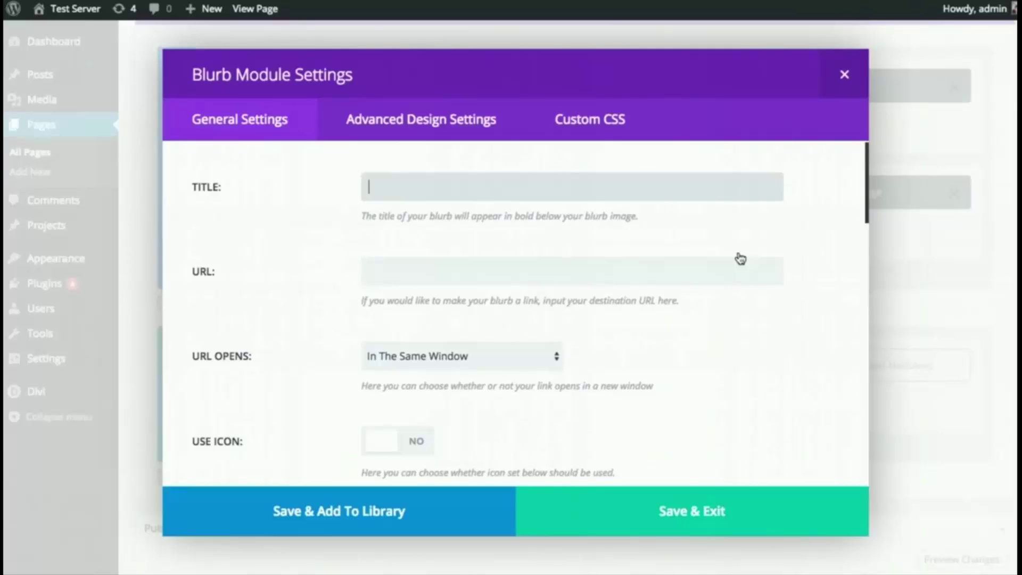
- Title the blurb 'Blurb Module' and give it a light purple speech-bubble icon
{"action": "type", "text": "Blurb Module"}
{"action": "scroll", "coordinate": [746, 290], "scroll_direction": "down", "scroll_amount": 3}
{"action": "left_click", "coordinate": [384, 315]}
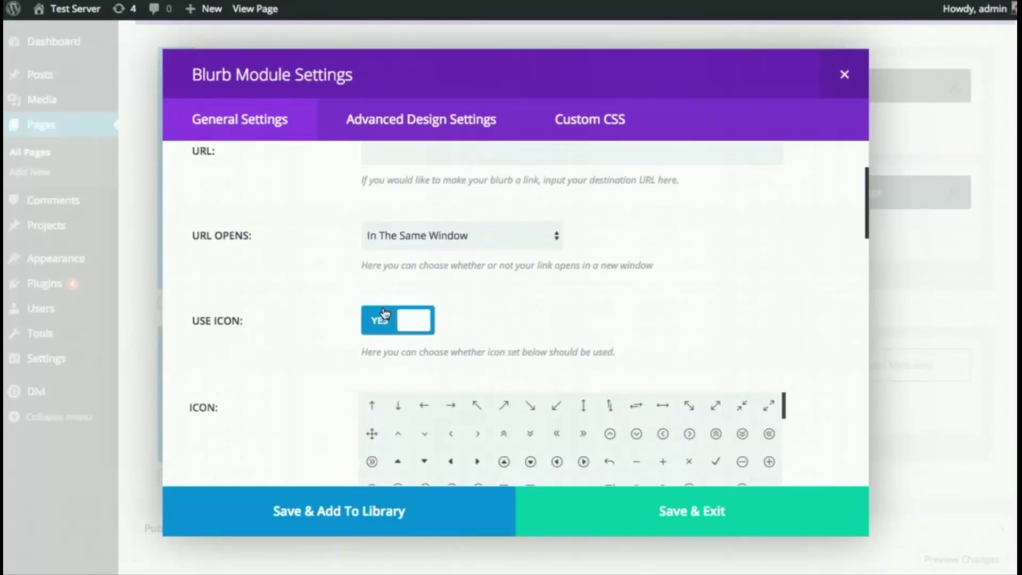
{"action": "scroll", "coordinate": [605, 304], "scroll_direction": "down", "scroll_amount": 3}
{"action": "scroll", "coordinate": [605, 319], "scroll_direction": "down", "scroll_amount": 2}
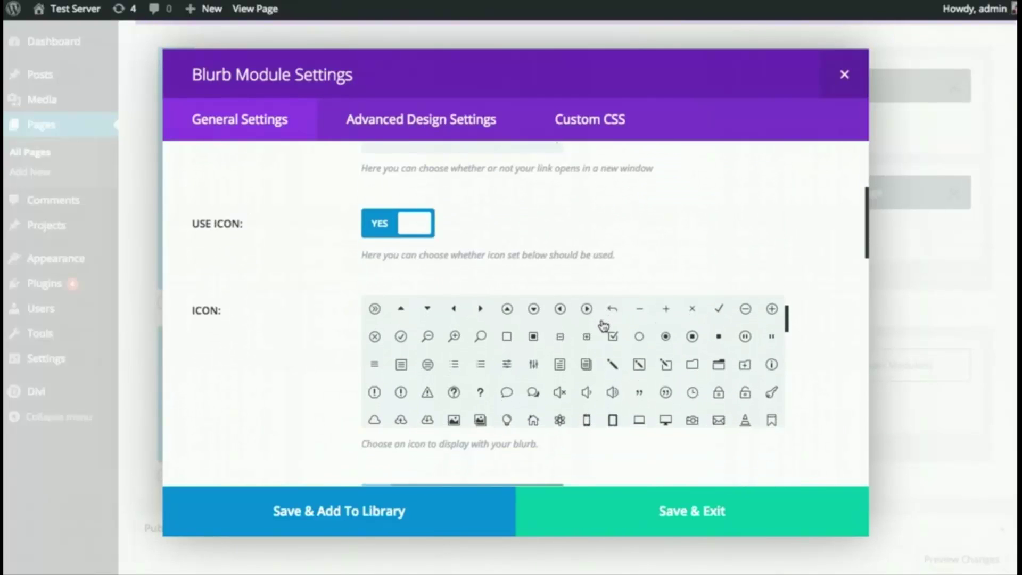
{"action": "left_click", "coordinate": [534, 376]}
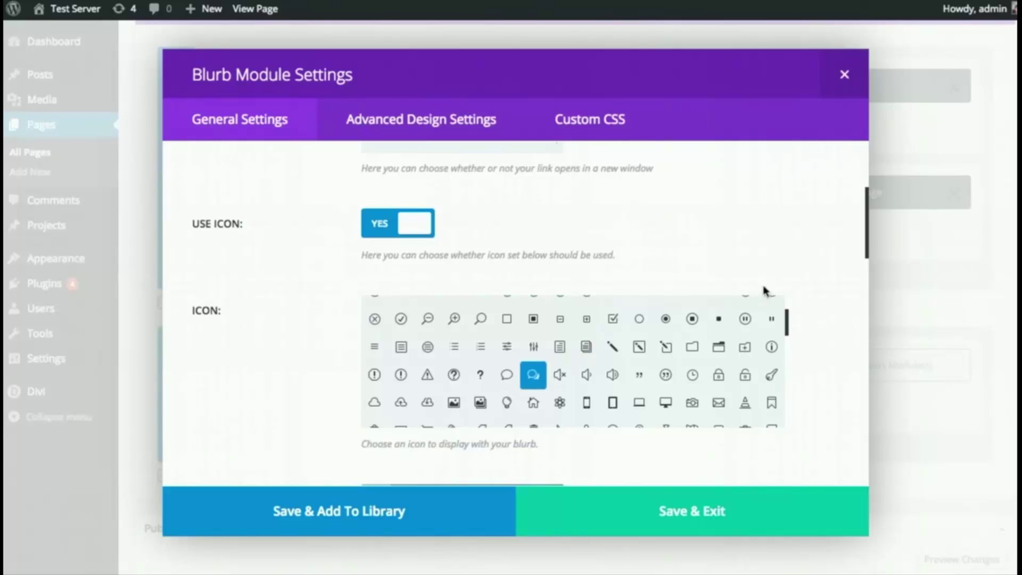
{"action": "scroll", "coordinate": [804, 275], "scroll_direction": "down", "scroll_amount": 4}
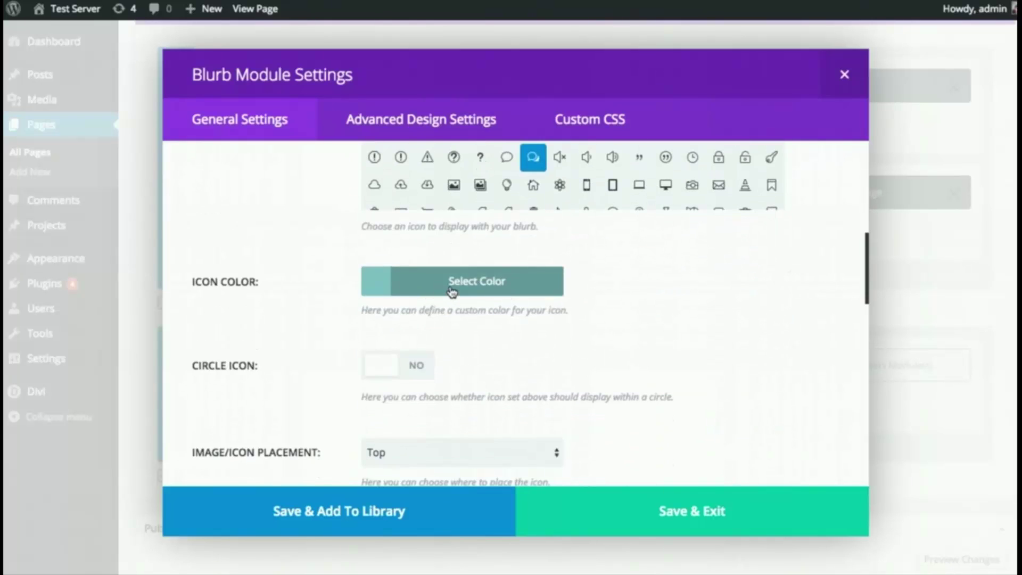
{"action": "left_click", "coordinate": [452, 290]}
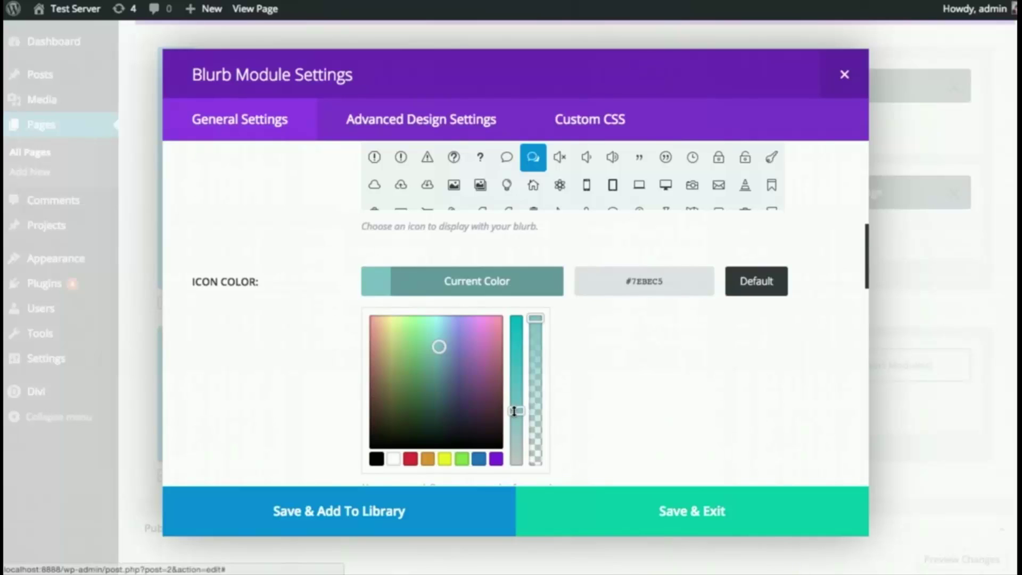
{"action": "left_click_drag", "start_coordinate": [466, 376], "coordinate": [474, 322]}
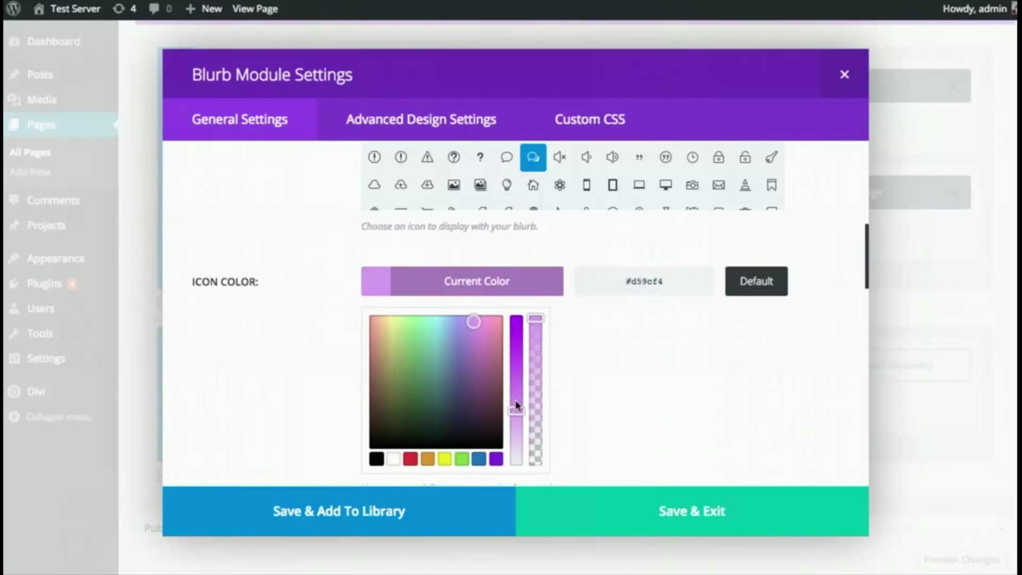
{"action": "left_click_drag", "start_coordinate": [516, 405], "coordinate": [516, 433]}
{"action": "left_click", "coordinate": [606, 329]}
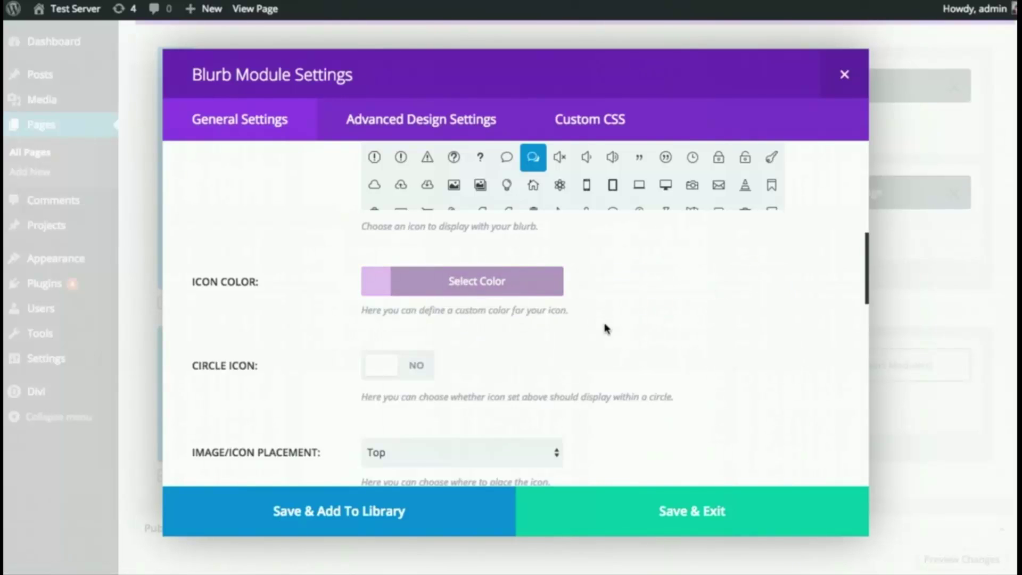
- Set the blurb text to Light and centred, paste in the sample paragraph, and save
{"action": "scroll", "coordinate": [607, 325], "scroll_direction": "down", "scroll_amount": 3}
{"action": "scroll", "coordinate": [571, 294], "scroll_direction": "down", "scroll_amount": 2}
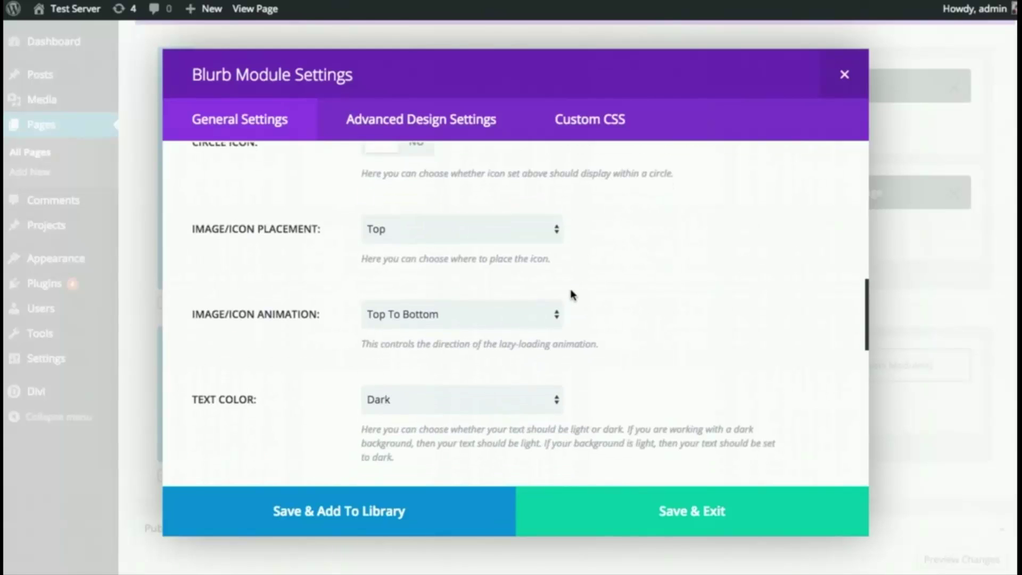
{"action": "scroll", "coordinate": [575, 294], "scroll_direction": "down", "scroll_amount": 2}
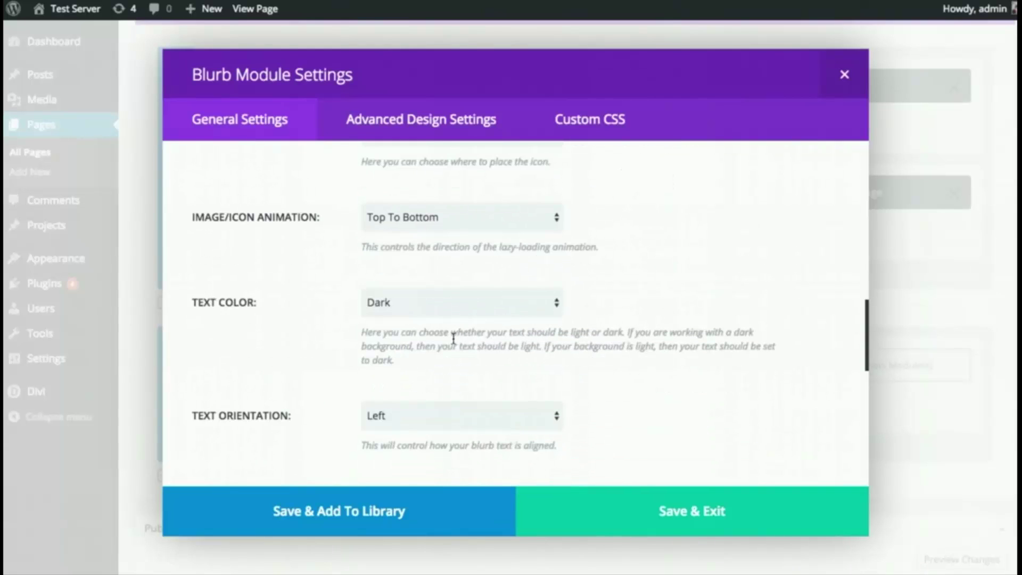
{"action": "left_click", "coordinate": [433, 309]}
{"action": "left_click", "coordinate": [418, 318]}
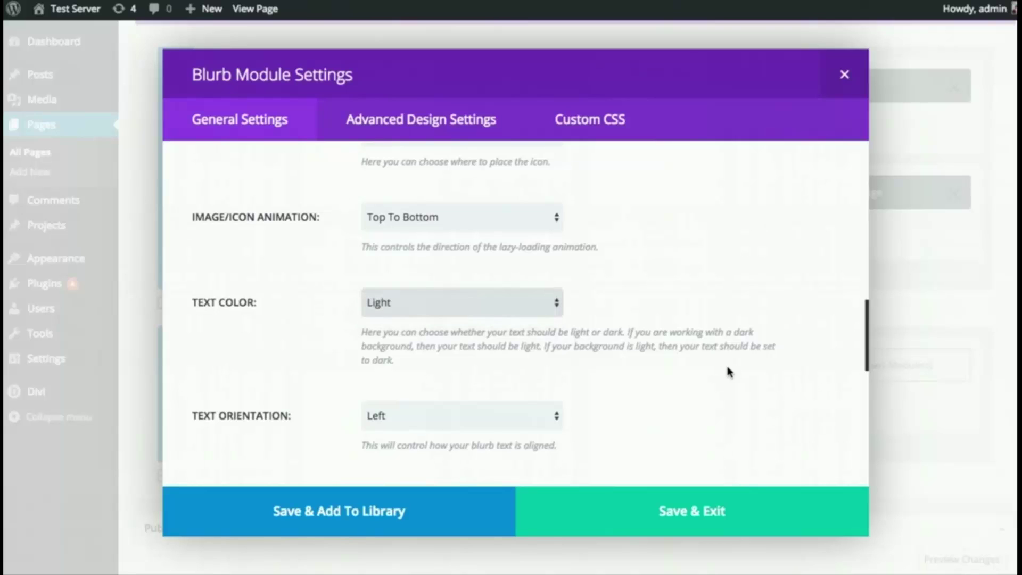
{"action": "scroll", "coordinate": [716, 366], "scroll_direction": "down", "scroll_amount": 3}
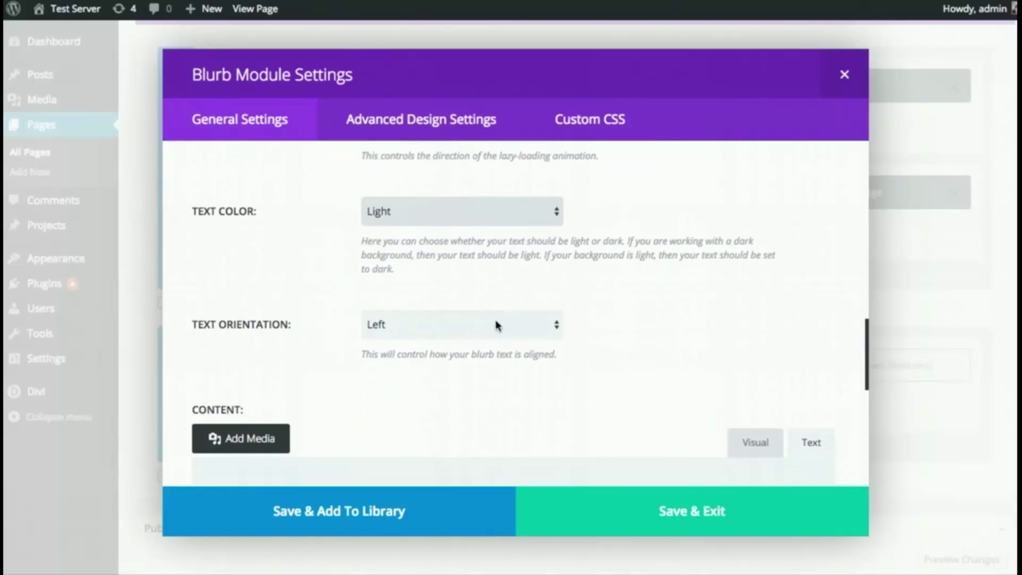
{"action": "left_click", "coordinate": [495, 325]}
{"action": "left_click", "coordinate": [477, 337]}
{"action": "scroll", "coordinate": [685, 333], "scroll_direction": "down", "scroll_amount": 5}
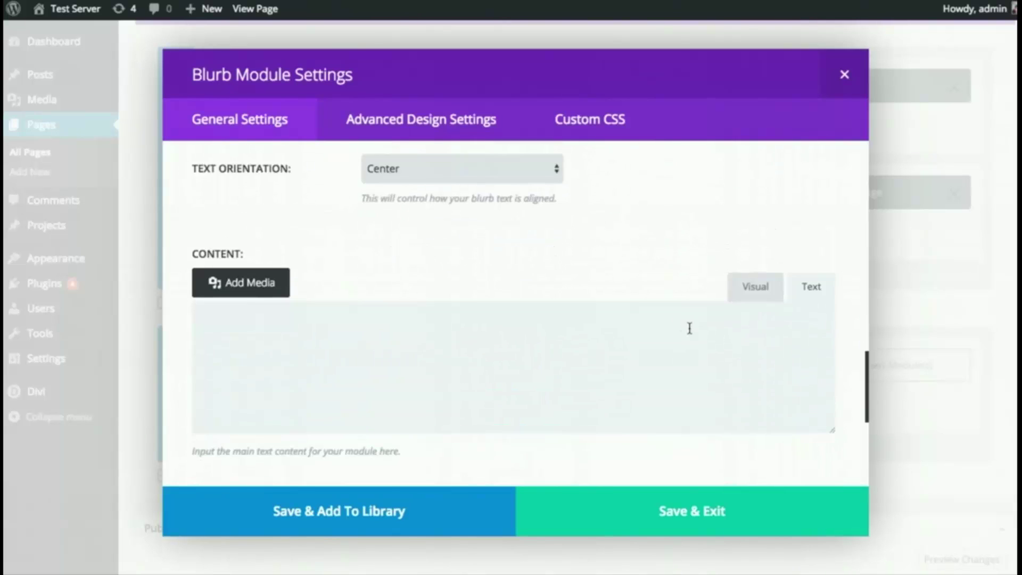
{"action": "scroll", "coordinate": [690, 328], "scroll_direction": "down", "scroll_amount": 1}
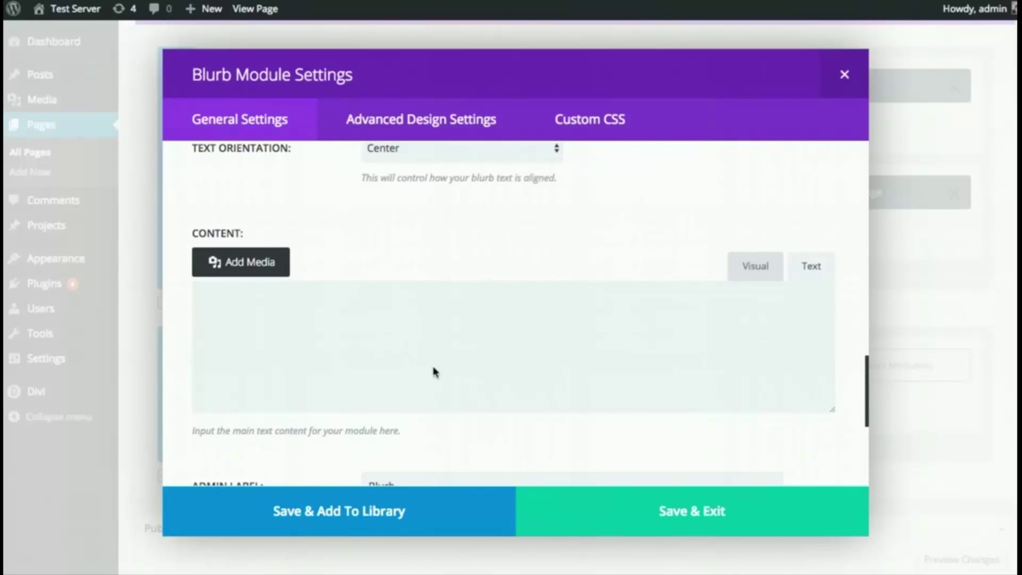
{"action": "left_click", "coordinate": [419, 352]}
{"action": "type", "text": "Pellentesque varius ipsum sit amet feugiat sollicitudin. Donec tempor porttitor enim, non ullamcorper ligula sodales vel. Sed rutrum quam eget fermentum facilisis. Integer pellentesque lacinia purus id scelerisque."}
{"action": "scroll", "coordinate": [490, 348], "scroll_direction": "down", "scroll_amount": 5}
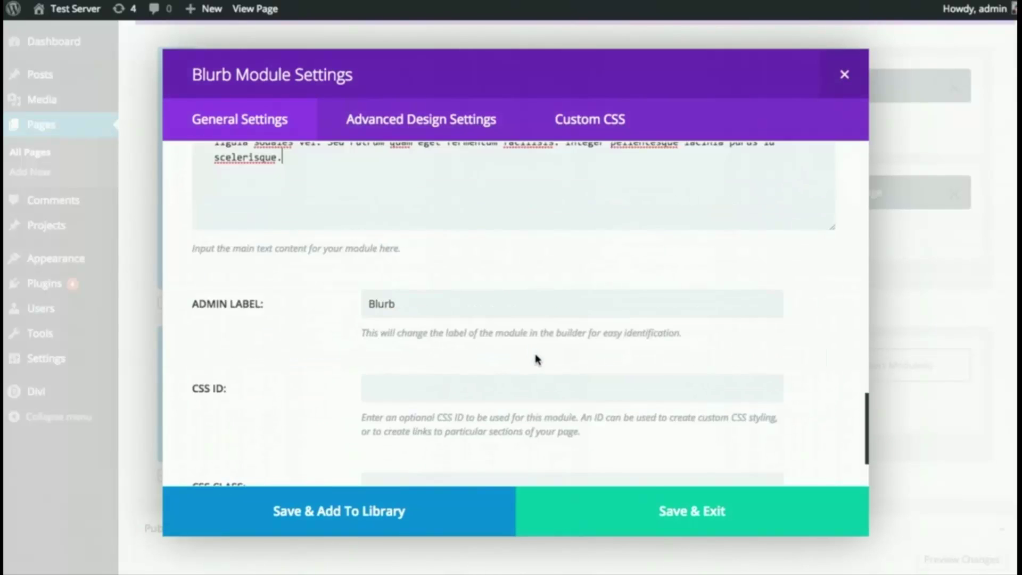
{"action": "left_click", "coordinate": [746, 513]}
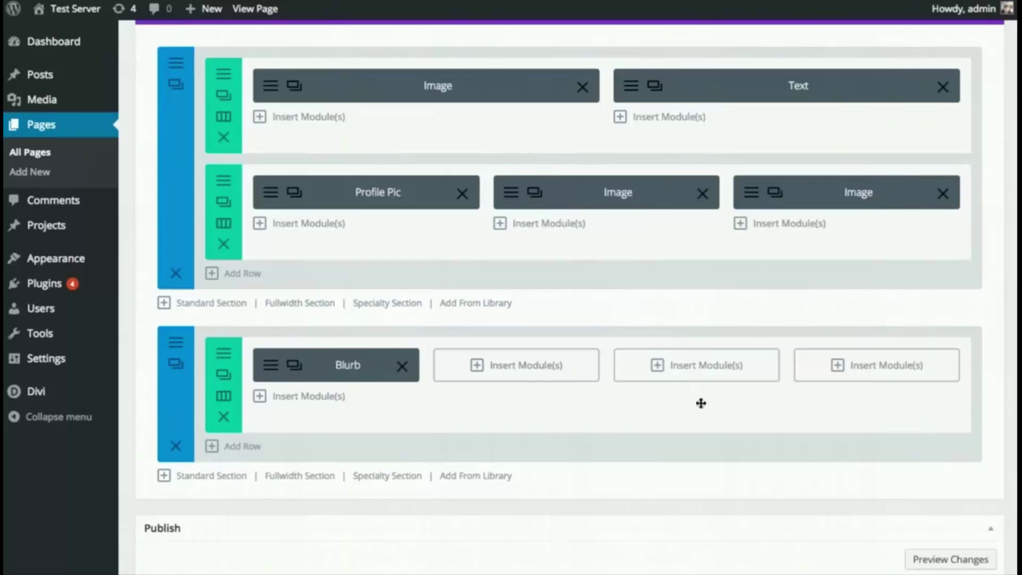
- Duplicate the Blurb module and drag a copy into the far-right column
{"action": "left_click", "coordinate": [295, 367]}
{"action": "left_click", "coordinate": [294, 367]}
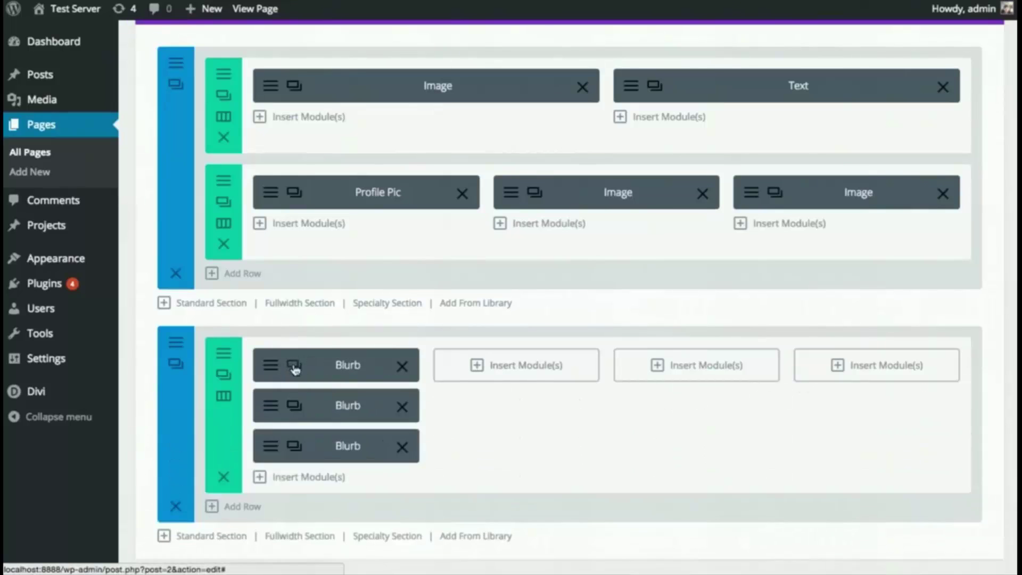
{"action": "left_click", "coordinate": [294, 367]}
{"action": "left_click_drag", "start_coordinate": [341, 406], "coordinate": [849, 372]}
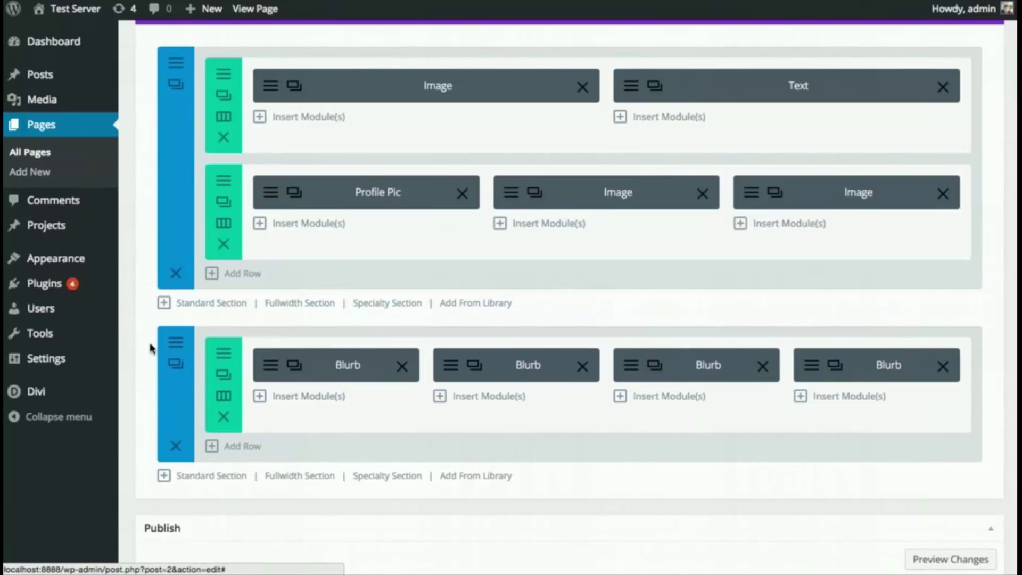
- Give the lower Blurb section a dark grey background colour and save its settings
{"action": "left_click", "coordinate": [175, 347]}
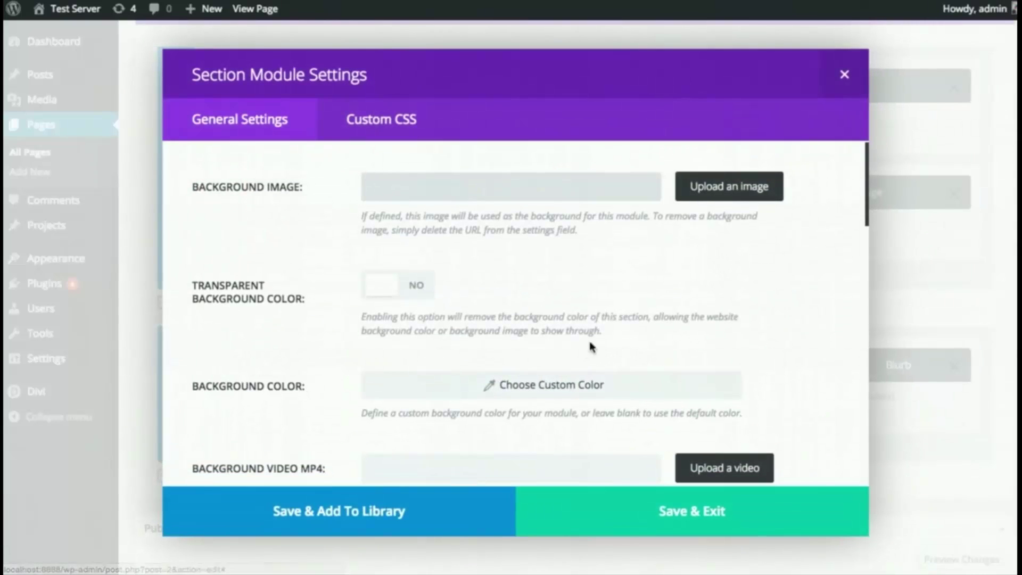
{"action": "scroll", "coordinate": [812, 331], "scroll_direction": "down", "scroll_amount": 5}
{"action": "scroll", "coordinate": [814, 333], "scroll_direction": "up", "scroll_amount": 5}
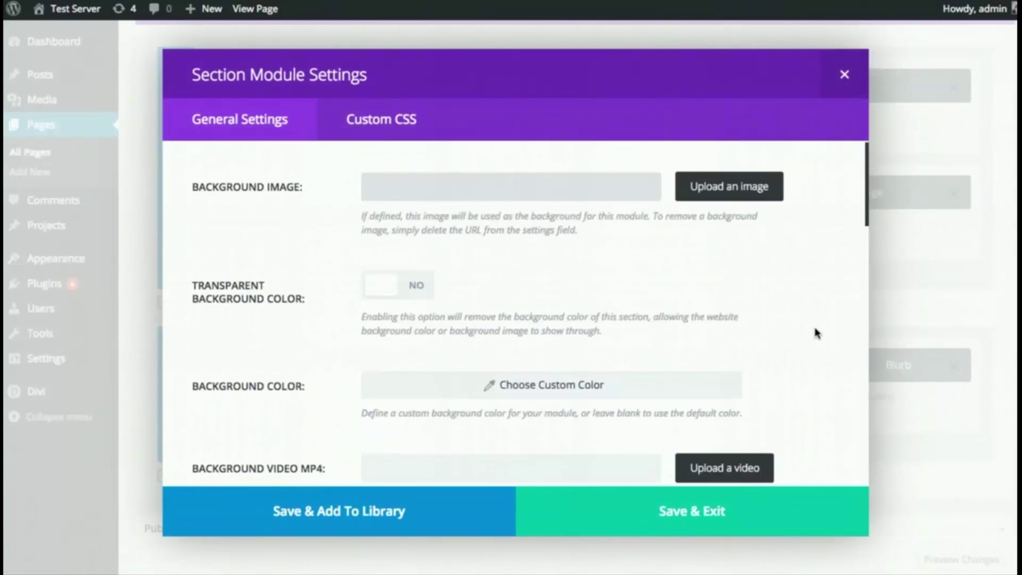
{"action": "left_click", "coordinate": [561, 386]}
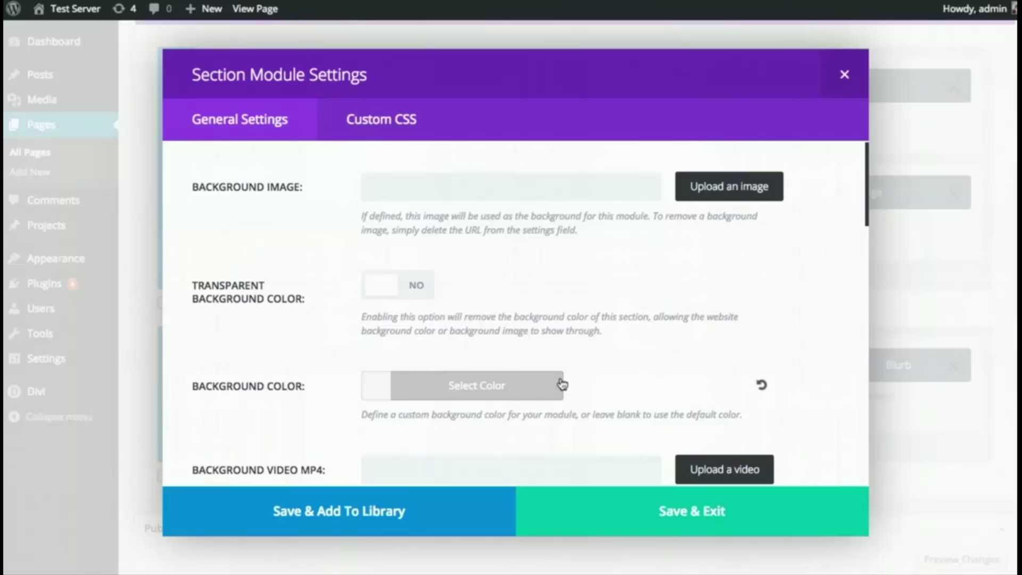
{"action": "left_click", "coordinate": [470, 384]}
{"action": "scroll", "coordinate": [425, 383], "scroll_direction": "down", "scroll_amount": 3}
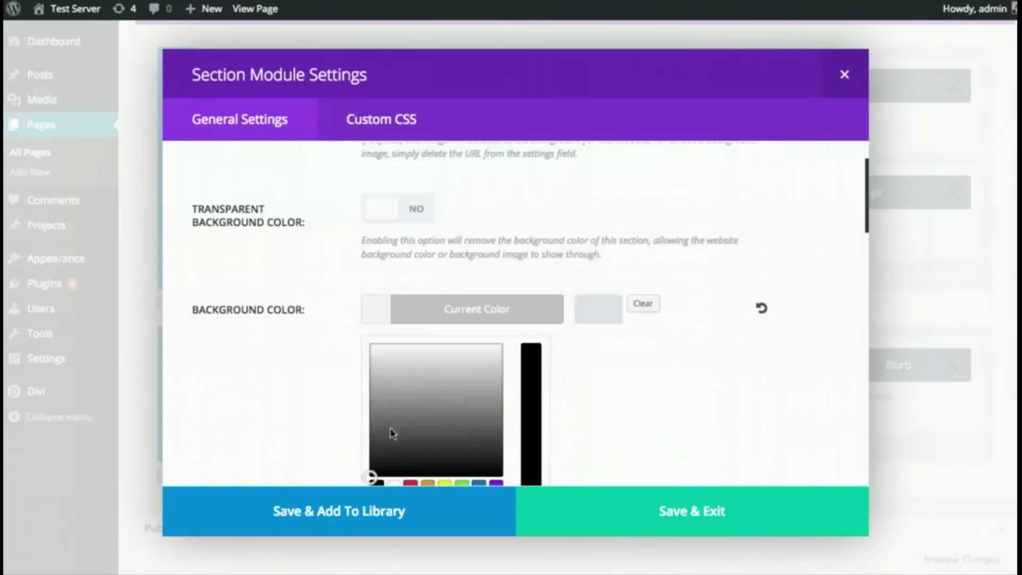
{"action": "left_click_drag", "start_coordinate": [392, 434], "coordinate": [365, 440]}
{"action": "left_click", "coordinate": [358, 449]}
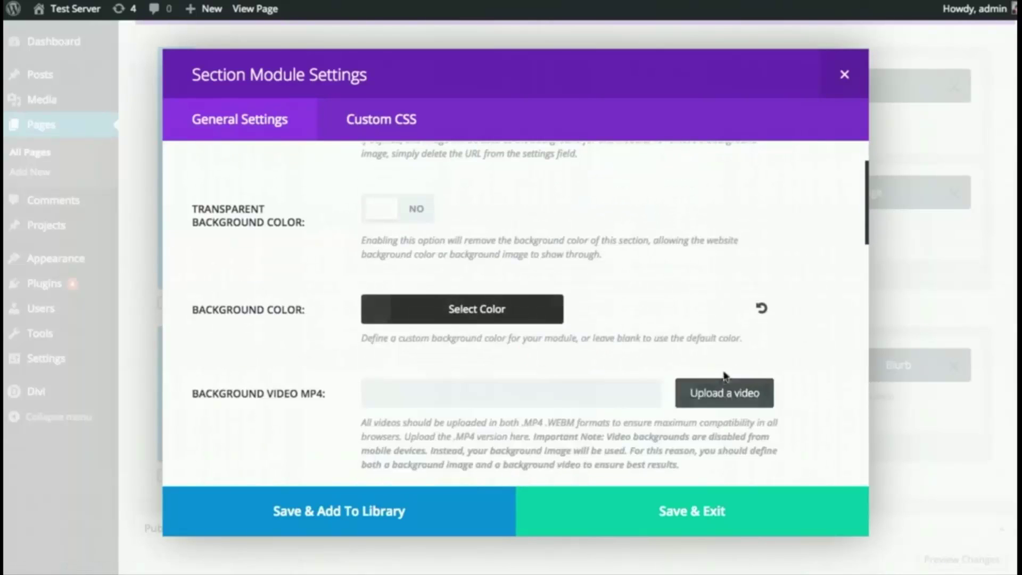
{"action": "left_click", "coordinate": [725, 508]}
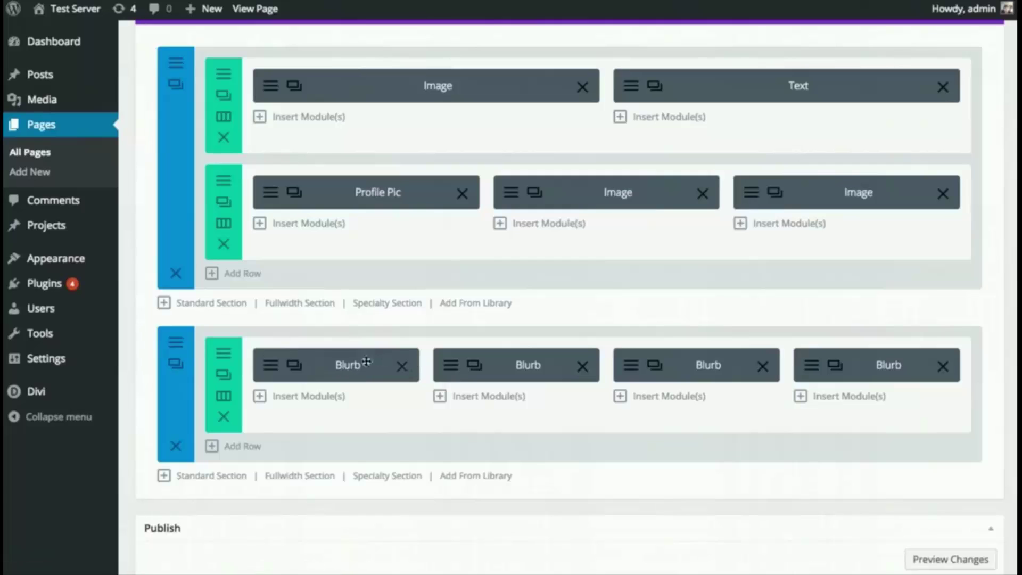
{"action": "scroll", "coordinate": [826, 372], "scroll_direction": "down", "scroll_amount": 4}
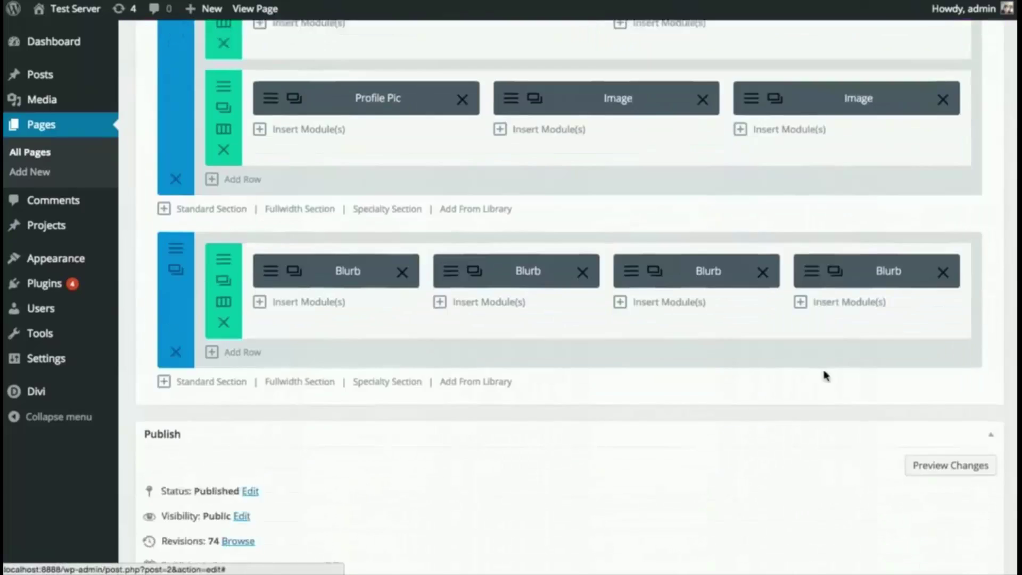
- Update the page, then reload the live page and scroll through welcome, team, blurbs and footer
{"action": "left_click", "coordinate": [971, 466]}
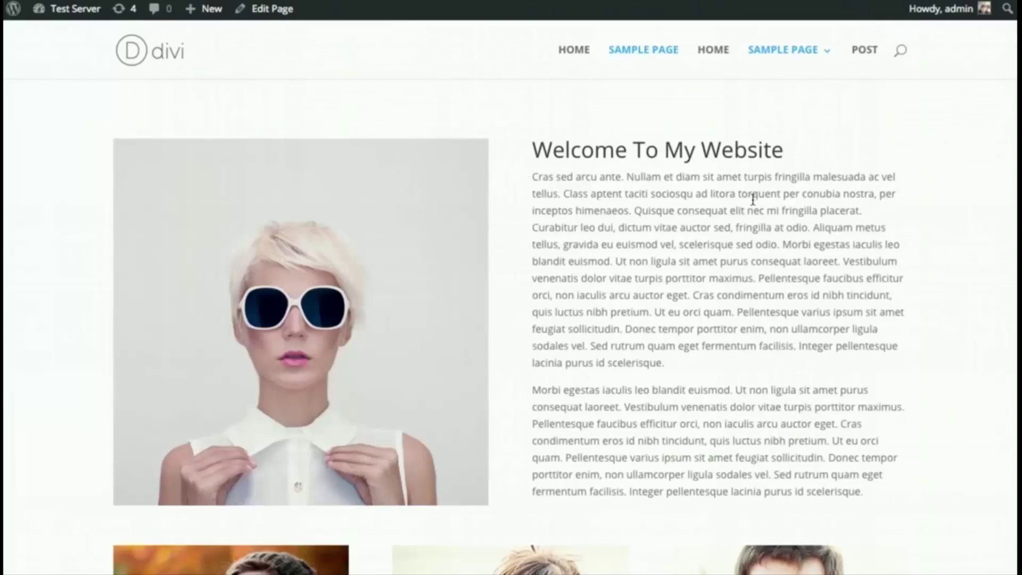
{"action": "key", "text": "ctrl+r"}
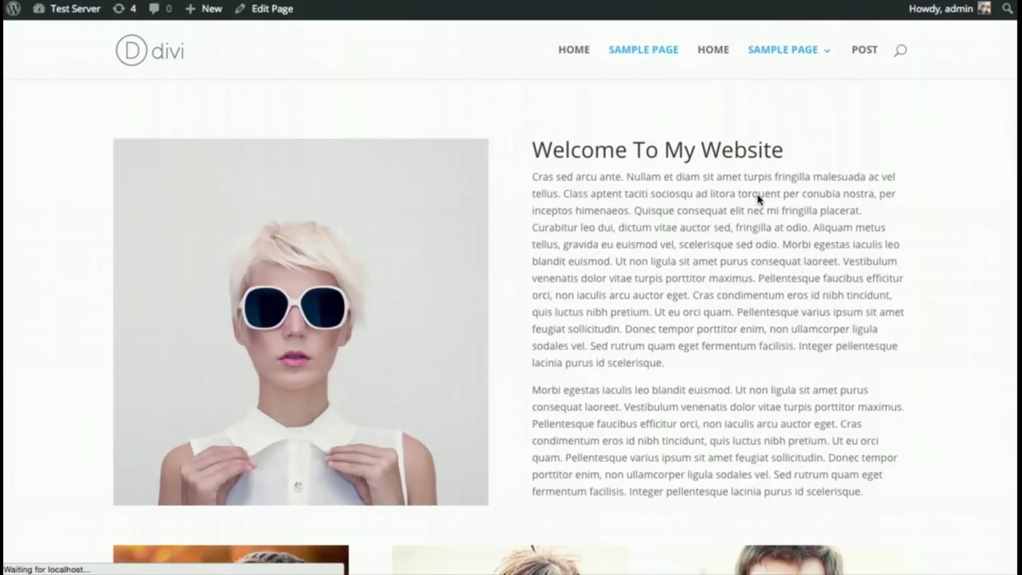
{"action": "scroll", "coordinate": [871, 152], "scroll_direction": "down", "scroll_amount": 9}
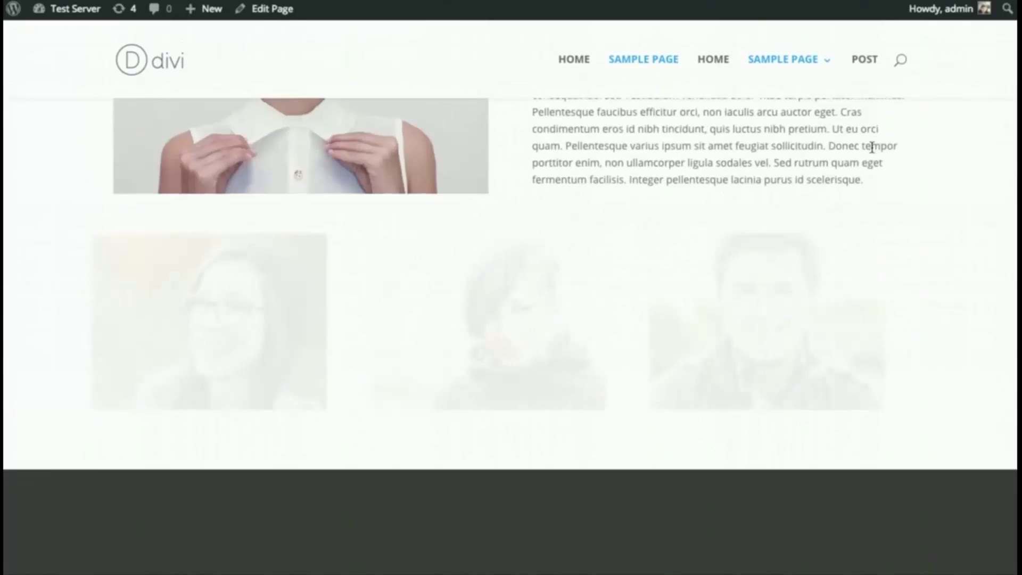
{"action": "scroll", "coordinate": [873, 153], "scroll_direction": "down", "scroll_amount": 8}
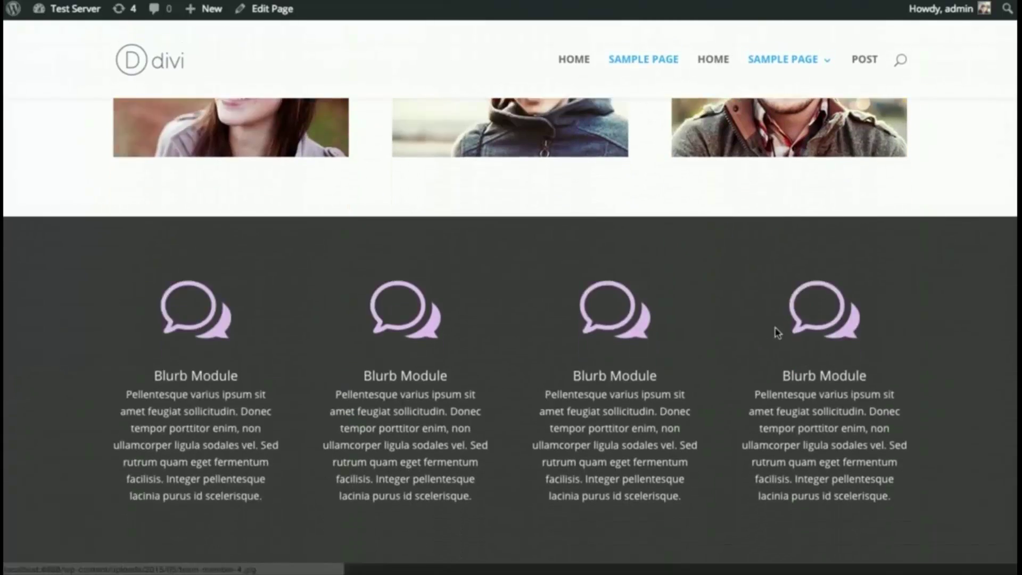
{"action": "scroll", "coordinate": [517, 291], "scroll_direction": "up", "scroll_amount": 8}
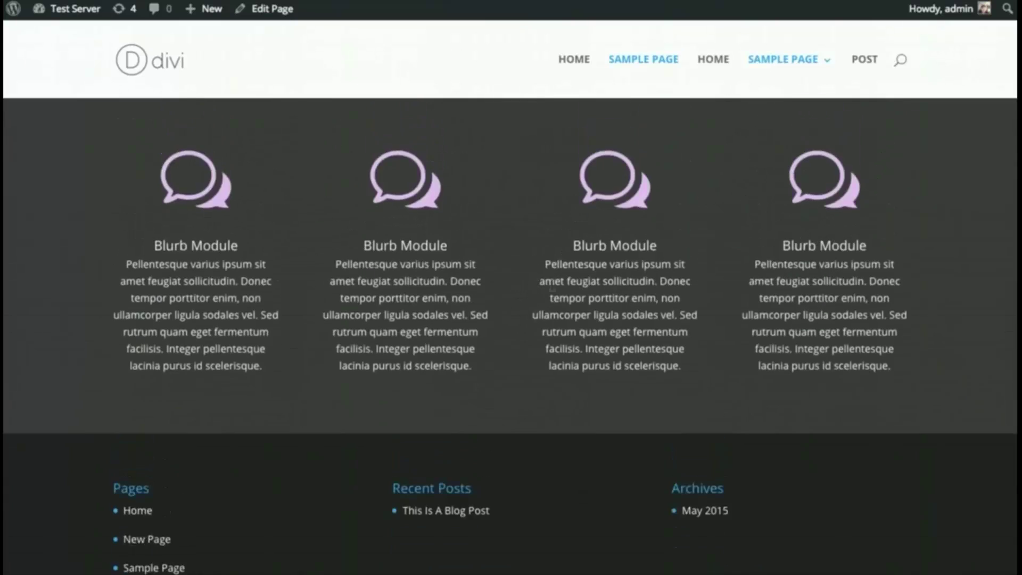
{"action": "scroll", "coordinate": [557, 296], "scroll_direction": "down", "scroll_amount": 1}
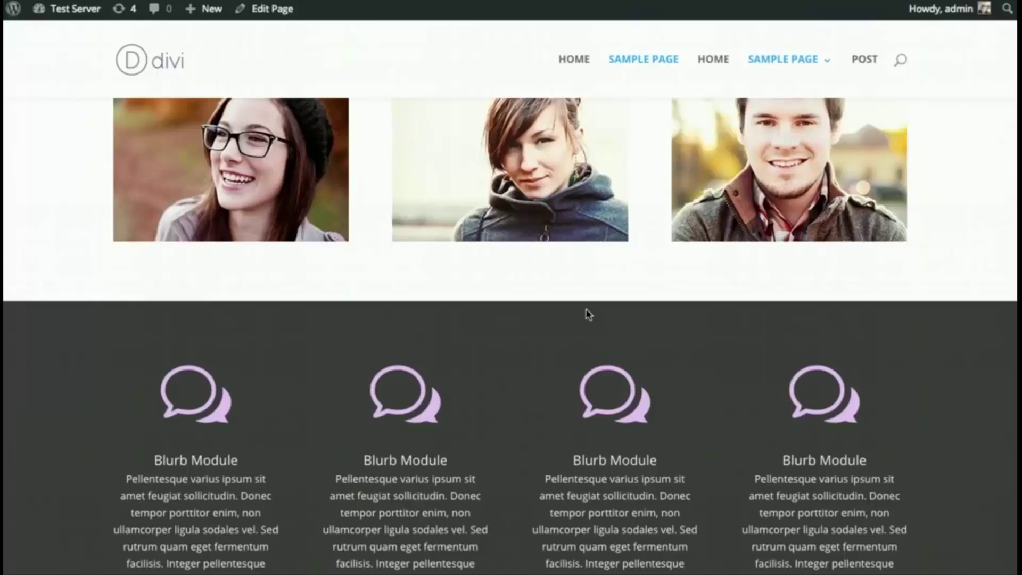
{"action": "scroll", "coordinate": [589, 314], "scroll_direction": "up", "scroll_amount": 8}
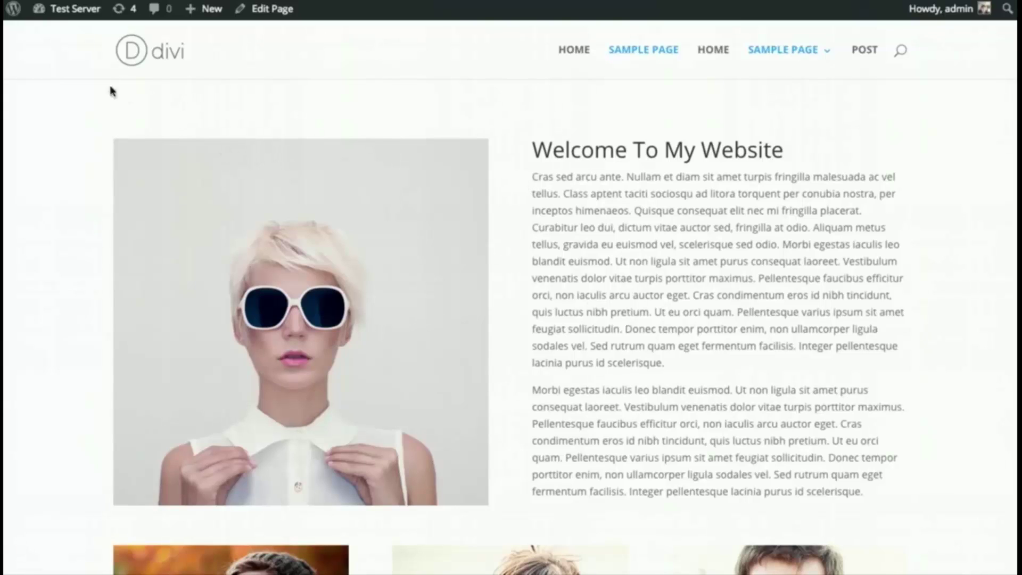
- From the Dashboard, add a new page under Pages and switch it to the Divi Builder
{"action": "mouse_move", "coordinate": [75, 8]}
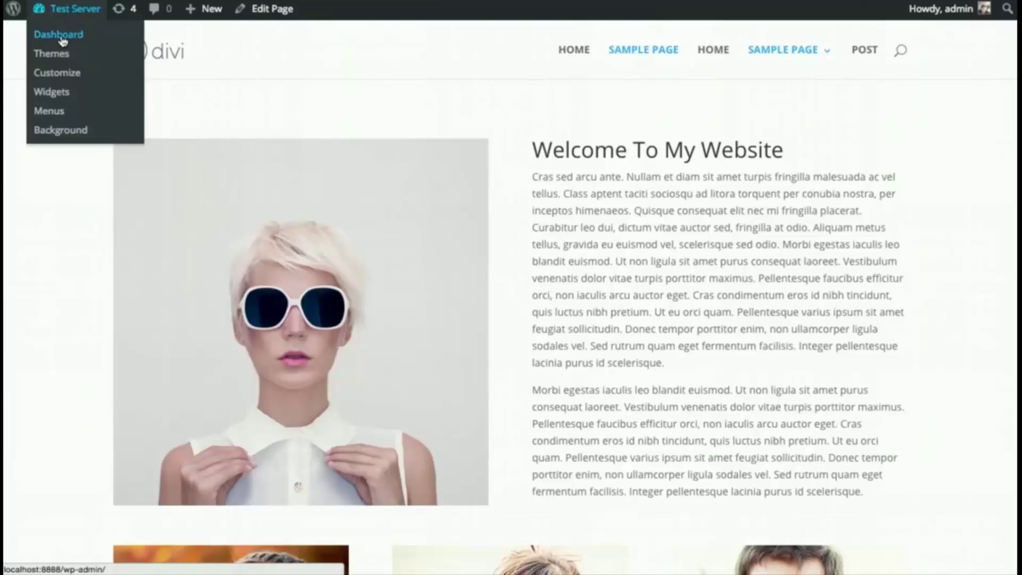
{"action": "left_click", "coordinate": [62, 41]}
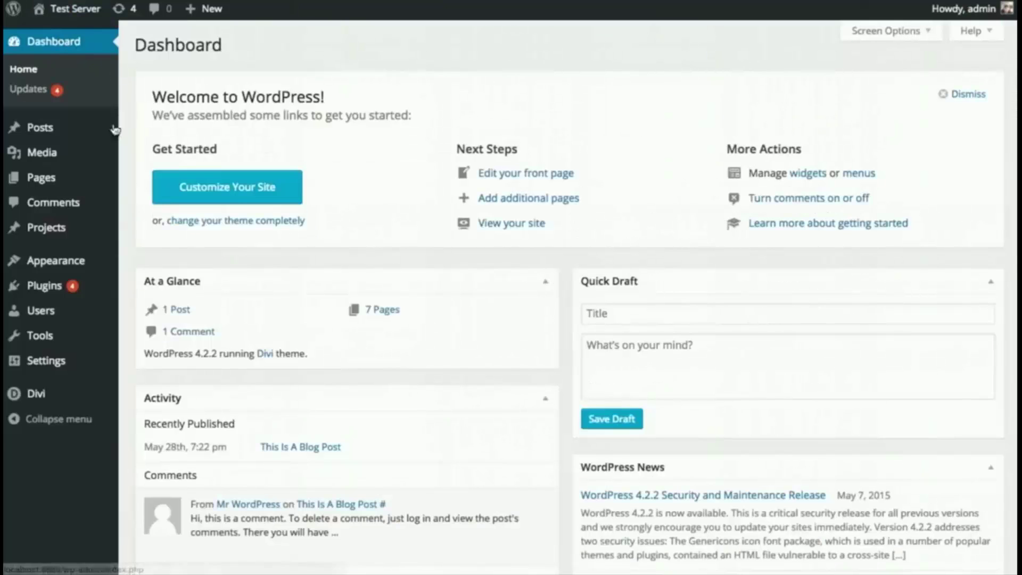
{"action": "mouse_move", "coordinate": [42, 177]}
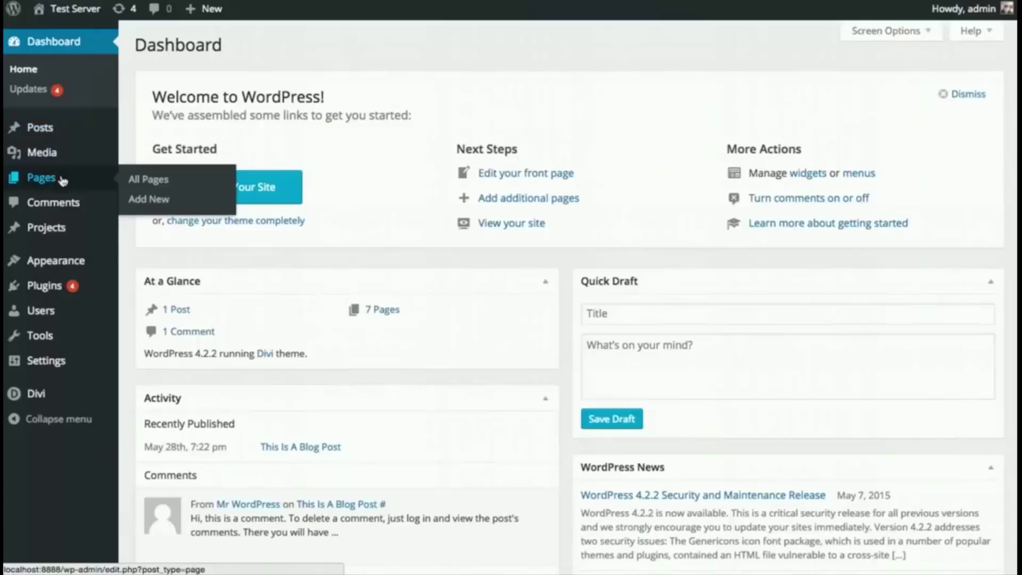
{"action": "left_click", "coordinate": [139, 199]}
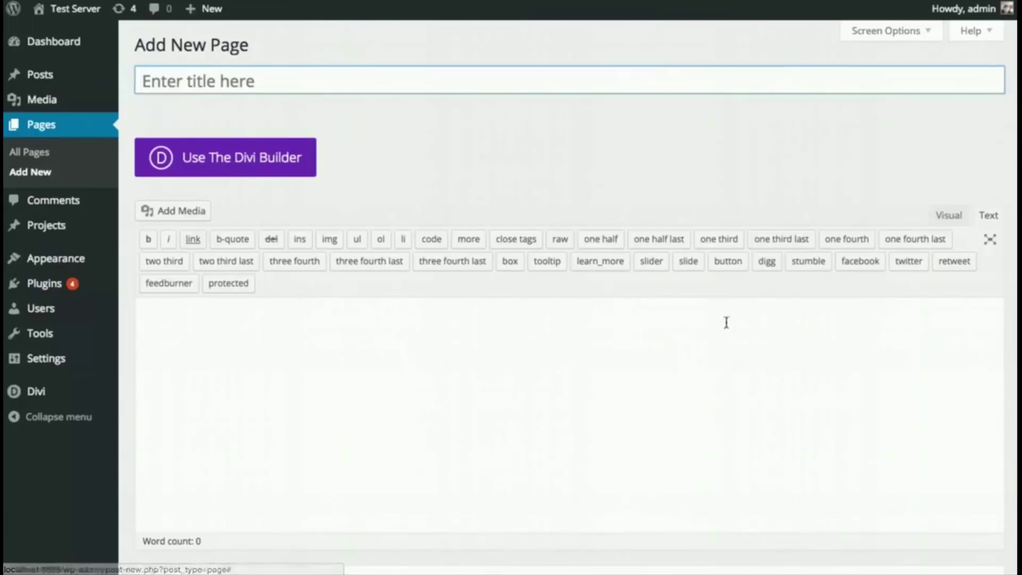
{"action": "left_click", "coordinate": [241, 168]}
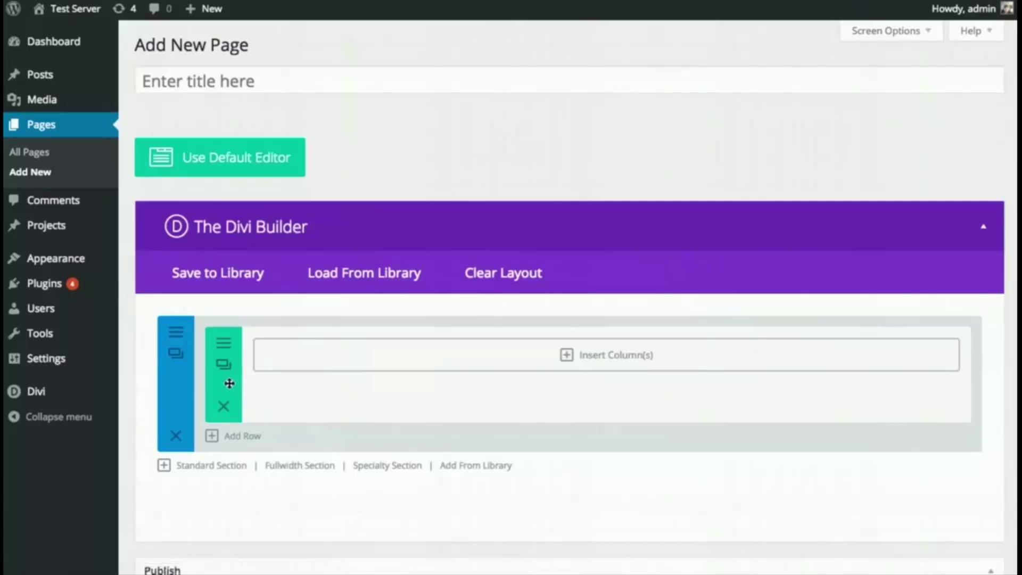
- Split the row into 1/2 + 1/2 columns and add a left Text module with pasted lorem ipsum
{"action": "left_click", "coordinate": [503, 368]}
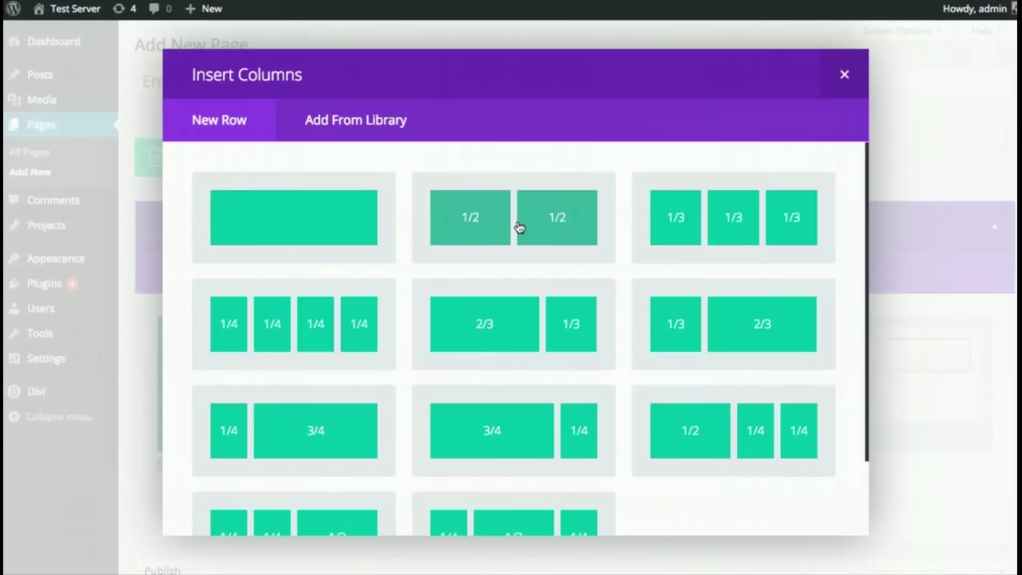
{"action": "left_click", "coordinate": [520, 228]}
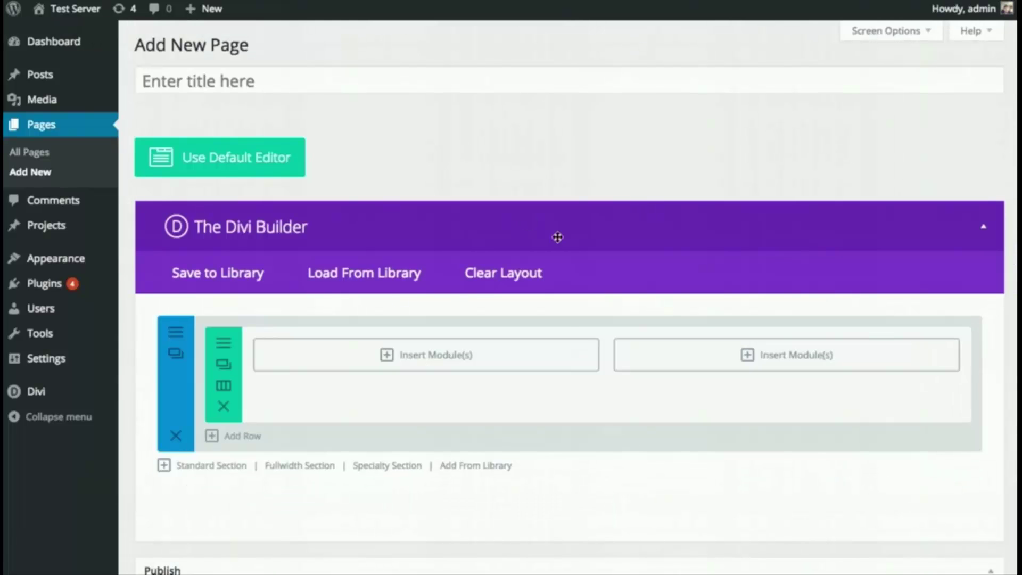
{"action": "left_click", "coordinate": [434, 356]}
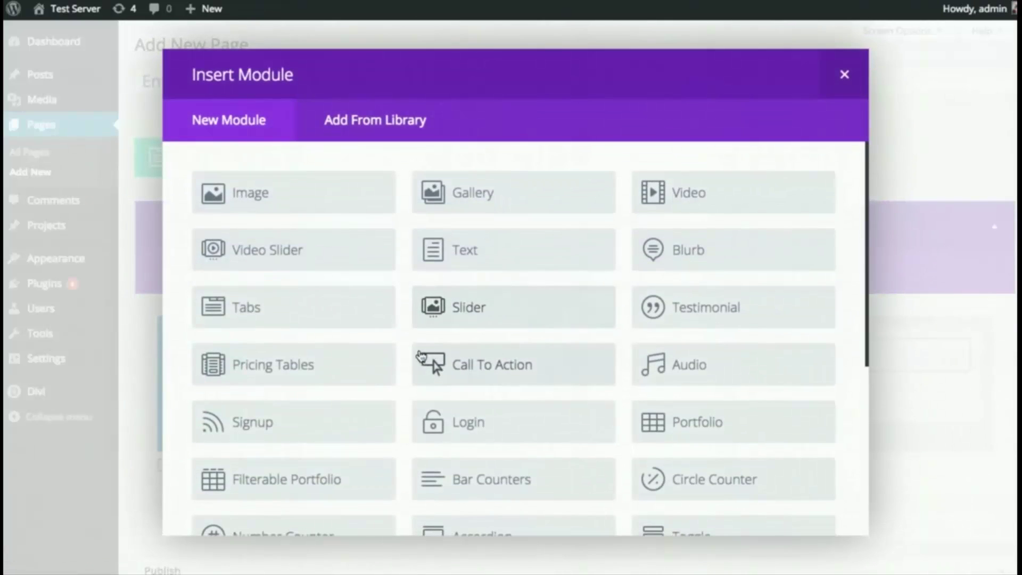
{"action": "left_click", "coordinate": [505, 258]}
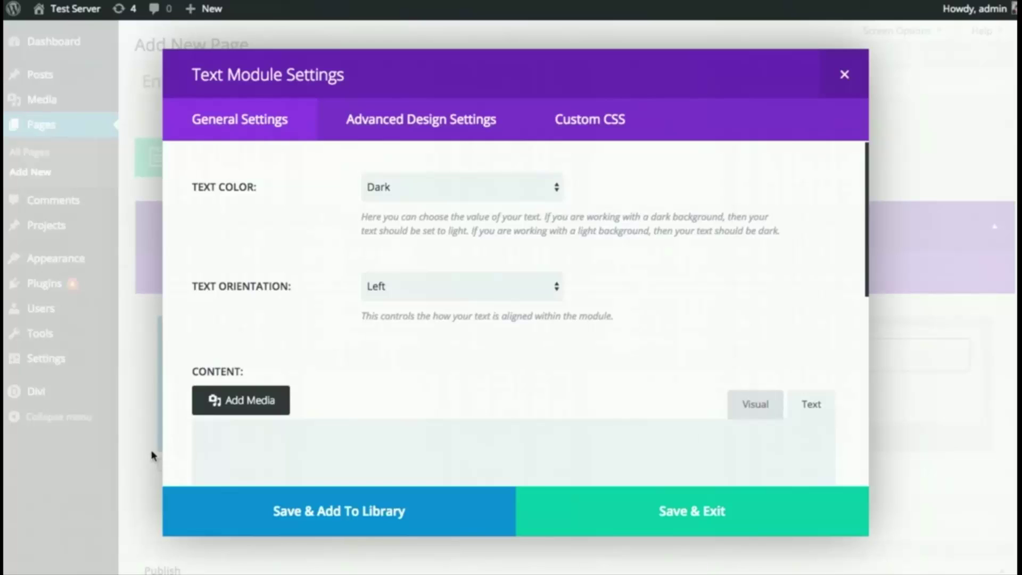
{"action": "left_click", "coordinate": [412, 447]}
{"action": "key", "text": "ctrl+v"}
{"action": "scroll", "coordinate": [495, 336], "scroll_direction": "up", "scroll_amount": 5}
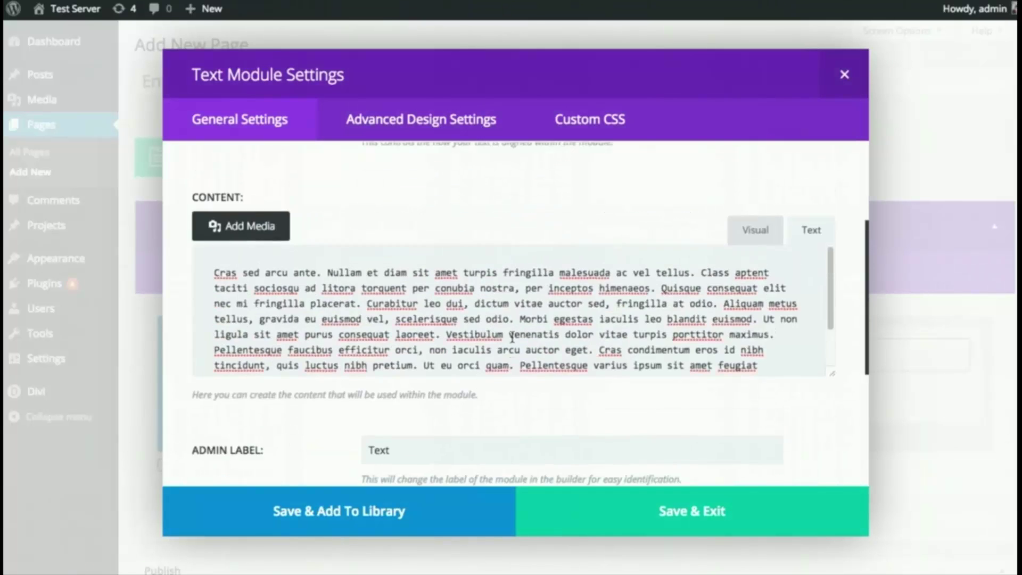
{"action": "scroll", "coordinate": [512, 337], "scroll_direction": "up", "scroll_amount": 3}
{"action": "scroll", "coordinate": [589, 347], "scroll_direction": "down", "scroll_amount": 4}
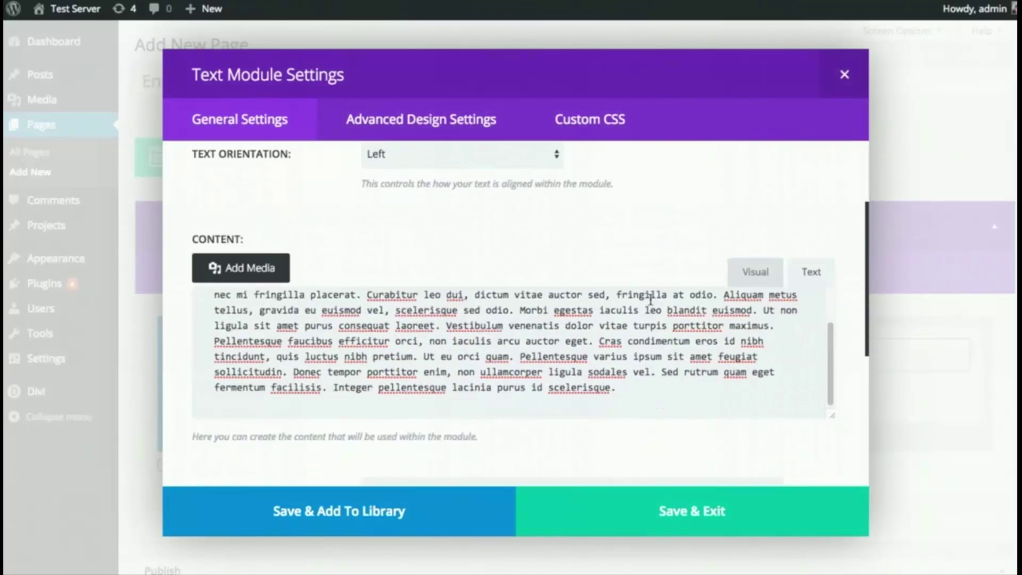
{"action": "scroll", "coordinate": [651, 302], "scroll_direction": "down", "scroll_amount": 1}
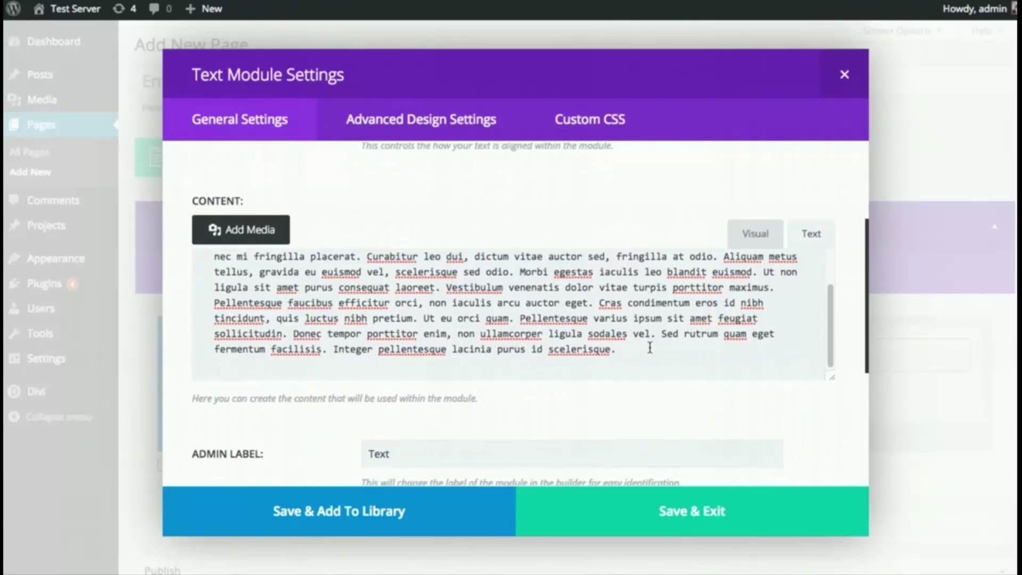
{"action": "scroll", "coordinate": [655, 351], "scroll_direction": "down", "scroll_amount": 5}
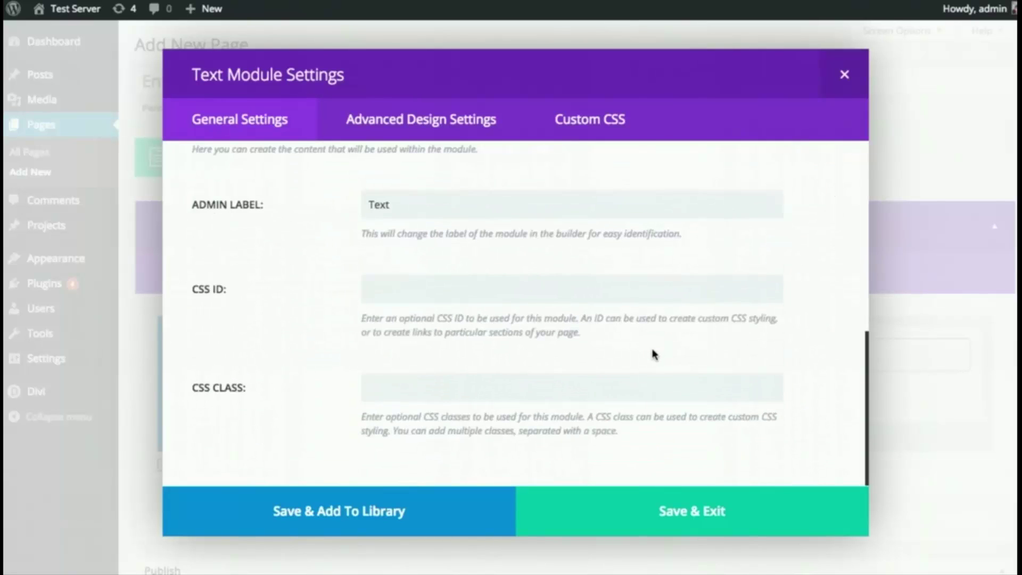
{"action": "left_click", "coordinate": [650, 510]}
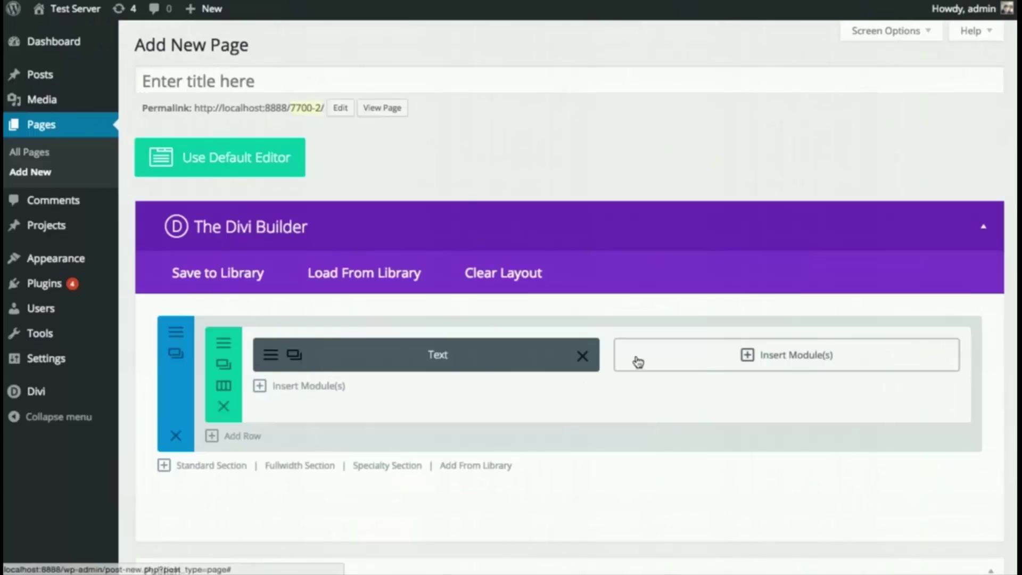
- Add a Contact Form module to the row's right column
{"action": "left_click", "coordinate": [682, 360]}
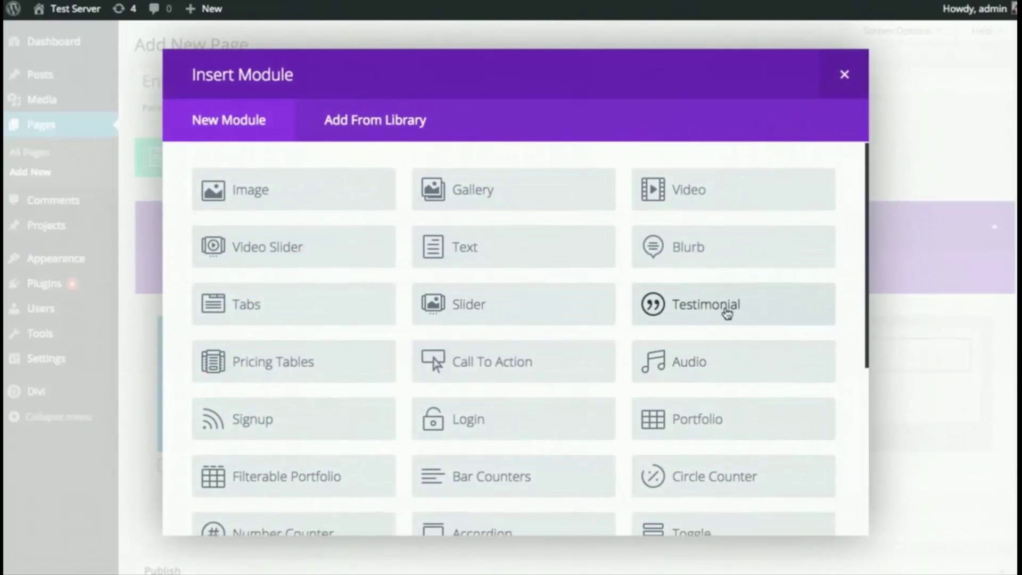
{"action": "scroll", "coordinate": [726, 314], "scroll_direction": "down", "scroll_amount": 3}
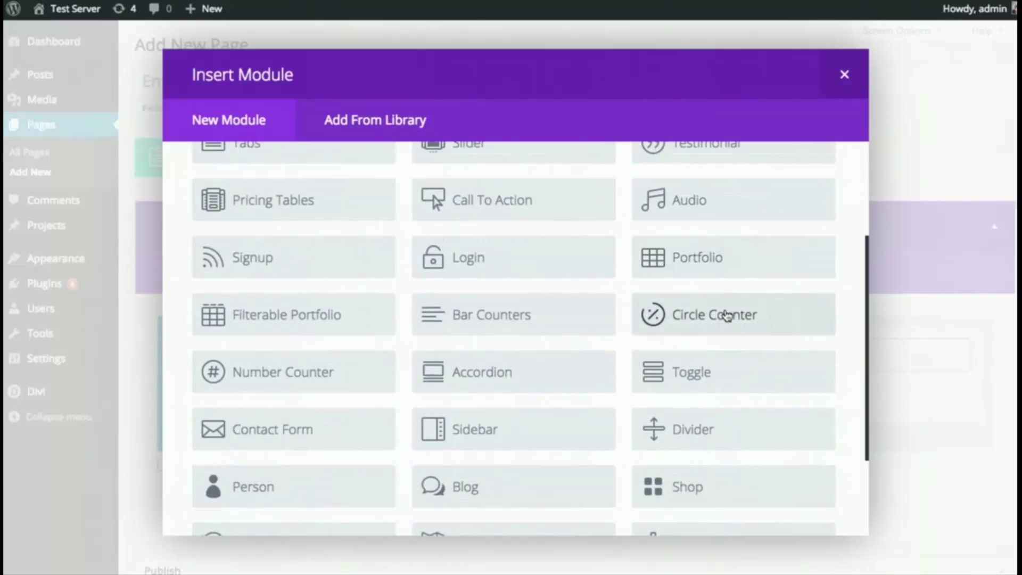
{"action": "scroll", "coordinate": [760, 334], "scroll_direction": "down", "scroll_amount": 1}
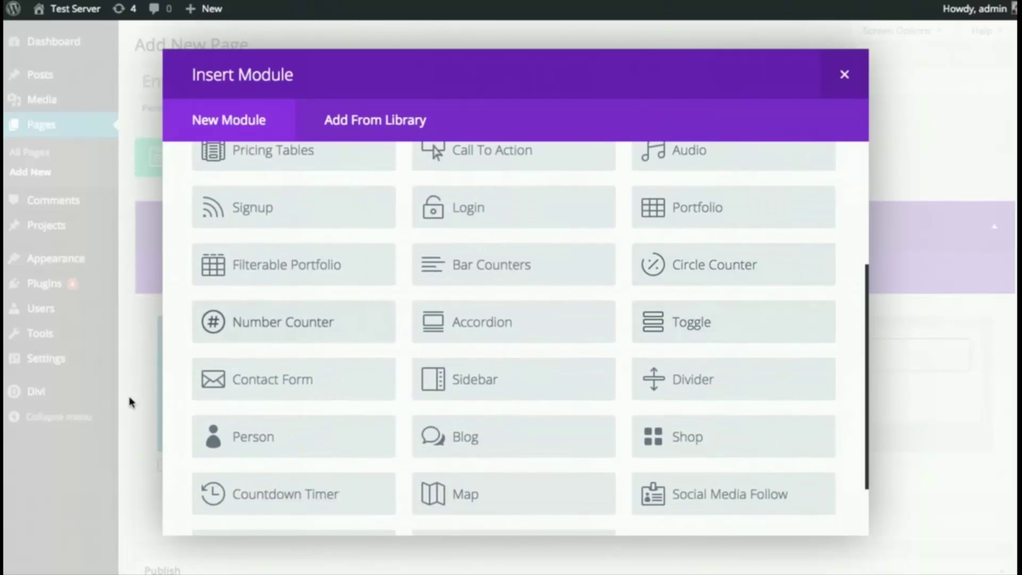
{"action": "left_click", "coordinate": [292, 389]}
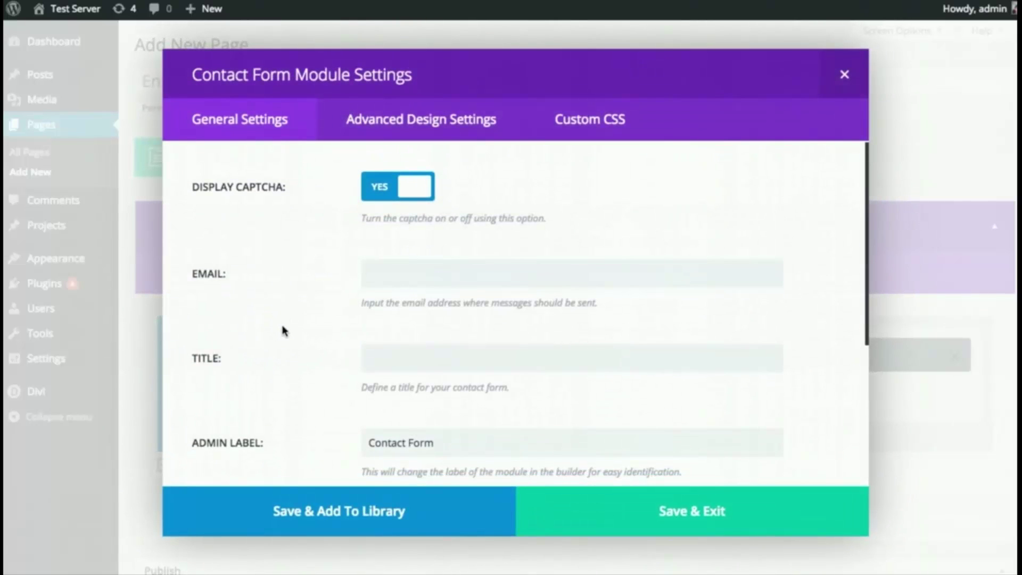
- Enter the recipient e-mail address and title the form 'Contact Us', then save the module
{"action": "left_click", "coordinate": [442, 272]}
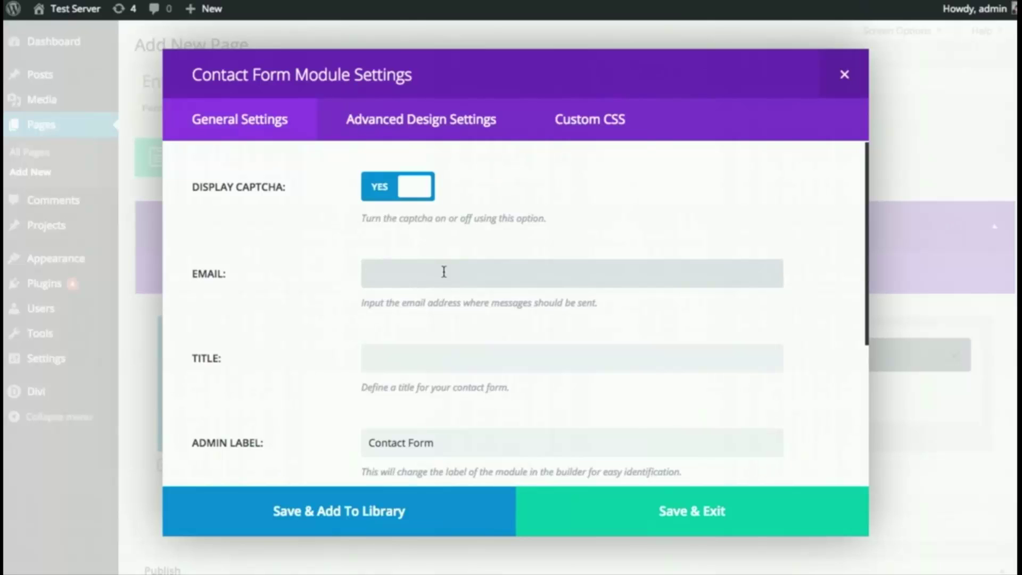
{"action": "left_click", "coordinate": [368, 358]}
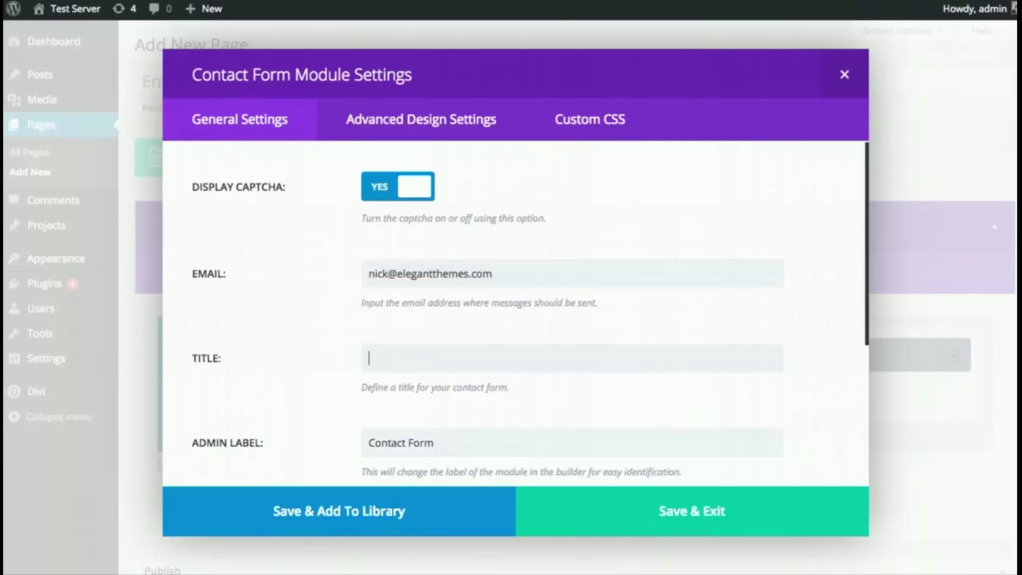
{"action": "type", "text": "Contact Us"}
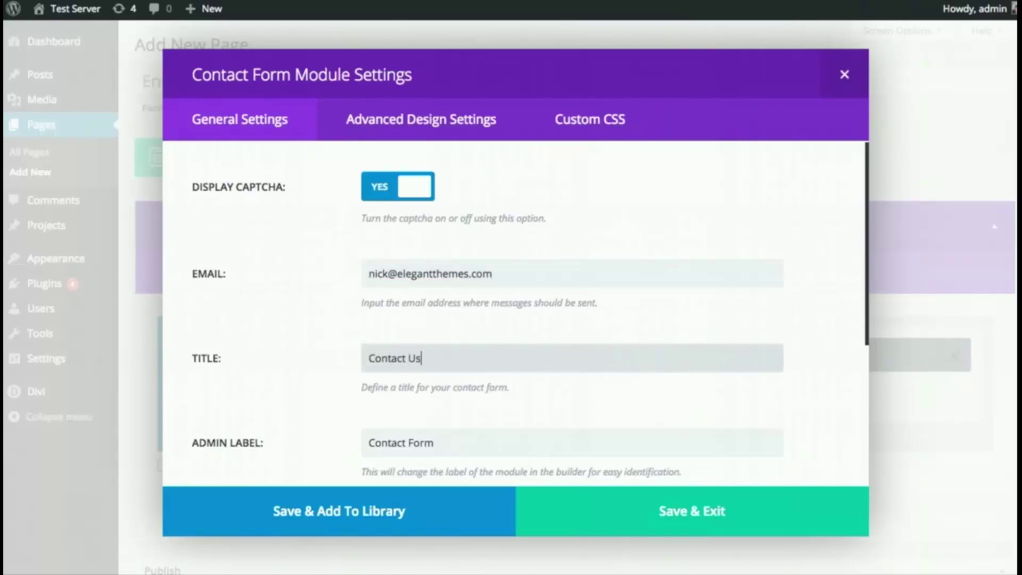
{"action": "scroll", "coordinate": [740, 198], "scroll_direction": "down", "scroll_amount": 2}
{"action": "scroll", "coordinate": [740, 197], "scroll_direction": "down", "scroll_amount": 2}
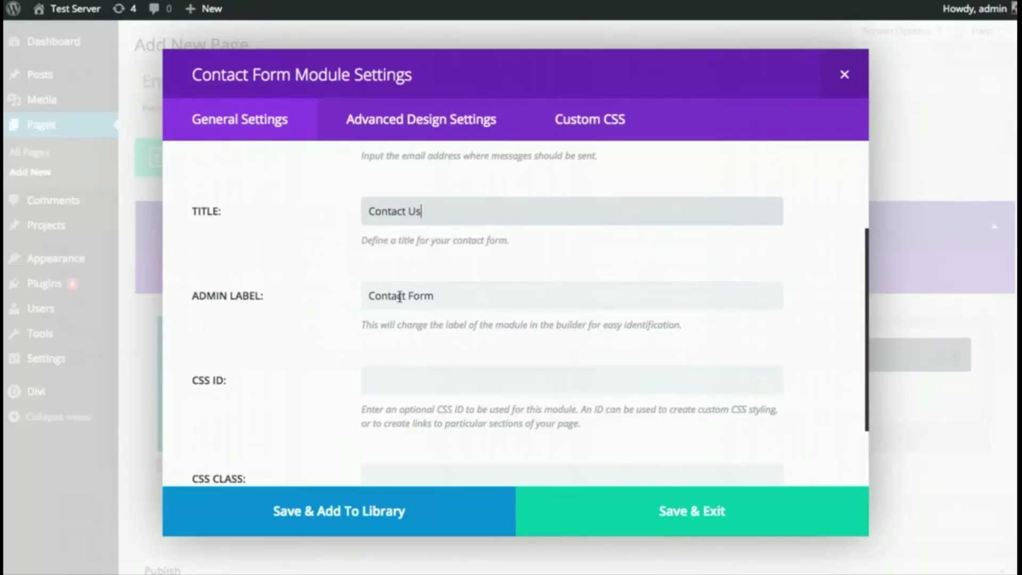
{"action": "scroll", "coordinate": [379, 294], "scroll_direction": "down", "scroll_amount": 2}
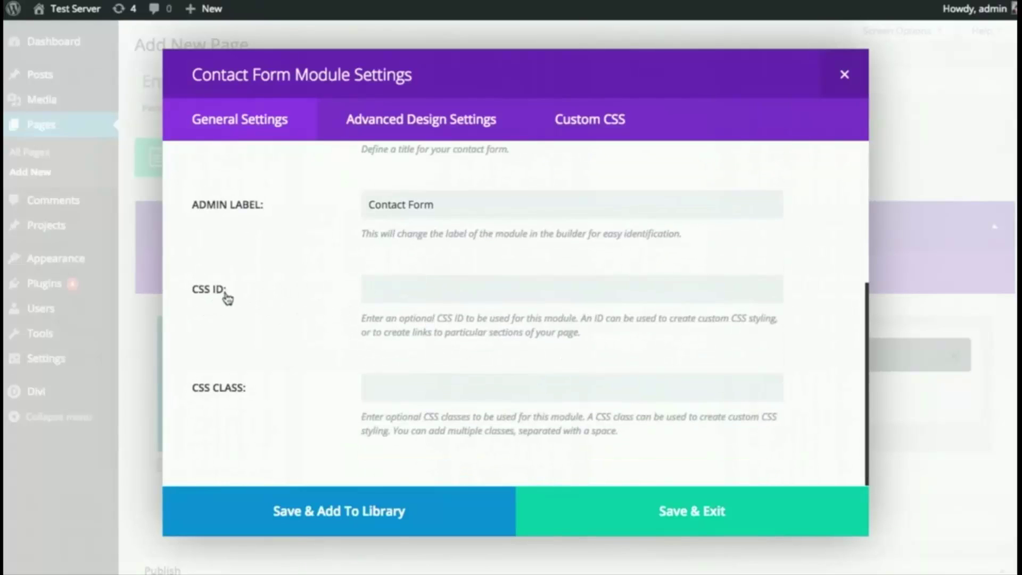
{"action": "left_click", "coordinate": [477, 383]}
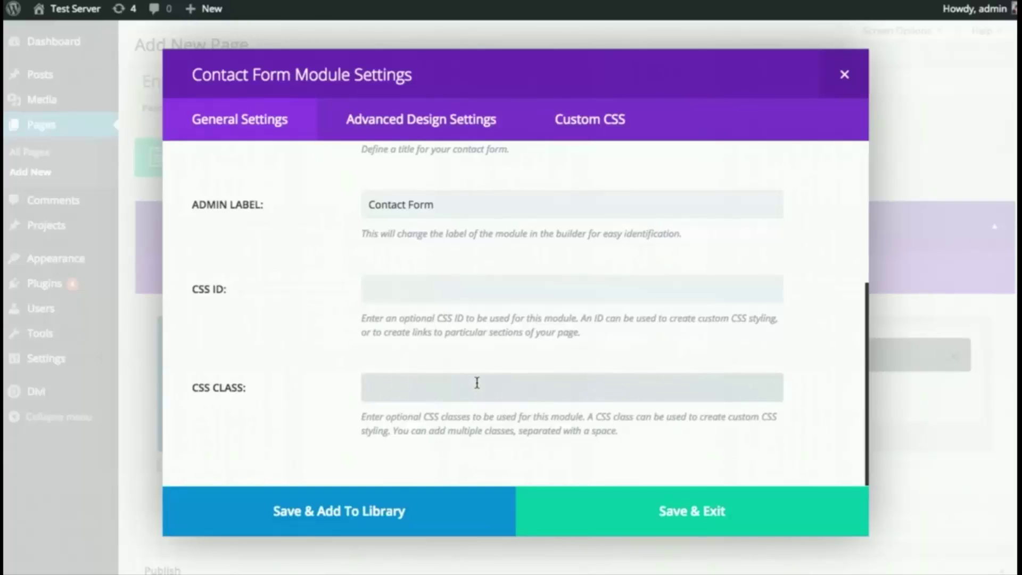
{"action": "left_click", "coordinate": [640, 510]}
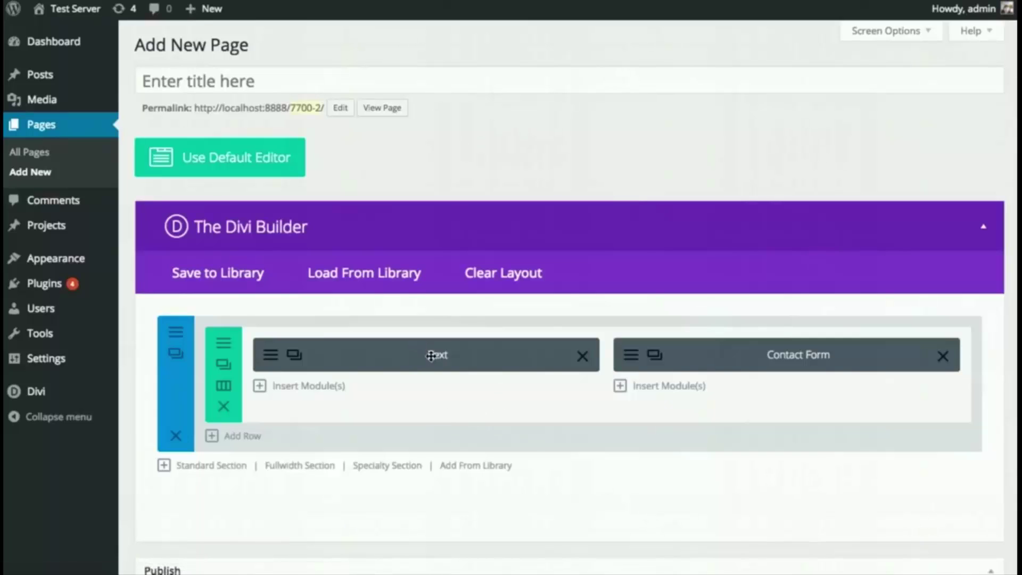
- Publish the new page and view it on the live site
{"action": "scroll", "coordinate": [739, 380], "scroll_direction": "down", "scroll_amount": 4}
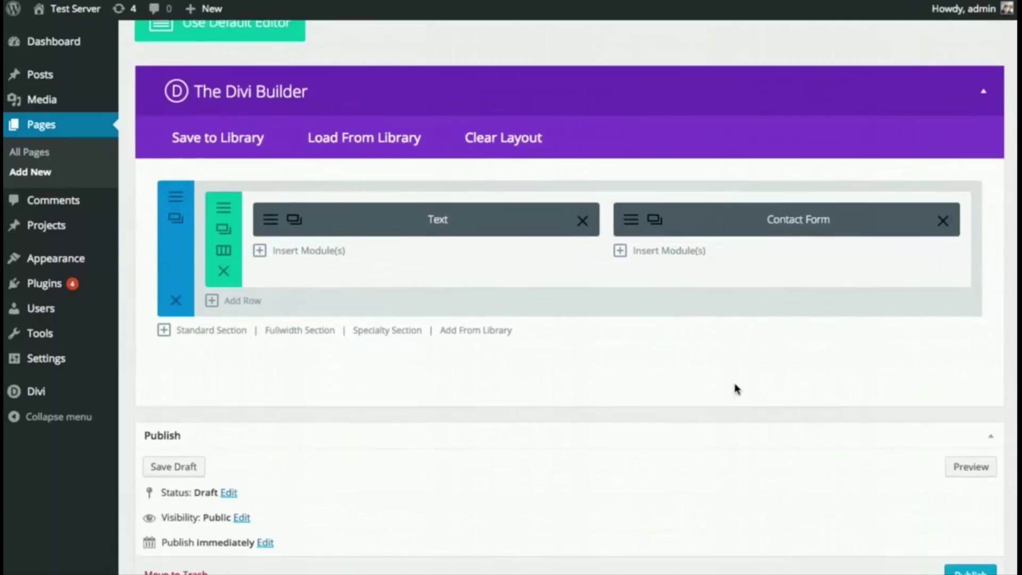
{"action": "left_click", "coordinate": [959, 525]}
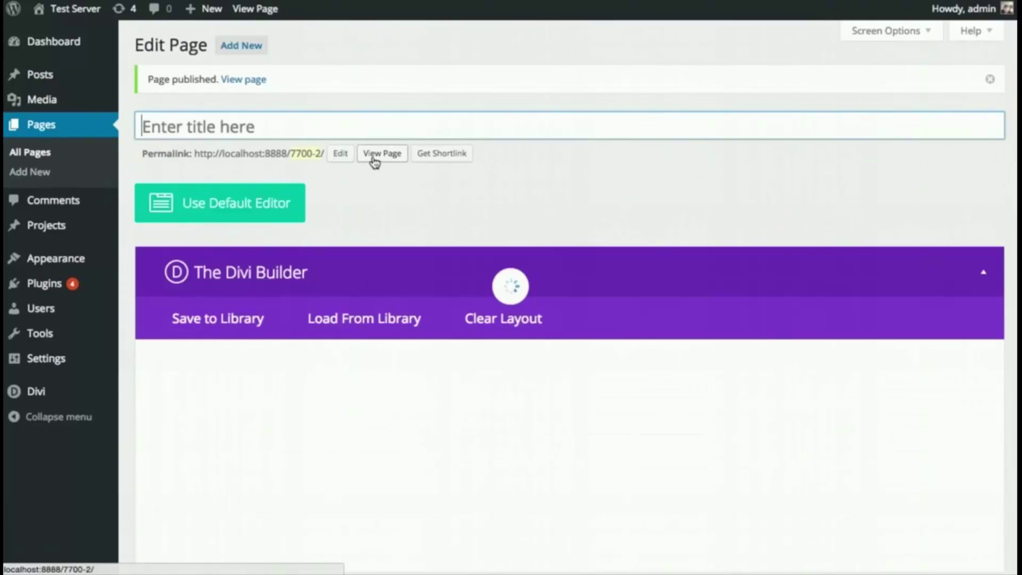
{"action": "left_click", "coordinate": [376, 156]}
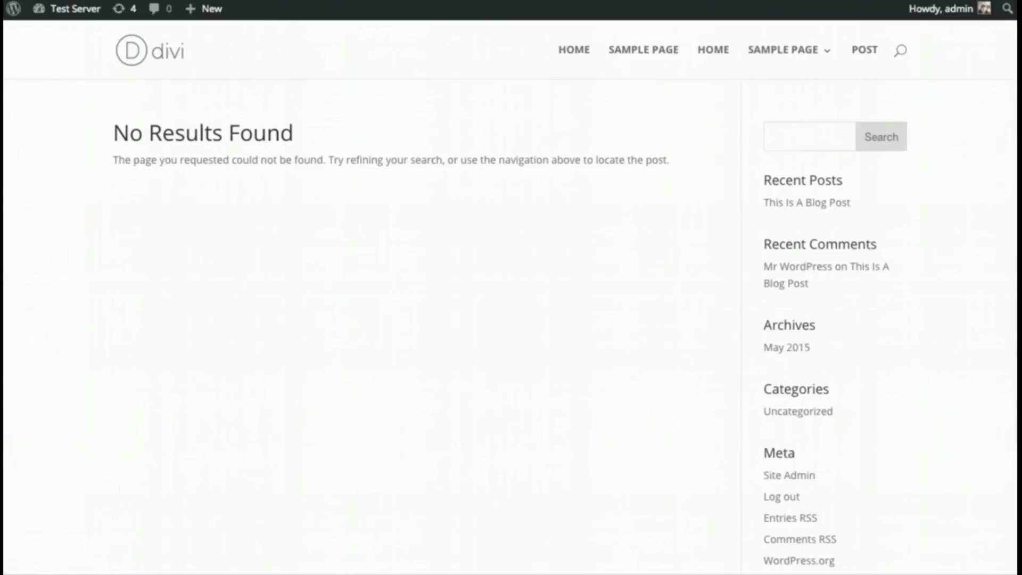
- Return to the editor, update the page, and view the live page again
{"action": "key", "text": "alt+Left"}
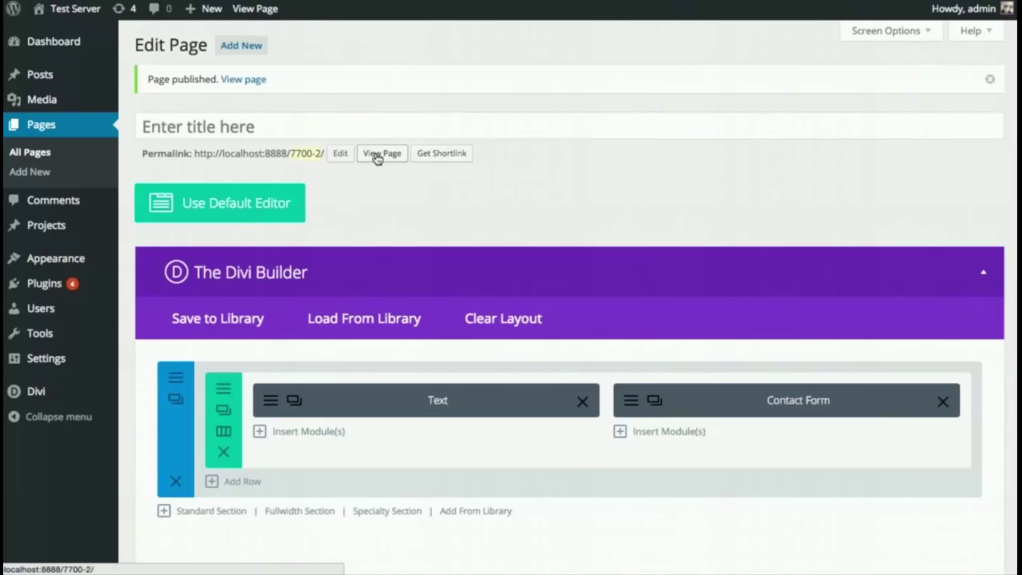
{"action": "scroll", "coordinate": [959, 538], "scroll_direction": "down", "scroll_amount": 2}
{"action": "scroll", "coordinate": [949, 531], "scroll_direction": "down", "scroll_amount": 3}
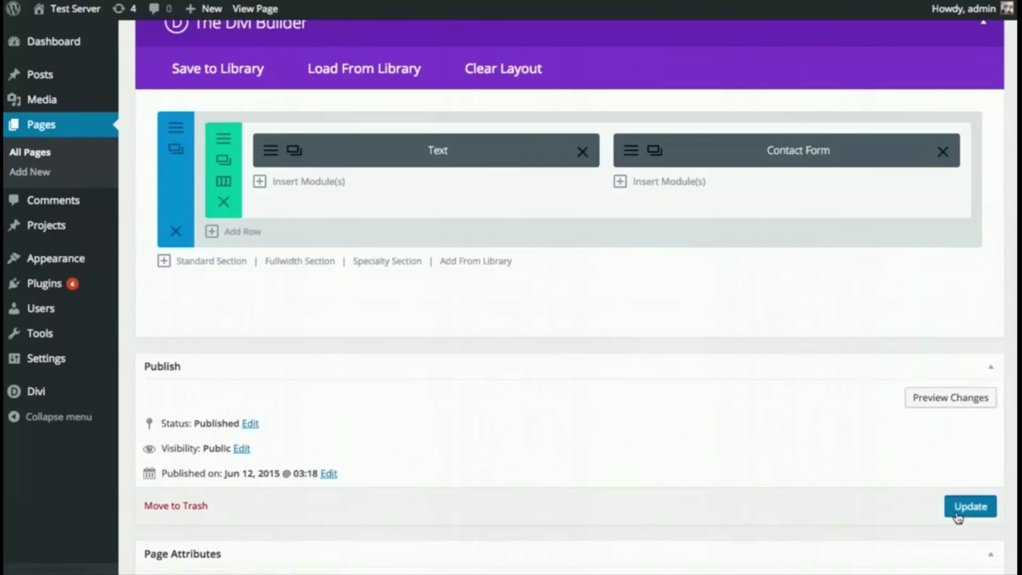
{"action": "left_click", "coordinate": [959, 507]}
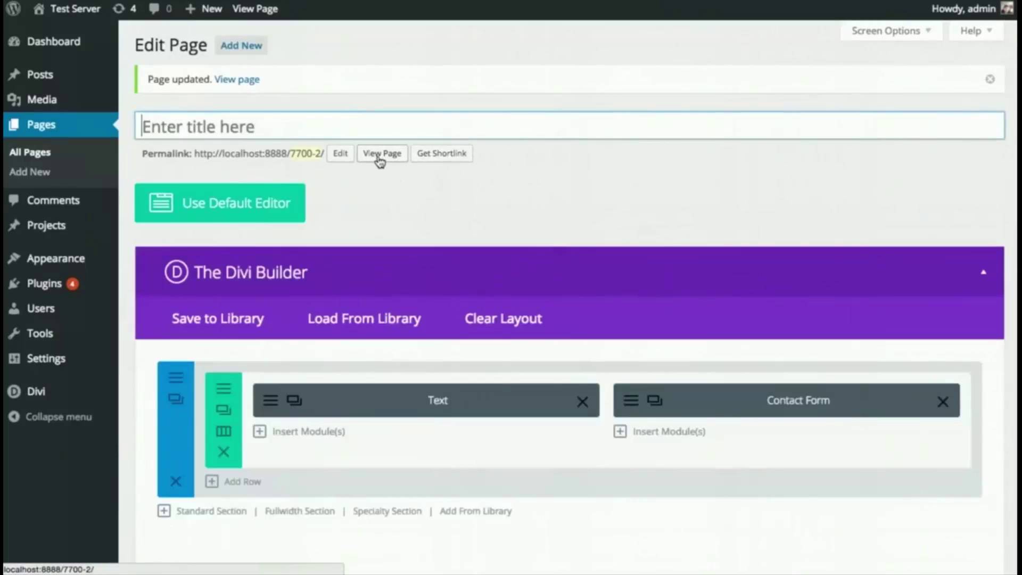
{"action": "left_click", "coordinate": [380, 156]}
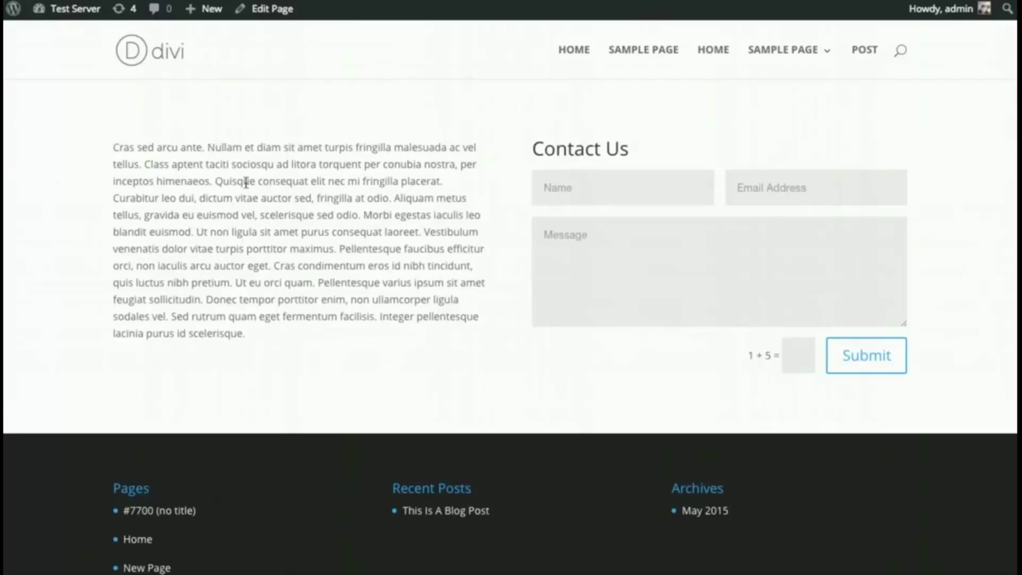
- Go back to the Edit Page screen and scroll to the Text and Contact Form row
{"action": "left_click_drag", "start_coordinate": [185, 233], "coordinate": [230, 205]}
{"action": "left_click", "coordinate": [230, 205]}
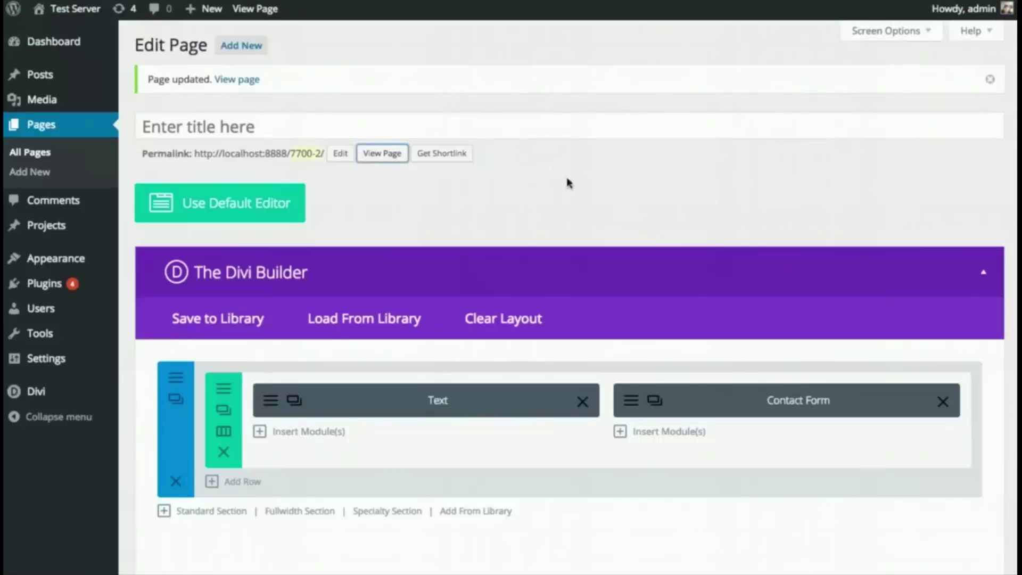
{"action": "scroll", "coordinate": [560, 173], "scroll_direction": "down", "scroll_amount": 3}
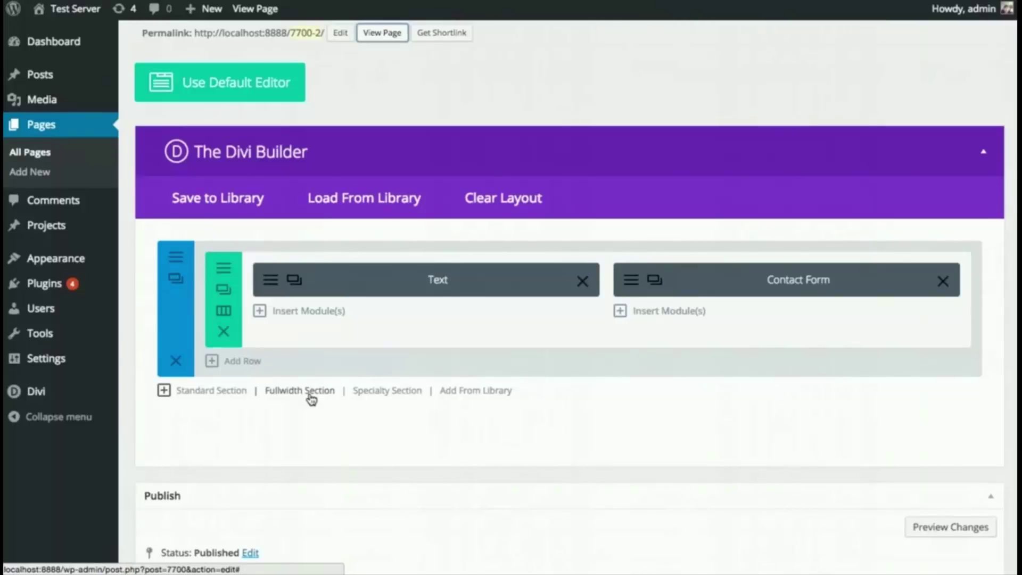
- Add a fullwidth section and drag it above the Text and Contact Form section
{"action": "left_click", "coordinate": [300, 394]}
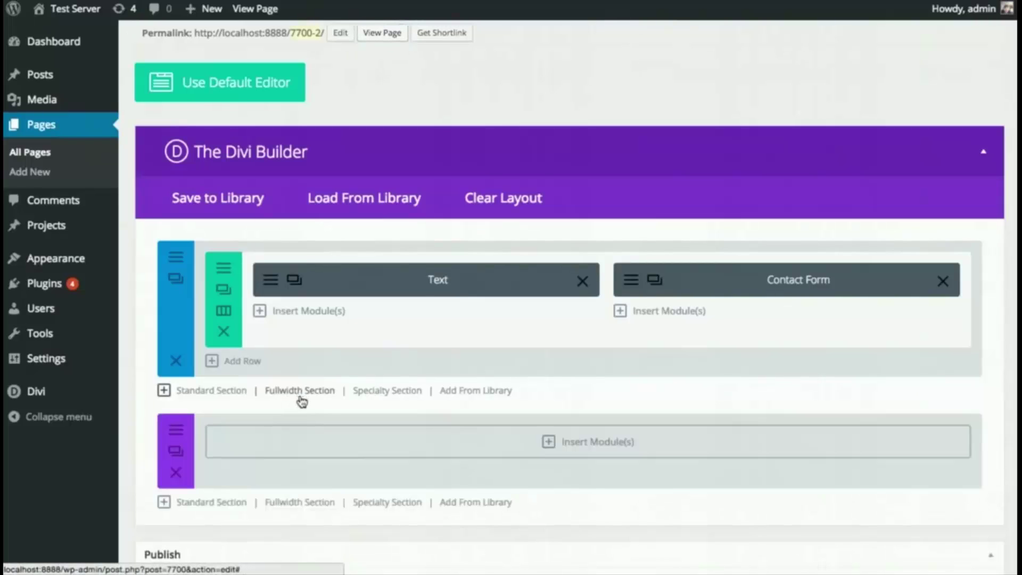
{"action": "mouse_move", "coordinate": [187, 465]}
{"action": "left_mouse_down"}
{"action": "mouse_move", "coordinate": [204, 274]}
{"action": "mouse_move", "coordinate": [183, 274]}
{"action": "mouse_move", "coordinate": [216, 279]}
{"action": "left_mouse_up"}
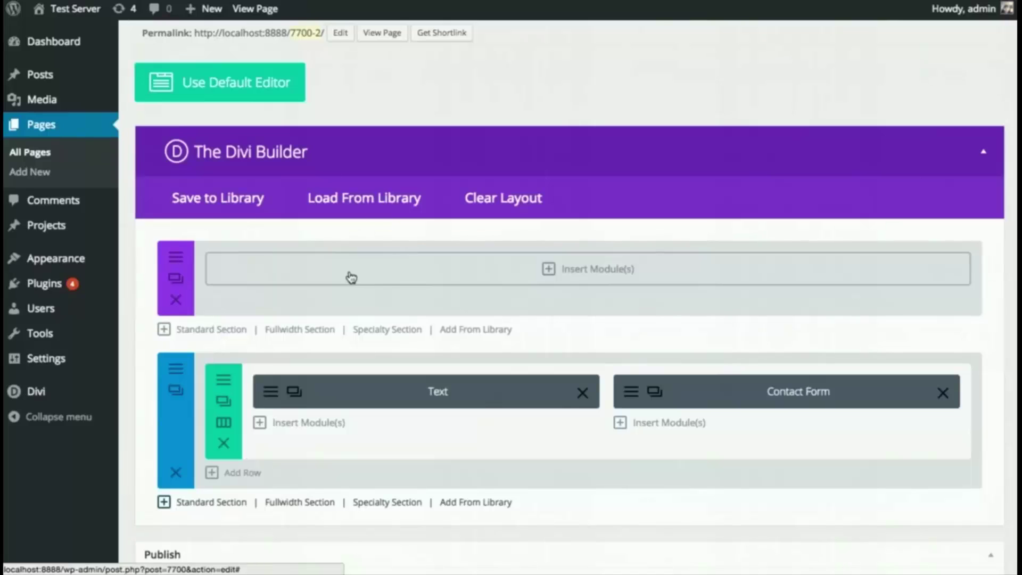
- Insert a Fullwidth Slider module into the empty fullwidth section
{"action": "left_click", "coordinate": [351, 277]}
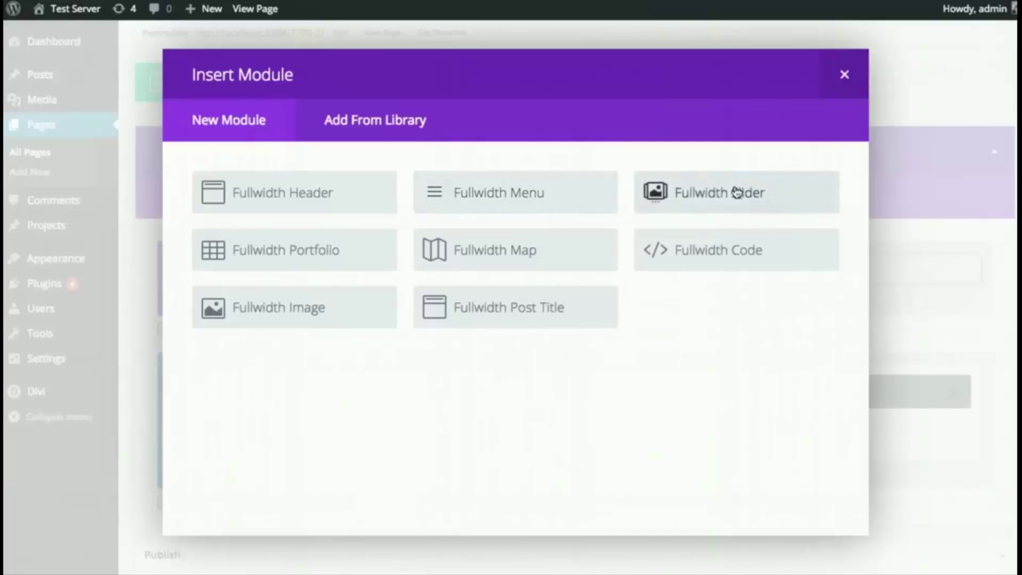
{"action": "left_click", "coordinate": [699, 198]}
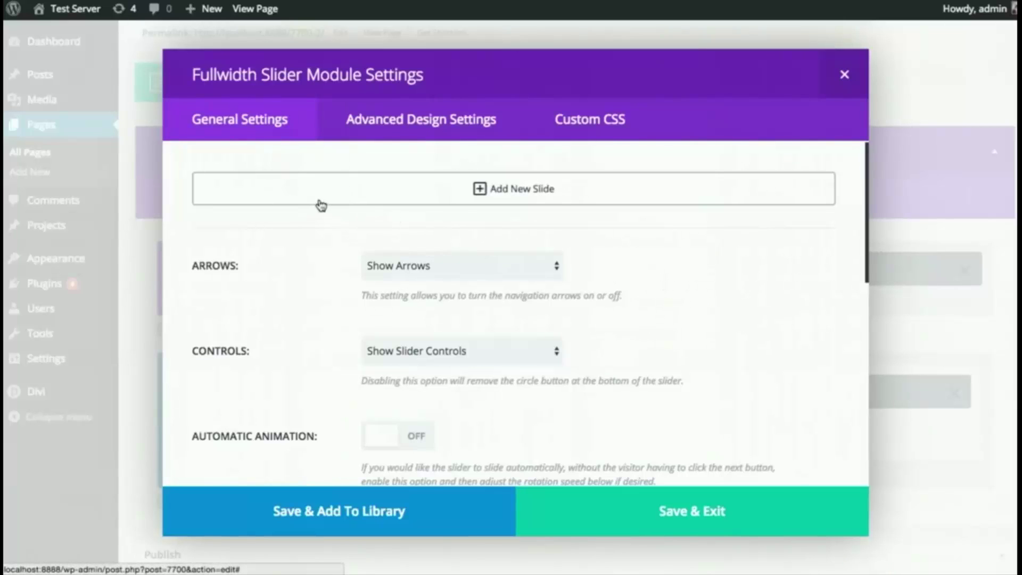
- Add a slide with heading 'Welcome To Our Website' and button text 'Join Today'
{"action": "left_click", "coordinate": [336, 201]}
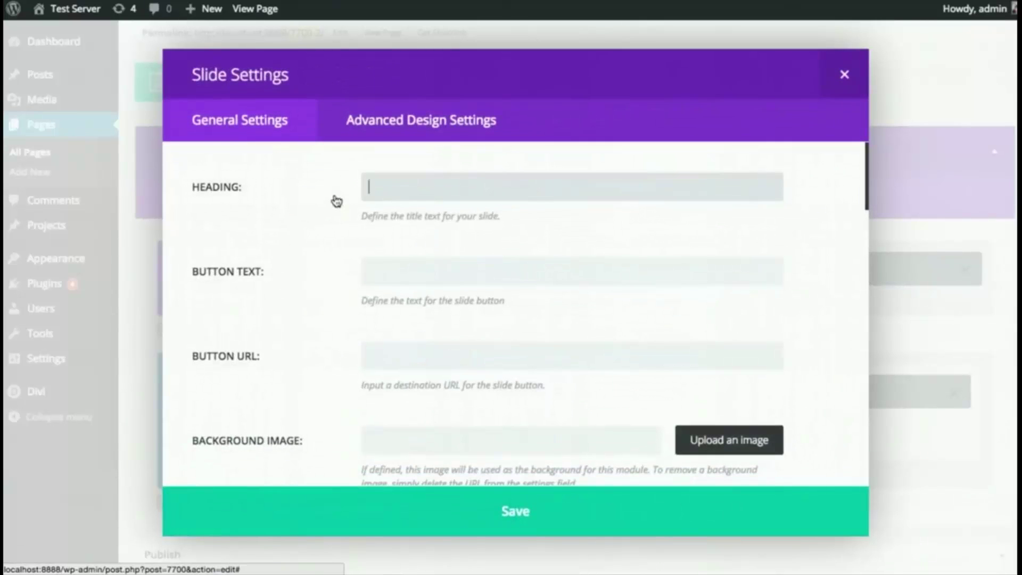
{"action": "type", "text": "Welcome To Our We"}
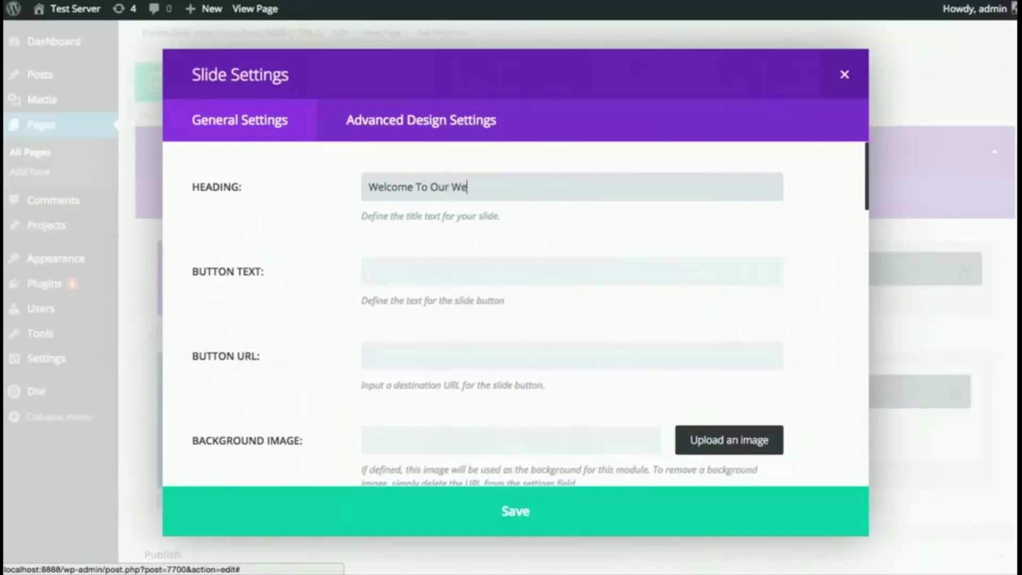
{"action": "type", "text": "bsite"}
{"action": "left_click", "coordinate": [408, 268]}
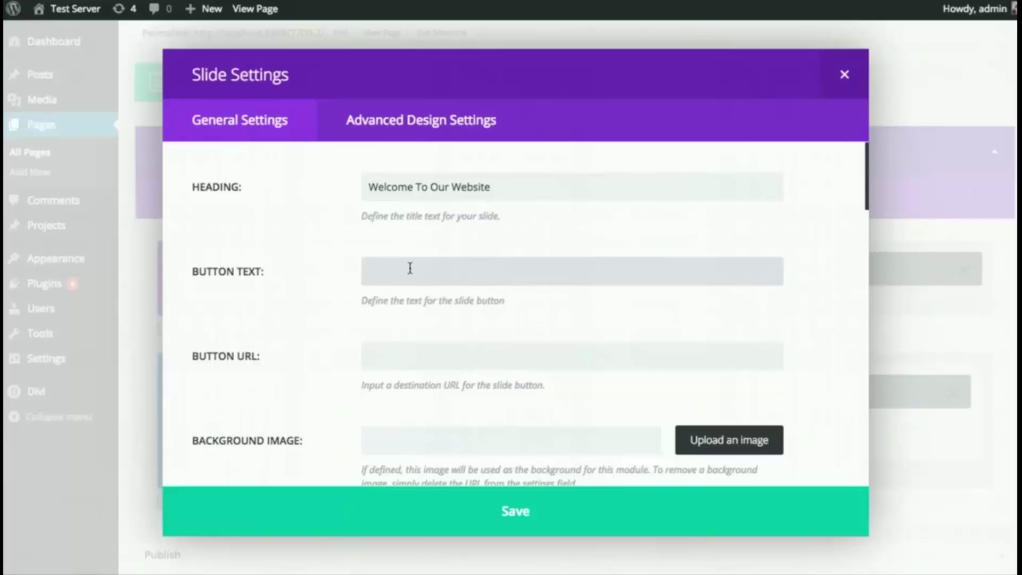
{"action": "type", "text": "I"}
{"action": "type", "text": "oin Today"}
{"action": "left_click", "coordinate": [445, 359]}
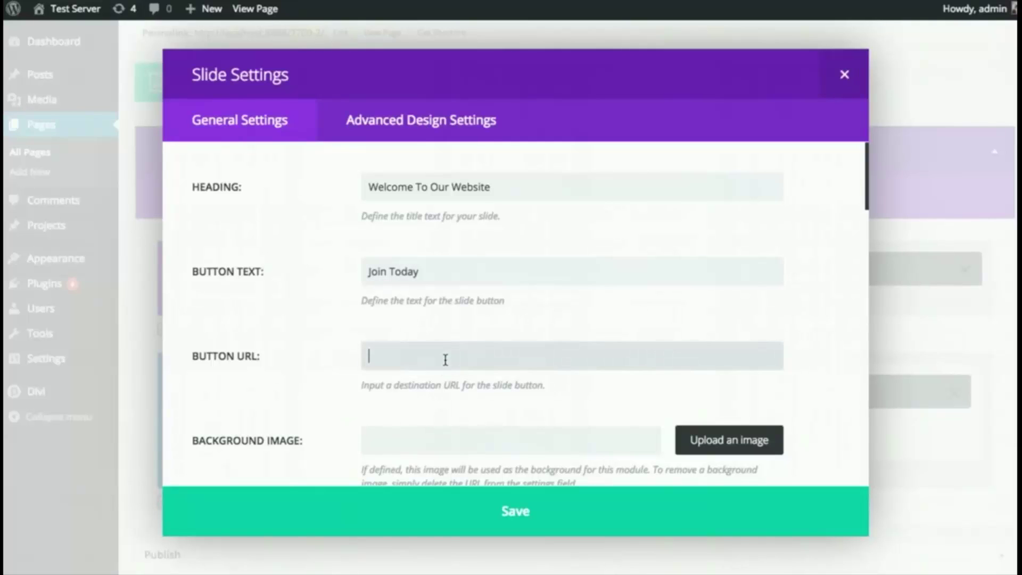
{"action": "scroll", "coordinate": [601, 338], "scroll_direction": "down", "scroll_amount": 5}
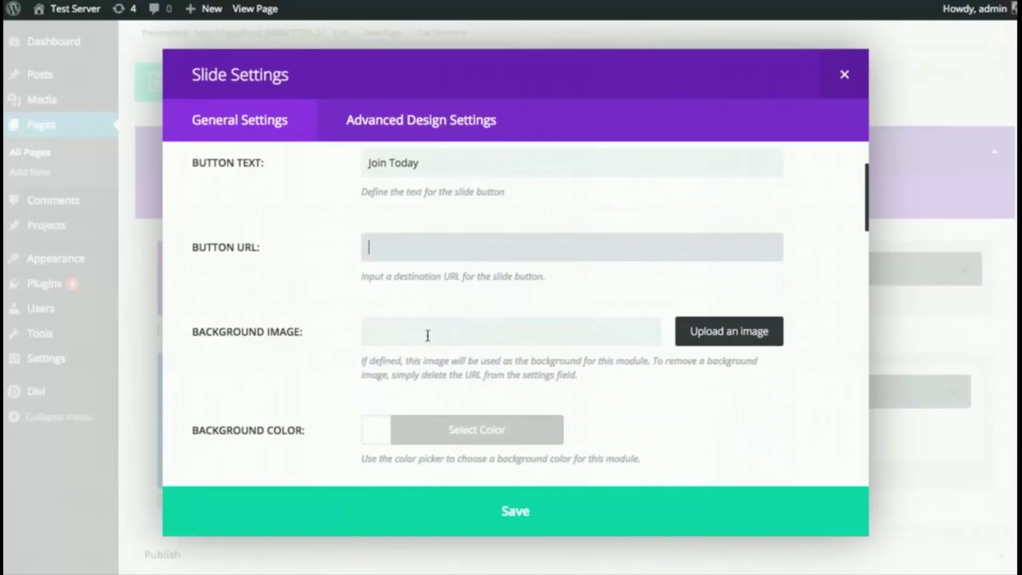
{"action": "left_click", "coordinate": [468, 266]}
- Set the dark image from the media library as the slide's background
{"action": "left_click", "coordinate": [756, 269]}
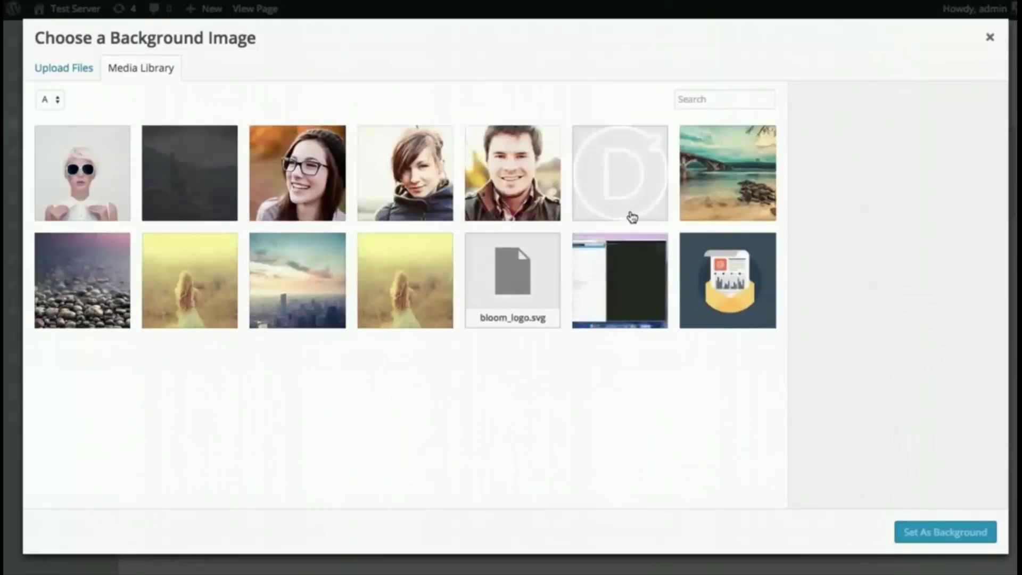
{"action": "left_click", "coordinate": [206, 179]}
{"action": "left_click", "coordinate": [946, 532]}
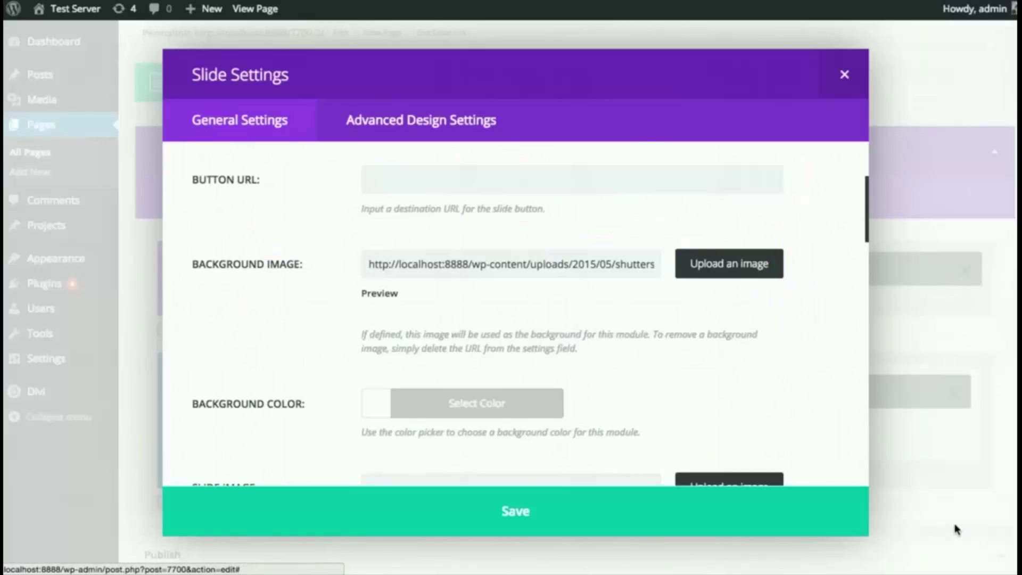
- Paste lorem ipsum into the slide's Content box and save the slide
{"action": "scroll", "coordinate": [769, 411], "scroll_direction": "down", "scroll_amount": 3}
{"action": "scroll", "coordinate": [769, 411], "scroll_direction": "down", "scroll_amount": 6}
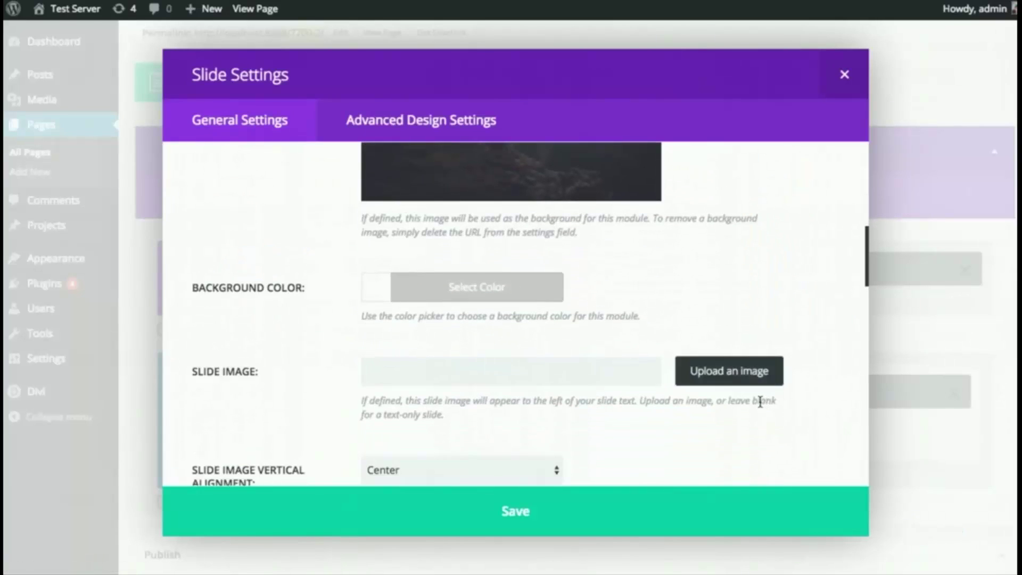
{"action": "scroll", "coordinate": [736, 410], "scroll_direction": "up", "scroll_amount": 2}
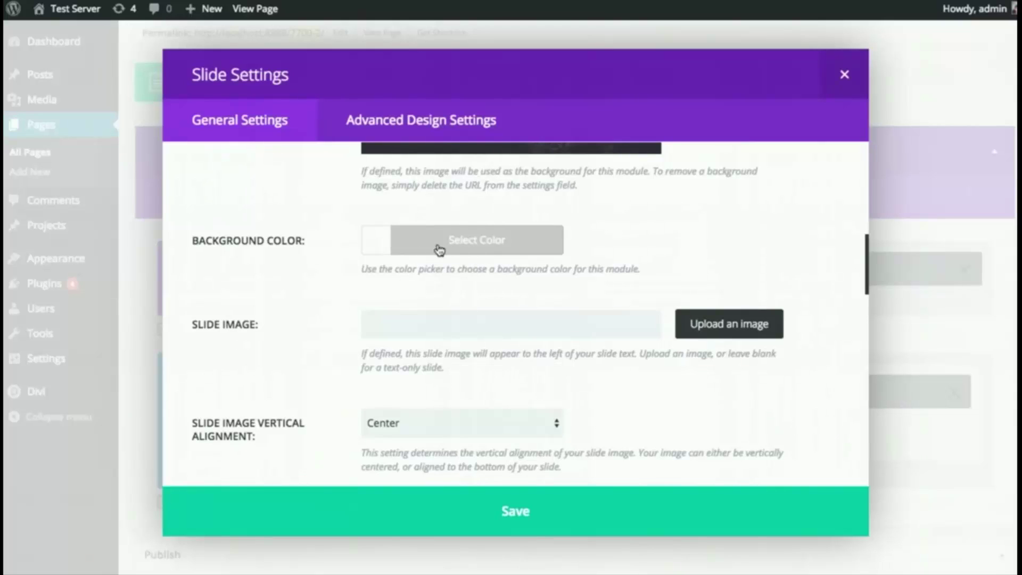
{"action": "scroll", "coordinate": [439, 248], "scroll_direction": "down", "scroll_amount": 1}
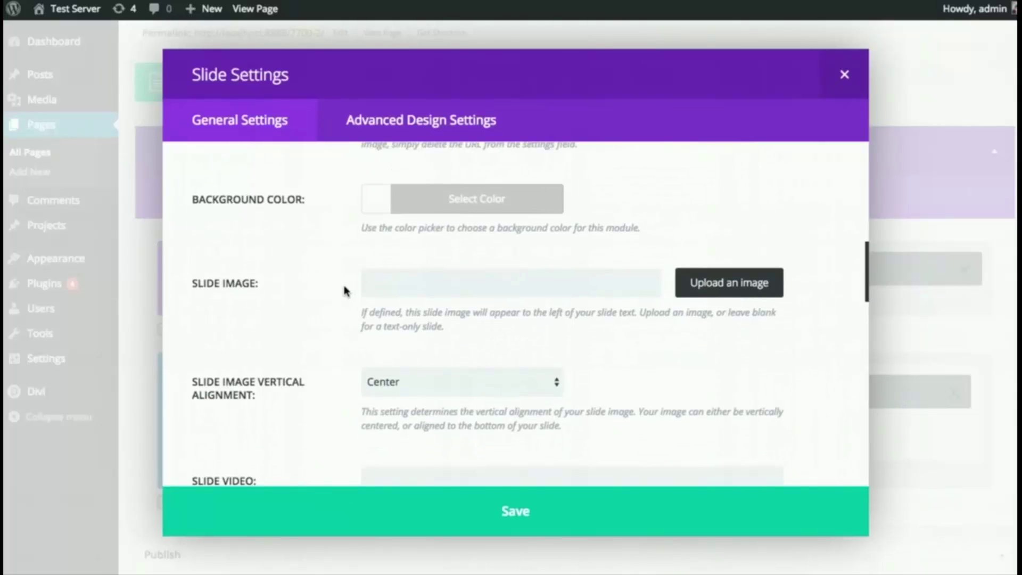
{"action": "scroll", "coordinate": [344, 290], "scroll_direction": "down", "scroll_amount": 2}
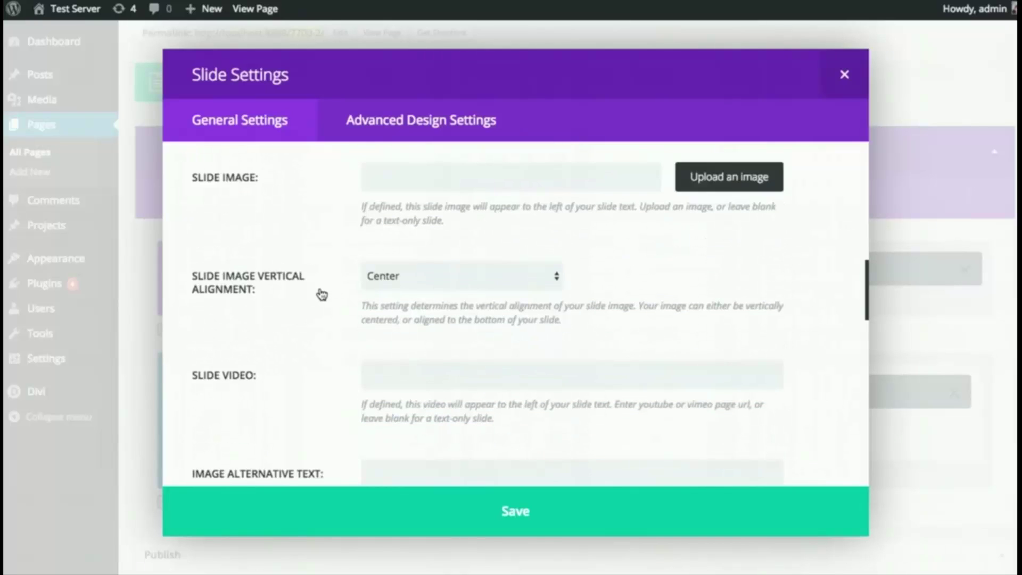
{"action": "scroll", "coordinate": [318, 289], "scroll_direction": "down", "scroll_amount": 1}
{"action": "scroll", "coordinate": [317, 289], "scroll_direction": "down", "scroll_amount": 3}
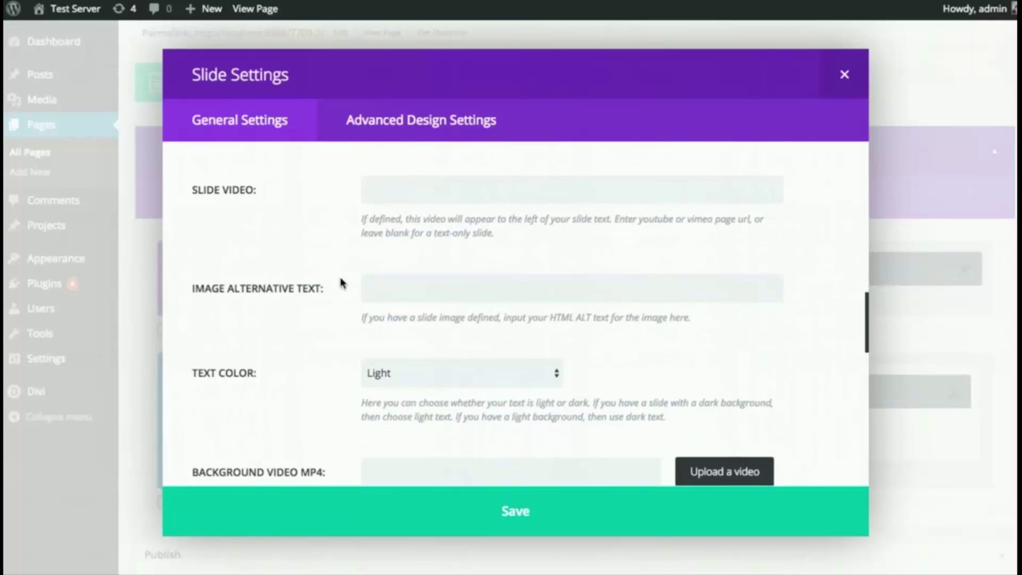
{"action": "scroll", "coordinate": [336, 287], "scroll_direction": "down", "scroll_amount": 2}
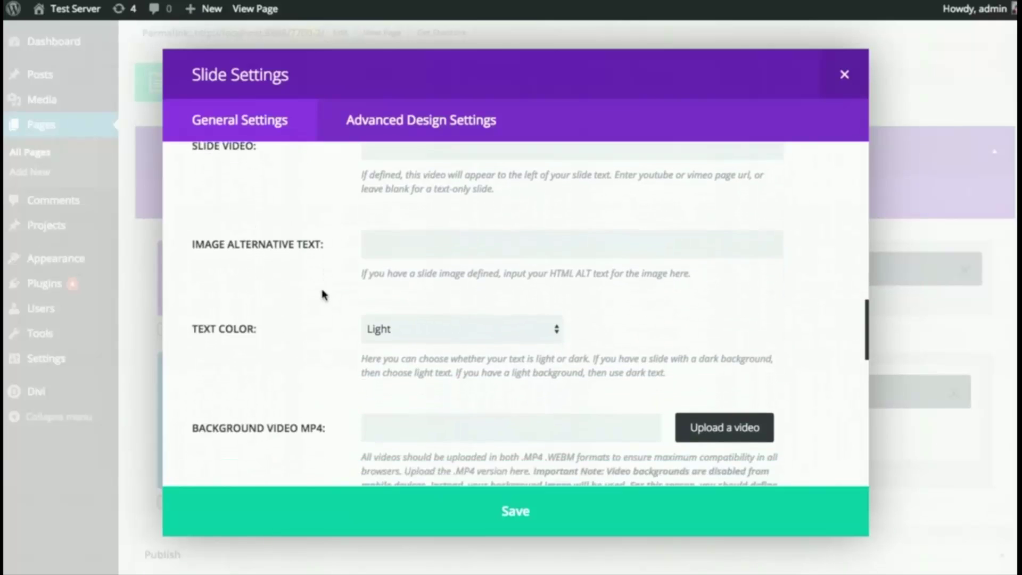
{"action": "scroll", "coordinate": [322, 292], "scroll_direction": "down", "scroll_amount": 1}
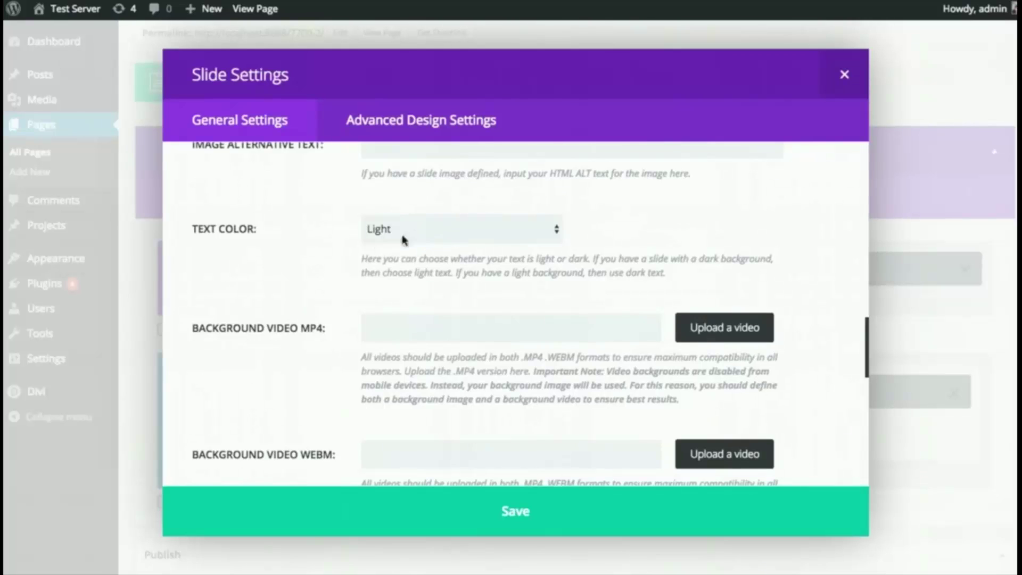
{"action": "scroll", "coordinate": [336, 242], "scroll_direction": "down", "scroll_amount": 2}
{"action": "scroll", "coordinate": [303, 259], "scroll_direction": "down", "scroll_amount": 1}
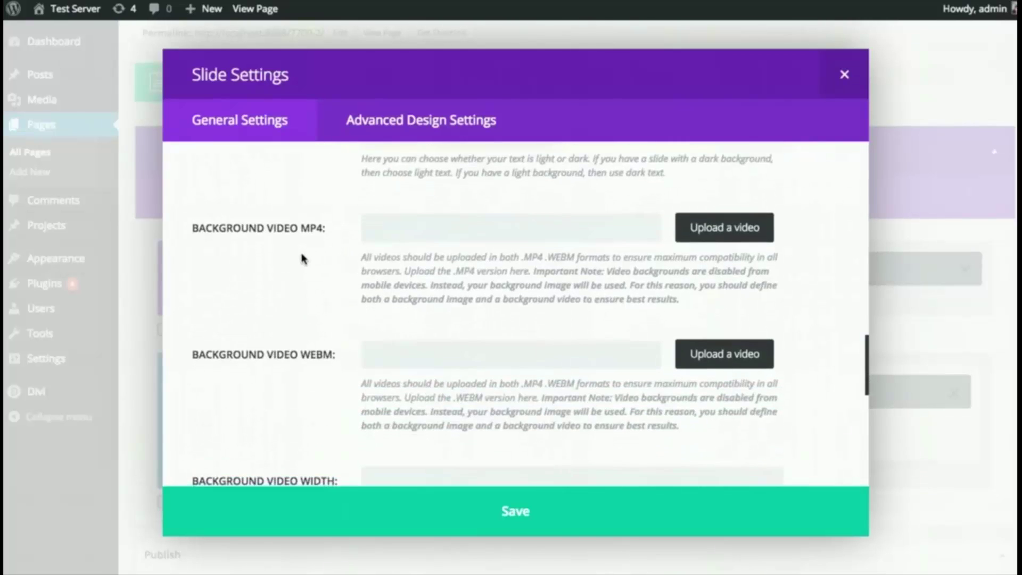
{"action": "scroll", "coordinate": [307, 257], "scroll_direction": "down", "scroll_amount": 4}
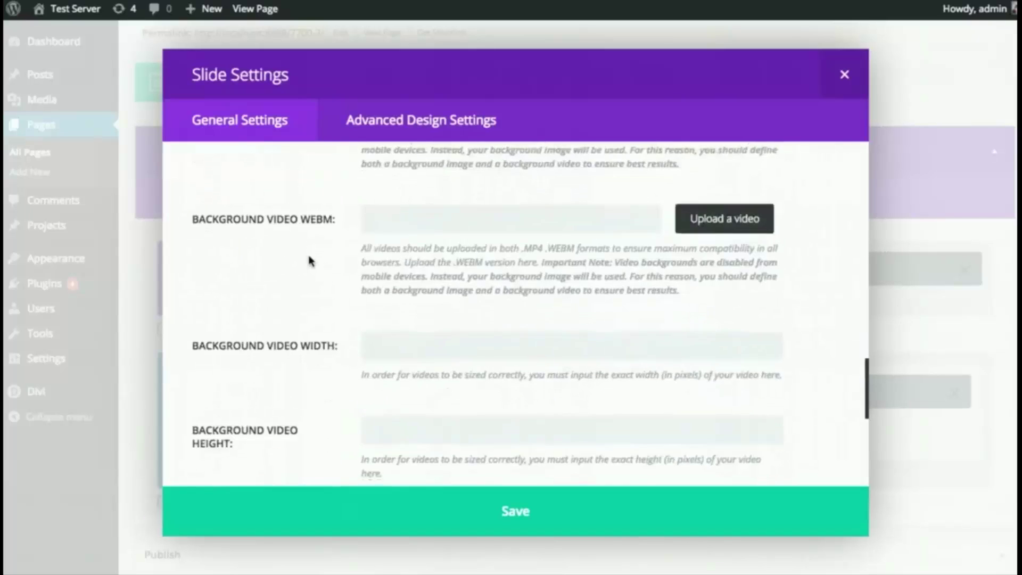
{"action": "scroll", "coordinate": [310, 260], "scroll_direction": "down", "scroll_amount": 1}
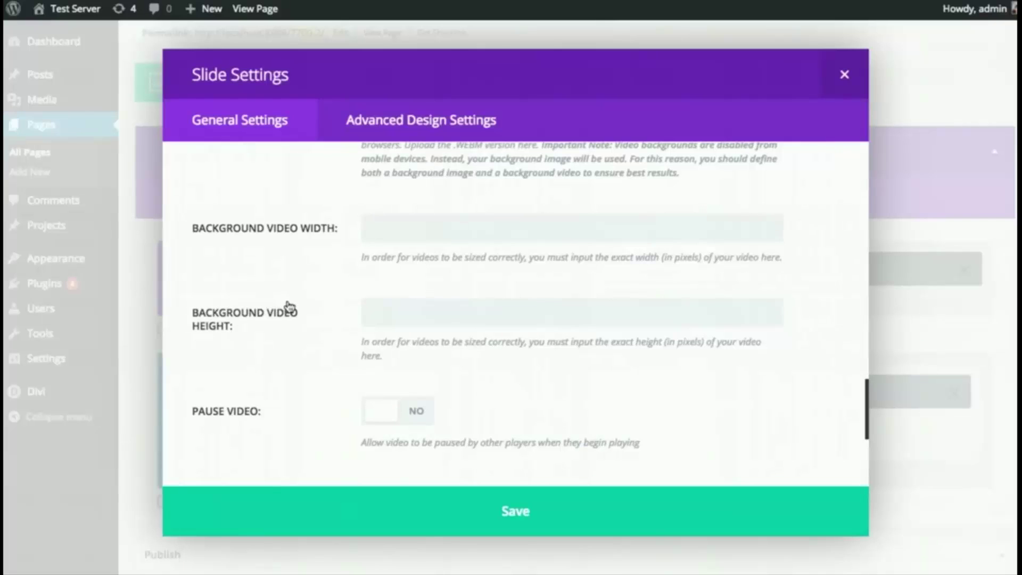
{"action": "scroll", "coordinate": [290, 307], "scroll_direction": "down", "scroll_amount": 1}
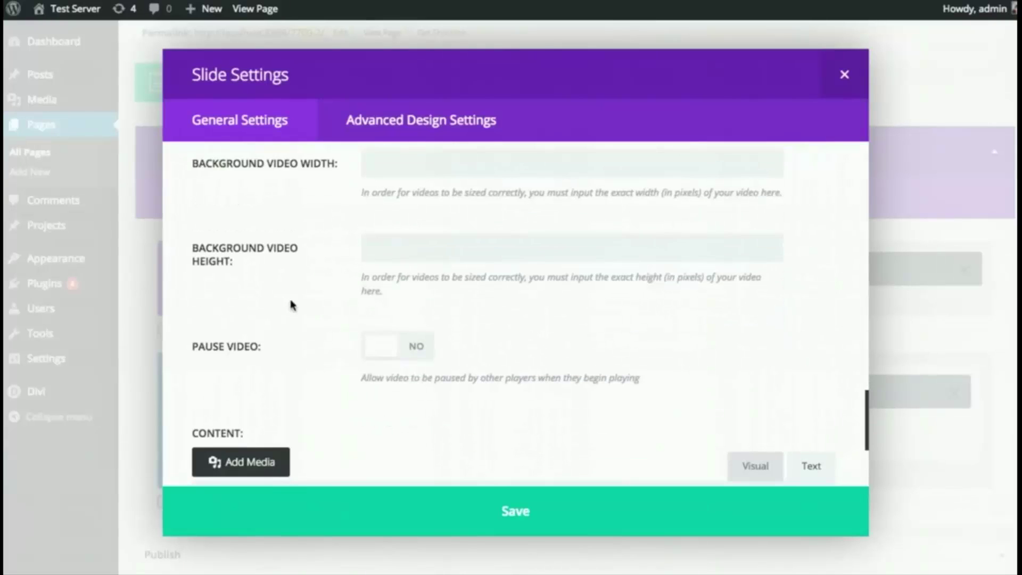
{"action": "scroll", "coordinate": [312, 297], "scroll_direction": "down", "scroll_amount": 2}
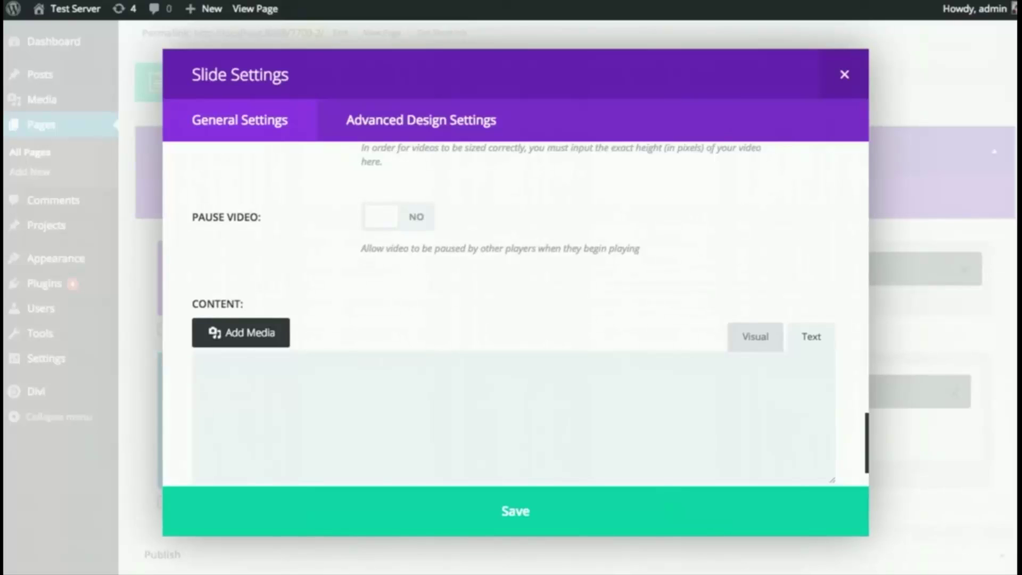
{"action": "left_click", "coordinate": [508, 393]}
{"action": "type", "text": "Vestibulum venenatis dolor vitae turpis porttitor maximus. Pellentesque faucibus efficitur orci, non iaculis arcu auctor eget. Cras condimentum eros id nibh tincidunt, quis luctus nibh pretium. Ut eu orci quam. Pellentesque varius ipsum sit amet feugiat sollicitudin. Donec tempor porttitor enim, non ullamcorper ligula sodales vel. Sed rutrum quam eget fermentum facilisis. Integer pellentesque lacinia purus id scelerisque."}
{"action": "scroll", "coordinate": [591, 299], "scroll_direction": "down", "scroll_amount": 1}
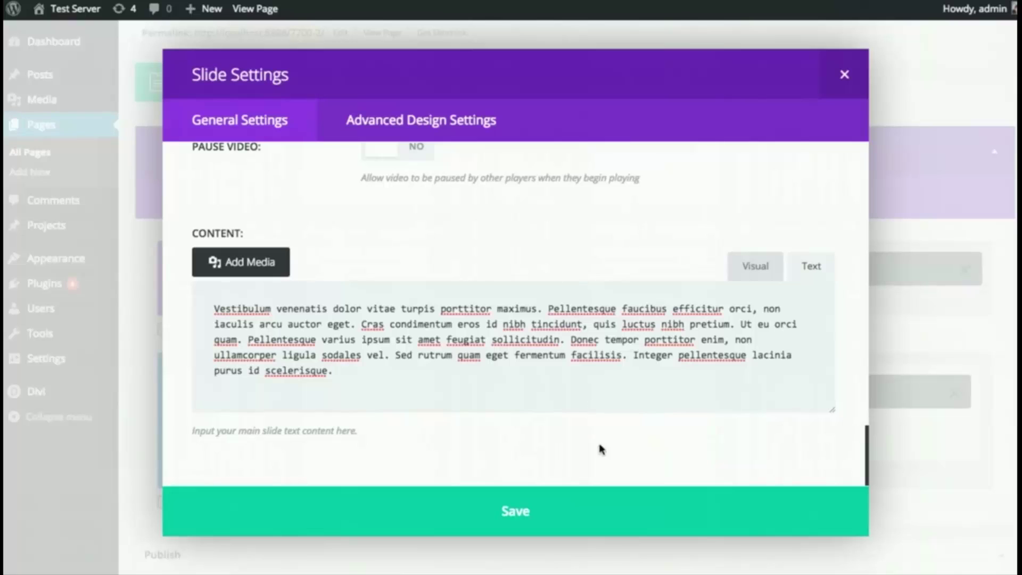
{"action": "left_click", "coordinate": [570, 513]}
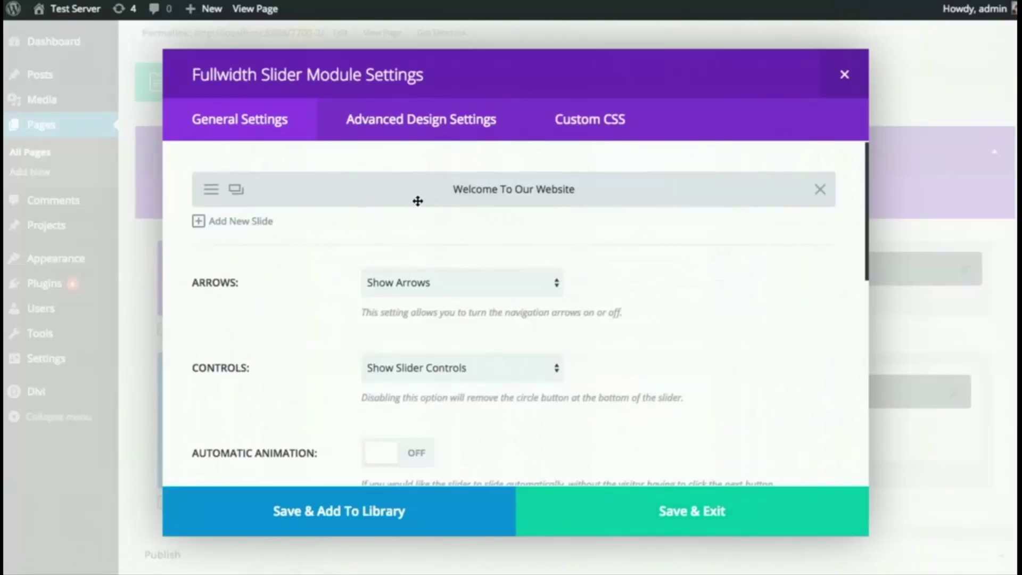
- Duplicate the Welcome To Our Website slide and open the copy's settings
{"action": "mouse_move", "coordinate": [404, 200]}
{"action": "left_mouse_down"}
{"action": "mouse_move", "coordinate": [397, 191]}
{"action": "mouse_move", "coordinate": [410, 194]}
{"action": "left_mouse_up"}
{"action": "left_click", "coordinate": [237, 191]}
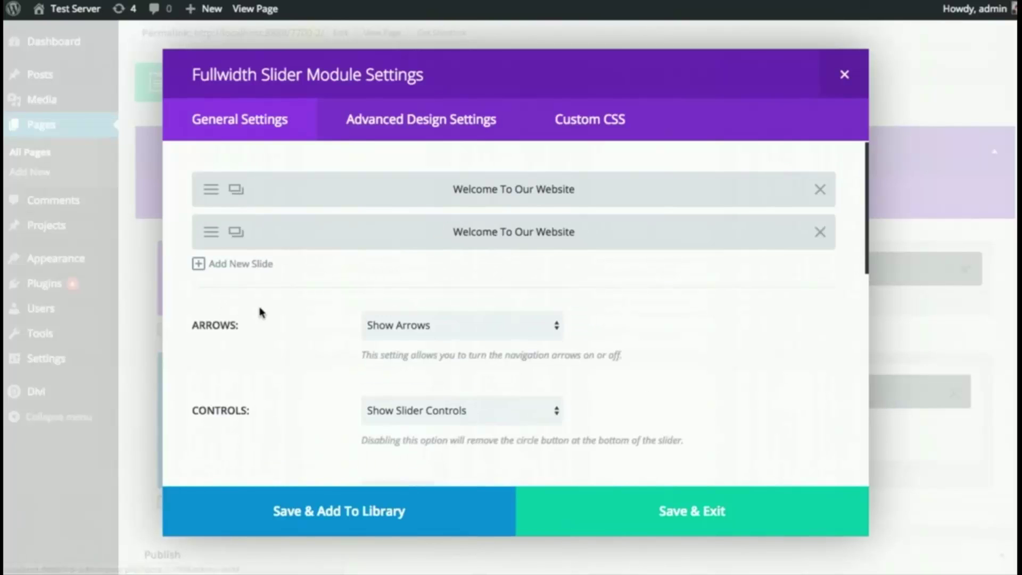
{"action": "left_click", "coordinate": [211, 232]}
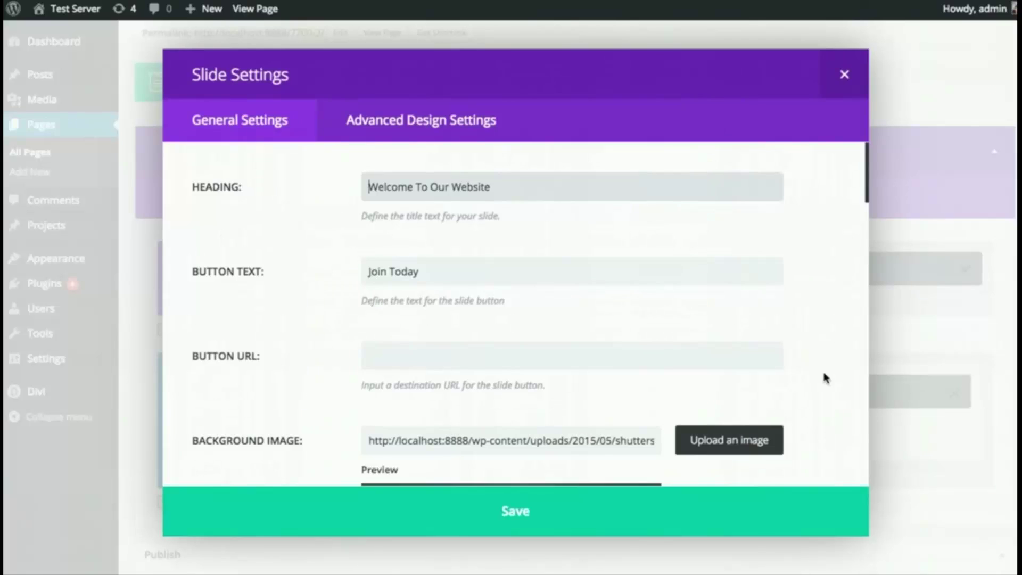
- Give the copy the skyline photo as background, then save the slide and slider settings
{"action": "scroll", "coordinate": [828, 367], "scroll_direction": "down", "scroll_amount": 3}
{"action": "left_click", "coordinate": [765, 374]}
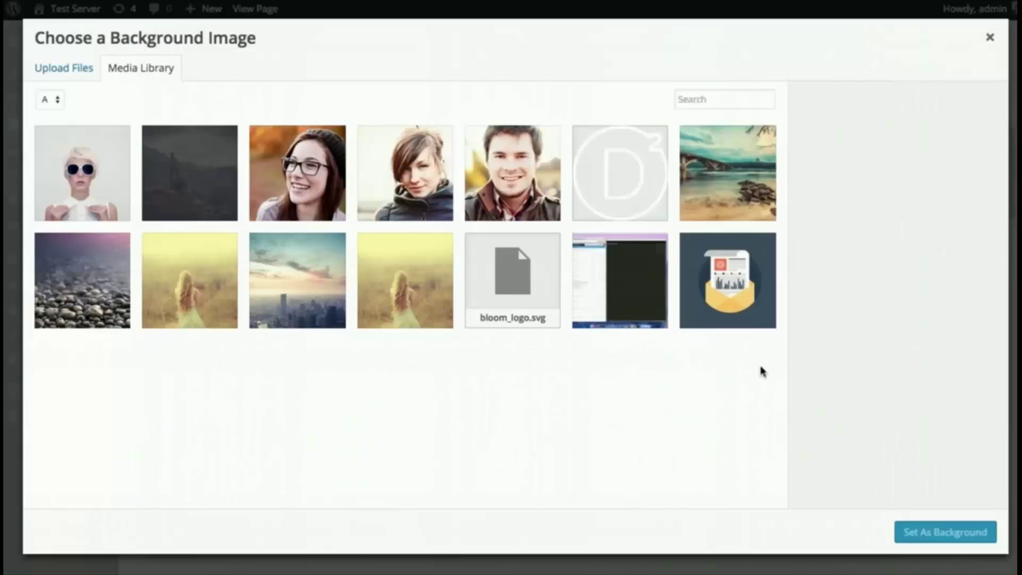
{"action": "left_click", "coordinate": [262, 326]}
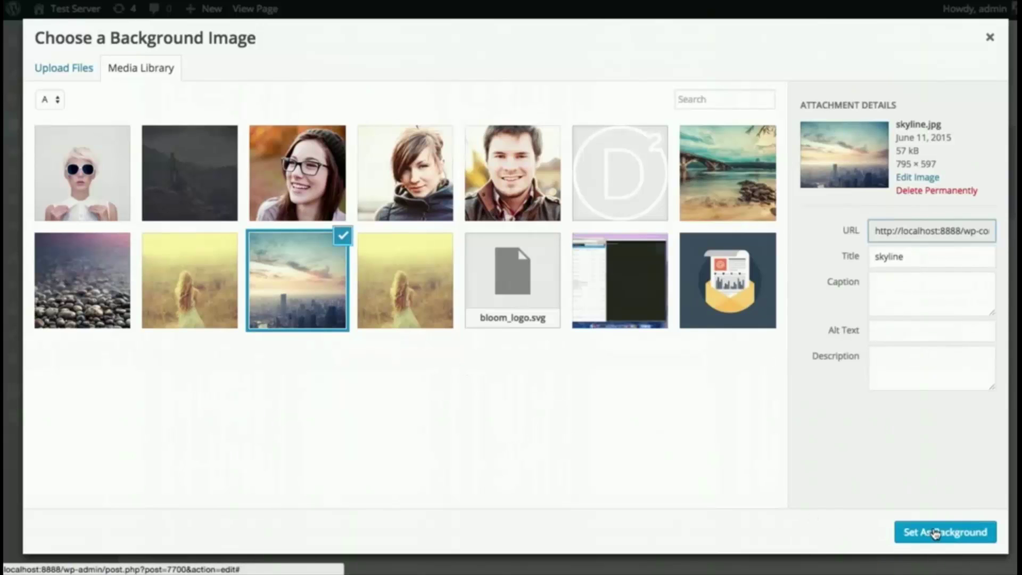
{"action": "left_click", "coordinate": [936, 532]}
{"action": "left_click", "coordinate": [723, 518]}
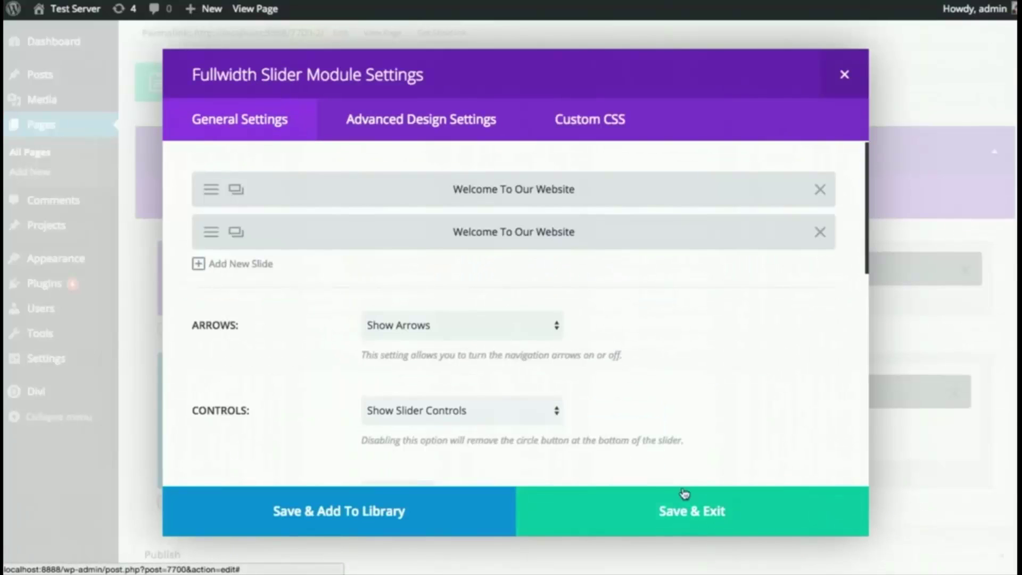
{"action": "left_click", "coordinate": [659, 507]}
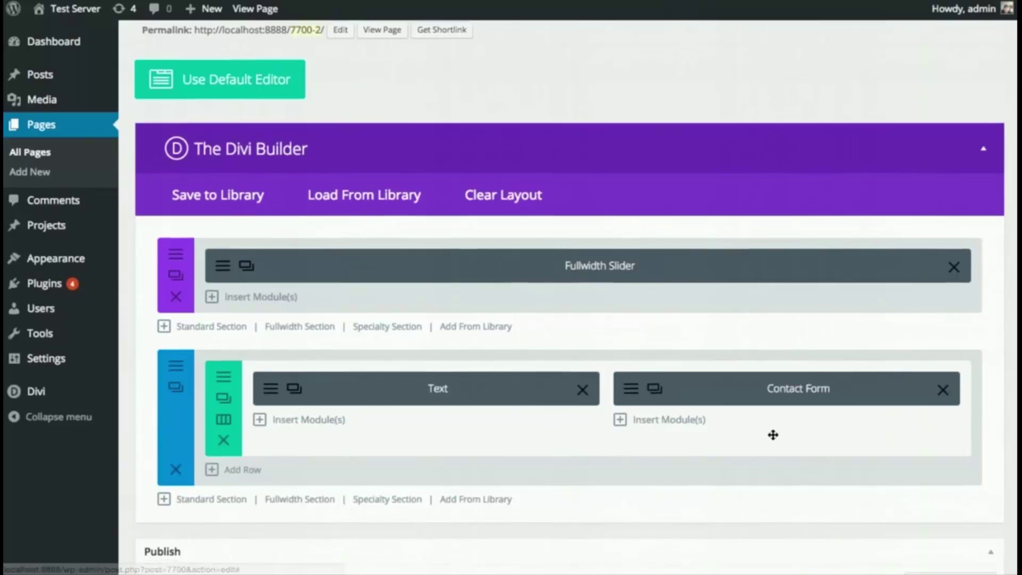
- Update the page to save the slider changes
{"action": "scroll", "coordinate": [774, 433], "scroll_direction": "down", "scroll_amount": 4}
{"action": "left_click", "coordinate": [972, 505]}
{"action": "scroll", "coordinate": [533, 334], "scroll_direction": "up", "scroll_amount": 2}
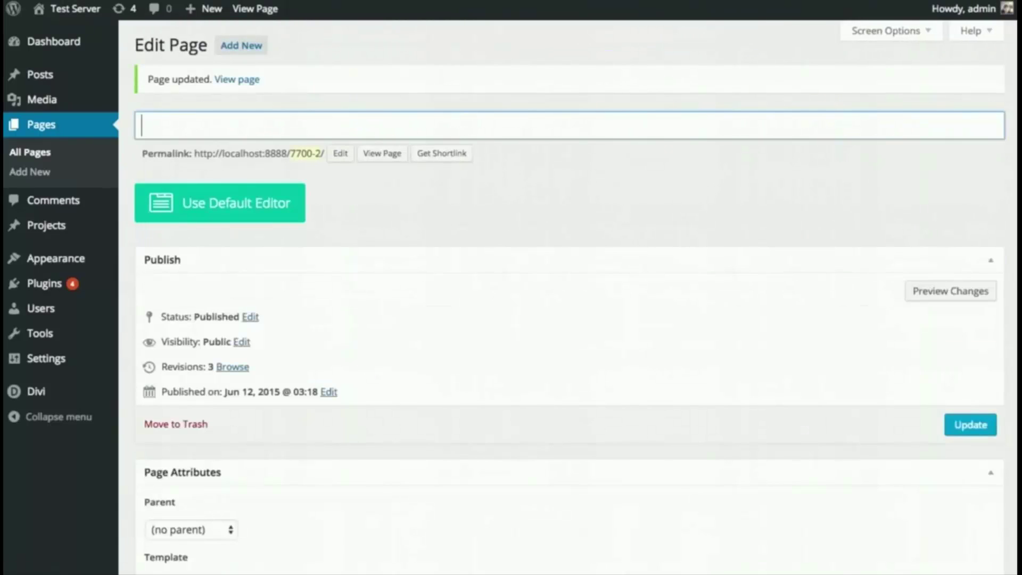
- Preview the live page and advance the slider to the skyline slide
{"action": "left_click", "coordinate": [381, 153]}
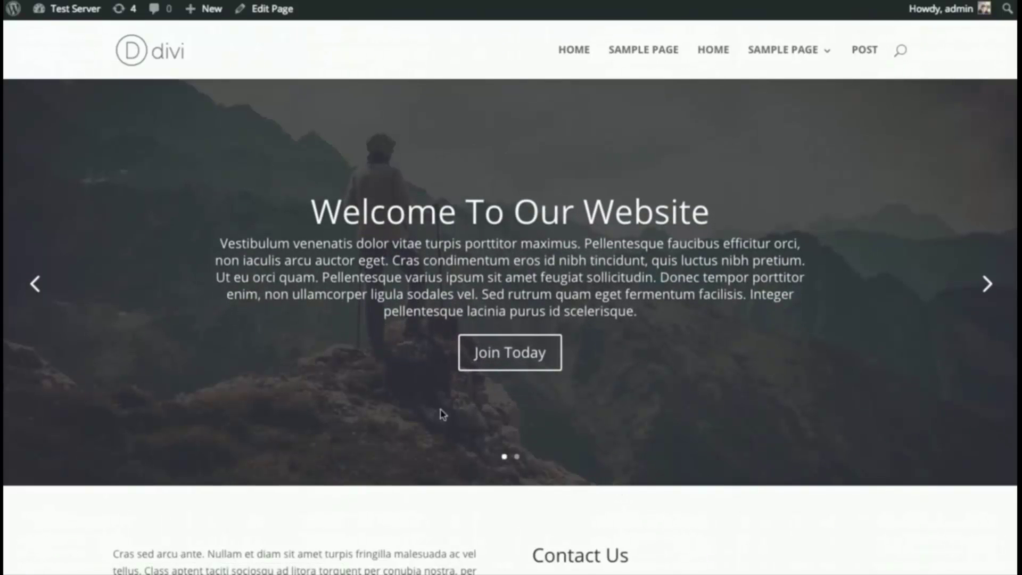
{"action": "left_click", "coordinate": [987, 285]}
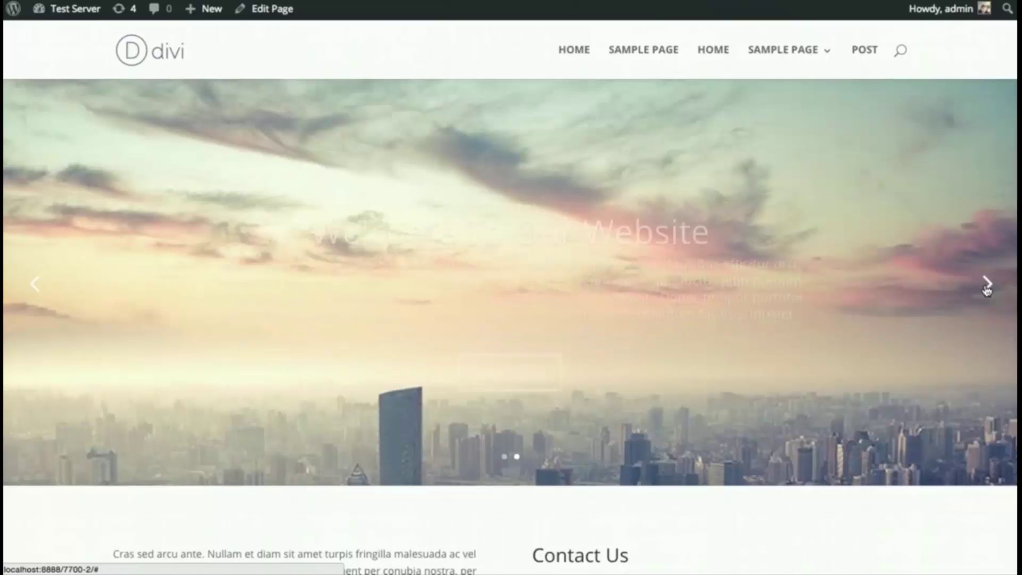
{"action": "scroll", "coordinate": [910, 269], "scroll_direction": "down", "scroll_amount": 5}
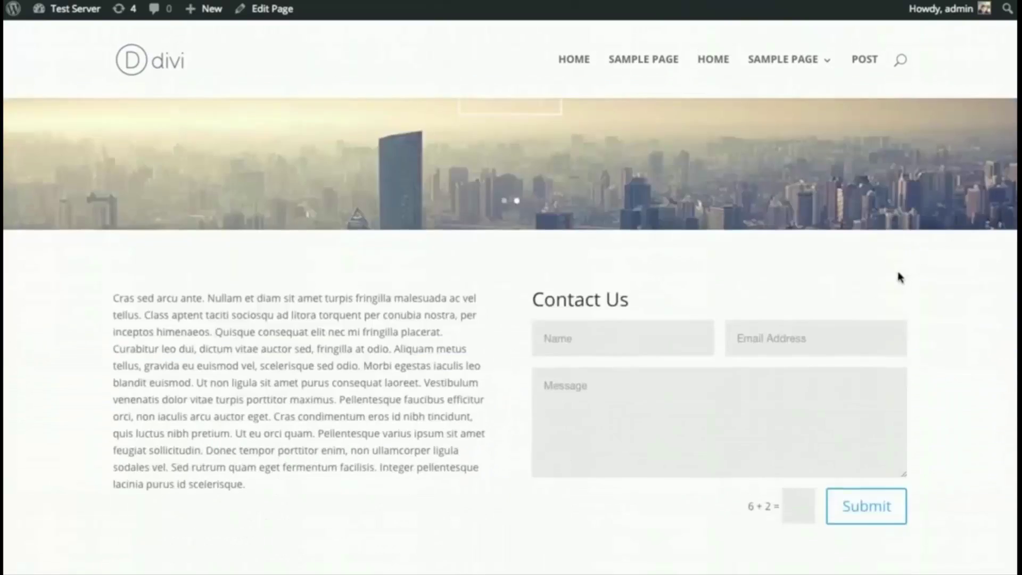
{"action": "scroll", "coordinate": [898, 278], "scroll_direction": "up", "scroll_amount": 5}
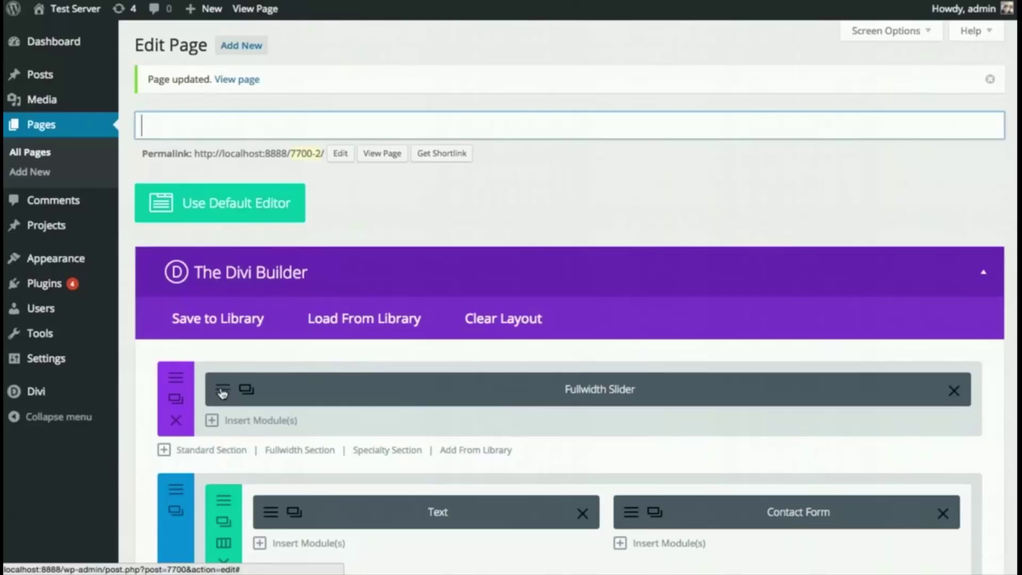
- Set the second (skyline) slide's Text Color to Dark, save the slider, and update the page
{"action": "left_click", "coordinate": [222, 392]}
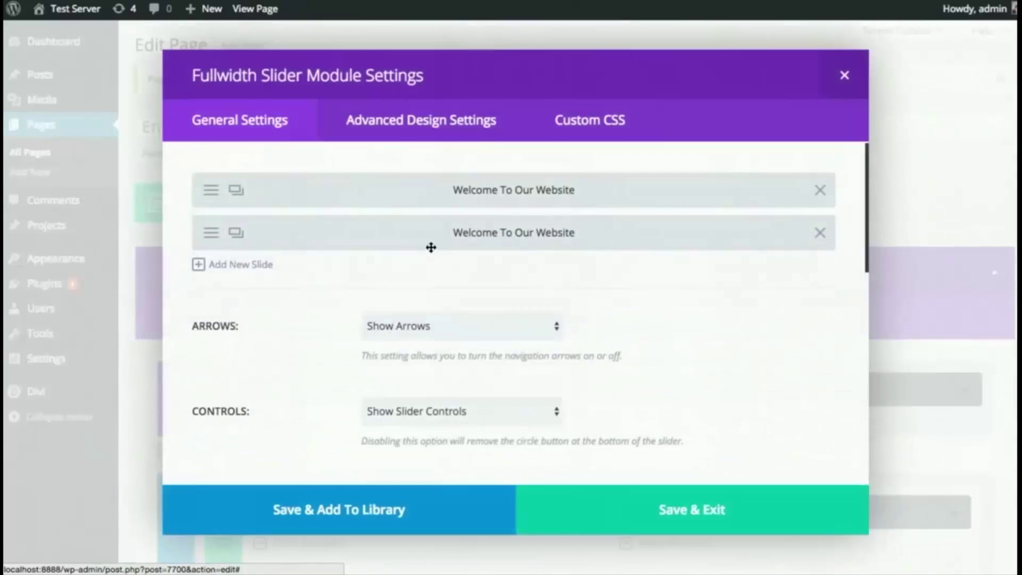
{"action": "left_click", "coordinate": [211, 241]}
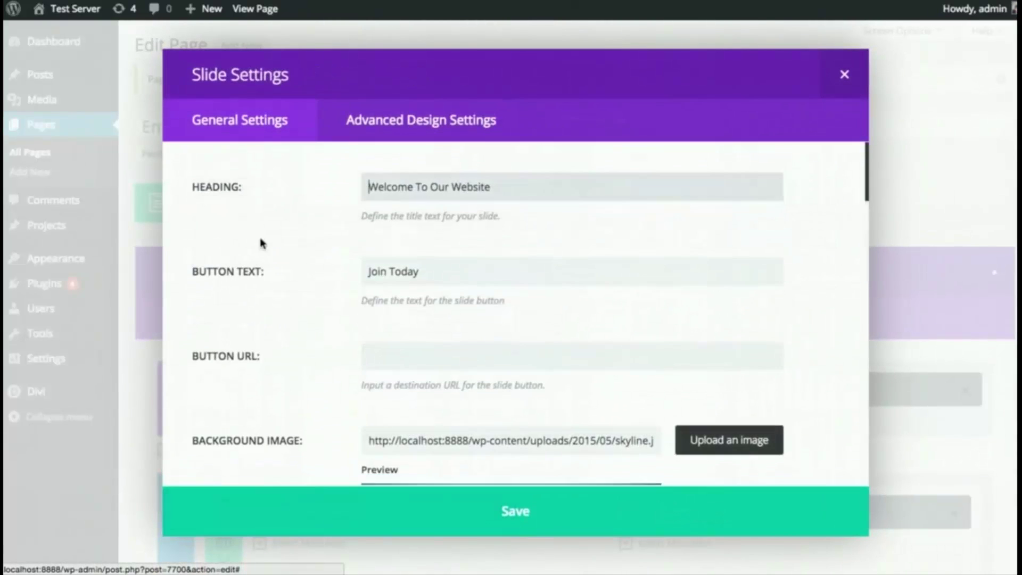
{"action": "scroll", "coordinate": [642, 287], "scroll_direction": "down", "scroll_amount": 10}
{"action": "scroll", "coordinate": [812, 318], "scroll_direction": "down", "scroll_amount": 6}
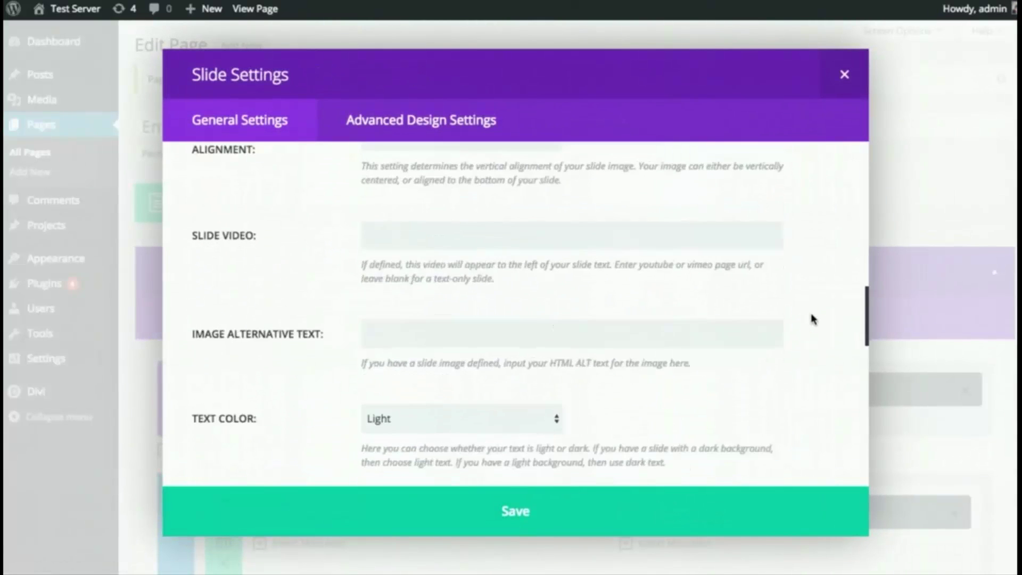
{"action": "left_click", "coordinate": [424, 295]}
{"action": "left_click", "coordinate": [486, 472]}
{"action": "left_click", "coordinate": [506, 512]}
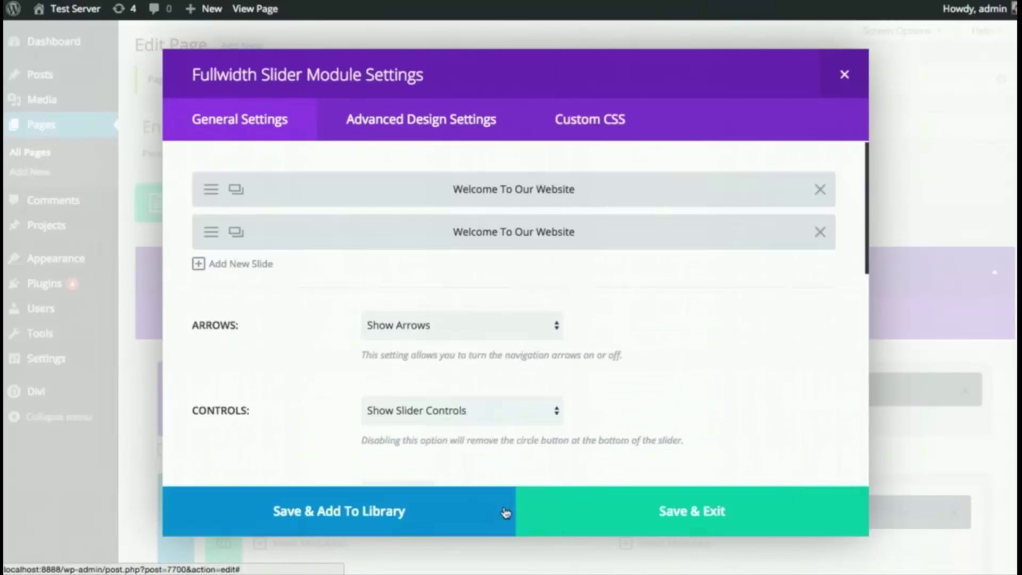
{"action": "left_click", "coordinate": [682, 505]}
{"action": "scroll", "coordinate": [980, 385], "scroll_direction": "down", "scroll_amount": 6}
{"action": "left_click", "coordinate": [976, 375]}
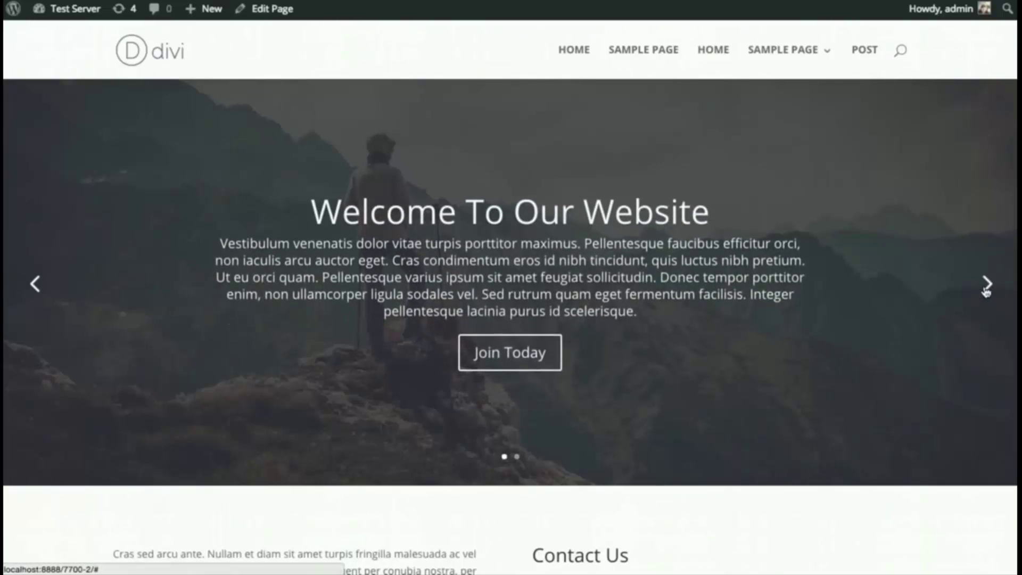
- Check the skyline slide's dark text live, then choose Use Default Editor in the page editor
{"action": "left_click", "coordinate": [987, 285]}
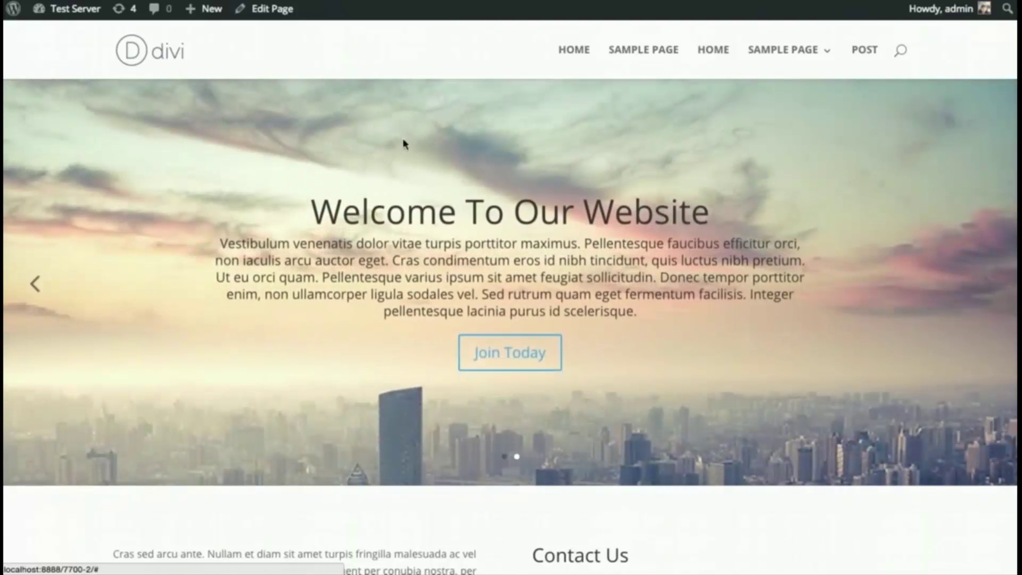
{"action": "scroll", "coordinate": [720, 254], "scroll_direction": "down", "scroll_amount": 5}
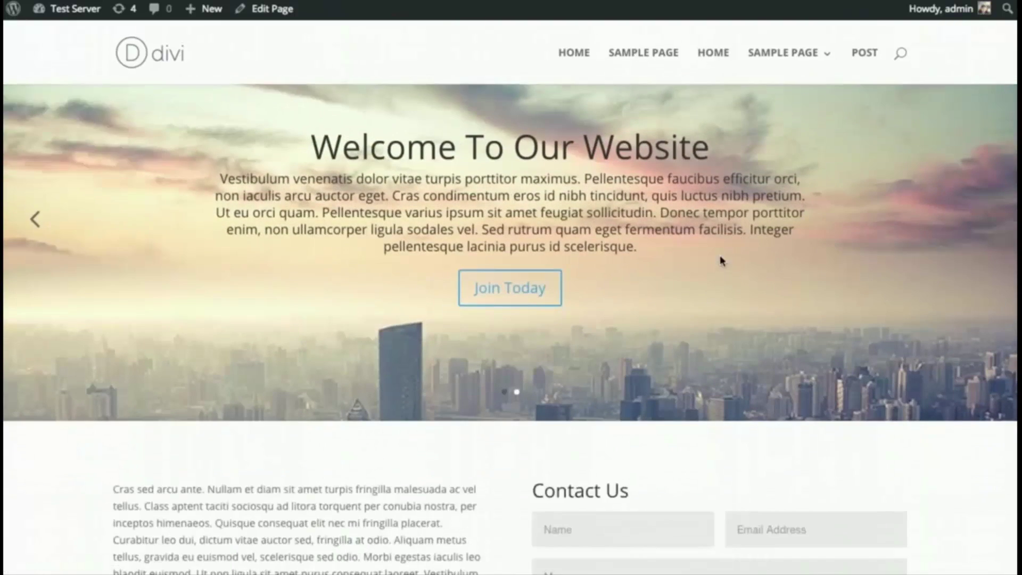
{"action": "scroll", "coordinate": [720, 259], "scroll_direction": "up", "scroll_amount": 5}
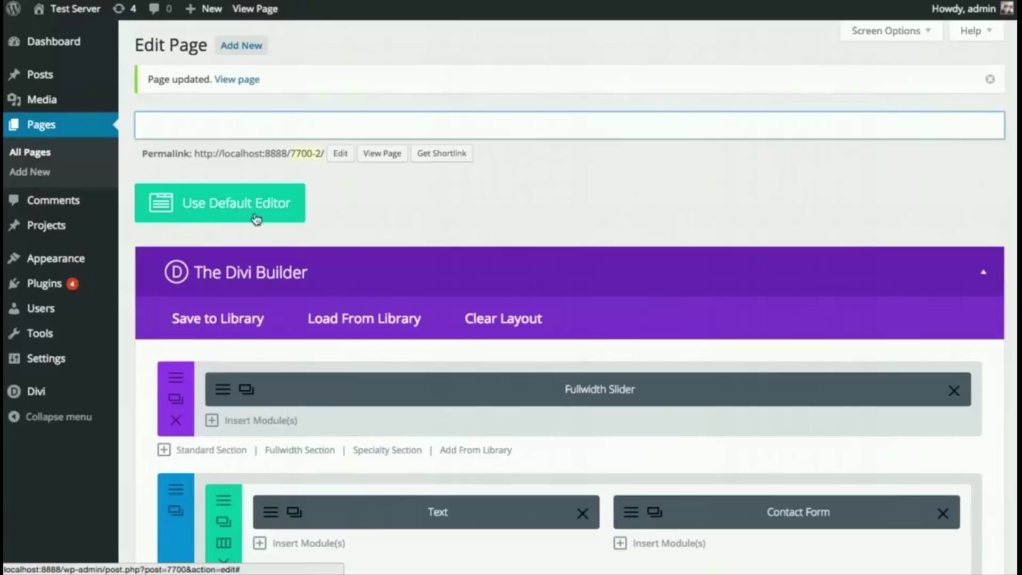
{"action": "left_click", "coordinate": [237, 215]}
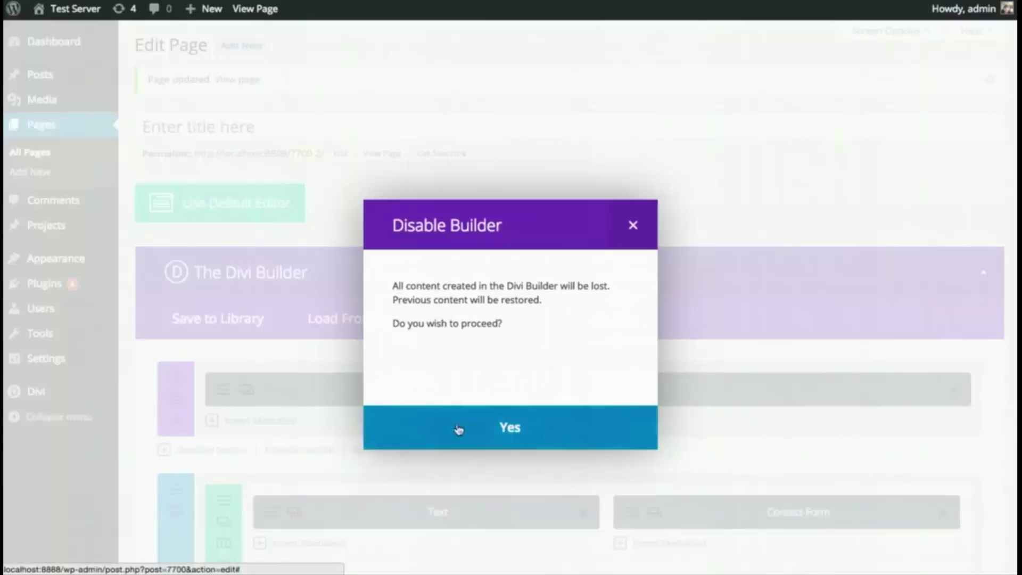
- Confirm disabling the Divi Builder and place the cursor in the empty default editor
{"action": "left_click", "coordinate": [498, 428]}
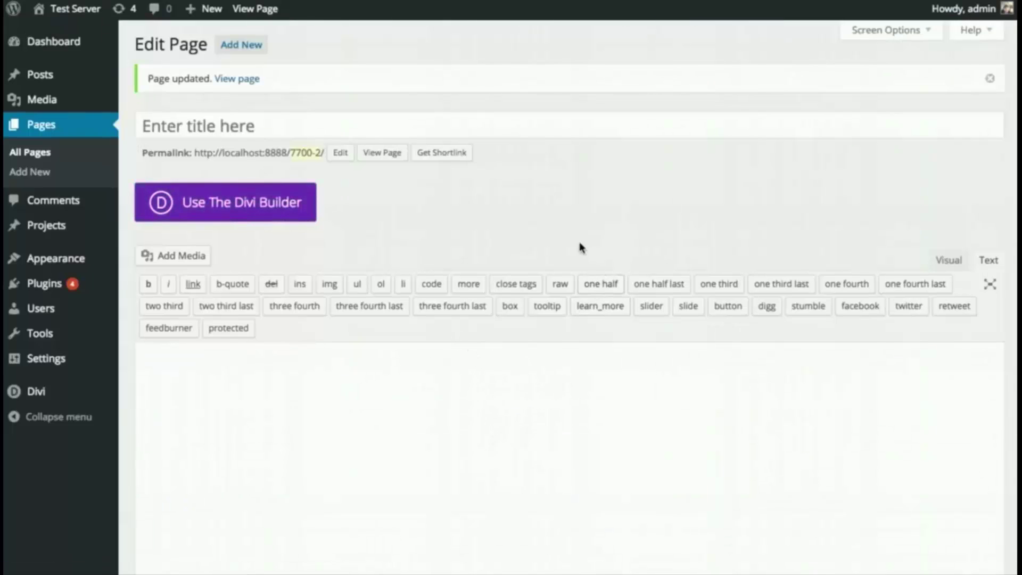
{"action": "left_click", "coordinate": [489, 426]}
- Re-enable the Divi Builder and open Load Layout, comparing the Add From Library and Predefined Layouts tabs
{"action": "left_click", "coordinate": [248, 208]}
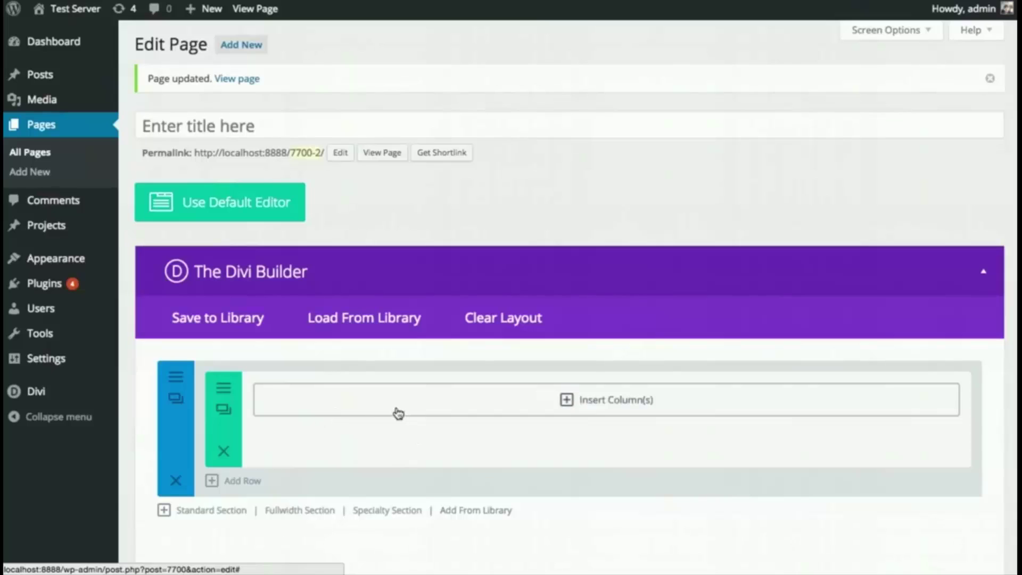
{"action": "left_click", "coordinate": [368, 326]}
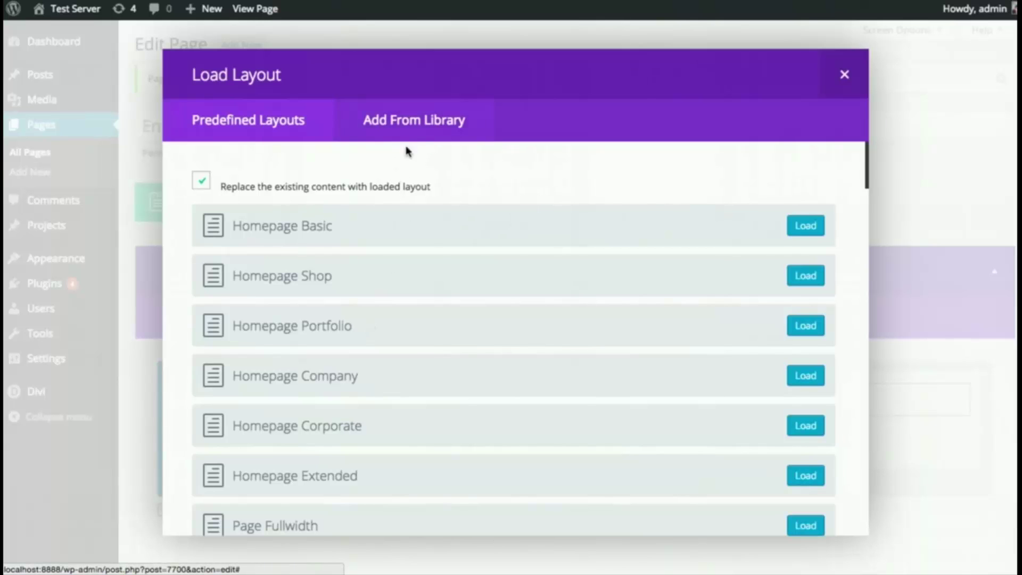
{"action": "left_click", "coordinate": [415, 131]}
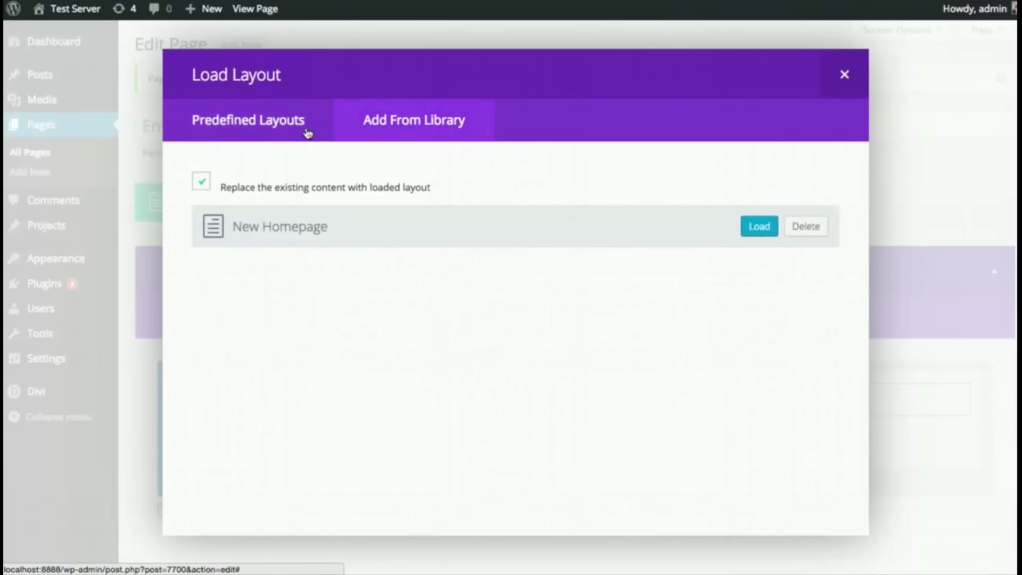
{"action": "left_click", "coordinate": [255, 132]}
{"action": "left_click", "coordinate": [401, 114]}
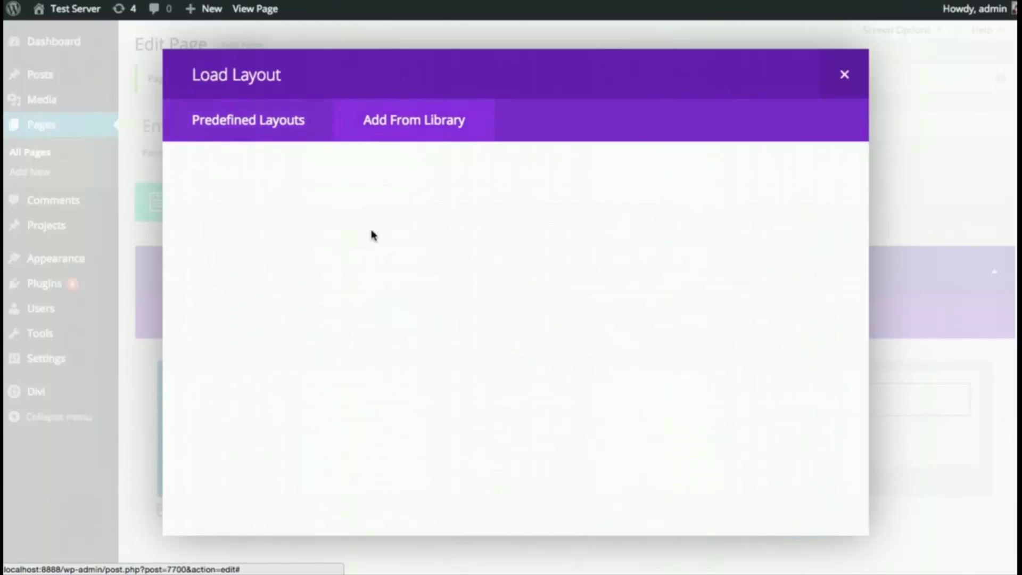
{"action": "left_click", "coordinate": [270, 121]}
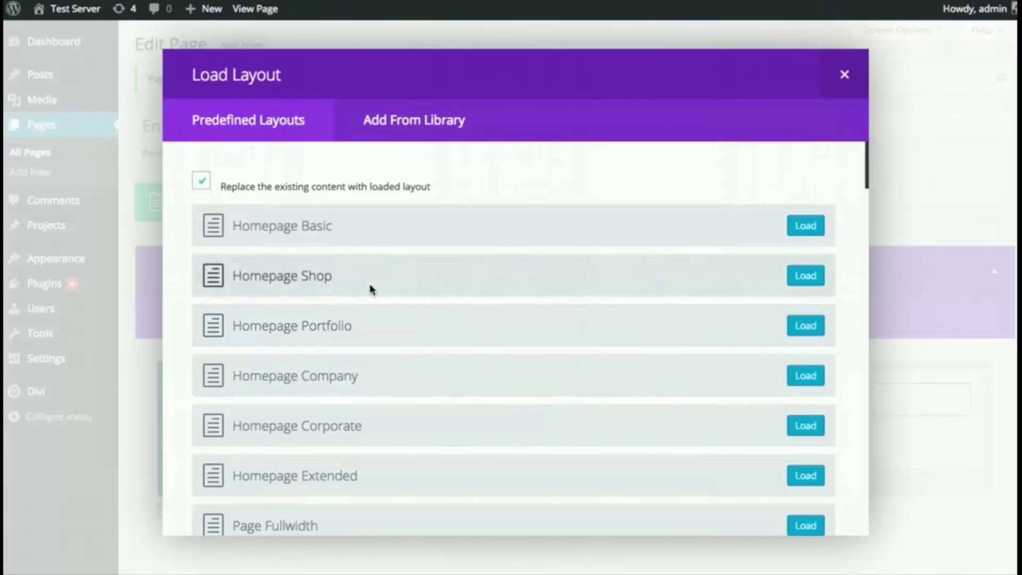
- Browse the predefined layouts such as Homepage Basic, Contact Us and Sales Page
{"action": "scroll", "coordinate": [375, 286], "scroll_direction": "down", "scroll_amount": 5}
{"action": "scroll", "coordinate": [382, 287], "scroll_direction": "up", "scroll_amount": 5}
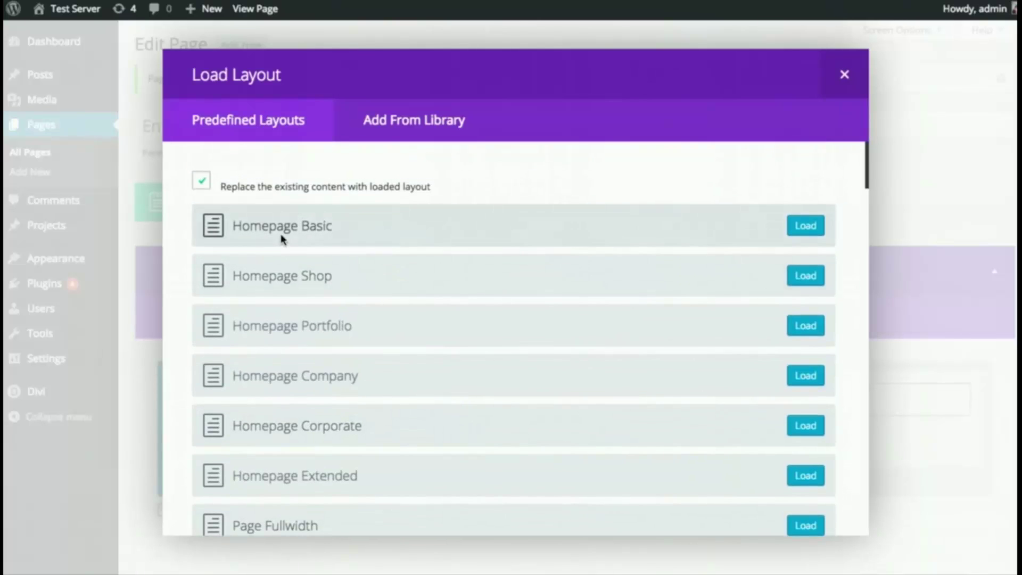
{"action": "scroll", "coordinate": [286, 237], "scroll_direction": "down", "scroll_amount": 5}
{"action": "scroll", "coordinate": [336, 239], "scroll_direction": "down", "scroll_amount": 10}
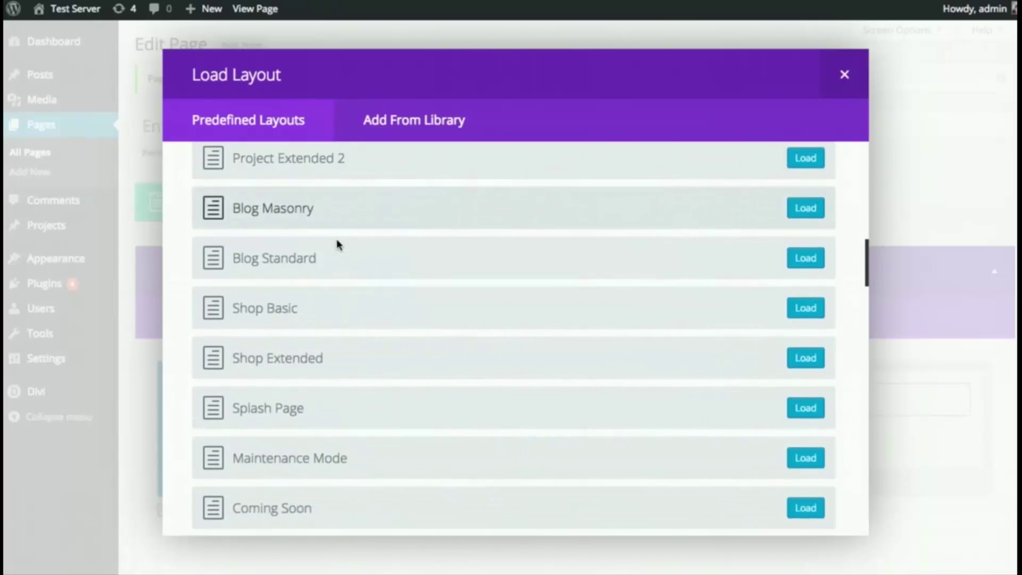
{"action": "scroll", "coordinate": [348, 250], "scroll_direction": "down", "scroll_amount": 14}
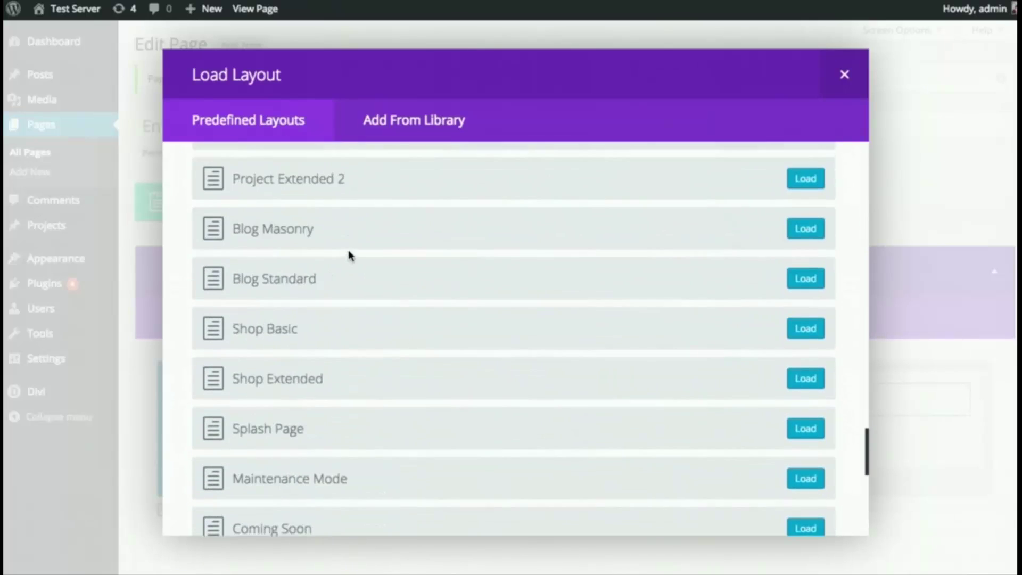
{"action": "scroll", "coordinate": [378, 357], "scroll_direction": "up", "scroll_amount": 6}
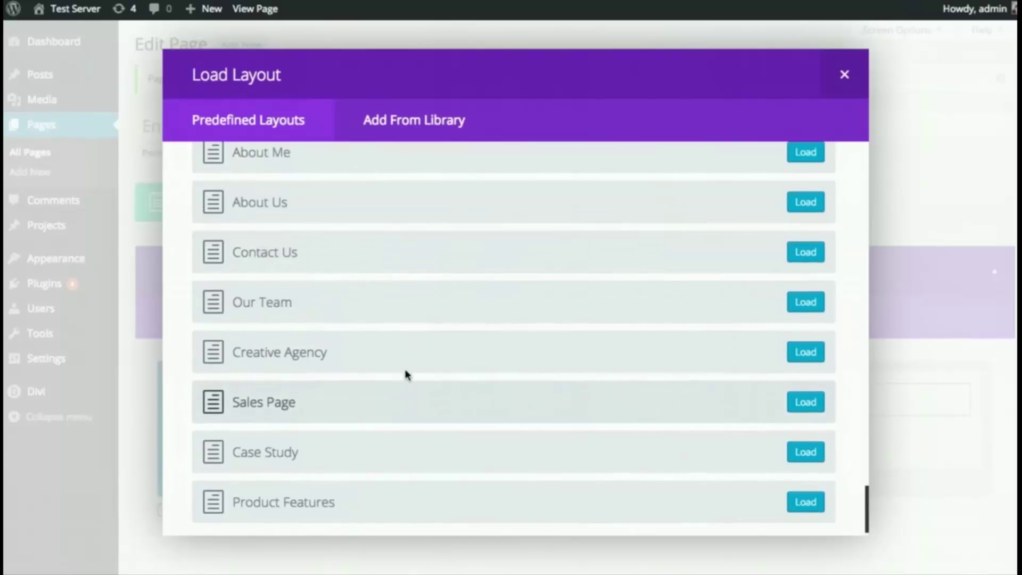
{"action": "scroll", "coordinate": [318, 369], "scroll_direction": "down", "scroll_amount": 2}
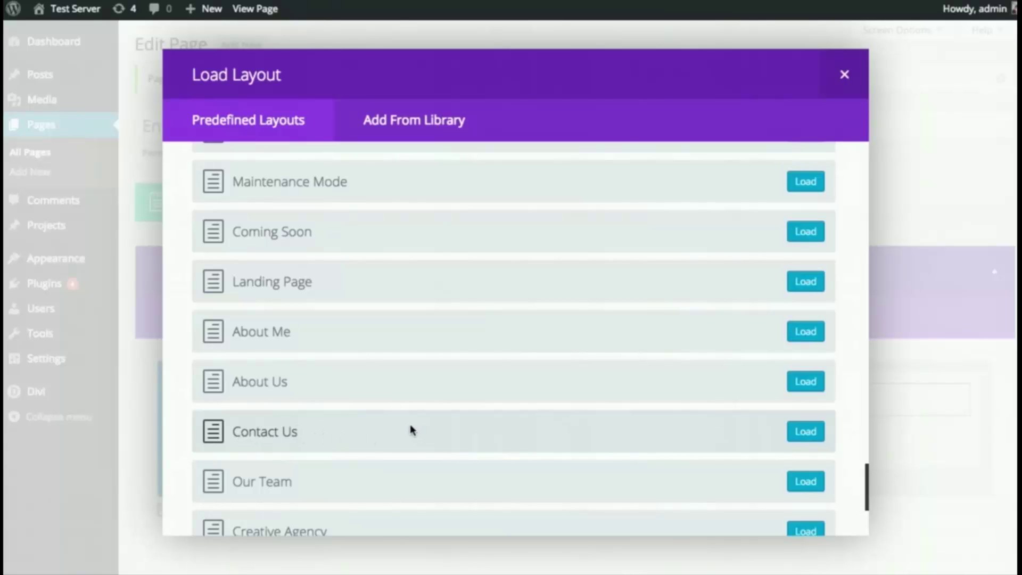
{"action": "scroll", "coordinate": [410, 426], "scroll_direction": "down", "scroll_amount": 4}
{"action": "scroll", "coordinate": [411, 411], "scroll_direction": "up", "scroll_amount": 18}
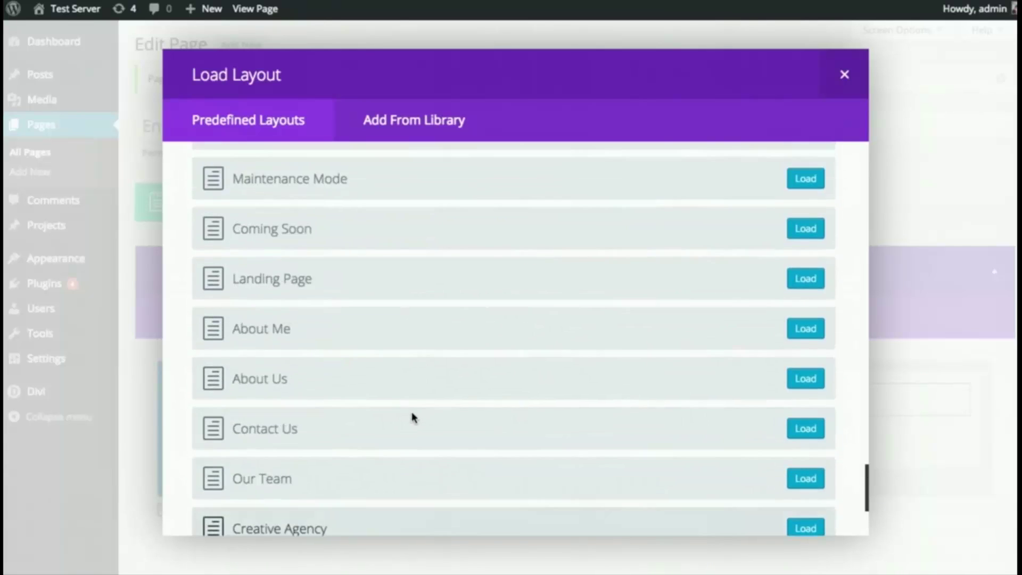
{"action": "scroll", "coordinate": [432, 408], "scroll_direction": "up", "scroll_amount": 10}
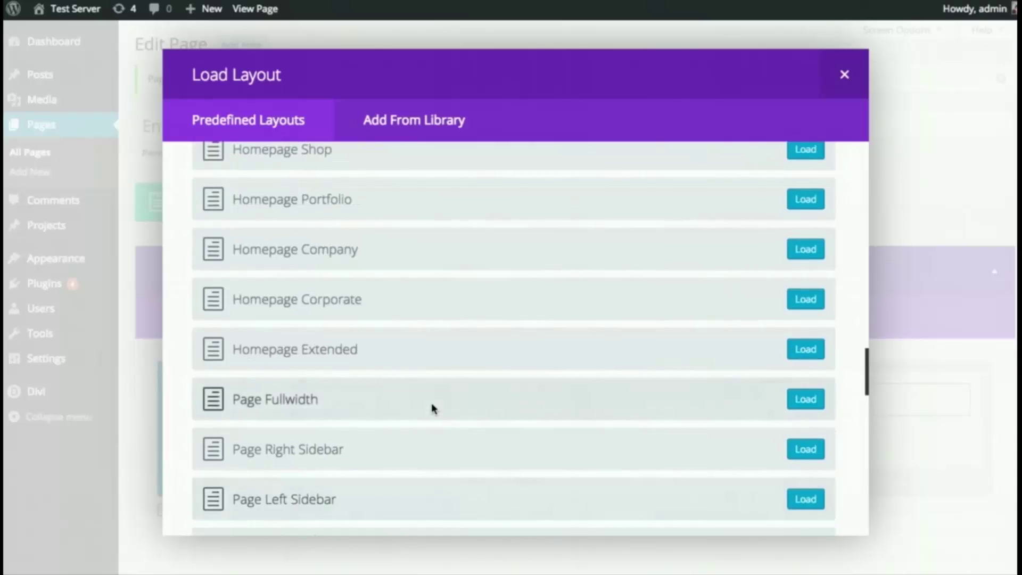
{"action": "scroll", "coordinate": [432, 408], "scroll_direction": "up", "scroll_amount": 11}
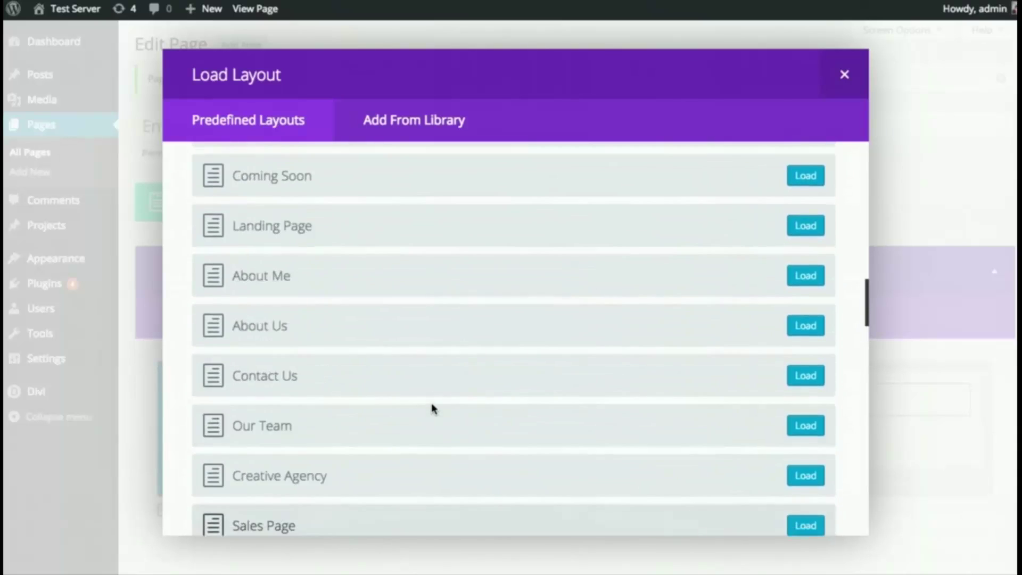
{"action": "scroll", "coordinate": [437, 409], "scroll_direction": "up", "scroll_amount": 10}
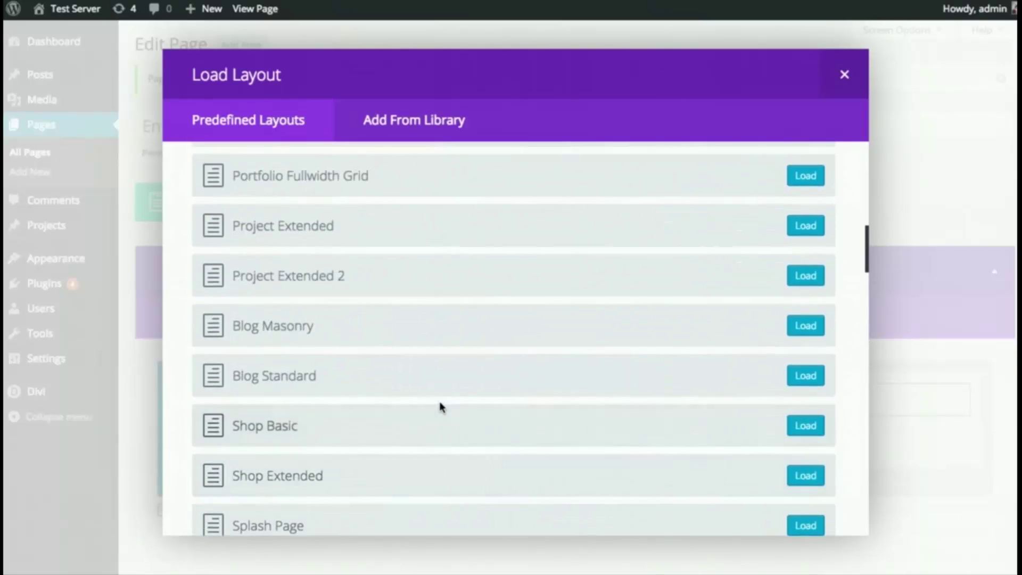
{"action": "scroll", "coordinate": [443, 407], "scroll_direction": "up", "scroll_amount": 5}
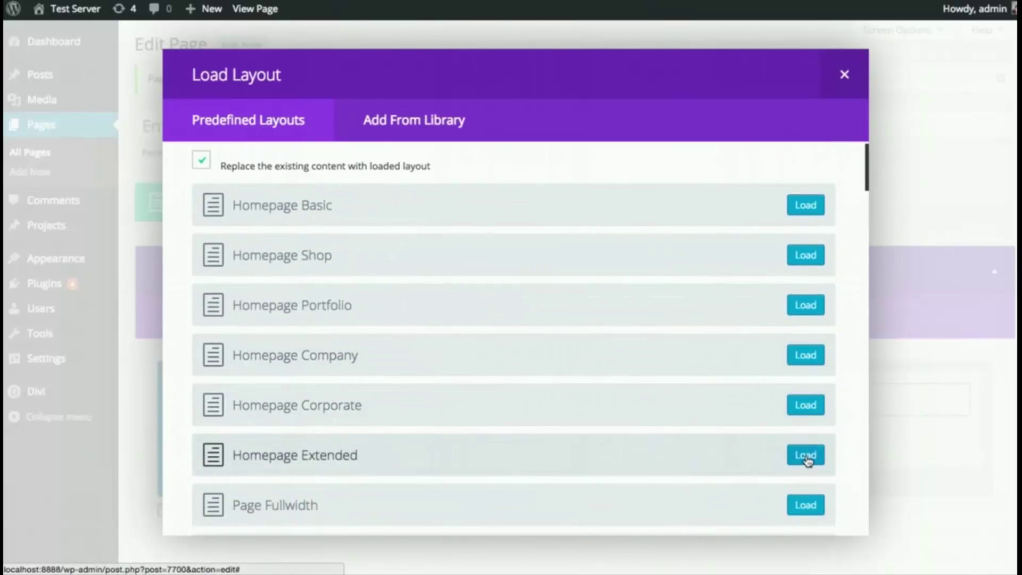
- Load the Homepage Extended predefined layout onto the page and update it
{"action": "left_click", "coordinate": [806, 456]}
{"action": "scroll", "coordinate": [851, 397], "scroll_direction": "down", "scroll_amount": 10}
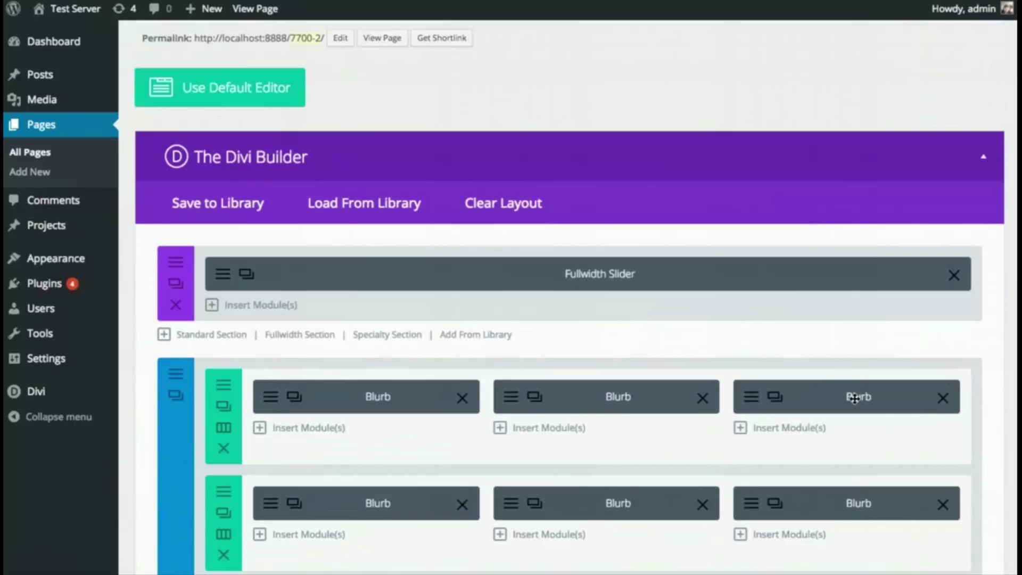
{"action": "scroll", "coordinate": [856, 403], "scroll_direction": "down", "scroll_amount": 20}
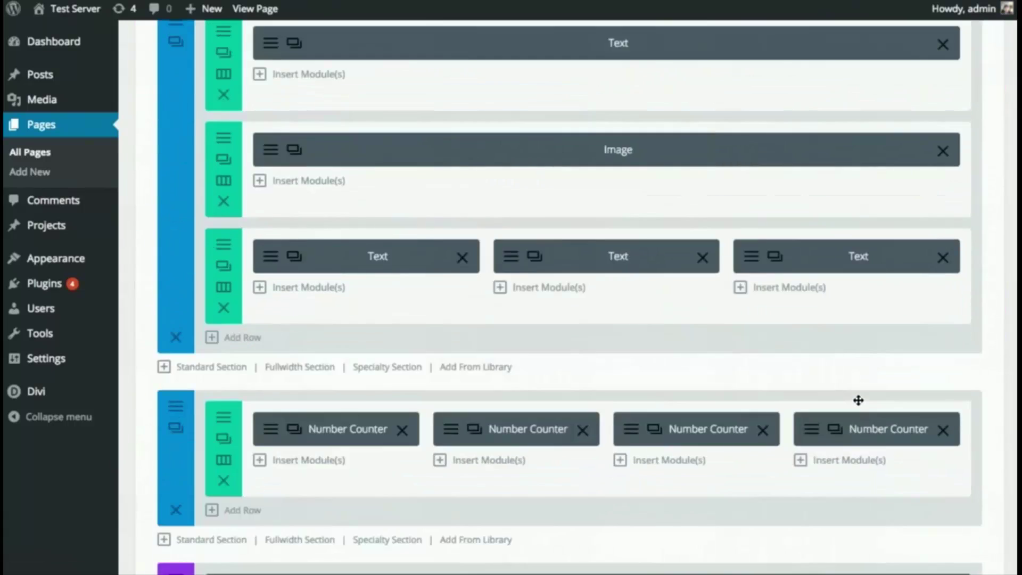
{"action": "scroll", "coordinate": [865, 405], "scroll_direction": "down", "scroll_amount": 10}
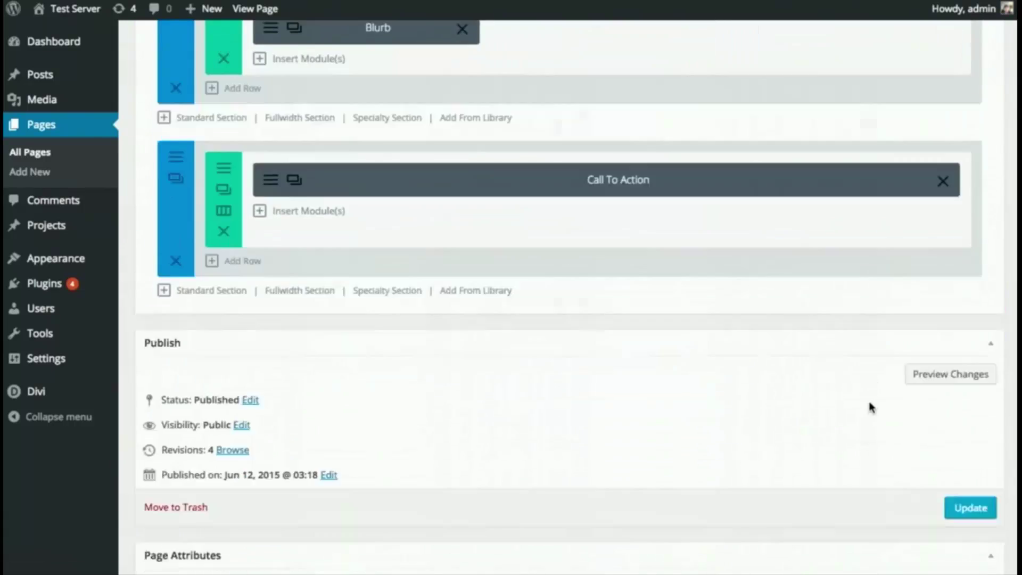
{"action": "left_click", "coordinate": [961, 358]}
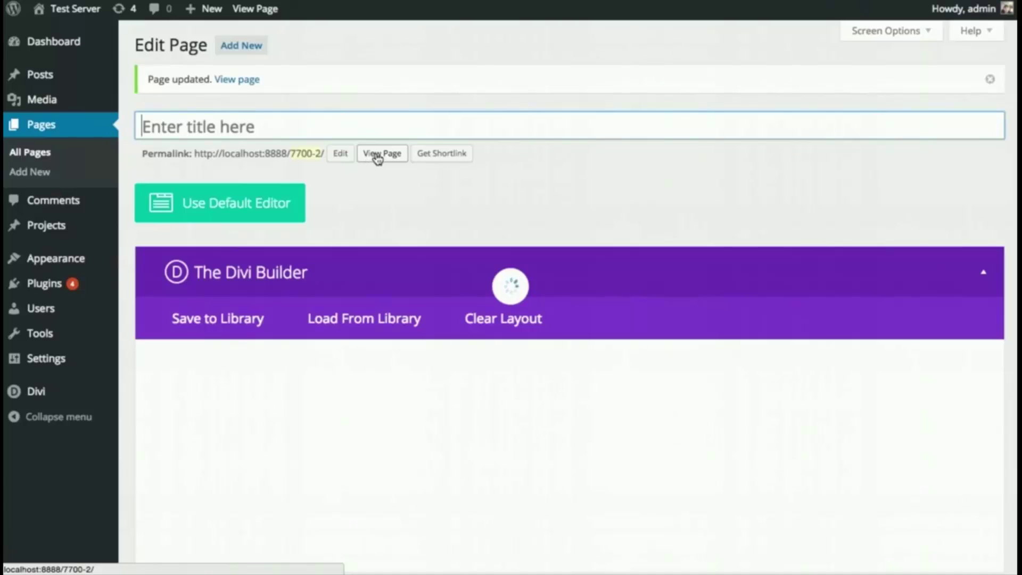
{"action": "left_click", "coordinate": [379, 155]}
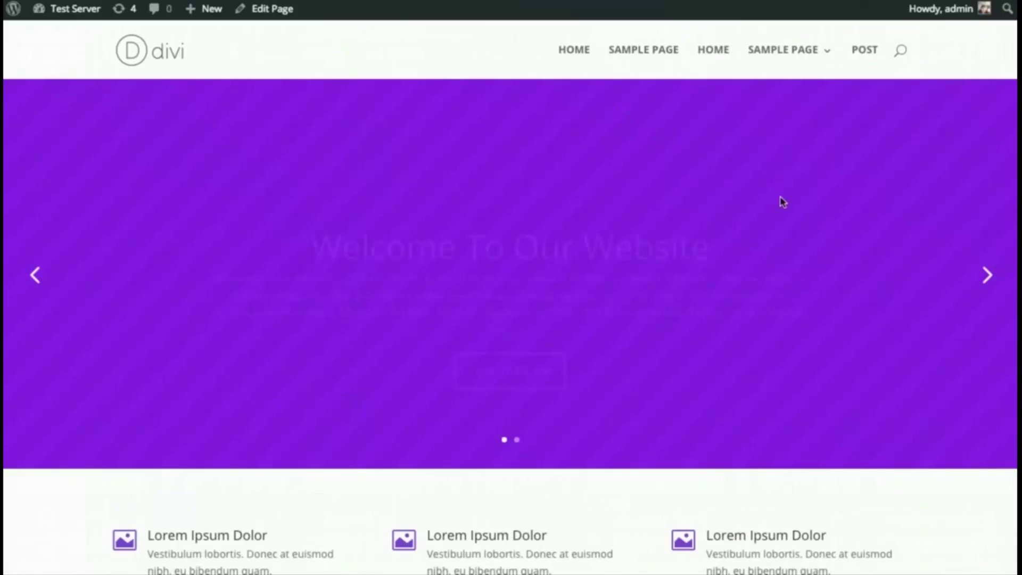
{"action": "scroll", "coordinate": [634, 295], "scroll_direction": "down", "scroll_amount": 4}
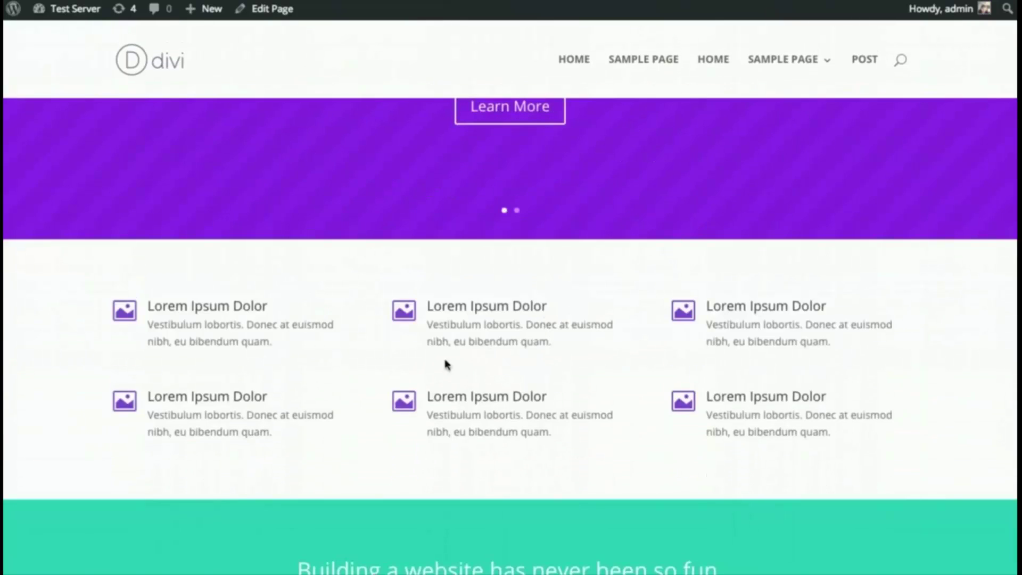
{"action": "scroll", "coordinate": [414, 326], "scroll_direction": "down", "scroll_amount": 6}
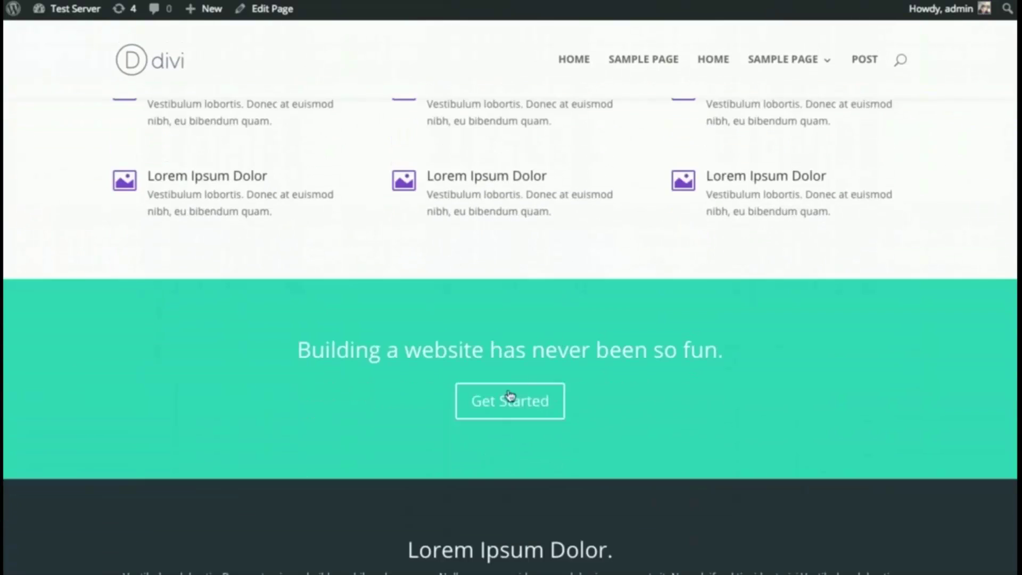
{"action": "scroll", "coordinate": [521, 368], "scroll_direction": "down", "scroll_amount": 11}
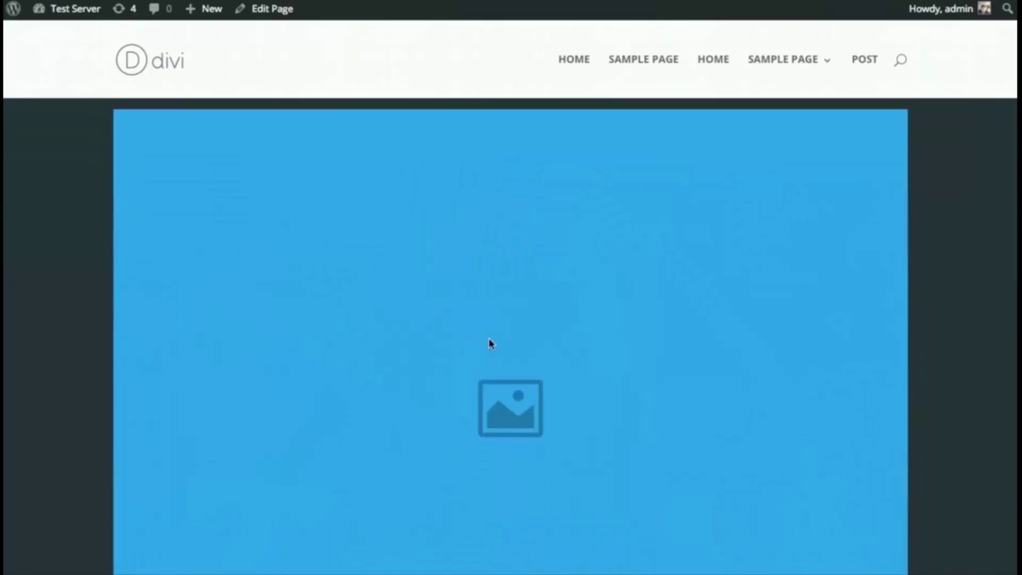
{"action": "scroll", "coordinate": [501, 336], "scroll_direction": "down", "scroll_amount": 10}
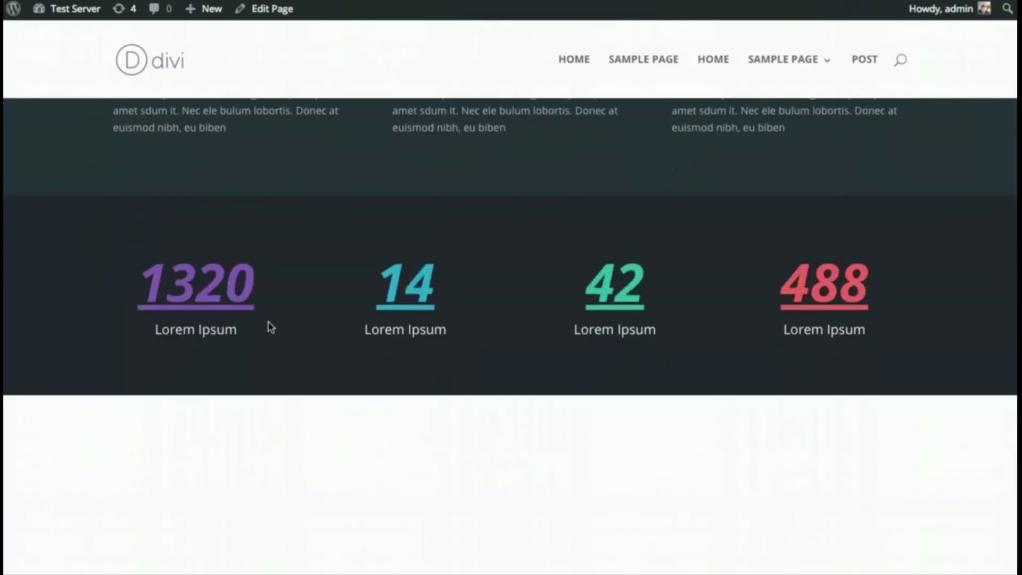
{"action": "scroll", "coordinate": [582, 327], "scroll_direction": "down", "scroll_amount": 9}
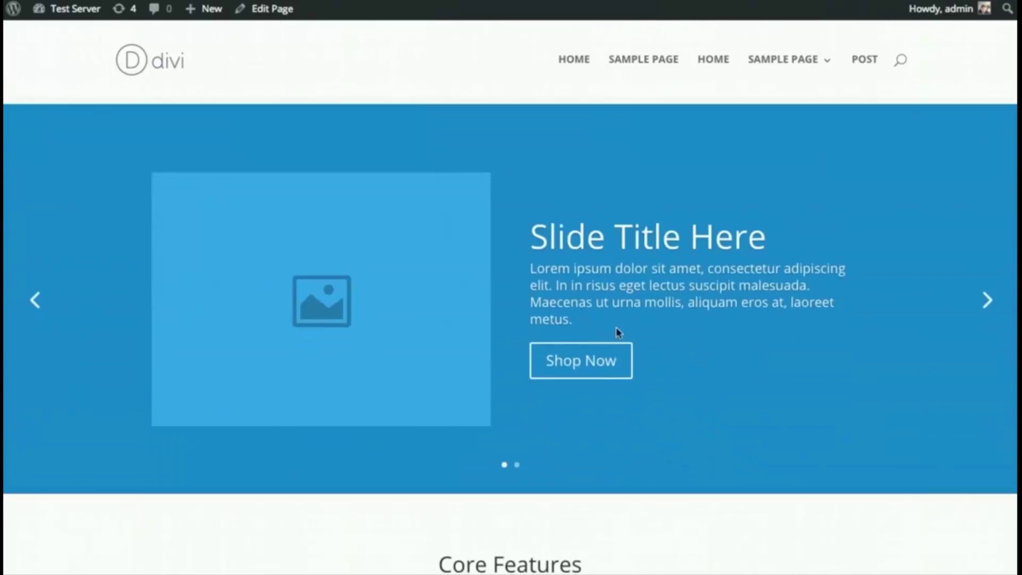
{"action": "scroll", "coordinate": [925, 325], "scroll_direction": "down", "scroll_amount": 13}
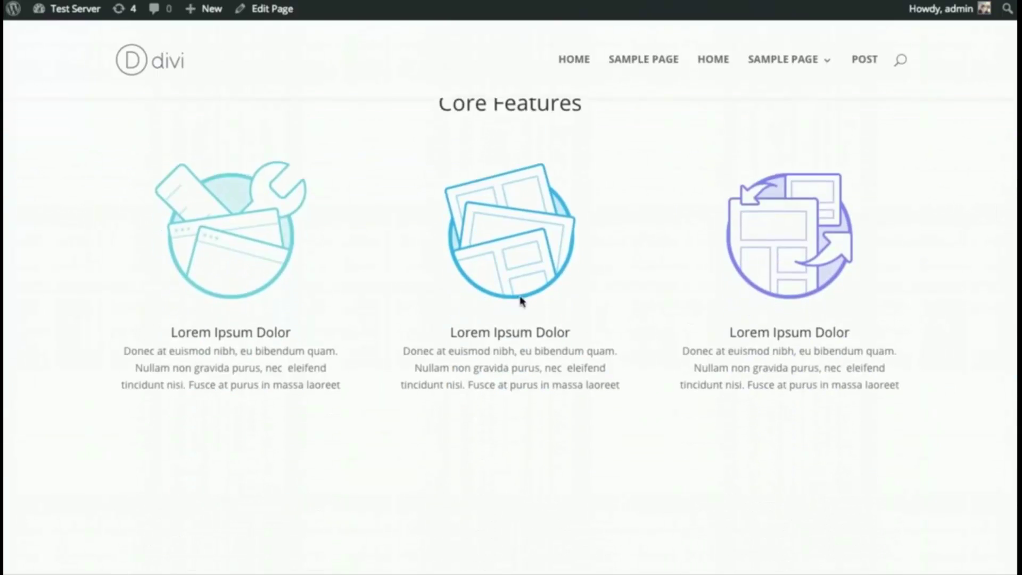
{"action": "scroll", "coordinate": [583, 291], "scroll_direction": "down", "scroll_amount": 15}
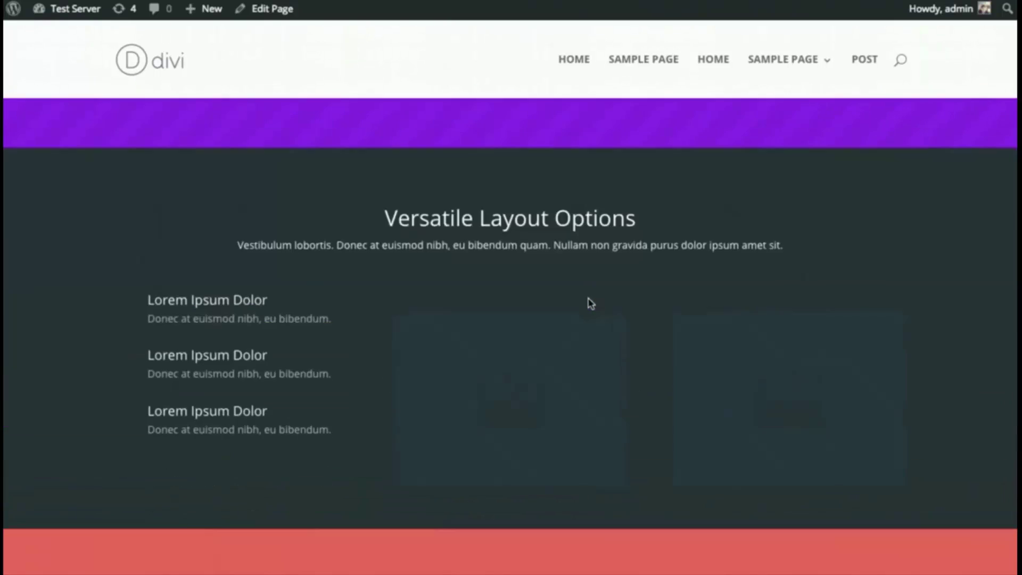
{"action": "scroll", "coordinate": [590, 304], "scroll_direction": "down", "scroll_amount": 4}
{"action": "scroll", "coordinate": [547, 366], "scroll_direction": "up", "scroll_amount": 20}
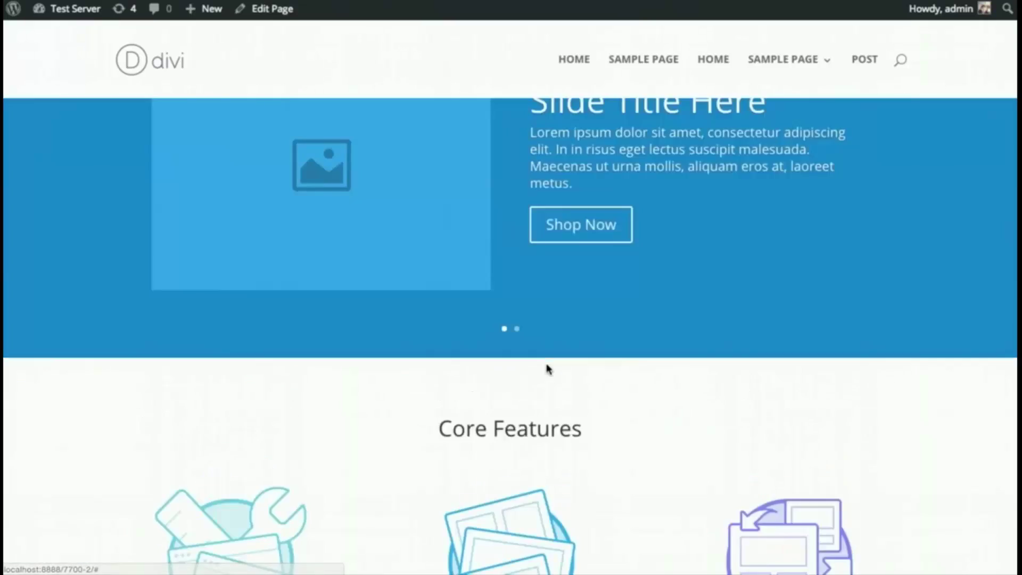
{"action": "scroll", "coordinate": [546, 363], "scroll_direction": "up", "scroll_amount": 10}
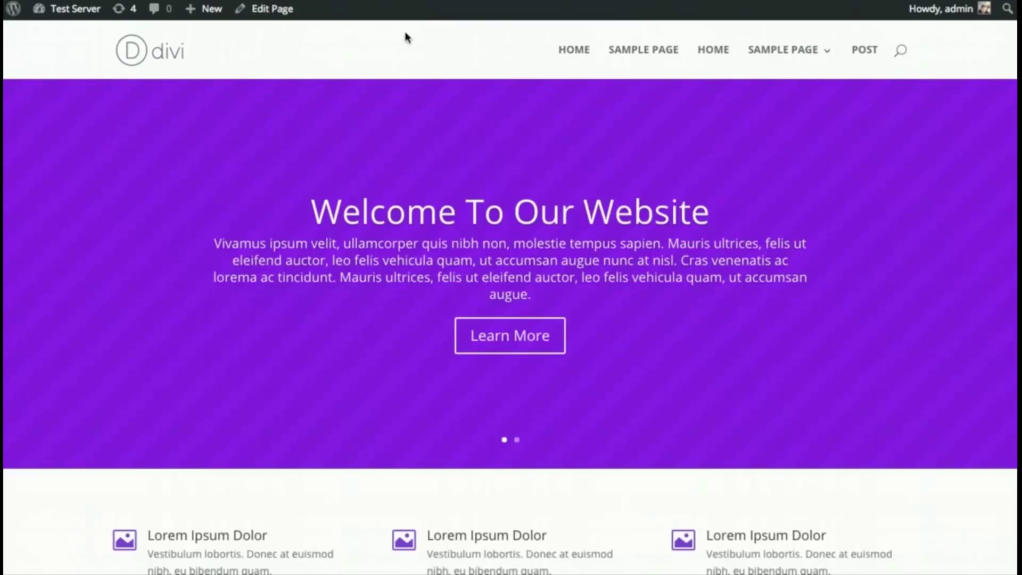
{"action": "key", "text": "ctrl+shift+Tab"}
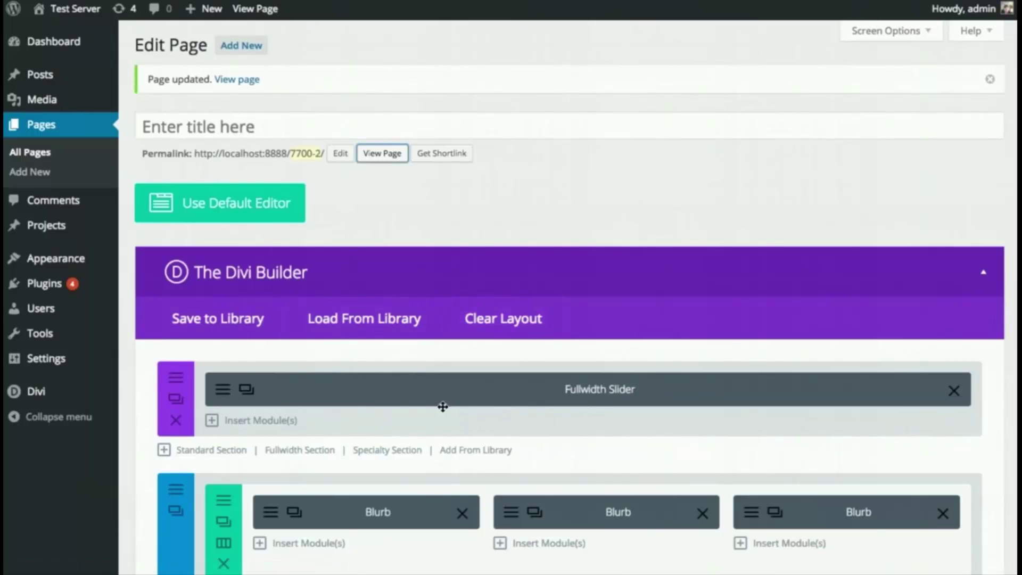
- Save the current page layout to the Divi Library as 'New Layout'
{"action": "scroll", "coordinate": [463, 404], "scroll_direction": "down", "scroll_amount": 2}
{"action": "scroll", "coordinate": [484, 398], "scroll_direction": "up", "scroll_amount": 2}
{"action": "left_click", "coordinate": [224, 324]}
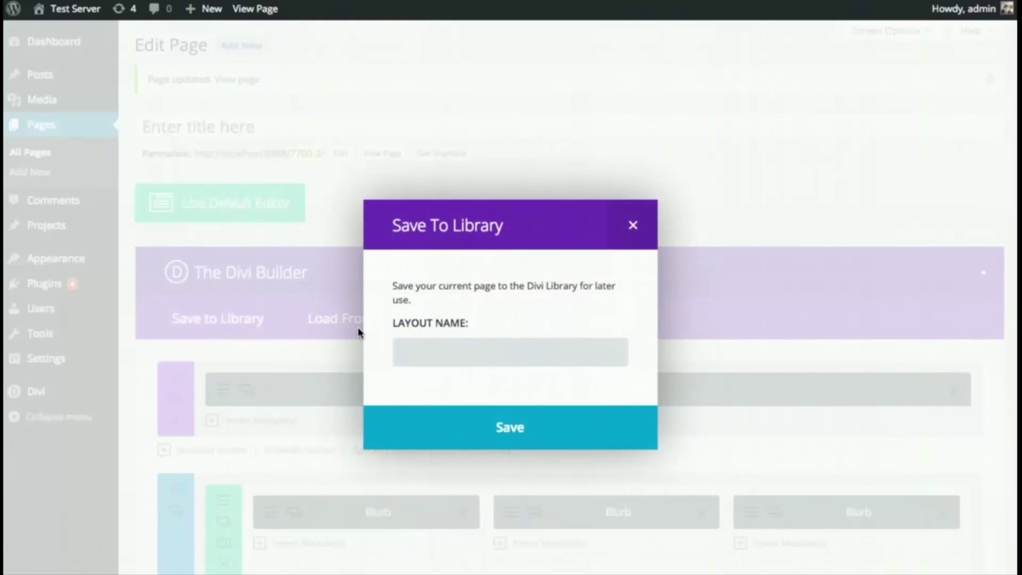
{"action": "type", "text": "New Layout"}
{"action": "left_click", "coordinate": [422, 416]}
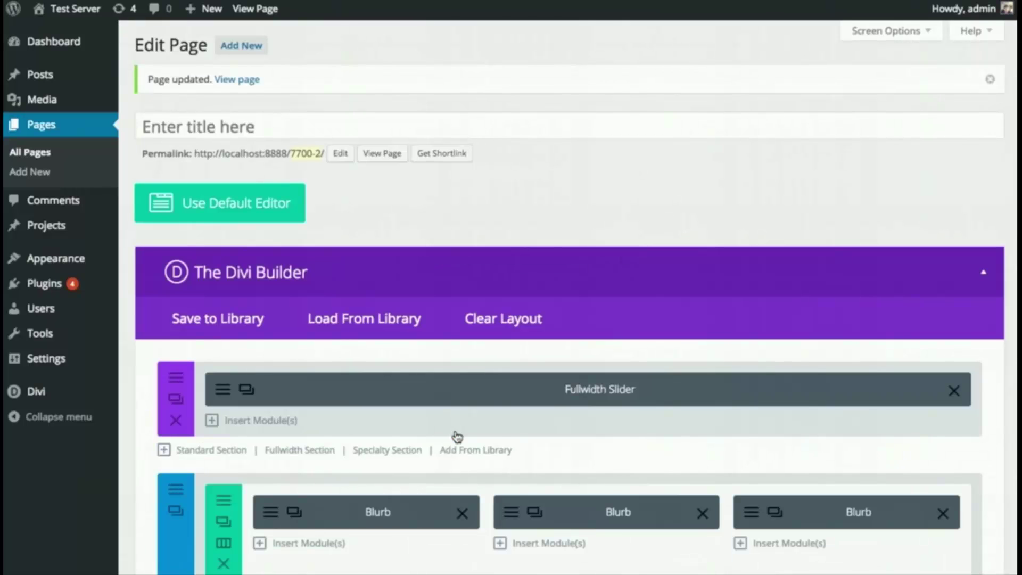
- Check that 'New Layout' appears under Add From Library, then close the dialog
{"action": "left_click", "coordinate": [370, 320]}
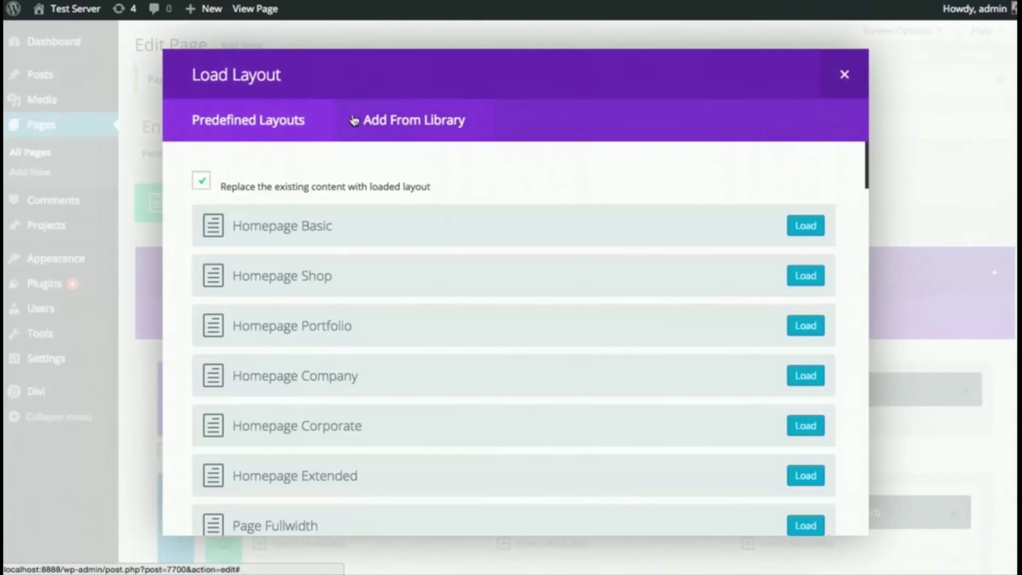
{"action": "left_click", "coordinate": [391, 121]}
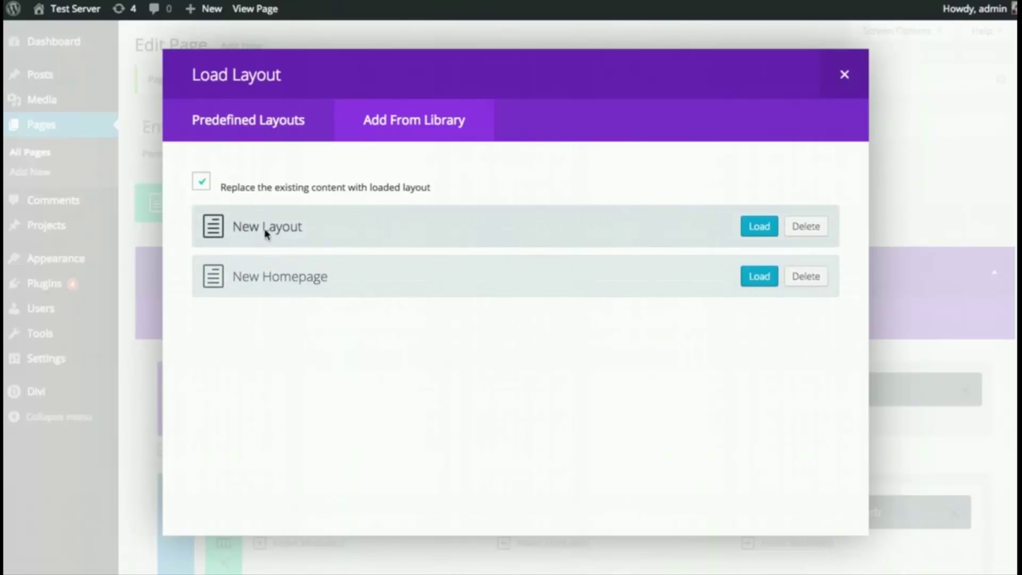
{"action": "left_click", "coordinate": [844, 84]}
- Look over the first Blurb module's settings, then close them
{"action": "scroll", "coordinate": [663, 240], "scroll_direction": "down", "scroll_amount": 3}
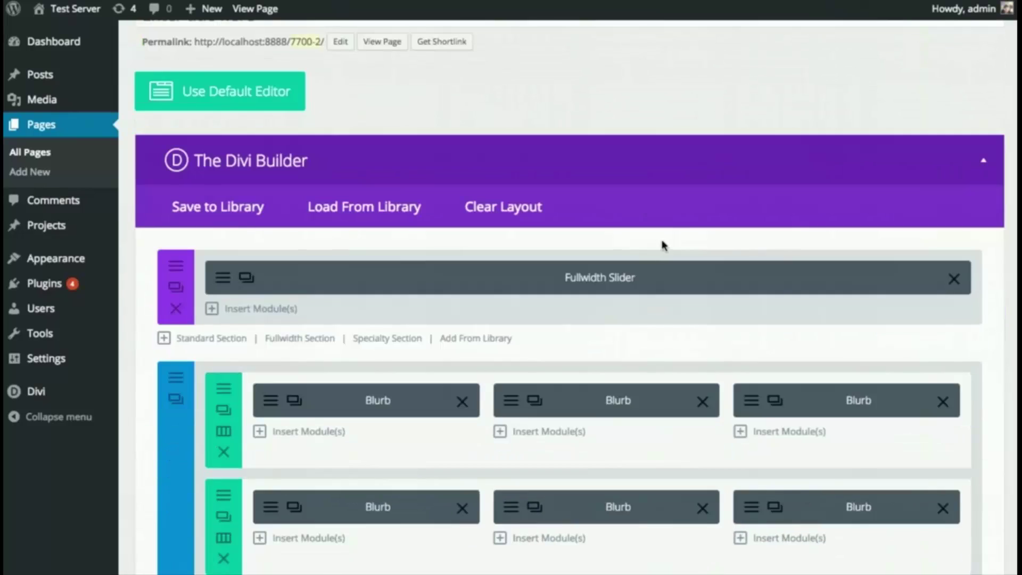
{"action": "scroll", "coordinate": [663, 242], "scroll_direction": "down", "scroll_amount": 2}
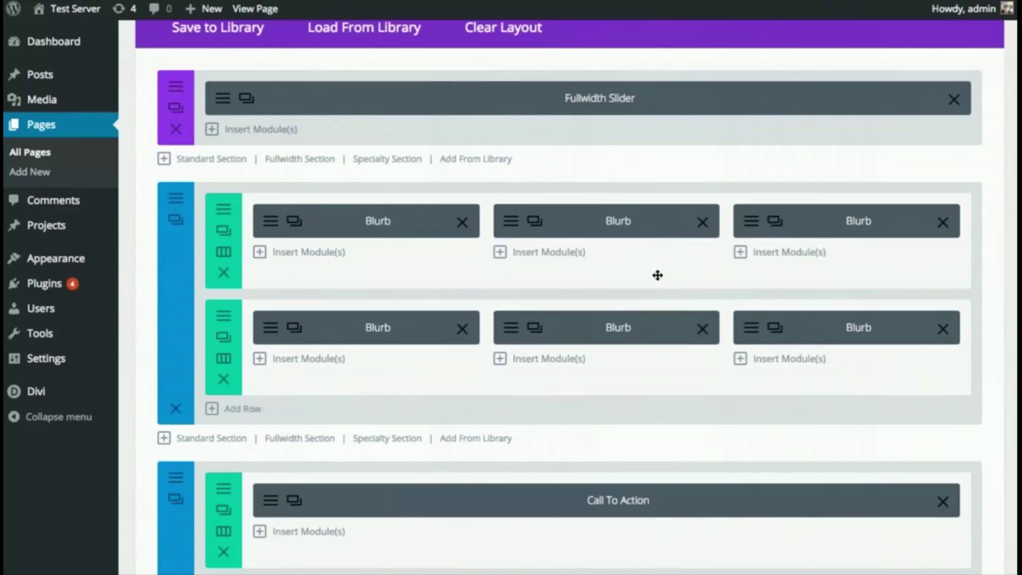
{"action": "left_click", "coordinate": [270, 228]}
{"action": "left_click", "coordinate": [844, 76]}
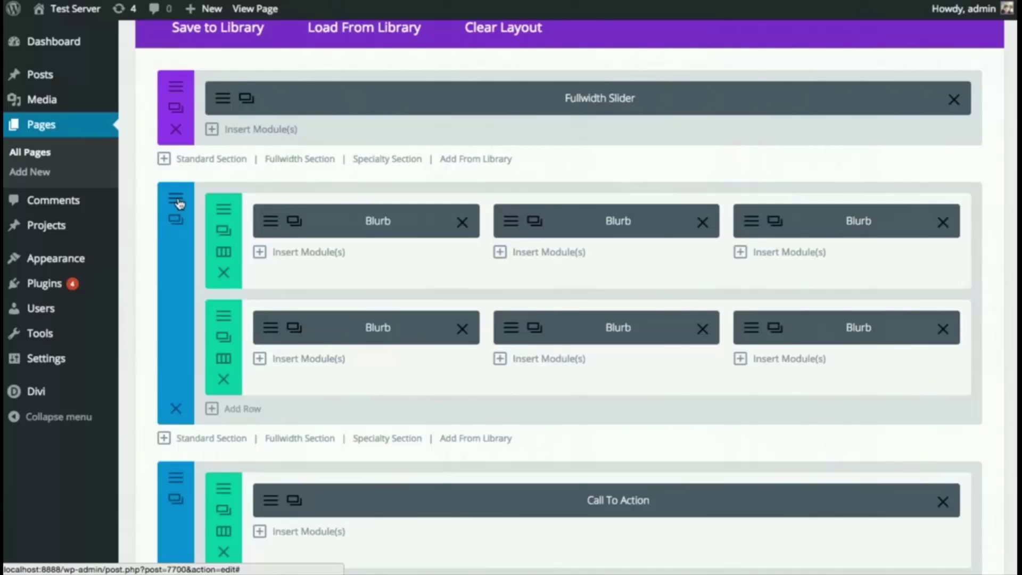
- Save the blue blurb section to the library as 'Homepage Blurbs' in the Homepage category
{"action": "left_click", "coordinate": [180, 204]}
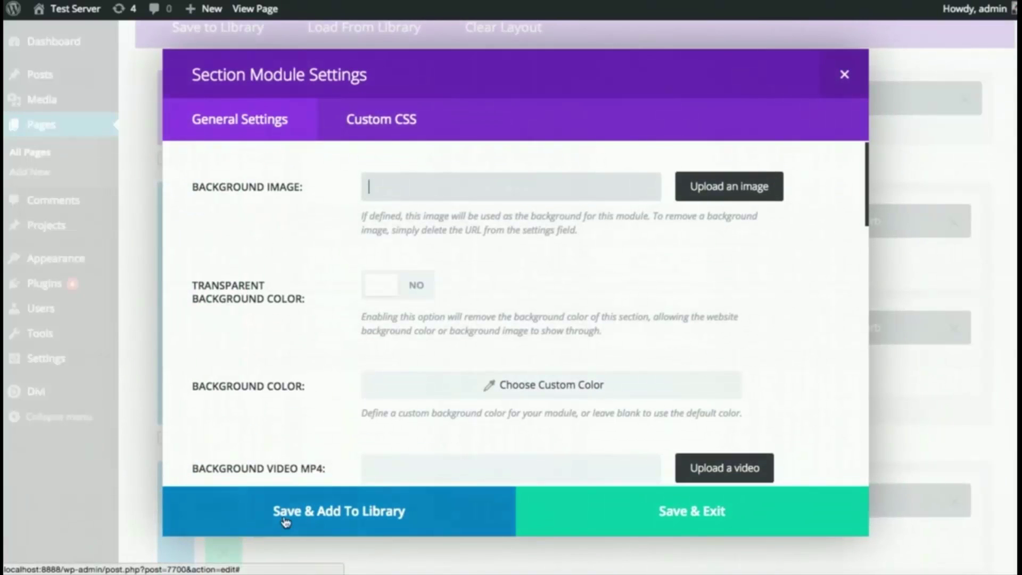
{"action": "left_click", "coordinate": [286, 519]}
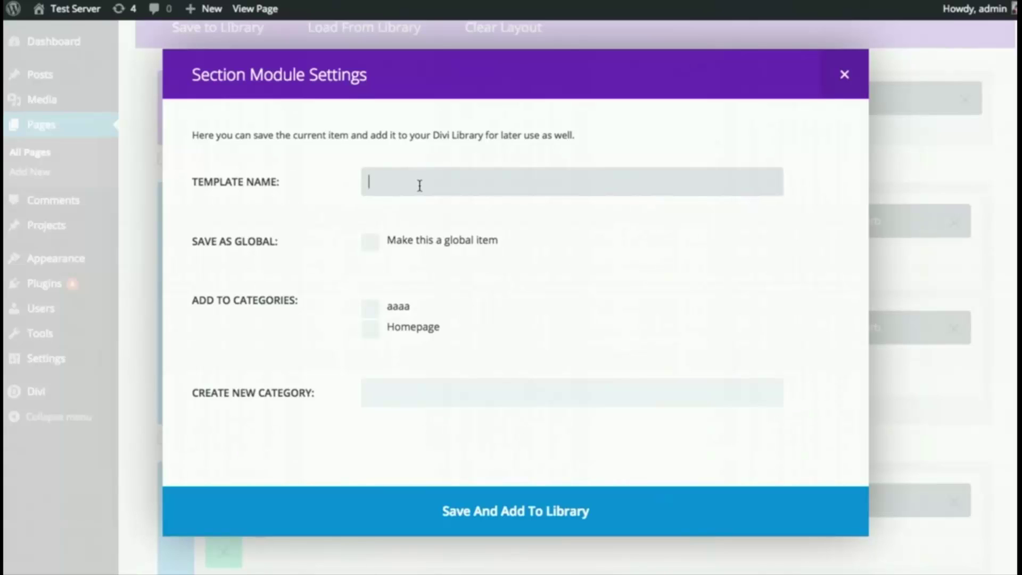
{"action": "type", "text": "Homepage Blurbs"}
{"action": "left_click", "coordinate": [409, 332]}
{"action": "left_click", "coordinate": [496, 507]}
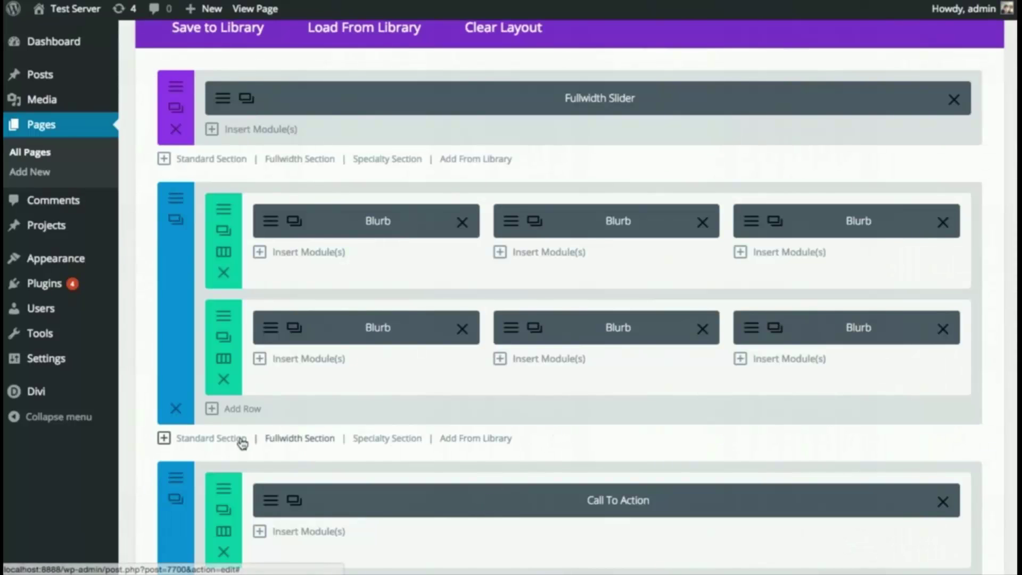
{"action": "left_click", "coordinate": [492, 443]}
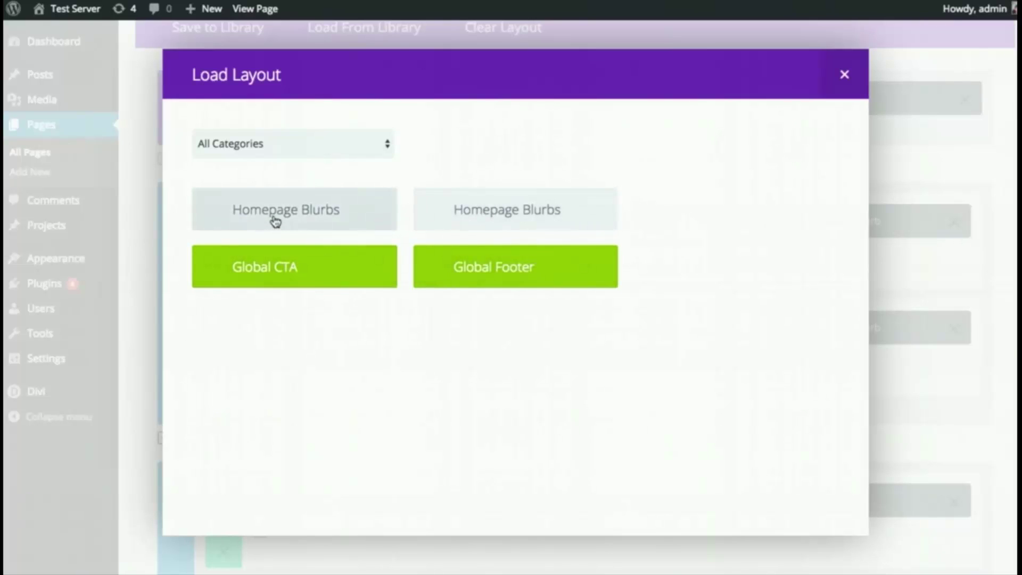
- Insert the saved Homepage Blurbs section onto the page
{"action": "left_click", "coordinate": [316, 213]}
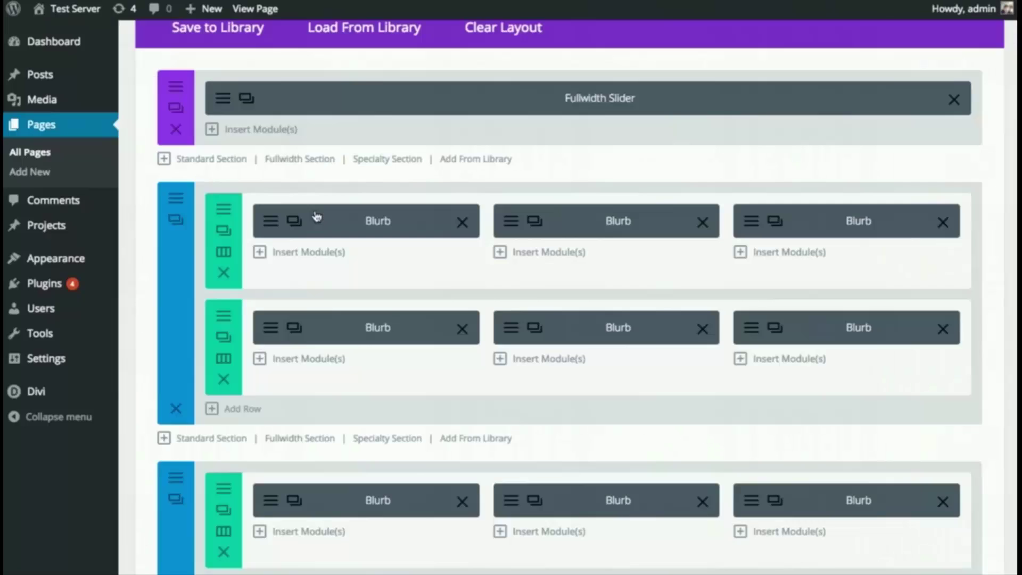
{"action": "scroll", "coordinate": [315, 212], "scroll_direction": "down", "scroll_amount": 6}
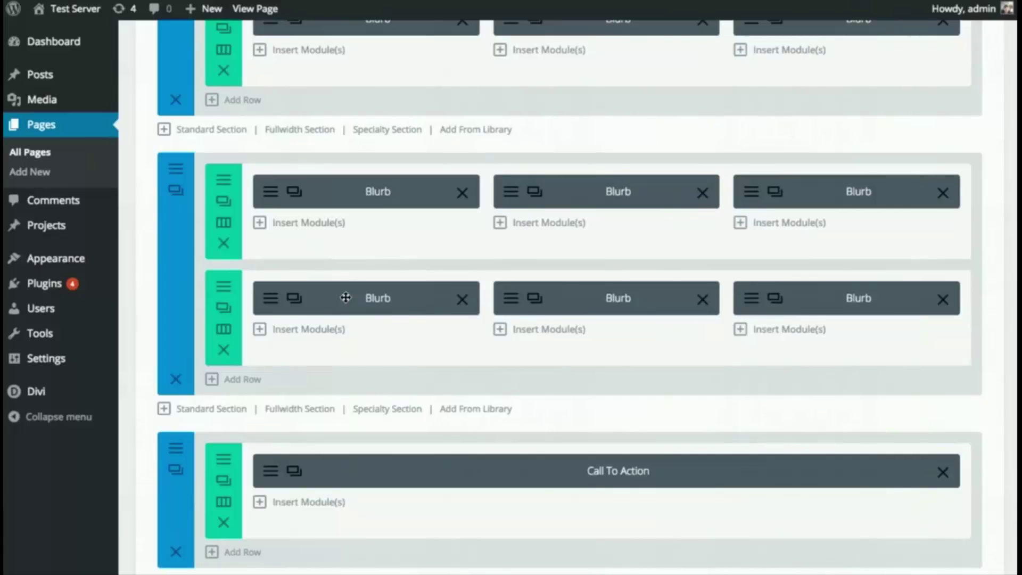
{"action": "scroll", "coordinate": [373, 330], "scroll_direction": "up", "scroll_amount": 4}
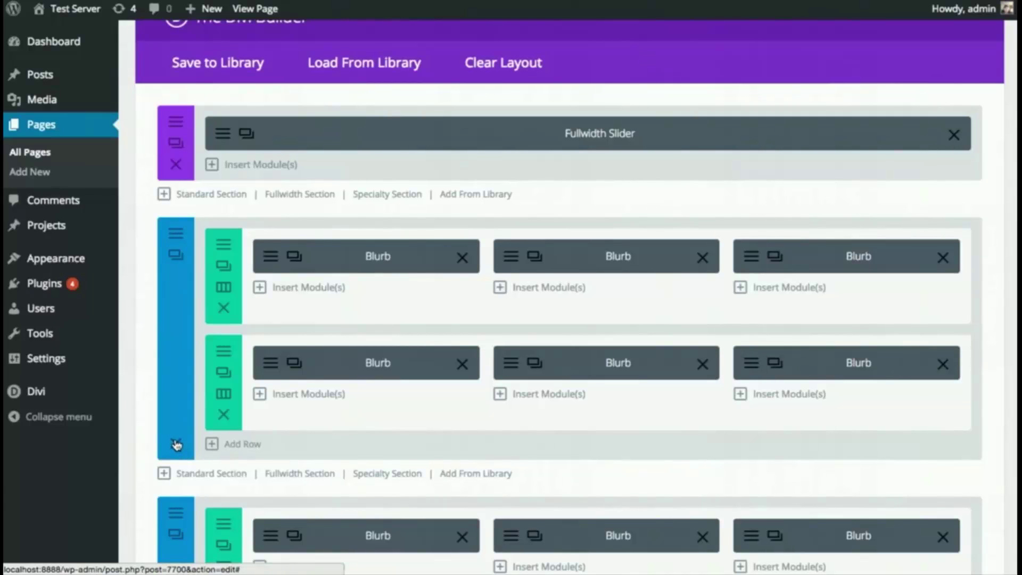
- Delete the duplicate two-row Blurb section above the Call To Action
{"action": "scroll", "coordinate": [415, 447], "scroll_direction": "down", "scroll_amount": 1}
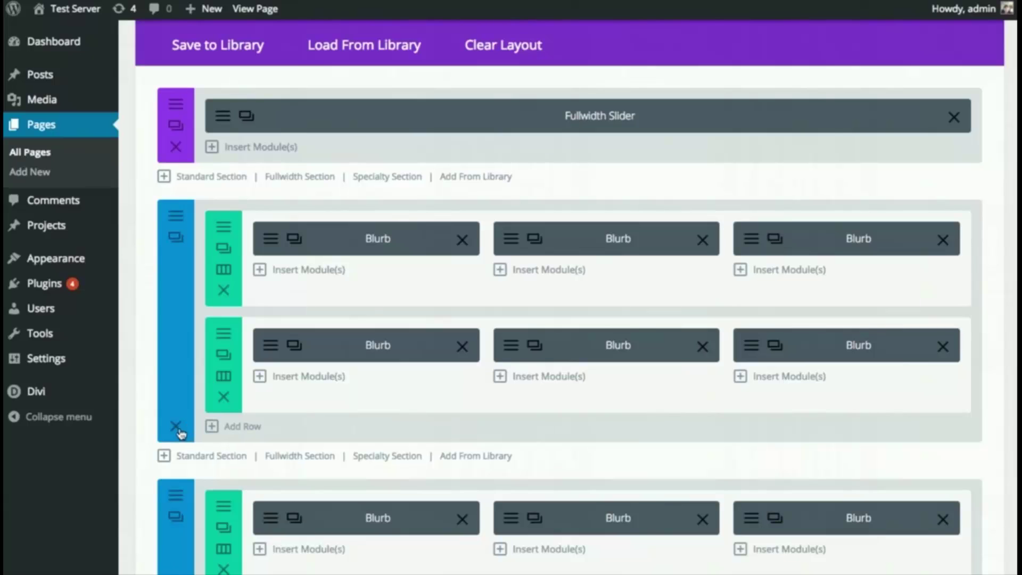
{"action": "scroll", "coordinate": [213, 410], "scroll_direction": "down", "scroll_amount": 1}
{"action": "left_click", "coordinate": [176, 403]}
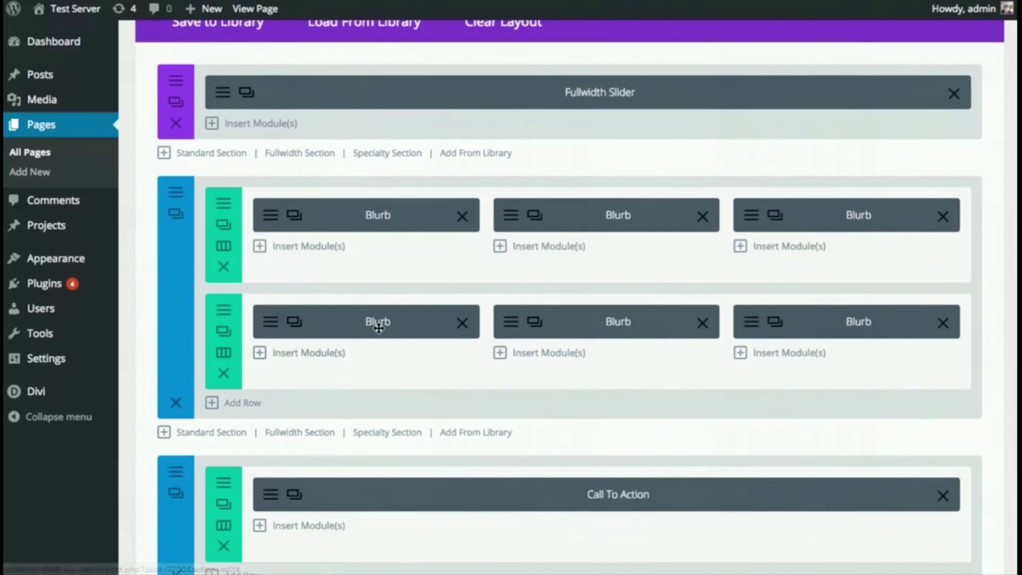
{"action": "scroll", "coordinate": [434, 321], "scroll_direction": "down", "scroll_amount": 3}
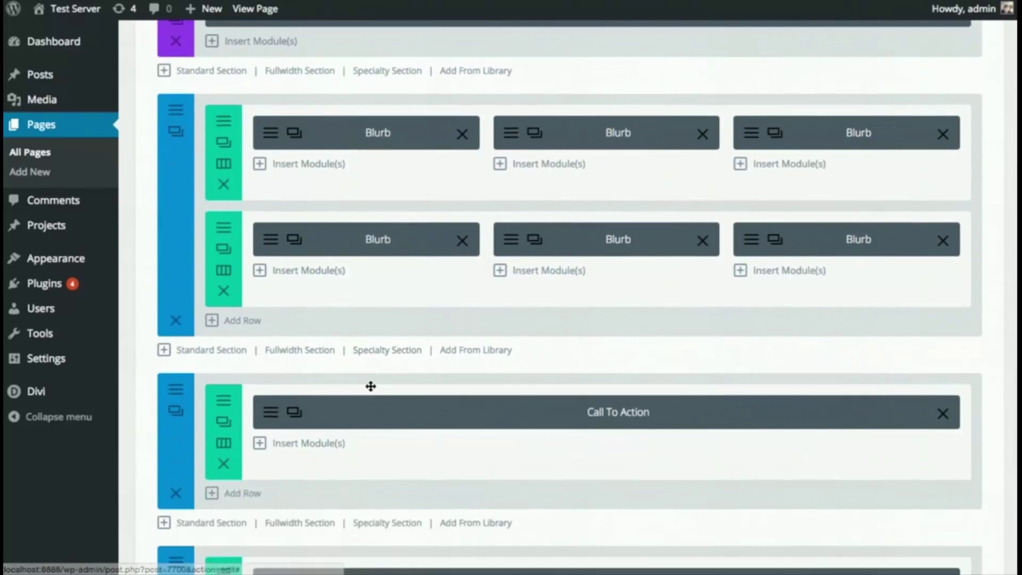
{"action": "scroll", "coordinate": [371, 386], "scroll_direction": "up", "scroll_amount": 1}
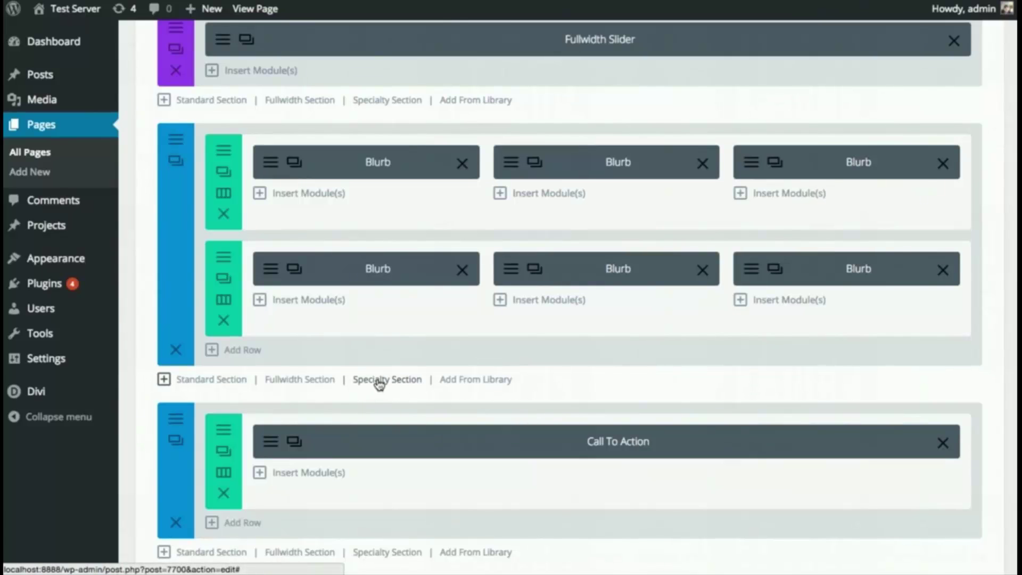
- Add a Specialty Section below the blurbs to bring up its column layouts
{"action": "left_click", "coordinate": [388, 383]}
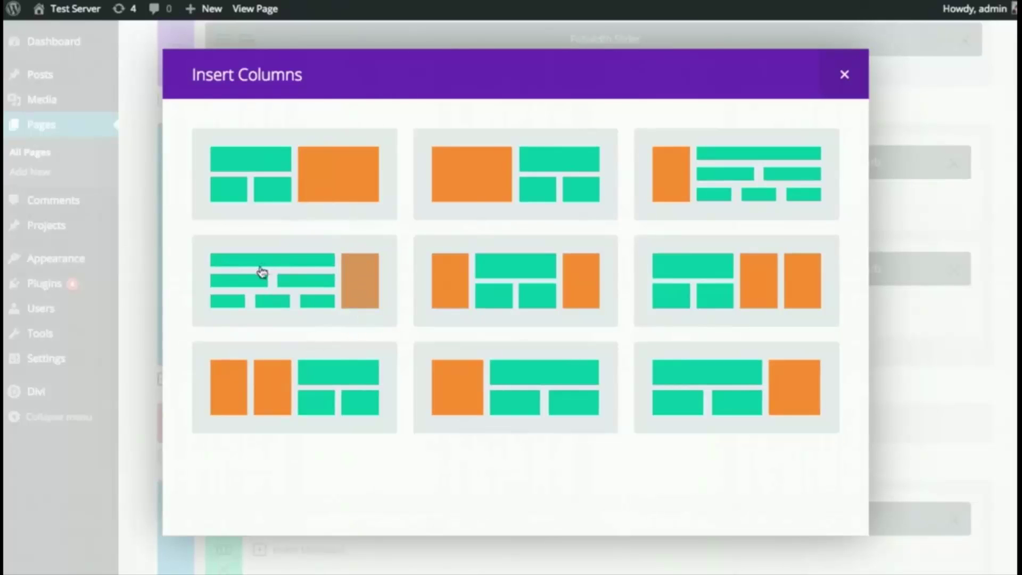
- Choose the right-sidebar specialty layout and put a default Sidebar module in the right column
{"action": "left_click", "coordinate": [286, 294]}
{"action": "scroll", "coordinate": [653, 352], "scroll_direction": "down", "scroll_amount": 2}
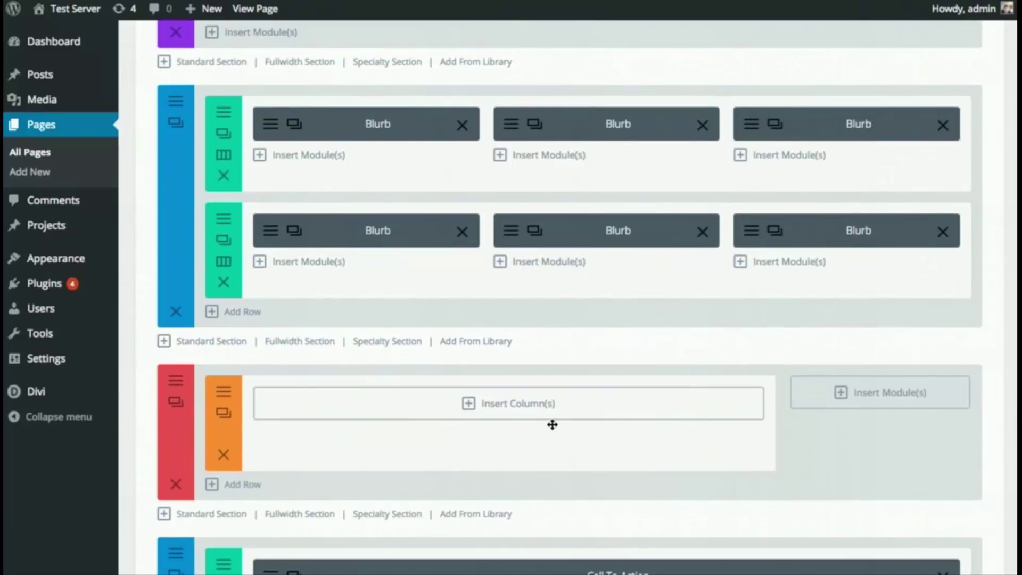
{"action": "scroll", "coordinate": [552, 424], "scroll_direction": "down", "scroll_amount": 1}
{"action": "left_click_drag", "start_coordinate": [176, 384], "coordinate": [187, 365]}
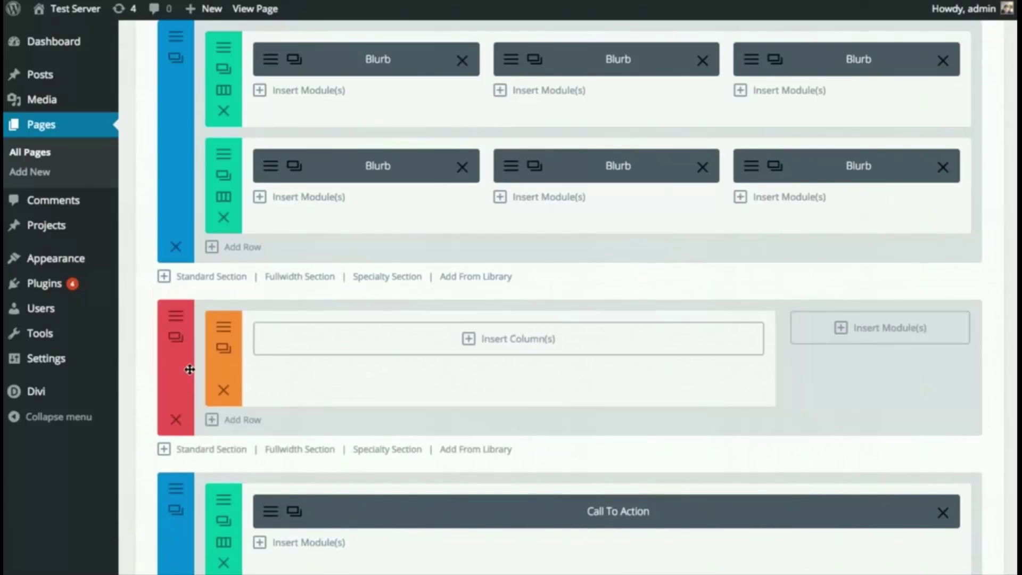
{"action": "left_click", "coordinate": [882, 329]}
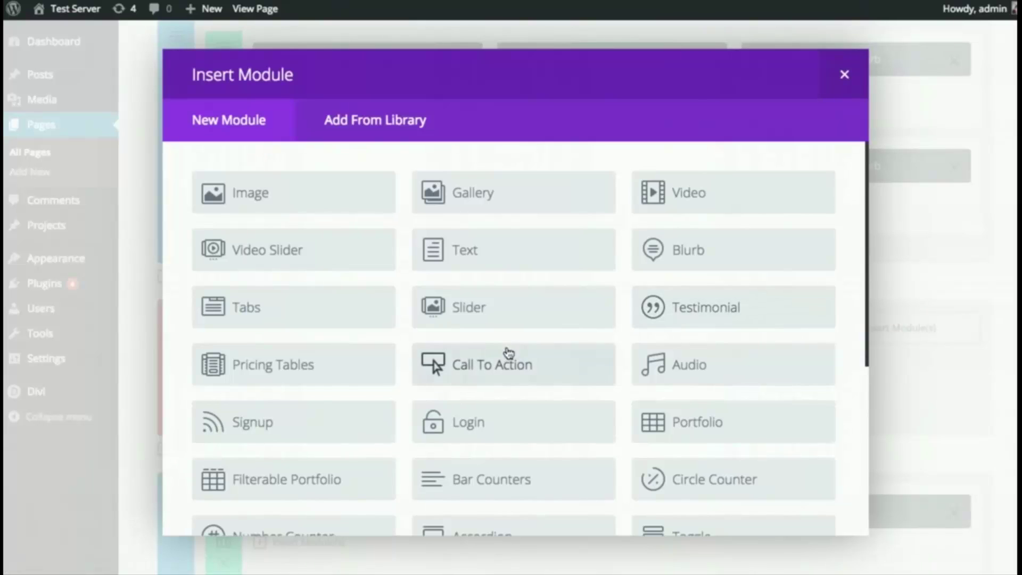
{"action": "scroll", "coordinate": [560, 341], "scroll_direction": "down", "scroll_amount": 3}
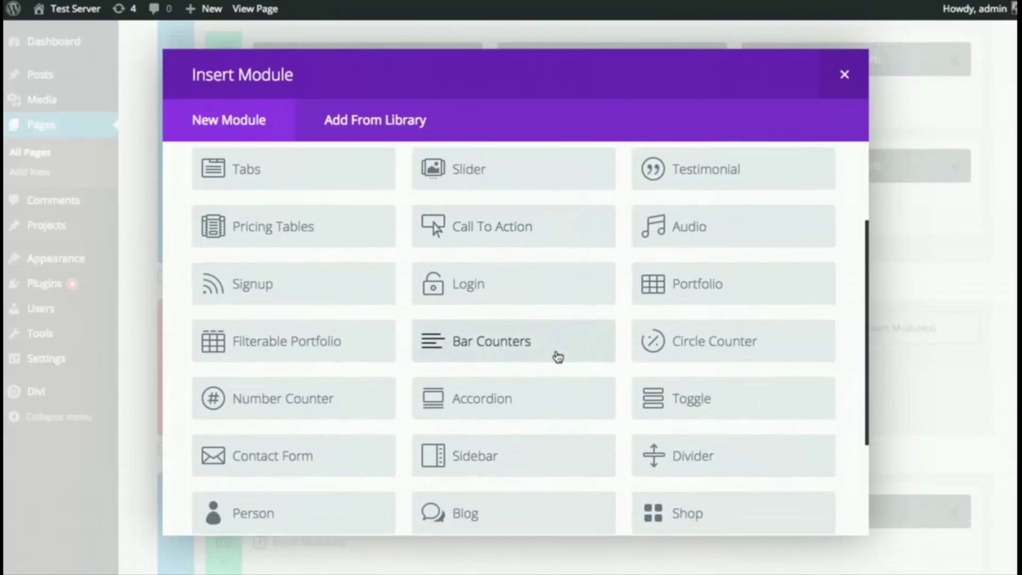
{"action": "left_click", "coordinate": [511, 455]}
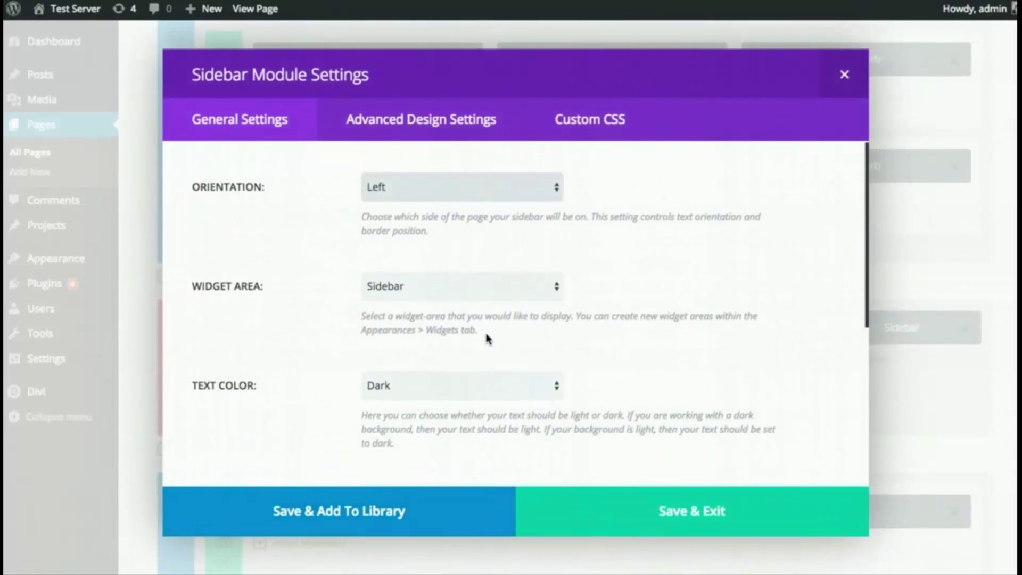
{"action": "left_click", "coordinate": [628, 504]}
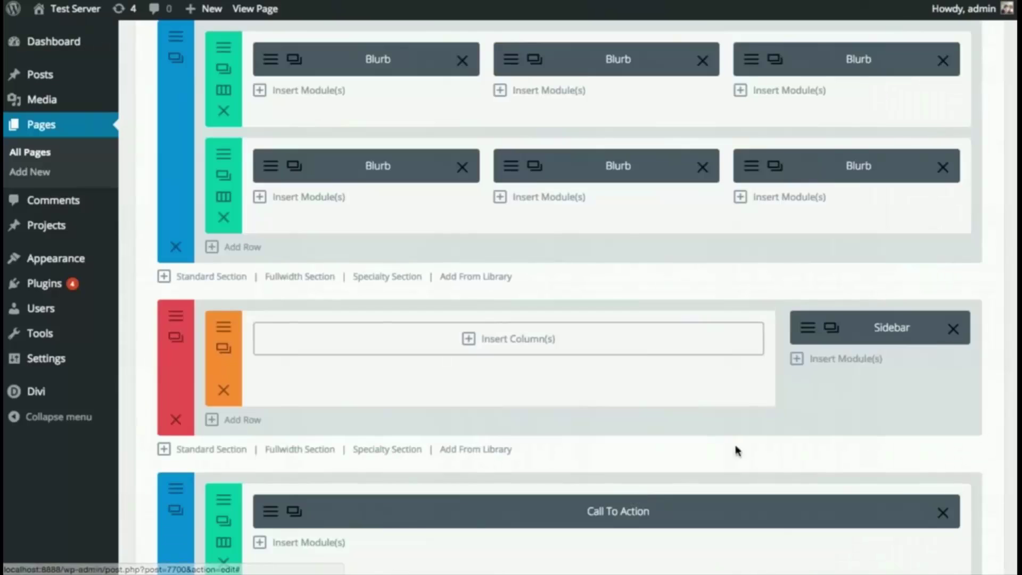
- Add a two-column (1/2) row and a three-column (1/3) row to the main specialty area
{"action": "left_click", "coordinate": [516, 339]}
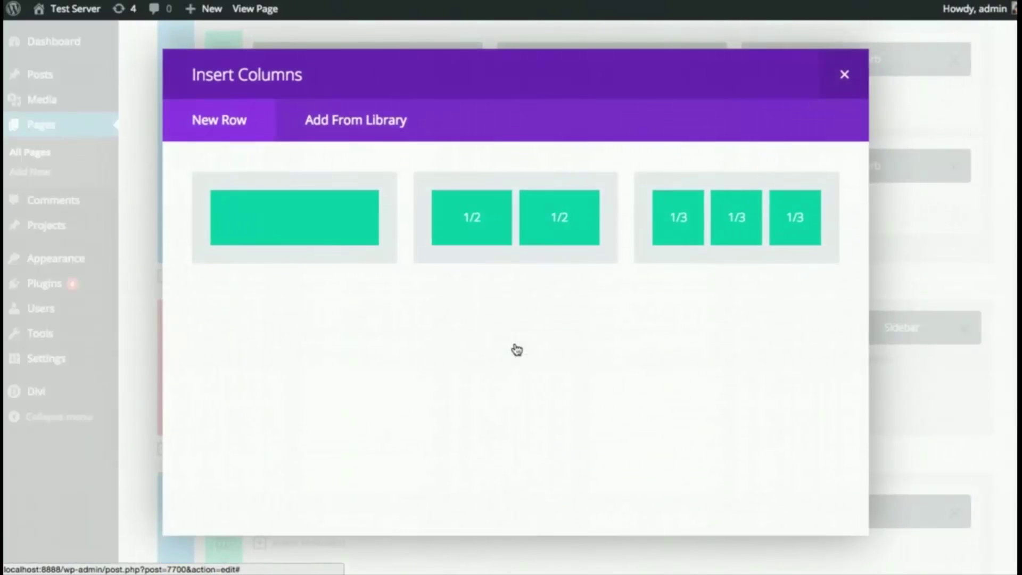
{"action": "left_click", "coordinate": [512, 249]}
{"action": "scroll", "coordinate": [394, 303], "scroll_direction": "down", "scroll_amount": 2}
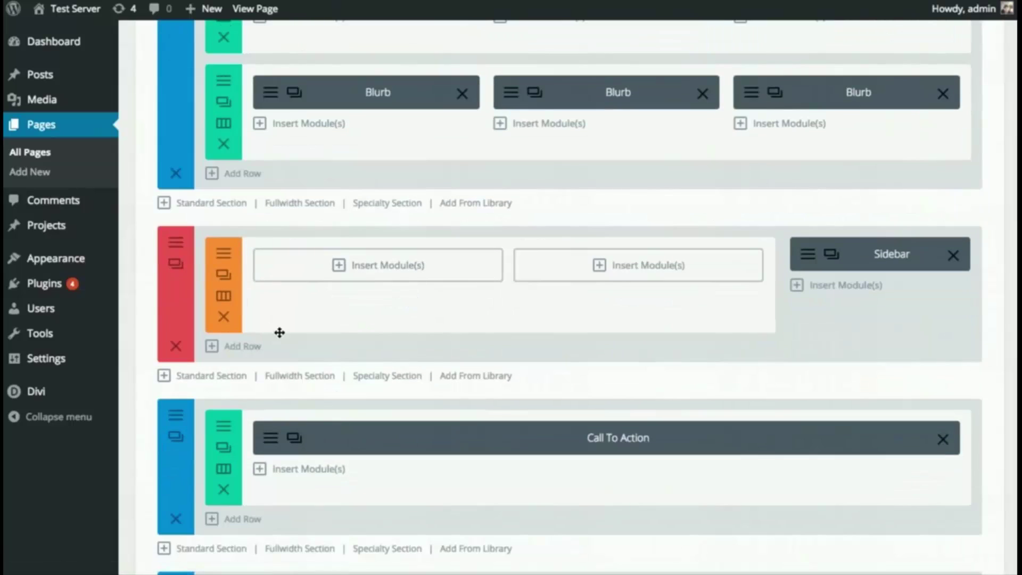
{"action": "left_click", "coordinate": [242, 347]}
{"action": "left_click", "coordinate": [682, 231]}
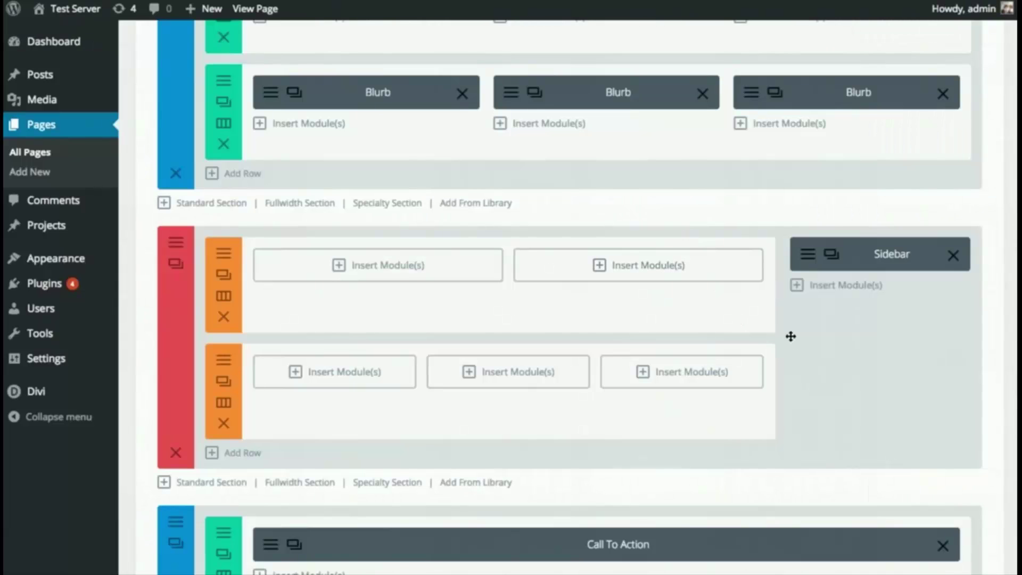
{"action": "scroll", "coordinate": [787, 327], "scroll_direction": "down", "scroll_amount": 1}
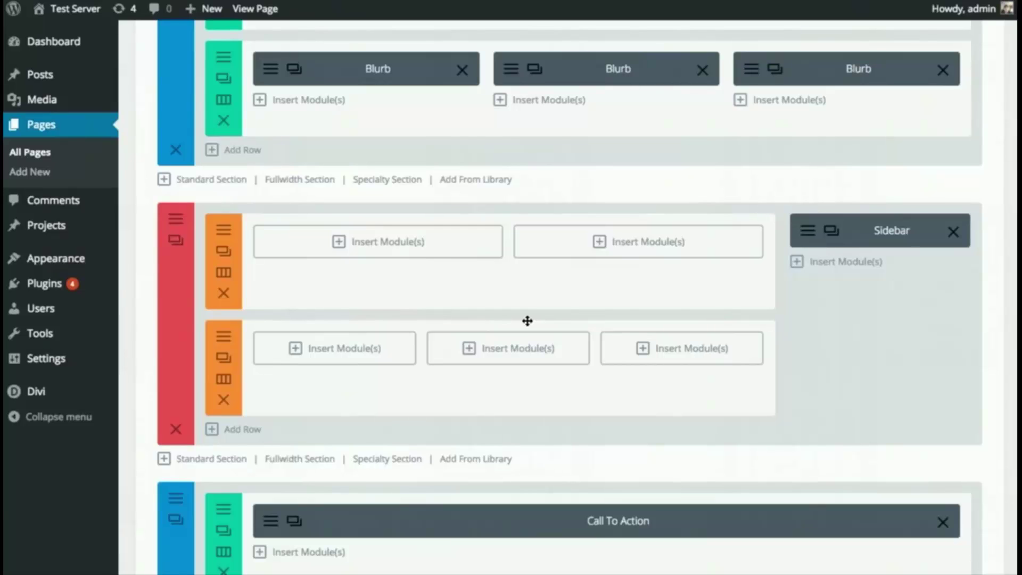
{"action": "scroll", "coordinate": [602, 365], "scroll_direction": "up", "scroll_amount": 8}
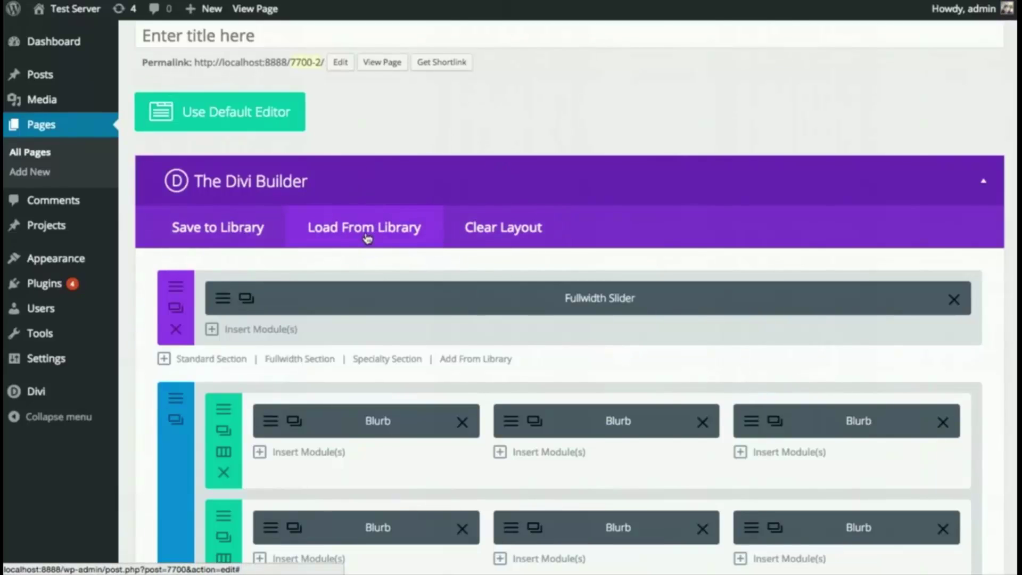
- Leave the unsaved page for the Divi Theme Customizer previewing the Welcome page
{"action": "mouse_move", "coordinate": [104, 392]}
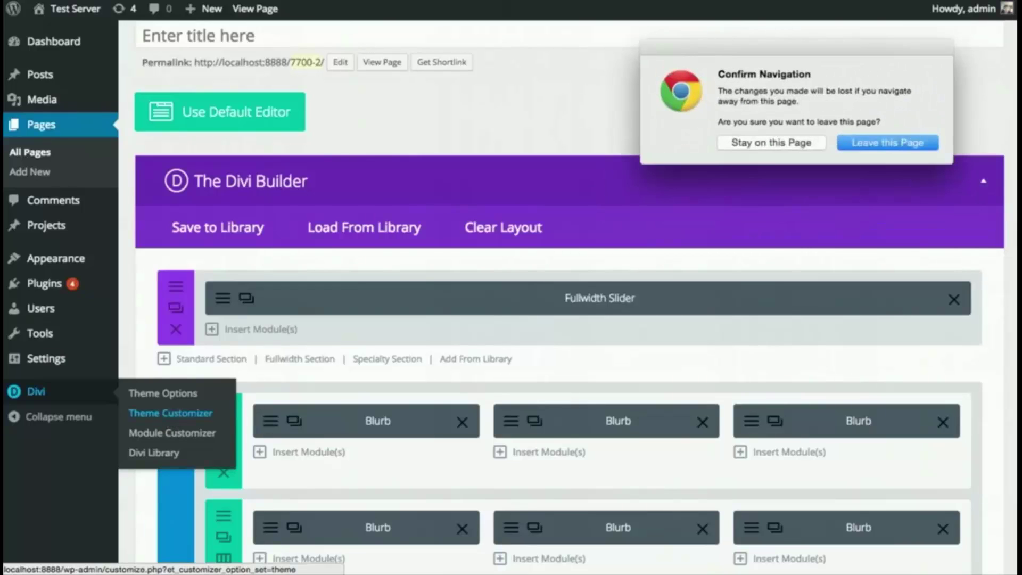
{"action": "left_click", "coordinate": [911, 145]}
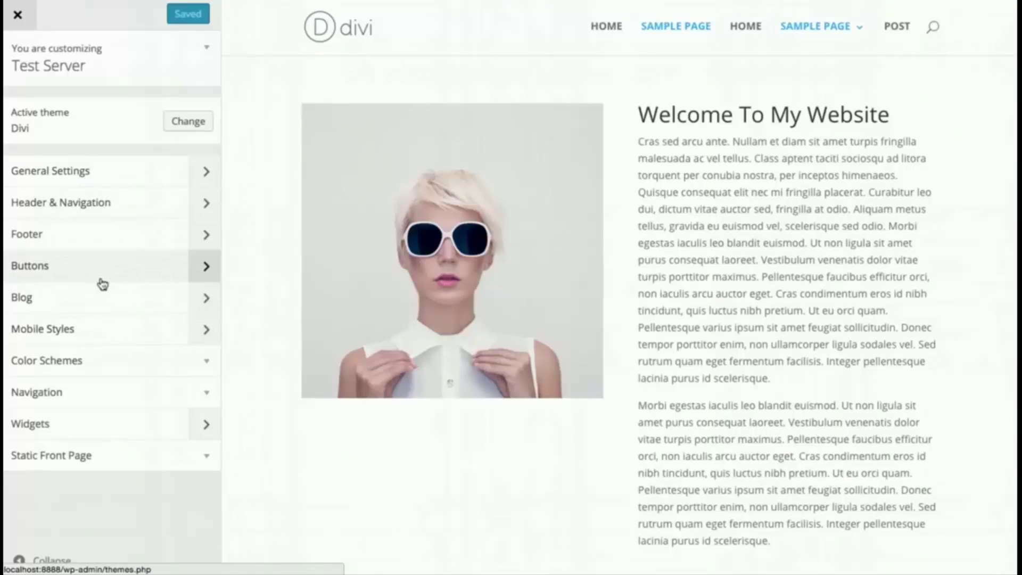
- Set body text to 17 and header text to 35 with letter spacing 2, and make headings bold, italic and uppercase
{"action": "left_click", "coordinate": [73, 173]}
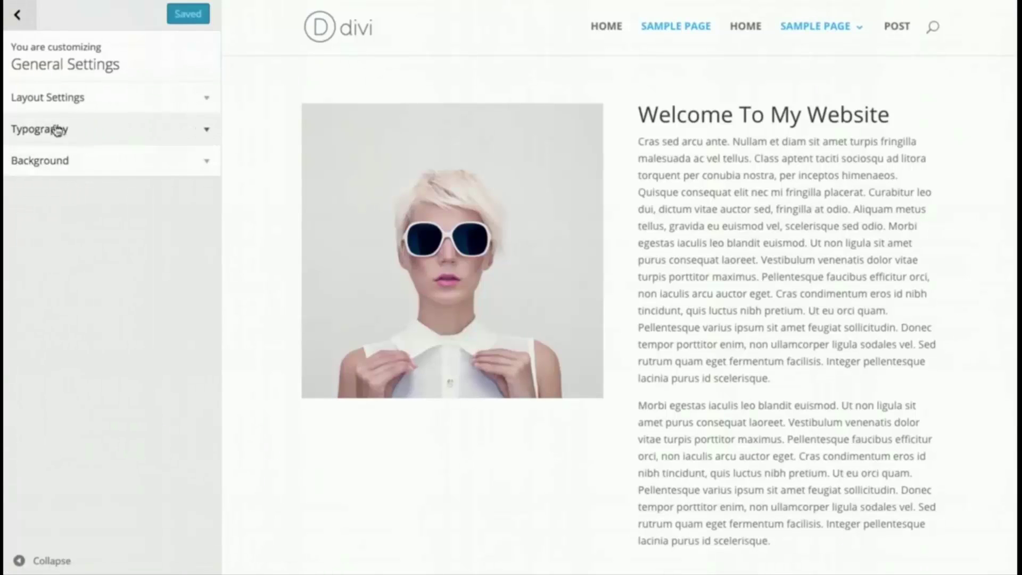
{"action": "left_click", "coordinate": [79, 131]}
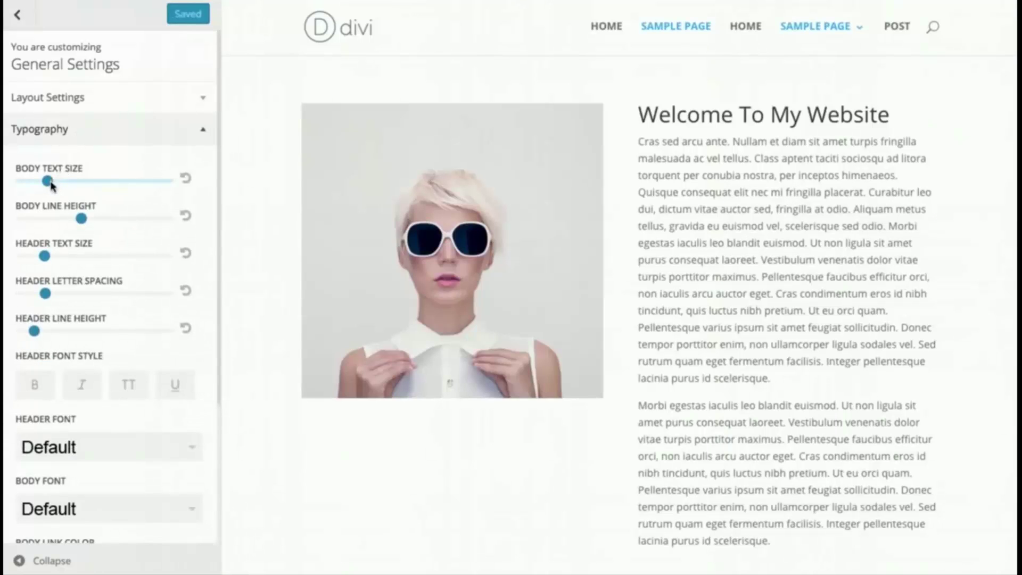
{"action": "left_click_drag", "start_coordinate": [47, 181], "coordinate": [94, 220]}
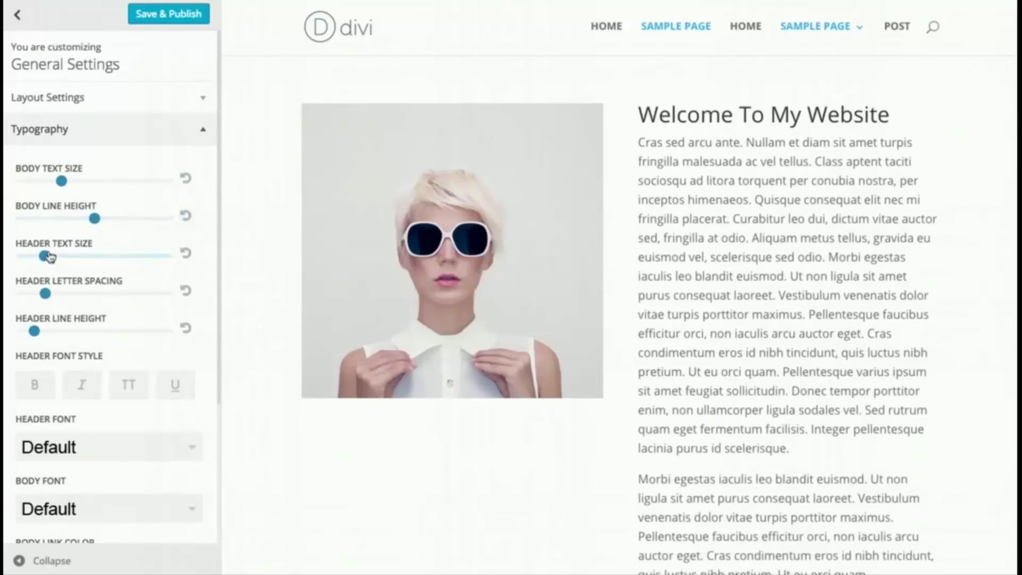
{"action": "left_click_drag", "start_coordinate": [44, 257], "coordinate": [59, 258]}
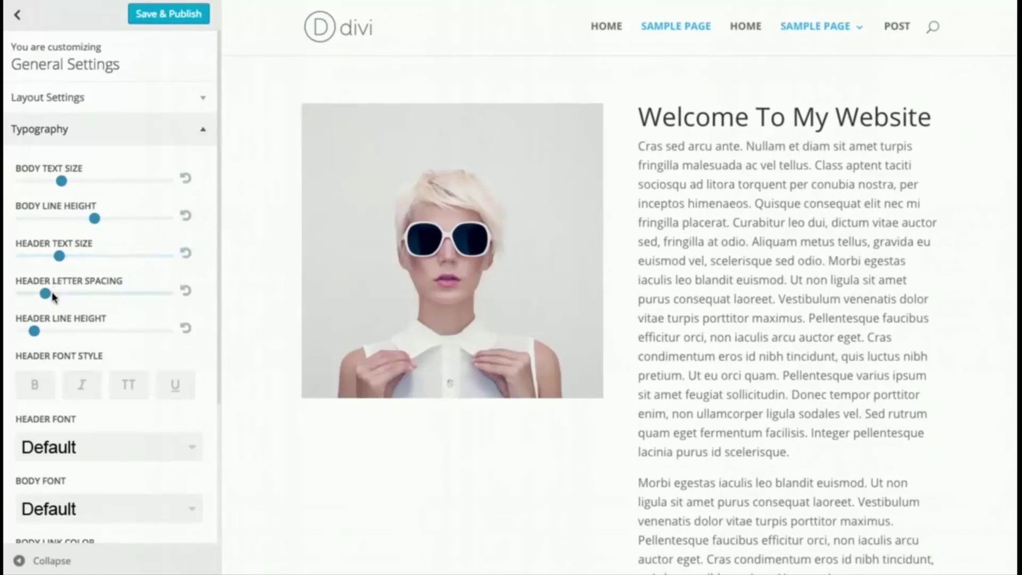
{"action": "left_click_drag", "start_coordinate": [46, 294], "coordinate": [67, 296]}
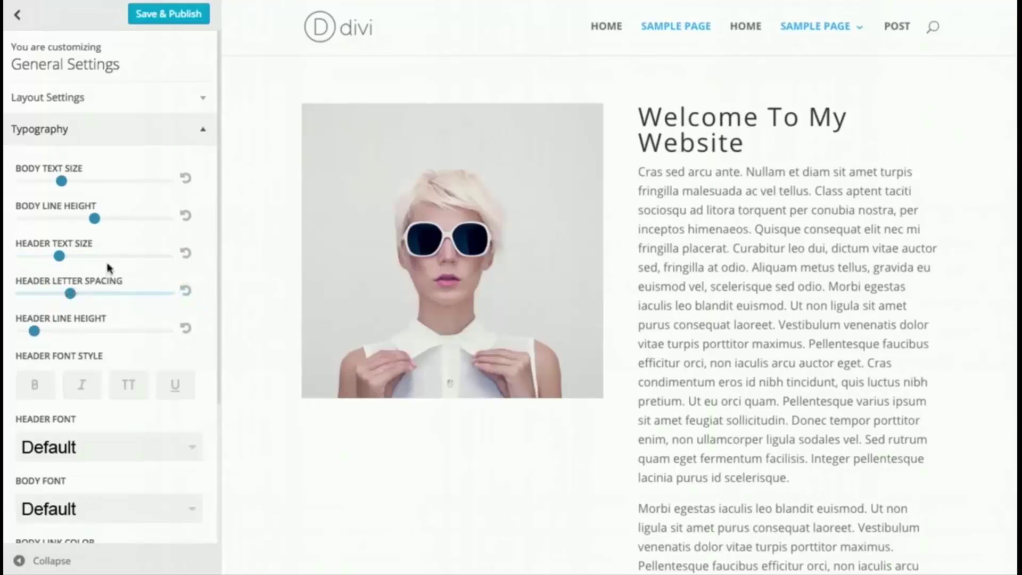
{"action": "left_click", "coordinate": [36, 385]}
{"action": "left_click", "coordinate": [83, 388]}
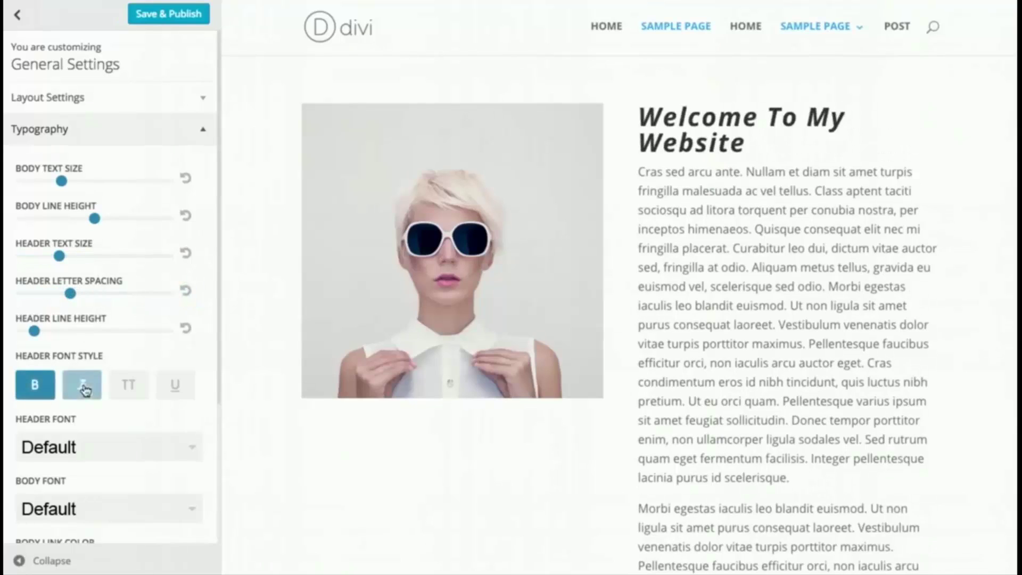
{"action": "left_click", "coordinate": [120, 386]}
- Enable boxed layout, adjust the gutter width and raise section height to 8
{"action": "scroll", "coordinate": [104, 387], "scroll_direction": "down", "scroll_amount": 1}
{"action": "scroll", "coordinate": [104, 387], "scroll_direction": "down", "scroll_amount": 3}
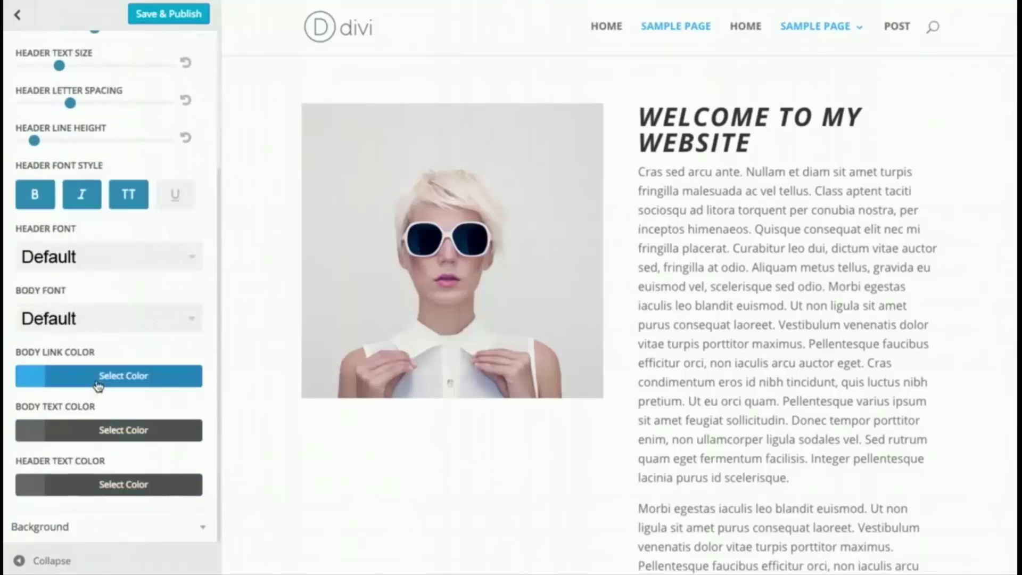
{"action": "scroll", "coordinate": [102, 377], "scroll_direction": "up", "scroll_amount": 4}
{"action": "left_click", "coordinate": [37, 114]}
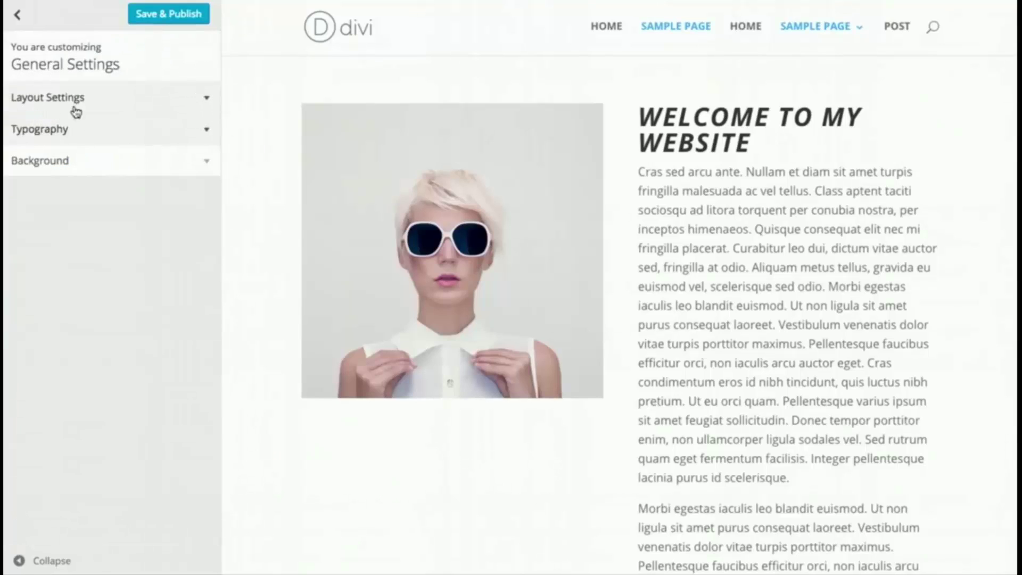
{"action": "left_click", "coordinate": [66, 101]}
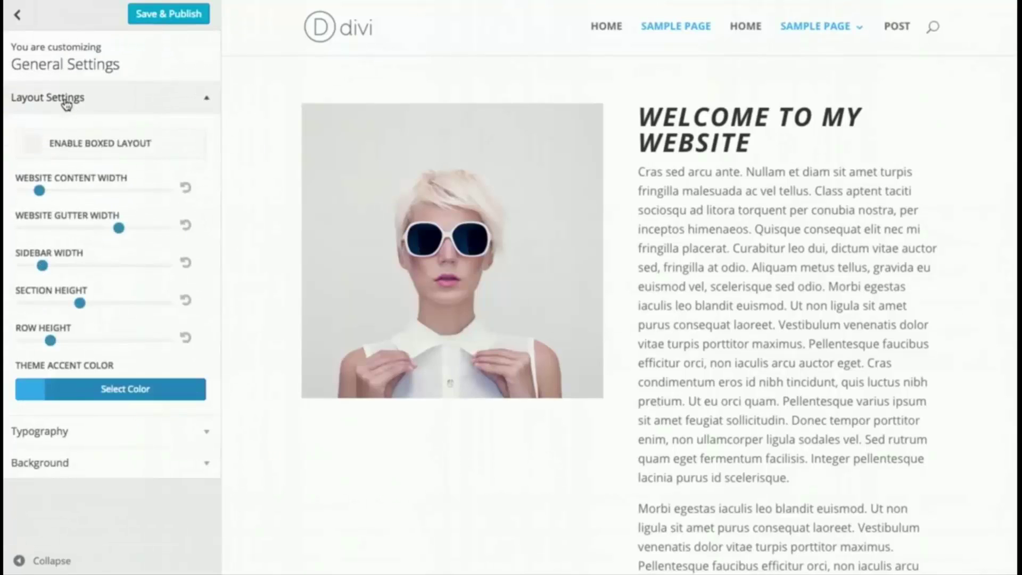
{"action": "left_click", "coordinate": [34, 147]}
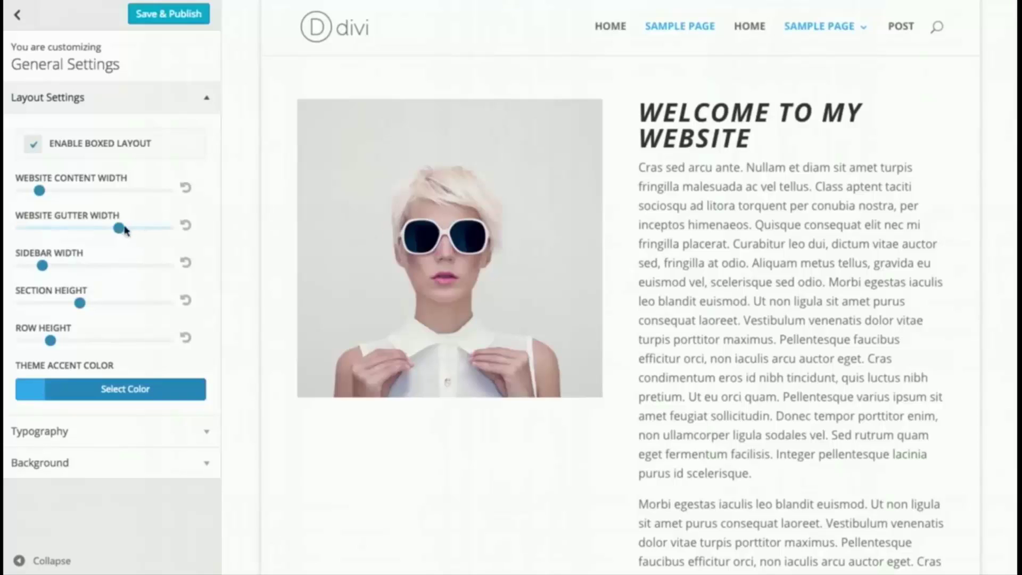
{"action": "mouse_move", "coordinate": [120, 229]}
{"action": "left_mouse_down"}
{"action": "mouse_move", "coordinate": [24, 232]}
{"action": "mouse_move", "coordinate": [118, 229]}
{"action": "left_mouse_up"}
{"action": "mouse_move", "coordinate": [80, 303]}
{"action": "left_mouse_down"}
{"action": "mouse_move", "coordinate": [139, 304]}
{"action": "mouse_move", "coordinate": [84, 303]}
{"action": "mouse_move", "coordinate": [95, 303]}
{"action": "left_mouse_up"}
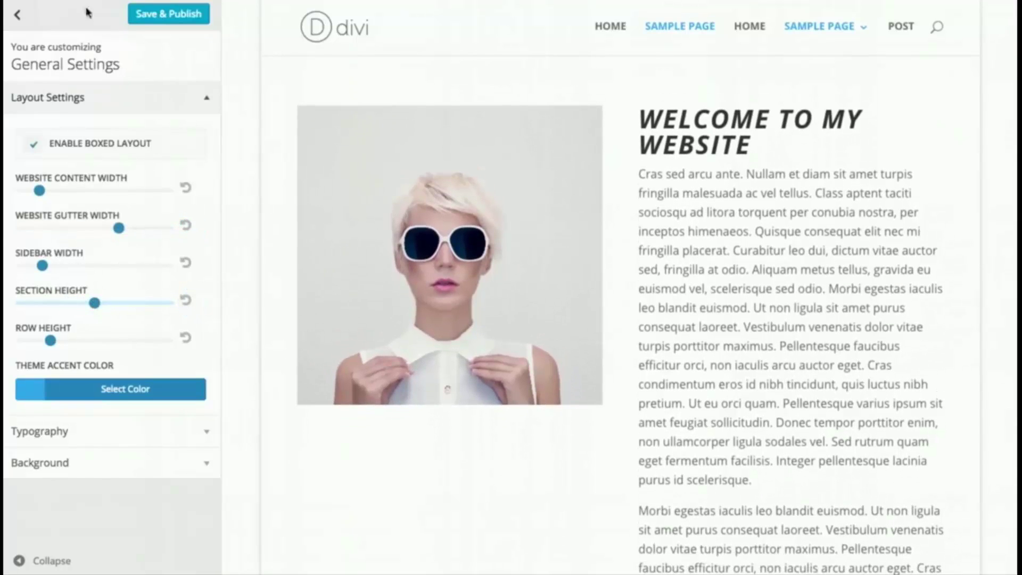
- Raise the primary menu bar height to 102 and make its background blue #1e73be
{"action": "left_click", "coordinate": [20, 16]}
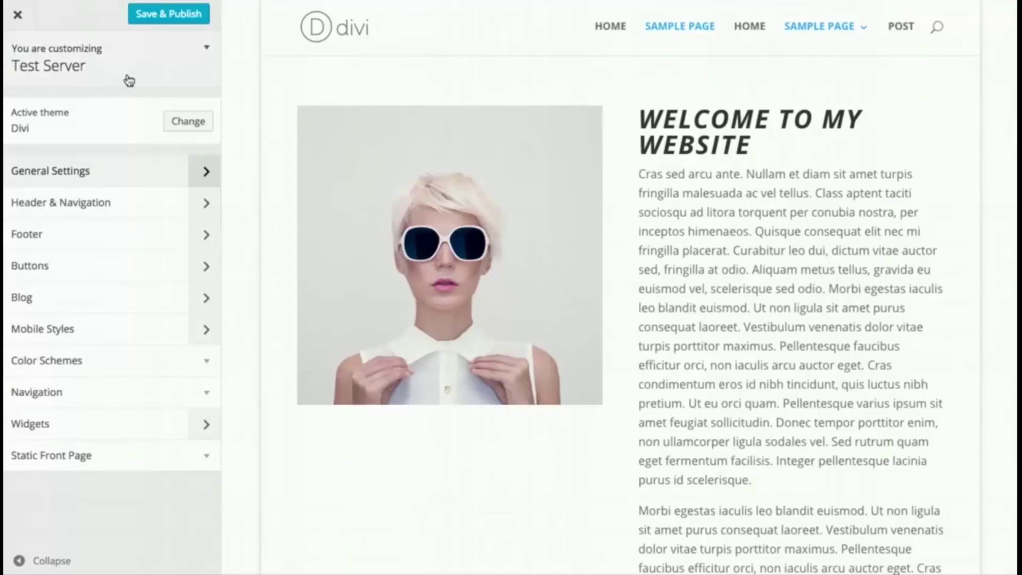
{"action": "left_click", "coordinate": [75, 207]}
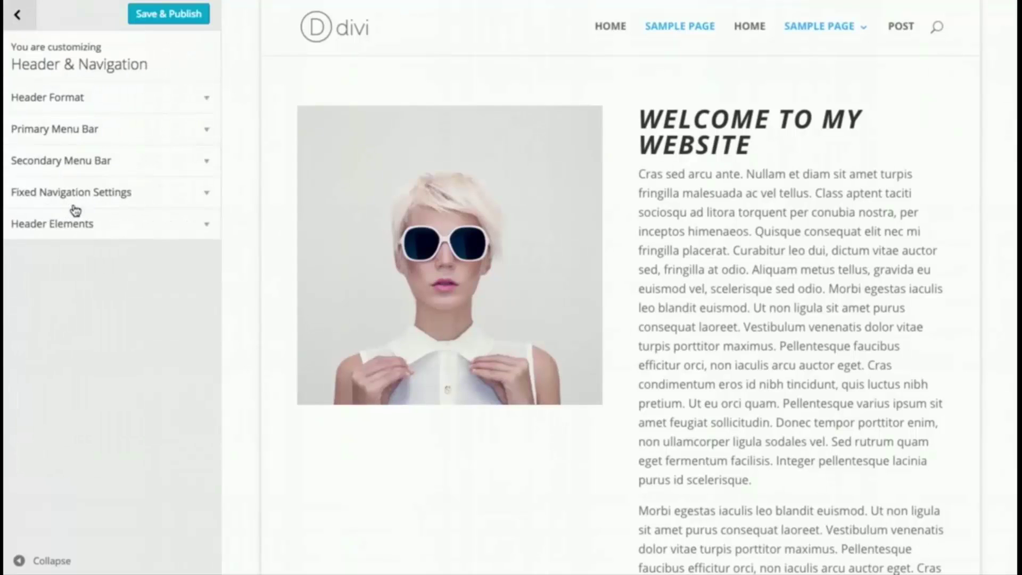
{"action": "left_click", "coordinate": [99, 131]}
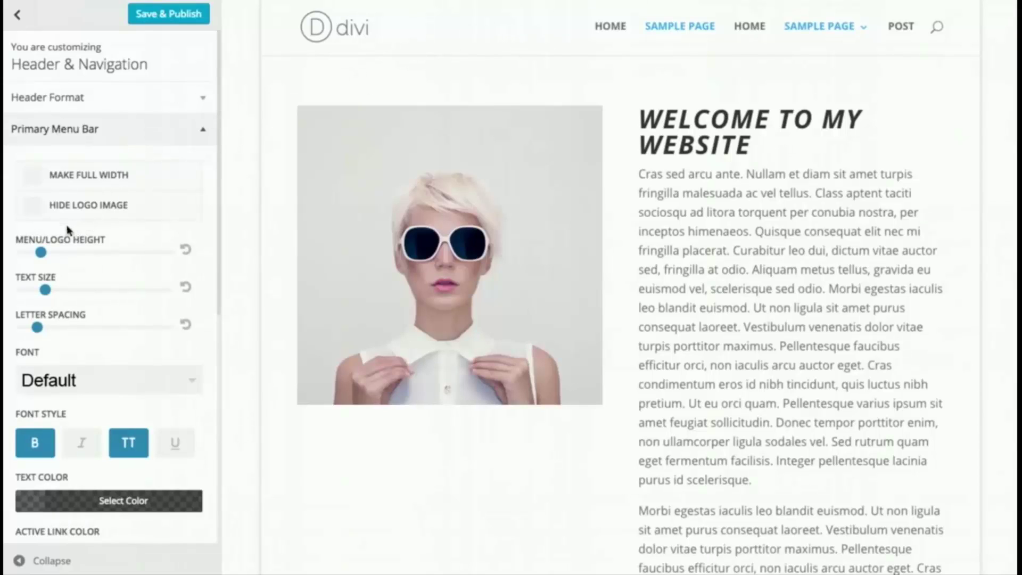
{"action": "left_click_drag", "start_coordinate": [41, 253], "coordinate": [86, 253]}
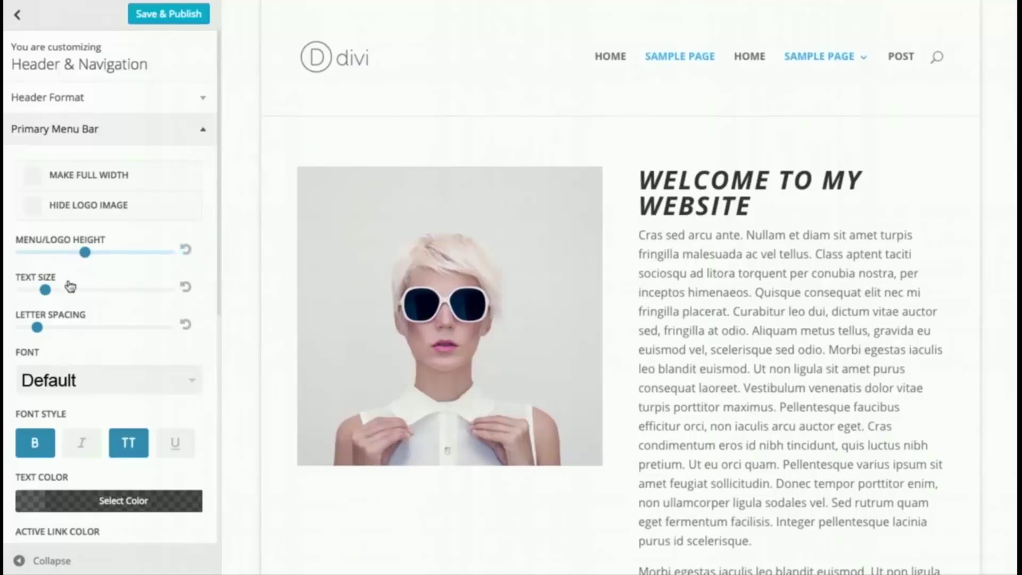
{"action": "scroll", "coordinate": [93, 341], "scroll_direction": "down", "scroll_amount": 5}
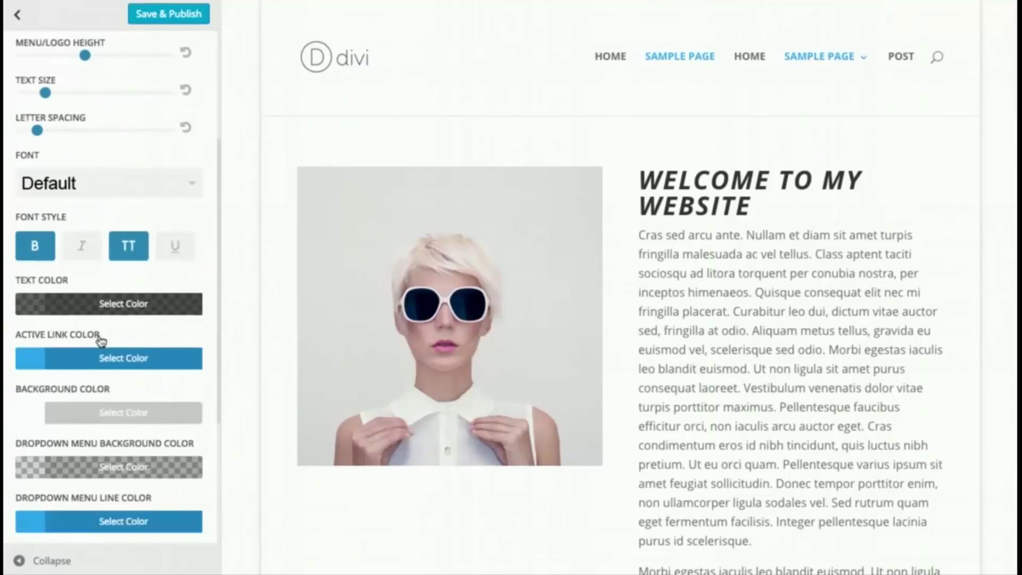
{"action": "scroll", "coordinate": [107, 380], "scroll_direction": "down", "scroll_amount": 1}
{"action": "left_click", "coordinate": [100, 389]}
{"action": "scroll", "coordinate": [104, 383], "scroll_direction": "down", "scroll_amount": 3}
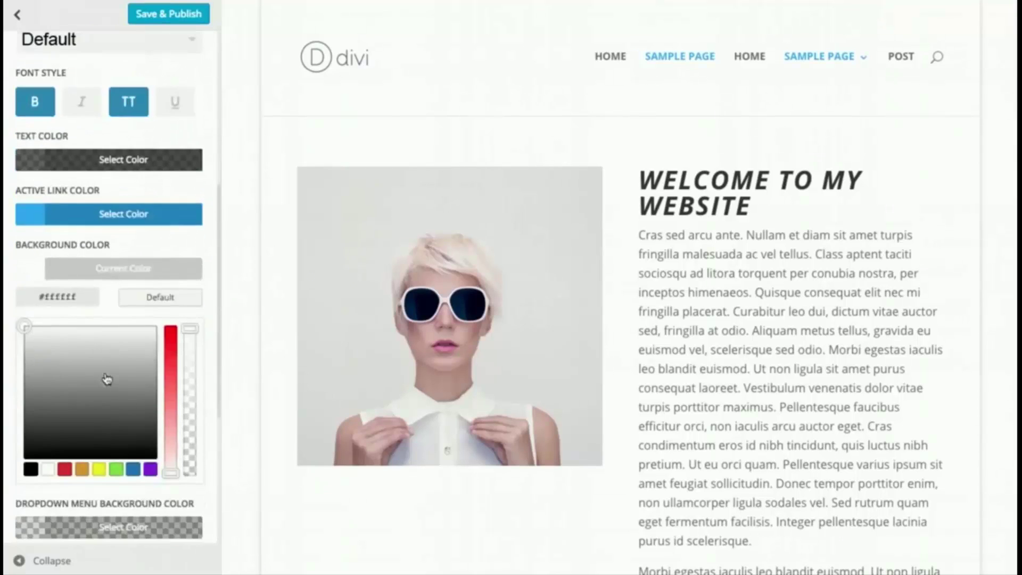
{"action": "left_click", "coordinate": [134, 469]}
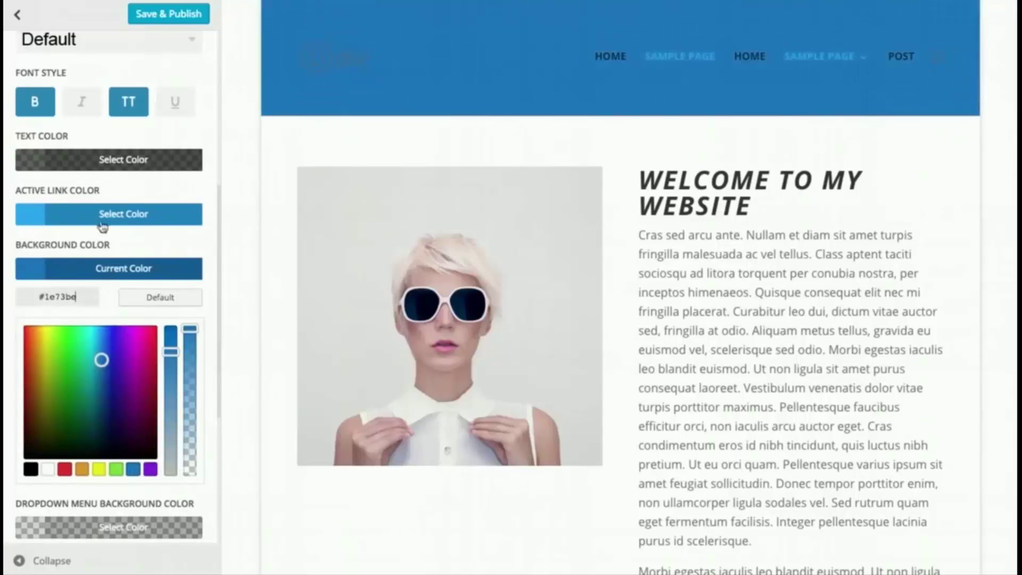
- Make active menu links white and menu text translucent white
{"action": "left_click", "coordinate": [103, 215]}
{"action": "left_click", "coordinate": [48, 415]}
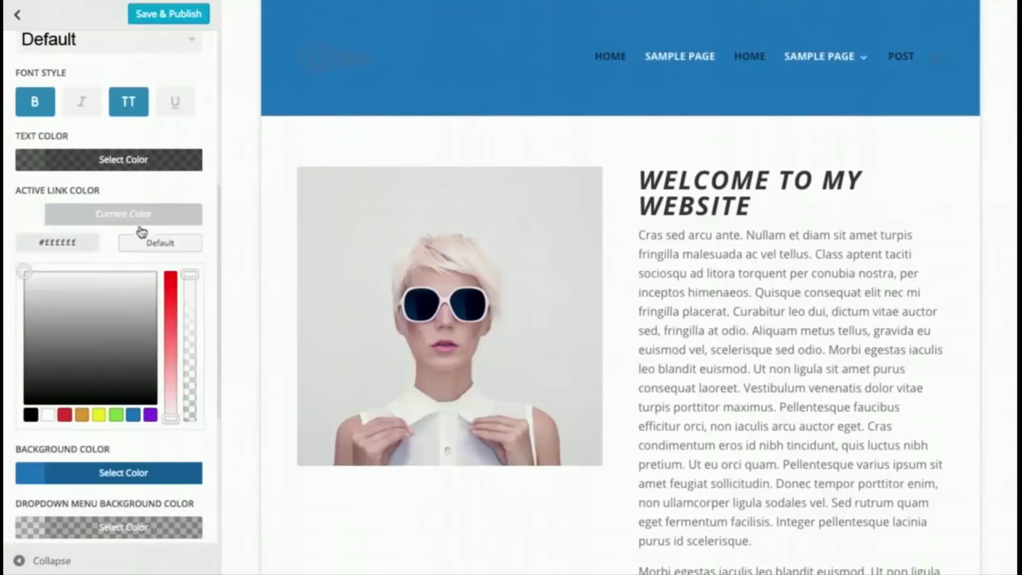
{"action": "left_click", "coordinate": [130, 214]}
{"action": "left_click", "coordinate": [116, 162]}
{"action": "left_click", "coordinate": [48, 361]}
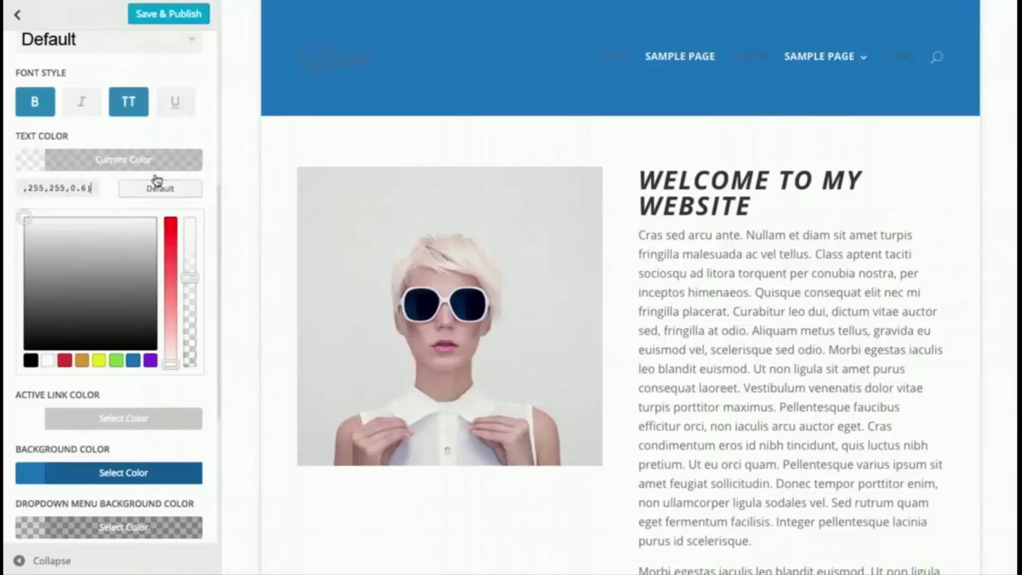
{"action": "left_click", "coordinate": [190, 269]}
{"action": "left_click", "coordinate": [169, 189]}
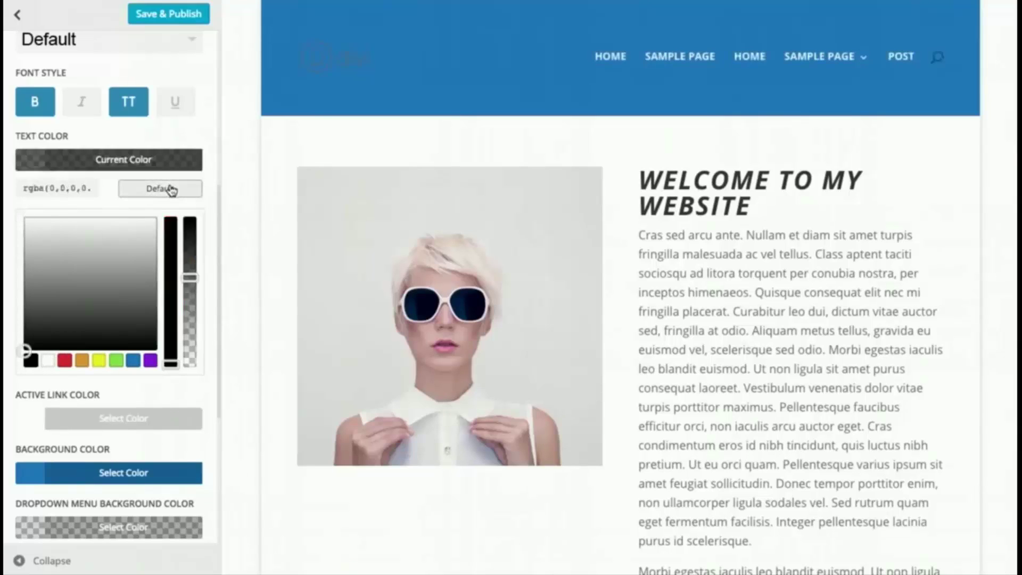
{"action": "left_click", "coordinate": [48, 361]}
{"action": "left_click", "coordinate": [17, 15]}
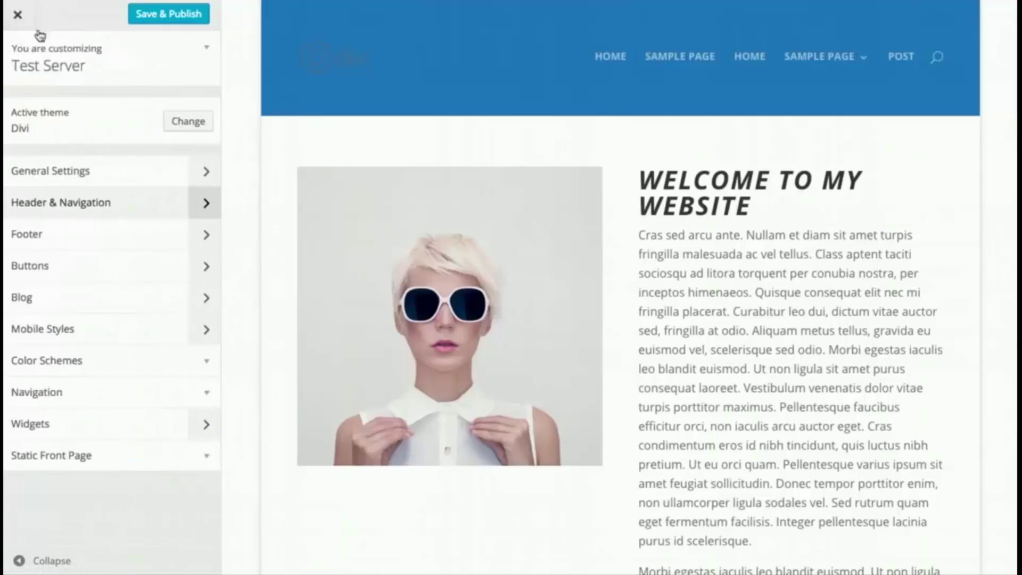
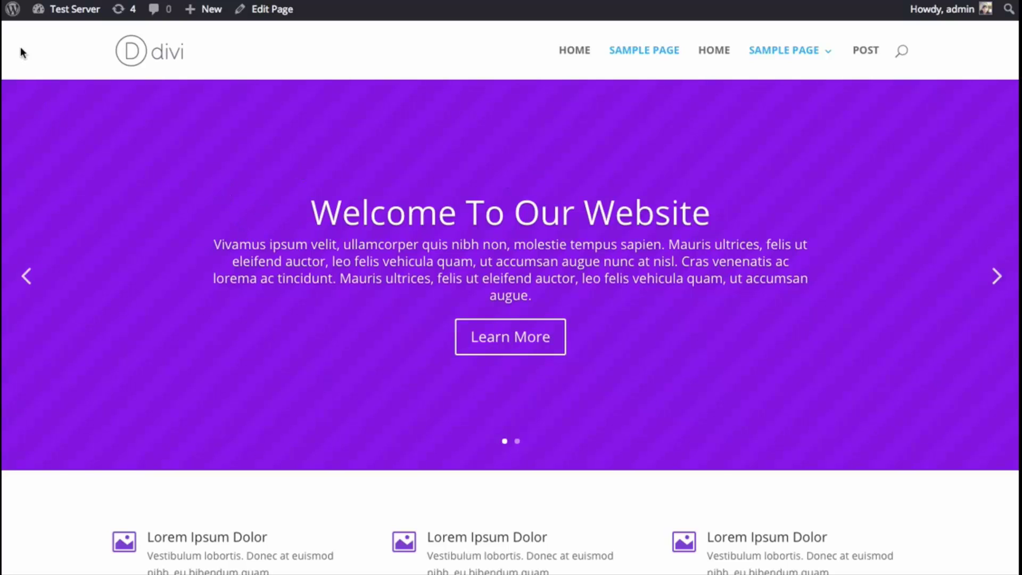
- Open the Divi Module Customizer from the dashboard, previewing the purple 'Welcome To Our Website' slider
{"action": "mouse_move", "coordinate": [62, 12]}
{"action": "left_click", "coordinate": [63, 35]}
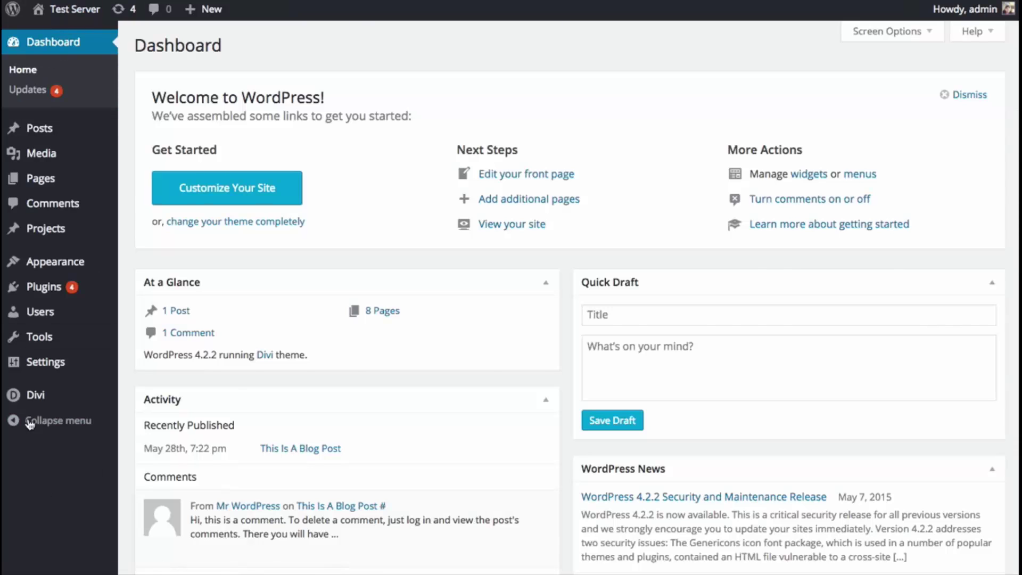
{"action": "mouse_move", "coordinate": [44, 406]}
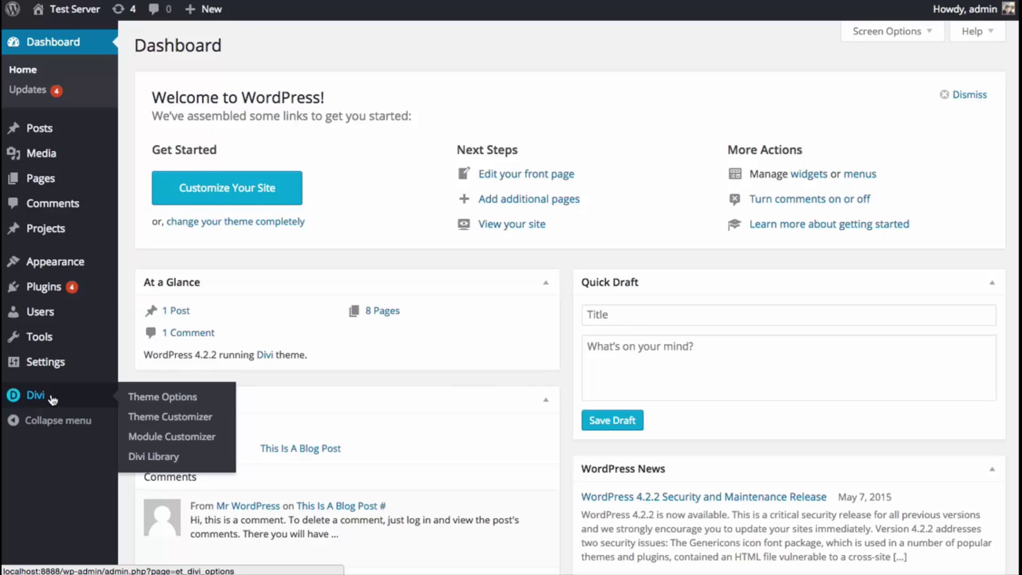
{"action": "left_click", "coordinate": [177, 442]}
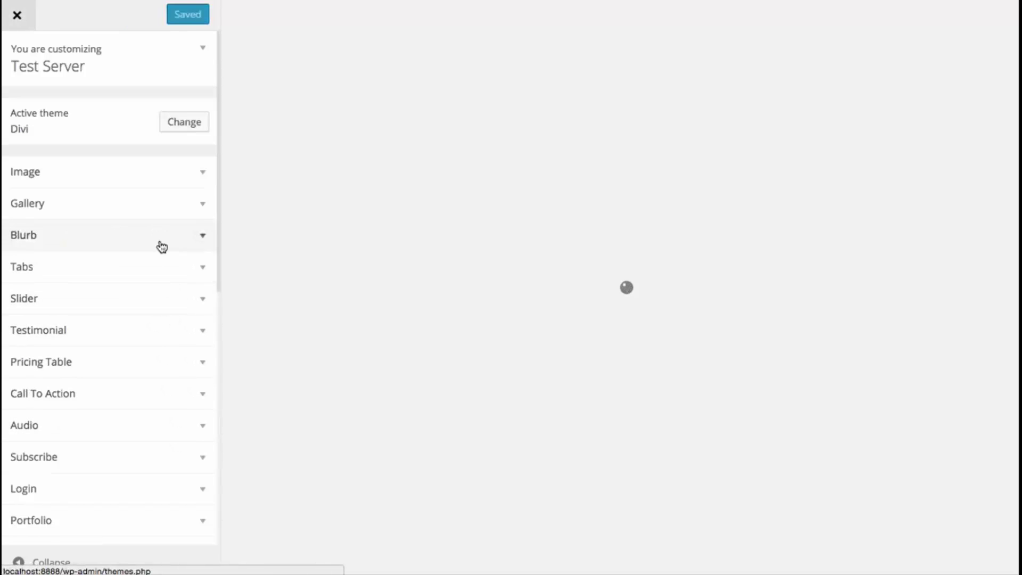
{"action": "scroll", "coordinate": [157, 240], "scroll_direction": "down", "scroll_amount": 5}
{"action": "scroll", "coordinate": [156, 244], "scroll_direction": "down", "scroll_amount": 5}
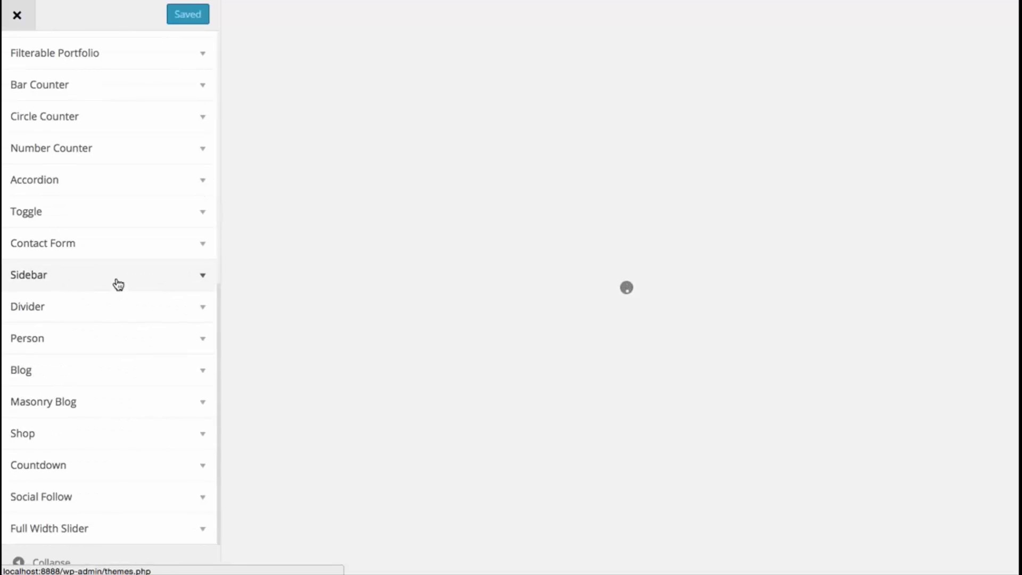
{"action": "scroll", "coordinate": [125, 314], "scroll_direction": "up", "scroll_amount": 10}
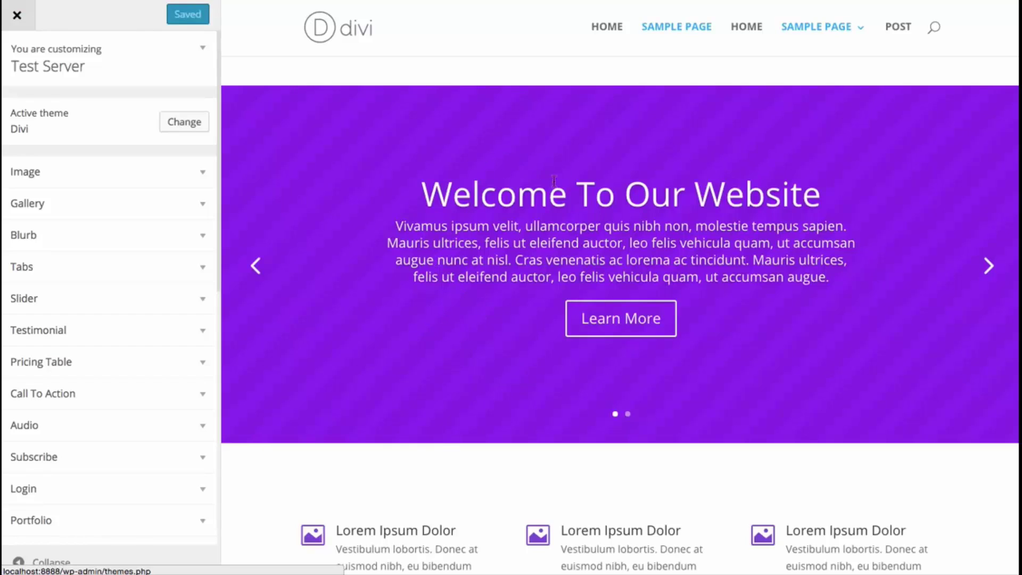
- Cut the full-width slider padding to 12 and shrink its heading, making it bold and uppercase
{"action": "scroll", "coordinate": [130, 287], "scroll_direction": "down", "scroll_amount": 10}
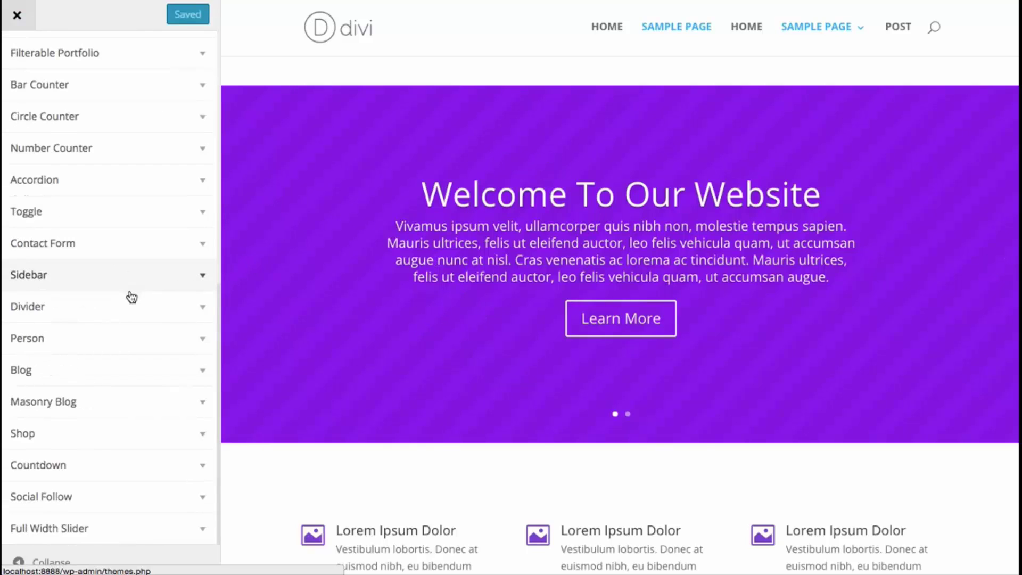
{"action": "left_click", "coordinate": [80, 533]}
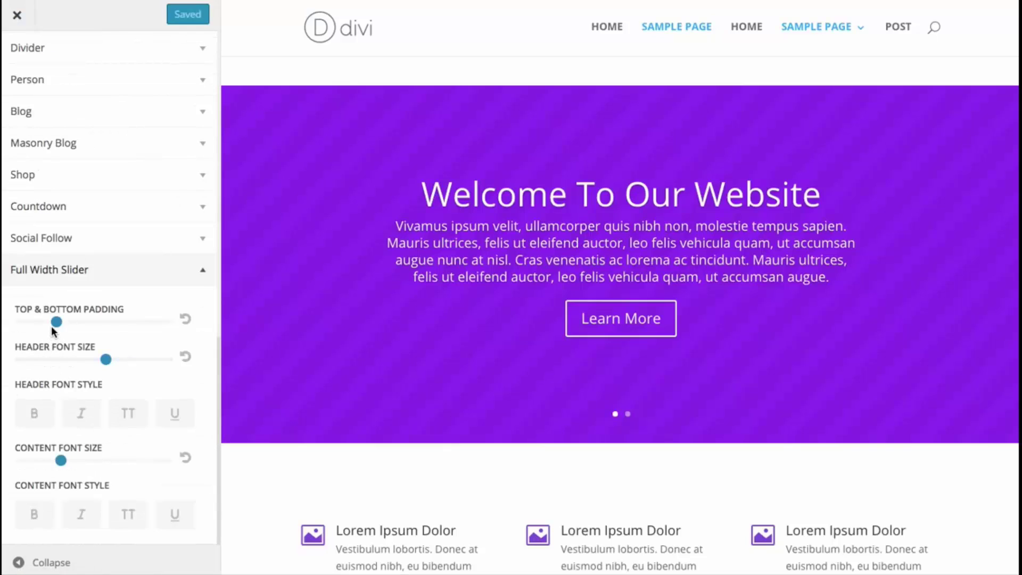
{"action": "left_click_drag", "start_coordinate": [54, 331], "coordinate": [39, 330]}
{"action": "left_click_drag", "start_coordinate": [106, 360], "coordinate": [90, 360]}
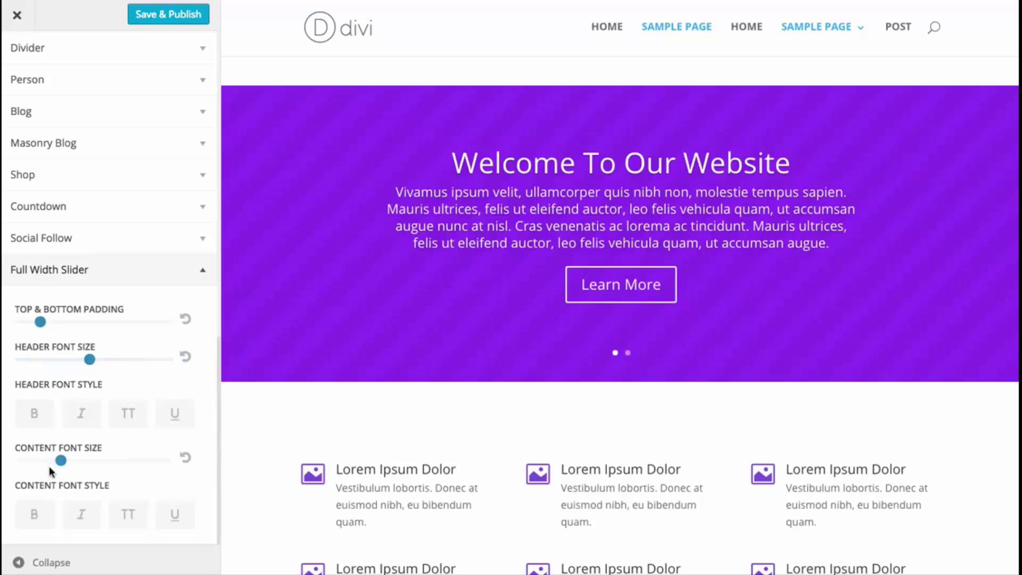
{"action": "left_click", "coordinate": [39, 422]}
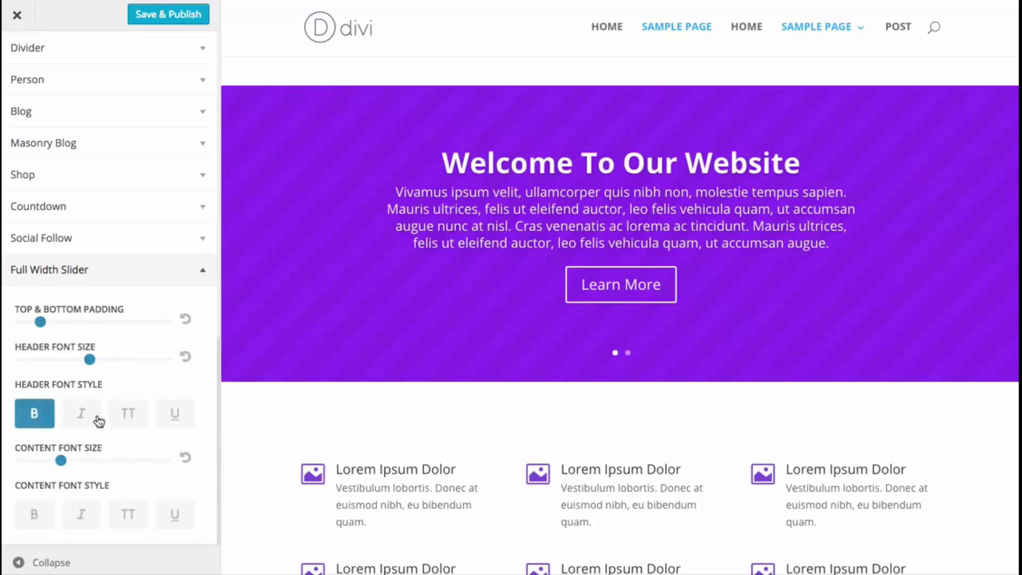
{"action": "left_click", "coordinate": [120, 421]}
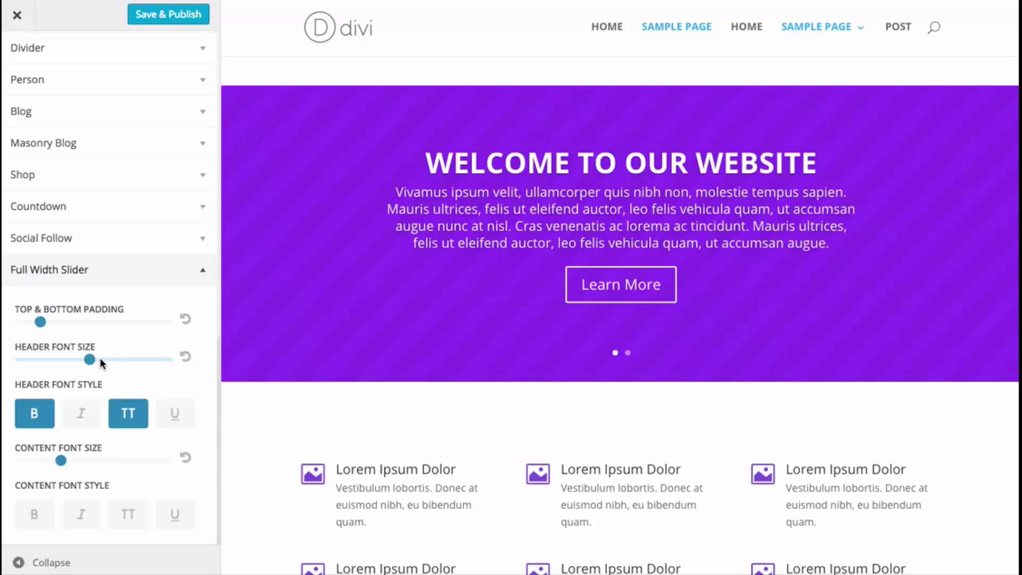
{"action": "left_click", "coordinate": [73, 271]}
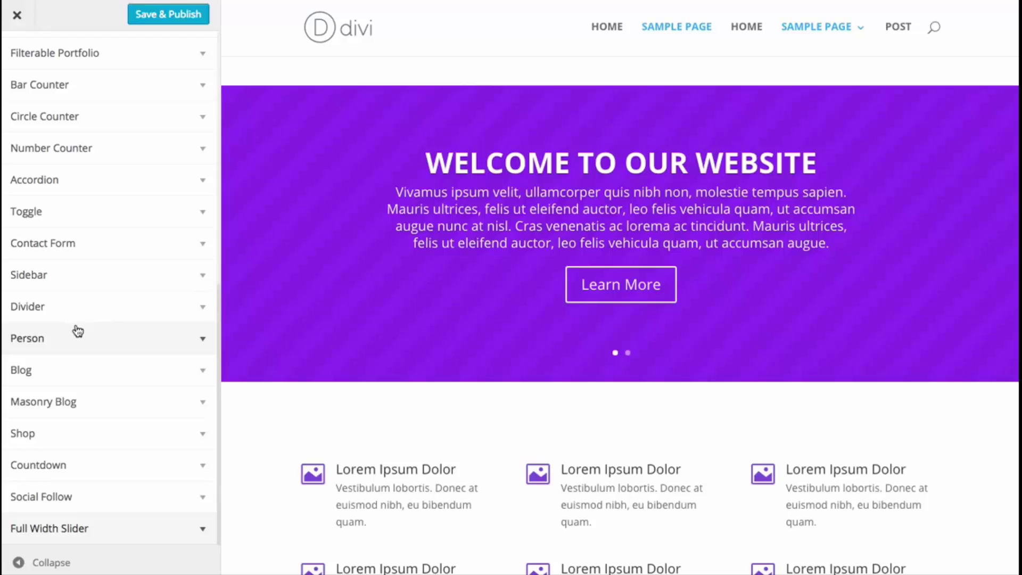
- Enlarge the blurb titles to font size 31
{"action": "scroll", "coordinate": [80, 331], "scroll_direction": "up", "scroll_amount": 4}
{"action": "scroll", "coordinate": [81, 333], "scroll_direction": "up", "scroll_amount": 5}
{"action": "left_click", "coordinate": [71, 241]}
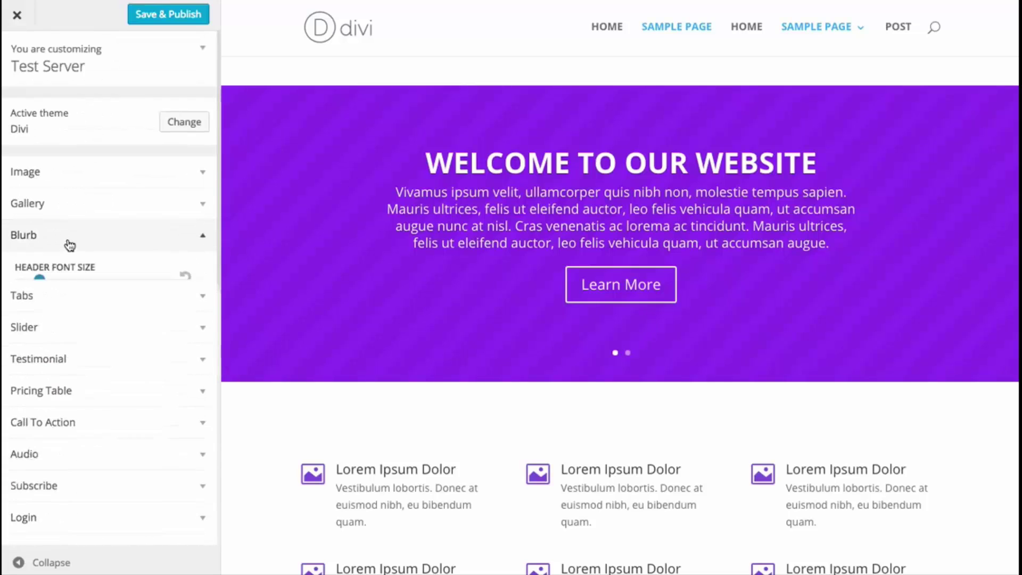
{"action": "mouse_move", "coordinate": [41, 289]}
{"action": "left_mouse_down"}
{"action": "mouse_move", "coordinate": [71, 288]}
{"action": "mouse_move", "coordinate": [59, 288]}
{"action": "left_mouse_up"}
{"action": "scroll", "coordinate": [344, 309], "scroll_direction": "down", "scroll_amount": 4}
{"action": "left_click", "coordinate": [63, 243]}
- Look through the Bar Counter settings, then expand the Number Counter settings
{"action": "scroll", "coordinate": [335, 267], "scroll_direction": "down", "scroll_amount": 4}
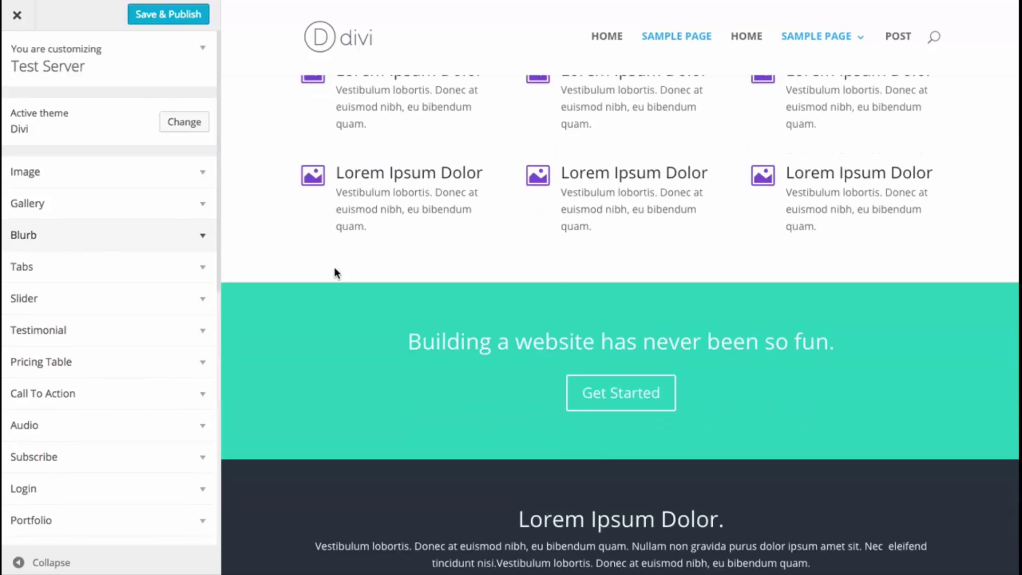
{"action": "scroll", "coordinate": [334, 267], "scroll_direction": "down", "scroll_amount": 12}
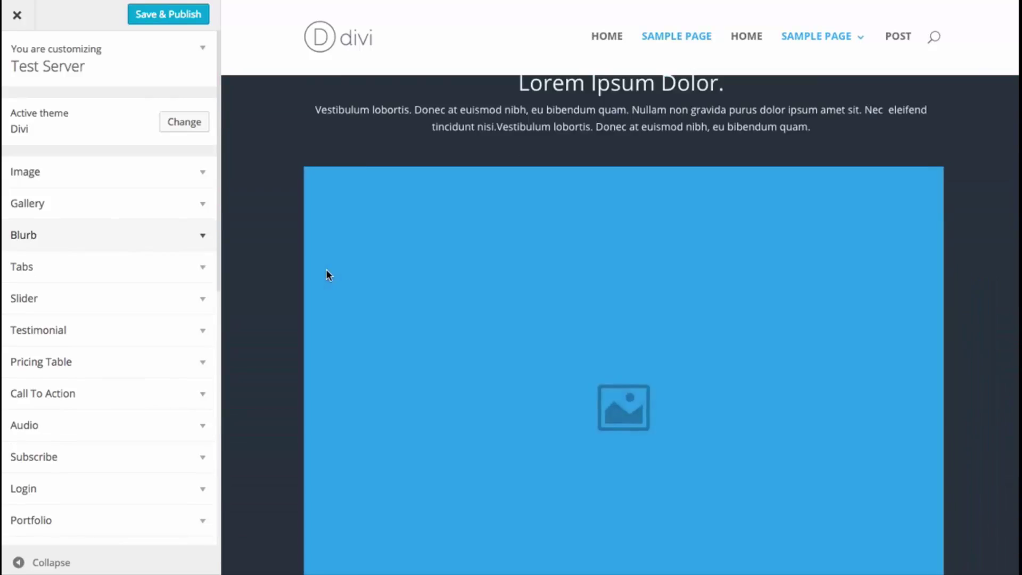
{"action": "scroll", "coordinate": [329, 279], "scroll_direction": "down", "scroll_amount": 1}
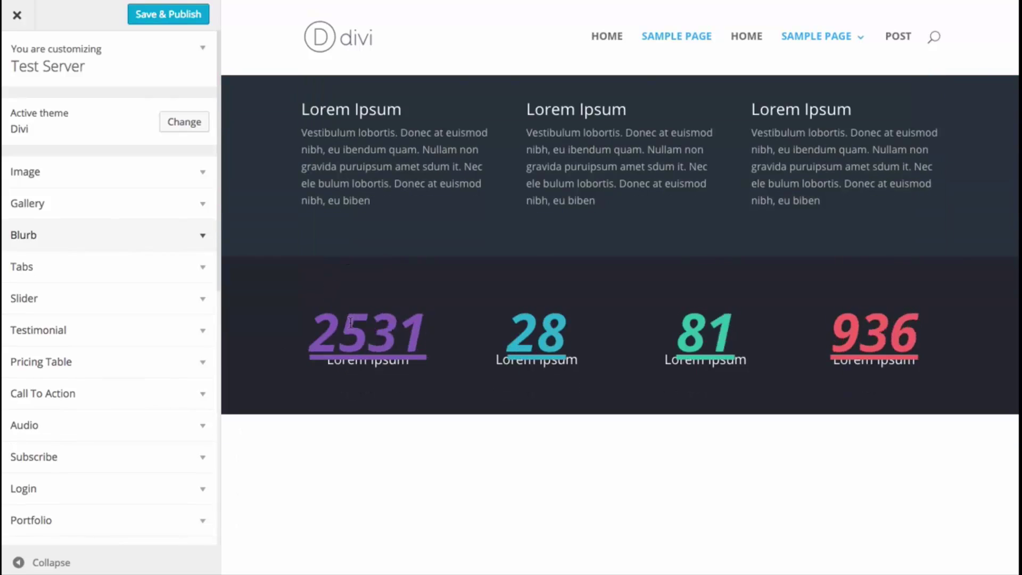
{"action": "scroll", "coordinate": [80, 381], "scroll_direction": "down", "scroll_amount": 1}
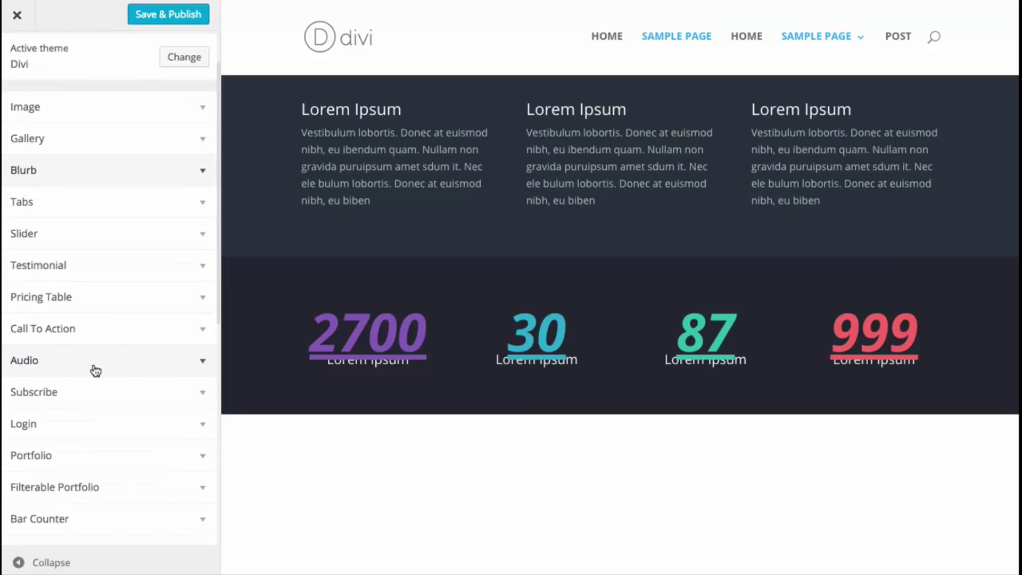
{"action": "left_click", "coordinate": [59, 519]}
{"action": "scroll", "coordinate": [85, 426], "scroll_direction": "down", "scroll_amount": 1}
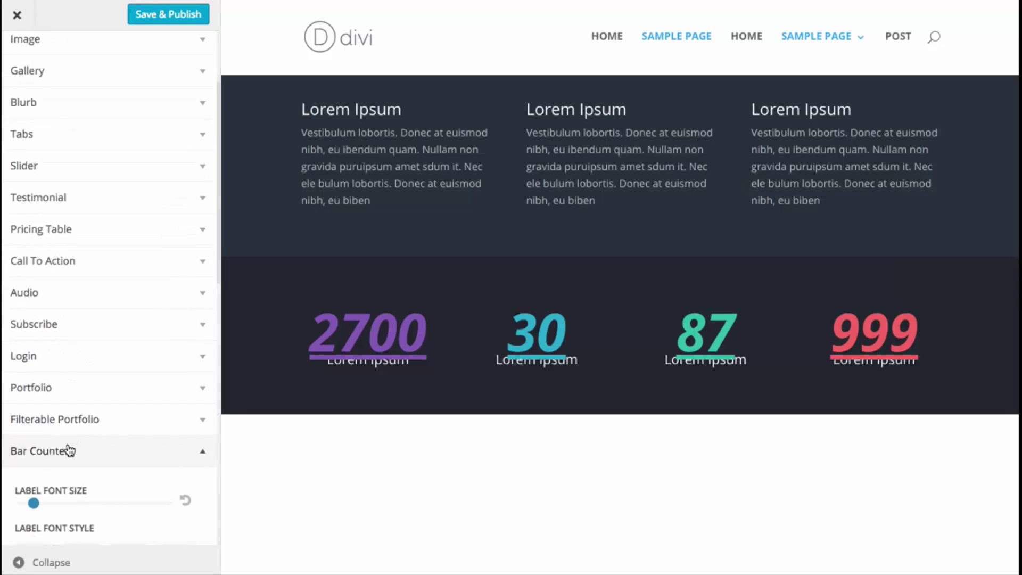
{"action": "left_click", "coordinate": [69, 449]}
{"action": "scroll", "coordinate": [101, 416], "scroll_direction": "down", "scroll_amount": 1}
{"action": "left_click", "coordinate": [86, 435]}
{"action": "scroll", "coordinate": [80, 426], "scroll_direction": "down", "scroll_amount": 1}
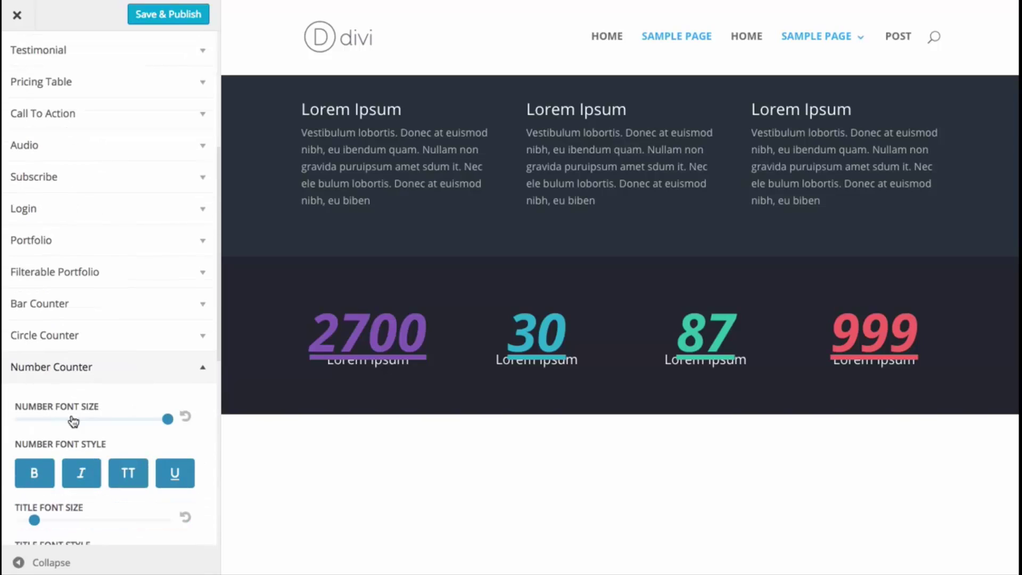
- Set counter numbers to size 55, bold only, with italic, uppercase and underline off
{"action": "left_click", "coordinate": [44, 469]}
{"action": "left_click", "coordinate": [81, 473]}
{"action": "left_click", "coordinate": [128, 473]}
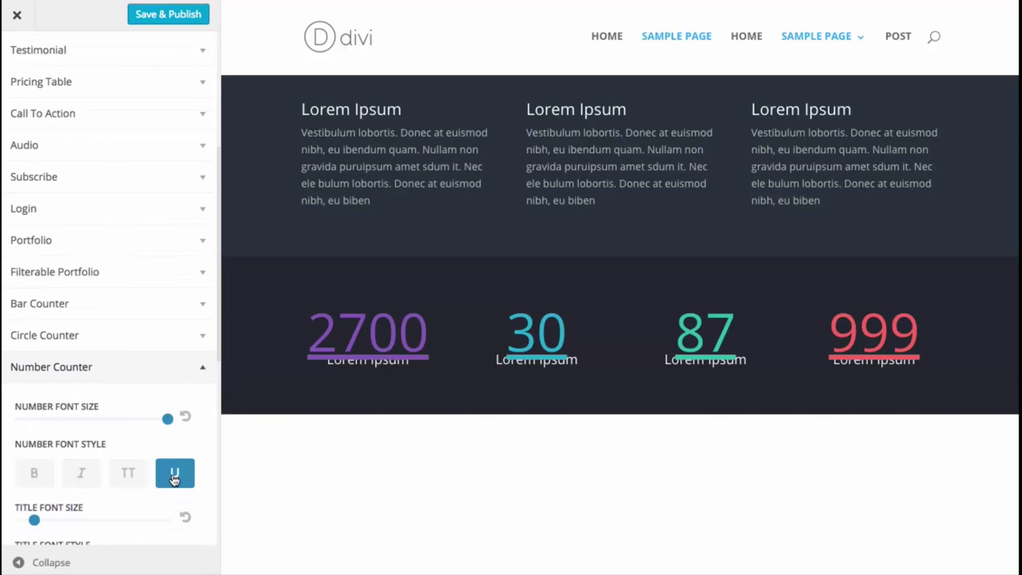
{"action": "left_click", "coordinate": [174, 473]}
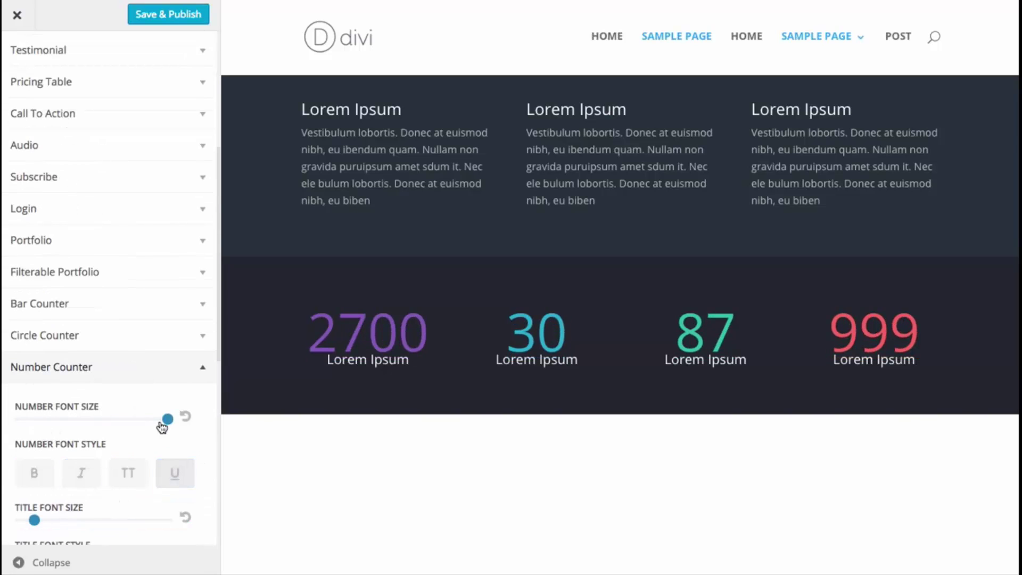
{"action": "left_click_drag", "start_coordinate": [168, 419], "coordinate": [115, 419]}
{"action": "left_click", "coordinate": [38, 474]}
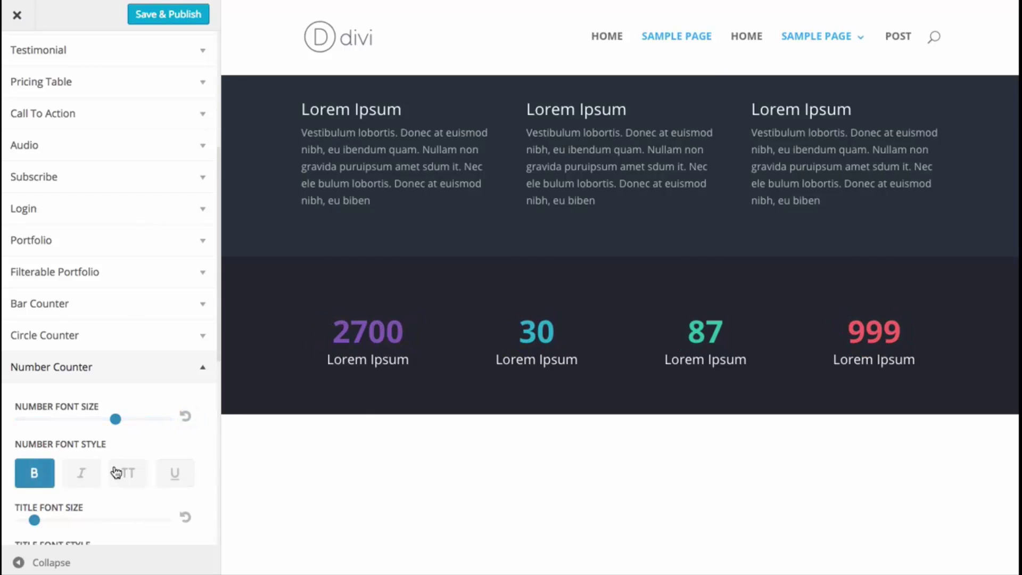
{"action": "scroll", "coordinate": [630, 346], "scroll_direction": "down", "scroll_amount": 6}
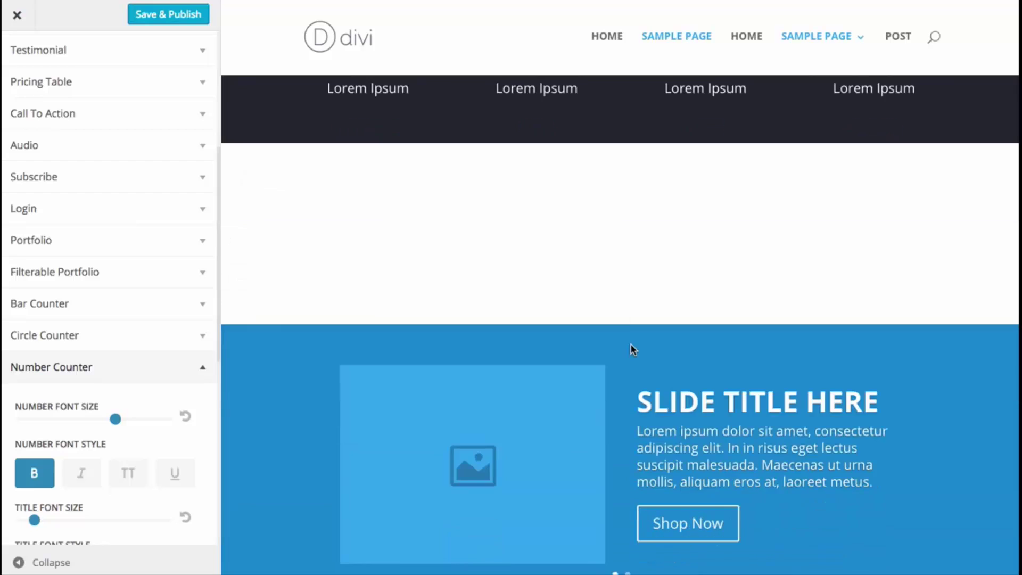
{"action": "scroll", "coordinate": [631, 352], "scroll_direction": "down", "scroll_amount": 10}
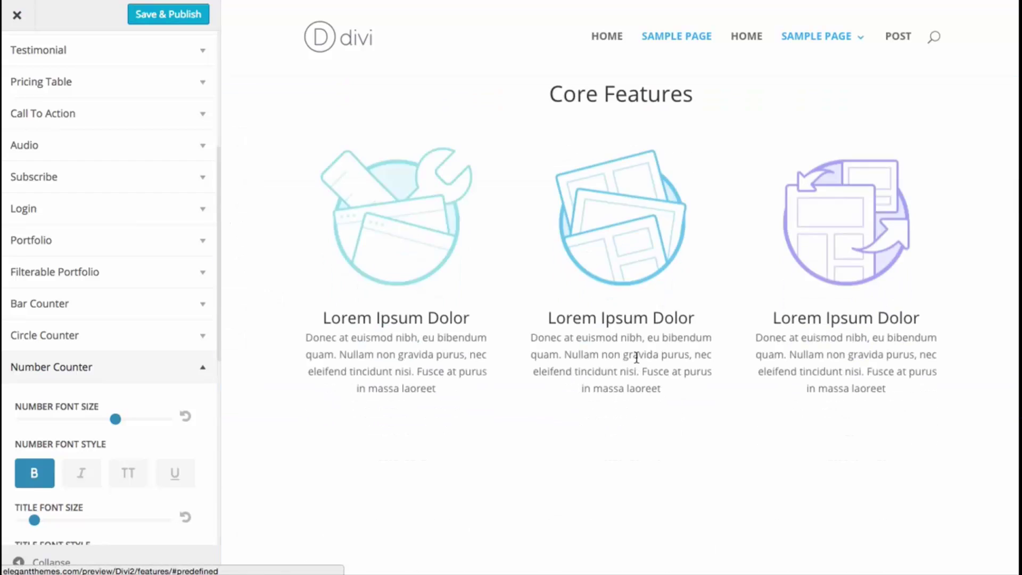
- Scroll the live home page down to the blurbs above the teal call-to-action banner
{"action": "scroll", "coordinate": [640, 380], "scroll_direction": "down", "scroll_amount": 10}
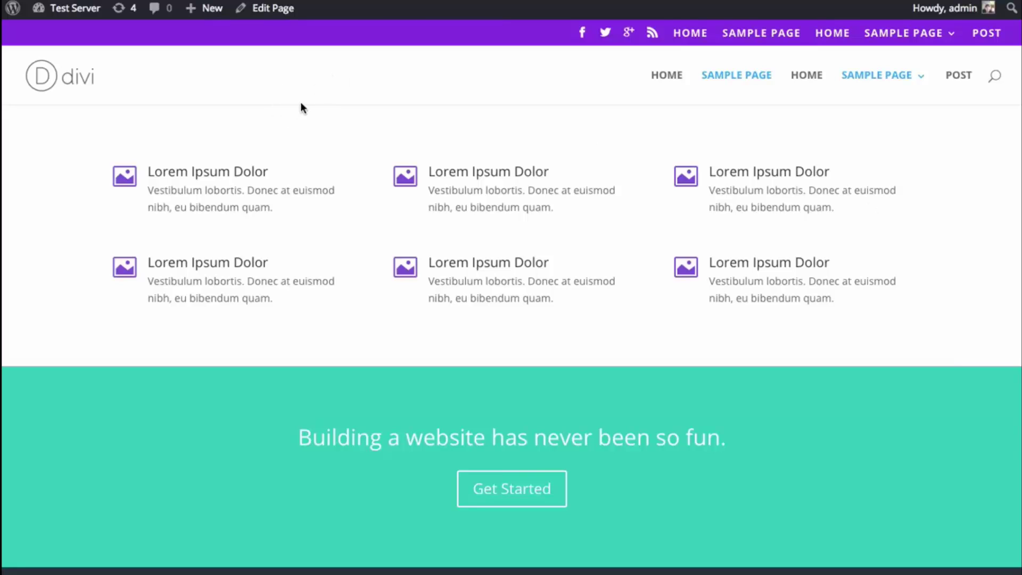
- Open the Divi Theme Customizer from the dashboard's Divi sidebar menu
{"action": "mouse_move", "coordinate": [53, 8]}
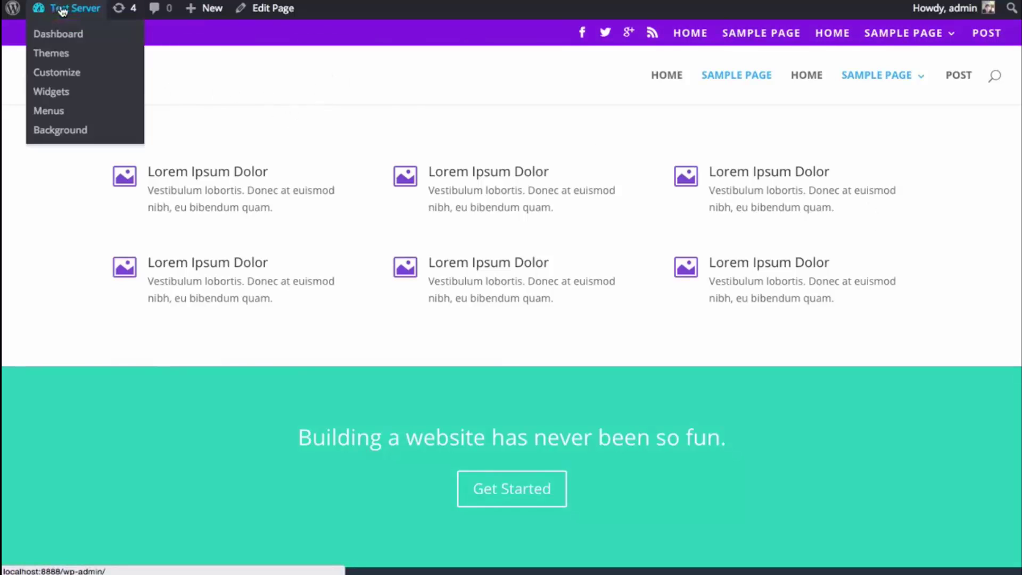
{"action": "left_click", "coordinate": [58, 35]}
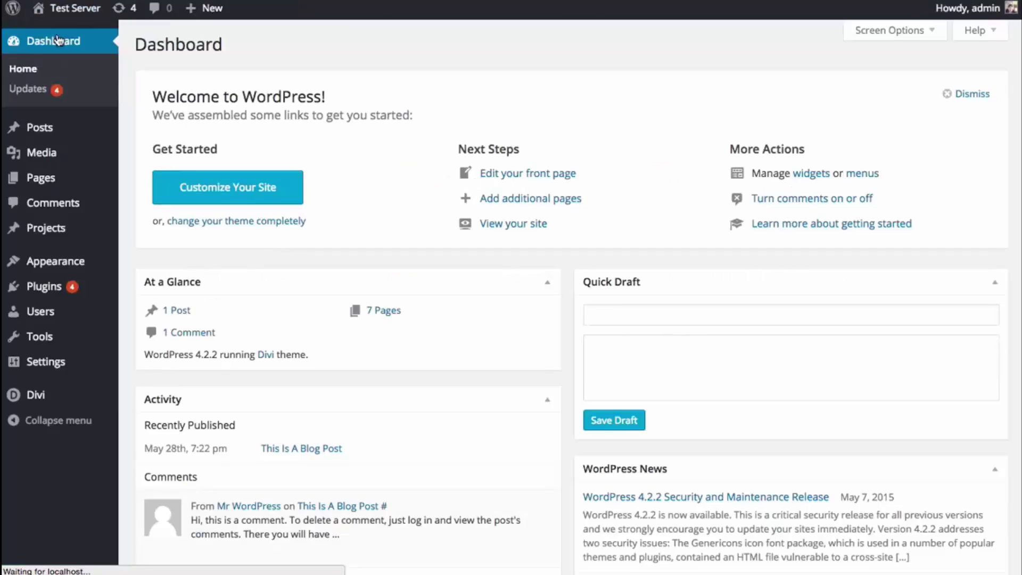
{"action": "mouse_move", "coordinate": [52, 403]}
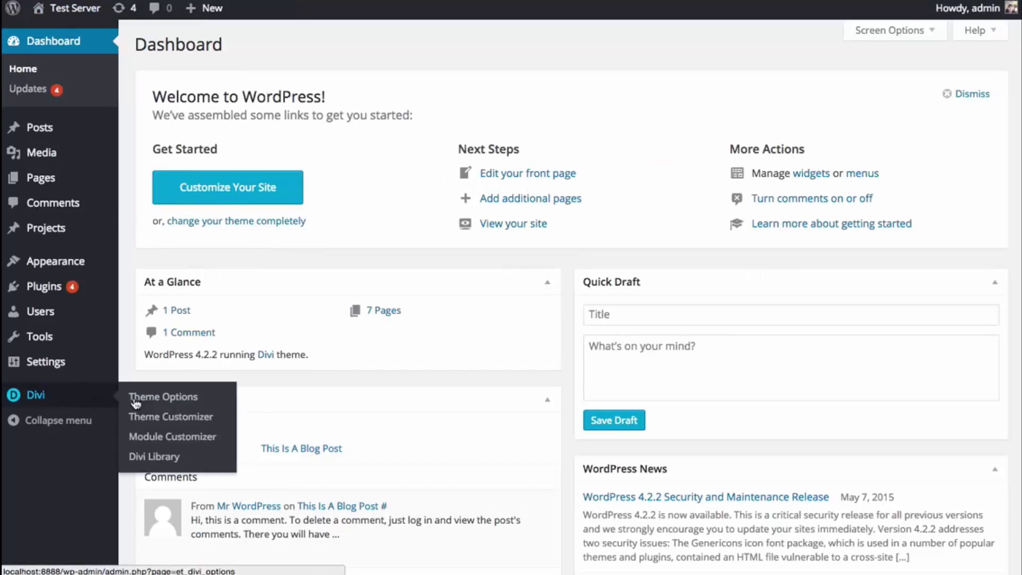
{"action": "left_click", "coordinate": [169, 420]}
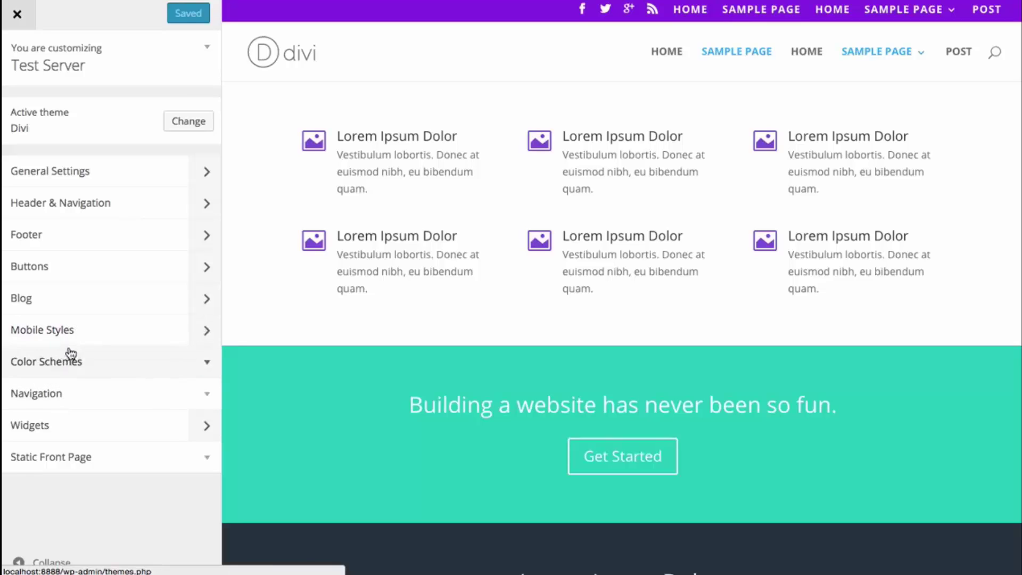
- Open Mobile Styles and compare the phone and tablet settings previews
{"action": "left_click", "coordinate": [79, 334]}
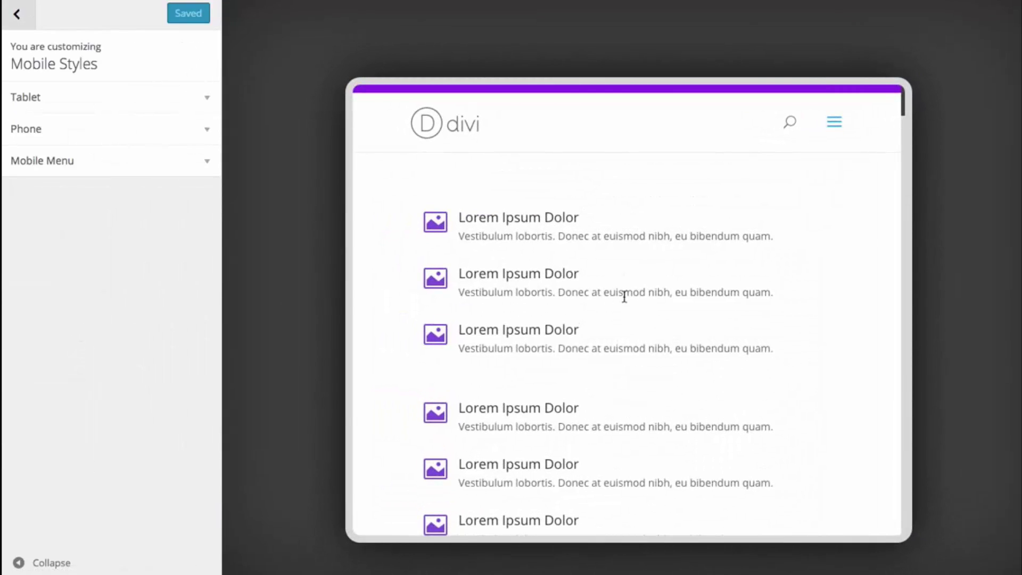
{"action": "scroll", "coordinate": [624, 291], "scroll_direction": "down", "scroll_amount": 6}
{"action": "scroll", "coordinate": [625, 296], "scroll_direction": "up", "scroll_amount": 8}
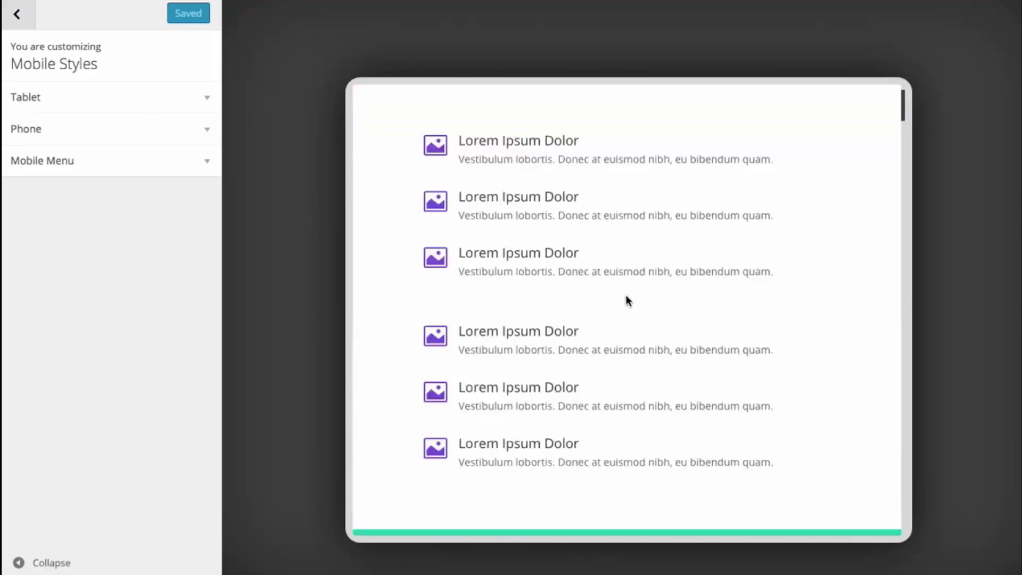
{"action": "left_click", "coordinate": [96, 129]}
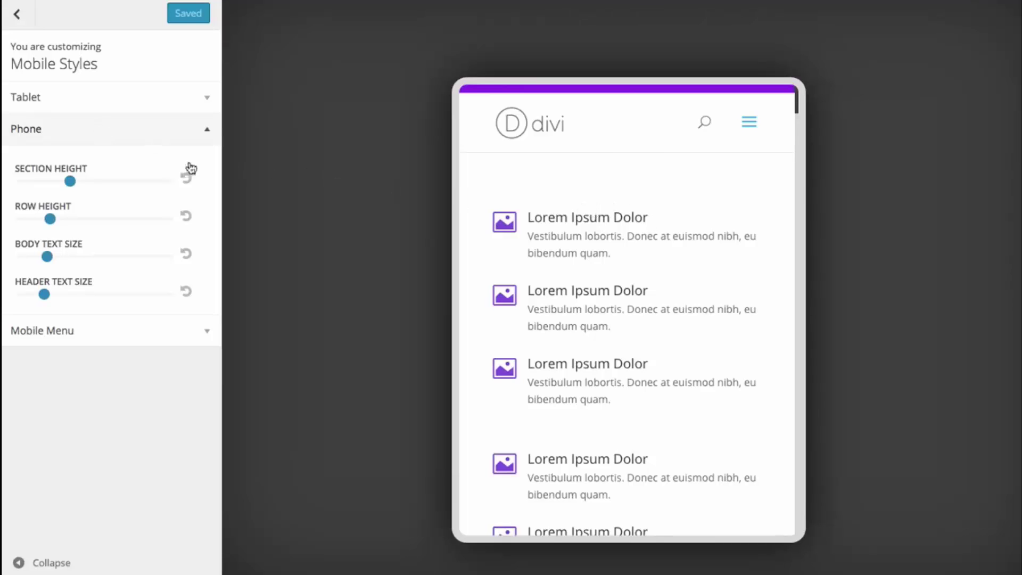
{"action": "left_click", "coordinate": [77, 95]}
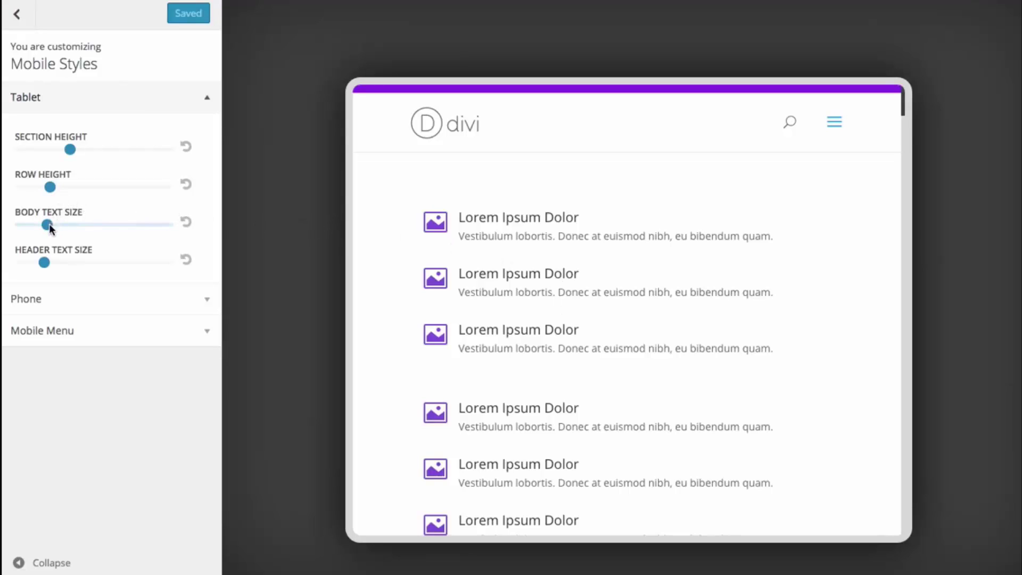
- Enlarge tablet body and heading text, and experiment with tablet section and row heights
{"action": "left_click_drag", "start_coordinate": [48, 226], "coordinate": [74, 224]}
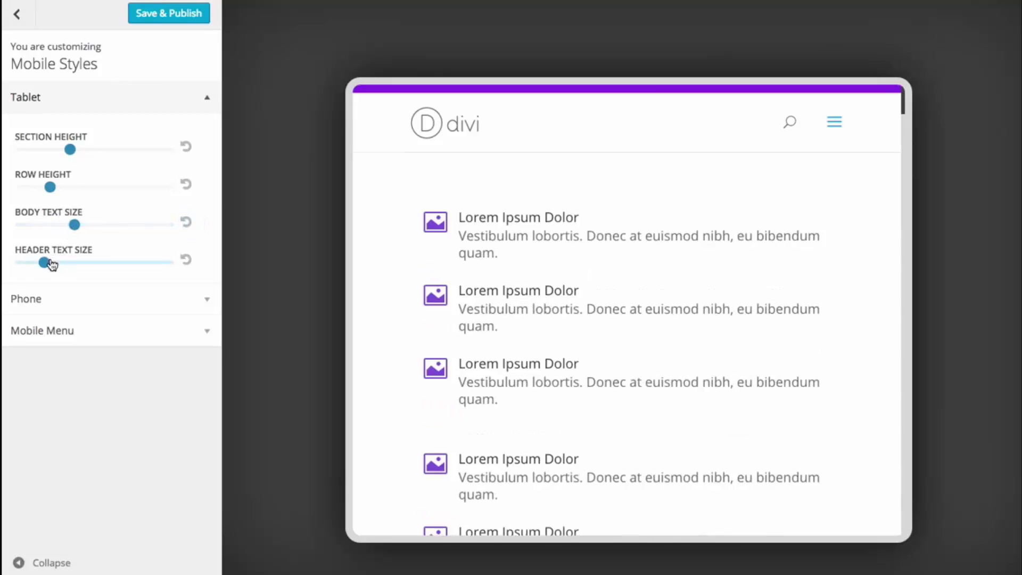
{"action": "left_click_drag", "start_coordinate": [44, 262], "coordinate": [92, 263]}
{"action": "scroll", "coordinate": [606, 256], "scroll_direction": "down", "scroll_amount": 5}
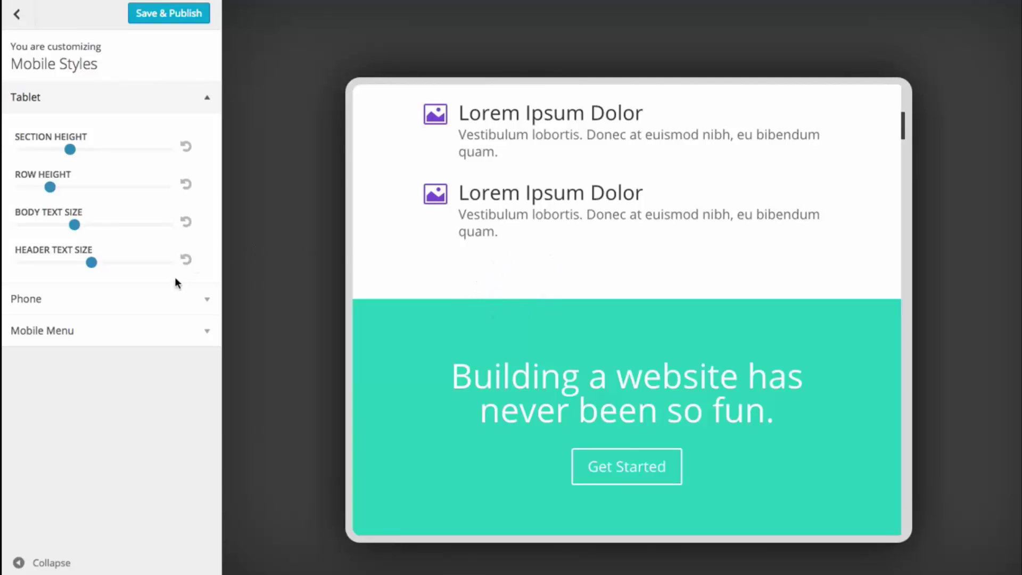
{"action": "left_click_drag", "start_coordinate": [69, 149], "coordinate": [41, 187]}
{"action": "scroll", "coordinate": [549, 323], "scroll_direction": "down", "scroll_amount": 3}
{"action": "scroll", "coordinate": [554, 328], "scroll_direction": "down", "scroll_amount": 2}
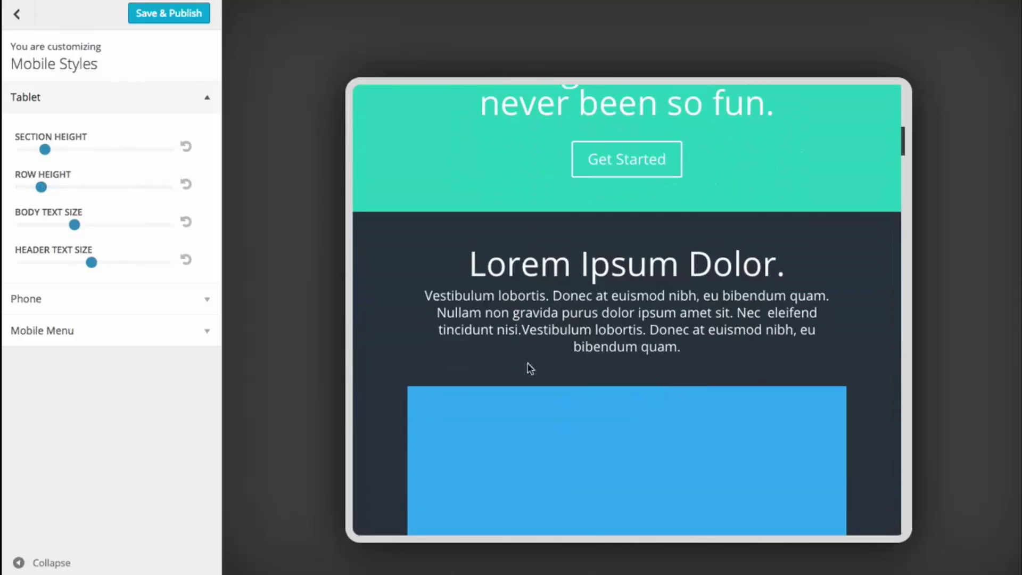
{"action": "mouse_move", "coordinate": [41, 187]}
{"action": "left_mouse_down"}
{"action": "mouse_move", "coordinate": [20, 187]}
{"action": "mouse_move", "coordinate": [46, 187]}
{"action": "left_mouse_up"}
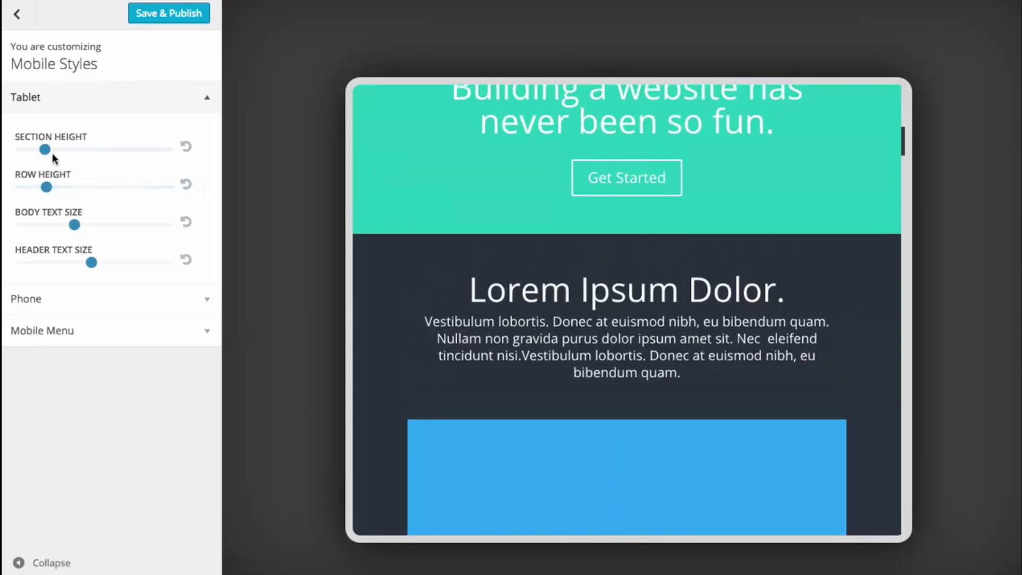
{"action": "left_click_drag", "start_coordinate": [45, 151], "coordinate": [86, 151]}
{"action": "scroll", "coordinate": [410, 278], "scroll_direction": "down", "scroll_amount": 5}
{"action": "scroll", "coordinate": [440, 298], "scroll_direction": "up", "scroll_amount": 12}
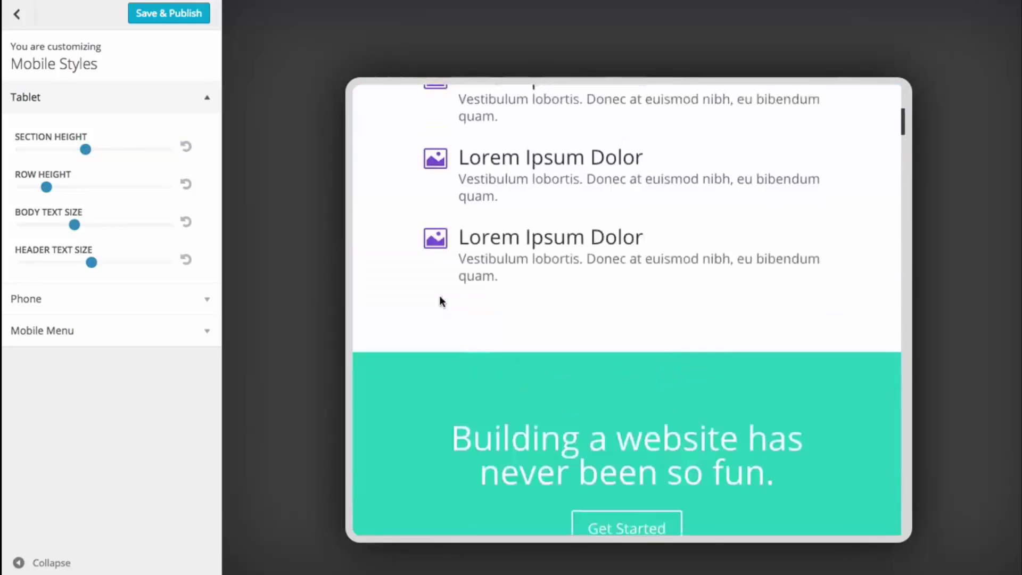
- Reset tablet section height, row height, body and heading text to defaults, then show phone settings
{"action": "left_click", "coordinate": [186, 147]}
{"action": "left_click", "coordinate": [186, 186]}
{"action": "left_click", "coordinate": [186, 222]}
{"action": "left_click", "coordinate": [186, 261]}
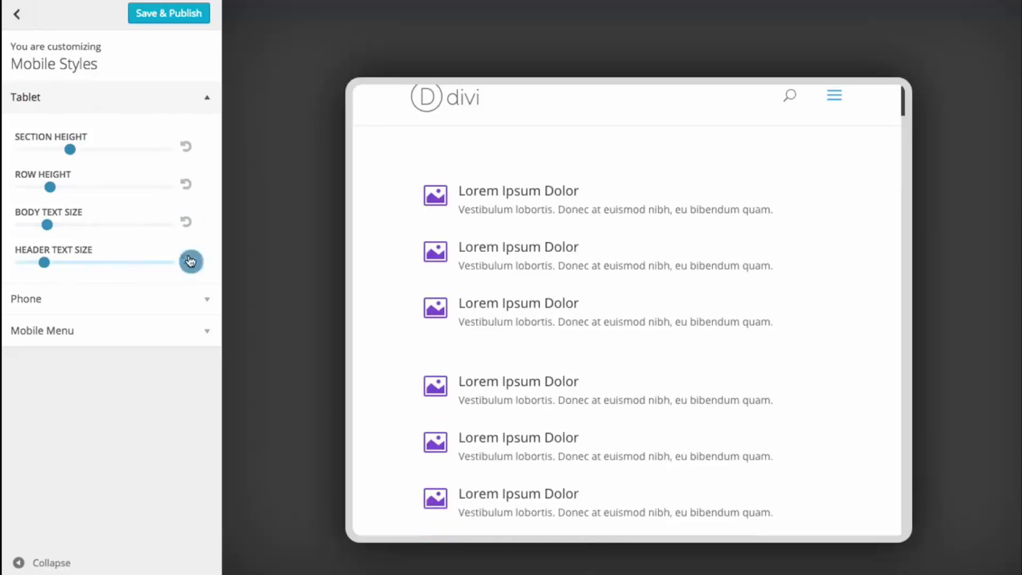
{"action": "scroll", "coordinate": [564, 290], "scroll_direction": "up", "scroll_amount": 1}
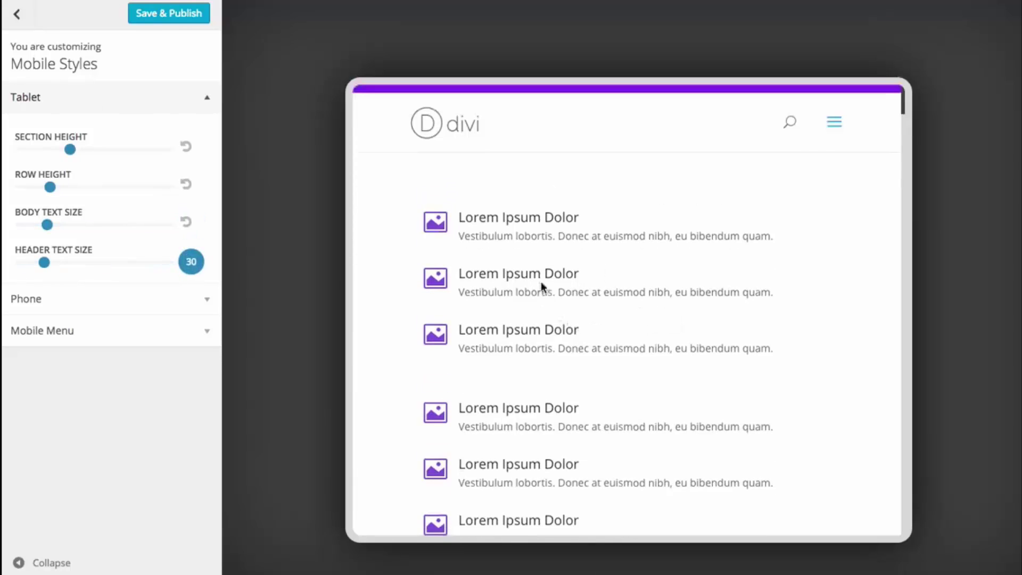
{"action": "left_click", "coordinate": [84, 303]}
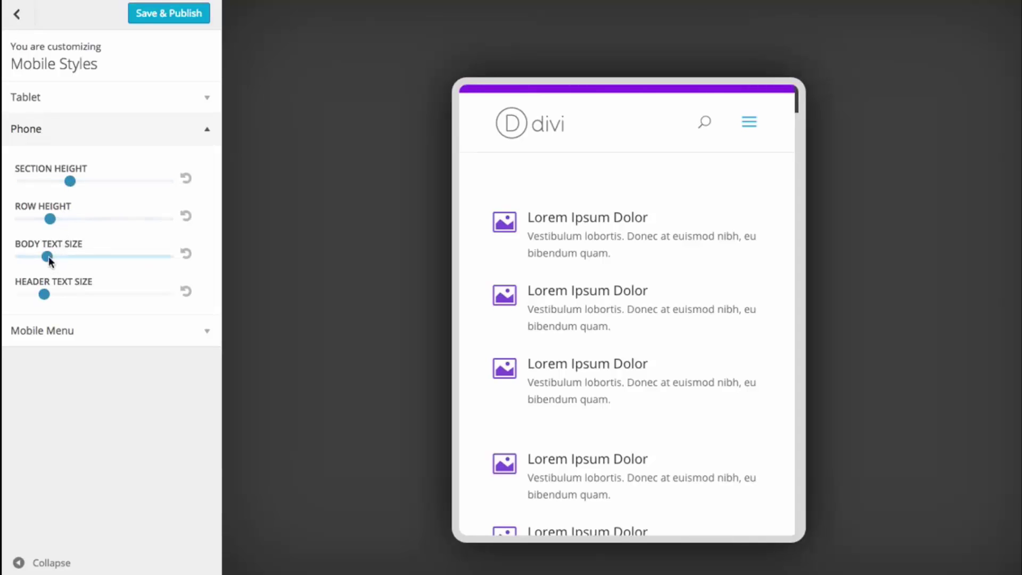
- Enlarge phone body and heading text and reduce phone section height
{"action": "left_click_drag", "start_coordinate": [47, 257], "coordinate": [75, 257]}
{"action": "left_click_drag", "start_coordinate": [46, 294], "coordinate": [88, 294]}
{"action": "scroll", "coordinate": [567, 269], "scroll_direction": "down", "scroll_amount": 8}
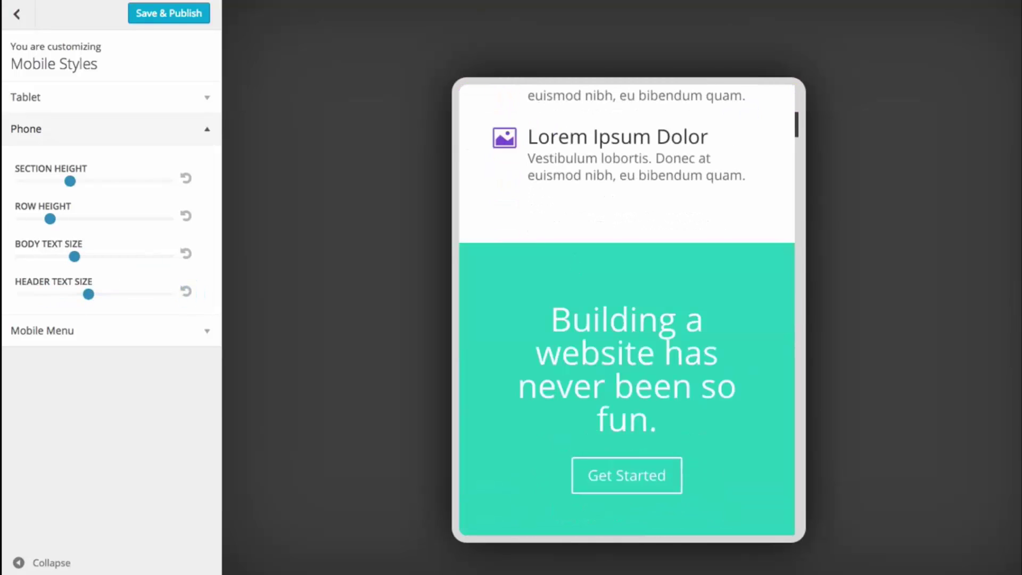
{"action": "left_click_drag", "start_coordinate": [70, 181], "coordinate": [30, 184]}
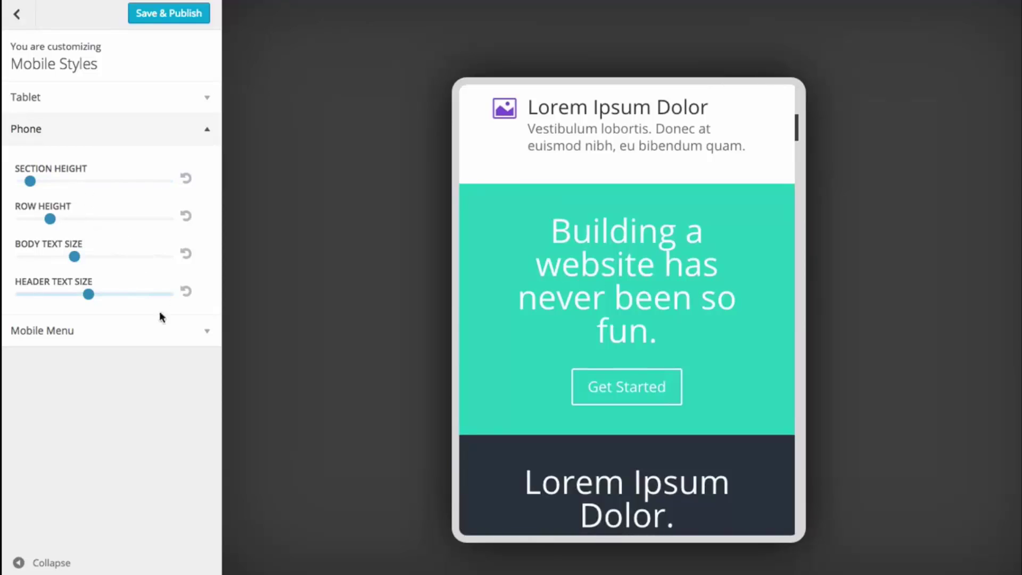
- Expand the Mobile Menu style options and check the menu by opening it in the preview
{"action": "left_click", "coordinate": [162, 330]}
{"action": "scroll", "coordinate": [678, 345], "scroll_direction": "up", "scroll_amount": 8}
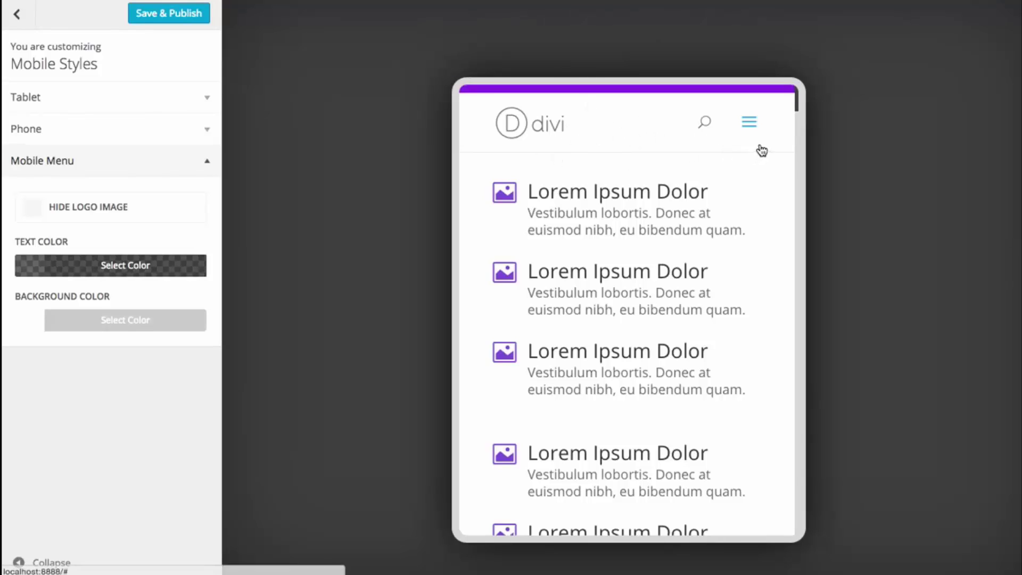
{"action": "left_click", "coordinate": [750, 125]}
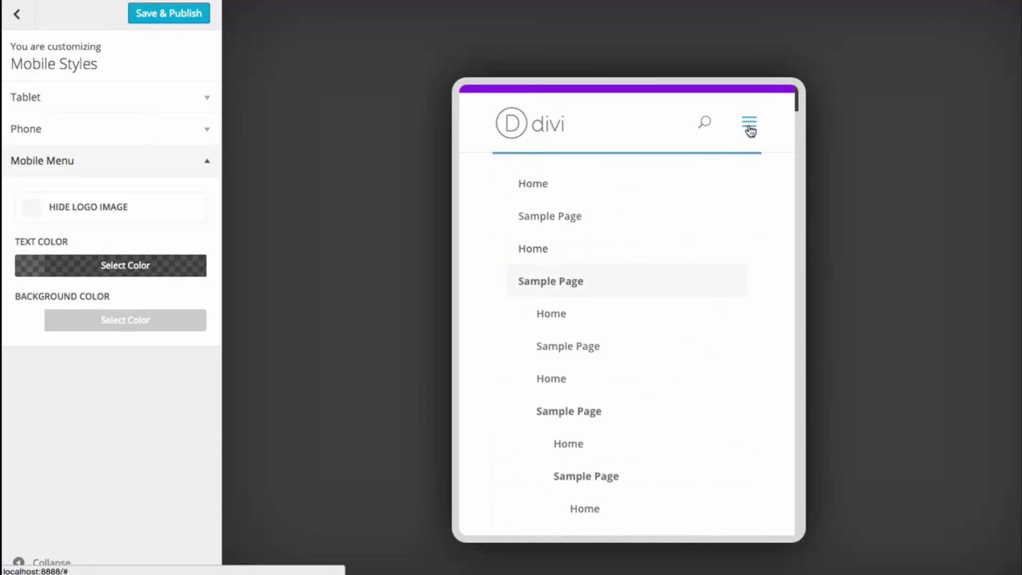
{"action": "scroll", "coordinate": [650, 255], "scroll_direction": "down", "scroll_amount": 6}
{"action": "scroll", "coordinate": [652, 261], "scroll_direction": "up", "scroll_amount": 6}
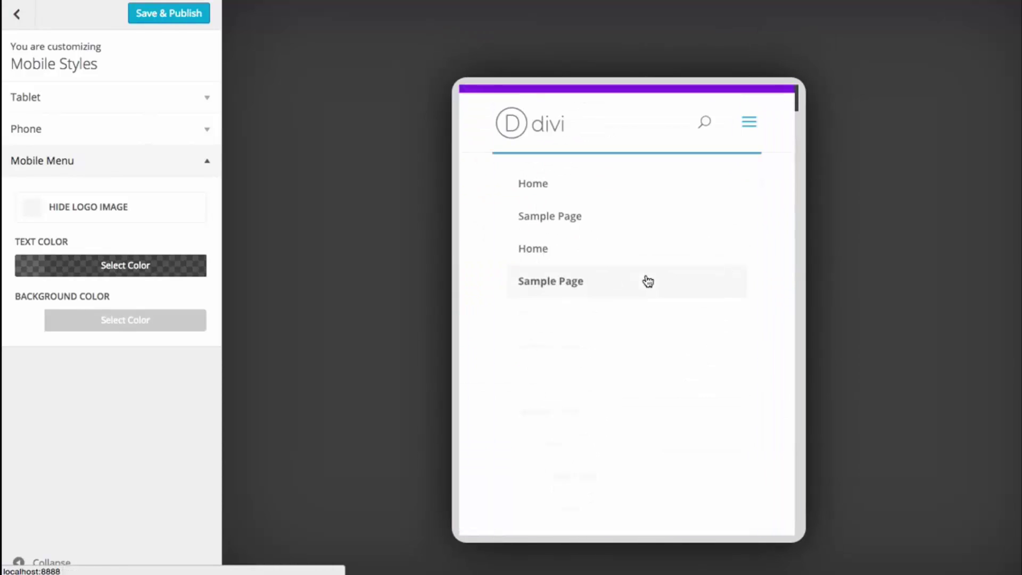
{"action": "left_click", "coordinate": [751, 127]}
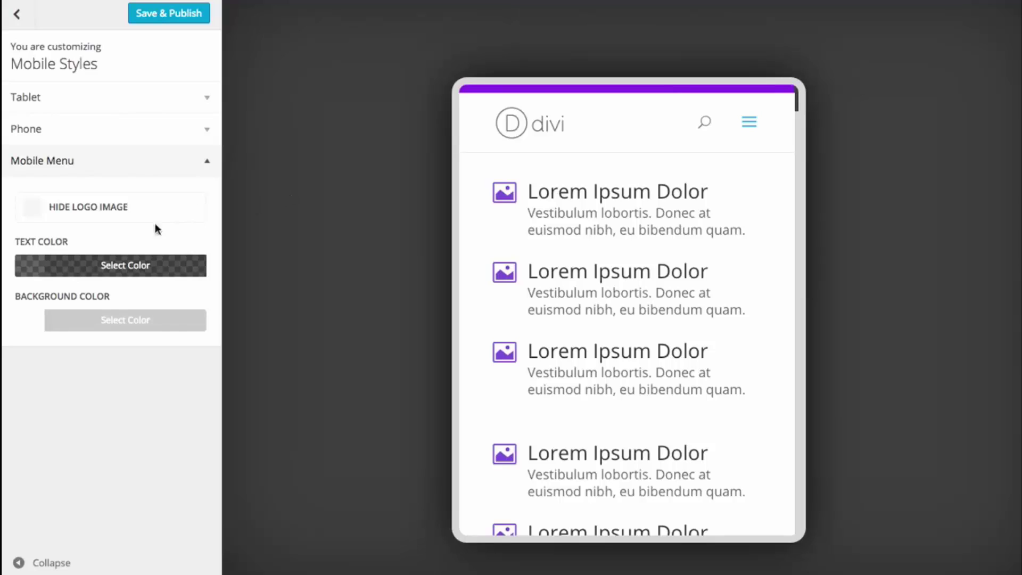
- Give the mobile menu a blue #1e73be background and opaque white #ffffff text, and hide the mobile logo
{"action": "left_click", "coordinate": [94, 320]}
{"action": "left_click", "coordinate": [133, 522]}
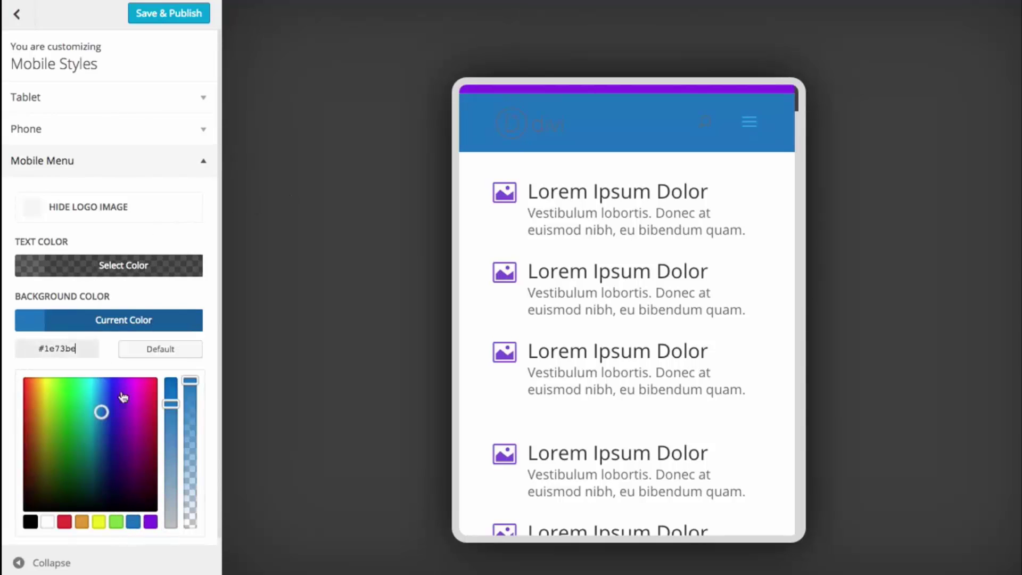
{"action": "left_click", "coordinate": [101, 325]}
{"action": "left_click", "coordinate": [101, 265]}
{"action": "left_click", "coordinate": [54, 465]}
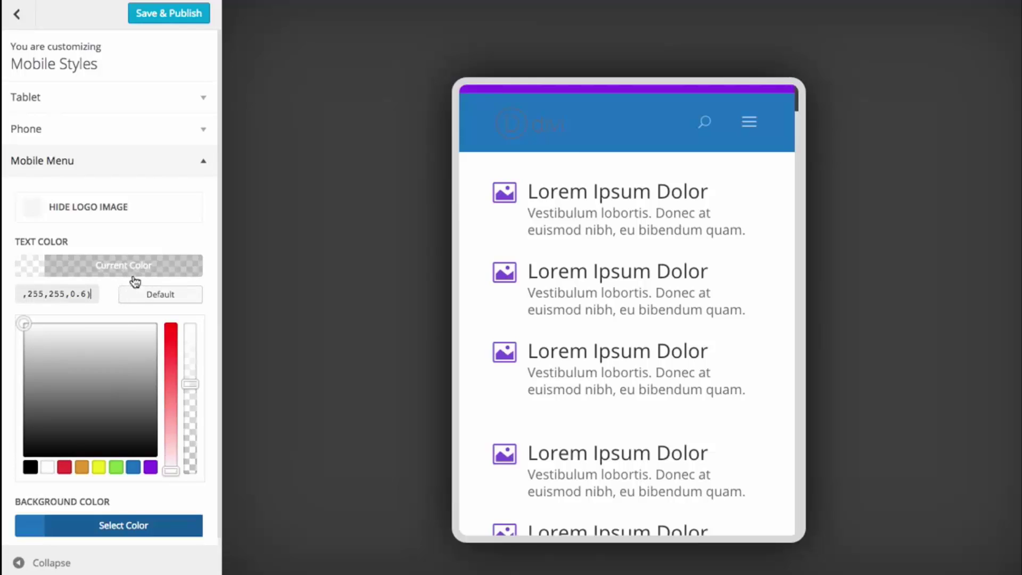
{"action": "left_click_drag", "start_coordinate": [191, 384], "coordinate": [192, 320]}
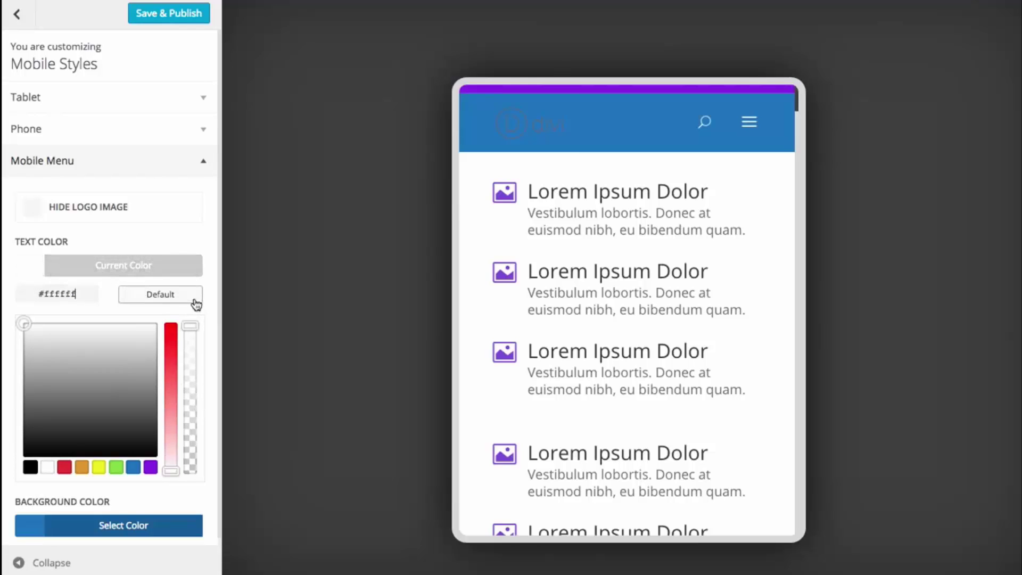
{"action": "left_click", "coordinate": [142, 274]}
{"action": "scroll", "coordinate": [677, 263], "scroll_direction": "down", "scroll_amount": 8}
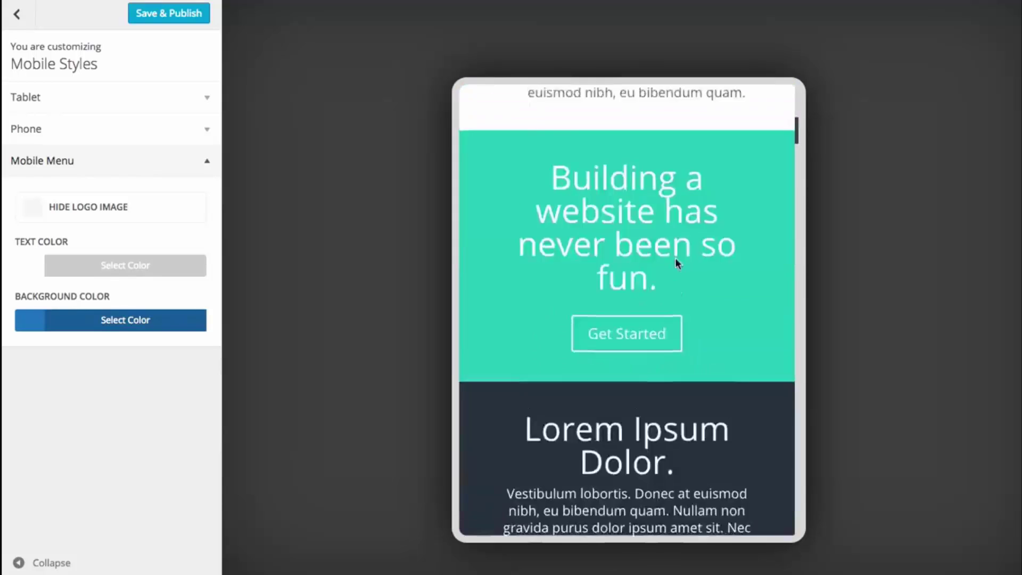
{"action": "left_click", "coordinate": [33, 210]}
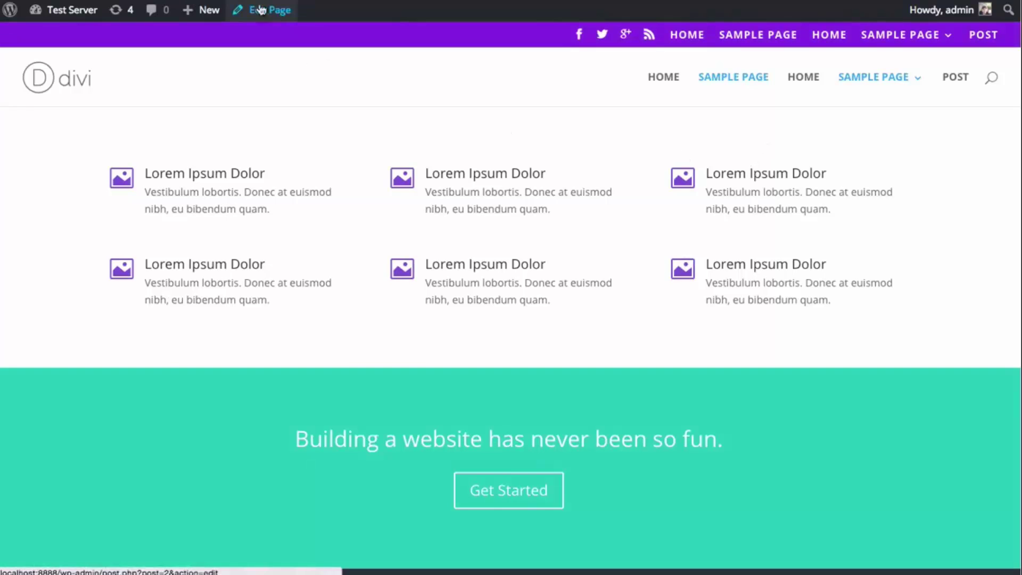
- Add a fullwidth section to the Sample Page, move it to the top, and show its module choices
{"action": "left_click", "coordinate": [279, 10]}
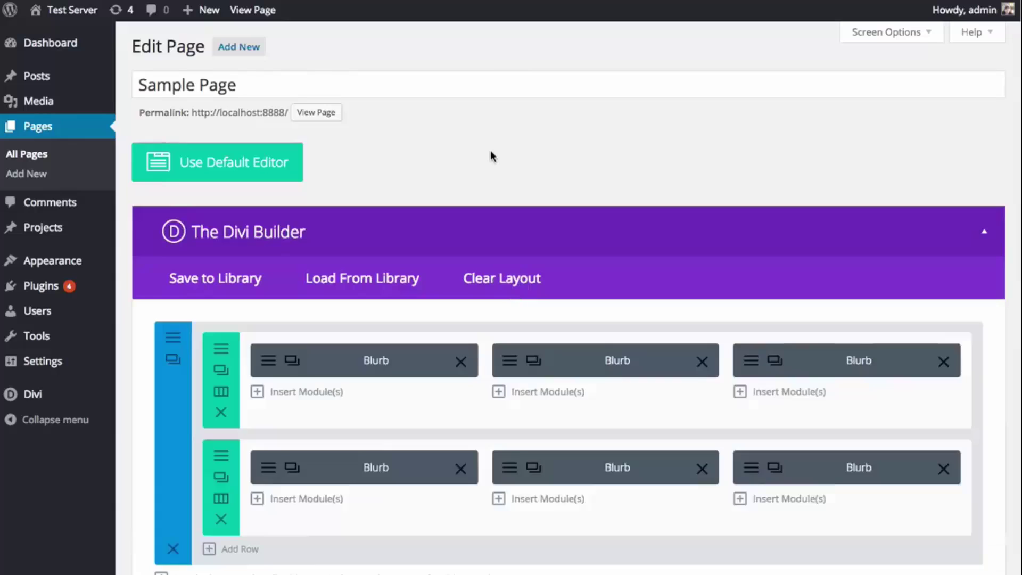
{"action": "scroll", "coordinate": [447, 214], "scroll_direction": "down", "scroll_amount": 2}
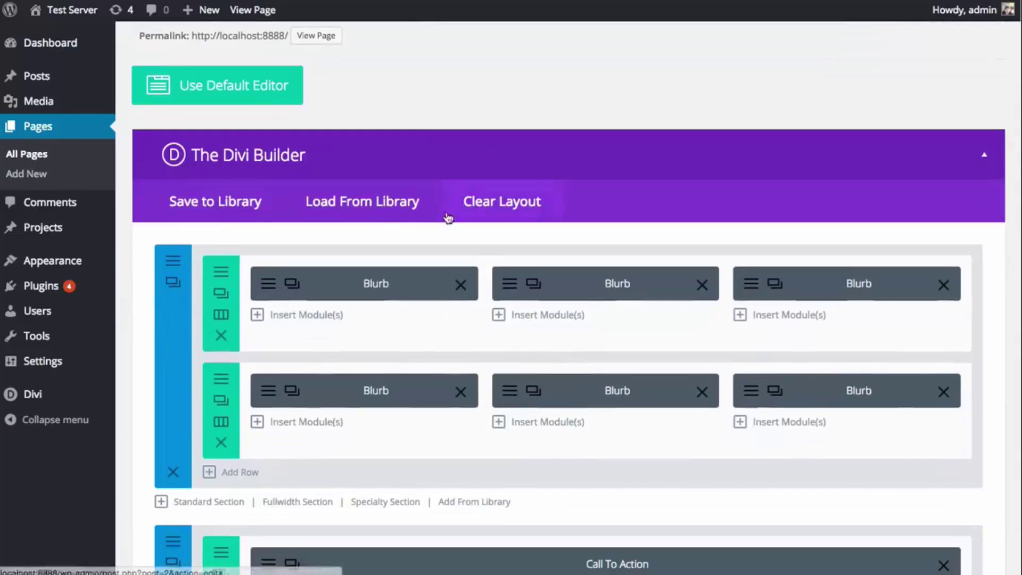
{"action": "left_click", "coordinate": [308, 505]}
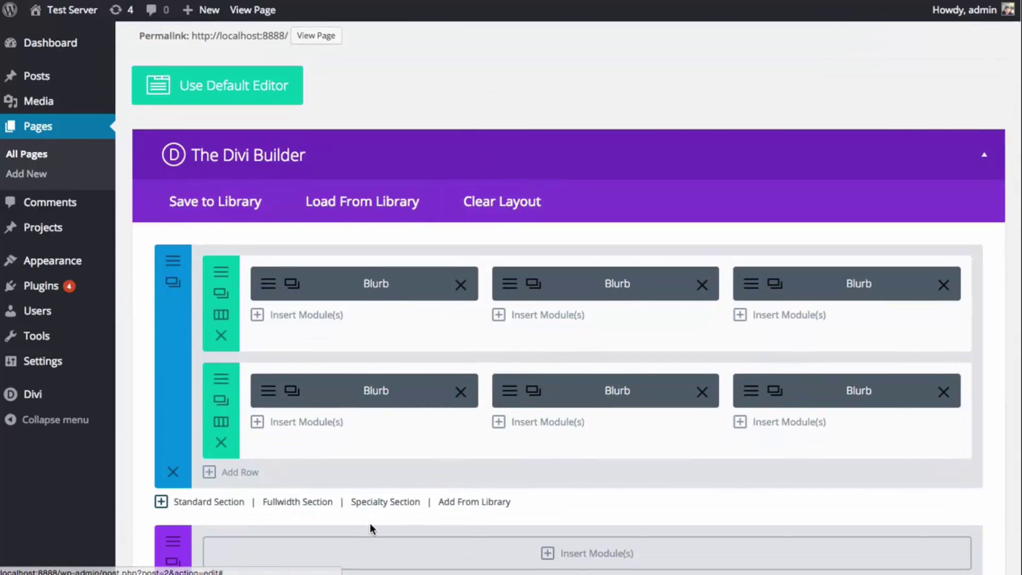
{"action": "left_click_drag", "start_coordinate": [372, 533], "coordinate": [369, 270]}
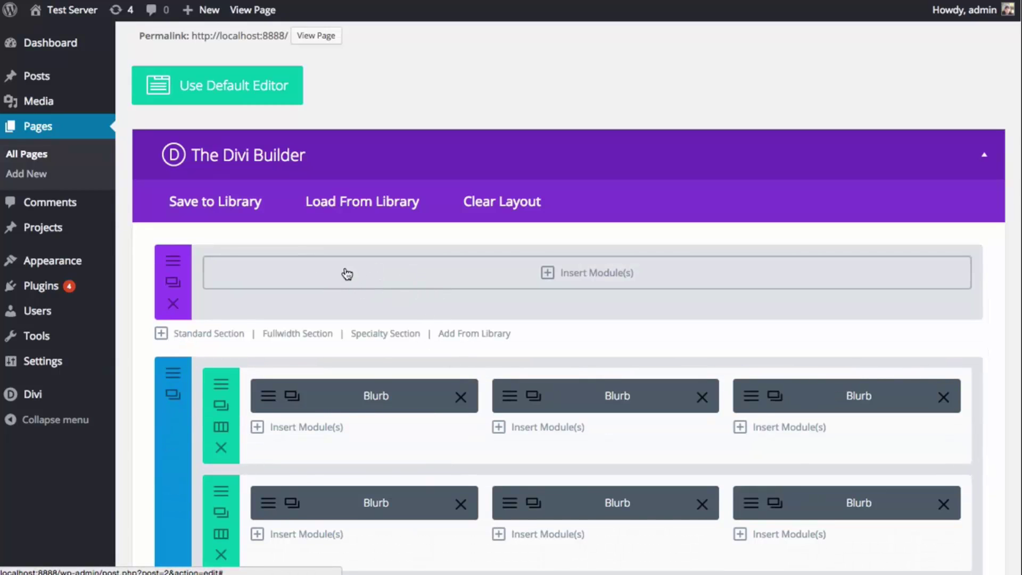
{"action": "left_click", "coordinate": [362, 274]}
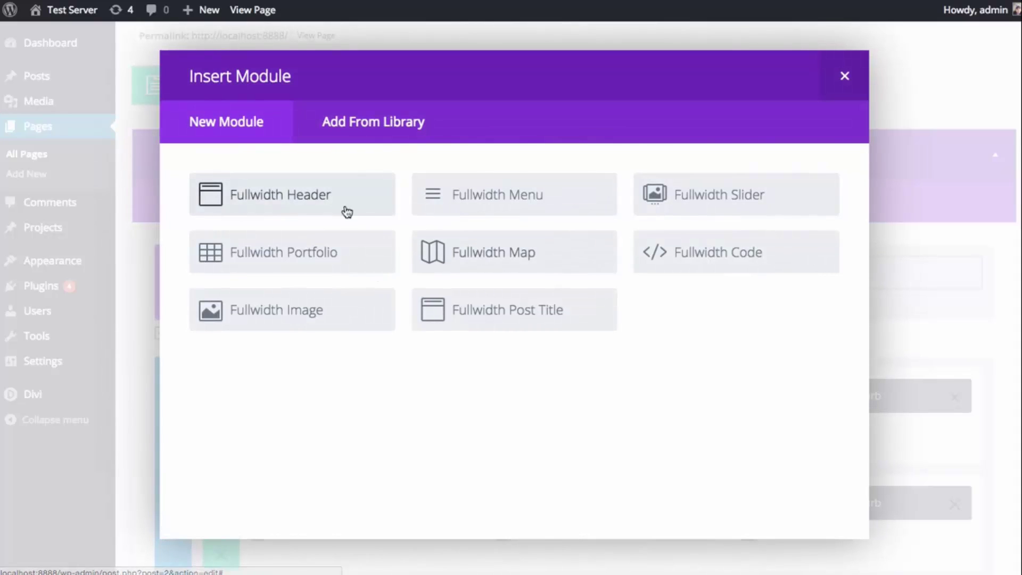
- Add a Fullwidth Header titled 'Welcome To My Website' with subheading 'This is the best website ever made'
{"action": "left_click", "coordinate": [307, 200]}
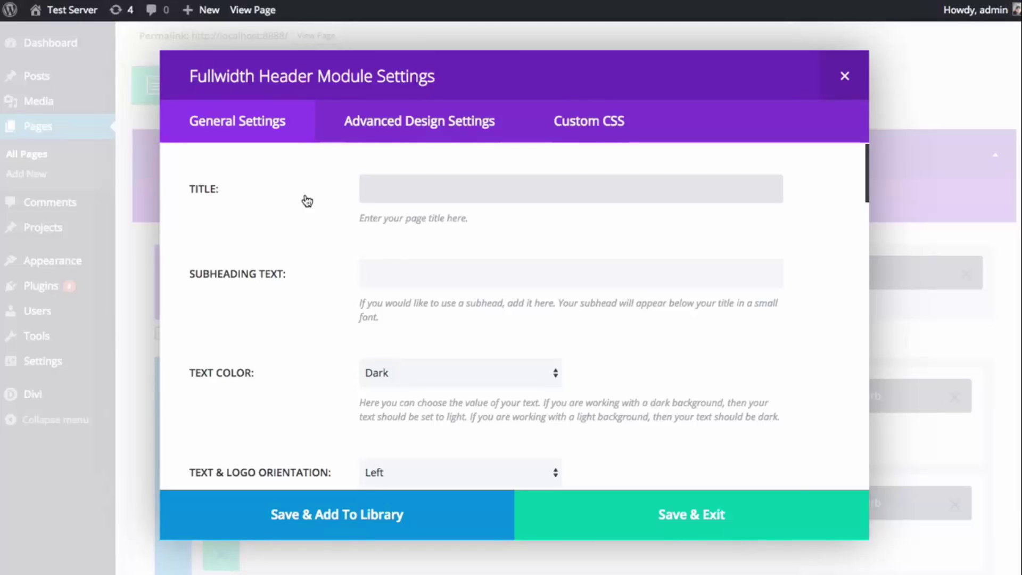
{"action": "type", "text": "Welceome To My Webs"}
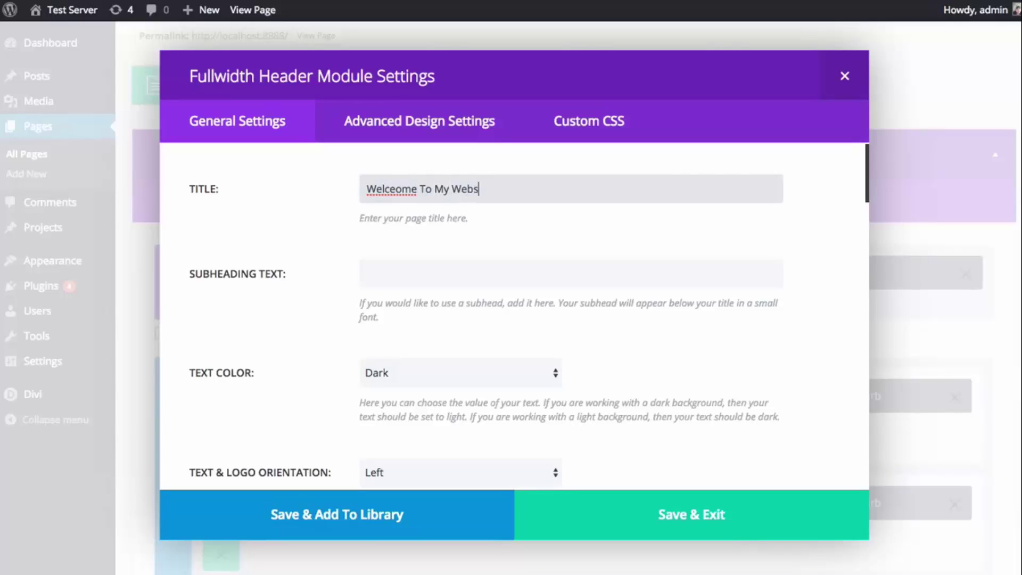
{"action": "type", "text": "ite"}
{"action": "right_click", "coordinate": [382, 190]}
{"action": "left_click", "coordinate": [405, 195]}
{"action": "left_click", "coordinate": [390, 269]}
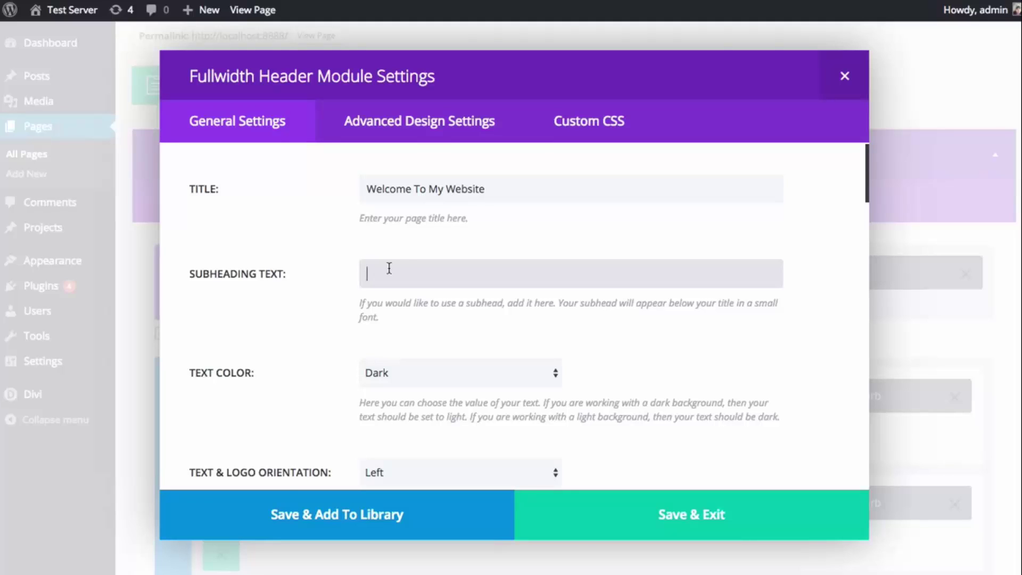
{"action": "type", "text": "This is the best website ever made"}
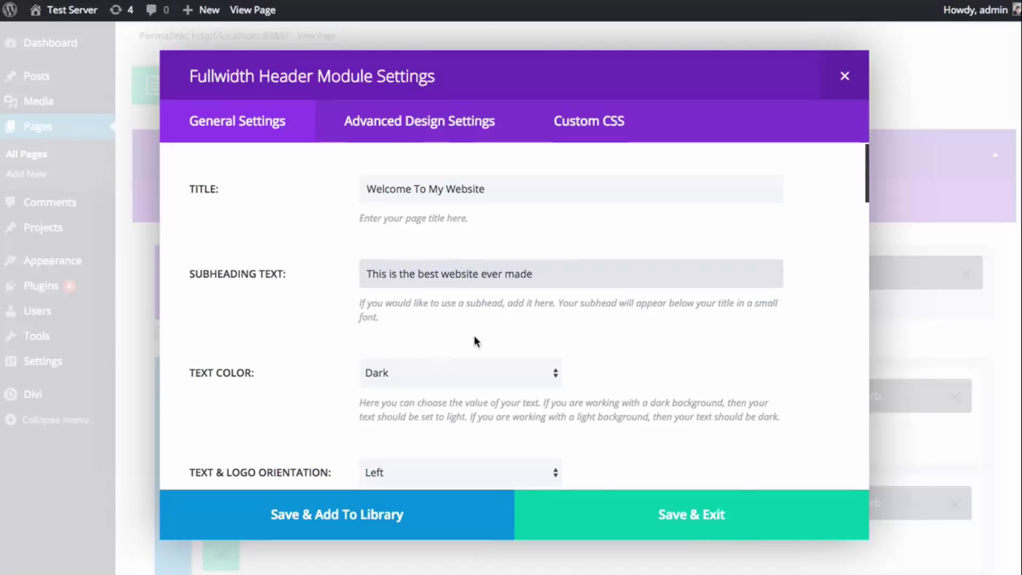
{"action": "scroll", "coordinate": [679, 334], "scroll_direction": "down", "scroll_amount": 2}
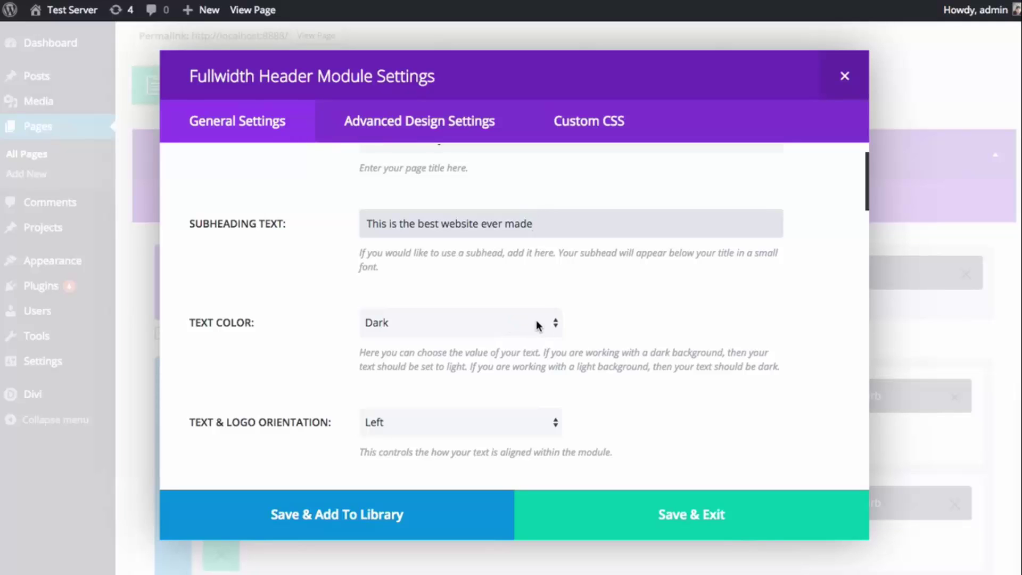
{"action": "scroll", "coordinate": [533, 314], "scroll_direction": "down", "scroll_amount": 1}
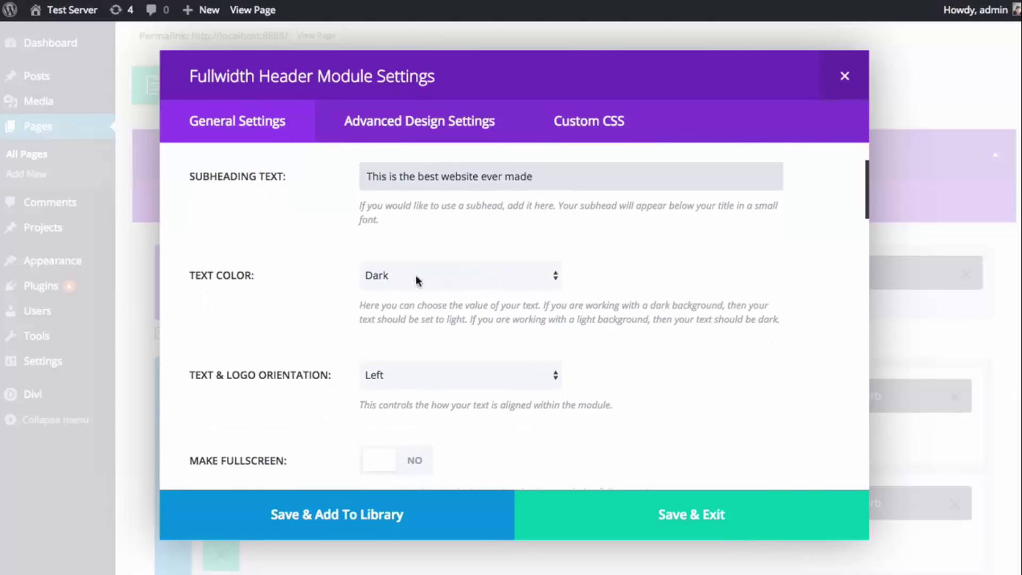
- Give the header Light text on a purple #8224e3 background and save the module
{"action": "left_click", "coordinate": [455, 271]}
{"action": "left_click", "coordinate": [442, 289]}
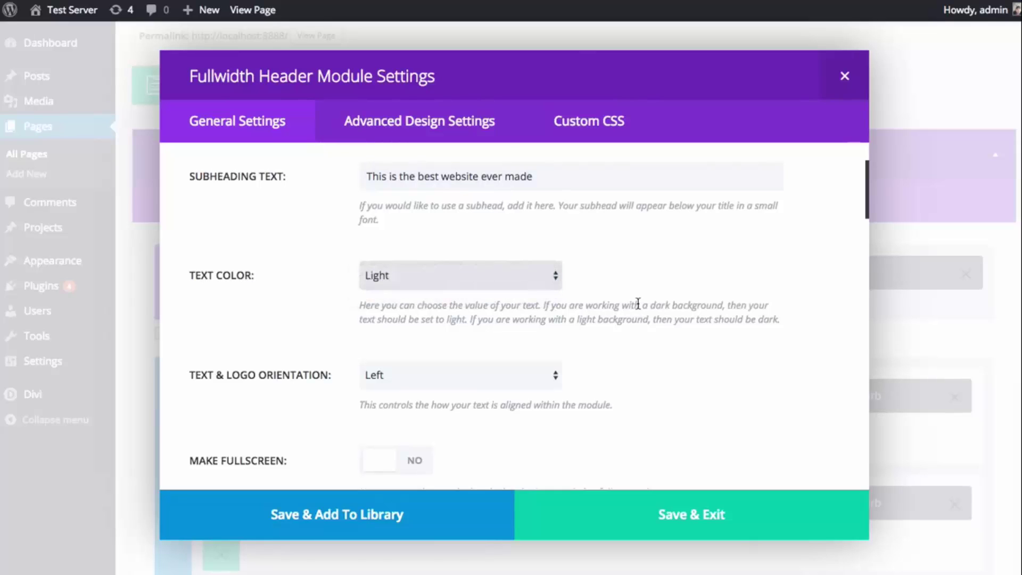
{"action": "scroll", "coordinate": [639, 303], "scroll_direction": "down", "scroll_amount": 3}
{"action": "scroll", "coordinate": [573, 293], "scroll_direction": "up", "scroll_amount": 1}
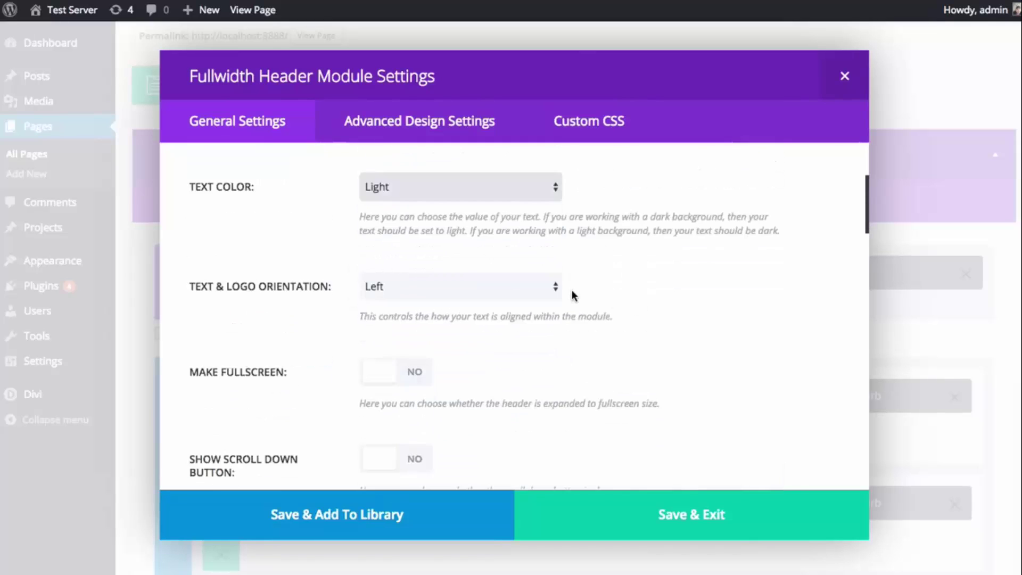
{"action": "scroll", "coordinate": [573, 296], "scroll_direction": "down", "scroll_amount": 7}
{"action": "scroll", "coordinate": [534, 296], "scroll_direction": "down", "scroll_amount": 5}
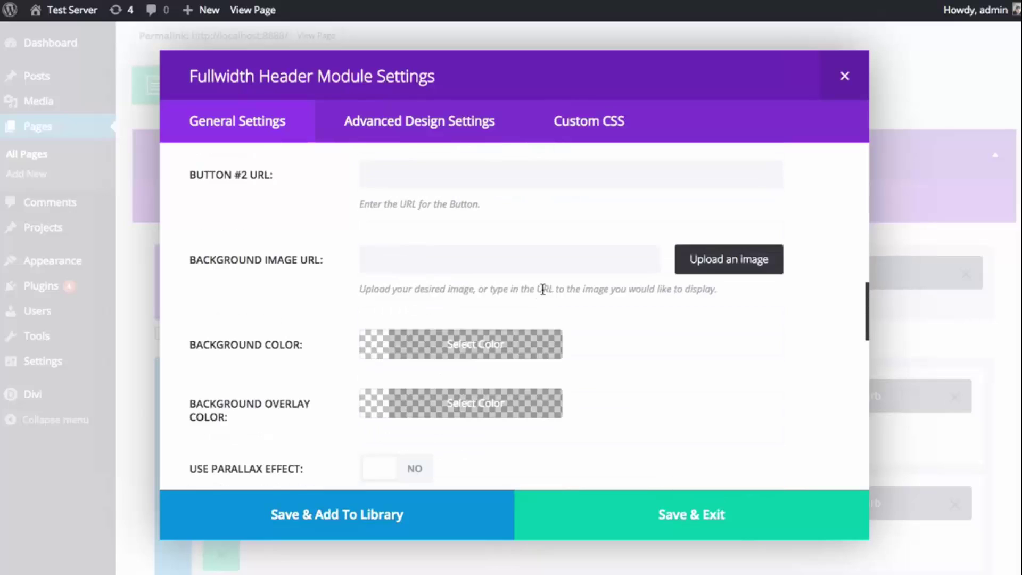
{"action": "left_click", "coordinate": [477, 353]}
{"action": "scroll", "coordinate": [480, 356], "scroll_direction": "down", "scroll_amount": 5}
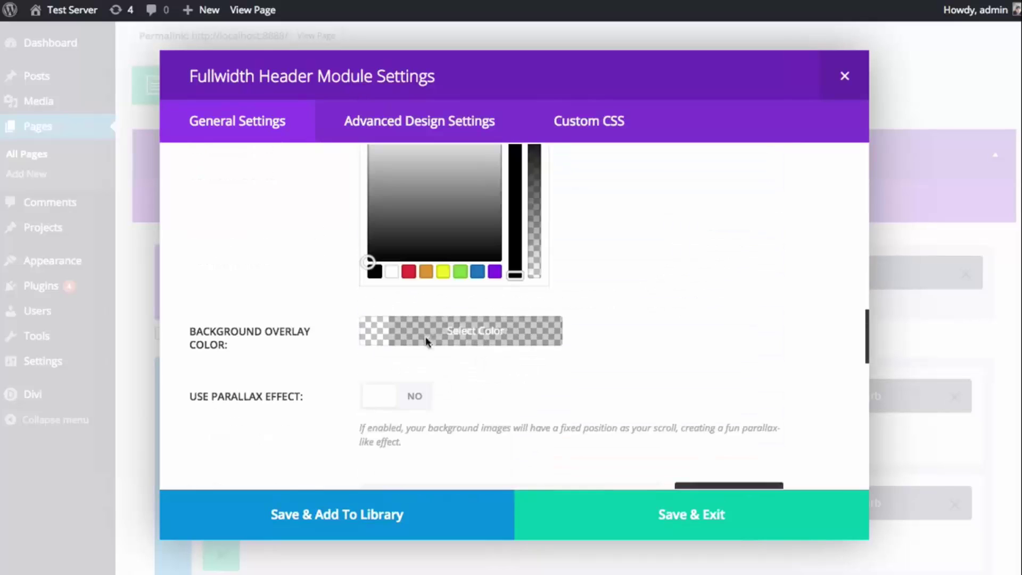
{"action": "left_click", "coordinate": [491, 273]}
{"action": "scroll", "coordinate": [489, 279], "scroll_direction": "up", "scroll_amount": 1}
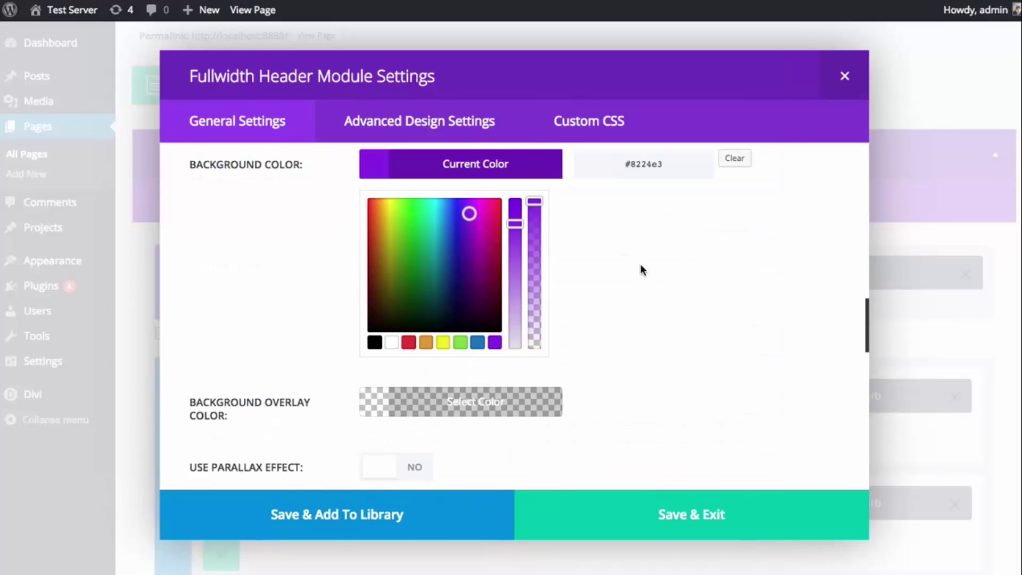
{"action": "left_click", "coordinate": [525, 168]}
{"action": "left_click", "coordinate": [679, 504]}
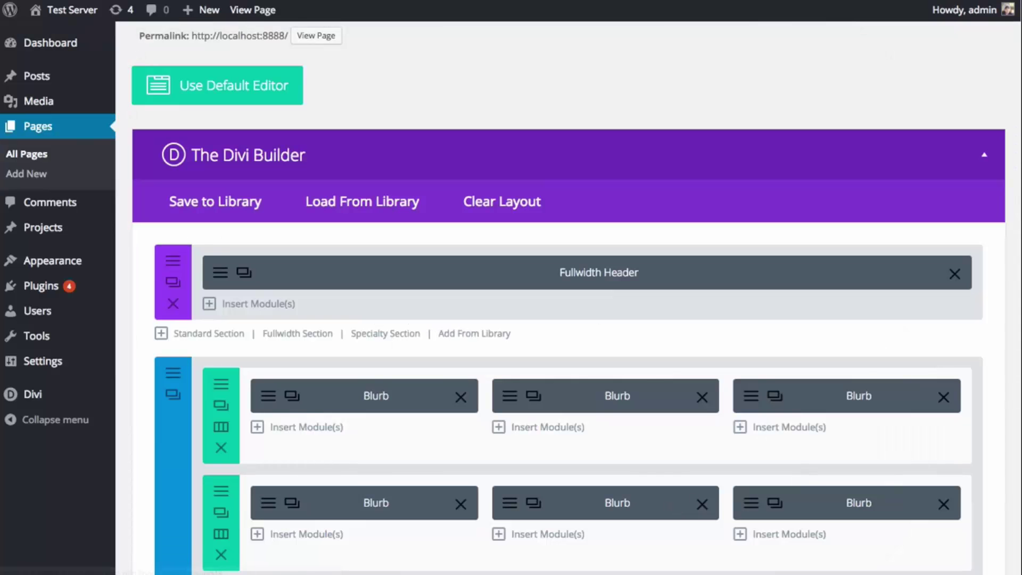
- Update the Sample Page, view it on the live site, then return to its Divi Builder layout
{"action": "scroll", "coordinate": [944, 303], "scroll_direction": "down", "scroll_amount": 20}
{"action": "scroll", "coordinate": [944, 303], "scroll_direction": "down", "scroll_amount": 10}
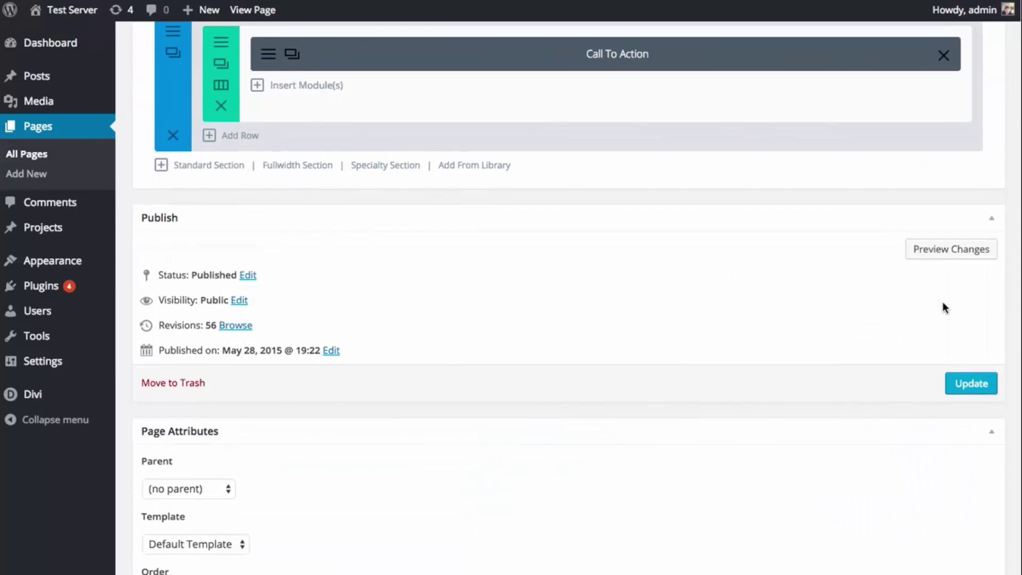
{"action": "left_click", "coordinate": [971, 383]}
{"action": "scroll", "coordinate": [384, 176], "scroll_direction": "up", "scroll_amount": 20}
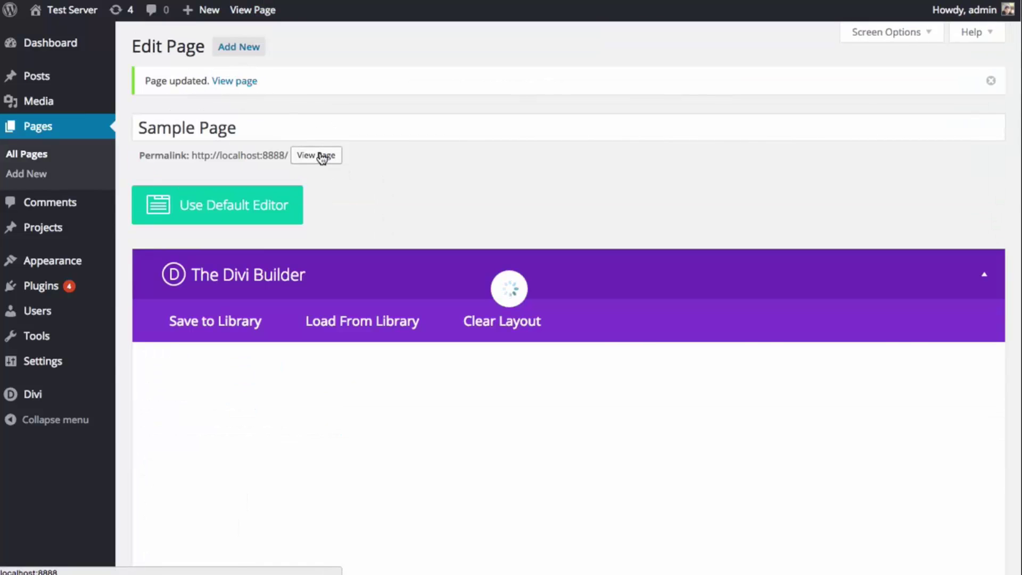
{"action": "left_click", "coordinate": [322, 155]}
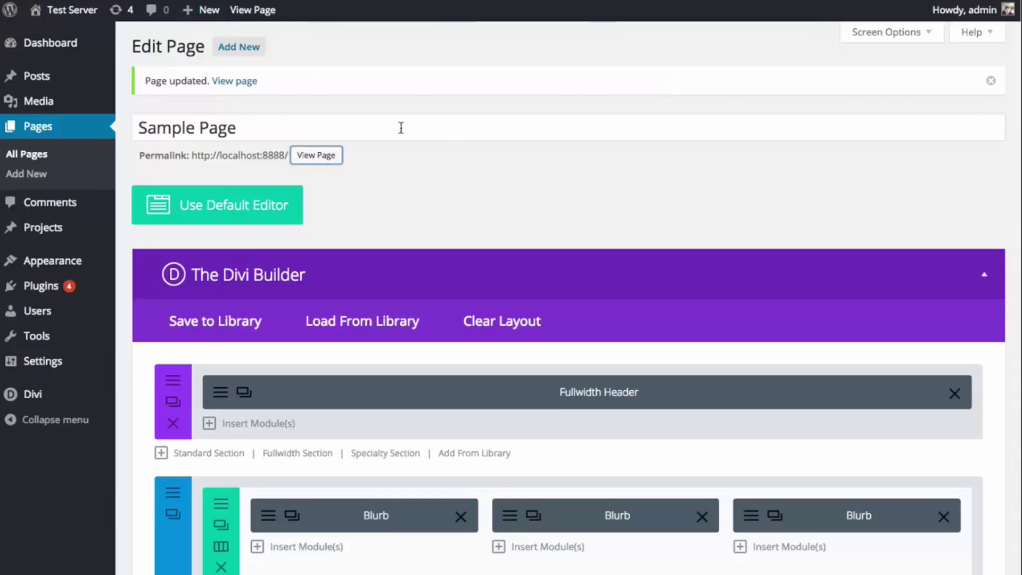
{"action": "scroll", "coordinate": [400, 128], "scroll_direction": "down", "scroll_amount": 3}
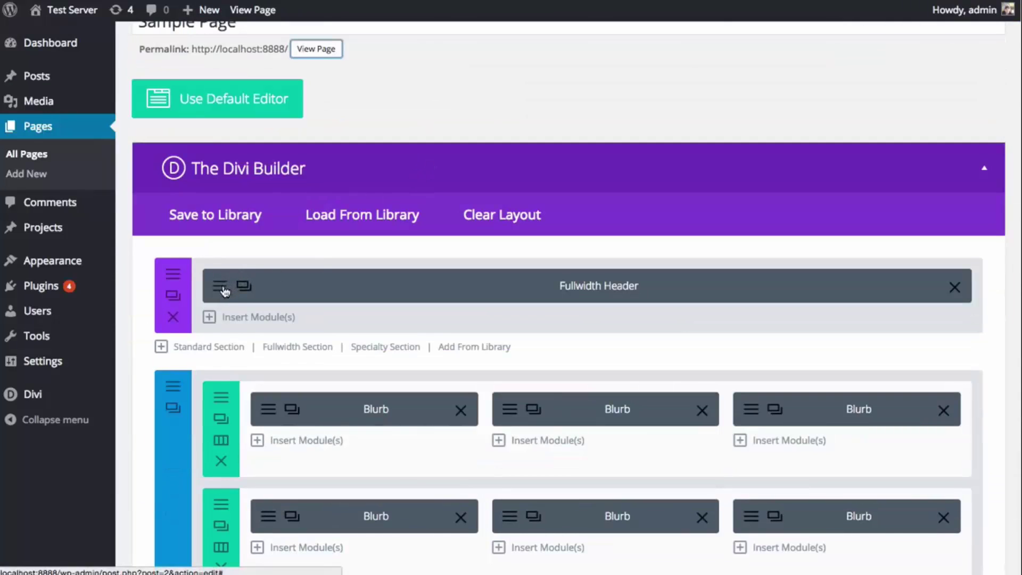
- Set the Fullwidth Header's Text & Logo Orientation to Center
{"action": "left_click", "coordinate": [220, 289]}
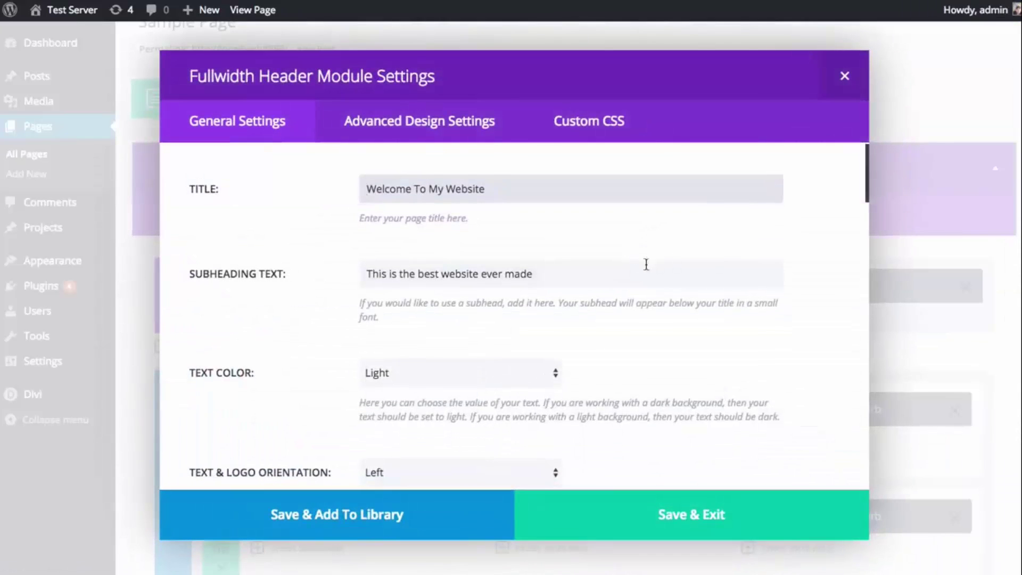
{"action": "scroll", "coordinate": [767, 288], "scroll_direction": "down", "scroll_amount": 5}
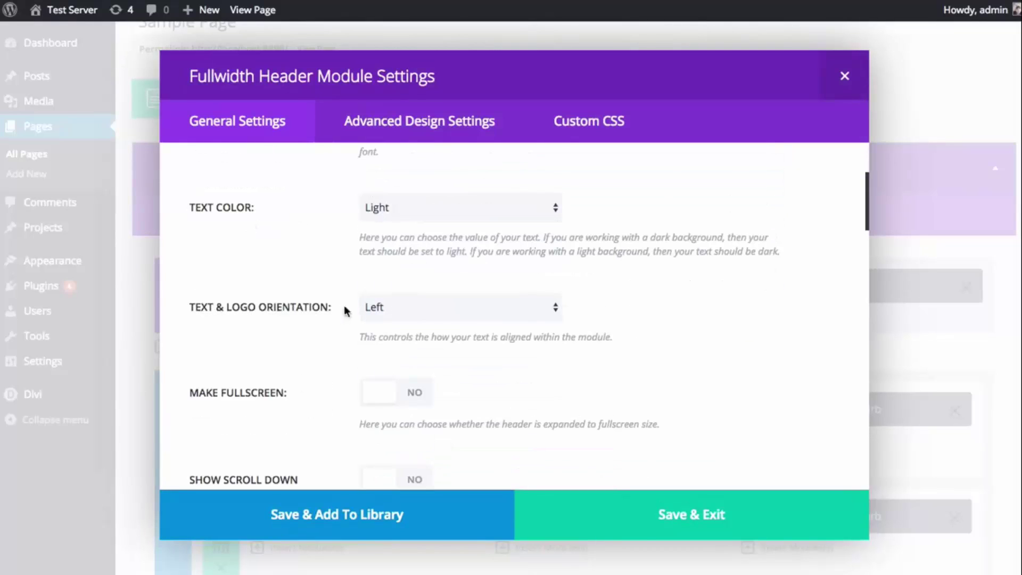
{"action": "left_click", "coordinate": [474, 308]}
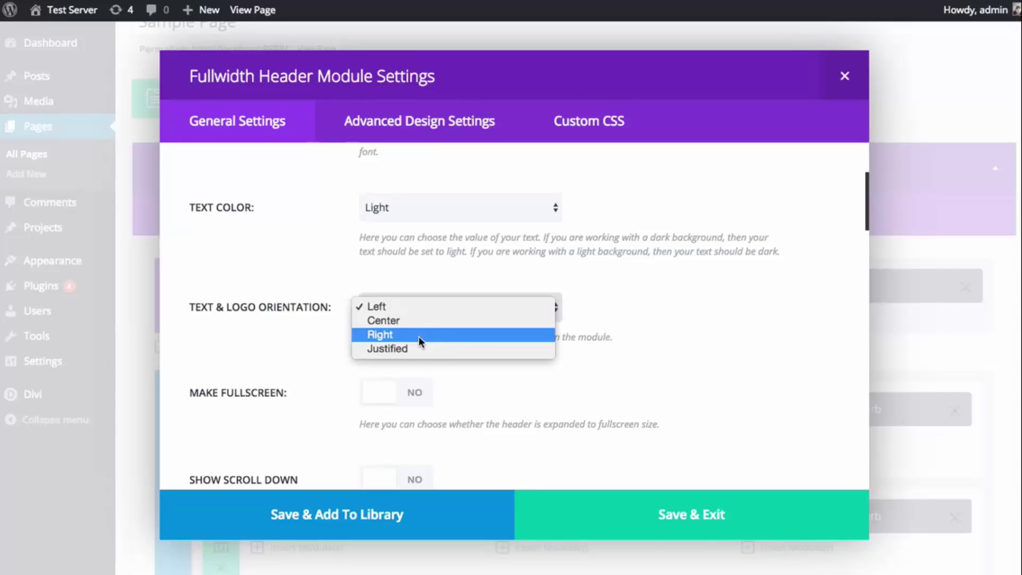
{"action": "left_click", "coordinate": [410, 321]}
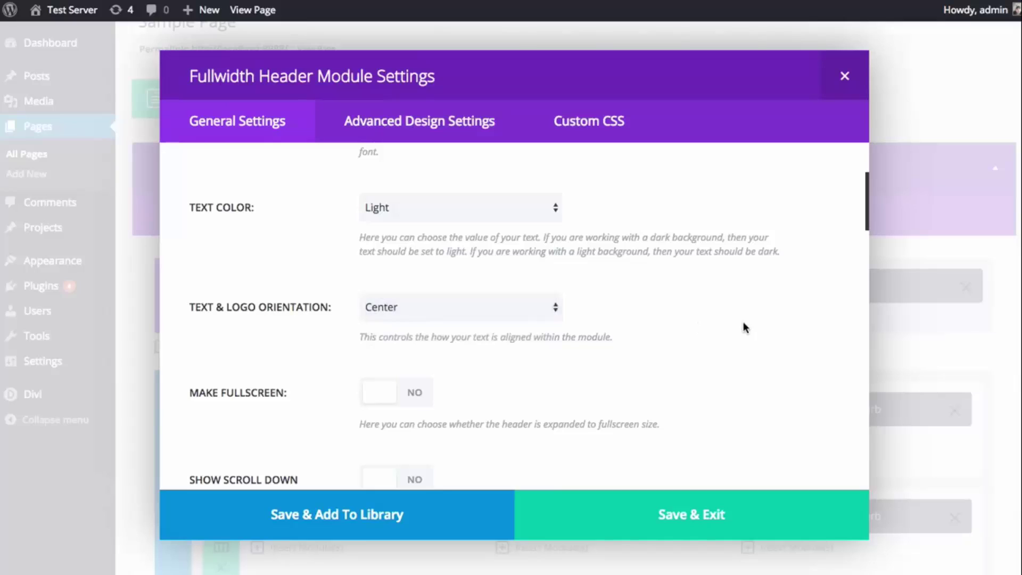
- Turn on Make Fullscreen for the header and Save & Exit its settings
{"action": "scroll", "coordinate": [724, 317], "scroll_direction": "down", "scroll_amount": 2}
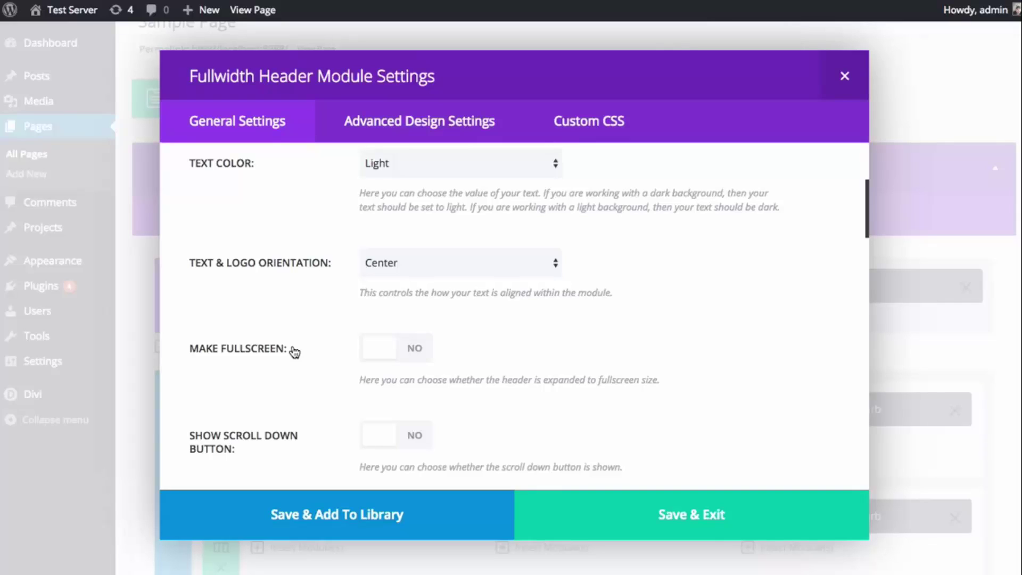
{"action": "left_click", "coordinate": [375, 349]}
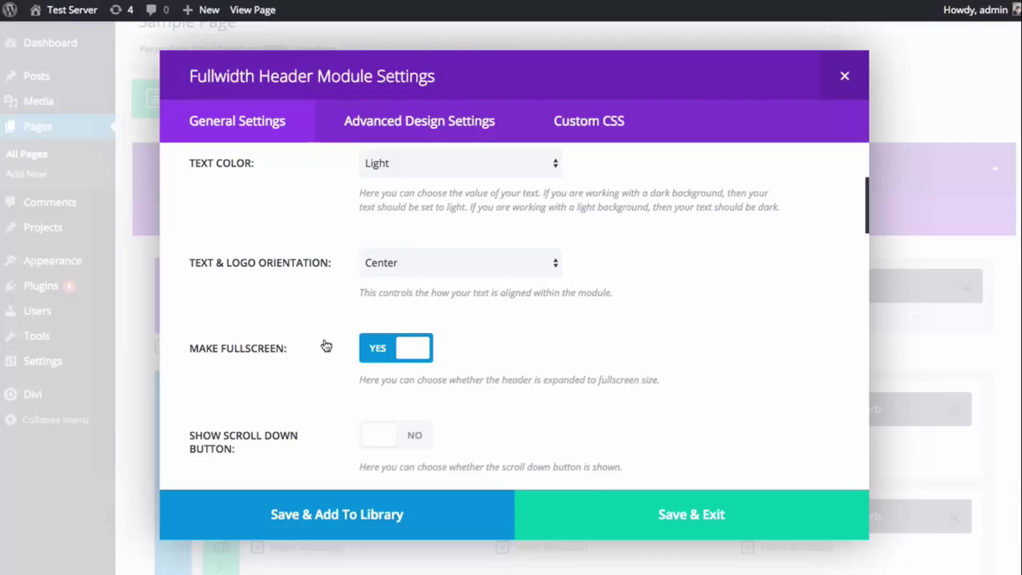
{"action": "left_click", "coordinate": [631, 514]}
{"action": "scroll", "coordinate": [831, 434], "scroll_direction": "down", "scroll_amount": 15}
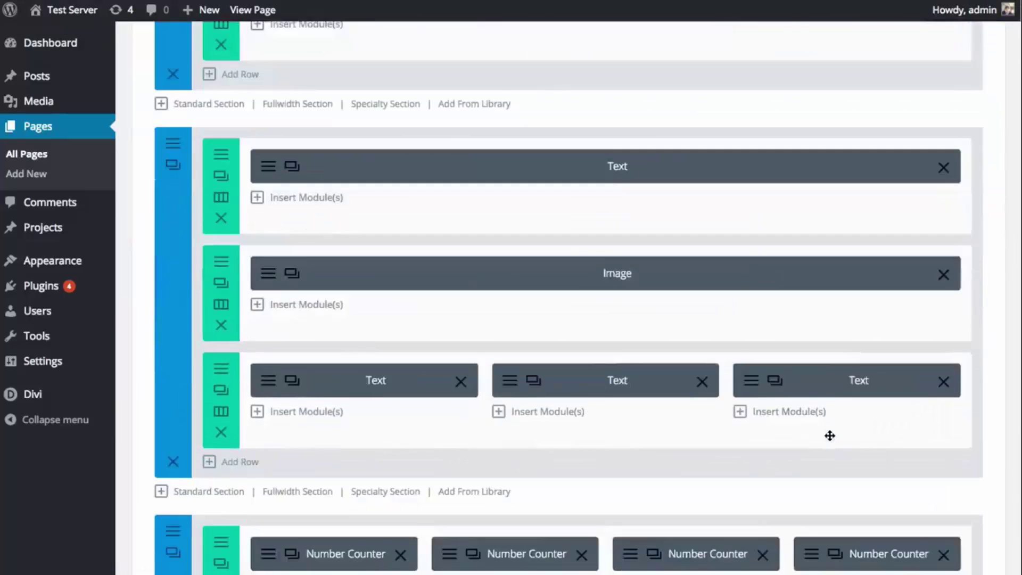
{"action": "scroll", "coordinate": [862, 445], "scroll_direction": "down", "scroll_amount": 1}
- Update the Sample Page and inspect the centred 'Welcome To My Website' title
{"action": "left_click", "coordinate": [971, 530]}
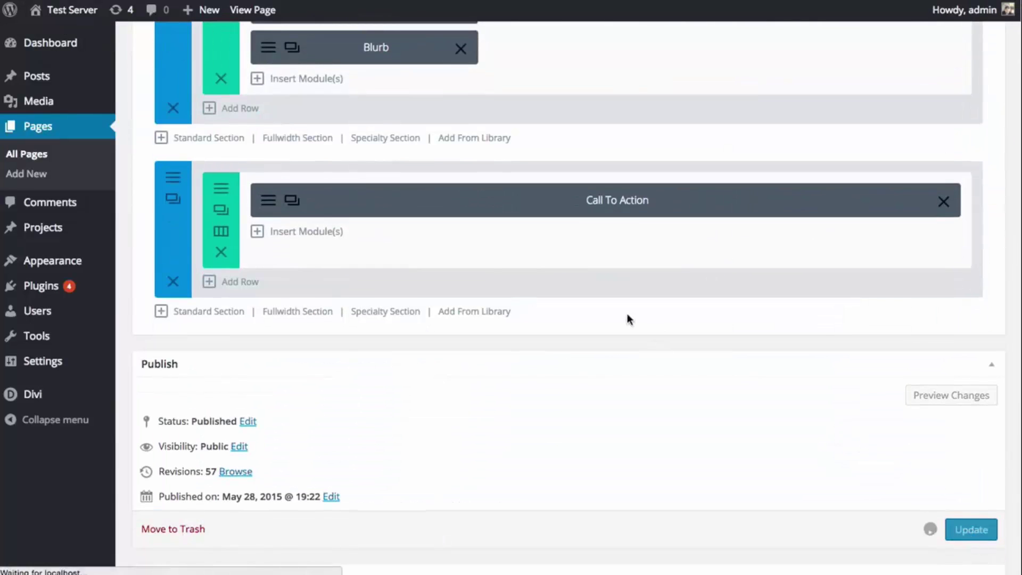
{"action": "scroll", "coordinate": [596, 286], "scroll_direction": "up", "scroll_amount": 15}
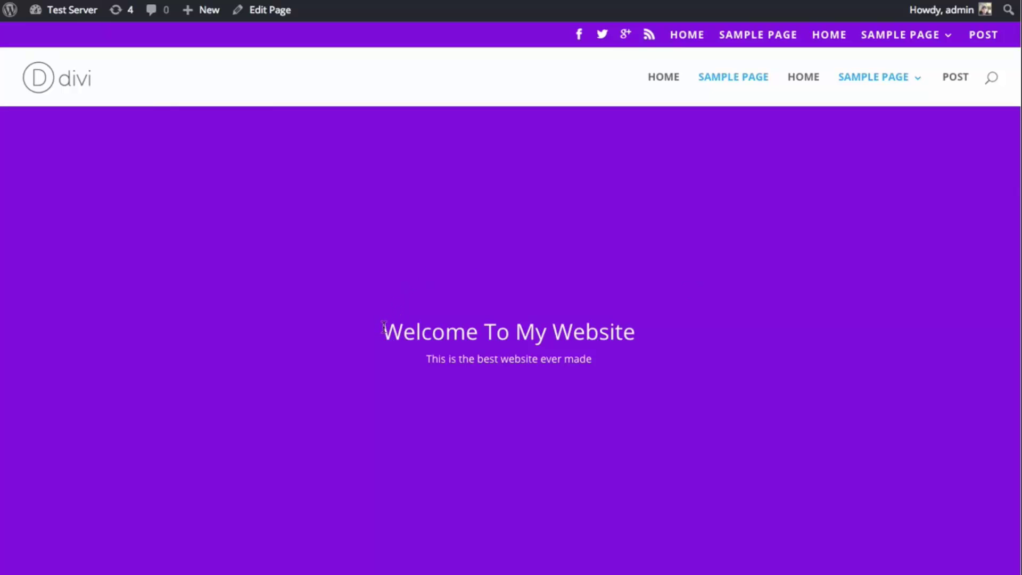
{"action": "left_click_drag", "start_coordinate": [382, 332], "coordinate": [627, 332]}
{"action": "left_click", "coordinate": [638, 333]}
- Scroll the live page and resize the browser window to test the header's centring
{"action": "scroll", "coordinate": [513, 318], "scroll_direction": "down", "scroll_amount": 1}
{"action": "scroll", "coordinate": [513, 318], "scroll_direction": "down", "scroll_amount": 10}
{"action": "scroll", "coordinate": [803, 506], "scroll_direction": "down", "scroll_amount": 5}
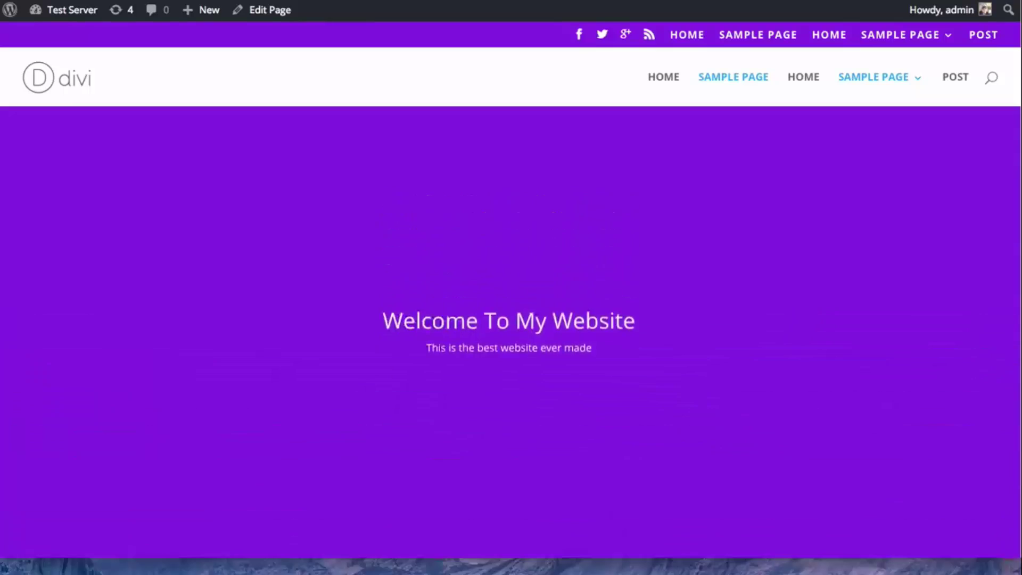
{"action": "left_click_drag", "start_coordinate": [803, 557], "coordinate": [789, 574]}
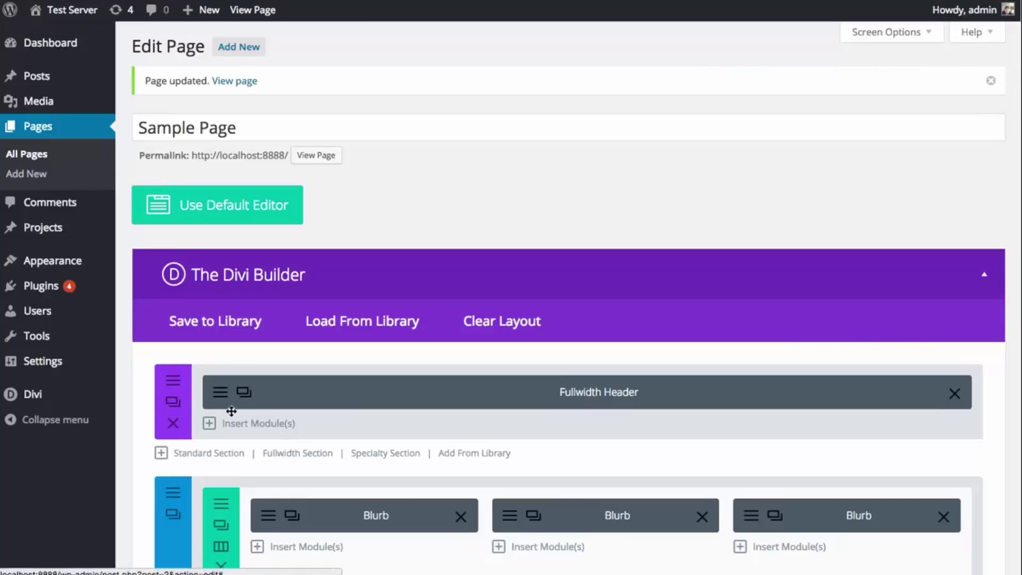
- Show a scroll-down button with the chevron icon in the Fullwidth Header
{"action": "left_click", "coordinate": [226, 388]}
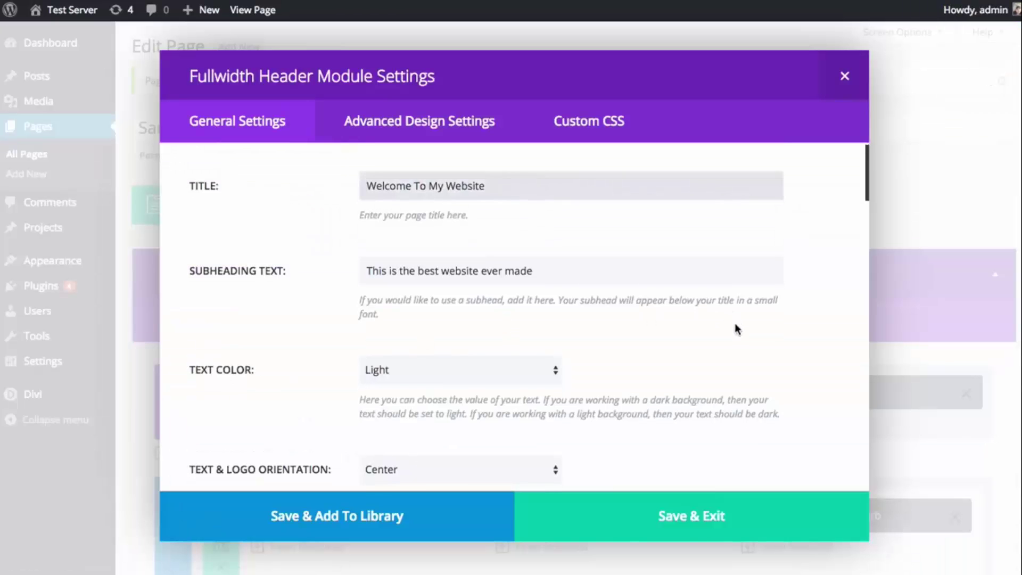
{"action": "scroll", "coordinate": [732, 315], "scroll_direction": "down", "scroll_amount": 3}
{"action": "scroll", "coordinate": [731, 315], "scroll_direction": "down", "scroll_amount": 5}
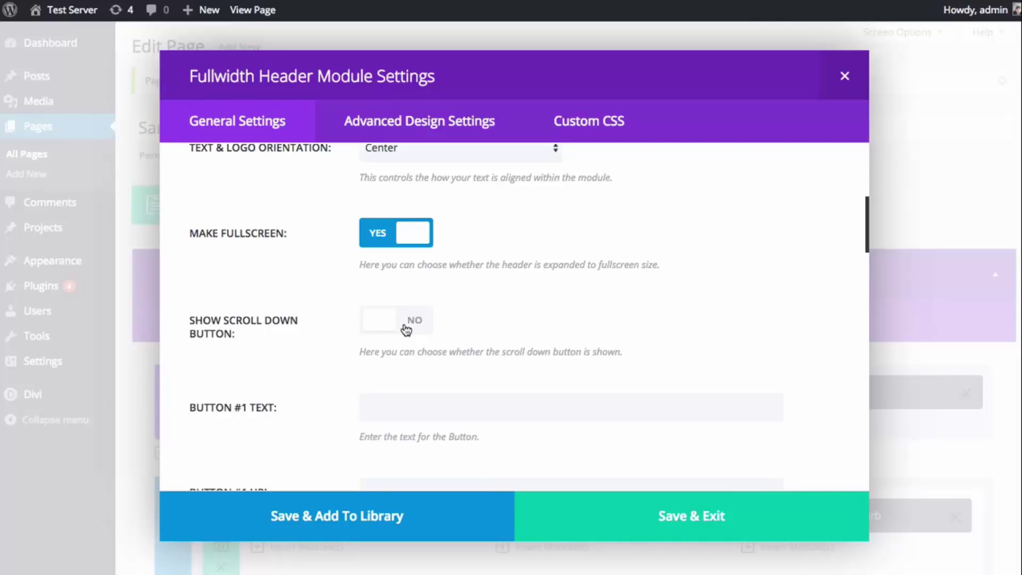
{"action": "left_click", "coordinate": [406, 331]}
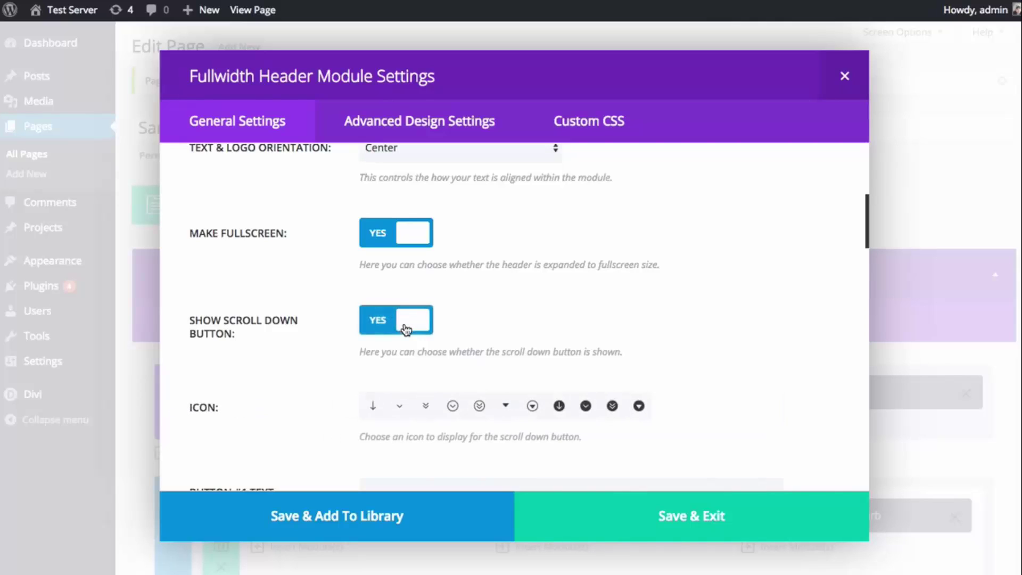
{"action": "left_click", "coordinate": [399, 408]}
{"action": "scroll", "coordinate": [740, 325], "scroll_direction": "down", "scroll_amount": 2}
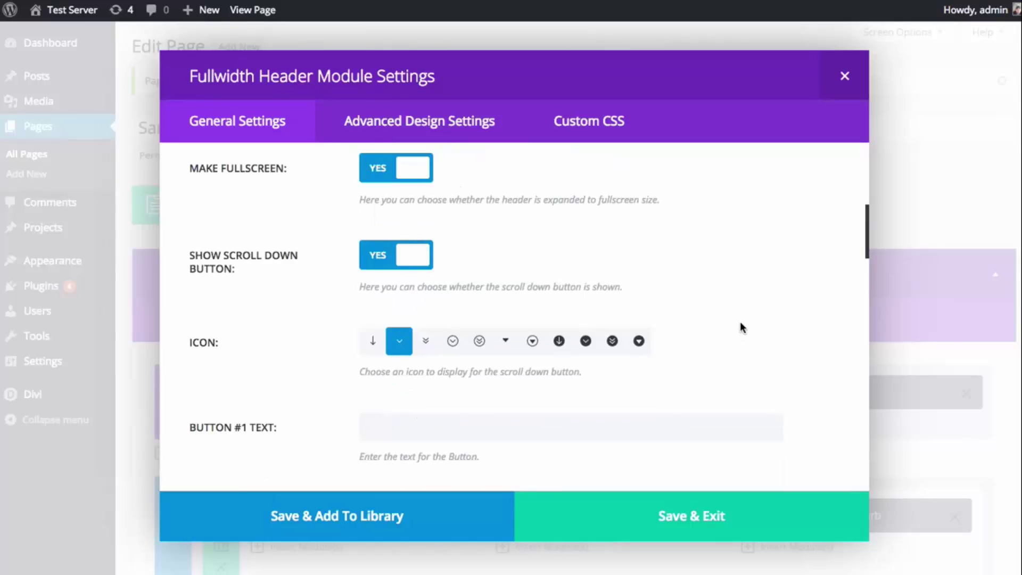
{"action": "scroll", "coordinate": [744, 326], "scroll_direction": "down", "scroll_amount": 5}
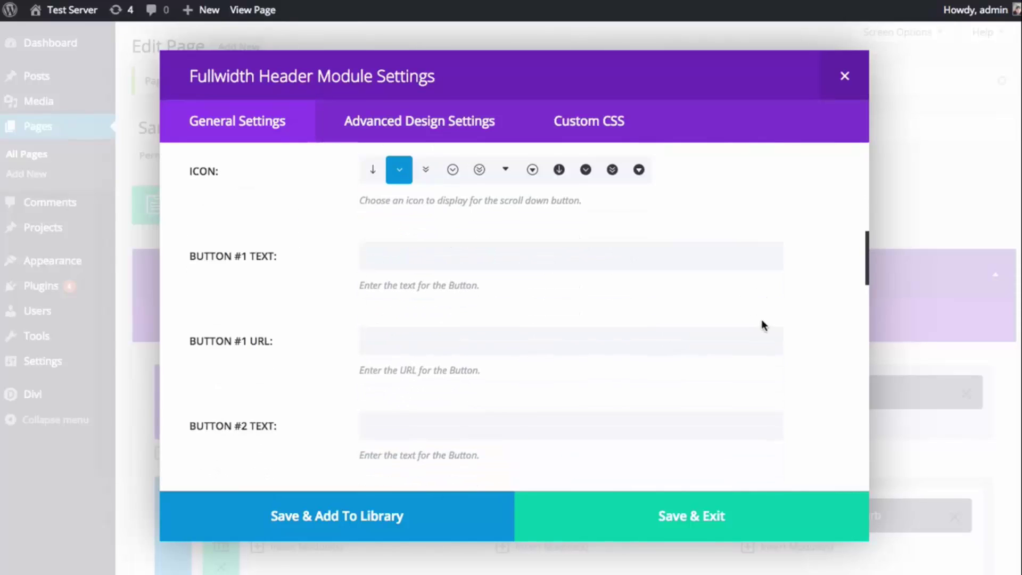
{"action": "left_click", "coordinate": [532, 258]}
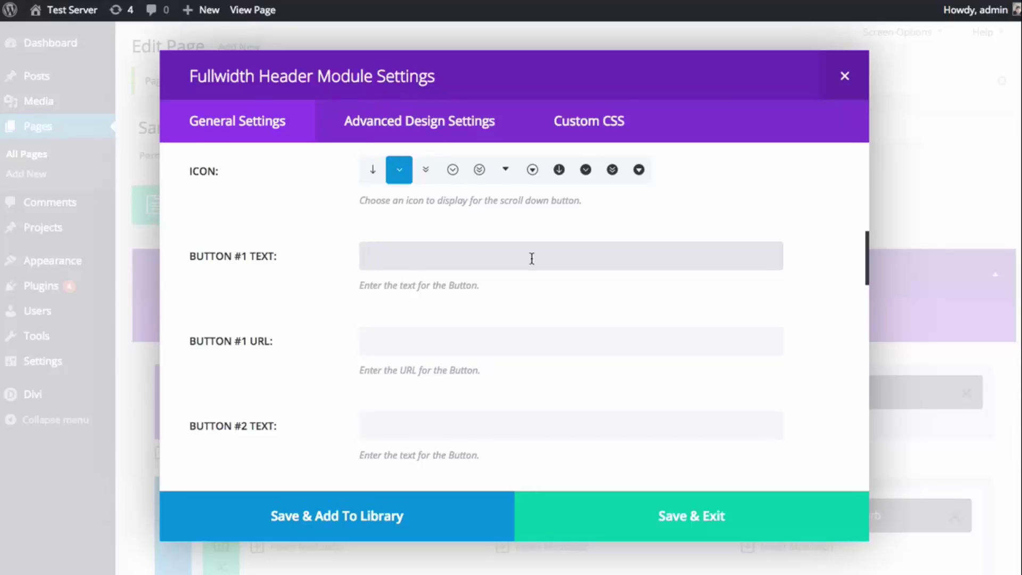
{"action": "type", "text": "Request A Quote Today"}
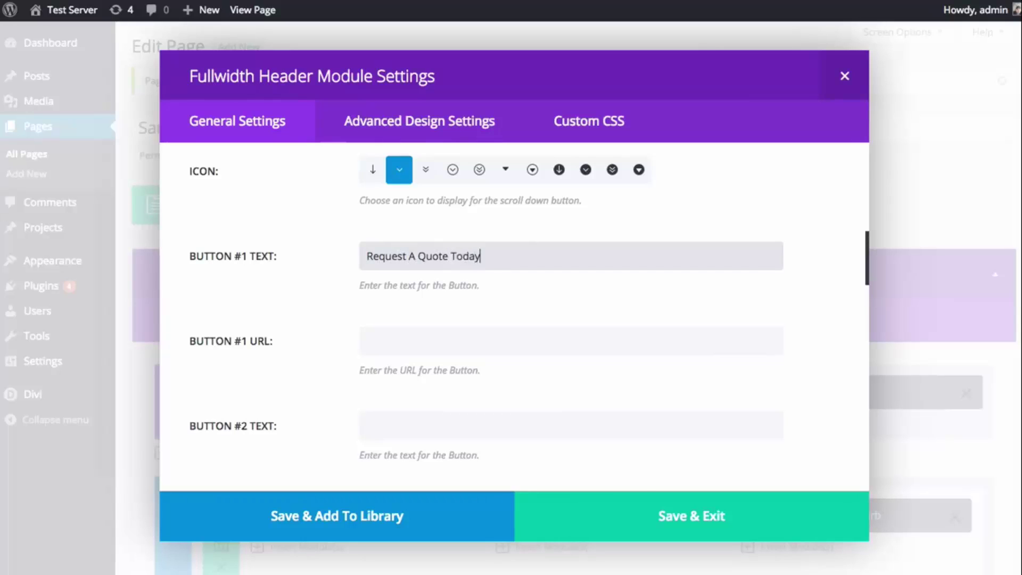
{"action": "left_click", "coordinate": [462, 345]}
{"action": "type", "text": "http"}
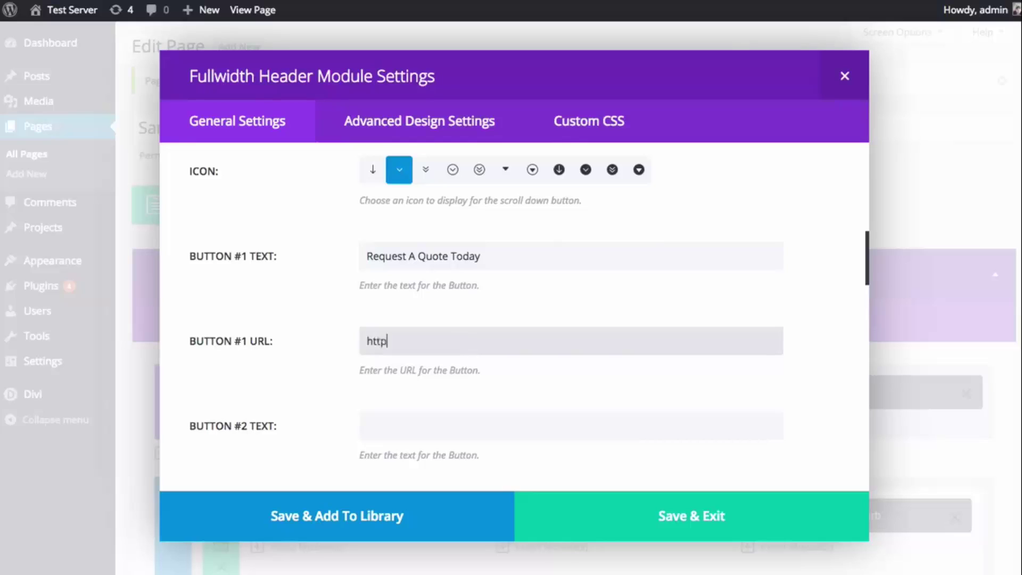
{"action": "type", "text": "://my"}
{"action": "key", "text": "BackSpace"}
{"action": "type", "text": "mywesb"}
{"action": "key", "text": "BackSpace"}
{"action": "key", "text": "BackSpace"}
{"action": "type", "text": "bsite.c"}
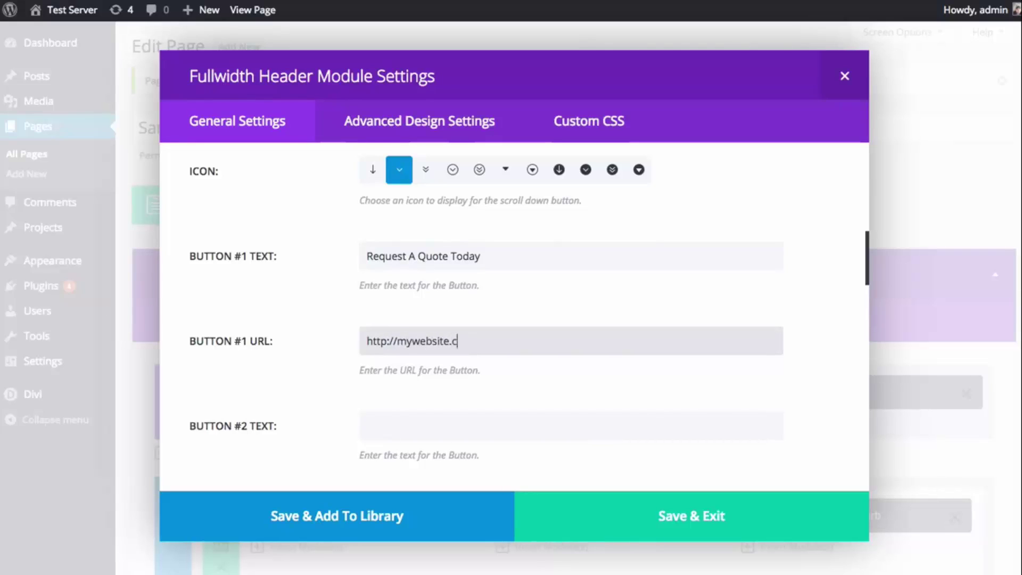
{"action": "type", "text": "om/quote/"}
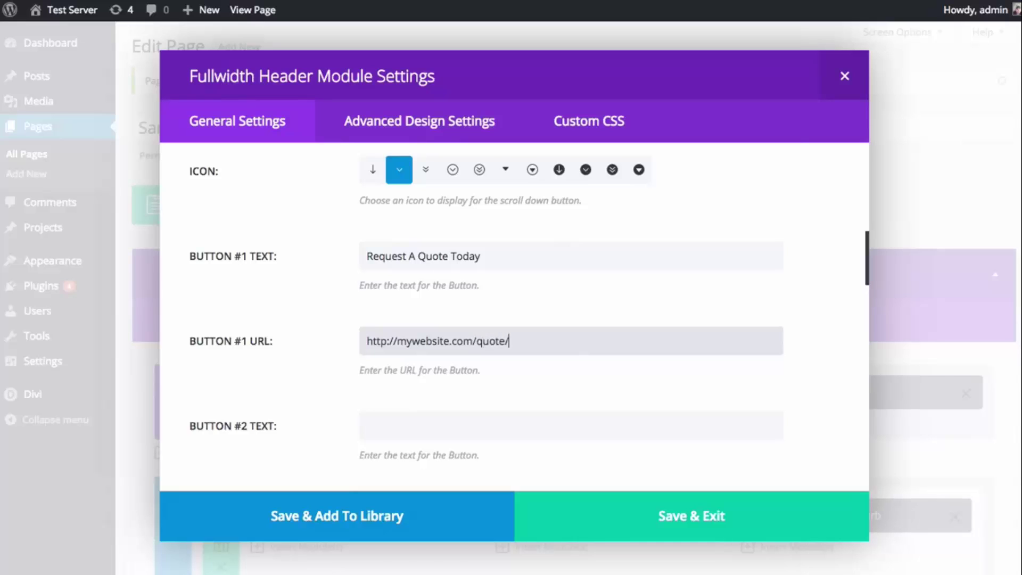
{"action": "scroll", "coordinate": [555, 320], "scroll_direction": "down", "scroll_amount": 2}
{"action": "left_click", "coordinate": [433, 315]}
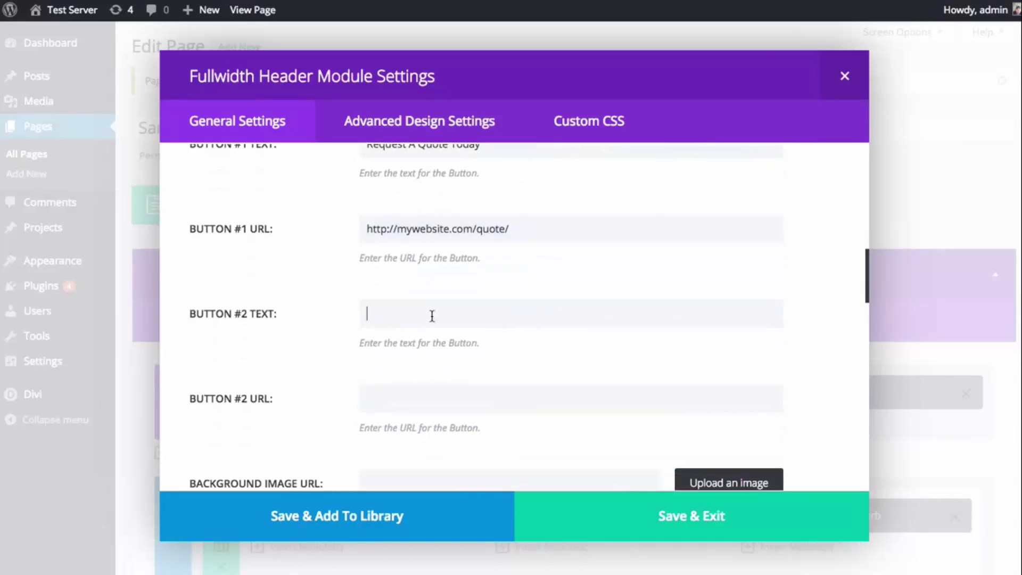
- Scroll down to the Background Image URL field and select it
{"action": "scroll", "coordinate": [449, 293], "scroll_direction": "down", "scroll_amount": 3}
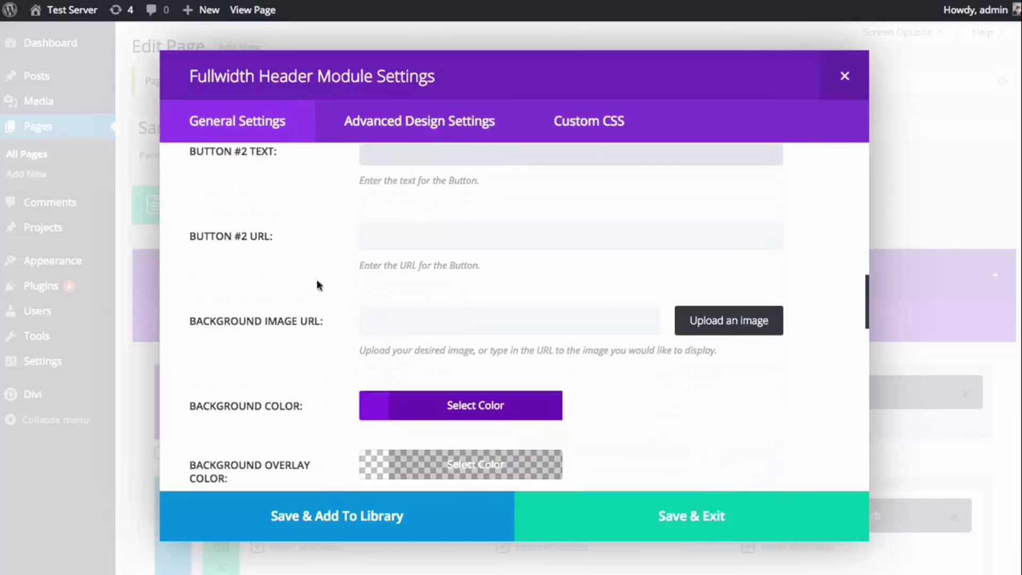
{"action": "left_click", "coordinate": [413, 317]}
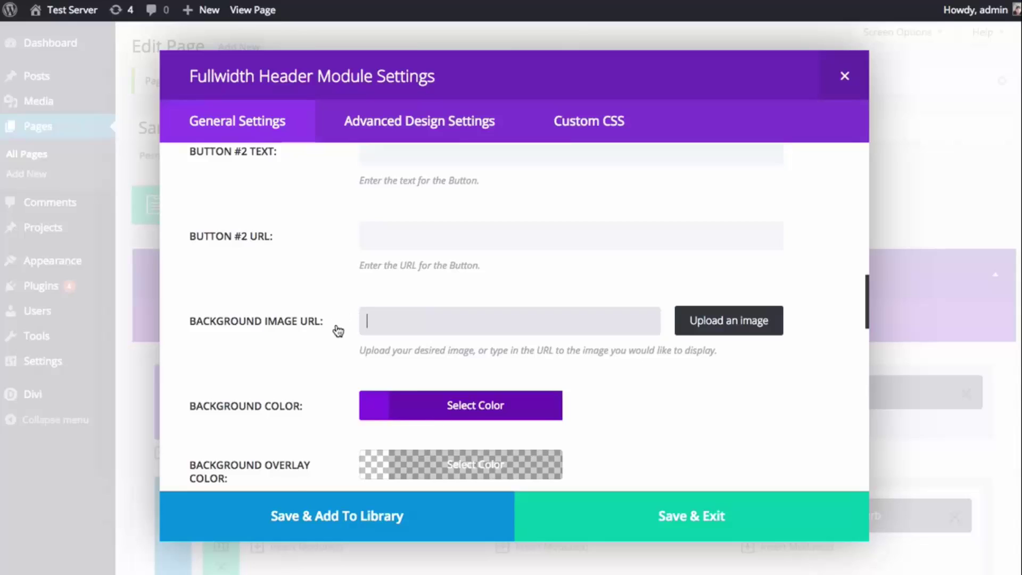
{"action": "scroll", "coordinate": [338, 330], "scroll_direction": "down", "scroll_amount": 3}
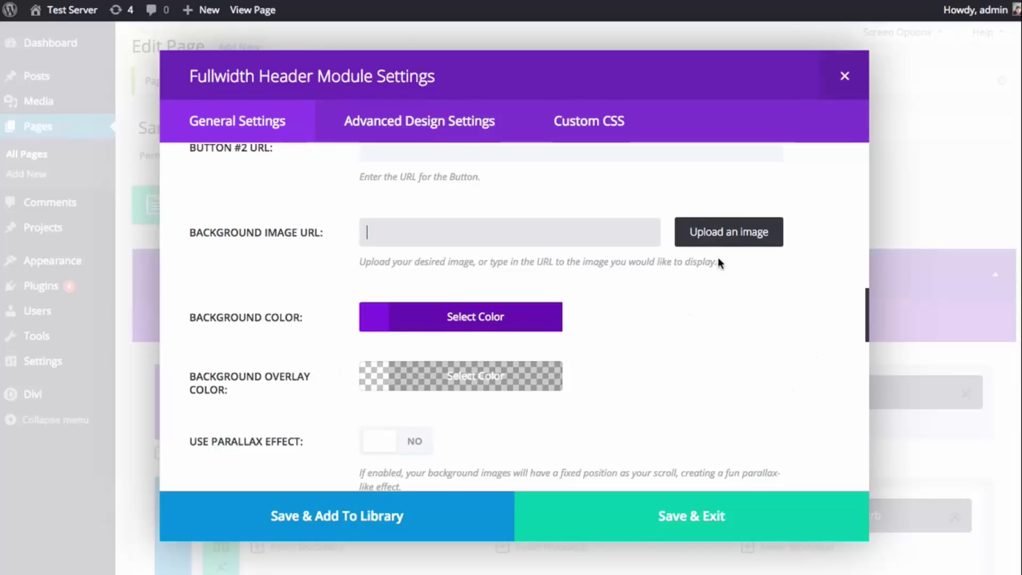
- Set meadow.jpg from the Media Library as the header's background image
{"action": "left_click", "coordinate": [722, 239]}
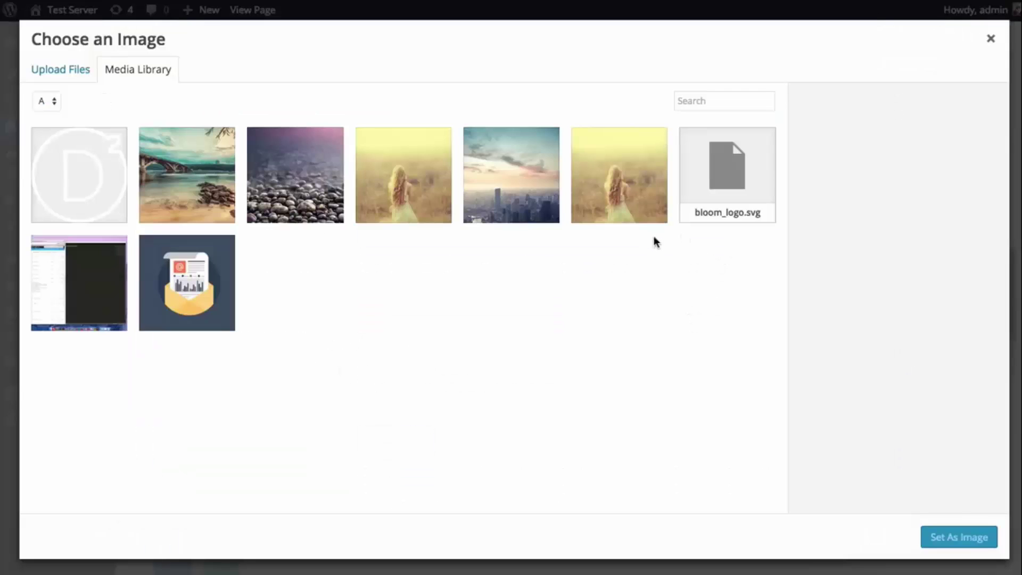
{"action": "left_click", "coordinate": [296, 180]}
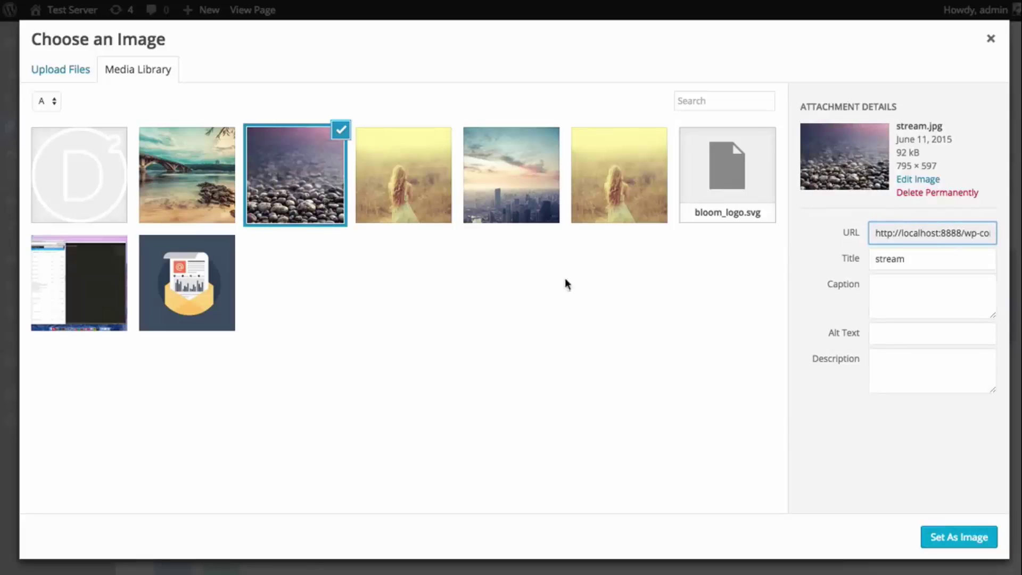
{"action": "left_click", "coordinate": [407, 181]}
{"action": "left_click", "coordinate": [970, 538]}
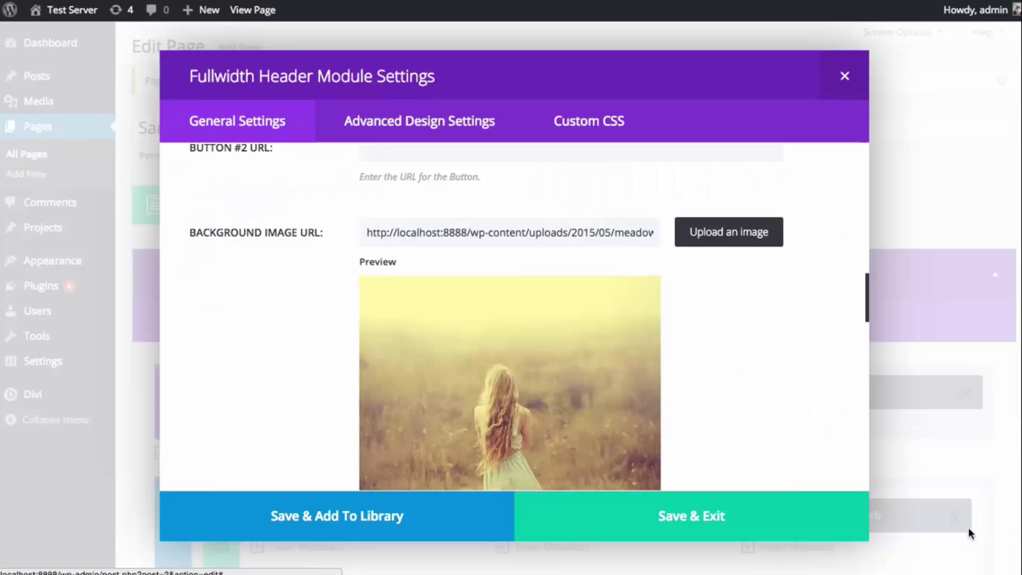
{"action": "scroll", "coordinate": [731, 382], "scroll_direction": "up", "scroll_amount": 2}
{"action": "scroll", "coordinate": [742, 389], "scroll_direction": "down", "scroll_amount": 5}
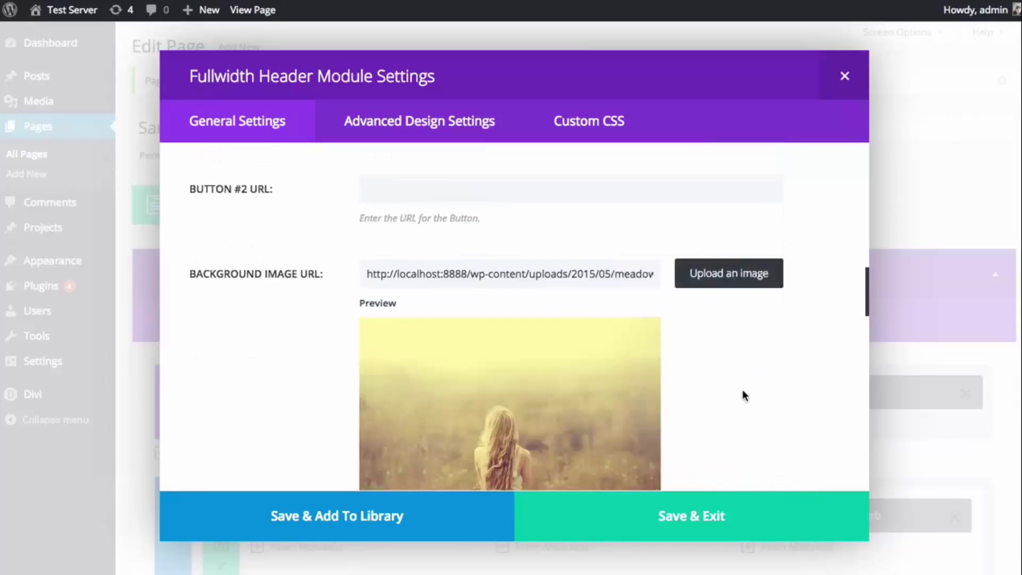
{"action": "scroll", "coordinate": [740, 328], "scroll_direction": "down", "scroll_amount": 3}
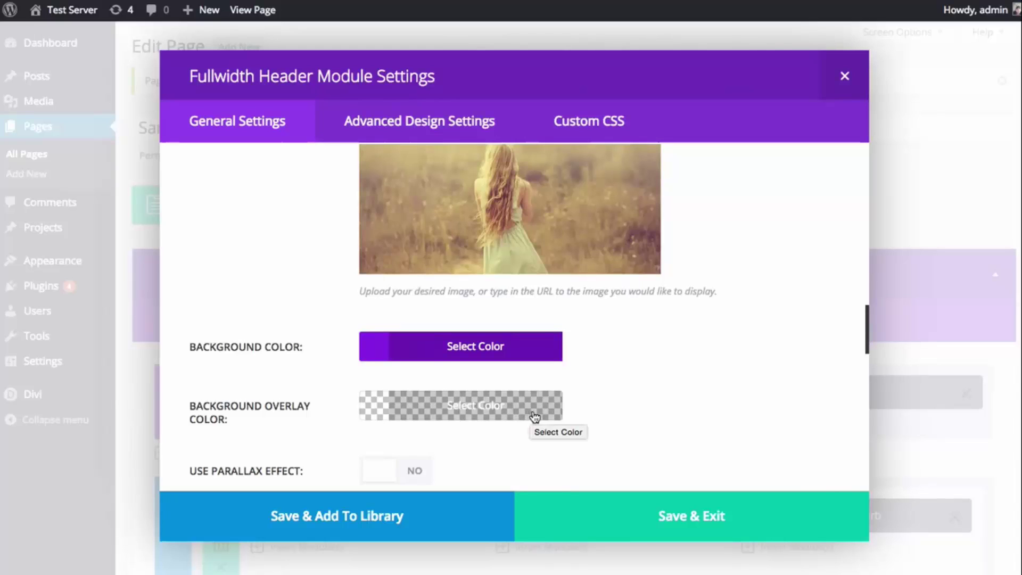
{"action": "scroll", "coordinate": [541, 415], "scroll_direction": "up", "scroll_amount": 4}
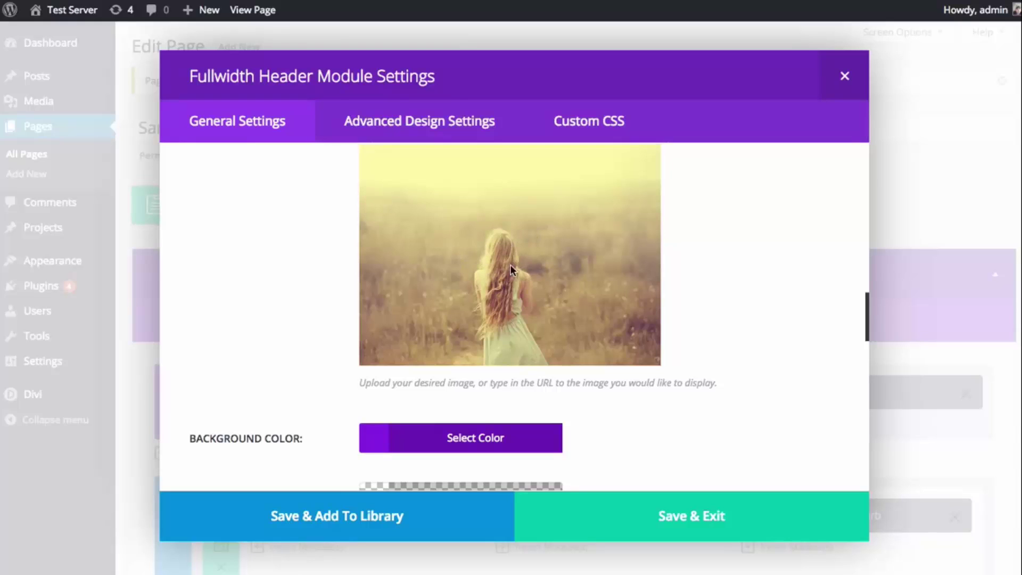
{"action": "scroll", "coordinate": [583, 258], "scroll_direction": "down", "scroll_amount": 3}
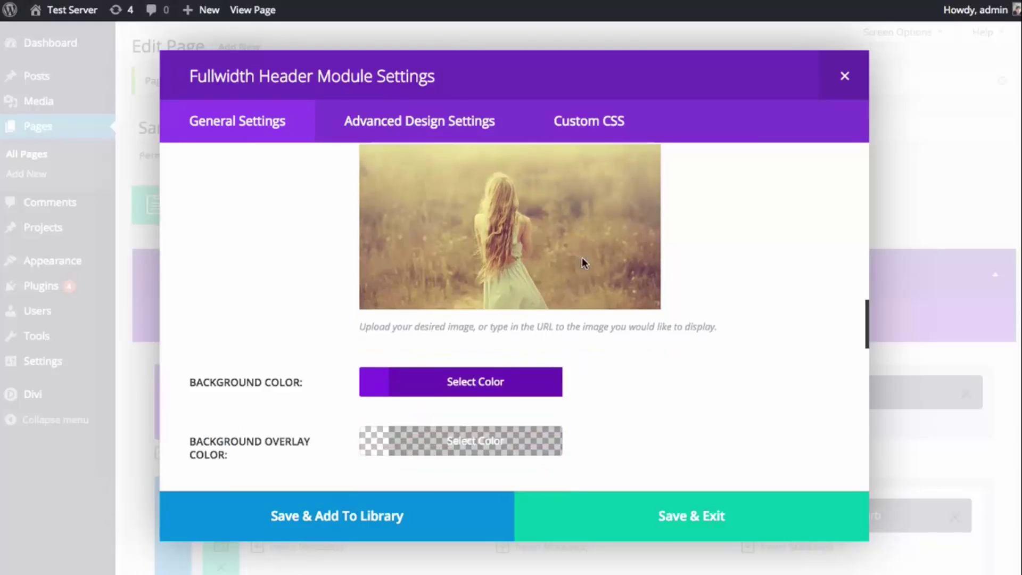
- Set the background overlay colour to semi-transparent dark blue, rgba(2,46,68,0.51)
{"action": "left_click", "coordinate": [469, 423]}
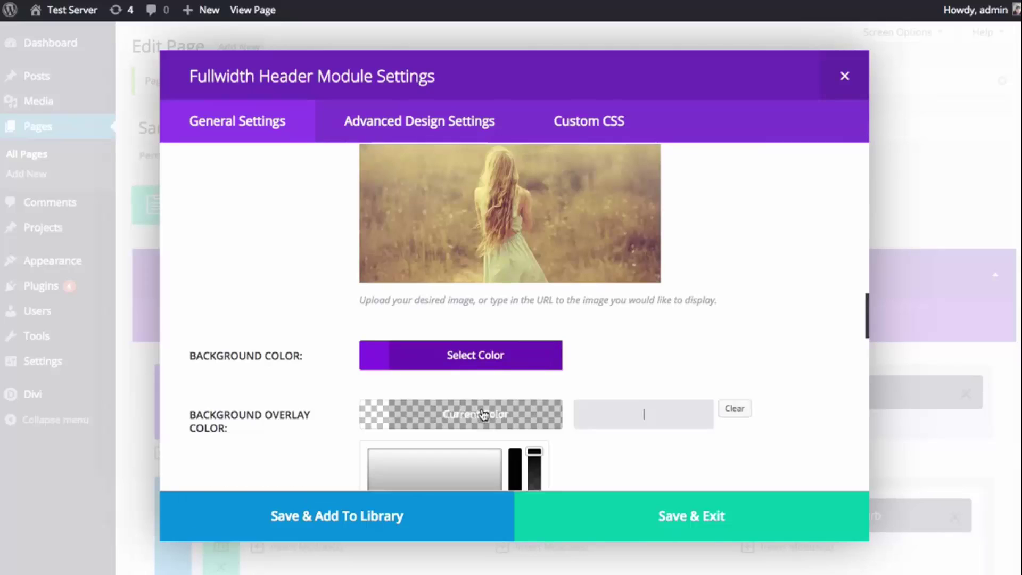
{"action": "scroll", "coordinate": [551, 378], "scroll_direction": "down", "scroll_amount": 3}
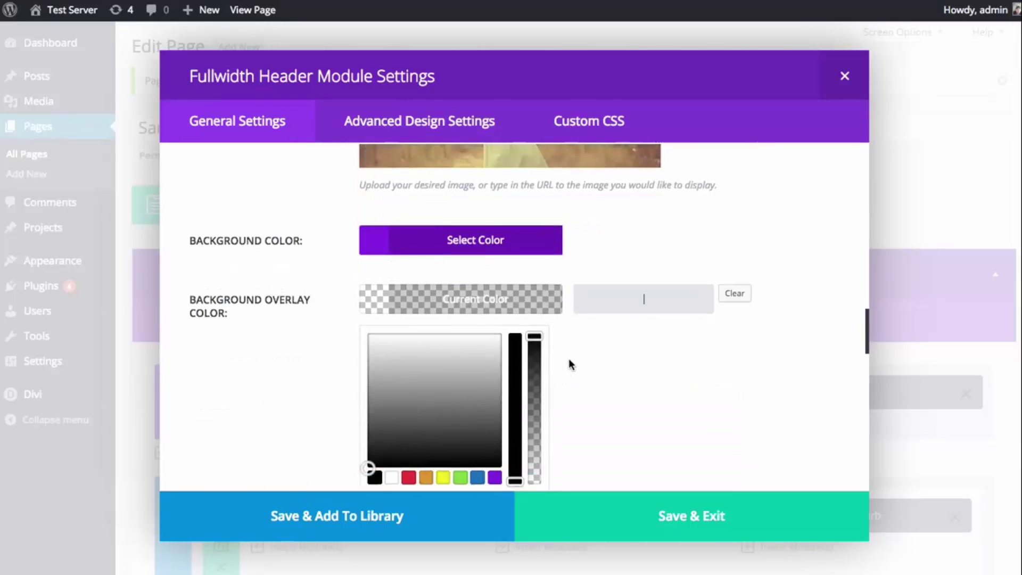
{"action": "scroll", "coordinate": [569, 368], "scroll_direction": "down", "scroll_amount": 1}
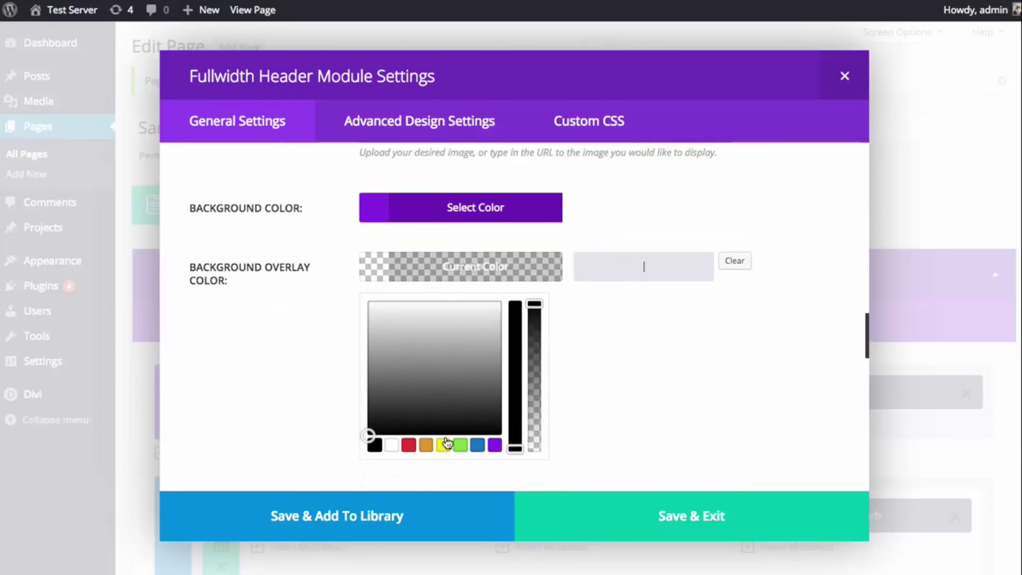
{"action": "left_click", "coordinate": [479, 446]}
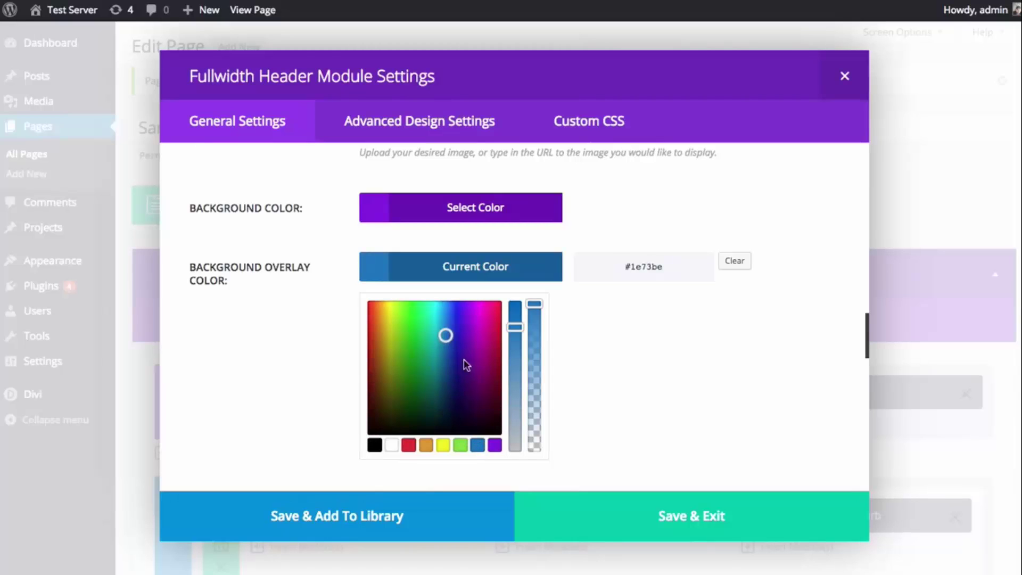
{"action": "left_click_drag", "start_coordinate": [444, 338], "coordinate": [444, 397]}
{"action": "left_click_drag", "start_coordinate": [534, 304], "coordinate": [532, 379]}
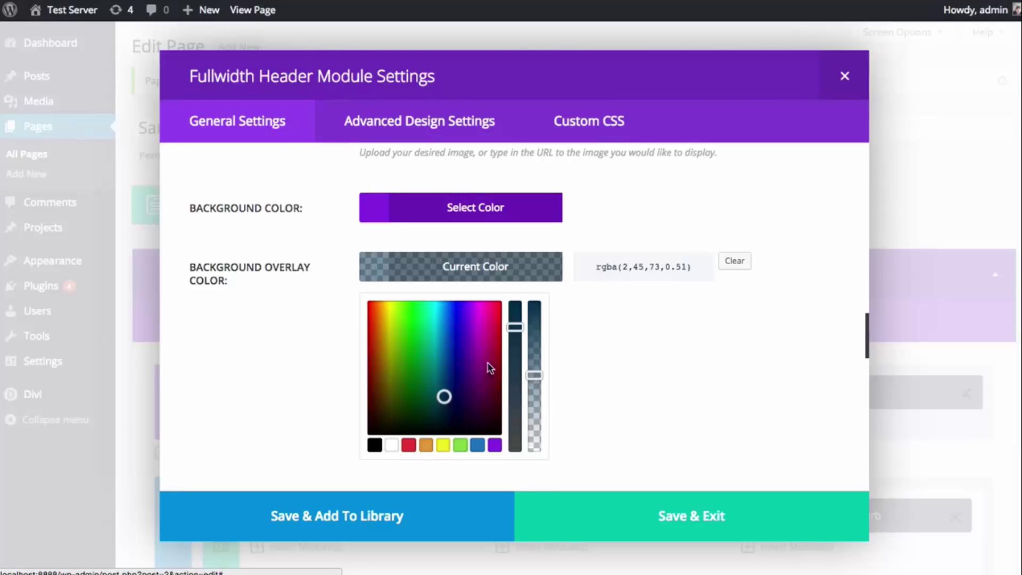
{"action": "left_click", "coordinate": [442, 399]}
- Set the header's background colour to black
{"action": "left_click", "coordinate": [496, 217]}
{"action": "left_click", "coordinate": [376, 387]}
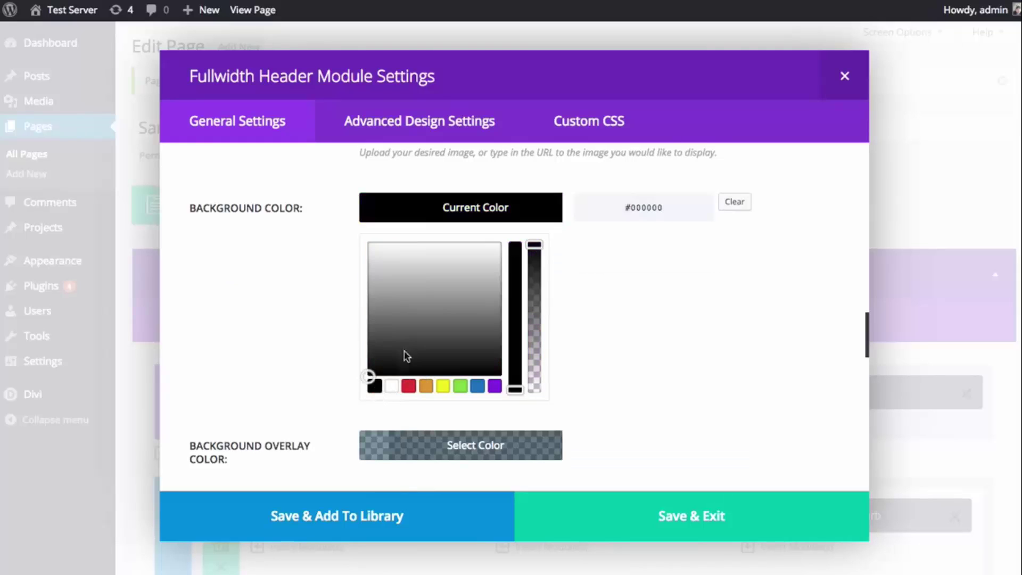
{"action": "left_click", "coordinate": [511, 220]}
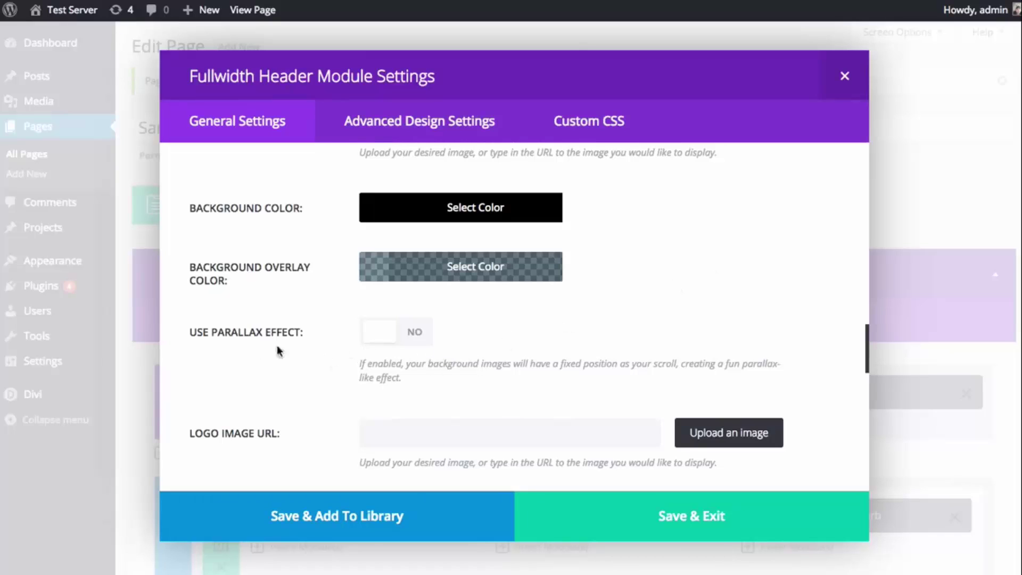
- Enable the parallax effect using True Parallax and Save & Exit the header settings
{"action": "left_click", "coordinate": [418, 335]}
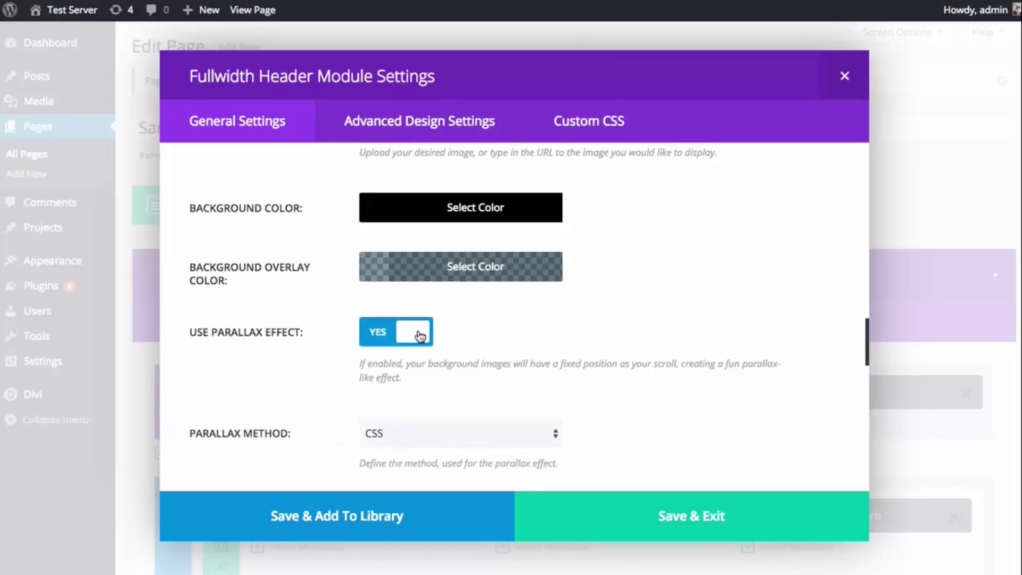
{"action": "scroll", "coordinate": [447, 331], "scroll_direction": "down", "scroll_amount": 1}
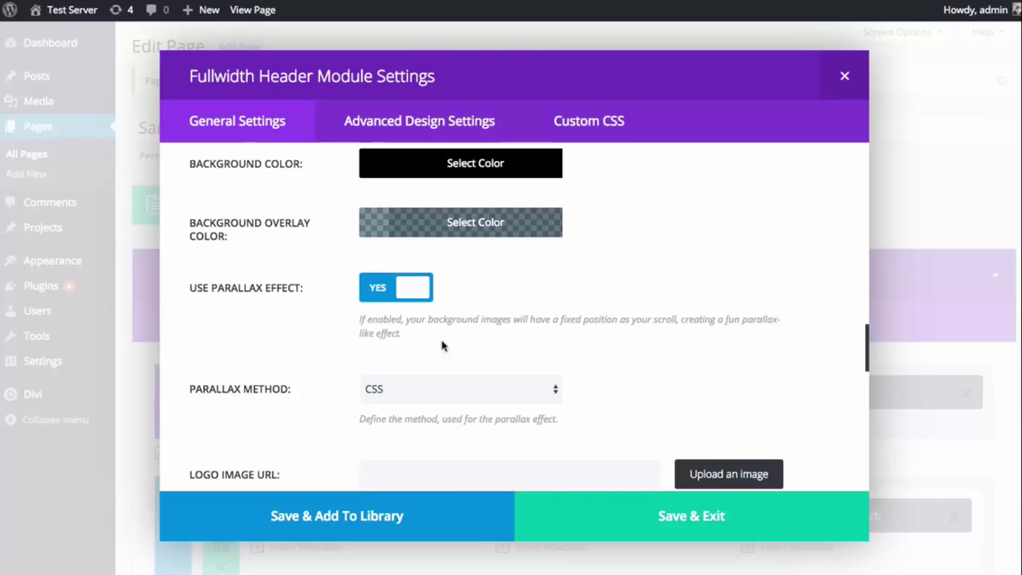
{"action": "left_click", "coordinate": [436, 386]}
{"action": "left_click", "coordinate": [429, 403]}
{"action": "left_click", "coordinate": [690, 518]}
{"action": "scroll", "coordinate": [737, 391], "scroll_direction": "down", "scroll_amount": 10}
- Update the Sample Page to save the header changes
{"action": "scroll", "coordinate": [730, 388], "scroll_direction": "up", "scroll_amount": 10}
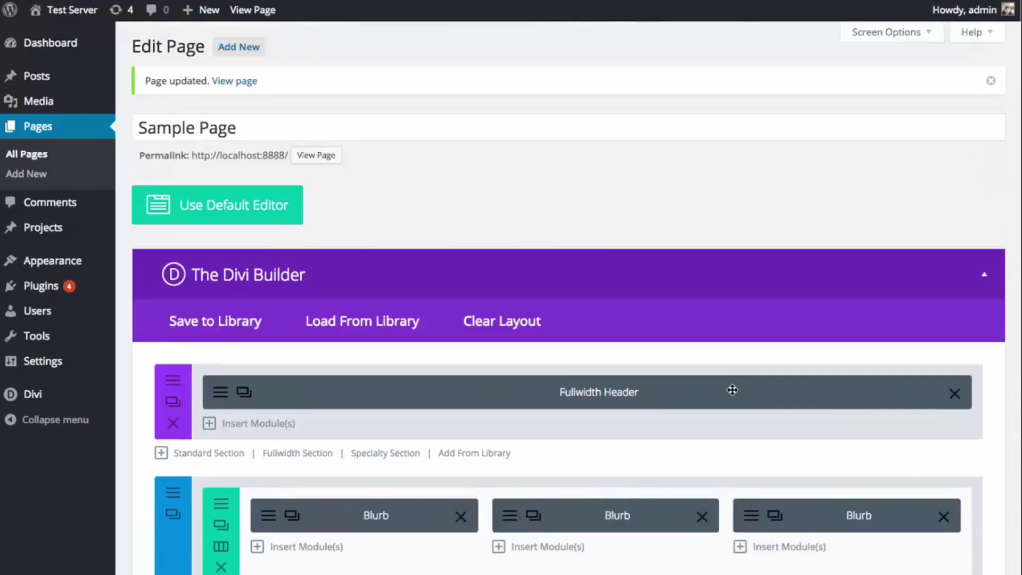
{"action": "scroll", "coordinate": [733, 390], "scroll_direction": "down", "scroll_amount": 20}
{"action": "scroll", "coordinate": [788, 396], "scroll_direction": "down", "scroll_amount": 10}
{"action": "left_click", "coordinate": [958, 313]}
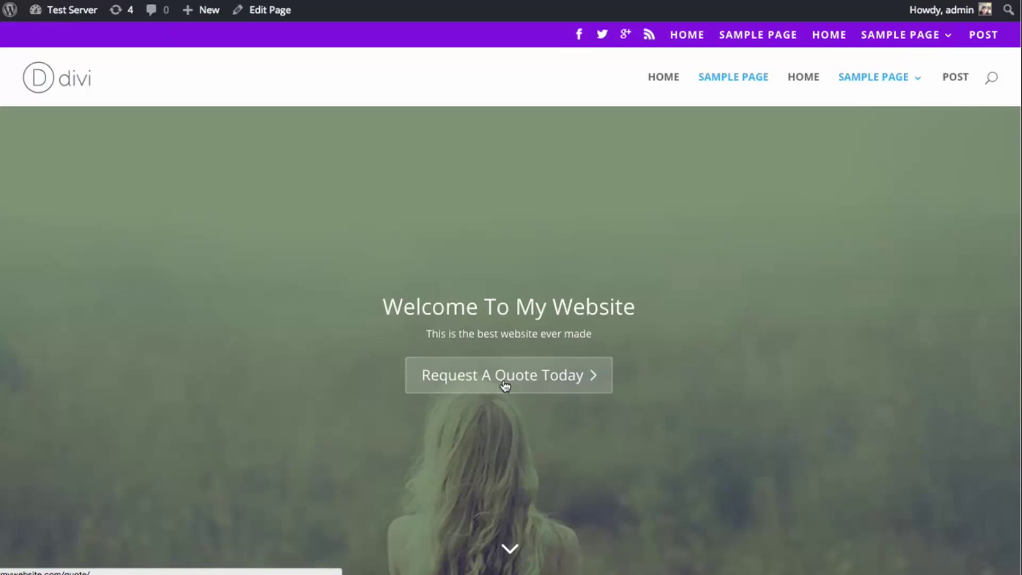
- Review the live page's parallax meadow header by jumping past it and scrolling back
{"action": "left_click", "coordinate": [512, 551]}
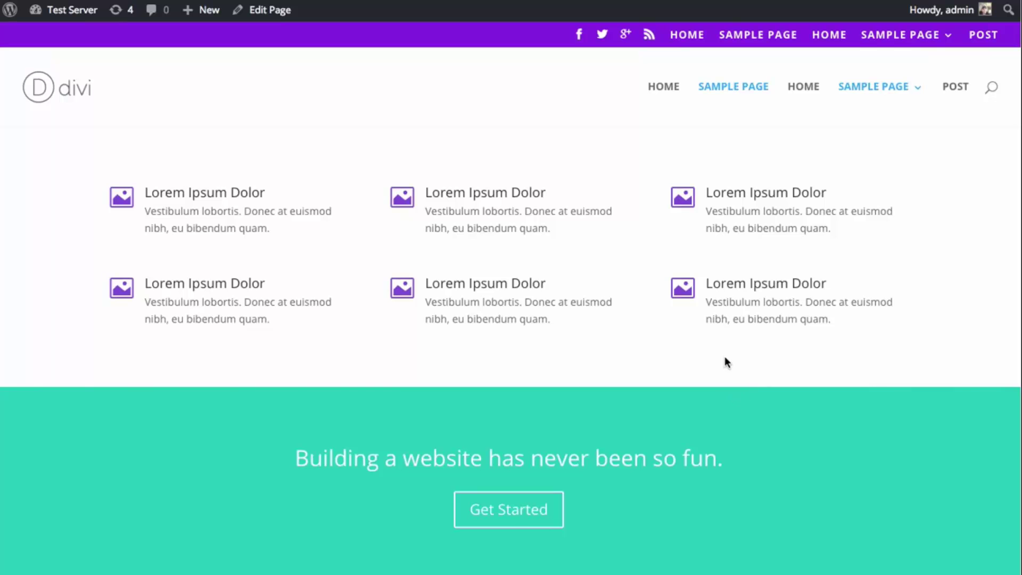
{"action": "scroll", "coordinate": [724, 358], "scroll_direction": "up", "scroll_amount": 3}
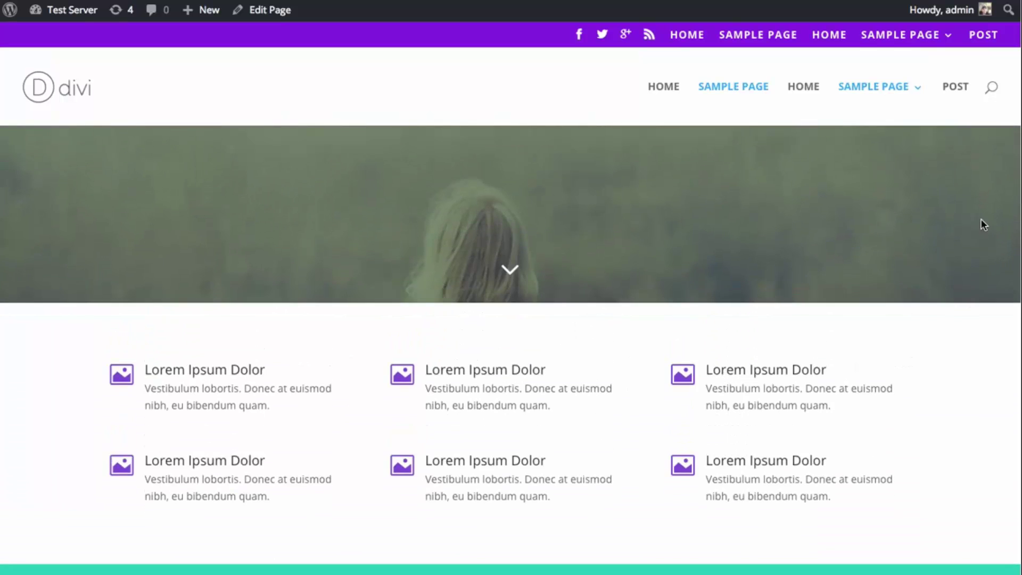
{"action": "scroll", "coordinate": [982, 224], "scroll_direction": "up", "scroll_amount": 2}
{"action": "scroll", "coordinate": [511, 287], "scroll_direction": "down", "scroll_amount": 5}
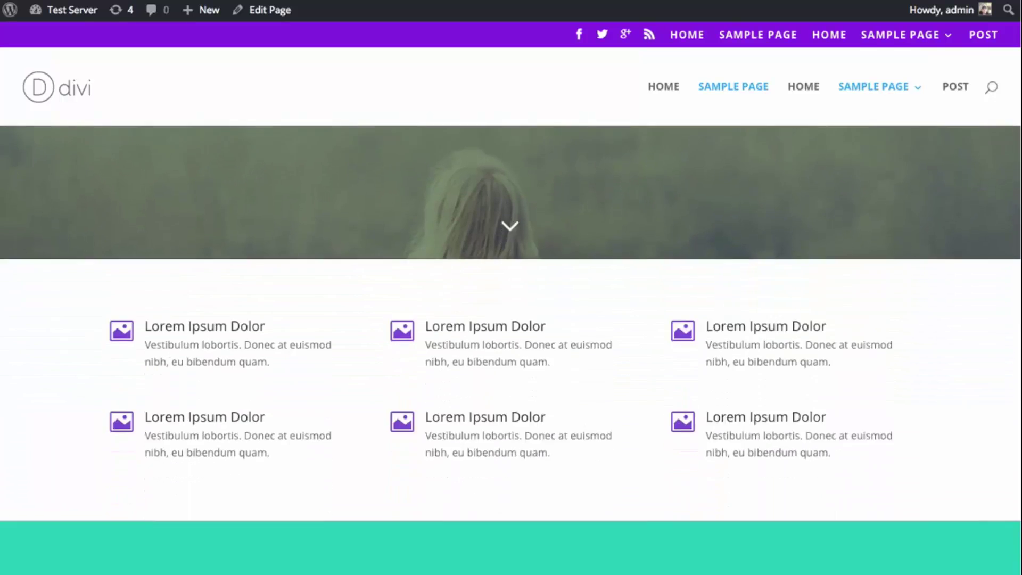
{"action": "scroll", "coordinate": [511, 288], "scroll_direction": "up", "scroll_amount": 4}
{"action": "scroll", "coordinate": [1020, 75], "scroll_direction": "up", "scroll_amount": 5}
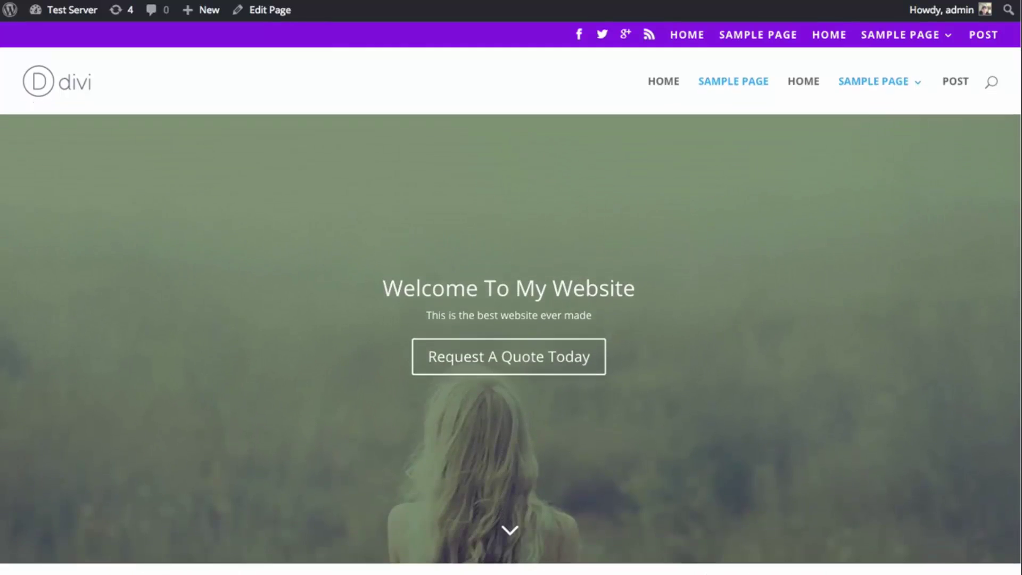
{"action": "scroll", "coordinate": [1020, 74], "scroll_direction": "down", "scroll_amount": 5}
{"action": "scroll", "coordinate": [1020, 74], "scroll_direction": "down", "scroll_amount": 9}
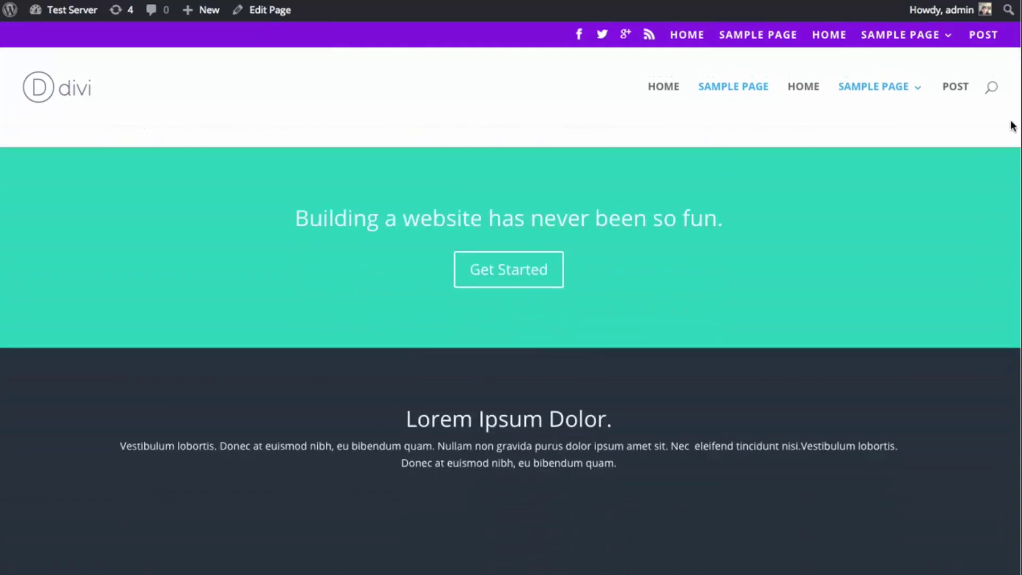
{"action": "scroll", "coordinate": [1018, 58], "scroll_direction": "up", "scroll_amount": 10}
{"action": "scroll", "coordinate": [1018, 57], "scroll_direction": "up", "scroll_amount": 3}
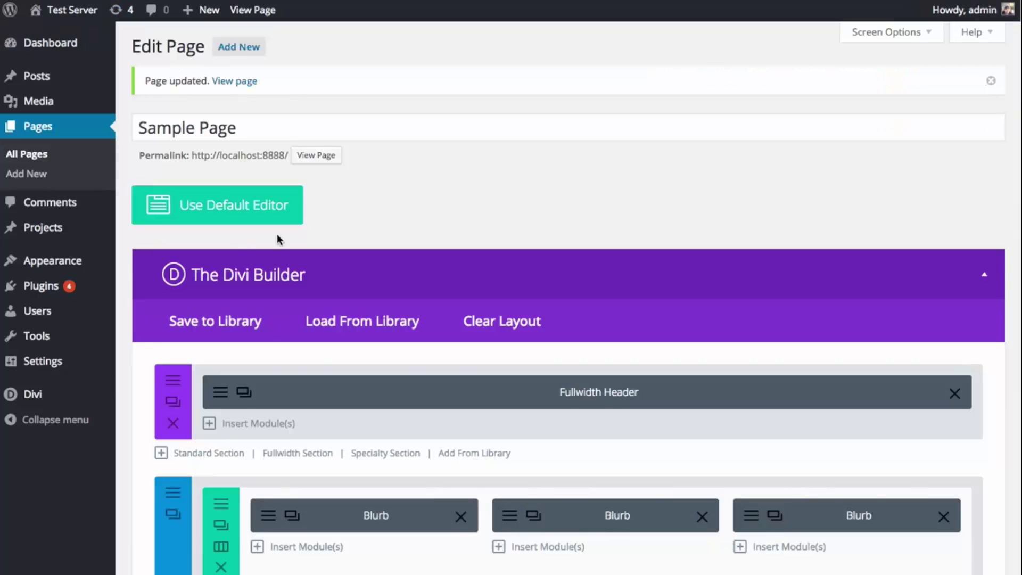
- Open the Fullwidth Header settings and scroll down to the Logo Image URL field
{"action": "scroll", "coordinate": [278, 239], "scroll_direction": "down", "scroll_amount": 2}
{"action": "left_click", "coordinate": [217, 349]}
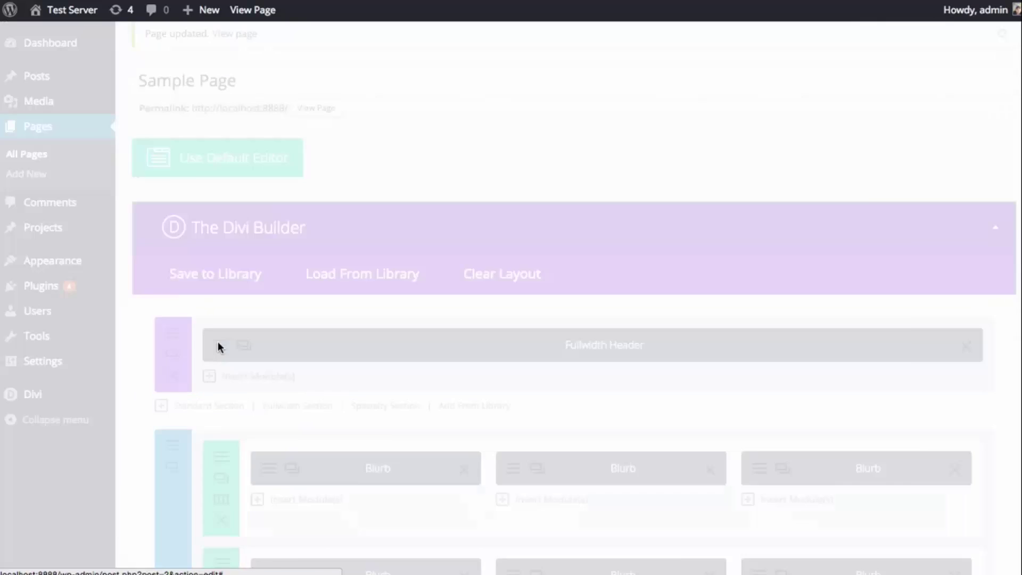
{"action": "scroll", "coordinate": [785, 249], "scroll_direction": "down", "scroll_amount": 3}
{"action": "scroll", "coordinate": [781, 254], "scroll_direction": "down", "scroll_amount": 10}
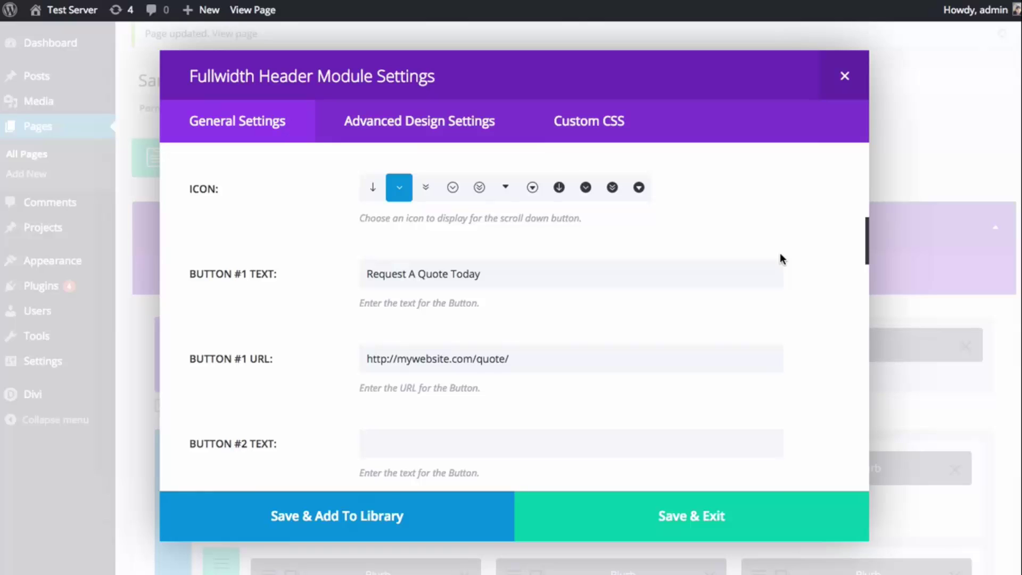
{"action": "scroll", "coordinate": [780, 253], "scroll_direction": "down", "scroll_amount": 6}
{"action": "scroll", "coordinate": [781, 258], "scroll_direction": "down", "scroll_amount": 4}
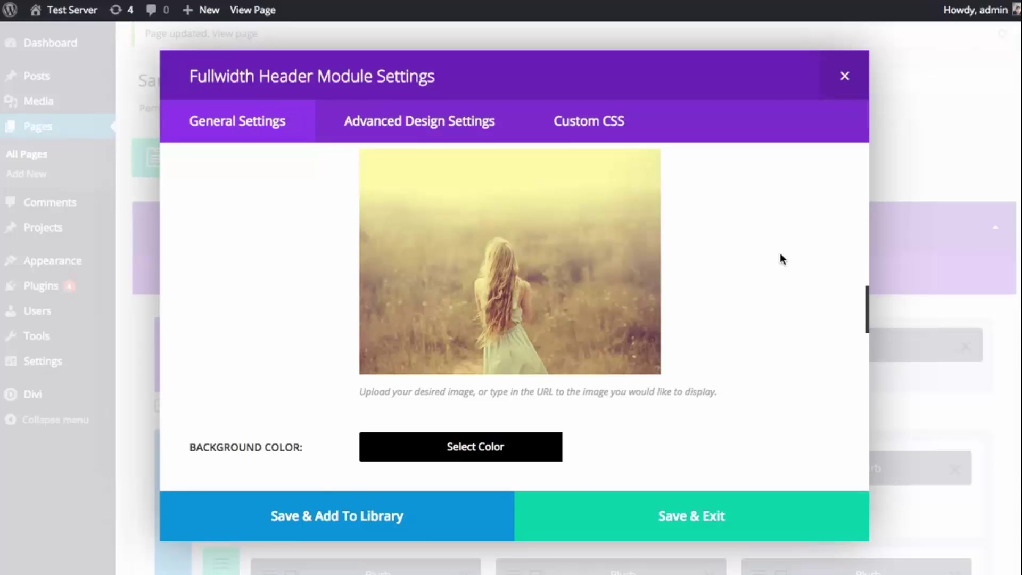
{"action": "scroll", "coordinate": [781, 255], "scroll_direction": "down", "scroll_amount": 2}
{"action": "scroll", "coordinate": [793, 256], "scroll_direction": "down", "scroll_amount": 4}
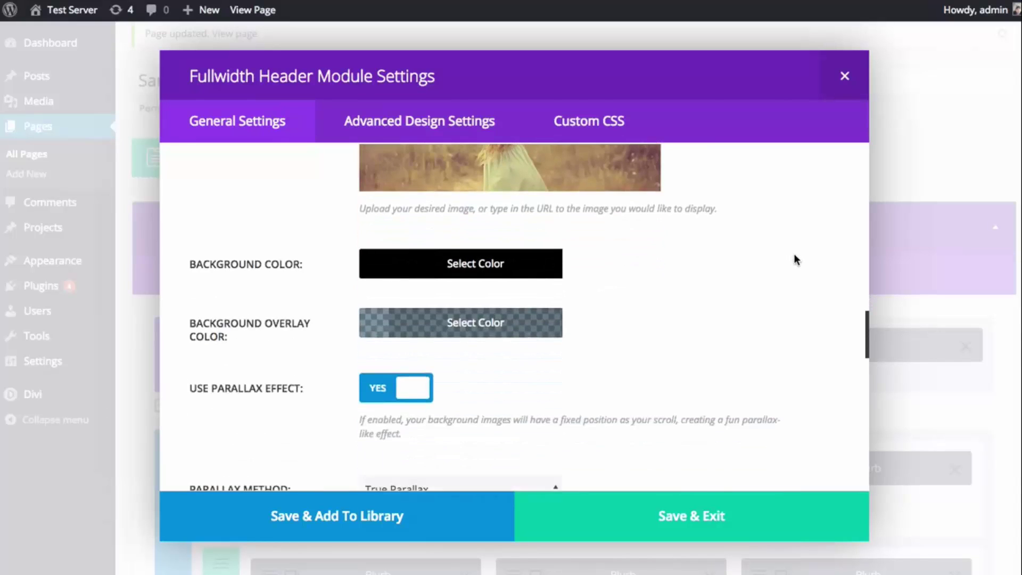
{"action": "scroll", "coordinate": [791, 261], "scroll_direction": "down", "scroll_amount": 1}
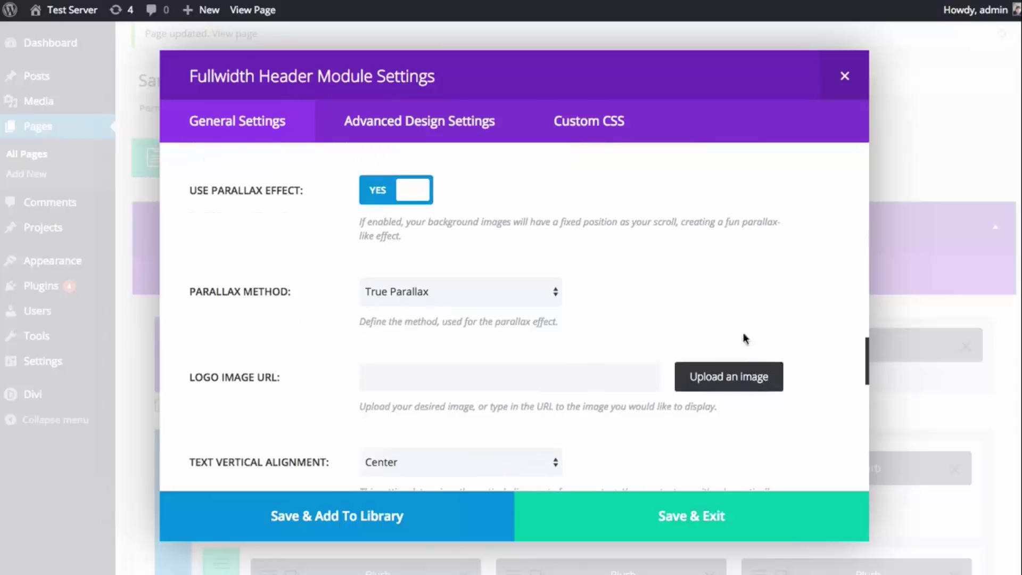
- Set the white circular D logo from the Media Library as the header logo
{"action": "left_click", "coordinate": [733, 381]}
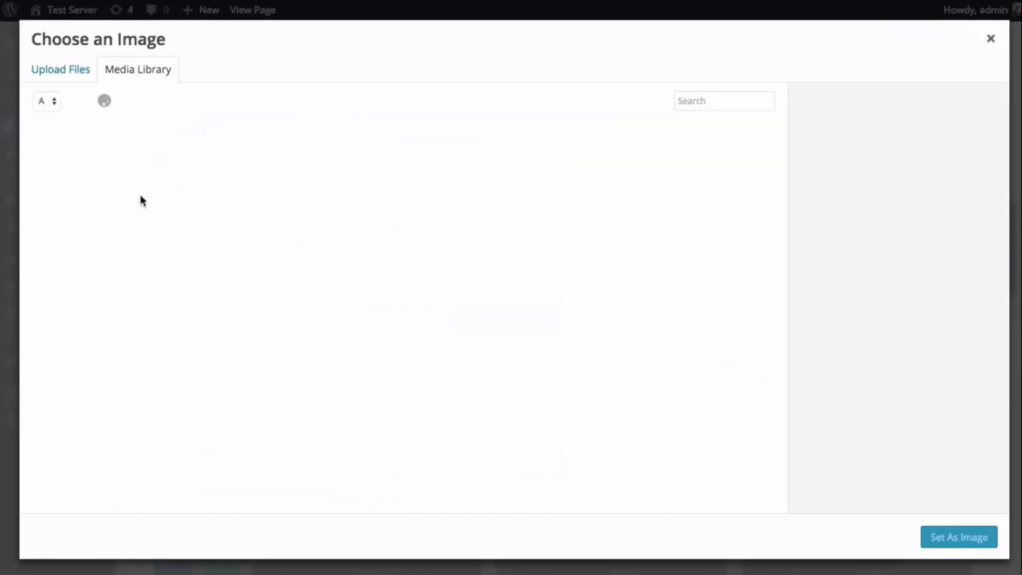
{"action": "left_click", "coordinate": [105, 175]}
{"action": "left_click", "coordinate": [965, 535]}
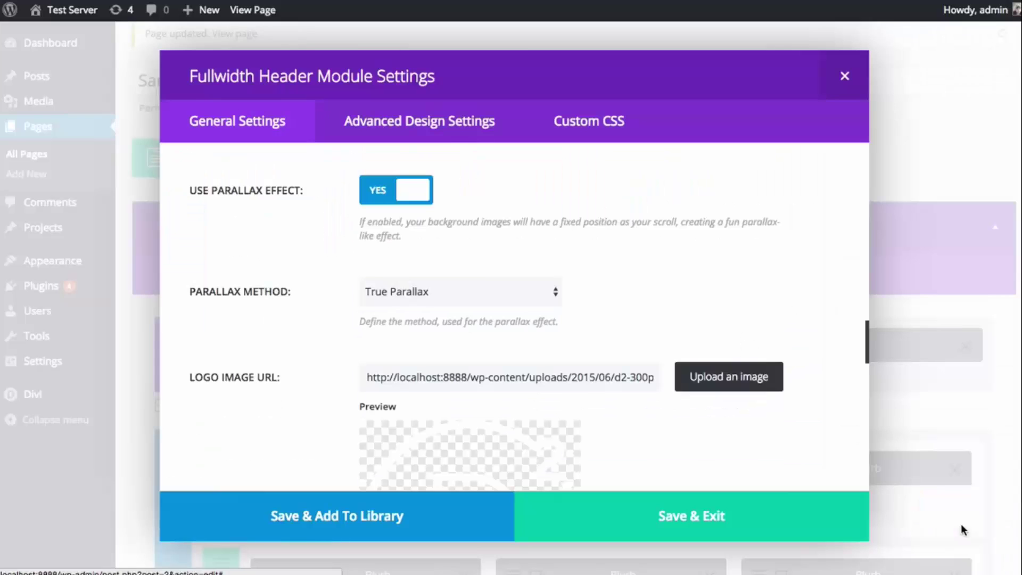
{"action": "scroll", "coordinate": [812, 350], "scroll_direction": "down", "scroll_amount": 4}
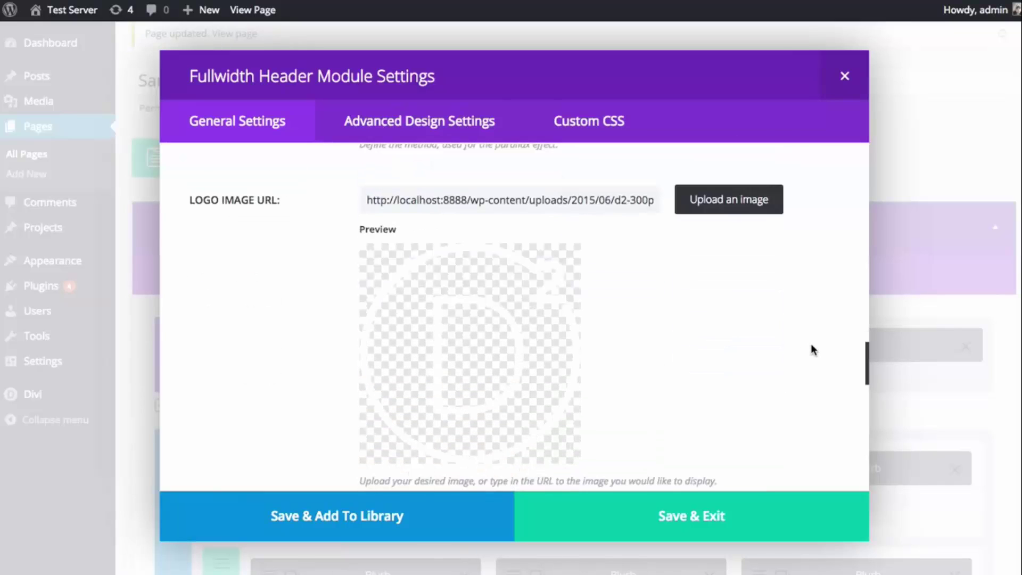
{"action": "scroll", "coordinate": [812, 350], "scroll_direction": "down", "scroll_amount": 4}
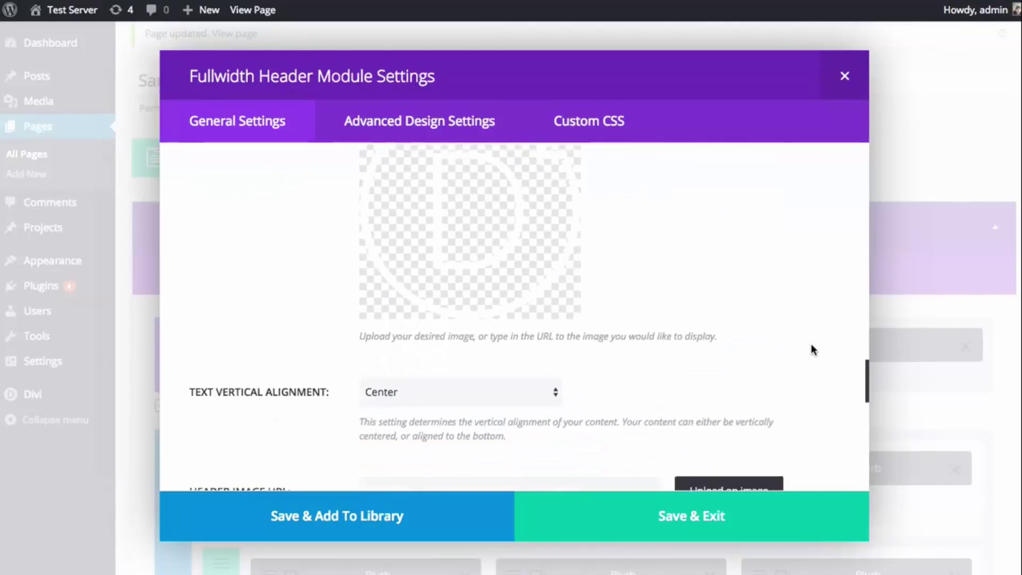
{"action": "scroll", "coordinate": [807, 348], "scroll_direction": "down", "scroll_amount": 1}
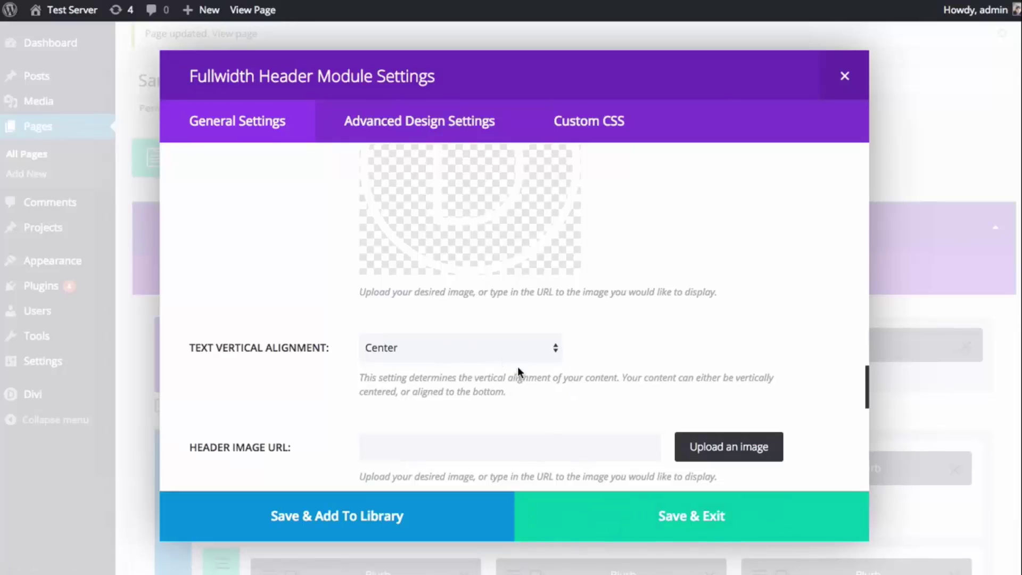
- Save & Exit the header settings, update the Sample Page, and view it live
{"action": "left_click", "coordinate": [616, 505]}
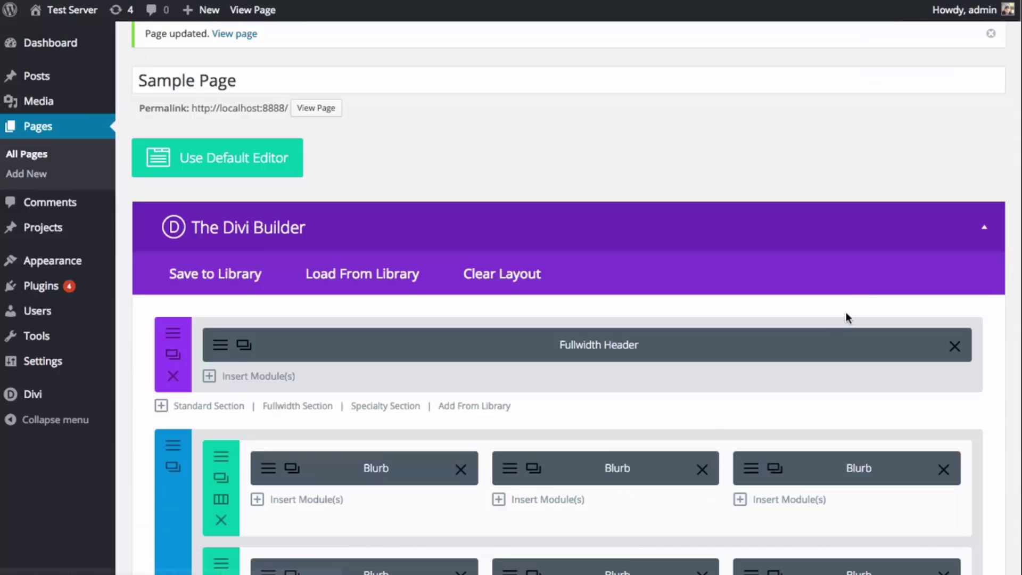
{"action": "scroll", "coordinate": [858, 318], "scroll_direction": "down", "scroll_amount": 10}
{"action": "scroll", "coordinate": [871, 318], "scroll_direction": "down", "scroll_amount": 15}
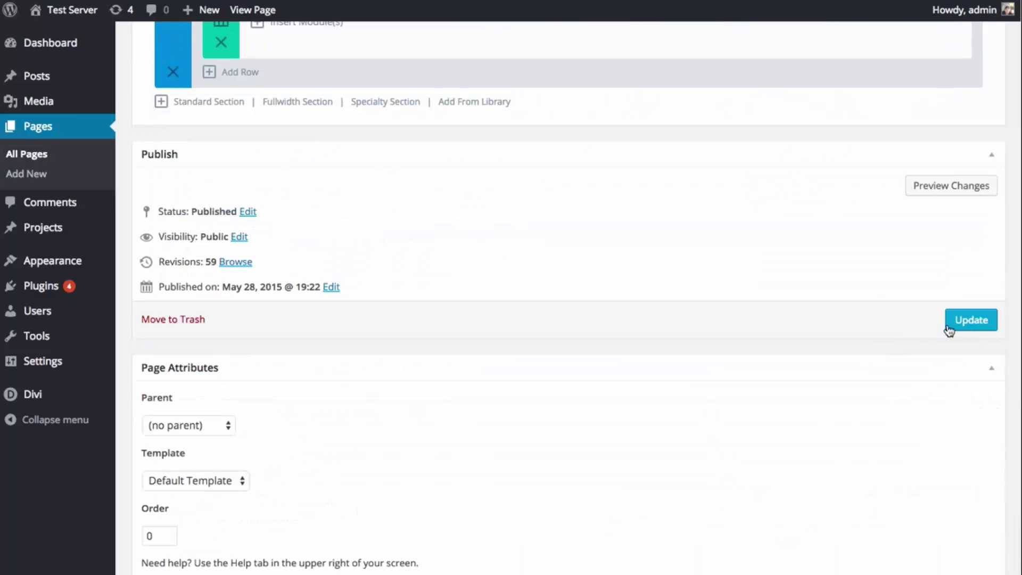
{"action": "left_click", "coordinate": [954, 326]}
{"action": "left_click", "coordinate": [253, 9]}
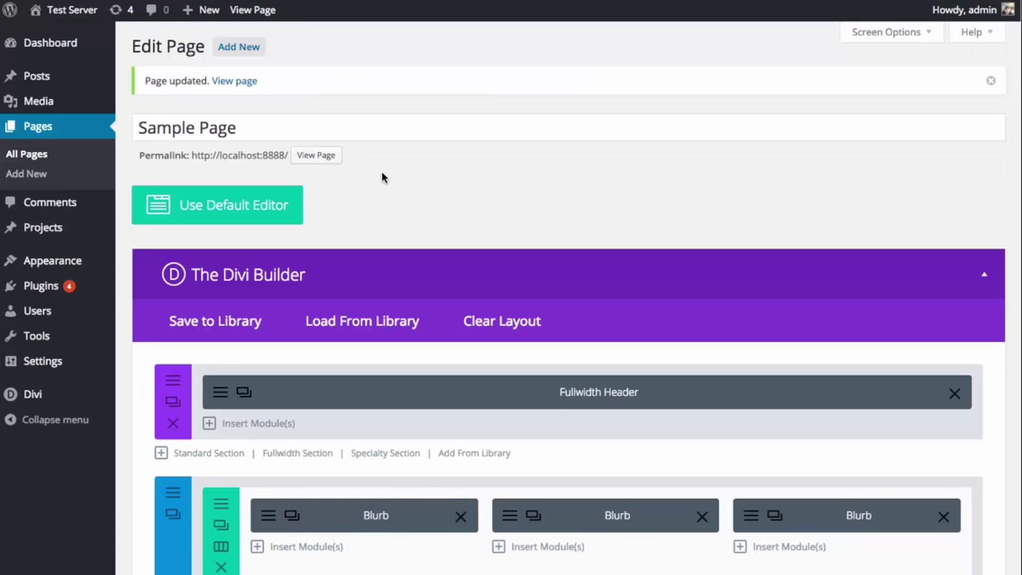
{"action": "scroll", "coordinate": [384, 178], "scroll_direction": "down", "scroll_amount": 2}
{"action": "left_click", "coordinate": [231, 336]}
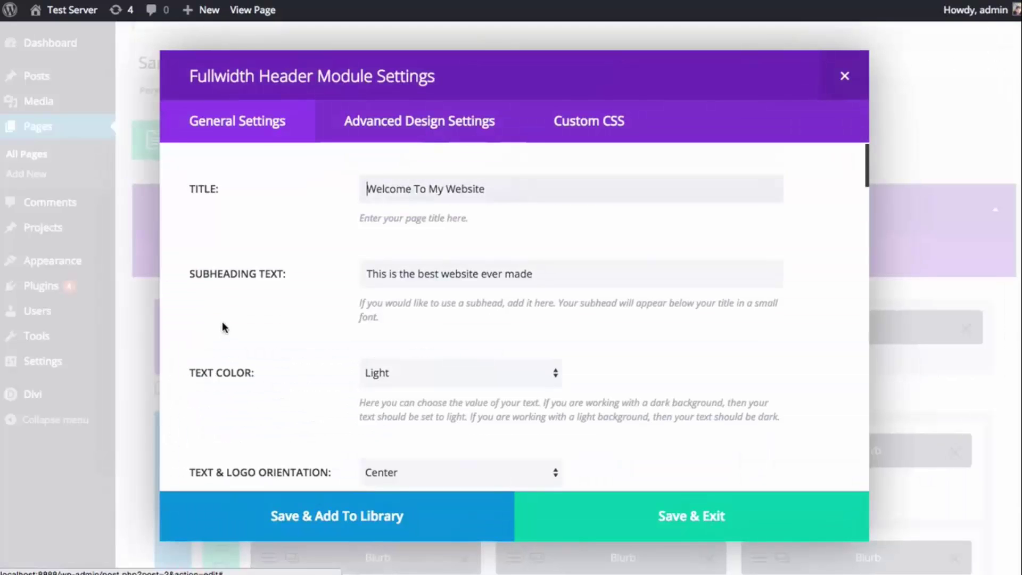
{"action": "scroll", "coordinate": [647, 274], "scroll_direction": "down", "scroll_amount": 7}
{"action": "scroll", "coordinate": [679, 280], "scroll_direction": "down", "scroll_amount": 10}
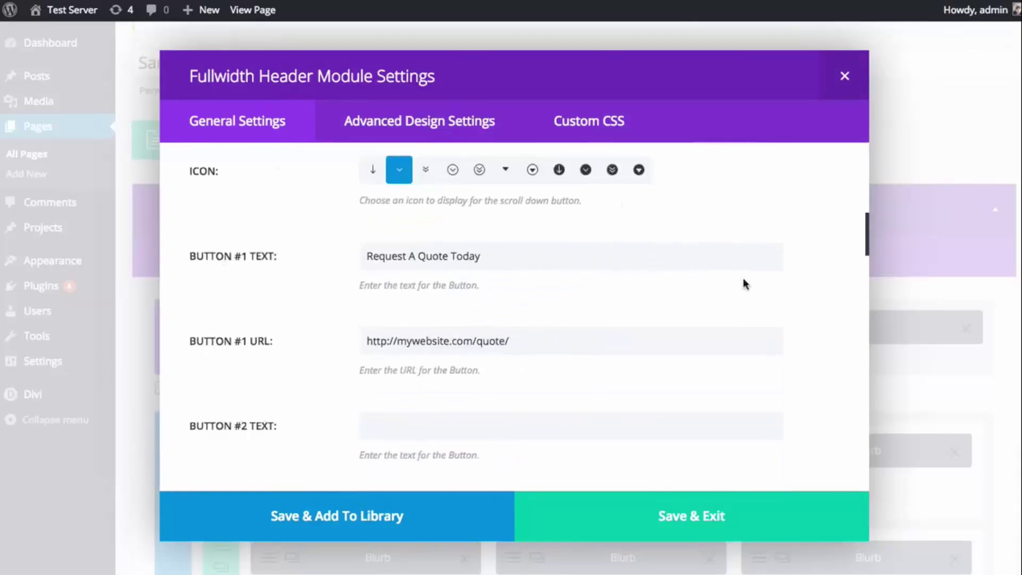
{"action": "scroll", "coordinate": [762, 286], "scroll_direction": "down", "scroll_amount": 6}
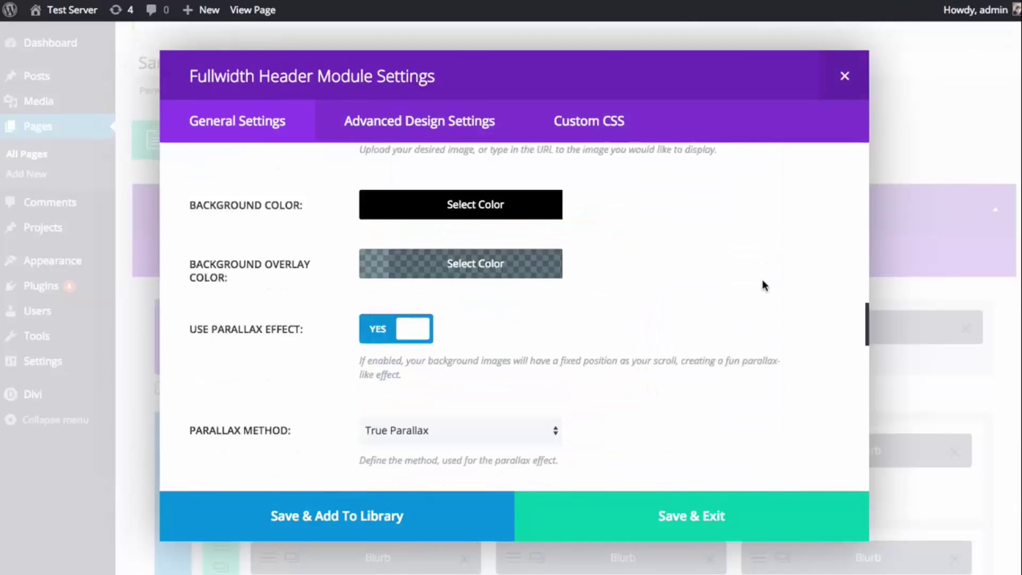
{"action": "scroll", "coordinate": [763, 280], "scroll_direction": "down", "scroll_amount": 2}
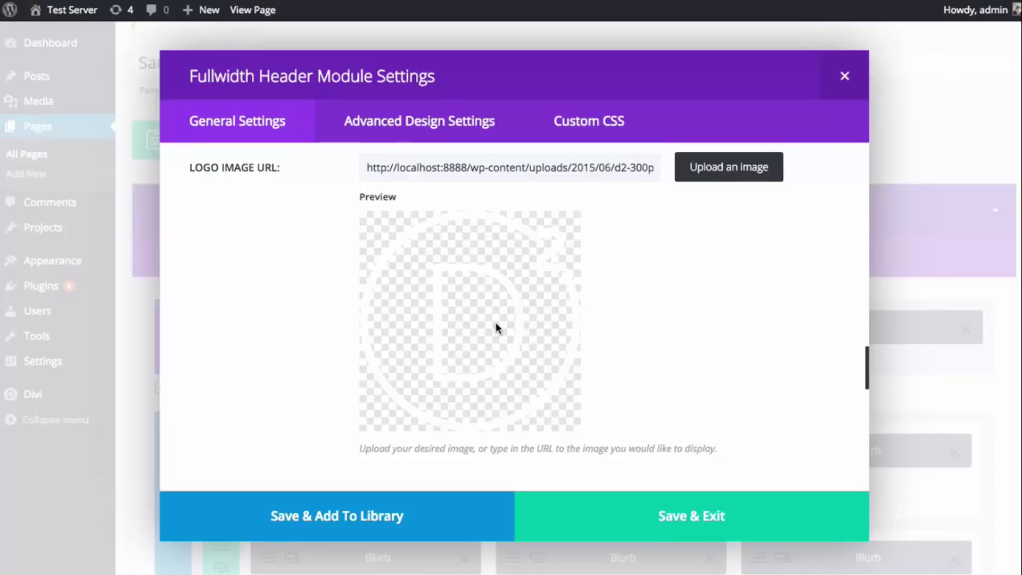
{"action": "scroll", "coordinate": [716, 324], "scroll_direction": "down", "scroll_amount": 5}
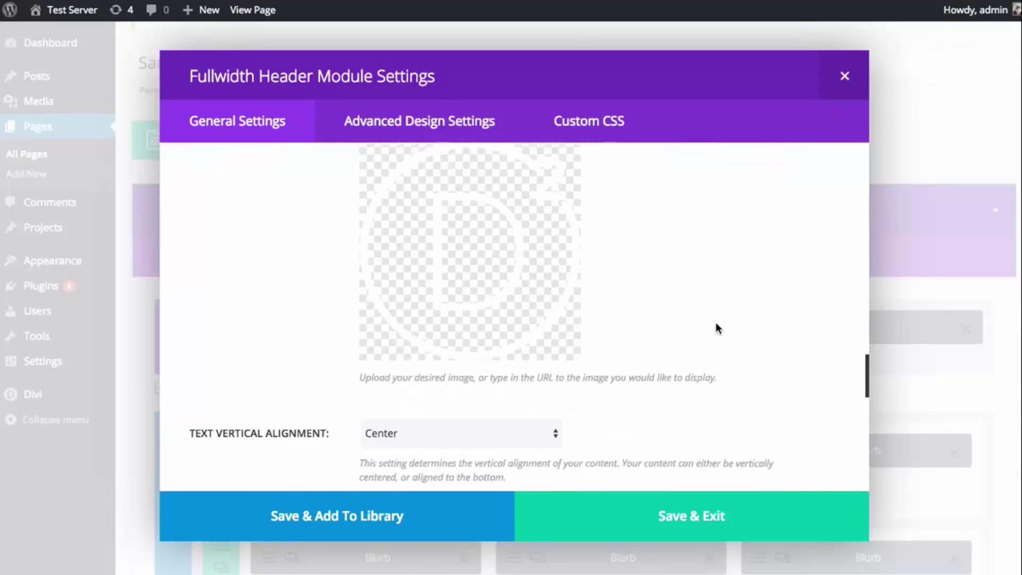
{"action": "scroll", "coordinate": [718, 324], "scroll_direction": "down", "scroll_amount": 3}
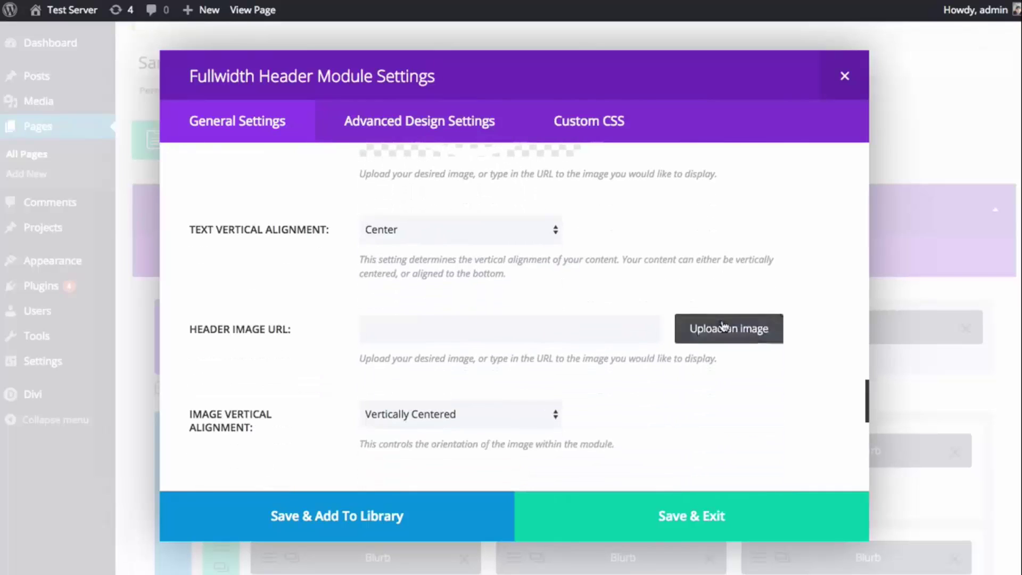
{"action": "left_click", "coordinate": [611, 334]}
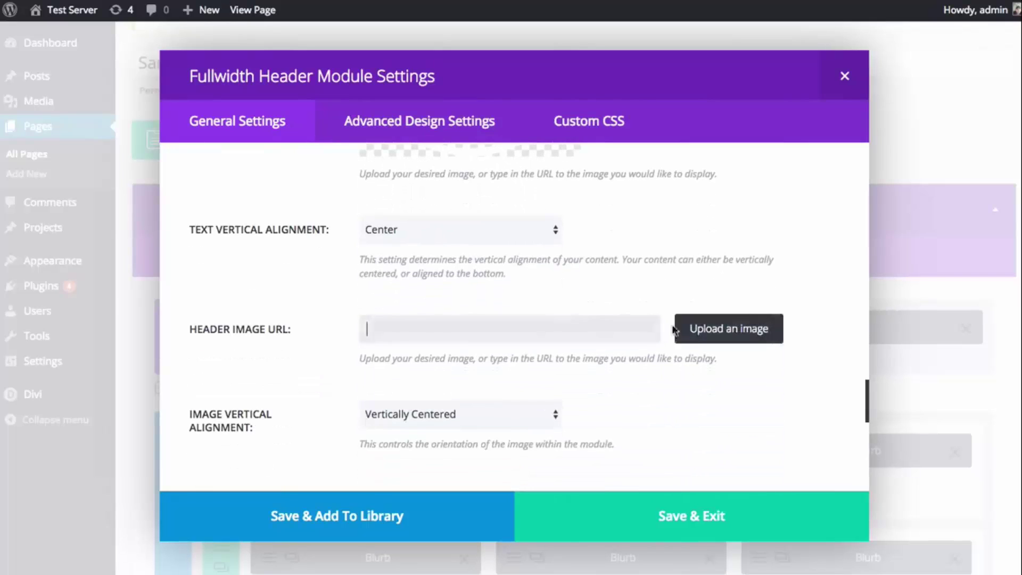
- Choose bridge.jpg from the Media Library as the Fullwidth Header's header image
{"action": "left_click", "coordinate": [712, 329]}
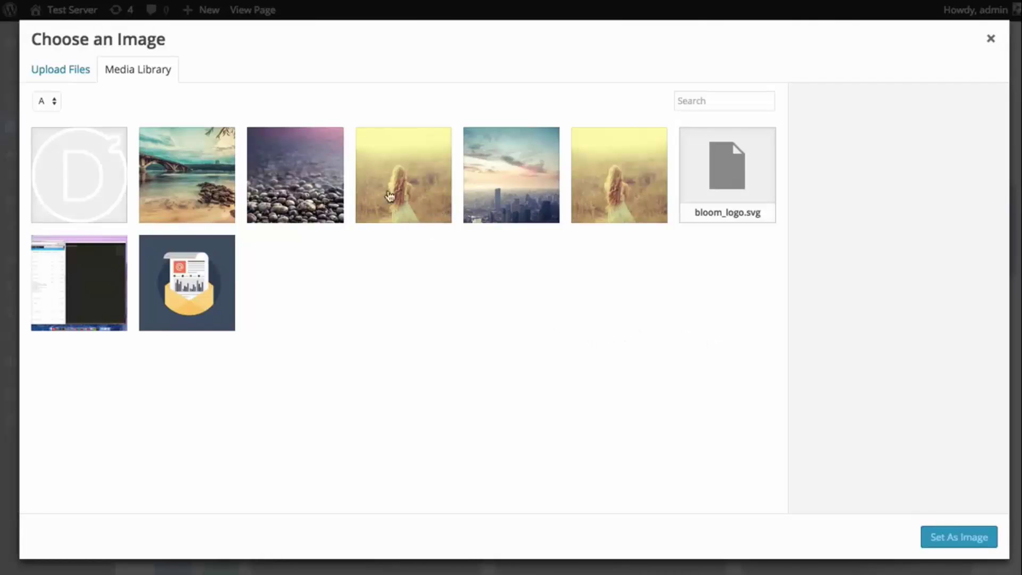
{"action": "left_click", "coordinate": [191, 183]}
{"action": "left_click", "coordinate": [953, 538]}
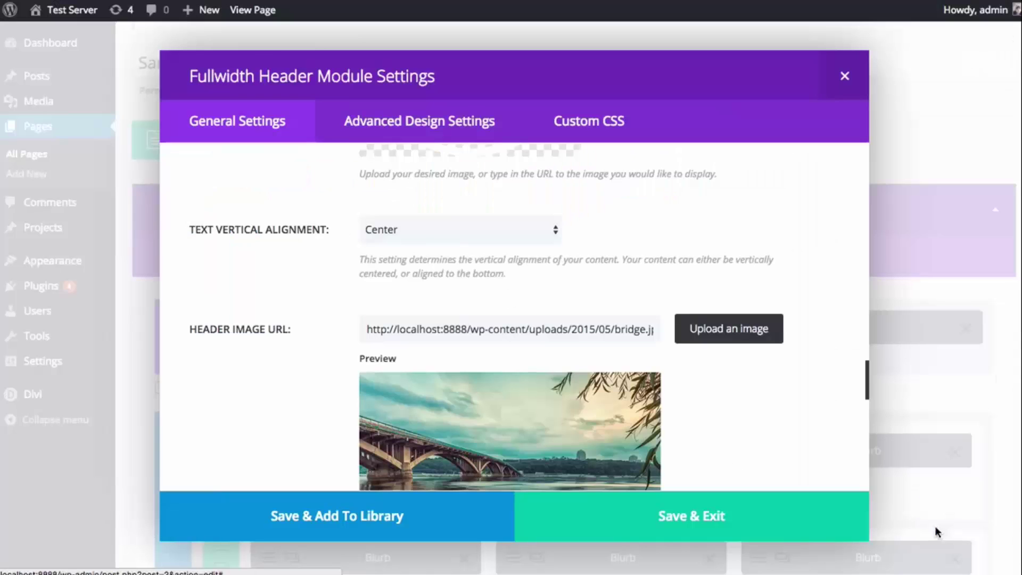
{"action": "scroll", "coordinate": [777, 420], "scroll_direction": "down", "scroll_amount": 2}
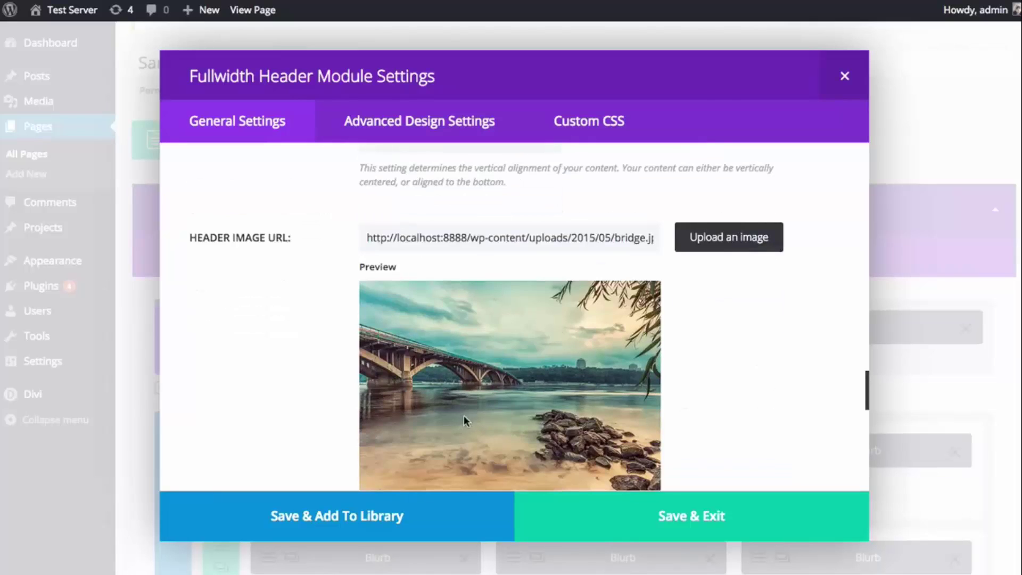
{"action": "scroll", "coordinate": [569, 420], "scroll_direction": "up", "scroll_amount": 6}
{"action": "scroll", "coordinate": [571, 421], "scroll_direction": "up", "scroll_amount": 8}
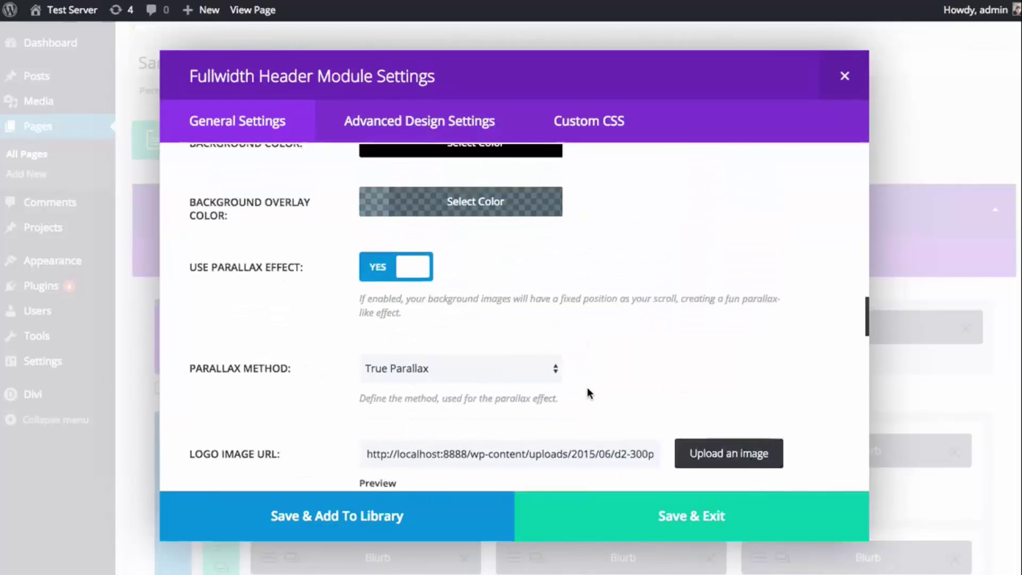
- Set the header's background overlay colour to rgba(1,33,58,0.79)
{"action": "left_click", "coordinate": [504, 291]}
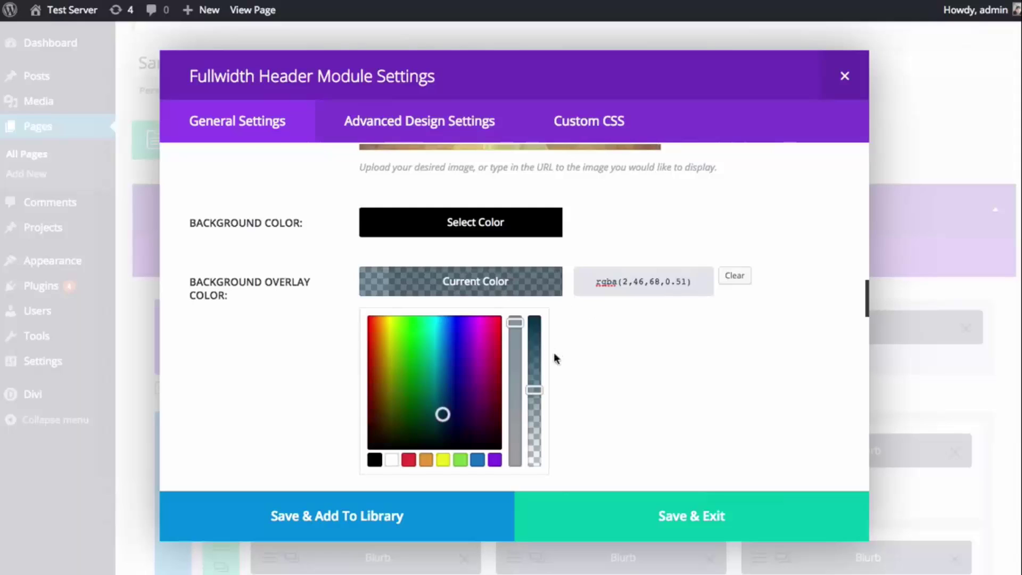
{"action": "left_click_drag", "start_coordinate": [535, 389], "coordinate": [533, 355]}
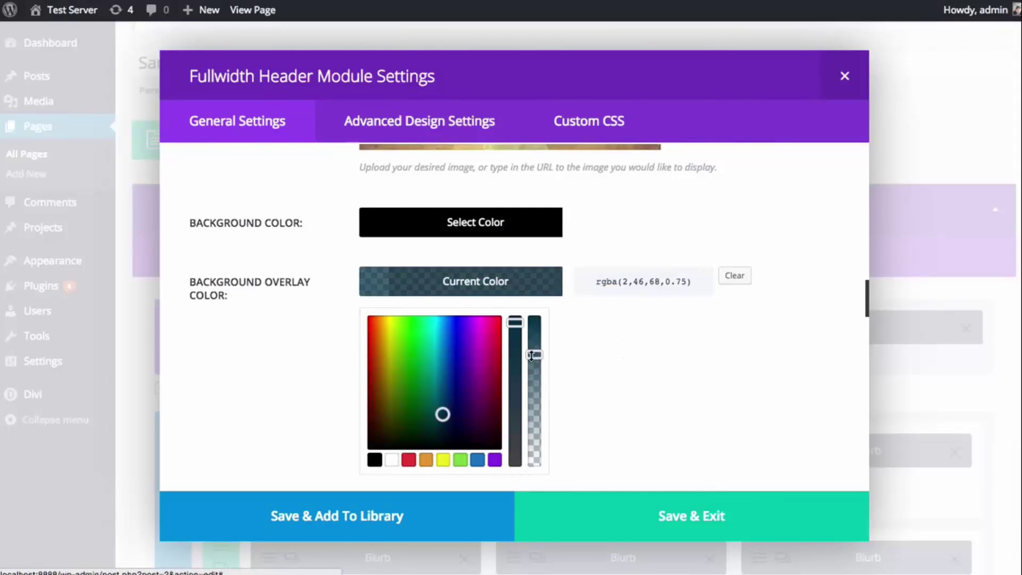
{"action": "left_click_drag", "start_coordinate": [532, 356], "coordinate": [532, 352]}
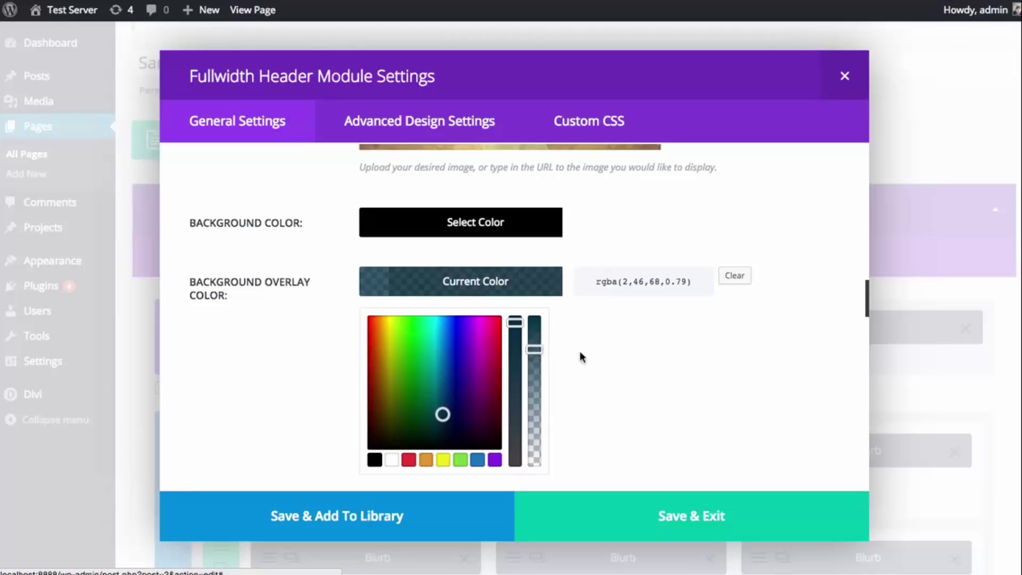
{"action": "left_click_drag", "start_coordinate": [443, 415], "coordinate": [447, 422]}
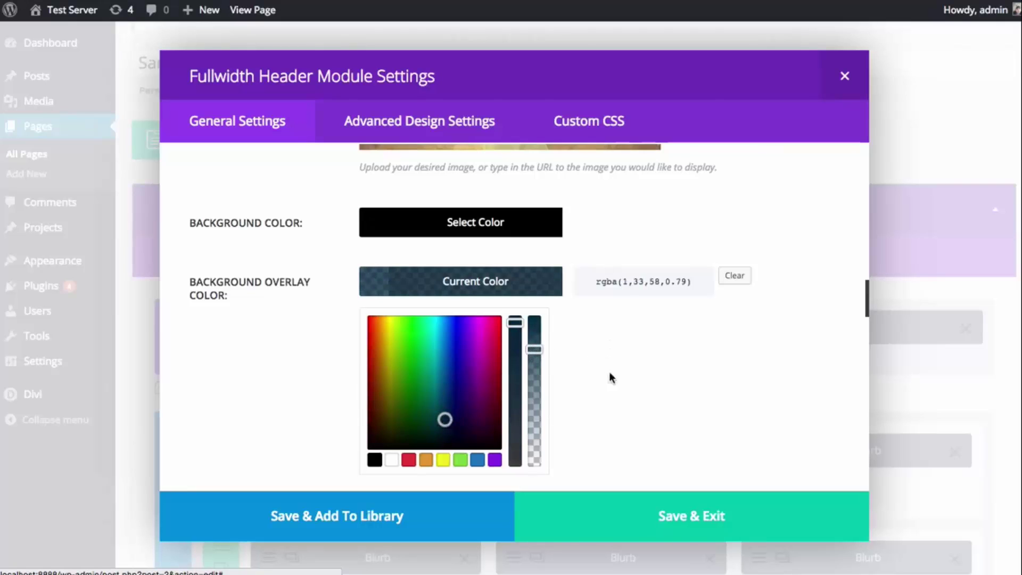
{"action": "scroll", "coordinate": [629, 370], "scroll_direction": "down", "scroll_amount": 3}
{"action": "scroll", "coordinate": [709, 370], "scroll_direction": "up", "scroll_amount": 2}
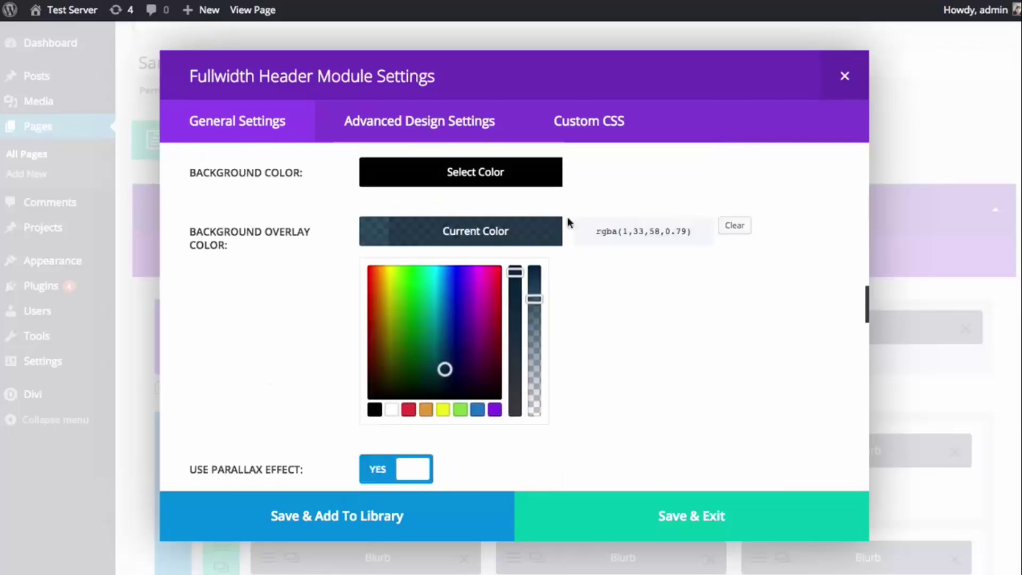
{"action": "left_click", "coordinate": [653, 313]}
- Save and exit the Fullwidth Header module settings
{"action": "scroll", "coordinate": [653, 312], "scroll_direction": "down", "scroll_amount": 10}
{"action": "scroll", "coordinate": [694, 324], "scroll_direction": "down", "scroll_amount": 2}
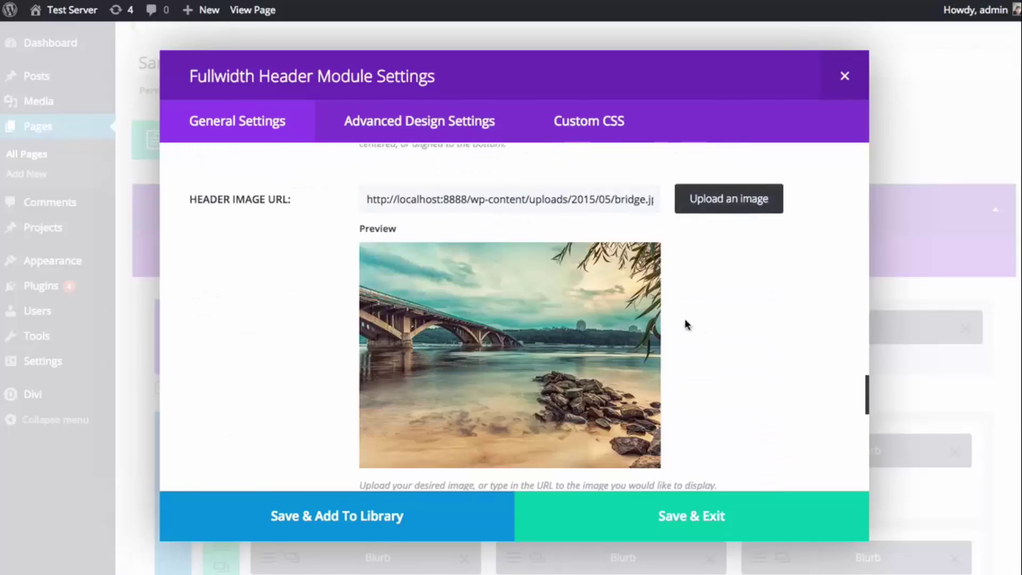
{"action": "scroll", "coordinate": [440, 307], "scroll_direction": "down", "scroll_amount": 5}
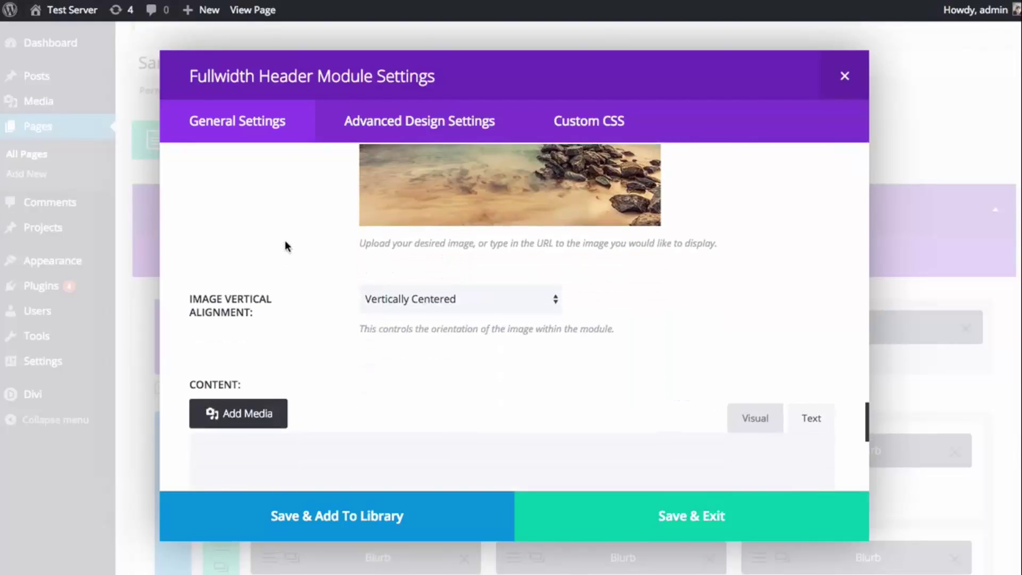
{"action": "scroll", "coordinate": [440, 304], "scroll_direction": "down", "scroll_amount": 5}
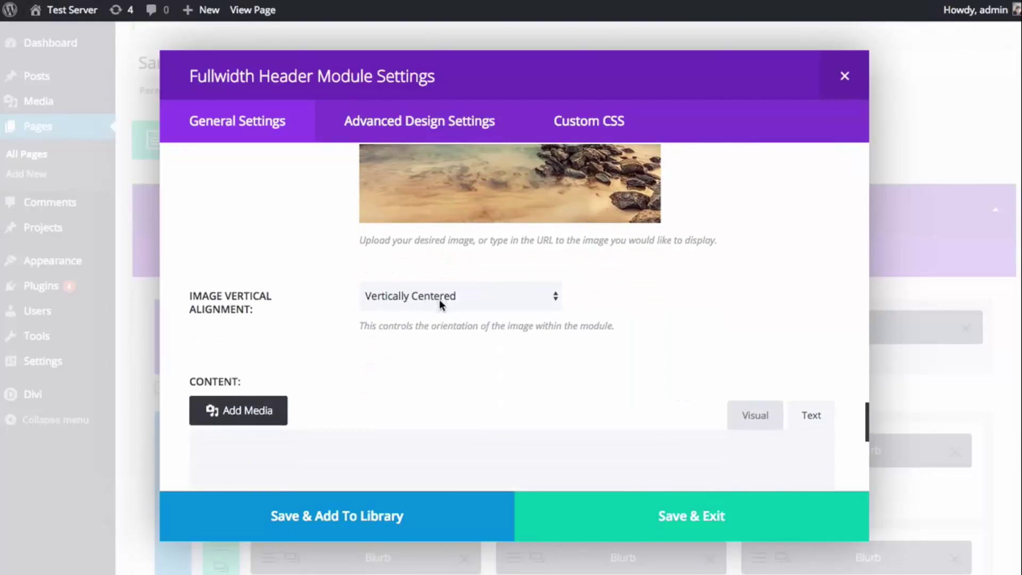
{"action": "scroll", "coordinate": [602, 369], "scroll_direction": "down", "scroll_amount": 4}
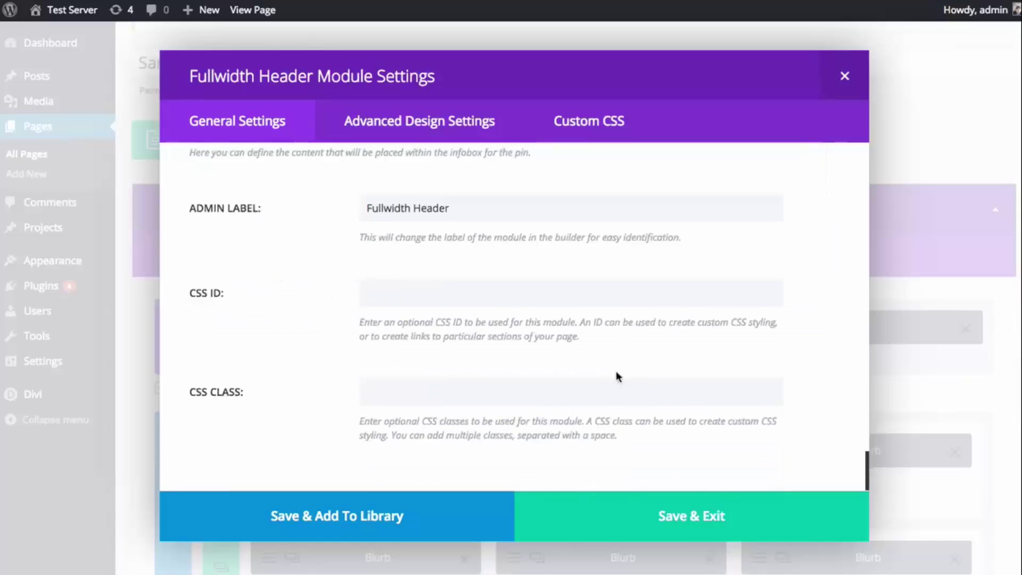
{"action": "scroll", "coordinate": [621, 390], "scroll_direction": "up", "scroll_amount": 8}
{"action": "scroll", "coordinate": [612, 392], "scroll_direction": "down", "scroll_amount": 3}
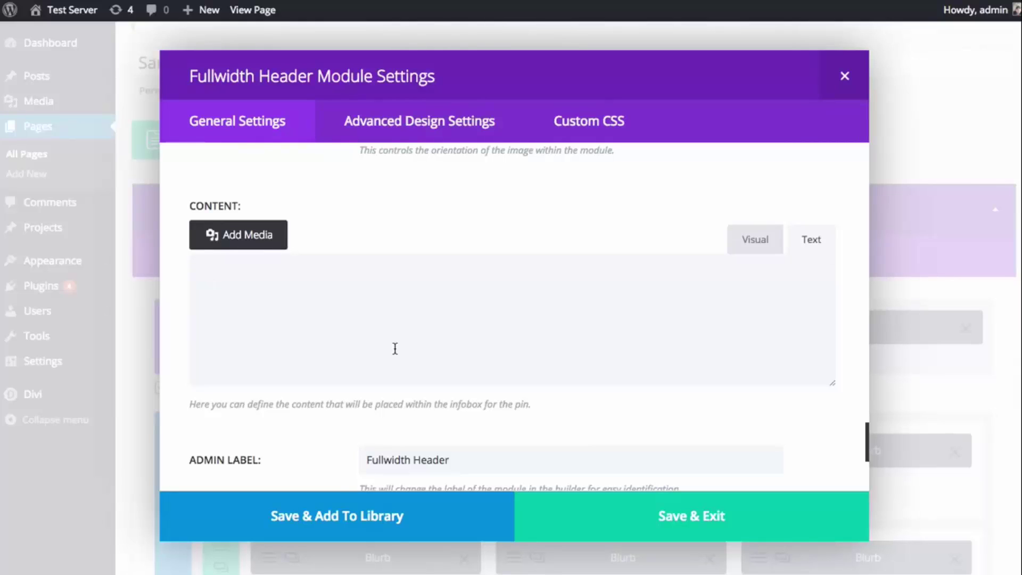
{"action": "left_click", "coordinate": [628, 518]}
- Reload the live Sample Page and review the darker teal header with the bridge photo
{"action": "scroll", "coordinate": [870, 239], "scroll_direction": "down", "scroll_amount": 5}
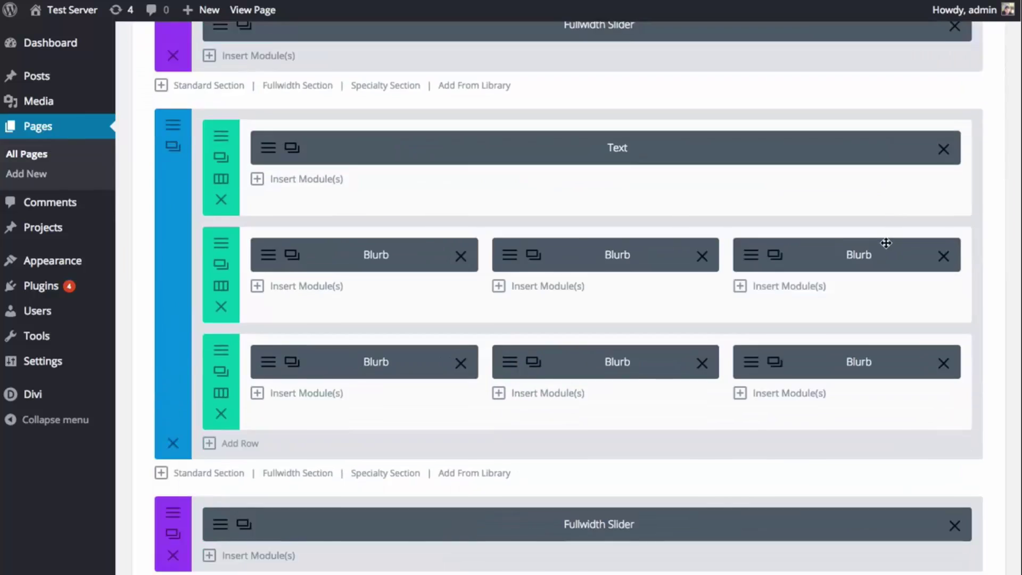
{"action": "scroll", "coordinate": [888, 243], "scroll_direction": "down", "scroll_amount": 10}
{"action": "scroll", "coordinate": [932, 242], "scroll_direction": "up", "scroll_amount": 2}
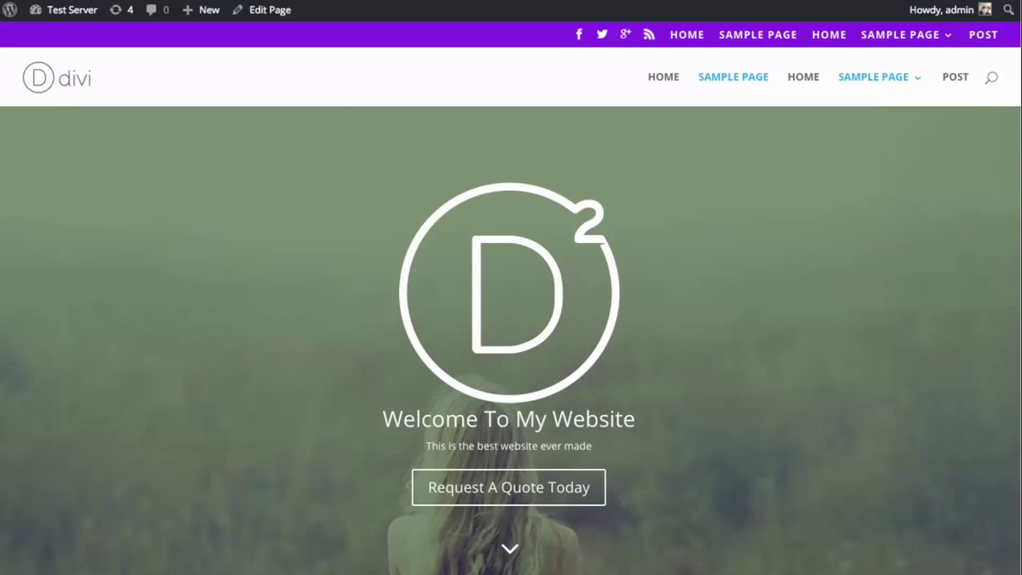
{"action": "key", "text": "F5"}
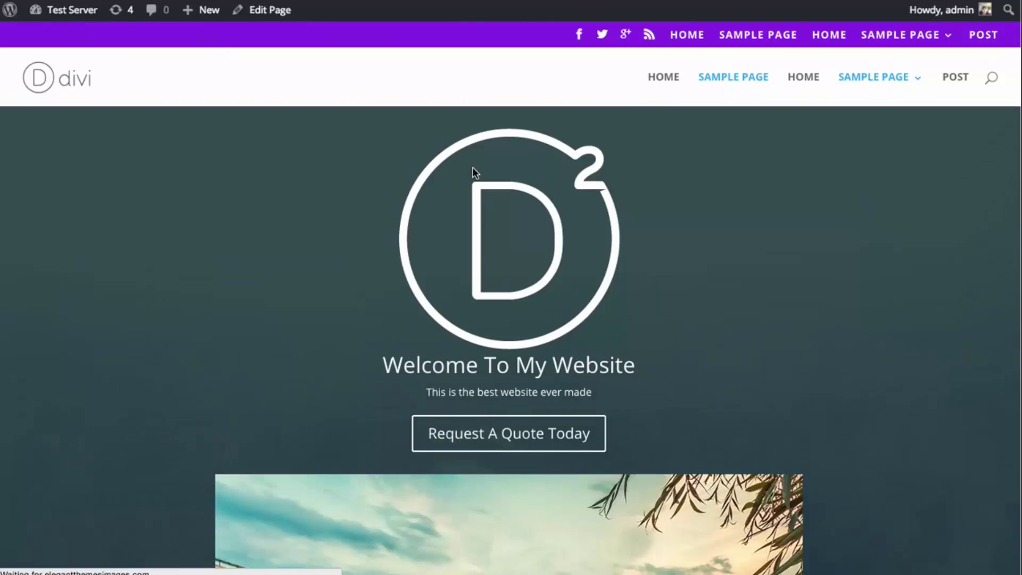
{"action": "scroll", "coordinate": [790, 251], "scroll_direction": "down", "scroll_amount": 5}
{"action": "scroll", "coordinate": [788, 251], "scroll_direction": "up", "scroll_amount": 5}
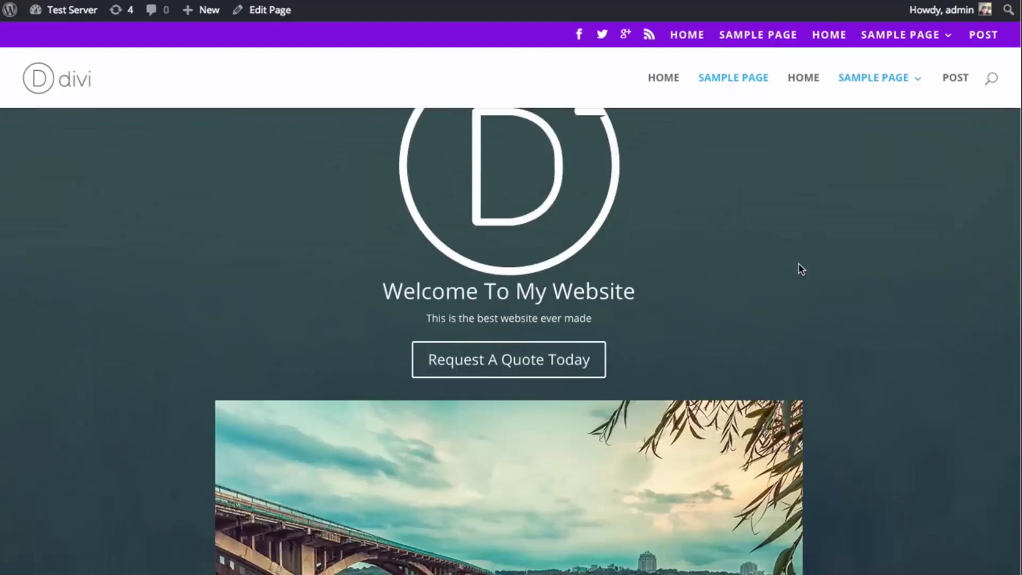
{"action": "scroll", "coordinate": [799, 263], "scroll_direction": "down", "scroll_amount": 3}
{"action": "scroll", "coordinate": [526, 323], "scroll_direction": "down", "scroll_amount": 1}
{"action": "scroll", "coordinate": [526, 315], "scroll_direction": "up", "scroll_amount": 5}
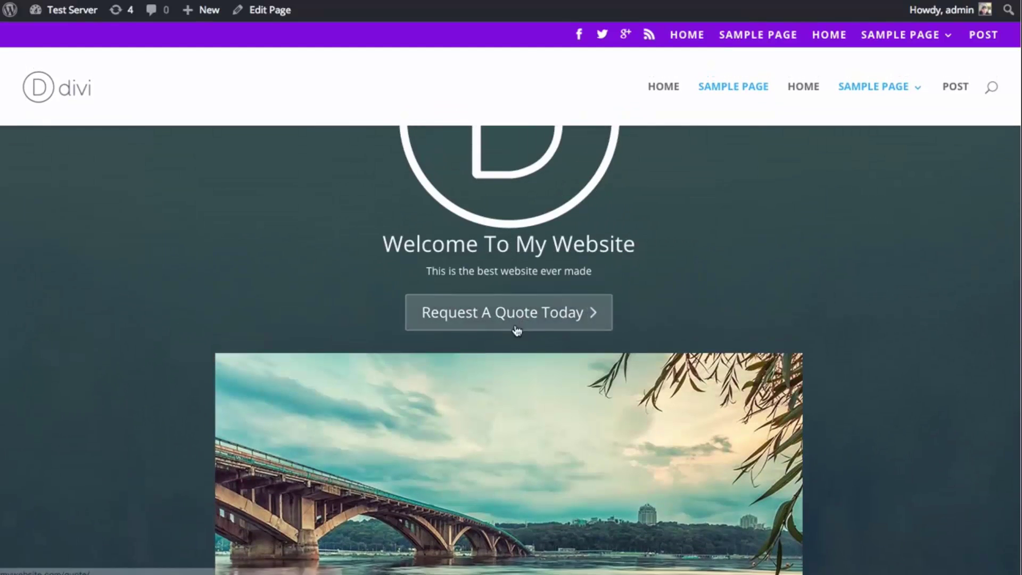
{"action": "scroll", "coordinate": [506, 293], "scroll_direction": "up", "scroll_amount": 1}
{"action": "scroll", "coordinate": [533, 274], "scroll_direction": "down", "scroll_amount": 1}
{"action": "scroll", "coordinate": [639, 280], "scroll_direction": "up", "scroll_amount": 1}
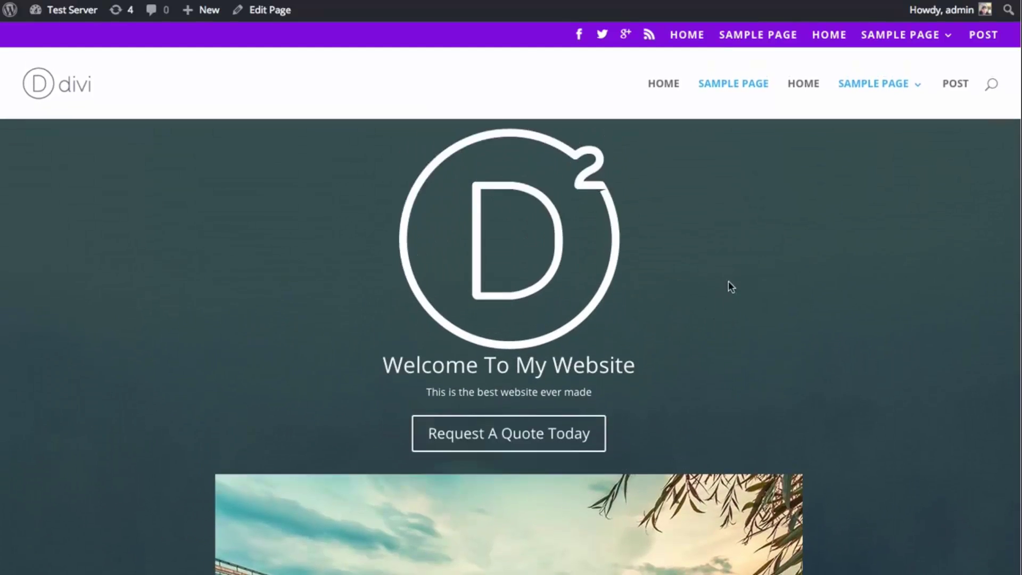
{"action": "scroll", "coordinate": [767, 287], "scroll_direction": "down", "scroll_amount": 5}
{"action": "scroll", "coordinate": [831, 304], "scroll_direction": "down", "scroll_amount": 1}
{"action": "scroll", "coordinate": [868, 319], "scroll_direction": "up", "scroll_amount": 5}
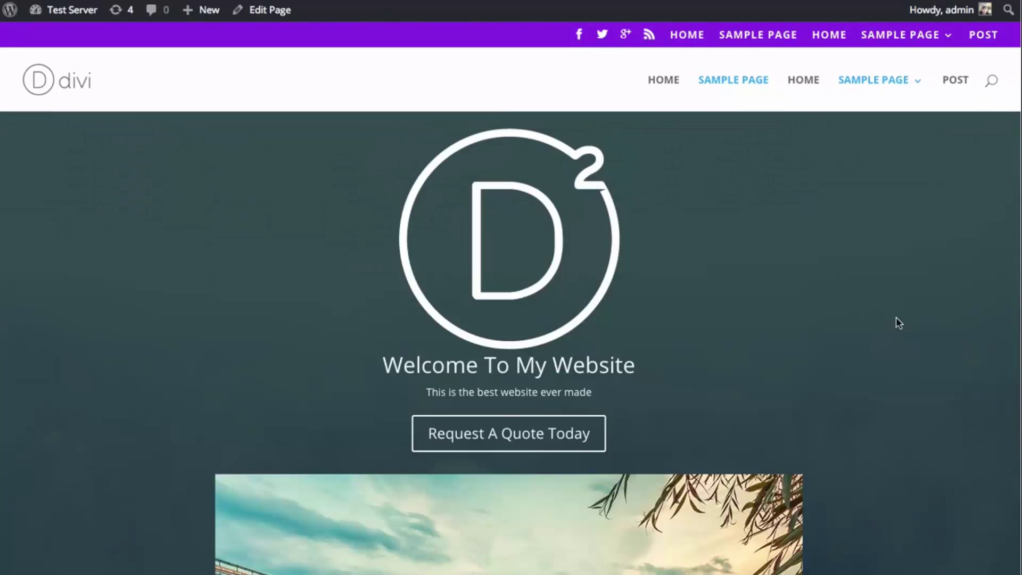
{"action": "scroll", "coordinate": [874, 297], "scroll_direction": "down", "scroll_amount": 5}
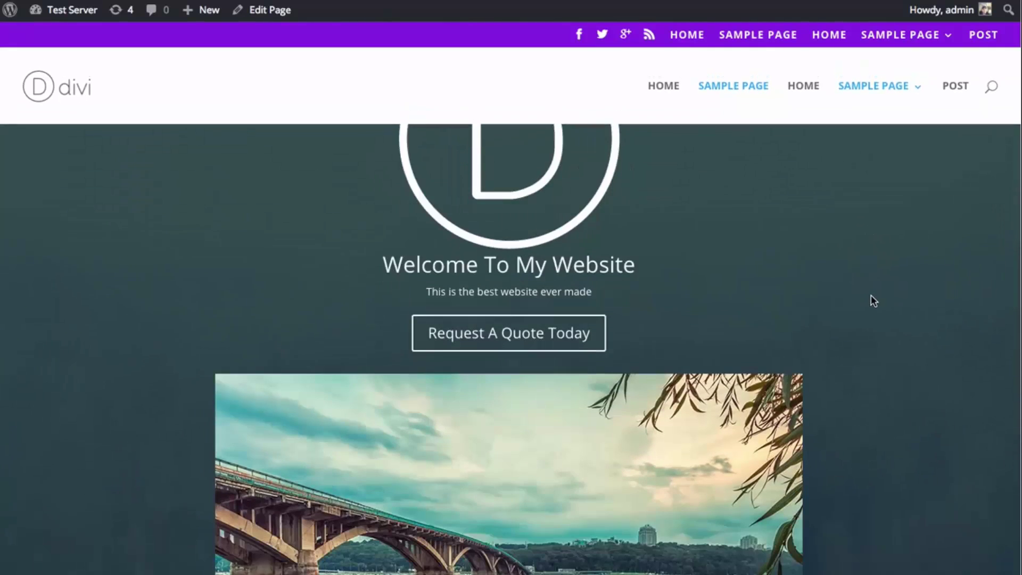
{"action": "scroll", "coordinate": [1021, 97], "scroll_direction": "down", "scroll_amount": 1}
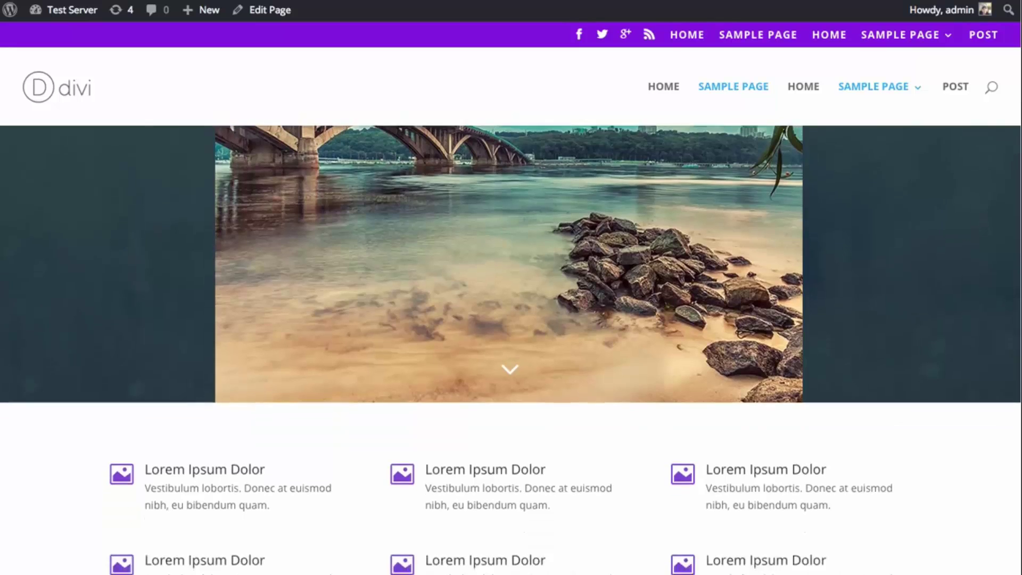
{"action": "scroll", "coordinate": [1020, 80], "scroll_direction": "up", "scroll_amount": 5}
{"action": "scroll", "coordinate": [1020, 57], "scroll_direction": "down", "scroll_amount": 5}
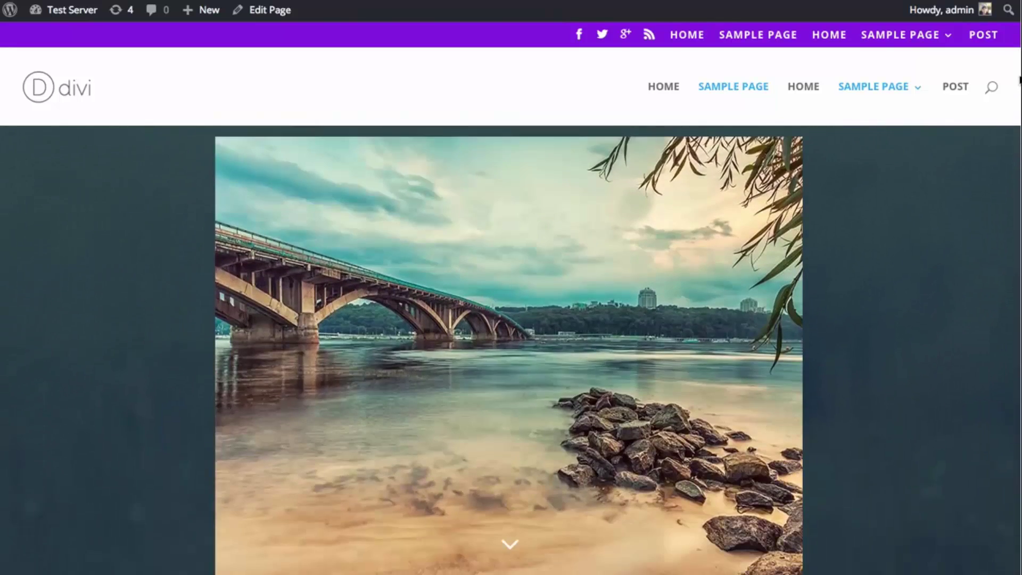
{"action": "scroll", "coordinate": [1020, 48], "scroll_direction": "up", "scroll_amount": 6}
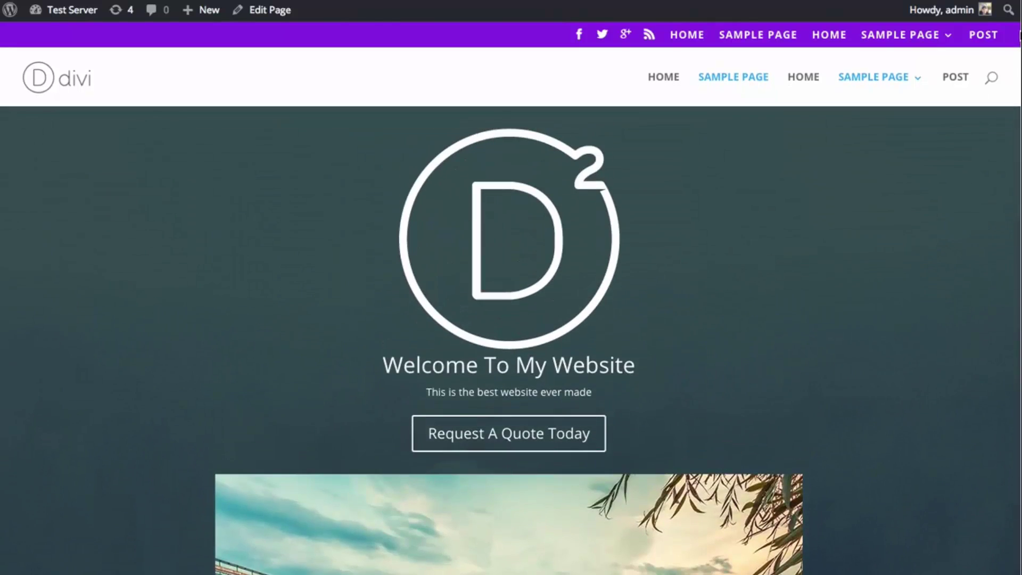
- Set the Fullwidth Header's Text & Logo Orientation to Left and save the module
{"action": "left_click", "coordinate": [143, 1]}
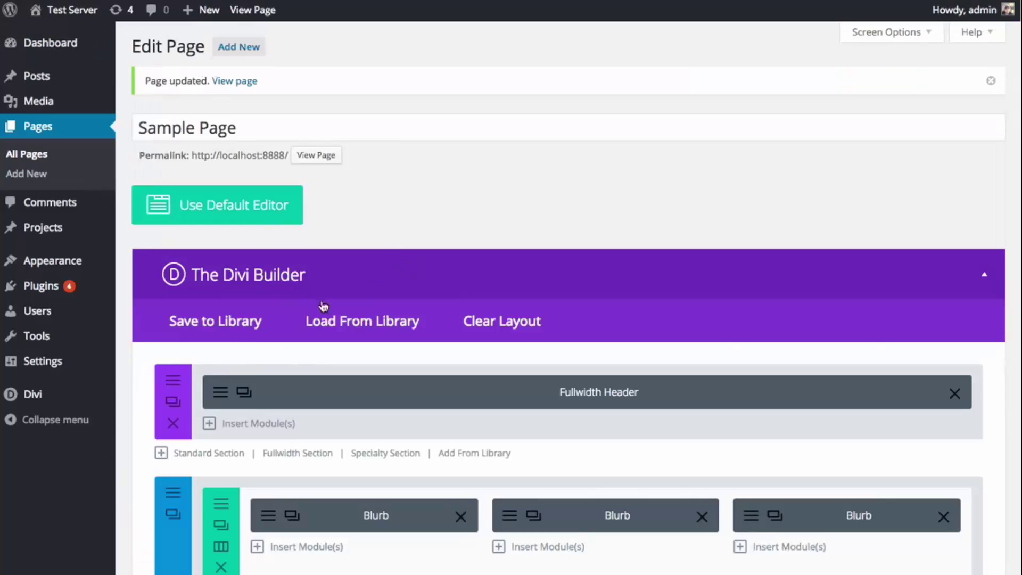
{"action": "left_click", "coordinate": [217, 392]}
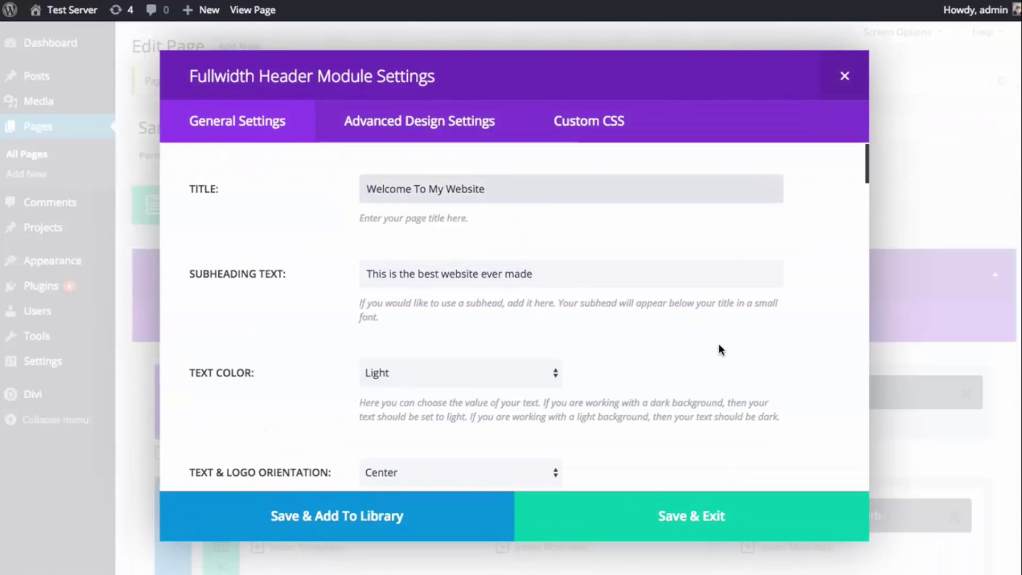
{"action": "scroll", "coordinate": [719, 349], "scroll_direction": "down", "scroll_amount": 3}
{"action": "scroll", "coordinate": [718, 347], "scroll_direction": "down", "scroll_amount": 2}
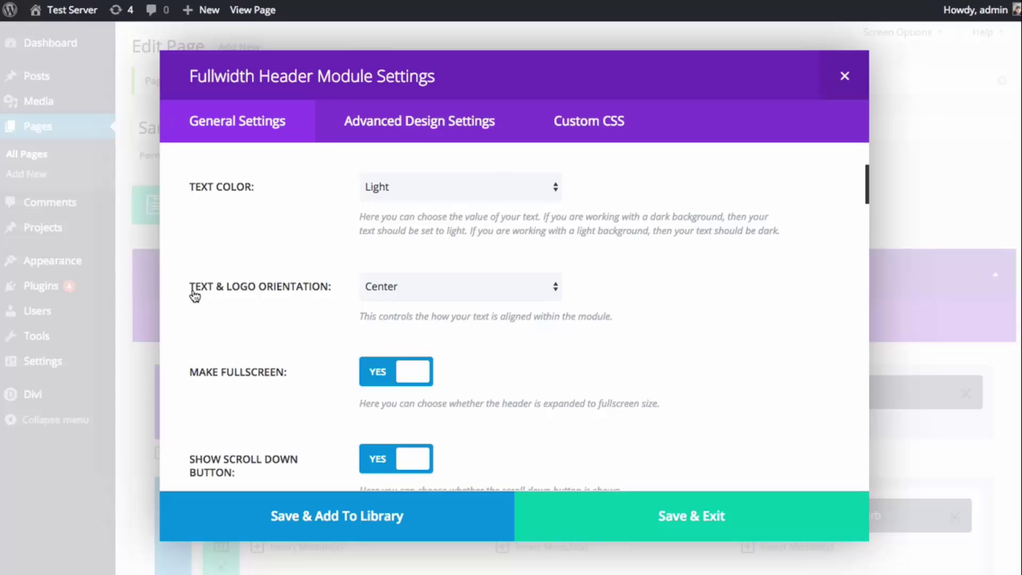
{"action": "left_click", "coordinate": [446, 293]}
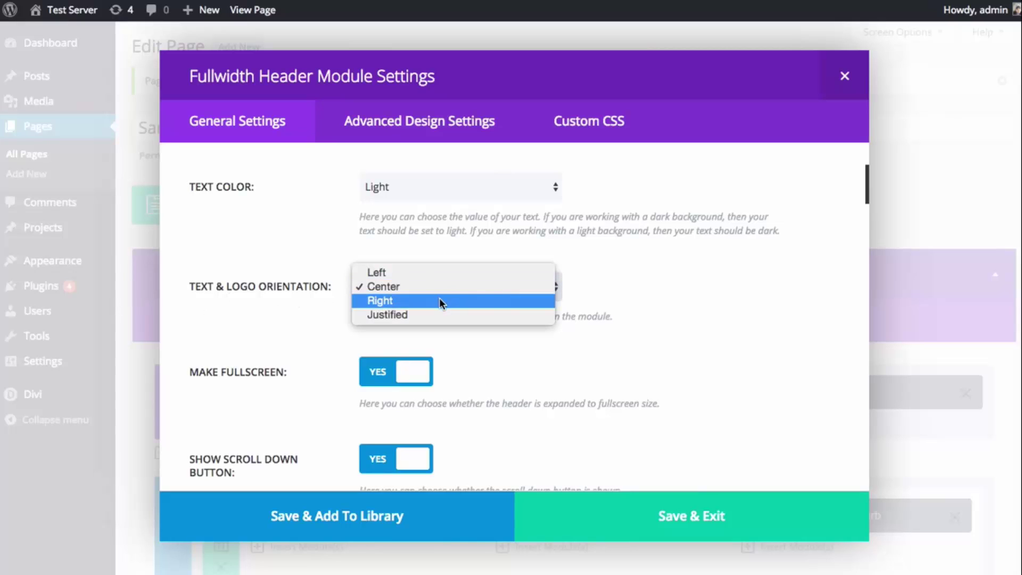
{"action": "key", "text": "Escape"}
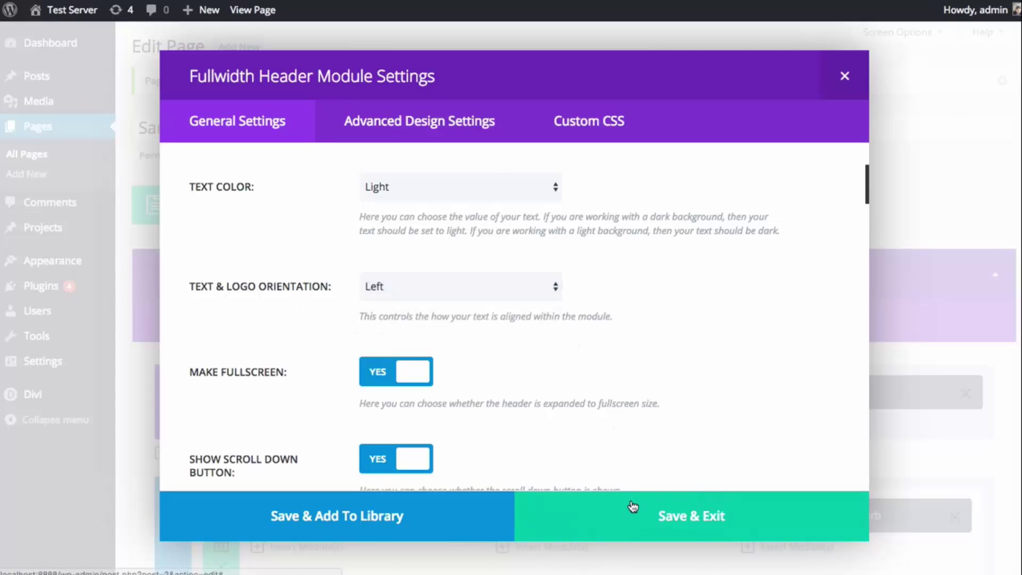
{"action": "left_click", "coordinate": [631, 514]}
- Update the Sample Page to publish the header change
{"action": "scroll", "coordinate": [781, 349], "scroll_direction": "down", "scroll_amount": 10}
{"action": "scroll", "coordinate": [786, 349], "scroll_direction": "down", "scroll_amount": 5}
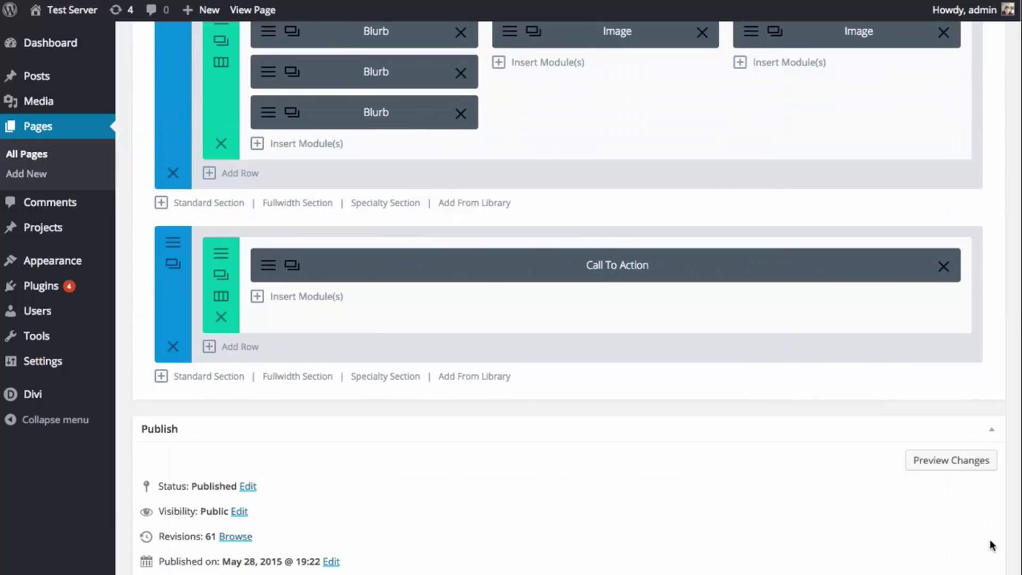
{"action": "scroll", "coordinate": [953, 376], "scroll_direction": "down", "scroll_amount": 5}
{"action": "left_click", "coordinate": [964, 315]}
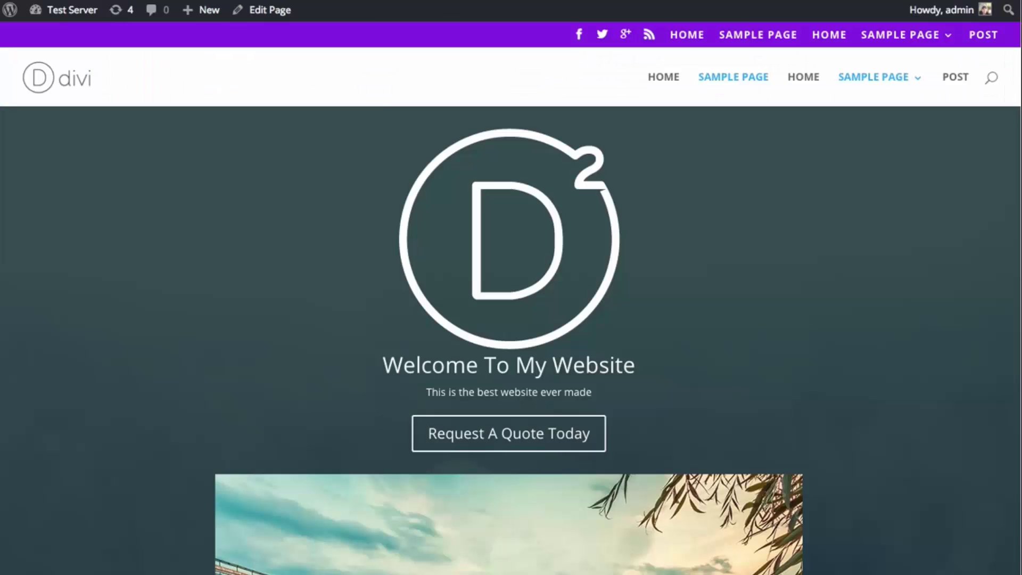
- Reload the live page and check the left-oriented header text beside the bridge image
{"action": "key", "text": "F5"}
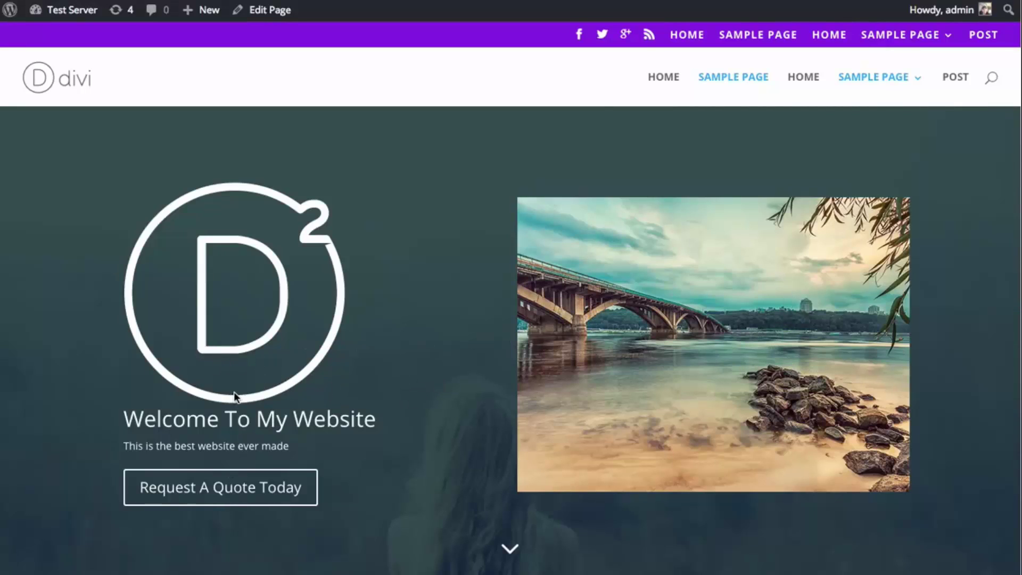
{"action": "scroll", "coordinate": [306, 392], "scroll_direction": "down", "scroll_amount": 3}
{"action": "scroll", "coordinate": [318, 395], "scroll_direction": "up", "scroll_amount": 3}
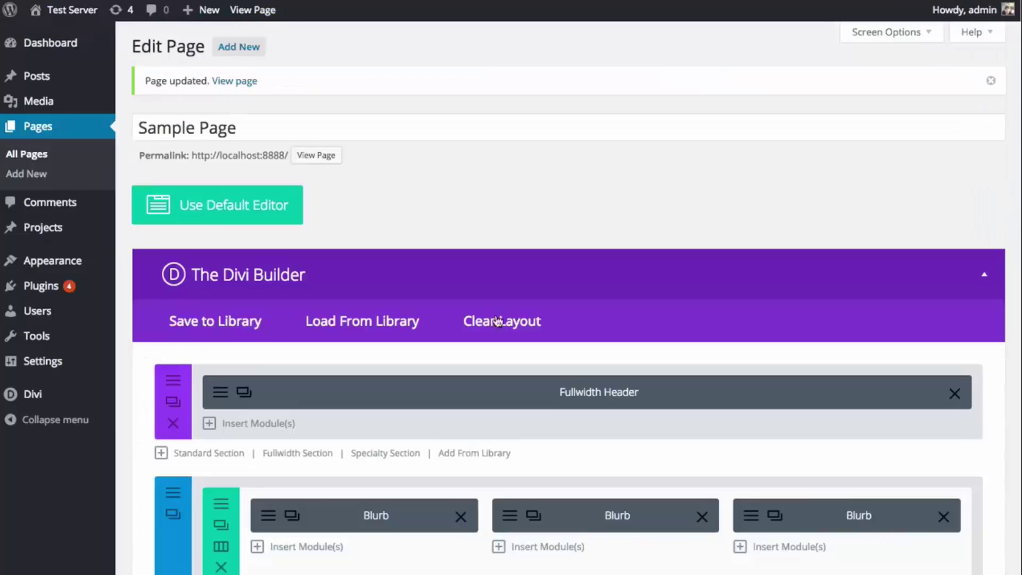
- Set the Fullwidth Header's Image Vertical Alignment to Bottom and save the module
{"action": "scroll", "coordinate": [277, 426], "scroll_direction": "down", "scroll_amount": 1}
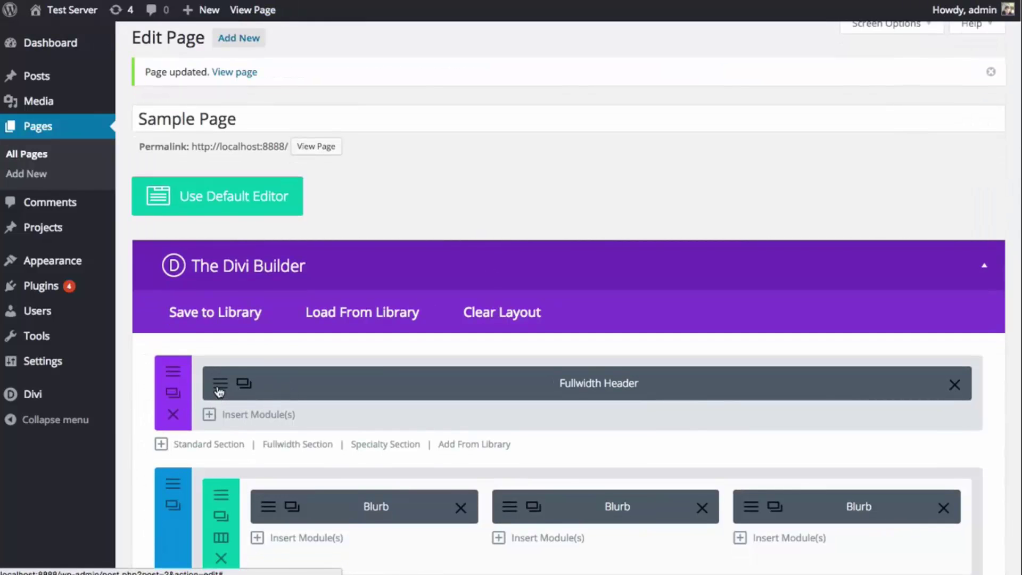
{"action": "left_click", "coordinate": [219, 392]}
{"action": "scroll", "coordinate": [666, 317], "scroll_direction": "down", "scroll_amount": 2}
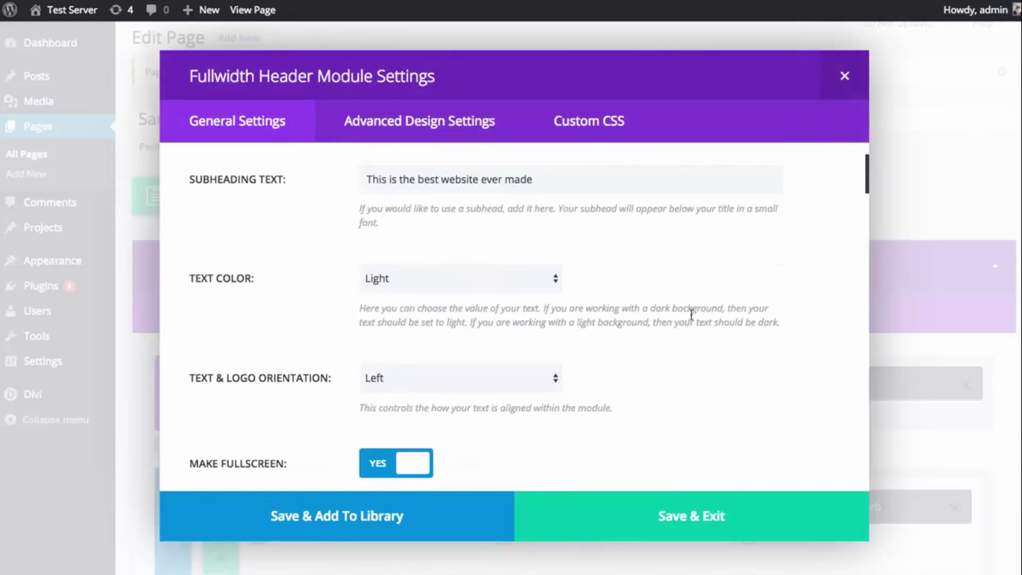
{"action": "scroll", "coordinate": [219, 379], "scroll_direction": "down", "scroll_amount": 10}
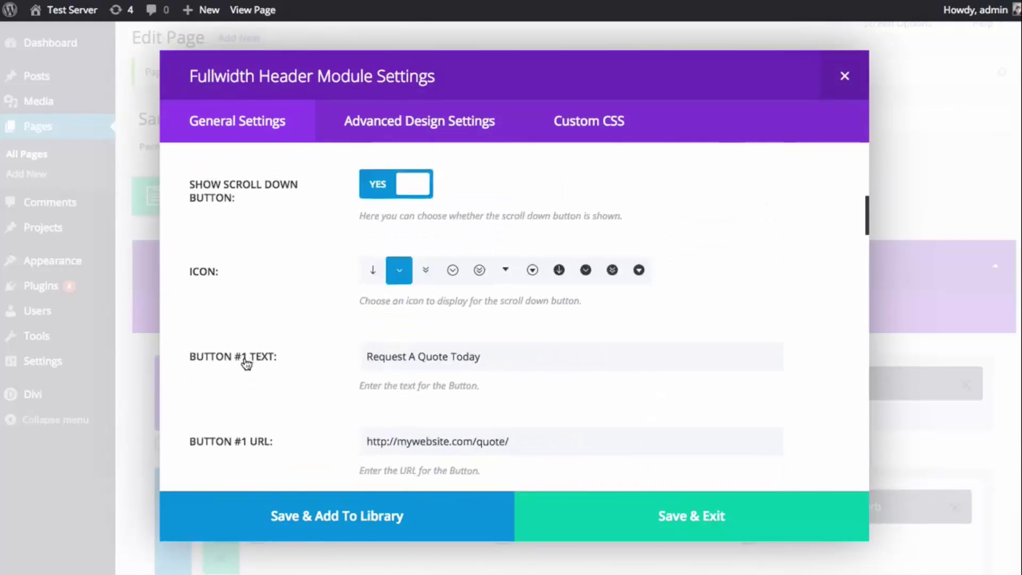
{"action": "scroll", "coordinate": [244, 358], "scroll_direction": "down", "scroll_amount": 8}
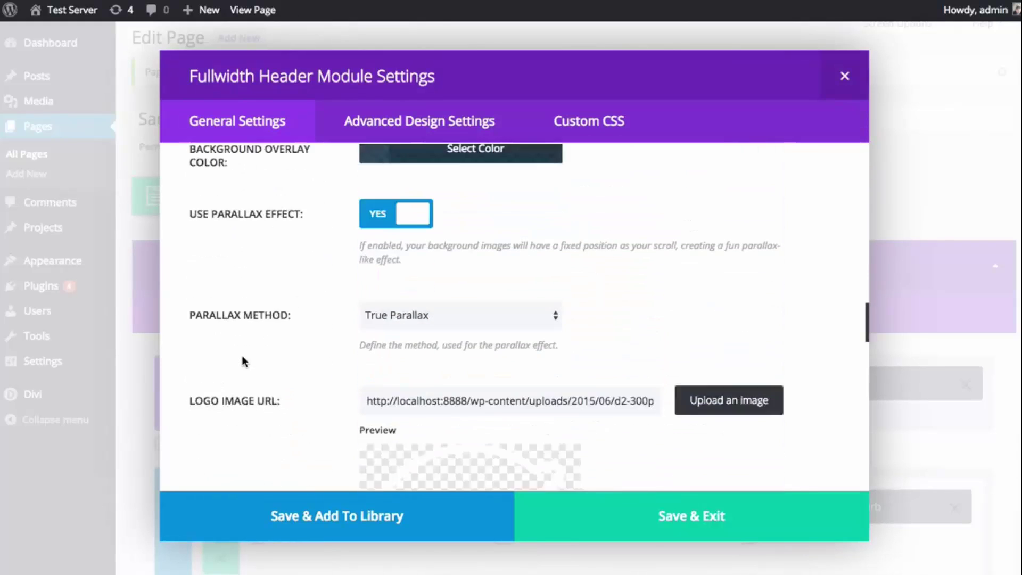
{"action": "scroll", "coordinate": [241, 356], "scroll_direction": "down", "scroll_amount": 8}
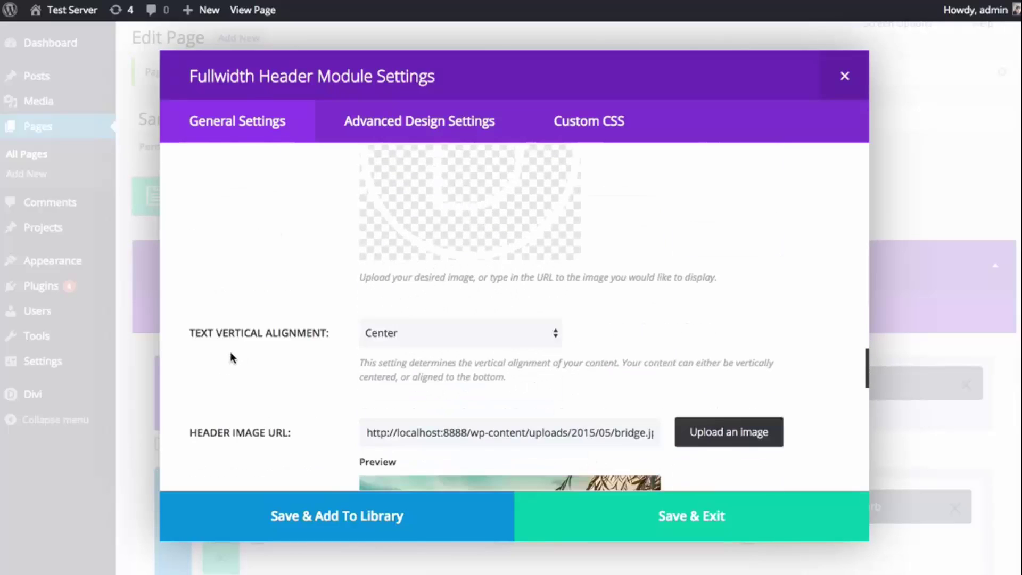
{"action": "scroll", "coordinate": [232, 358], "scroll_direction": "down", "scroll_amount": 8}
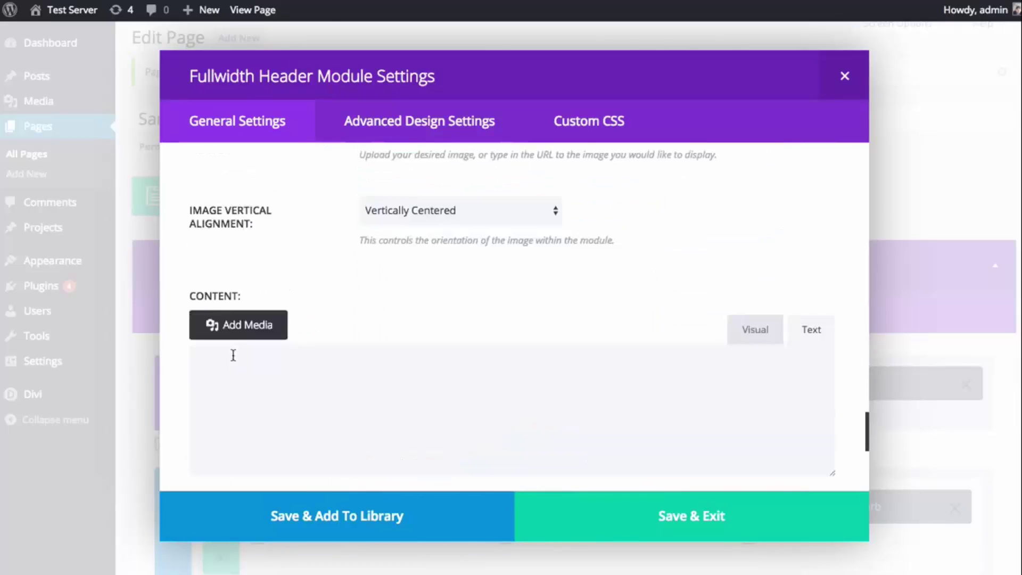
{"action": "left_click", "coordinate": [431, 275]}
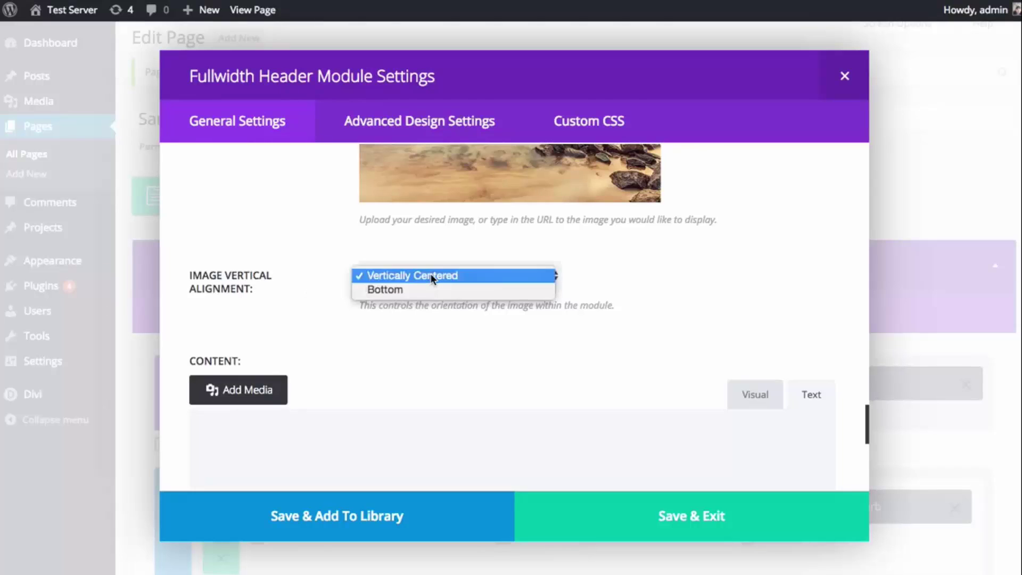
{"action": "left_click", "coordinate": [416, 291]}
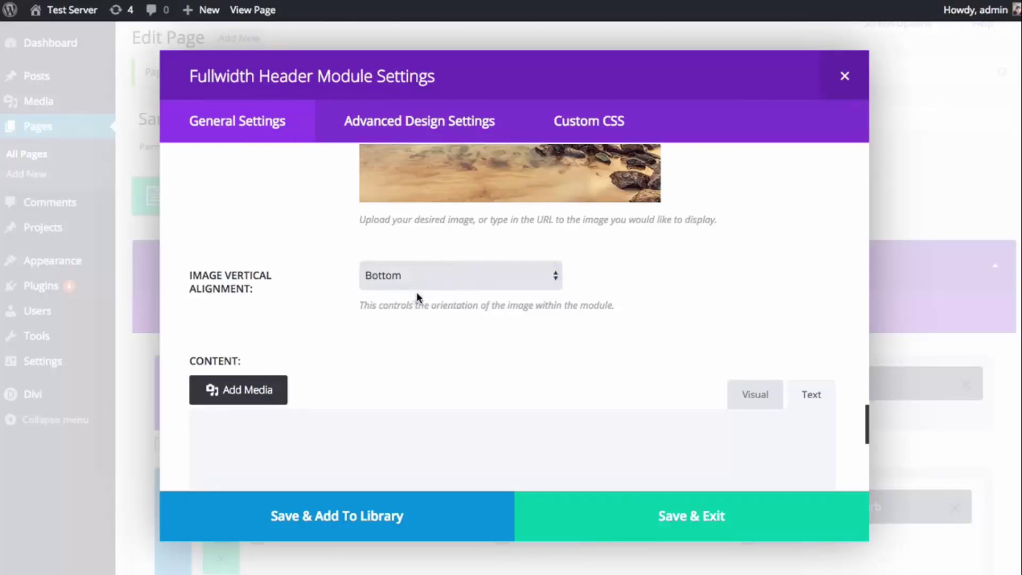
{"action": "left_click", "coordinate": [664, 516]}
- Update the Sample Page with the bottom-aligned header image
{"action": "scroll", "coordinate": [851, 440], "scroll_direction": "down", "scroll_amount": 10}
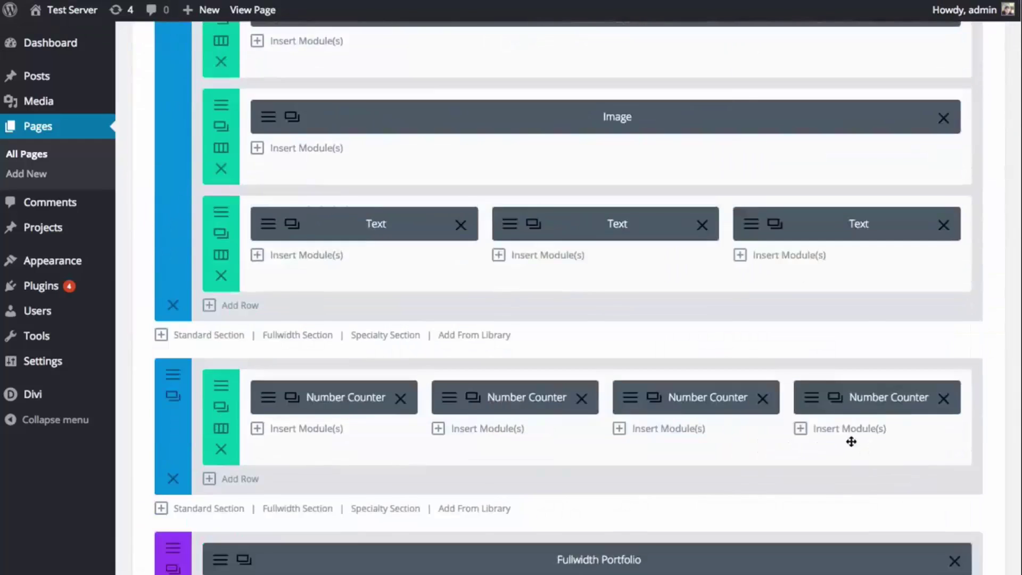
{"action": "scroll", "coordinate": [873, 434], "scroll_direction": "down", "scroll_amount": 2}
{"action": "left_click", "coordinate": [971, 517]}
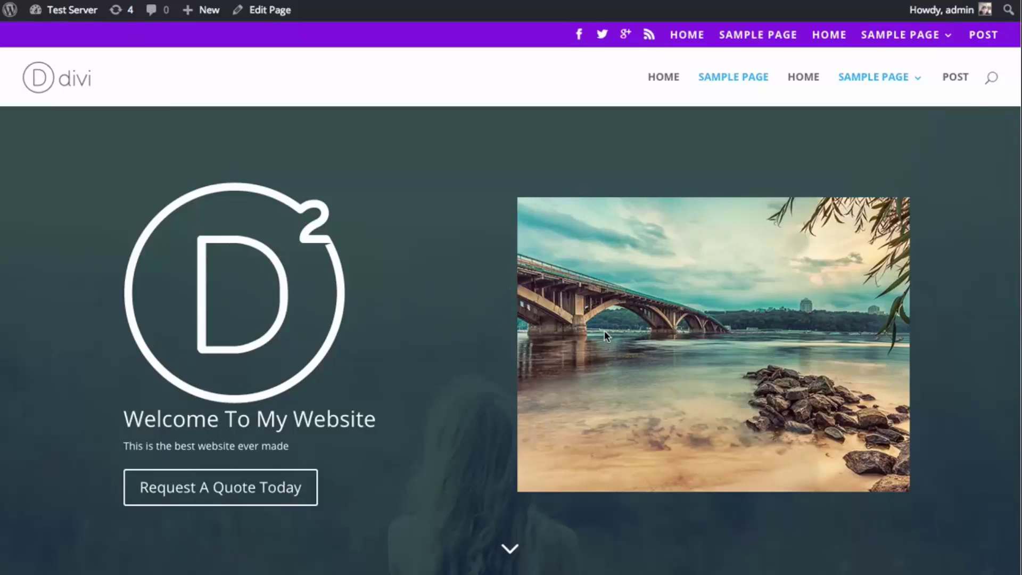
- Reload the live Sample Page and inspect the bridge photo sitting at the header's bottom
{"action": "scroll", "coordinate": [605, 333], "scroll_direction": "down", "scroll_amount": 2}
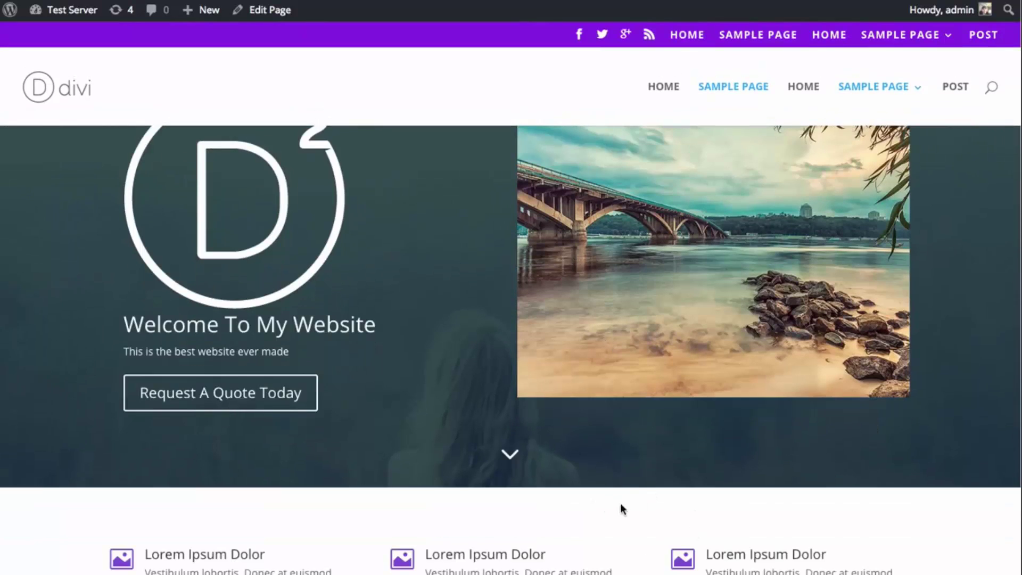
{"action": "key", "text": "super+r"}
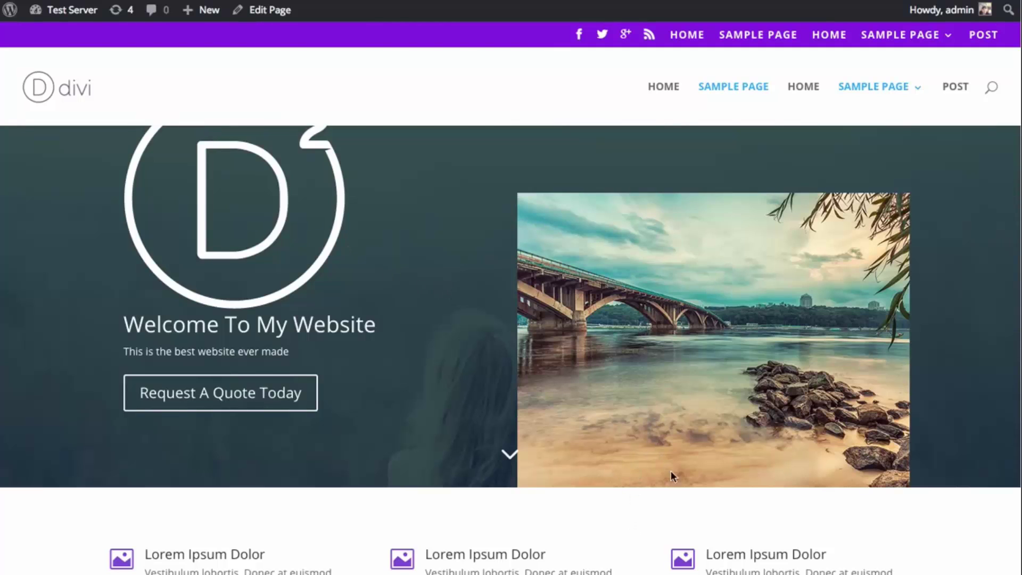
{"action": "scroll", "coordinate": [511, 350], "scroll_direction": "down", "scroll_amount": 5}
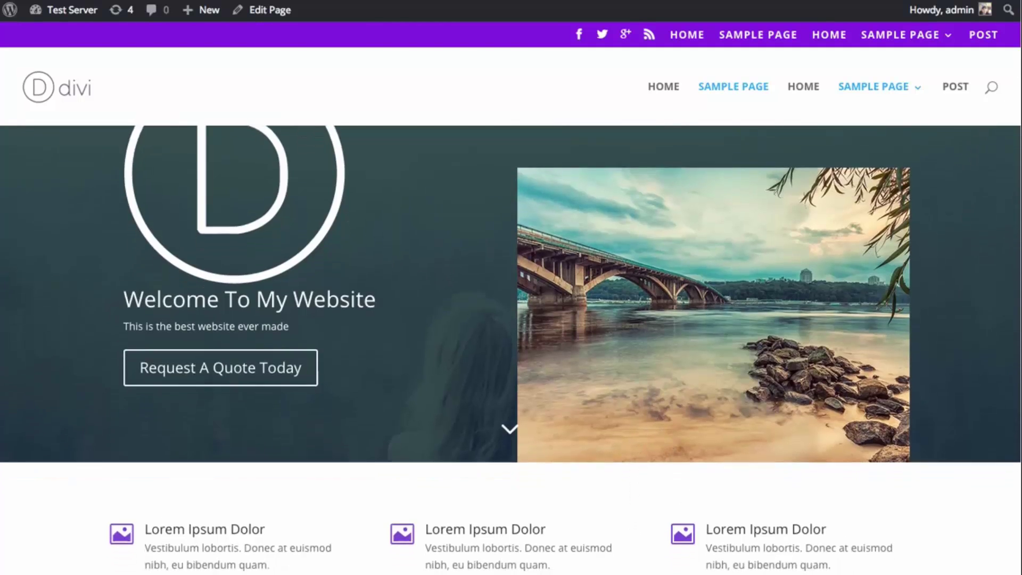
{"action": "scroll", "coordinate": [511, 350], "scroll_direction": "up", "scroll_amount": 5}
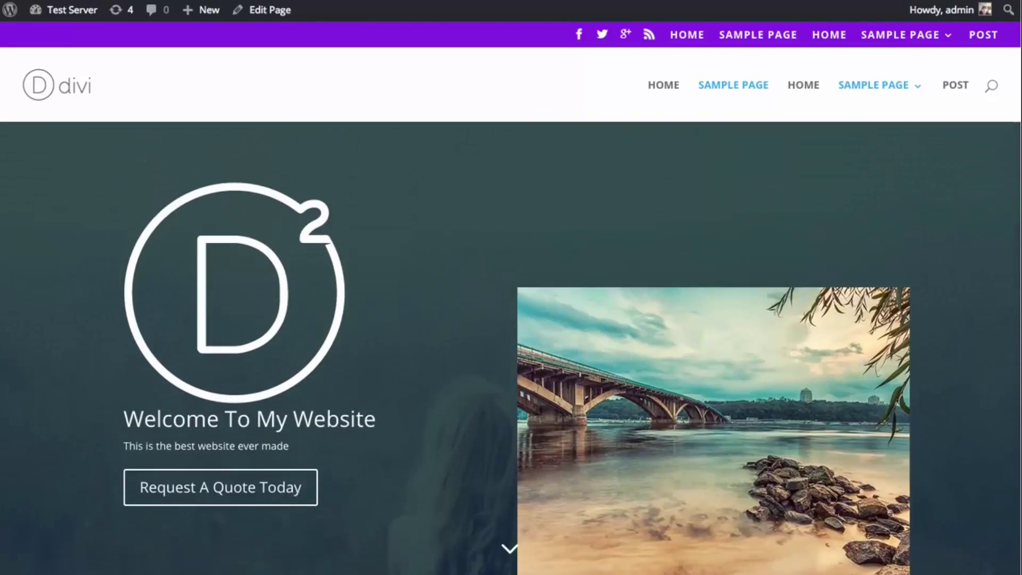
{"action": "scroll", "coordinate": [511, 350], "scroll_direction": "down", "scroll_amount": 6}
{"action": "scroll", "coordinate": [512, 349], "scroll_direction": "up", "scroll_amount": 7}
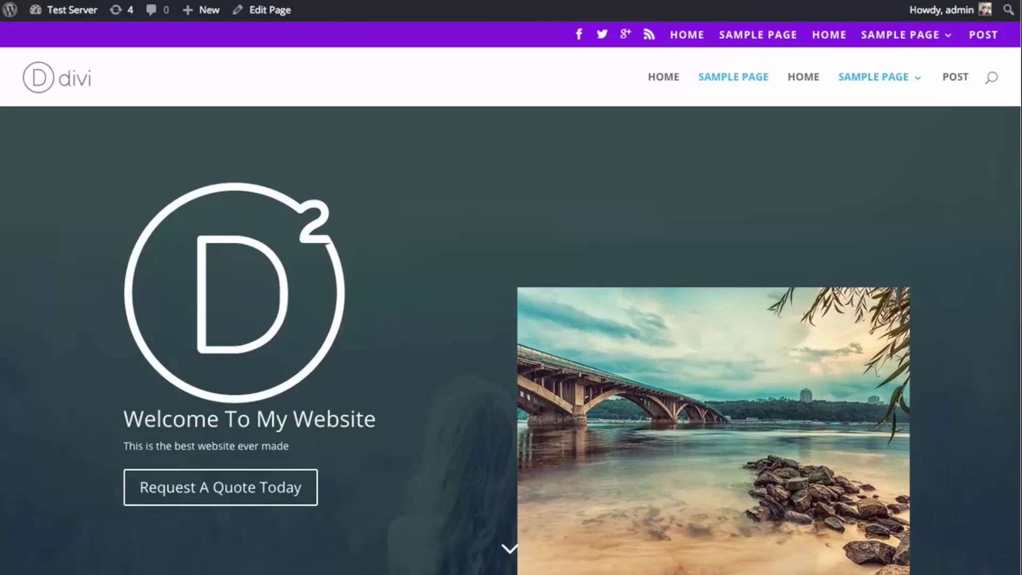
{"action": "scroll", "coordinate": [511, 350], "scroll_direction": "down", "scroll_amount": 5}
{"action": "scroll", "coordinate": [853, 264], "scroll_direction": "up", "scroll_amount": 3}
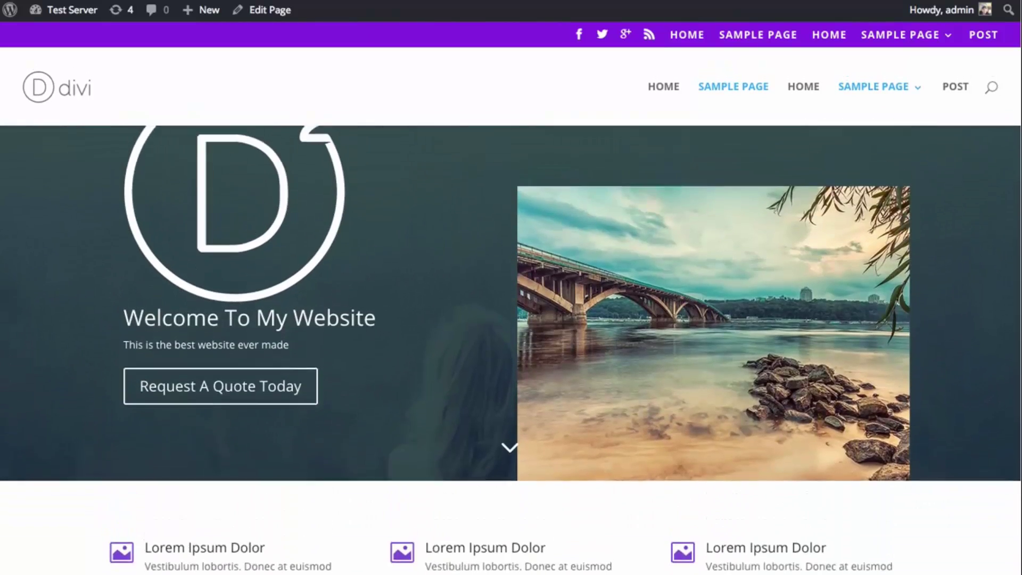
{"action": "scroll", "coordinate": [721, 496], "scroll_direction": "up", "scroll_amount": 2}
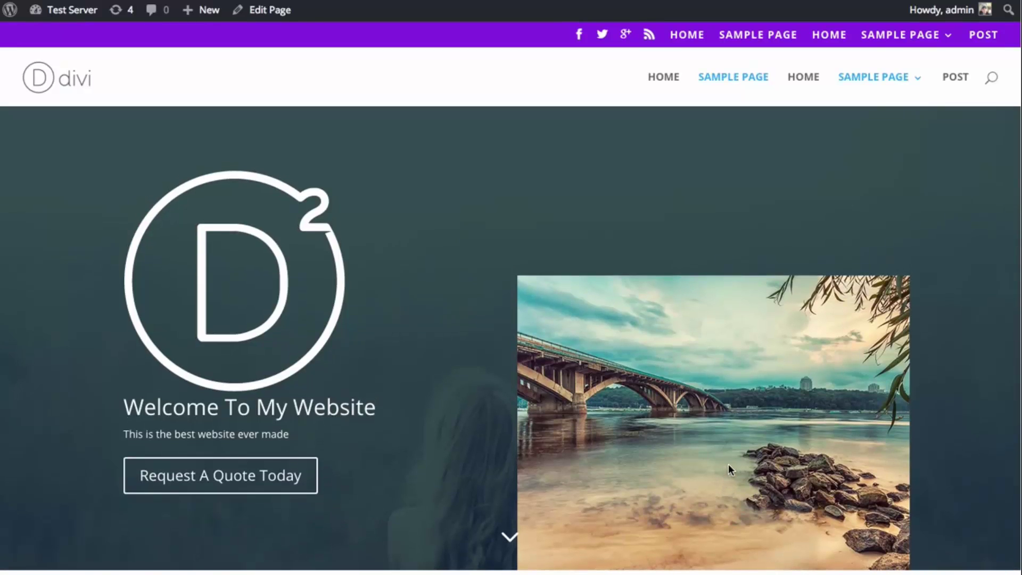
{"action": "scroll", "coordinate": [728, 464], "scroll_direction": "down", "scroll_amount": 2}
{"action": "scroll", "coordinate": [731, 453], "scroll_direction": "up", "scroll_amount": 2}
{"action": "scroll", "coordinate": [738, 466], "scroll_direction": "down", "scroll_amount": 1}
{"action": "scroll", "coordinate": [621, 414], "scroll_direction": "down", "scroll_amount": 1}
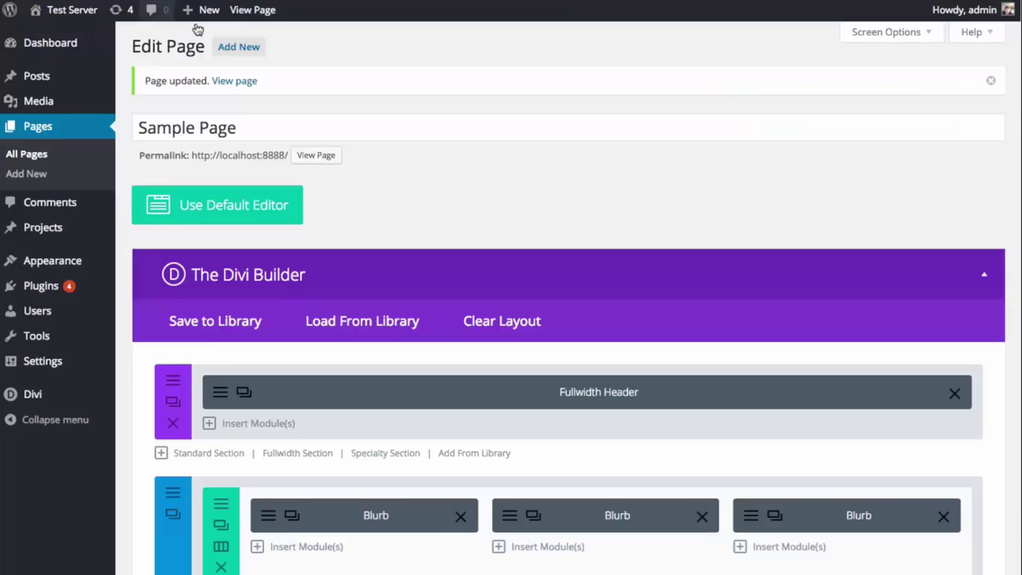
- Browse the Fullwidth Header's General, Advanced Design and Custom CSS tabs without changing anything
{"action": "left_click", "coordinate": [218, 392]}
{"action": "scroll", "coordinate": [309, 350], "scroll_direction": "down", "scroll_amount": 20}
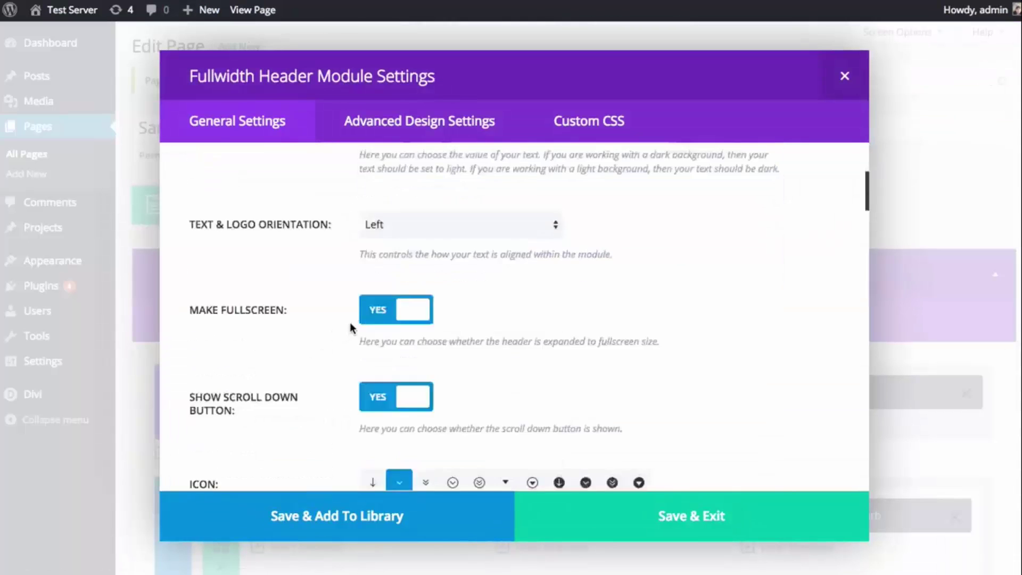
{"action": "scroll", "coordinate": [320, 313], "scroll_direction": "down", "scroll_amount": 15}
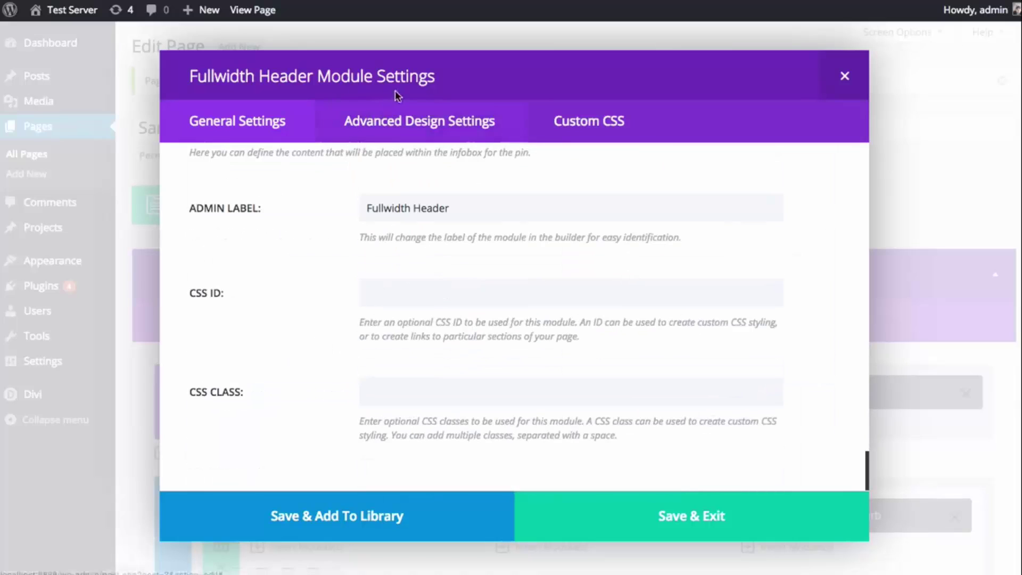
{"action": "left_click", "coordinate": [421, 121]}
{"action": "scroll", "coordinate": [810, 232], "scroll_direction": "up", "scroll_amount": 10}
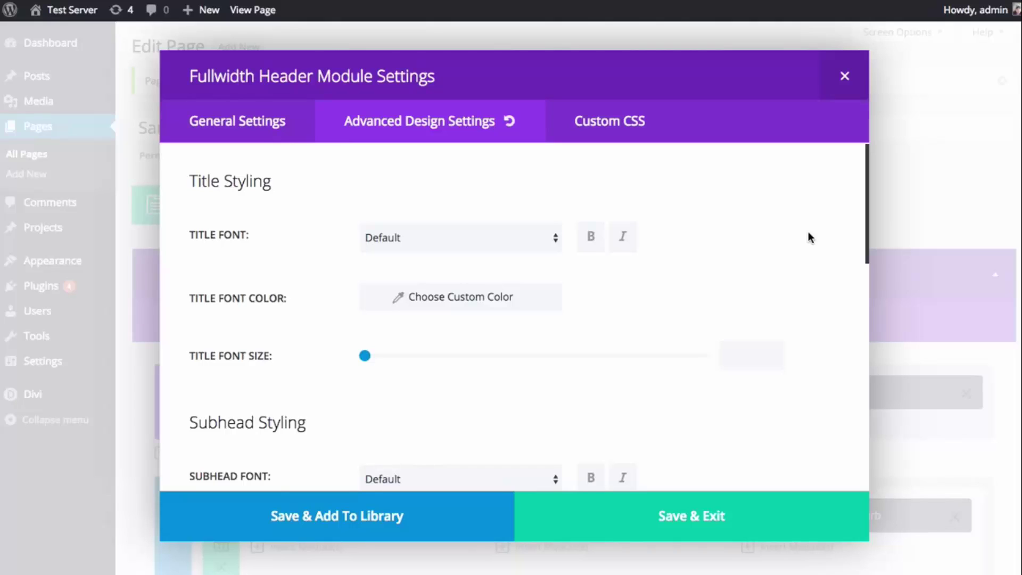
{"action": "left_click", "coordinate": [616, 130]}
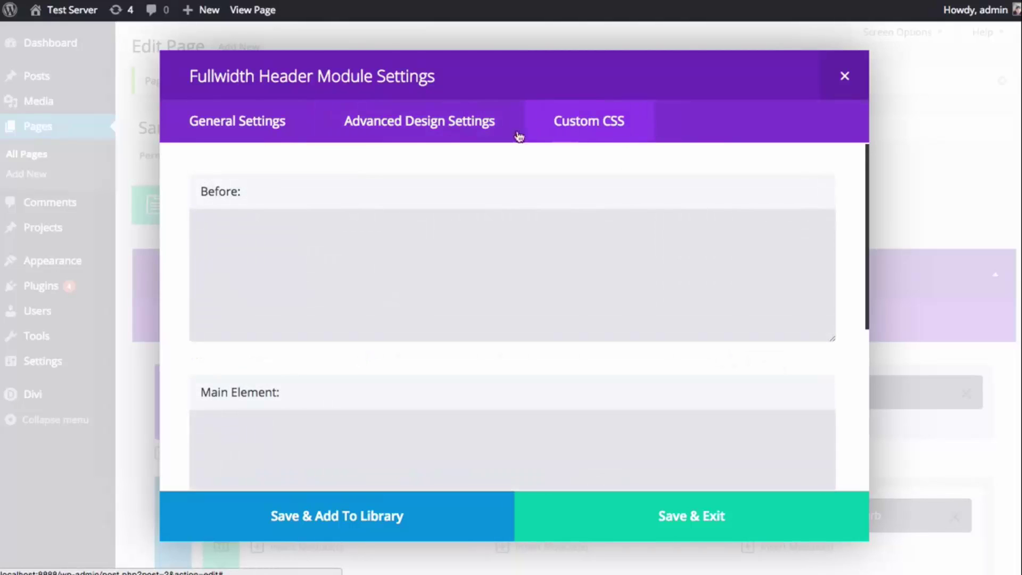
{"action": "left_click", "coordinate": [391, 134]}
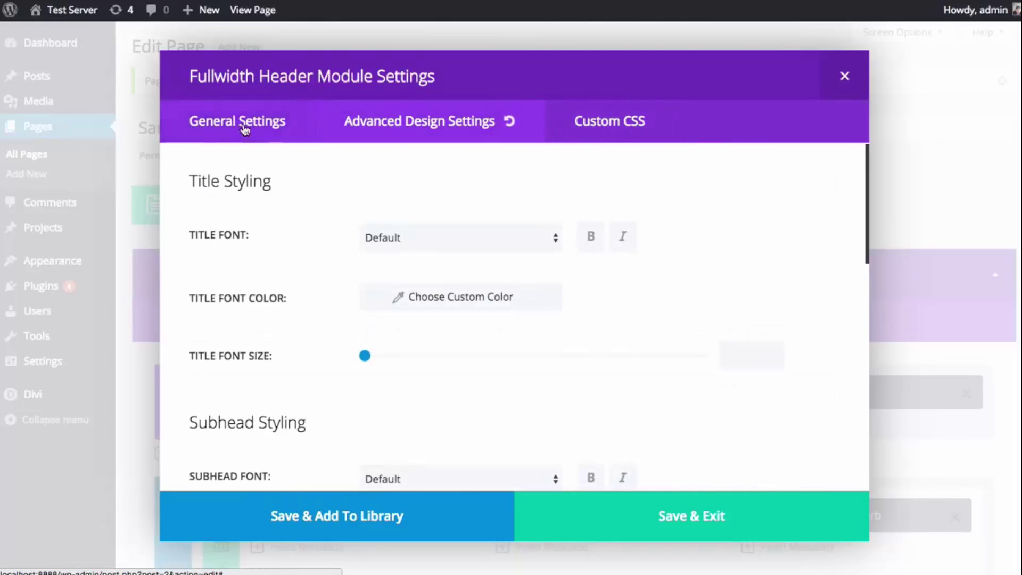
{"action": "left_click", "coordinate": [212, 133]}
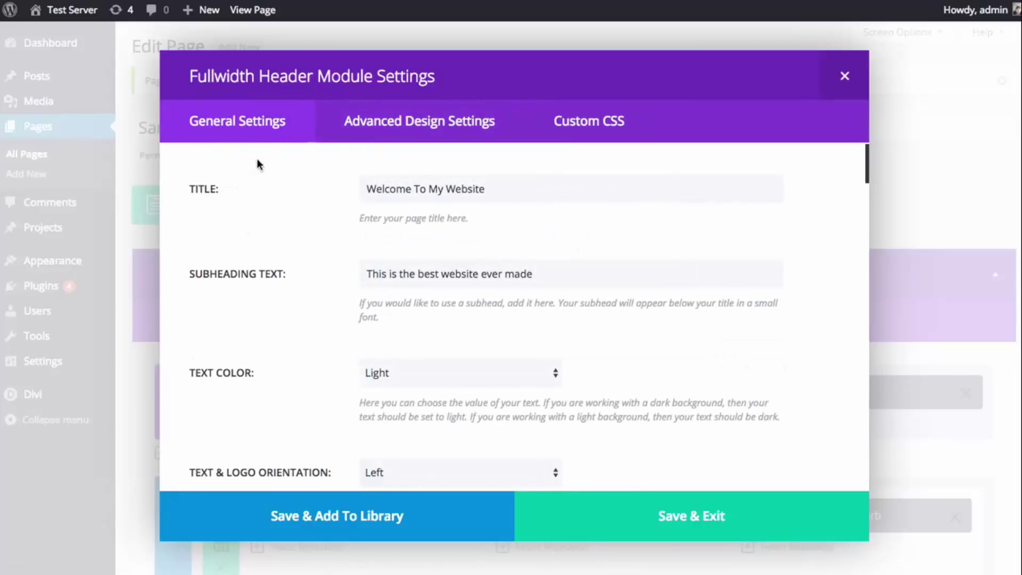
{"action": "left_click", "coordinate": [371, 123]}
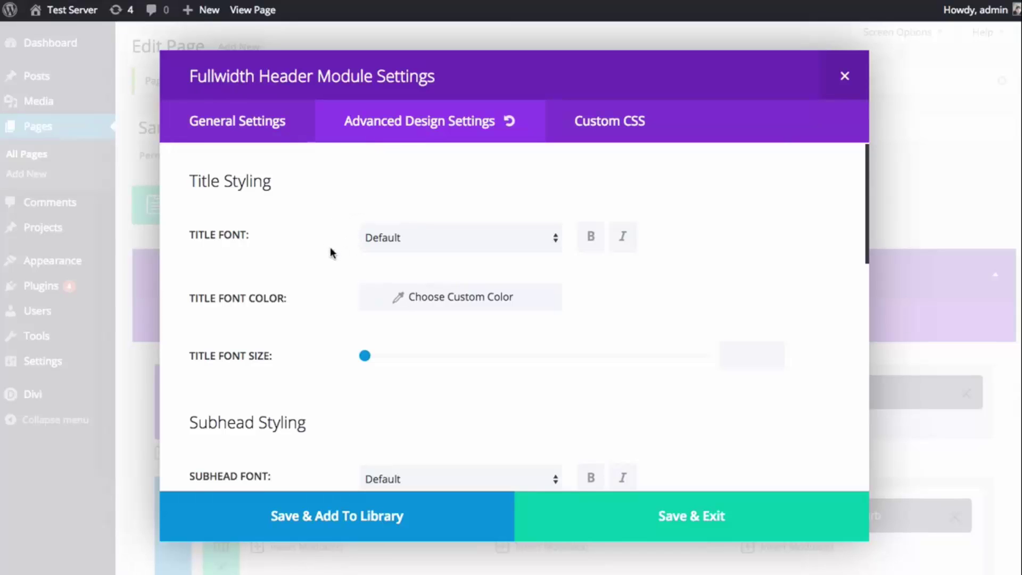
{"action": "scroll", "coordinate": [311, 219], "scroll_direction": "down", "scroll_amount": 5}
{"action": "scroll", "coordinate": [310, 219], "scroll_direction": "down", "scroll_amount": 10}
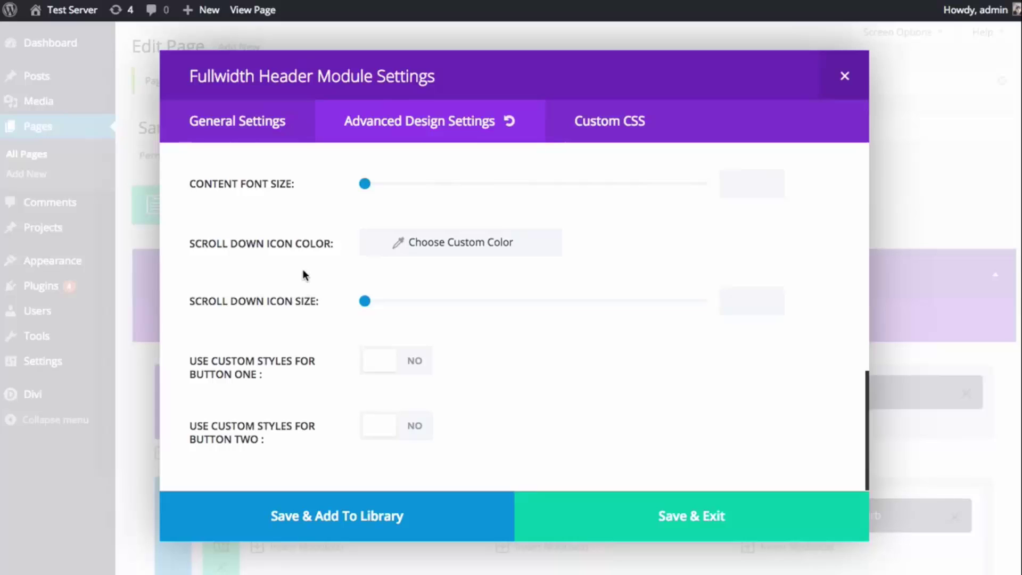
{"action": "scroll", "coordinate": [309, 287], "scroll_direction": "up", "scroll_amount": 4}
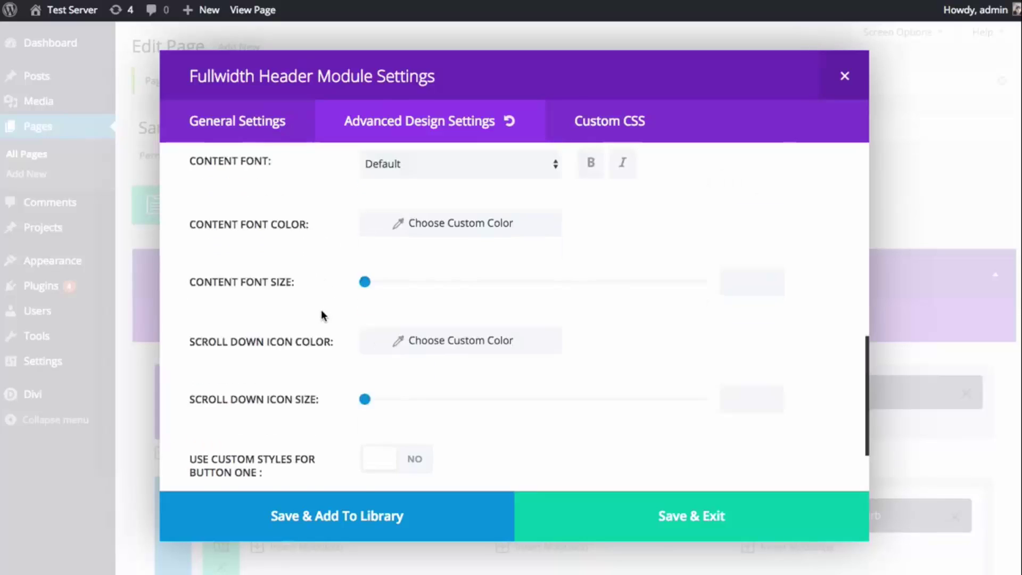
{"action": "scroll", "coordinate": [312, 323], "scroll_direction": "up", "scroll_amount": 4}
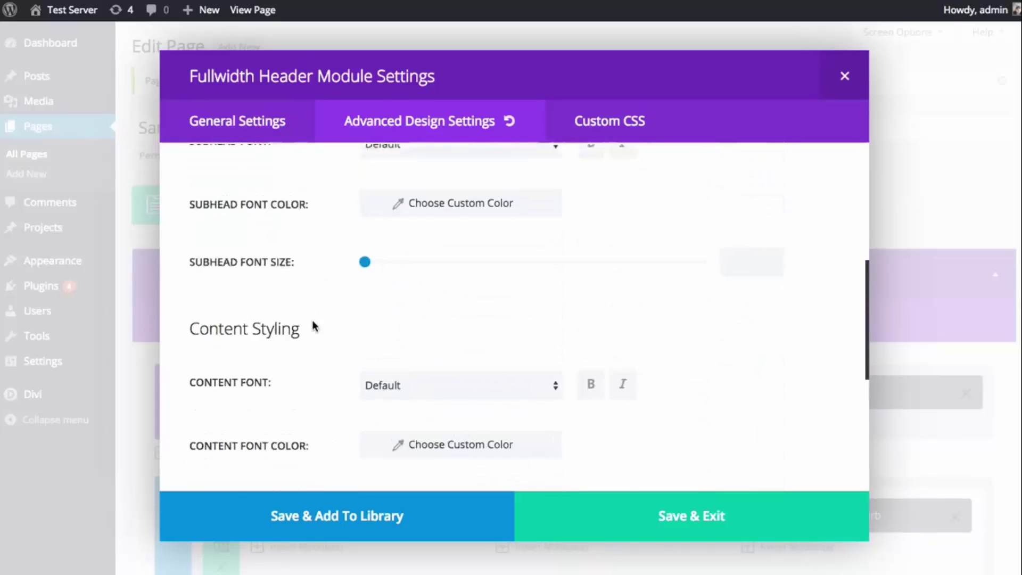
{"action": "scroll", "coordinate": [314, 324], "scroll_direction": "up", "scroll_amount": 3}
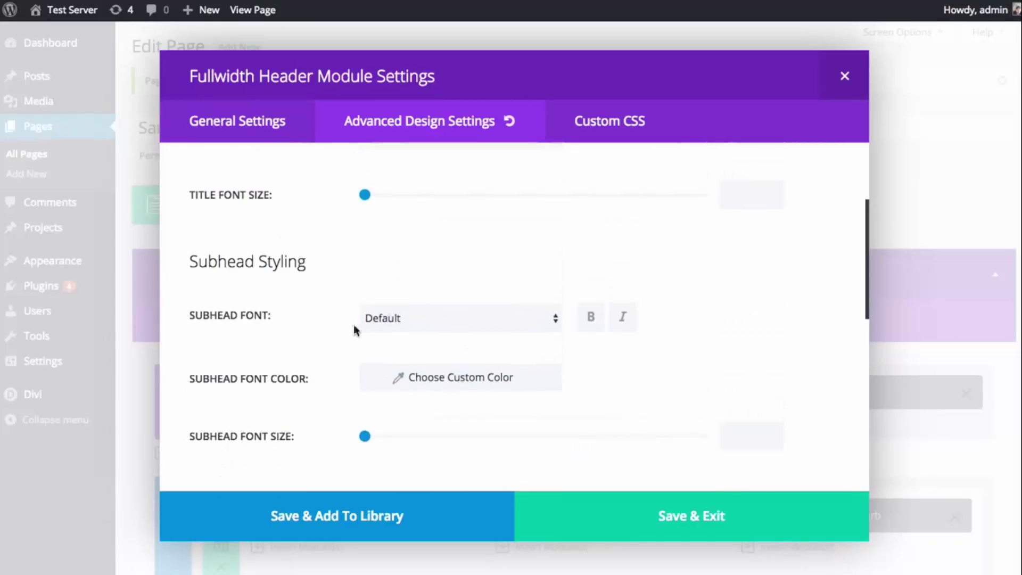
{"action": "scroll", "coordinate": [426, 334], "scroll_direction": "up", "scroll_amount": 3}
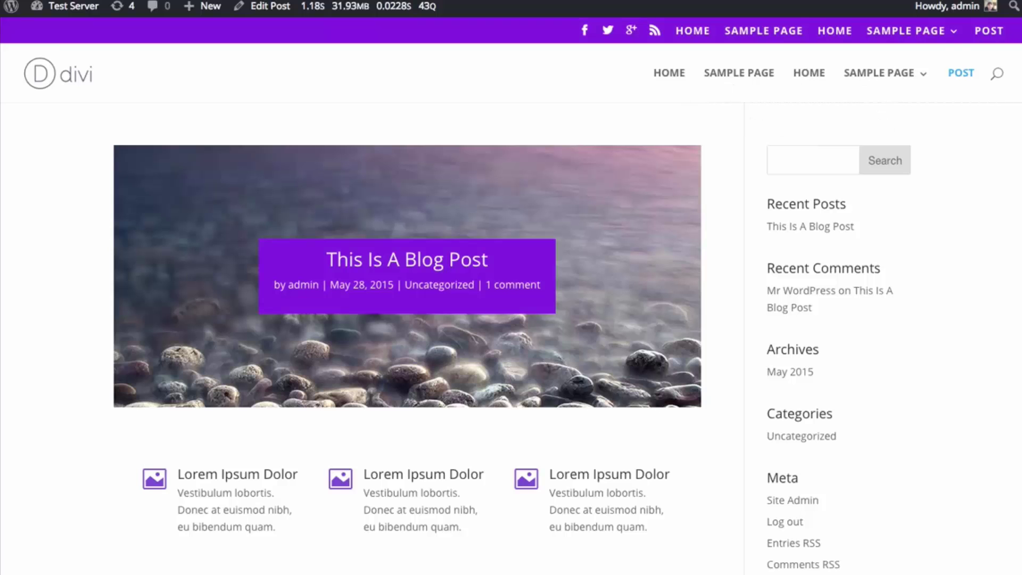
- Scroll through the live blog post back up to its top
{"action": "scroll", "coordinate": [1011, 399], "scroll_direction": "down", "scroll_amount": 20}
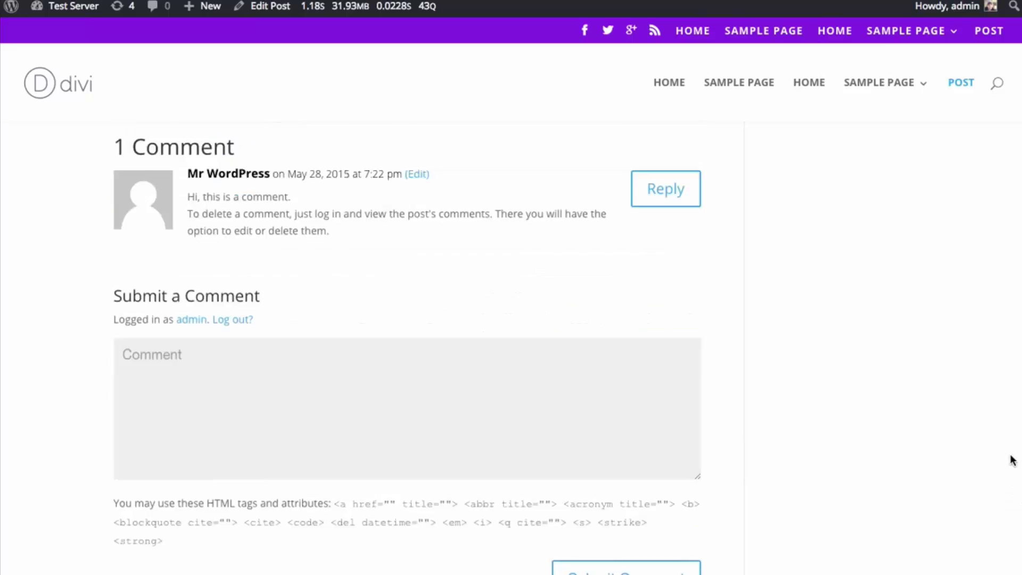
{"action": "scroll", "coordinate": [1011, 433], "scroll_direction": "up", "scroll_amount": 7}
{"action": "scroll", "coordinate": [1011, 433], "scroll_direction": "down", "scroll_amount": 4}
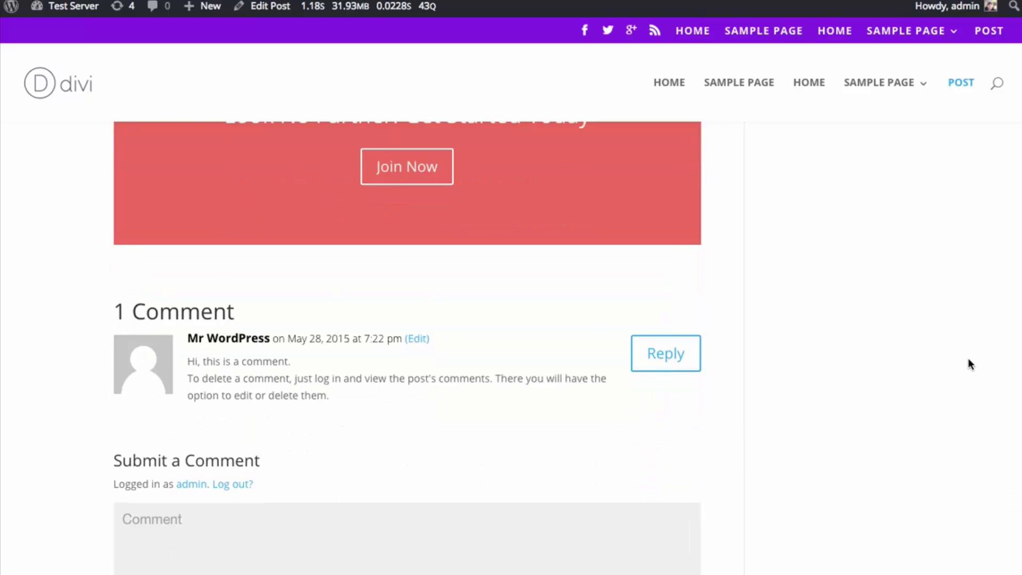
{"action": "scroll", "coordinate": [407, 346], "scroll_direction": "up", "scroll_amount": 10}
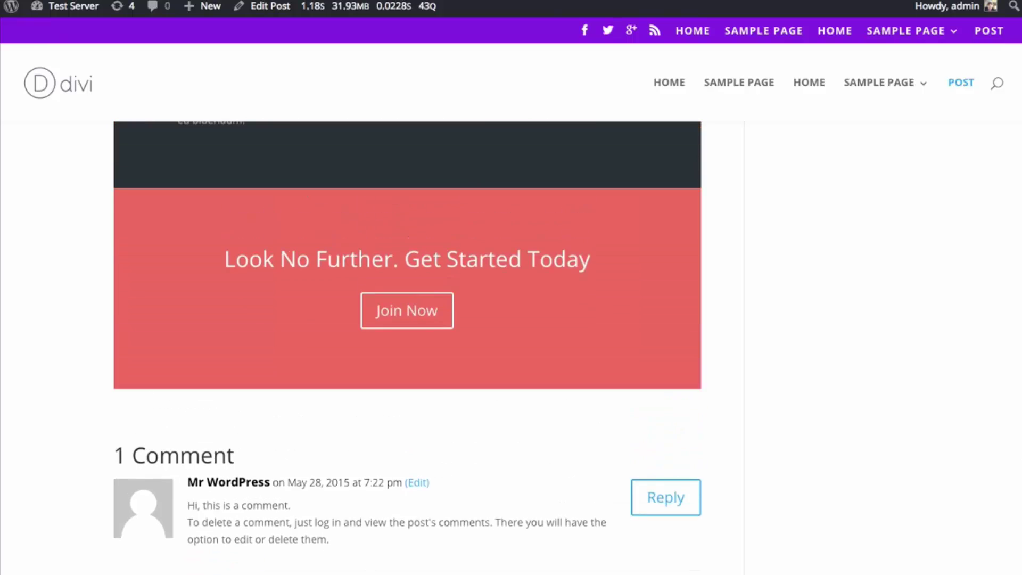
{"action": "scroll", "coordinate": [408, 346], "scroll_direction": "up", "scroll_amount": 10}
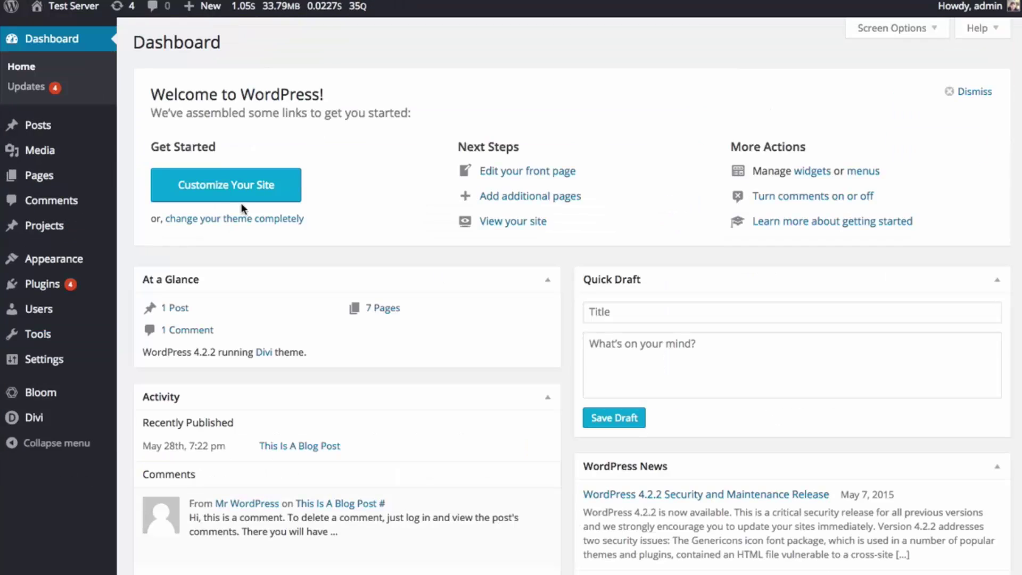
- Show the MYNEWOPTIN shortcode in Bloom's Optin Forms list and select it for copying
{"action": "mouse_move", "coordinate": [40, 394]}
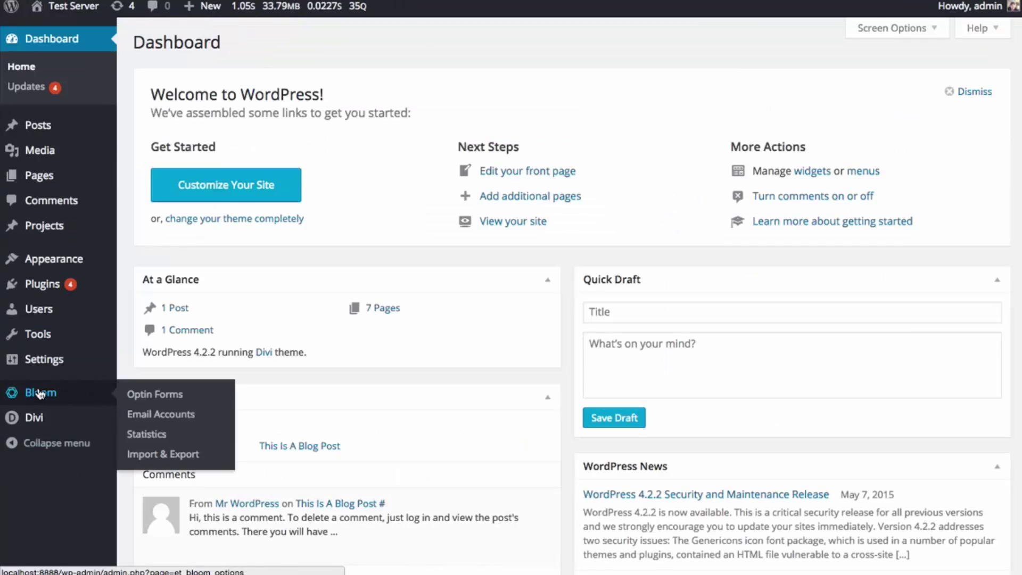
{"action": "left_click", "coordinate": [152, 398]}
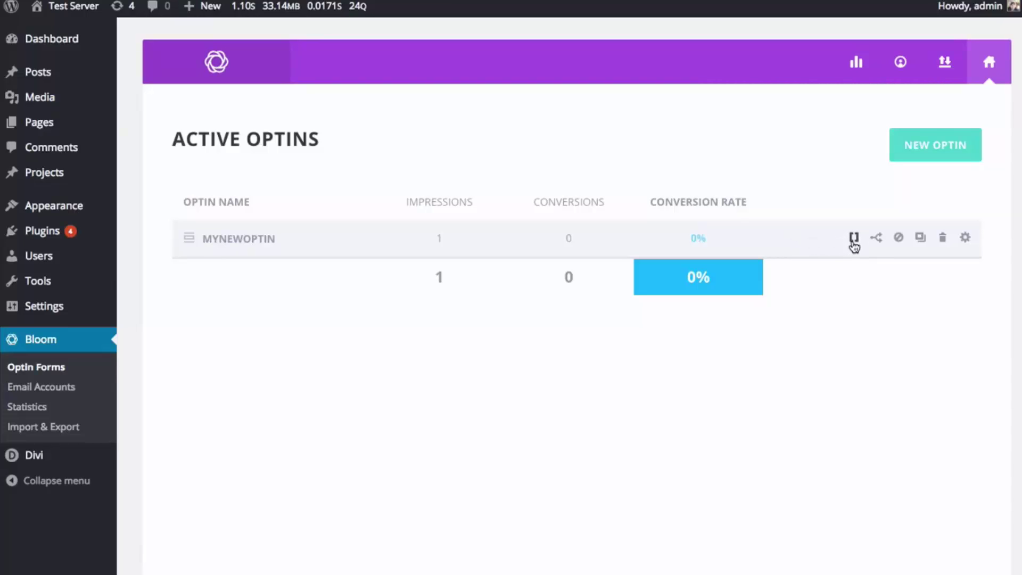
{"action": "left_click", "coordinate": [854, 238]}
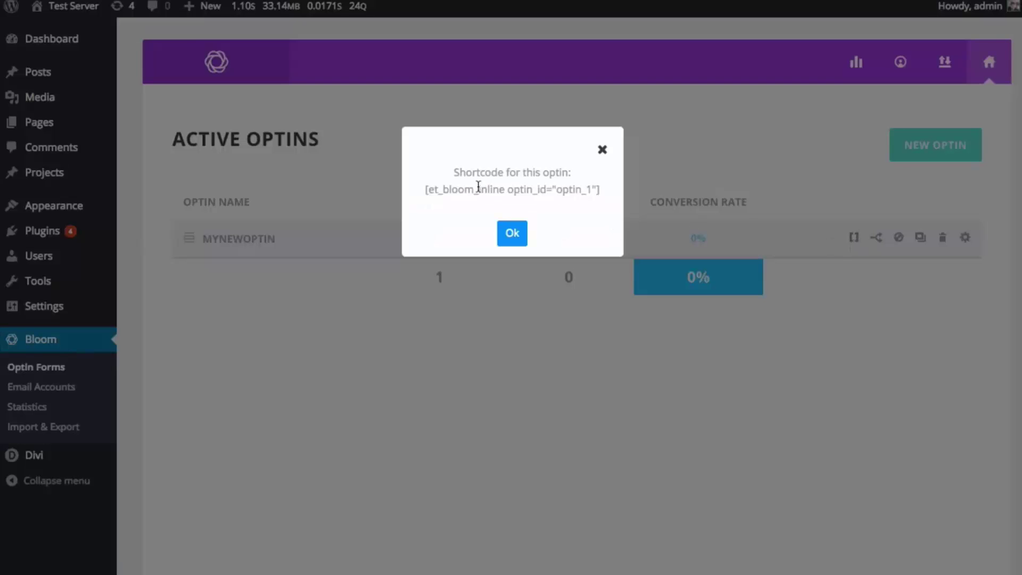
{"action": "left_click_drag", "start_coordinate": [426, 190], "coordinate": [599, 197]}
{"action": "key", "text": "ctrl+c"}
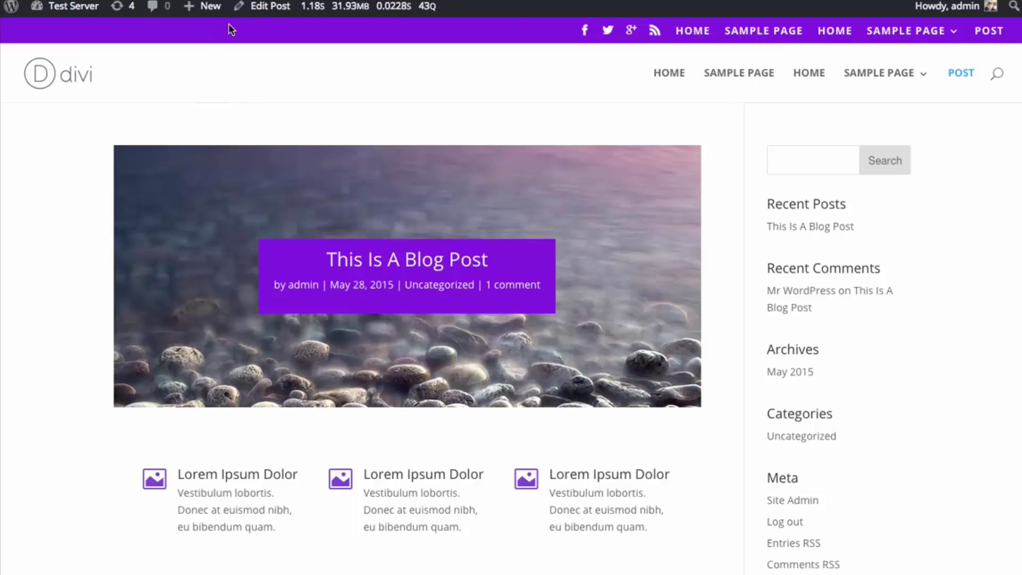
- Open the blog post in the editor and delete its bottom Call To Action section
{"action": "left_click", "coordinate": [269, 7]}
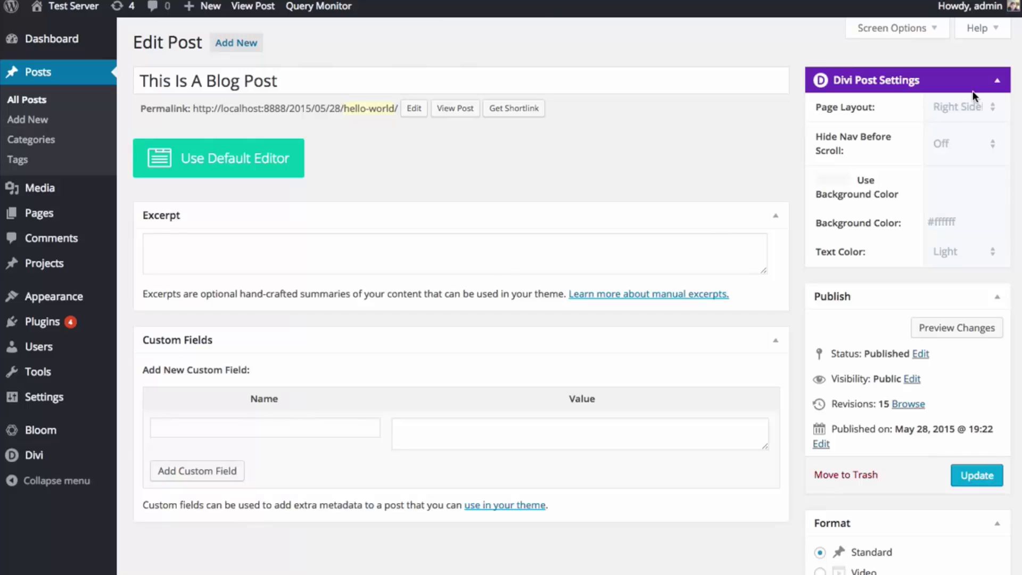
{"action": "scroll", "coordinate": [809, 299], "scroll_direction": "down", "scroll_amount": 20}
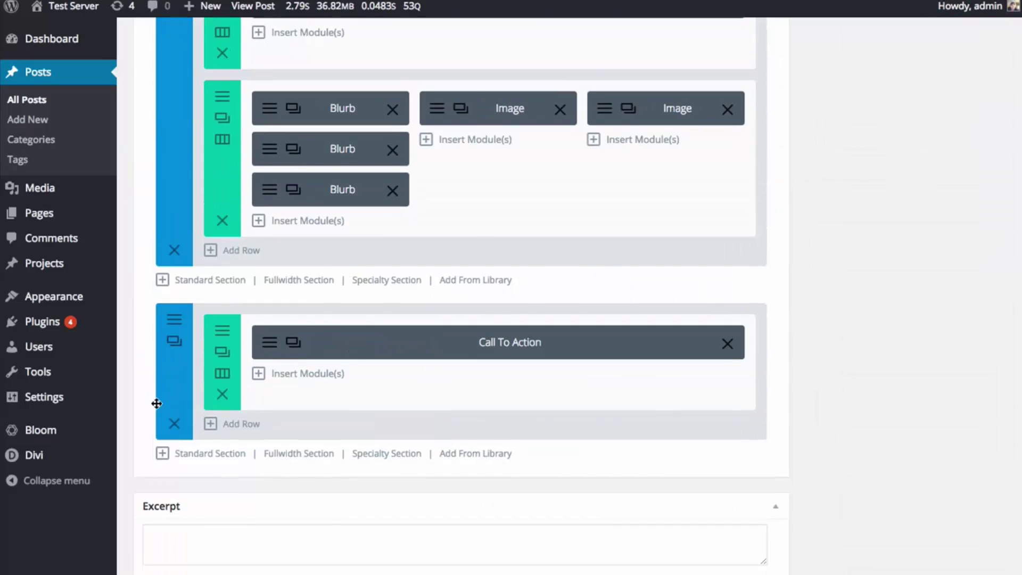
{"action": "left_click", "coordinate": [174, 423]}
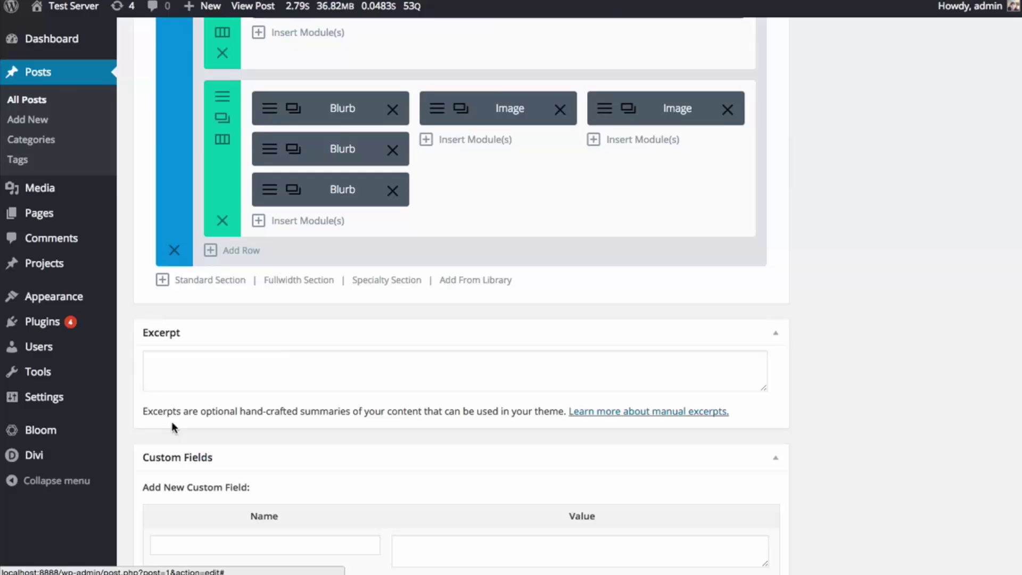
- Add a one-column Standard Section with a Code module holding the pasted Bloom optin shortcode
{"action": "left_click", "coordinate": [219, 281]}
{"action": "left_click", "coordinate": [296, 223]}
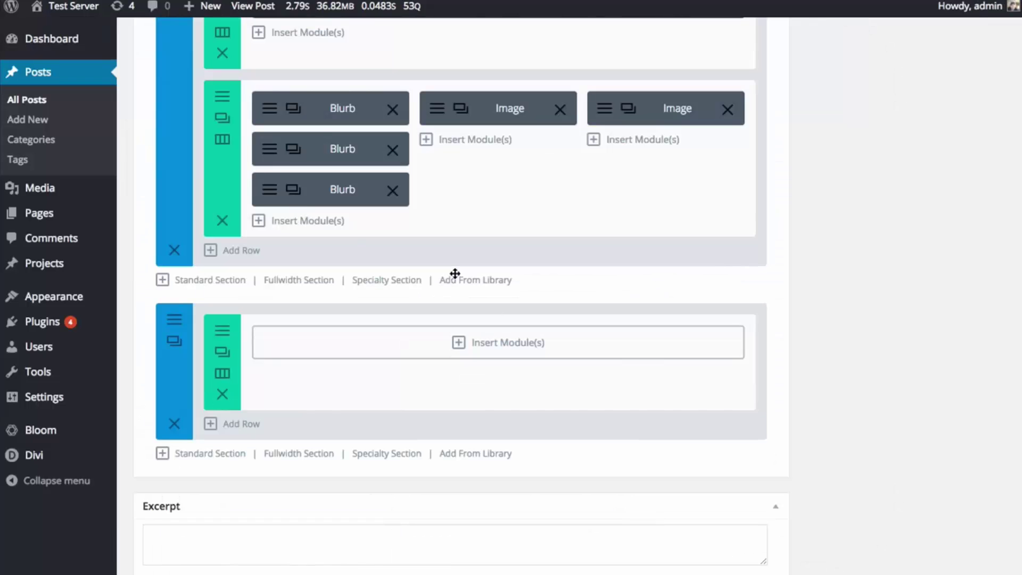
{"action": "left_click", "coordinate": [370, 346]}
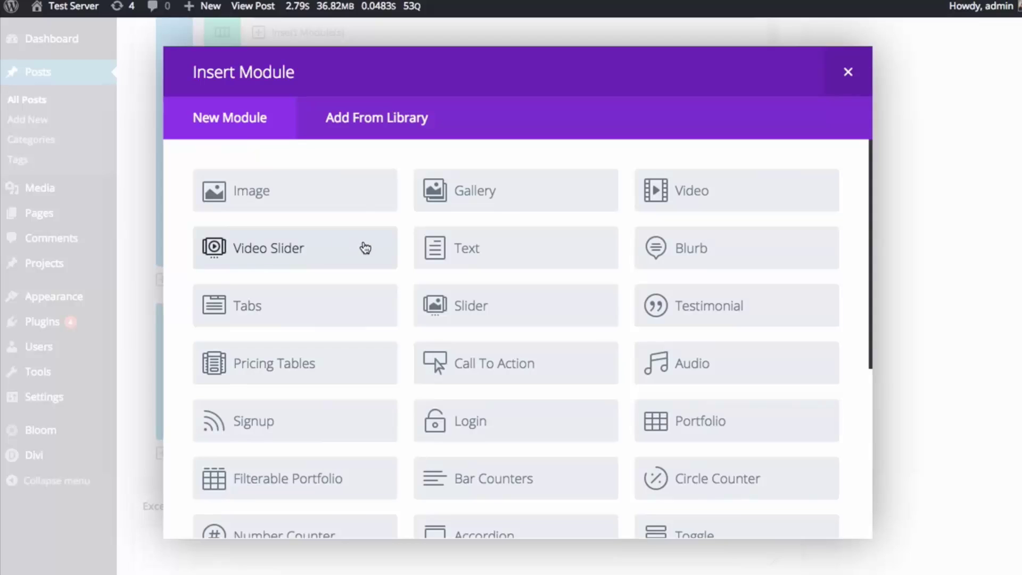
{"action": "scroll", "coordinate": [559, 303], "scroll_direction": "down", "scroll_amount": 5}
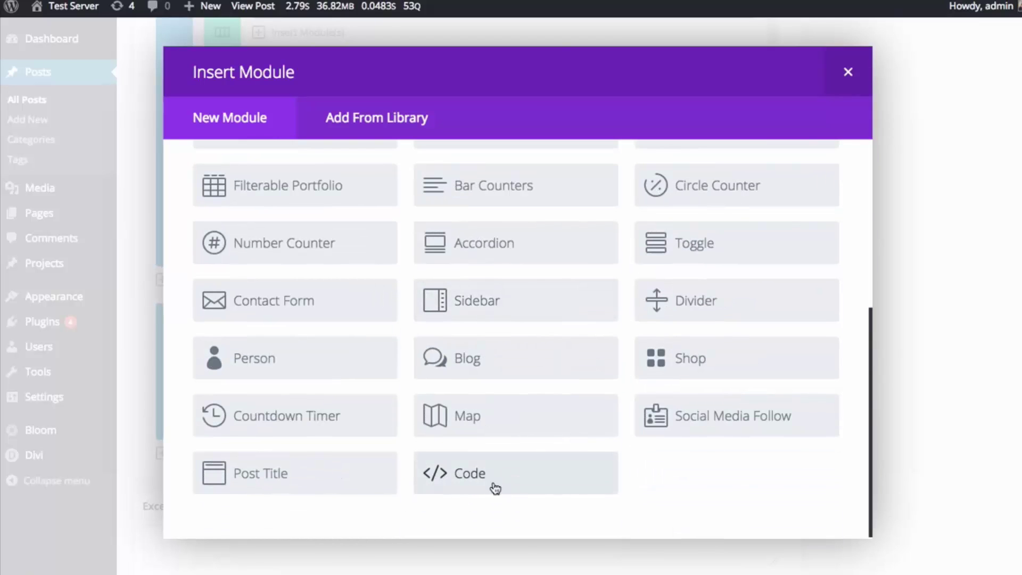
{"action": "left_click", "coordinate": [508, 486]}
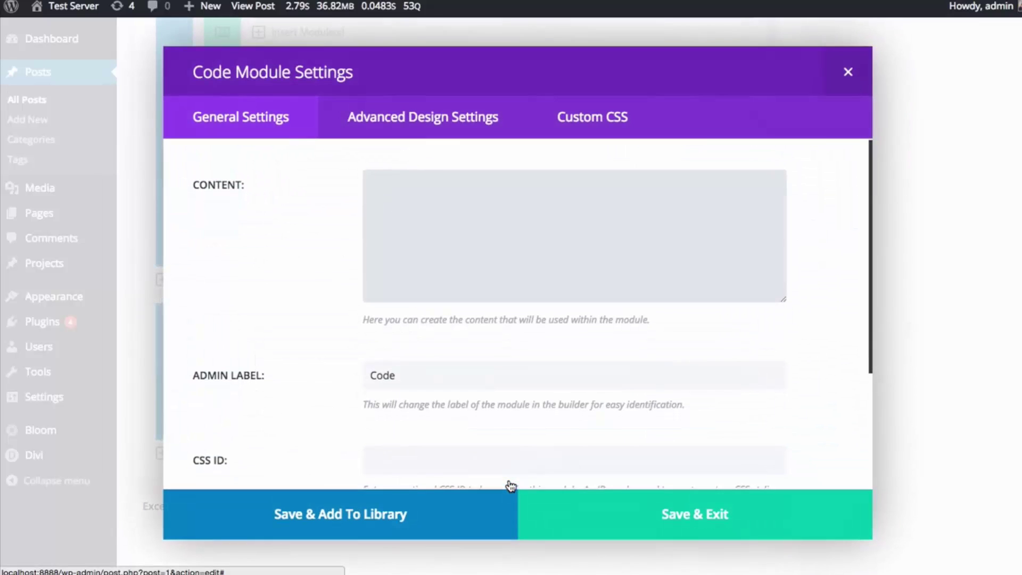
{"action": "left_click", "coordinate": [463, 271]}
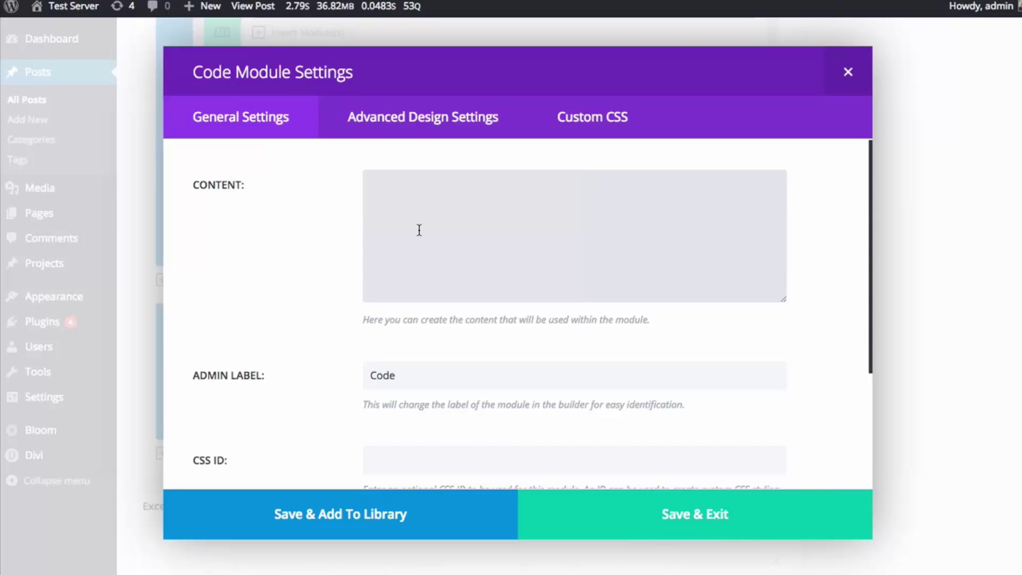
{"action": "key", "text": "ctrl+v"}
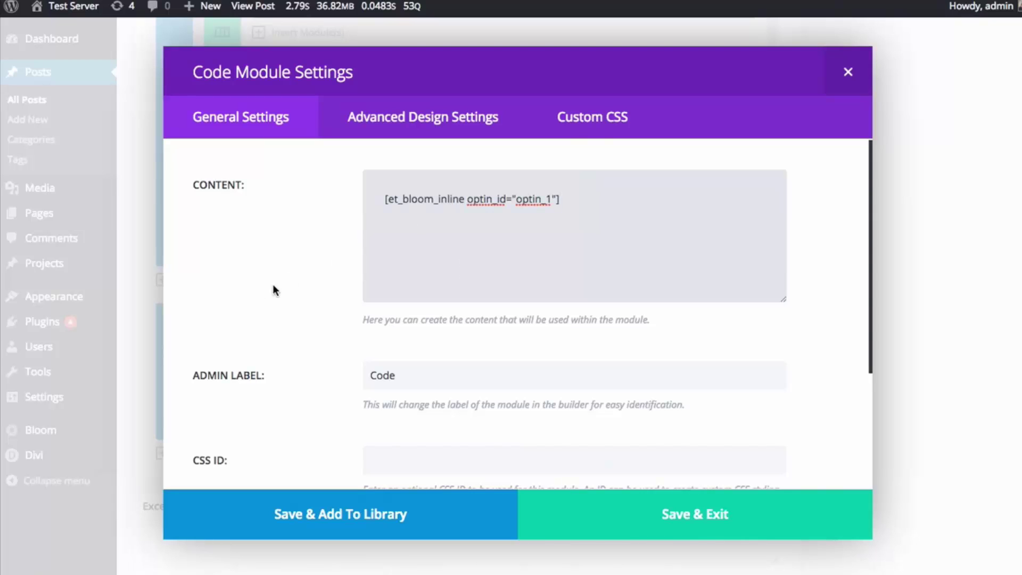
- Save the Code module, update the post, and view it on the site
{"action": "scroll", "coordinate": [273, 283], "scroll_direction": "down", "scroll_amount": 3}
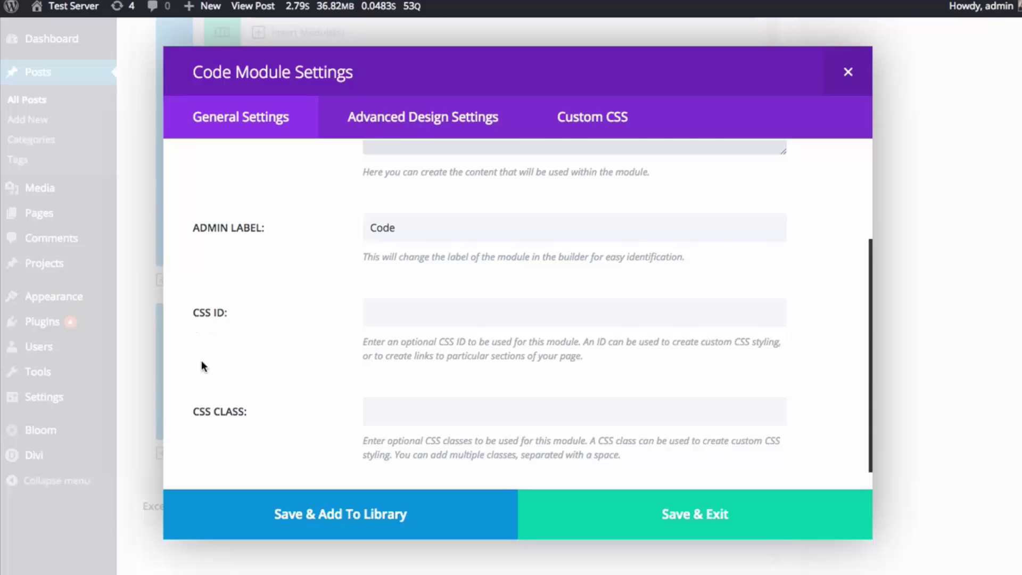
{"action": "scroll", "coordinate": [321, 384], "scroll_direction": "up", "scroll_amount": 3}
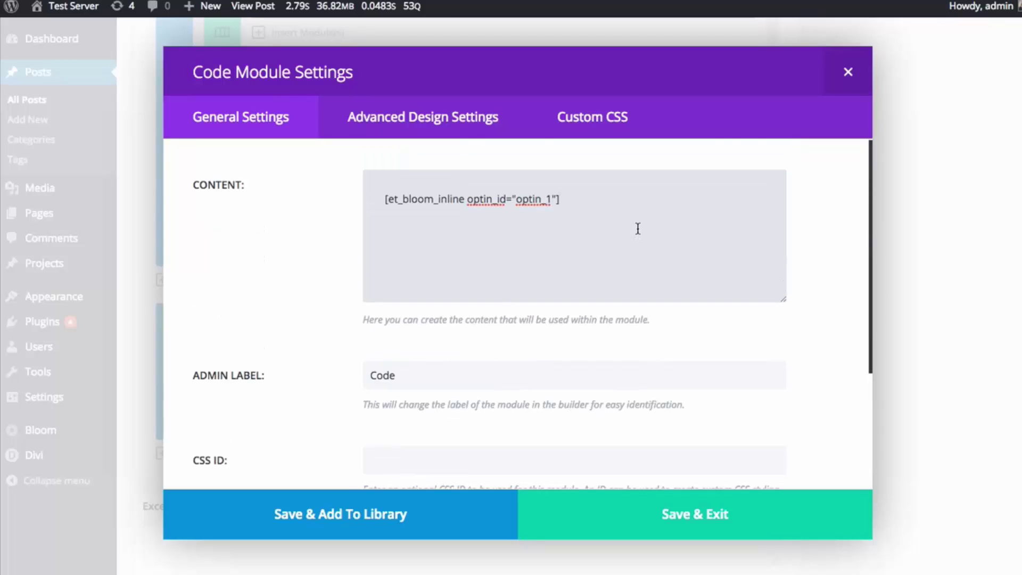
{"action": "left_click", "coordinate": [639, 514]}
{"action": "scroll", "coordinate": [924, 328], "scroll_direction": "up", "scroll_amount": 10}
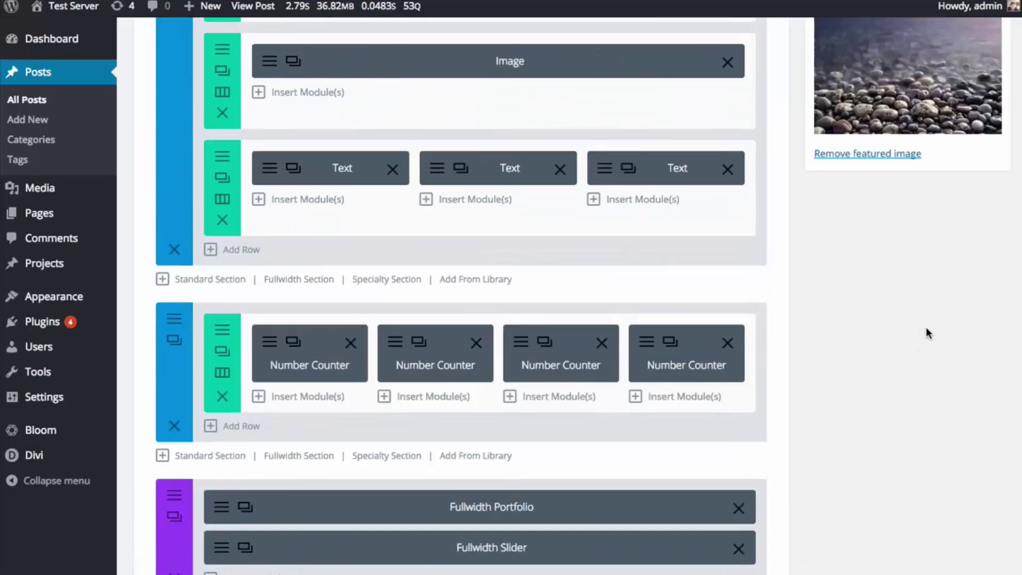
{"action": "scroll", "coordinate": [925, 327], "scroll_direction": "up", "scroll_amount": 10}
{"action": "left_click", "coordinate": [978, 102]}
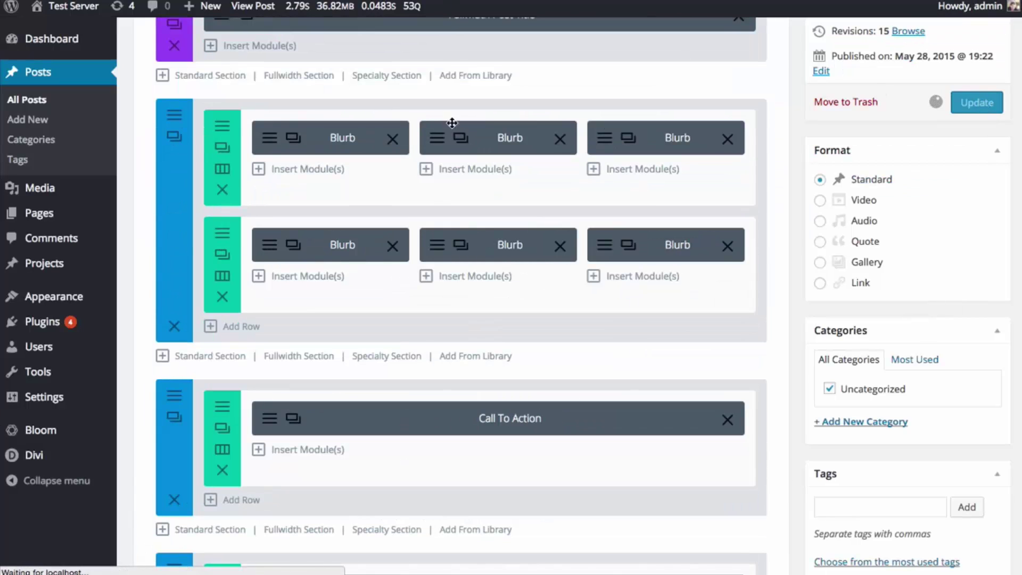
{"action": "scroll", "coordinate": [794, 229], "scroll_direction": "up", "scroll_amount": 6}
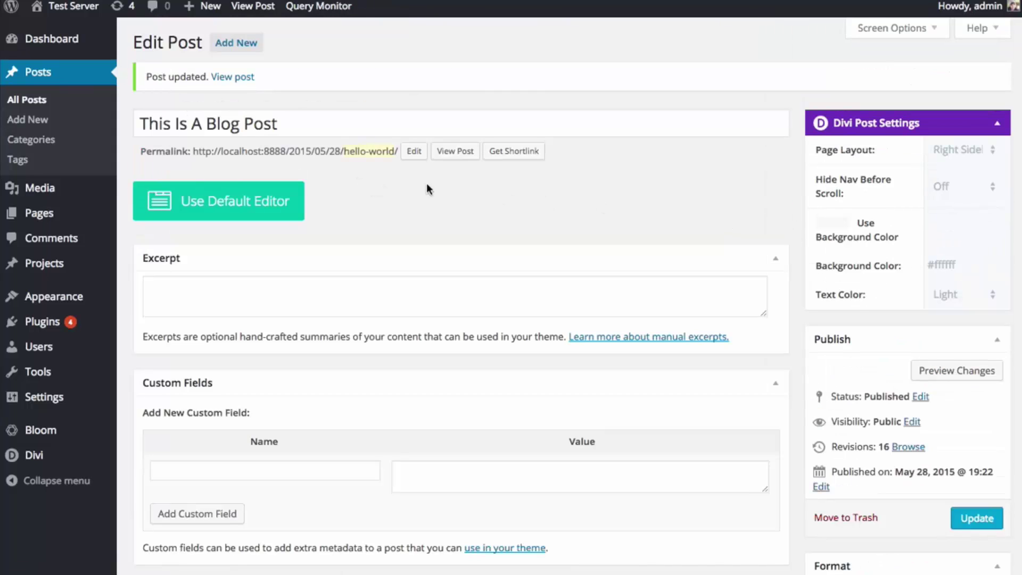
{"action": "left_click", "coordinate": [454, 152]}
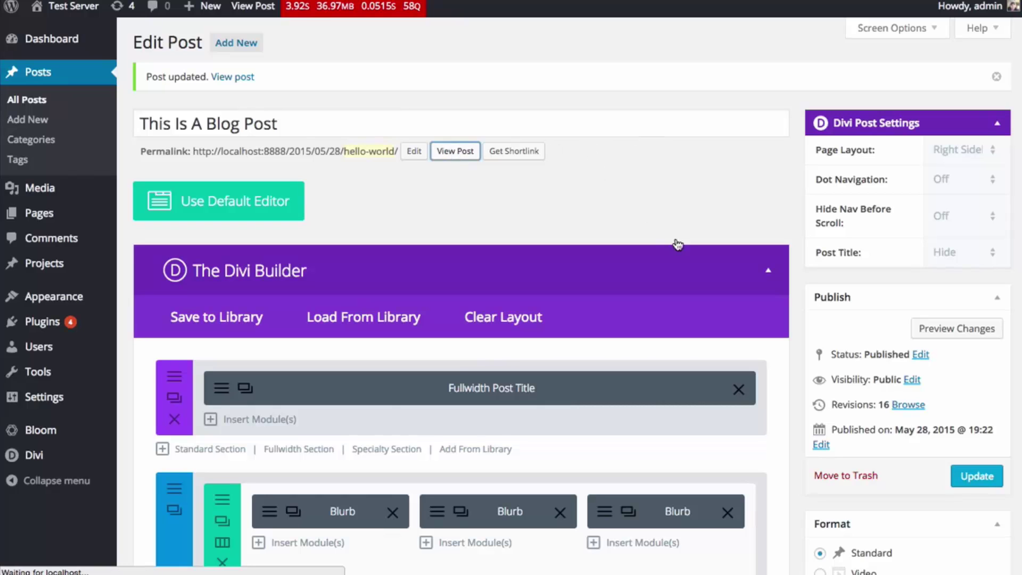
- Scroll the live post down to the Bloom 'Subscribe To Our Newsletter' optin form
{"action": "scroll", "coordinate": [924, 104], "scroll_direction": "down", "scroll_amount": 6}
{"action": "scroll", "coordinate": [924, 113], "scroll_direction": "down", "scroll_amount": 10}
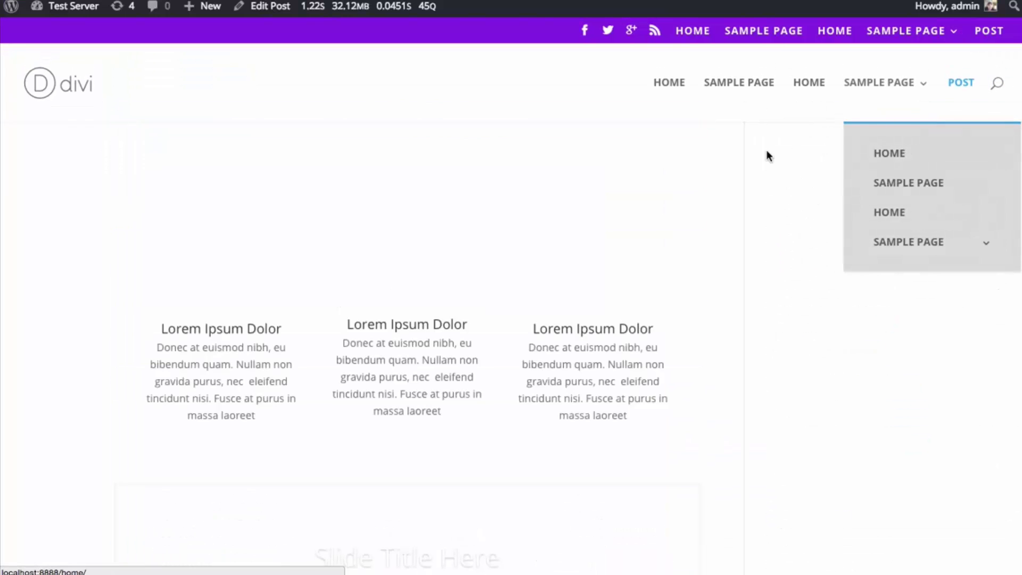
{"action": "scroll", "coordinate": [774, 154], "scroll_direction": "down", "scroll_amount": 3}
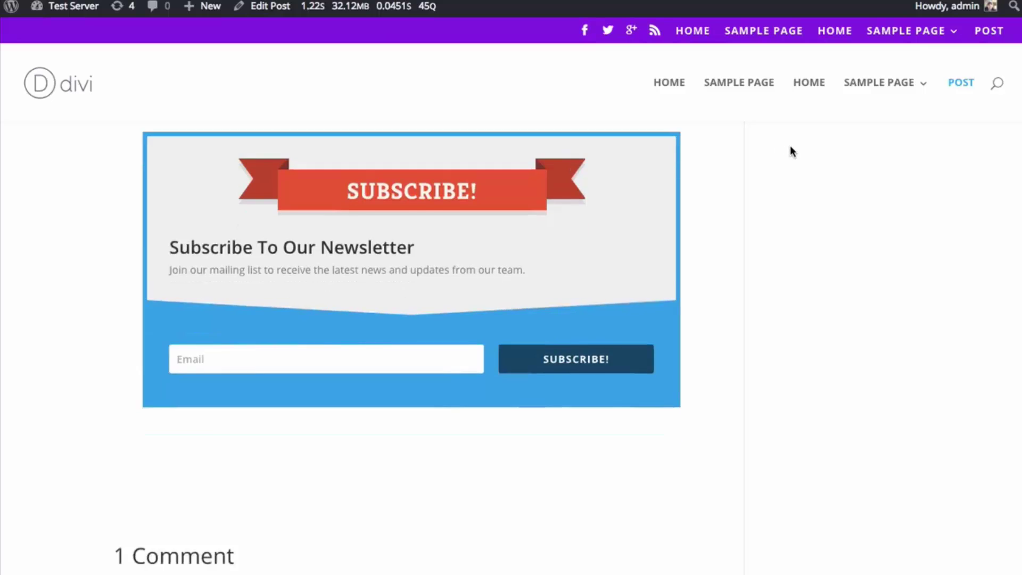
{"action": "scroll", "coordinate": [607, 305], "scroll_direction": "up", "scroll_amount": 1}
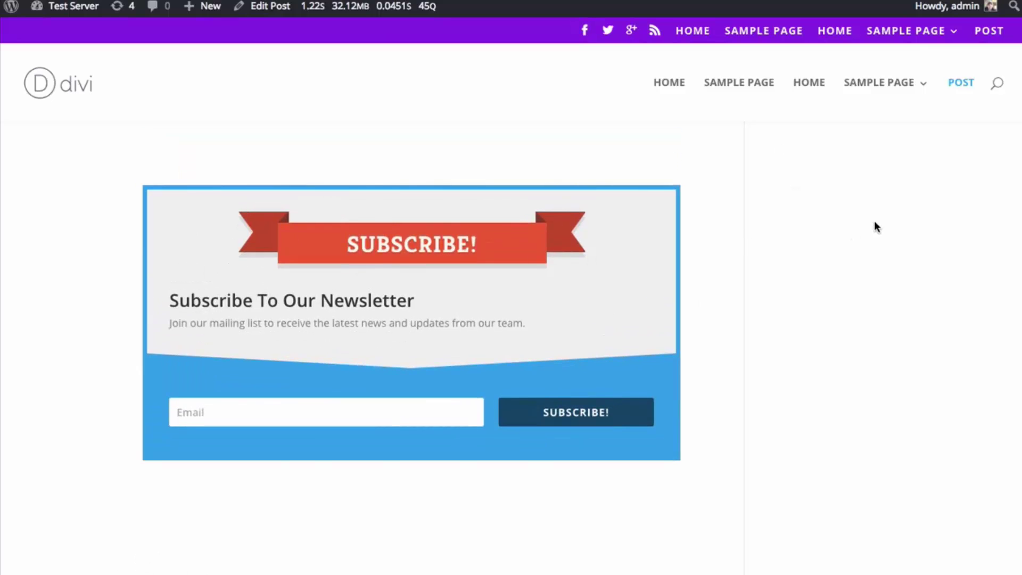
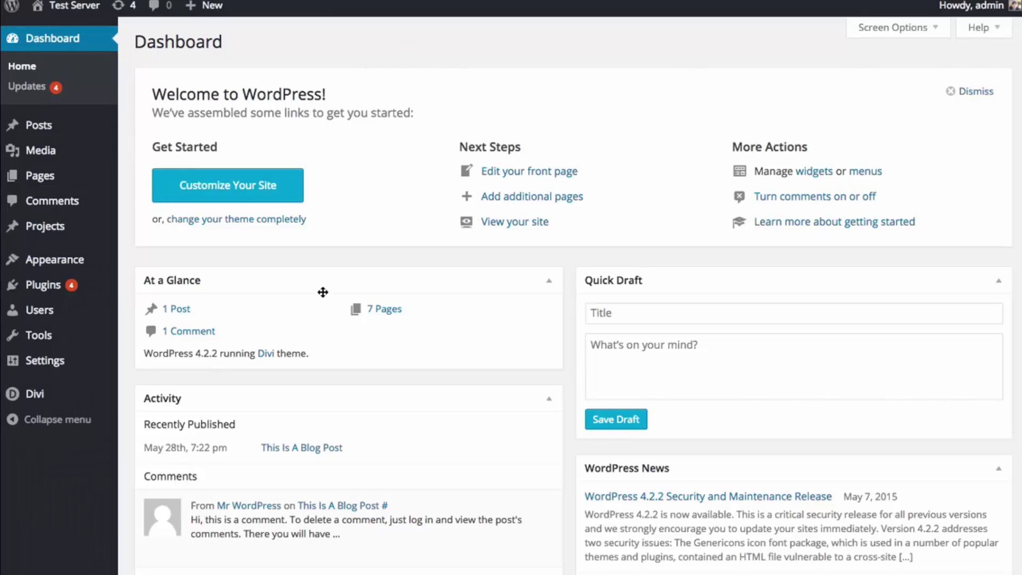
- From the Divi Library, download an export file of all layouts, sections, rows and modules
{"action": "mouse_move", "coordinate": [35, 398]}
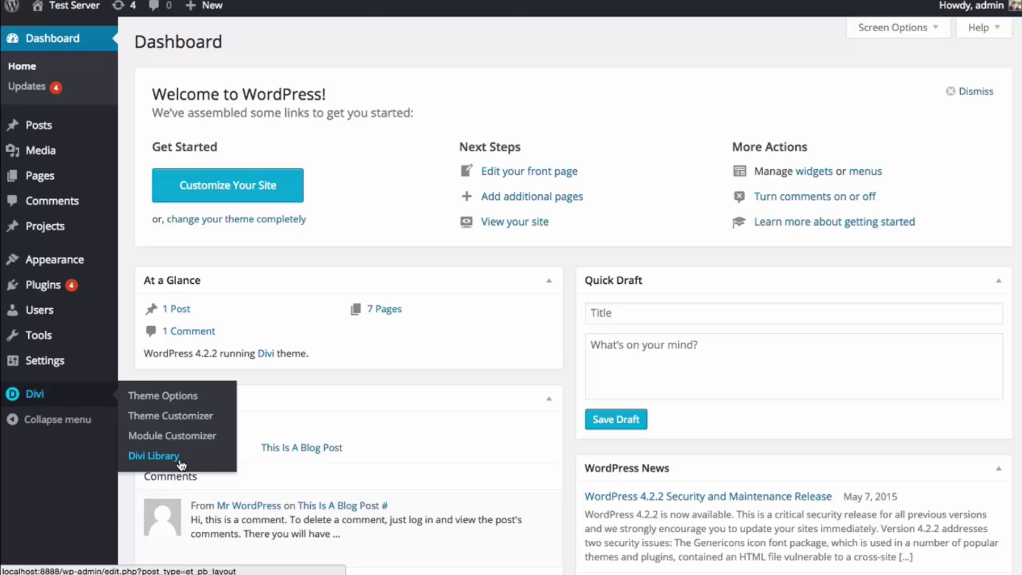
{"action": "left_click", "coordinate": [159, 459]}
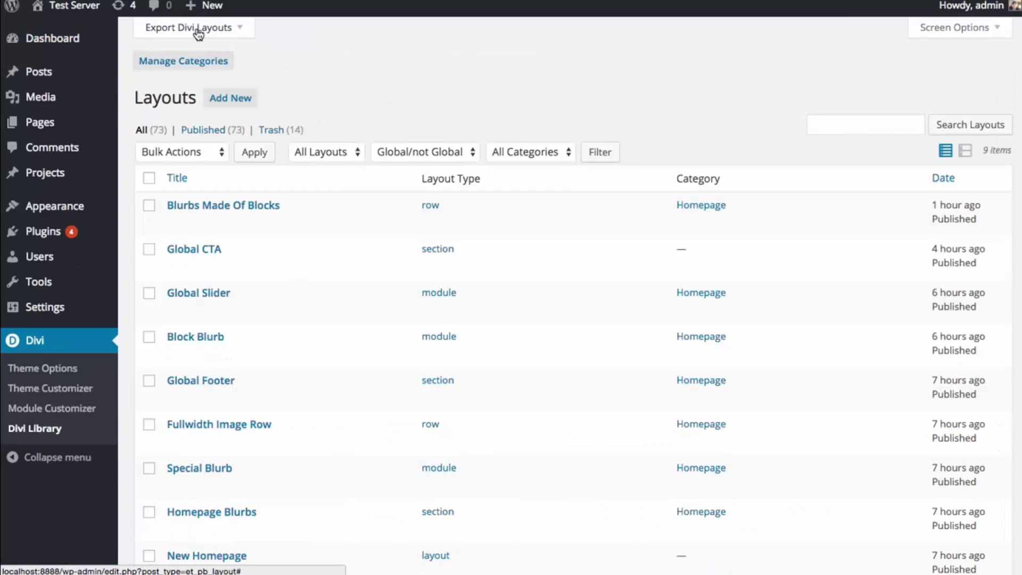
{"action": "left_click", "coordinate": [223, 33]}
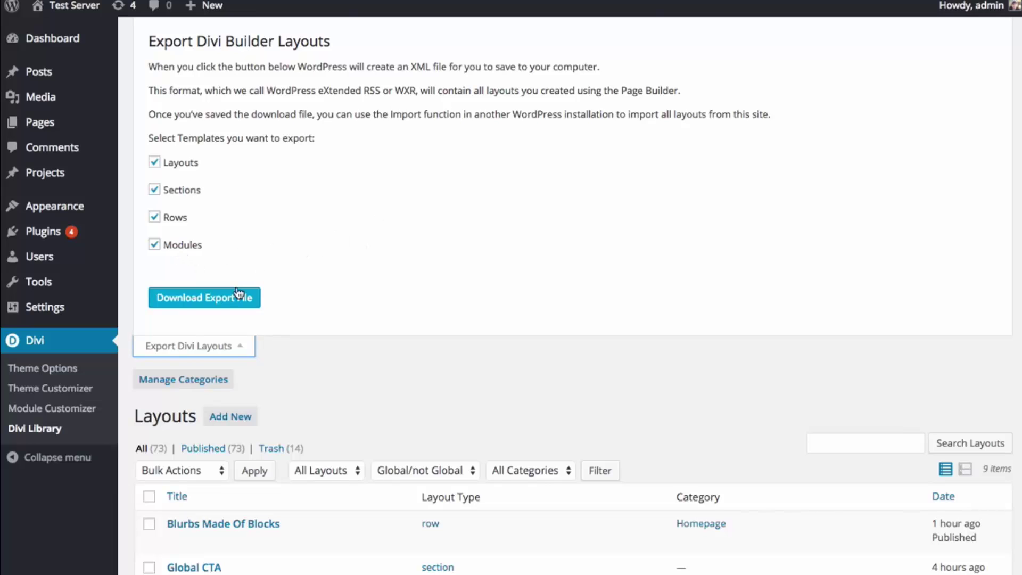
{"action": "left_click", "coordinate": [227, 301]}
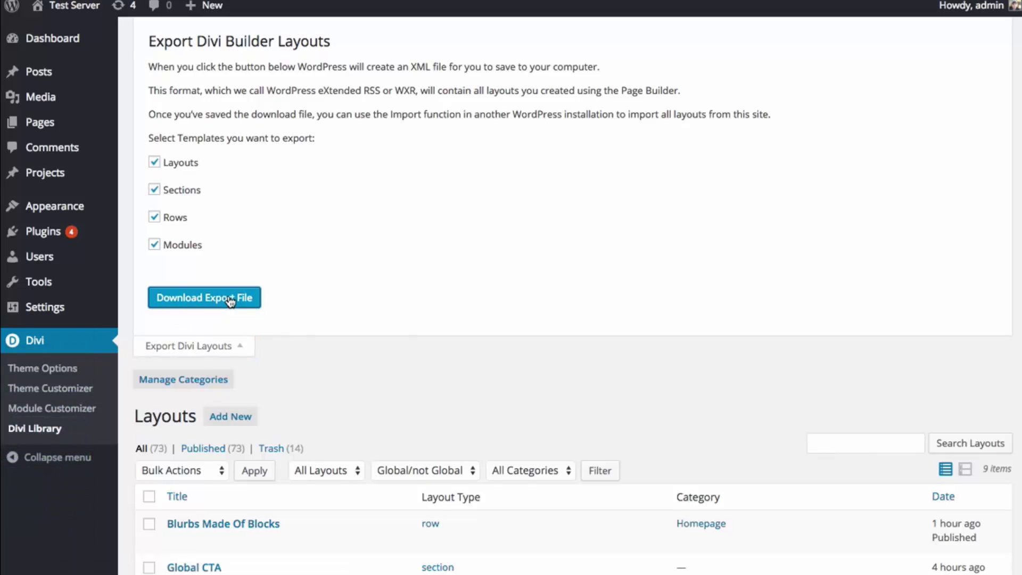
{"action": "left_click", "coordinate": [236, 352]}
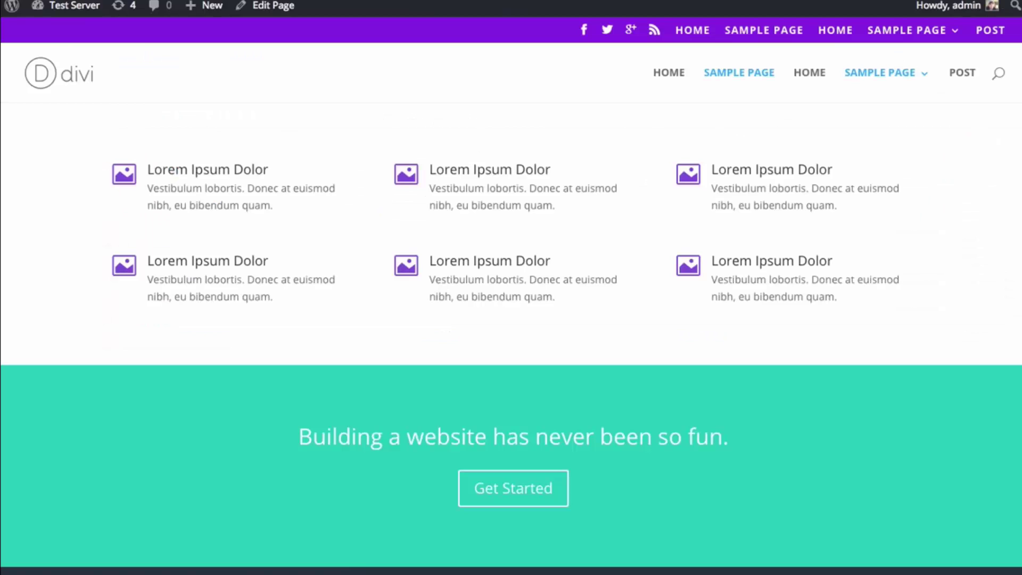
- Install the WordPress Importer 0.6.1 plugin from Tools > Import and activate it to run the importer
{"action": "mouse_move", "coordinate": [56, 12]}
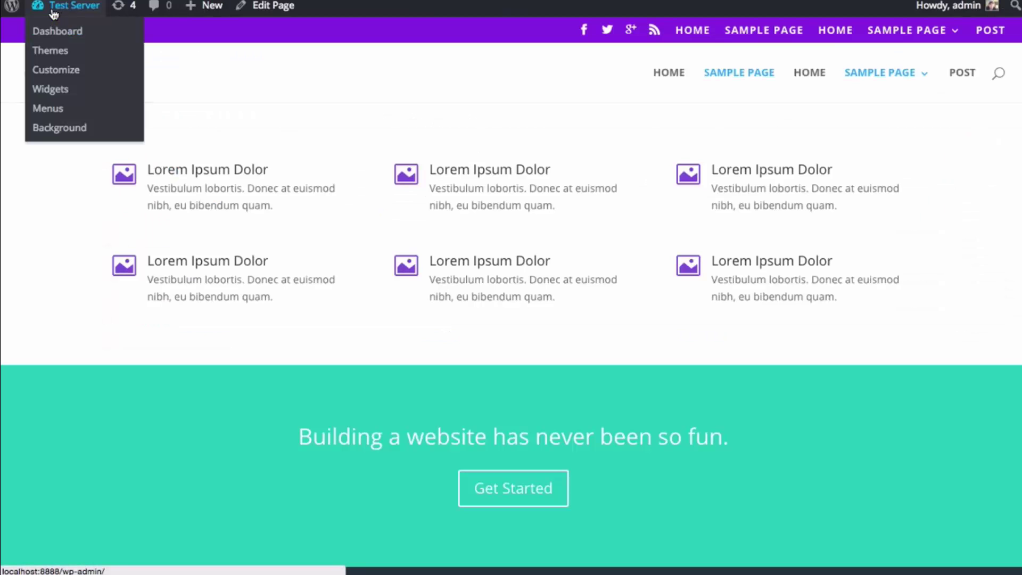
{"action": "left_click", "coordinate": [65, 33]}
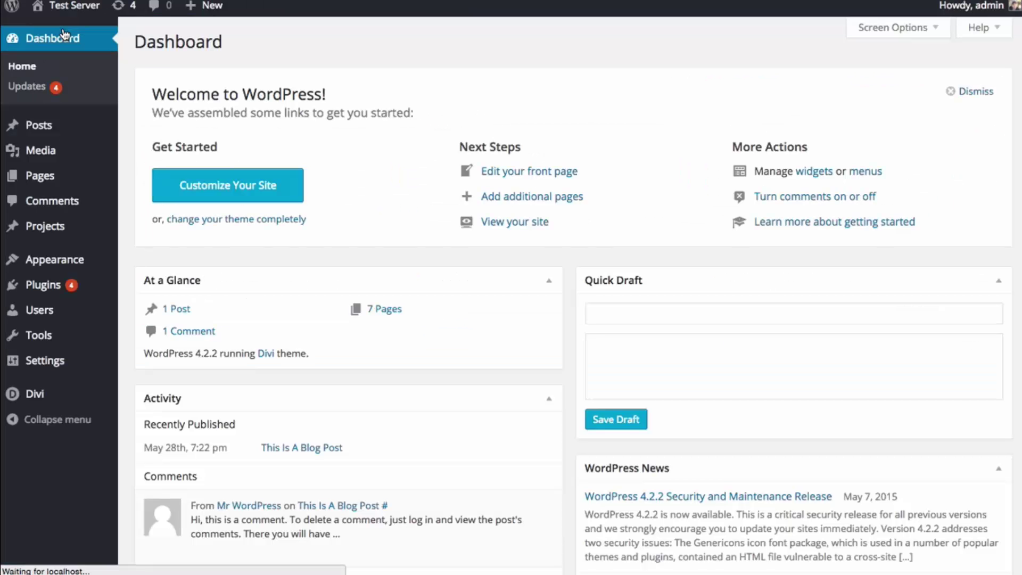
{"action": "mouse_move", "coordinate": [74, 177]}
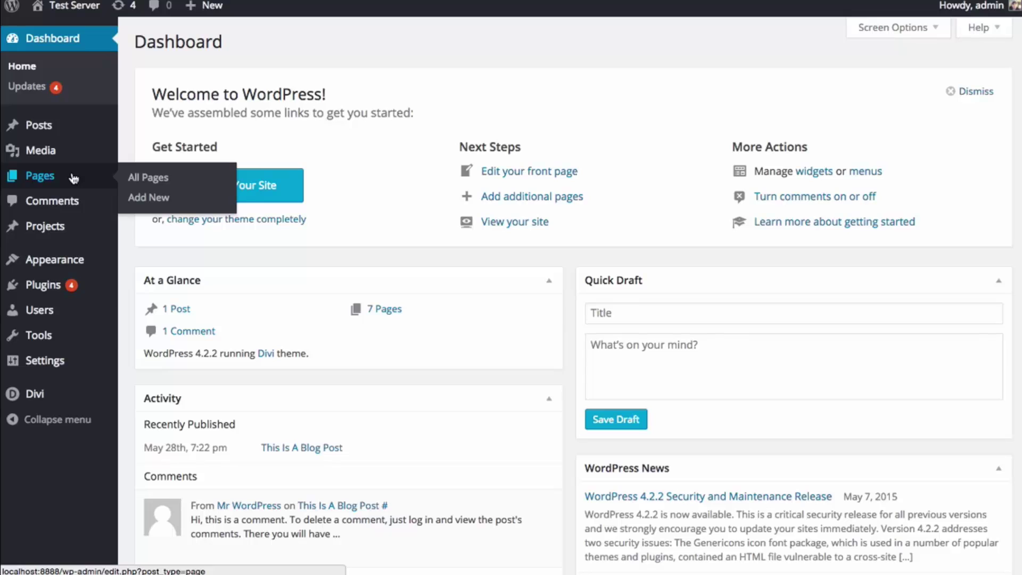
{"action": "mouse_move", "coordinate": [64, 336]}
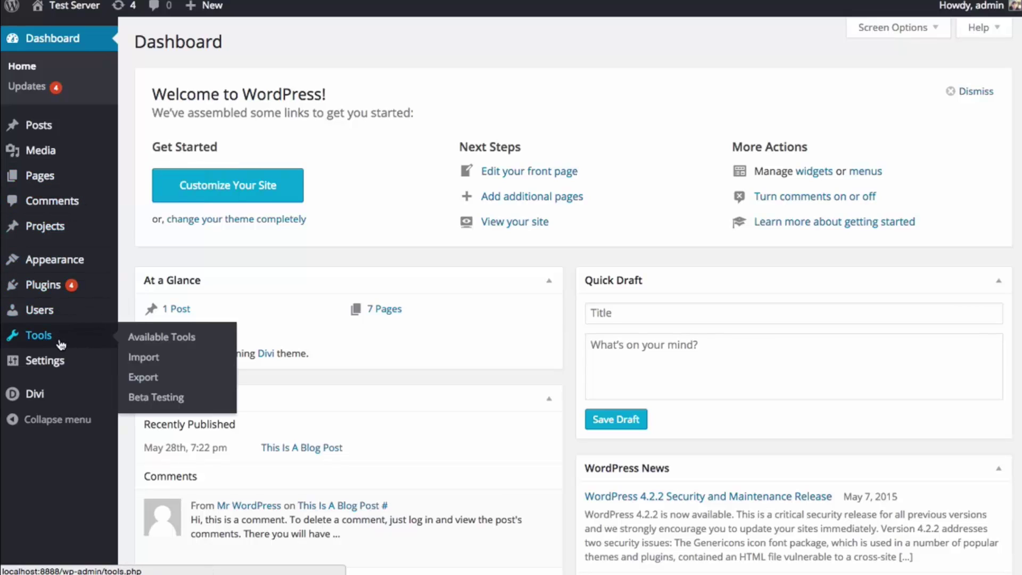
{"action": "left_click", "coordinate": [147, 365]}
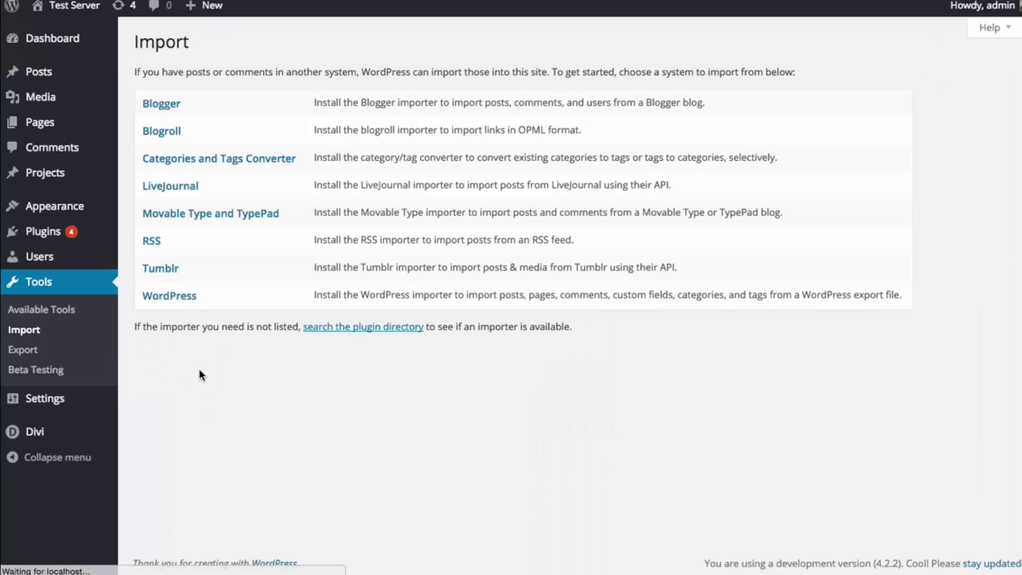
{"action": "left_click", "coordinate": [177, 300]}
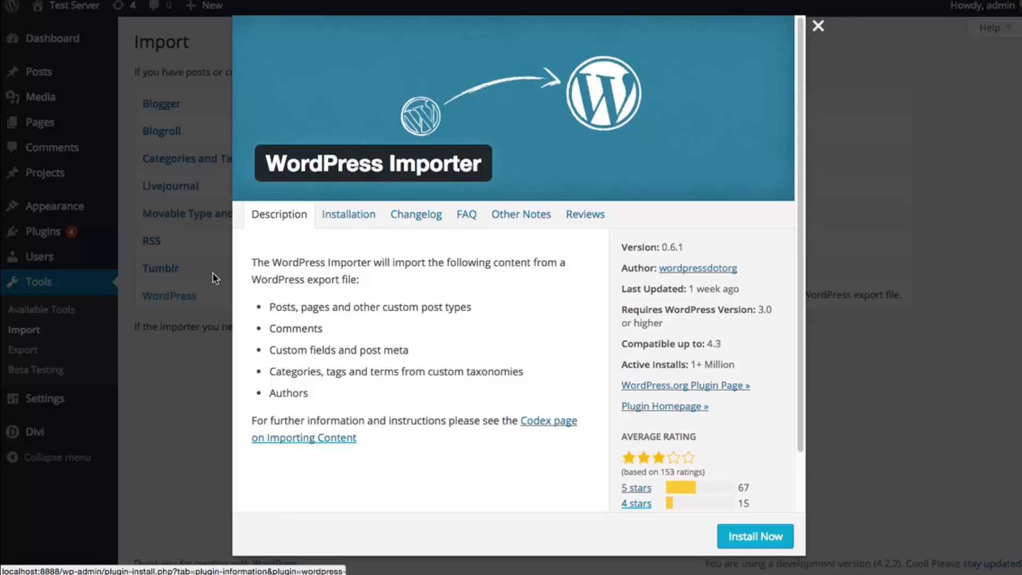
{"action": "left_click", "coordinate": [759, 535]}
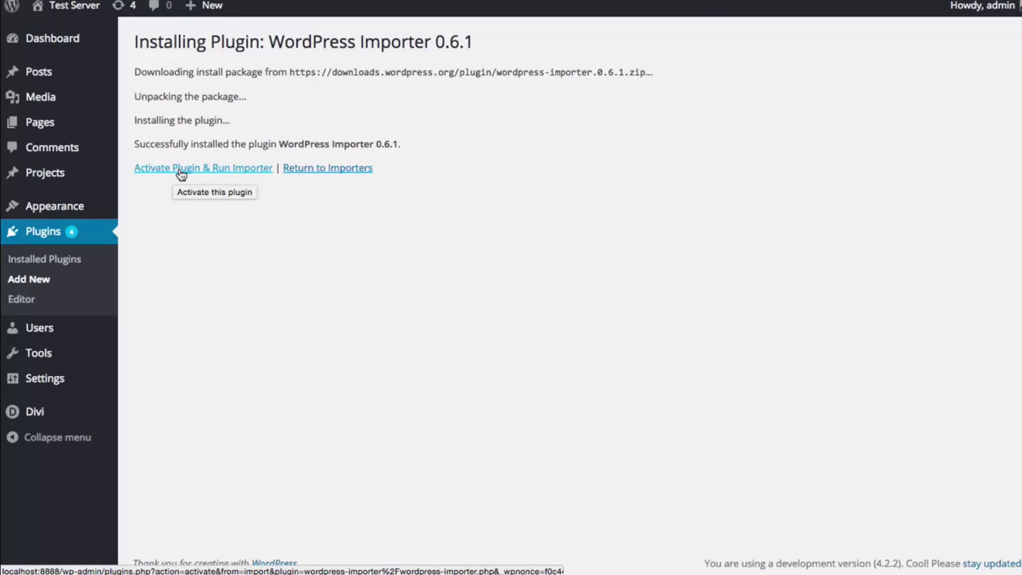
{"action": "left_click", "coordinate": [181, 174]}
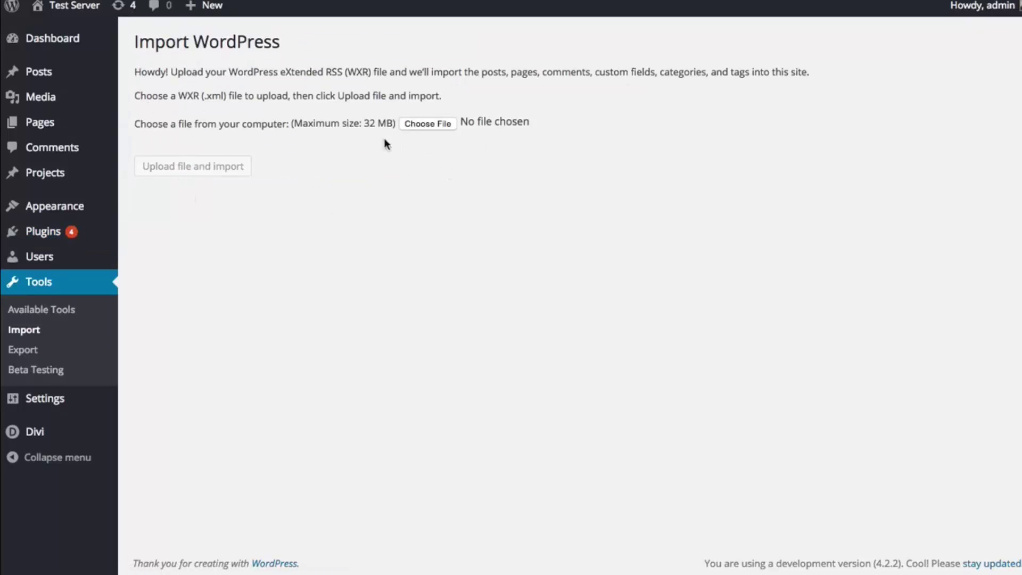
- Upload the exported layouts XML file and assign the imported content to the admin user
{"action": "left_click", "coordinate": [427, 124]}
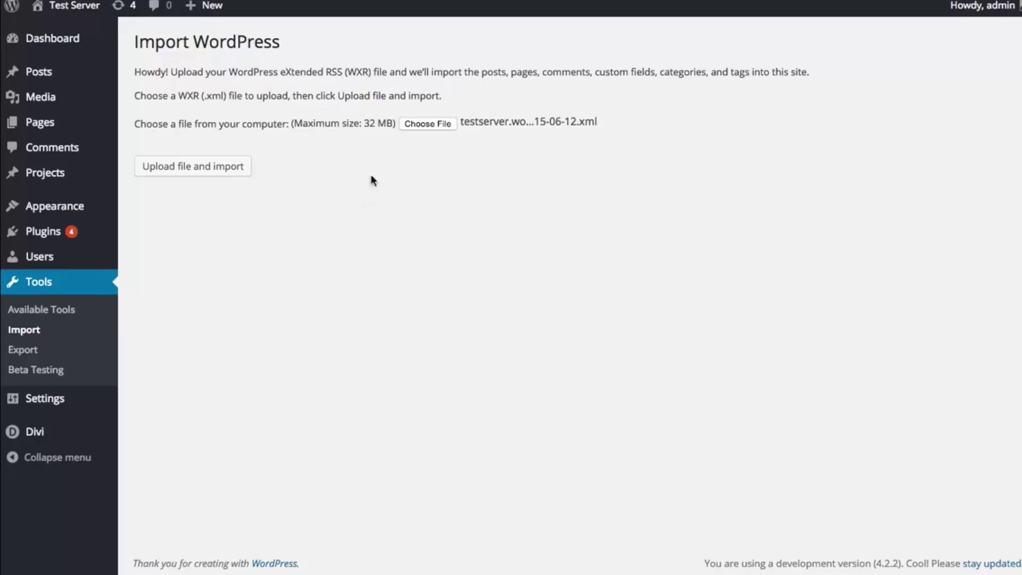
{"action": "left_click", "coordinate": [200, 173]}
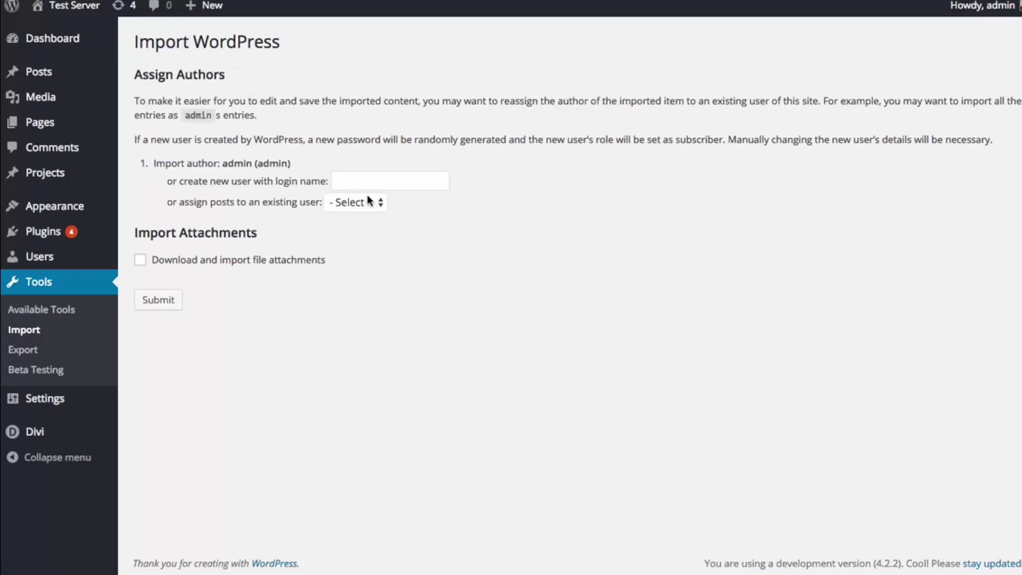
{"action": "left_click", "coordinate": [366, 201]}
{"action": "left_click", "coordinate": [366, 204]}
{"action": "left_click", "coordinate": [407, 183]}
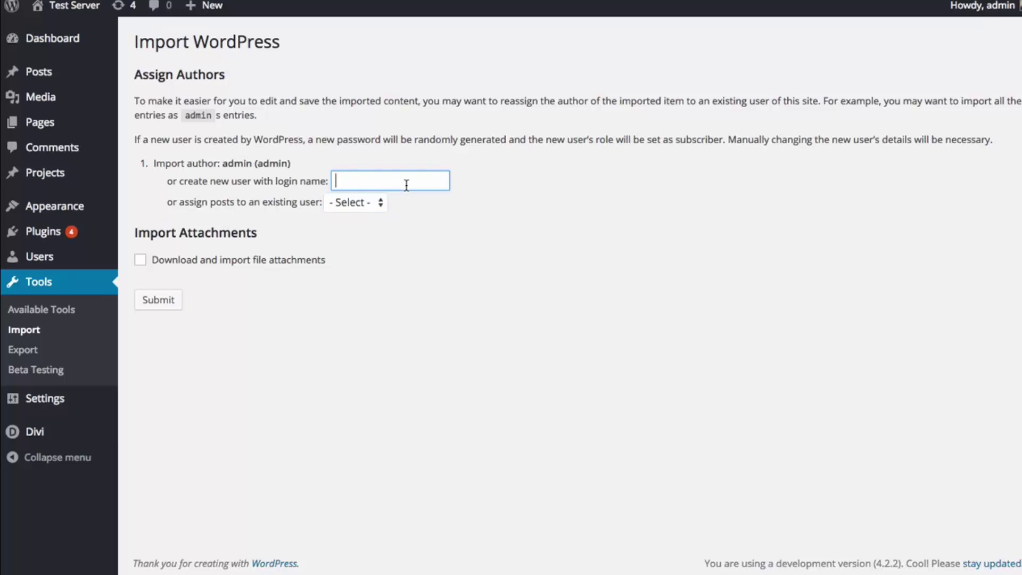
{"action": "left_click", "coordinate": [371, 205]}
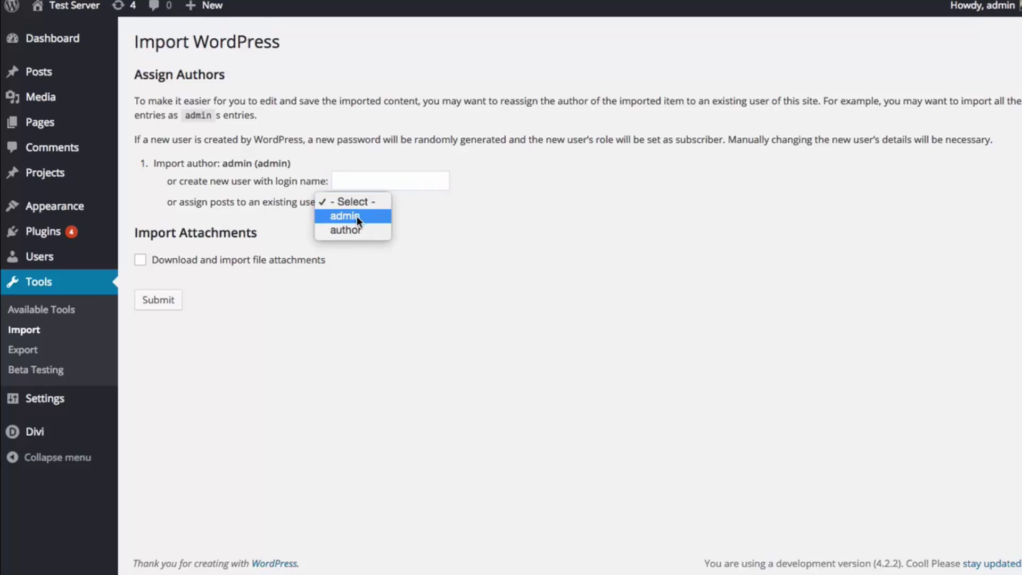
{"action": "left_click", "coordinate": [353, 215]}
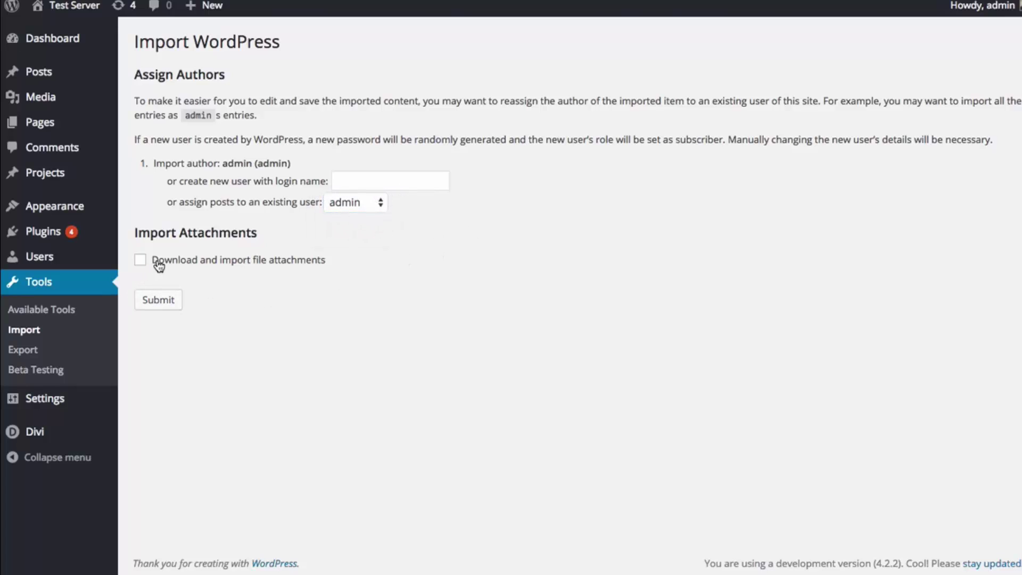
{"action": "left_click", "coordinate": [164, 306]}
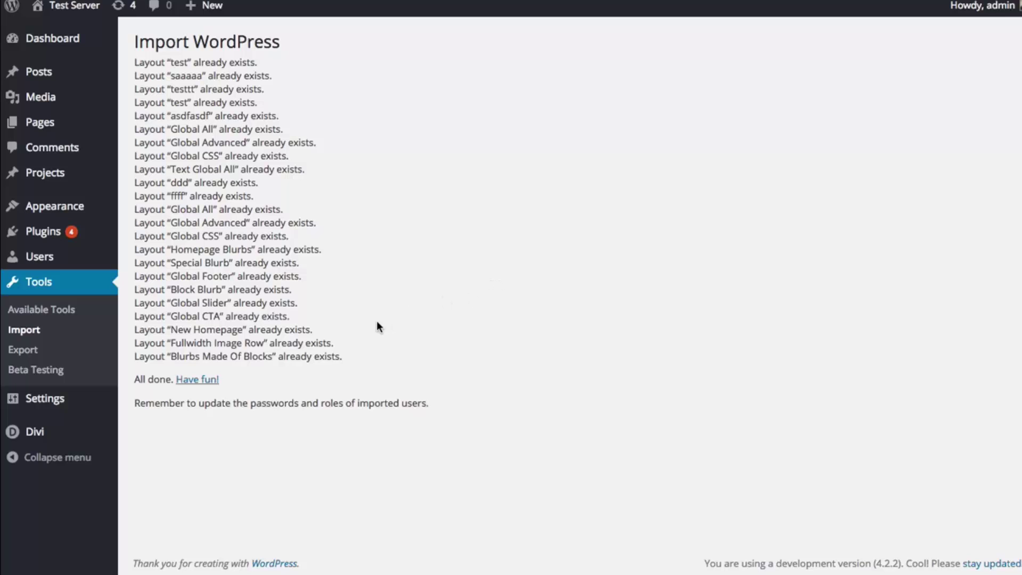
- Review the import results reporting each layout already exists, then return to the Divi Library list
{"action": "left_click_drag", "start_coordinate": [355, 358], "coordinate": [216, 208]}
{"action": "left_click", "coordinate": [206, 169]}
{"action": "left_click_drag", "start_coordinate": [133, 142], "coordinate": [328, 146]}
{"action": "left_click", "coordinate": [327, 145]}
{"action": "mouse_move", "coordinate": [78, 433]}
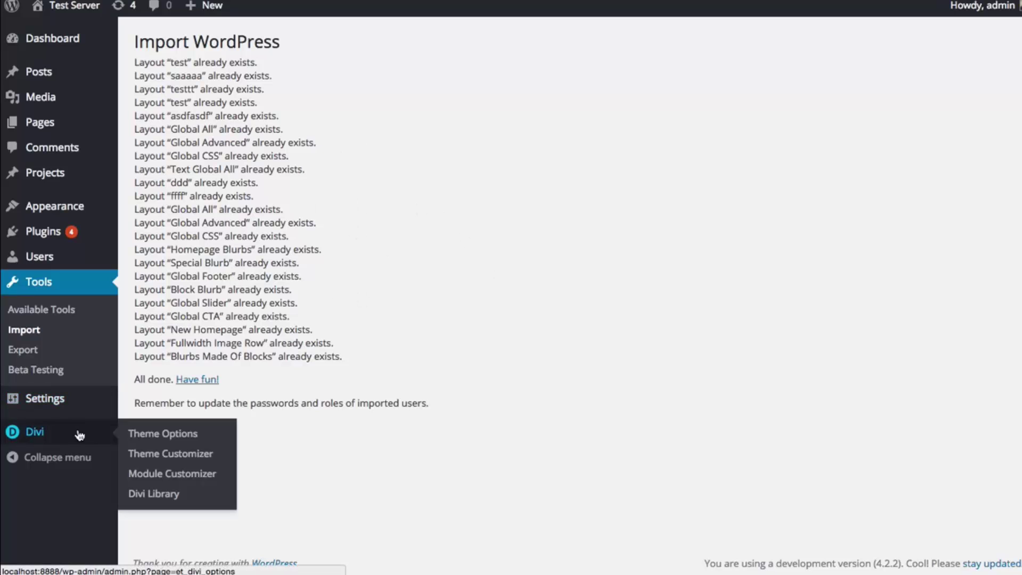
{"action": "left_click", "coordinate": [154, 494]}
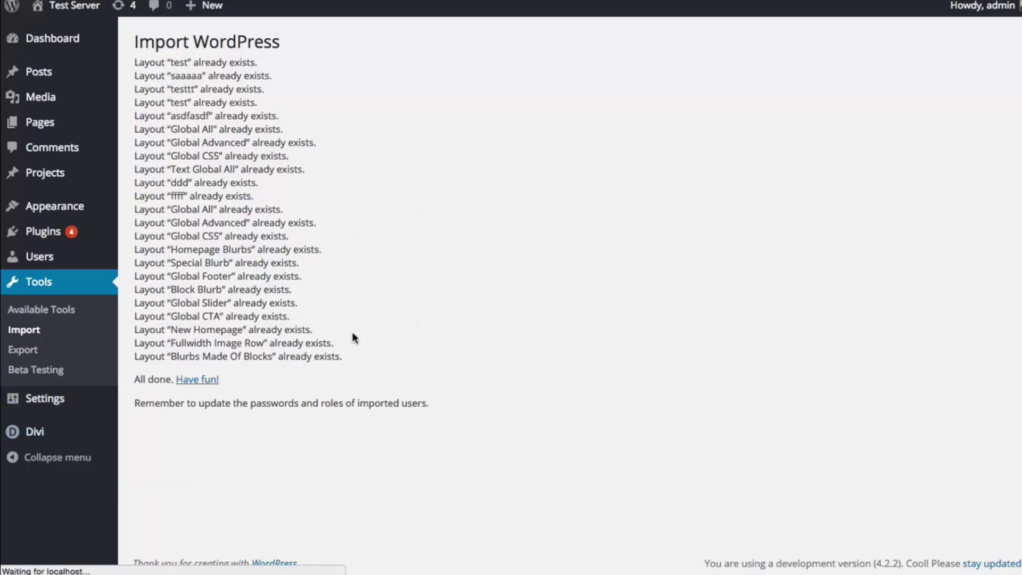
- Scroll through the Divi Library list and the live homepage's slider, six blurbs and call-to-action band
{"action": "scroll", "coordinate": [389, 282], "scroll_direction": "down", "scroll_amount": 3}
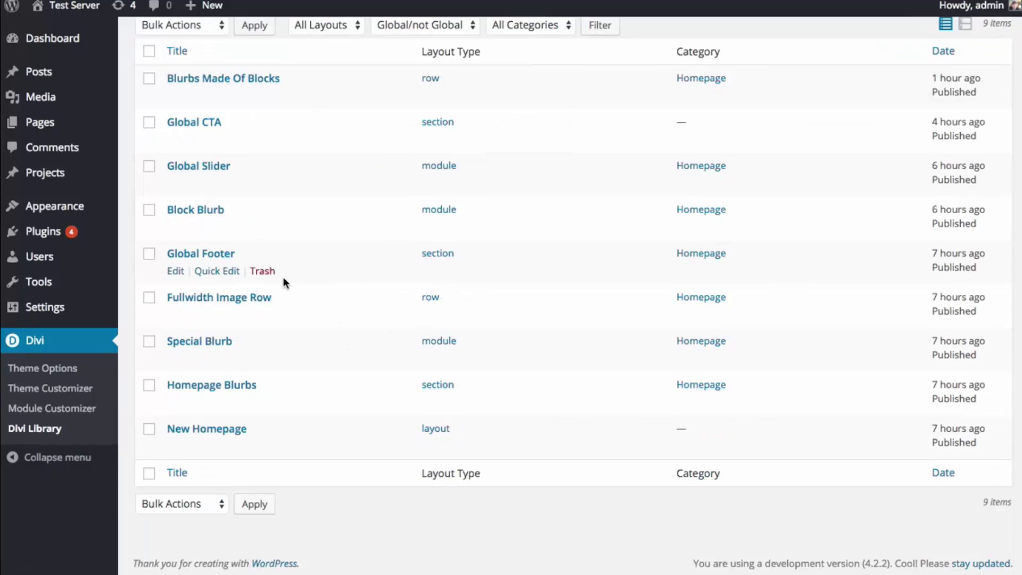
{"action": "scroll", "coordinate": [368, 318], "scroll_direction": "up", "scroll_amount": 1}
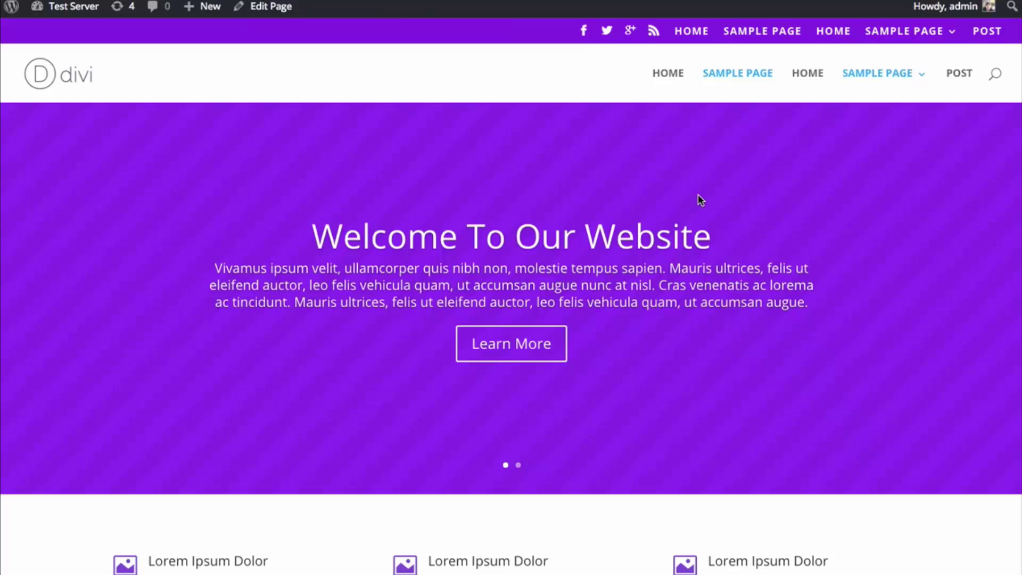
{"action": "scroll", "coordinate": [698, 195], "scroll_direction": "down", "scroll_amount": 6}
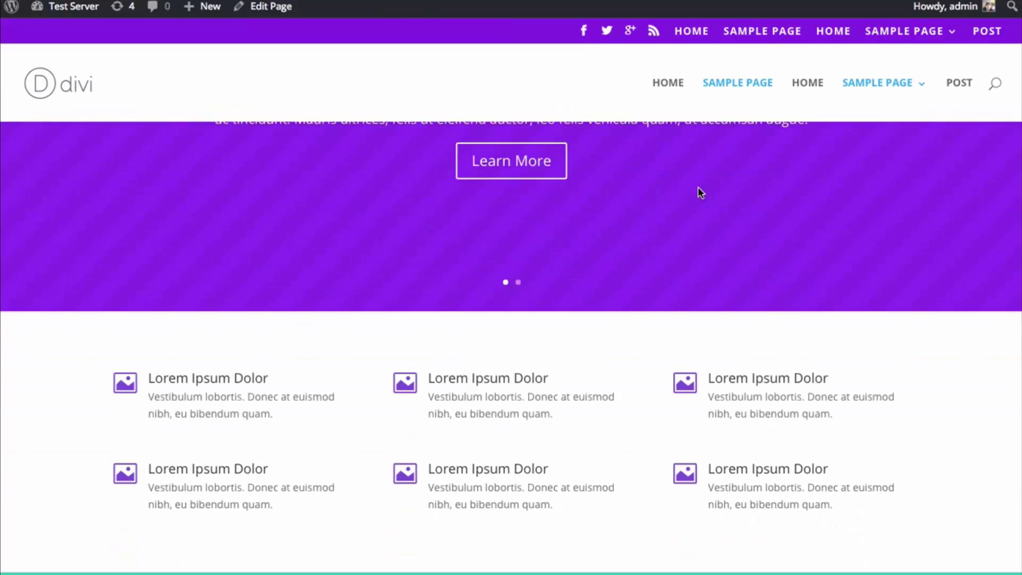
{"action": "scroll", "coordinate": [699, 189], "scroll_direction": "up", "scroll_amount": 6}
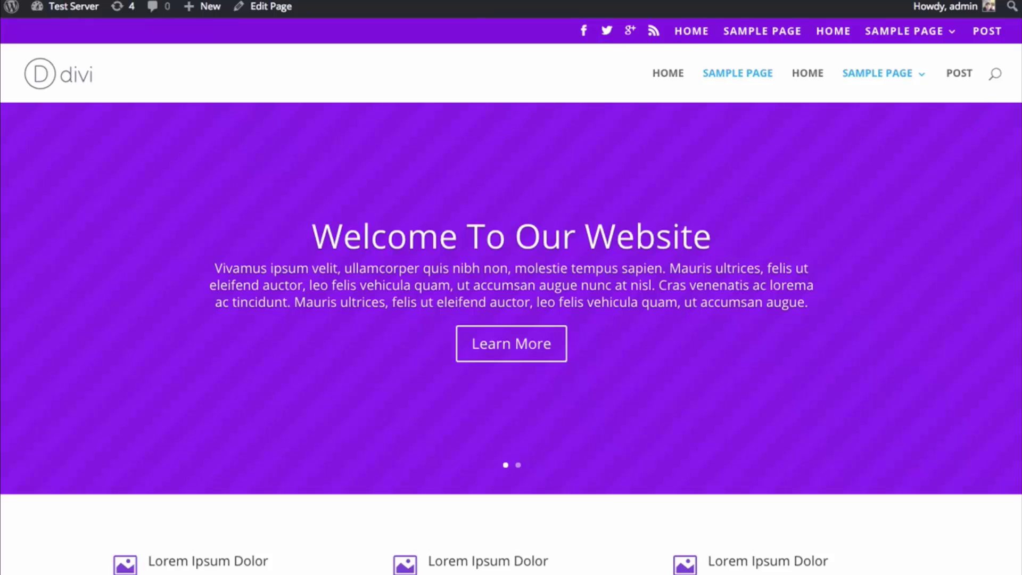
{"action": "scroll", "coordinate": [969, 160], "scroll_direction": "down", "scroll_amount": 5}
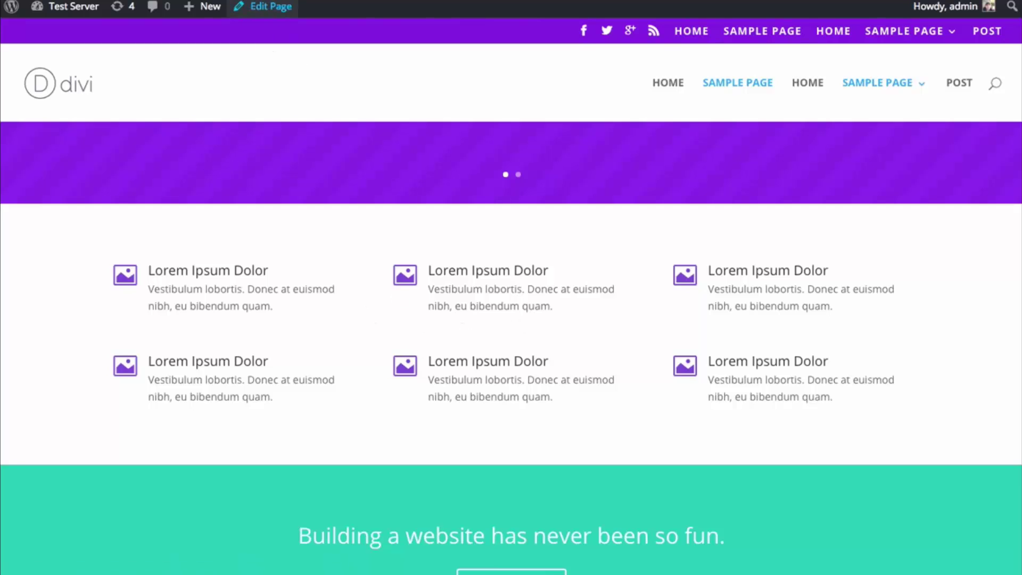
- Edit the page in the Divi Builder and scroll to the Fullwidth Slider and two three-Blurb rows
{"action": "left_click", "coordinate": [262, 7]}
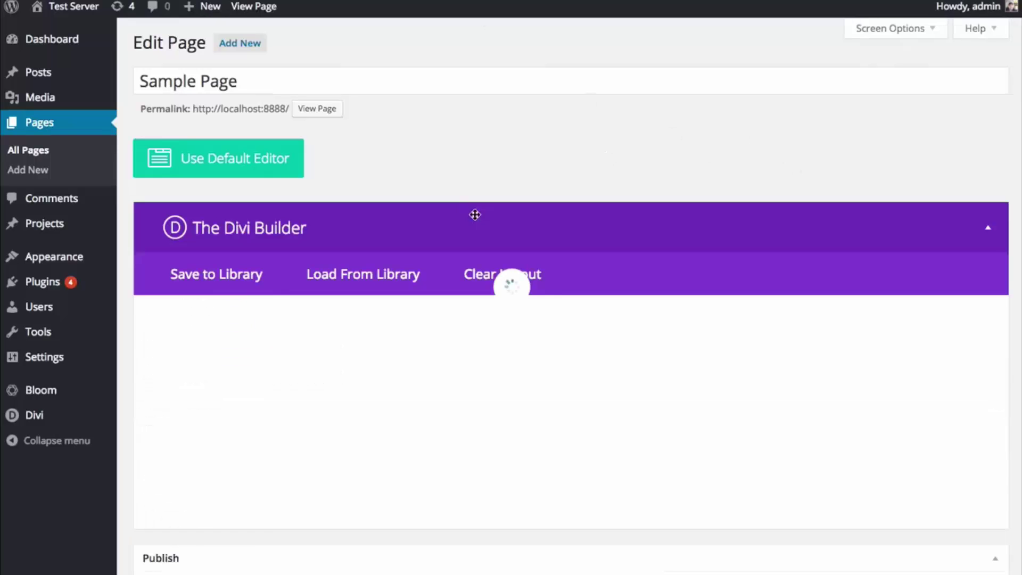
{"action": "scroll", "coordinate": [515, 213], "scroll_direction": "down", "scroll_amount": 3}
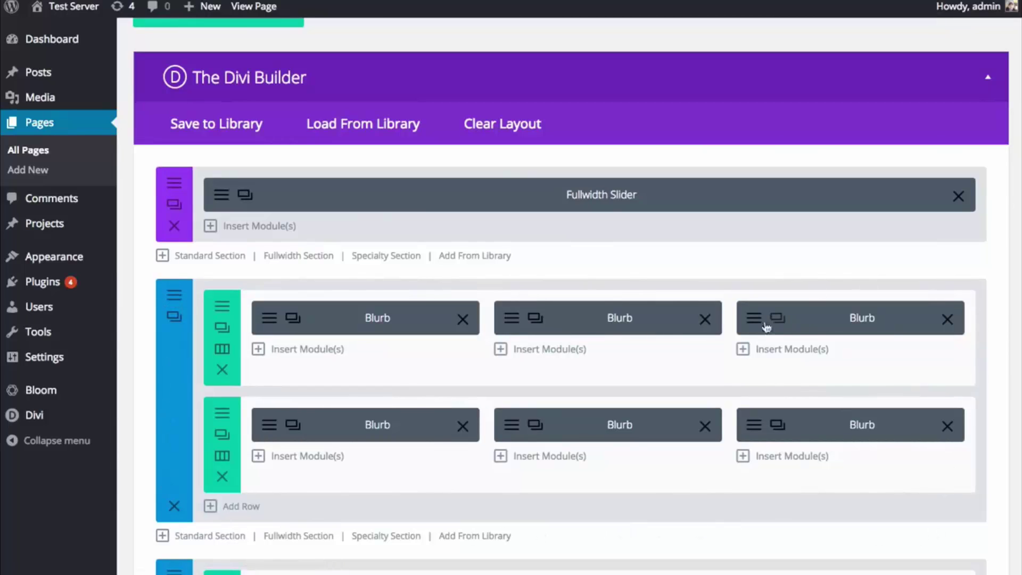
{"action": "left_click_drag", "start_coordinate": [221, 328], "coordinate": [238, 443]}
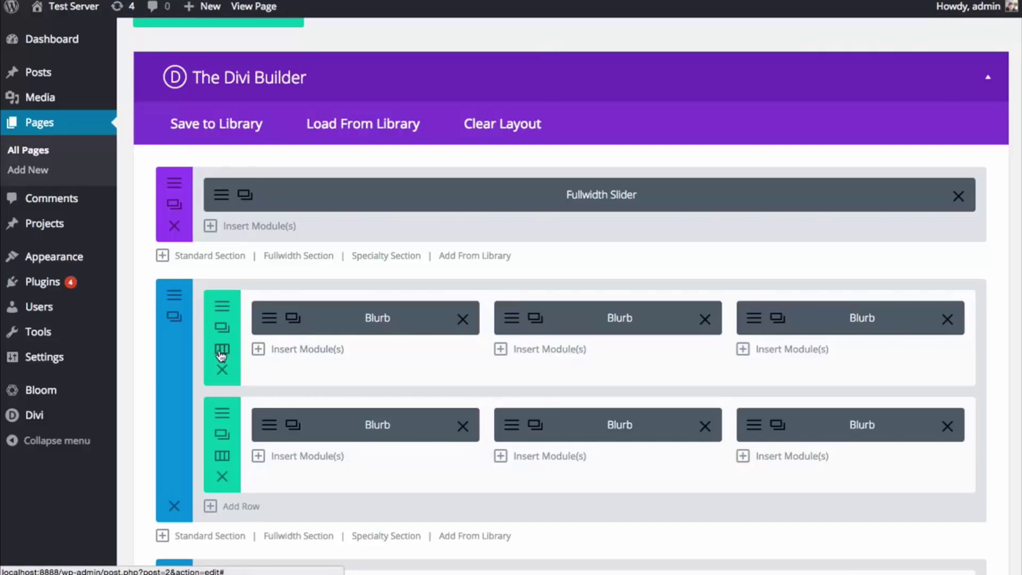
- Switch the first blurb row to a 1/4 1/4 1/4 1/4 layout and clone the third Blurb into the fourth column
{"action": "left_click", "coordinate": [223, 353]}
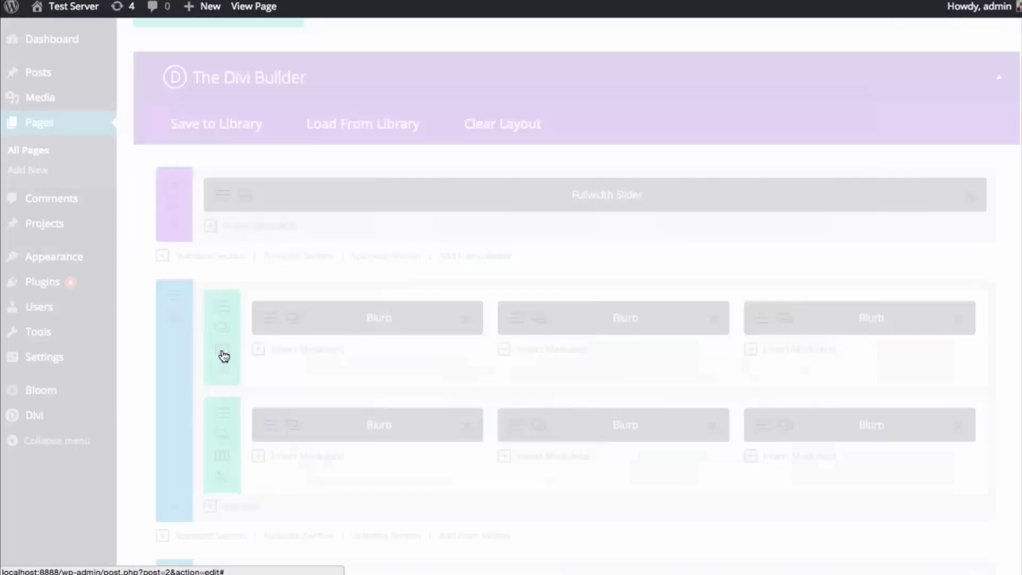
{"action": "scroll", "coordinate": [442, 288], "scroll_direction": "down", "scroll_amount": 1}
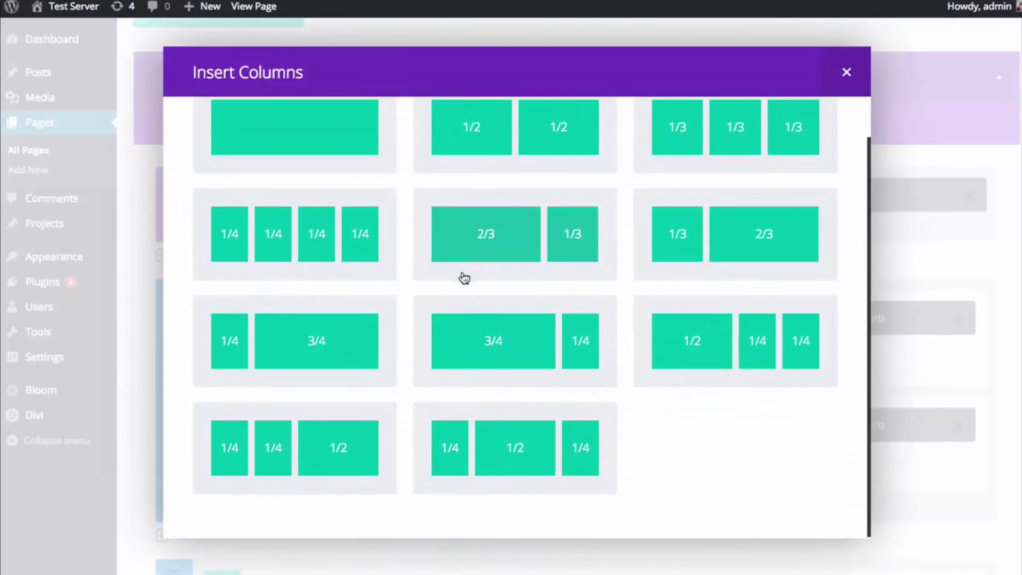
{"action": "scroll", "coordinate": [463, 279], "scroll_direction": "up", "scroll_amount": 1}
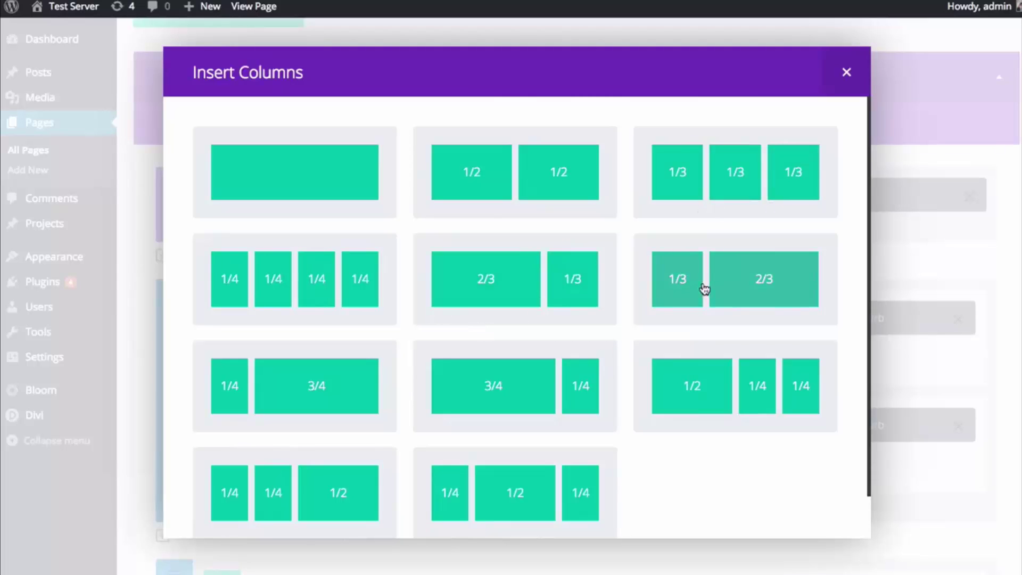
{"action": "left_click", "coordinate": [292, 290]}
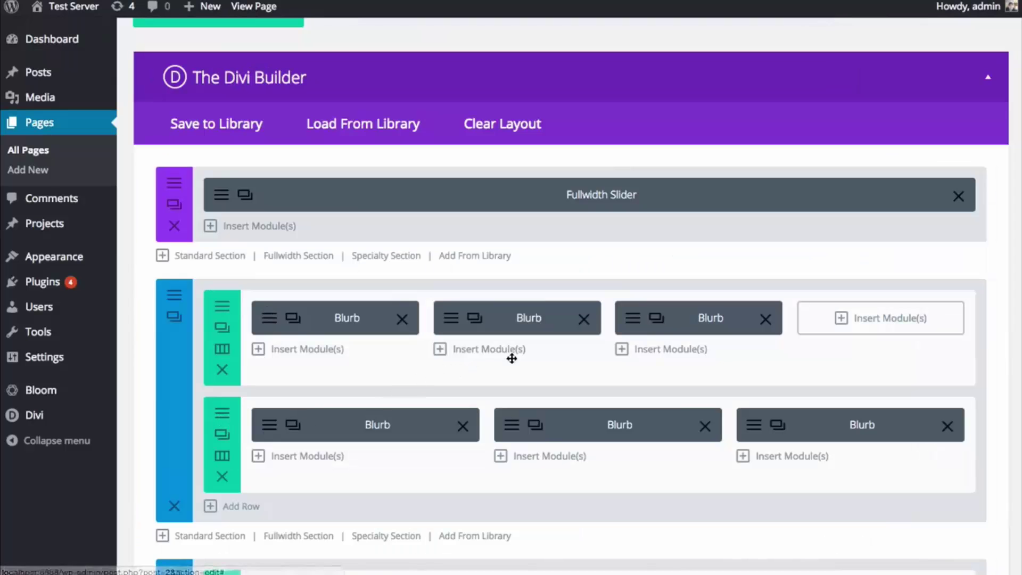
{"action": "left_click", "coordinate": [657, 318]}
{"action": "left_click_drag", "start_coordinate": [691, 365], "coordinate": [873, 319]}
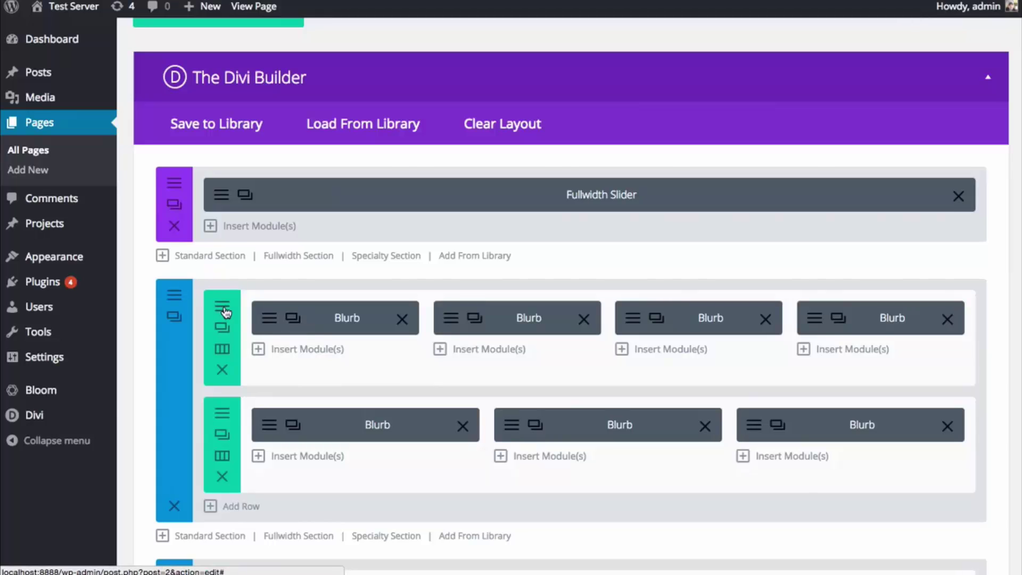
{"action": "left_click", "coordinate": [224, 310]}
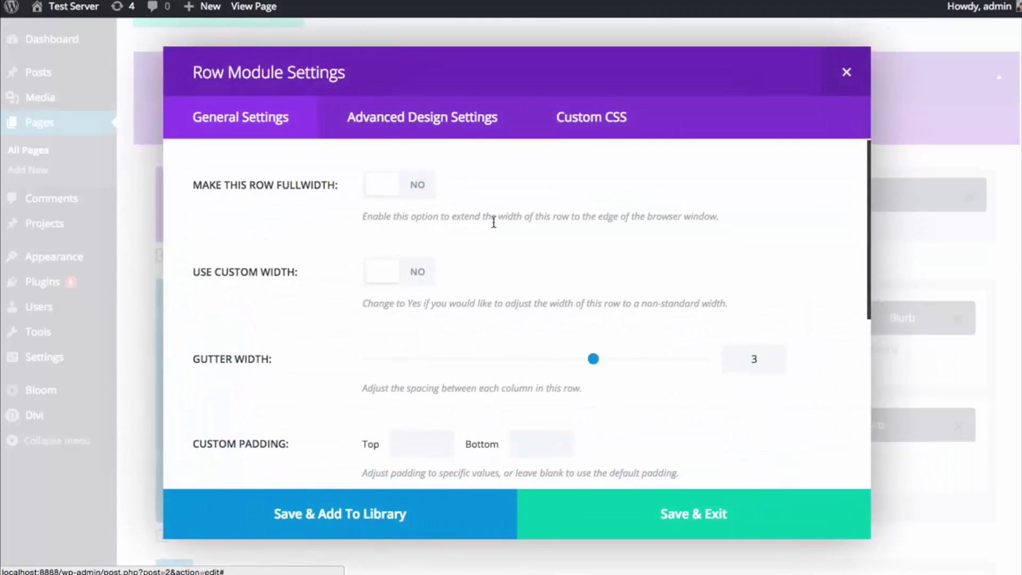
{"action": "scroll", "coordinate": [868, 167], "scroll_direction": "down", "scroll_amount": 2}
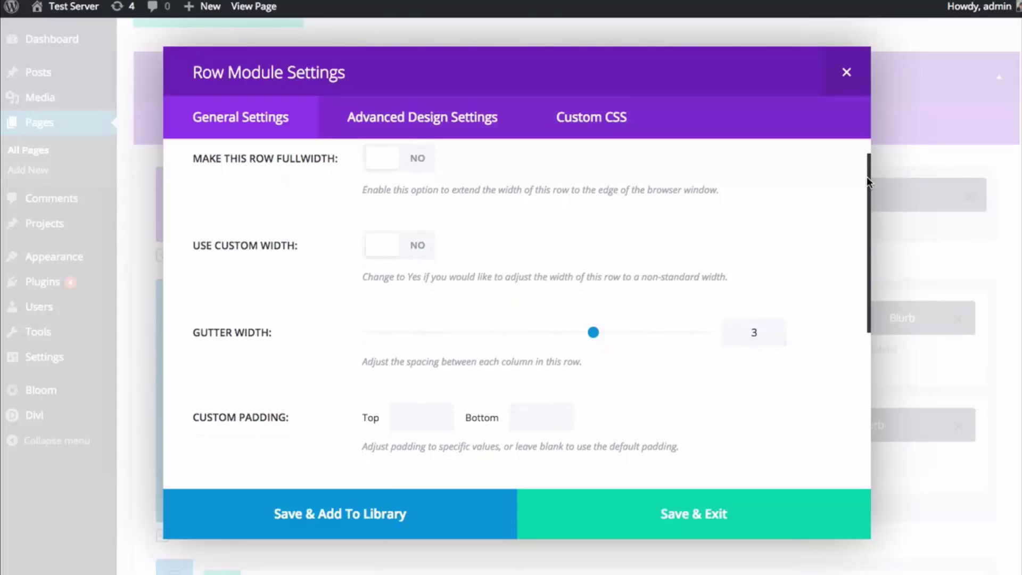
{"action": "scroll", "coordinate": [865, 201], "scroll_direction": "down", "scroll_amount": 1}
{"action": "scroll", "coordinate": [868, 155], "scroll_direction": "up", "scroll_amount": 3}
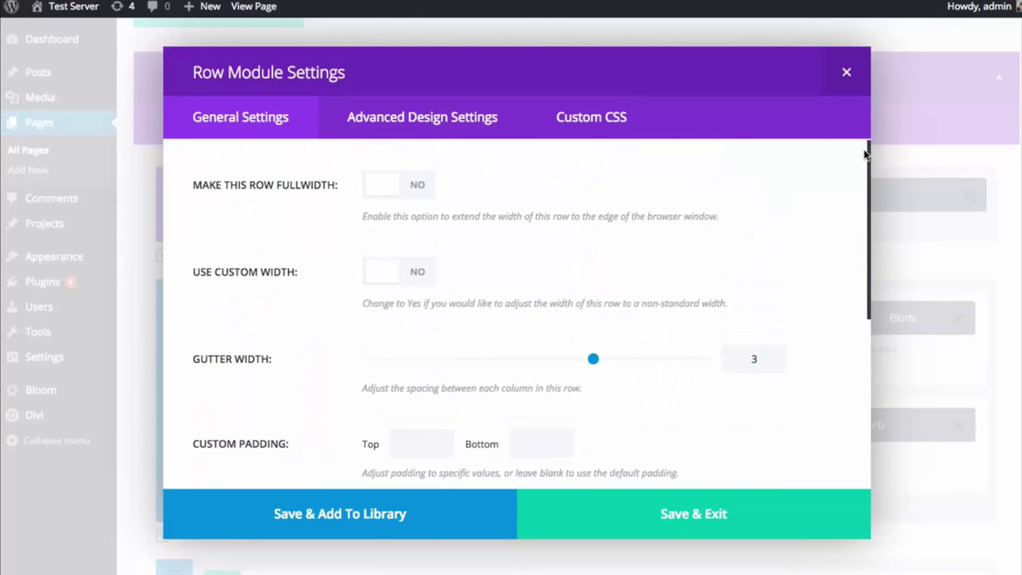
{"action": "left_click", "coordinate": [367, 128]}
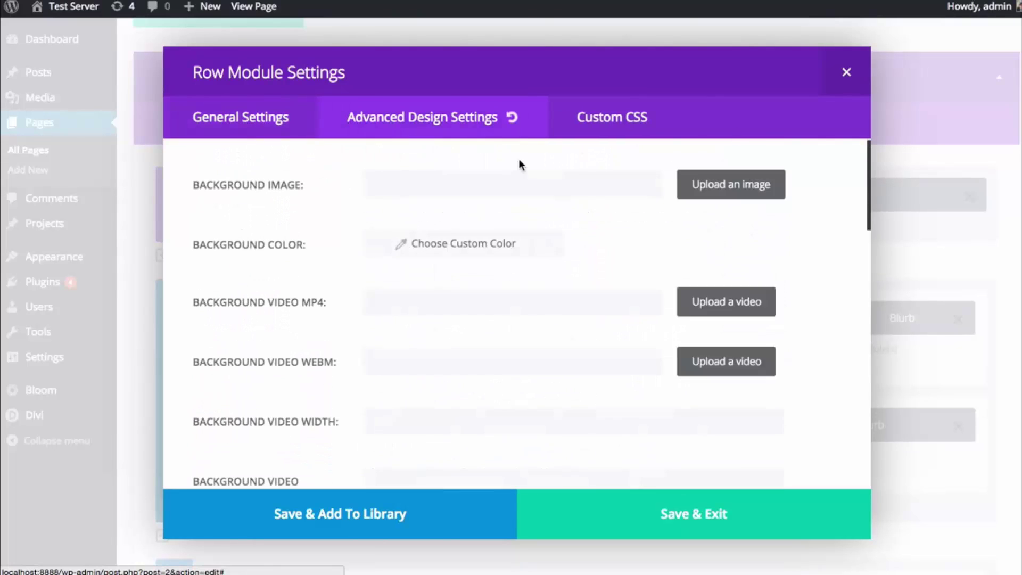
{"action": "left_click", "coordinate": [600, 130]}
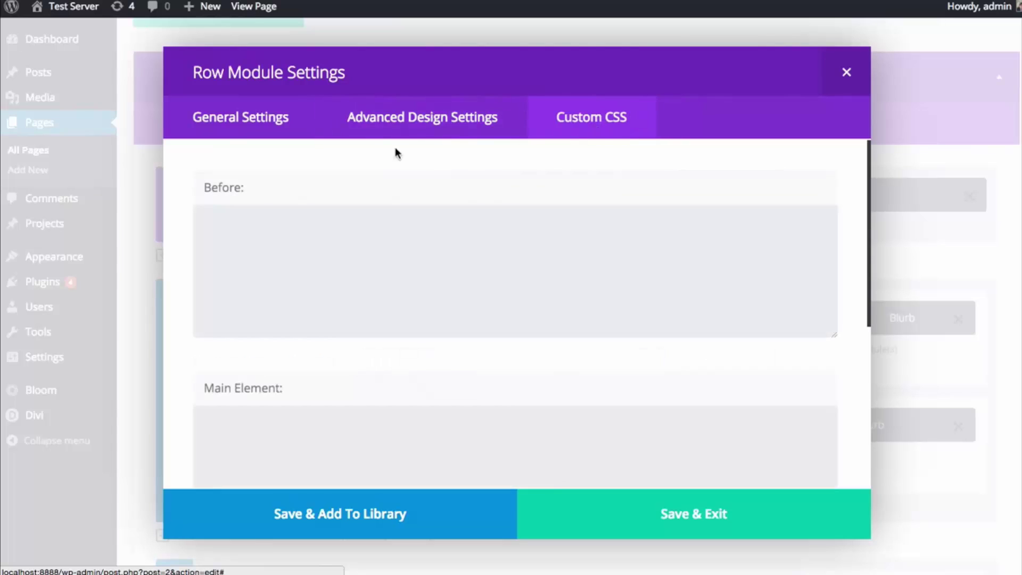
{"action": "left_click", "coordinate": [261, 133]}
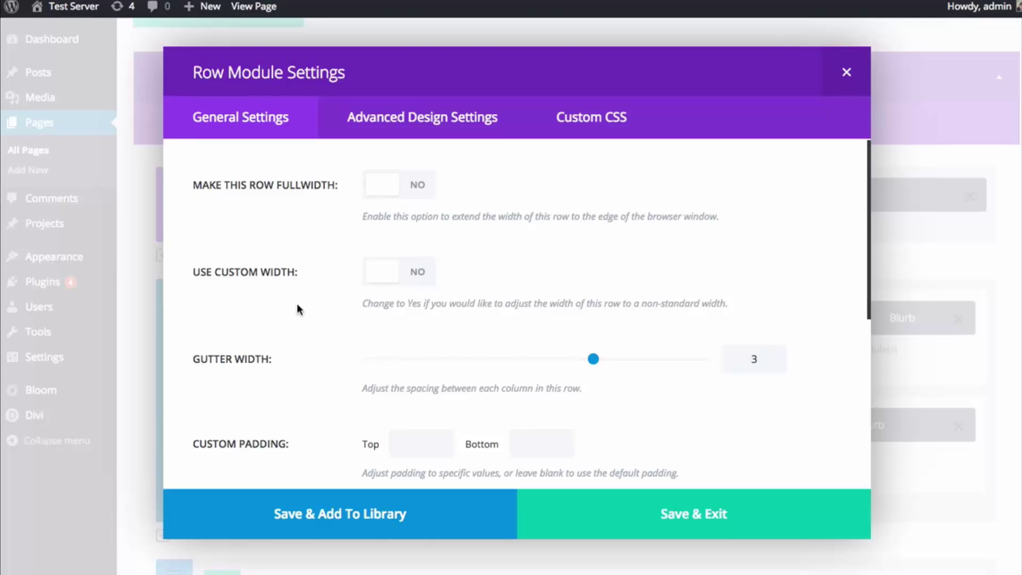
{"action": "left_click", "coordinate": [397, 130]}
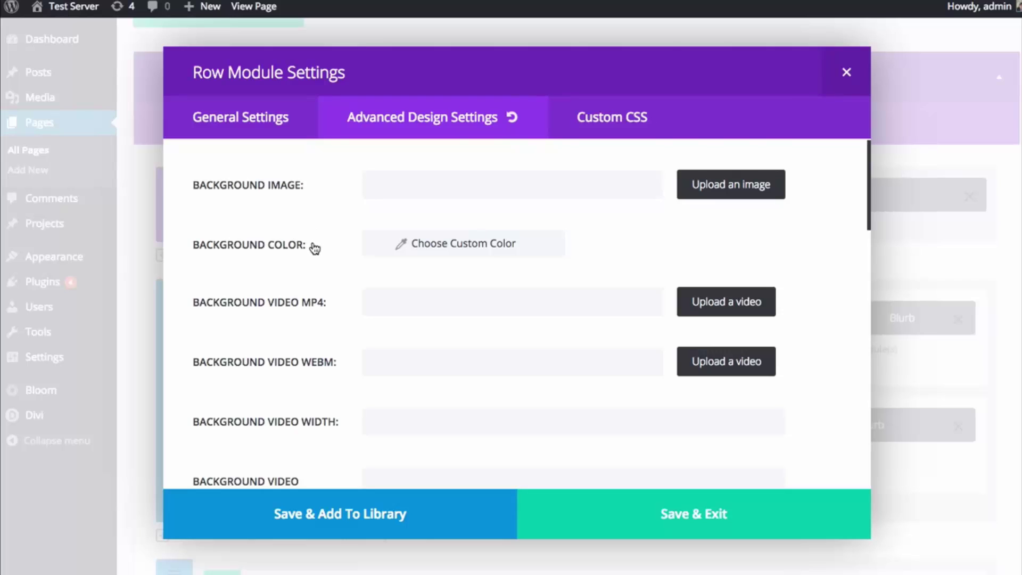
{"action": "scroll", "coordinate": [319, 247], "scroll_direction": "down", "scroll_amount": 15}
{"action": "scroll", "coordinate": [319, 253], "scroll_direction": "up", "scroll_amount": 15}
{"action": "left_click", "coordinate": [605, 134]}
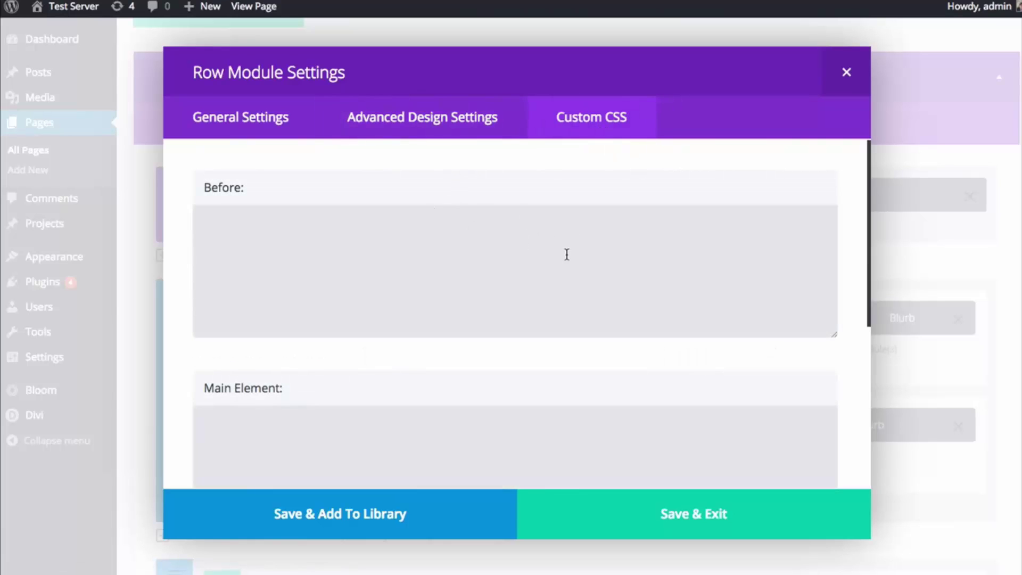
{"action": "left_click", "coordinate": [522, 251]}
{"action": "left_click", "coordinate": [513, 431]}
{"action": "scroll", "coordinate": [513, 415], "scroll_direction": "down", "scroll_amount": 5}
{"action": "left_click", "coordinate": [506, 392]}
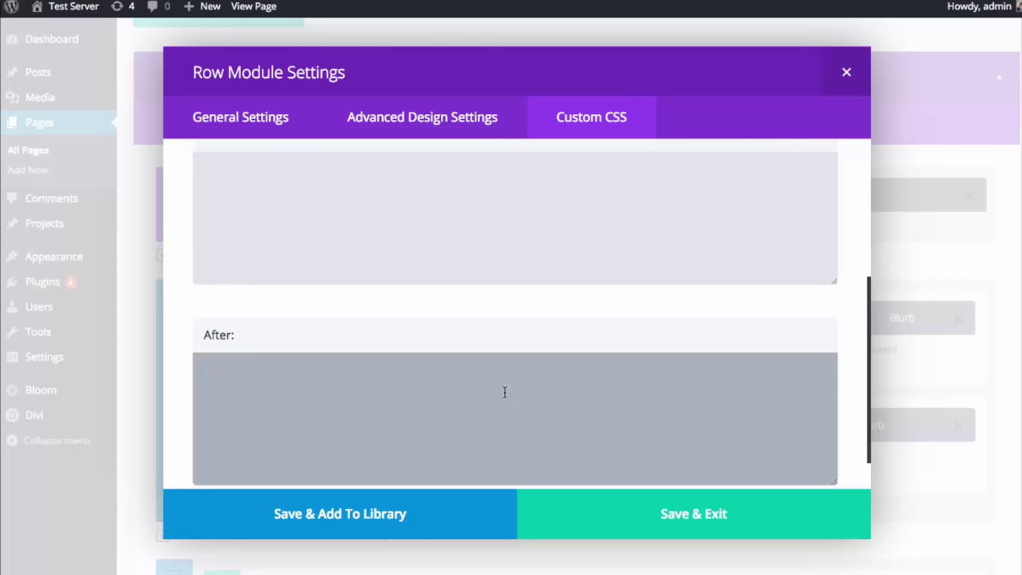
{"action": "scroll", "coordinate": [488, 375], "scroll_direction": "up", "scroll_amount": 2}
{"action": "left_click", "coordinate": [479, 357]}
{"action": "scroll", "coordinate": [431, 261], "scroll_direction": "up", "scroll_amount": 2}
{"action": "left_click", "coordinate": [428, 258]}
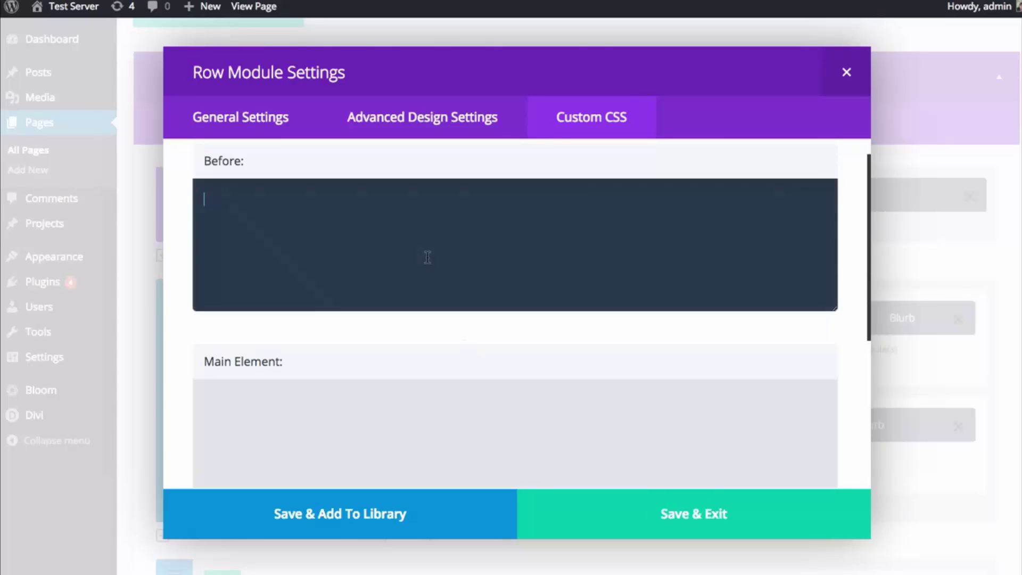
{"action": "scroll", "coordinate": [386, 384], "scroll_direction": "down", "scroll_amount": 3}
{"action": "left_click", "coordinate": [386, 382]}
{"action": "scroll", "coordinate": [395, 370], "scroll_direction": "up", "scroll_amount": 3}
{"action": "left_click", "coordinate": [415, 418]}
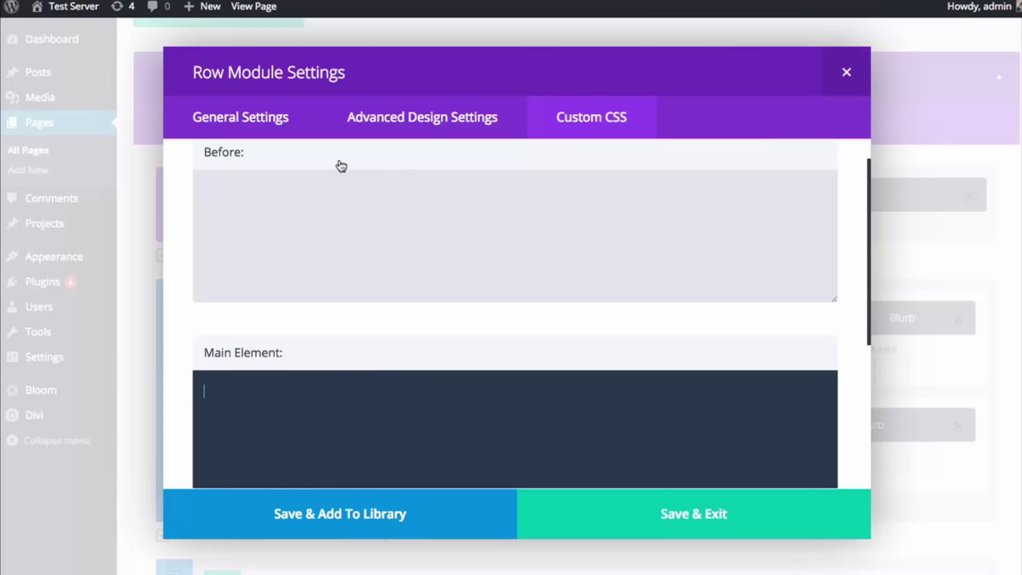
{"action": "left_click", "coordinate": [256, 124]}
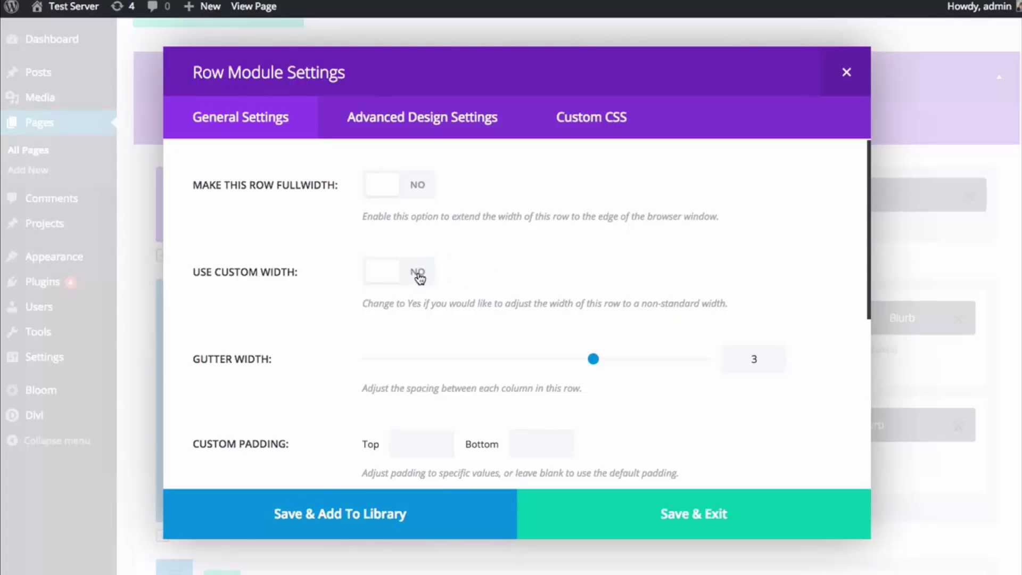
{"action": "left_click", "coordinate": [848, 85]}
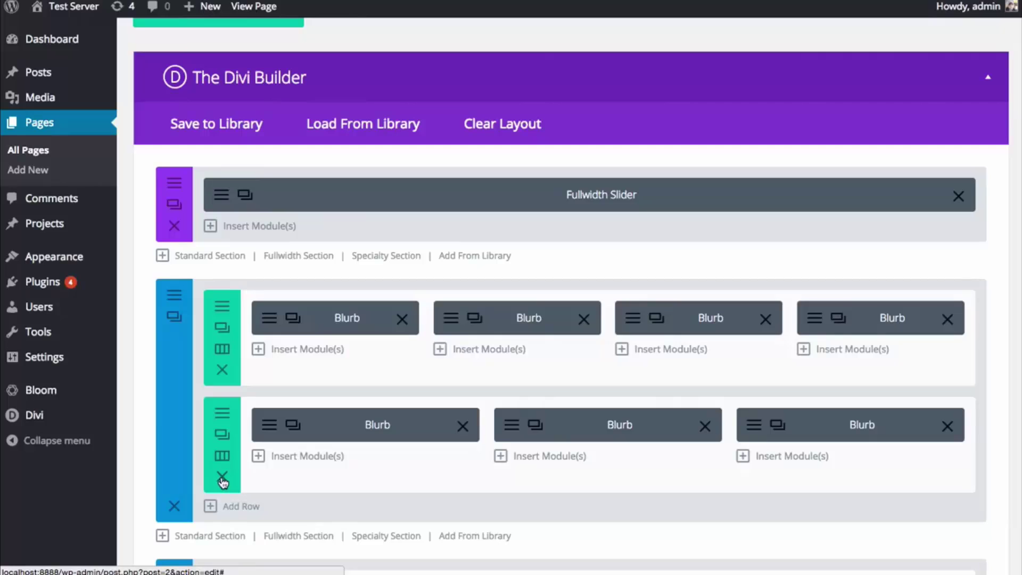
- Delete the row of three Blurbs and update the page
{"action": "left_click", "coordinate": [224, 478]}
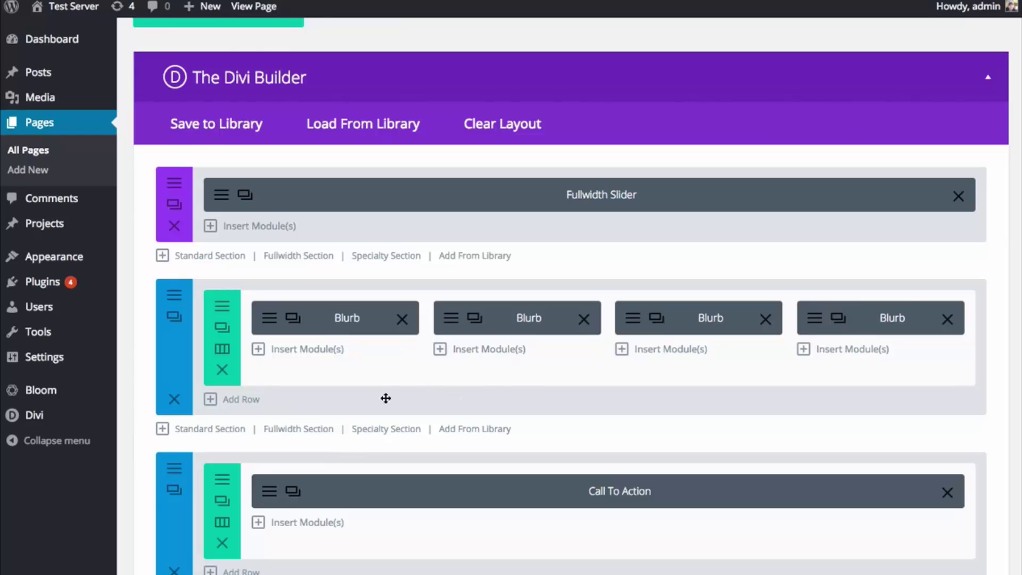
{"action": "scroll", "coordinate": [531, 382], "scroll_direction": "up", "scroll_amount": 1}
{"action": "scroll", "coordinate": [531, 381], "scroll_direction": "up", "scroll_amount": 3}
{"action": "scroll", "coordinate": [655, 424], "scroll_direction": "down", "scroll_amount": 15}
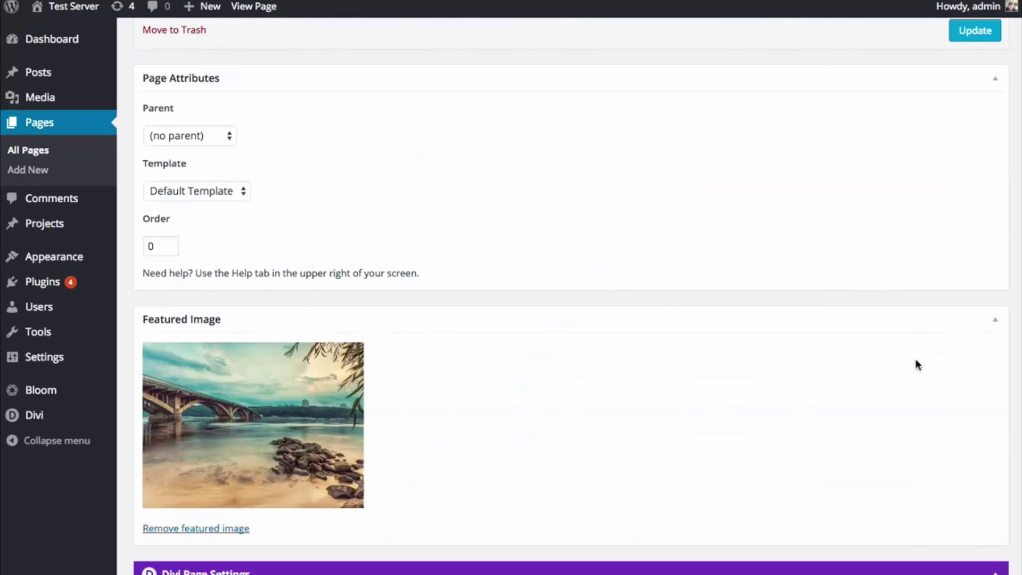
{"action": "scroll", "coordinate": [916, 365], "scroll_direction": "up", "scroll_amount": 3}
{"action": "left_click", "coordinate": [969, 158]}
- View the live page and scroll down to check the four-Blurb row
{"action": "scroll", "coordinate": [669, 235], "scroll_direction": "up", "scroll_amount": 15}
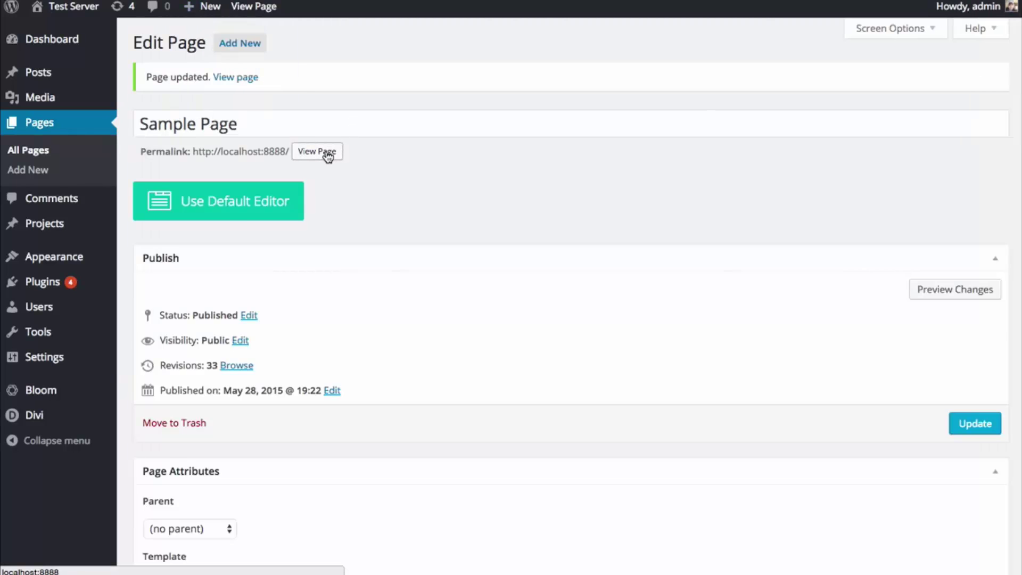
{"action": "left_click", "coordinate": [328, 153]}
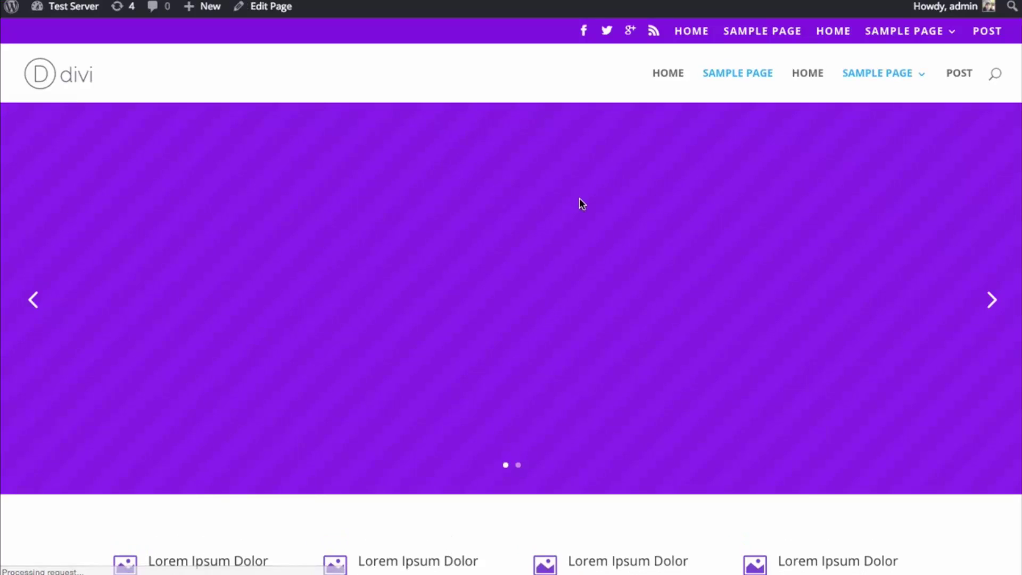
{"action": "scroll", "coordinate": [579, 197], "scroll_direction": "down", "scroll_amount": 3}
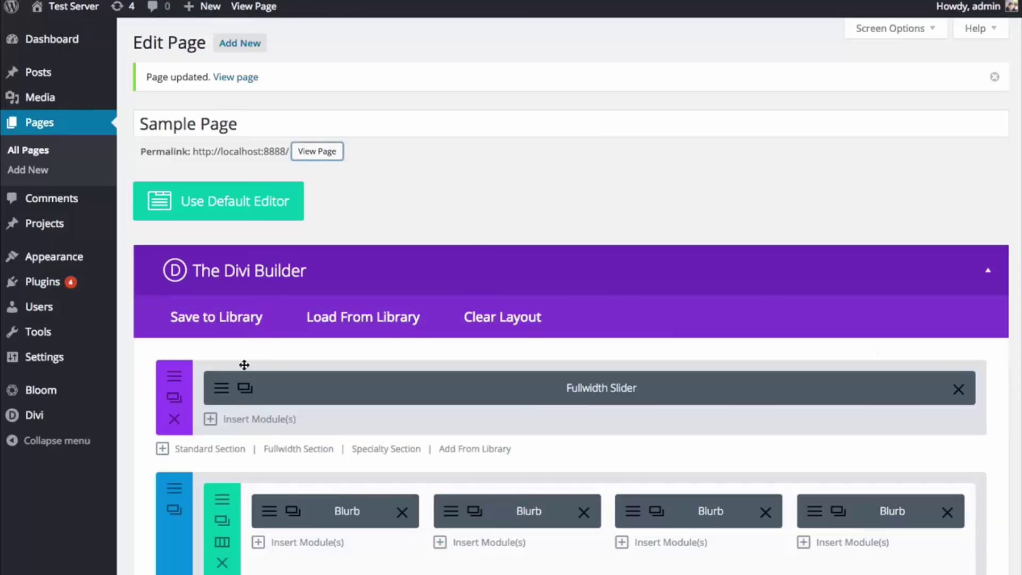
{"action": "scroll", "coordinate": [244, 373], "scroll_direction": "down", "scroll_amount": 1}
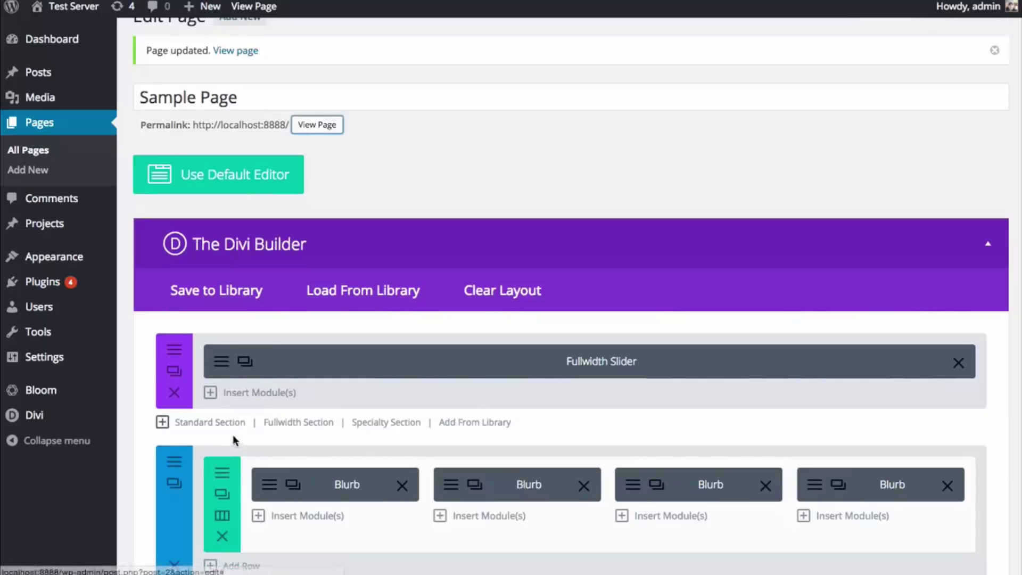
- Set Make This Row Fullwidth to YES in the four-Blurb row's settings and save
{"action": "left_click", "coordinate": [222, 493]}
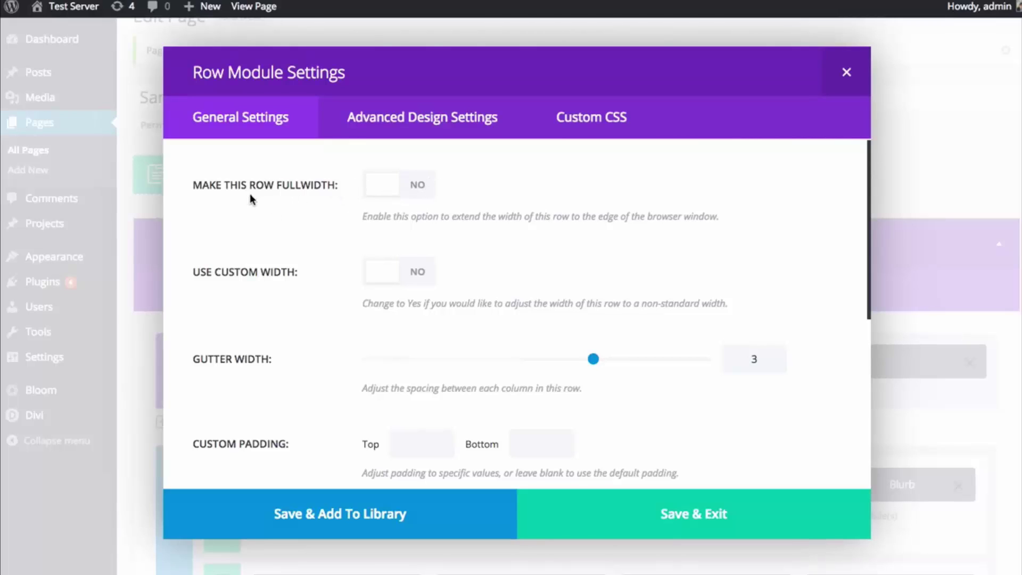
{"action": "left_click", "coordinate": [406, 196]}
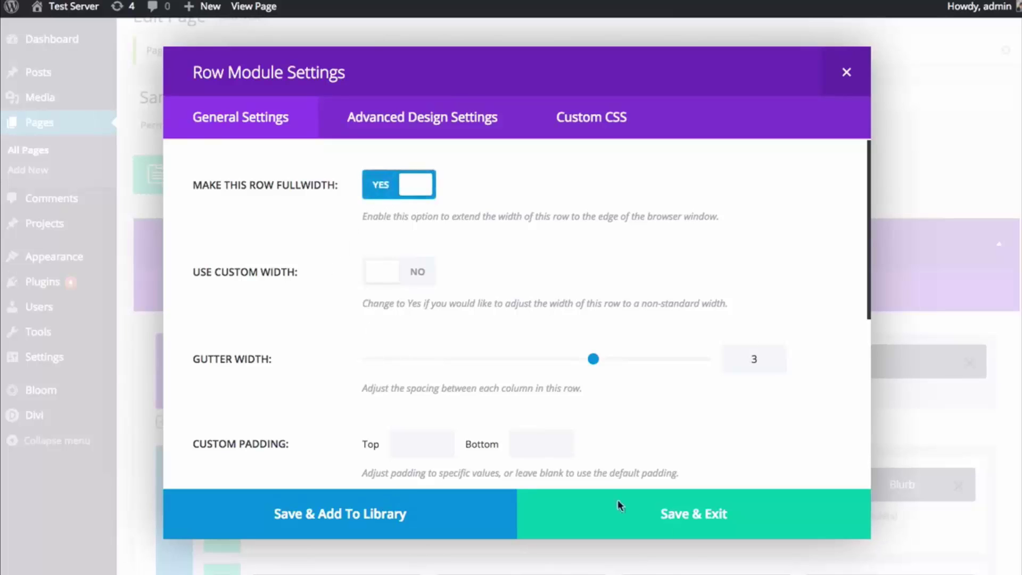
{"action": "left_click", "coordinate": [668, 512]}
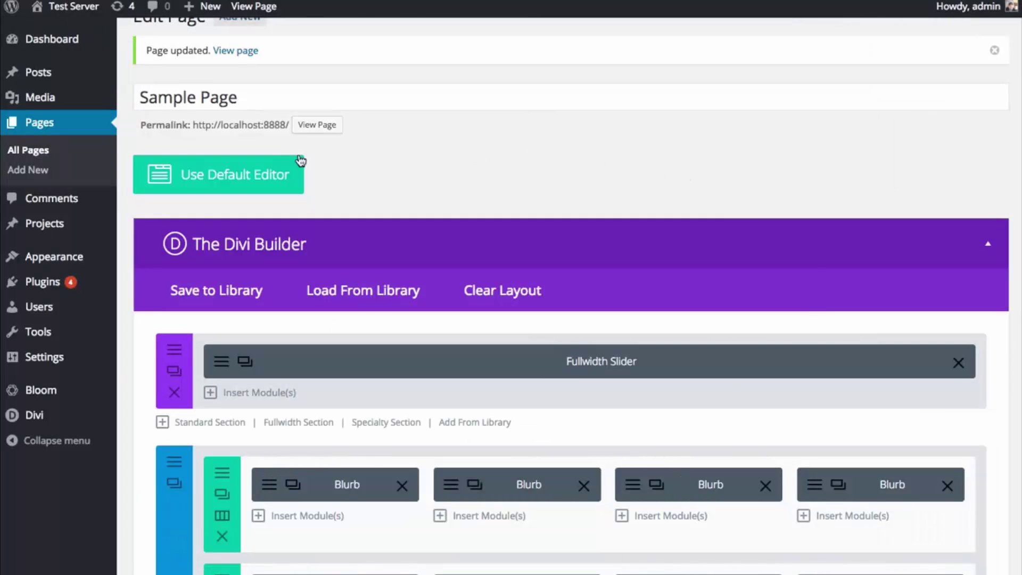
- Update the page and reload the live site to check the fullwidth blurb row
{"action": "scroll", "coordinate": [529, 333], "scroll_direction": "down", "scroll_amount": 15}
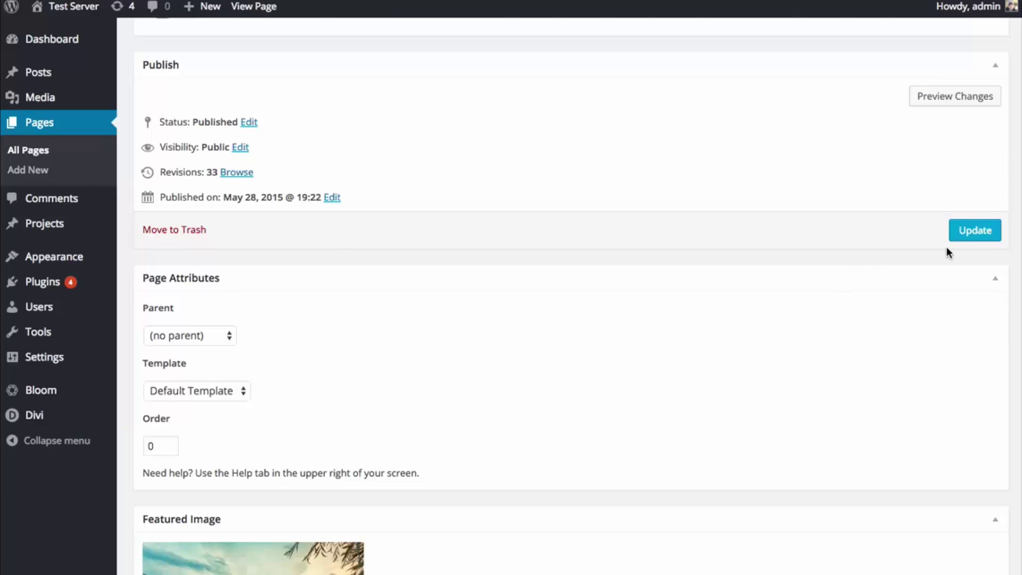
{"action": "left_click", "coordinate": [964, 232]}
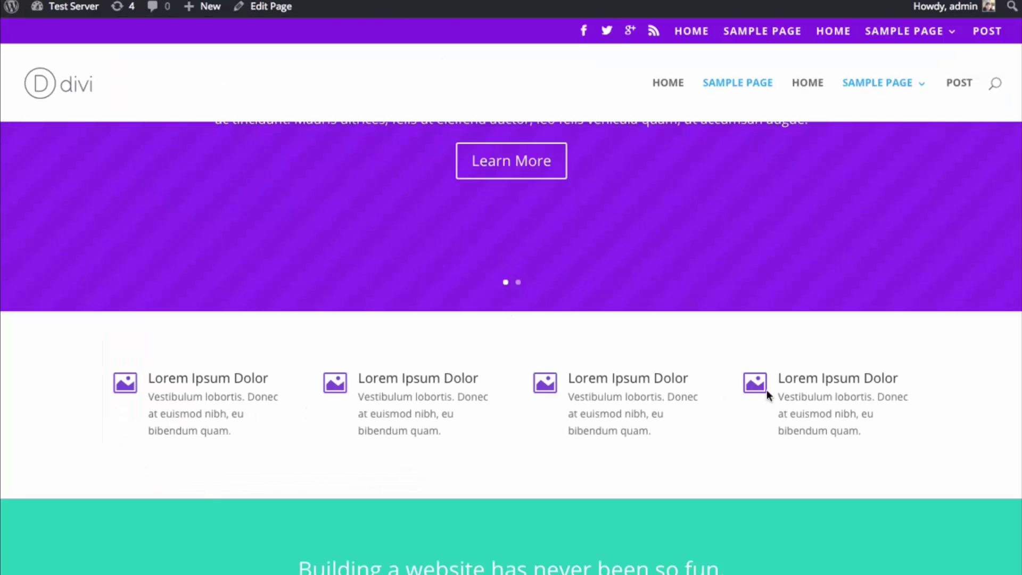
{"action": "key", "text": "super+r"}
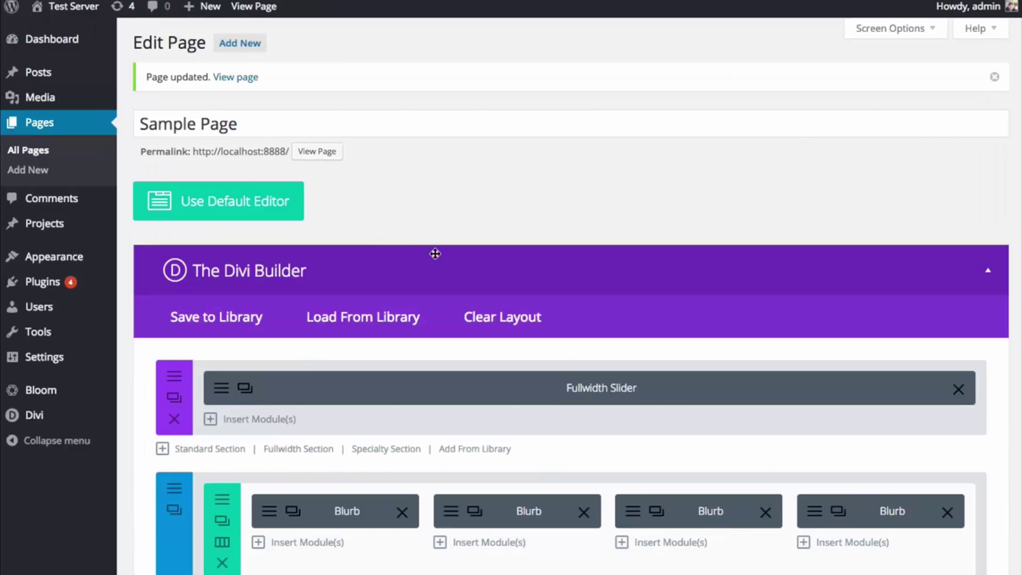
{"action": "scroll", "coordinate": [437, 277], "scroll_direction": "down", "scroll_amount": 2}
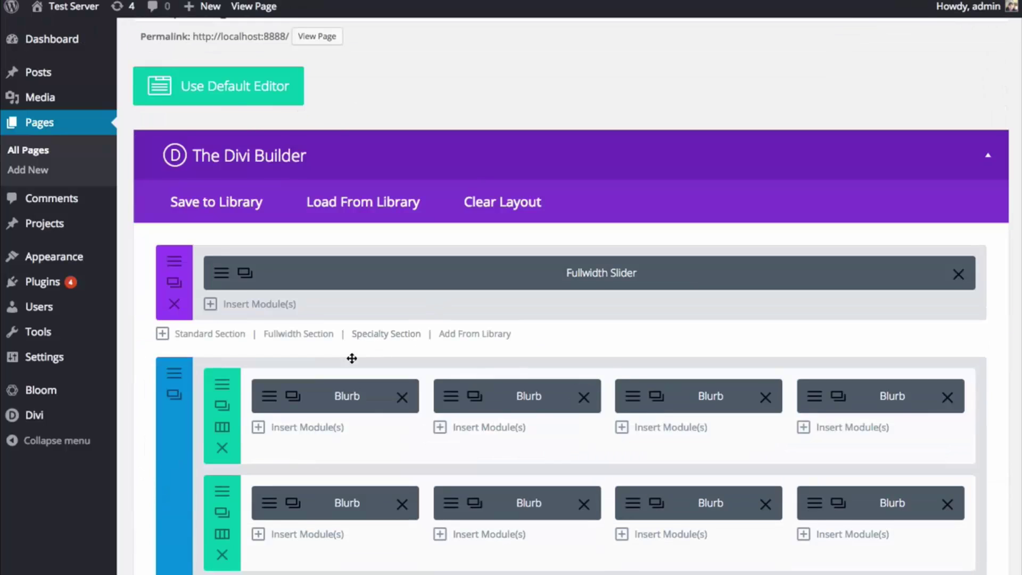
{"action": "scroll", "coordinate": [352, 373], "scroll_direction": "down", "scroll_amount": 1}
- Delete the second row of Blurbs, update the page, and refresh the live view
{"action": "left_click", "coordinate": [222, 532]}
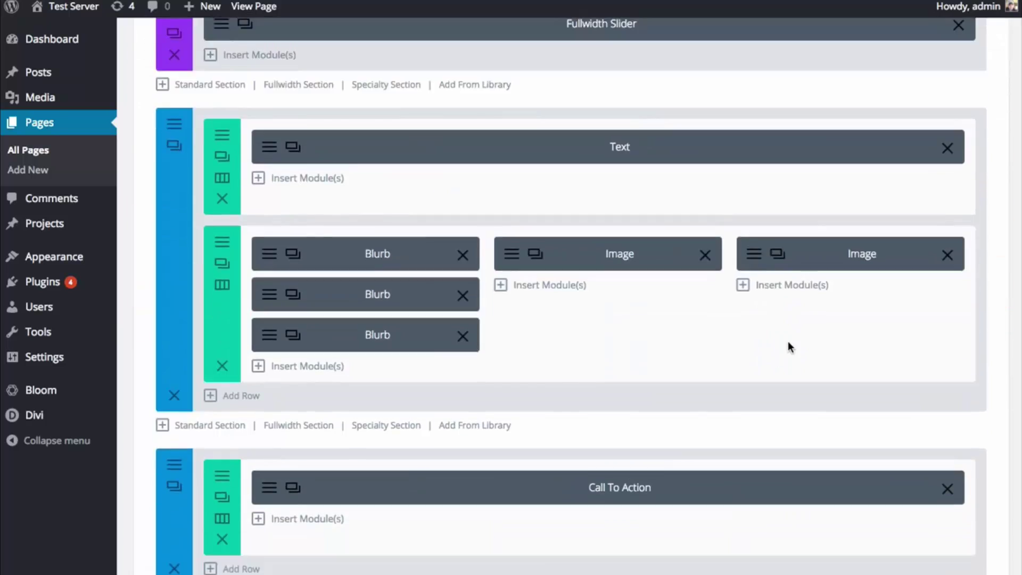
{"action": "scroll", "coordinate": [788, 347], "scroll_direction": "down", "scroll_amount": 10}
{"action": "left_click", "coordinate": [976, 197]}
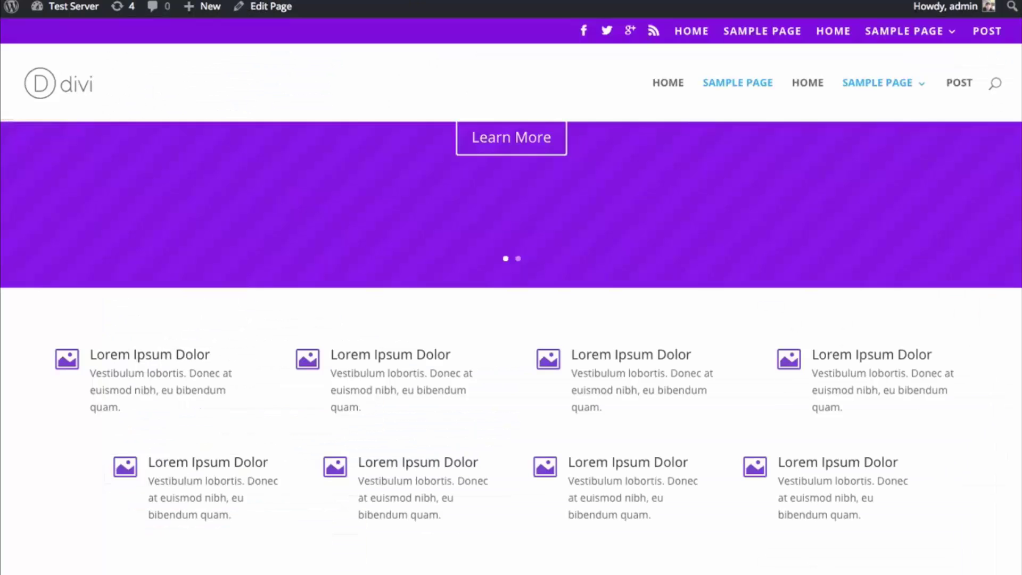
{"action": "key", "text": "ctrl+r"}
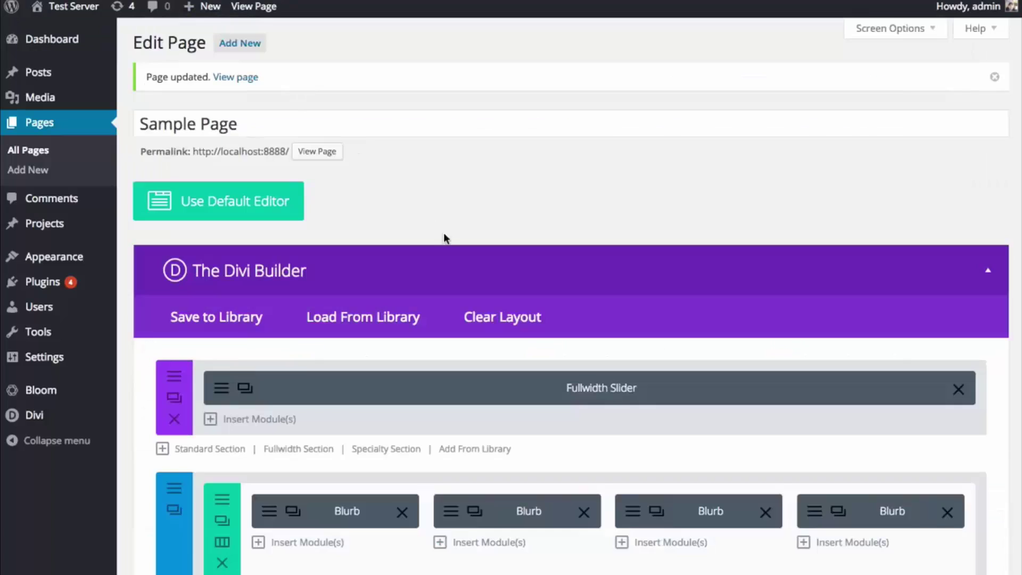
{"action": "scroll", "coordinate": [458, 218], "scroll_direction": "down", "scroll_amount": 5}
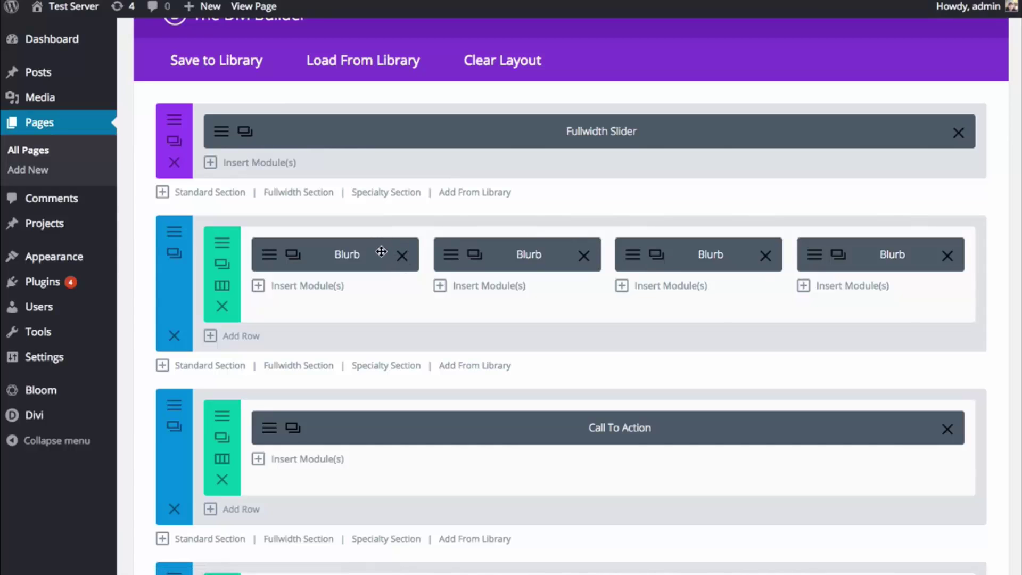
- Delete all four Blurb modules from the row below the slider
{"action": "left_click", "coordinate": [402, 256]}
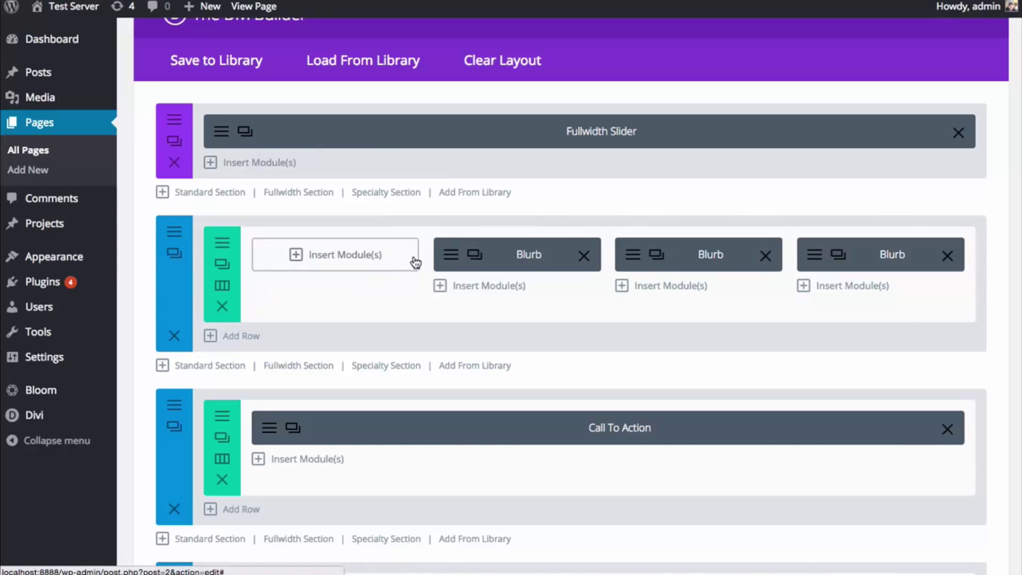
{"action": "left_click", "coordinate": [584, 256]}
{"action": "left_click", "coordinate": [765, 256]}
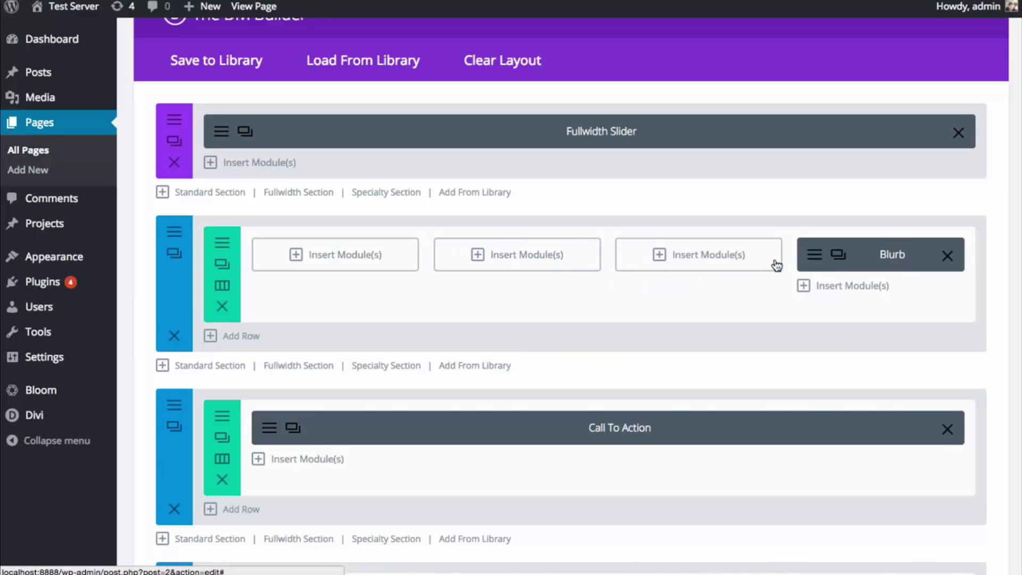
{"action": "left_click", "coordinate": [947, 256]}
- Add an Image module with the bridge photo to the first column
{"action": "left_click", "coordinate": [324, 264]}
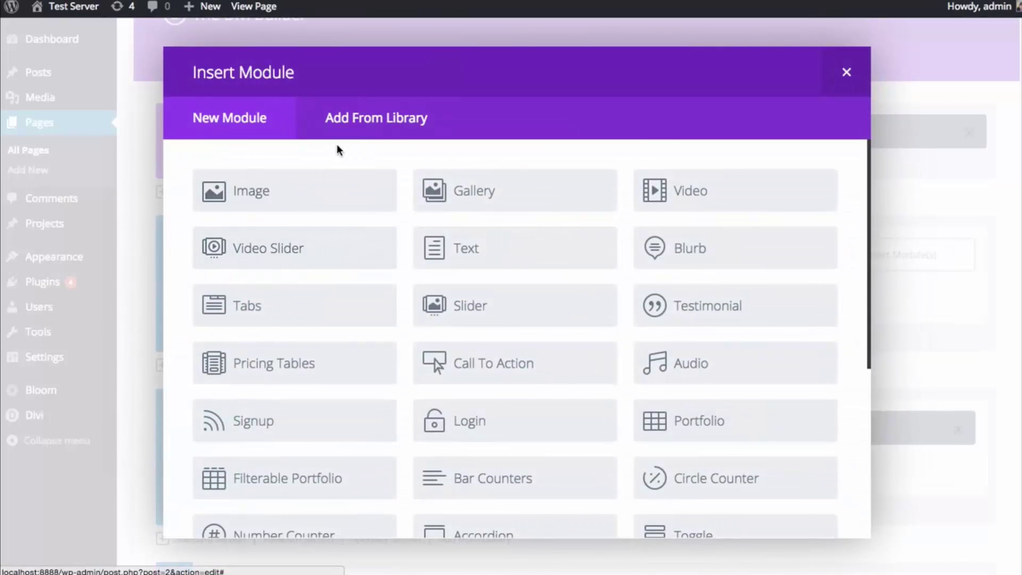
{"action": "left_click", "coordinate": [334, 191]}
{"action": "left_click", "coordinate": [730, 184]}
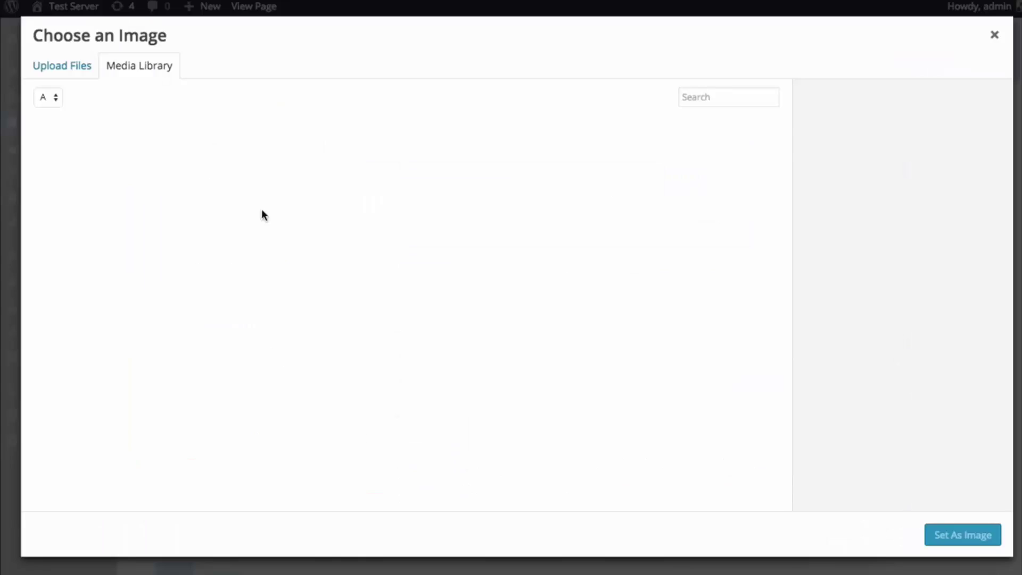
{"action": "left_click", "coordinate": [181, 184]}
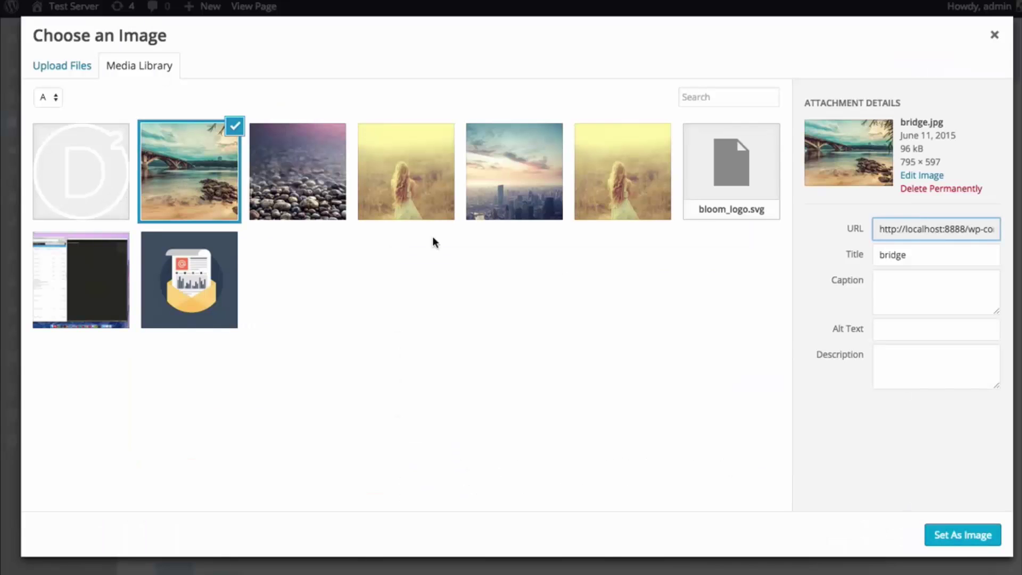
{"action": "left_click", "coordinate": [956, 534]}
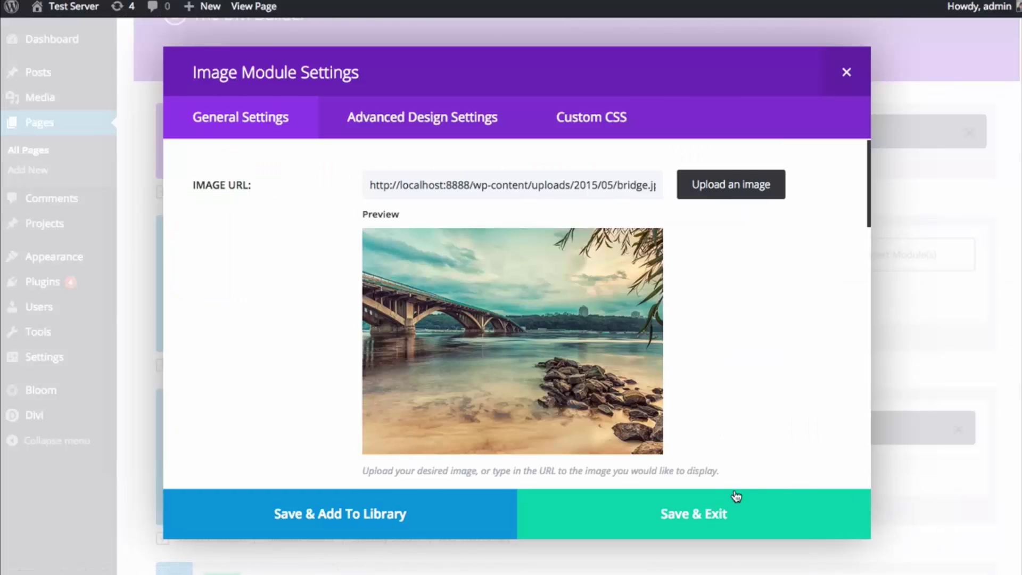
{"action": "left_click", "coordinate": [746, 517]}
- Add an Image module with the pebbles photo to the second column
{"action": "left_click", "coordinate": [477, 265]}
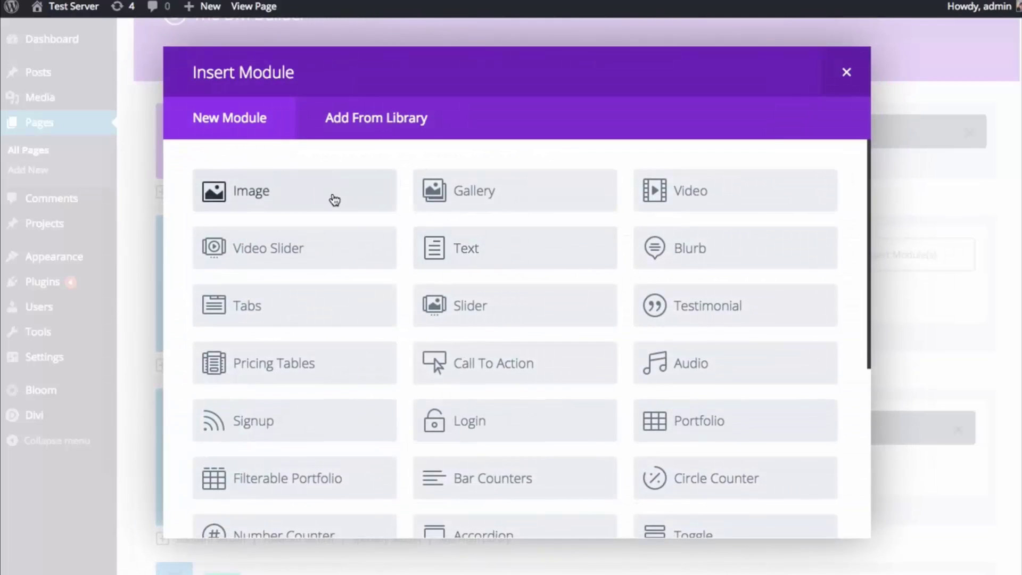
{"action": "left_click", "coordinate": [332, 198]}
{"action": "left_click", "coordinate": [731, 186]}
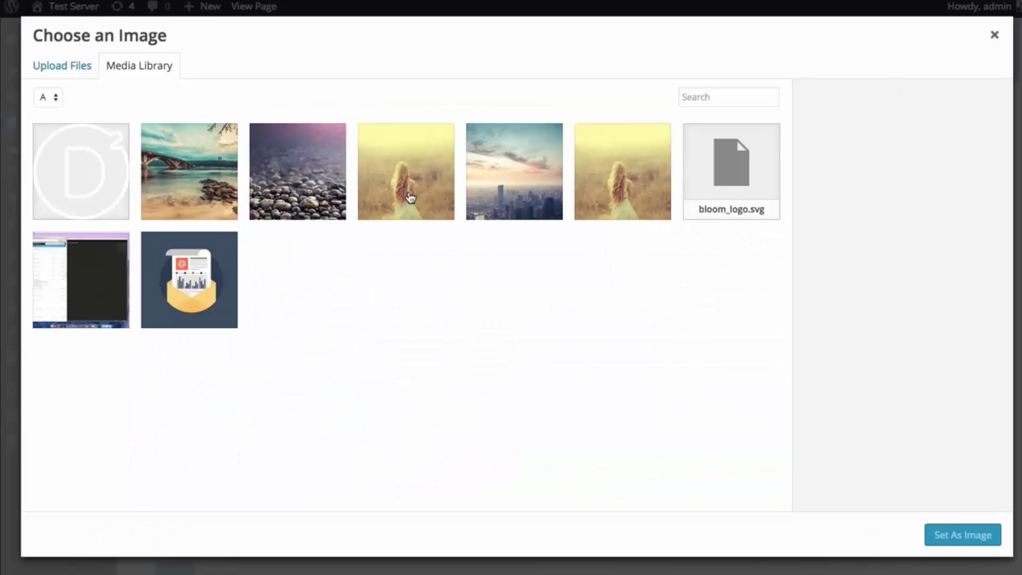
{"action": "left_click", "coordinate": [260, 192]}
{"action": "left_click", "coordinate": [950, 527]}
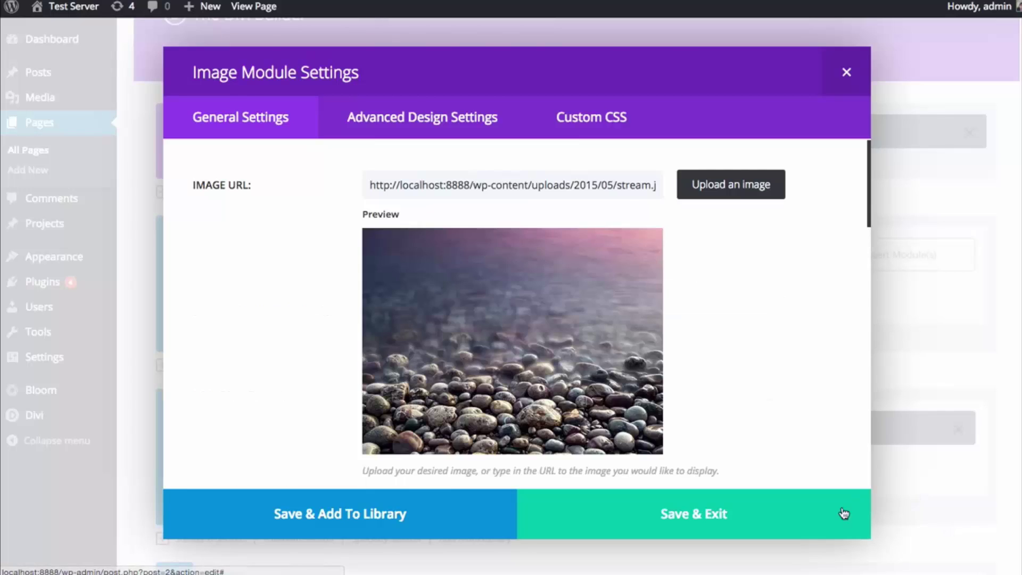
{"action": "left_click", "coordinate": [844, 514]}
- Add an Image module with the meadow photo to the third column
{"action": "left_click", "coordinate": [680, 272]}
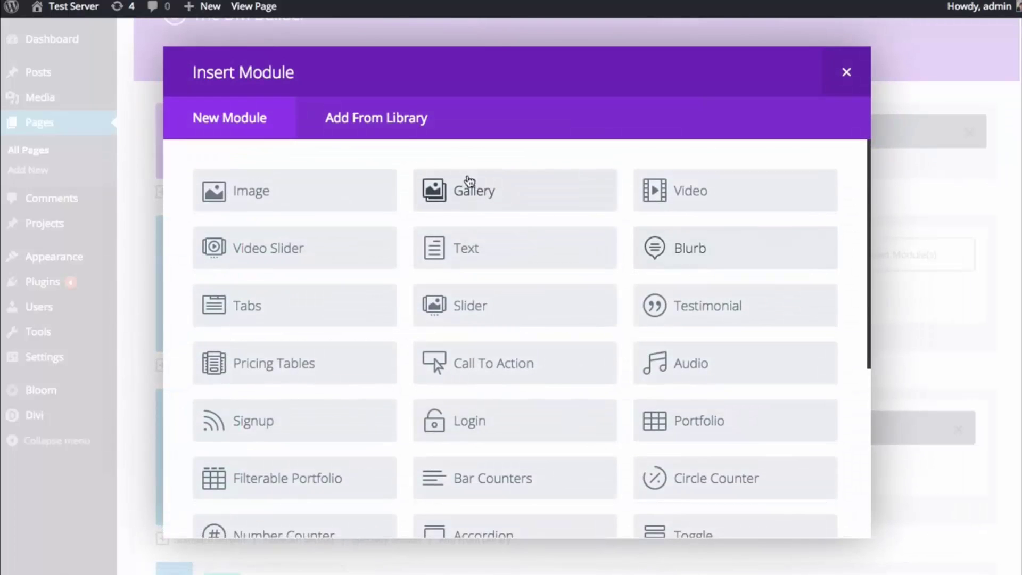
{"action": "left_click", "coordinate": [378, 119]}
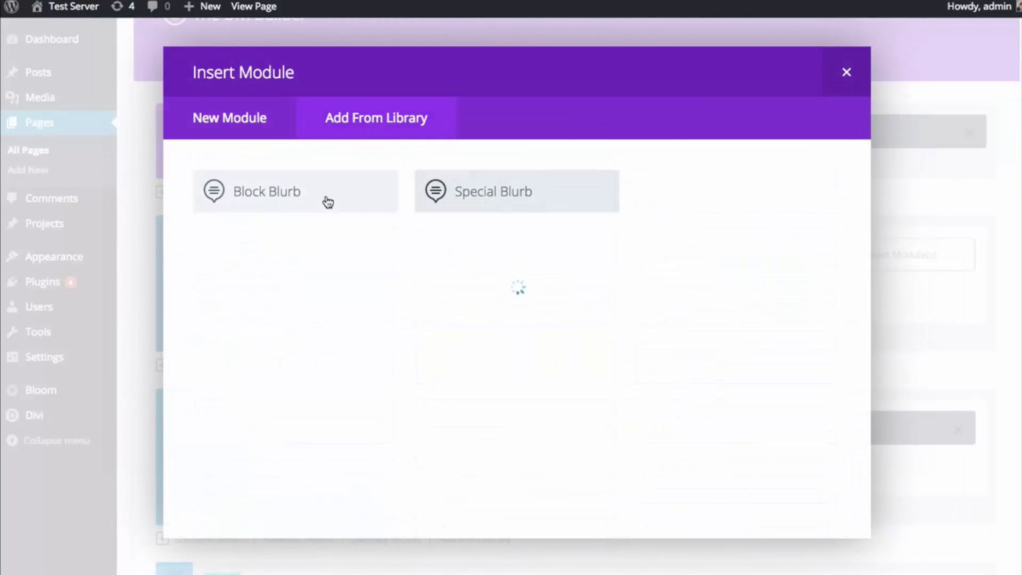
{"action": "left_click", "coordinate": [243, 117]}
{"action": "left_click", "coordinate": [357, 188]}
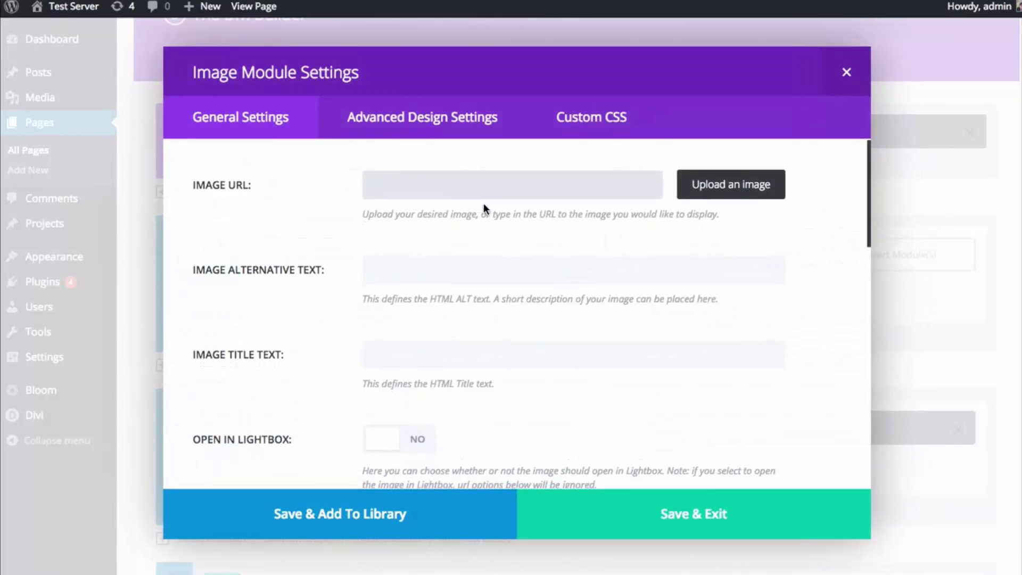
{"action": "left_click", "coordinate": [425, 131]}
{"action": "left_click", "coordinate": [241, 119]}
{"action": "left_click", "coordinate": [731, 184]}
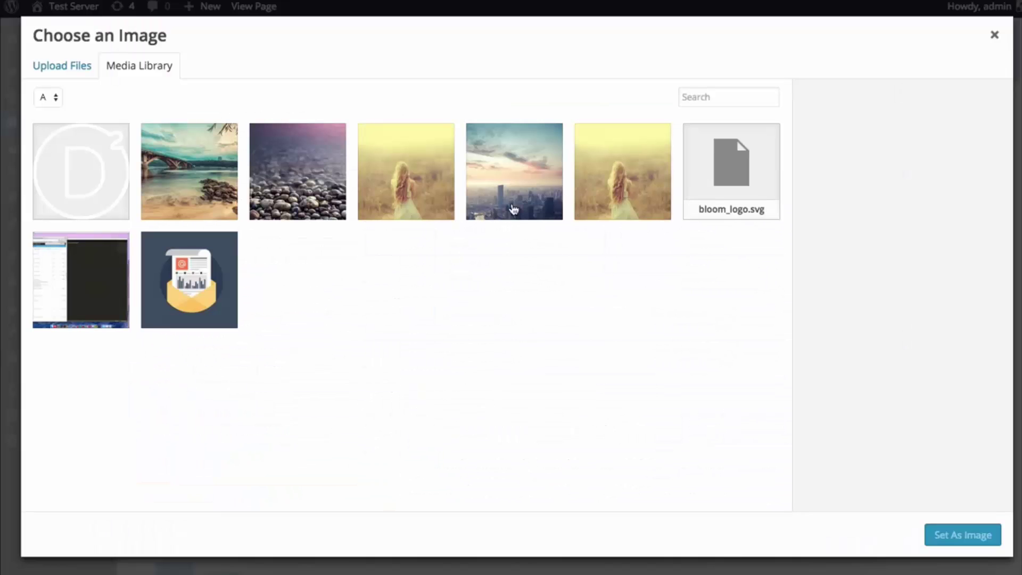
{"action": "left_click", "coordinate": [396, 190]}
{"action": "left_click", "coordinate": [940, 535]}
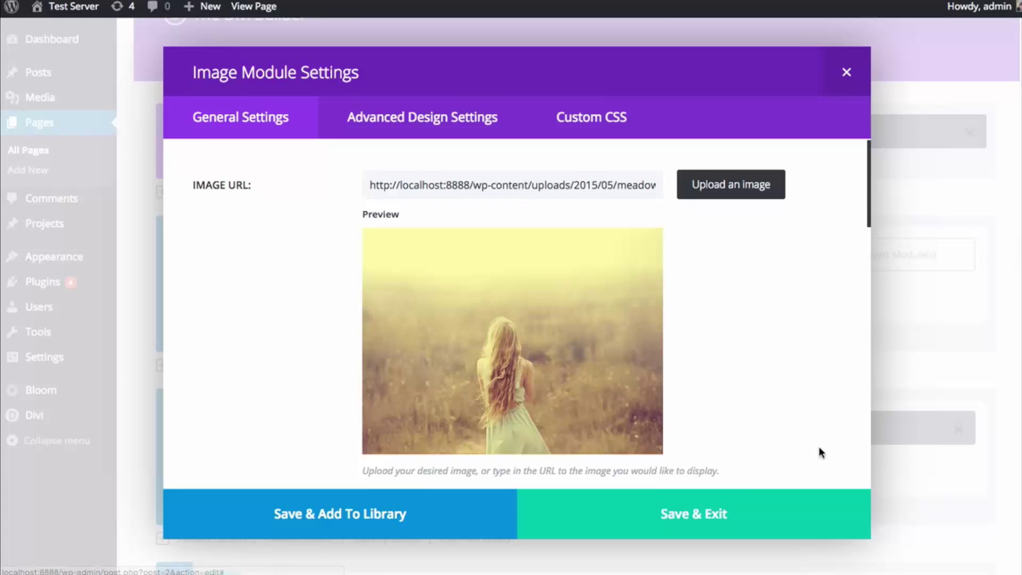
{"action": "left_click", "coordinate": [753, 511]}
- Add an Image module with the city skyline photo to the last column
{"action": "left_click", "coordinate": [867, 255]}
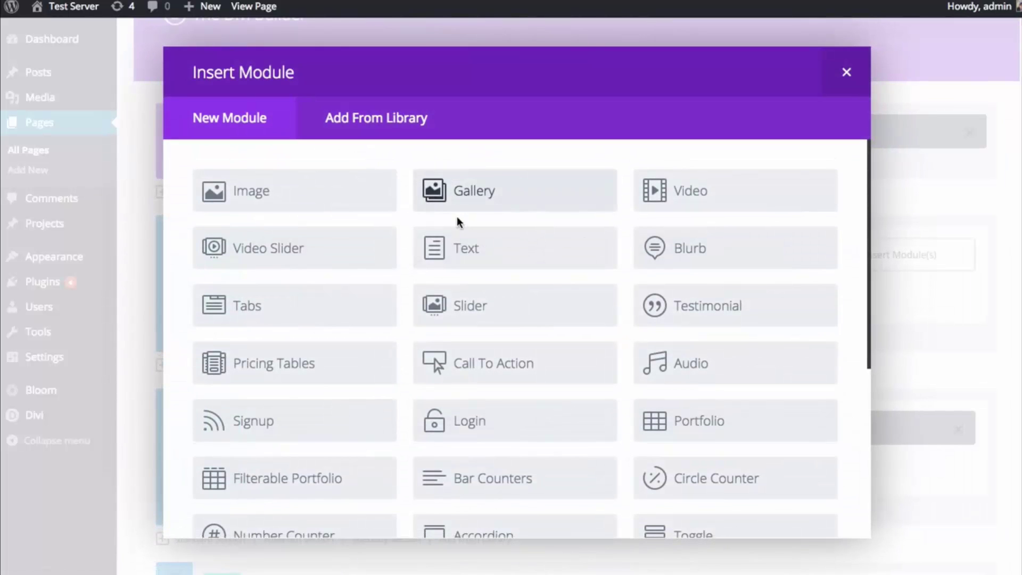
{"action": "left_click", "coordinate": [330, 206]}
{"action": "left_click", "coordinate": [686, 182]}
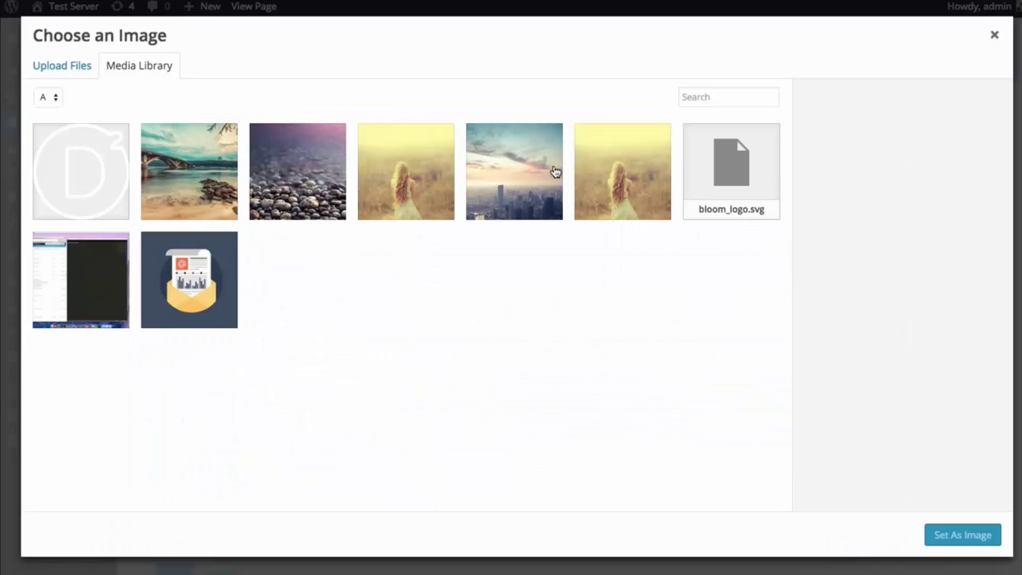
{"action": "left_click", "coordinate": [557, 178]}
{"action": "left_click", "coordinate": [964, 534]}
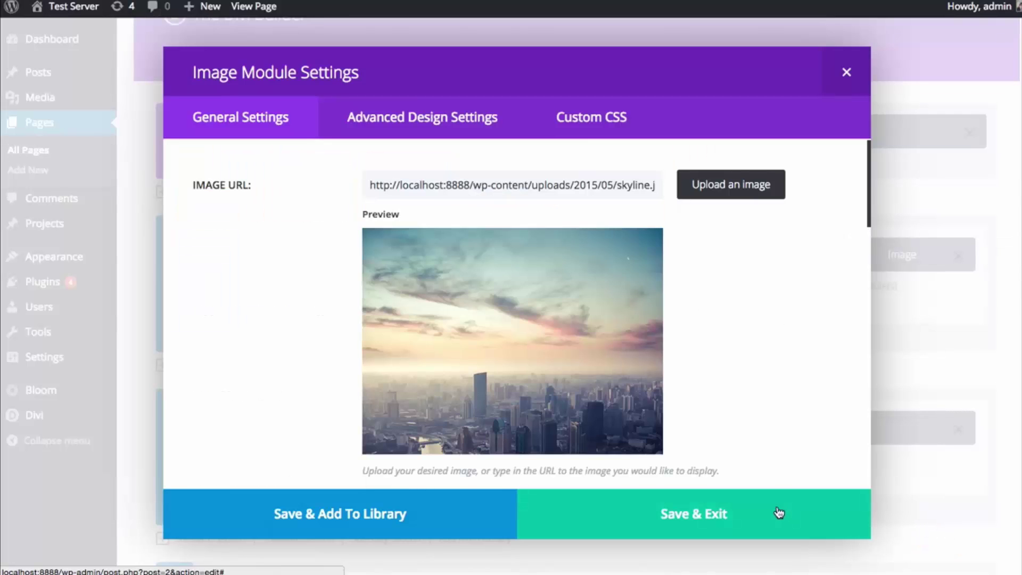
{"action": "left_click", "coordinate": [779, 513]}
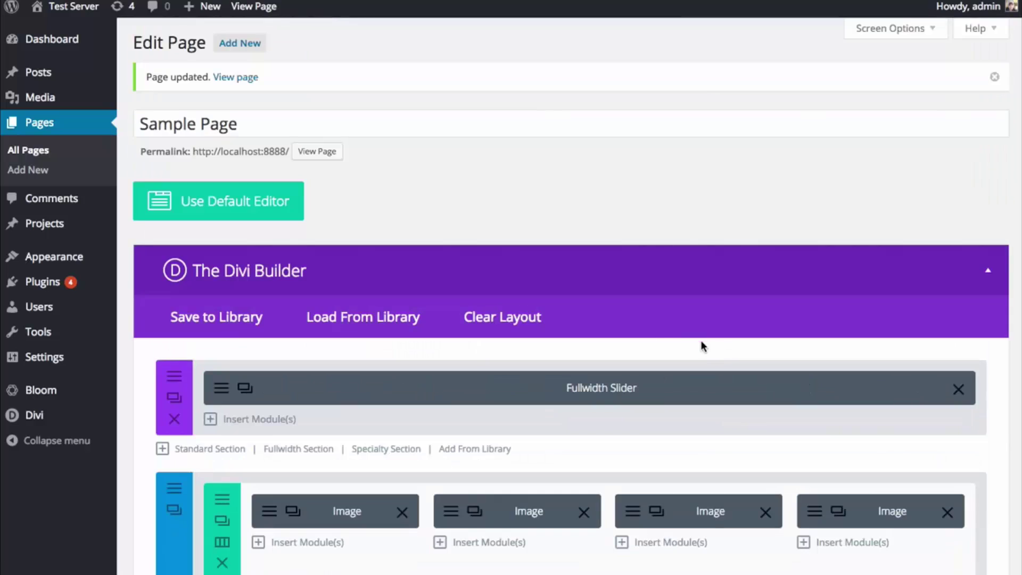
- Update the page and scroll the live site to check the four-photo row beneath the slider
{"action": "scroll", "coordinate": [702, 346], "scroll_direction": "down", "scroll_amount": 15}
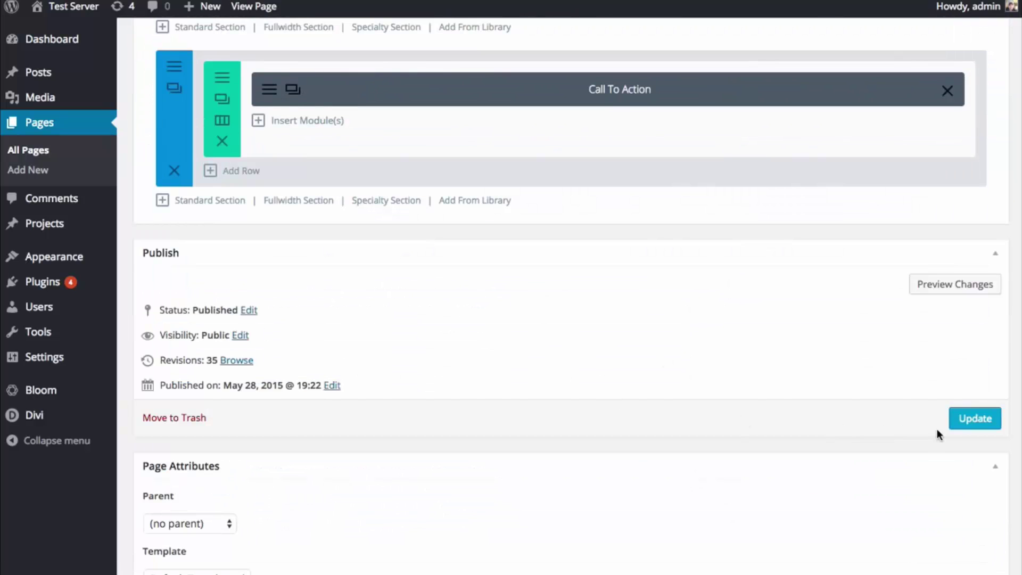
{"action": "left_click", "coordinate": [969, 426]}
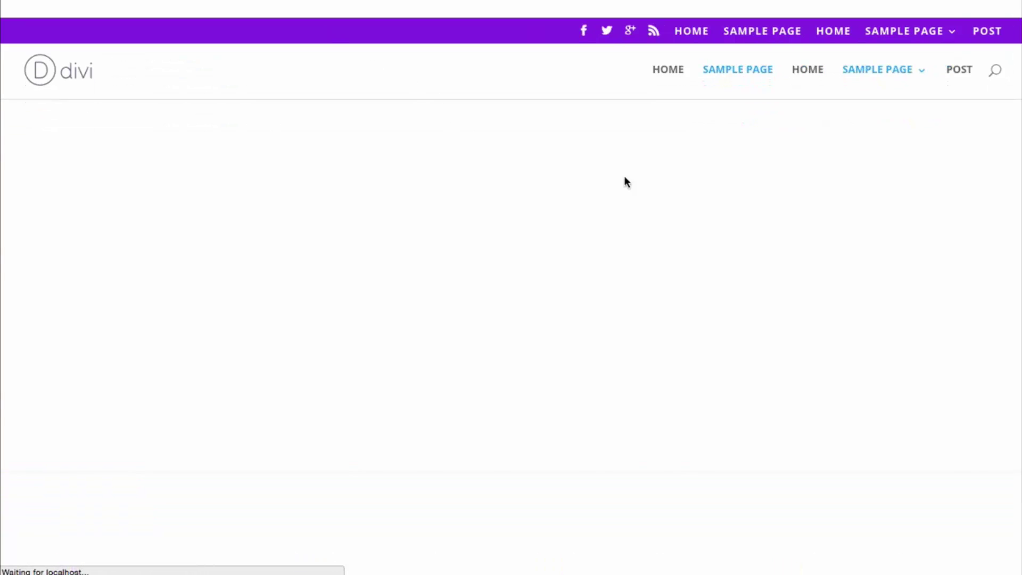
{"action": "scroll", "coordinate": [661, 196], "scroll_direction": "down", "scroll_amount": 5}
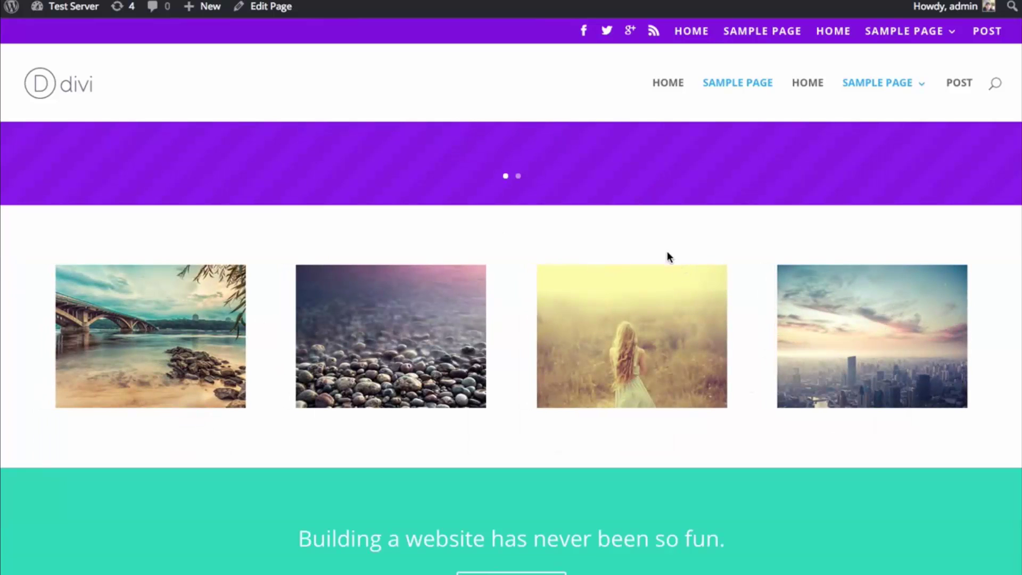
{"action": "scroll", "coordinate": [490, 248], "scroll_direction": "down", "scroll_amount": 3}
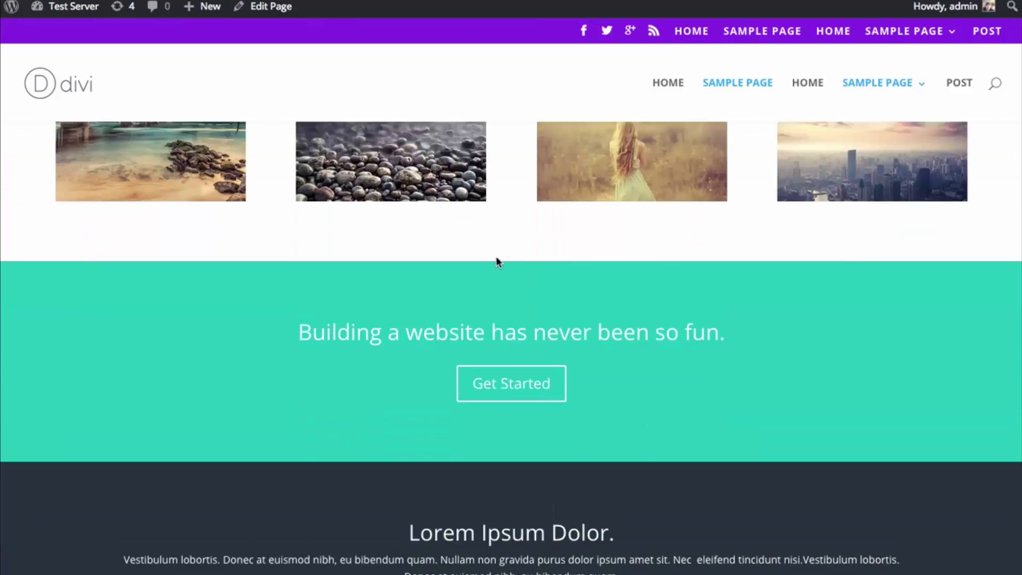
{"action": "scroll", "coordinate": [498, 262], "scroll_direction": "up", "scroll_amount": 1}
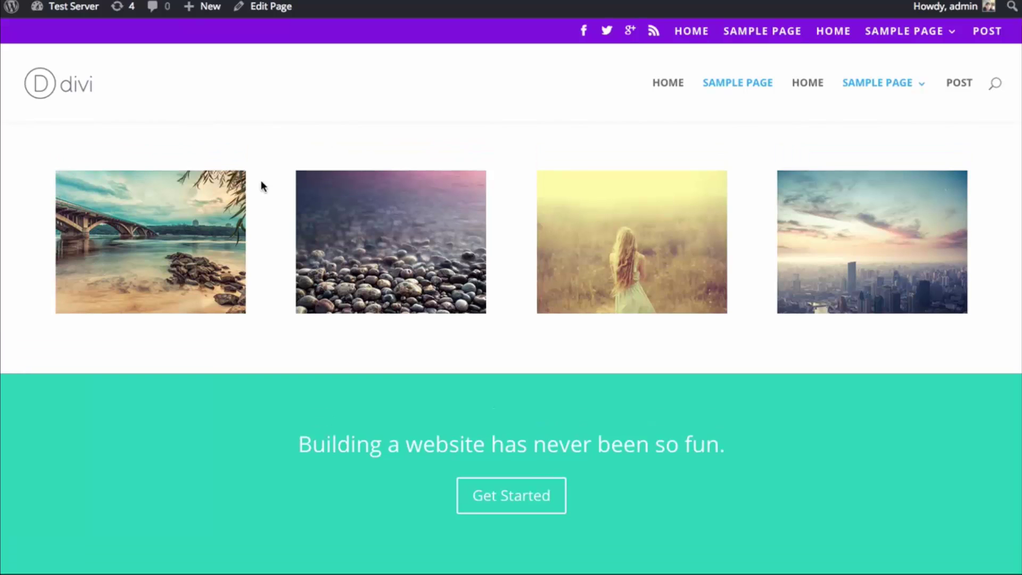
{"action": "scroll", "coordinate": [900, 186], "scroll_direction": "down", "scroll_amount": 5}
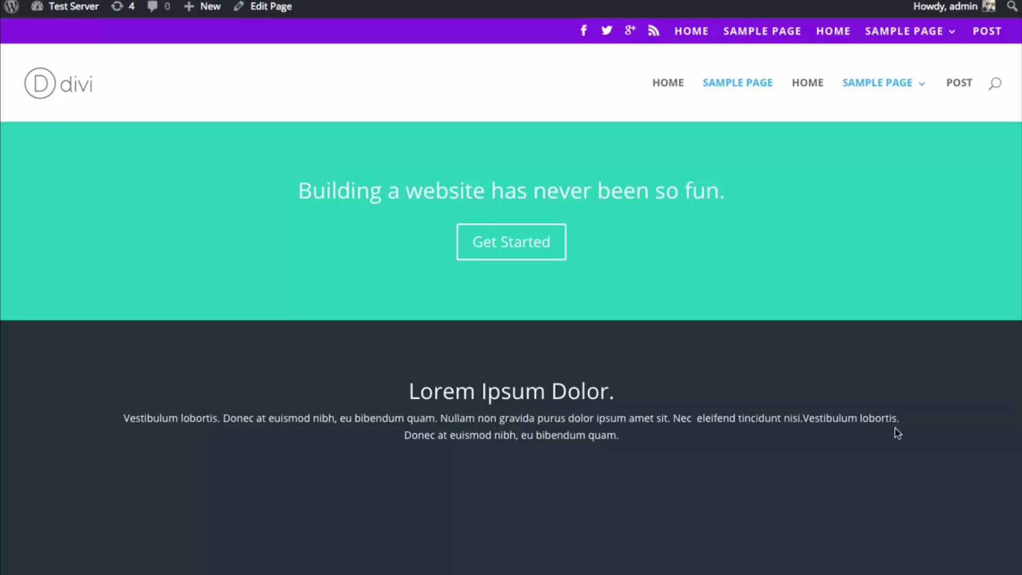
{"action": "scroll", "coordinate": [897, 430], "scroll_direction": "up", "scroll_amount": 6}
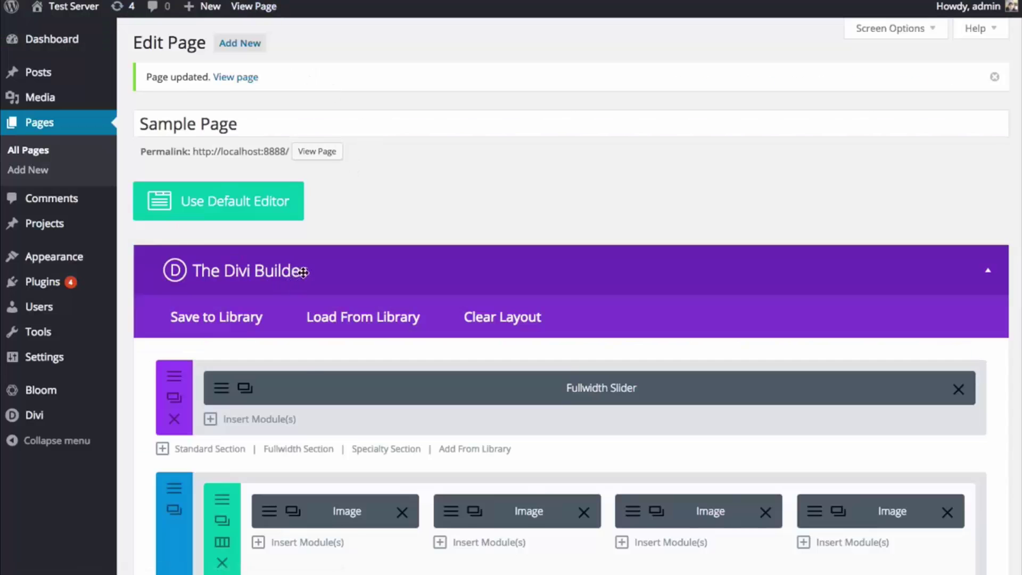
{"action": "scroll", "coordinate": [301, 271], "scroll_direction": "down", "scroll_amount": 3}
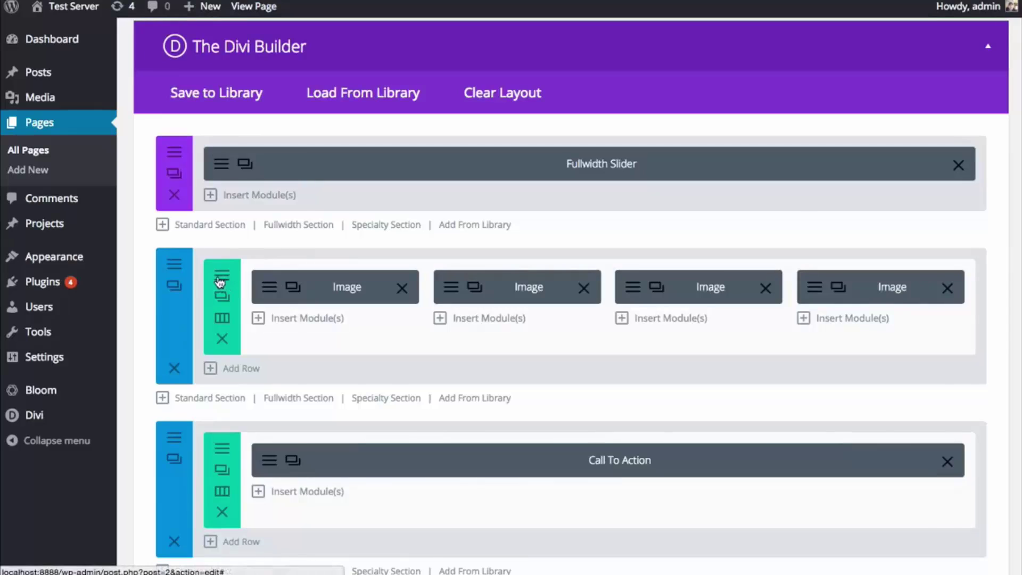
- Open the image row's settings and drag the column gutter width down to 1
{"action": "left_click", "coordinate": [222, 296]}
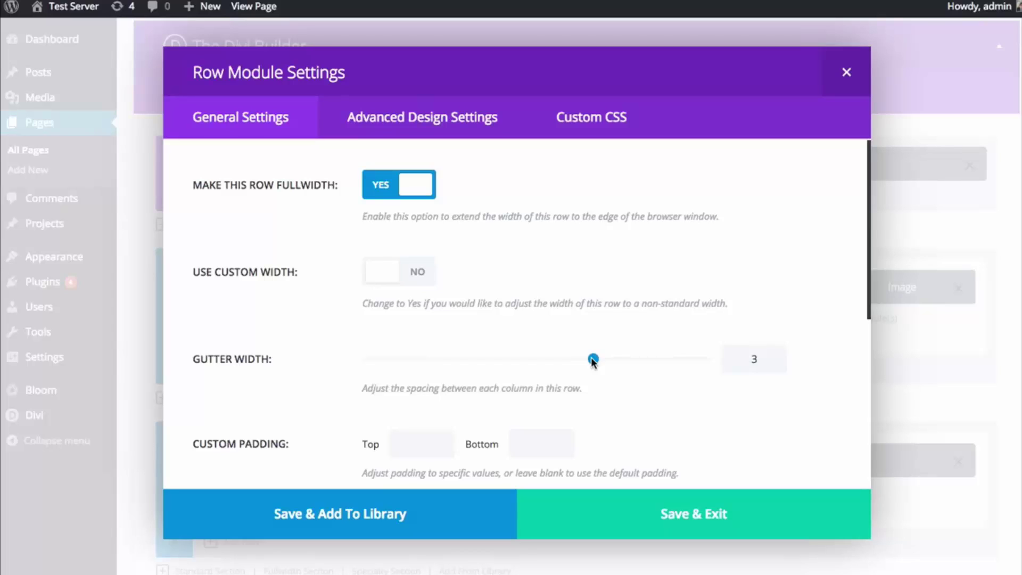
{"action": "left_click_drag", "start_coordinate": [594, 362], "coordinate": [347, 365]}
{"action": "scroll", "coordinate": [618, 287], "scroll_direction": "down", "scroll_amount": 1}
{"action": "scroll", "coordinate": [621, 311], "scroll_direction": "down", "scroll_amount": 4}
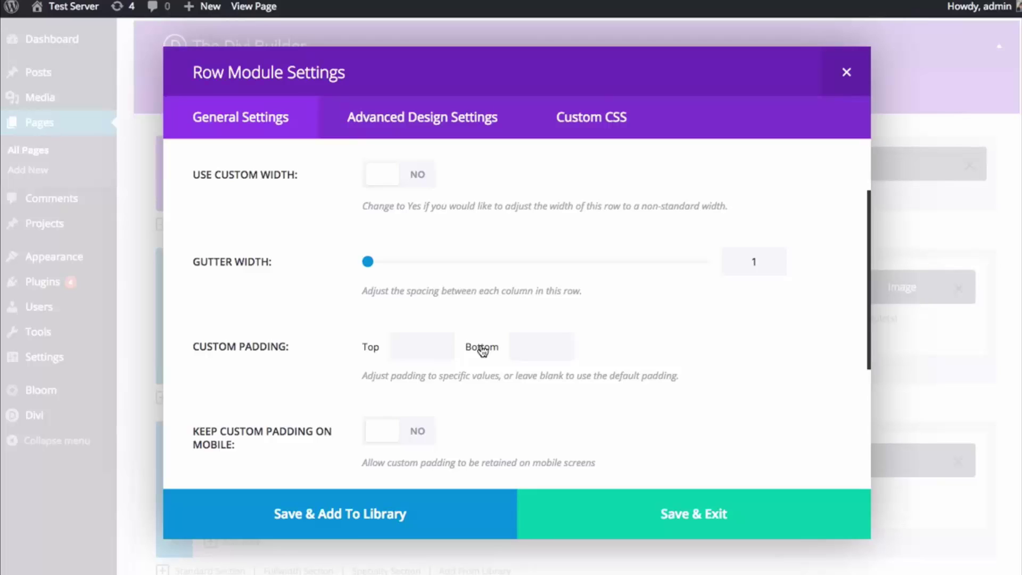
- Set the row's custom padding to 0 top and 0 bottom, save the row, and update the page
{"action": "left_click", "coordinate": [482, 348]}
{"action": "left_click", "coordinate": [432, 346]}
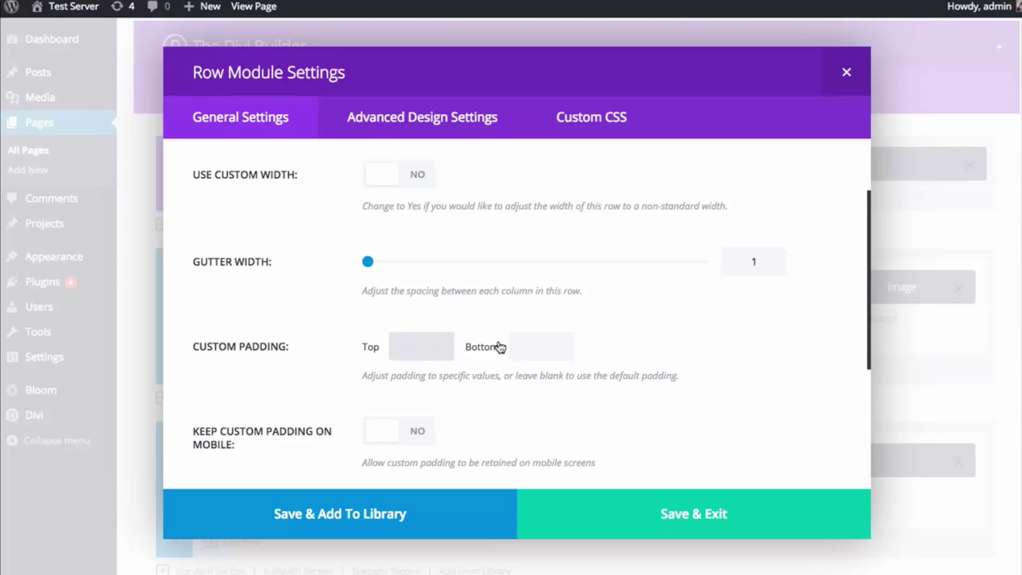
{"action": "type", "text": "0"}
{"action": "left_click", "coordinate": [535, 345]}
{"action": "type", "text": "0"}
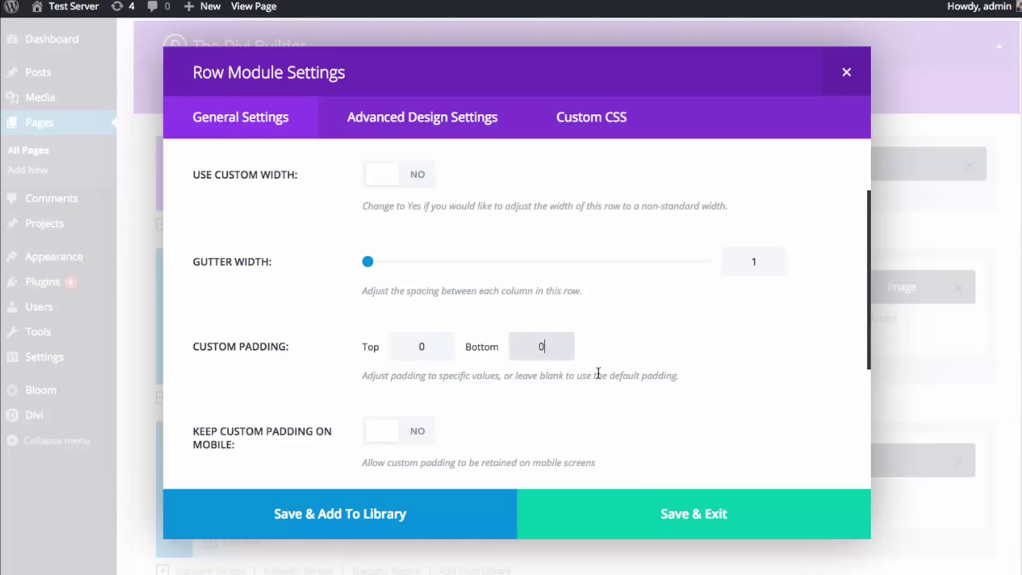
{"action": "left_click", "coordinate": [634, 514]}
{"action": "scroll", "coordinate": [636, 507], "scroll_direction": "down", "scroll_amount": 10}
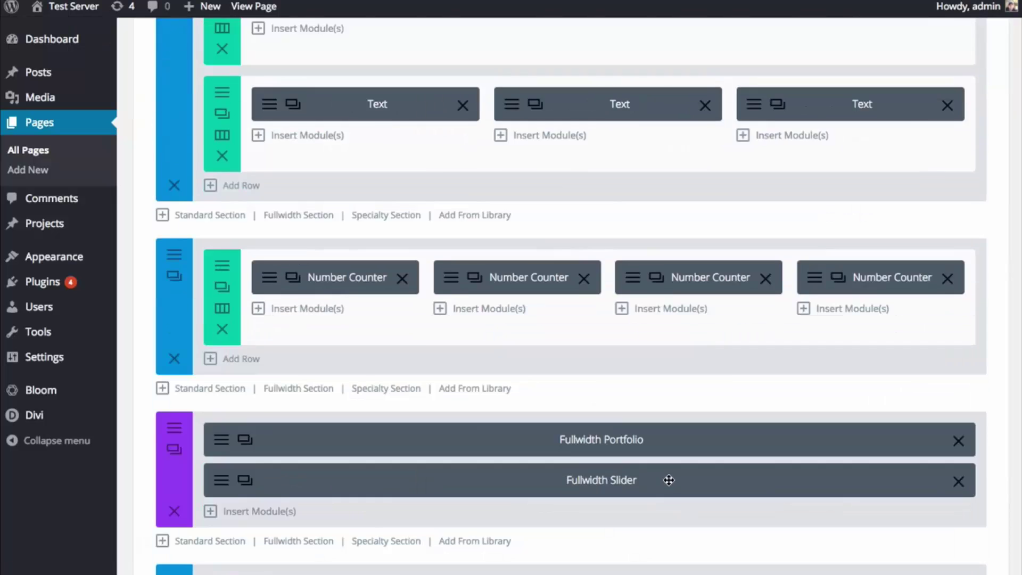
{"action": "scroll", "coordinate": [677, 472], "scroll_direction": "down", "scroll_amount": 9}
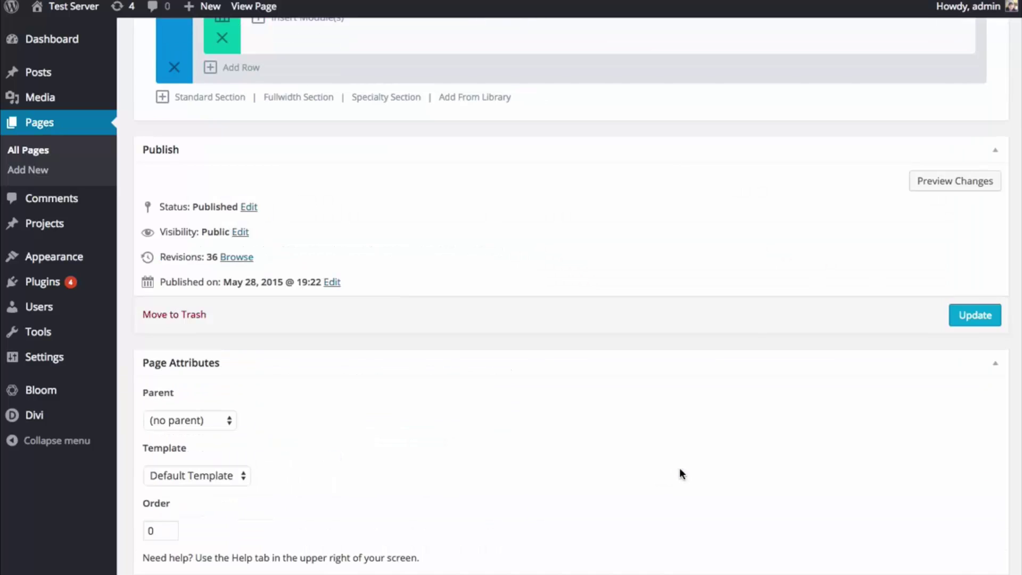
{"action": "left_click", "coordinate": [952, 326]}
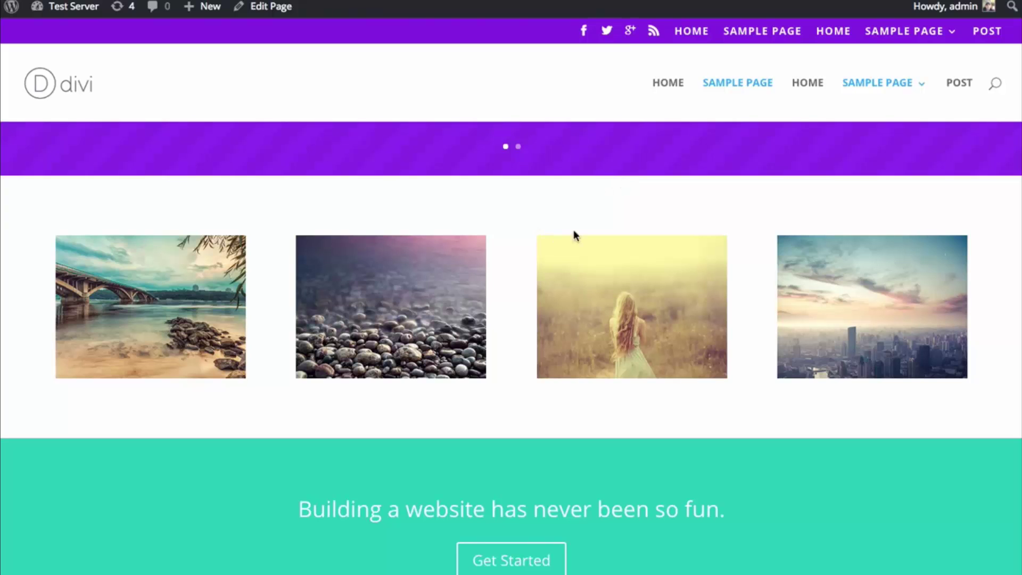
- Reload the live page to confirm the four photos run edge to edge, then return to the editor
{"action": "key", "text": "super+r"}
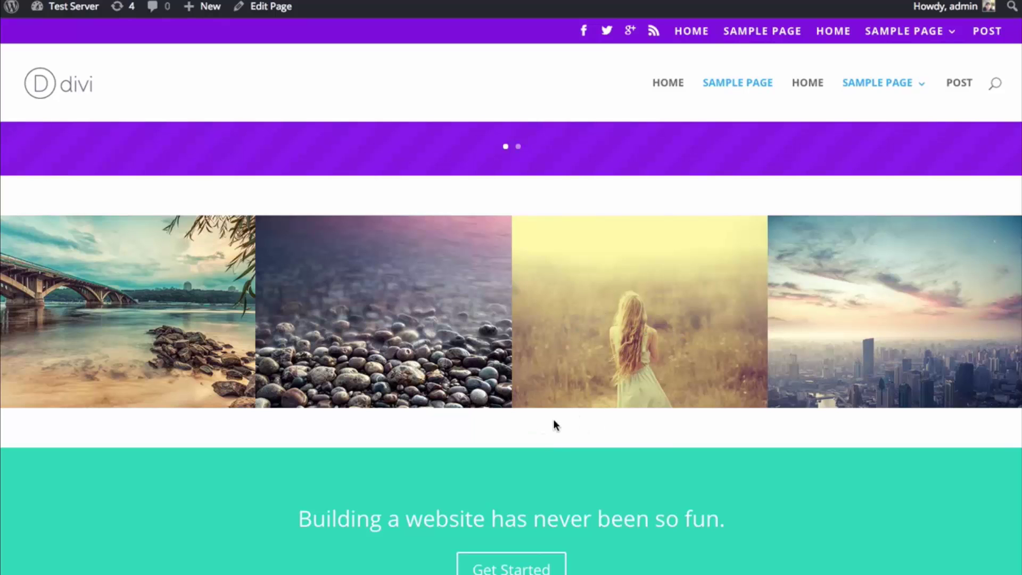
{"action": "key", "text": "ctrl+shift+Tab"}
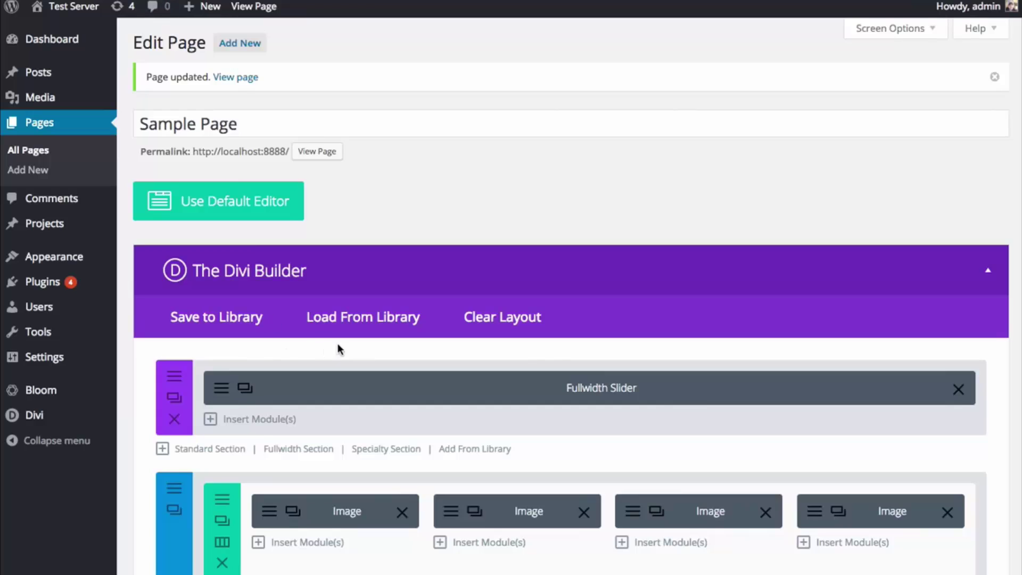
{"action": "scroll", "coordinate": [338, 348], "scroll_direction": "down", "scroll_amount": 5}
- Set the image section's custom padding to 0 top and 0 bottom and save the section
{"action": "left_click", "coordinate": [177, 238]}
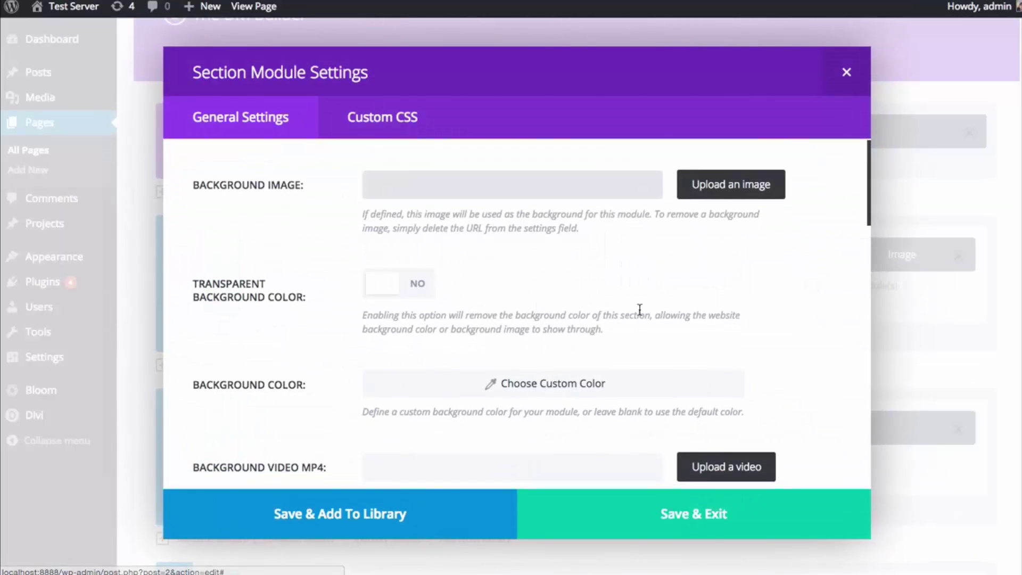
{"action": "scroll", "coordinate": [692, 320], "scroll_direction": "down", "scroll_amount": 8}
{"action": "scroll", "coordinate": [790, 328], "scroll_direction": "down", "scroll_amount": 6}
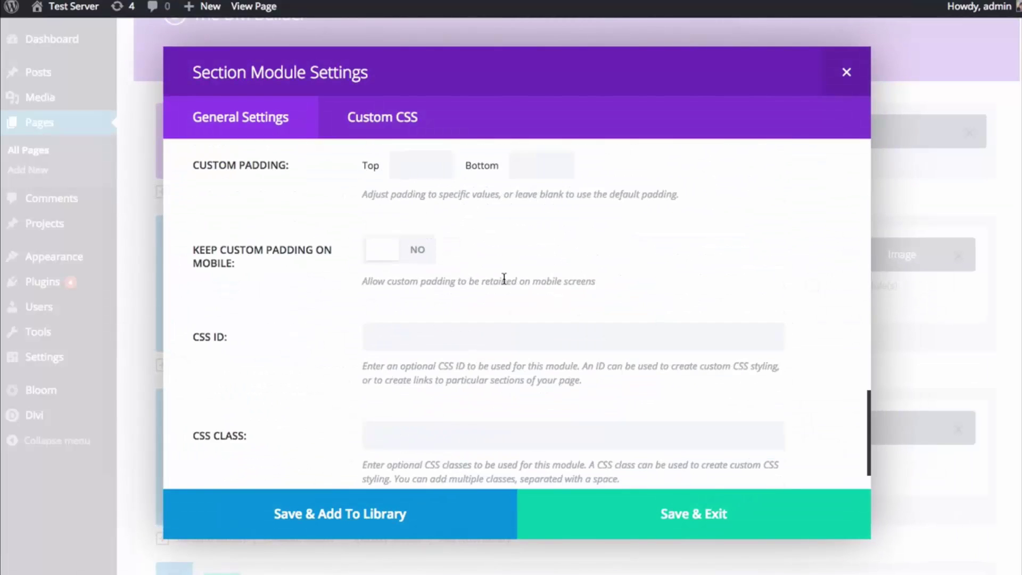
{"action": "scroll", "coordinate": [436, 233], "scroll_direction": "up", "scroll_amount": 2}
{"action": "left_click", "coordinate": [425, 279]}
{"action": "type", "text": "0"}
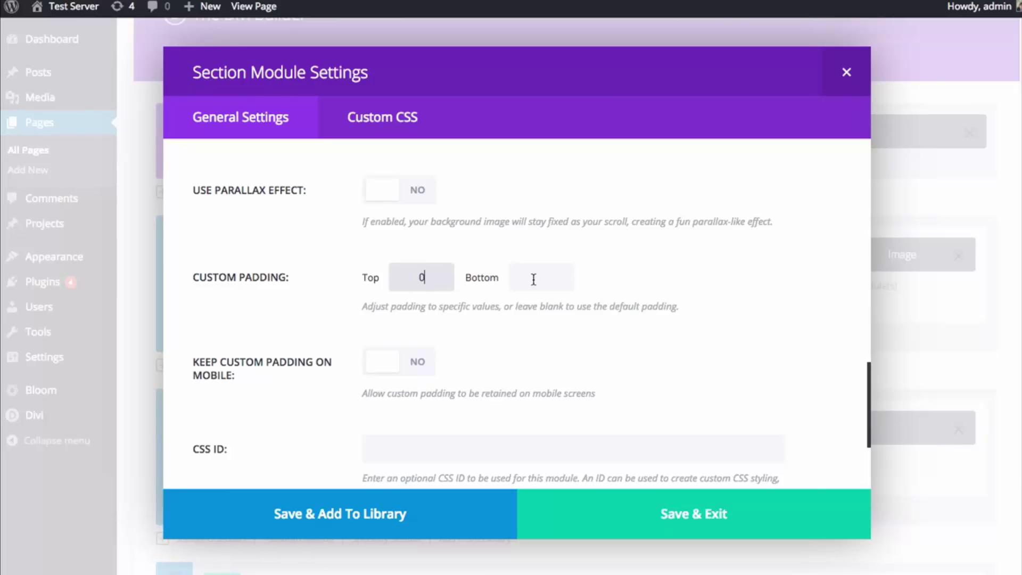
{"action": "key", "text": "Tab"}
{"action": "type", "text": "0"}
{"action": "left_click", "coordinate": [651, 516]}
- Update the page and check the layout at a narrower window width
{"action": "scroll", "coordinate": [678, 418], "scroll_direction": "up", "scroll_amount": 3}
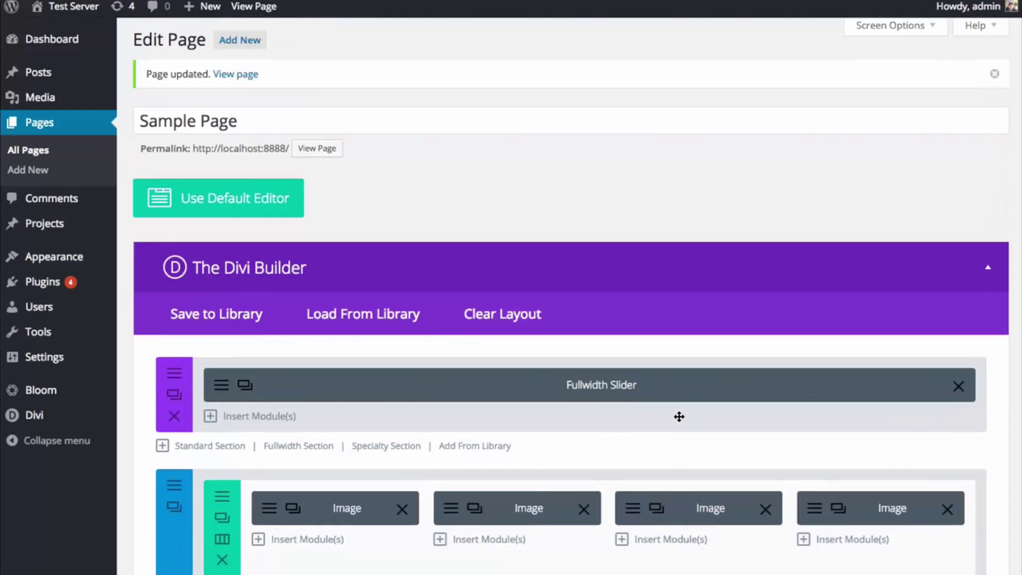
{"action": "scroll", "coordinate": [682, 423], "scroll_direction": "down", "scroll_amount": 10}
{"action": "left_click", "coordinate": [966, 344]}
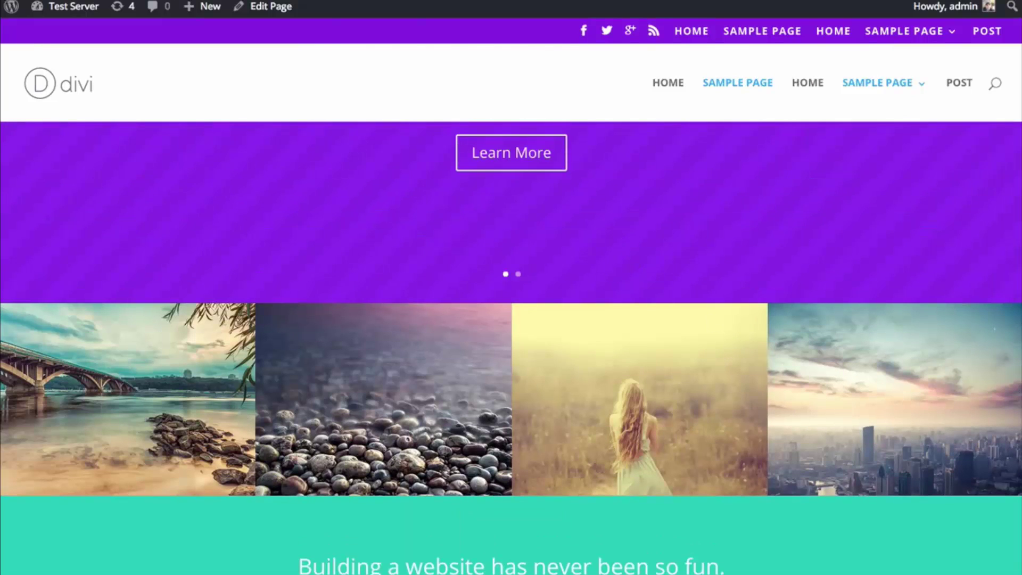
{"action": "left_click_drag", "start_coordinate": [1021, 358], "coordinate": [1021, 415]}
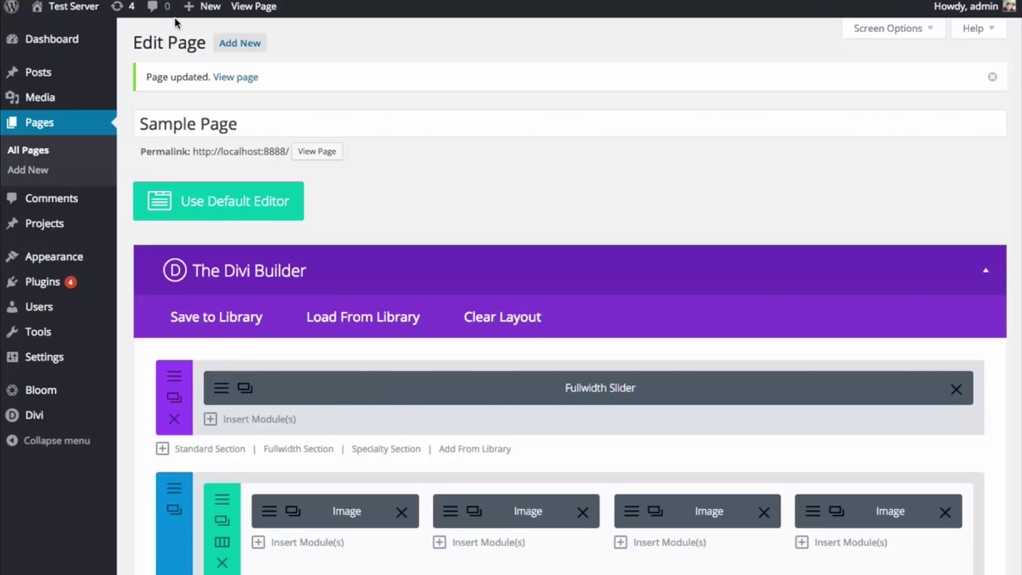
{"action": "scroll", "coordinate": [456, 217], "scroll_direction": "down", "scroll_amount": 3}
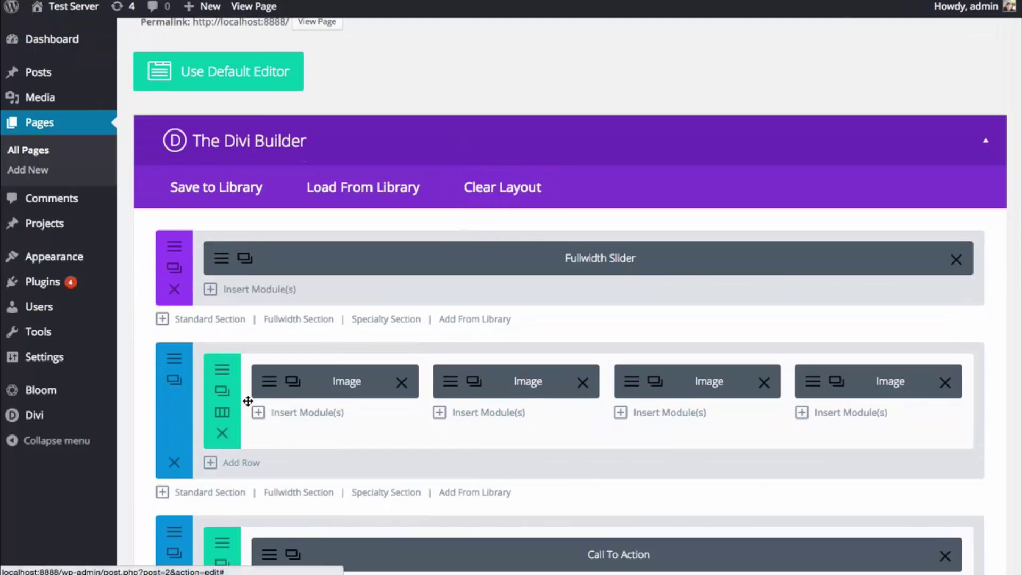
- Change the row to two 1/2 columns and delete all four Image modules
{"action": "left_click", "coordinate": [223, 413]}
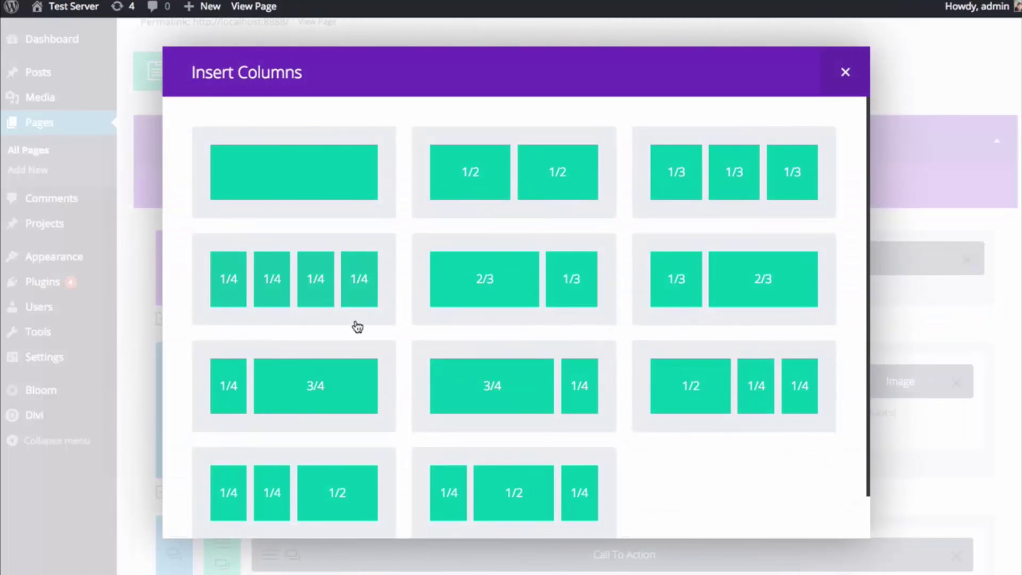
{"action": "left_click", "coordinate": [514, 193]}
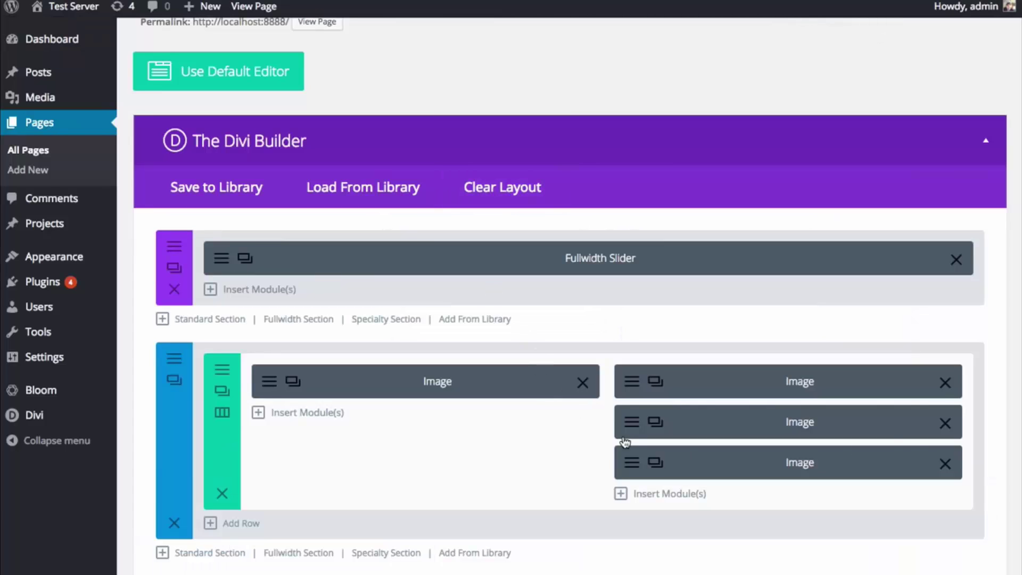
{"action": "left_click", "coordinate": [943, 463]}
{"action": "left_click", "coordinate": [945, 424]}
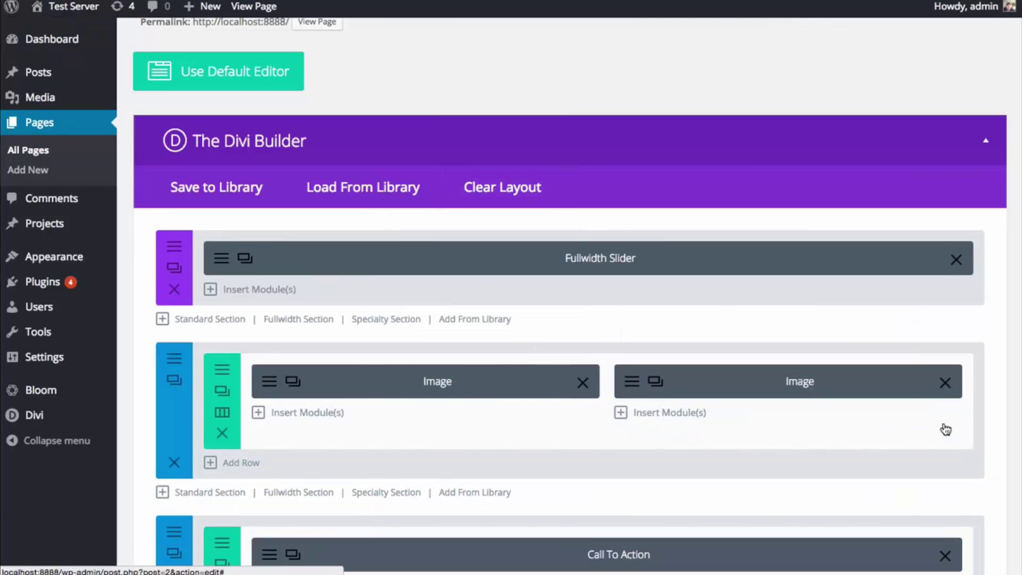
{"action": "left_click", "coordinate": [945, 382]}
{"action": "left_click", "coordinate": [583, 383]}
- Add a Blurb module to the left column with its link URL set to #
{"action": "left_click", "coordinate": [409, 396]}
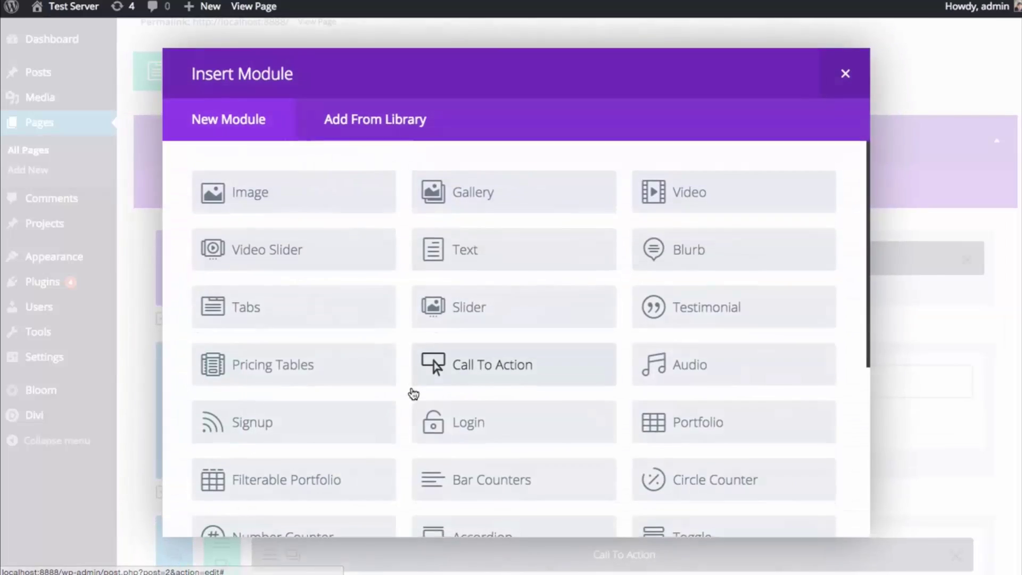
{"action": "left_click", "coordinate": [668, 258]}
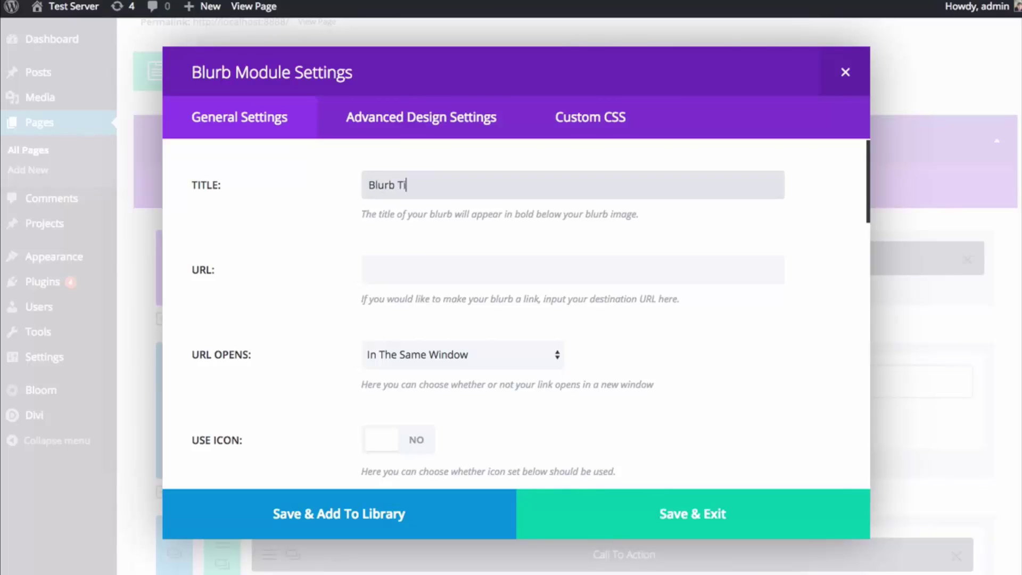
{"action": "left_click", "coordinate": [369, 270]}
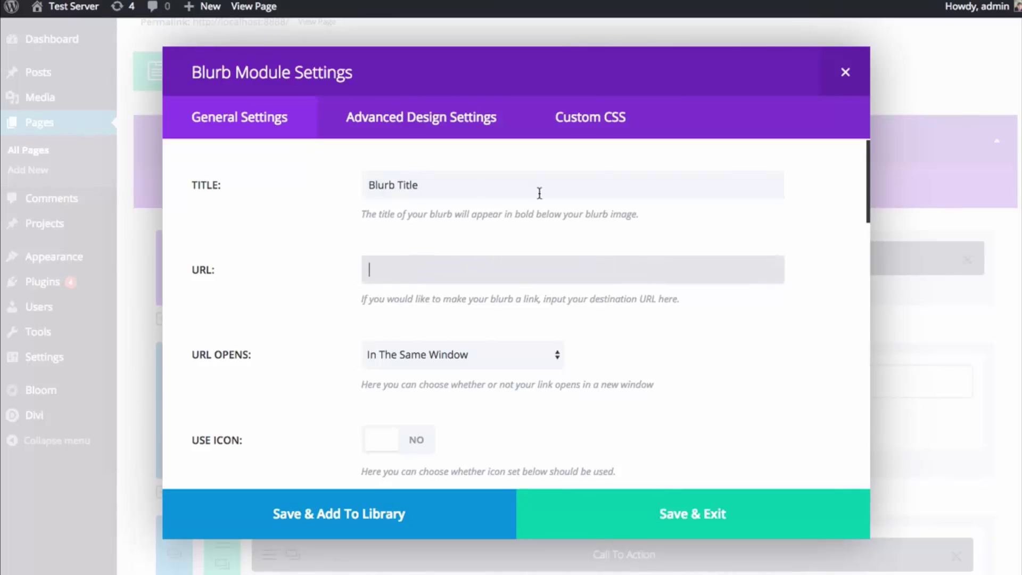
{"action": "type", "text": "#"}
{"action": "scroll", "coordinate": [527, 248], "scroll_direction": "down", "scroll_amount": 5}
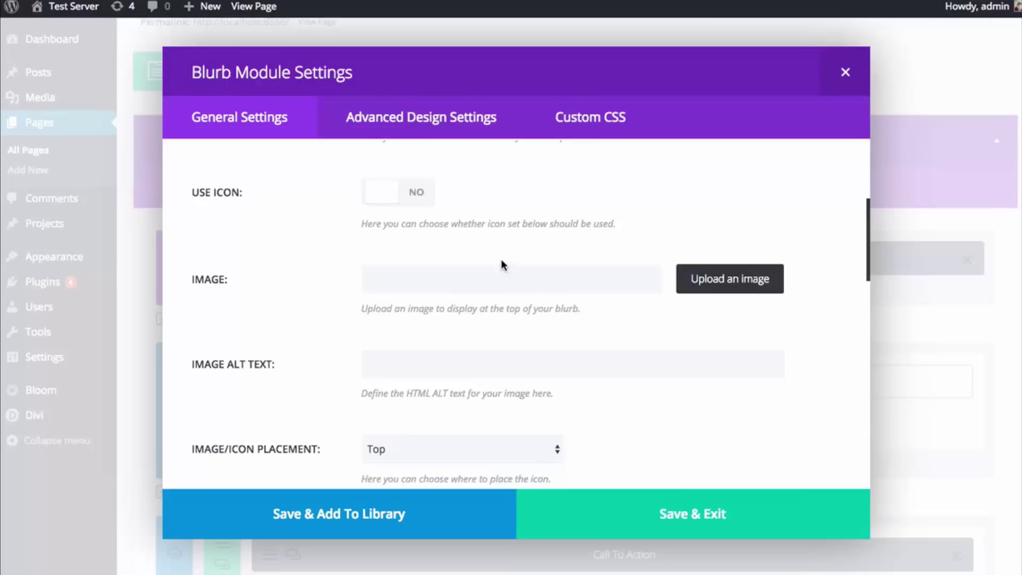
{"action": "scroll", "coordinate": [405, 234], "scroll_direction": "up", "scroll_amount": 2}
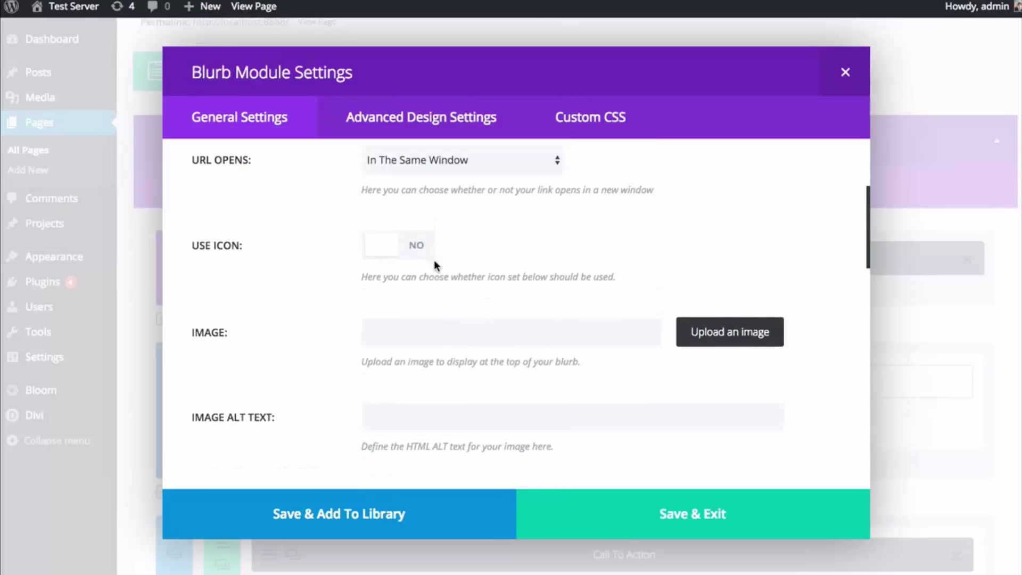
- Enable the blurb's icon and choose the lightbulb, leaving the icon colour unchanged
{"action": "left_click", "coordinate": [428, 254]}
{"action": "scroll", "coordinate": [406, 253], "scroll_direction": "down", "scroll_amount": 1}
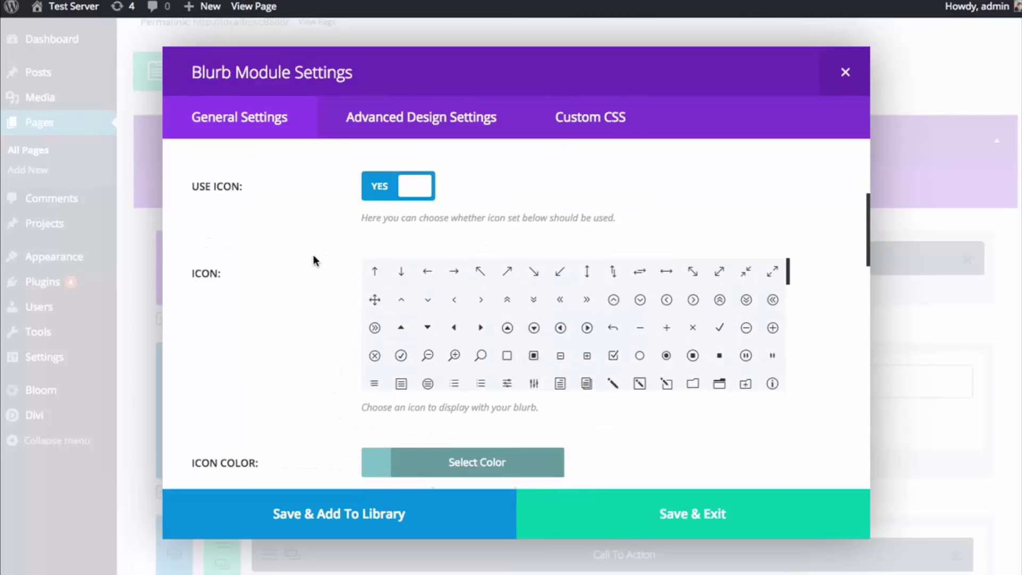
{"action": "scroll", "coordinate": [634, 288], "scroll_direction": "down", "scroll_amount": 5}
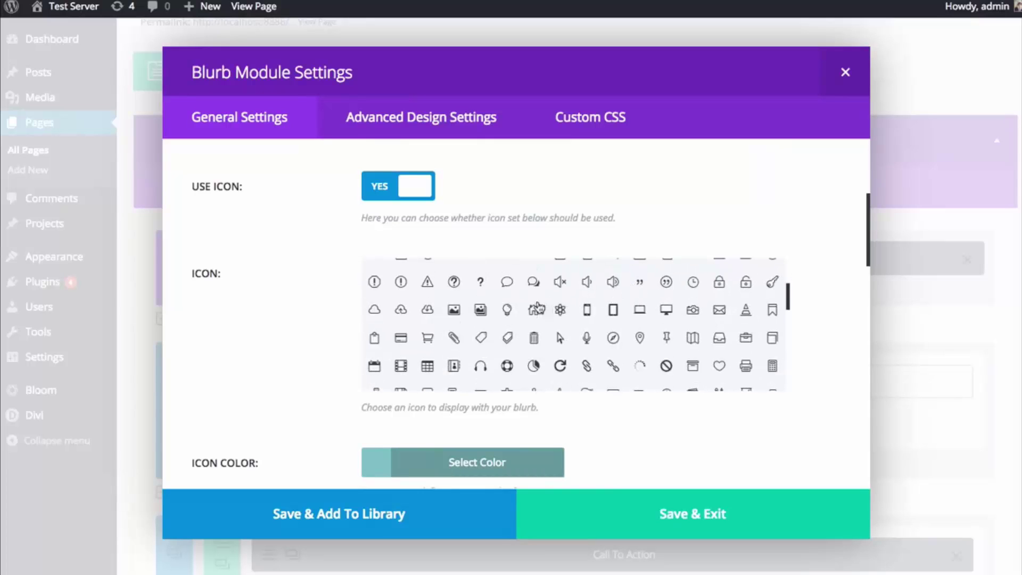
{"action": "left_click", "coordinate": [507, 310]}
{"action": "scroll", "coordinate": [320, 312], "scroll_direction": "down", "scroll_amount": 2}
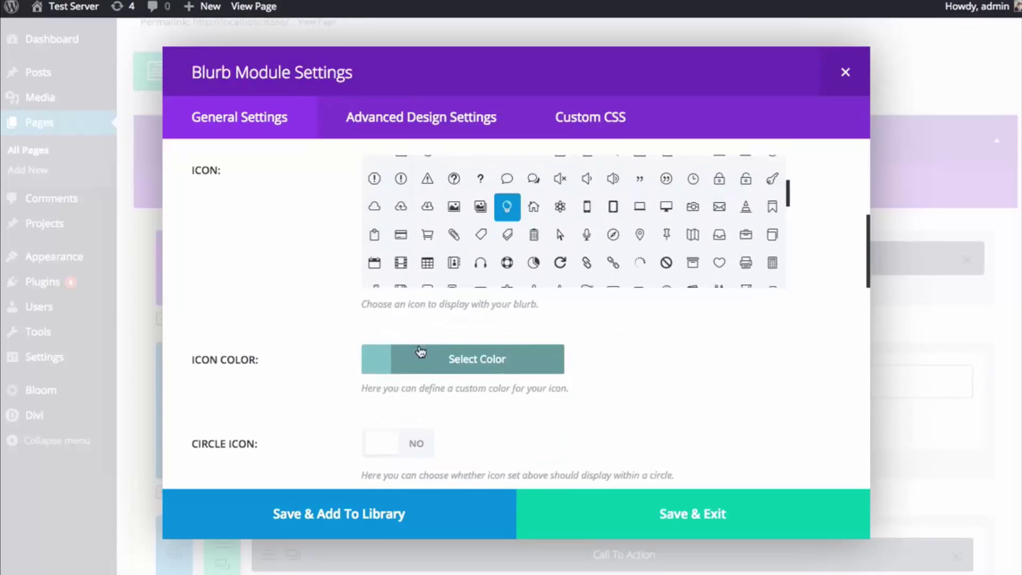
{"action": "left_click", "coordinate": [421, 351]}
{"action": "left_click", "coordinate": [330, 342]}
- Keep the blurb's text orientation left-aligned and save the blurb module
{"action": "scroll", "coordinate": [331, 339], "scroll_direction": "down", "scroll_amount": 2}
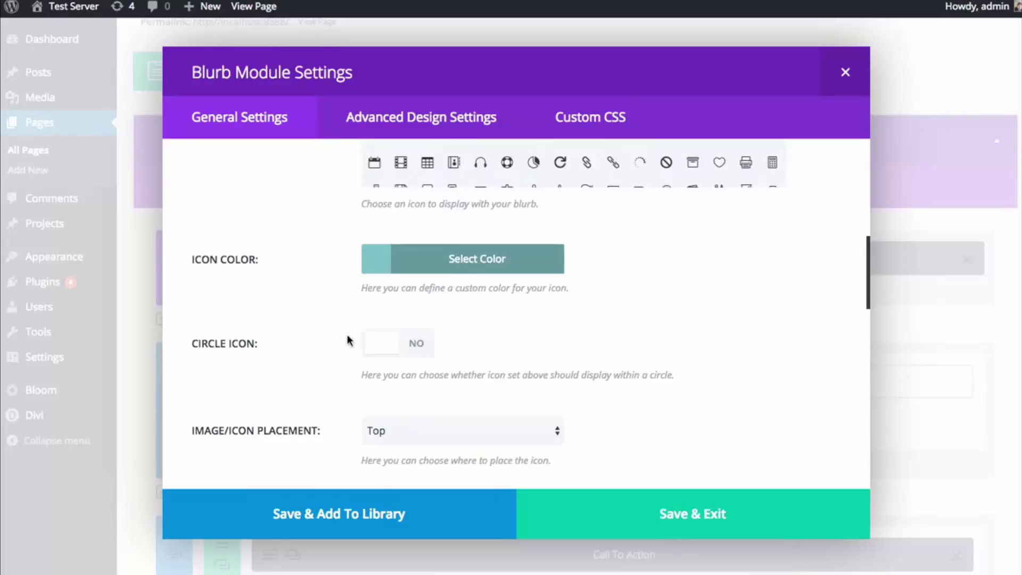
{"action": "scroll", "coordinate": [306, 334], "scroll_direction": "down", "scroll_amount": 3}
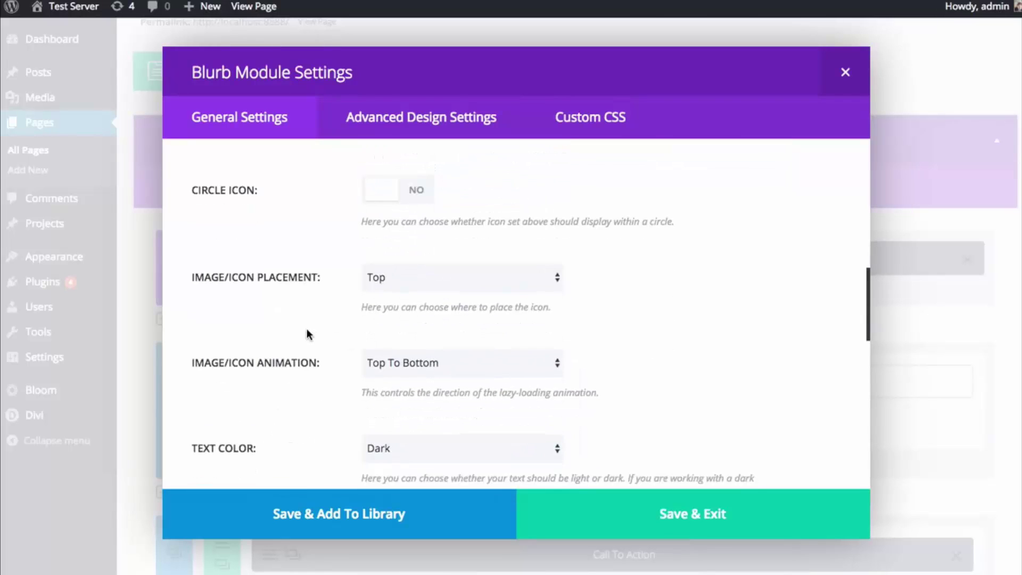
{"action": "scroll", "coordinate": [307, 335], "scroll_direction": "down", "scroll_amount": 1}
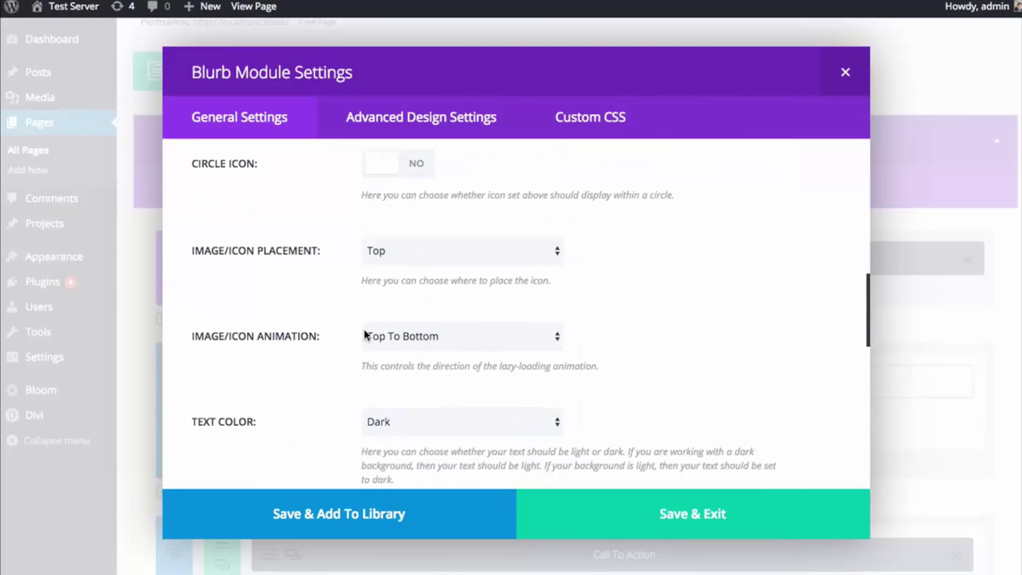
{"action": "scroll", "coordinate": [327, 340], "scroll_direction": "down", "scroll_amount": 4}
{"action": "left_click", "coordinate": [413, 360]}
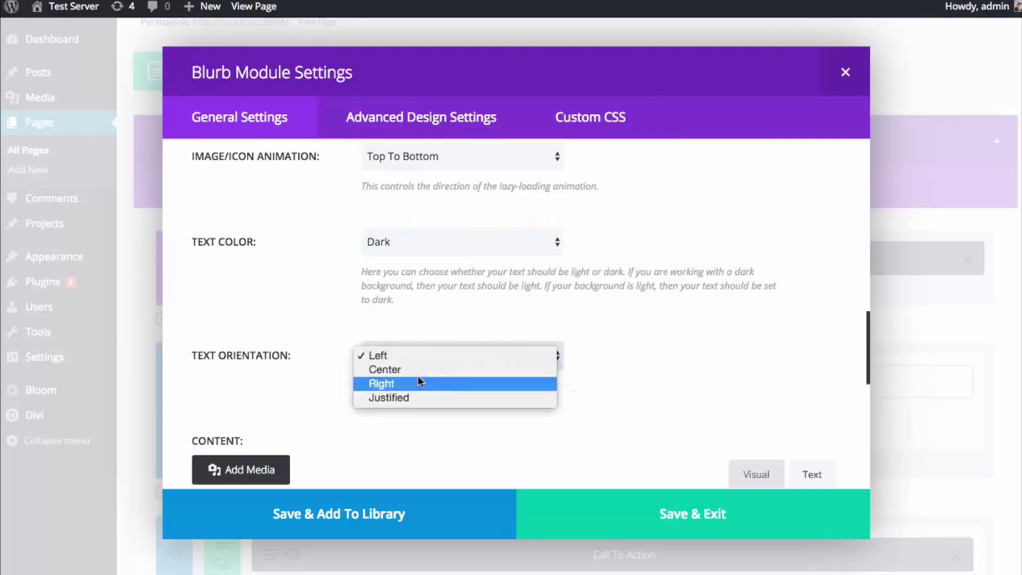
{"action": "left_click", "coordinate": [355, 356]}
{"action": "scroll", "coordinate": [333, 333], "scroll_direction": "down", "scroll_amount": 5}
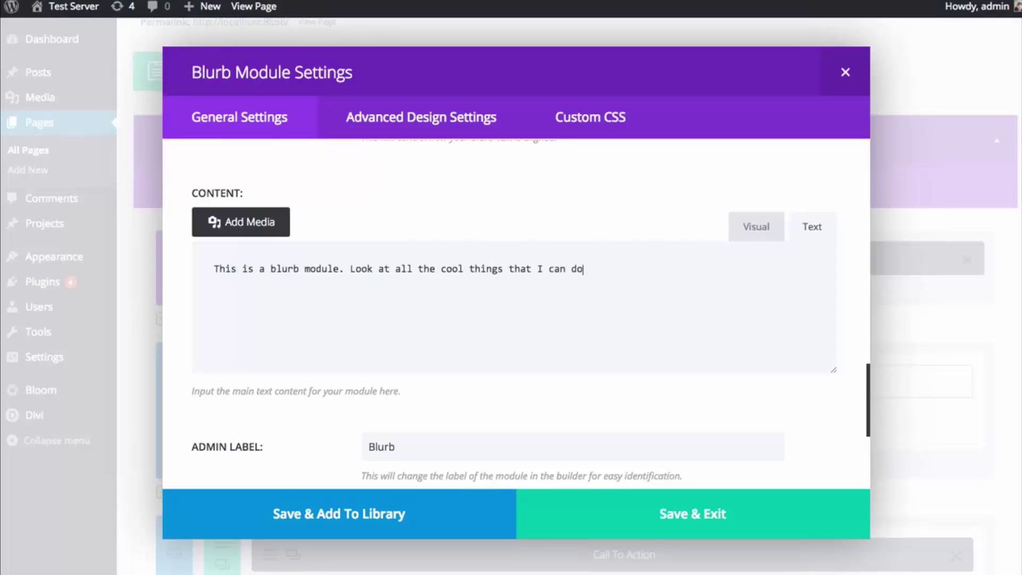
{"action": "left_click", "coordinate": [676, 511]}
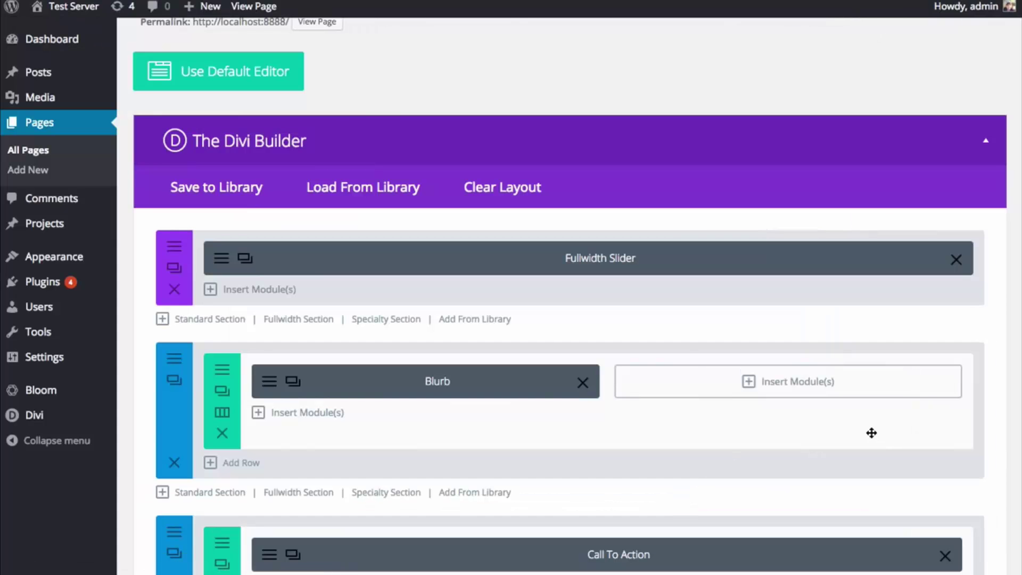
- Duplicate the lightbulb blurb into the right column and update the page
{"action": "left_click", "coordinate": [293, 381]}
{"action": "mouse_move", "coordinate": [353, 420]}
{"action": "left_mouse_down"}
{"action": "mouse_move", "coordinate": [607, 423]}
{"action": "mouse_move", "coordinate": [705, 382]}
{"action": "mouse_move", "coordinate": [687, 382]}
{"action": "left_mouse_up"}
{"action": "scroll", "coordinate": [838, 417], "scroll_direction": "down", "scroll_amount": 8}
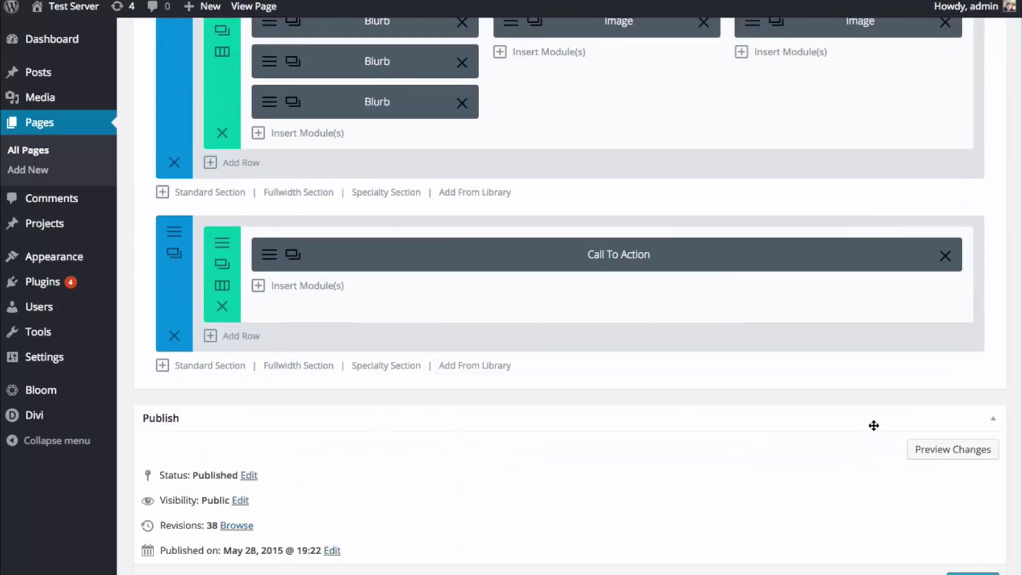
{"action": "scroll", "coordinate": [877, 416], "scroll_direction": "down", "scroll_amount": 15}
{"action": "scroll", "coordinate": [579, 282], "scroll_direction": "up", "scroll_amount": 15}
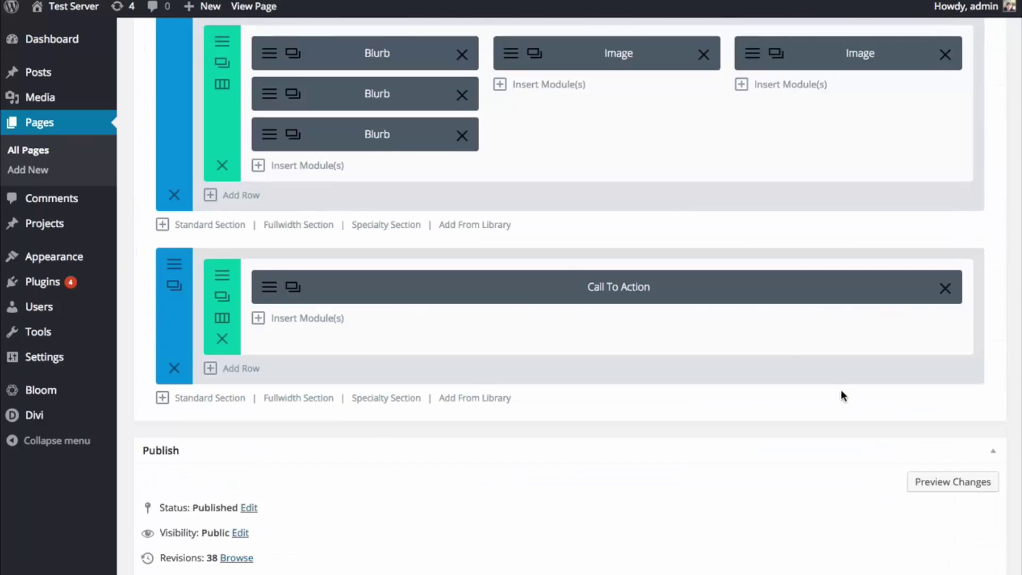
{"action": "scroll", "coordinate": [842, 395], "scroll_direction": "down", "scroll_amount": 6}
{"action": "left_click", "coordinate": [973, 297]}
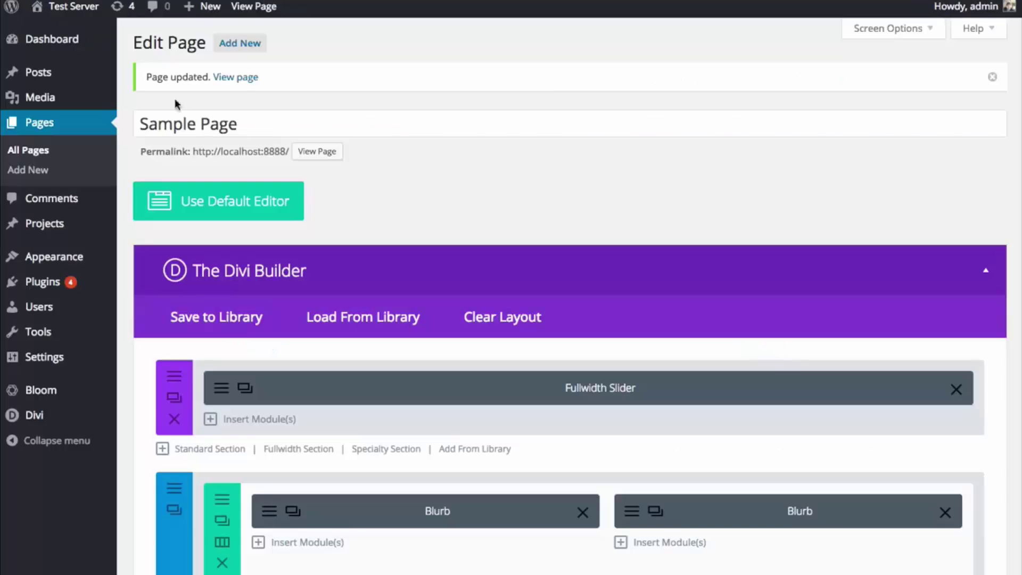
- In the left blurb's design settings, give it 100 padding on top, right and bottom
{"action": "scroll", "coordinate": [319, 160], "scroll_direction": "down", "scroll_amount": 5}
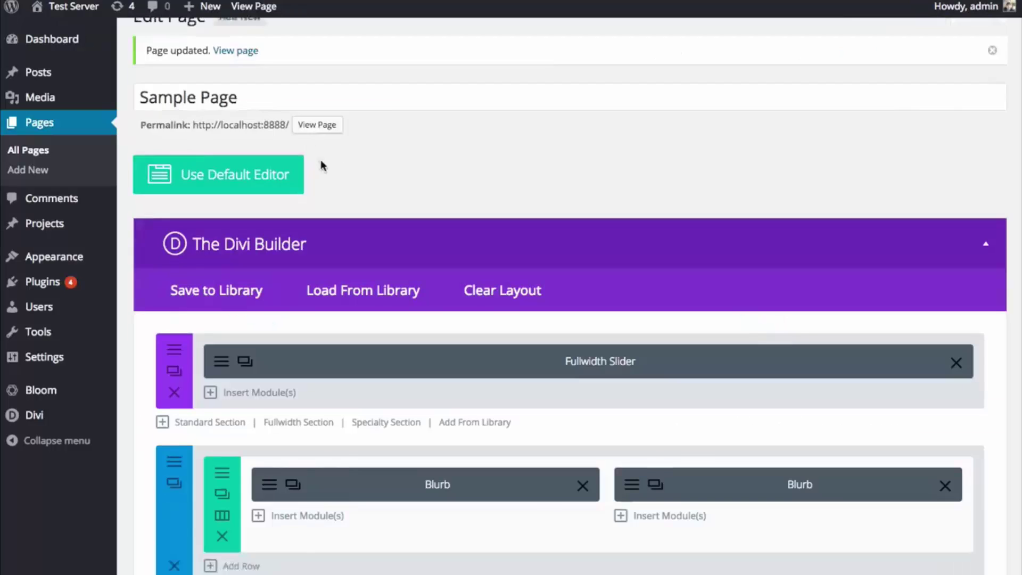
{"action": "left_click", "coordinate": [269, 288]}
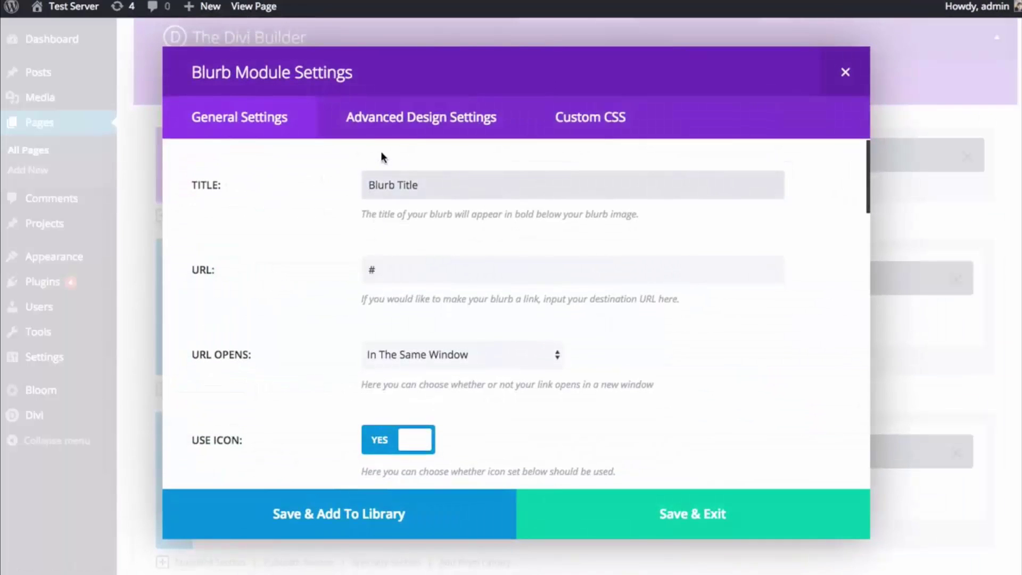
{"action": "left_click", "coordinate": [421, 118]}
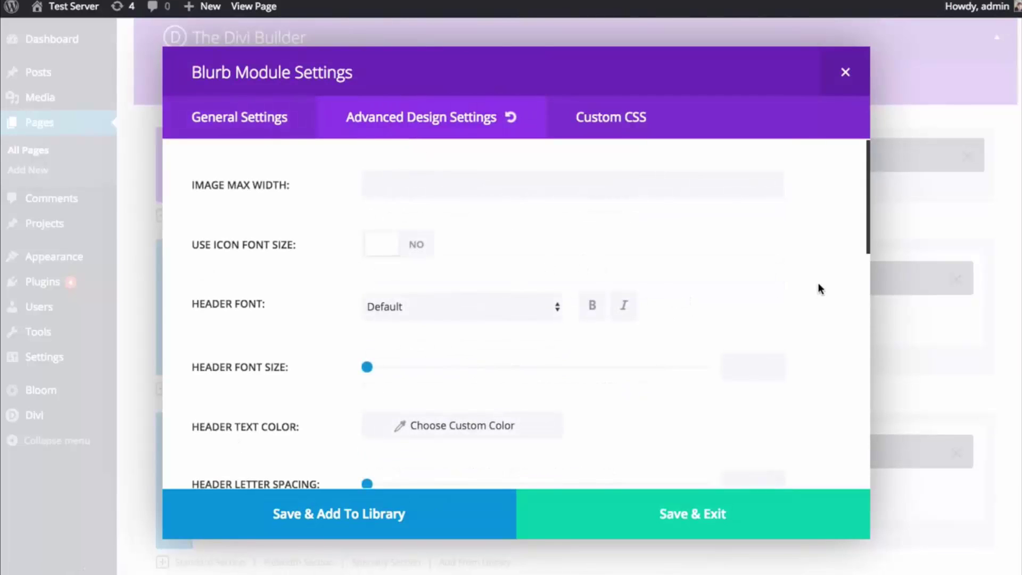
{"action": "scroll", "coordinate": [818, 284], "scroll_direction": "down", "scroll_amount": 10}
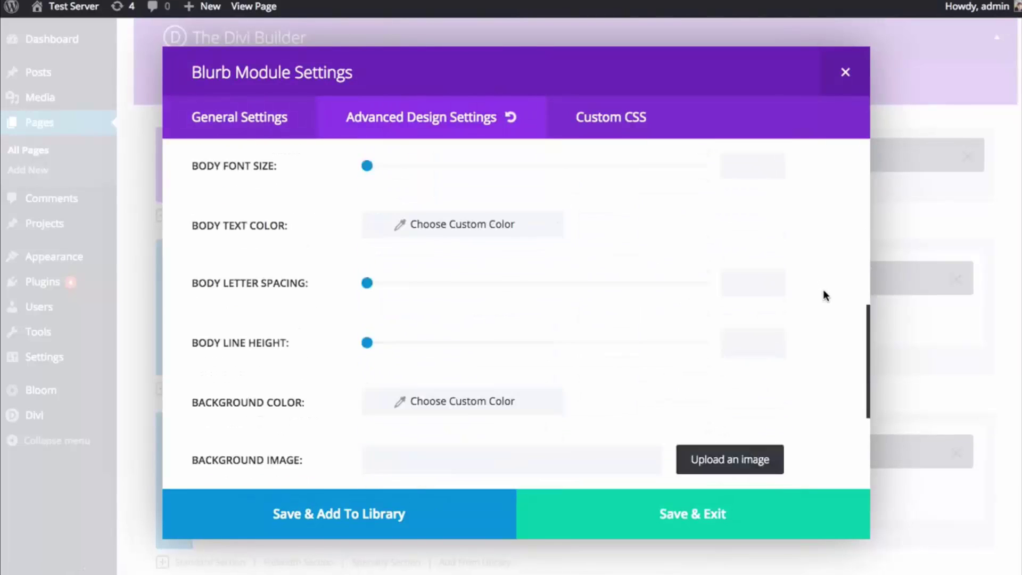
{"action": "scroll", "coordinate": [824, 296], "scroll_direction": "down", "scroll_amount": 5}
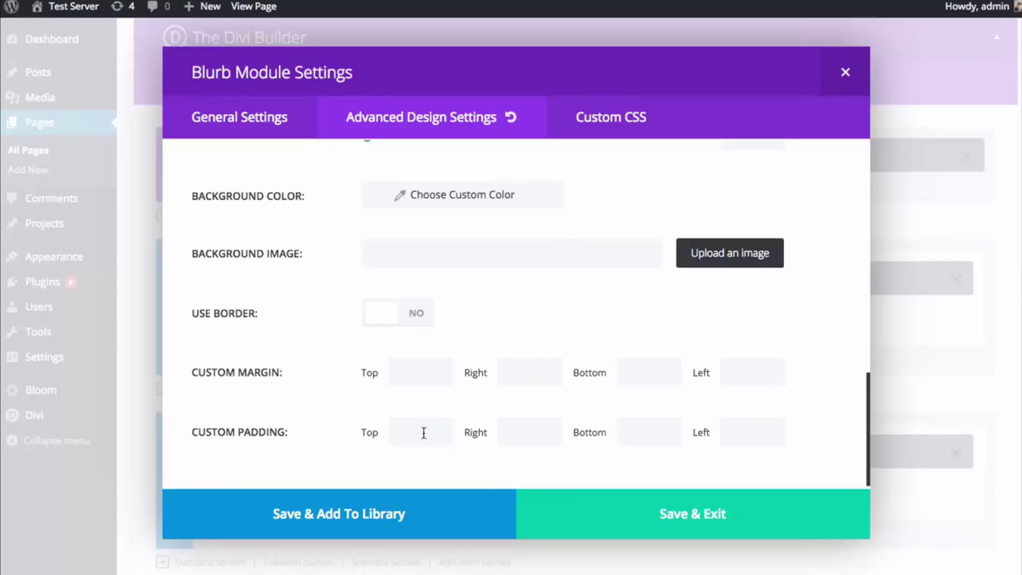
{"action": "left_click", "coordinate": [423, 433]}
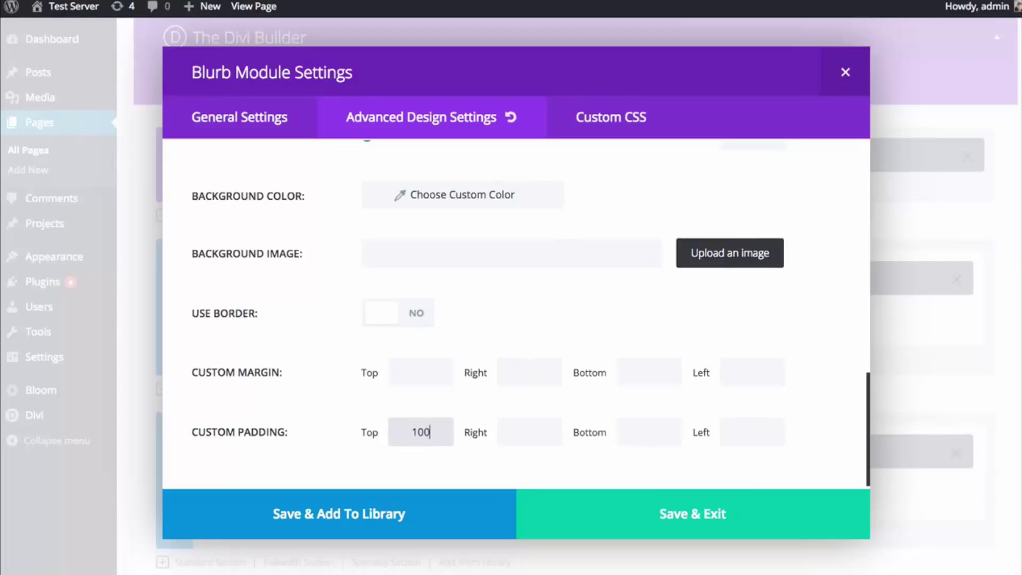
{"action": "double_click", "coordinate": [418, 436]}
{"action": "key", "text": "super+c"}
{"action": "left_click", "coordinate": [511, 434]}
{"action": "key", "text": "super+v"}
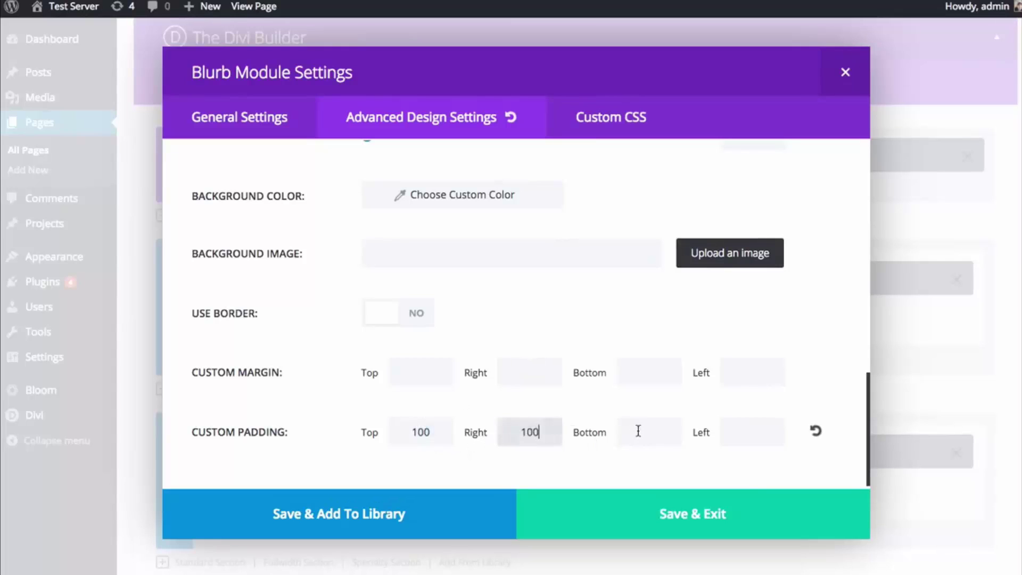
{"action": "left_click", "coordinate": [639, 431]}
{"action": "key", "text": "super+v"}
{"action": "left_click", "coordinate": [746, 432]}
- Set the left blurb's top, right and bottom margins to 0
{"action": "scroll", "coordinate": [805, 365], "scroll_direction": "up", "scroll_amount": 5}
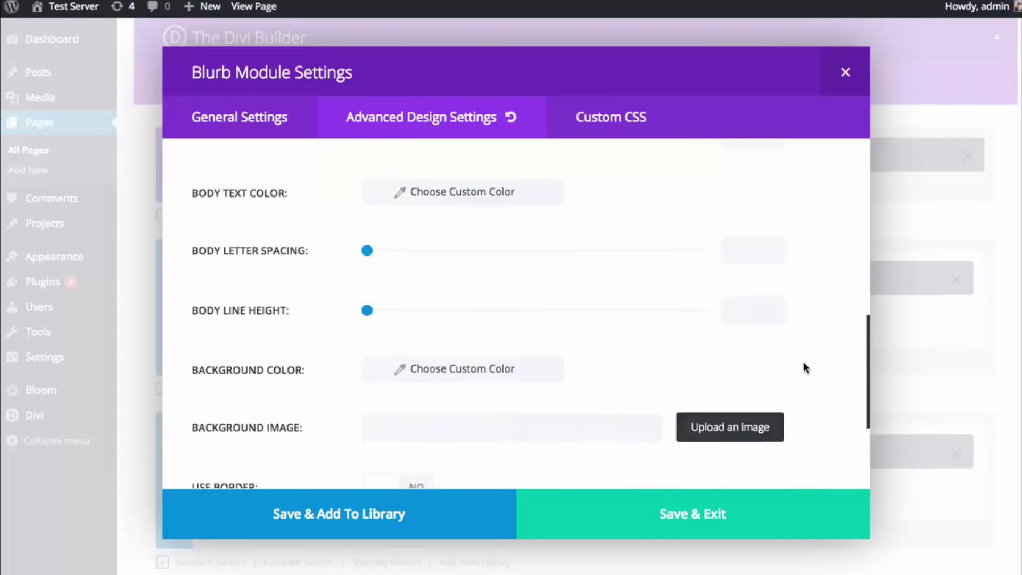
{"action": "scroll", "coordinate": [804, 368], "scroll_direction": "down", "scroll_amount": 5}
{"action": "left_click", "coordinate": [439, 385]}
{"action": "type", "text": "00"}
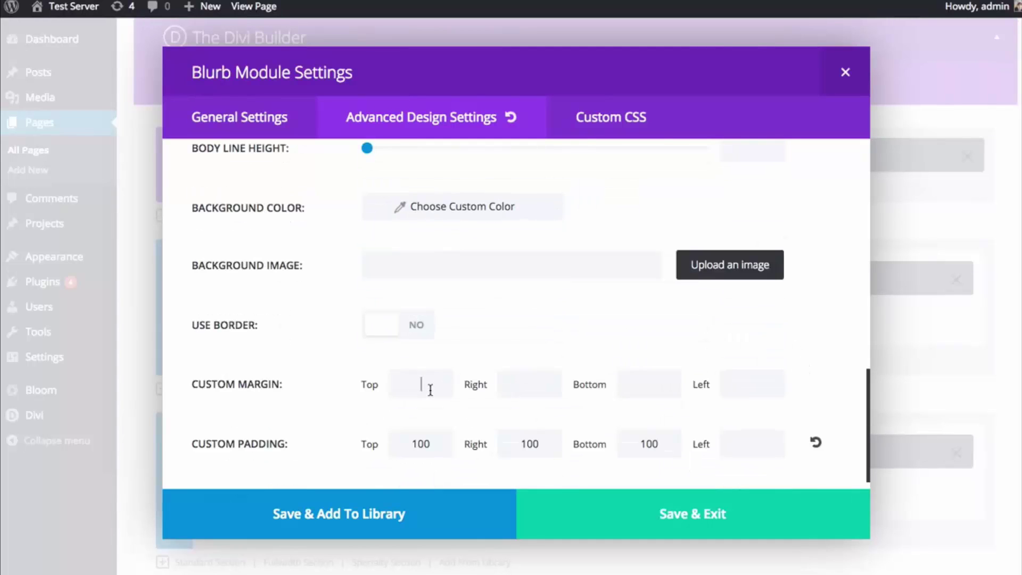
{"action": "left_click", "coordinate": [525, 384]}
{"action": "type", "text": "0"}
{"action": "left_click", "coordinate": [648, 383]}
{"action": "type", "text": "0"}
{"action": "key", "text": "Tab"}
{"action": "type", "text": "0"}
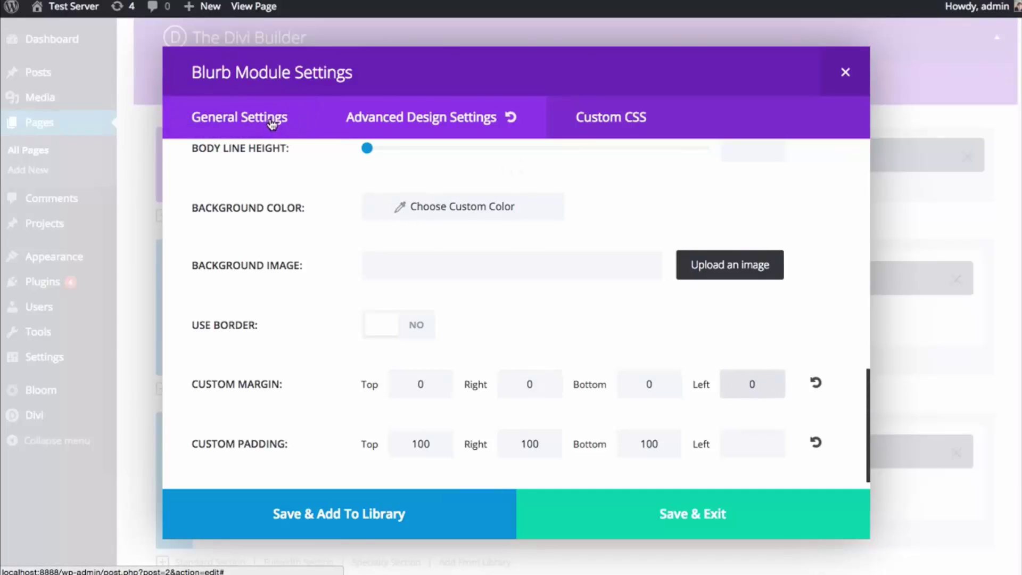
- Give the left blurb a green background colour
{"action": "scroll", "coordinate": [613, 292], "scroll_direction": "up", "scroll_amount": 3}
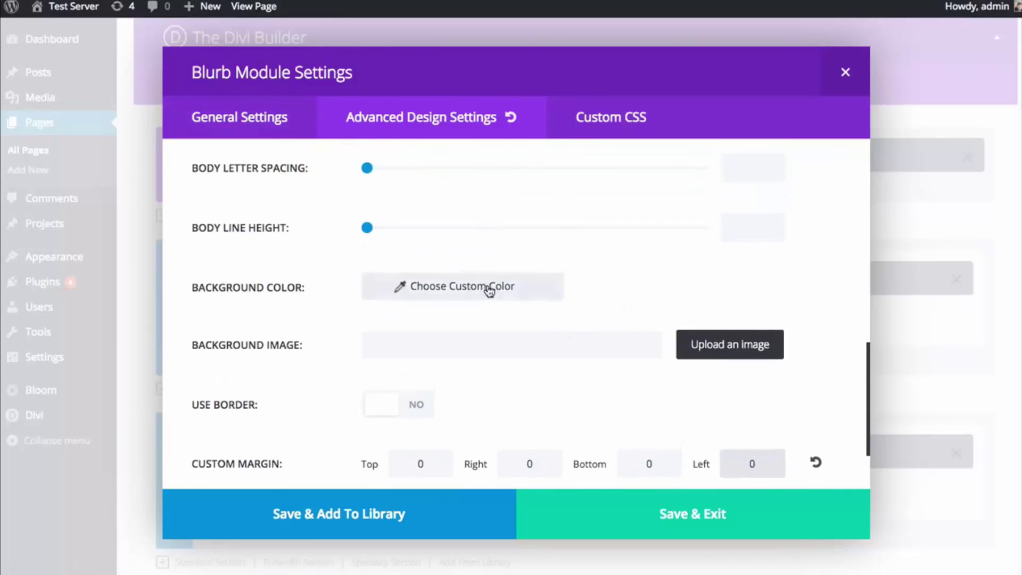
{"action": "left_click", "coordinate": [486, 288]}
{"action": "left_click", "coordinate": [472, 288]}
{"action": "scroll", "coordinate": [512, 306], "scroll_direction": "down", "scroll_amount": 1}
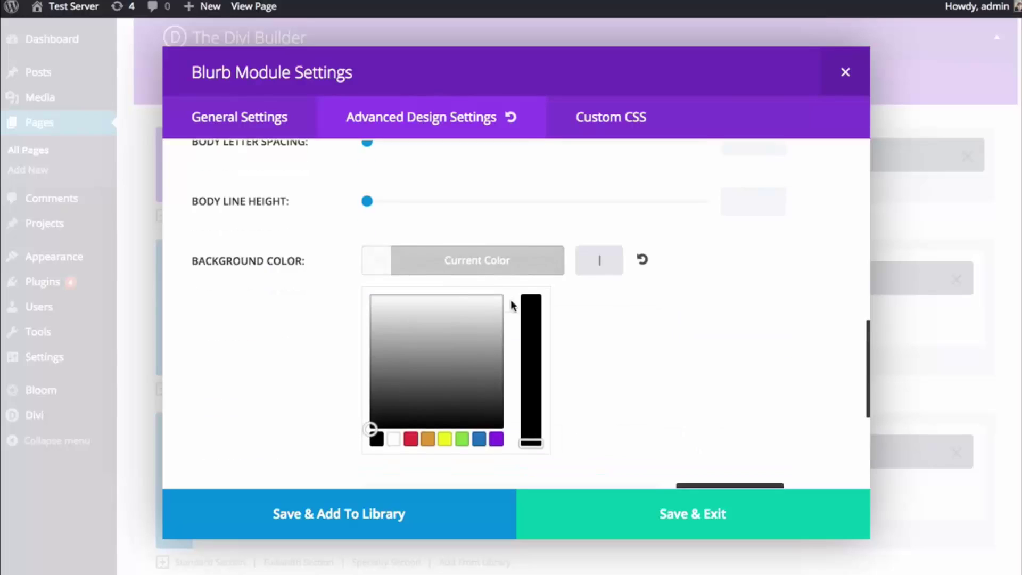
{"action": "left_click", "coordinate": [497, 439]}
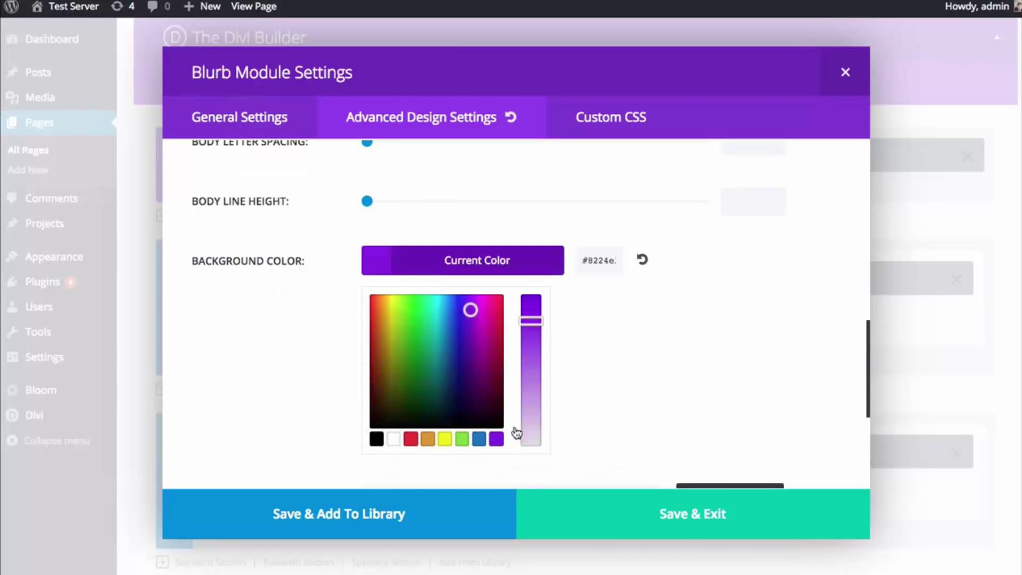
{"action": "left_click", "coordinate": [464, 440]}
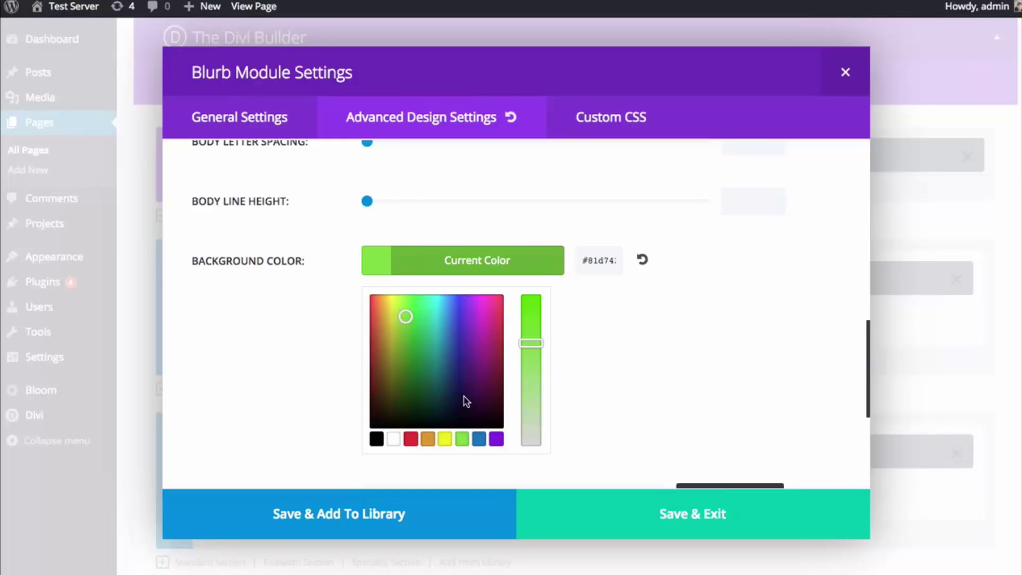
{"action": "left_click", "coordinate": [543, 269]}
{"action": "scroll", "coordinate": [586, 312], "scroll_direction": "up", "scroll_amount": 5}
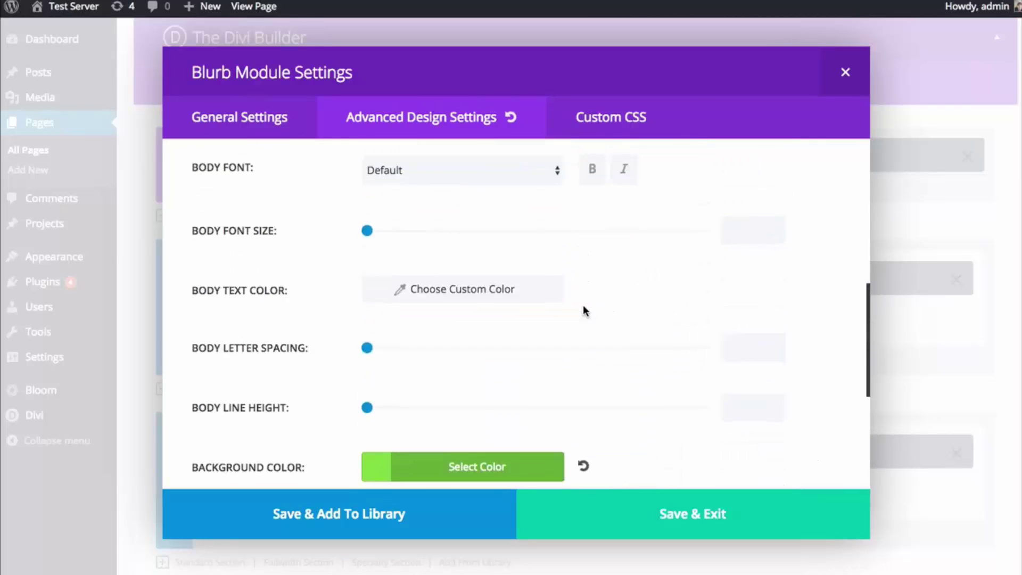
- Make the blurb's body text and title text white
{"action": "left_click", "coordinate": [554, 315]}
{"action": "left_click", "coordinate": [484, 334]}
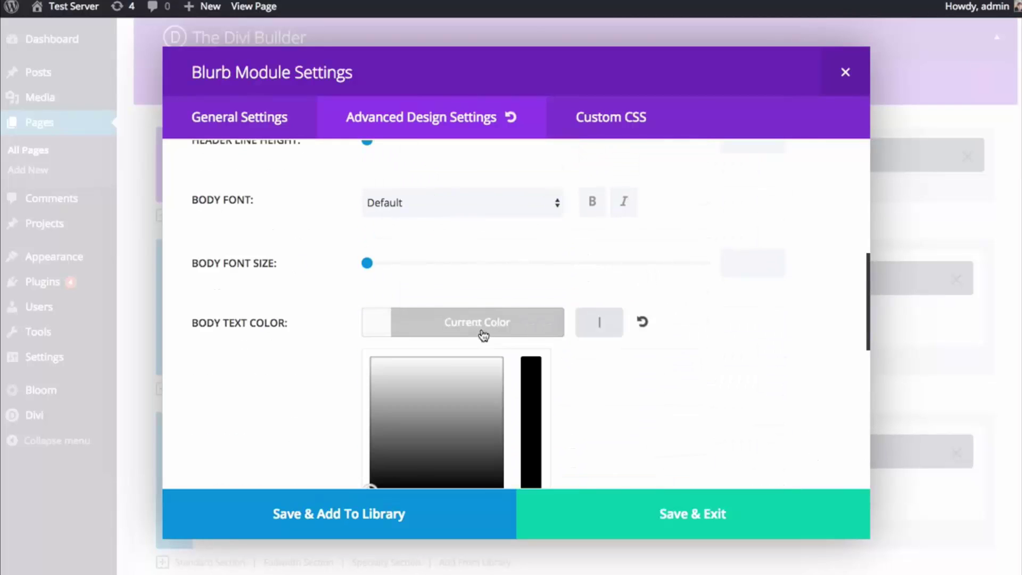
{"action": "scroll", "coordinate": [484, 371], "scroll_direction": "down", "scroll_amount": 3}
{"action": "left_click", "coordinate": [396, 380]}
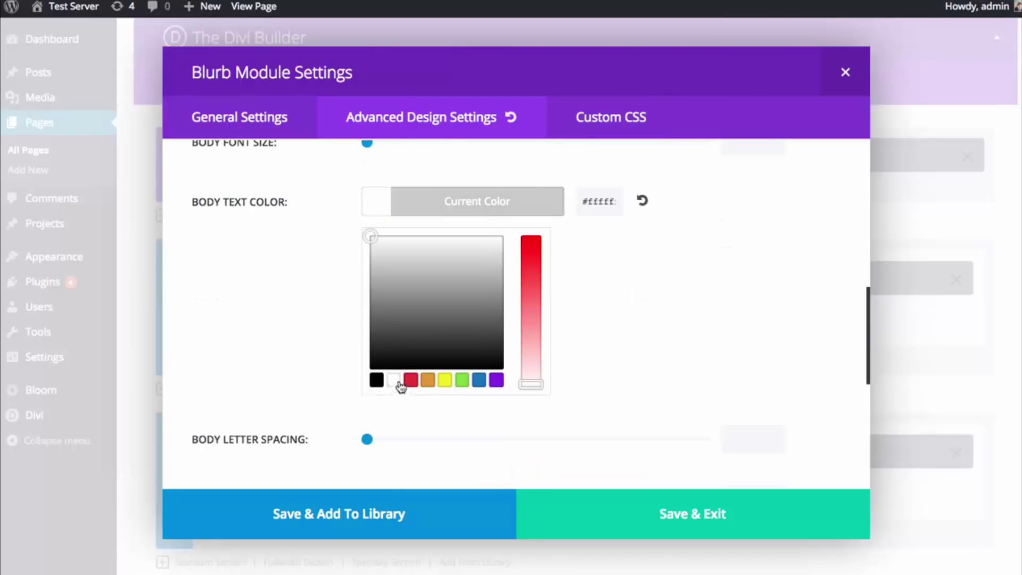
{"action": "left_click", "coordinate": [497, 203]}
{"action": "scroll", "coordinate": [499, 233], "scroll_direction": "up", "scroll_amount": 5}
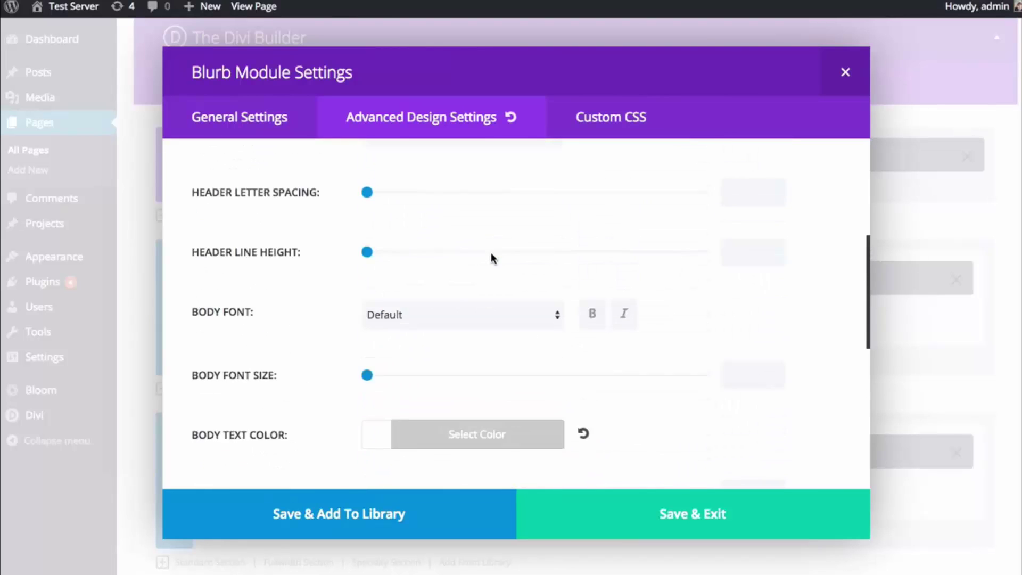
{"action": "scroll", "coordinate": [491, 258], "scroll_direction": "up", "scroll_amount": 4}
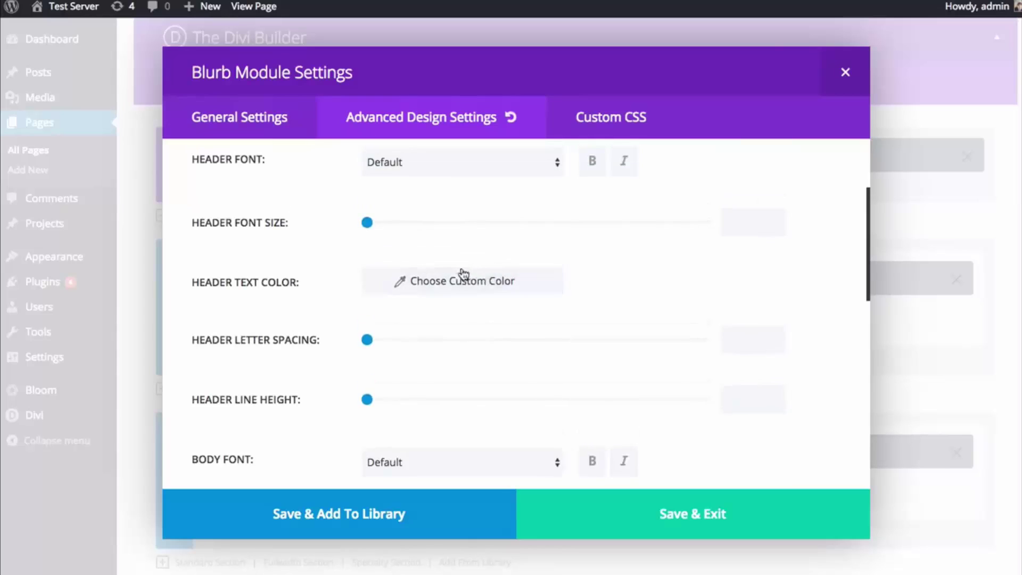
{"action": "left_click", "coordinate": [474, 288]}
{"action": "left_click", "coordinate": [422, 299]}
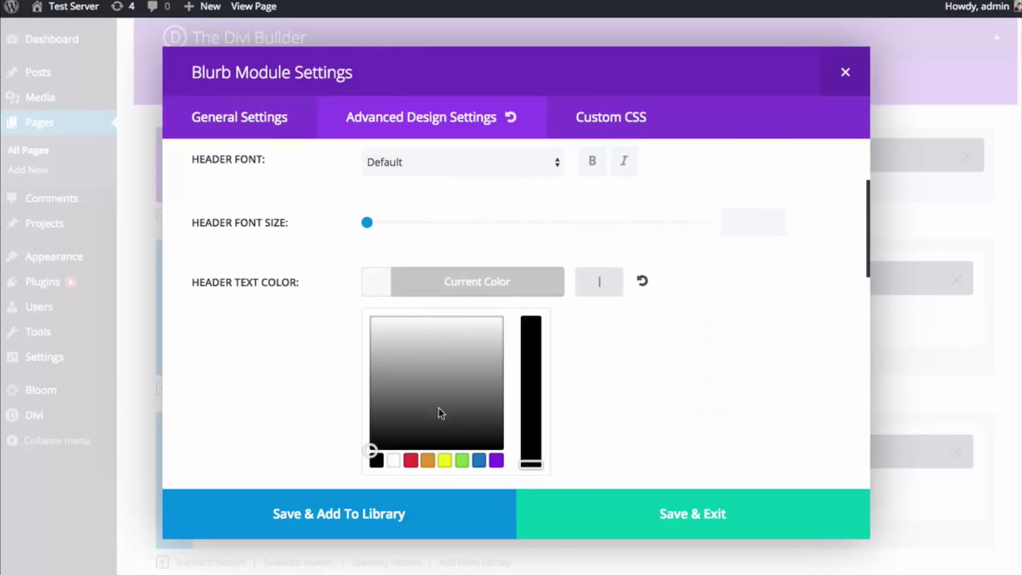
{"action": "left_click", "coordinate": [394, 463]}
{"action": "left_click", "coordinate": [440, 283]}
{"action": "scroll", "coordinate": [441, 285], "scroll_direction": "up", "scroll_amount": 4}
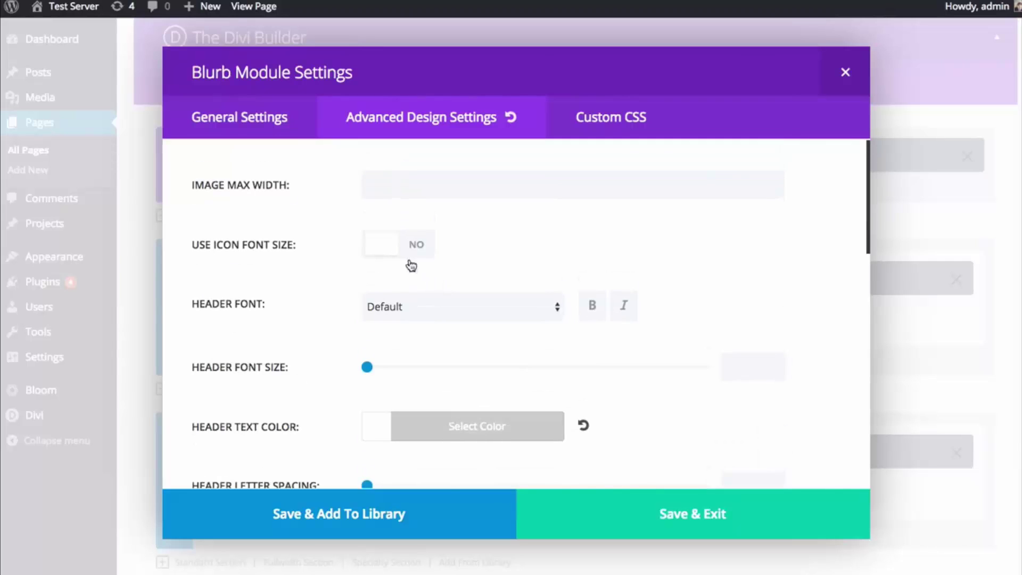
- Enable a custom icon font size of 27 and save the left blurb
{"action": "left_click", "coordinate": [414, 246]}
{"action": "left_click_drag", "start_coordinate": [362, 305], "coordinate": [459, 308]}
{"action": "scroll", "coordinate": [602, 260], "scroll_direction": "down", "scroll_amount": 10}
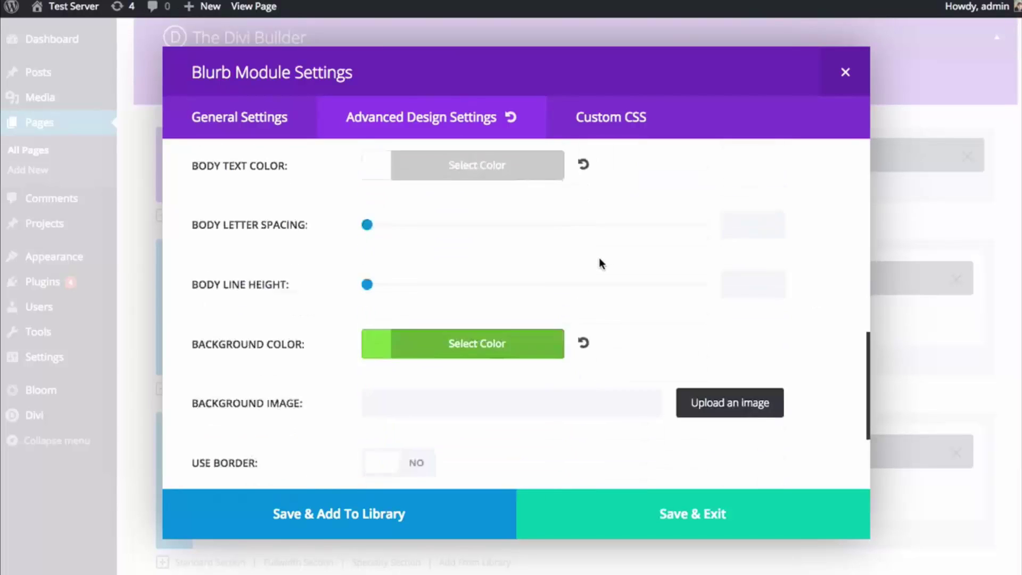
{"action": "left_click", "coordinate": [660, 519]}
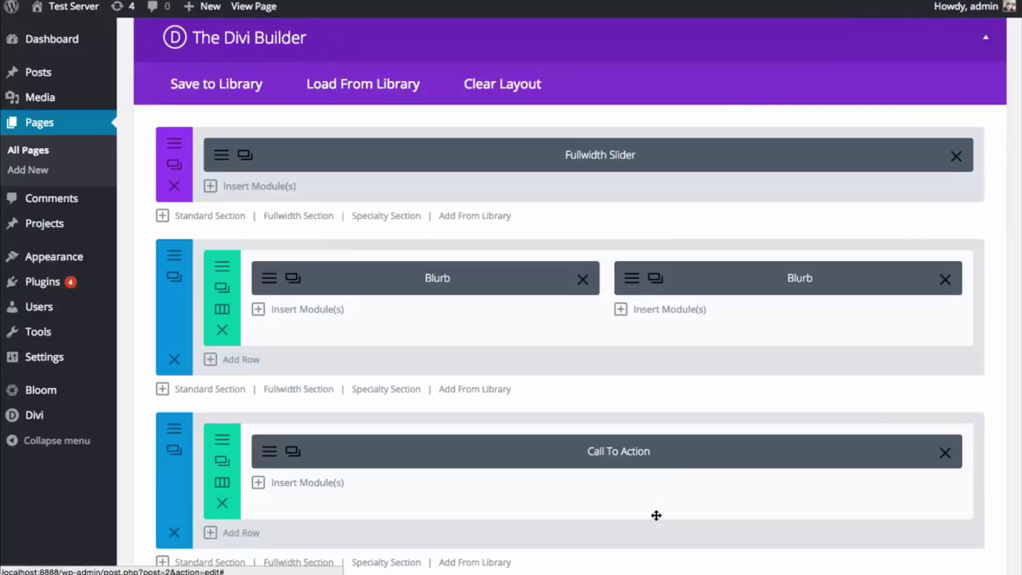
- Drag the right blurb into the left column and then back to the right column
{"action": "left_click", "coordinate": [633, 279]}
{"action": "left_click", "coordinate": [431, 128]}
{"action": "scroll", "coordinate": [767, 281], "scroll_direction": "down", "scroll_amount": 10}
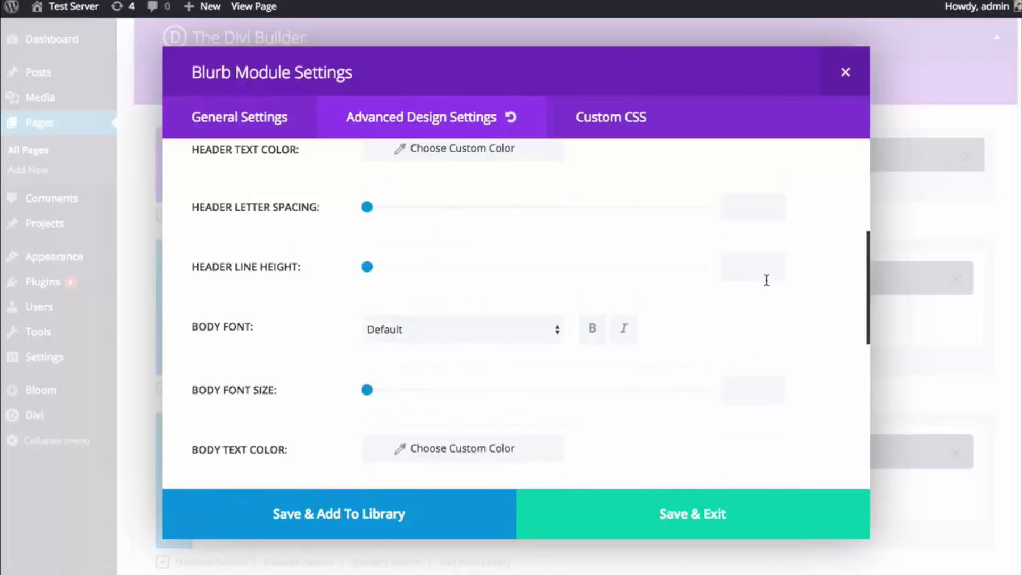
{"action": "left_click", "coordinate": [847, 75]}
{"action": "left_click_drag", "start_coordinate": [947, 279], "coordinate": [303, 282]}
{"action": "left_click_drag", "start_coordinate": [526, 319], "coordinate": [717, 290]}
- Give the right blurb an orange background and save its settings
{"action": "left_click", "coordinate": [634, 283]}
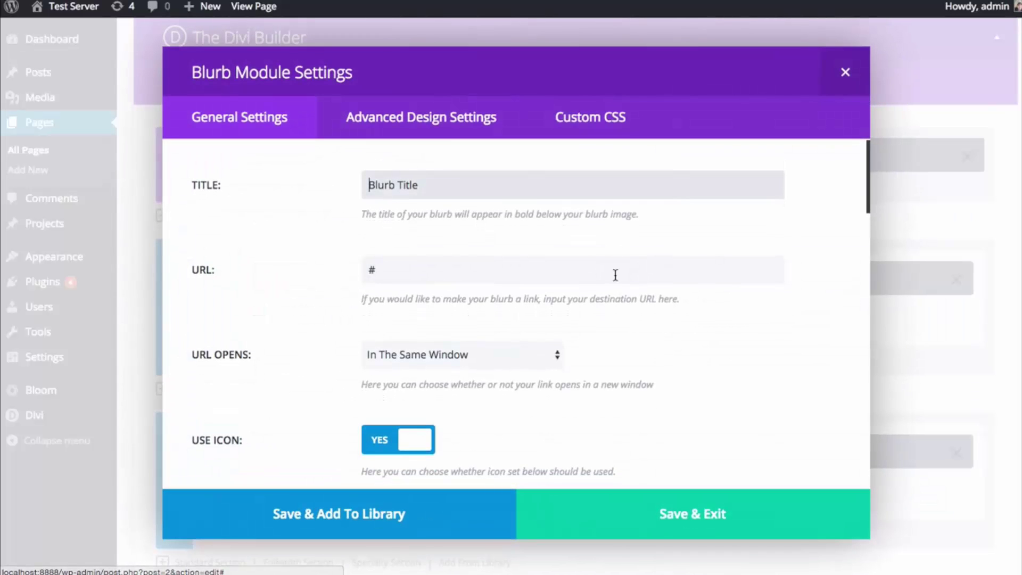
{"action": "left_click", "coordinate": [446, 132]}
{"action": "scroll", "coordinate": [774, 336], "scroll_direction": "down", "scroll_amount": 6}
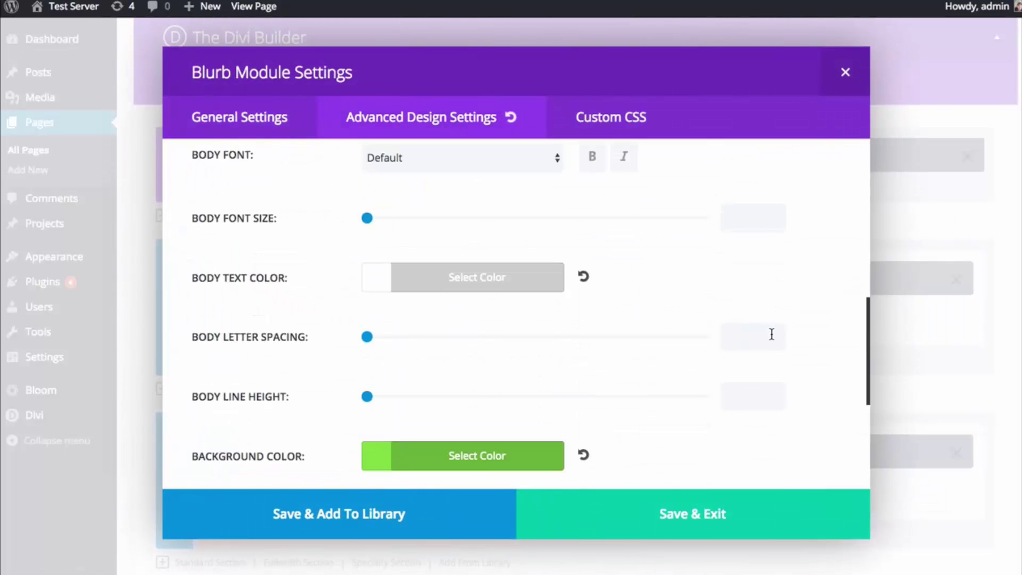
{"action": "left_click", "coordinate": [452, 331]}
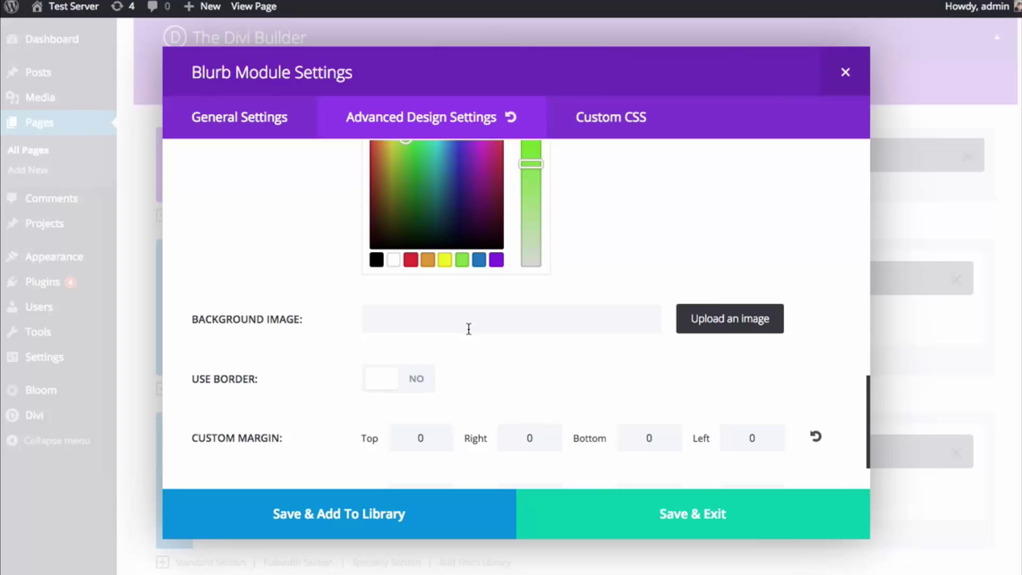
{"action": "left_click", "coordinate": [440, 254]}
{"action": "left_click", "coordinate": [616, 519]}
- Update the Sample Page so the orange blurb change is published
{"action": "scroll", "coordinate": [753, 439], "scroll_direction": "up", "scroll_amount": 6}
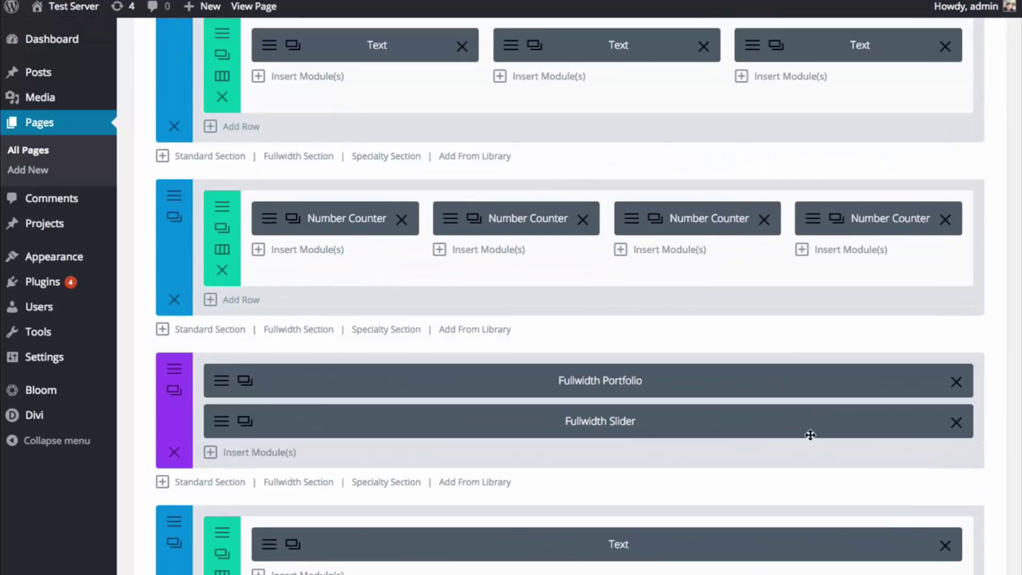
{"action": "scroll", "coordinate": [810, 435], "scroll_direction": "down", "scroll_amount": 15}
{"action": "scroll", "coordinate": [829, 420], "scroll_direction": "up", "scroll_amount": 10}
{"action": "scroll", "coordinate": [922, 506], "scroll_direction": "down", "scroll_amount": 2}
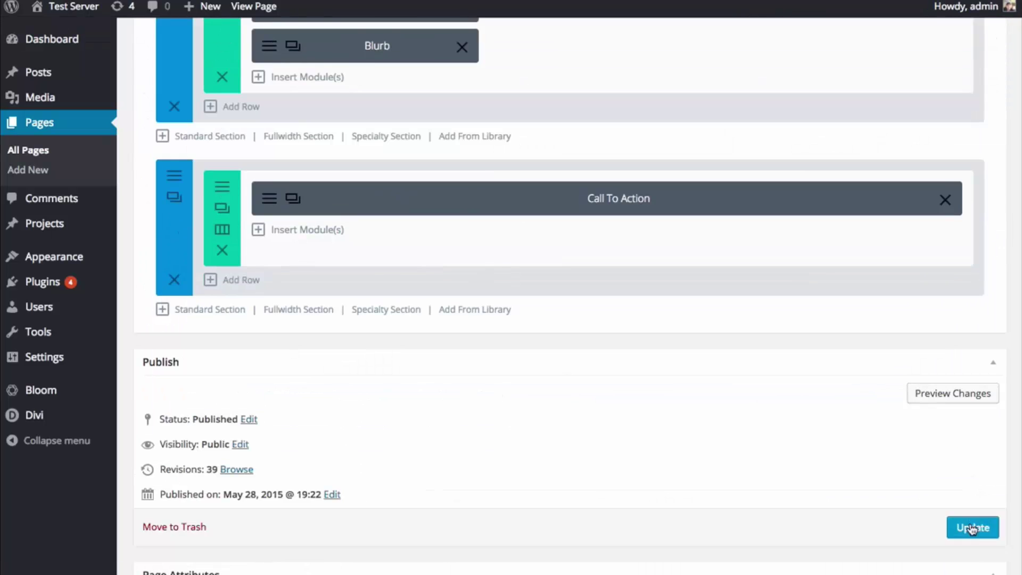
{"action": "left_click", "coordinate": [973, 529]}
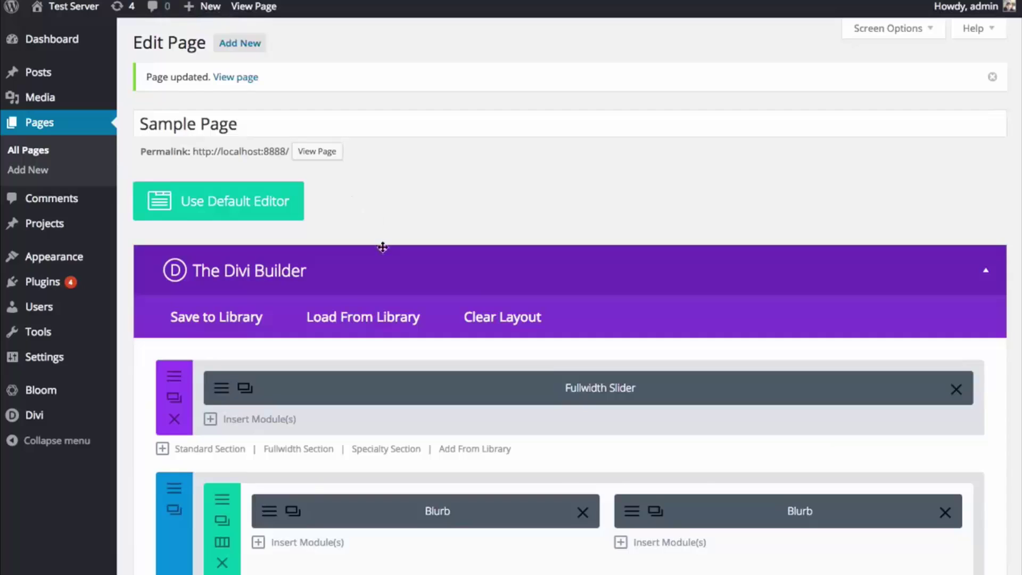
- Delete the left and right blurb modules, then clear the entire page layout
{"action": "scroll", "coordinate": [383, 247], "scroll_direction": "down", "scroll_amount": 3}
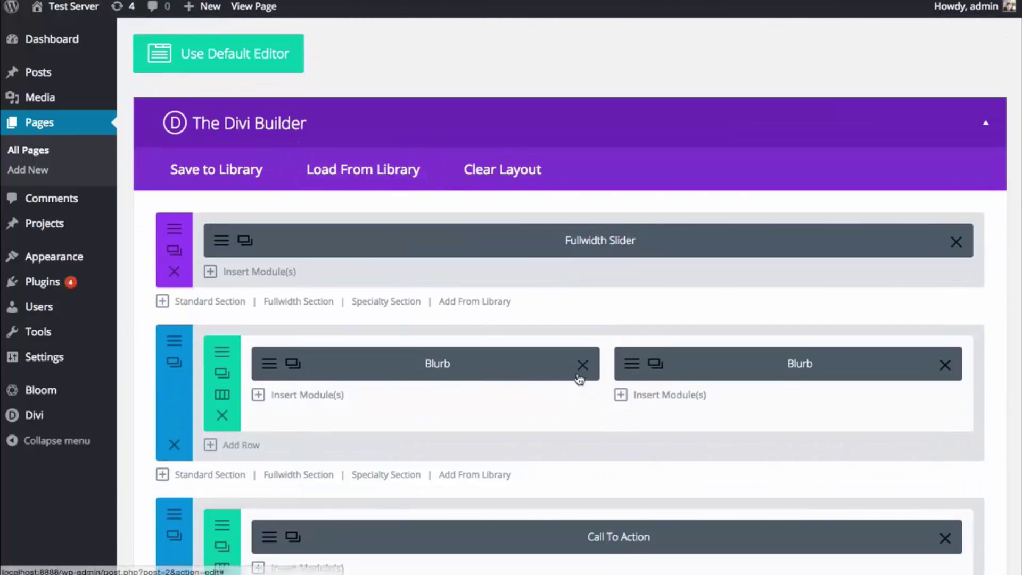
{"action": "left_click", "coordinate": [582, 366]}
{"action": "left_click", "coordinate": [947, 367]}
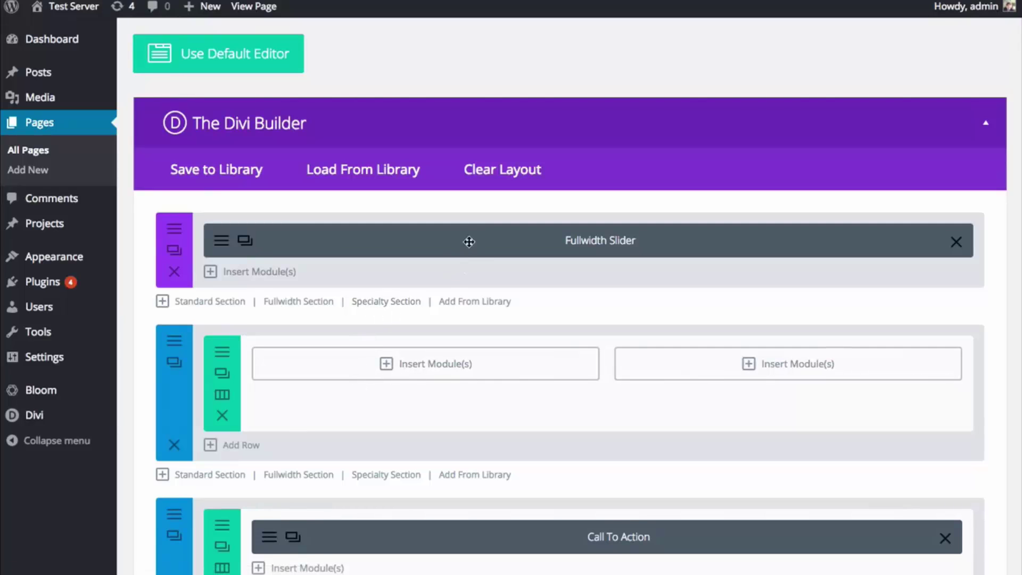
{"action": "left_click", "coordinate": [498, 180]}
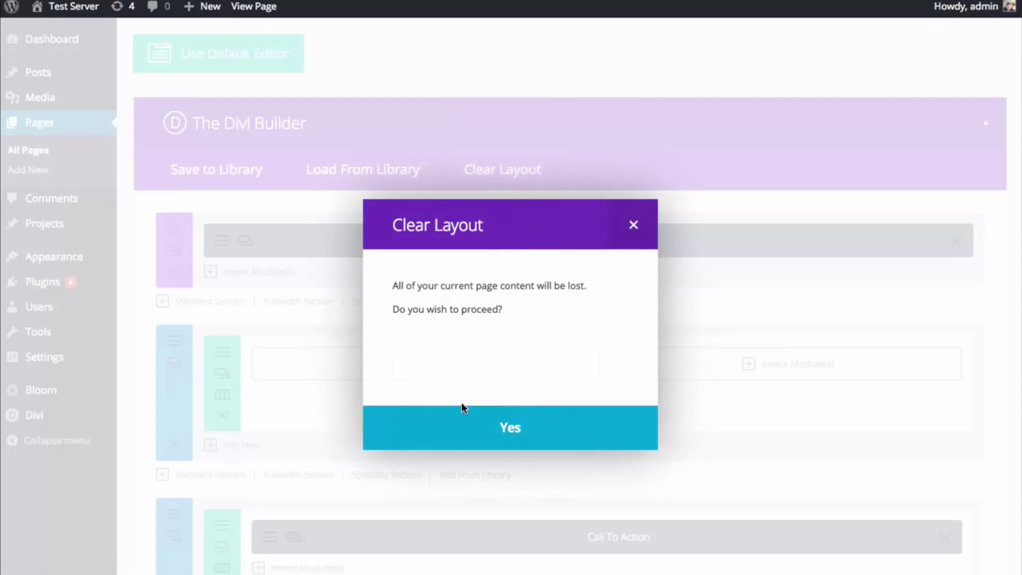
{"action": "left_click", "coordinate": [465, 418]}
- Load the Homepage Extended layout from the library
{"action": "left_click", "coordinate": [385, 172]}
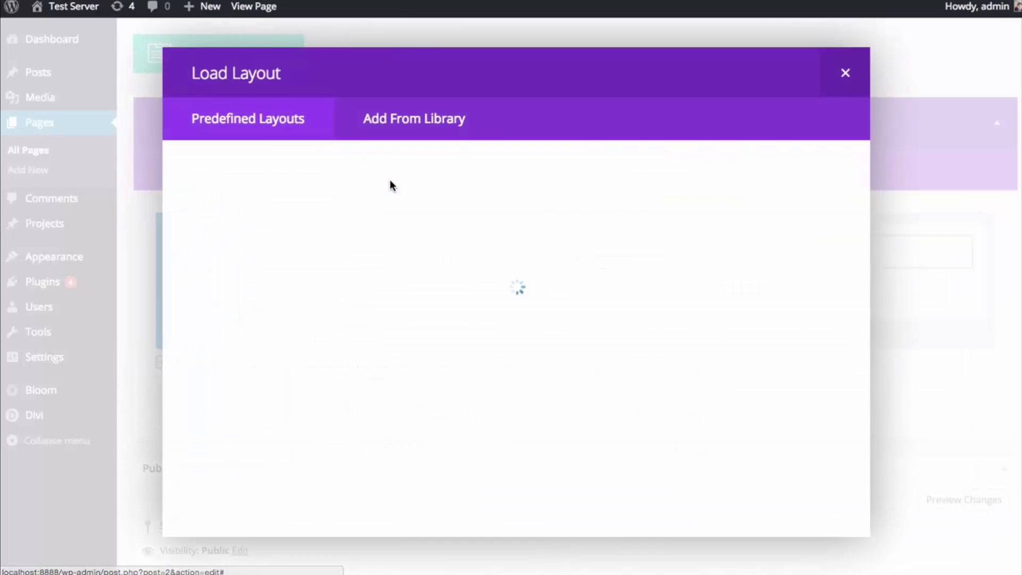
{"action": "scroll", "coordinate": [712, 320], "scroll_direction": "down", "scroll_amount": 1}
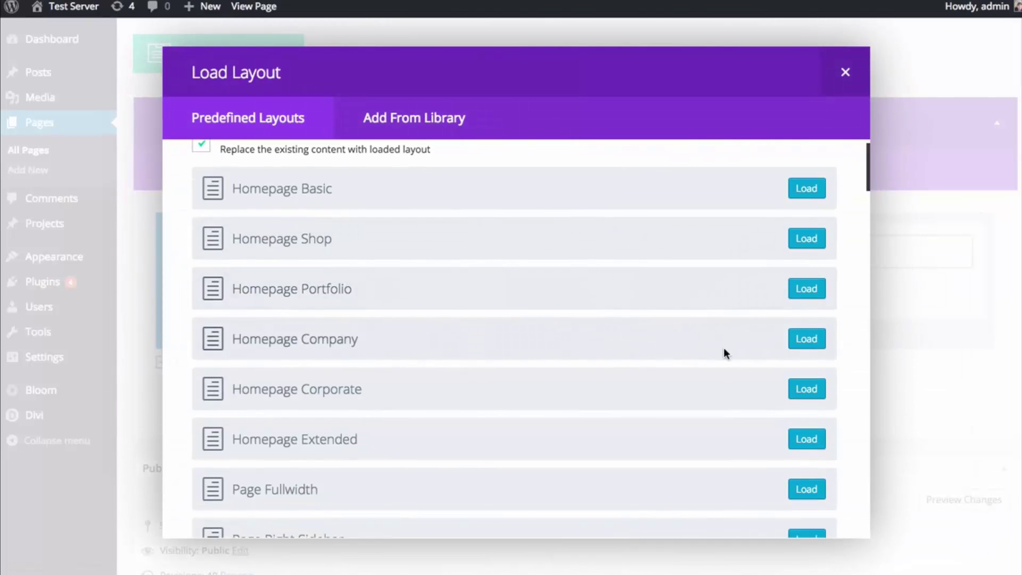
{"action": "left_click", "coordinate": [807, 439]}
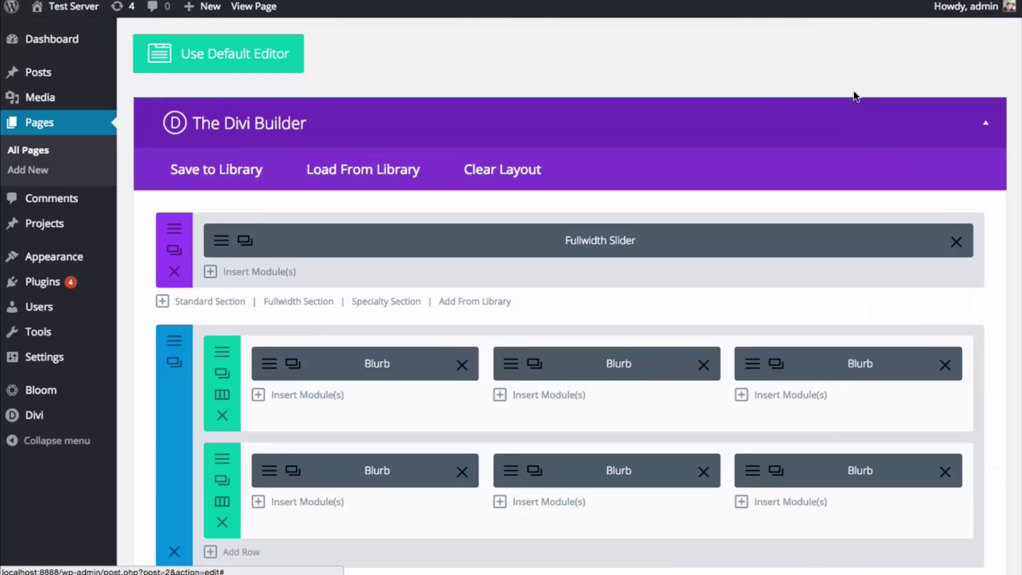
{"action": "scroll", "coordinate": [284, 401], "scroll_direction": "down", "scroll_amount": 2}
- Remove the second blurb row; make the remaining row fullwidth, gutter 1, padding 0/0
{"action": "left_click", "coordinate": [226, 423]}
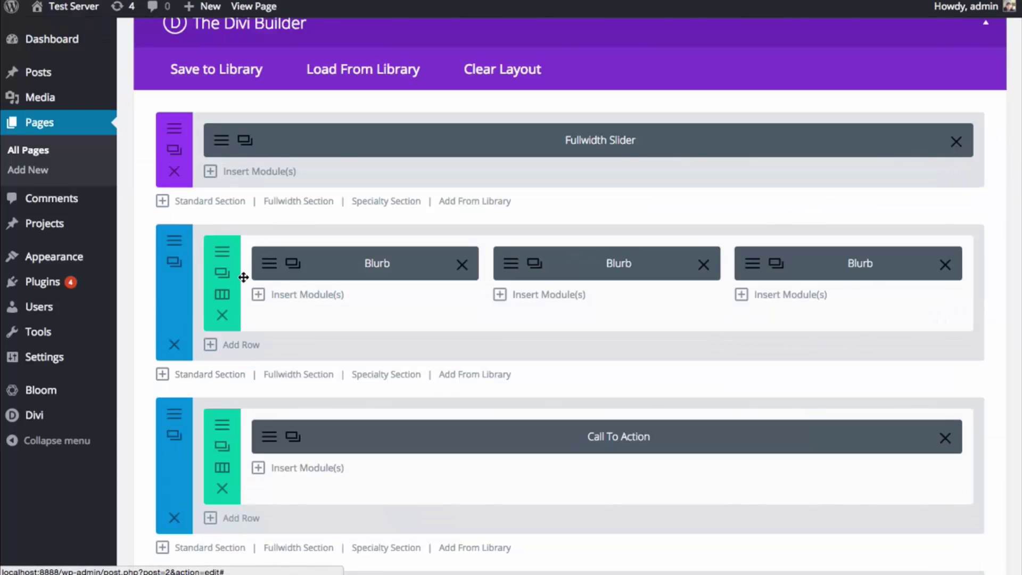
{"action": "left_click", "coordinate": [222, 273]}
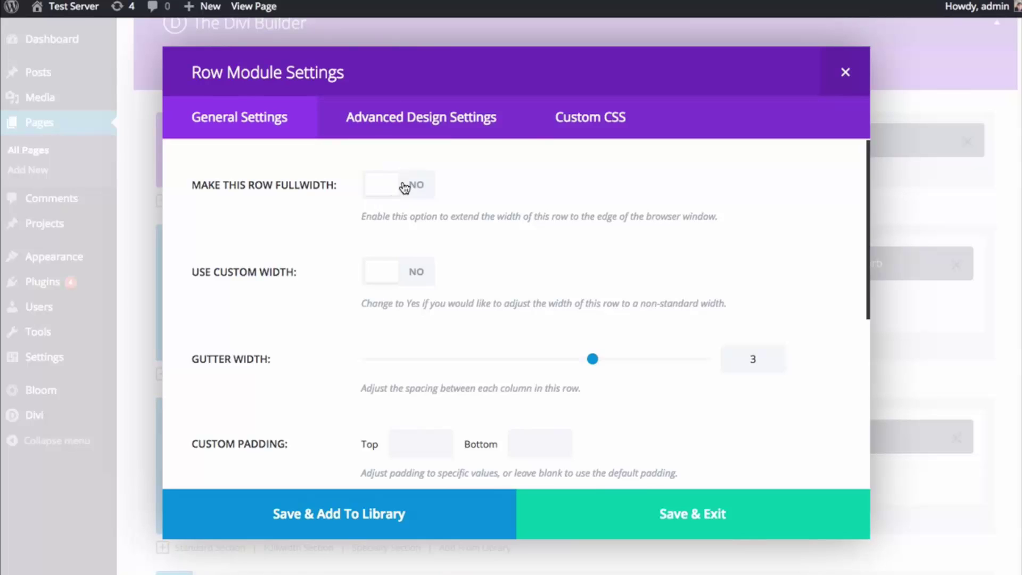
{"action": "left_click", "coordinate": [405, 187]}
{"action": "left_click_drag", "start_coordinate": [593, 360], "coordinate": [349, 362]}
{"action": "scroll", "coordinate": [416, 409], "scroll_direction": "down", "scroll_amount": 1}
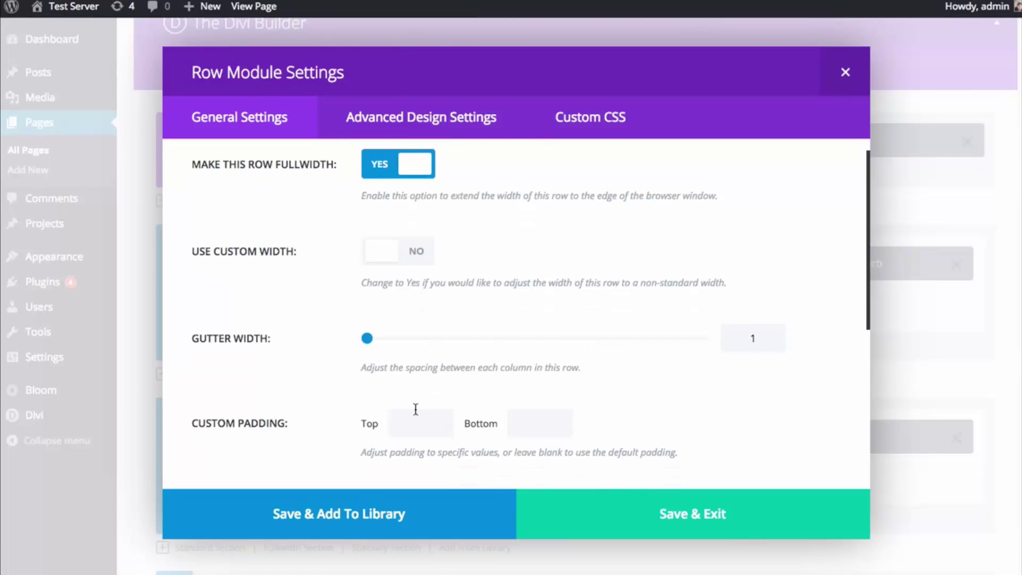
{"action": "type", "text": "0"}
{"action": "left_click", "coordinate": [564, 423]}
{"action": "type", "text": "0"}
{"action": "left_click", "coordinate": [621, 522]}
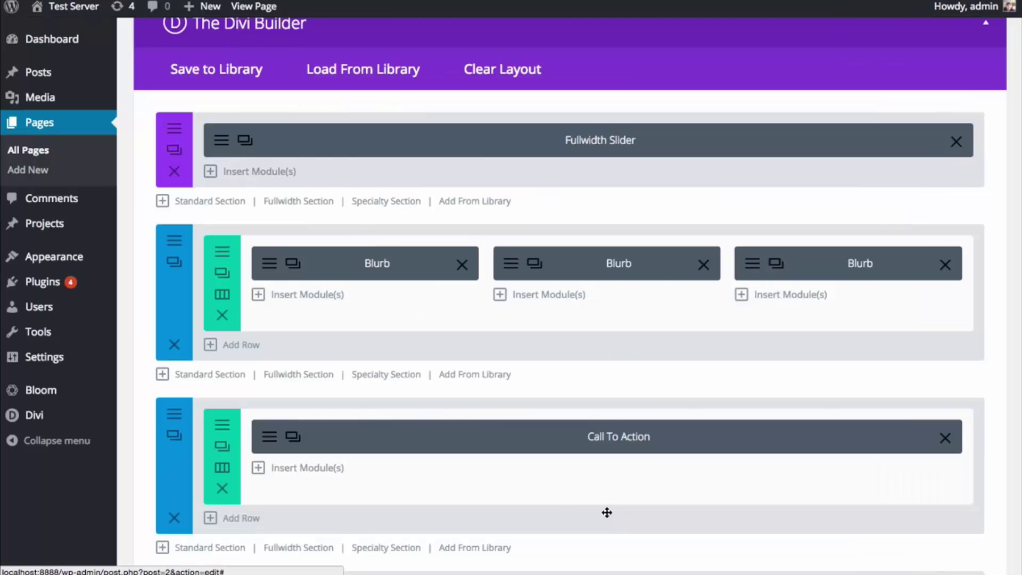
- Set the blurb section's top and bottom padding to 0
{"action": "left_click", "coordinate": [181, 244]}
{"action": "scroll", "coordinate": [586, 394], "scroll_direction": "down", "scroll_amount": 10}
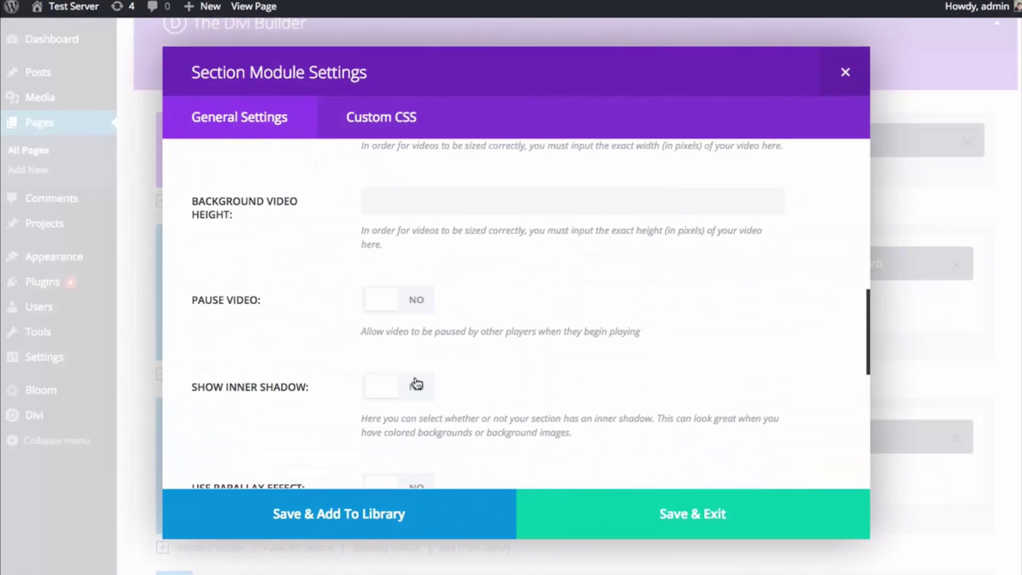
{"action": "scroll", "coordinate": [522, 376], "scroll_direction": "down", "scroll_amount": 1}
{"action": "left_click", "coordinate": [442, 419]}
{"action": "type", "text": "0"}
{"action": "left_click", "coordinate": [566, 425]}
{"action": "type", "text": "0"}
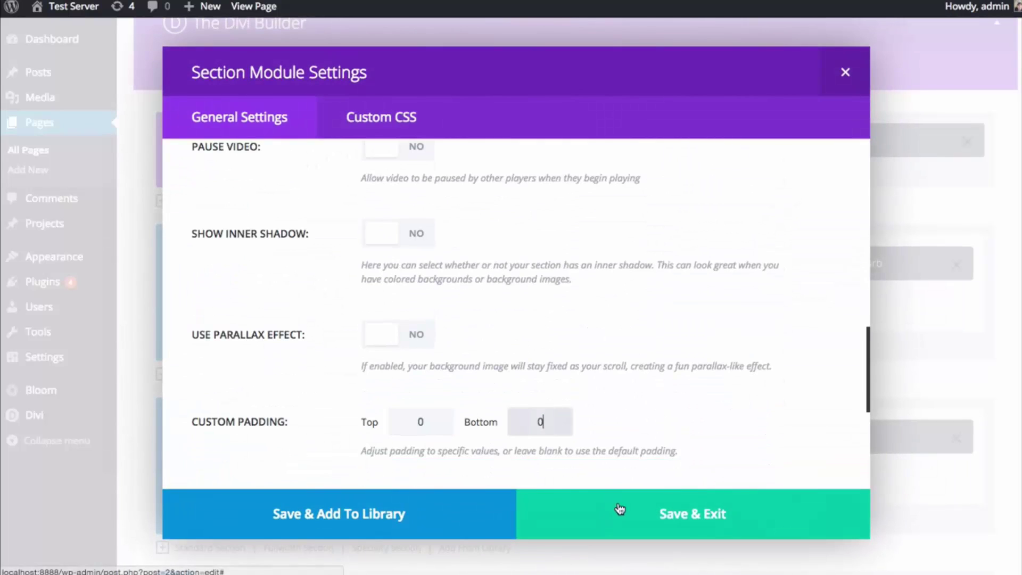
{"action": "left_click", "coordinate": [616, 510]}
{"action": "scroll", "coordinate": [783, 383], "scroll_direction": "down", "scroll_amount": 10}
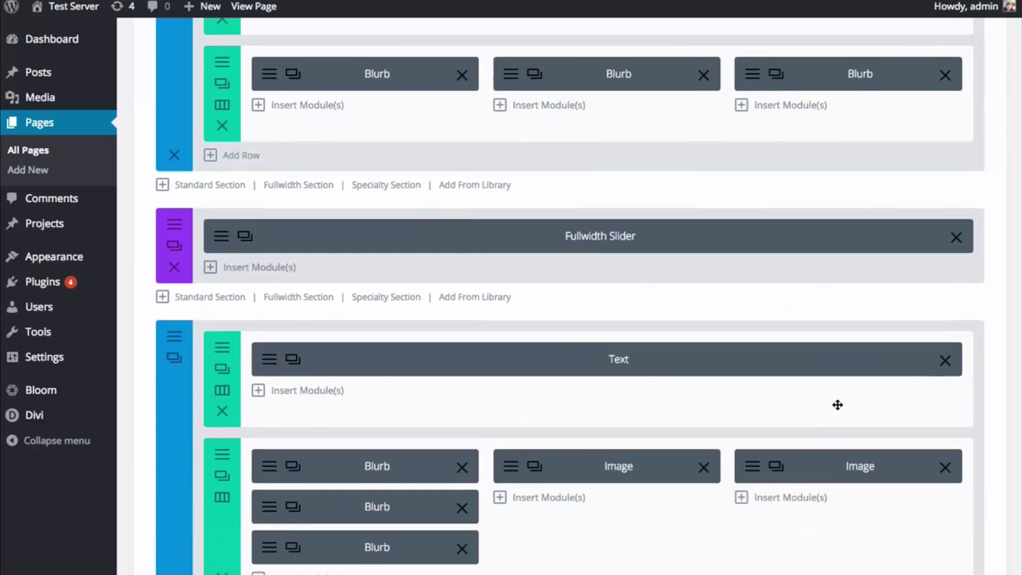
- Reopen and save the blurb row settings, then Update the page
{"action": "scroll", "coordinate": [831, 410], "scroll_direction": "up", "scroll_amount": 7}
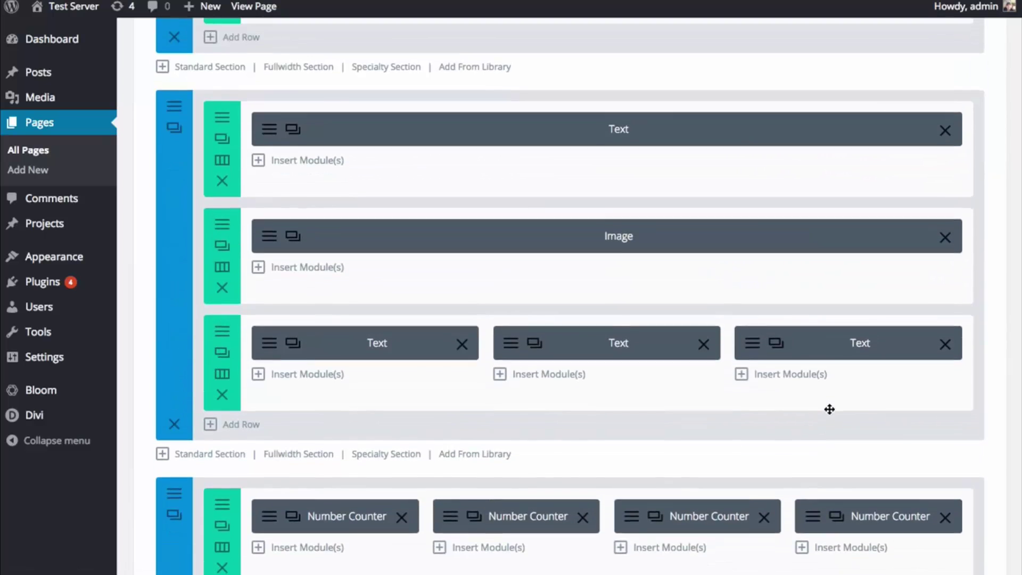
{"action": "scroll", "coordinate": [829, 416], "scroll_direction": "up", "scroll_amount": 3}
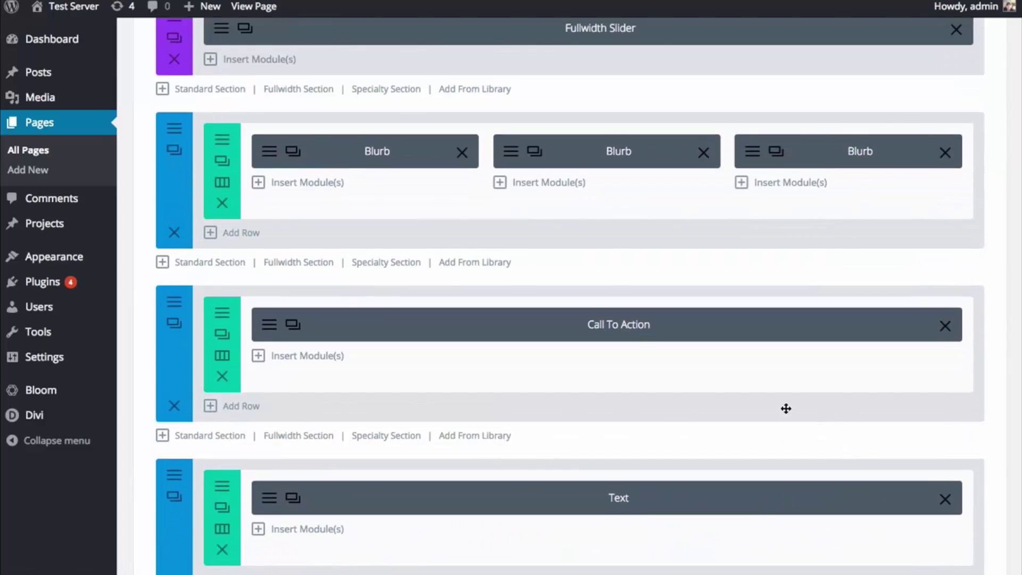
{"action": "left_click", "coordinate": [226, 141]}
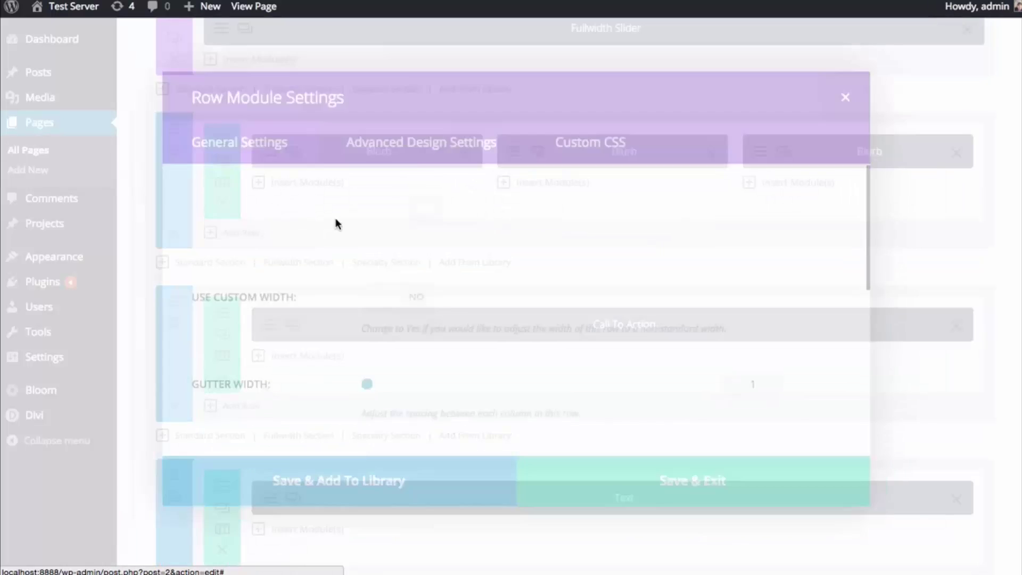
{"action": "left_click", "coordinate": [759, 503]}
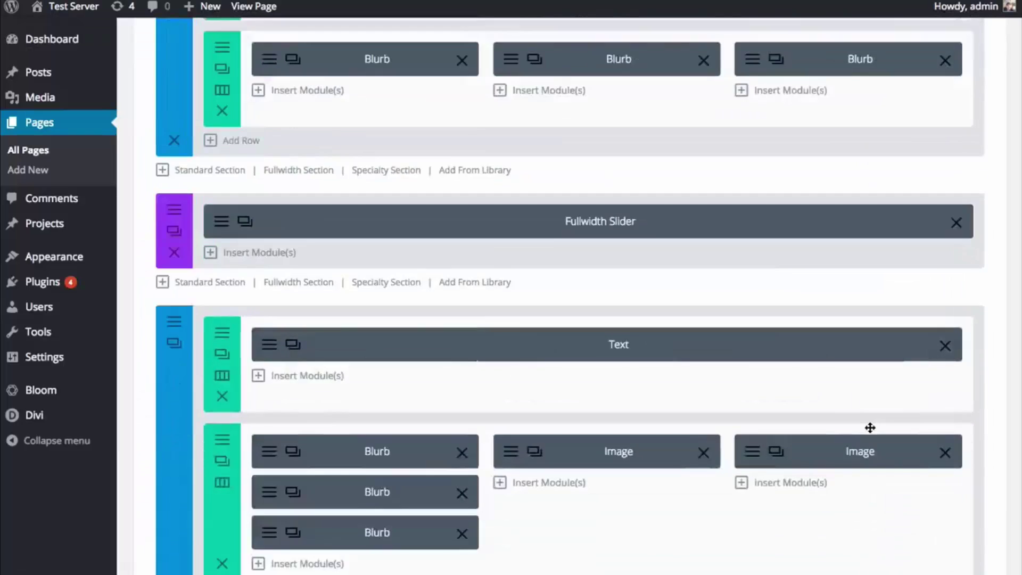
{"action": "scroll", "coordinate": [858, 427], "scroll_direction": "down", "scroll_amount": 15}
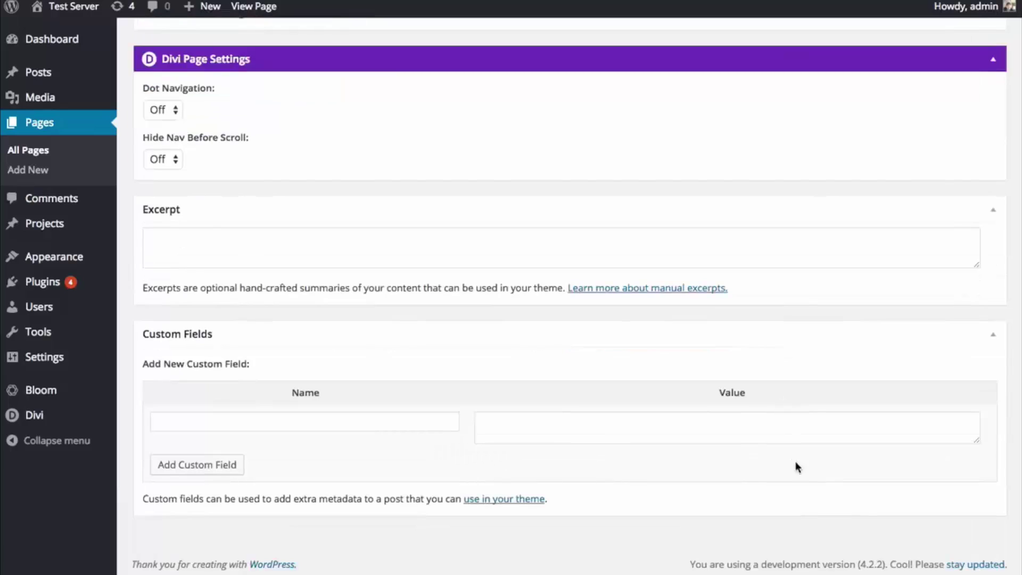
{"action": "scroll", "coordinate": [796, 463], "scroll_direction": "up", "scroll_amount": 12}
{"action": "left_click", "coordinate": [973, 188]}
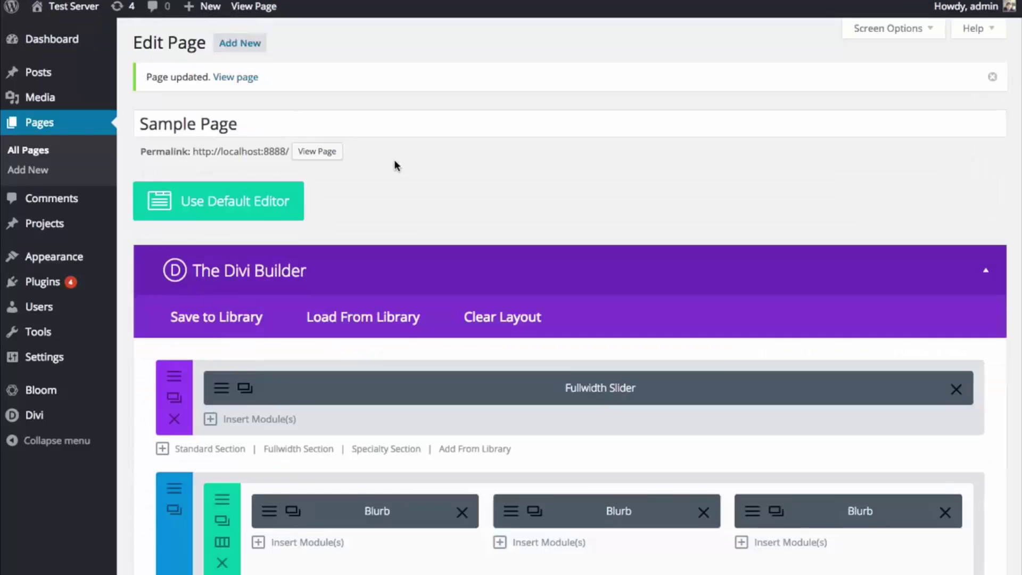
- Clear the 0 top and bottom padding from the blurb row and save it
{"action": "scroll", "coordinate": [395, 160], "scroll_direction": "down", "scroll_amount": 3}
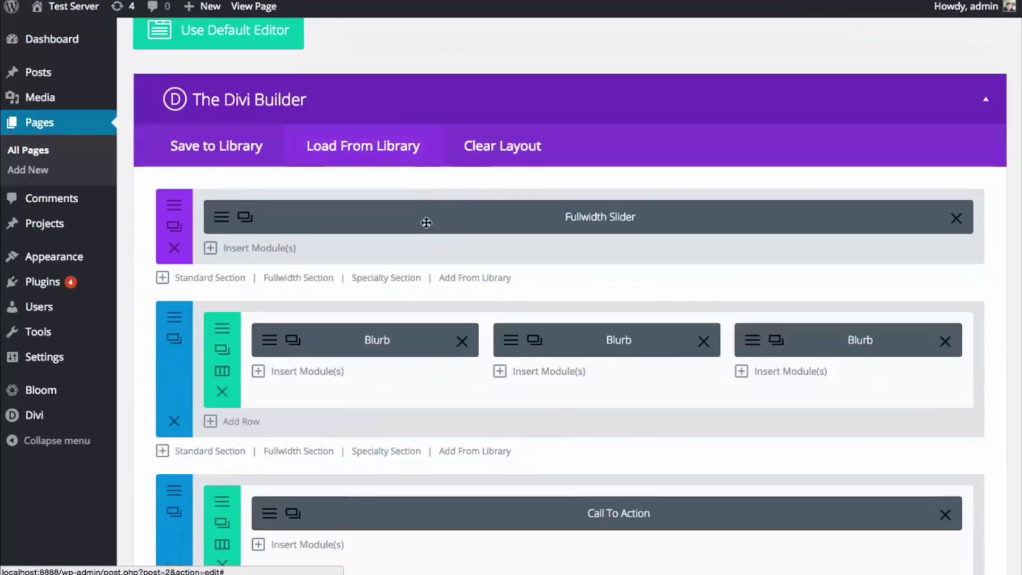
{"action": "left_click", "coordinate": [222, 341]}
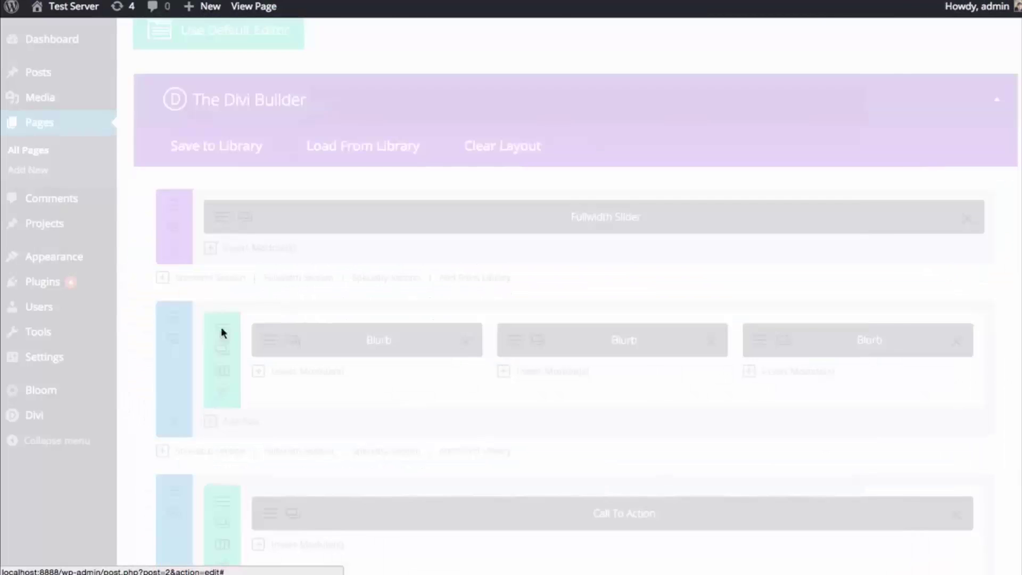
{"action": "scroll", "coordinate": [675, 268], "scroll_direction": "down", "scroll_amount": 1}
{"action": "scroll", "coordinate": [676, 269], "scroll_direction": "down", "scroll_amount": 2}
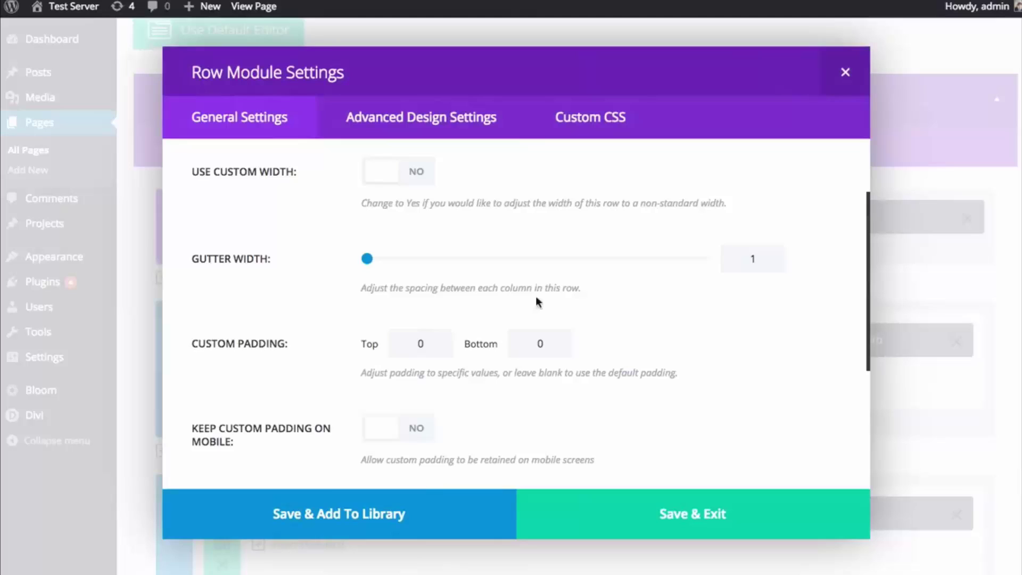
{"action": "double_click", "coordinate": [435, 345]}
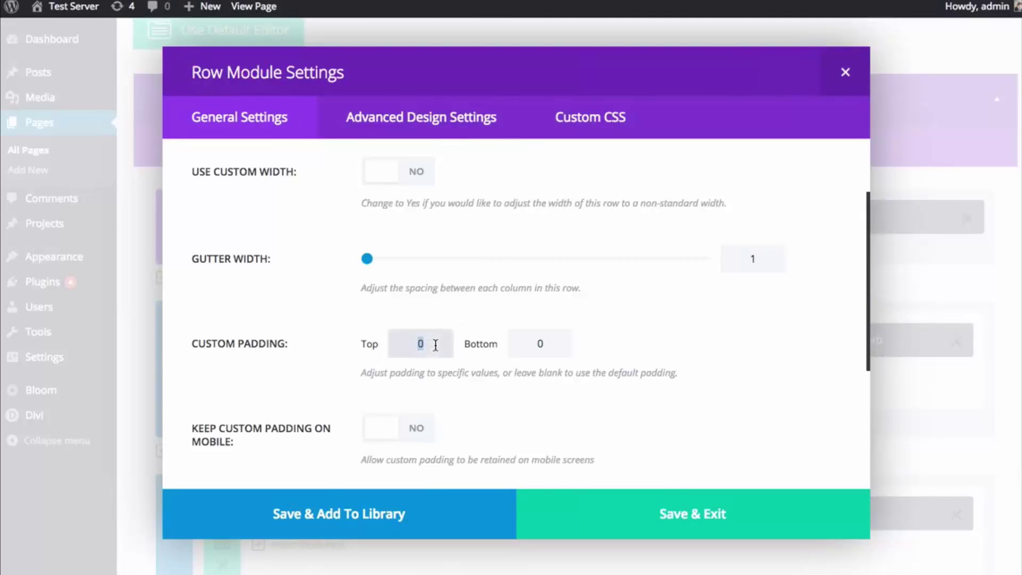
{"action": "key", "text": "BackSpace"}
{"action": "double_click", "coordinate": [541, 343]}
{"action": "key", "text": "BackSpace"}
{"action": "left_click", "coordinate": [707, 342]}
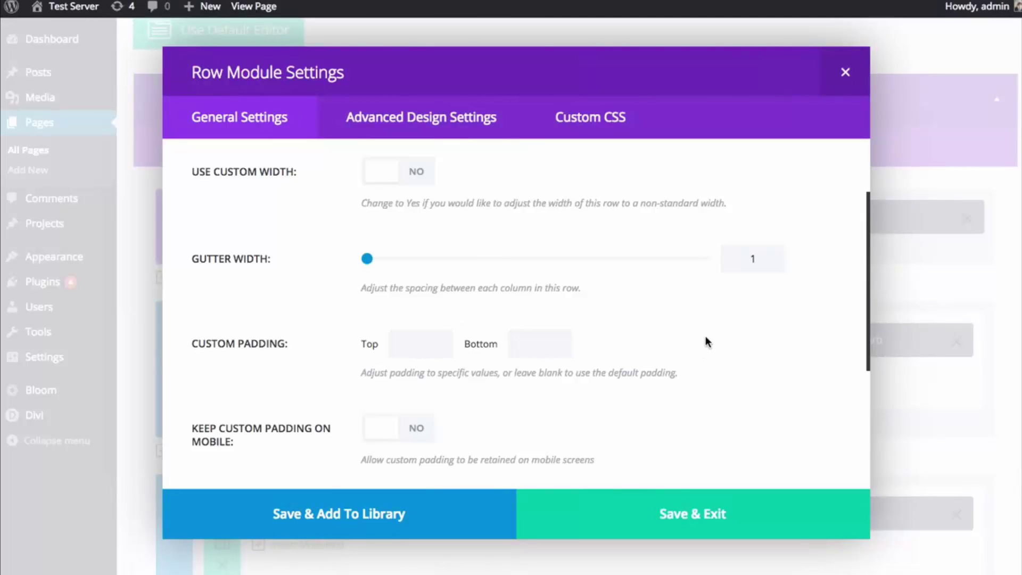
{"action": "scroll", "coordinate": [639, 384], "scroll_direction": "up", "scroll_amount": 1}
{"action": "scroll", "coordinate": [649, 432], "scroll_direction": "up", "scroll_amount": 1}
{"action": "left_click", "coordinate": [665, 498]}
- Update the page, then reopen the blurb row's Advanced Design Settings
{"action": "scroll", "coordinate": [765, 394], "scroll_direction": "down", "scroll_amount": 6}
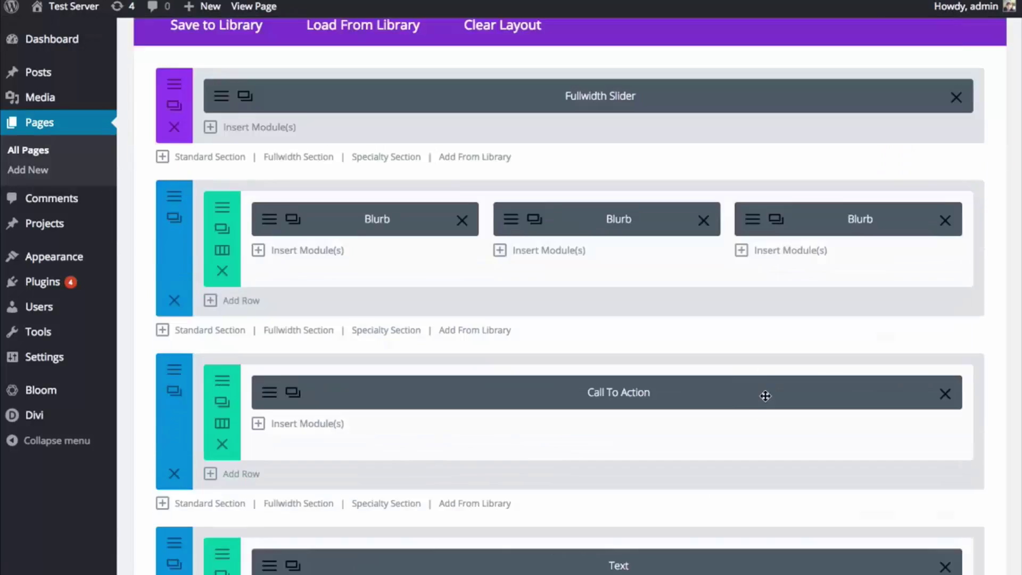
{"action": "scroll", "coordinate": [774, 392], "scroll_direction": "down", "scroll_amount": 3}
{"action": "left_click", "coordinate": [973, 424]}
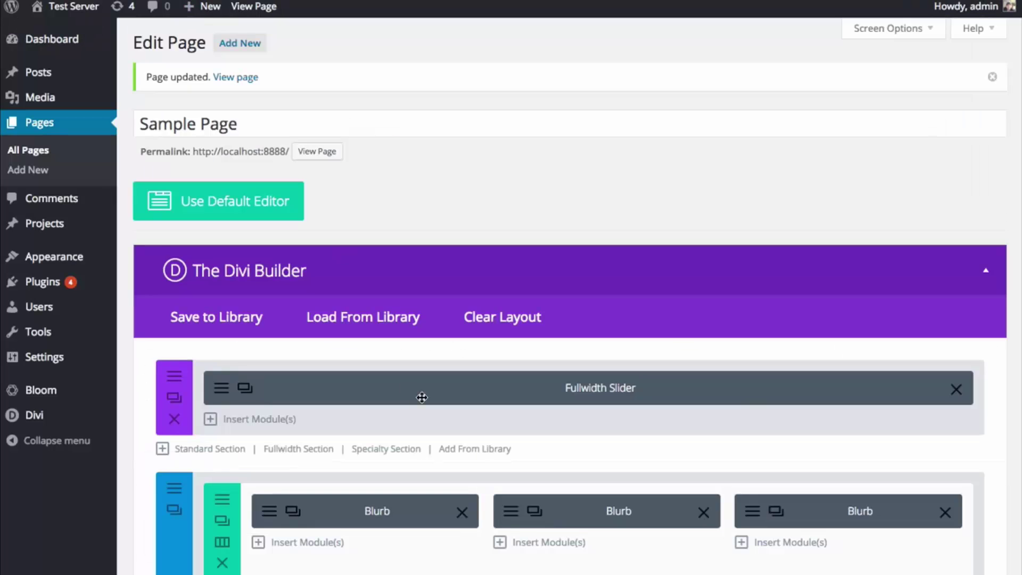
{"action": "scroll", "coordinate": [422, 394], "scroll_direction": "down", "scroll_amount": 3}
{"action": "left_click", "coordinate": [227, 353]}
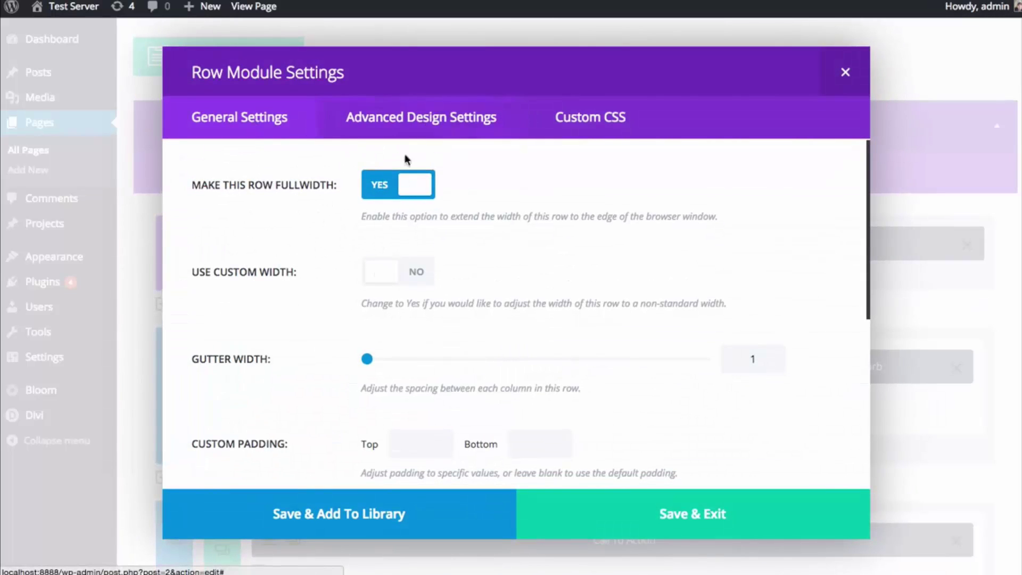
{"action": "left_click", "coordinate": [376, 132]}
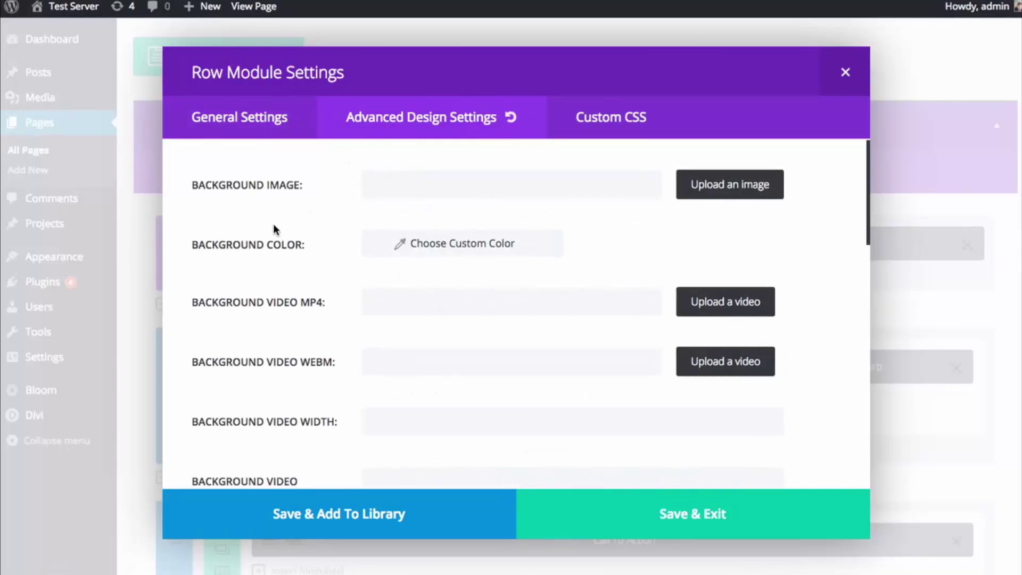
- Scroll the row's Advanced Design Settings down to the per-column background colour and padding fields
{"action": "scroll", "coordinate": [274, 229], "scroll_direction": "down", "scroll_amount": 10}
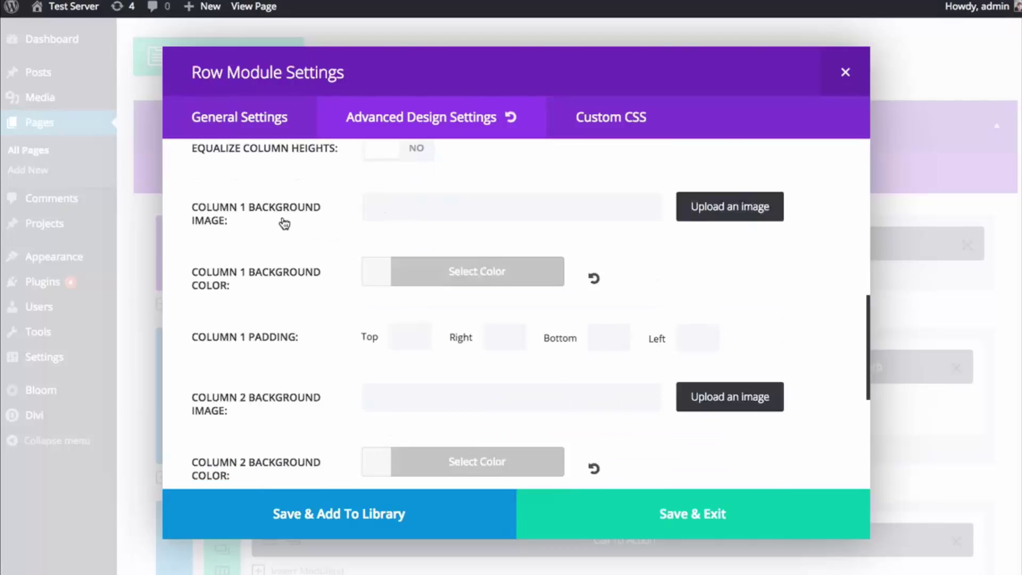
{"action": "scroll", "coordinate": [285, 224], "scroll_direction": "down", "scroll_amount": 5}
{"action": "scroll", "coordinate": [287, 229], "scroll_direction": "up", "scroll_amount": 15}
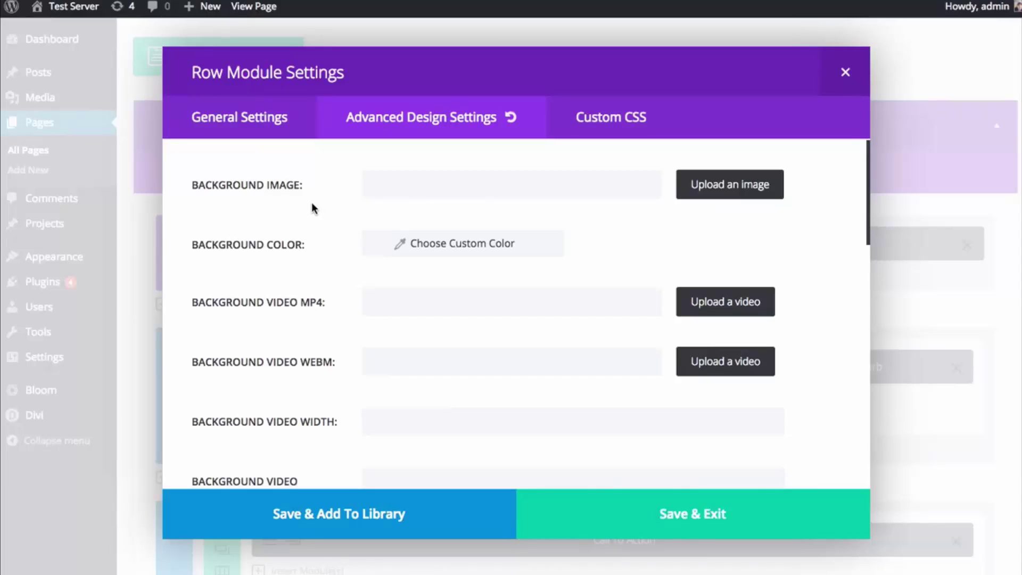
{"action": "scroll", "coordinate": [314, 213], "scroll_direction": "down", "scroll_amount": 5}
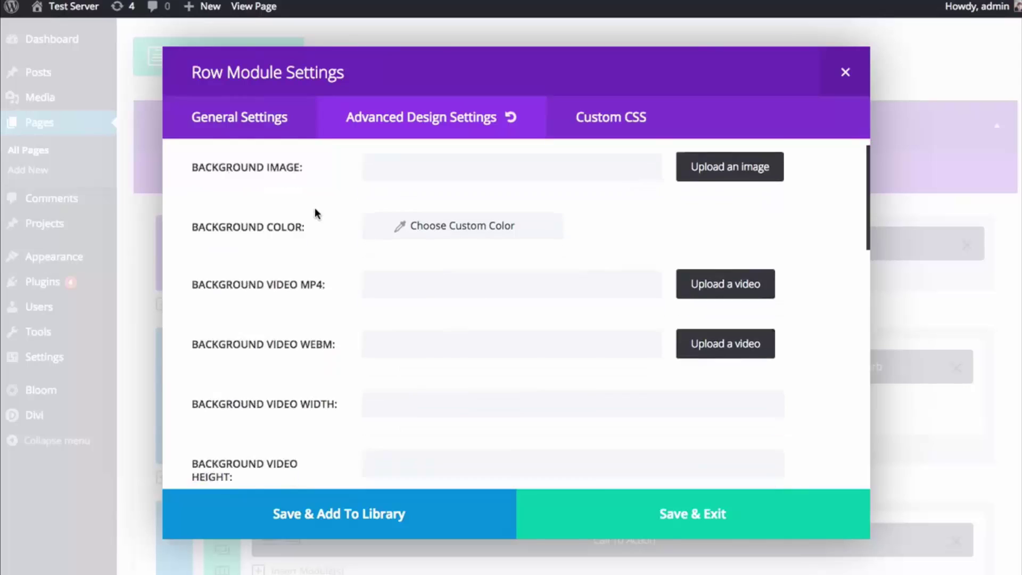
{"action": "scroll", "coordinate": [321, 230], "scroll_direction": "down", "scroll_amount": 3}
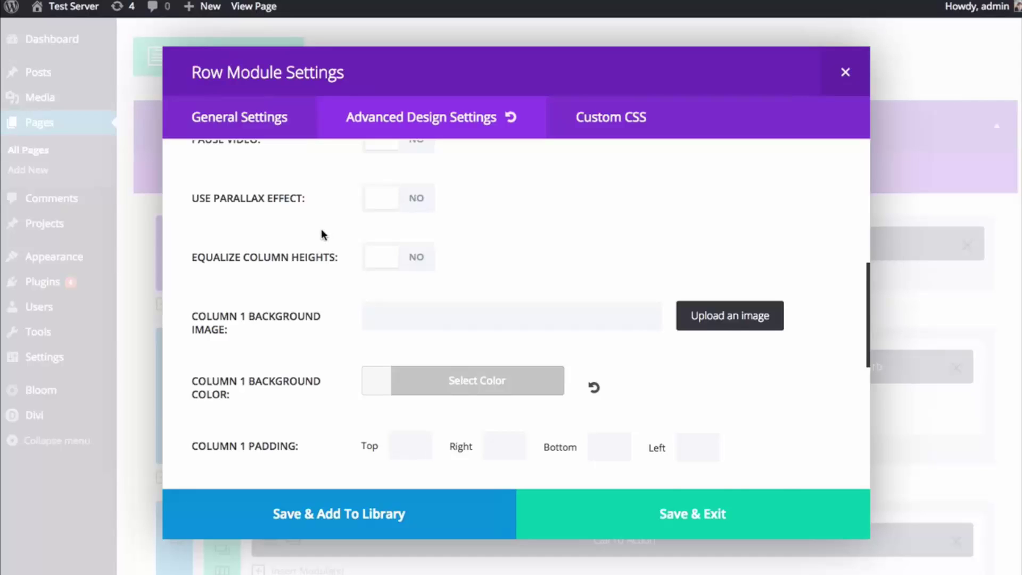
{"action": "scroll", "coordinate": [320, 232], "scroll_direction": "down", "scroll_amount": 1}
{"action": "scroll", "coordinate": [319, 242], "scroll_direction": "down", "scroll_amount": 1}
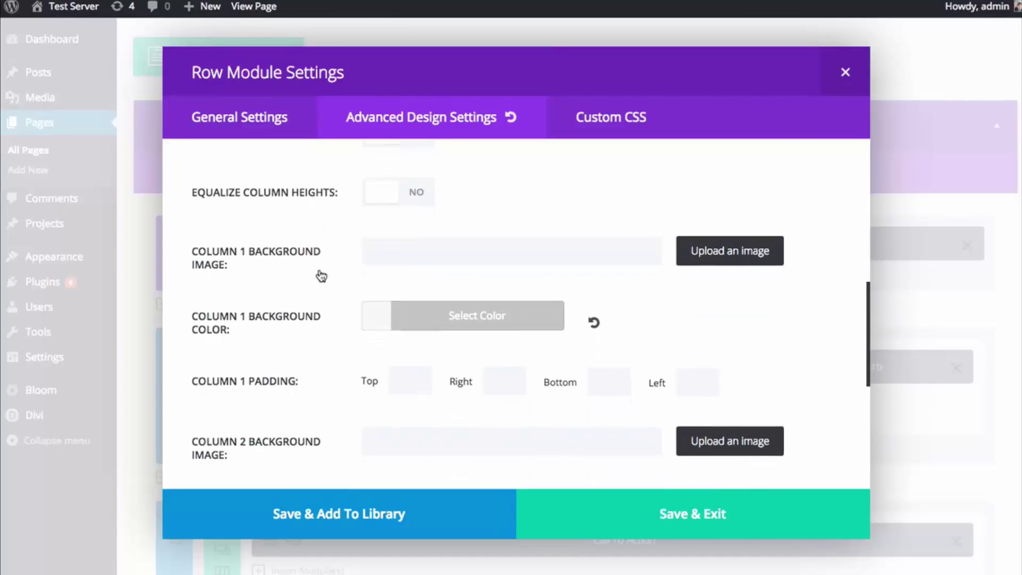
{"action": "scroll", "coordinate": [373, 373], "scroll_direction": "up", "scroll_amount": 5}
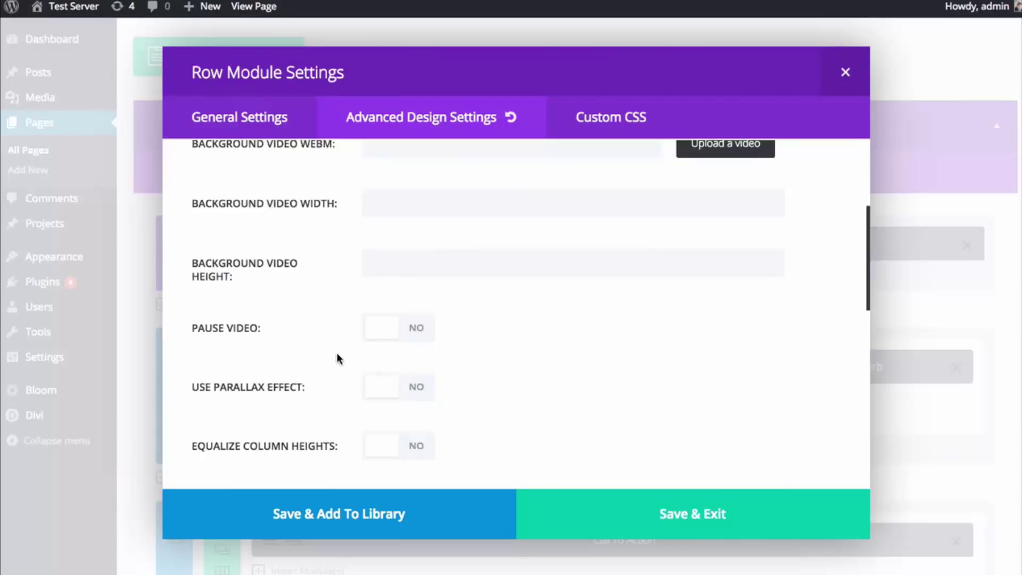
{"action": "scroll", "coordinate": [337, 359], "scroll_direction": "down", "scroll_amount": 7}
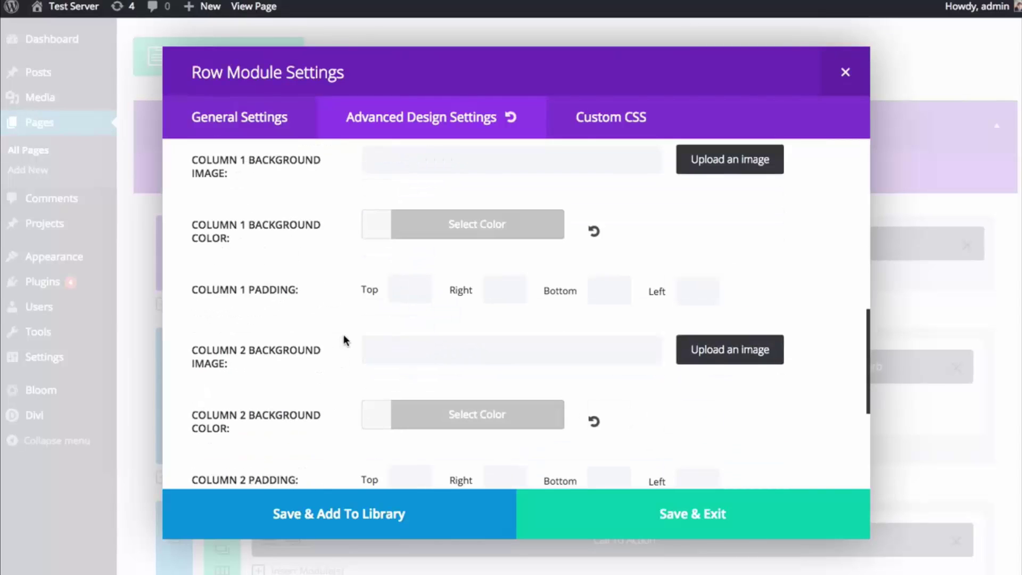
- Set column backgrounds: column 1 purple, column 2 green, column 3 blue
{"action": "left_click", "coordinate": [402, 237]}
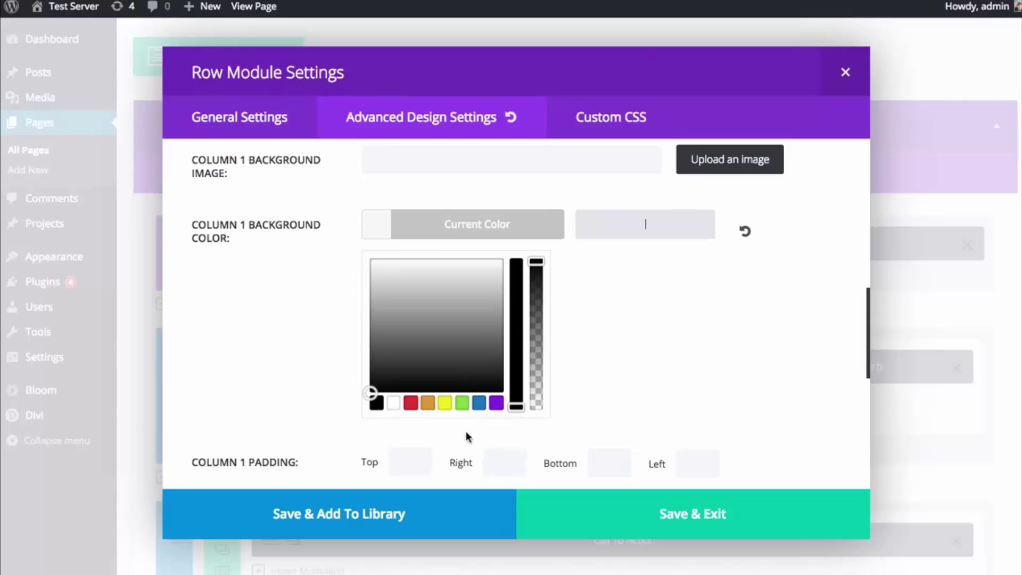
{"action": "left_click", "coordinate": [496, 405]}
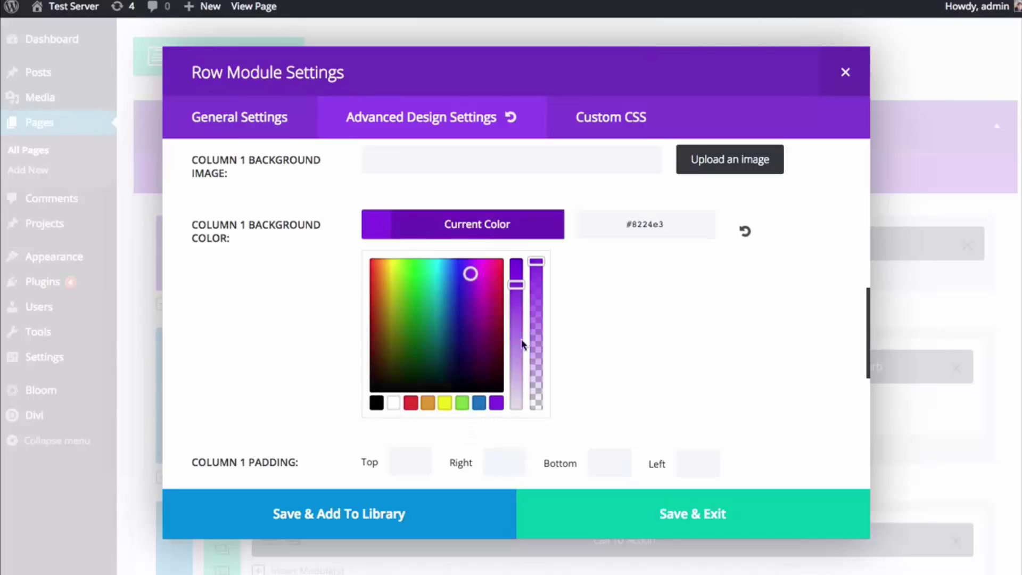
{"action": "left_click", "coordinate": [486, 233]}
{"action": "scroll", "coordinate": [486, 223], "scroll_direction": "down", "scroll_amount": 2}
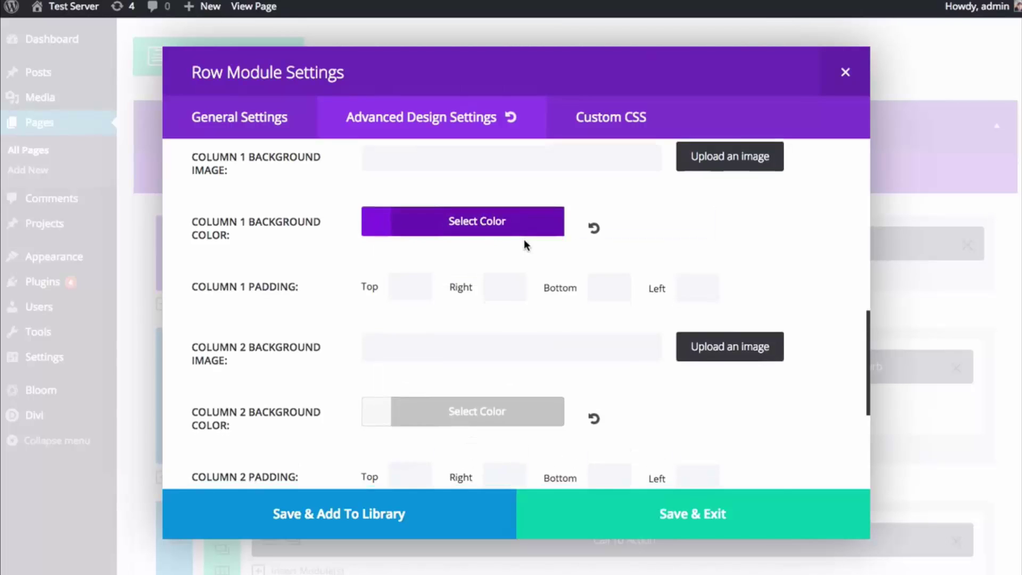
{"action": "left_click", "coordinate": [472, 349]}
{"action": "scroll", "coordinate": [488, 395], "scroll_direction": "down", "scroll_amount": 3}
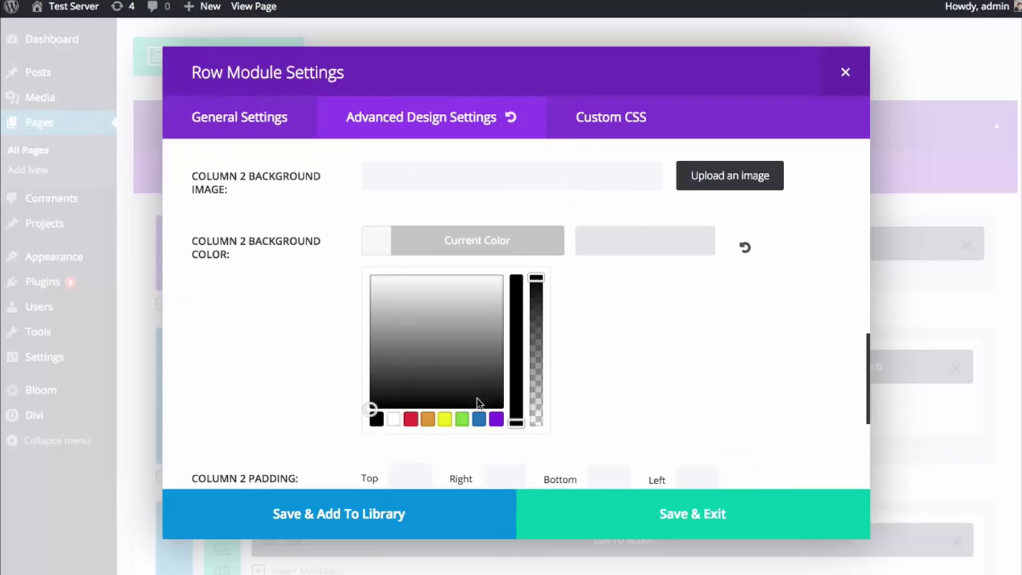
{"action": "left_click", "coordinate": [463, 421]}
{"action": "left_click", "coordinate": [469, 253]}
{"action": "scroll", "coordinate": [475, 267], "scroll_direction": "down", "scroll_amount": 2}
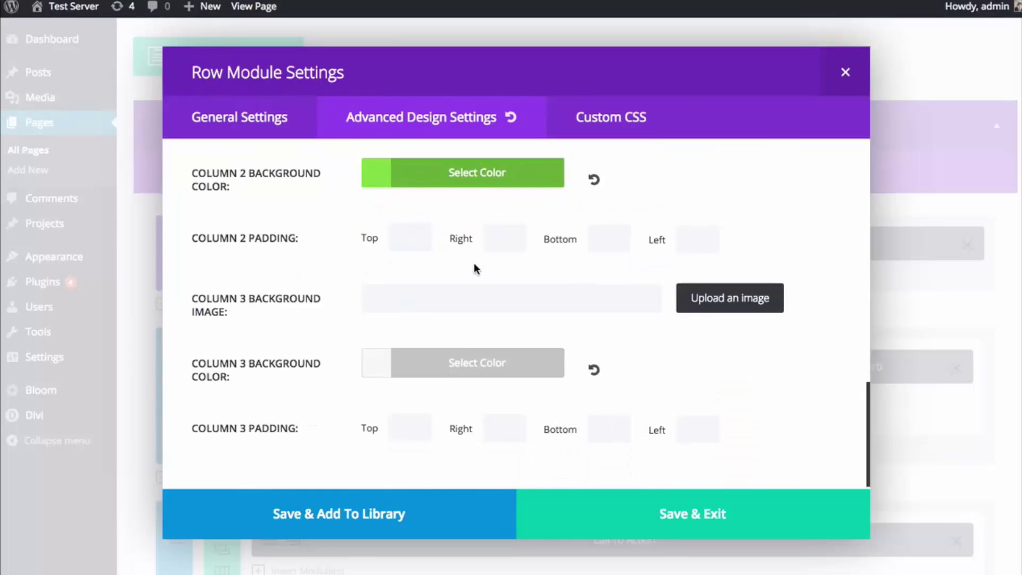
{"action": "left_click", "coordinate": [457, 358]}
{"action": "scroll", "coordinate": [456, 359], "scroll_direction": "down", "scroll_amount": 3}
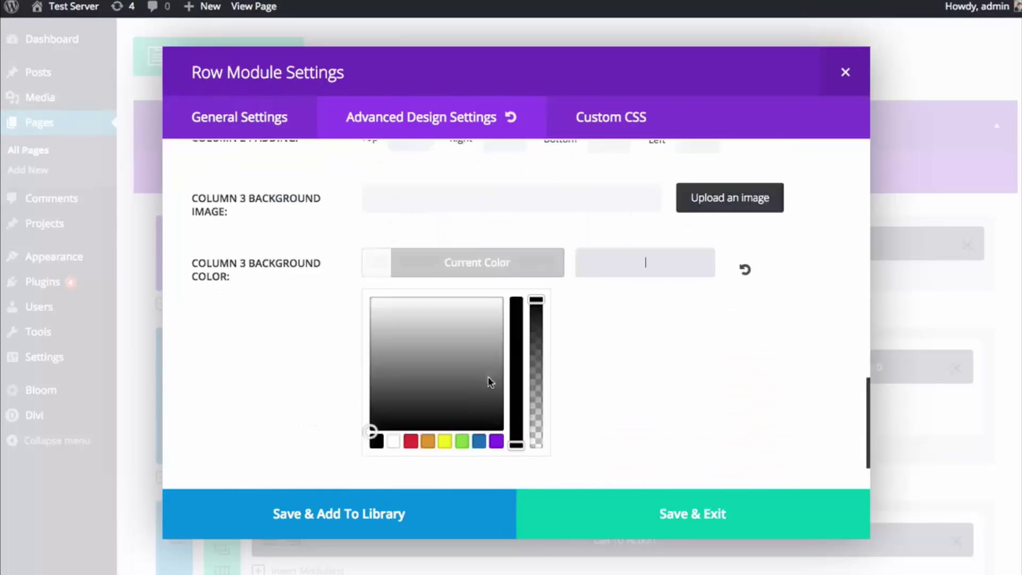
{"action": "left_click", "coordinate": [479, 441]}
{"action": "left_click", "coordinate": [486, 261]}
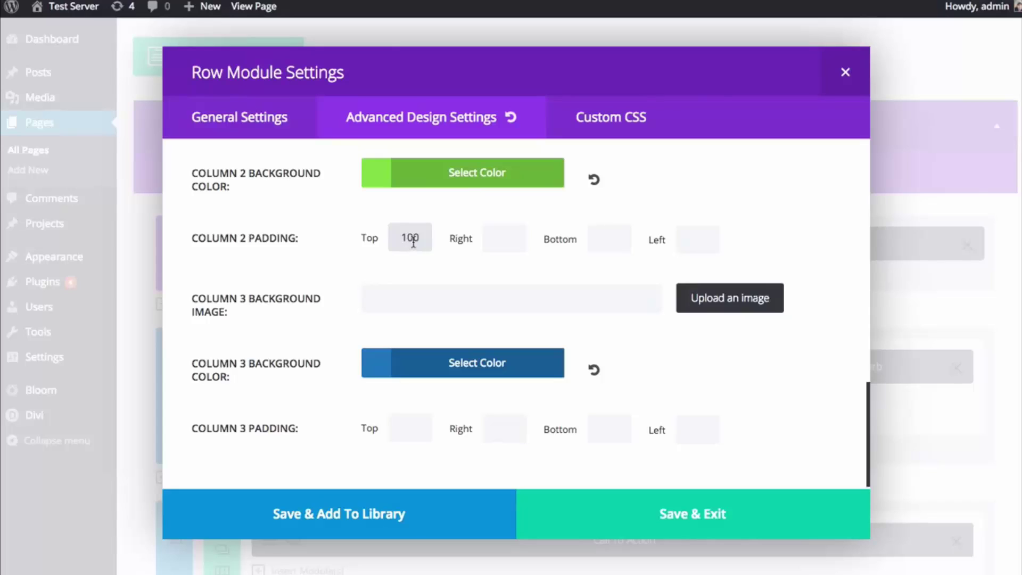
- Set column 2's padding to 200 top, 80 right, 200 bottom, 80 left
{"action": "double_click", "coordinate": [414, 238]}
{"action": "type", "text": "200"}
{"action": "left_click", "coordinate": [493, 239]}
{"action": "key", "text": "BackSpace"}
{"action": "key", "text": "BackSpace"}
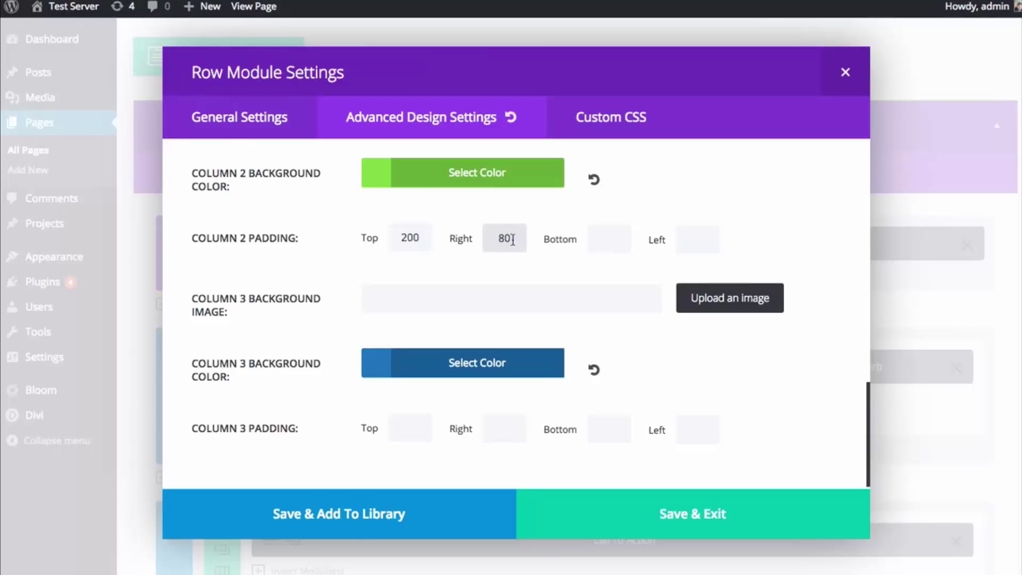
{"action": "left_click", "coordinate": [611, 238]}
{"action": "type", "text": "200"}
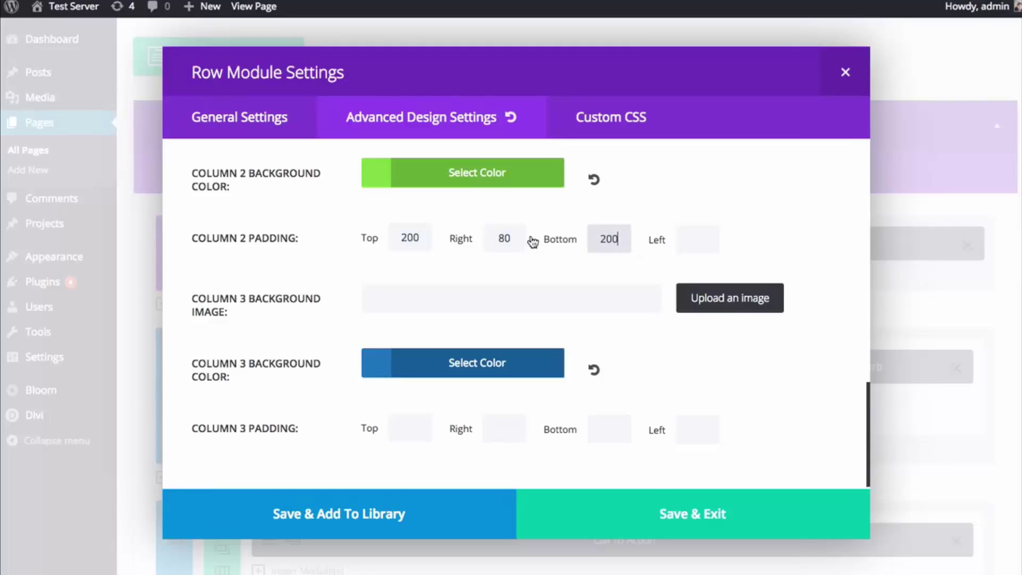
{"action": "left_click", "coordinate": [503, 238]}
{"action": "left_click", "coordinate": [692, 239]}
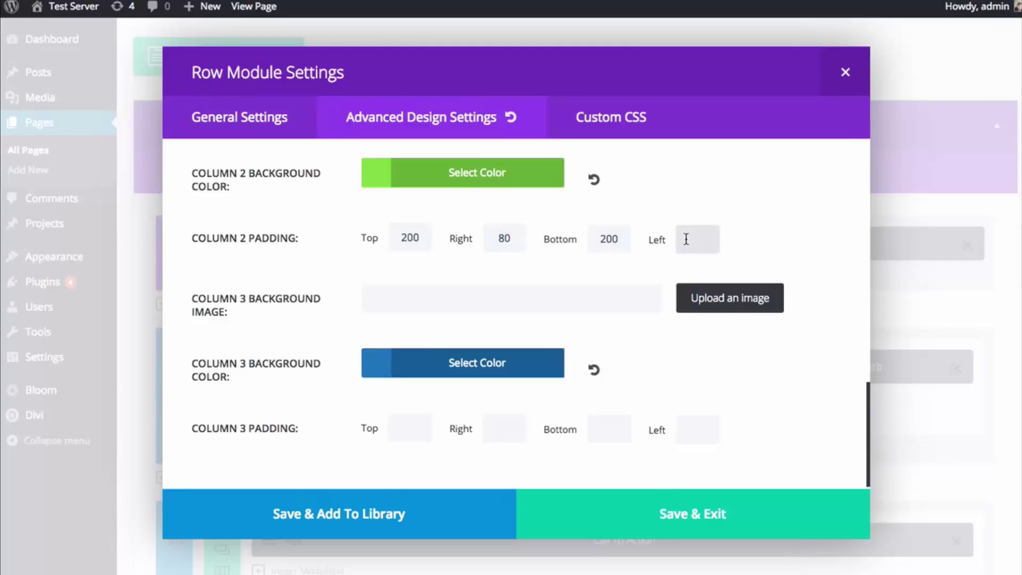
{"action": "type", "text": "80"}
- Copy column 2's 200/80/200/80 padding values into column 3's padding fields
{"action": "double_click", "coordinate": [411, 237]}
{"action": "key", "text": "ctrl+c"}
{"action": "left_click", "coordinate": [395, 429]}
{"action": "key", "text": "ctrl+v"}
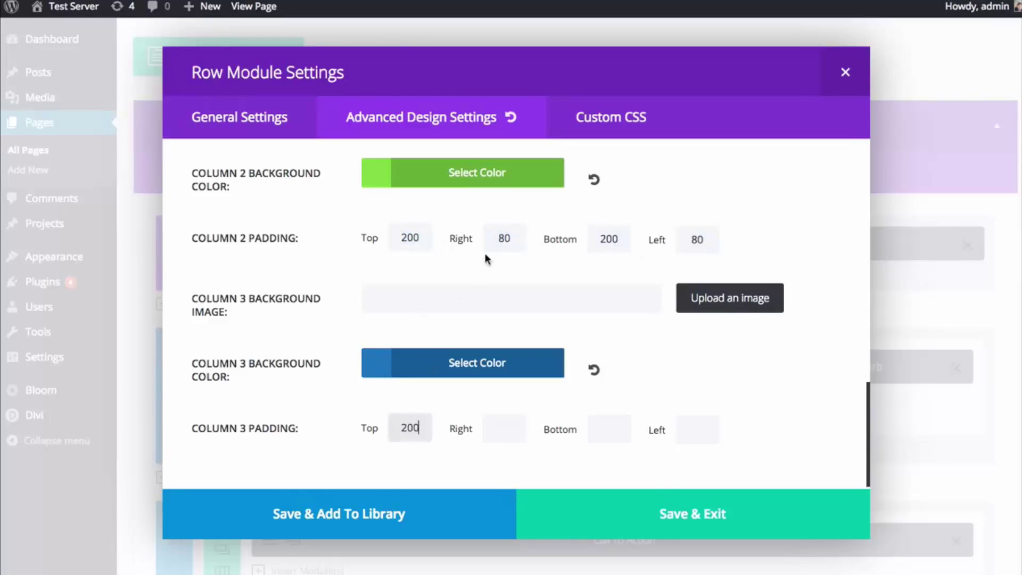
{"action": "double_click", "coordinate": [503, 238]}
{"action": "key", "text": "ctrl+c"}
{"action": "left_click", "coordinate": [498, 429]}
{"action": "key", "text": "ctrl+v"}
{"action": "double_click", "coordinate": [608, 239]}
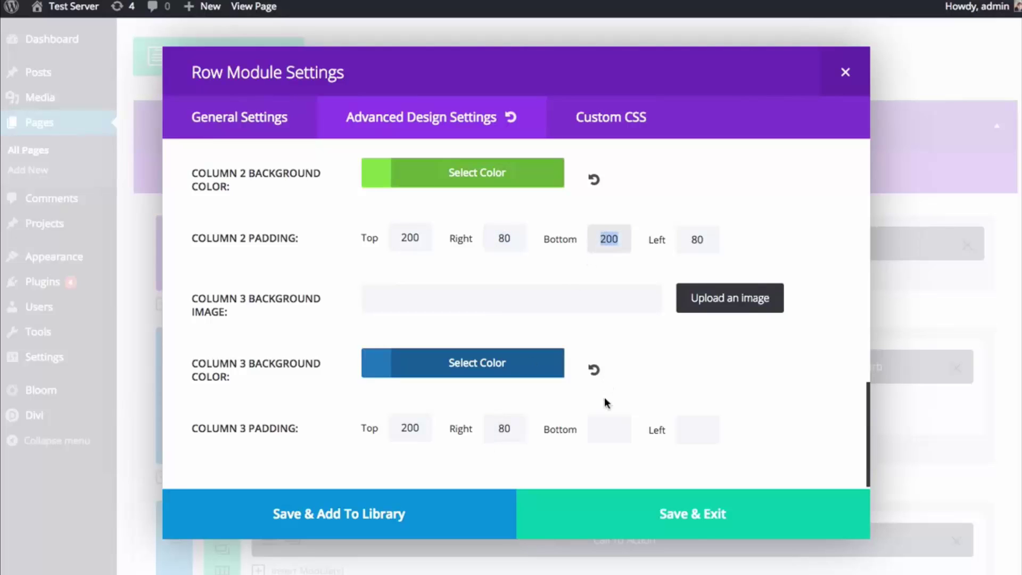
{"action": "key", "text": "ctrl+c"}
{"action": "left_click", "coordinate": [609, 429]}
{"action": "key", "text": "ctrl+v"}
{"action": "double_click", "coordinate": [698, 239]}
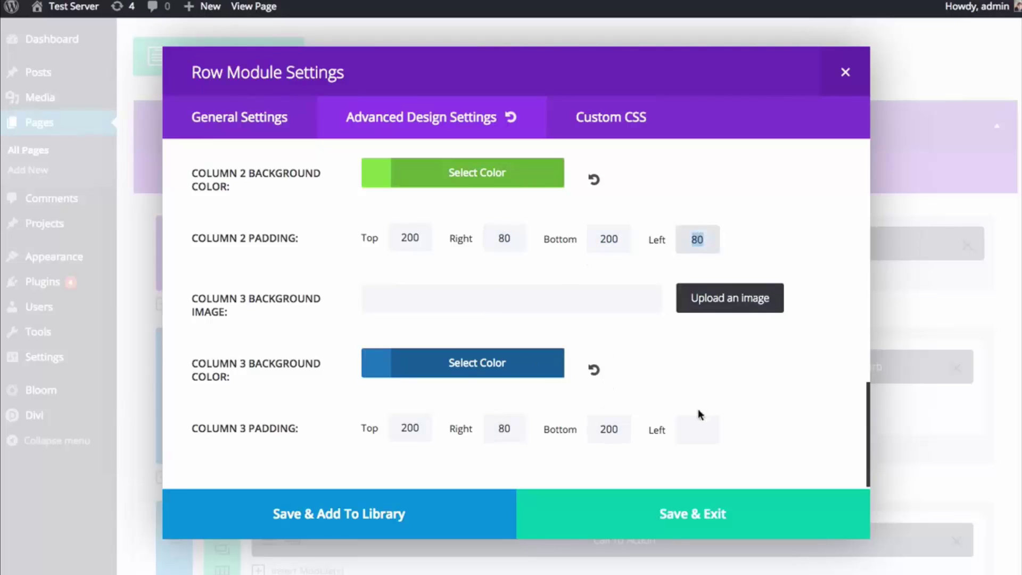
{"action": "key", "text": "ctrl+c"}
{"action": "left_click", "coordinate": [698, 429]}
{"action": "key", "text": "ctrl+v"}
- Give column 1 80 left and right padding and 200 top and bottom padding
{"action": "scroll", "coordinate": [753, 392], "scroll_direction": "up", "scroll_amount": 4}
{"action": "left_click", "coordinate": [687, 271]}
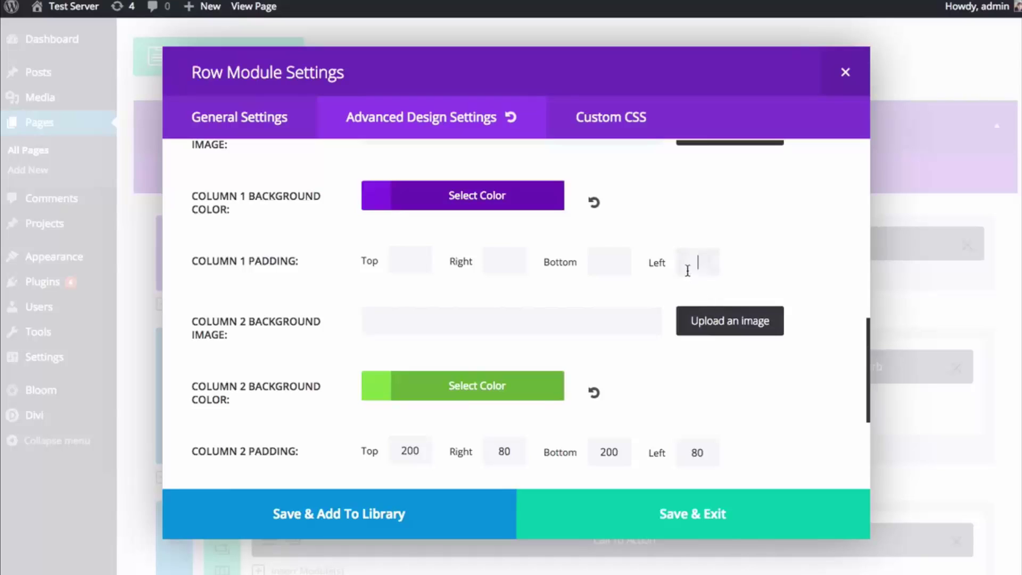
{"action": "key", "text": "ctrl+v"}
{"action": "left_click", "coordinate": [506, 266]}
{"action": "key", "text": "ctrl+v"}
{"action": "double_click", "coordinate": [607, 451]}
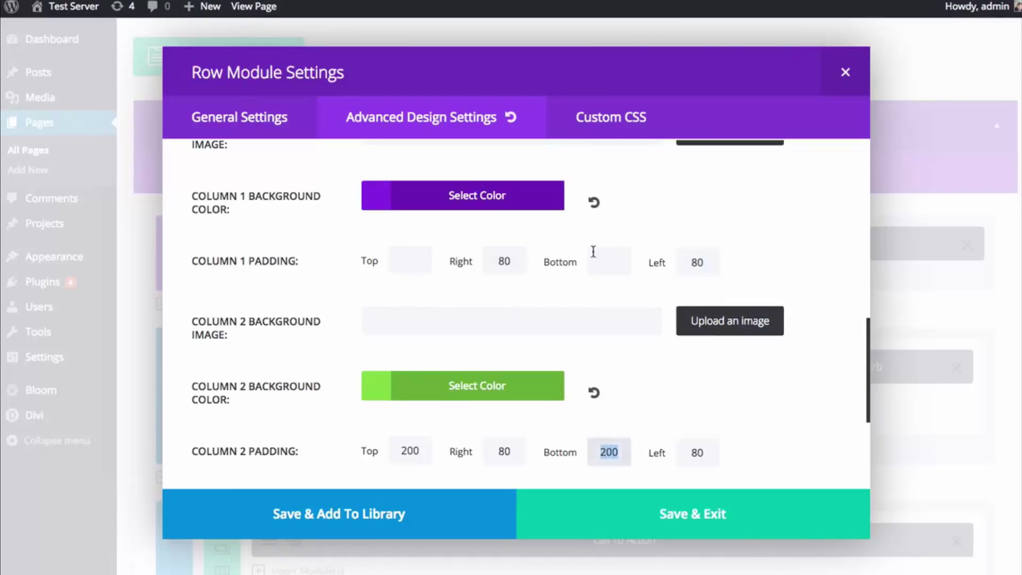
{"action": "key", "text": "ctrl+c"}
{"action": "left_click", "coordinate": [595, 258]}
{"action": "key", "text": "ctrl+v"}
{"action": "left_click", "coordinate": [415, 261]}
{"action": "key", "text": "ctrl+v"}
- Save the row settings and Update the page
{"action": "left_click", "coordinate": [673, 508]}
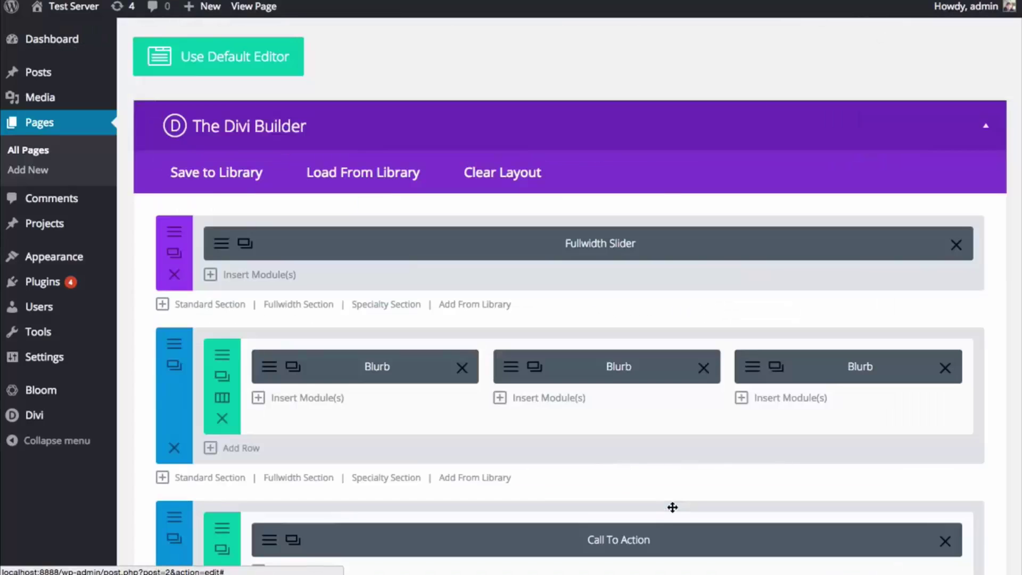
{"action": "scroll", "coordinate": [672, 507], "scroll_direction": "down", "scroll_amount": 10}
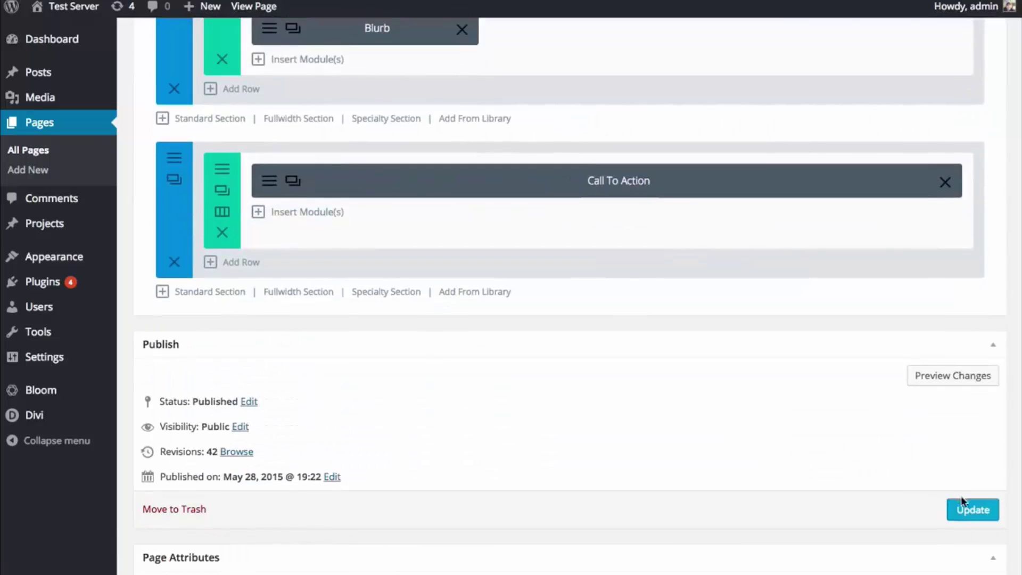
{"action": "left_click", "coordinate": [973, 510]}
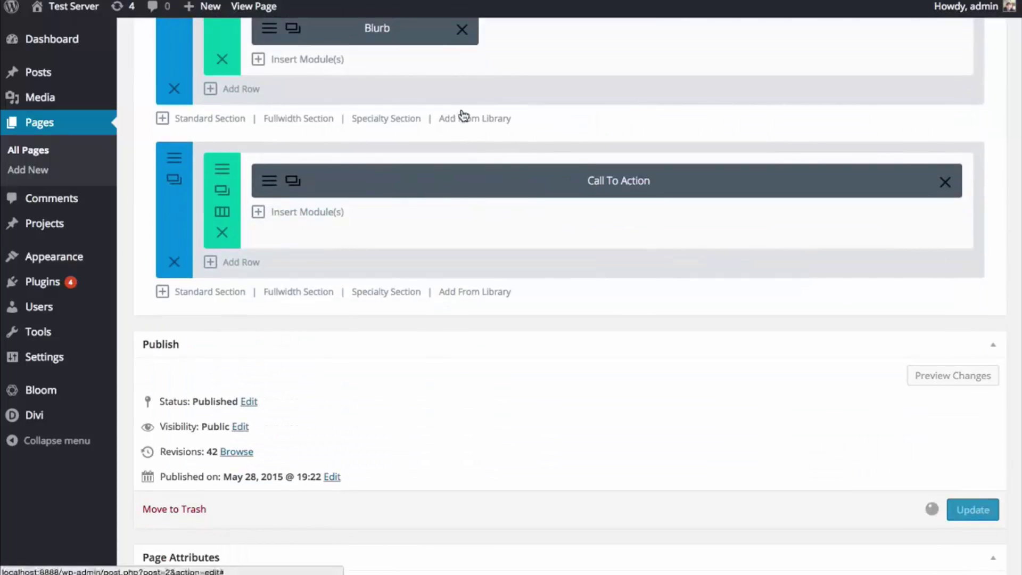
- View the live page, reload it and check the tall coloured columns
{"action": "left_click", "coordinate": [271, 13]}
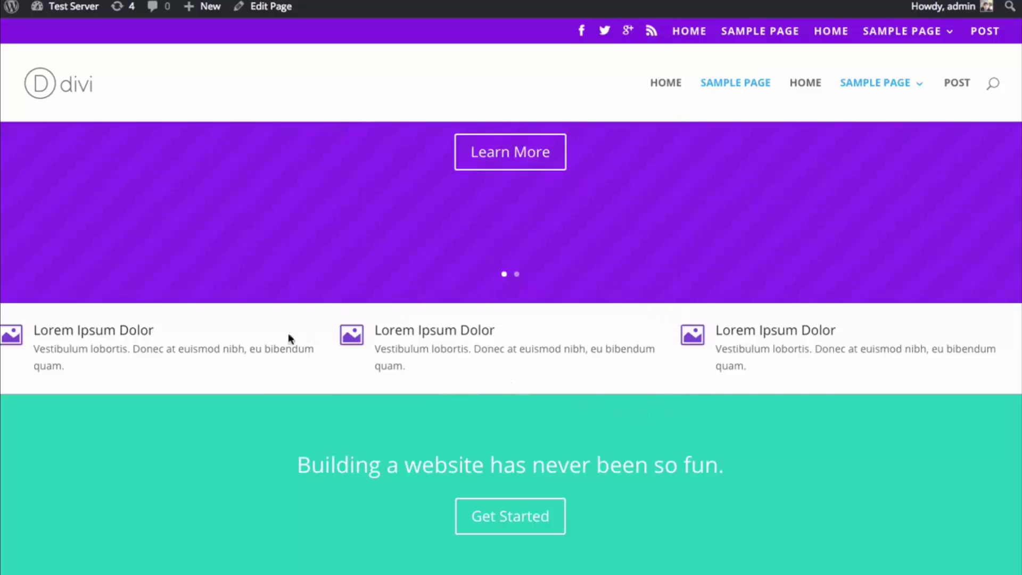
{"action": "key", "text": "ctrl+r"}
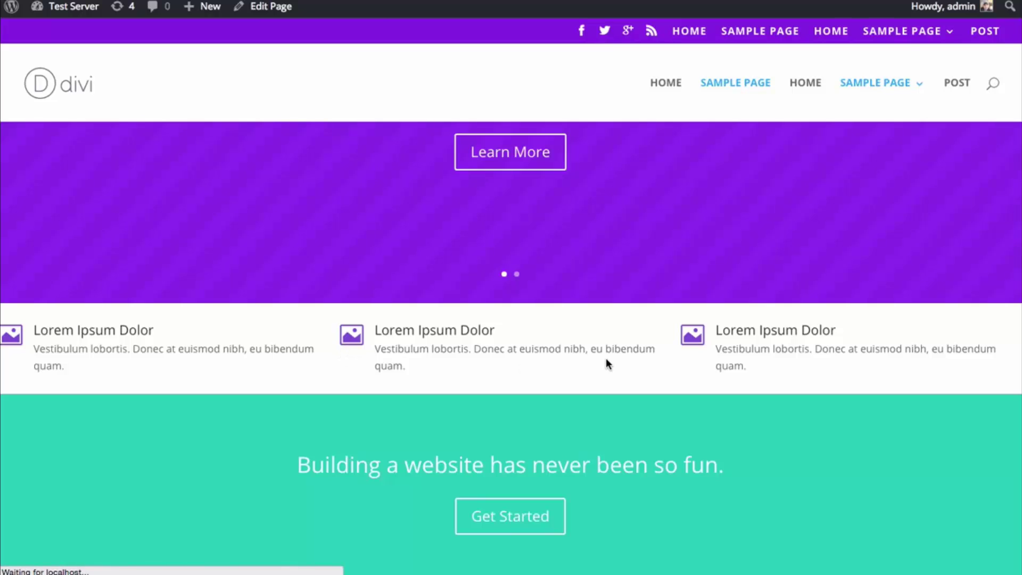
{"action": "scroll", "coordinate": [607, 365], "scroll_direction": "down", "scroll_amount": 3}
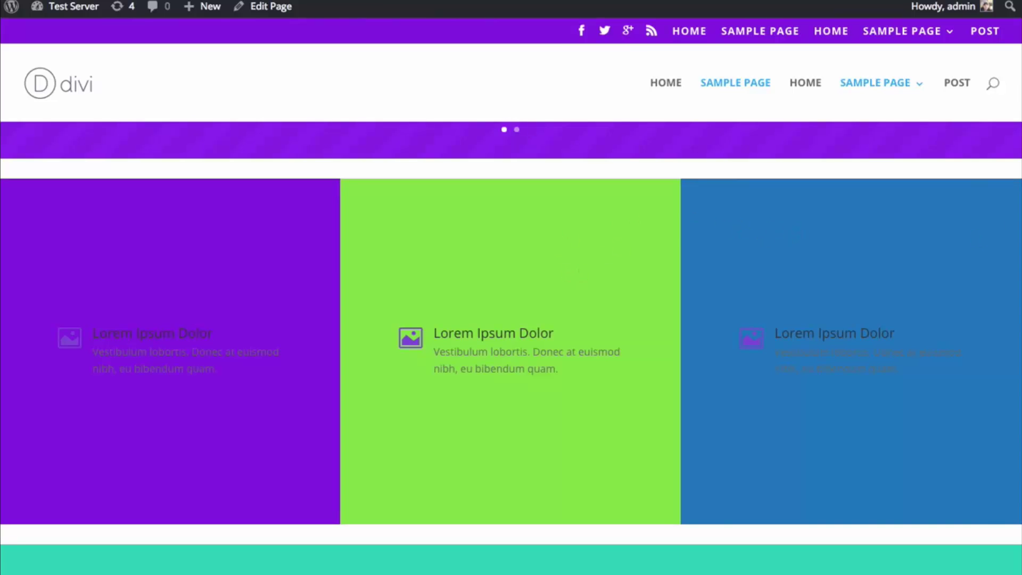
{"action": "left_click_drag", "start_coordinate": [1021, 170], "coordinate": [1017, 214]}
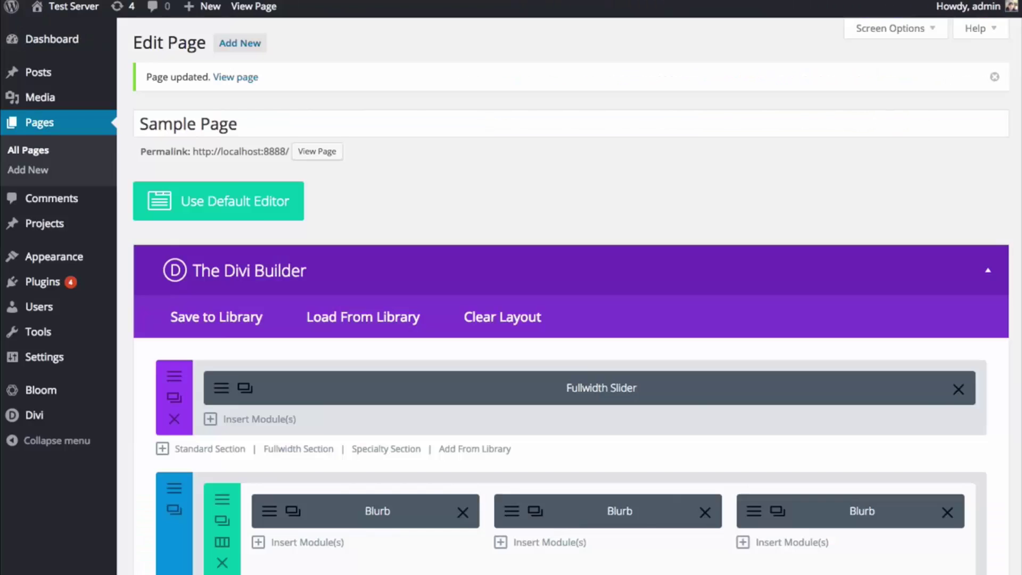
{"action": "scroll", "coordinate": [274, 404], "scroll_direction": "down", "scroll_amount": 3}
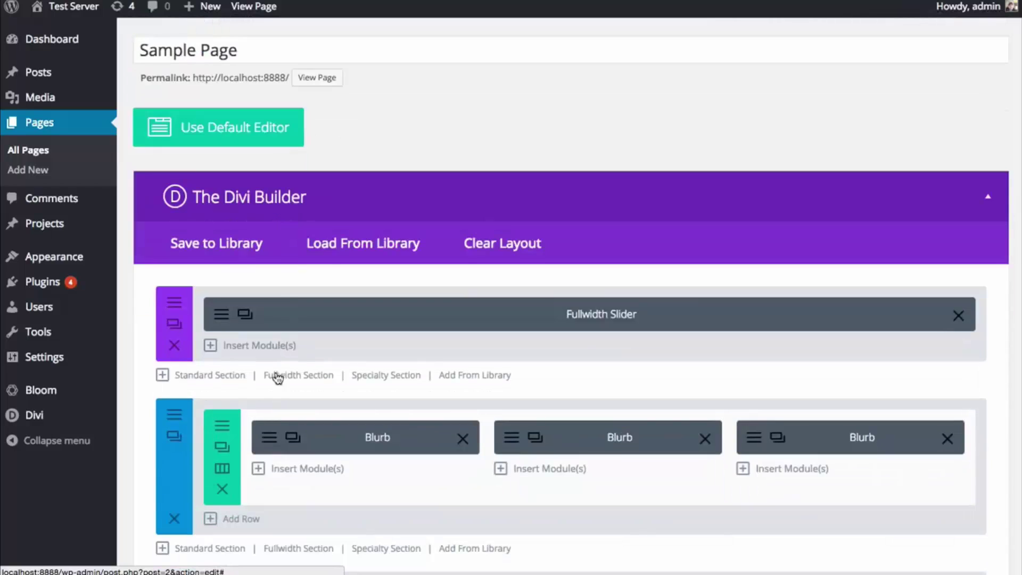
- Look over a blurb's settings, then change the row to two equal columns
{"action": "left_click", "coordinate": [273, 445]}
{"action": "scroll", "coordinate": [392, 330], "scroll_direction": "down", "scroll_amount": 1}
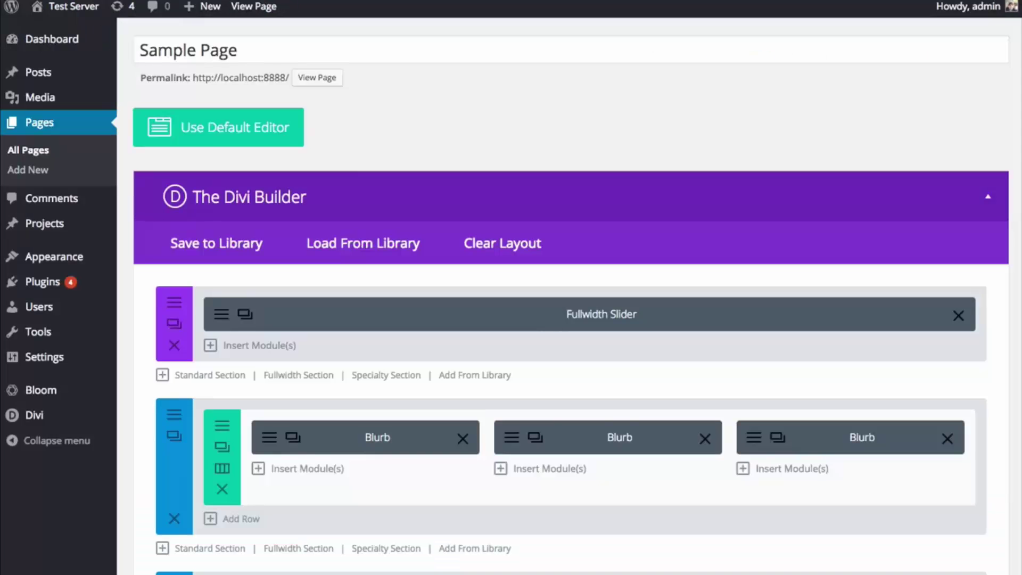
{"action": "scroll", "coordinate": [417, 317], "scroll_direction": "down", "scroll_amount": 3}
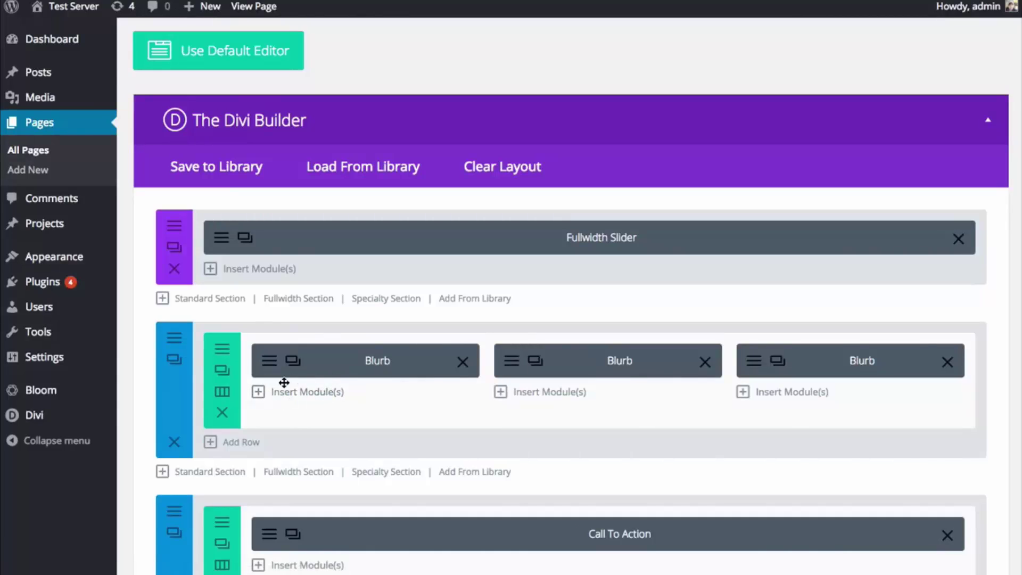
{"action": "left_click", "coordinate": [223, 397]}
{"action": "left_click", "coordinate": [486, 198]}
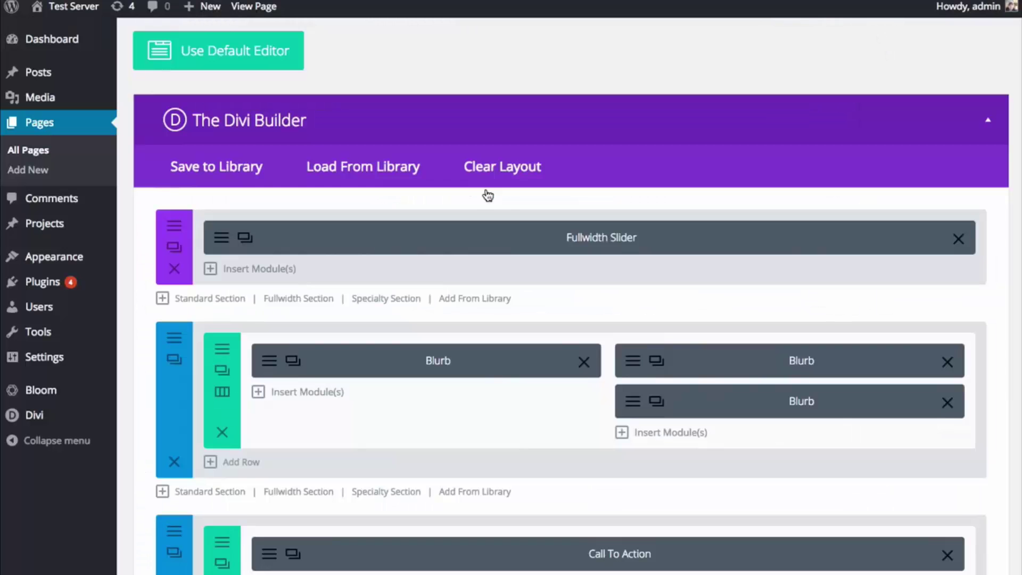
- Delete the extra right-column blurb and duplicate the two-blurb row
{"action": "scroll", "coordinate": [512, 412], "scroll_direction": "down", "scroll_amount": 1}
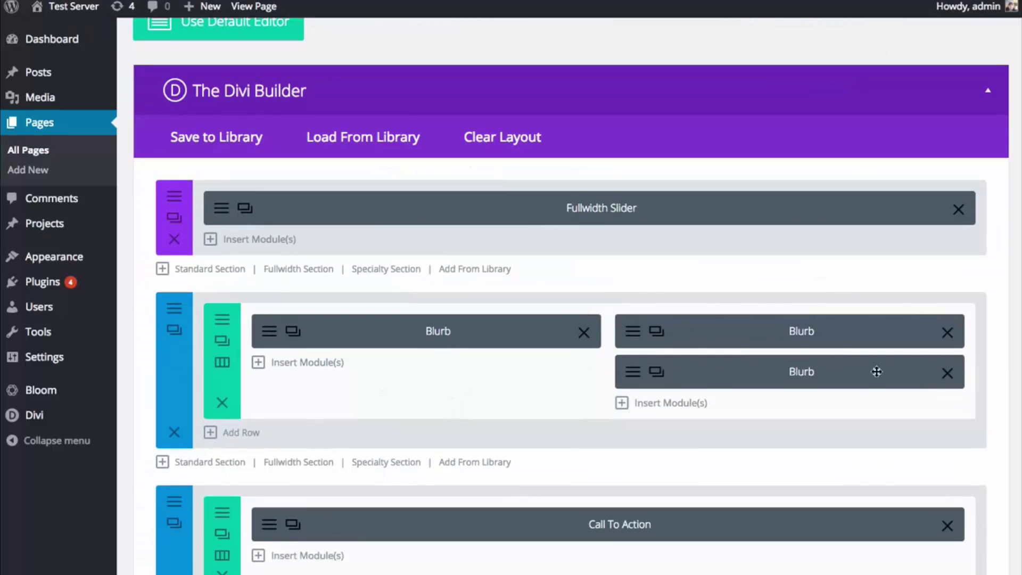
{"action": "left_click", "coordinate": [950, 374]}
{"action": "left_click", "coordinate": [222, 343]}
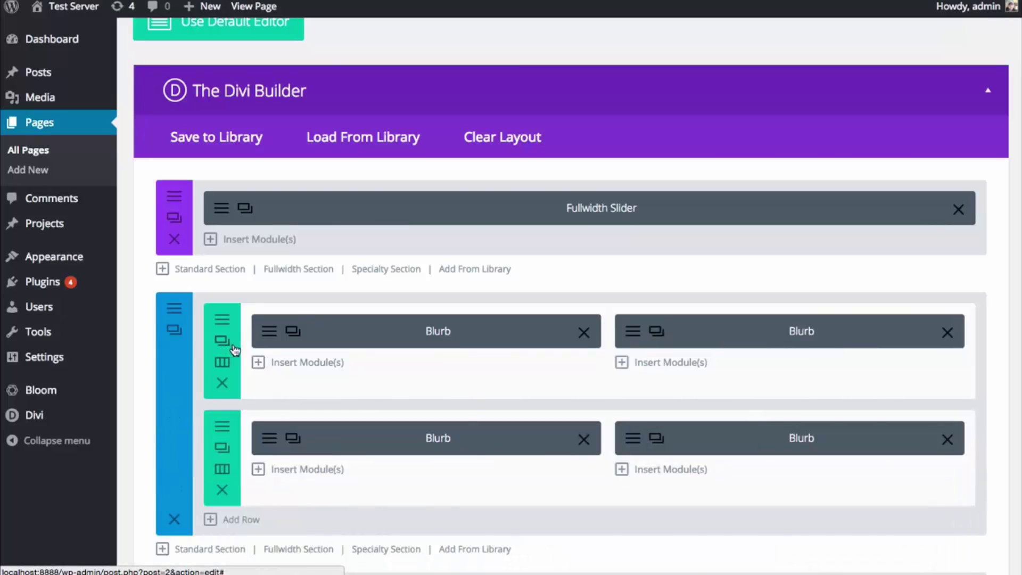
- In the new row's Advanced Design Settings, make Column 1's background green
{"action": "left_click", "coordinate": [222, 427]}
{"action": "scroll", "coordinate": [456, 245], "scroll_direction": "down", "scroll_amount": 4}
{"action": "scroll", "coordinate": [455, 245], "scroll_direction": "up", "scroll_amount": 4}
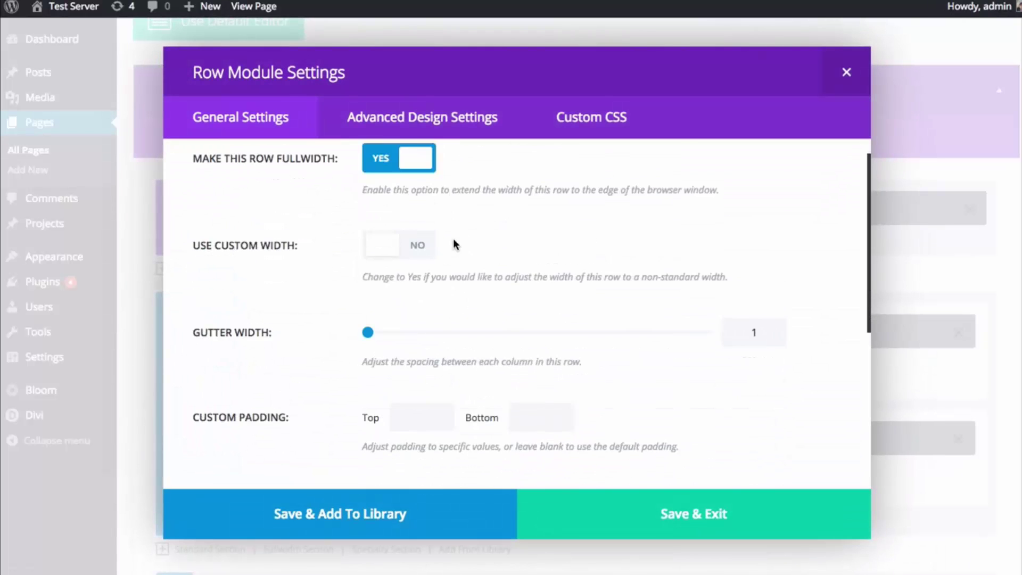
{"action": "left_click", "coordinate": [418, 129]}
{"action": "scroll", "coordinate": [730, 338], "scroll_direction": "down", "scroll_amount": 10}
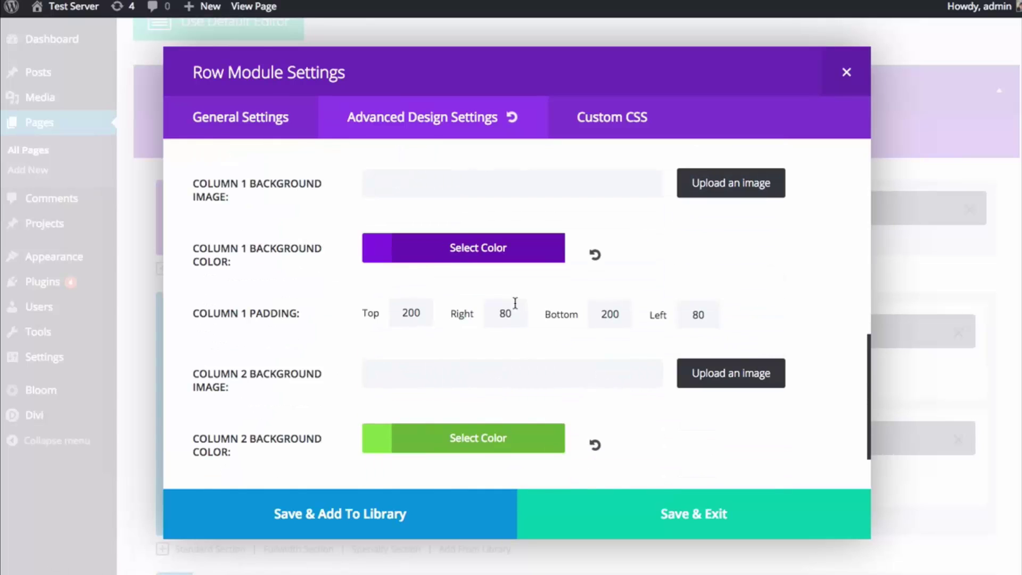
{"action": "left_click", "coordinate": [477, 258]}
{"action": "left_click", "coordinate": [465, 429]}
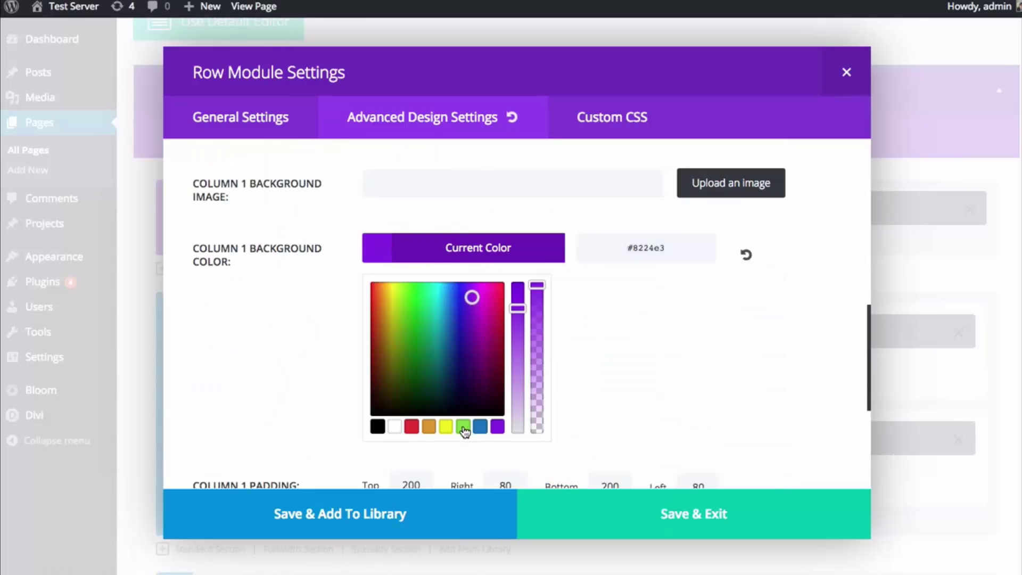
{"action": "left_click", "coordinate": [478, 248]}
- Make Column 2's background purple and save the row settings
{"action": "scroll", "coordinate": [505, 276], "scroll_direction": "down", "scroll_amount": 2}
{"action": "left_click", "coordinate": [478, 363]}
{"action": "scroll", "coordinate": [486, 371], "scroll_direction": "down", "scroll_amount": 2}
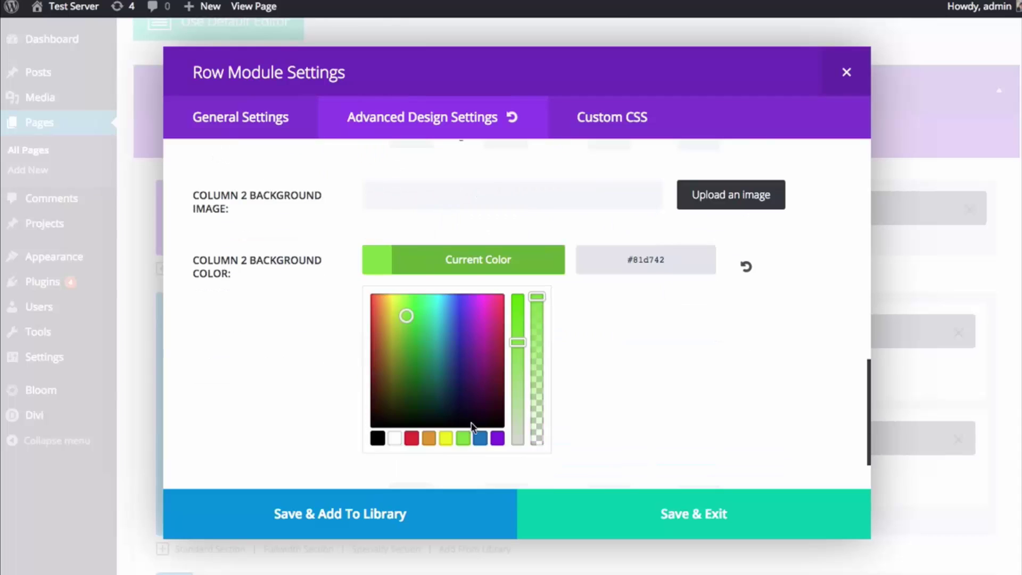
{"action": "left_click", "coordinate": [496, 438]}
{"action": "left_click", "coordinate": [569, 323]}
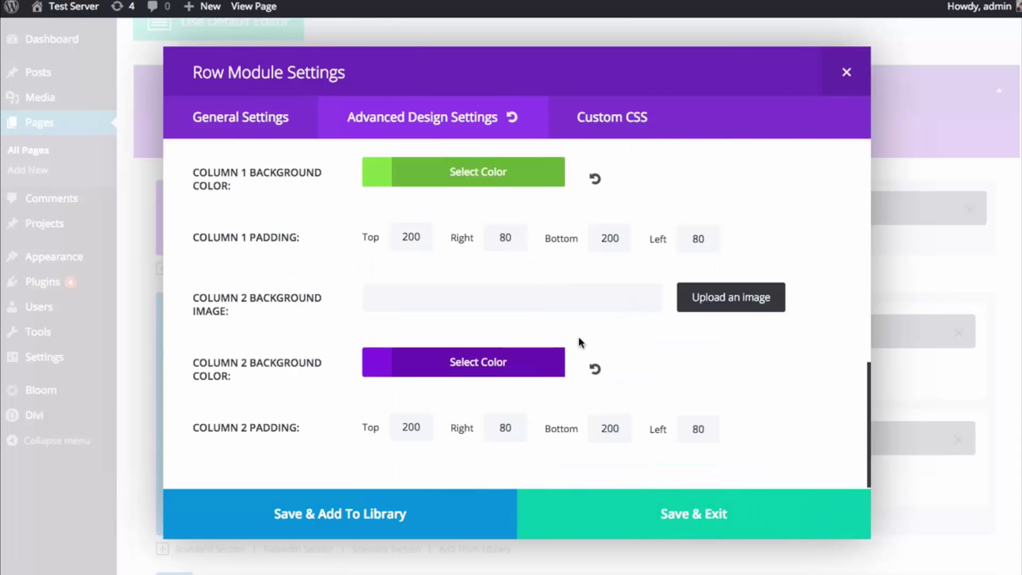
{"action": "left_click", "coordinate": [687, 513]}
{"action": "scroll", "coordinate": [693, 452], "scroll_direction": "down", "scroll_amount": 10}
- Open the blurb section's settings, look them over, and close them
{"action": "scroll", "coordinate": [735, 474], "scroll_direction": "up", "scroll_amount": 10}
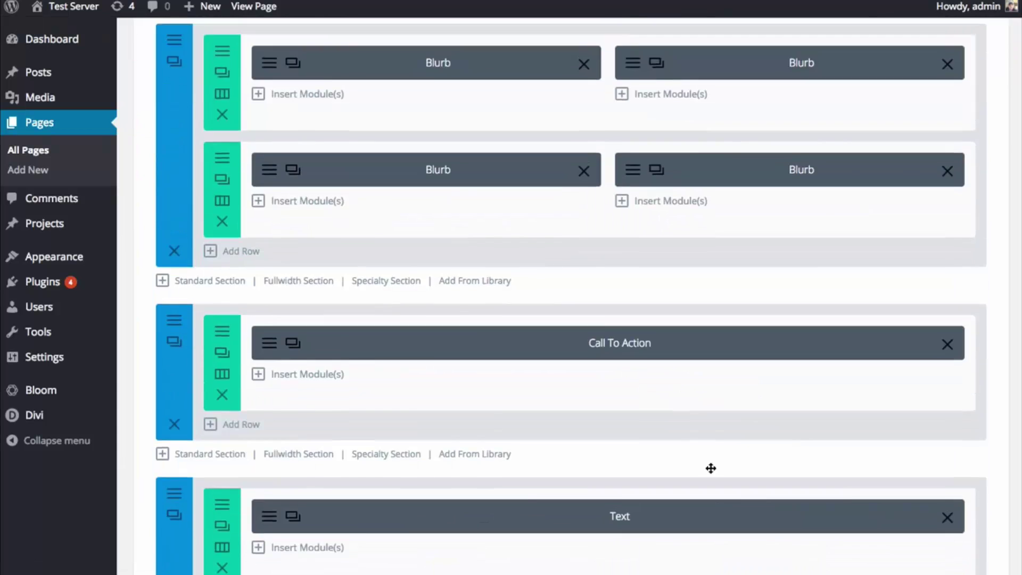
{"action": "left_click", "coordinate": [172, 292]}
{"action": "scroll", "coordinate": [562, 348], "scroll_direction": "down", "scroll_amount": 10}
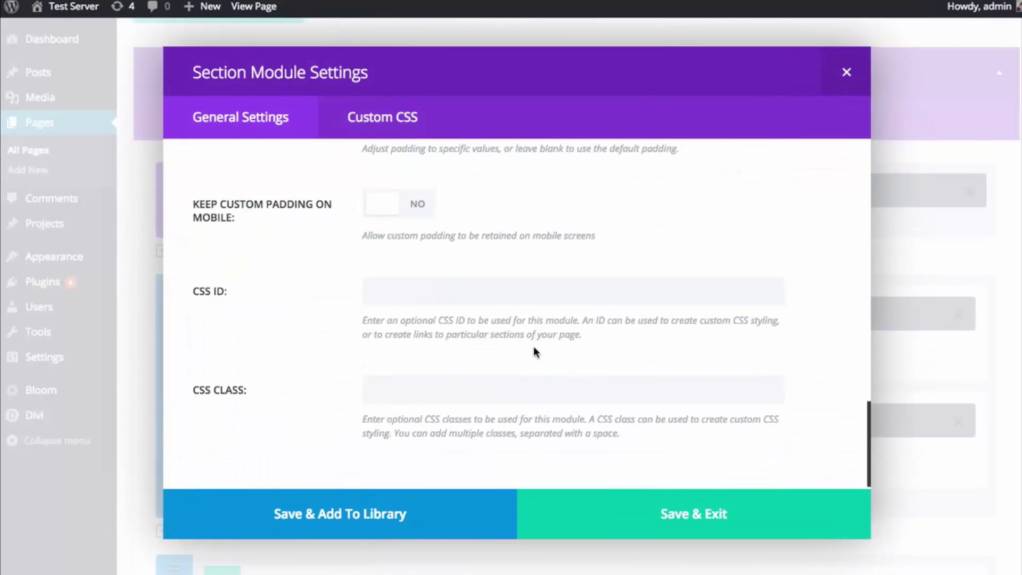
{"action": "scroll", "coordinate": [468, 338], "scroll_direction": "up", "scroll_amount": 3}
{"action": "left_click", "coordinate": [649, 509]}
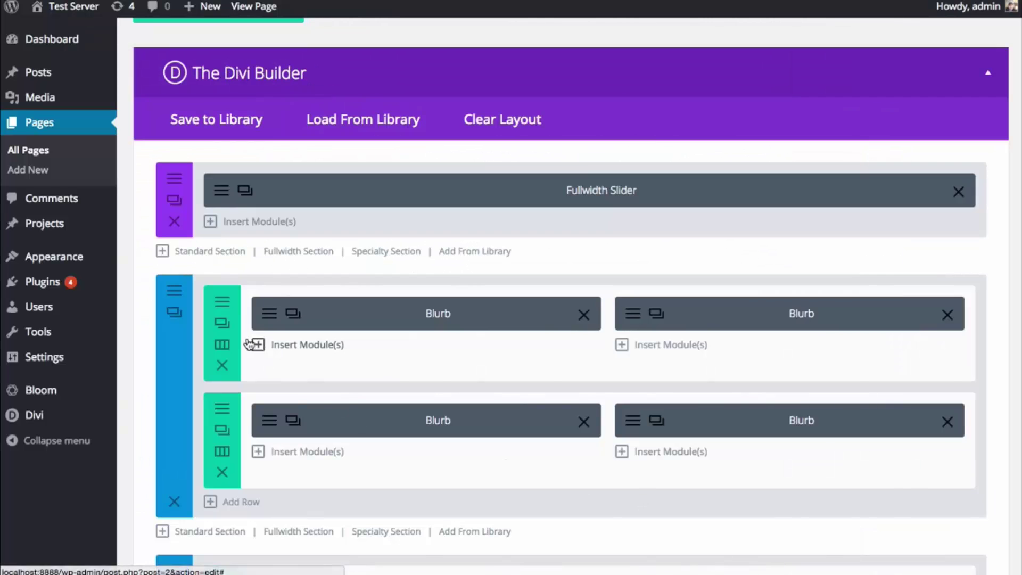
- Check a blurb row's settings, then reopen the section settings at Custom Padding (0 top, 0 bottom)
{"action": "left_click", "coordinate": [223, 304]}
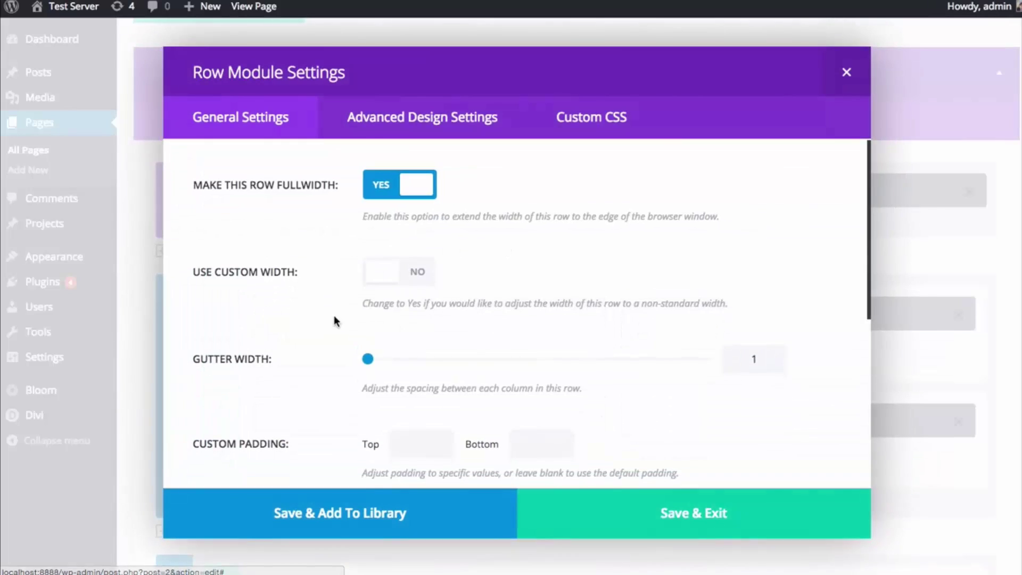
{"action": "scroll", "coordinate": [672, 261], "scroll_direction": "down", "scroll_amount": 5}
{"action": "left_click", "coordinate": [847, 73]}
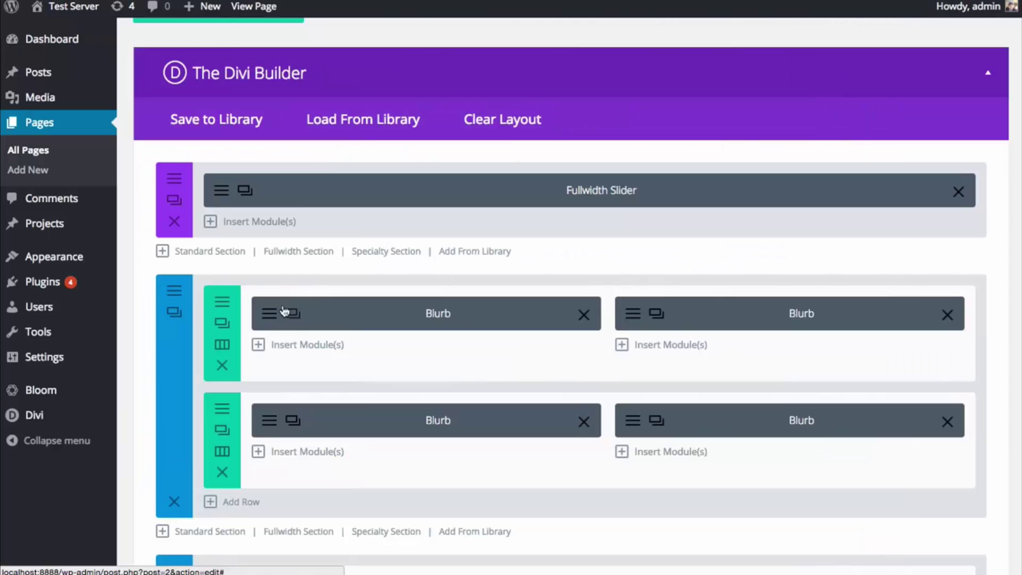
{"action": "left_click", "coordinate": [178, 299]}
{"action": "scroll", "coordinate": [753, 322], "scroll_direction": "down", "scroll_amount": 5}
{"action": "scroll", "coordinate": [756, 330], "scroll_direction": "down", "scroll_amount": 3}
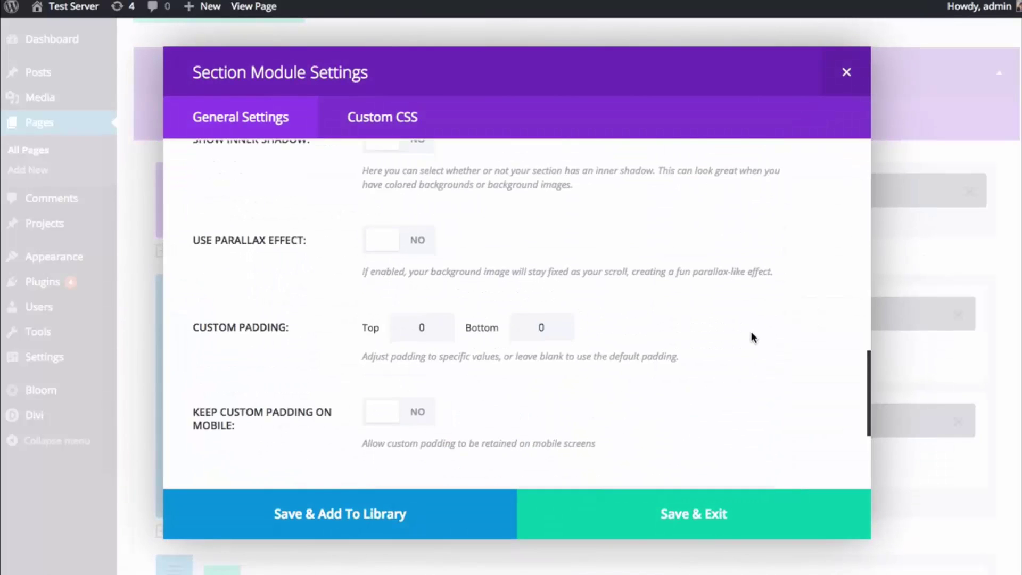
- Save the section settings, update the page, and reload the live homepage to check the blurbs
{"action": "left_click", "coordinate": [641, 527]}
{"action": "scroll", "coordinate": [824, 456], "scroll_direction": "down", "scroll_amount": 5}
{"action": "scroll", "coordinate": [824, 456], "scroll_direction": "down", "scroll_amount": 10}
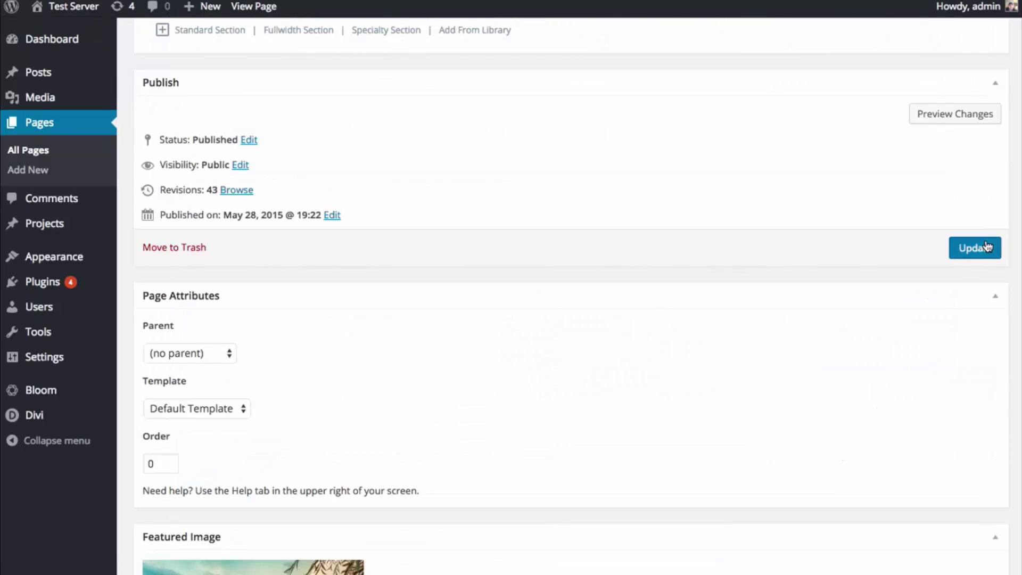
{"action": "left_click", "coordinate": [987, 247]}
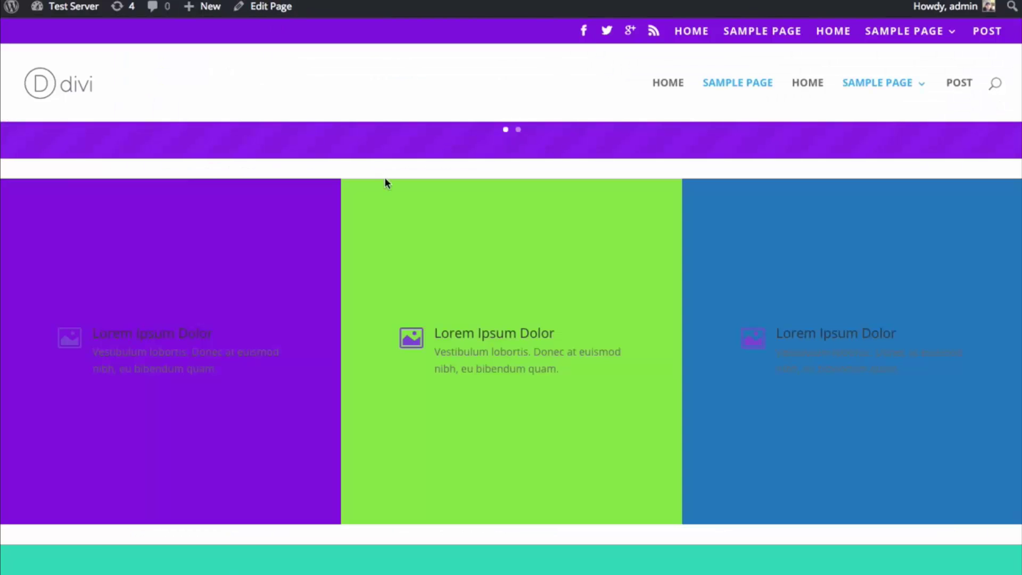
{"action": "key", "text": "super+r"}
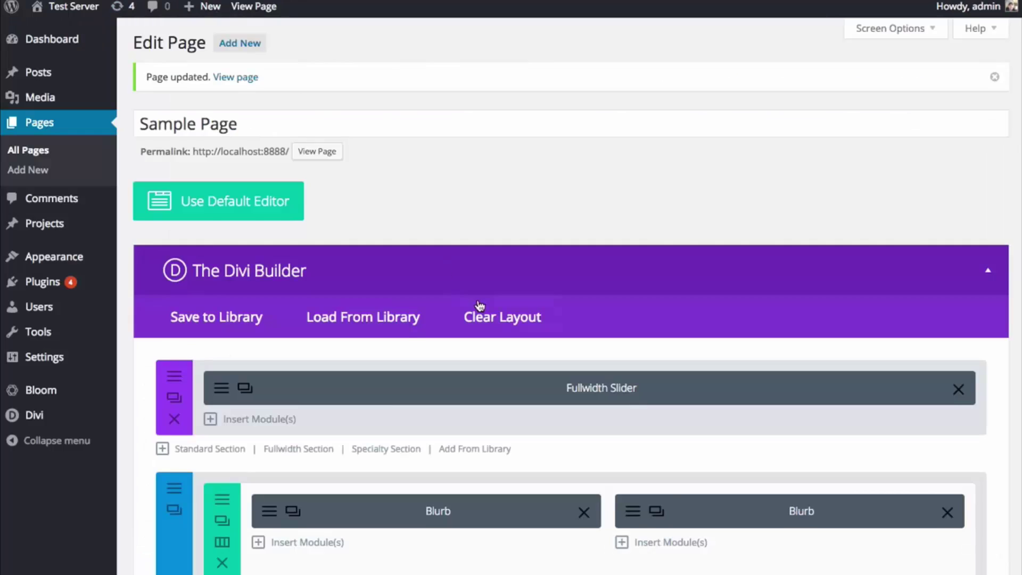
{"action": "scroll", "coordinate": [472, 313], "scroll_direction": "down", "scroll_amount": 3}
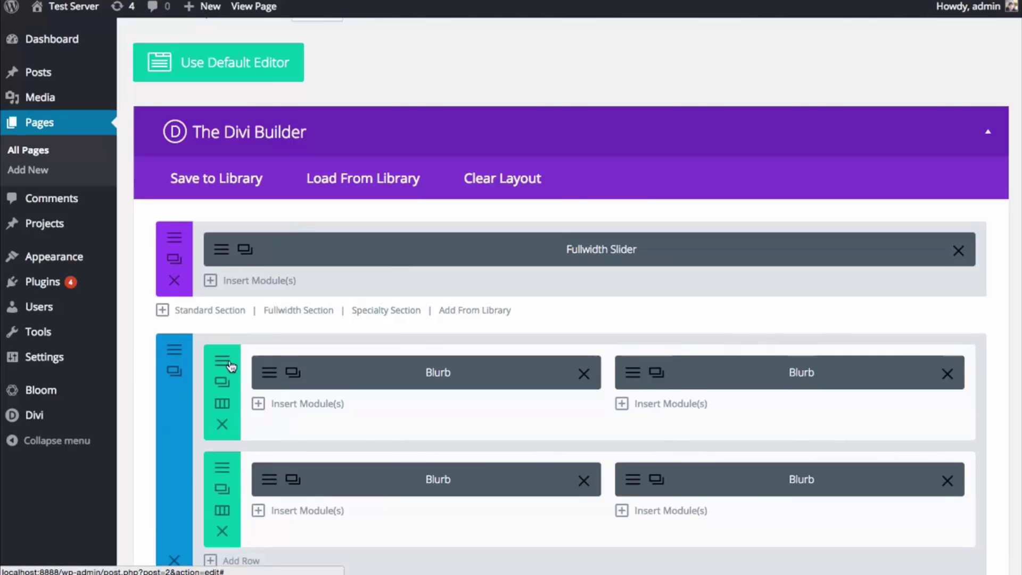
- Give the first blurb row 0 top and 0 bottom custom padding and save it
{"action": "left_click", "coordinate": [222, 385]}
{"action": "scroll", "coordinate": [514, 293], "scroll_direction": "down", "scroll_amount": 1}
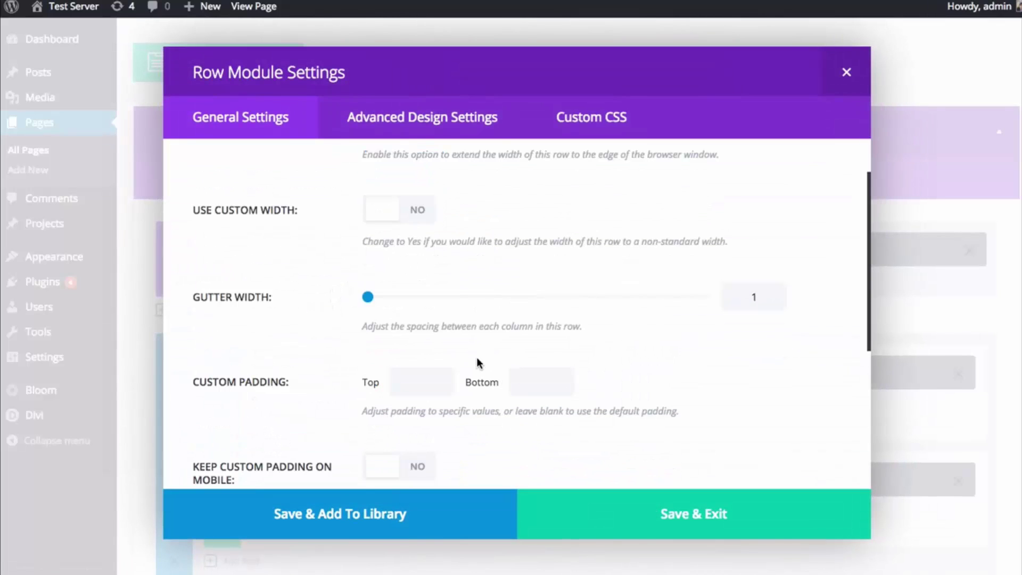
{"action": "left_click", "coordinate": [428, 381]}
{"action": "type", "text": "0"}
{"action": "key", "text": "Tab"}
{"action": "type", "text": "0"}
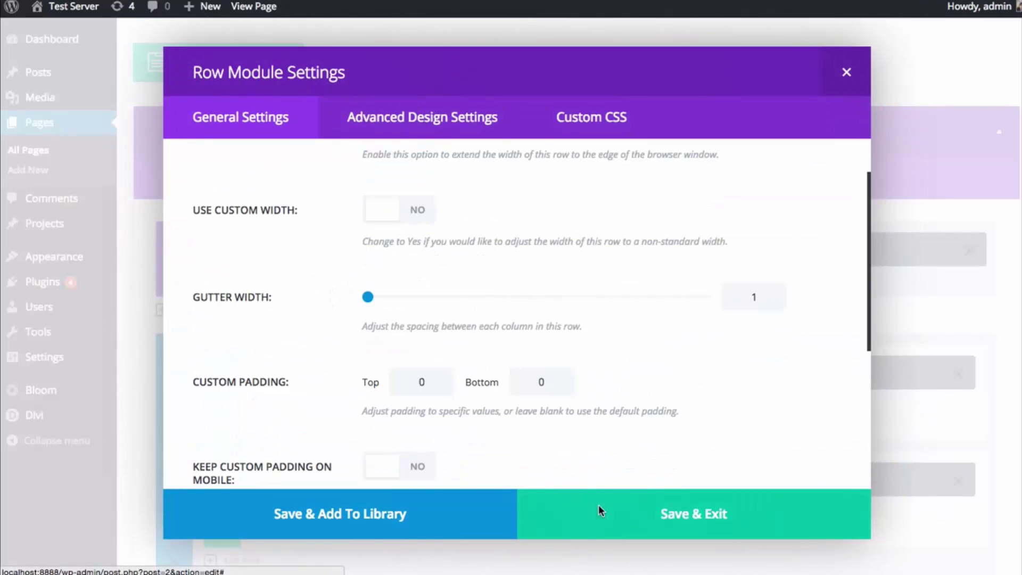
{"action": "left_click", "coordinate": [599, 505]}
- Give the second blurb row 0 top and 0 bottom custom padding and save it
{"action": "left_click", "coordinate": [223, 465]}
{"action": "scroll", "coordinate": [470, 434], "scroll_direction": "down", "scroll_amount": 6}
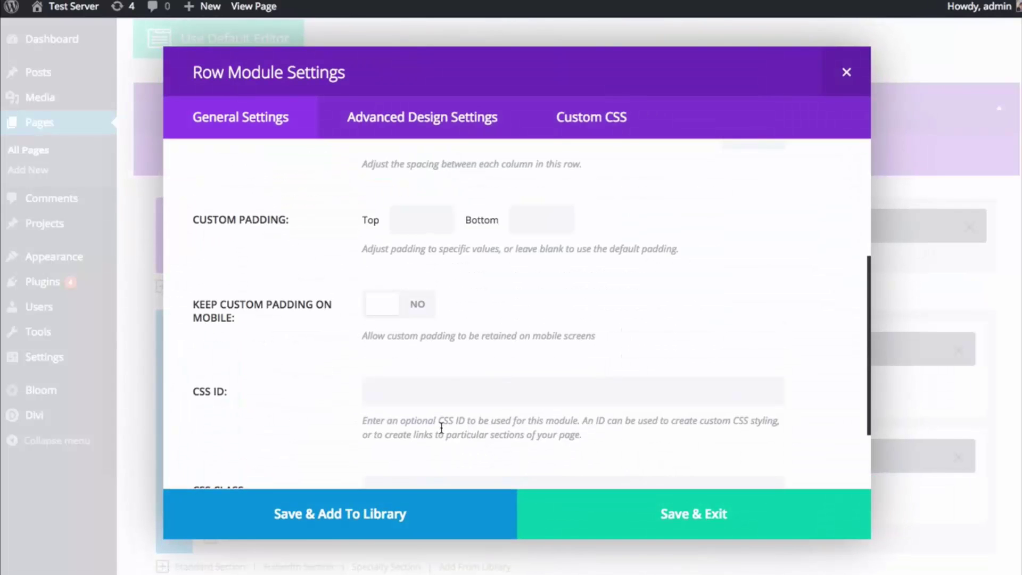
{"action": "left_click", "coordinate": [427, 216]}
{"action": "type", "text": "0"}
{"action": "key", "text": "Tab"}
{"action": "type", "text": "0"}
{"action": "left_click", "coordinate": [609, 520]}
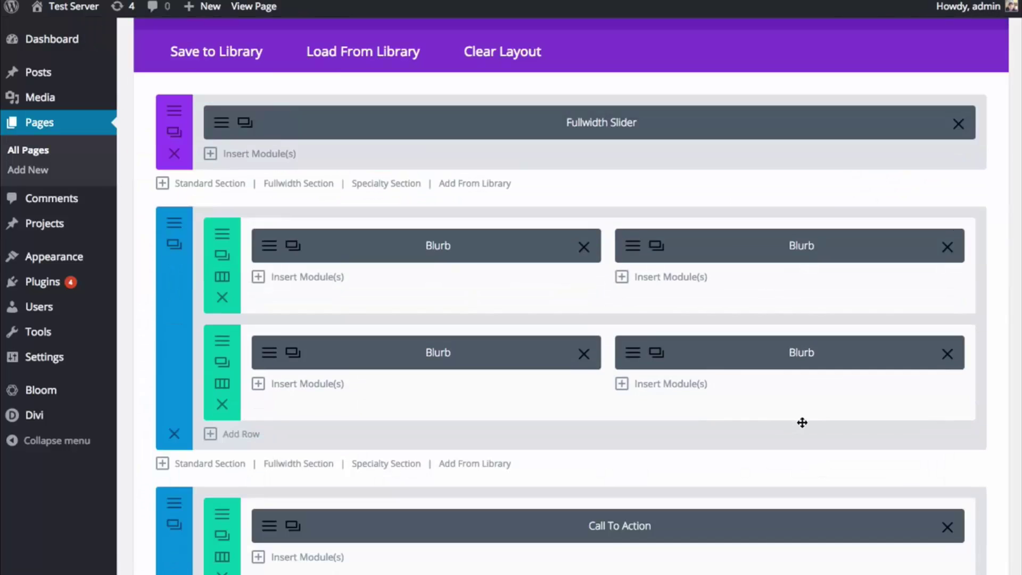
{"action": "scroll", "coordinate": [871, 429], "scroll_direction": "down", "scroll_amount": 8}
{"action": "scroll", "coordinate": [872, 430], "scroll_direction": "down", "scroll_amount": 15}
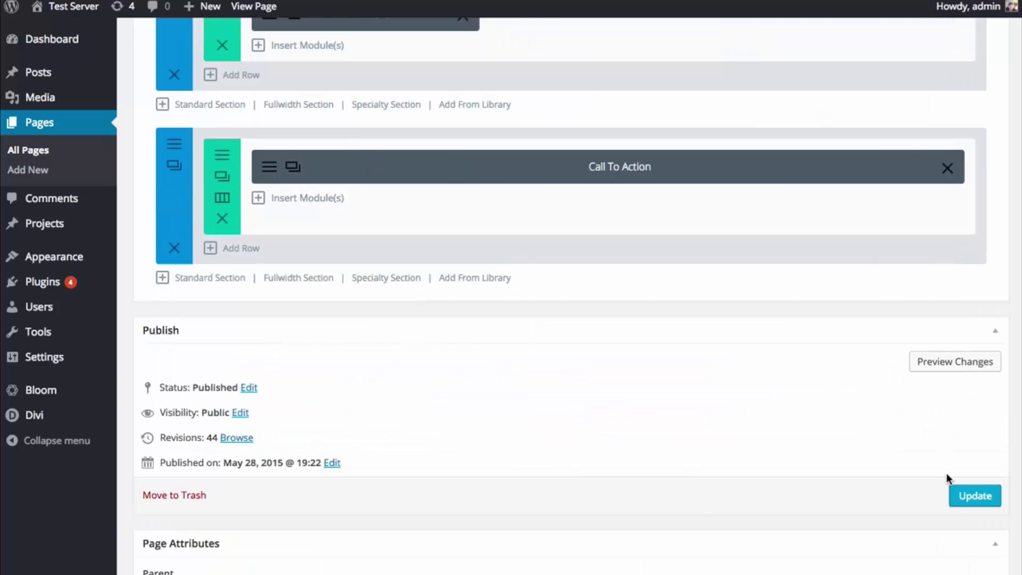
- Update the page with the zero padding and review the live purple-and-green blurb grid
{"action": "left_click", "coordinate": [954, 494]}
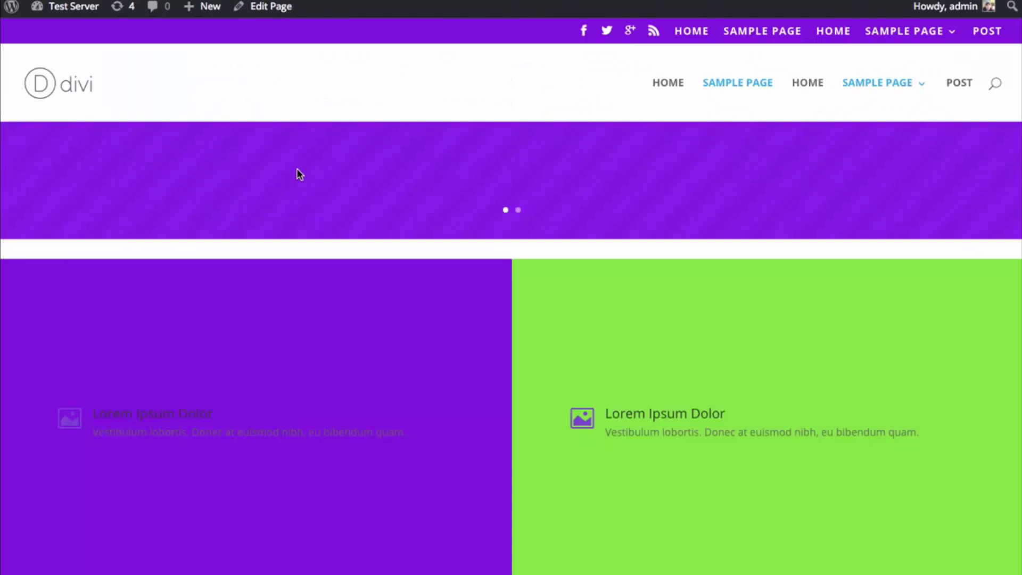
{"action": "key", "text": "super+r"}
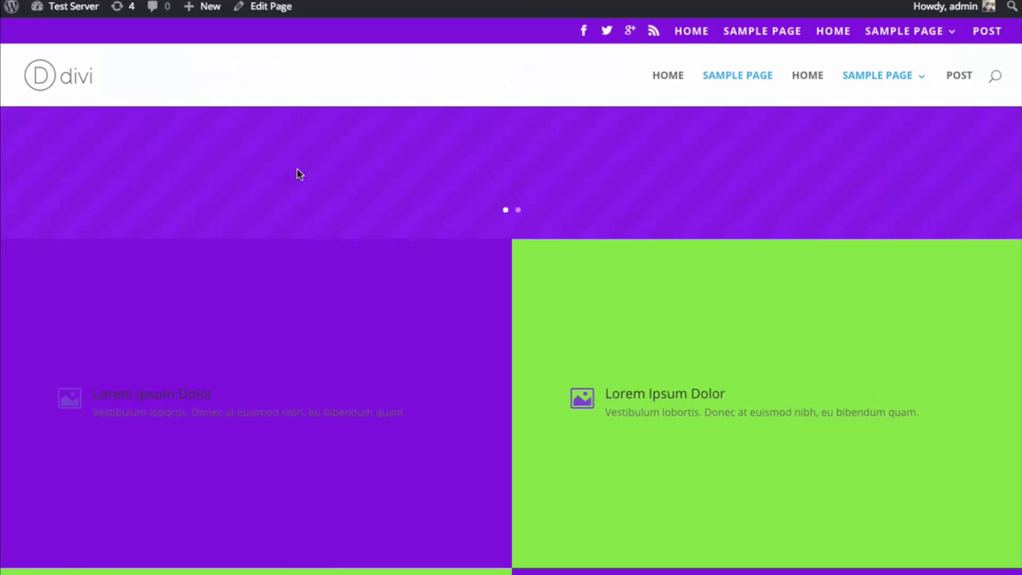
{"action": "scroll", "coordinate": [296, 168], "scroll_direction": "down", "scroll_amount": 5}
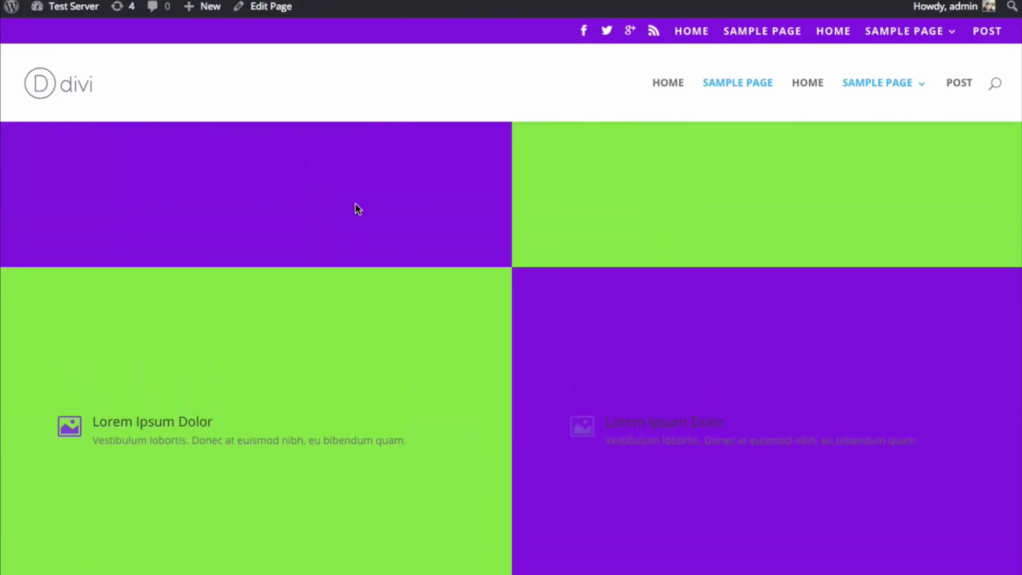
{"action": "scroll", "coordinate": [356, 207], "scroll_direction": "up", "scroll_amount": 1}
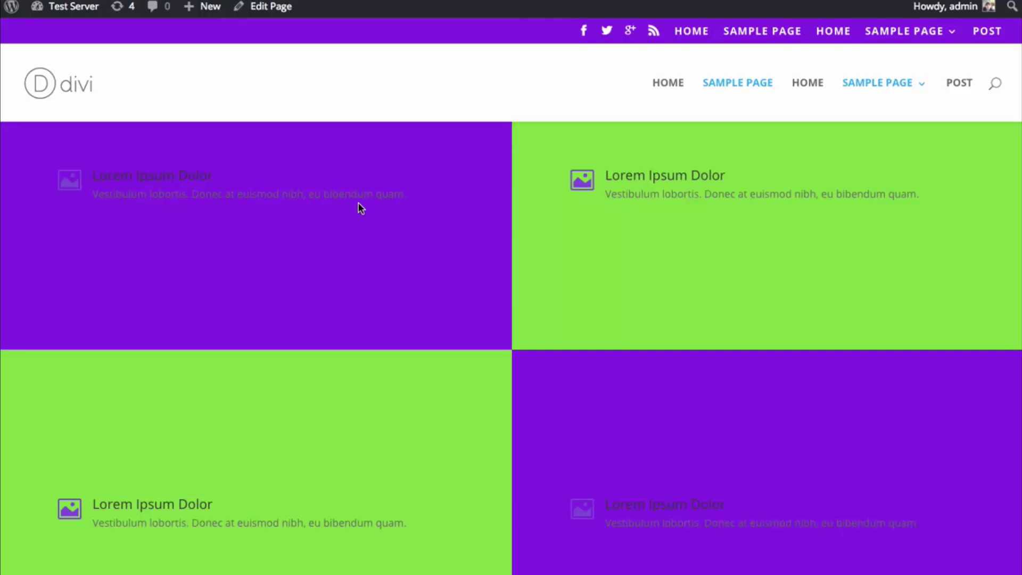
{"action": "scroll", "coordinate": [373, 356], "scroll_direction": "down", "scroll_amount": 2}
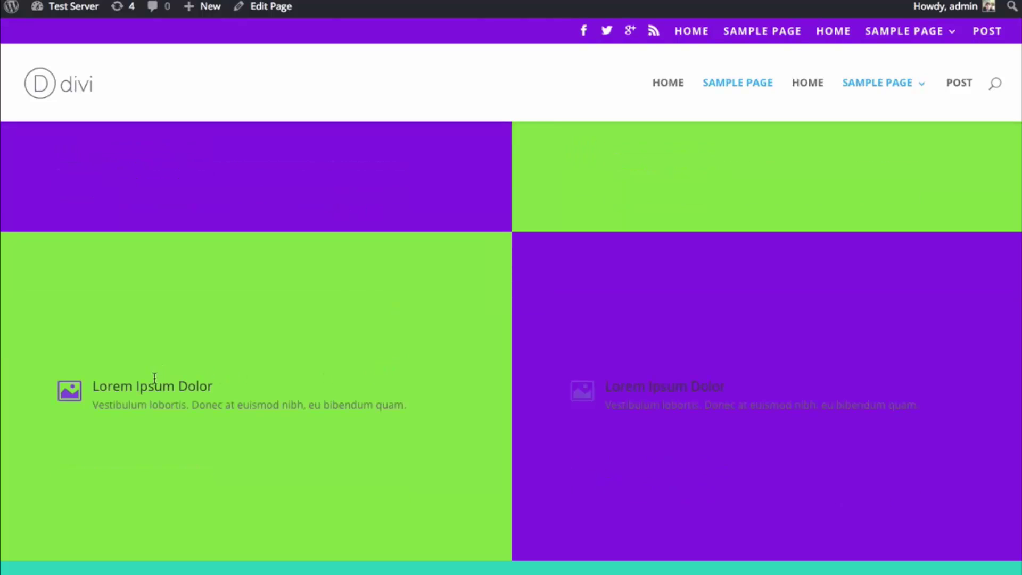
{"action": "scroll", "coordinate": [532, 351], "scroll_direction": "up", "scroll_amount": 4}
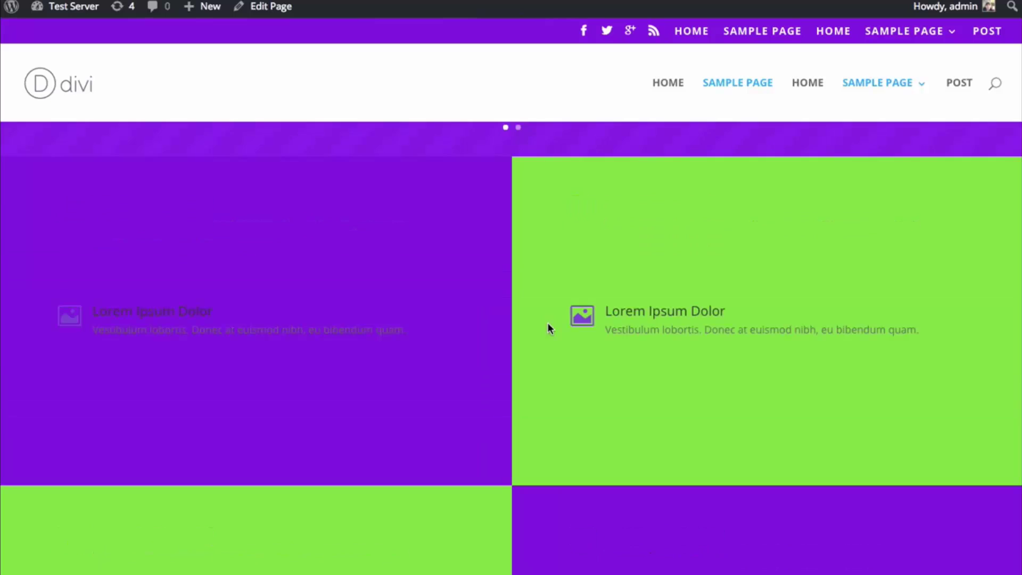
{"action": "scroll", "coordinate": [548, 322], "scroll_direction": "down", "scroll_amount": 1}
{"action": "scroll", "coordinate": [552, 324], "scroll_direction": "down", "scroll_amount": 1}
{"action": "scroll", "coordinate": [552, 323], "scroll_direction": "up", "scroll_amount": 1}
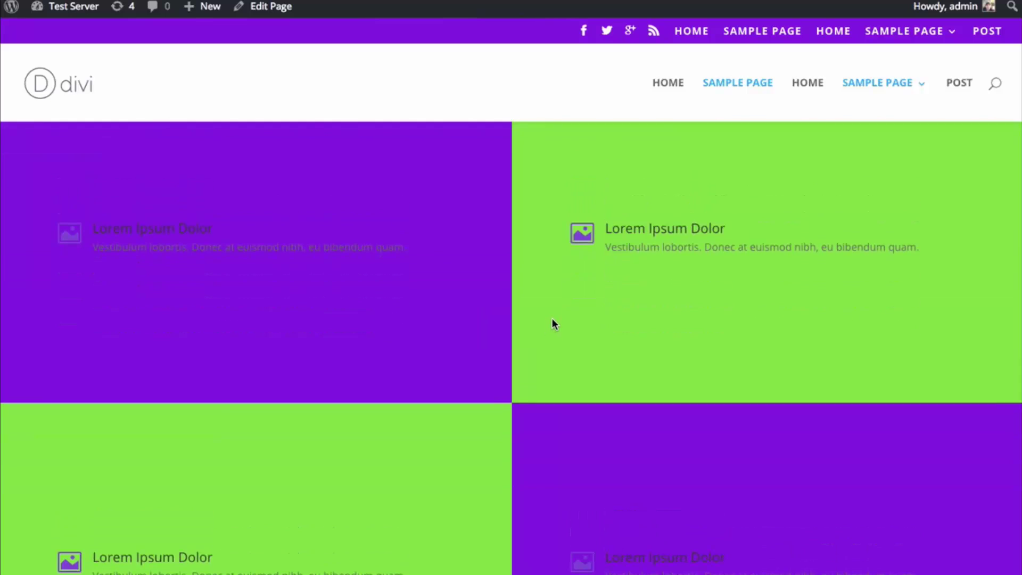
{"action": "scroll", "coordinate": [552, 319], "scroll_direction": "up", "scroll_amount": 1}
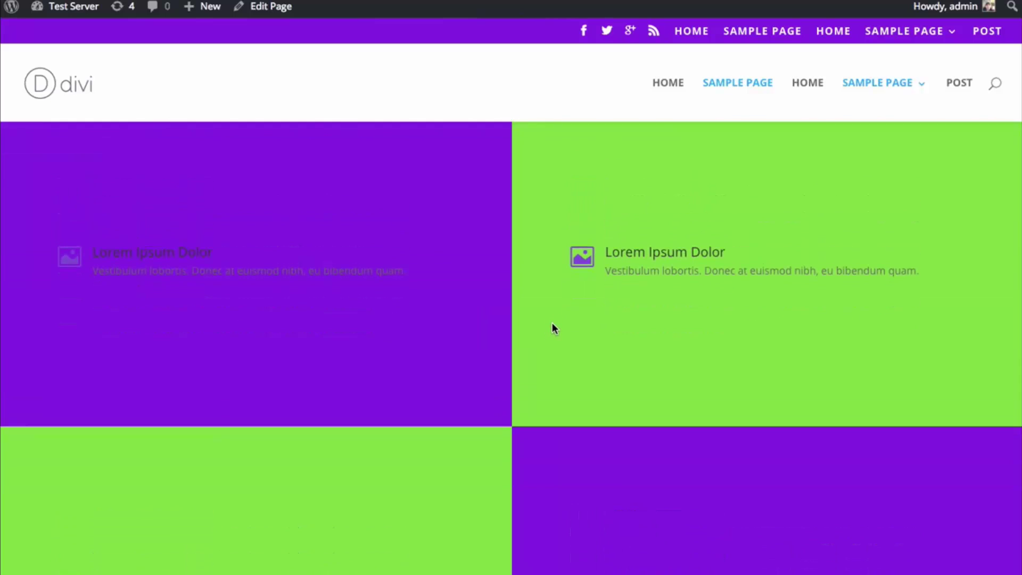
{"action": "scroll", "coordinate": [552, 323], "scroll_direction": "down", "scroll_amount": 4}
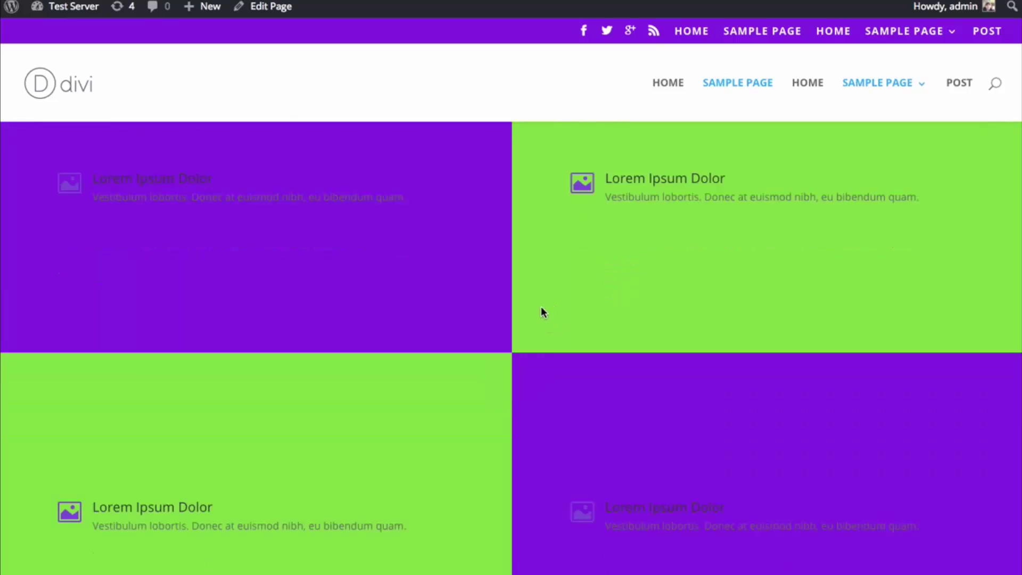
{"action": "scroll", "coordinate": [551, 315], "scroll_direction": "up", "scroll_amount": 4}
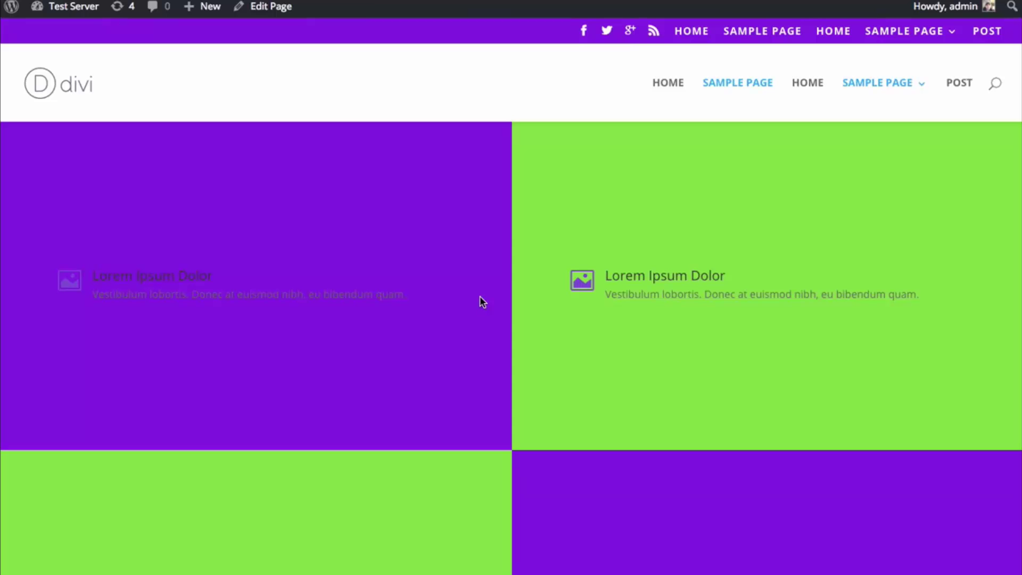
{"action": "scroll", "coordinate": [526, 408], "scroll_direction": "down", "scroll_amount": 2}
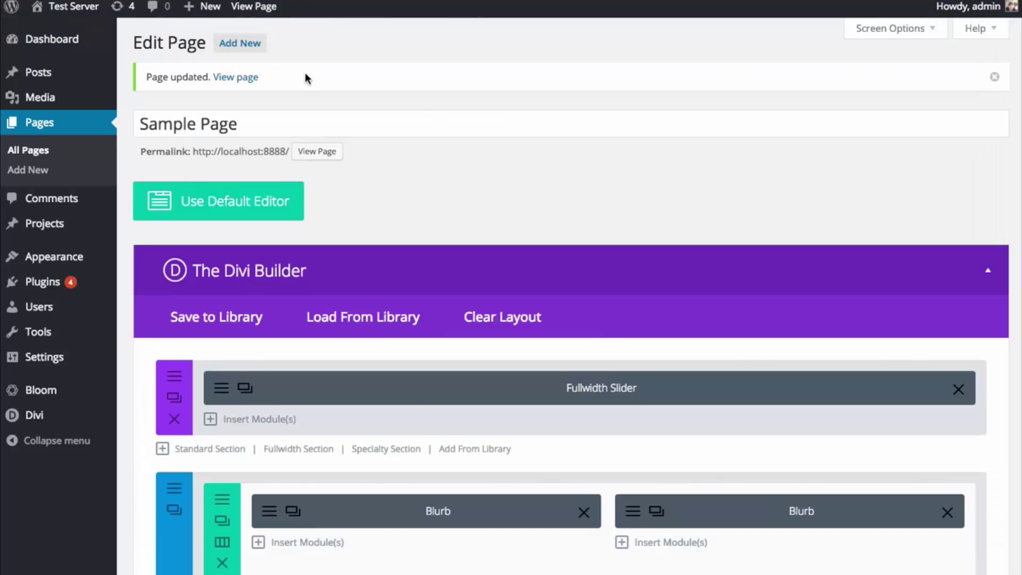
- Turn on Use Custom Width for the first blurb row and set it to 1449px
{"action": "scroll", "coordinate": [306, 133], "scroll_direction": "down", "scroll_amount": 5}
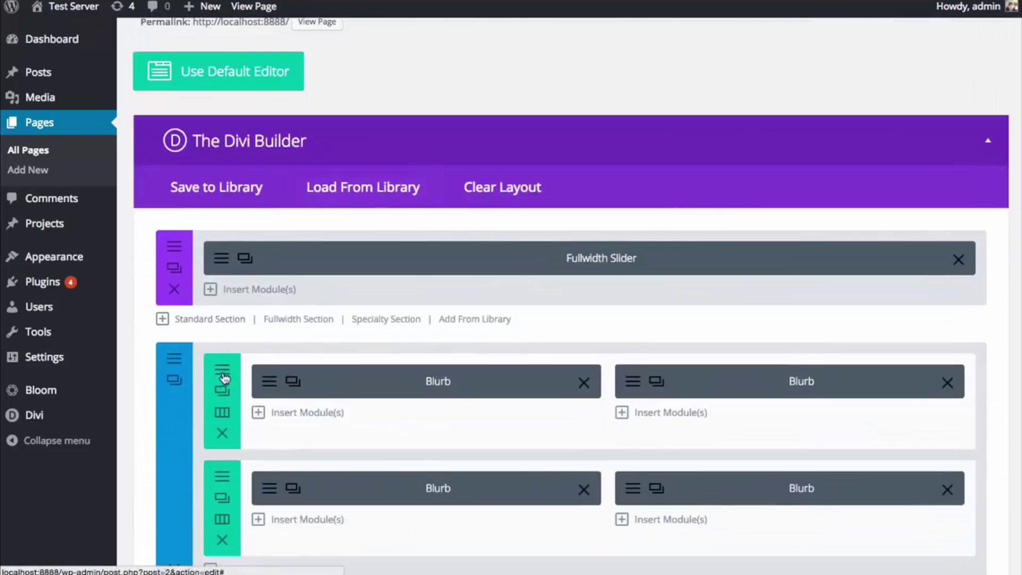
{"action": "left_click", "coordinate": [222, 389]}
{"action": "scroll", "coordinate": [791, 243], "scroll_direction": "down", "scroll_amount": 1}
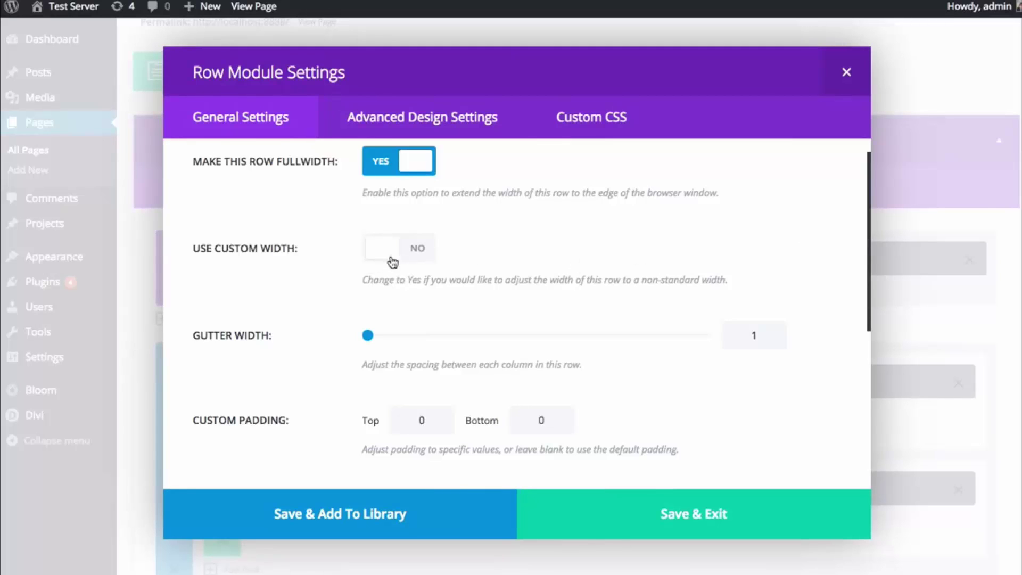
{"action": "scroll", "coordinate": [416, 229], "scroll_direction": "up", "scroll_amount": 1}
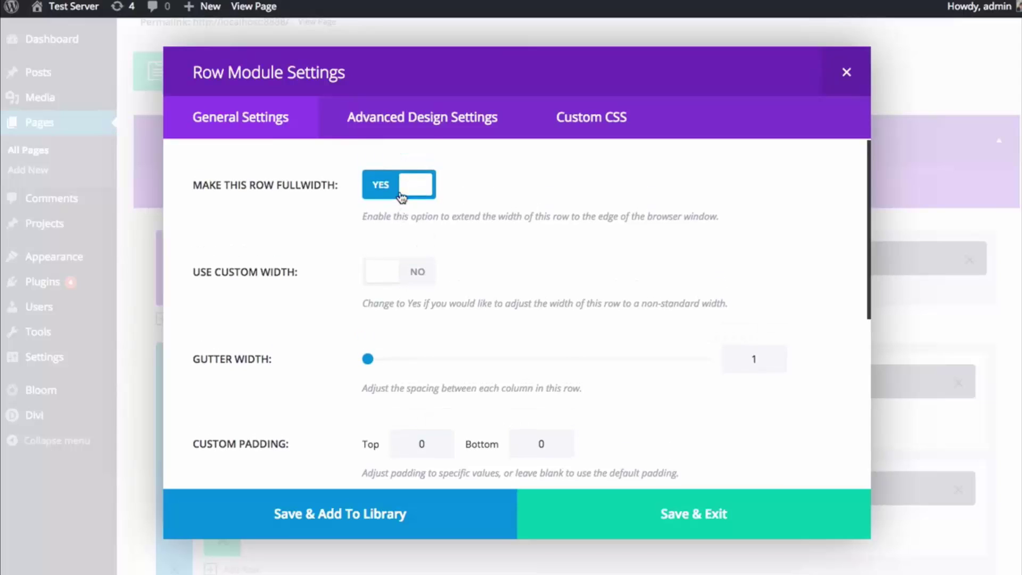
{"action": "left_click", "coordinate": [404, 274]}
{"action": "scroll", "coordinate": [403, 274], "scroll_direction": "down", "scroll_amount": 3}
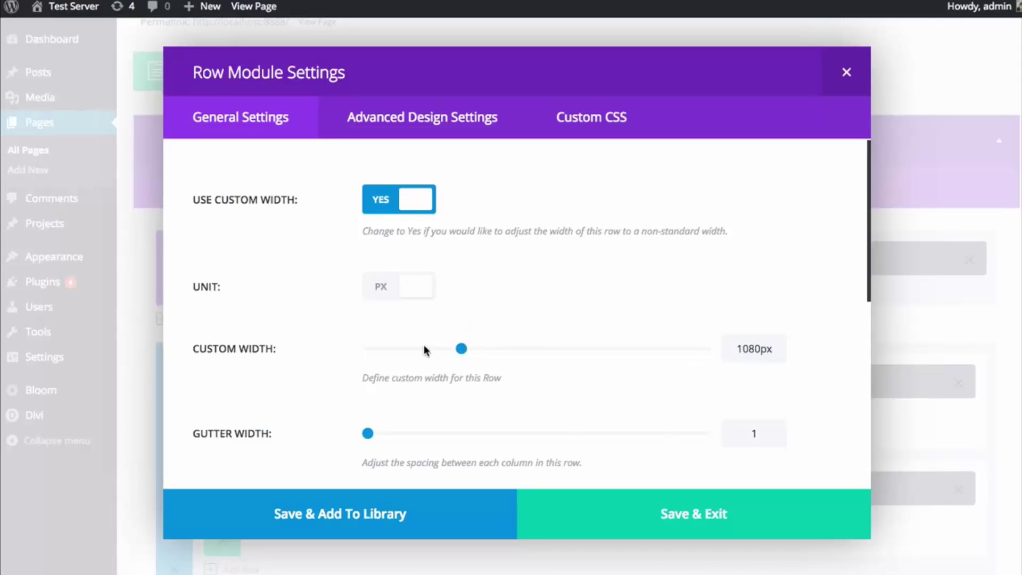
{"action": "left_click_drag", "start_coordinate": [464, 350], "coordinate": [522, 350]}
- Enable Keep Custom Padding on Mobile for the row
{"action": "scroll", "coordinate": [503, 278], "scroll_direction": "down", "scroll_amount": 5}
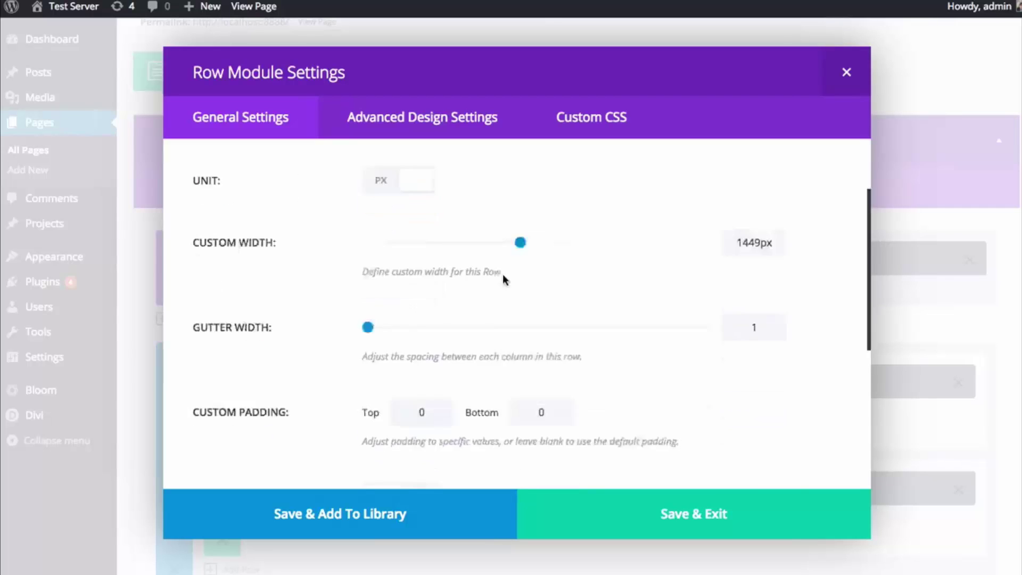
{"action": "scroll", "coordinate": [507, 258], "scroll_direction": "down", "scroll_amount": 1}
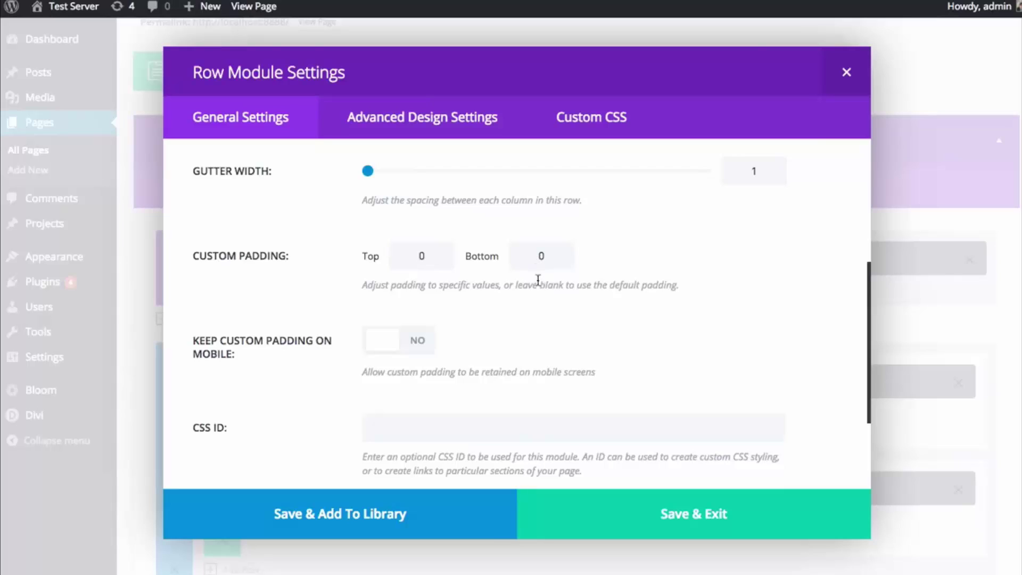
{"action": "scroll", "coordinate": [442, 294], "scroll_direction": "down", "scroll_amount": 3}
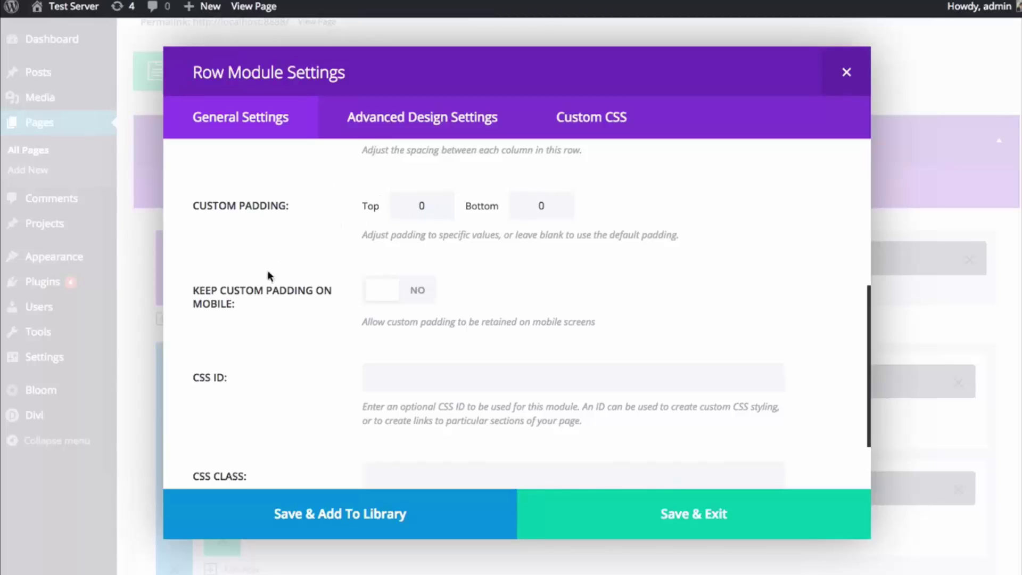
{"action": "left_click", "coordinate": [405, 288]}
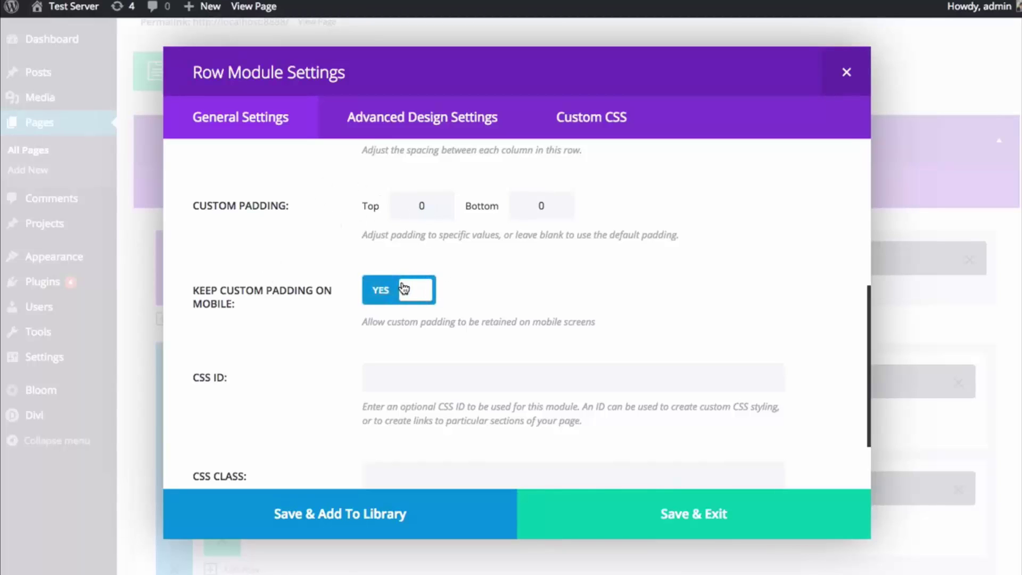
{"action": "scroll", "coordinate": [320, 295], "scroll_direction": "down", "scroll_amount": 2}
{"action": "scroll", "coordinate": [330, 250], "scroll_direction": "up", "scroll_amount": 6}
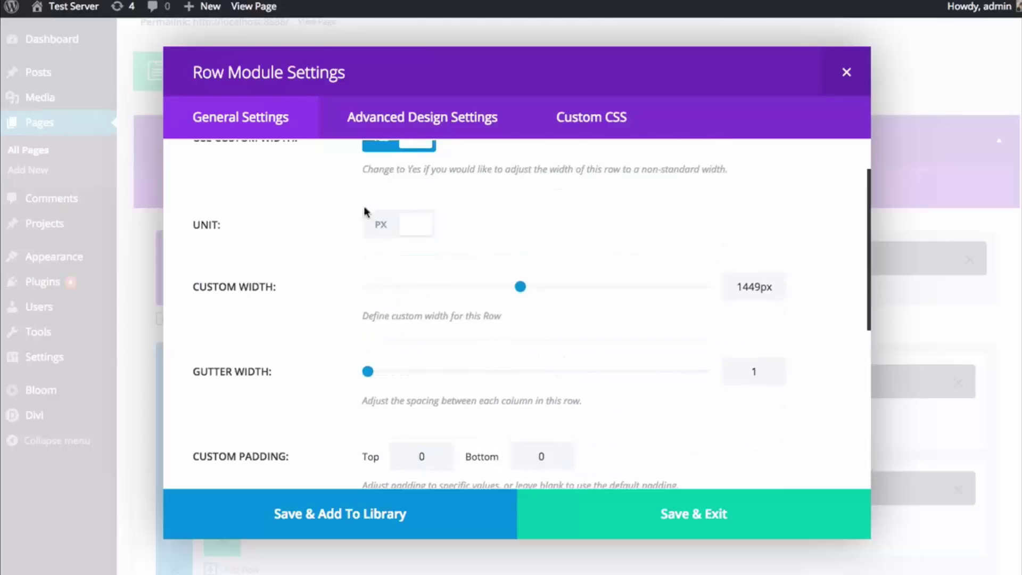
{"action": "left_click", "coordinate": [400, 122]}
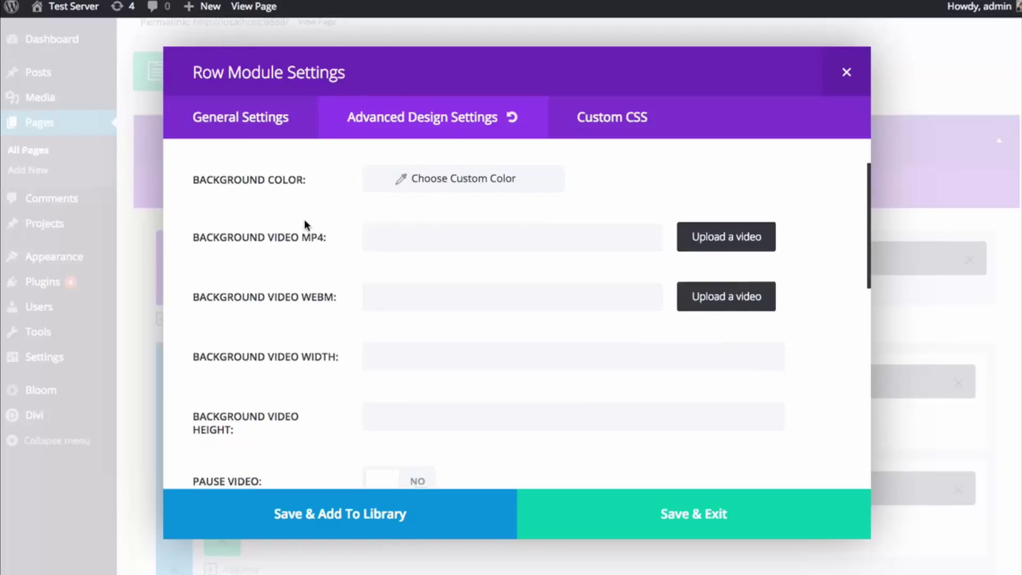
{"action": "scroll", "coordinate": [305, 219], "scroll_direction": "down", "scroll_amount": 2}
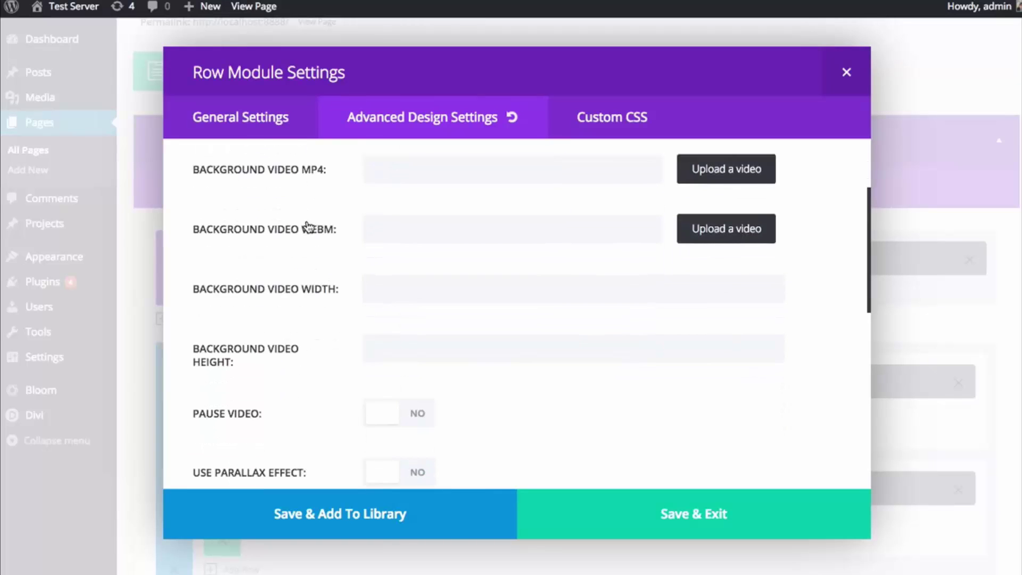
{"action": "scroll", "coordinate": [307, 221], "scroll_direction": "down", "scroll_amount": 4}
{"action": "scroll", "coordinate": [308, 227], "scroll_direction": "down", "scroll_amount": 1}
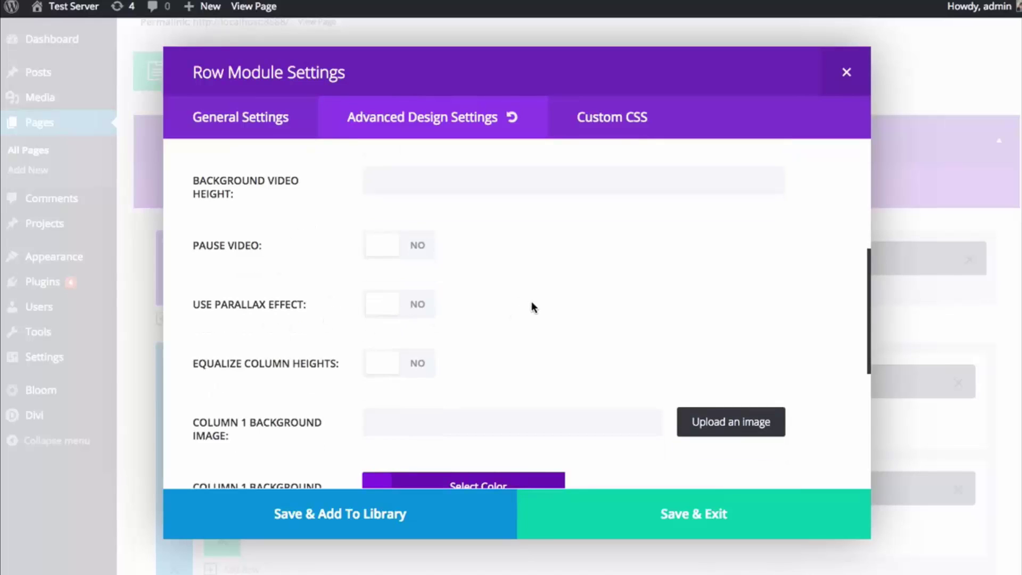
{"action": "scroll", "coordinate": [534, 306], "scroll_direction": "down", "scroll_amount": 9}
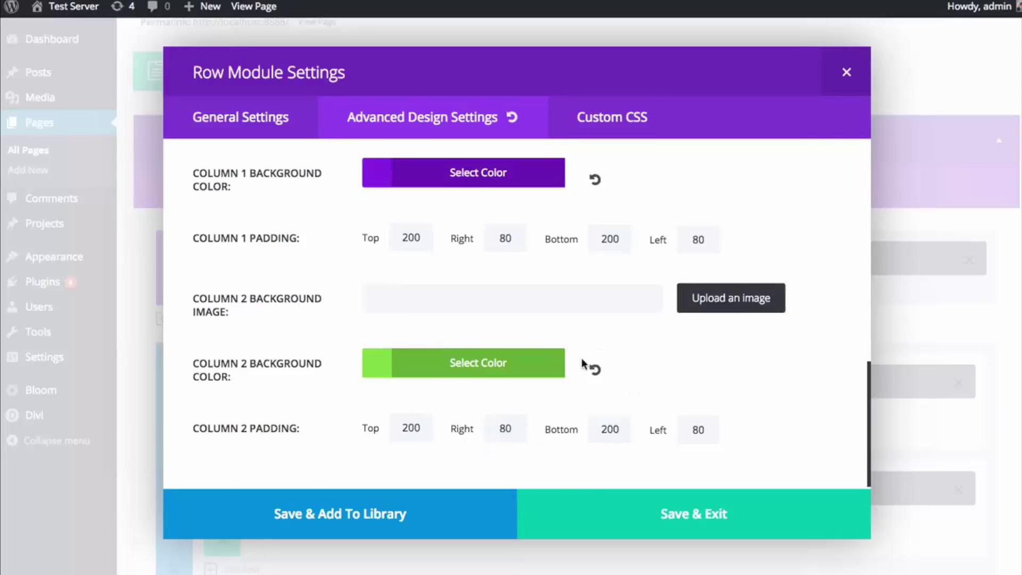
{"action": "scroll", "coordinate": [586, 362], "scroll_direction": "up", "scroll_amount": 4}
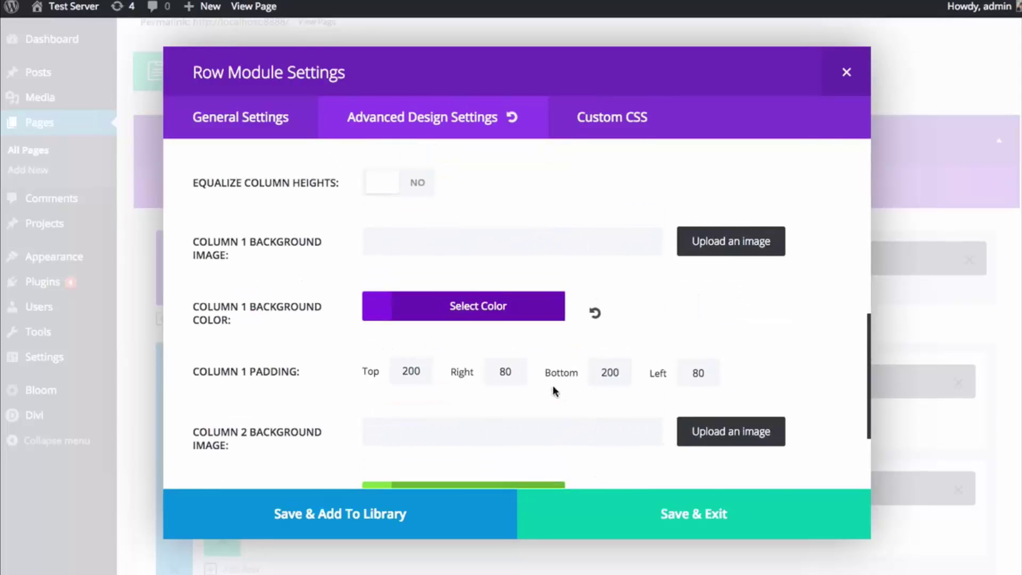
{"action": "scroll", "coordinate": [502, 341], "scroll_direction": "up", "scroll_amount": 8}
{"action": "left_click", "coordinate": [606, 120]}
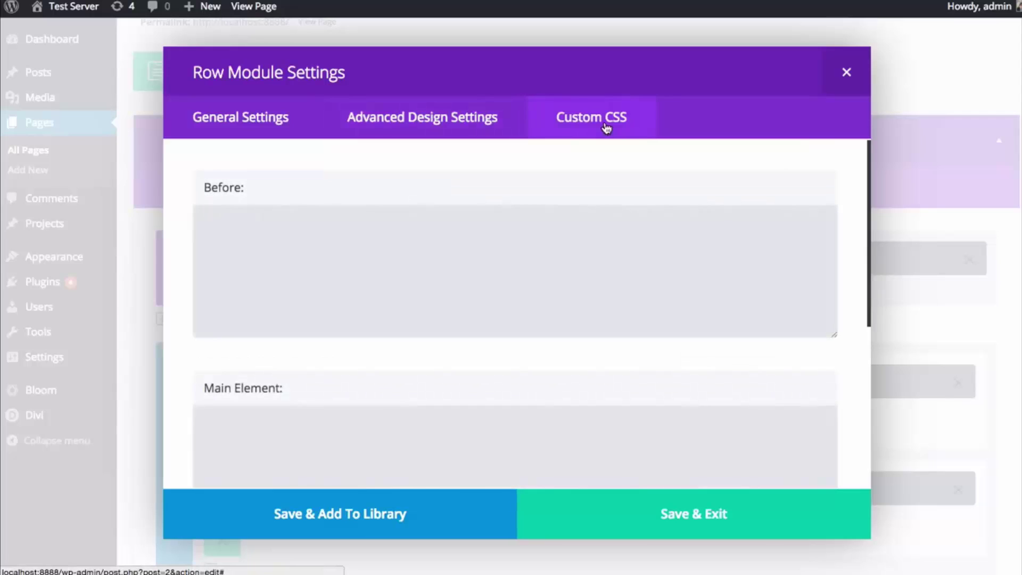
{"action": "left_click", "coordinate": [516, 269]}
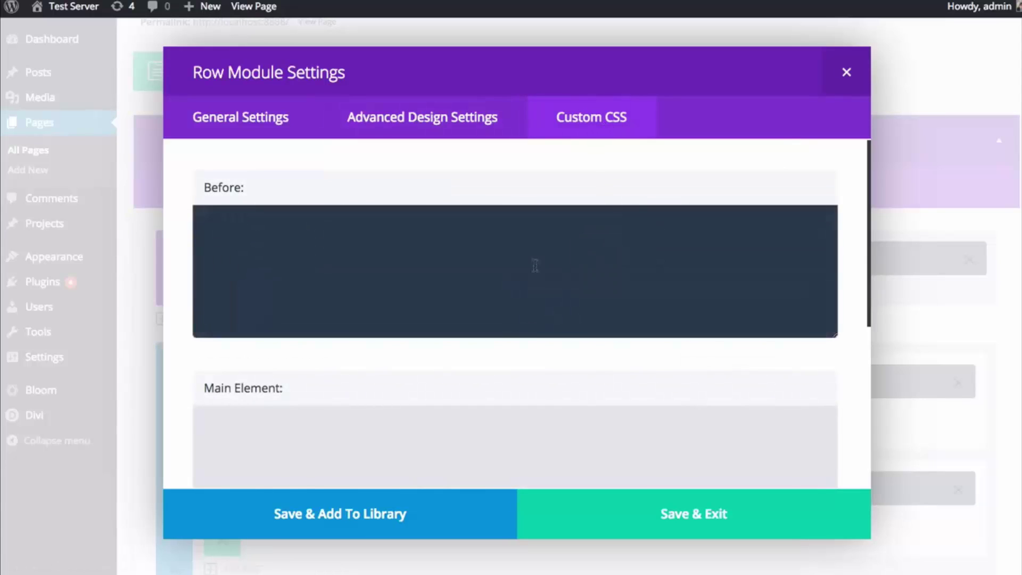
{"action": "left_click", "coordinate": [636, 168]}
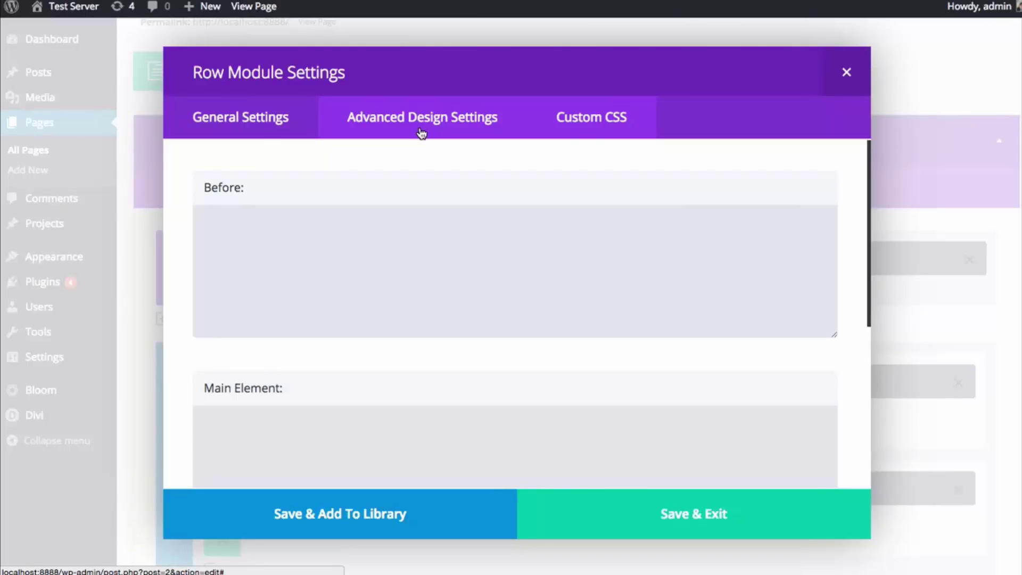
{"action": "scroll", "coordinate": [394, 266], "scroll_direction": "down", "scroll_amount": 3}
{"action": "scroll", "coordinate": [386, 324], "scroll_direction": "up", "scroll_amount": 3}
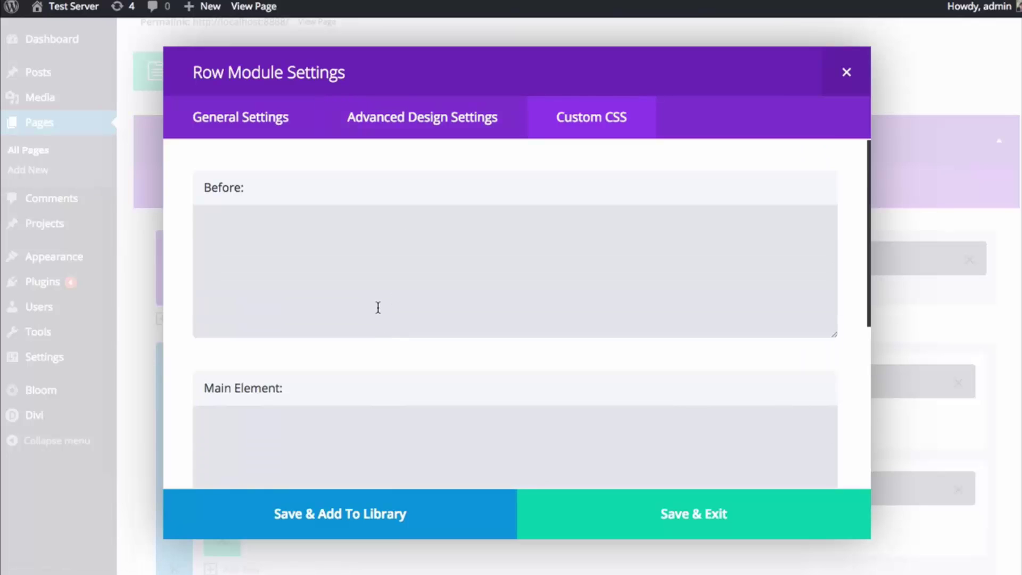
{"action": "left_click", "coordinate": [378, 308]}
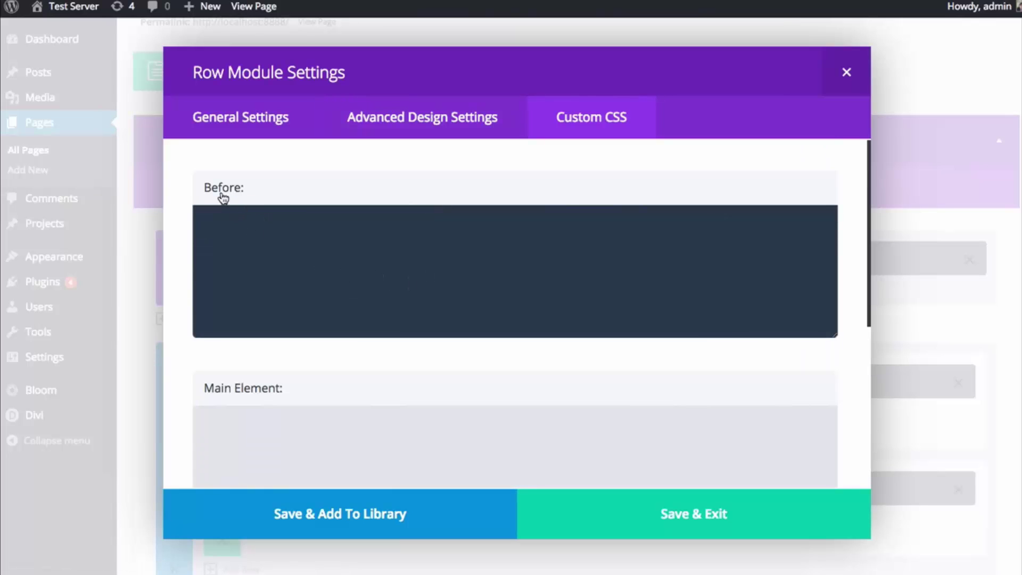
{"action": "scroll", "coordinate": [292, 212], "scroll_direction": "down", "scroll_amount": 5}
{"action": "left_click", "coordinate": [309, 358]}
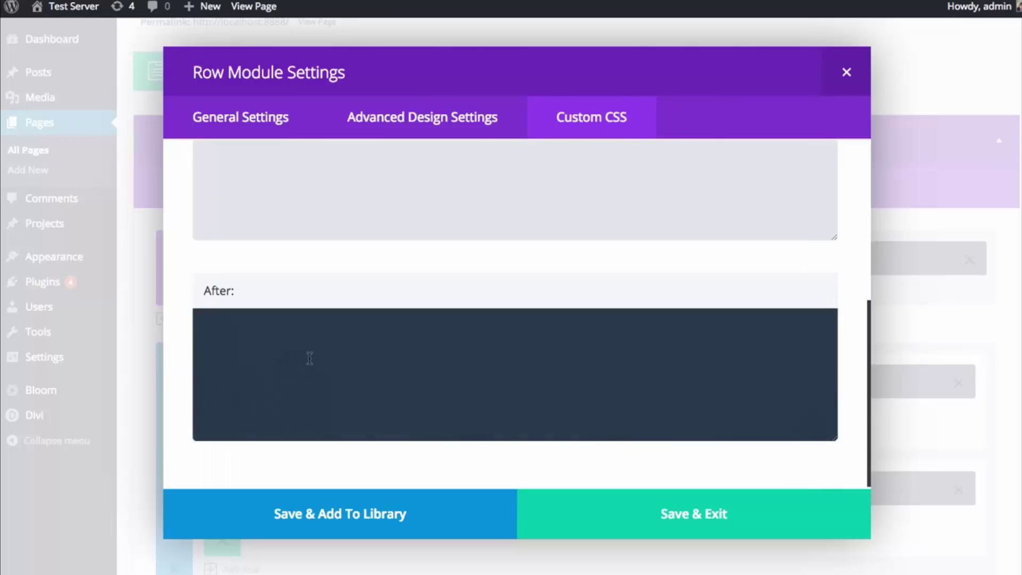
{"action": "scroll", "coordinate": [310, 358], "scroll_direction": "up", "scroll_amount": 2}
{"action": "left_click", "coordinate": [309, 346]}
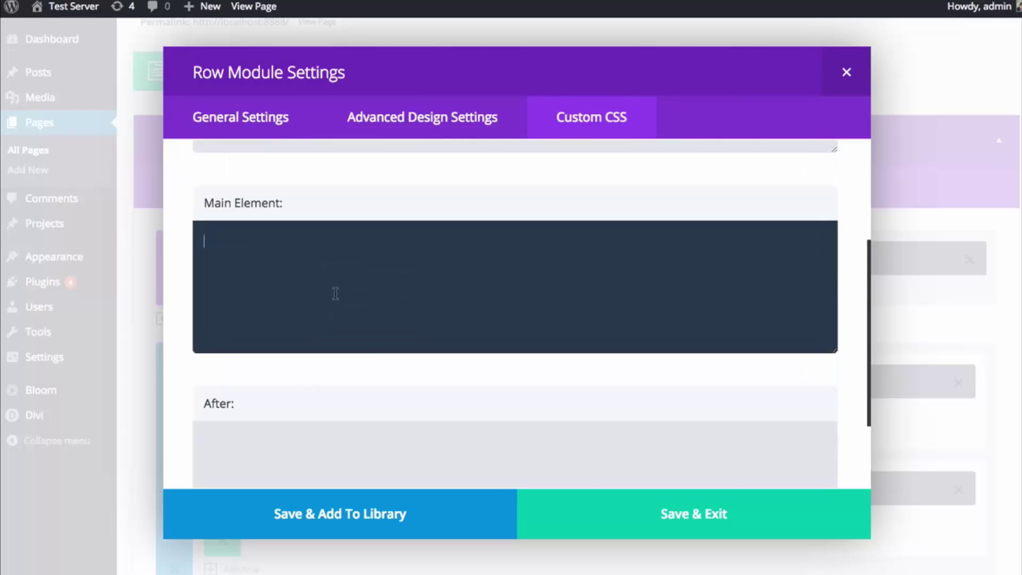
{"action": "scroll", "coordinate": [411, 269], "scroll_direction": "up", "scroll_amount": 3}
{"action": "left_click", "coordinate": [418, 136]}
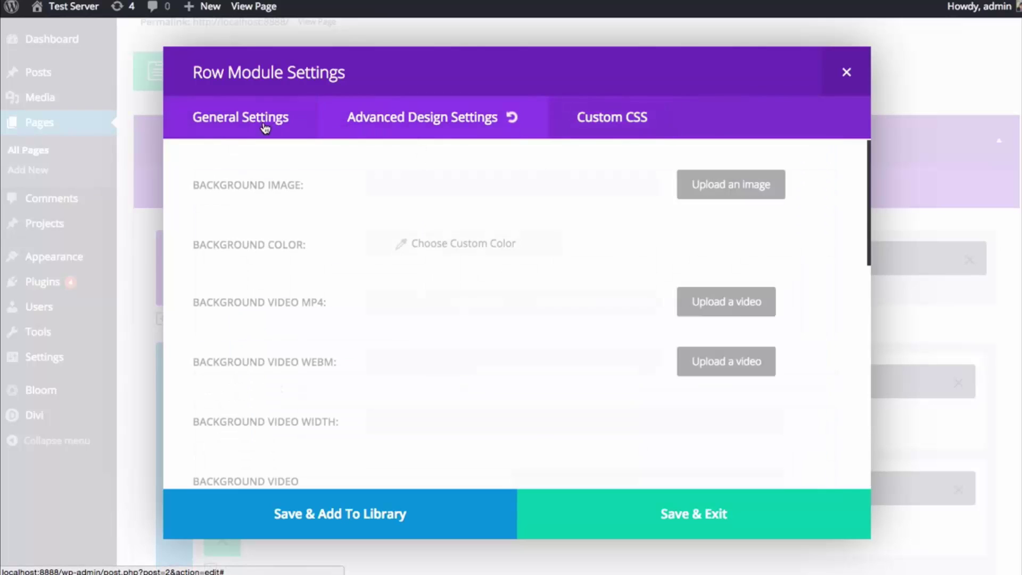
{"action": "left_click", "coordinate": [265, 127]}
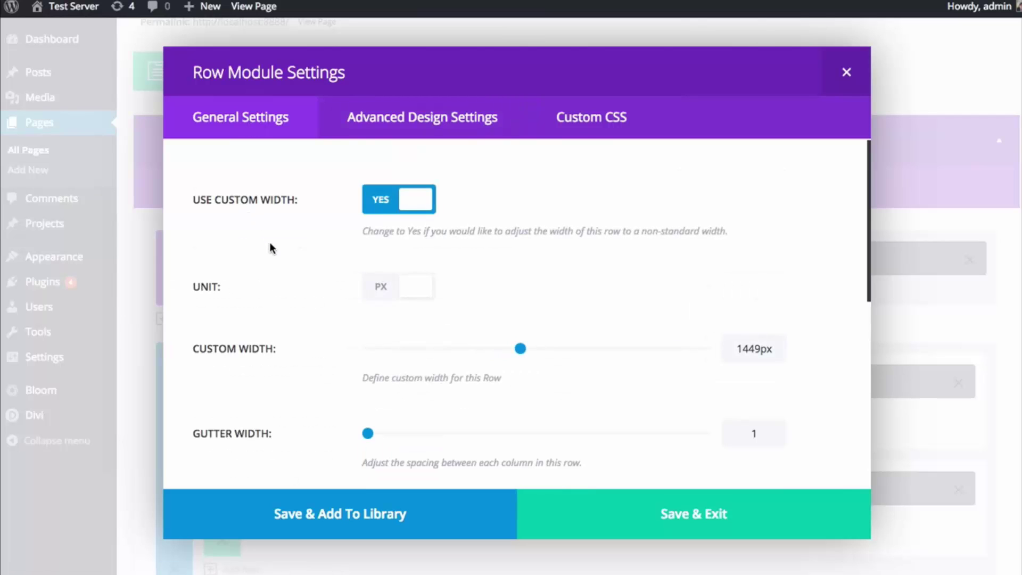
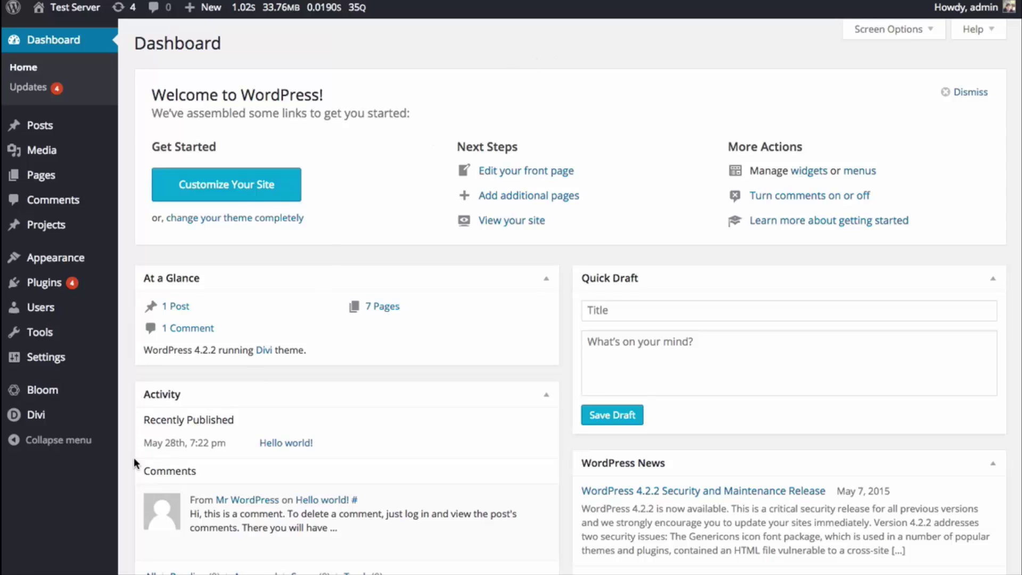
- Open the Divi Theme Customizer from the admin sidebar and go to Header & Navigation
{"action": "mouse_move", "coordinate": [48, 420]}
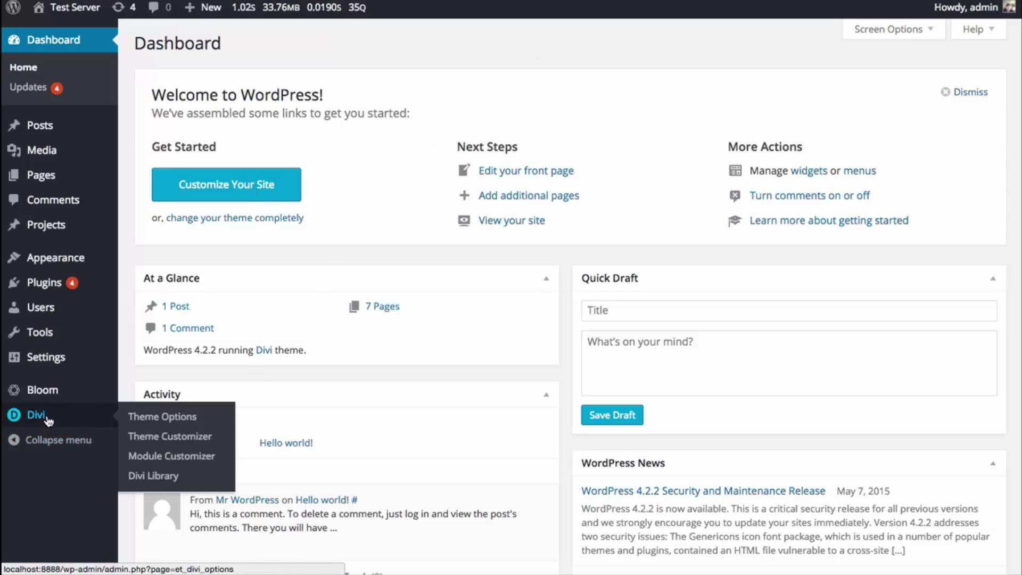
{"action": "left_click", "coordinate": [161, 442]}
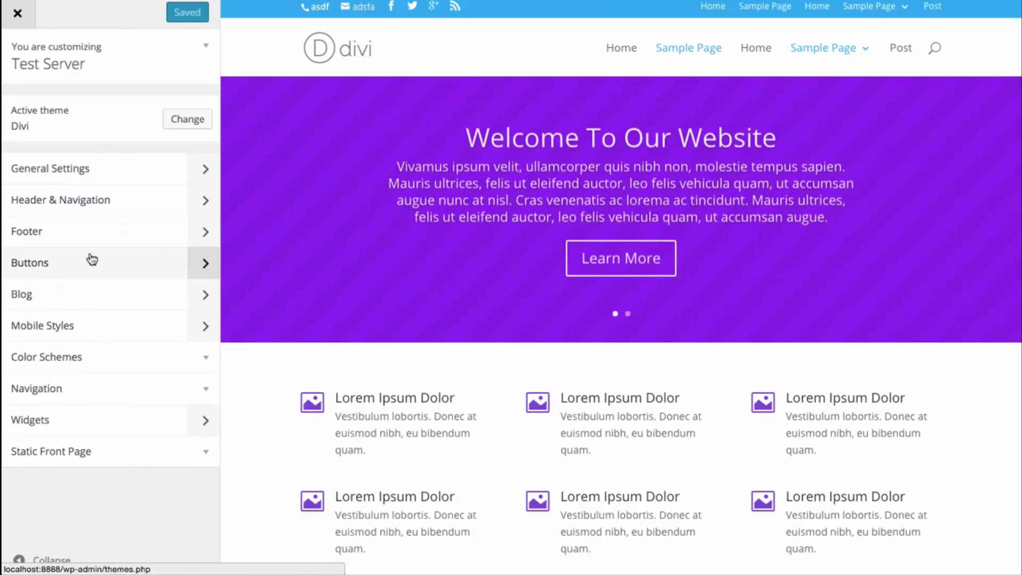
{"action": "left_click", "coordinate": [87, 207]}
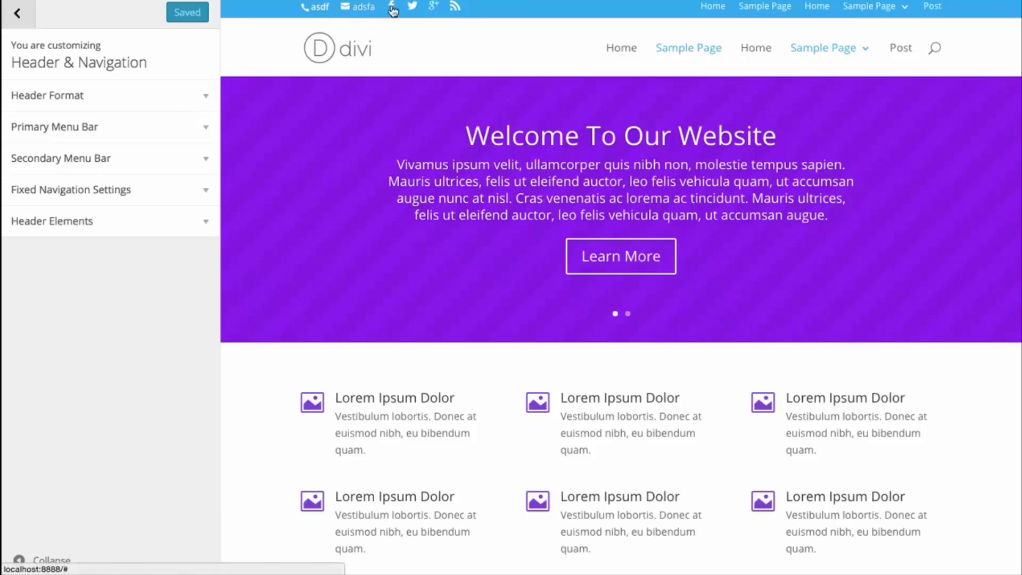
{"action": "mouse_move", "coordinate": [878, 11]}
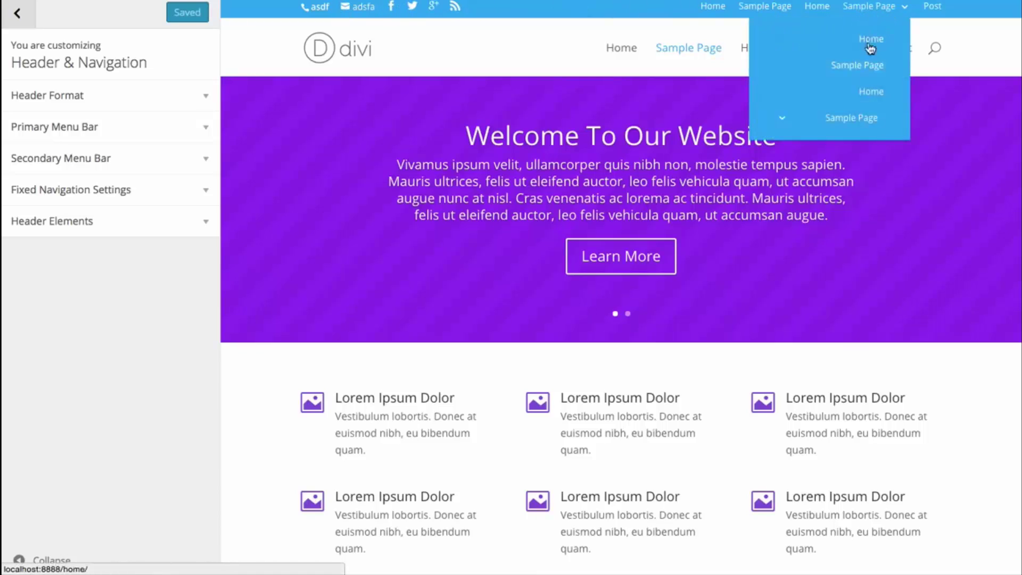
{"action": "mouse_move", "coordinate": [854, 118]}
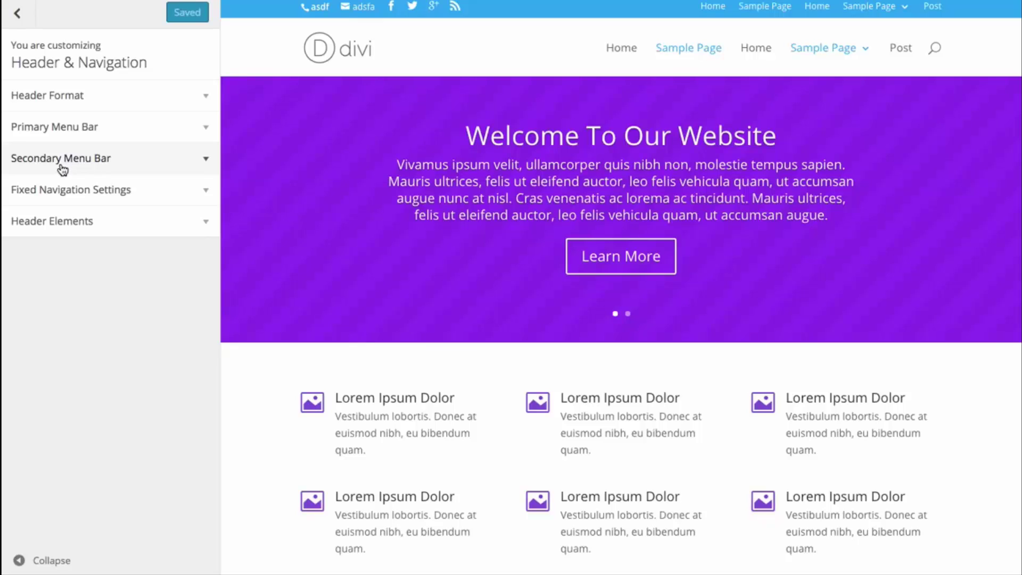
- Under Header Format, preview Enable Vertical Navigation, then turn it back off
{"action": "left_click", "coordinate": [103, 102]}
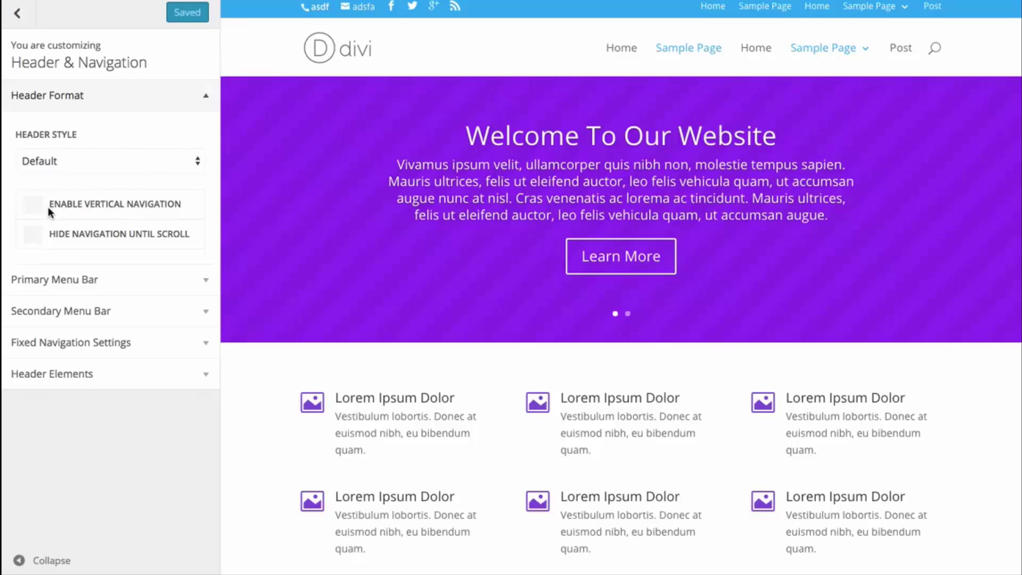
{"action": "left_click", "coordinate": [111, 207]}
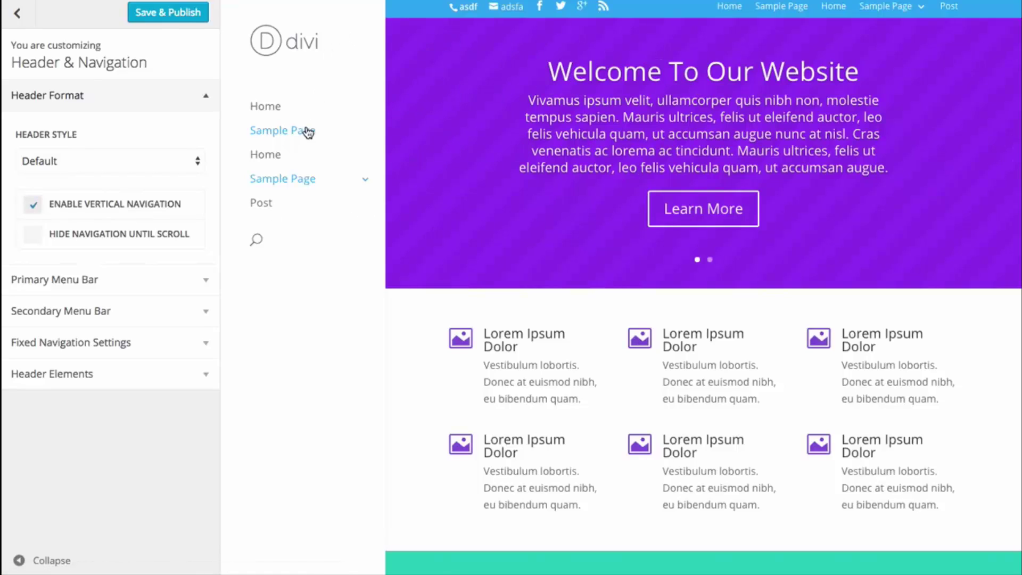
{"action": "mouse_move", "coordinate": [296, 183]}
{"action": "mouse_move", "coordinate": [459, 267]}
{"action": "left_click", "coordinate": [105, 205]}
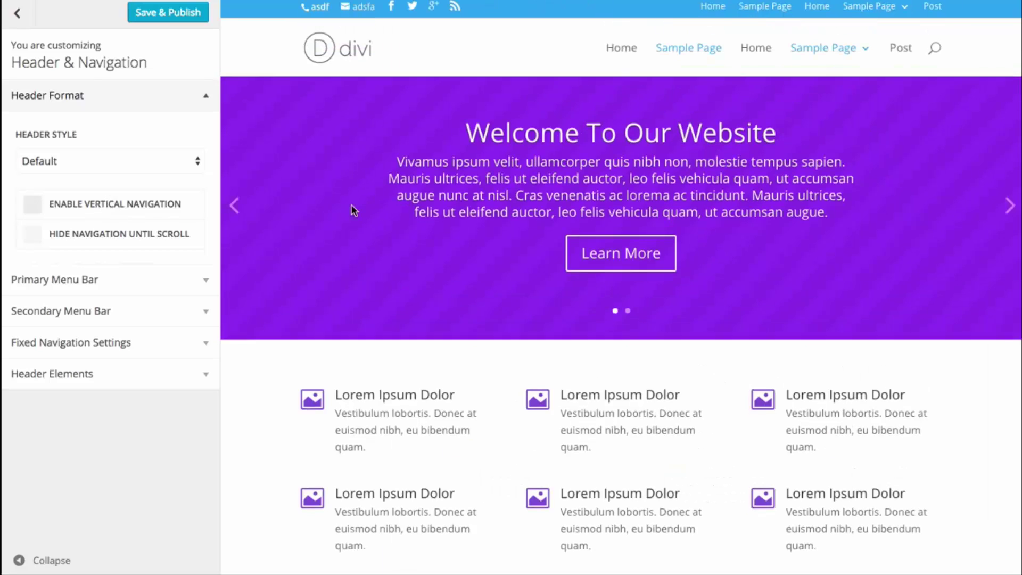
- Turn on Hide Navigation Until Scroll, test it by scrolling the preview, then close the customizer
{"action": "left_click", "coordinate": [113, 236]}
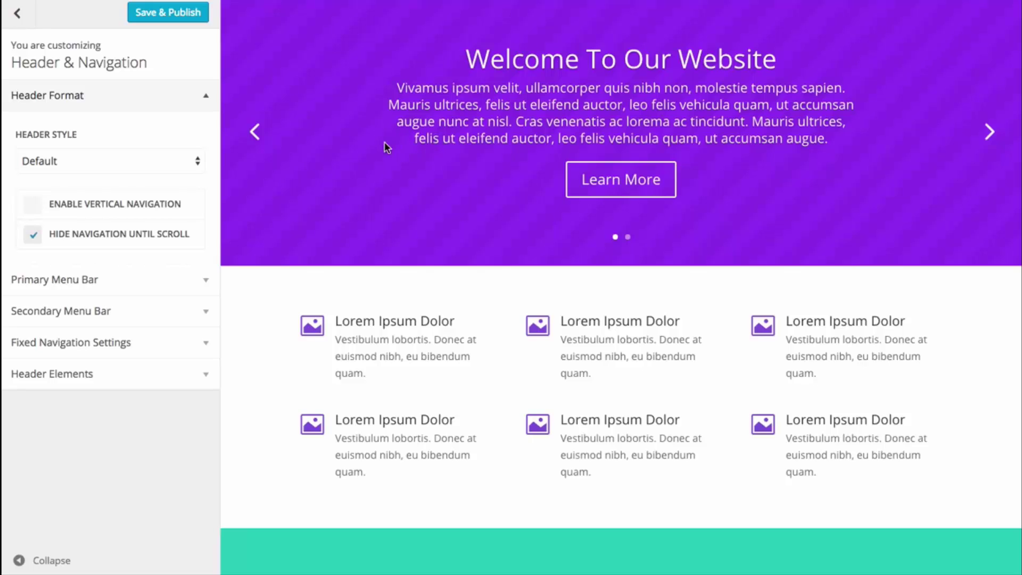
{"action": "scroll", "coordinate": [385, 148], "scroll_direction": "down", "scroll_amount": 10}
{"action": "scroll", "coordinate": [385, 206], "scroll_direction": "up", "scroll_amount": 8}
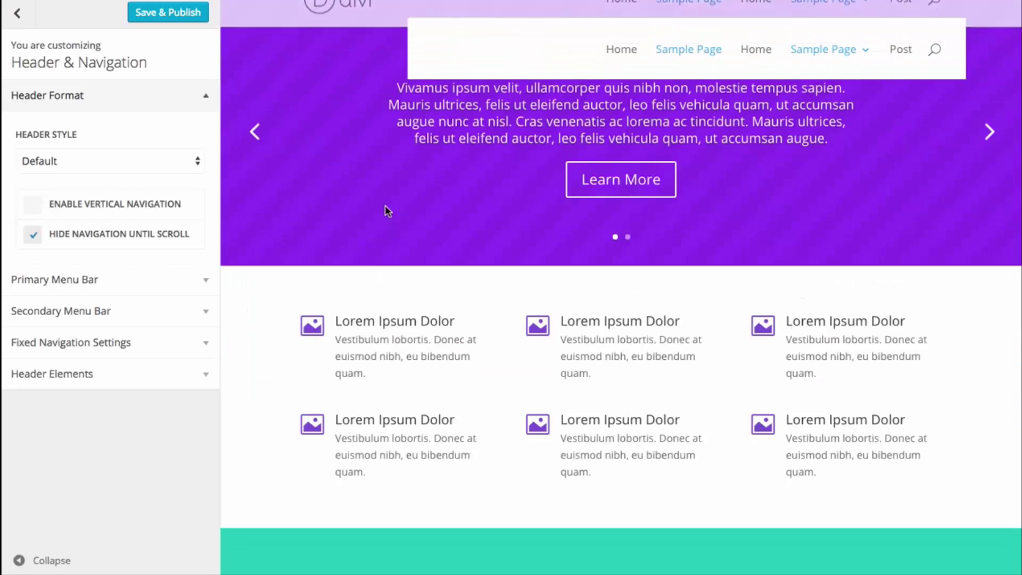
{"action": "scroll", "coordinate": [394, 198], "scroll_direction": "down", "scroll_amount": 5}
{"action": "scroll", "coordinate": [393, 206], "scroll_direction": "down", "scroll_amount": 5}
{"action": "scroll", "coordinate": [392, 207], "scroll_direction": "up", "scroll_amount": 10}
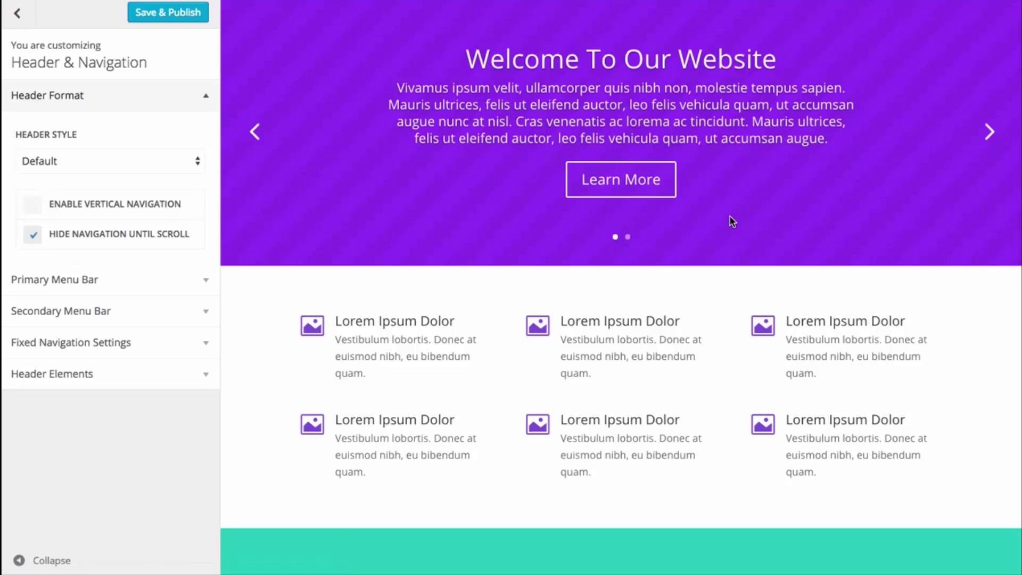
{"action": "scroll", "coordinate": [735, 191], "scroll_direction": "down", "scroll_amount": 3}
{"action": "scroll", "coordinate": [733, 187], "scroll_direction": "down", "scroll_amount": 5}
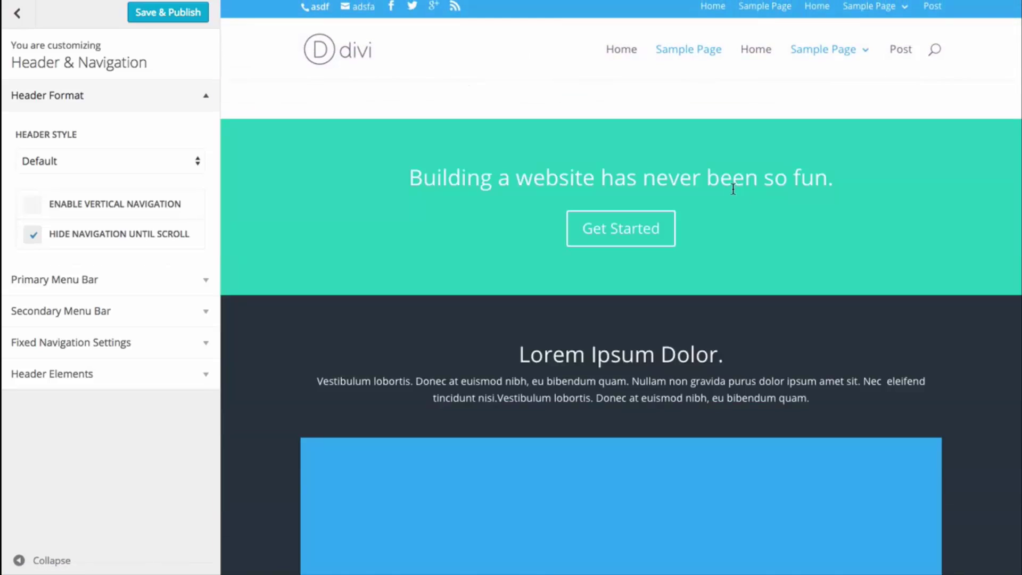
{"action": "scroll", "coordinate": [730, 197], "scroll_direction": "up", "scroll_amount": 8}
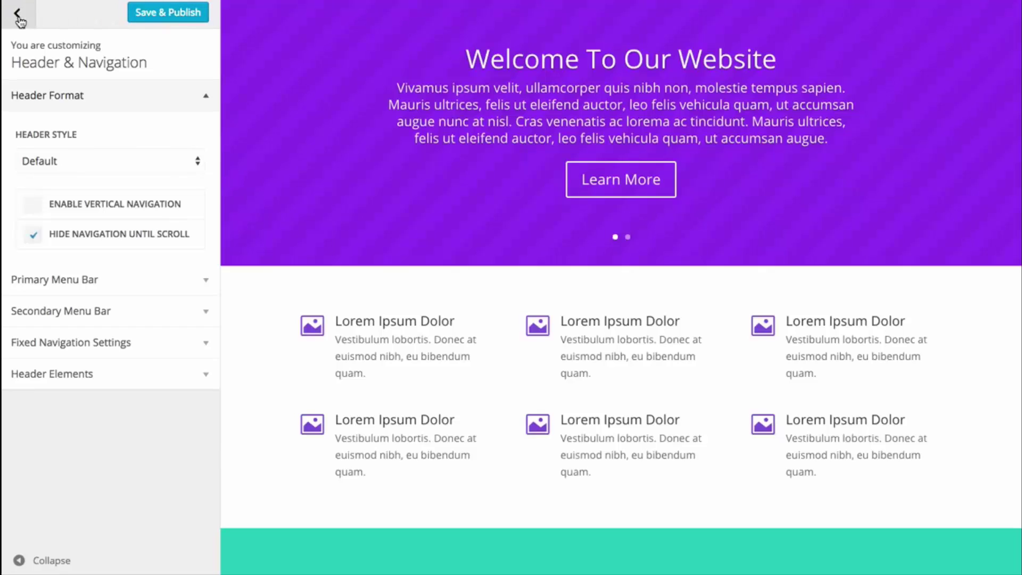
{"action": "left_click", "coordinate": [19, 17]}
{"action": "left_click", "coordinate": [19, 17]}
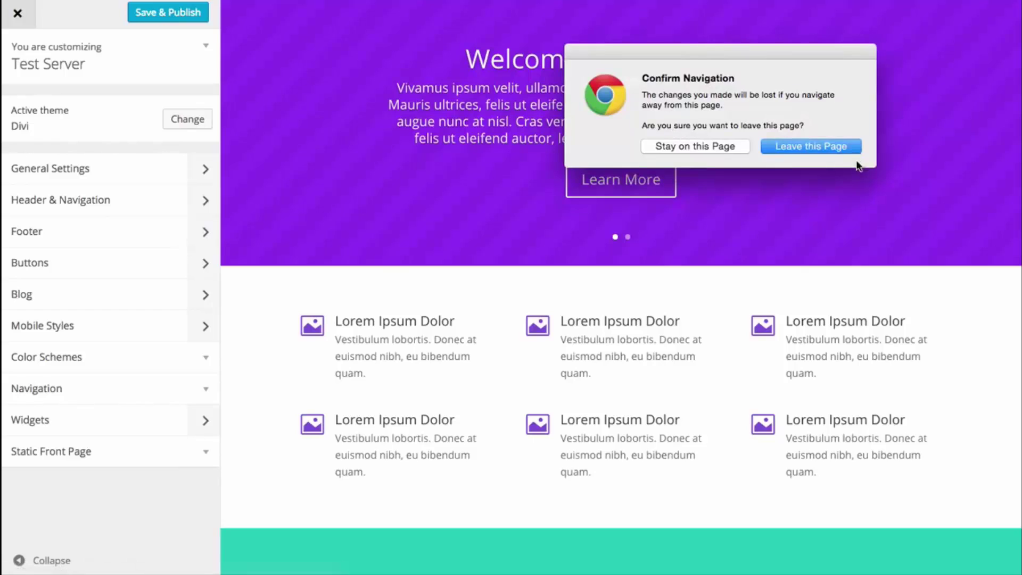
- Discard the unsaved header changes, review the live homepage, and reopen the customizer via Customize
{"action": "left_click", "coordinate": [820, 143]}
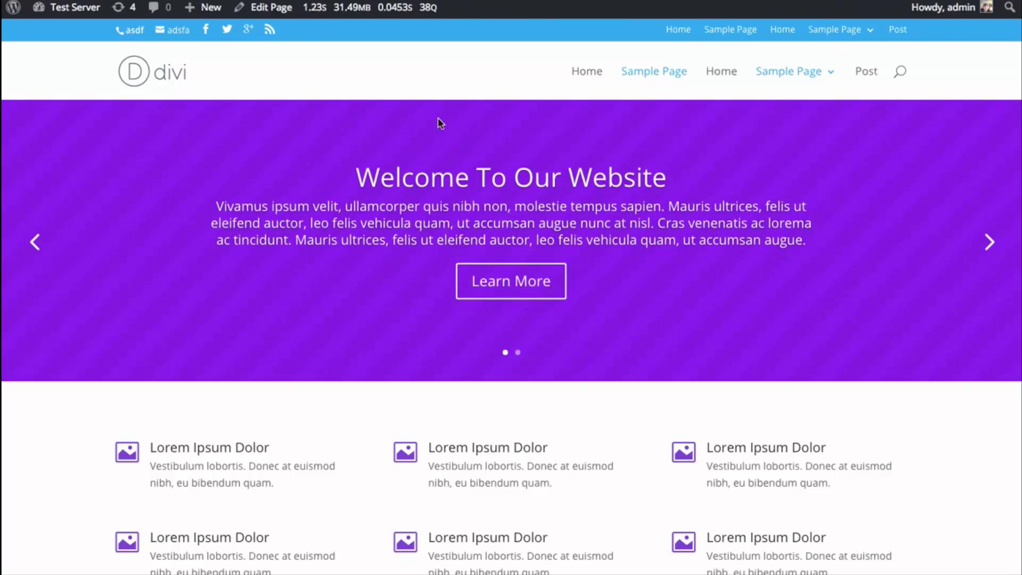
{"action": "scroll", "coordinate": [501, 106], "scroll_direction": "down", "scroll_amount": 10}
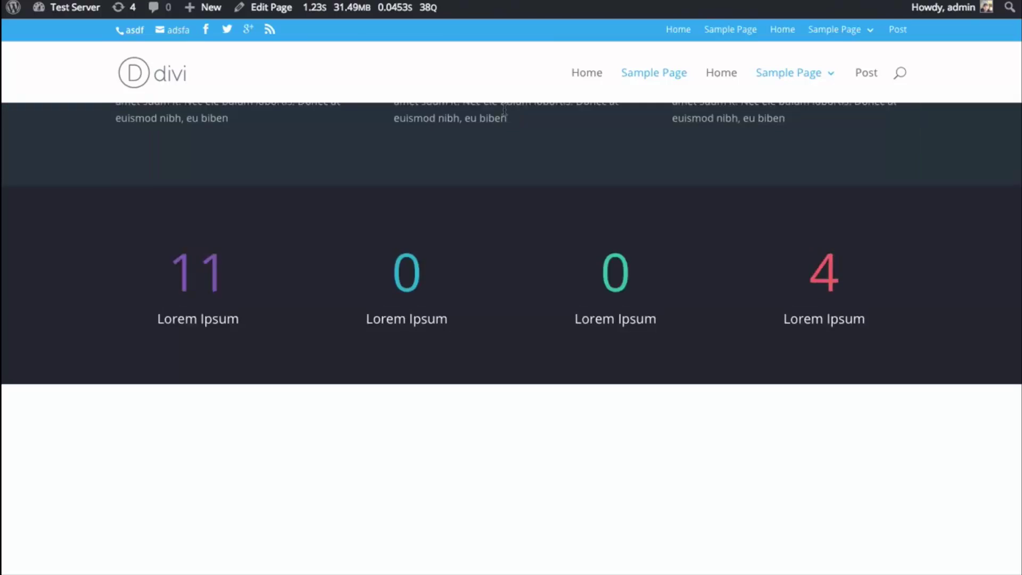
{"action": "scroll", "coordinate": [504, 109], "scroll_direction": "up", "scroll_amount": 10}
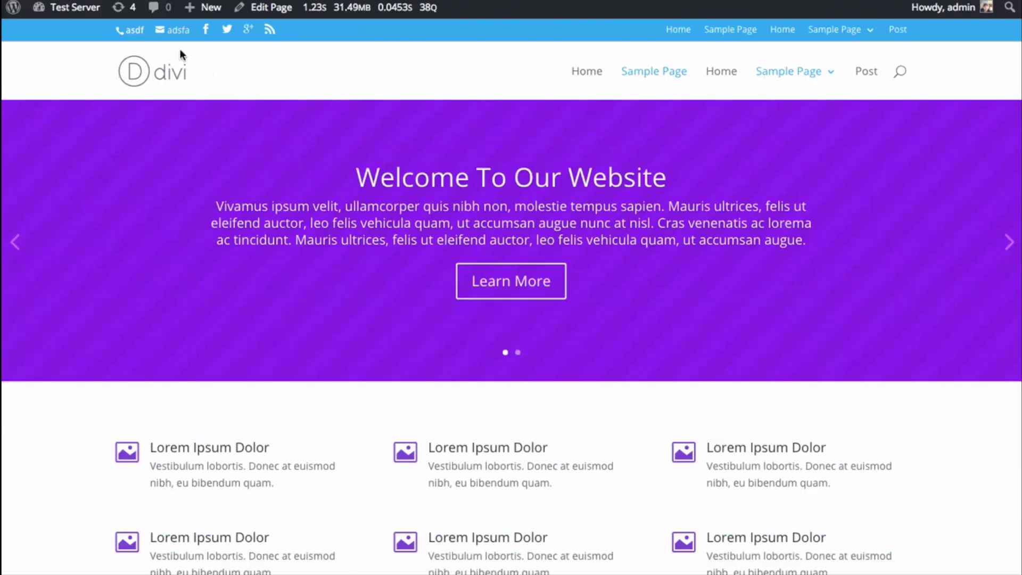
{"action": "mouse_move", "coordinate": [69, 7]}
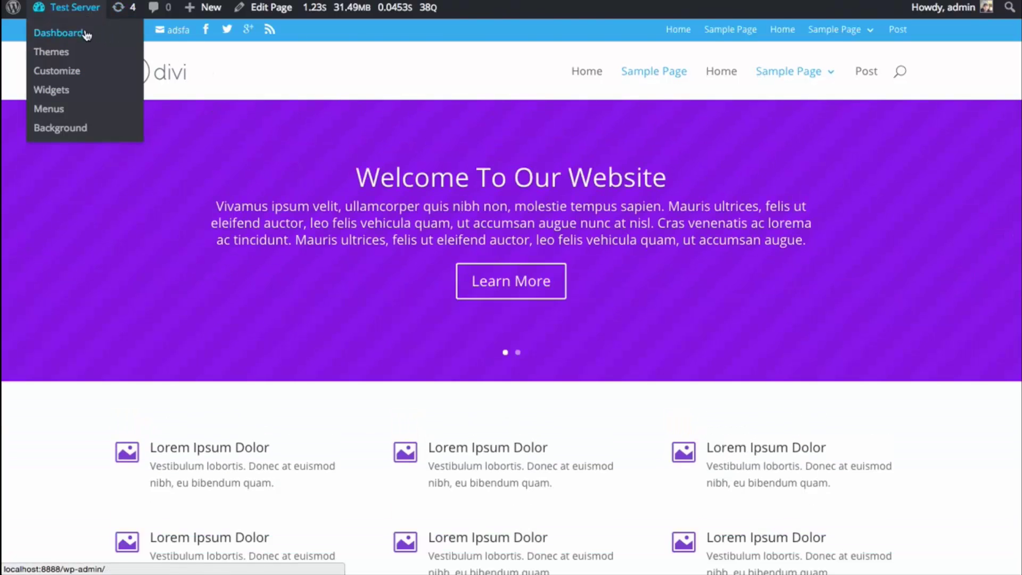
{"action": "left_click", "coordinate": [74, 78]}
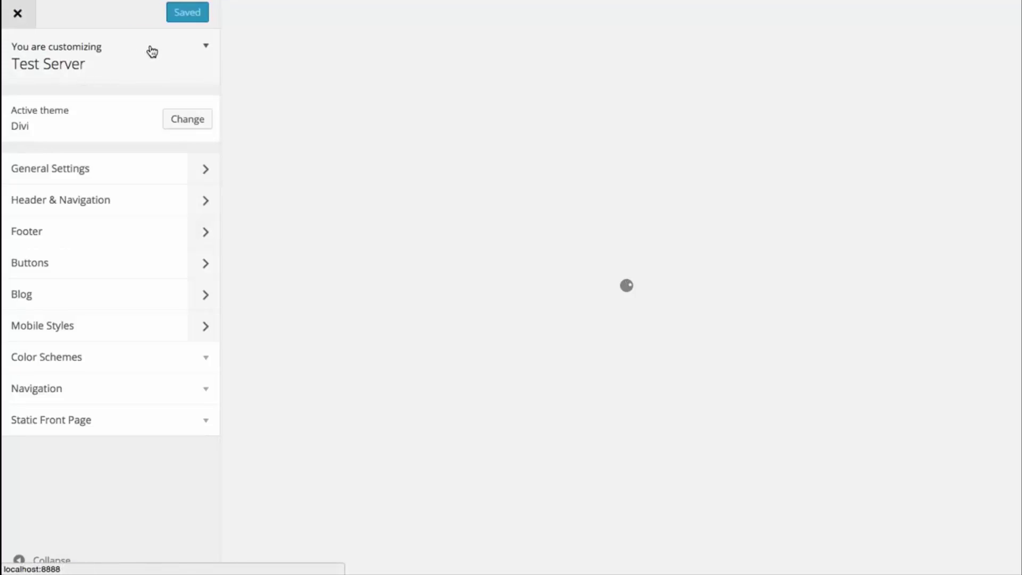
- Set the Header Format's Header Style to Centered, then to Centered Inline Logo
{"action": "left_click", "coordinate": [79, 202]}
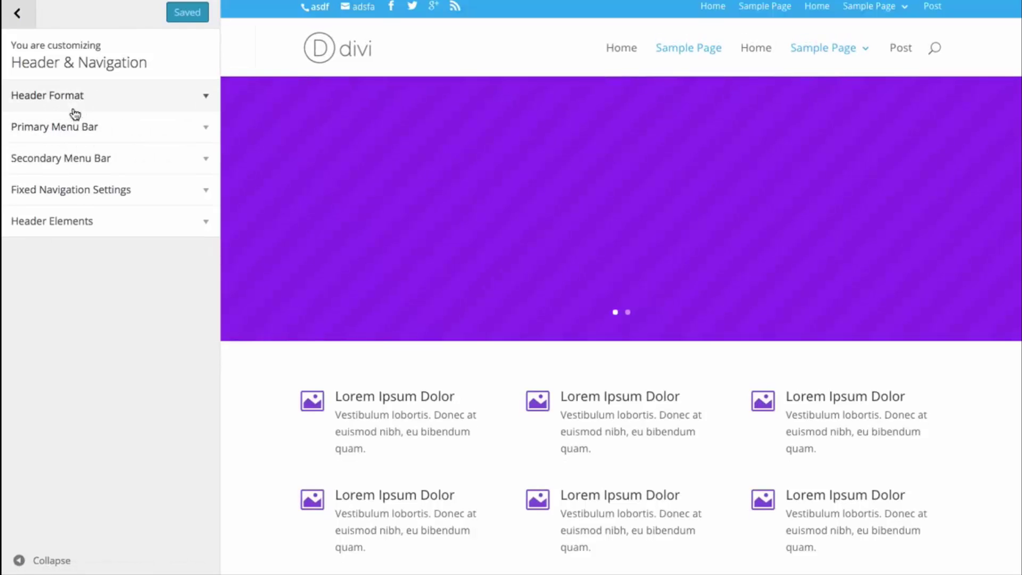
{"action": "left_click", "coordinate": [75, 110]}
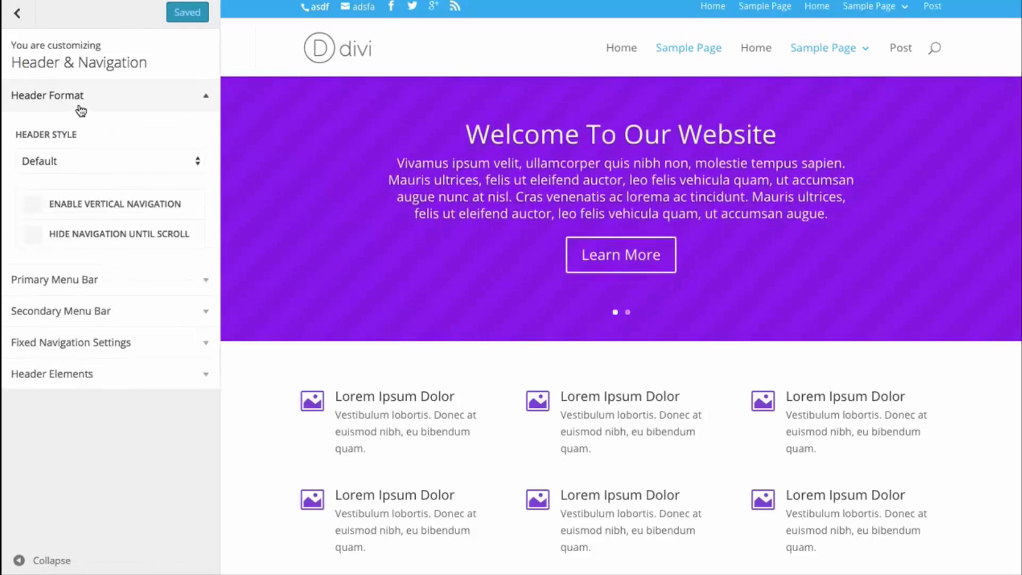
{"action": "left_click", "coordinate": [78, 160]}
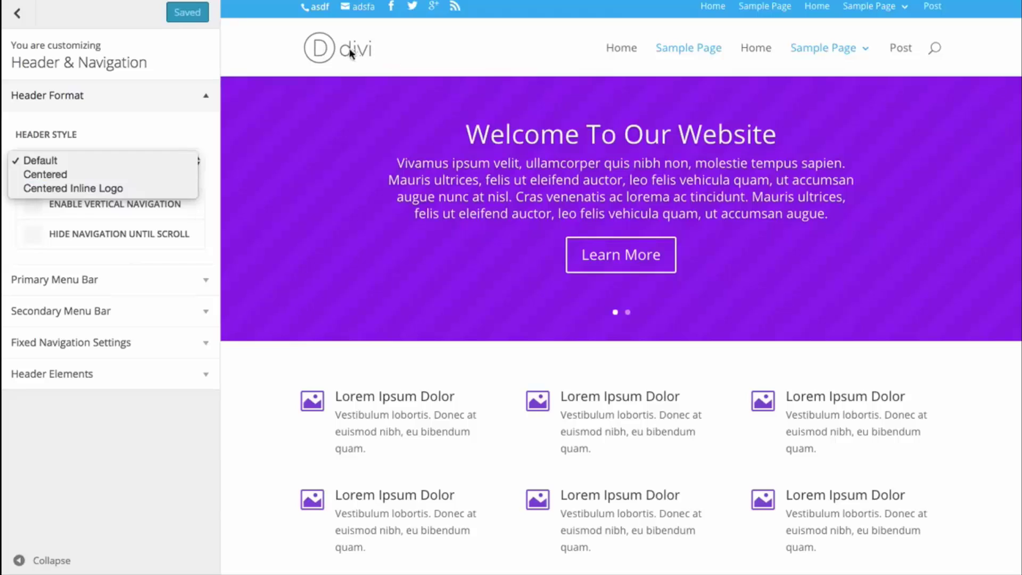
{"action": "left_click", "coordinate": [119, 173]}
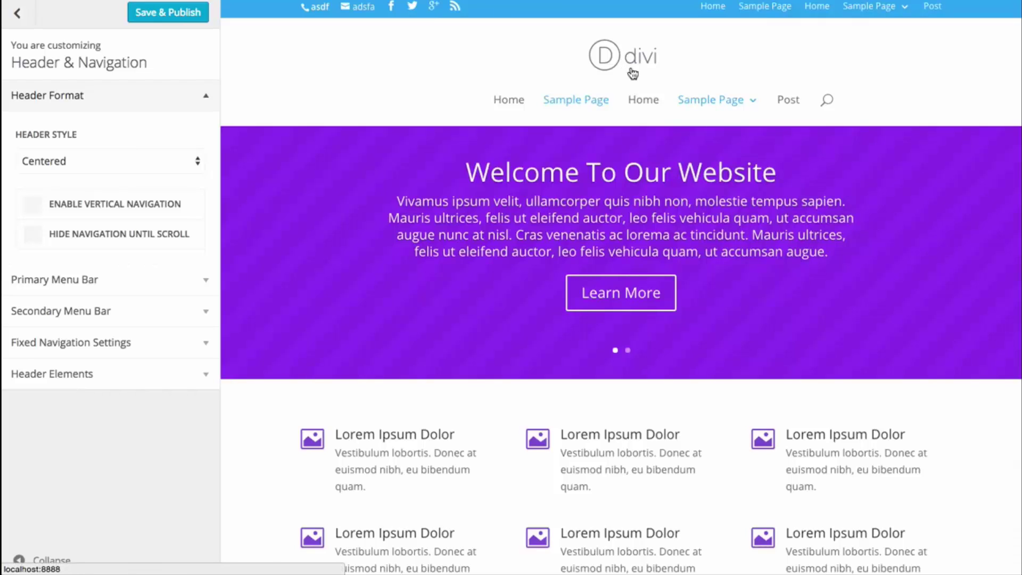
{"action": "left_click", "coordinate": [171, 162]}
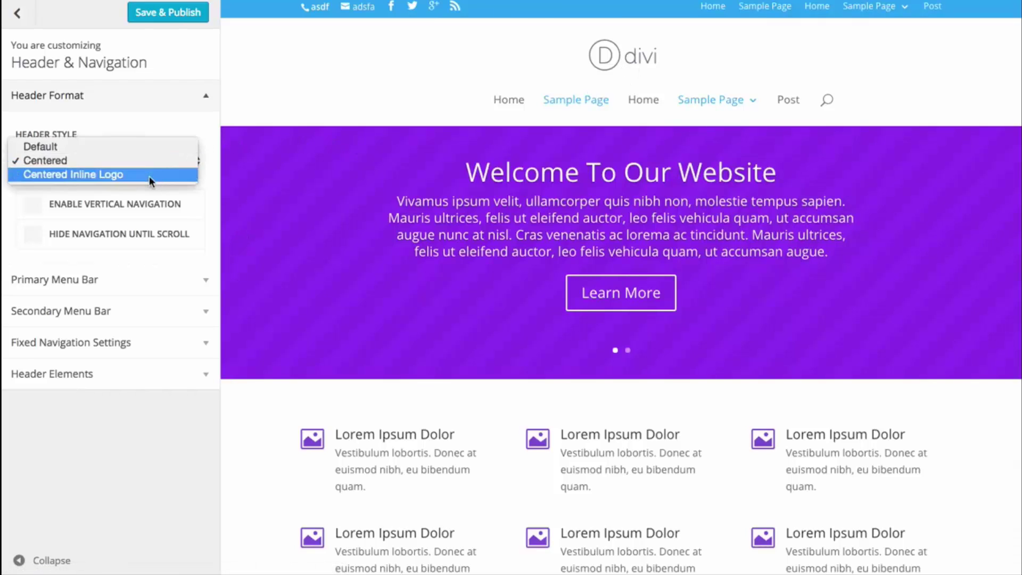
{"action": "left_click", "coordinate": [149, 176]}
{"action": "mouse_move", "coordinate": [728, 72]}
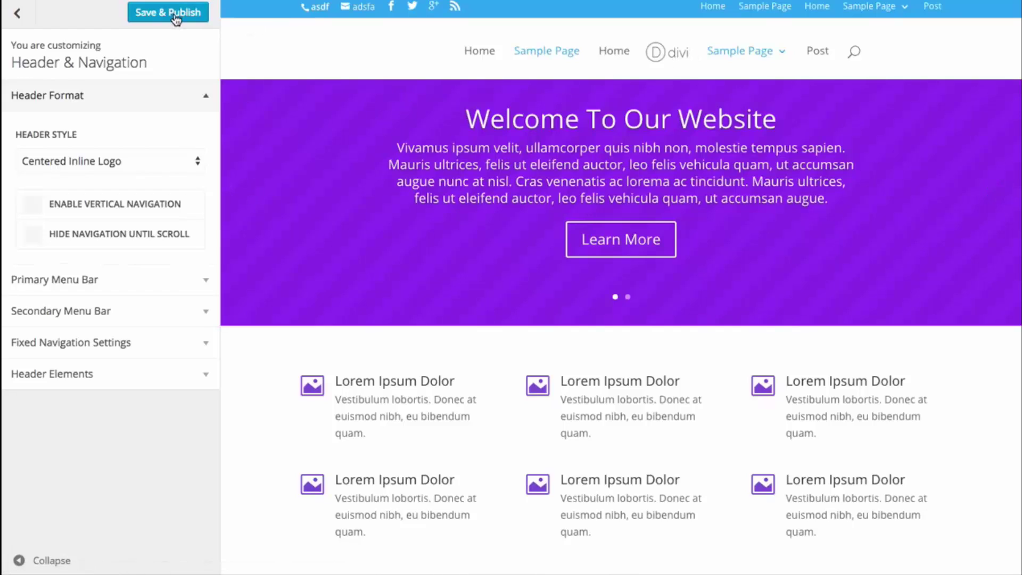
{"action": "left_click", "coordinate": [119, 96]}
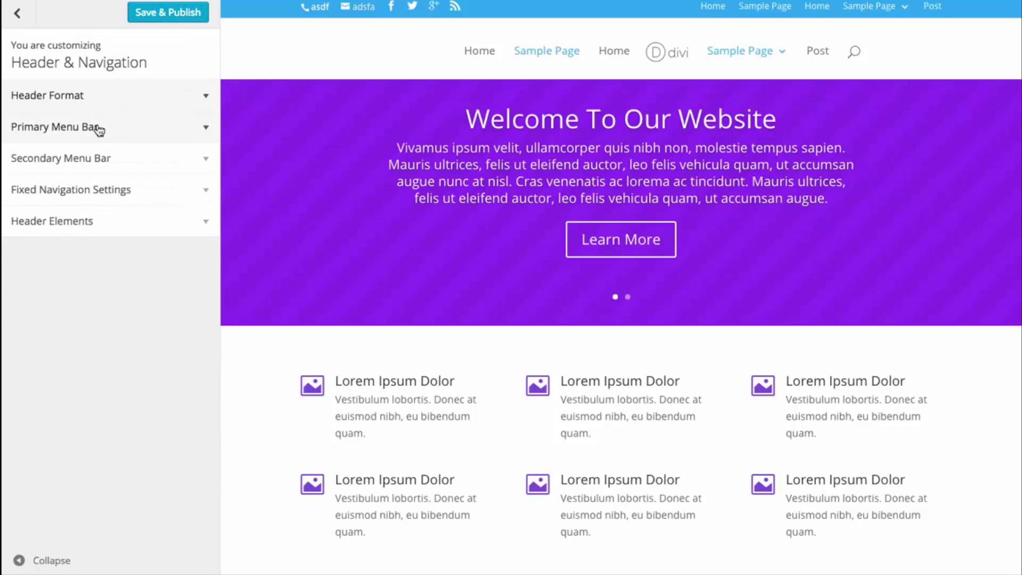
- In Primary Menu Bar settings, try hiding the logo image, then show it again
{"action": "left_click", "coordinate": [99, 129]}
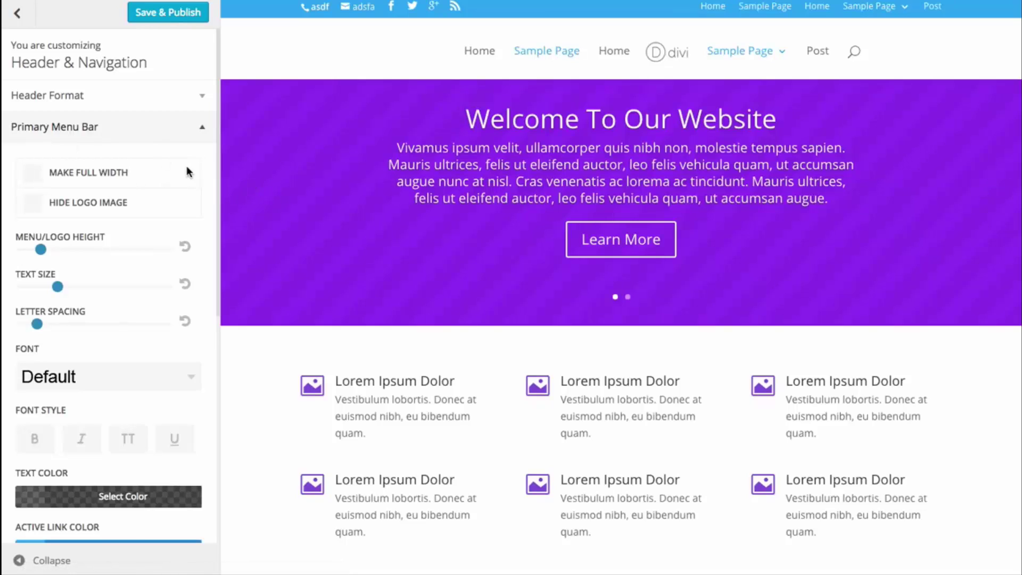
{"action": "left_click", "coordinate": [81, 206]}
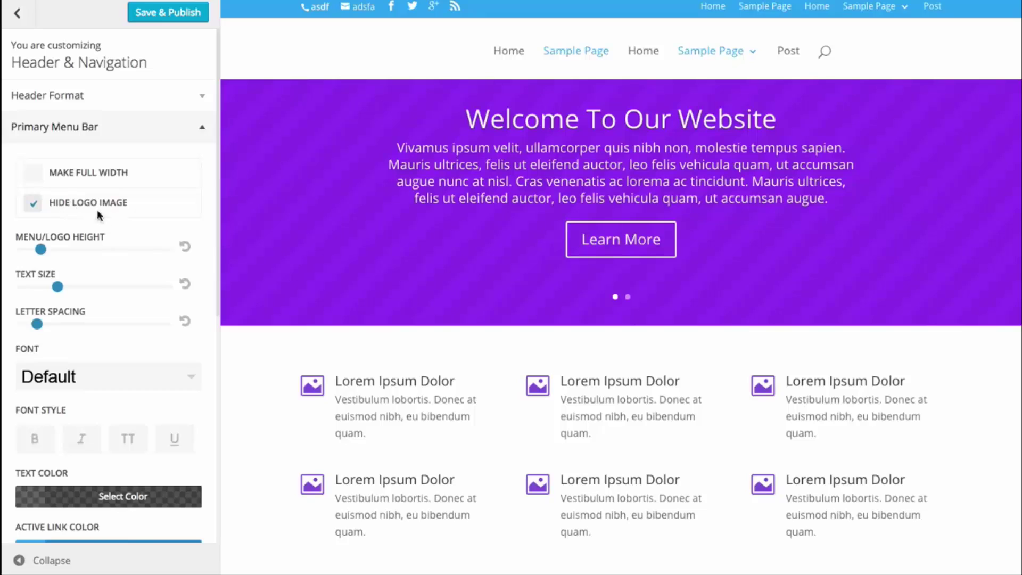
{"action": "left_click", "coordinate": [95, 208]}
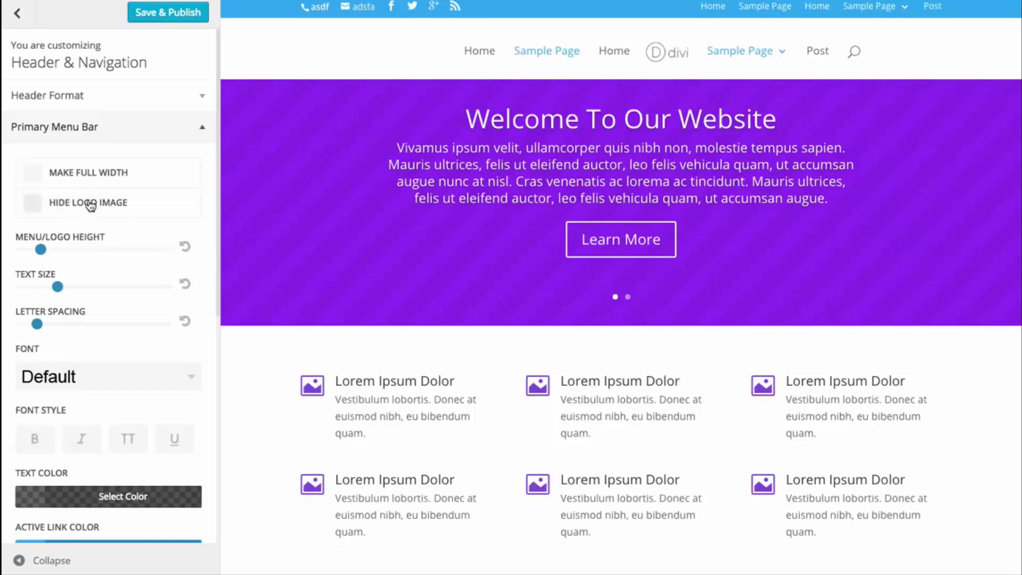
{"action": "left_click", "coordinate": [87, 182]}
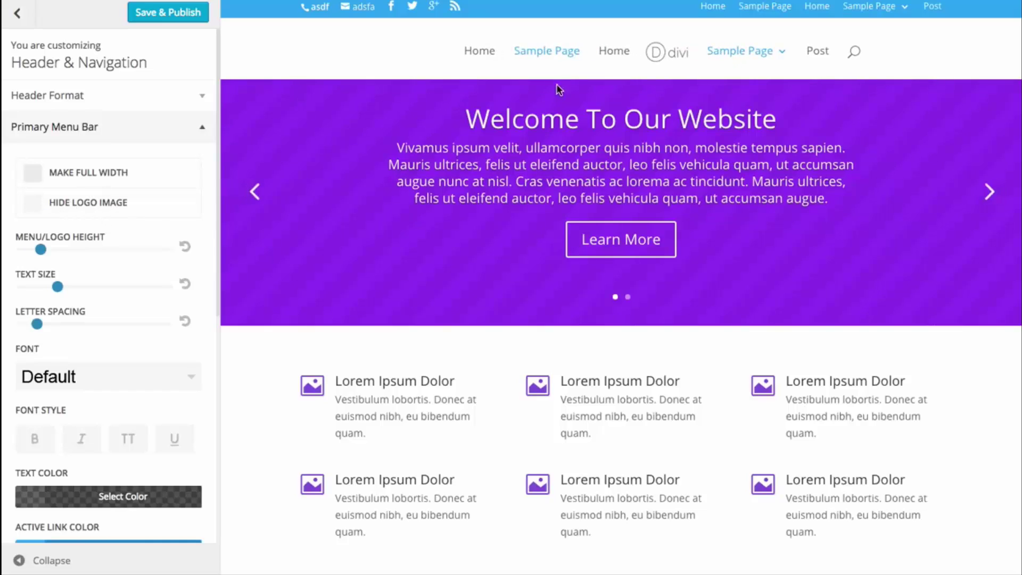
- Reset Header Style to Default, make the primary menu bar full width, and publish
{"action": "left_click", "coordinate": [101, 103]}
{"action": "left_click", "coordinate": [97, 157]}
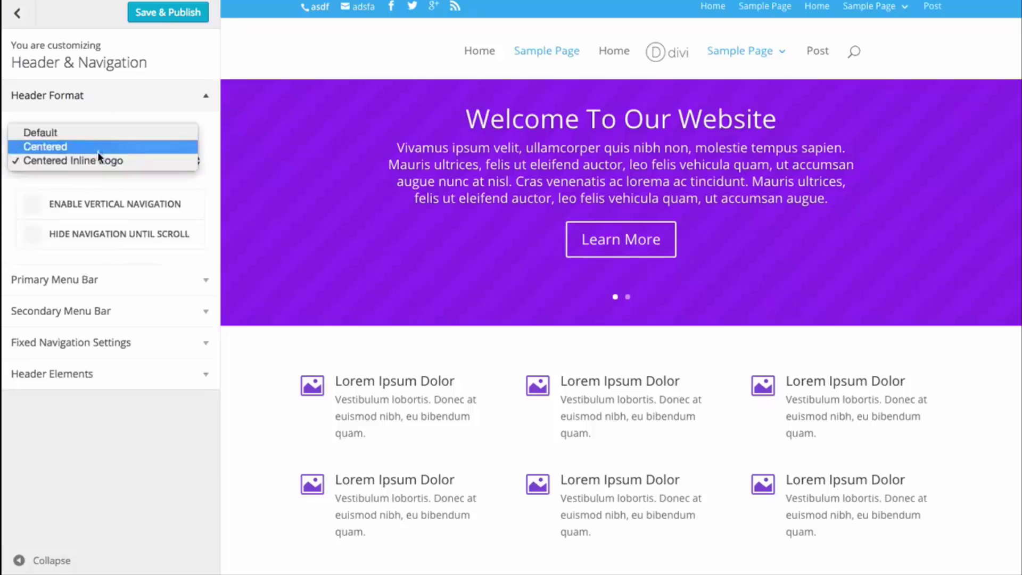
{"action": "left_click", "coordinate": [80, 136]}
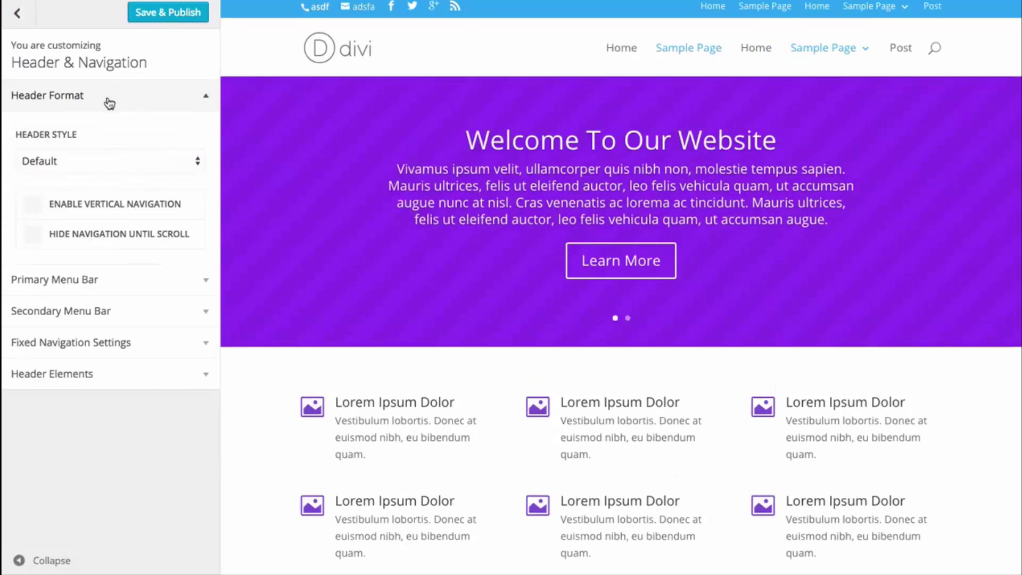
{"action": "left_click", "coordinate": [97, 101]}
{"action": "left_click", "coordinate": [98, 126]}
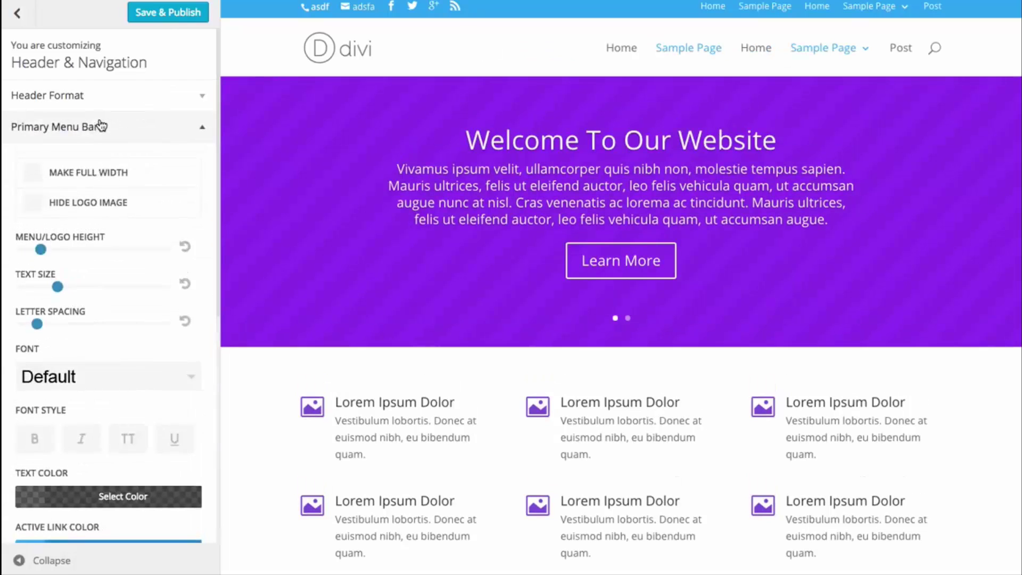
{"action": "left_click", "coordinate": [96, 173]}
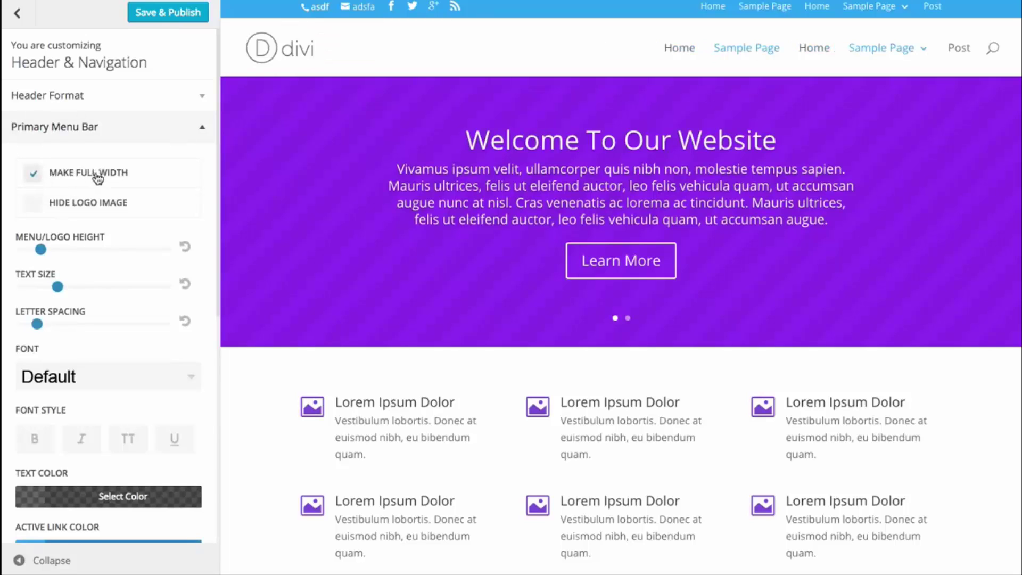
{"action": "left_click", "coordinate": [137, 13]}
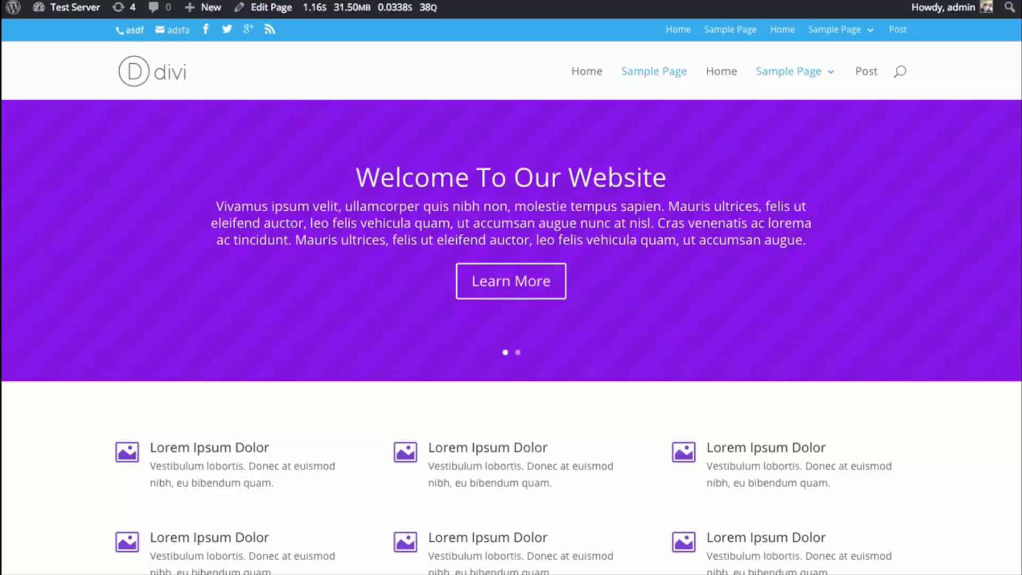
{"action": "key", "text": "ctrl+r"}
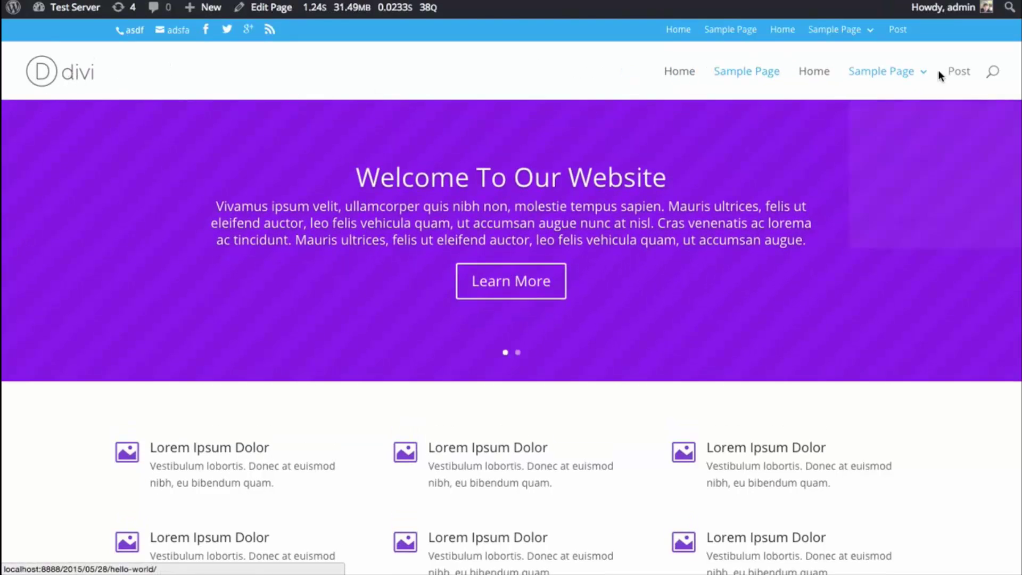
- From the live homepage, reopen the Theme Customizer through Customize in the admin bar
{"action": "scroll", "coordinate": [265, 142], "scroll_direction": "down", "scroll_amount": 2}
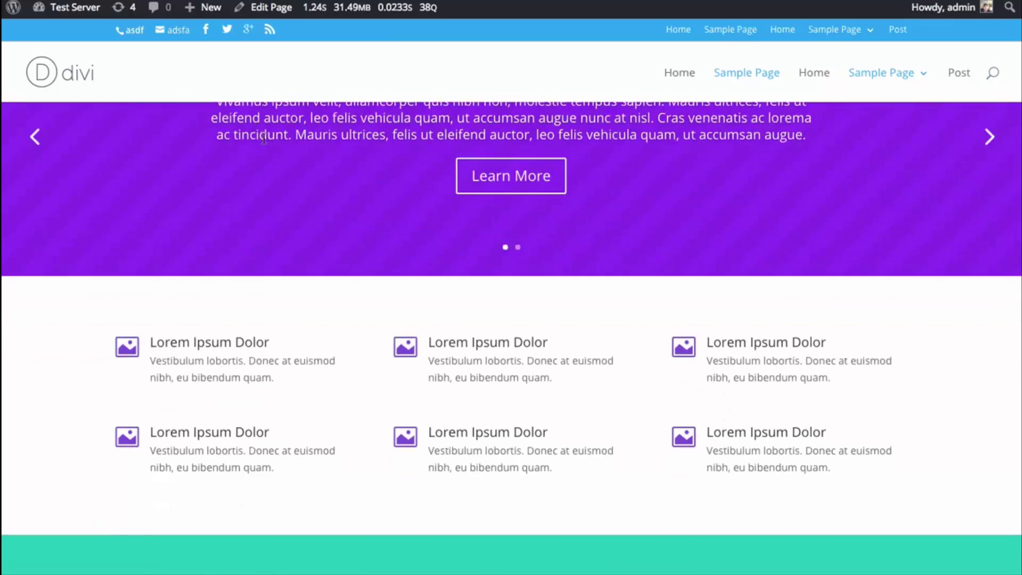
{"action": "scroll", "coordinate": [265, 142], "scroll_direction": "up", "scroll_amount": 2}
{"action": "left_click_drag", "start_coordinate": [1020, 163], "coordinate": [1021, 163]}
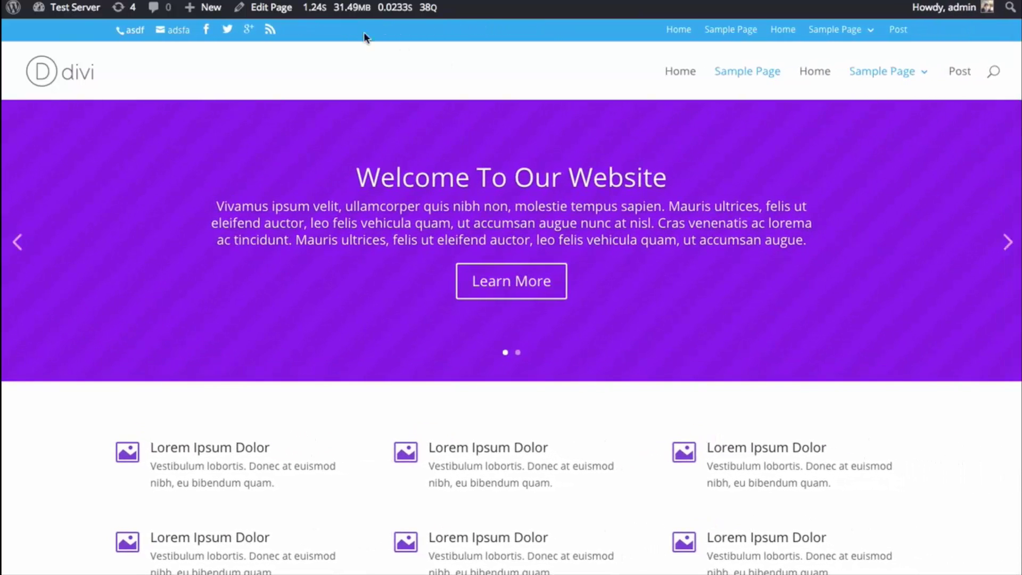
{"action": "mouse_move", "coordinate": [75, 8]}
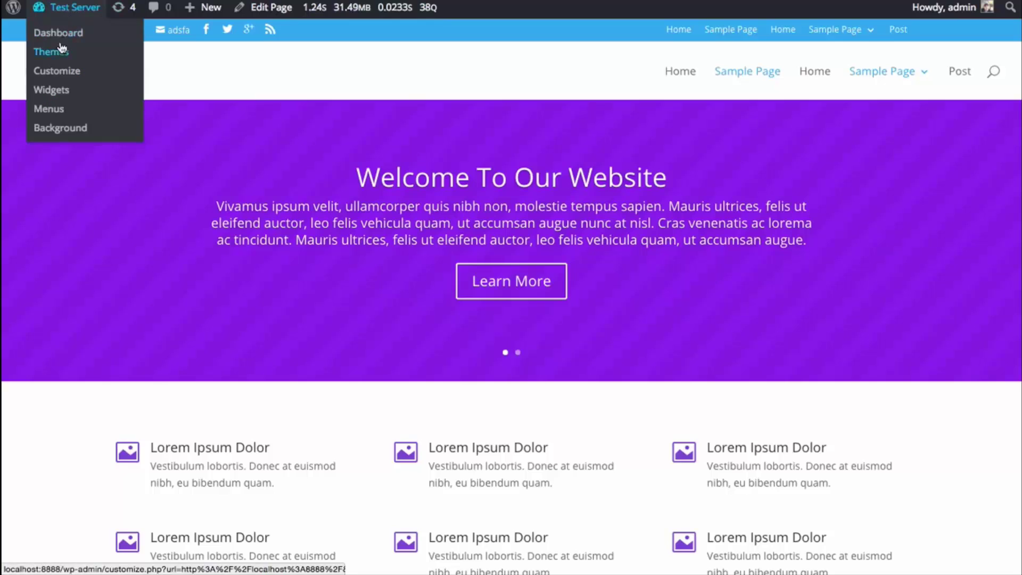
{"action": "left_click", "coordinate": [56, 72]}
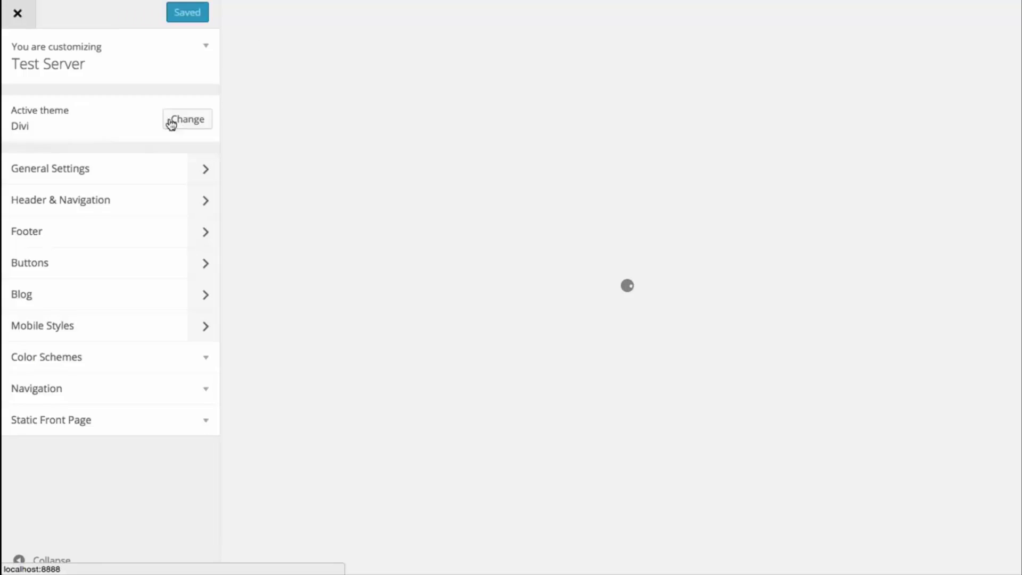
- Raise the primary menu bar's Menu/Logo Height, Text Size and Letter Spacing sliders
{"action": "left_click", "coordinate": [75, 200]}
{"action": "left_click", "coordinate": [90, 128]}
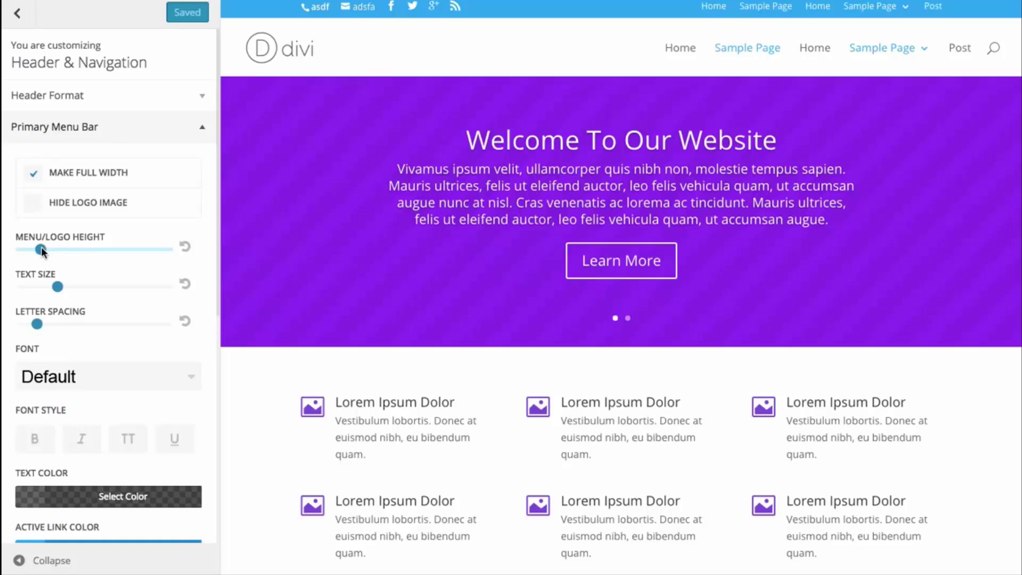
{"action": "left_click_drag", "start_coordinate": [42, 250], "coordinate": [75, 249]}
{"action": "left_click_drag", "start_coordinate": [57, 287], "coordinate": [81, 288]}
{"action": "left_click_drag", "start_coordinate": [38, 325], "coordinate": [57, 322]}
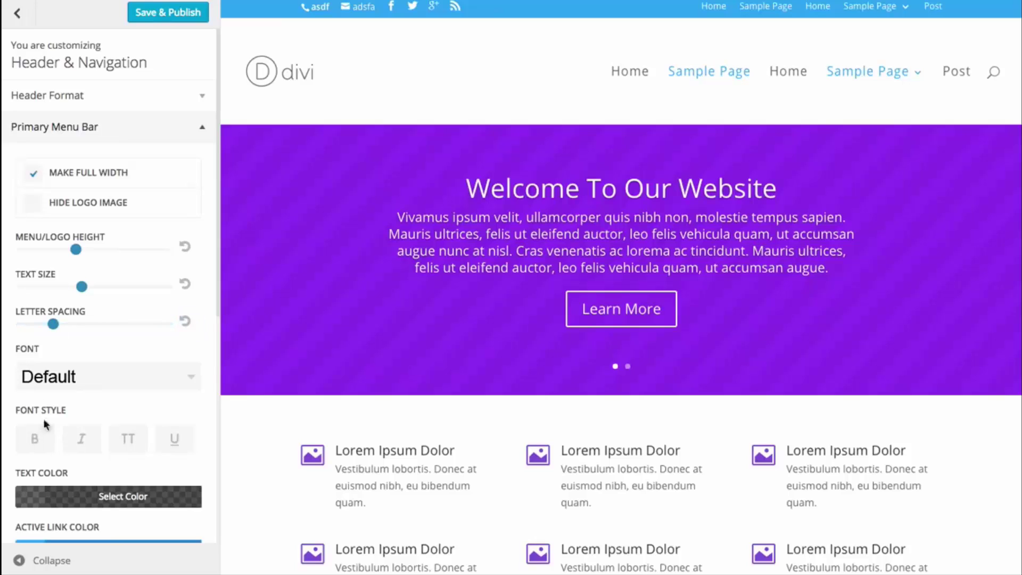
- Make the menu text Bold and Uppercase, settling the text size at 17
{"action": "left_click", "coordinate": [38, 443]}
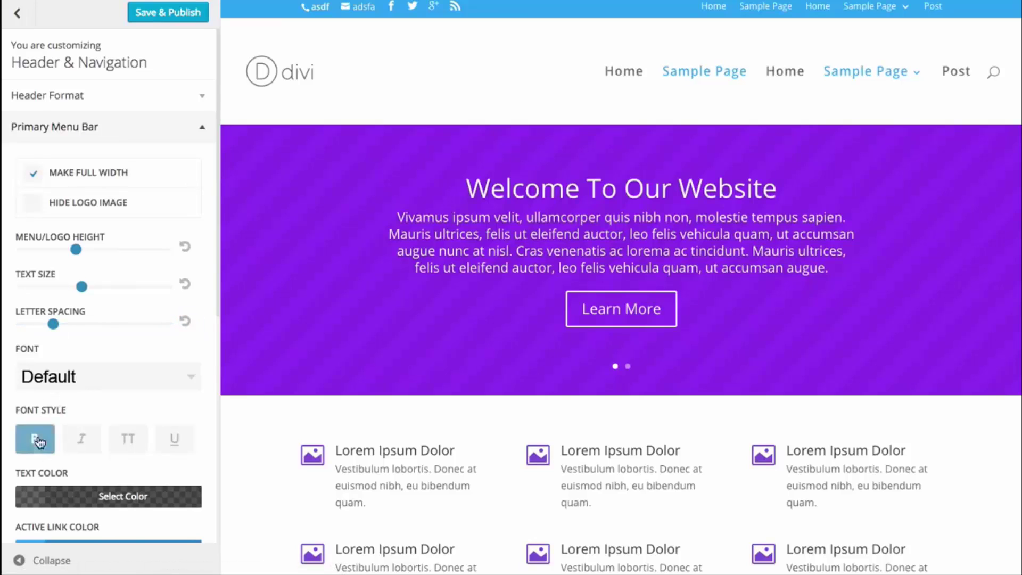
{"action": "left_click", "coordinate": [130, 438]}
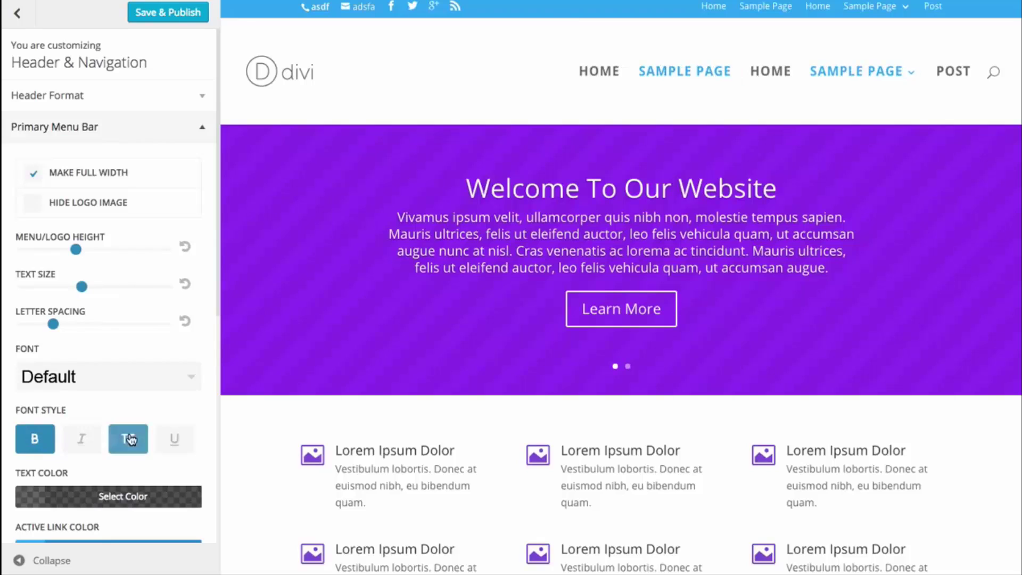
{"action": "left_click_drag", "start_coordinate": [80, 287], "coordinate": [86, 288]}
{"action": "scroll", "coordinate": [146, 192], "scroll_direction": "down", "scroll_amount": 3}
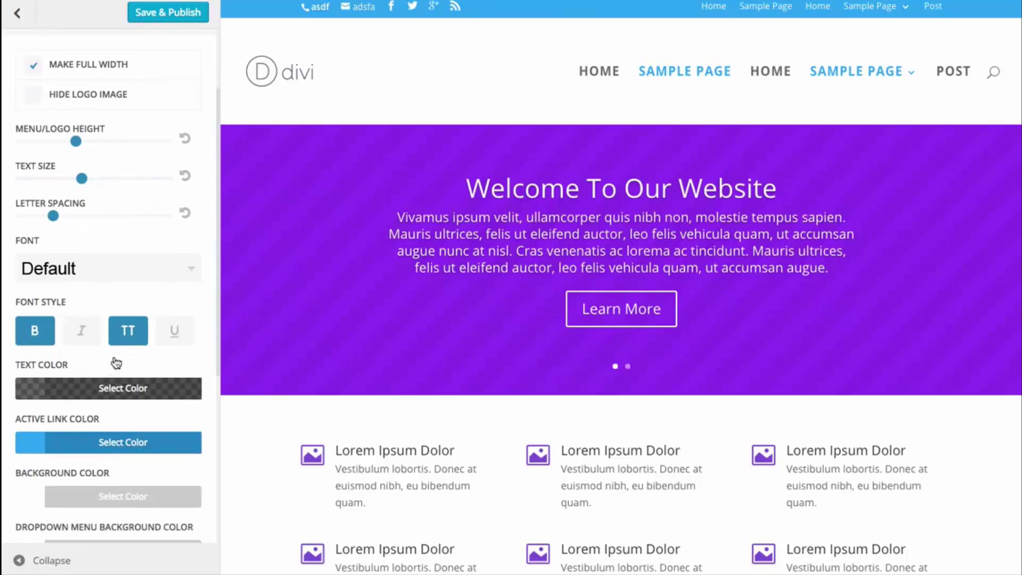
{"action": "scroll", "coordinate": [122, 356], "scroll_direction": "down", "scroll_amount": 1}
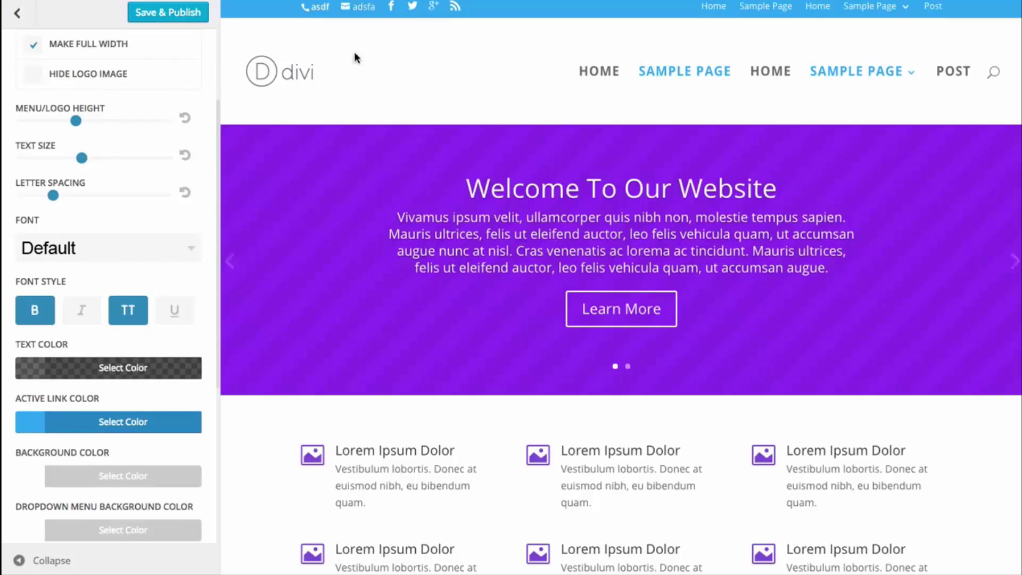
{"action": "scroll", "coordinate": [156, 260], "scroll_direction": "down", "scroll_amount": 1}
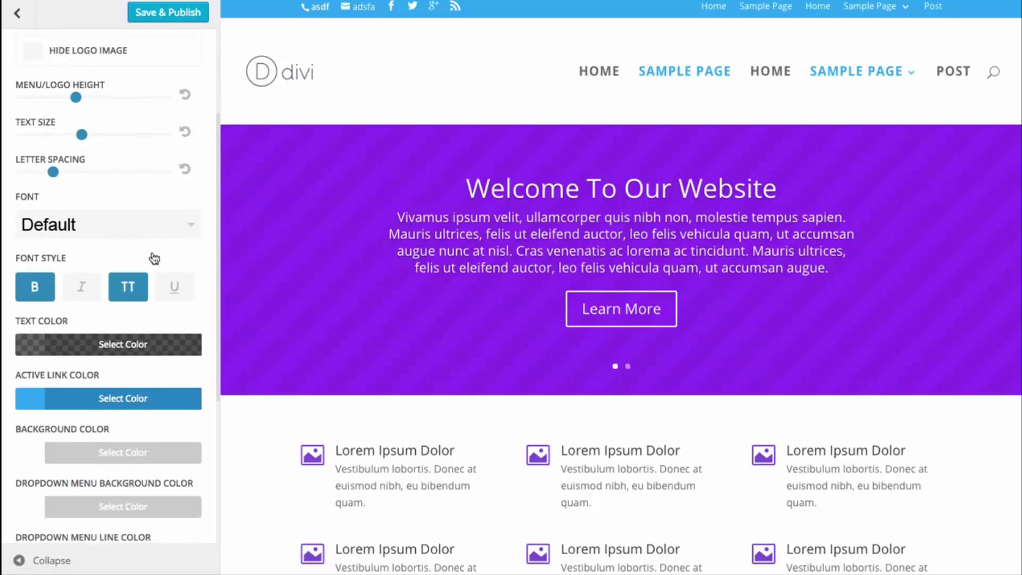
{"action": "scroll", "coordinate": [154, 259], "scroll_direction": "down", "scroll_amount": 1}
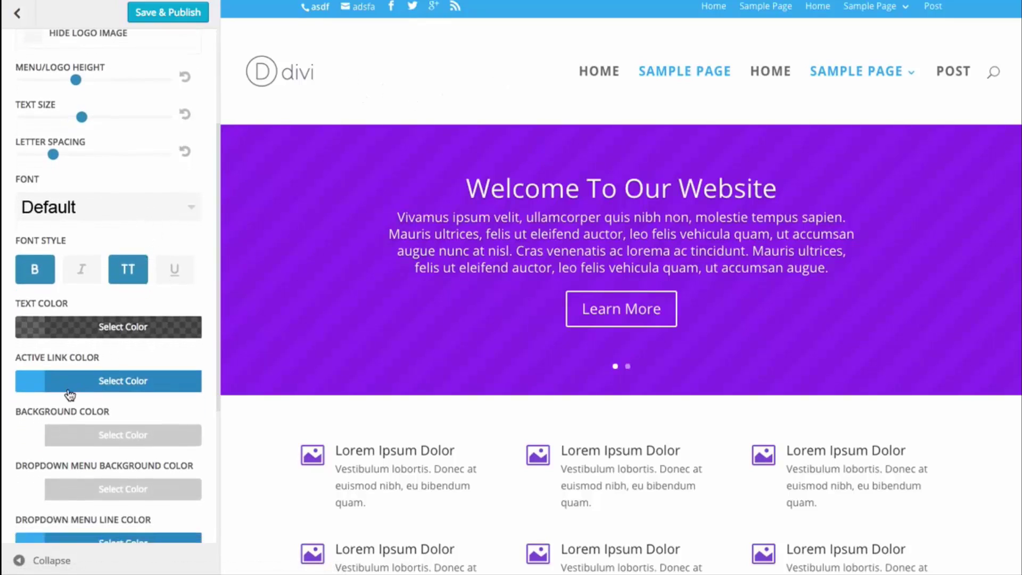
{"action": "scroll", "coordinate": [107, 351], "scroll_direction": "down", "scroll_amount": 1}
{"action": "scroll", "coordinate": [108, 349], "scroll_direction": "down", "scroll_amount": 1}
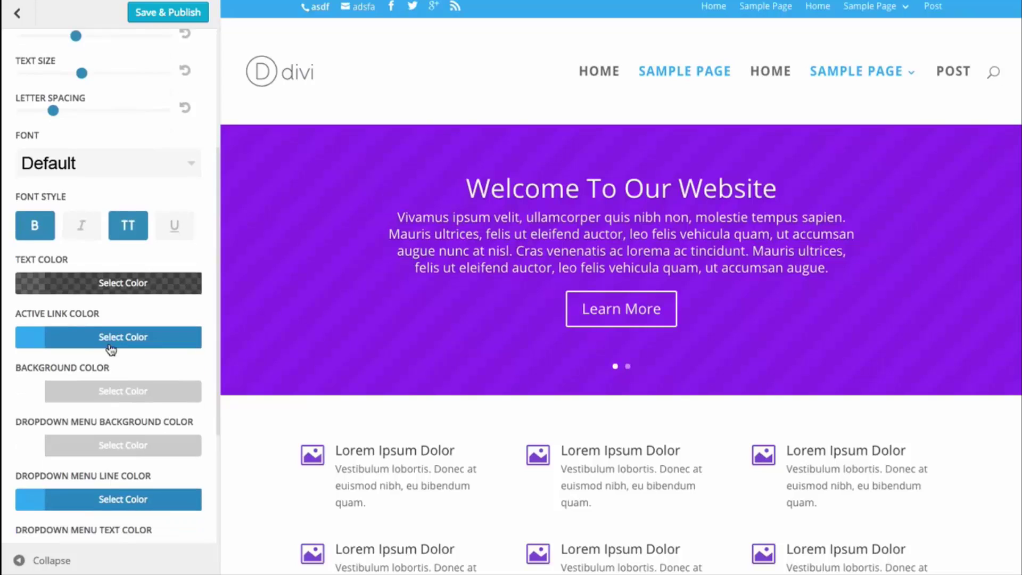
- Give the primary menu bar a blue background colour
{"action": "left_click", "coordinate": [115, 392]}
{"action": "scroll", "coordinate": [107, 480], "scroll_direction": "down", "scroll_amount": 5}
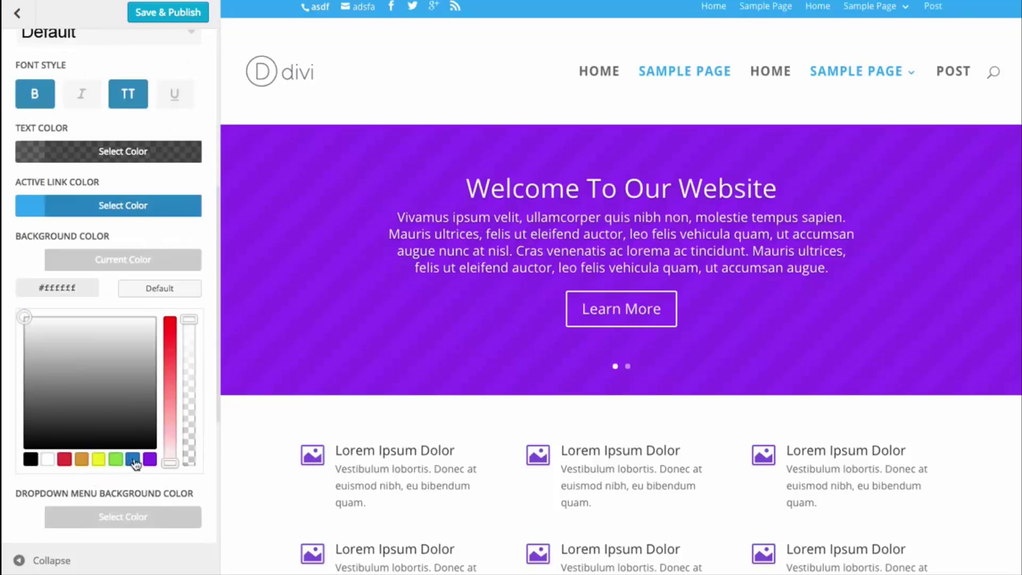
{"action": "left_click", "coordinate": [133, 459]}
{"action": "left_click", "coordinate": [103, 266]}
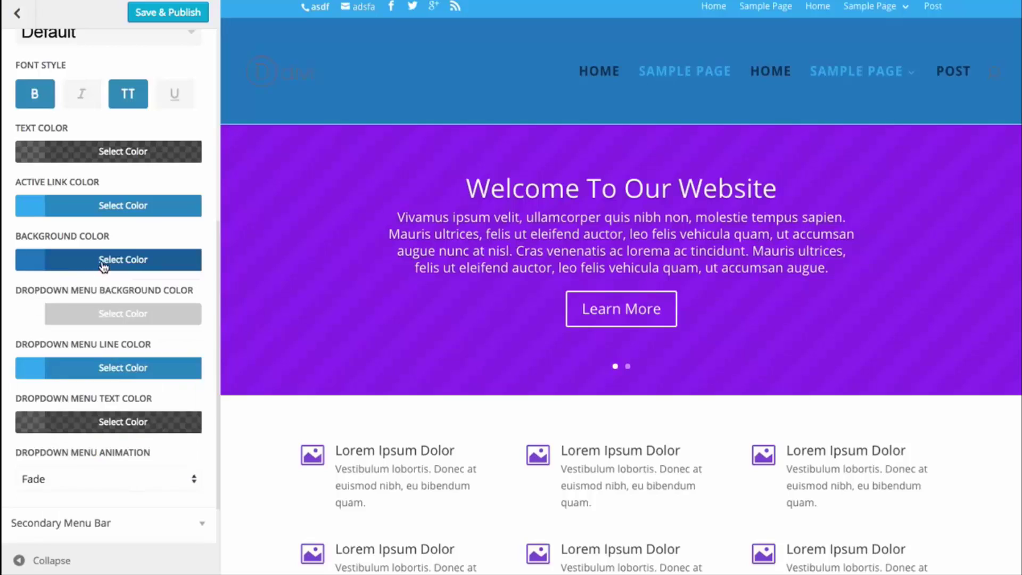
- Set both the active link colour and the menu text colour to white
{"action": "left_click", "coordinate": [96, 206]}
{"action": "left_click", "coordinate": [49, 407]}
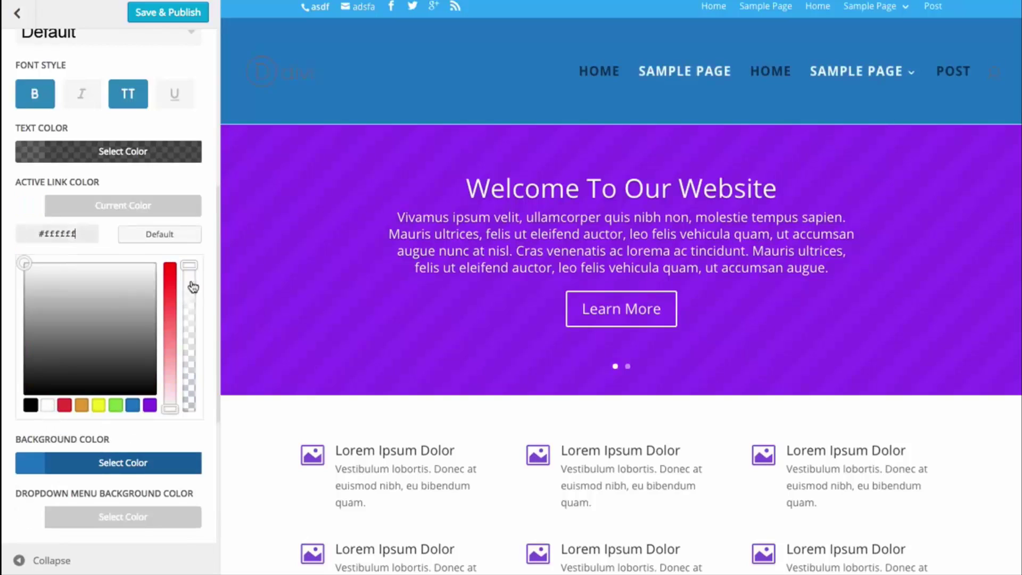
{"action": "left_click", "coordinate": [128, 211]}
{"action": "left_click", "coordinate": [111, 152]}
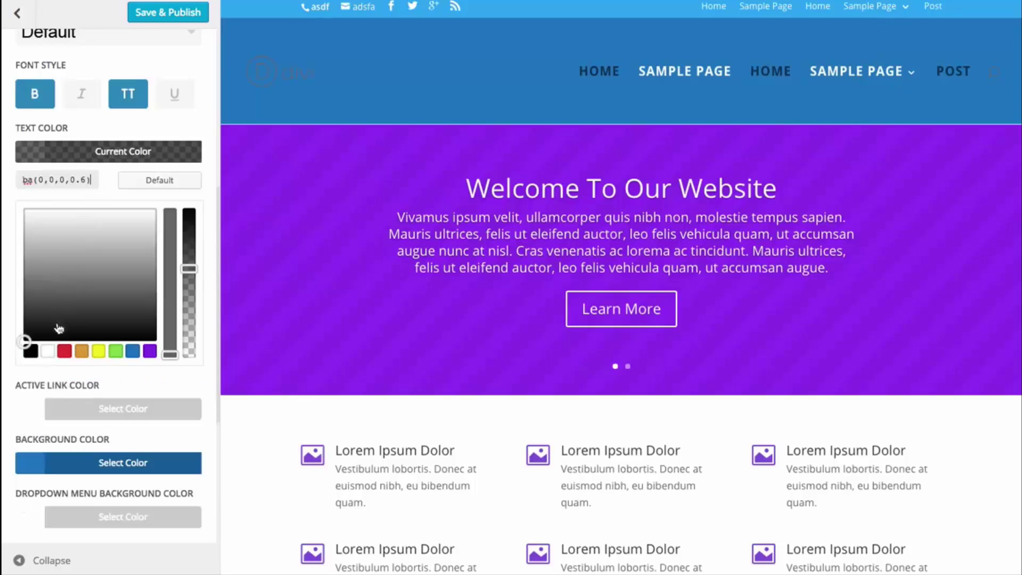
{"action": "left_click", "coordinate": [48, 350]}
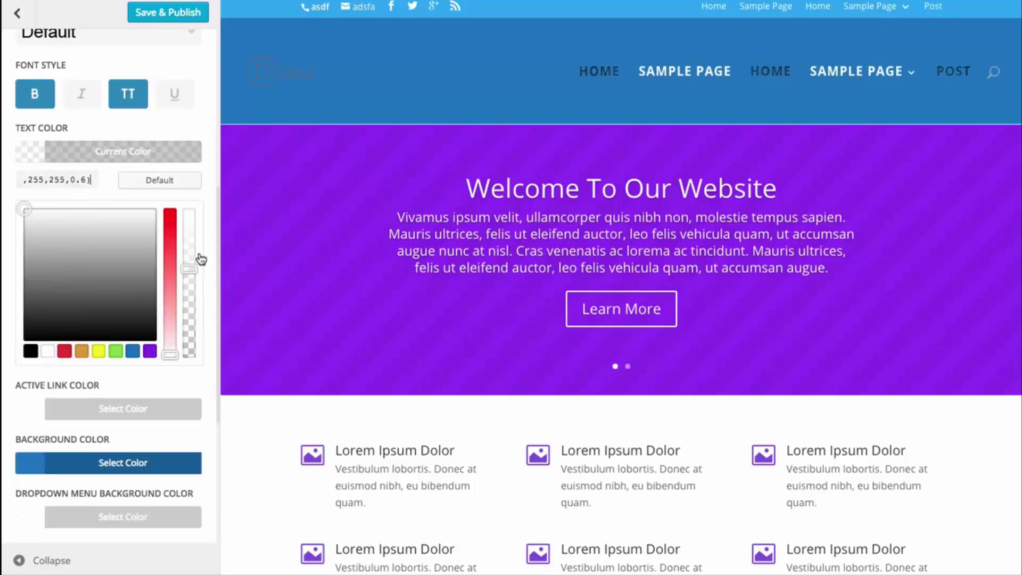
{"action": "left_click", "coordinate": [137, 155]}
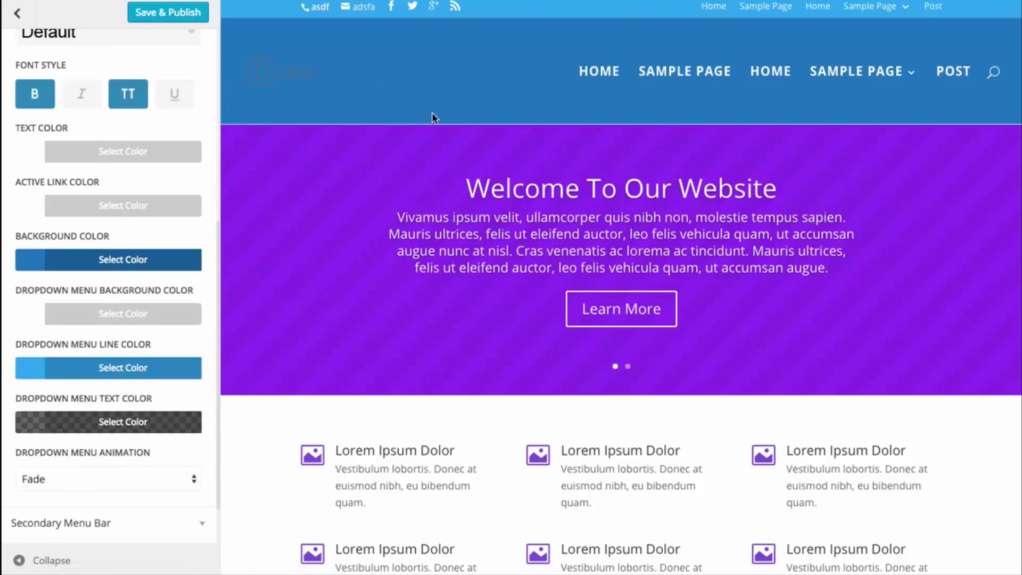
{"action": "scroll", "coordinate": [33, 101], "scroll_direction": "up", "scroll_amount": 6}
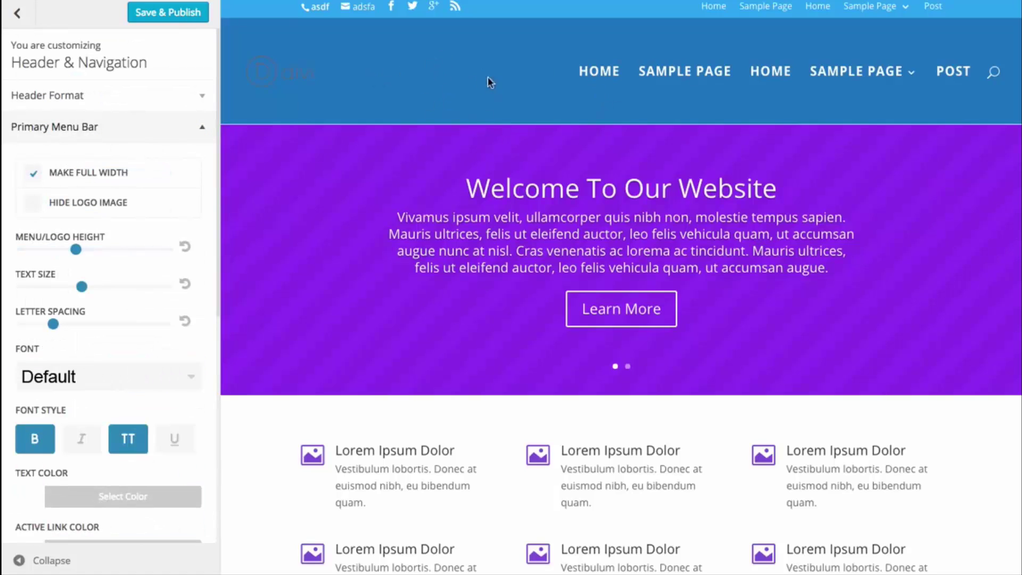
- Collapse Primary Menu Bar settings and scroll the preview to check the fixed, shrinking blue header
{"action": "left_click", "coordinate": [176, 127]}
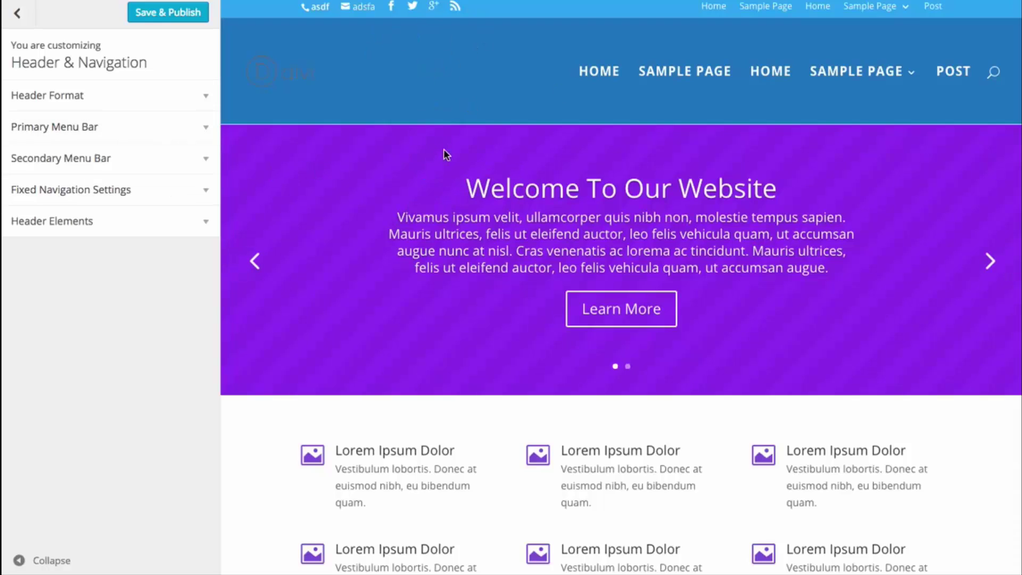
{"action": "scroll", "coordinate": [444, 150], "scroll_direction": "down", "scroll_amount": 3}
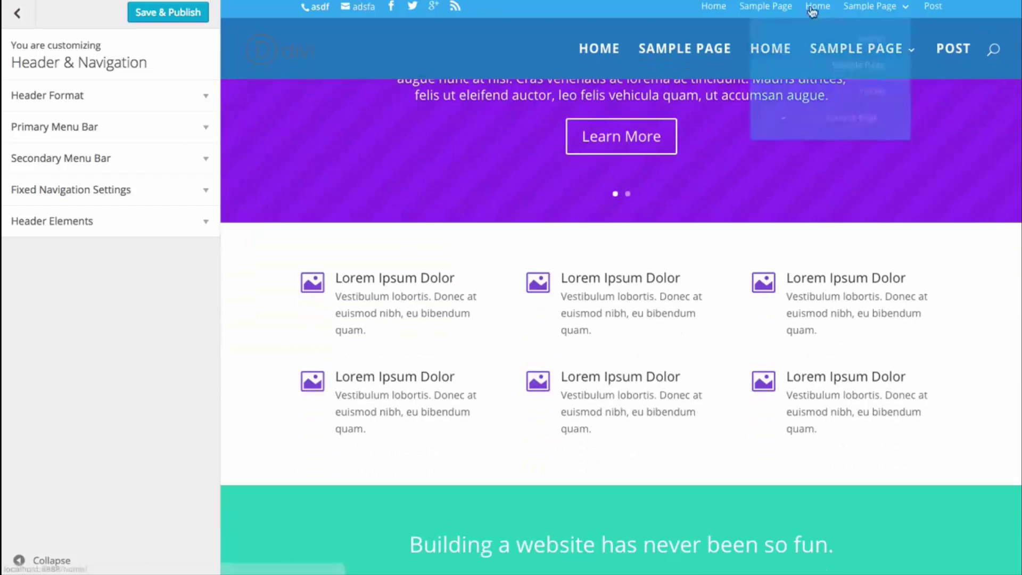
{"action": "scroll", "coordinate": [440, 90], "scroll_direction": "down", "scroll_amount": 9}
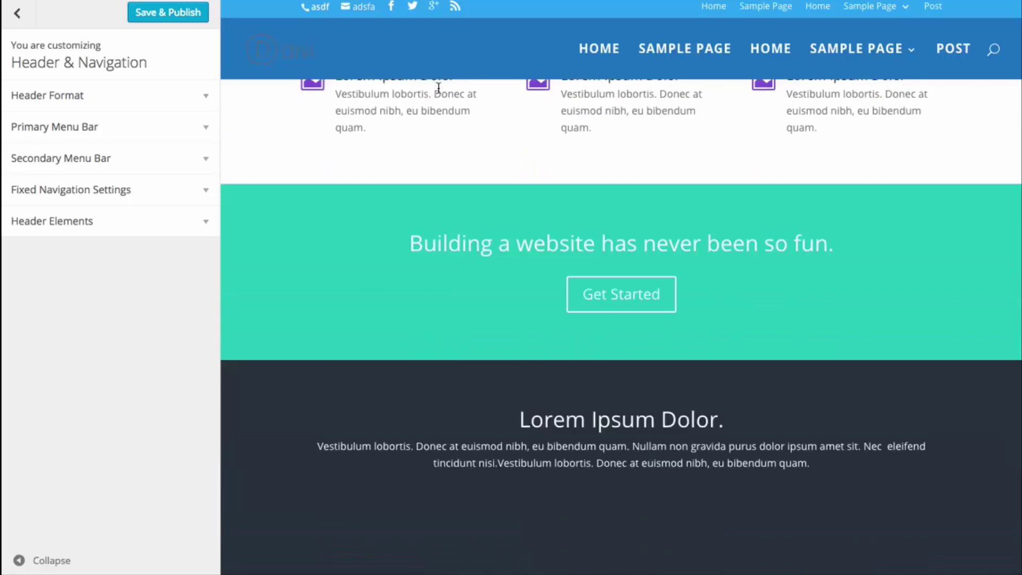
{"action": "scroll", "coordinate": [442, 92], "scroll_direction": "up", "scroll_amount": 10}
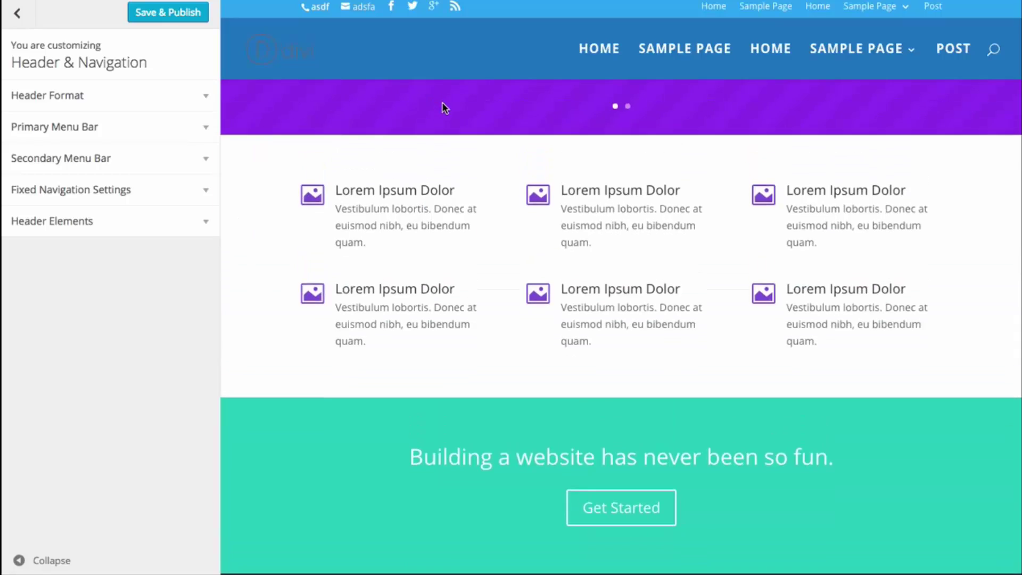
{"action": "scroll", "coordinate": [441, 114], "scroll_direction": "down", "scroll_amount": 5}
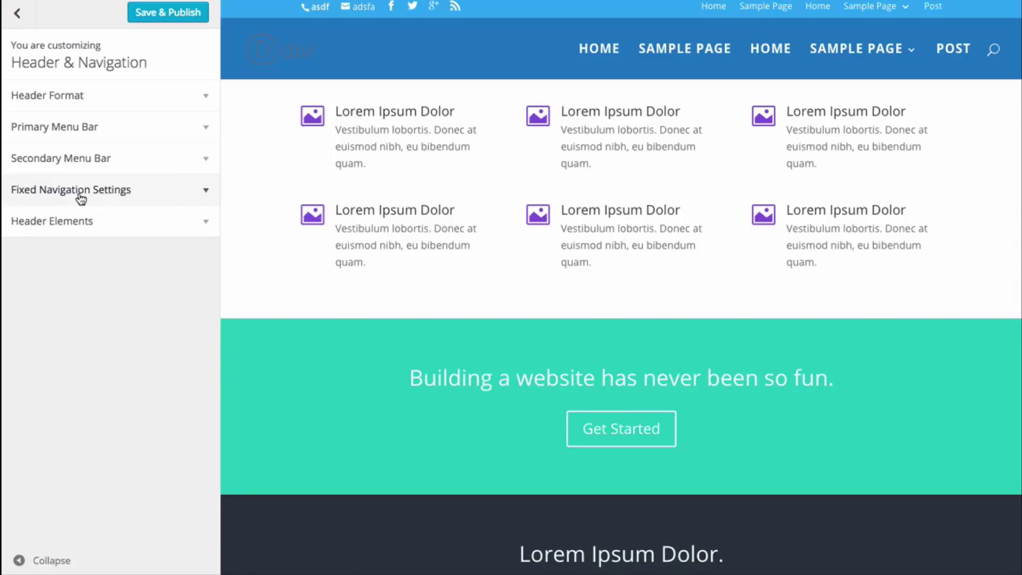
{"action": "scroll", "coordinate": [400, 239], "scroll_direction": "up", "scroll_amount": 6}
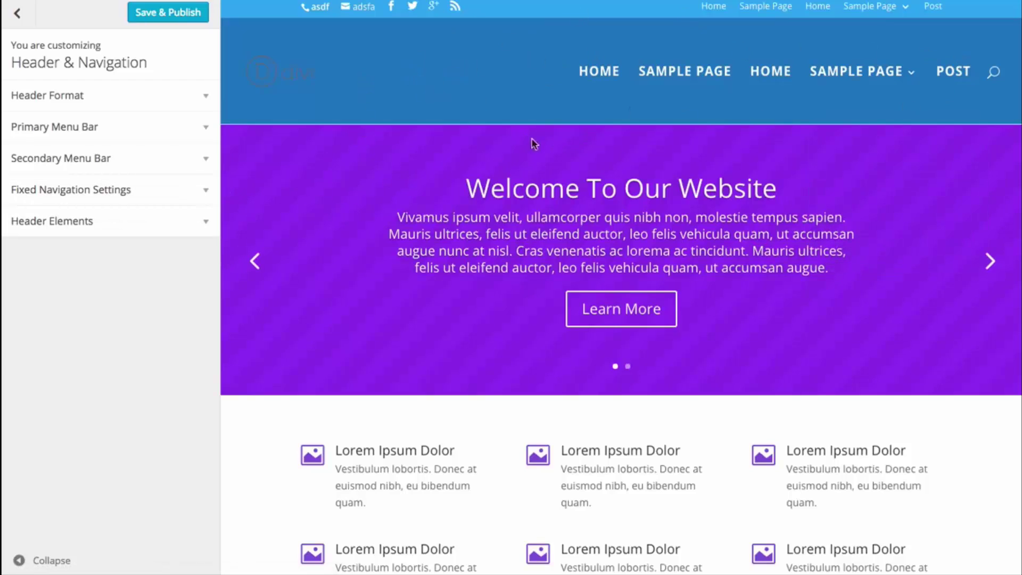
{"action": "scroll", "coordinate": [445, 176], "scroll_direction": "down", "scroll_amount": 1}
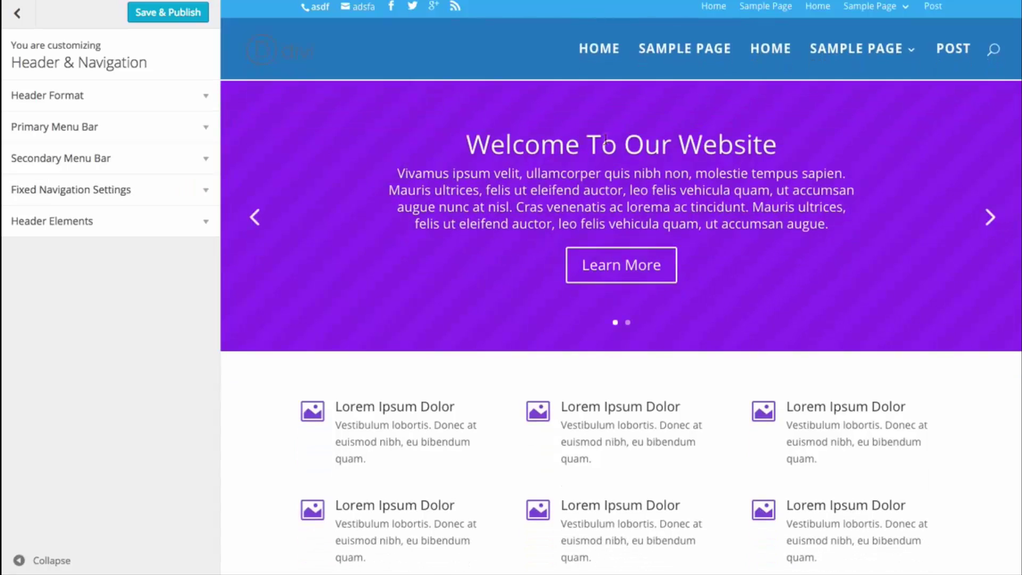
{"action": "scroll", "coordinate": [525, 66], "scroll_direction": "up", "scroll_amount": 1}
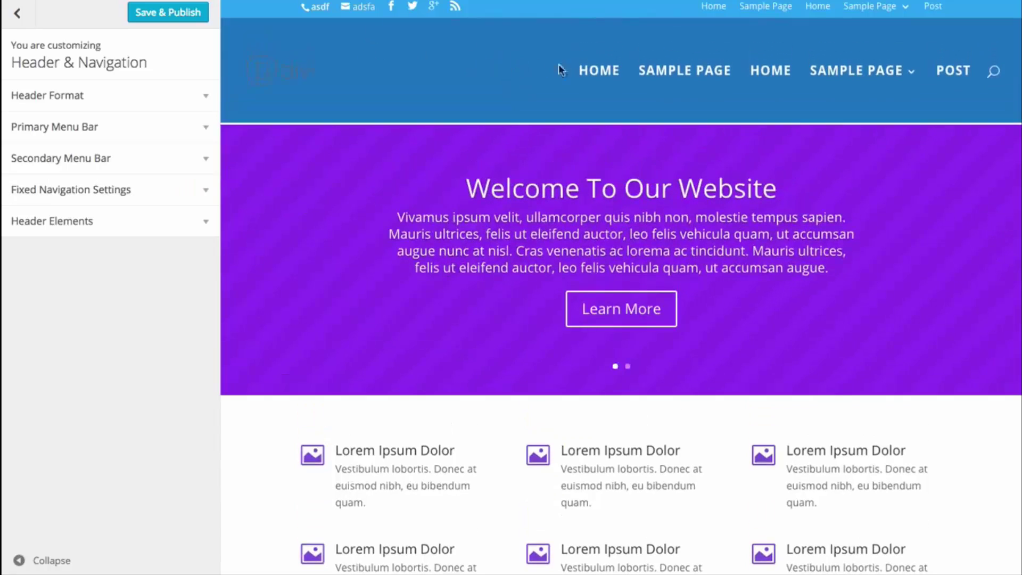
- Under Fixed Navigation Settings, set the Primary Menu Background Color to green #81d742
{"action": "left_click", "coordinate": [109, 191]}
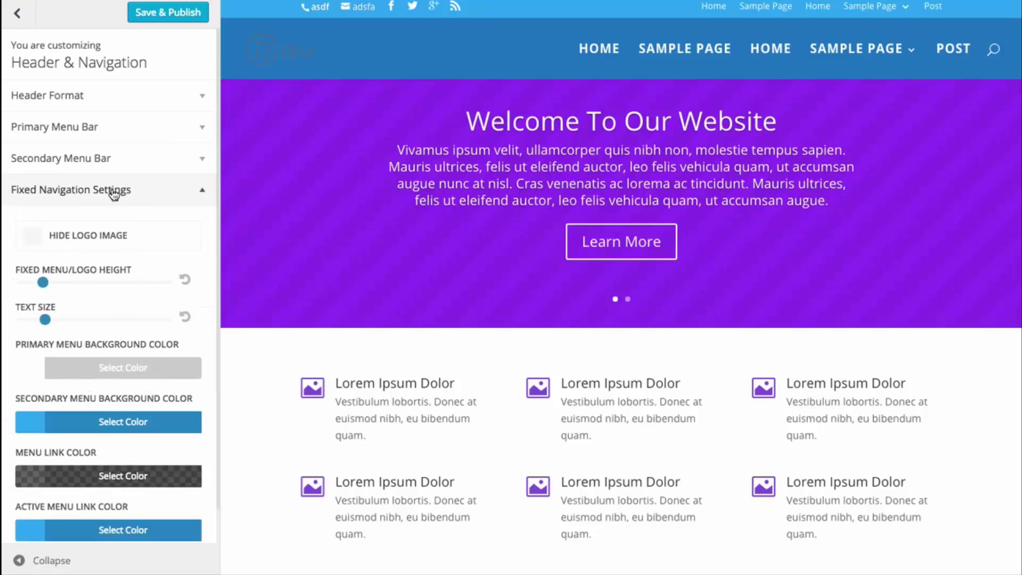
{"action": "scroll", "coordinate": [118, 196], "scroll_direction": "down", "scroll_amount": 1}
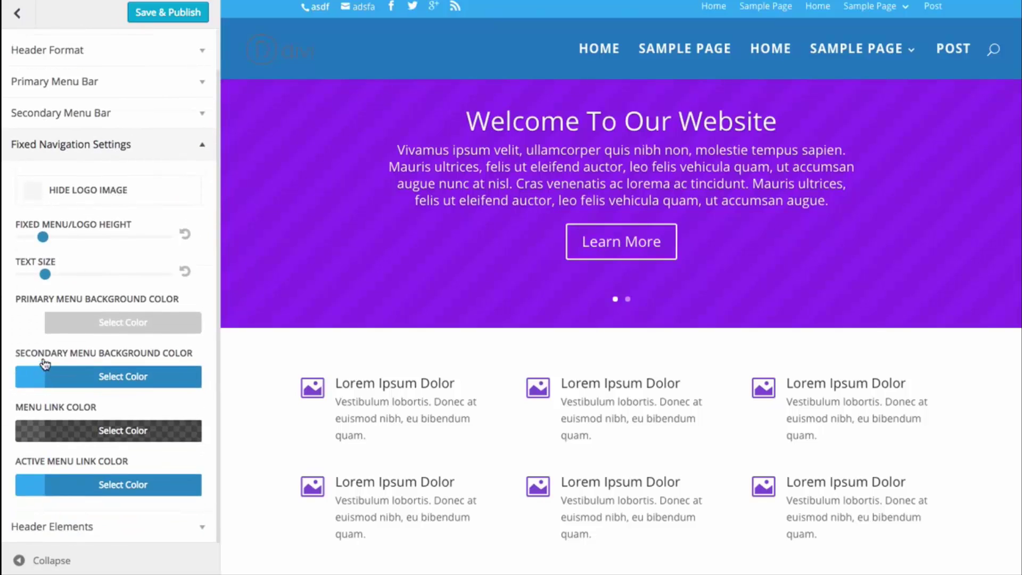
{"action": "left_click", "coordinate": [99, 324]}
{"action": "left_click", "coordinate": [116, 522]}
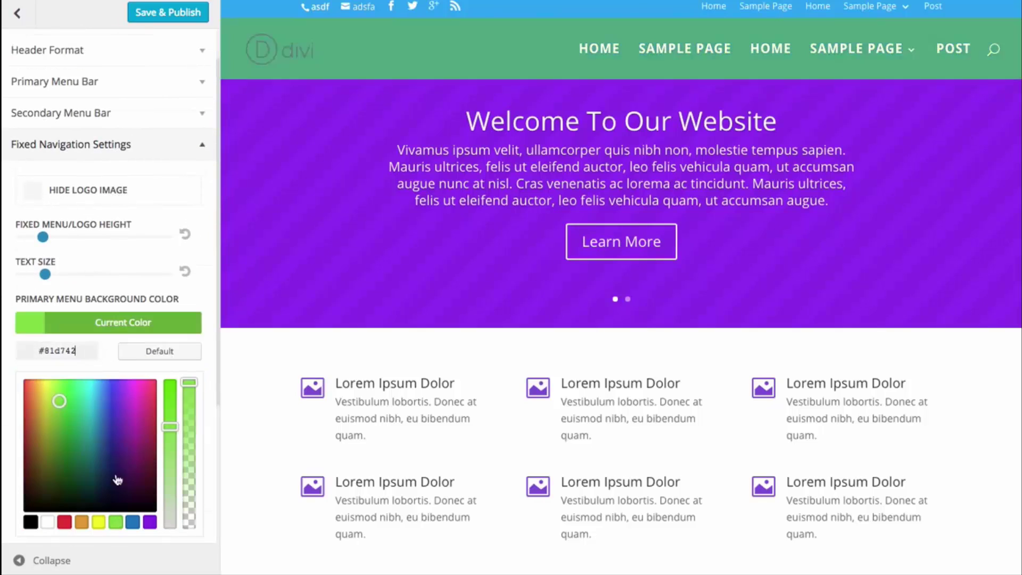
{"action": "left_click", "coordinate": [123, 322]}
- Adjust the Fixed Menu/Logo Height slider, settling at about 101
{"action": "scroll", "coordinate": [468, 206], "scroll_direction": "down", "scroll_amount": 4}
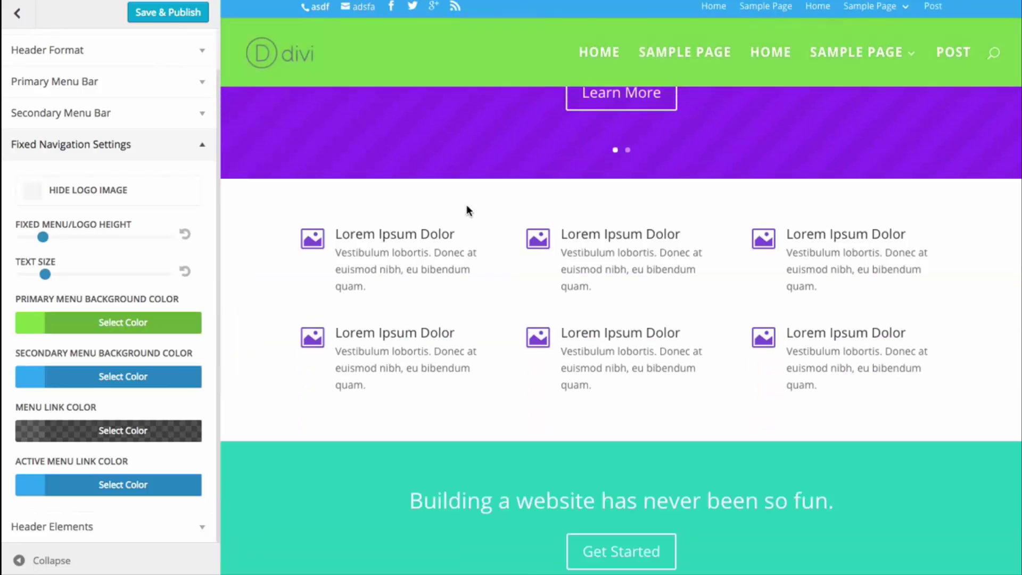
{"action": "scroll", "coordinate": [467, 204], "scroll_direction": "up", "scroll_amount": 4}
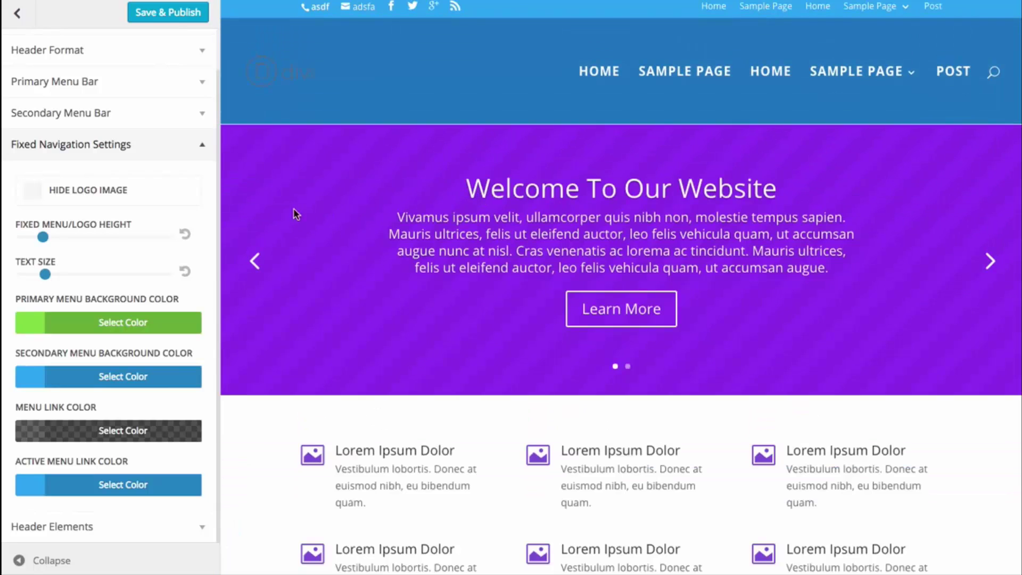
{"action": "scroll", "coordinate": [410, 206], "scroll_direction": "down", "scroll_amount": 2}
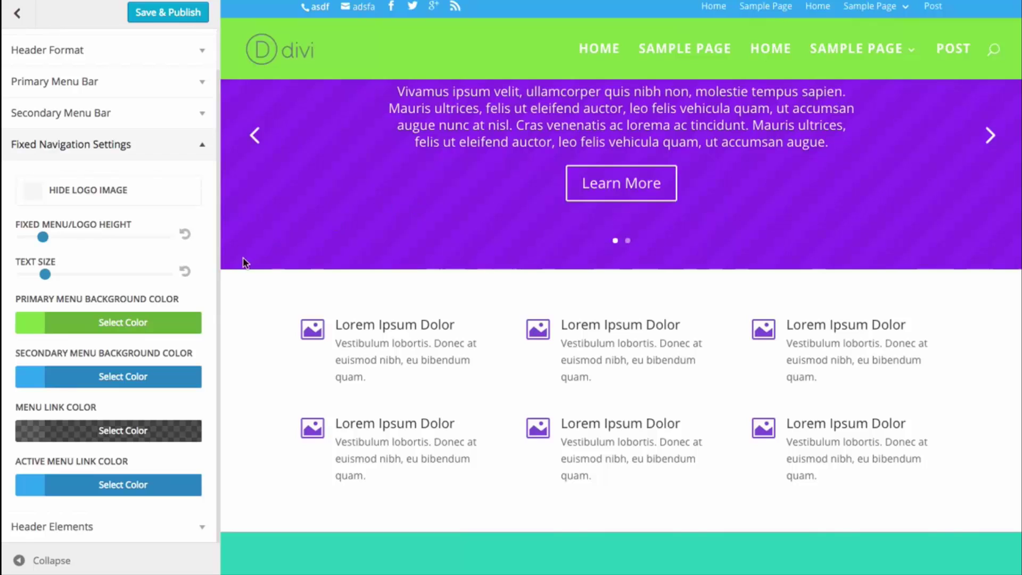
{"action": "left_click_drag", "start_coordinate": [43, 238], "coordinate": [24, 238]}
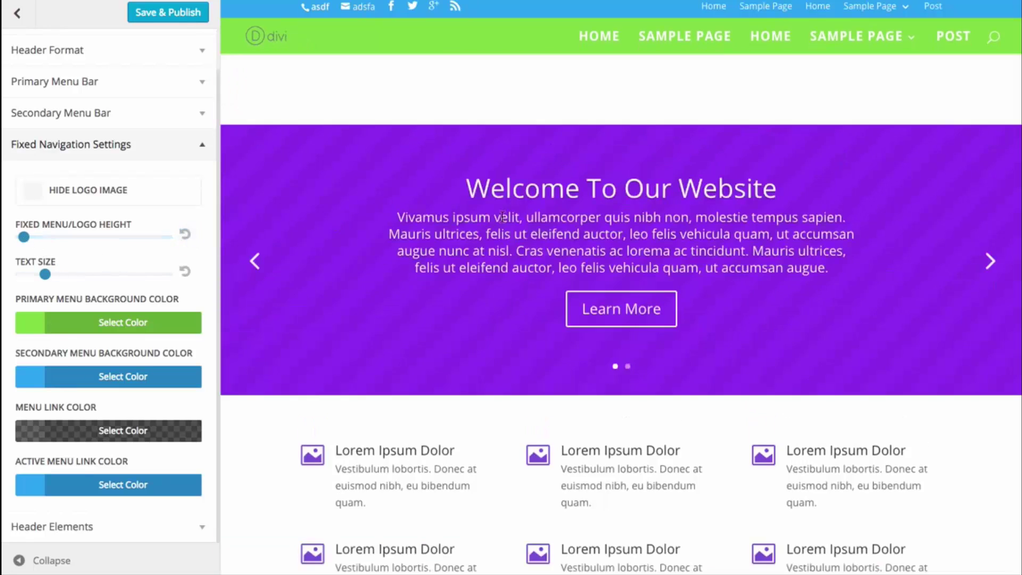
{"action": "scroll", "coordinate": [502, 221], "scroll_direction": "down", "scroll_amount": 5}
{"action": "scroll", "coordinate": [498, 231], "scroll_direction": "up", "scroll_amount": 5}
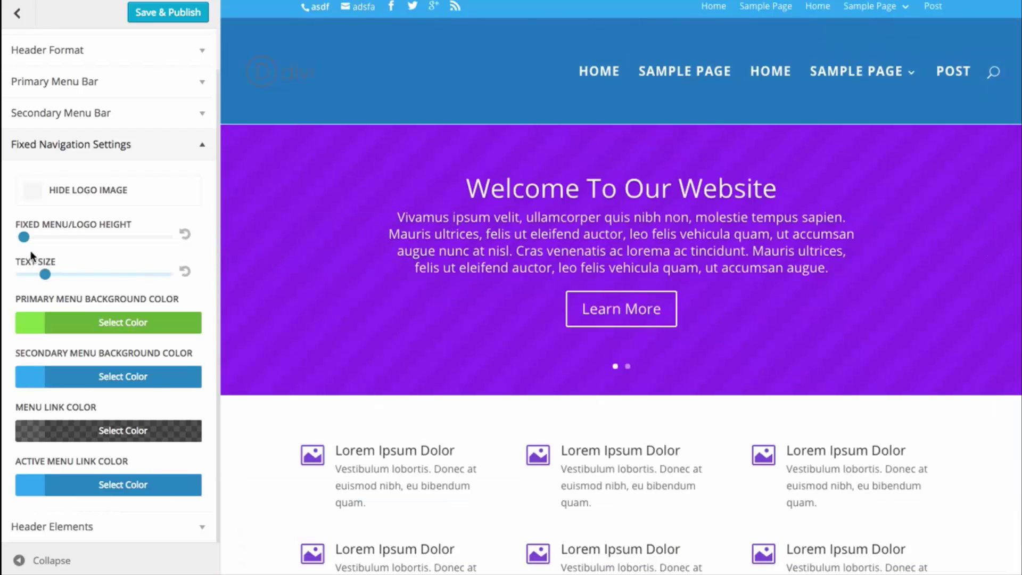
{"action": "left_click_drag", "start_coordinate": [25, 237], "coordinate": [76, 240]}
{"action": "scroll", "coordinate": [535, 225], "scroll_direction": "down", "scroll_amount": 4}
{"action": "scroll", "coordinate": [501, 244], "scroll_direction": "up", "scroll_amount": 4}
{"action": "scroll", "coordinate": [315, 212], "scroll_direction": "down", "scroll_amount": 4}
{"action": "scroll", "coordinate": [500, 220], "scroll_direction": "up", "scroll_amount": 2}
{"action": "scroll", "coordinate": [503, 224], "scroll_direction": "down", "scroll_amount": 5}
{"action": "scroll", "coordinate": [504, 222], "scroll_direction": "up", "scroll_amount": 9}
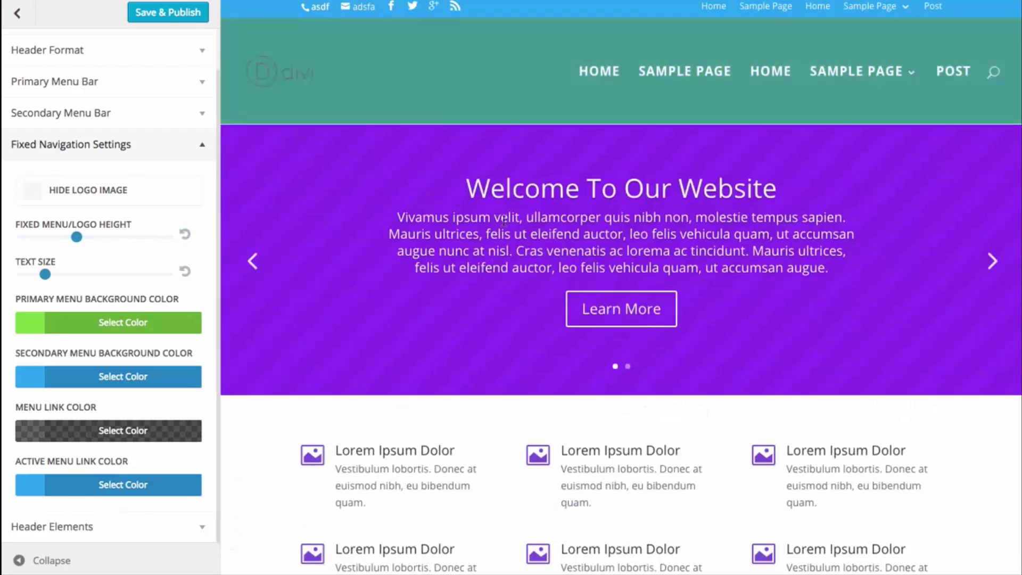
{"action": "scroll", "coordinate": [511, 221], "scroll_direction": "down", "scroll_amount": 3}
{"action": "scroll", "coordinate": [514, 223], "scroll_direction": "down", "scroll_amount": 5}
{"action": "scroll", "coordinate": [515, 219], "scroll_direction": "up", "scroll_amount": 7}
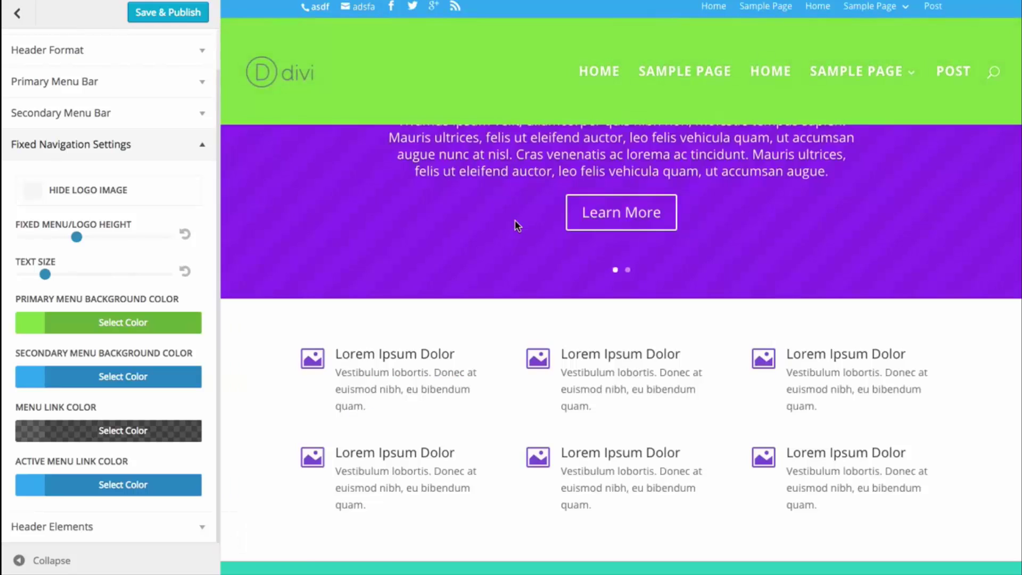
{"action": "left_click_drag", "start_coordinate": [76, 237], "coordinate": [62, 237]}
{"action": "scroll", "coordinate": [570, 215], "scroll_direction": "down", "scroll_amount": 4}
{"action": "scroll", "coordinate": [570, 215], "scroll_direction": "down", "scroll_amount": 1}
{"action": "scroll", "coordinate": [570, 215], "scroll_direction": "up", "scroll_amount": 5}
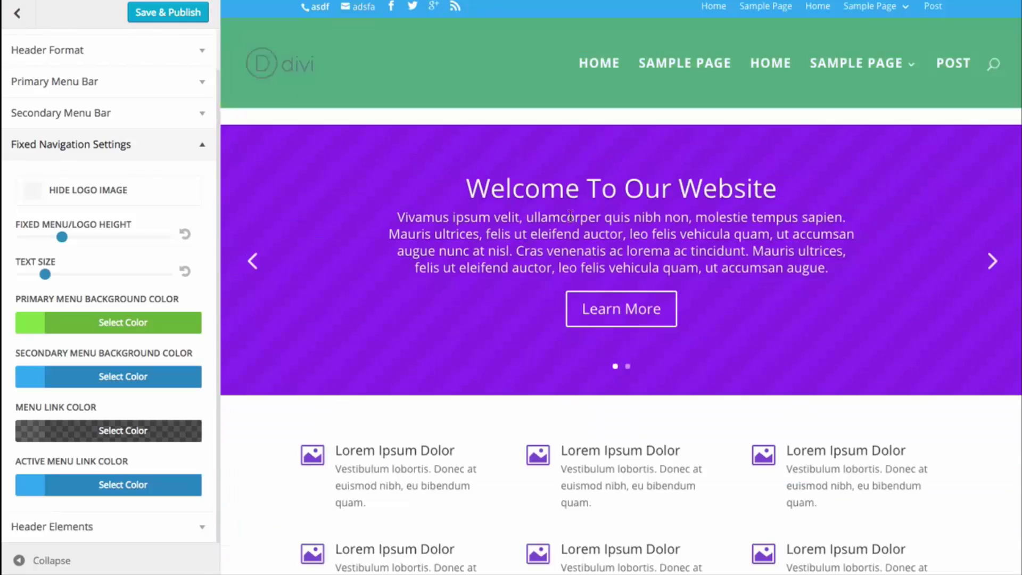
{"action": "left_click_drag", "start_coordinate": [62, 237], "coordinate": [54, 237]}
{"action": "scroll", "coordinate": [485, 191], "scroll_direction": "down", "scroll_amount": 5}
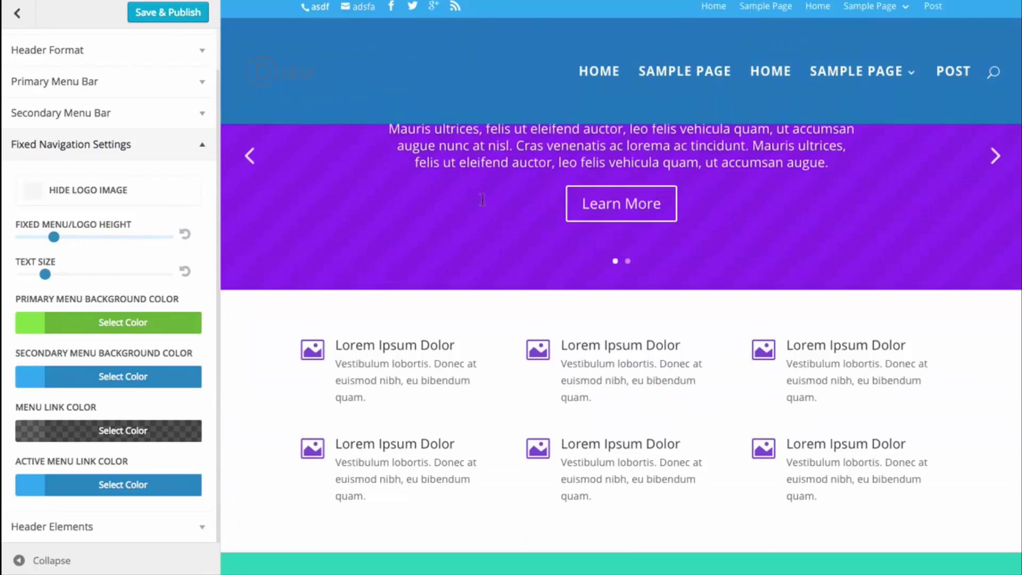
{"action": "scroll", "coordinate": [489, 197], "scroll_direction": "up", "scroll_amount": 4}
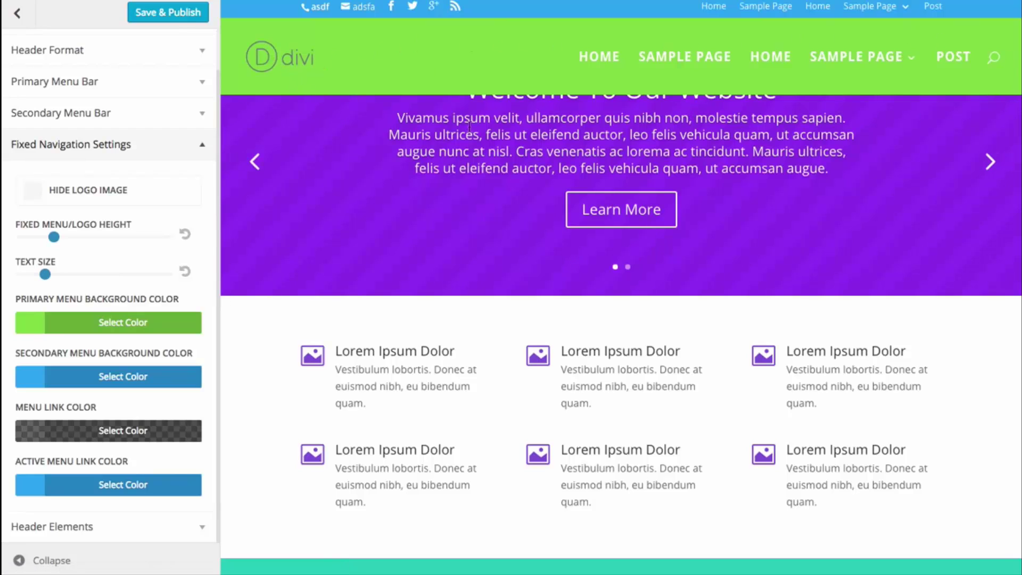
{"action": "scroll", "coordinate": [426, 84], "scroll_direction": "down", "scroll_amount": 3}
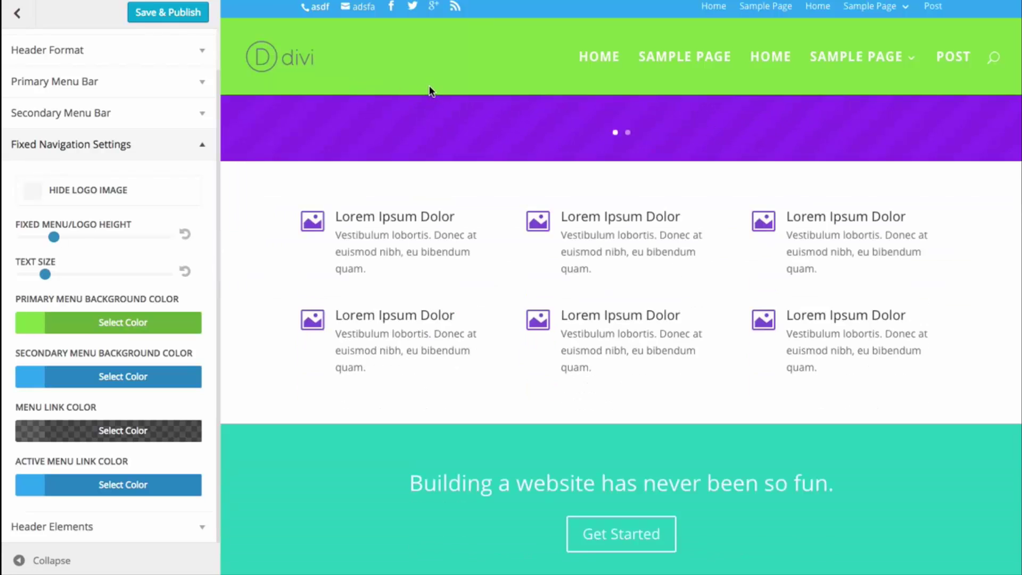
{"action": "scroll", "coordinate": [429, 85], "scroll_direction": "down", "scroll_amount": 6}
{"action": "scroll", "coordinate": [432, 82], "scroll_direction": "up", "scroll_amount": 10}
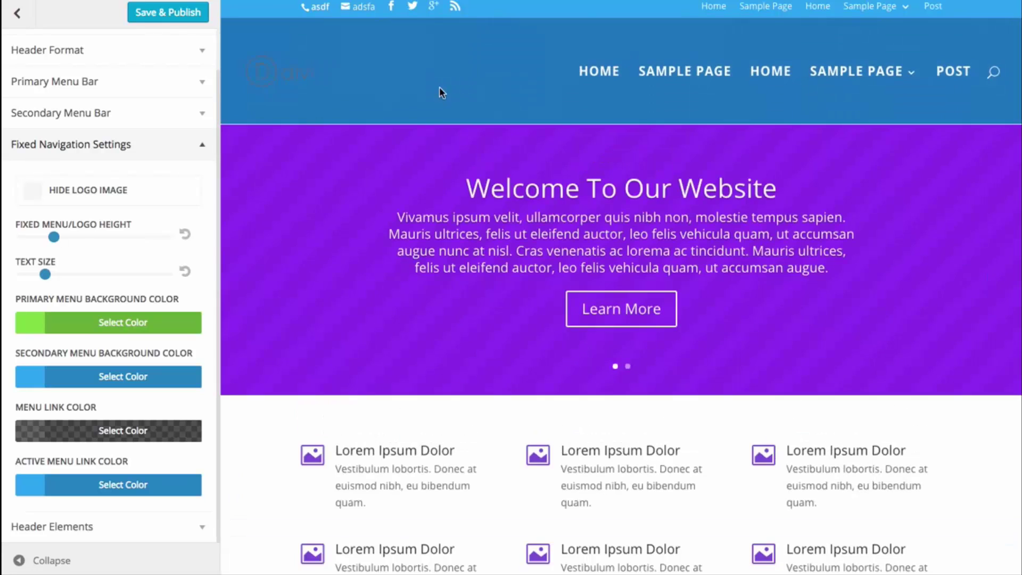
{"action": "scroll", "coordinate": [439, 93], "scroll_direction": "down", "scroll_amount": 5}
- Change the fixed header background to black with a lowered alpha, making it translucent
{"action": "left_click", "coordinate": [140, 326]}
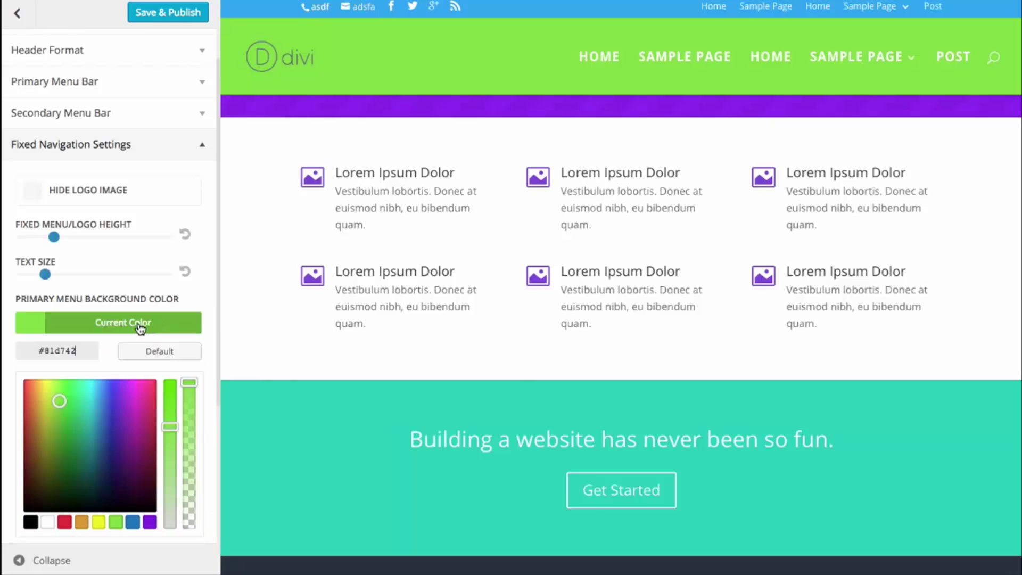
{"action": "left_click", "coordinate": [31, 524]}
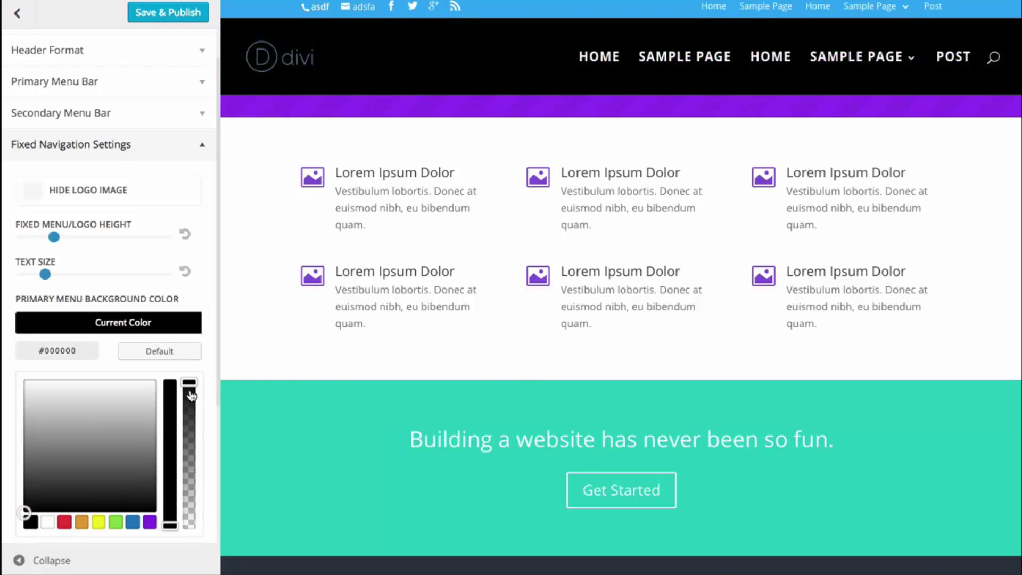
{"action": "left_click_drag", "start_coordinate": [191, 395], "coordinate": [189, 474]}
{"action": "scroll", "coordinate": [426, 320], "scroll_direction": "down", "scroll_amount": 10}
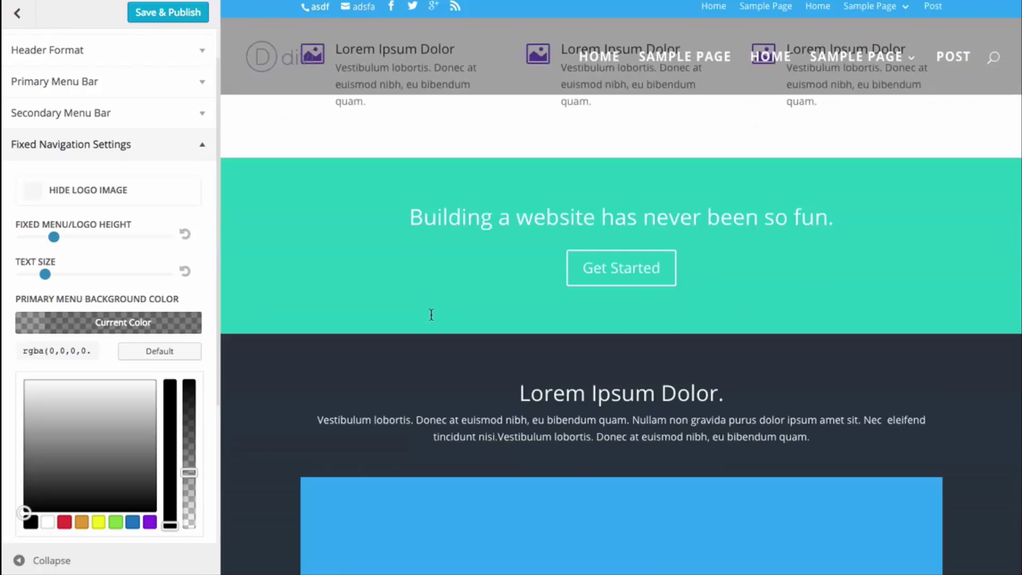
{"action": "scroll", "coordinate": [431, 314], "scroll_direction": "up", "scroll_amount": 15}
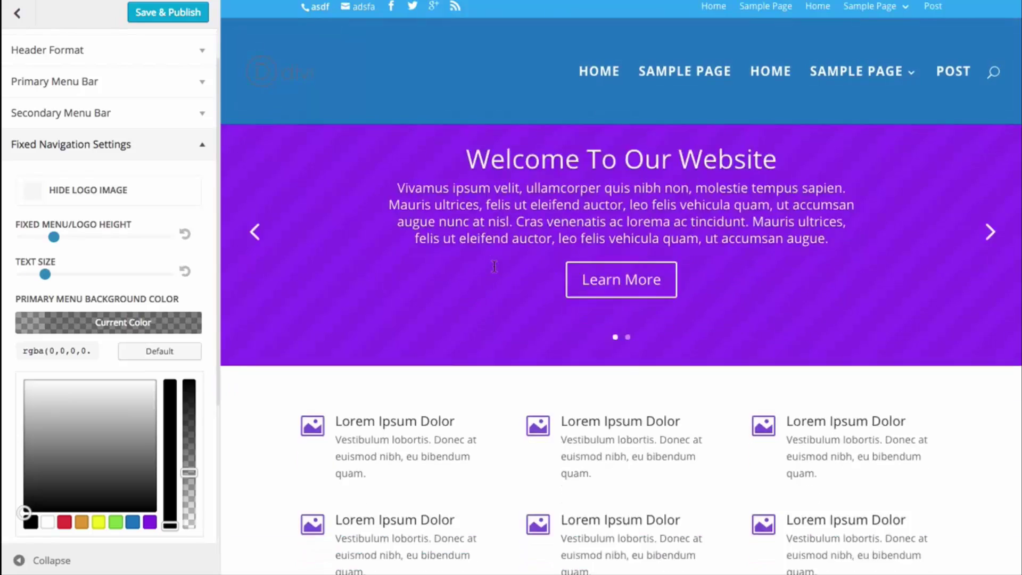
{"action": "scroll", "coordinate": [498, 269], "scroll_direction": "down", "scroll_amount": 8}
{"action": "scroll", "coordinate": [498, 269], "scroll_direction": "up", "scroll_amount": 8}
{"action": "scroll", "coordinate": [535, 243], "scroll_direction": "down", "scroll_amount": 8}
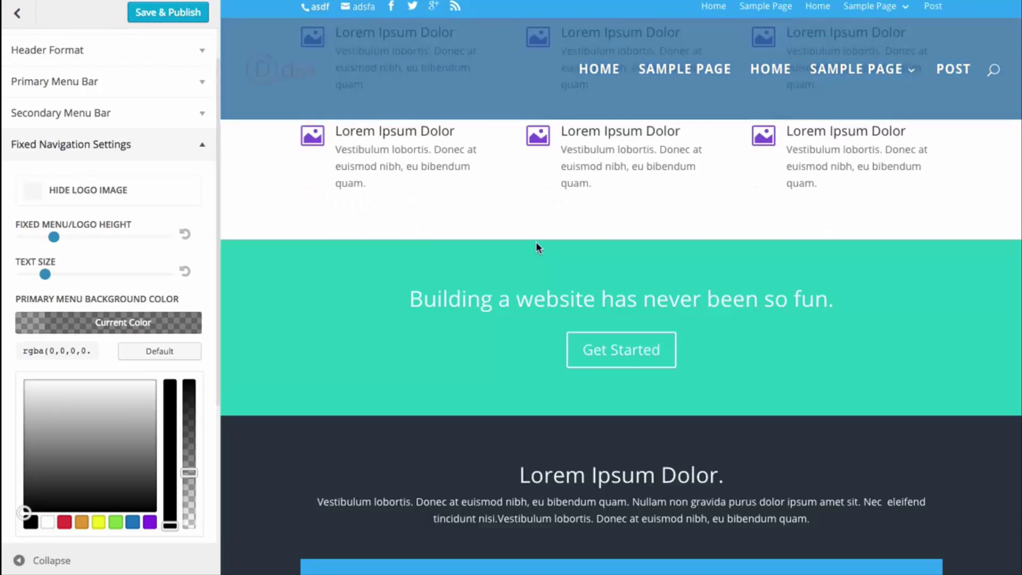
{"action": "scroll", "coordinate": [537, 244], "scroll_direction": "up", "scroll_amount": 3}
{"action": "scroll", "coordinate": [539, 243], "scroll_direction": "up", "scroll_amount": 1}
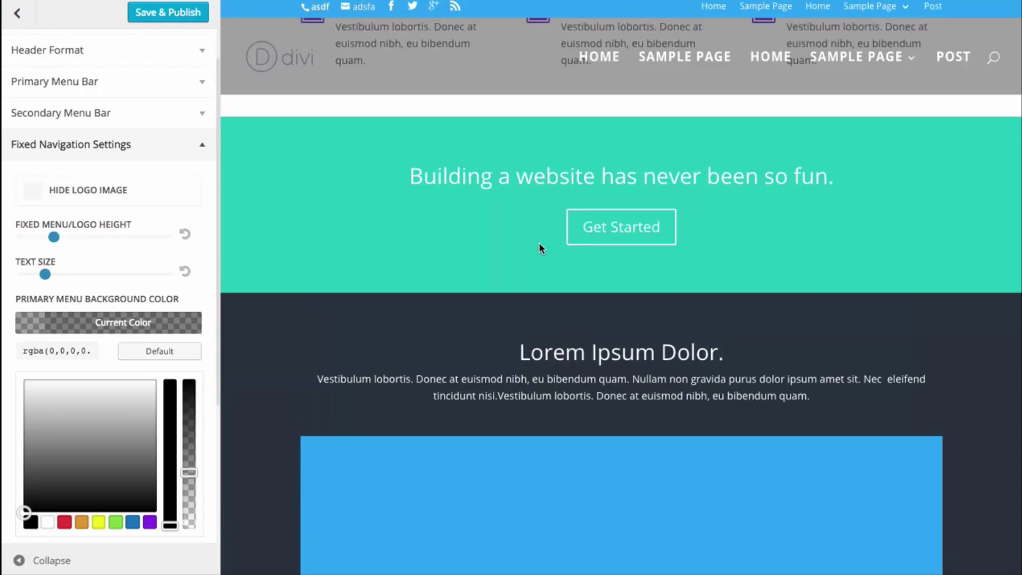
{"action": "left_click", "coordinate": [165, 320]}
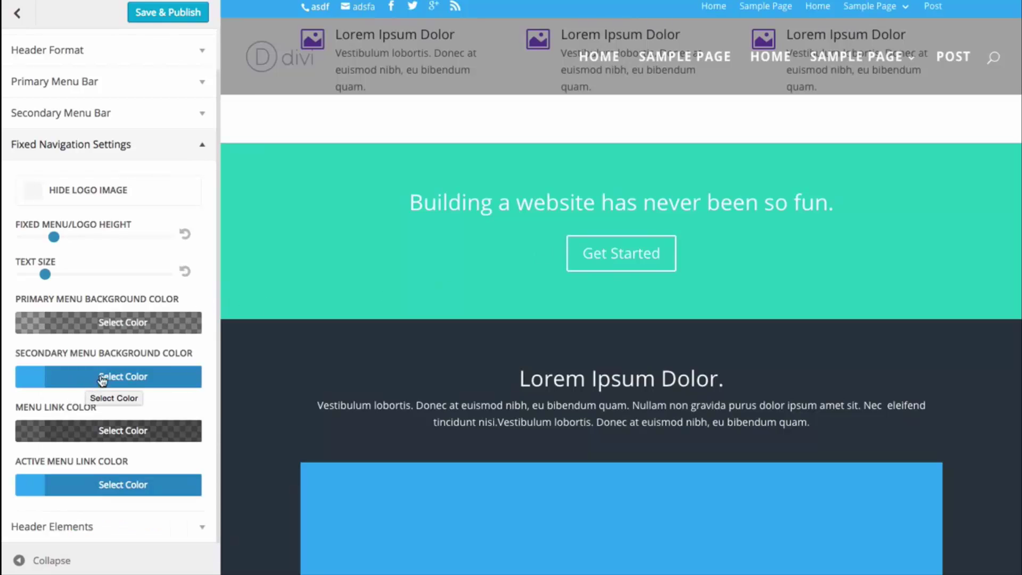
- Collapse Fixed Navigation Settings and expand the Primary Menu Bar settings
{"action": "left_click", "coordinate": [91, 142]}
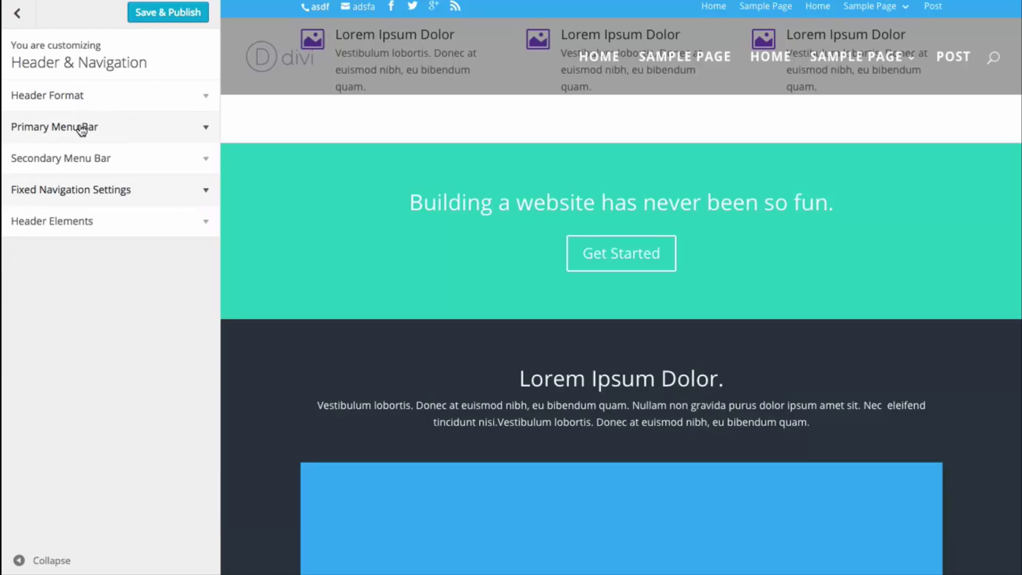
{"action": "left_click", "coordinate": [83, 129]}
{"action": "scroll", "coordinate": [97, 253], "scroll_direction": "down", "scroll_amount": 6}
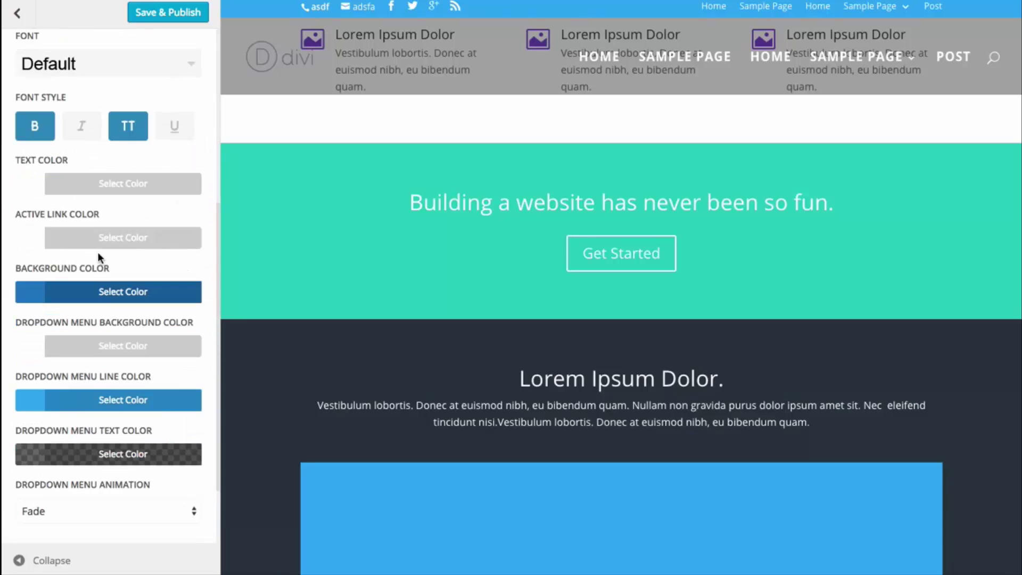
{"action": "scroll", "coordinate": [569, 123], "scroll_direction": "up", "scroll_amount": 10}
{"action": "mouse_move", "coordinate": [887, 79]}
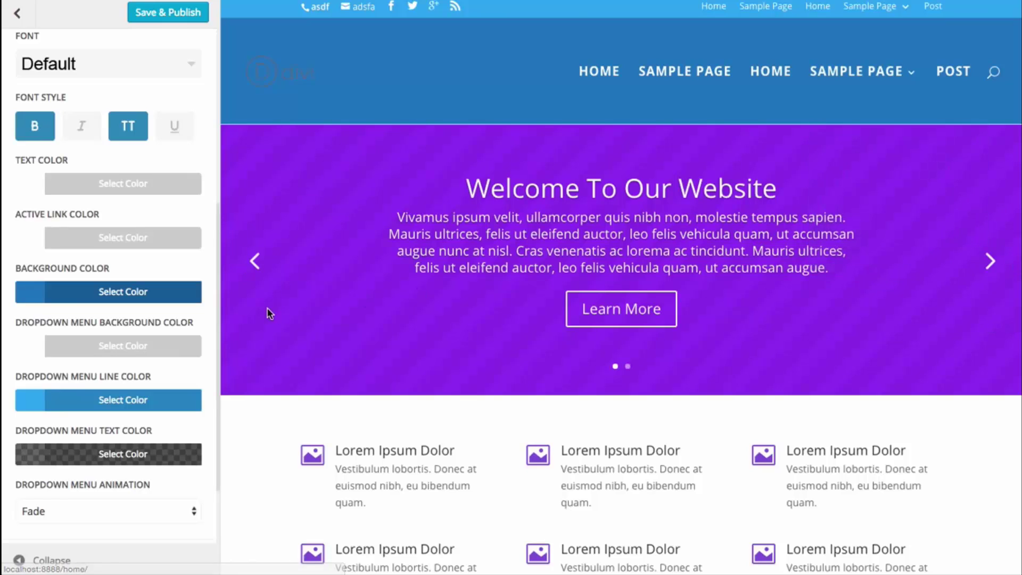
- Set the Primary Menu Bar dropdown background to purple #8224e3, then collapse the section
{"action": "left_click", "coordinate": [105, 348]}
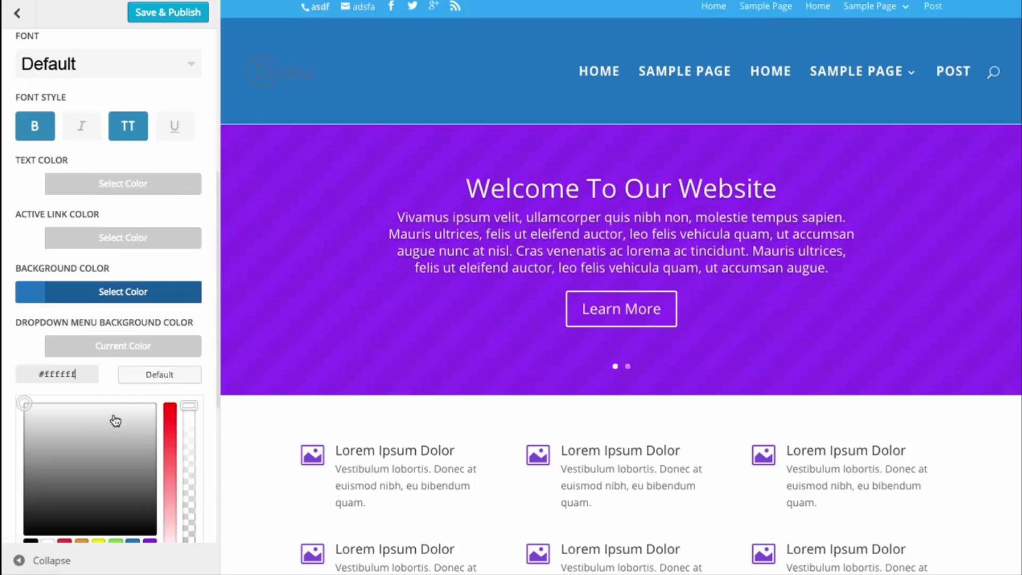
{"action": "scroll", "coordinate": [114, 422], "scroll_direction": "down", "scroll_amount": 2}
{"action": "left_click", "coordinate": [145, 474]}
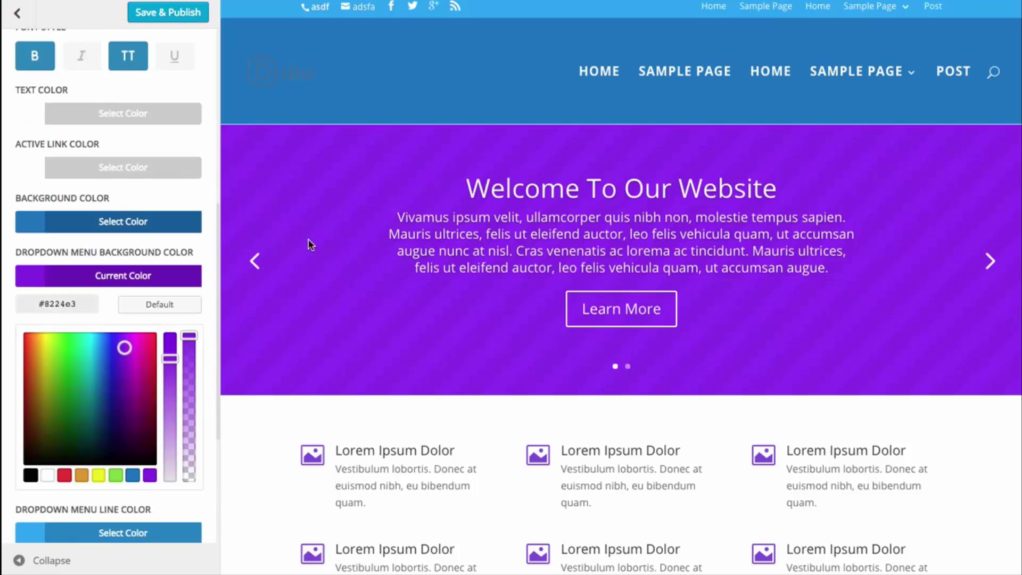
{"action": "mouse_move", "coordinate": [867, 249]}
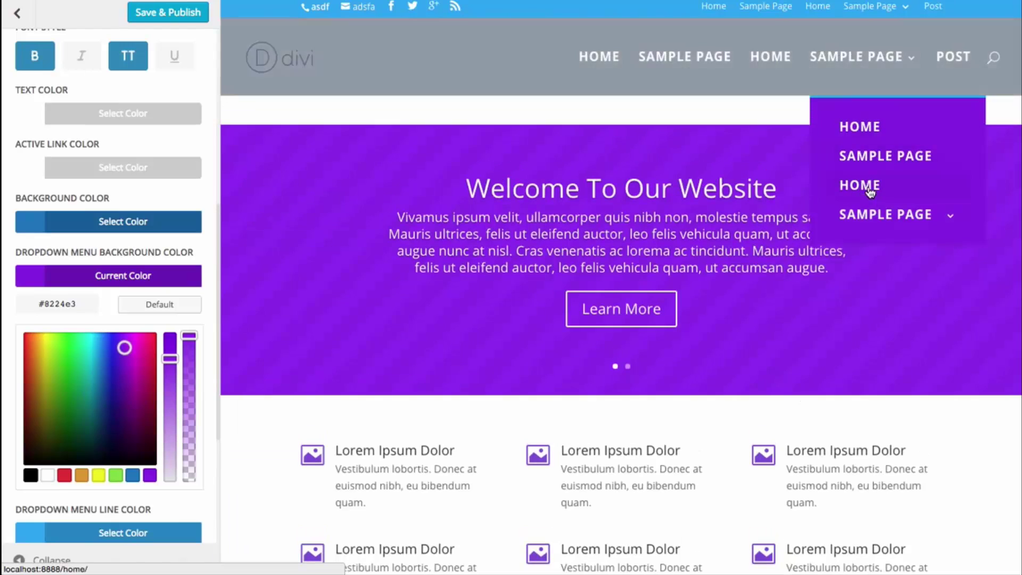
{"action": "scroll", "coordinate": [37, 122], "scroll_direction": "up", "scroll_amount": 5}
{"action": "left_click", "coordinate": [94, 130]}
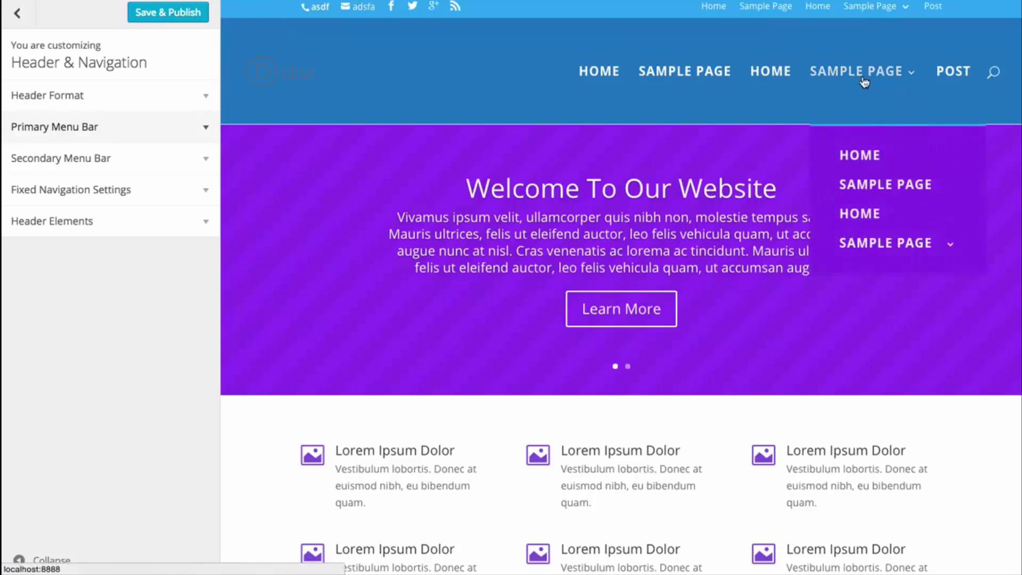
- Make the secondary top bar full width and adjust its text size and letter spacing
{"action": "left_click", "coordinate": [183, 159]}
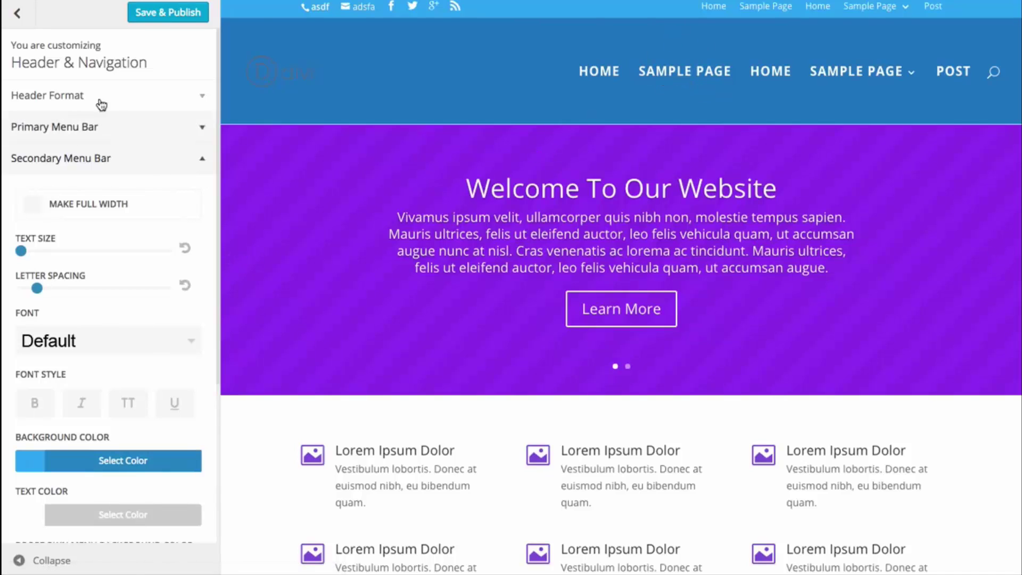
{"action": "left_click", "coordinate": [32, 206]}
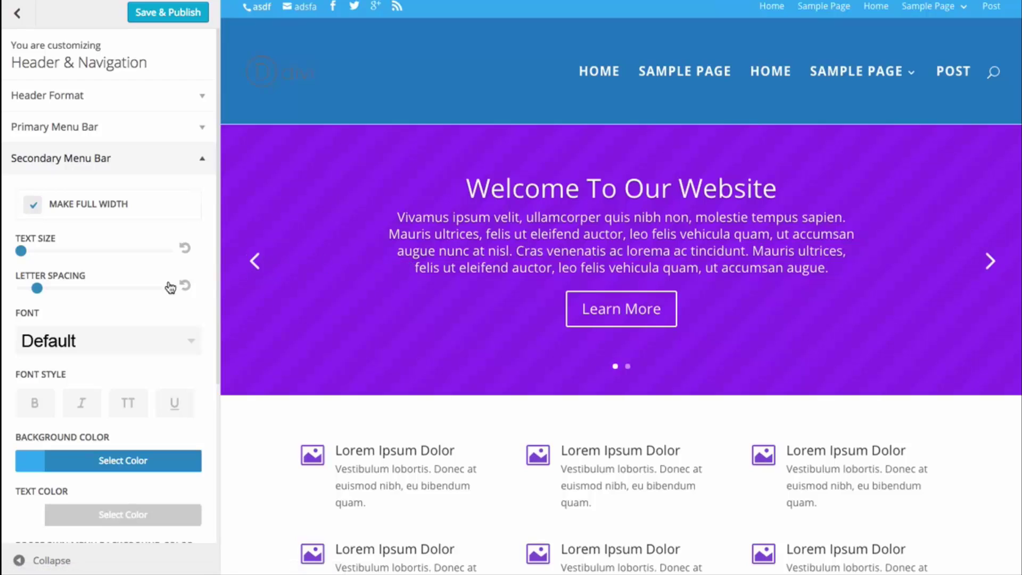
{"action": "left_click_drag", "start_coordinate": [27, 252], "coordinate": [78, 259]}
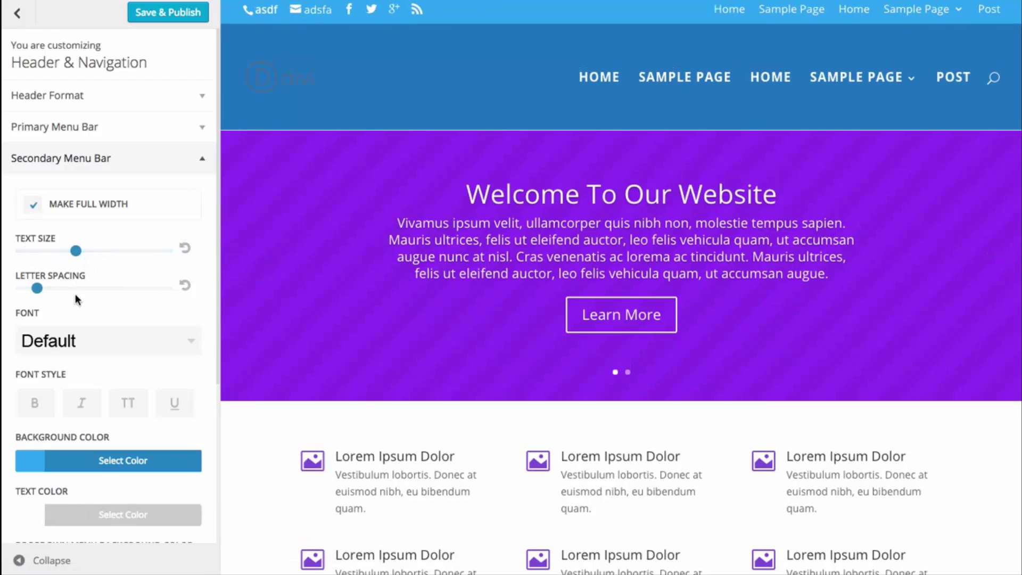
{"action": "mouse_move", "coordinate": [39, 292]}
{"action": "left_mouse_down"}
{"action": "mouse_move", "coordinate": [56, 291]}
{"action": "mouse_move", "coordinate": [39, 291]}
{"action": "left_mouse_up"}
{"action": "scroll", "coordinate": [96, 356], "scroll_direction": "down", "scroll_amount": 1}
- Make the top bar text bold and uppercase at text size 15
{"action": "left_click", "coordinate": [35, 380]}
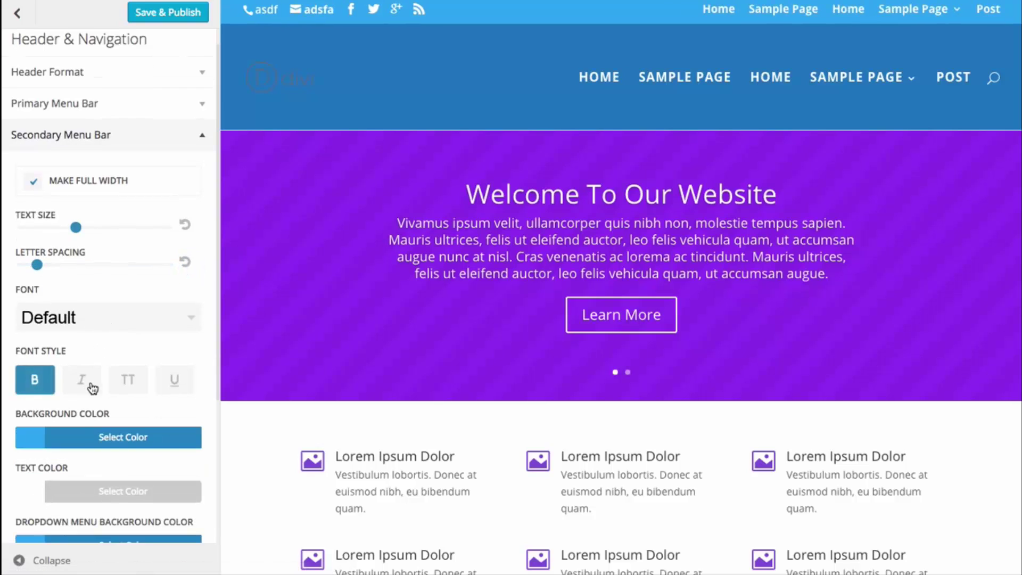
{"action": "left_click", "coordinate": [129, 383]}
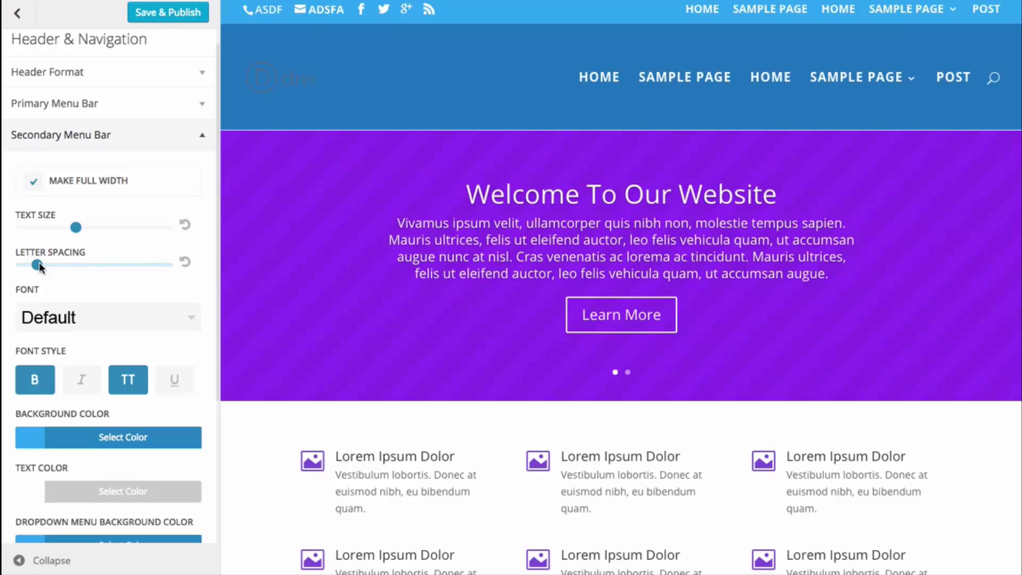
{"action": "left_click_drag", "start_coordinate": [73, 227], "coordinate": [59, 264]}
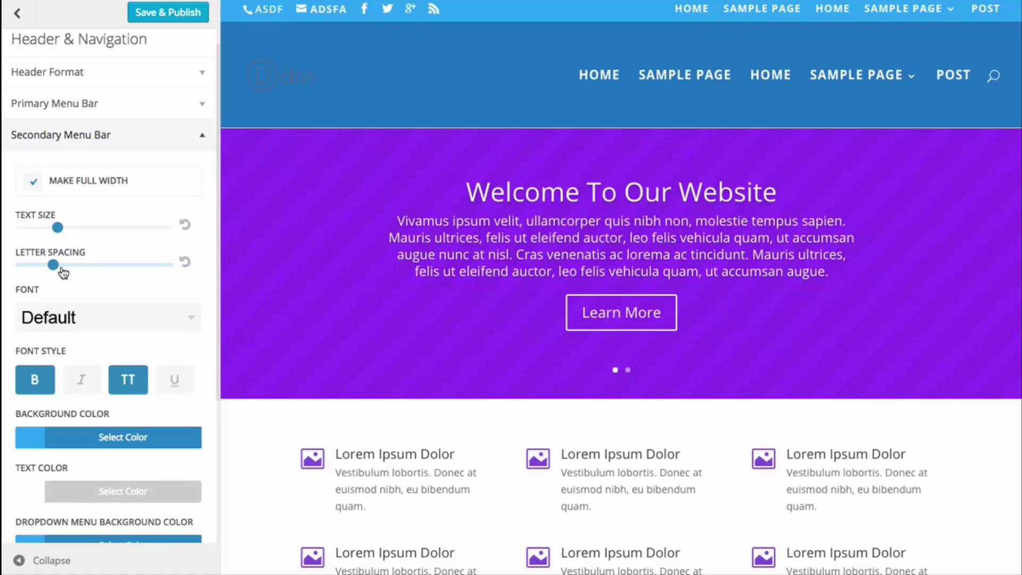
{"action": "scroll", "coordinate": [534, 222], "scroll_direction": "down", "scroll_amount": 8}
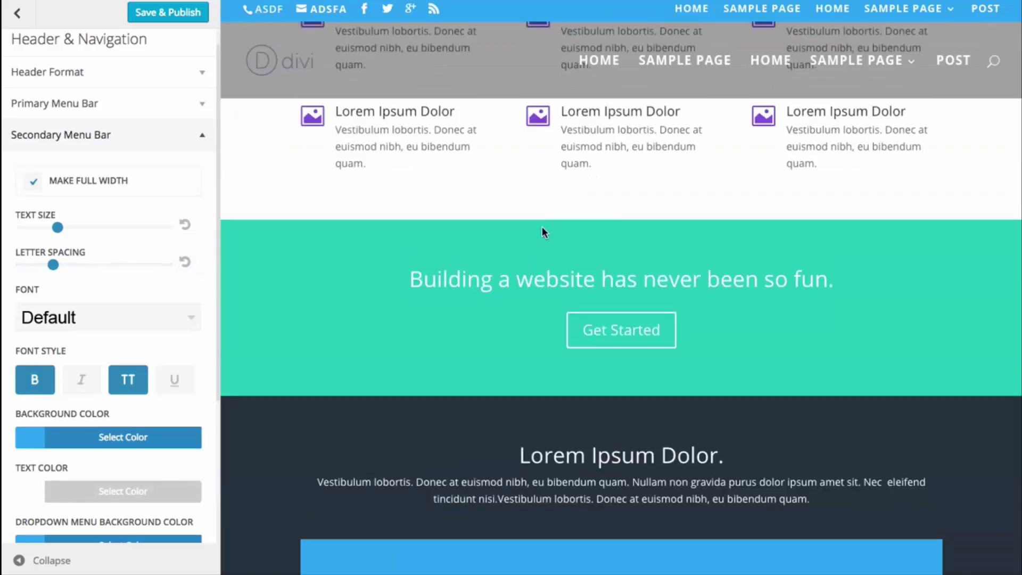
{"action": "scroll", "coordinate": [543, 230], "scroll_direction": "up", "scroll_amount": 8}
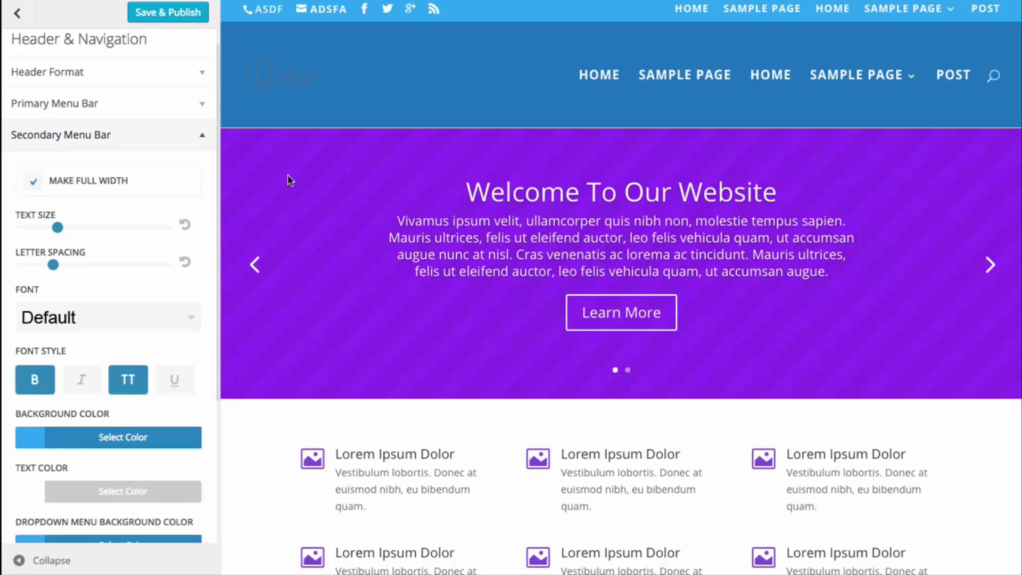
{"action": "scroll", "coordinate": [134, 191], "scroll_direction": "down", "scroll_amount": 4}
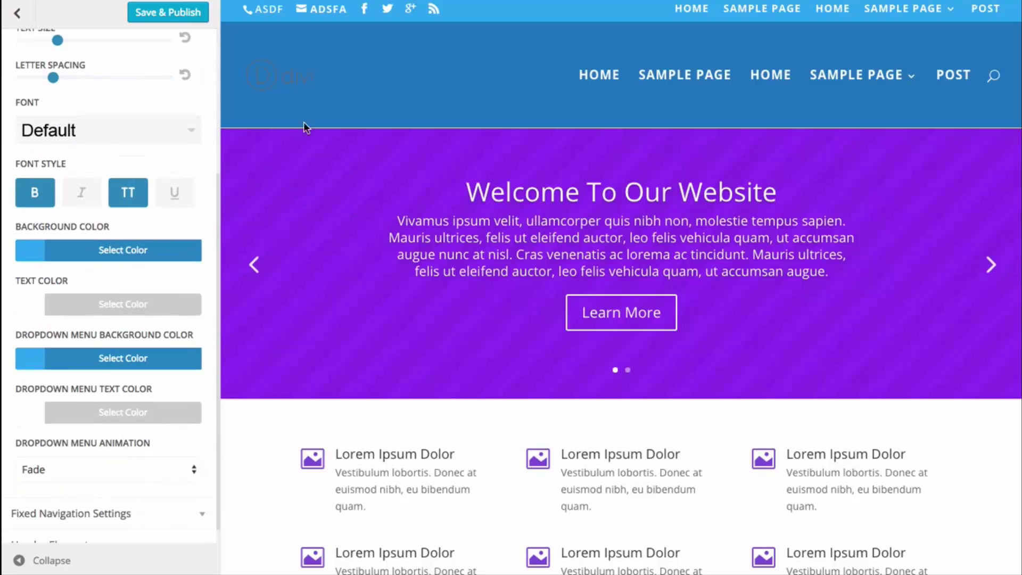
- Give the secondary top bar a purple background and a green dropdown background
{"action": "left_click", "coordinate": [101, 253]}
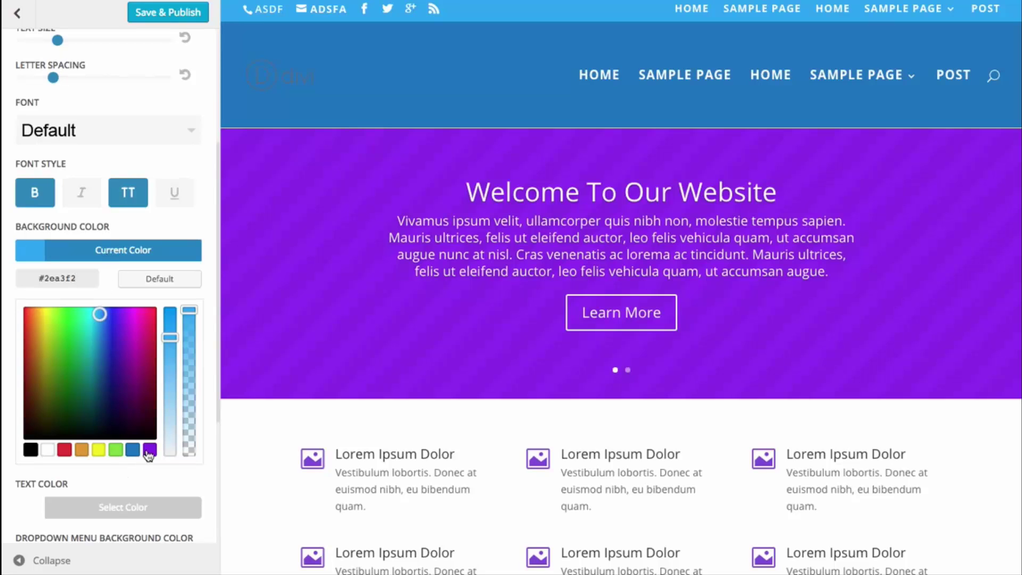
{"action": "left_click", "coordinate": [149, 451]}
{"action": "left_click", "coordinate": [124, 252]}
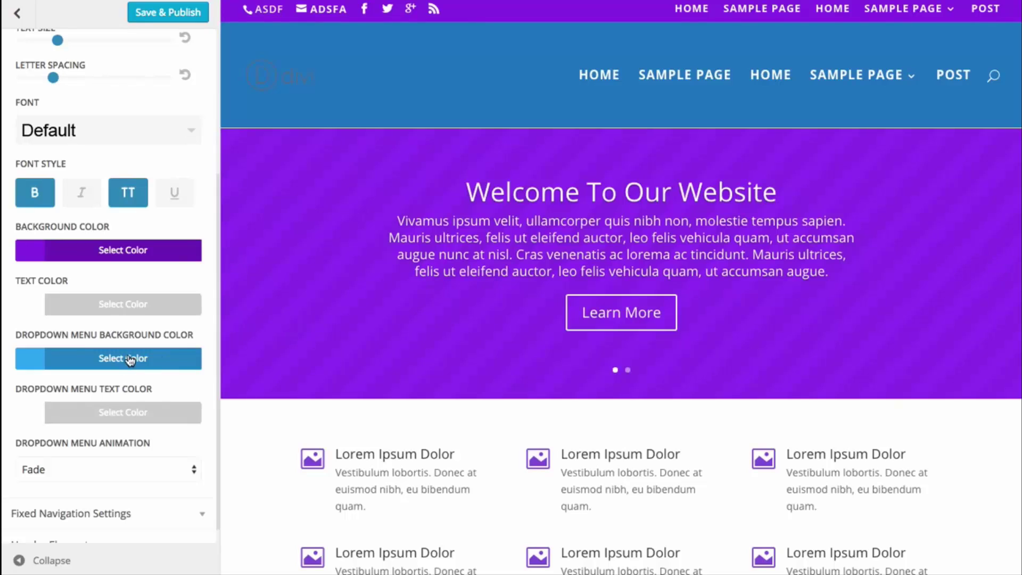
{"action": "left_click", "coordinate": [114, 362]}
{"action": "scroll", "coordinate": [118, 457], "scroll_direction": "down", "scroll_amount": 2}
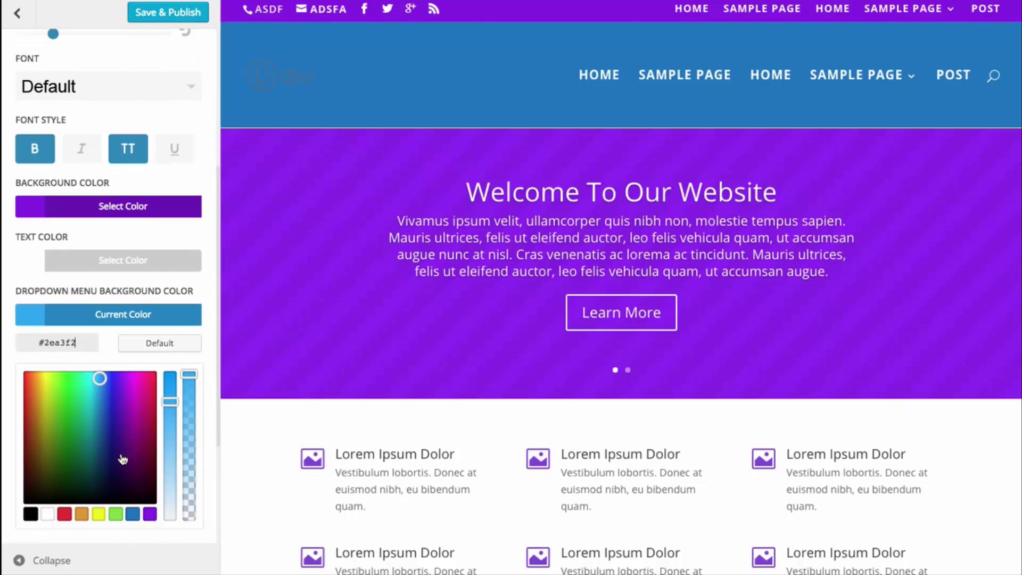
{"action": "left_click", "coordinate": [116, 514]}
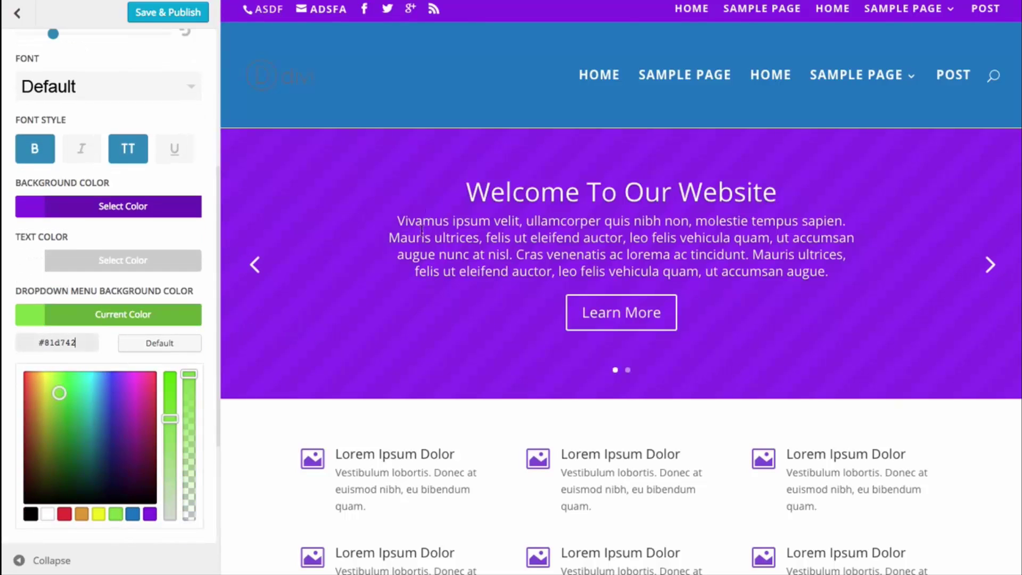
{"action": "left_click", "coordinate": [171, 315]}
{"action": "mouse_move", "coordinate": [909, 9]}
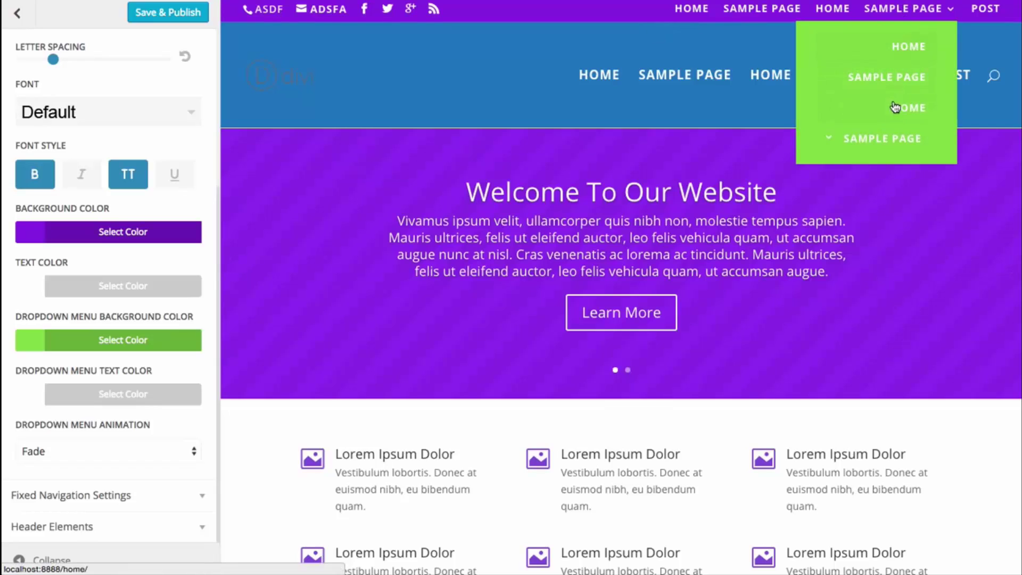
{"action": "mouse_move", "coordinate": [838, 100]}
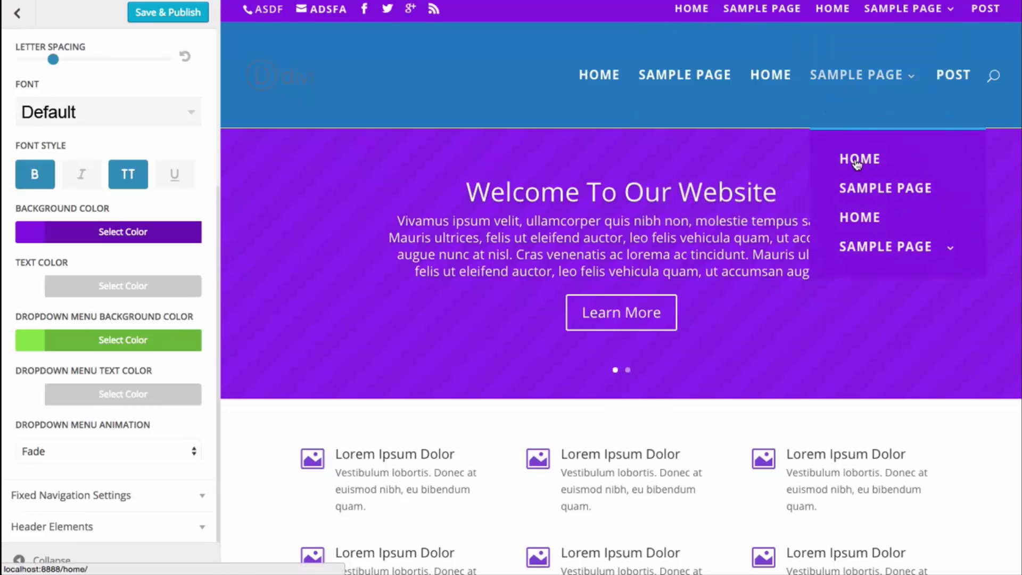
{"action": "mouse_move", "coordinate": [875, 149]}
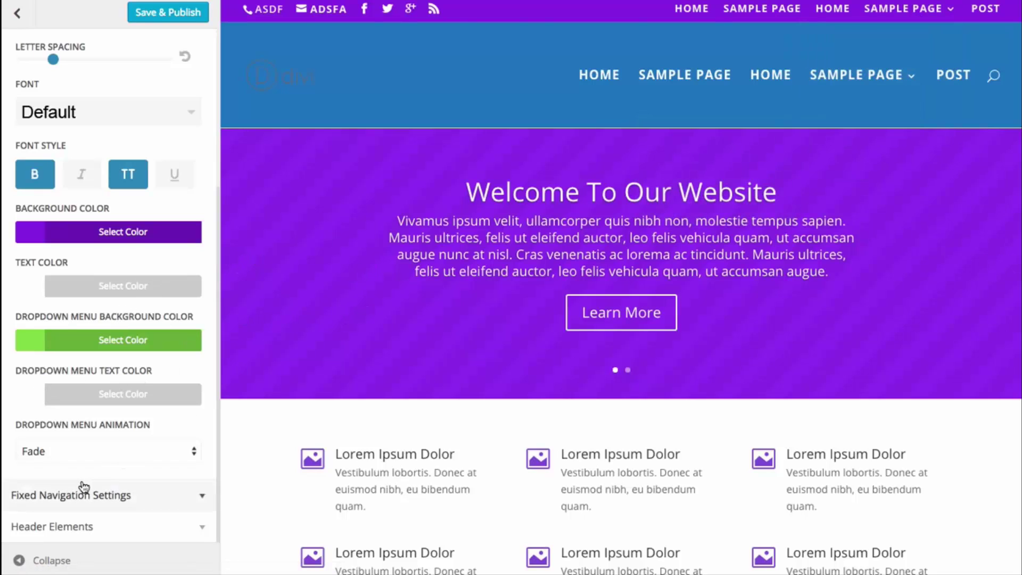
- Set the dropdown animation to Slide for both the secondary and primary menu bars
{"action": "left_click", "coordinate": [113, 453]}
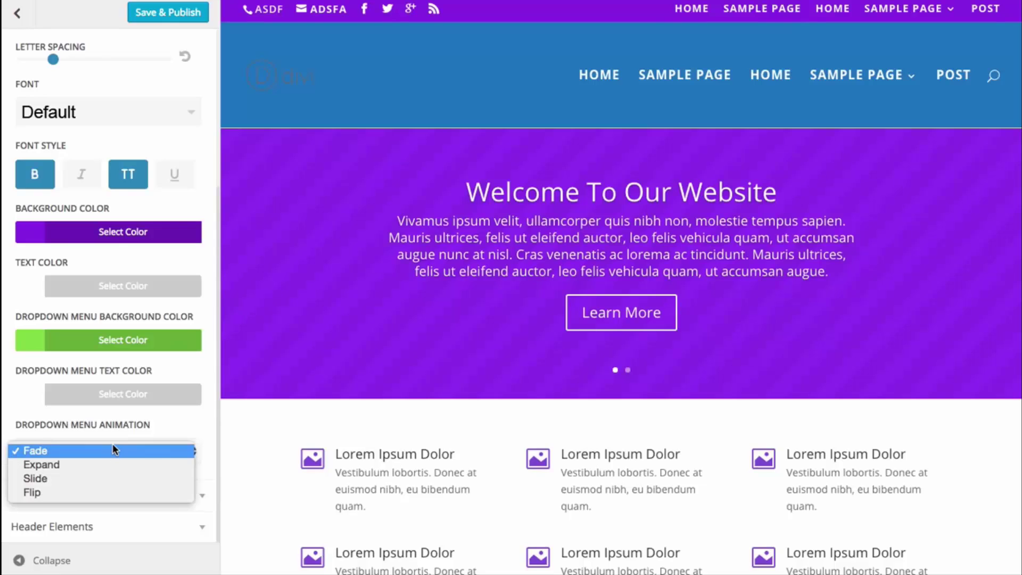
{"action": "left_click", "coordinate": [77, 479]}
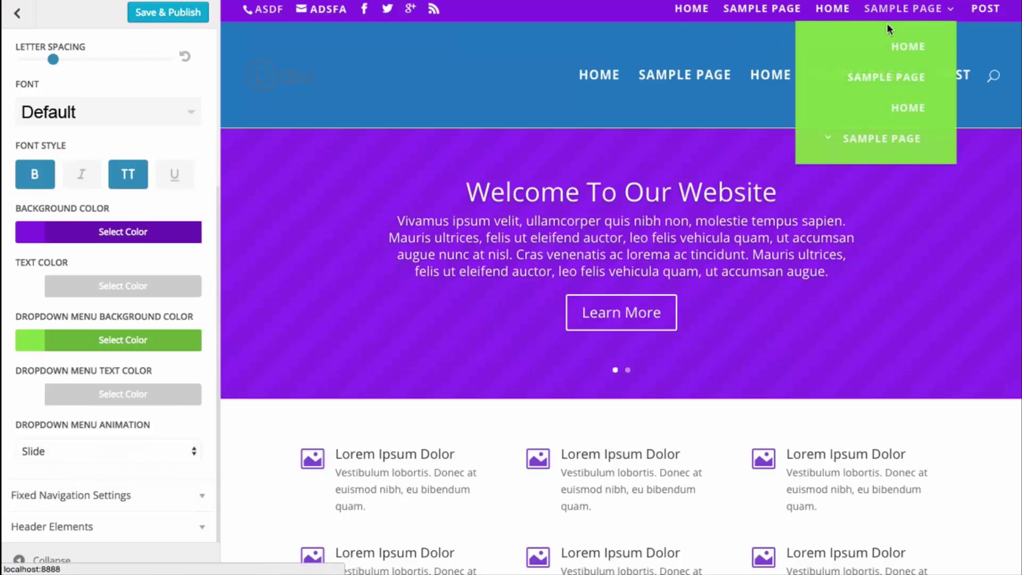
{"action": "scroll", "coordinate": [113, 160], "scroll_direction": "up", "scroll_amount": 5}
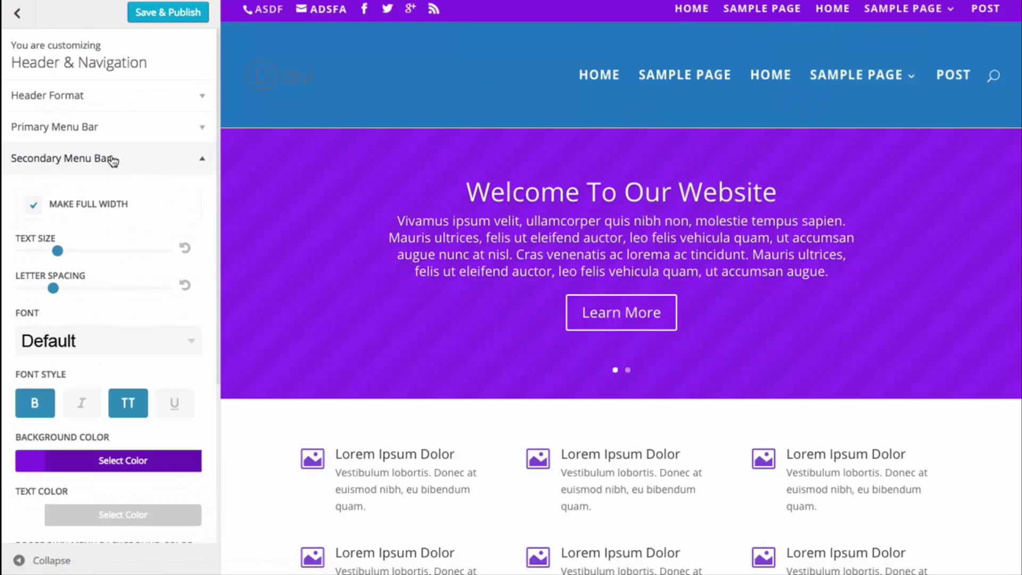
{"action": "left_click", "coordinate": [94, 159]}
{"action": "left_click", "coordinate": [91, 129]}
{"action": "scroll", "coordinate": [114, 384], "scroll_direction": "down", "scroll_amount": 4}
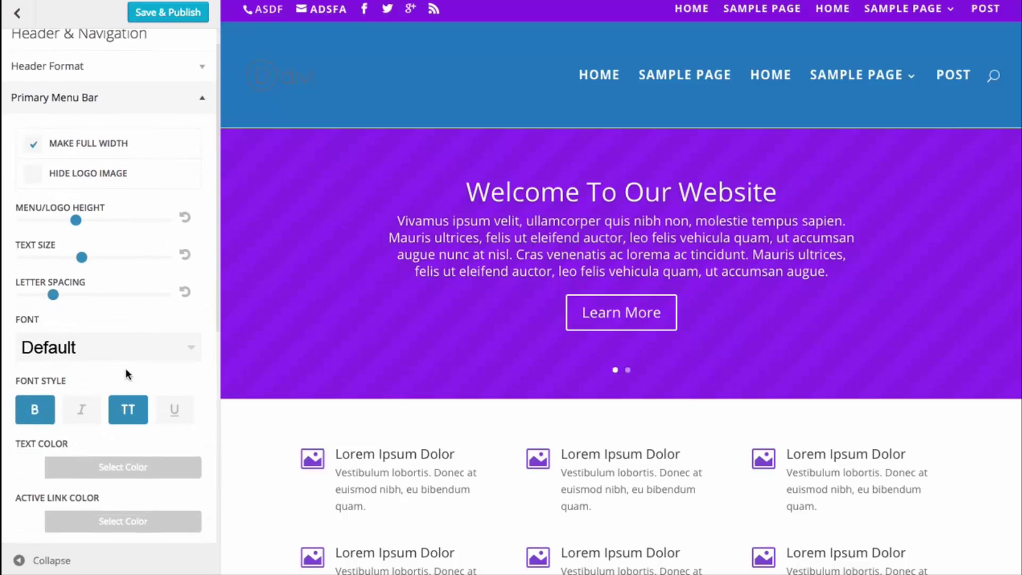
{"action": "scroll", "coordinate": [116, 387], "scroll_direction": "down", "scroll_amount": 4}
{"action": "left_click", "coordinate": [70, 418]}
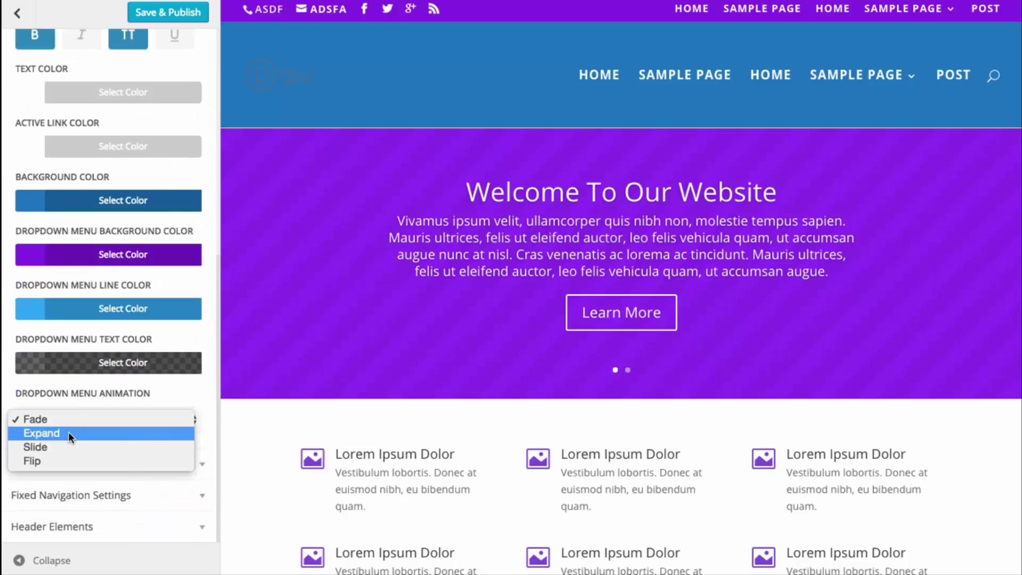
{"action": "left_click", "coordinate": [67, 447]}
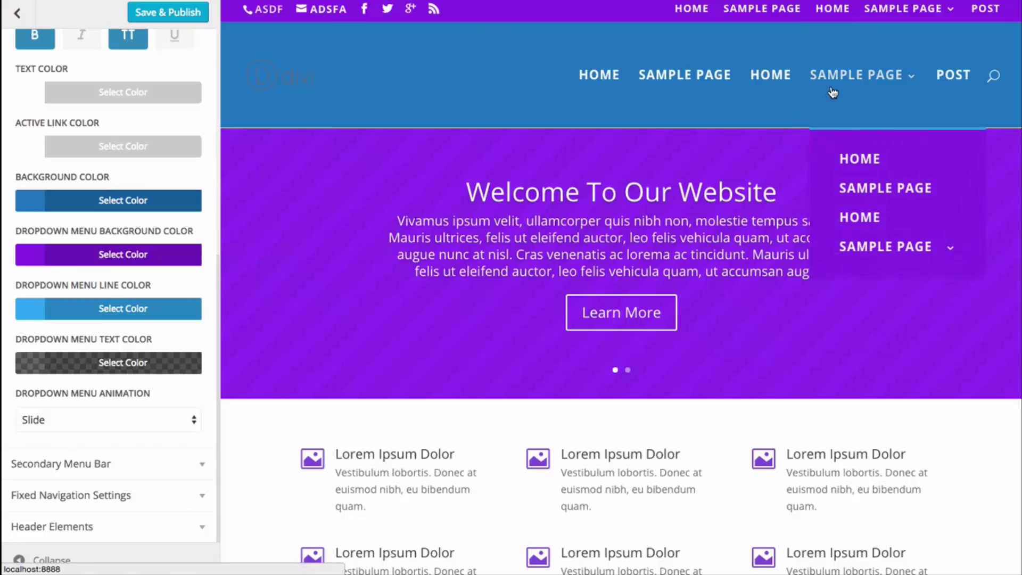
{"action": "scroll", "coordinate": [64, 262], "scroll_direction": "up", "scroll_amount": 8}
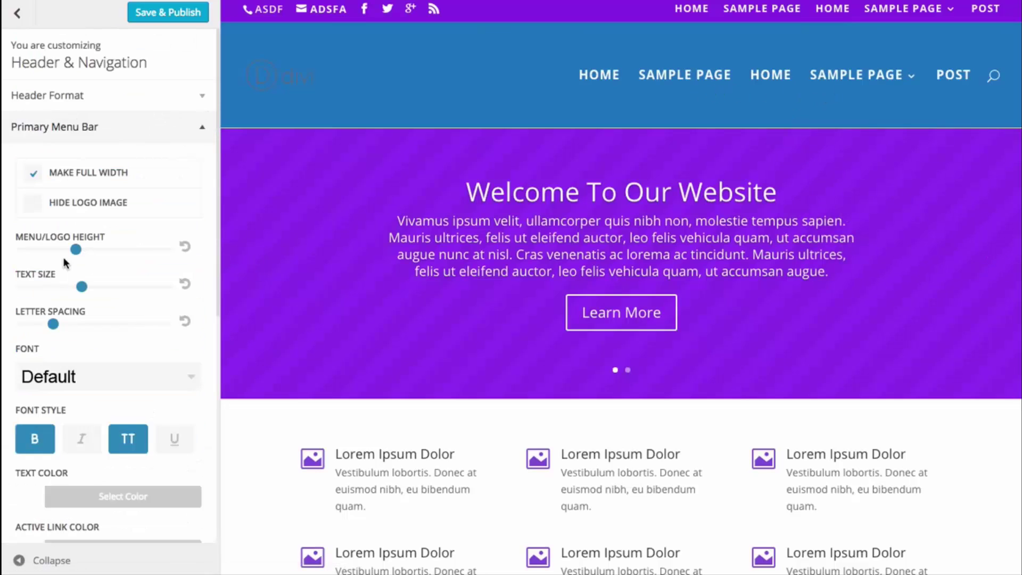
{"action": "left_click", "coordinate": [63, 142]}
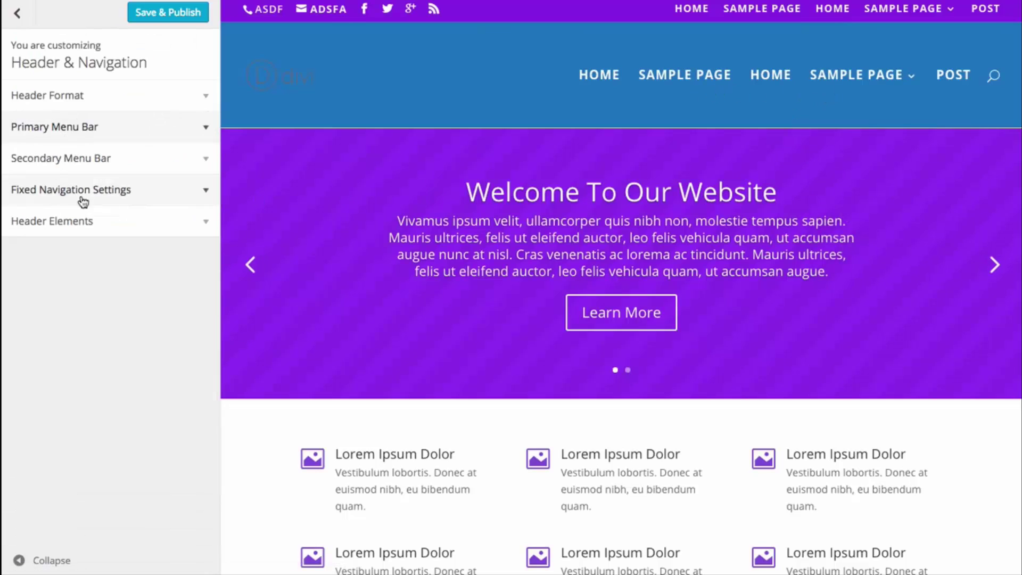
- In Header Elements, keep social icons shown and clear the Phone Number and Email fields
{"action": "left_click", "coordinate": [76, 222]}
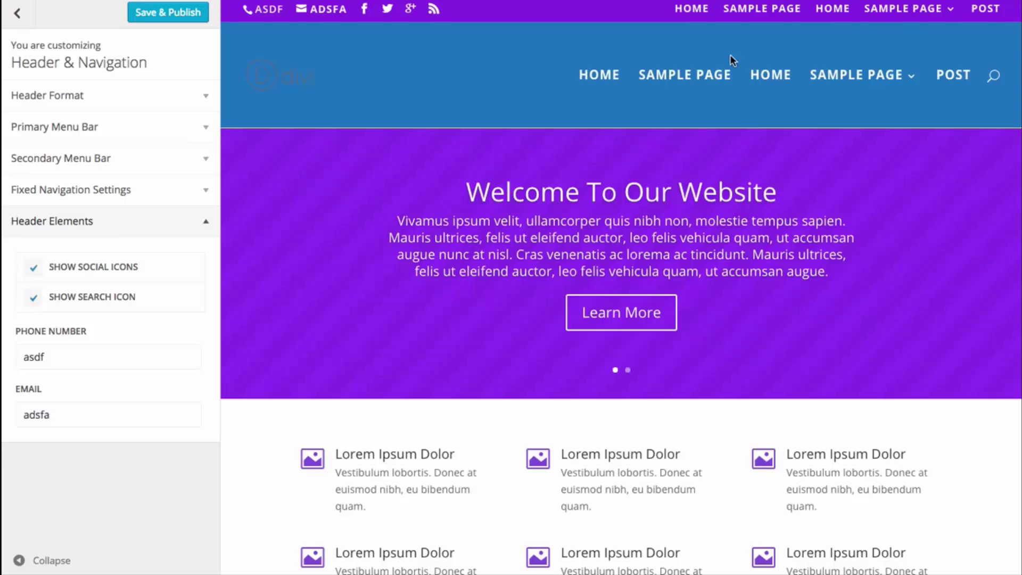
{"action": "left_click", "coordinate": [33, 273]}
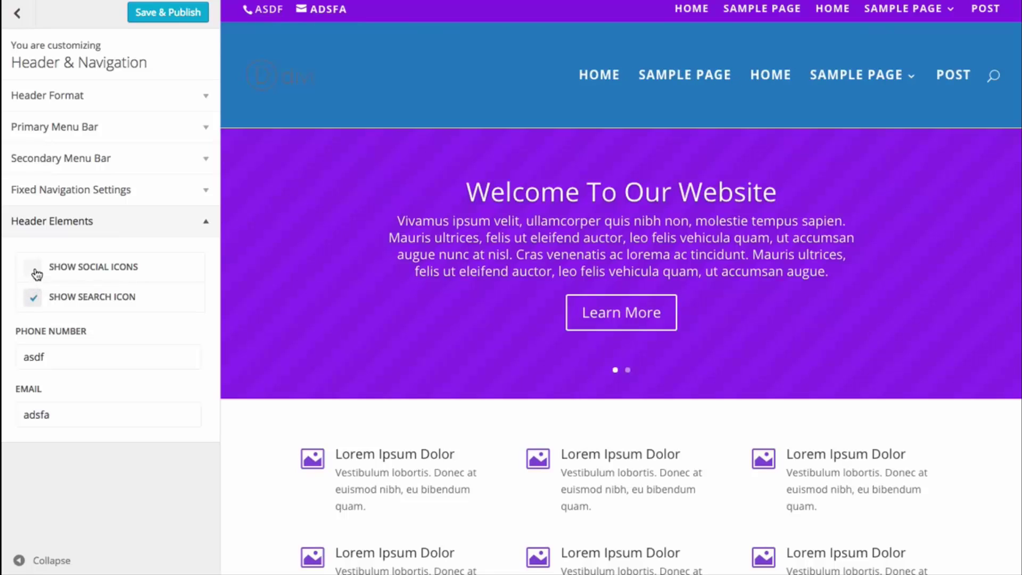
{"action": "left_click", "coordinate": [36, 270]}
{"action": "double_click", "coordinate": [63, 355]}
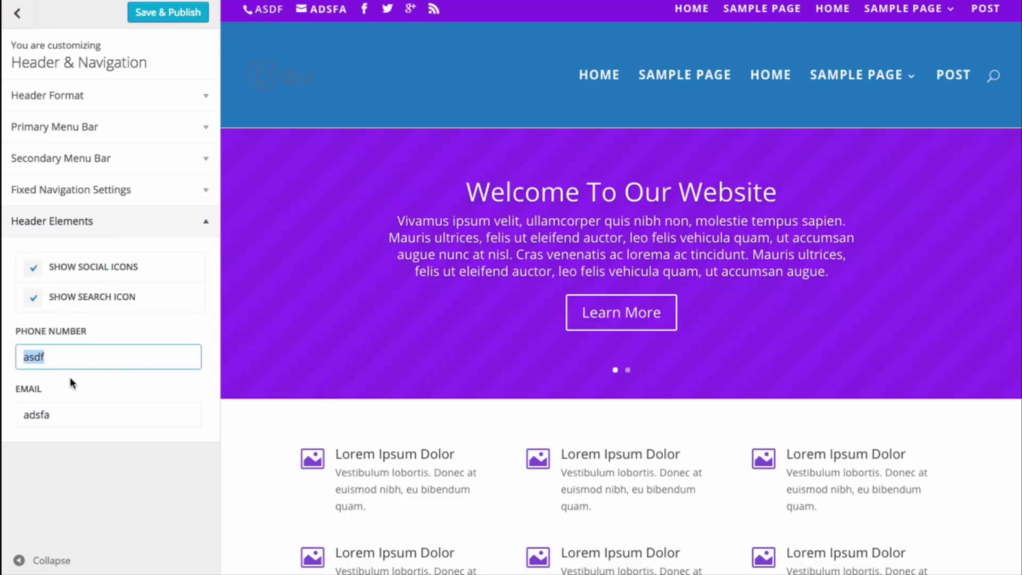
{"action": "key", "text": "BackSpace"}
{"action": "double_click", "coordinate": [57, 413]}
{"action": "key", "text": "BackSpace"}
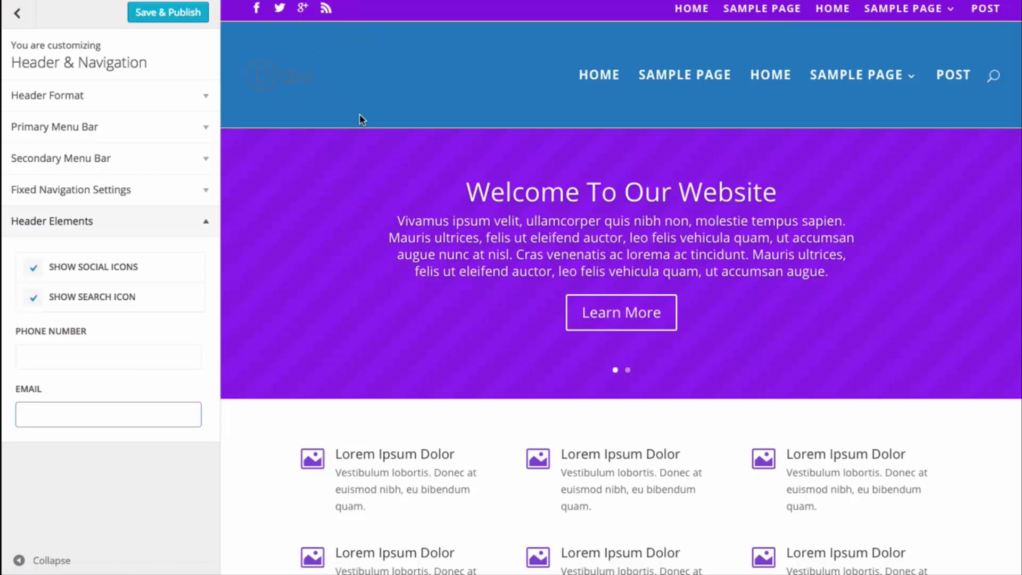
{"action": "left_click", "coordinate": [83, 221]}
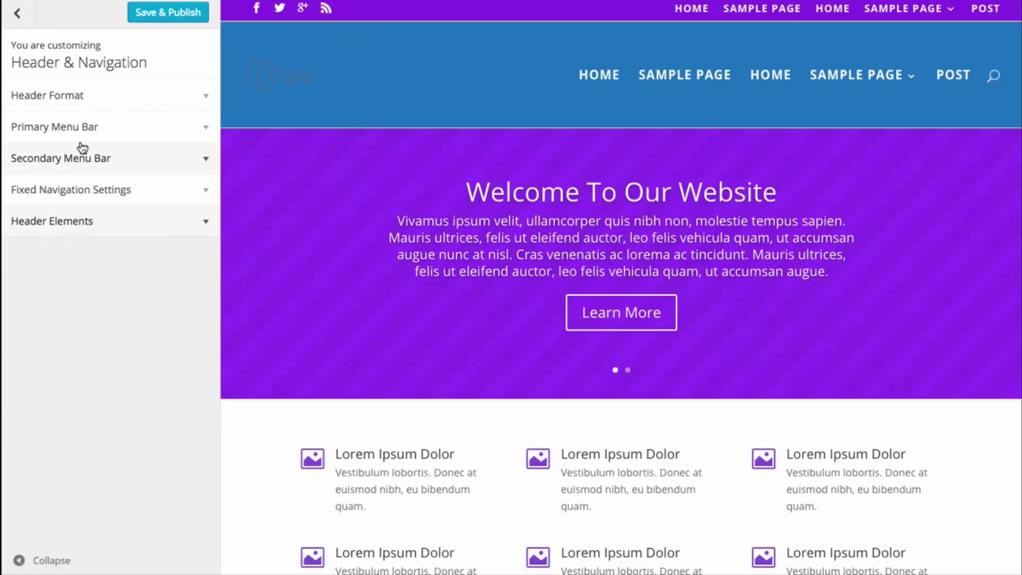
- Change the Header Format's Header Style from Default to Centered
{"action": "left_click", "coordinate": [107, 140]}
{"action": "left_click", "coordinate": [107, 140]}
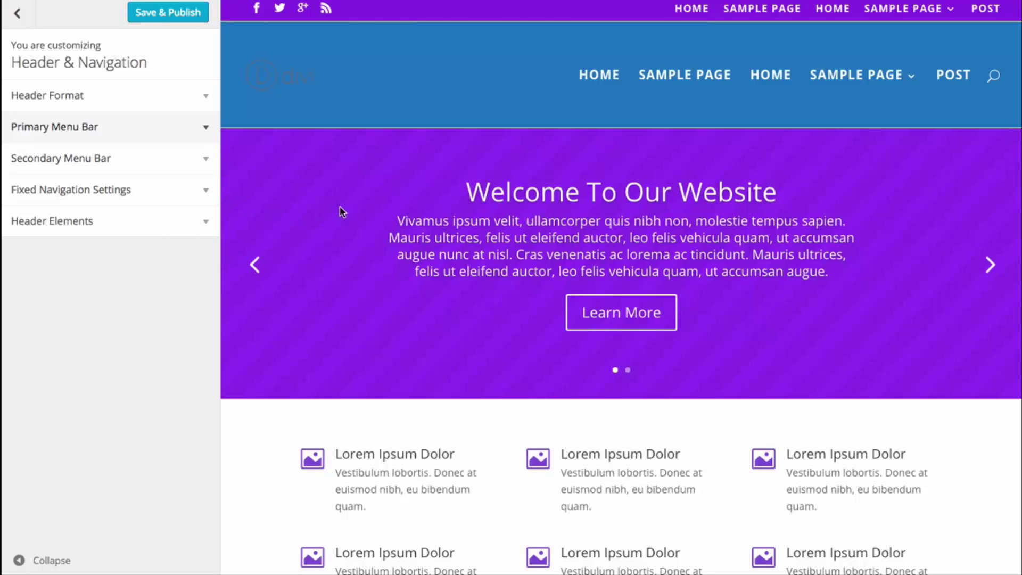
{"action": "left_click", "coordinate": [96, 107]}
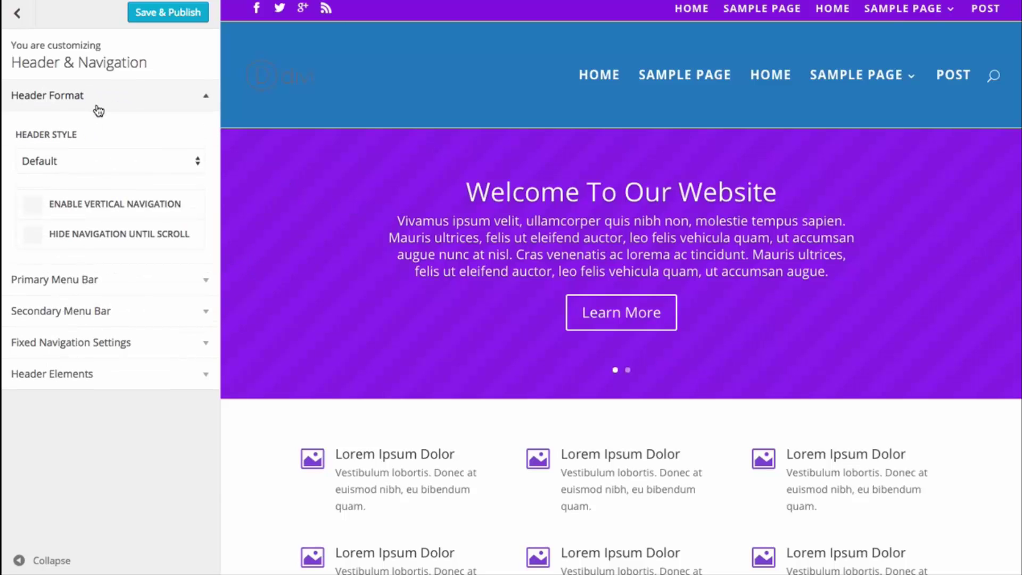
{"action": "left_click", "coordinate": [91, 160]}
{"action": "left_click", "coordinate": [88, 171]}
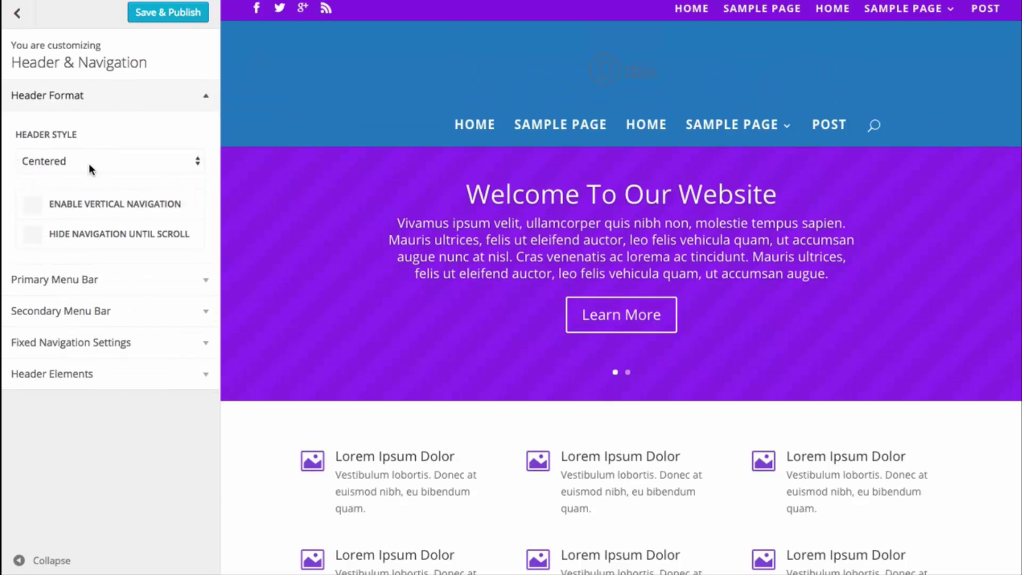
{"action": "left_click", "coordinate": [108, 97]}
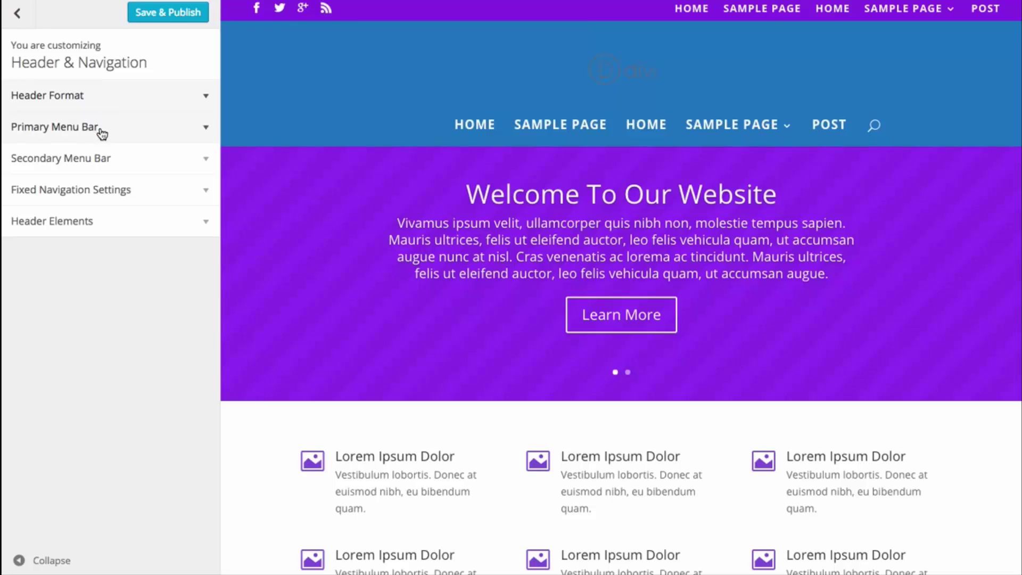
- Set the Primary Menu Bar background to semi-transparent black #000000 and increase the Menu/Logo Height
{"action": "left_click", "coordinate": [123, 136]}
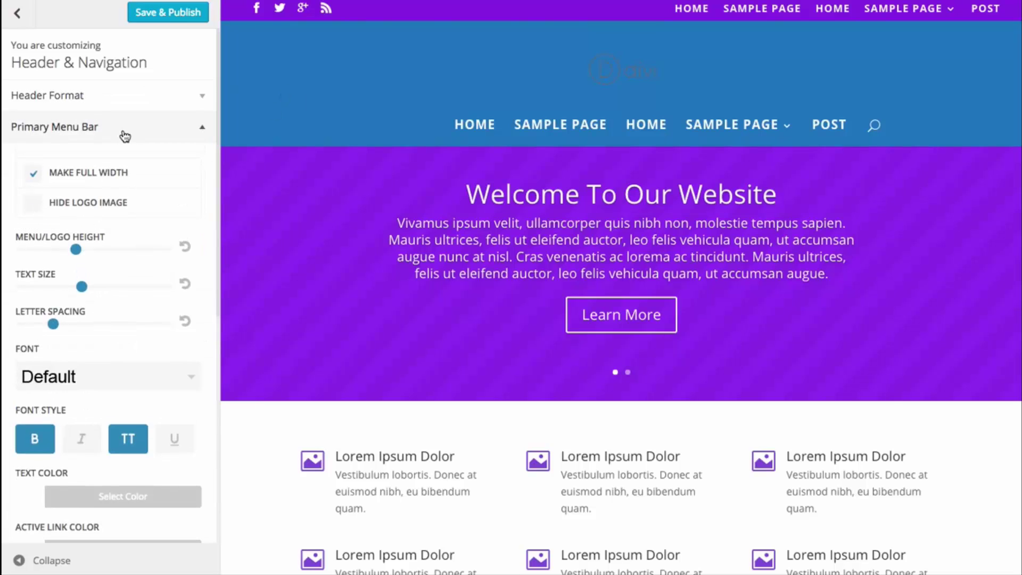
{"action": "scroll", "coordinate": [127, 155], "scroll_direction": "down", "scroll_amount": 5}
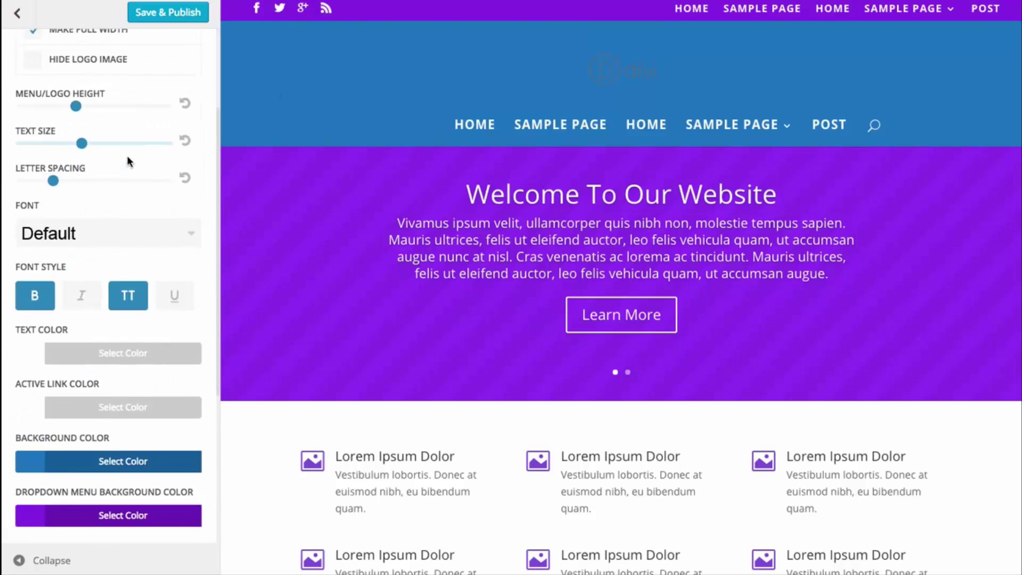
{"action": "scroll", "coordinate": [129, 164], "scroll_direction": "down", "scroll_amount": 1}
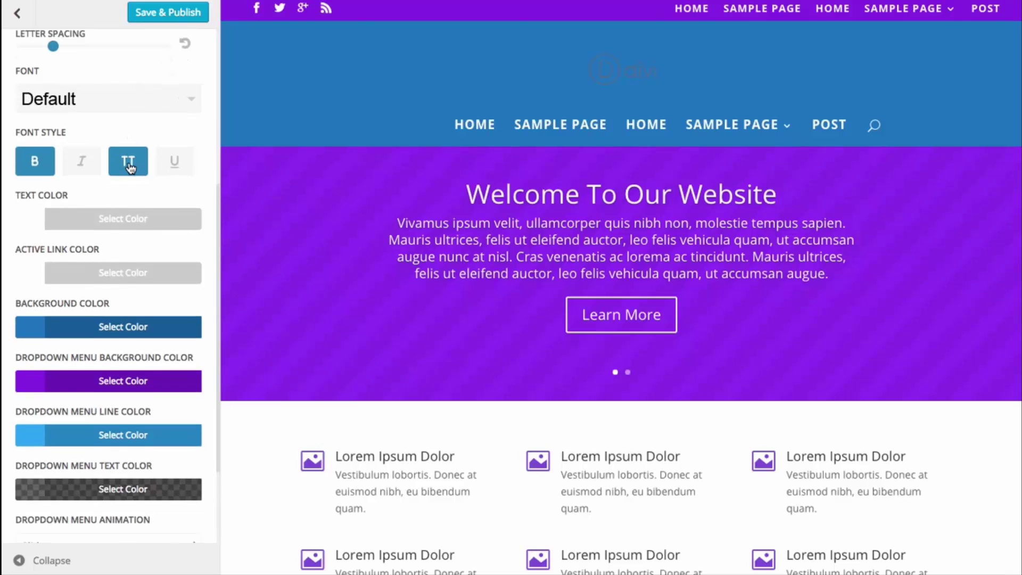
{"action": "scroll", "coordinate": [182, 253], "scroll_direction": "down", "scroll_amount": 2}
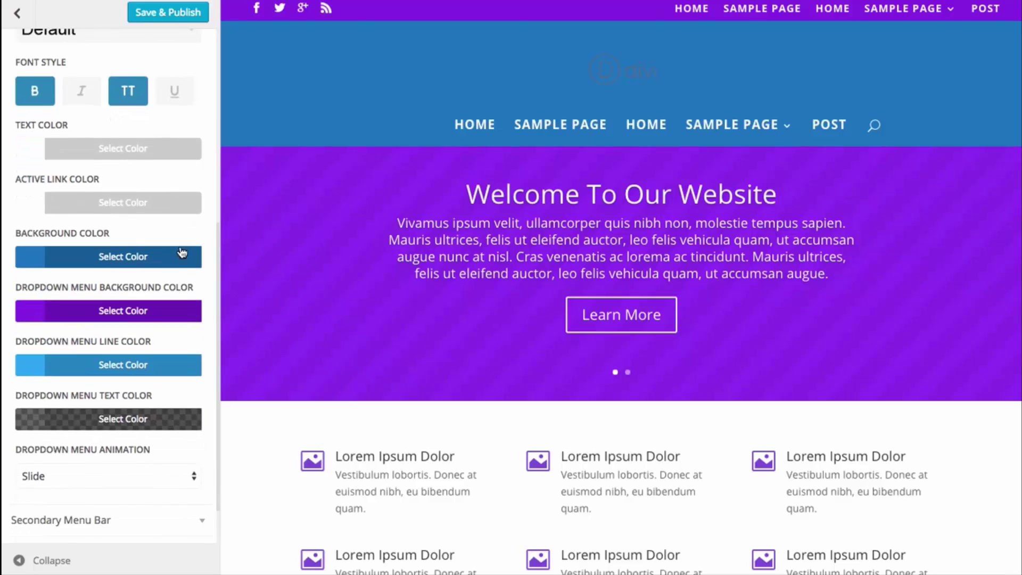
{"action": "left_click", "coordinate": [113, 256]}
{"action": "left_click", "coordinate": [33, 457]}
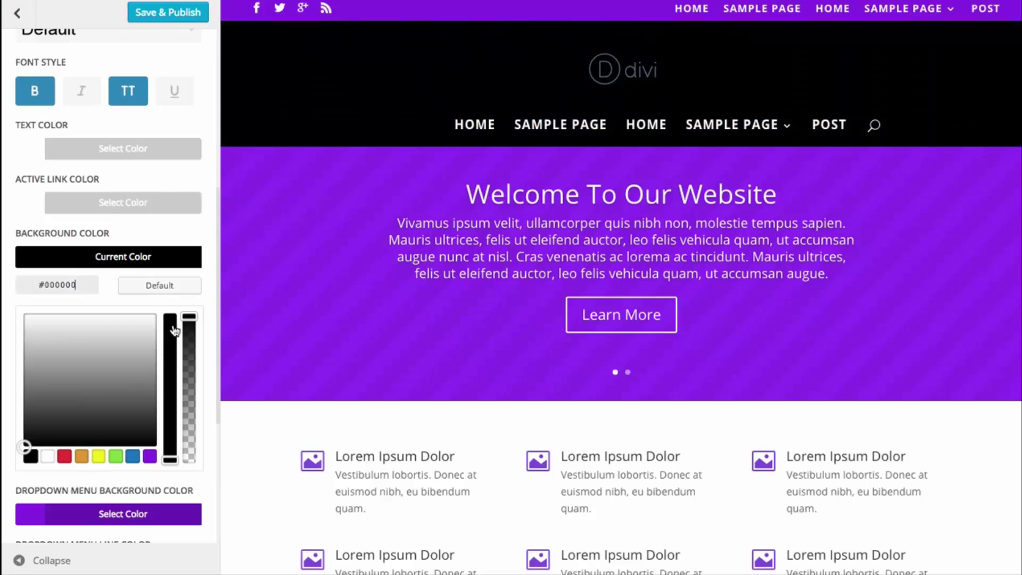
{"action": "left_click_drag", "start_coordinate": [189, 317], "coordinate": [188, 442]}
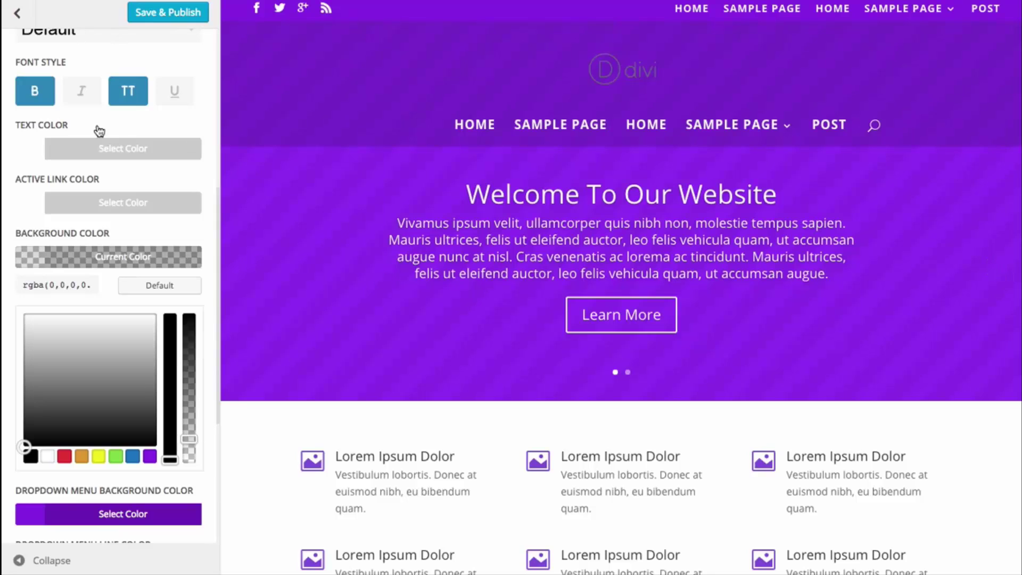
{"action": "scroll", "coordinate": [85, 181], "scroll_direction": "up", "scroll_amount": 5}
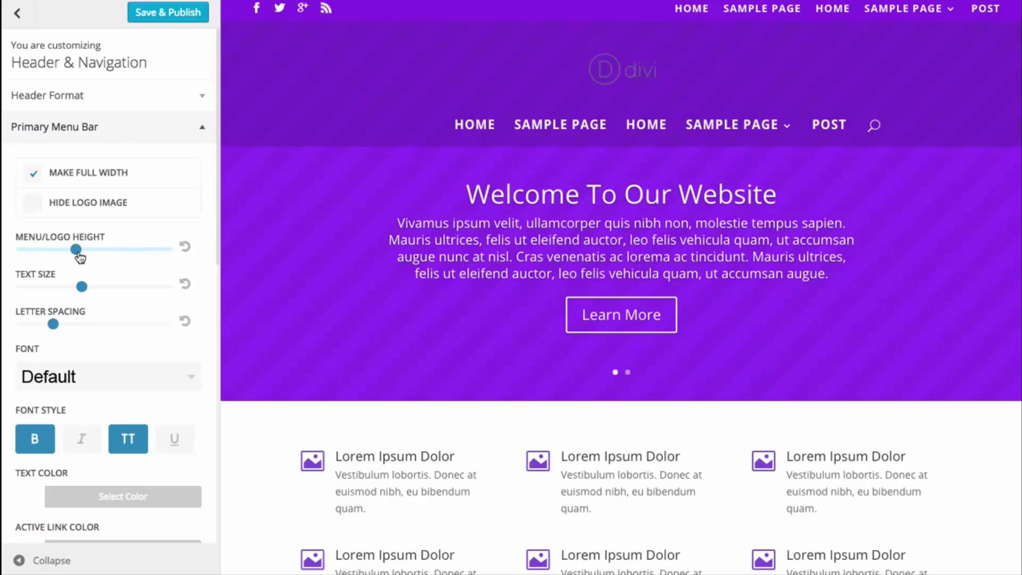
{"action": "left_click_drag", "start_coordinate": [75, 253], "coordinate": [96, 250]}
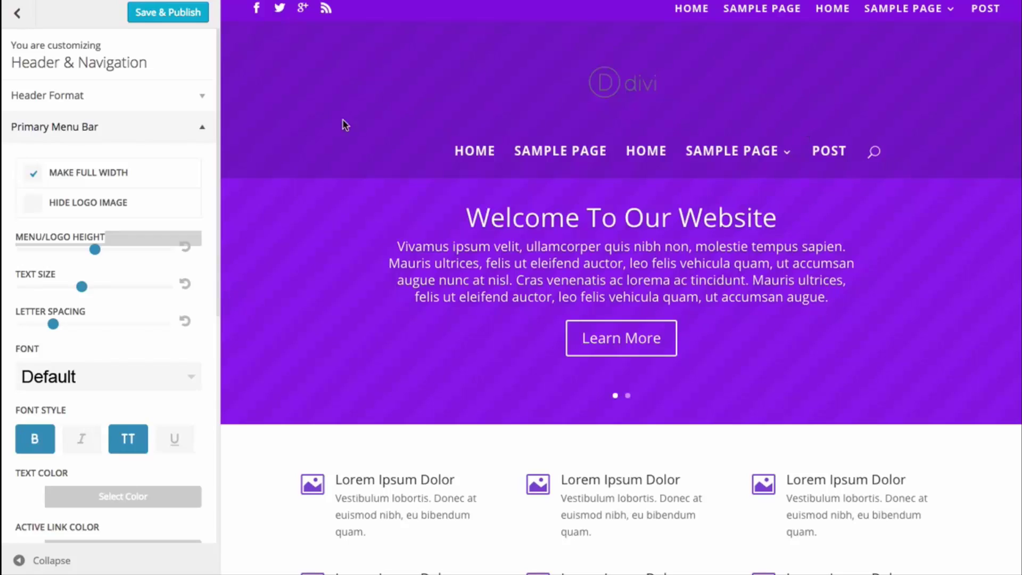
- Save & Publish the header changes, exit the Customizer, and start editing the Sample Page
{"action": "left_click", "coordinate": [166, 16]}
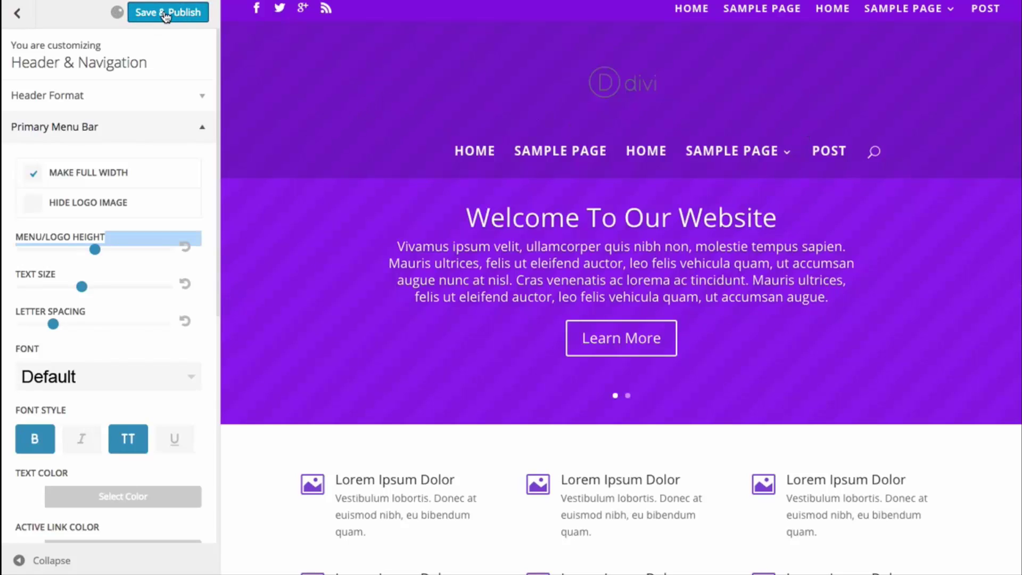
{"action": "left_click", "coordinate": [26, 20]}
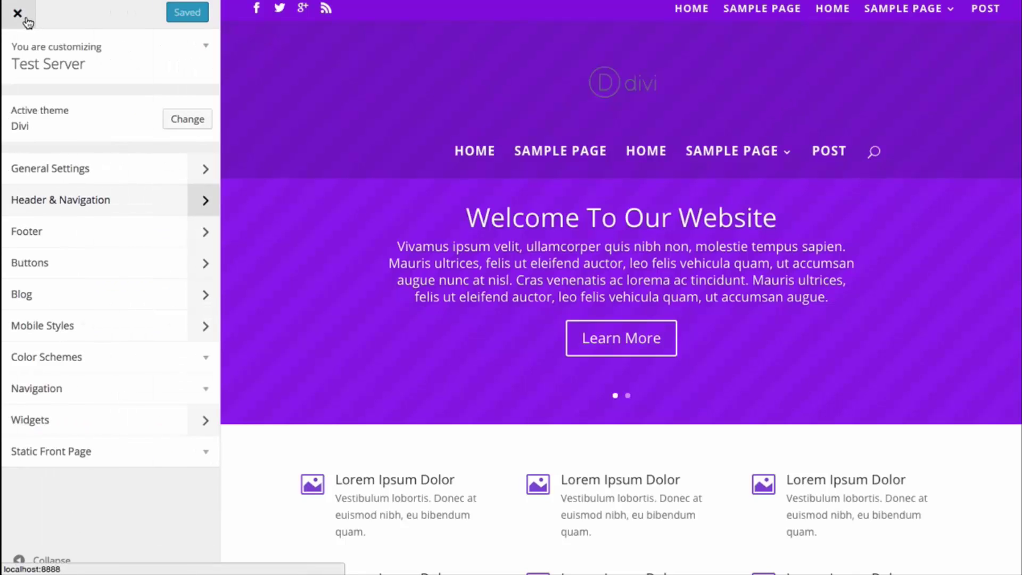
{"action": "left_click", "coordinate": [26, 21]}
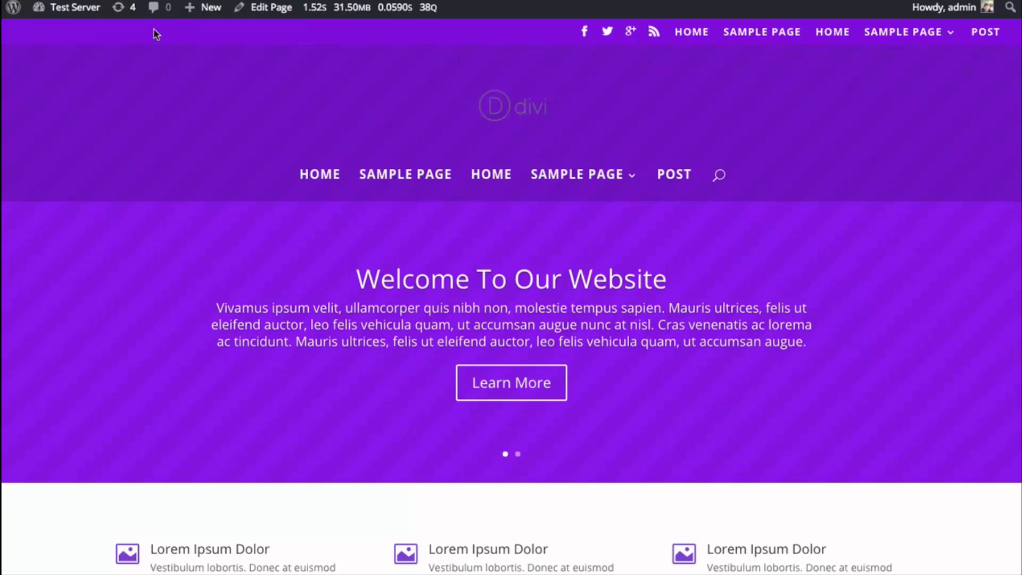
{"action": "left_click", "coordinate": [270, 13]}
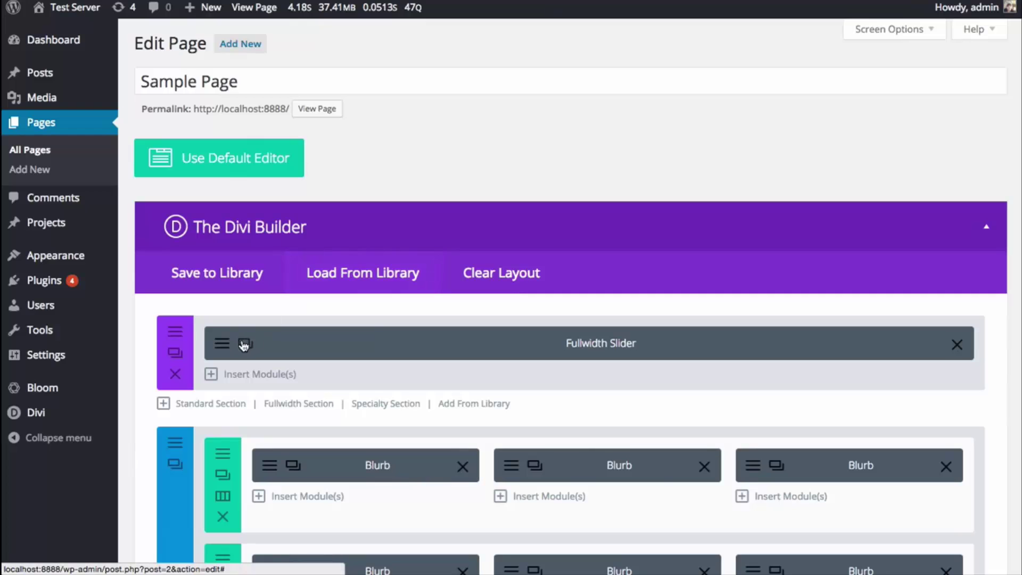
- Set the bridge photo as the first slide's background in the Fullwidth Slider and save
{"action": "left_click", "coordinate": [234, 344]}
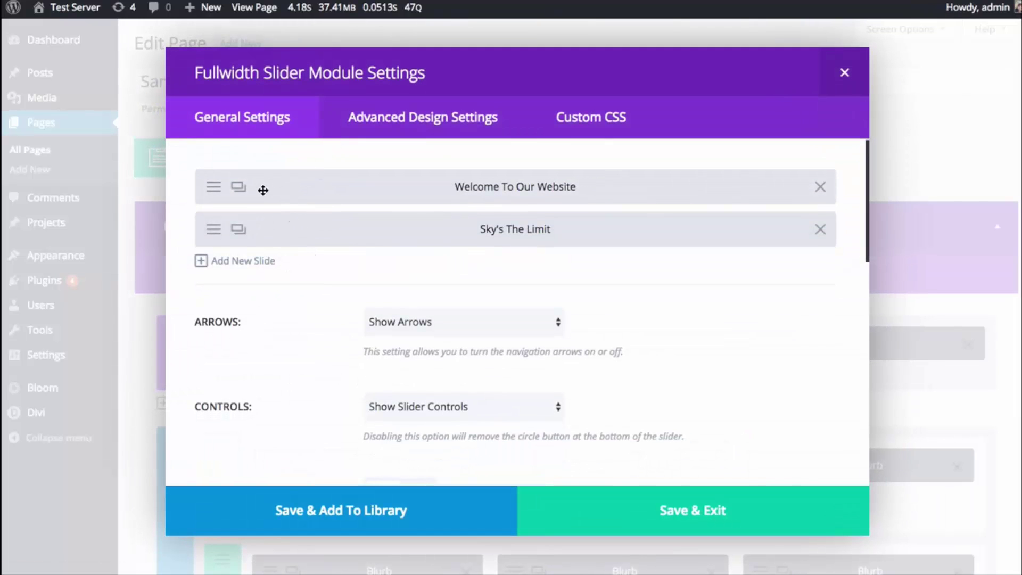
{"action": "left_click", "coordinate": [216, 193]}
{"action": "scroll", "coordinate": [724, 319], "scroll_direction": "down", "scroll_amount": 3}
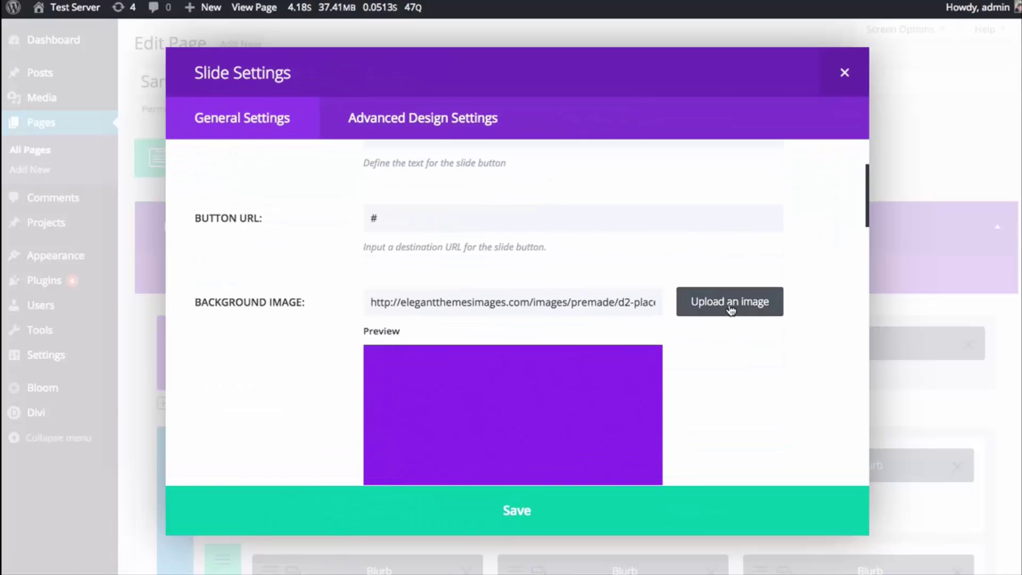
{"action": "left_click", "coordinate": [731, 303]}
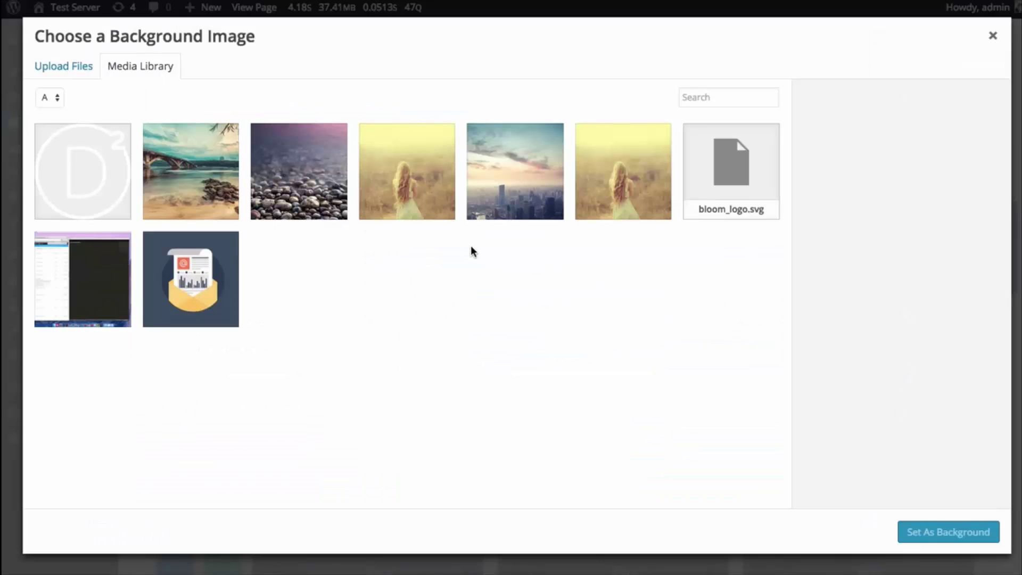
{"action": "left_click", "coordinate": [211, 175]}
{"action": "left_click", "coordinate": [906, 531]}
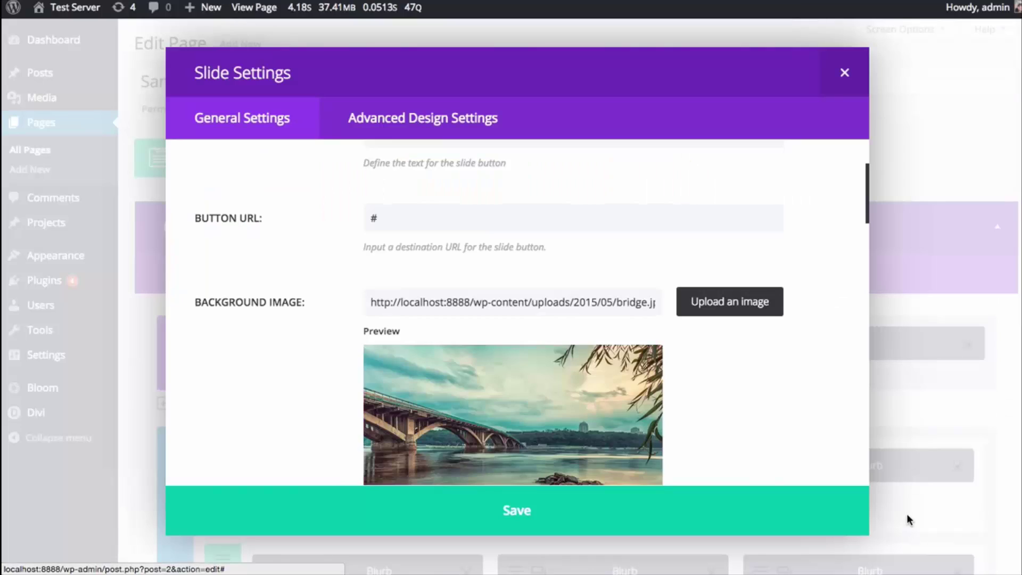
{"action": "scroll", "coordinate": [811, 409], "scroll_direction": "down", "scroll_amount": 5}
{"action": "left_click", "coordinate": [689, 529]}
{"action": "left_click", "coordinate": [730, 509]}
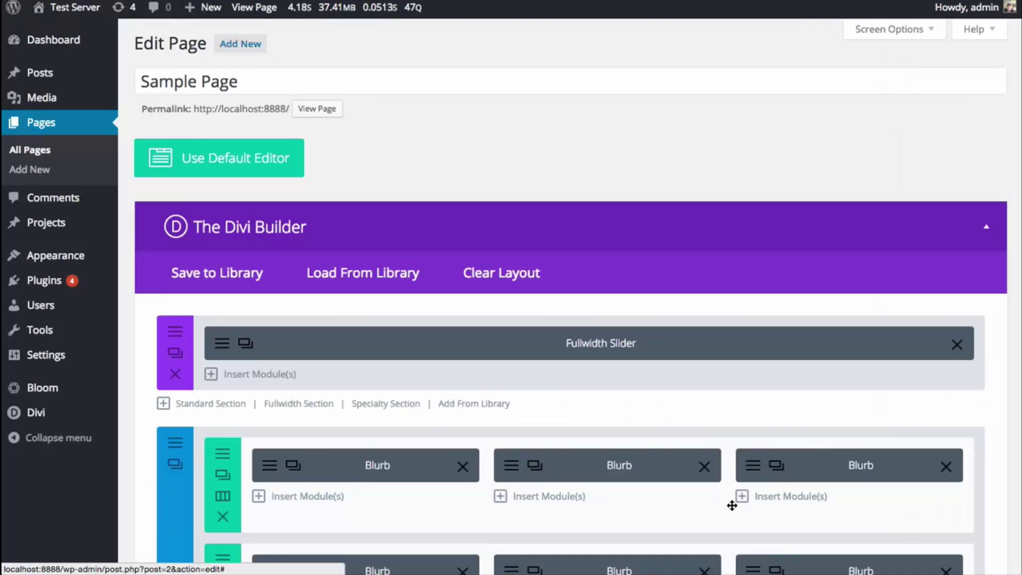
- Update the Sample Page to save the slider change
{"action": "scroll", "coordinate": [822, 452], "scroll_direction": "down", "scroll_amount": 10}
{"action": "scroll", "coordinate": [823, 453], "scroll_direction": "down", "scroll_amount": 15}
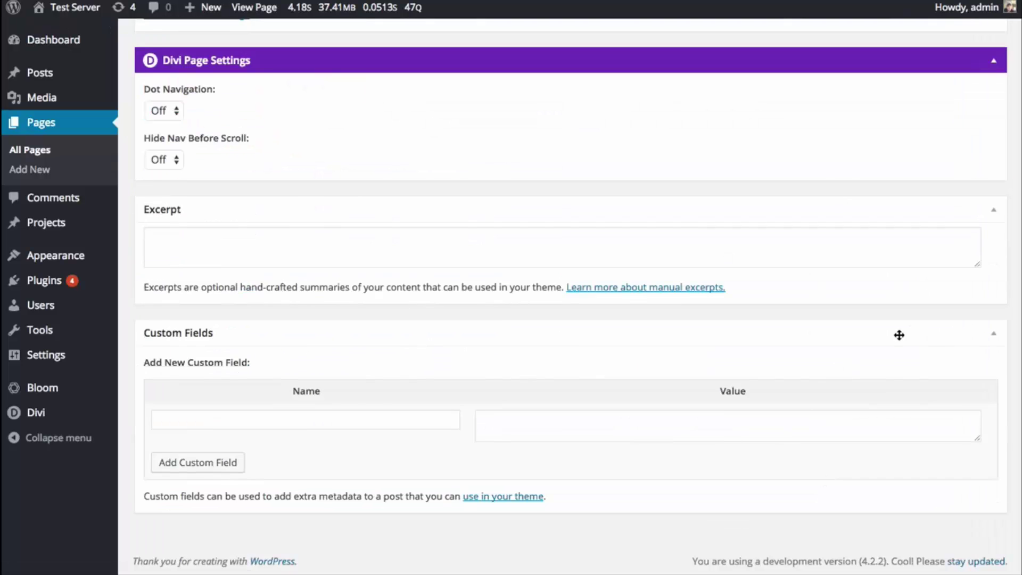
{"action": "scroll", "coordinate": [899, 334], "scroll_direction": "up", "scroll_amount": 8}
{"action": "left_click", "coordinate": [973, 278]}
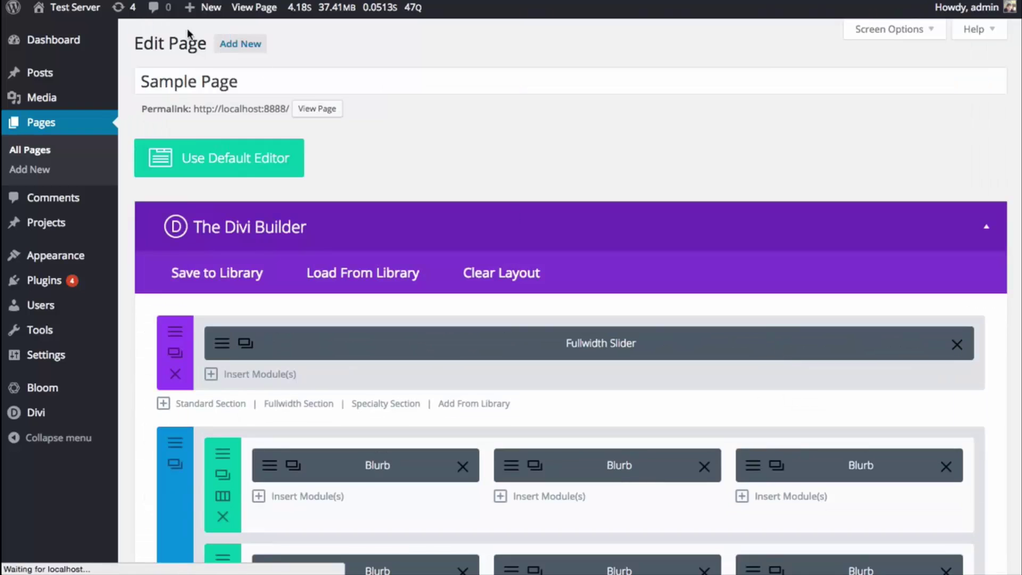
- Visit the live homepage and scroll to review the bridge photo behind the welcome slide
{"action": "mouse_move", "coordinate": [74, 9]}
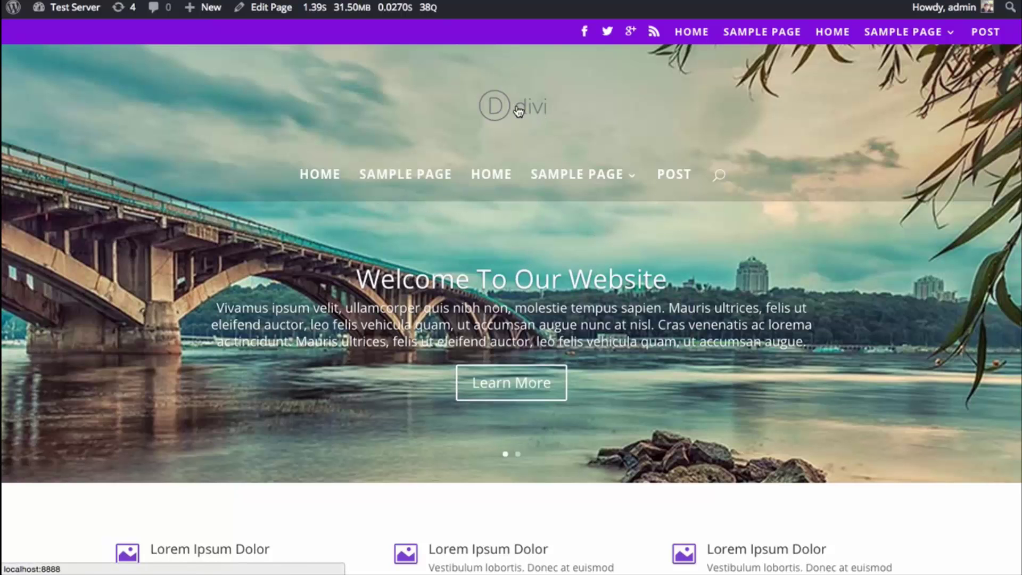
{"action": "scroll", "coordinate": [843, 154], "scroll_direction": "down", "scroll_amount": 9}
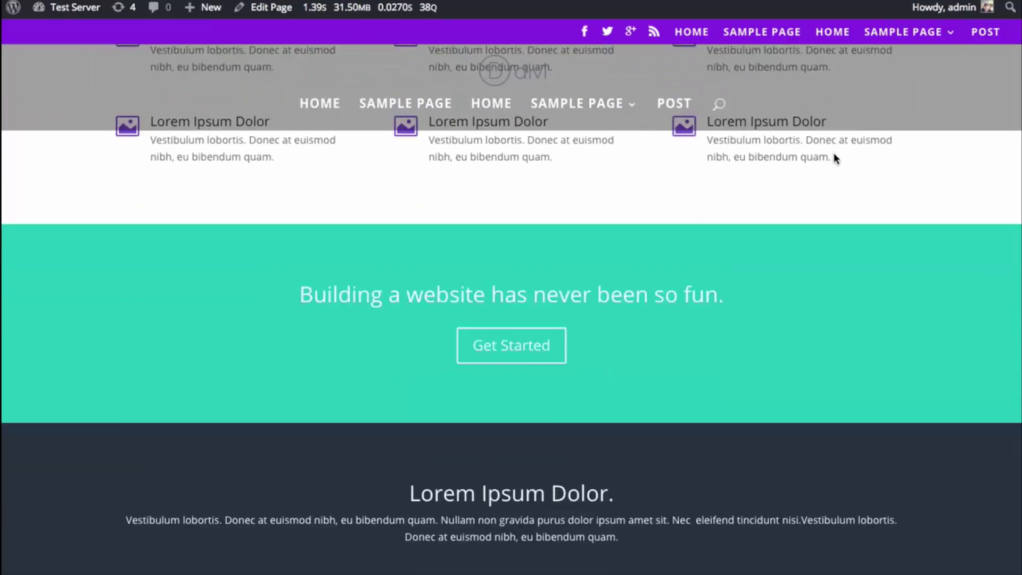
{"action": "scroll", "coordinate": [834, 152], "scroll_direction": "down", "scroll_amount": 10}
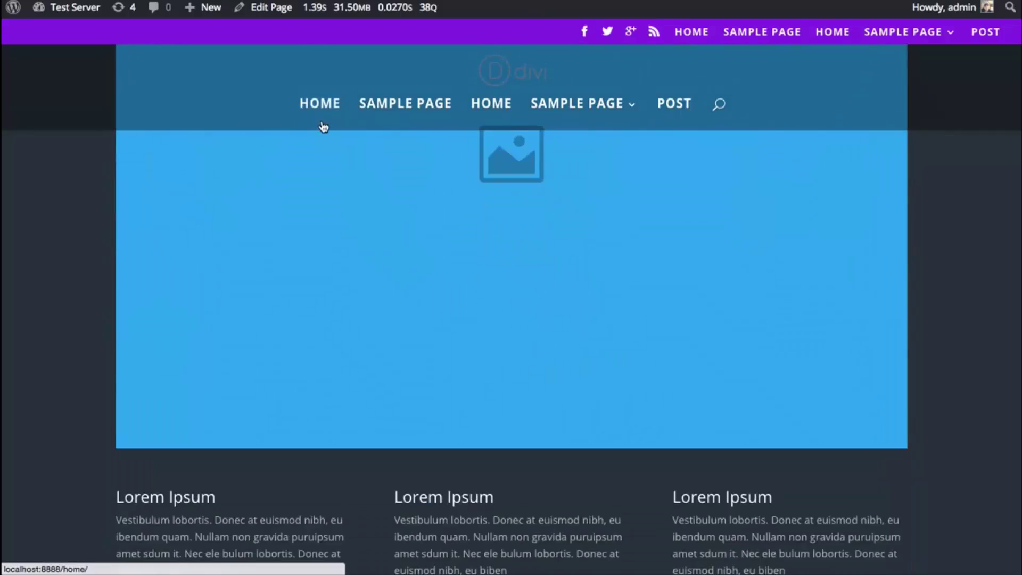
{"action": "scroll", "coordinate": [330, 149], "scroll_direction": "up", "scroll_amount": 18}
{"action": "scroll", "coordinate": [258, 202], "scroll_direction": "down", "scroll_amount": 7}
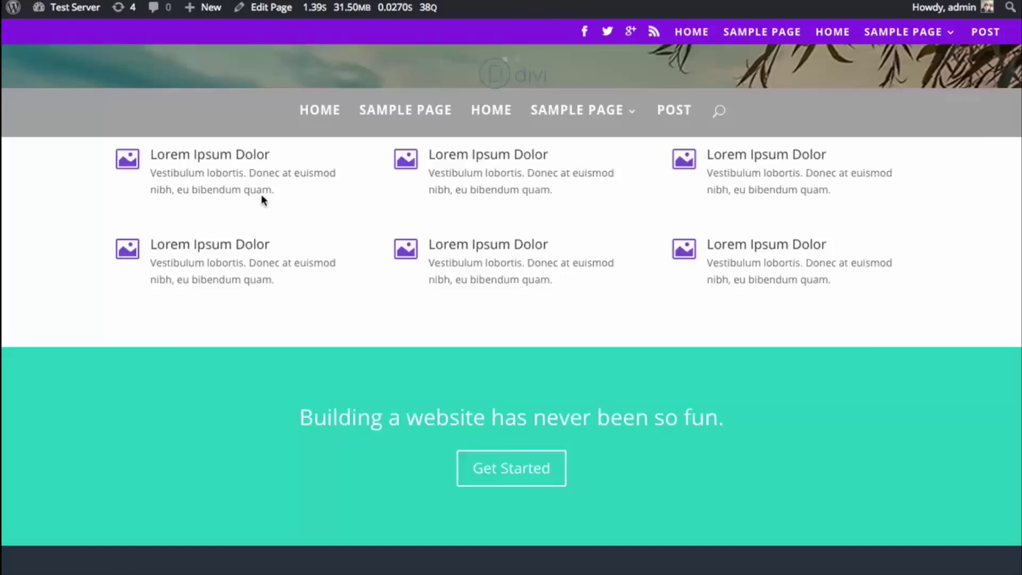
{"action": "scroll", "coordinate": [261, 197], "scroll_direction": "up", "scroll_amount": 7}
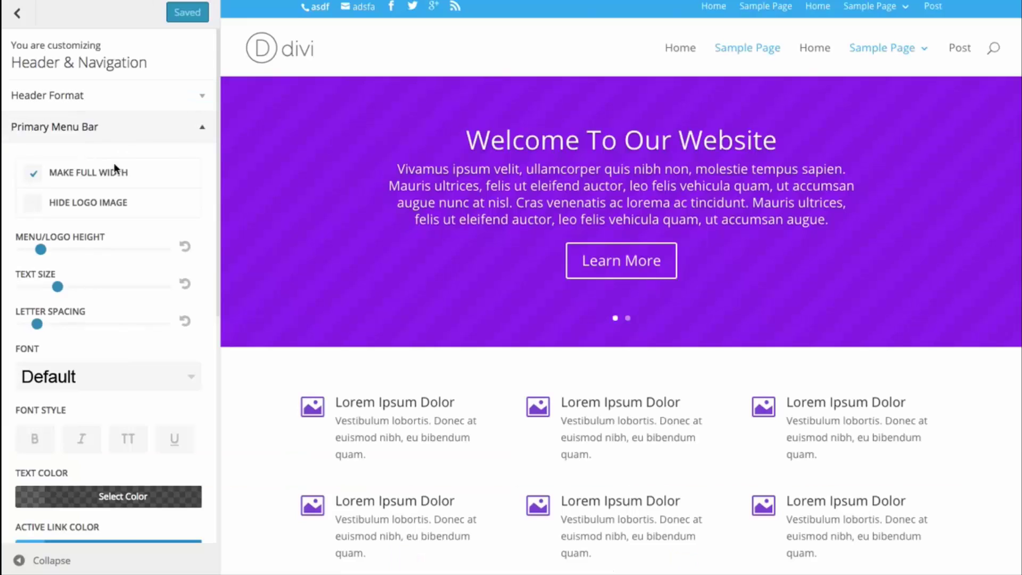
- Set the header style to Centered Inline Logo, publish it, and reload the site to check it
{"action": "left_click", "coordinate": [98, 103]}
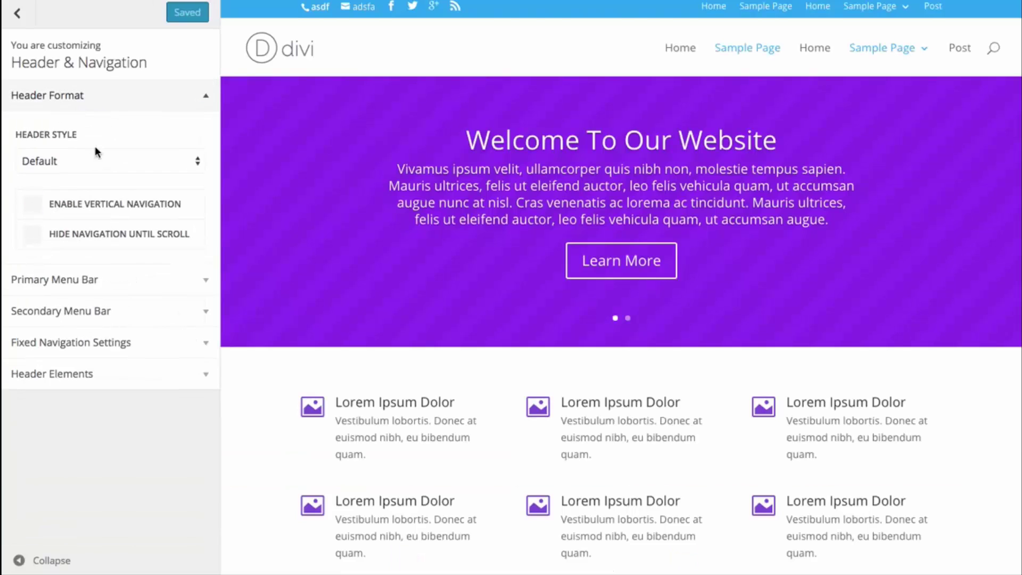
{"action": "left_click", "coordinate": [92, 161]}
{"action": "left_click", "coordinate": [90, 188]}
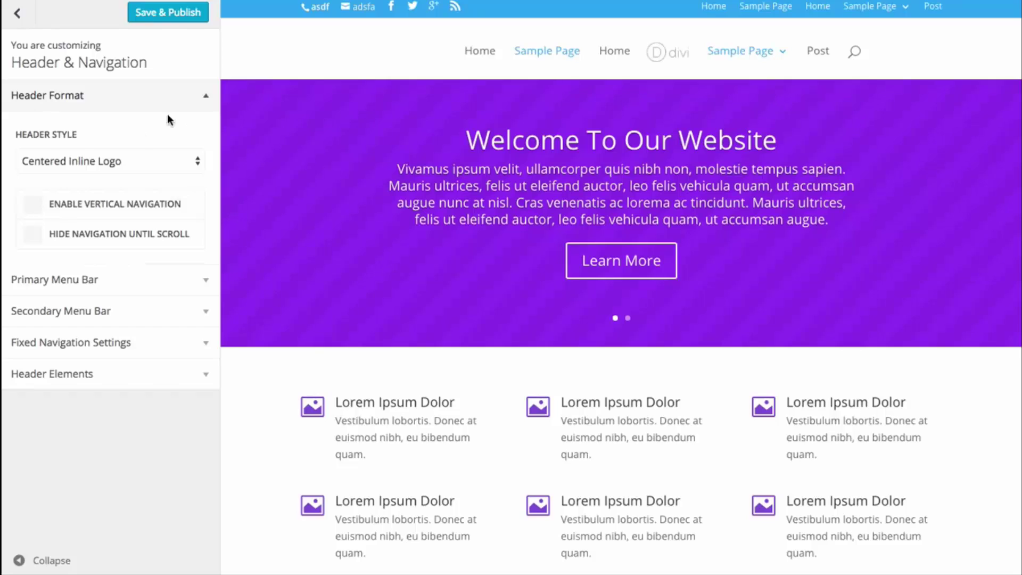
{"action": "left_click", "coordinate": [168, 12]}
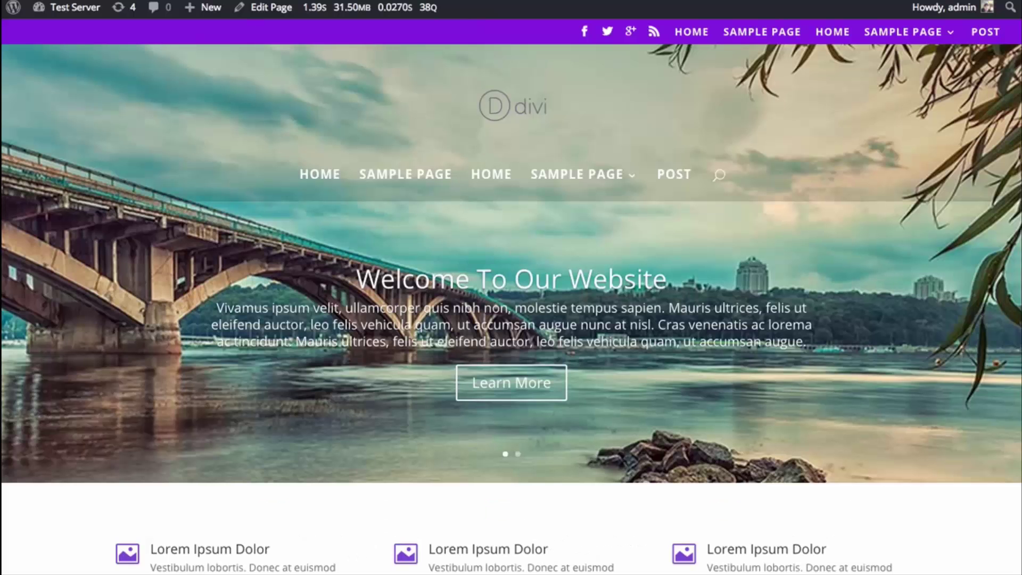
{"action": "key", "text": "ctrl+r"}
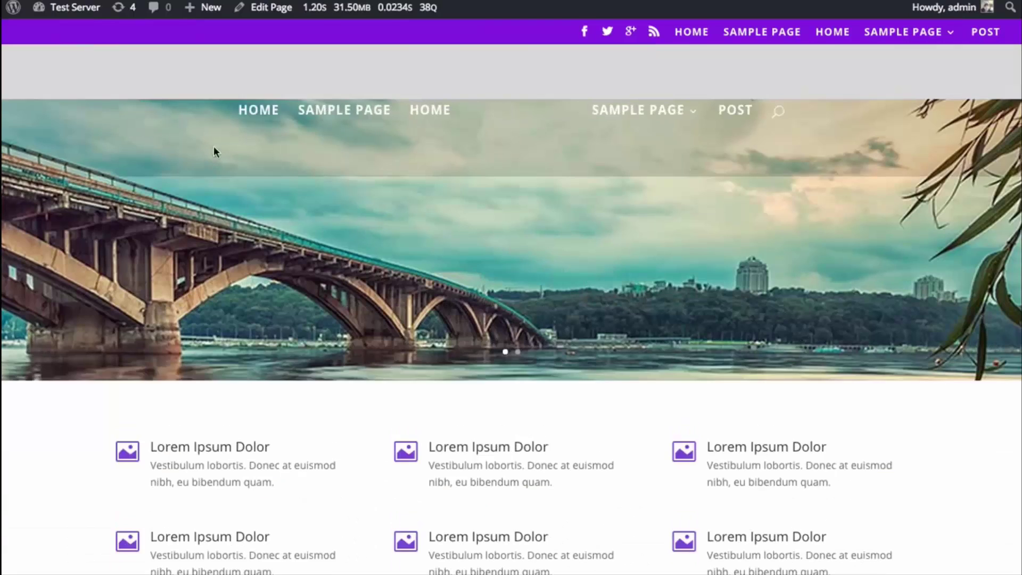
{"action": "scroll", "coordinate": [530, 233], "scroll_direction": "down", "scroll_amount": 9}
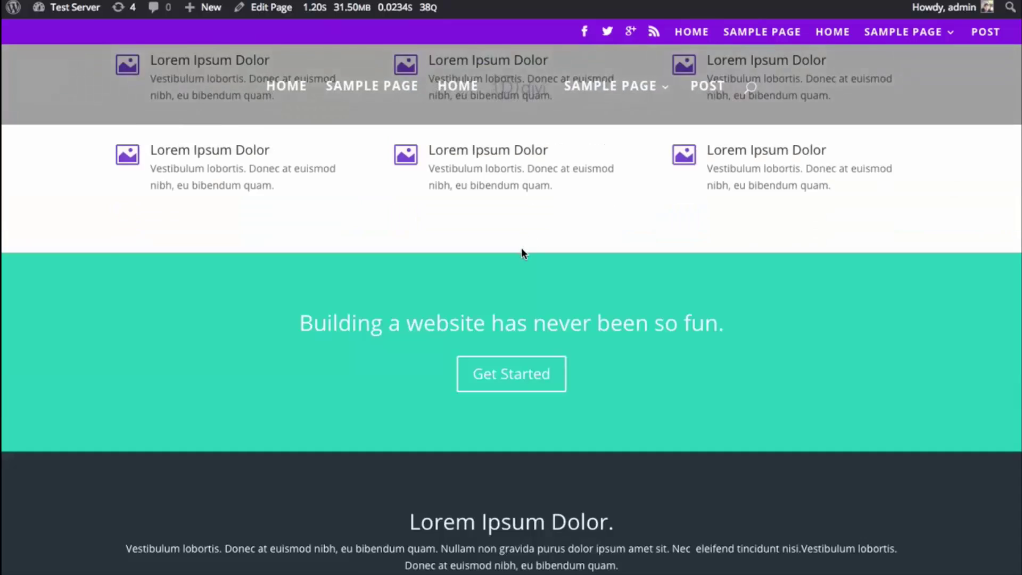
{"action": "scroll", "coordinate": [522, 250], "scroll_direction": "up", "scroll_amount": 9}
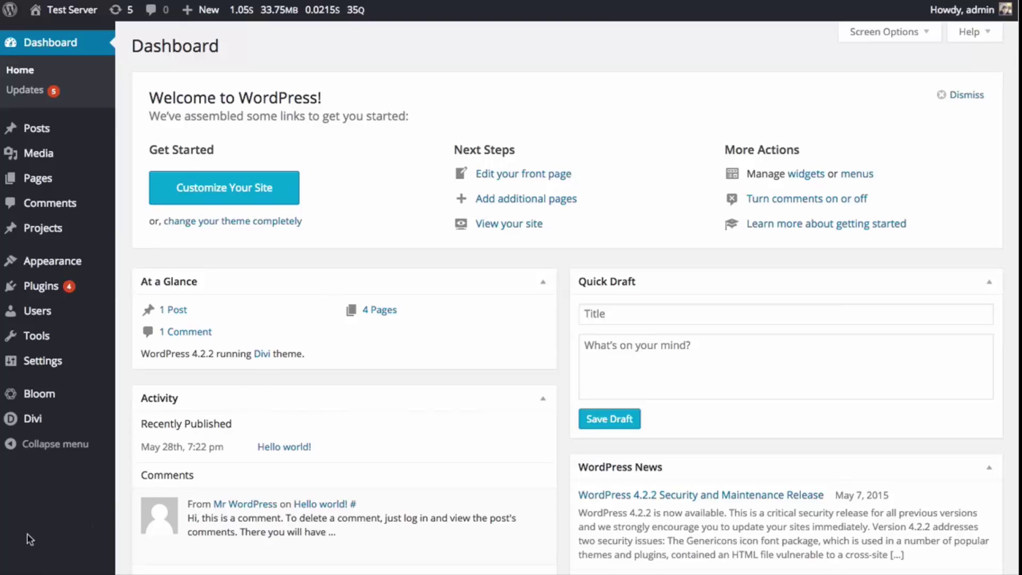
- Check that the Divi Library is empty, then go to the live site's homepage
{"action": "mouse_move", "coordinate": [34, 419]}
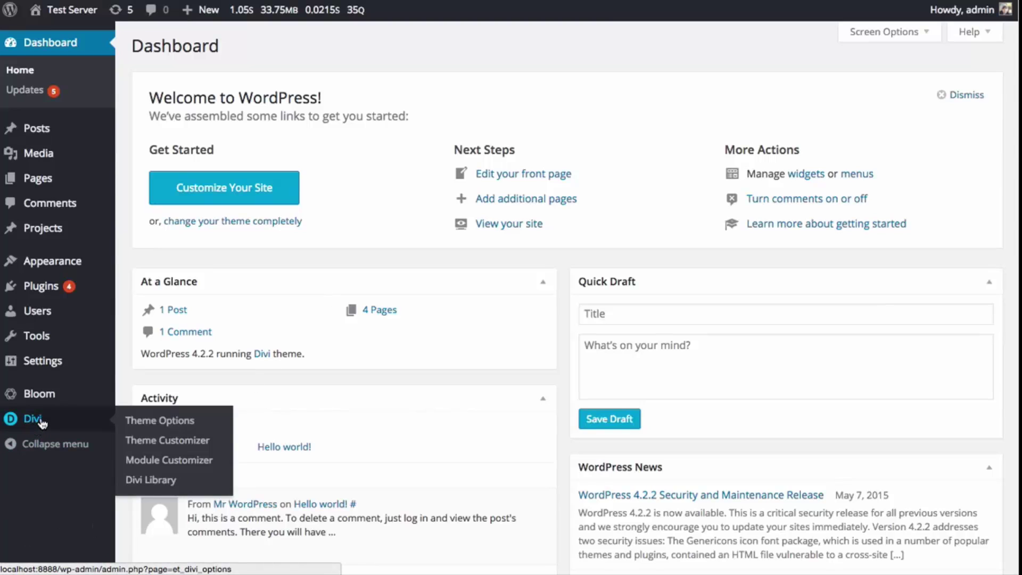
{"action": "left_click", "coordinate": [158, 481]}
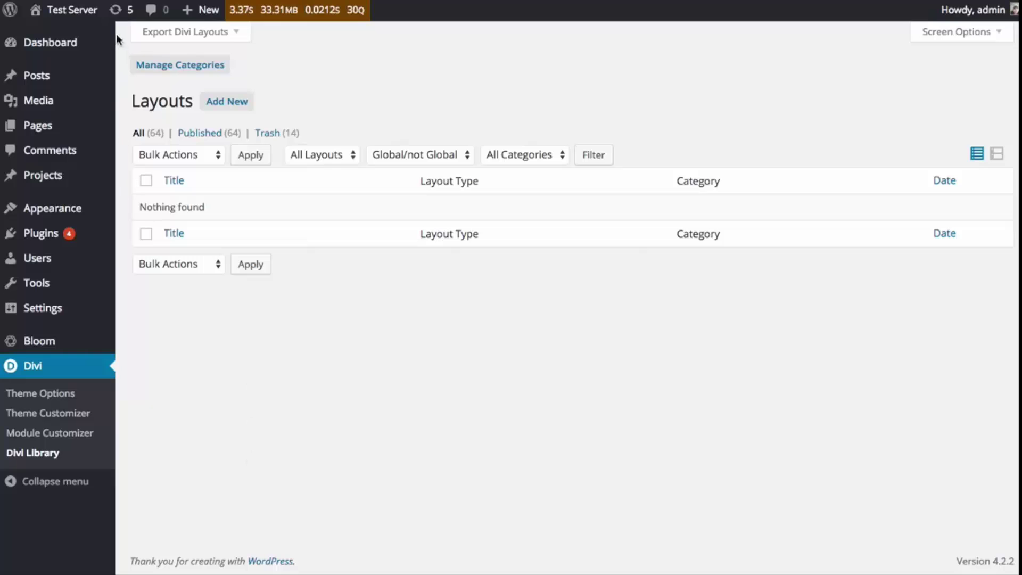
{"action": "left_click", "coordinate": [87, 15]}
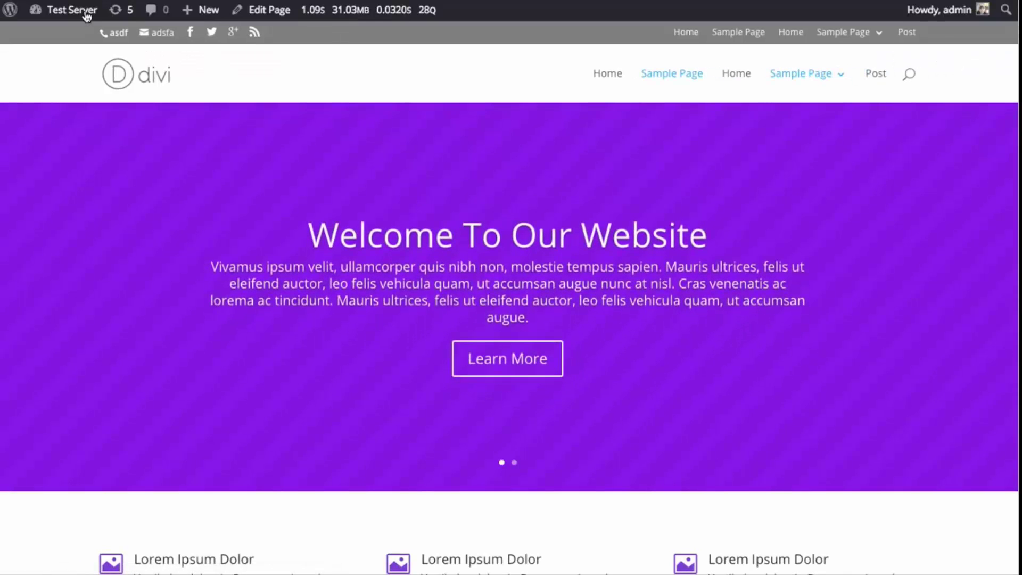
{"action": "left_click", "coordinate": [268, 16]}
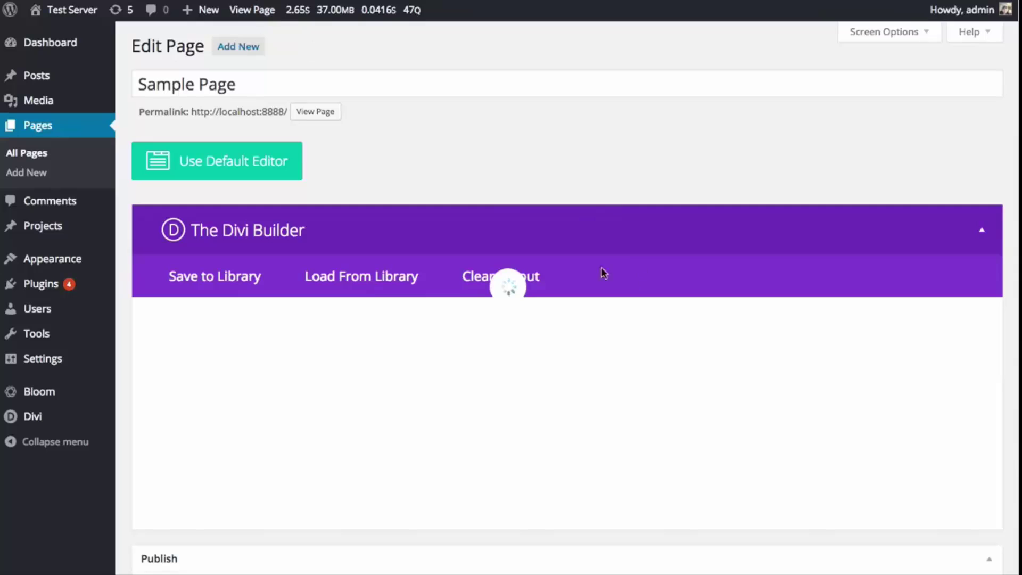
{"action": "scroll", "coordinate": [604, 213], "scroll_direction": "down", "scroll_amount": 8}
{"action": "scroll", "coordinate": [604, 213], "scroll_direction": "up", "scroll_amount": 8}
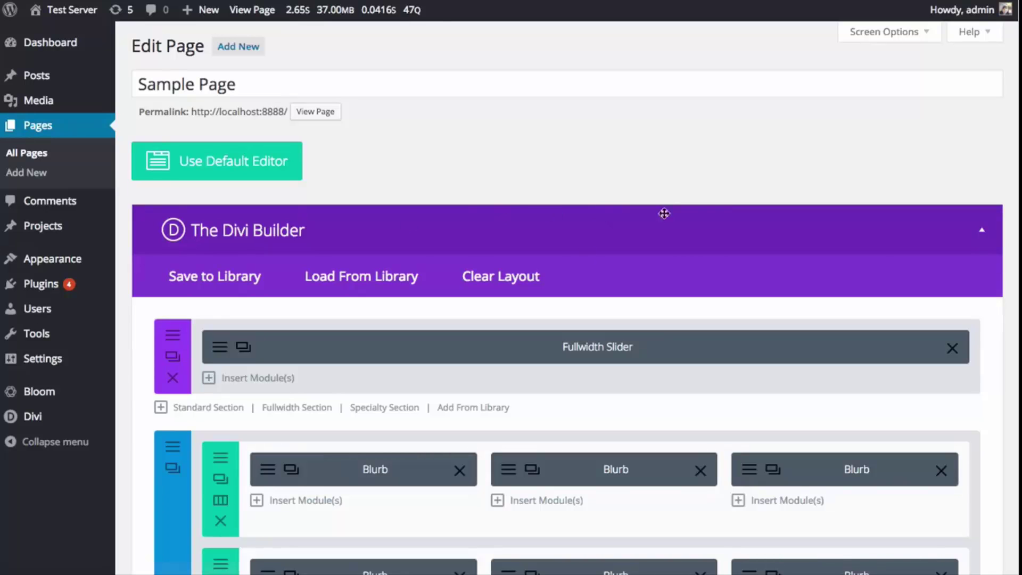
{"action": "scroll", "coordinate": [557, 272], "scroll_direction": "down", "scroll_amount": 15}
{"action": "scroll", "coordinate": [558, 281], "scroll_direction": "down", "scroll_amount": 5}
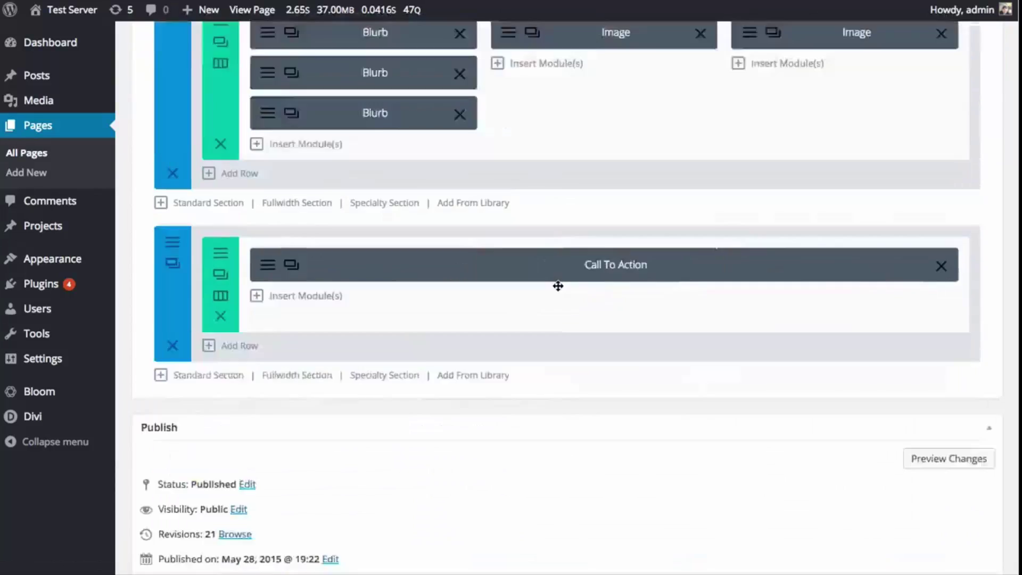
{"action": "scroll", "coordinate": [557, 283], "scroll_direction": "up", "scroll_amount": 20}
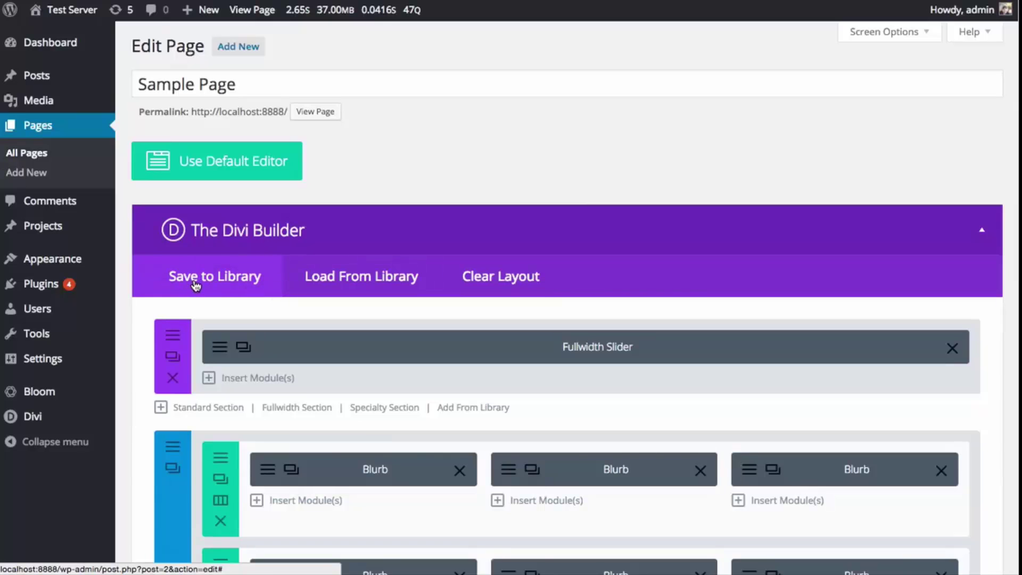
- Save the full Sample Page layout to the library with the name 'New Homepage'
{"action": "left_click", "coordinate": [209, 285]}
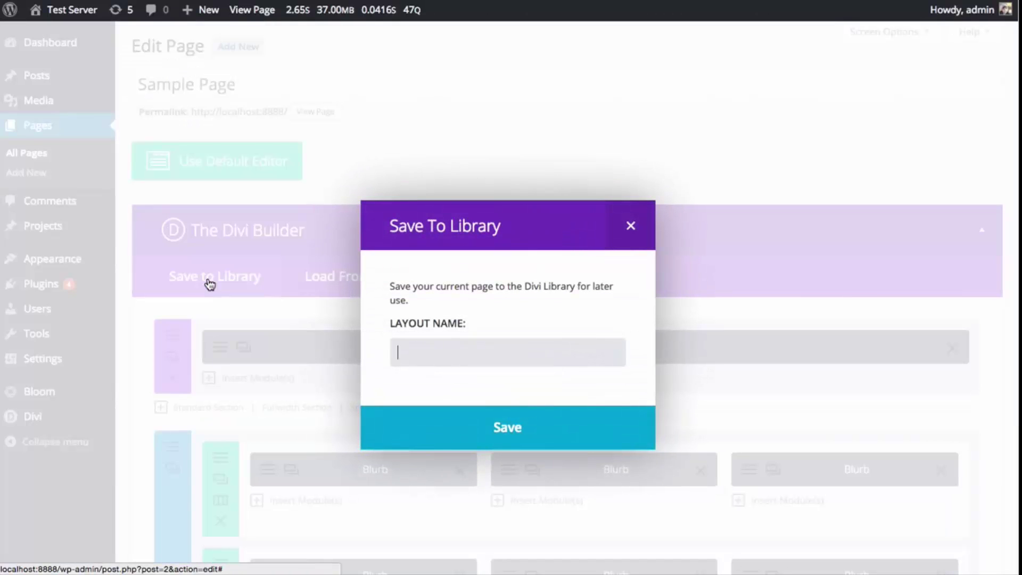
{"action": "type", "text": "New Homepage"}
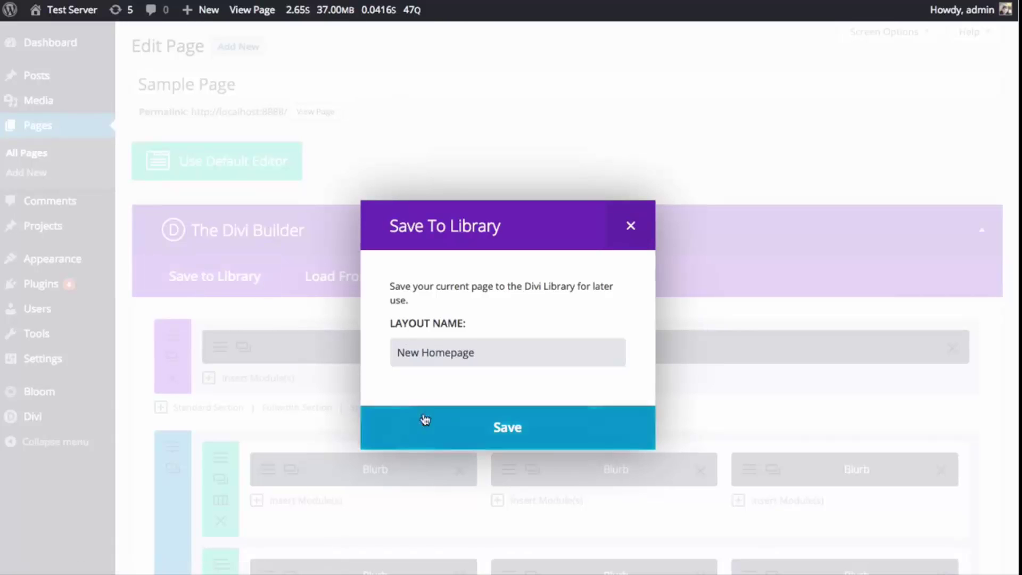
{"action": "left_click", "coordinate": [425, 421]}
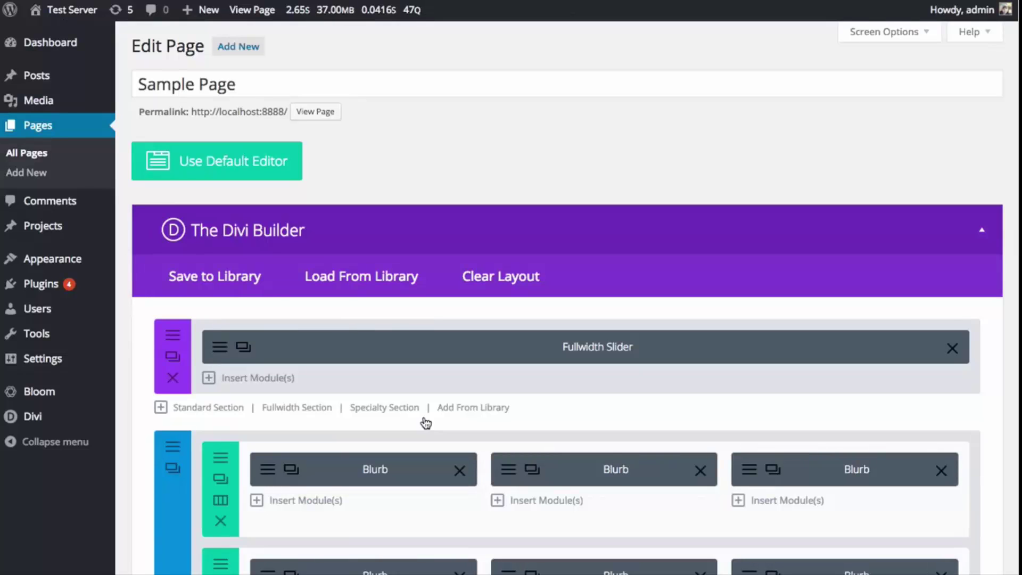
- In the Divi Library, check the layout type filter and open New Homepage for editing
{"action": "mouse_move", "coordinate": [93, 423]}
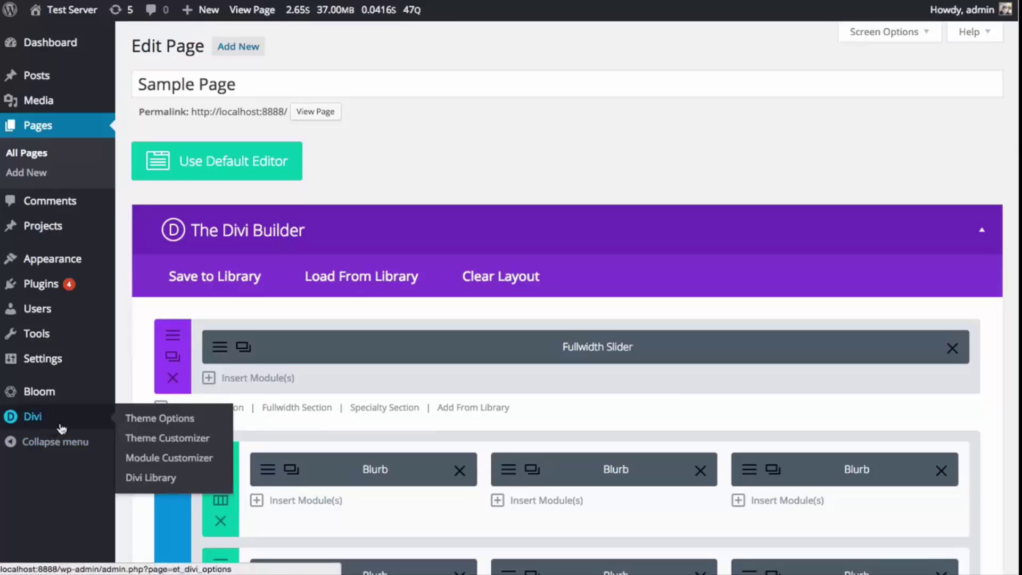
{"action": "left_click", "coordinate": [146, 481]}
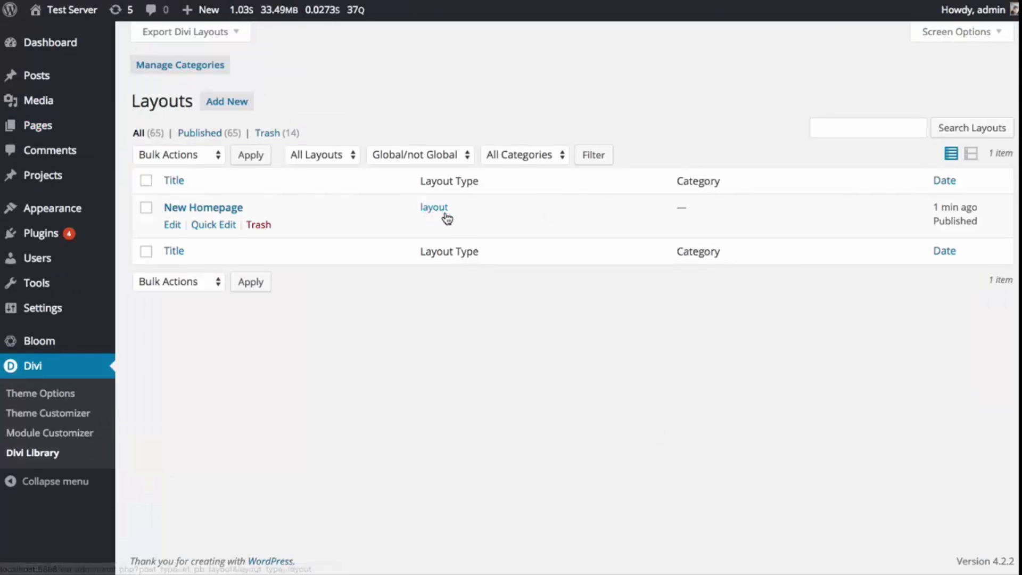
{"action": "left_click", "coordinate": [349, 158]}
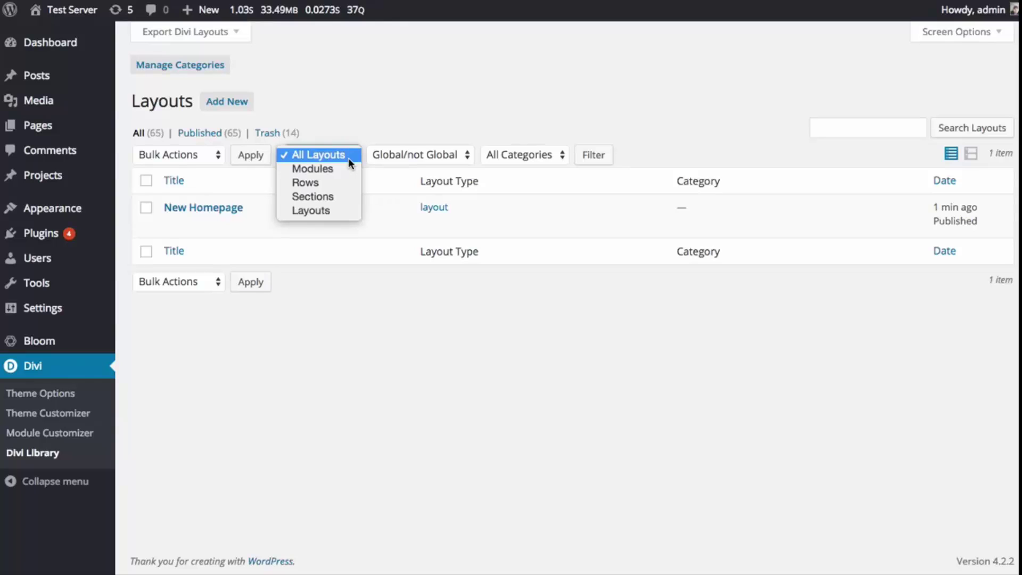
{"action": "left_click", "coordinate": [347, 354]}
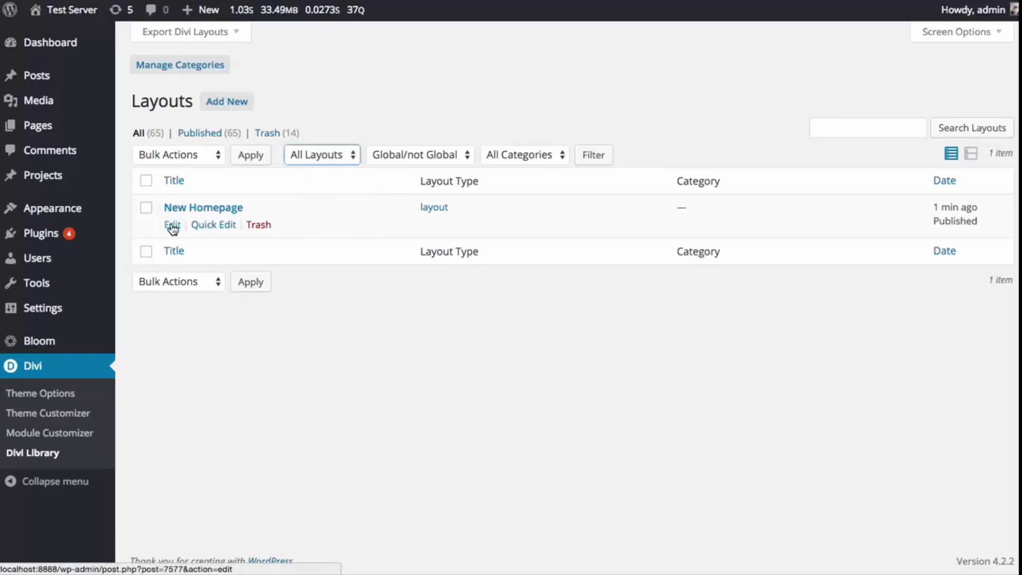
{"action": "left_click", "coordinate": [172, 226]}
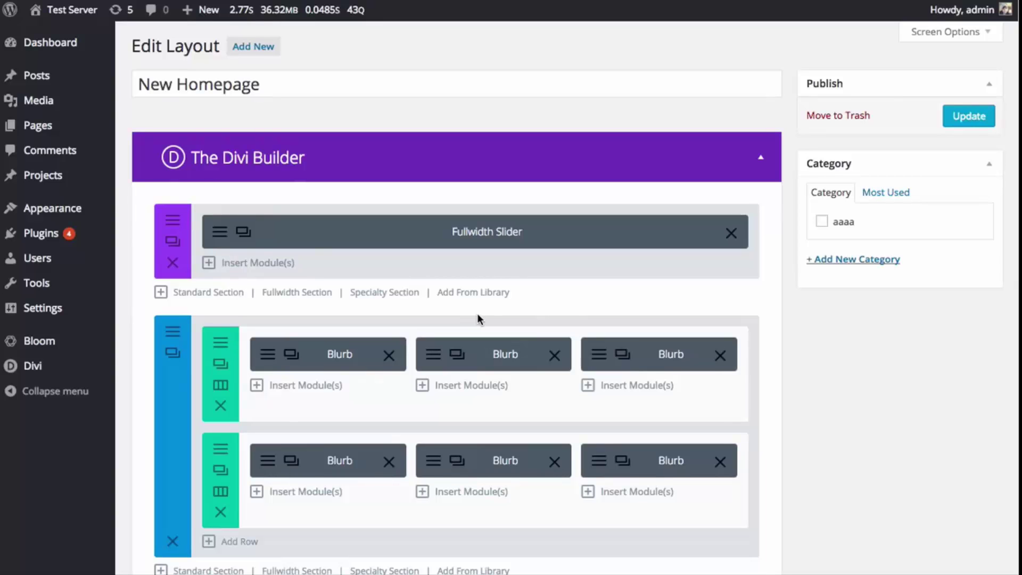
{"action": "scroll", "coordinate": [474, 250], "scroll_direction": "down", "scroll_amount": 3}
{"action": "scroll", "coordinate": [124, 392], "scroll_direction": "up", "scroll_amount": 3}
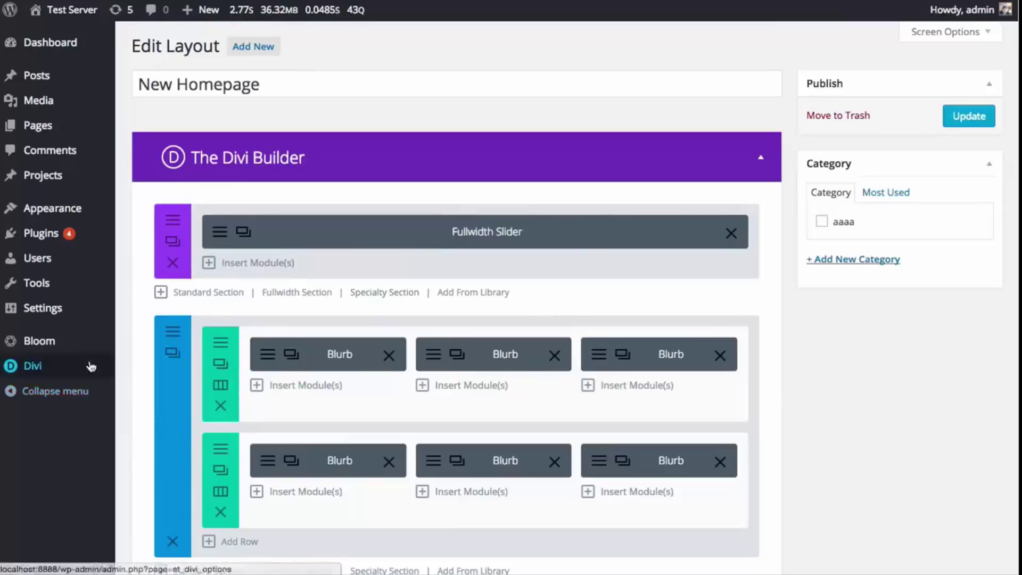
{"action": "mouse_move", "coordinate": [47, 130]}
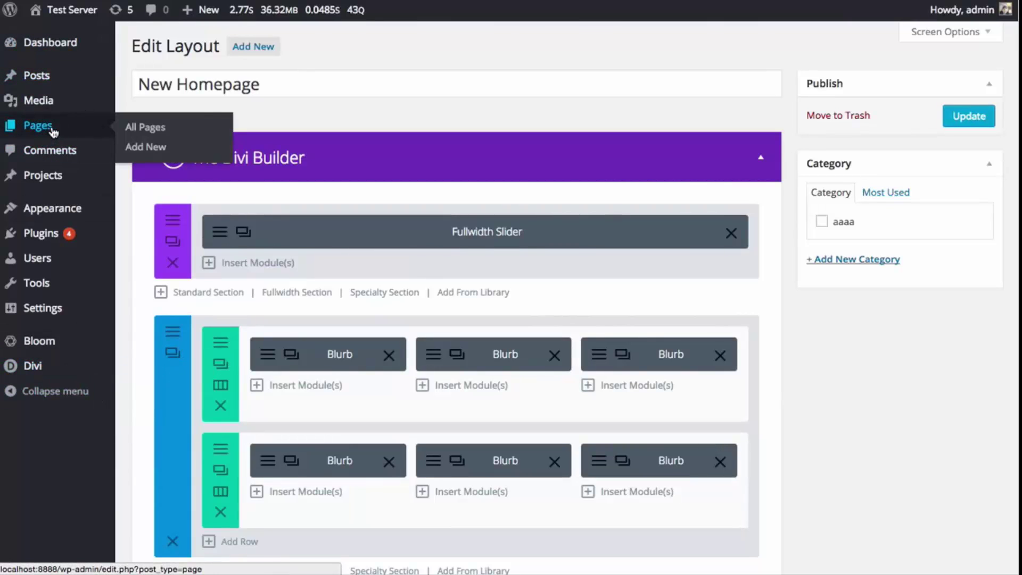
- Create a new Divi Builder page and load the New Homepage layout from the library
{"action": "left_click", "coordinate": [147, 151]}
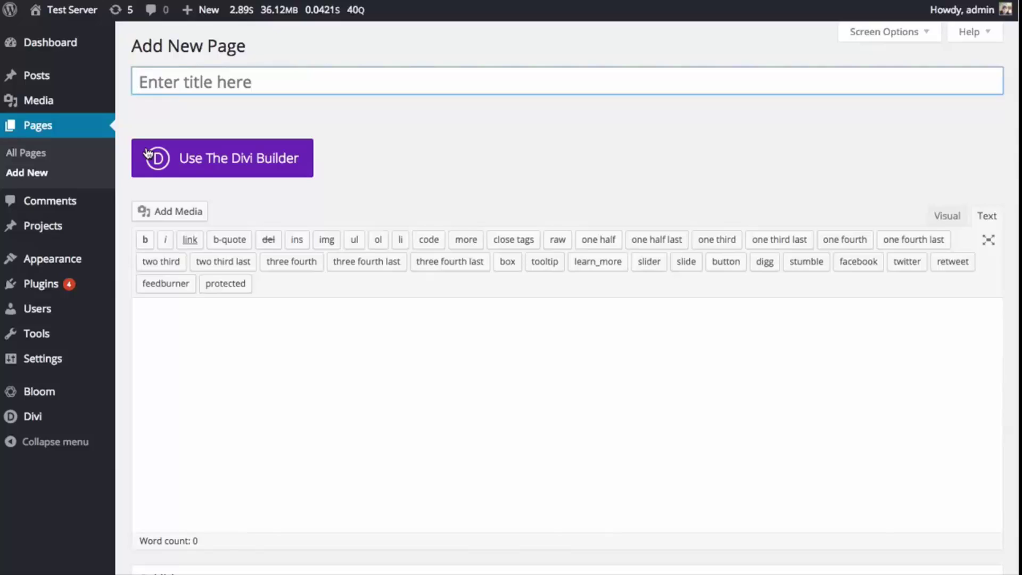
{"action": "left_click", "coordinate": [287, 169]}
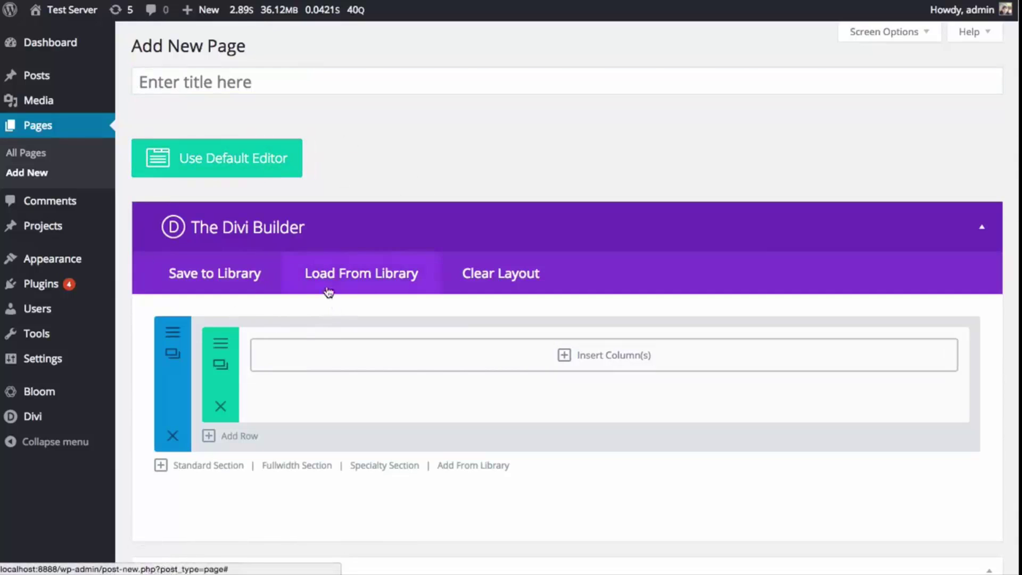
{"action": "left_click", "coordinate": [355, 280]}
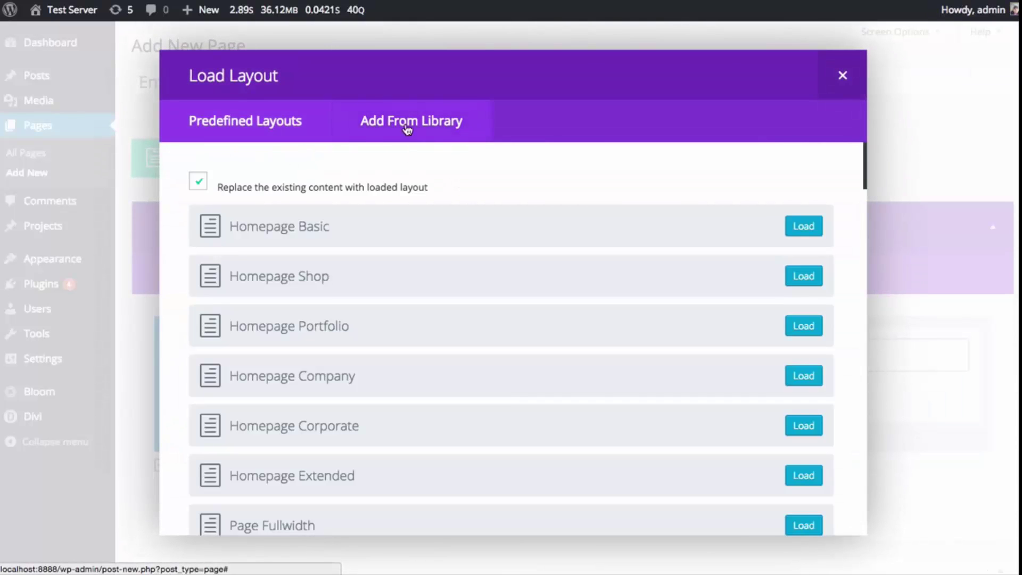
{"action": "left_click", "coordinate": [414, 128]}
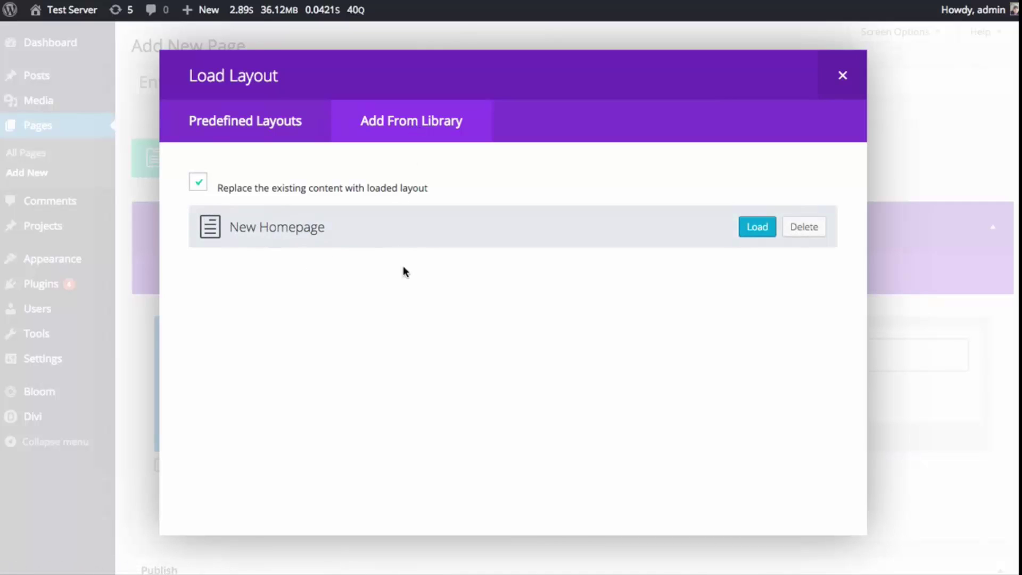
{"action": "left_click", "coordinate": [753, 230]}
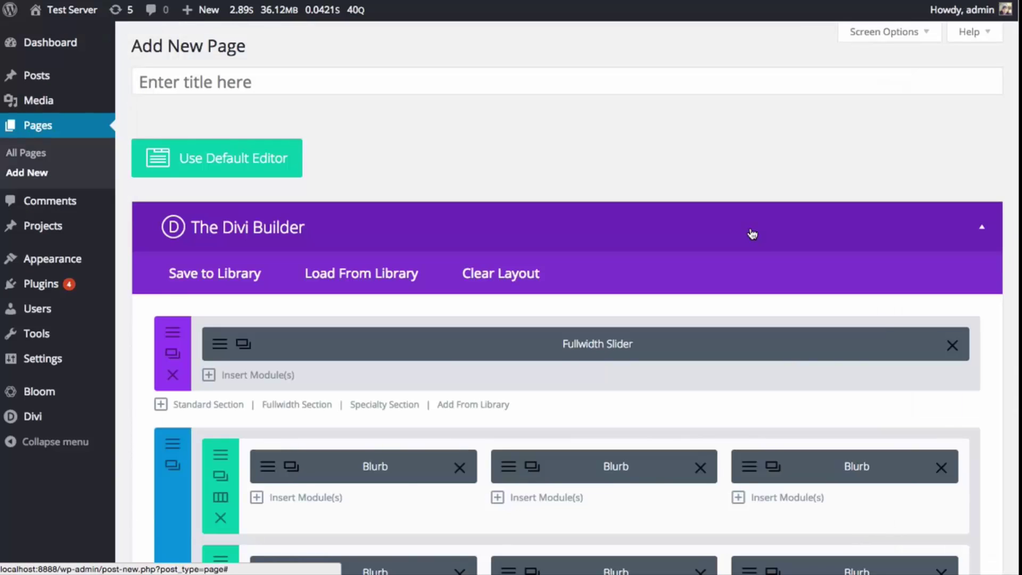
- Review the loaded slider and blurb sections, then head to the site's front end
{"action": "scroll", "coordinate": [753, 230], "scroll_direction": "down", "scroll_amount": 15}
{"action": "scroll", "coordinate": [776, 251], "scroll_direction": "up", "scroll_amount": 5}
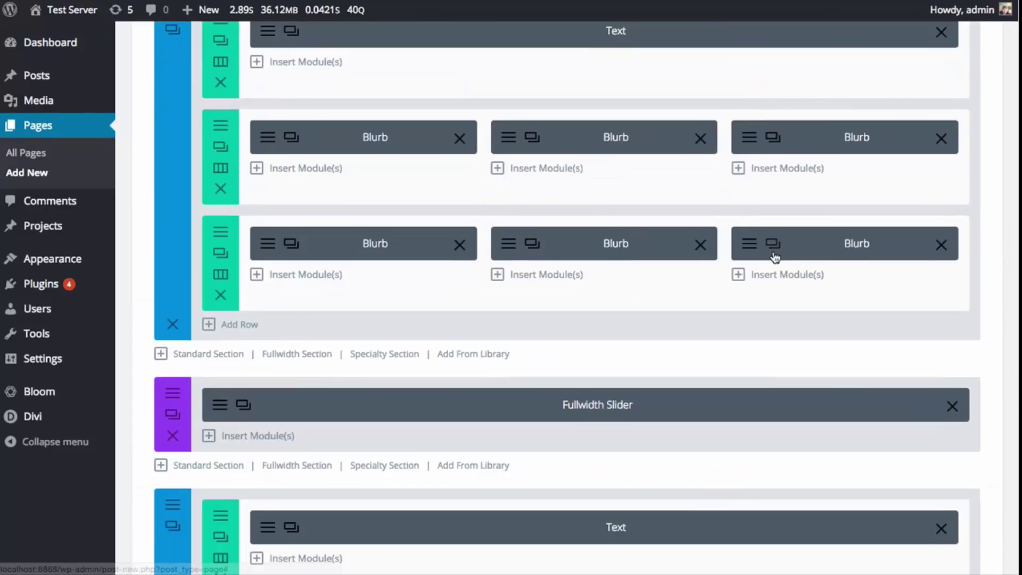
{"action": "scroll", "coordinate": [775, 258], "scroll_direction": "up", "scroll_amount": 10}
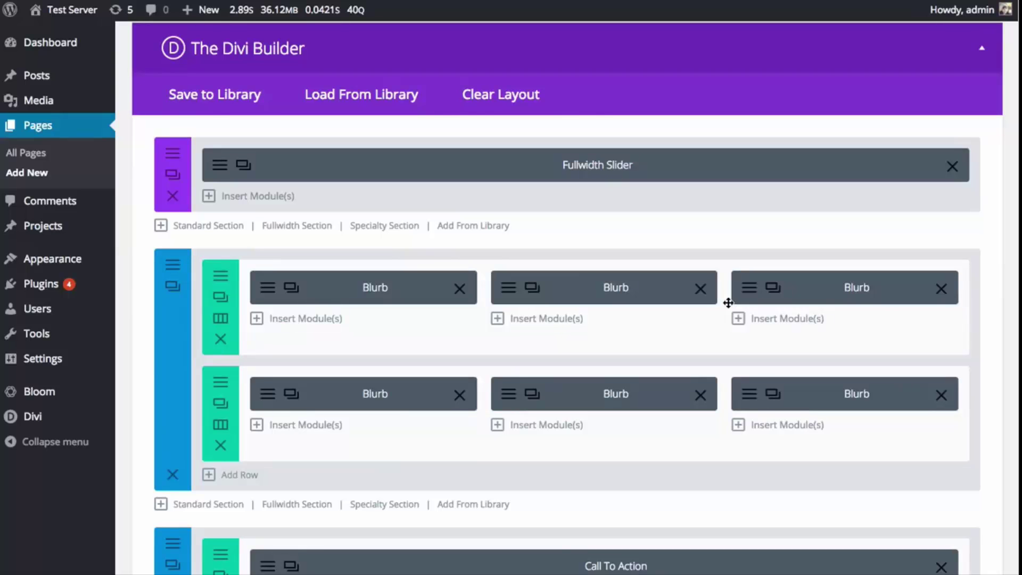
{"action": "scroll", "coordinate": [613, 221], "scroll_direction": "up", "scroll_amount": 3}
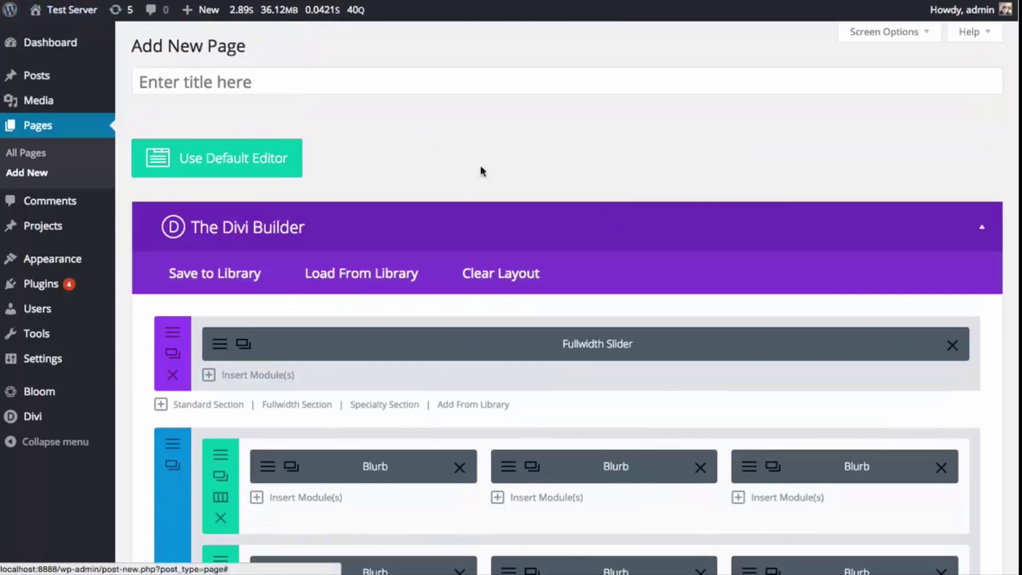
{"action": "scroll", "coordinate": [778, 284], "scroll_direction": "down", "scroll_amount": 15}
{"action": "scroll", "coordinate": [778, 285], "scroll_direction": "down", "scroll_amount": 10}
{"action": "scroll", "coordinate": [801, 295], "scroll_direction": "up", "scroll_amount": 15}
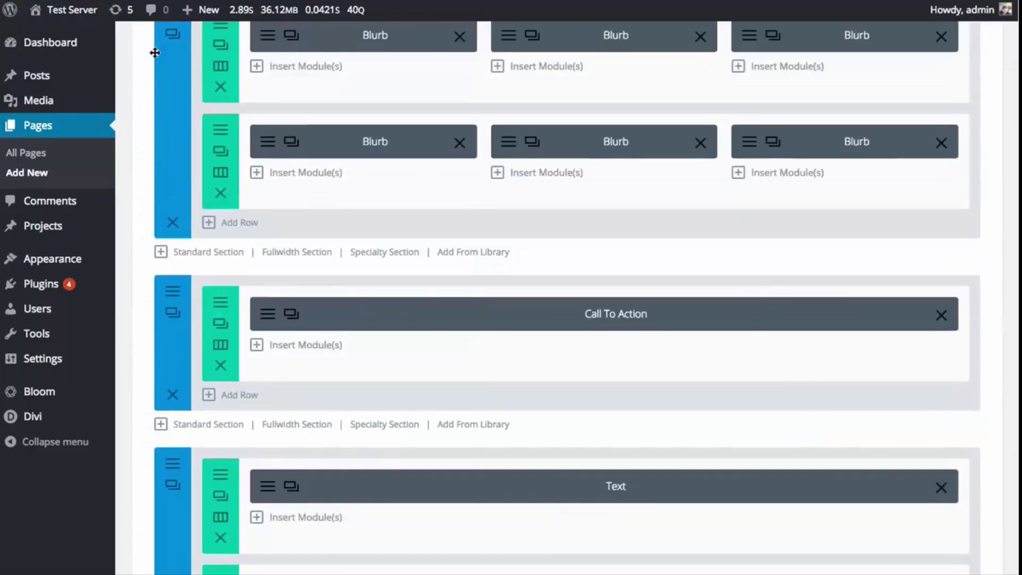
{"action": "left_click", "coordinate": [93, 11]}
- Leave the unsaved page and scroll the homepage's purple slide and six 'Lorem Ipsum Dolor' blurbs
{"action": "left_click", "coordinate": [893, 154]}
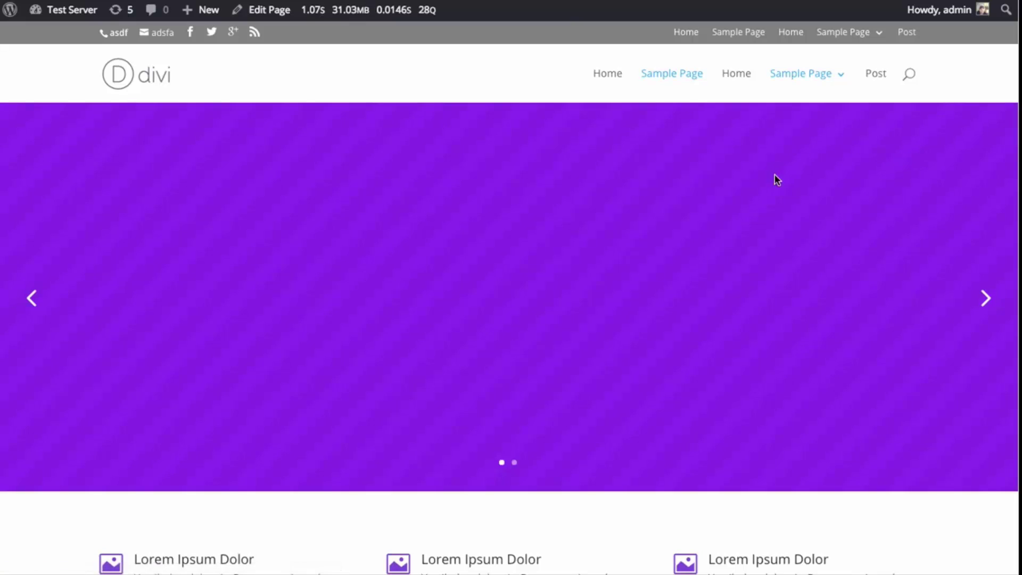
{"action": "scroll", "coordinate": [815, 171], "scroll_direction": "down", "scroll_amount": 2}
{"action": "scroll", "coordinate": [822, 175], "scroll_direction": "up", "scroll_amount": 2}
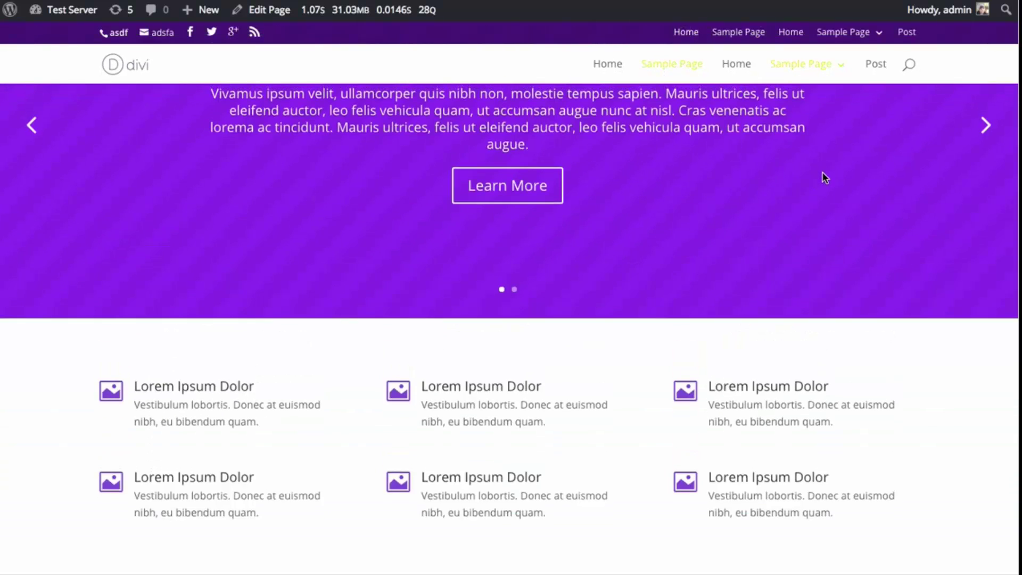
{"action": "scroll", "coordinate": [822, 180], "scroll_direction": "down", "scroll_amount": 1}
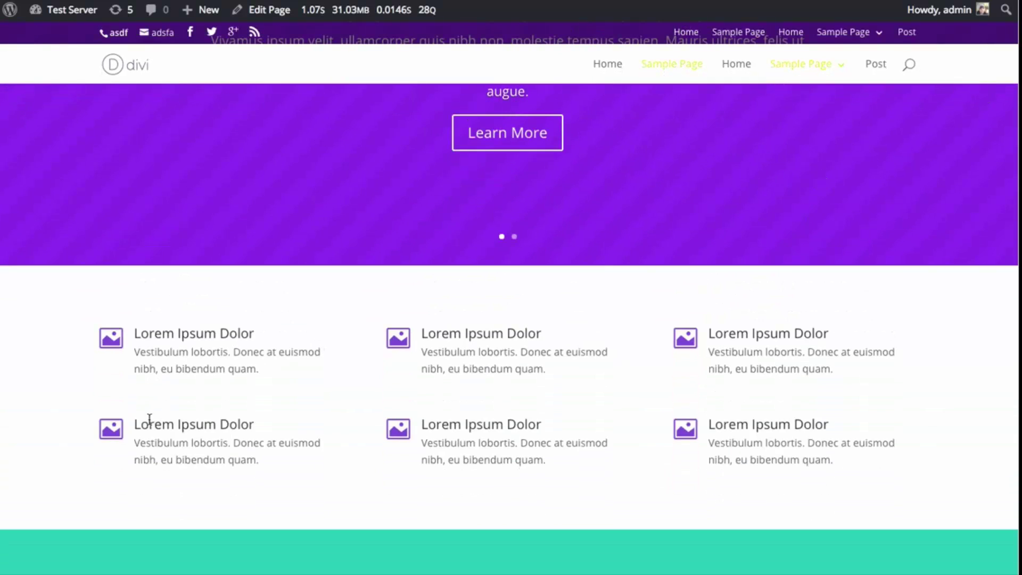
{"action": "scroll", "coordinate": [513, 436], "scroll_direction": "up", "scroll_amount": 1}
{"action": "scroll", "coordinate": [420, 345], "scroll_direction": "down", "scroll_amount": 1}
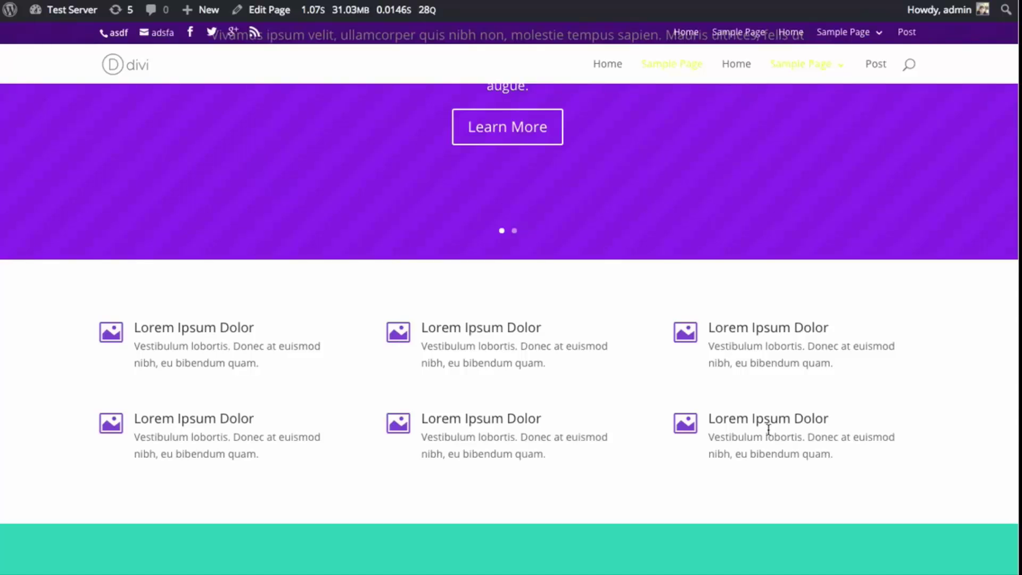
{"action": "scroll", "coordinate": [703, 406], "scroll_direction": "up", "scroll_amount": 5}
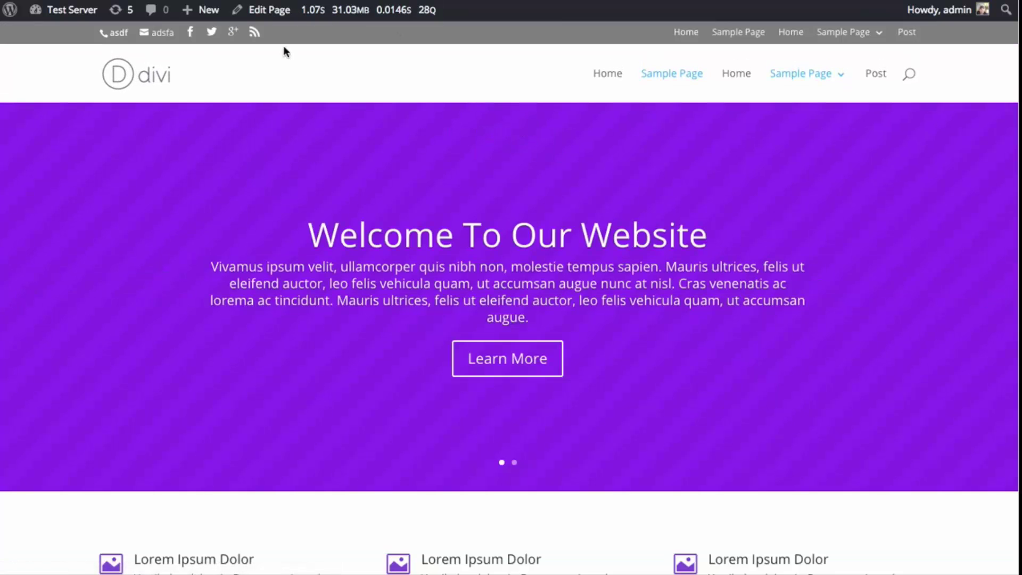
- Edit the homepage and bring up Save & Add To Library for the blurb section
{"action": "left_click", "coordinate": [271, 13]}
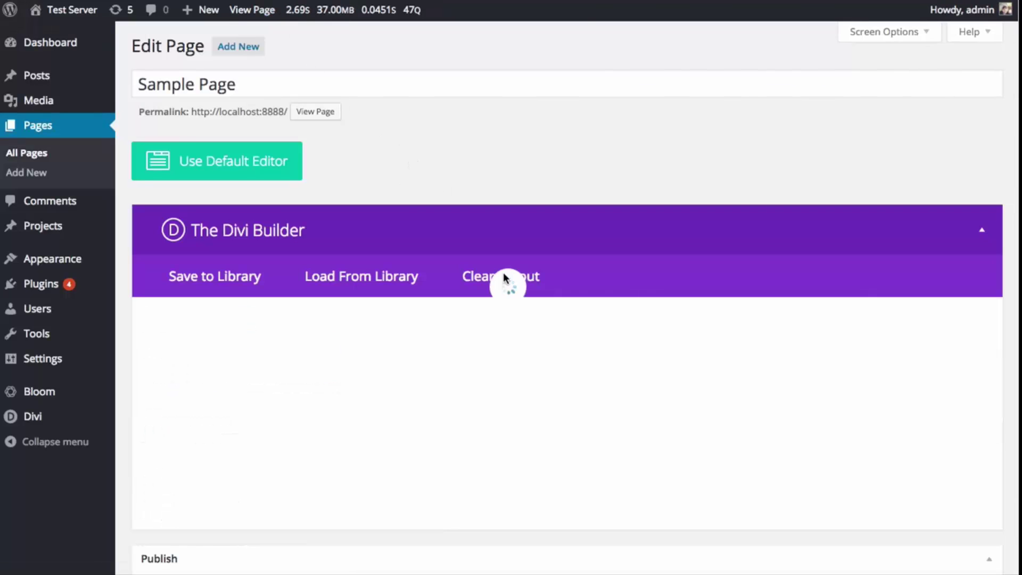
{"action": "scroll", "coordinate": [546, 277], "scroll_direction": "down", "scroll_amount": 4}
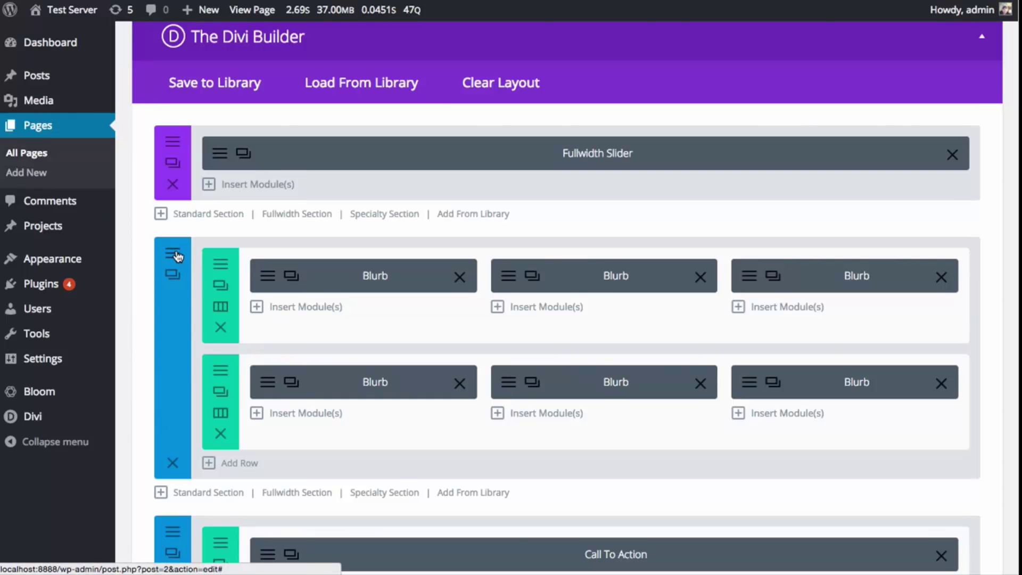
{"action": "left_click", "coordinate": [173, 254]}
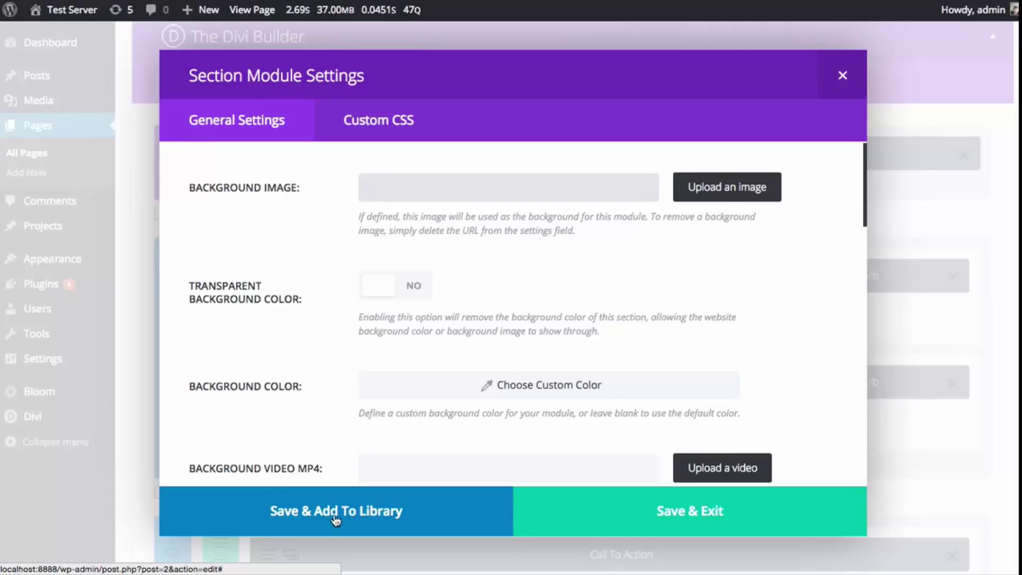
{"action": "left_click", "coordinate": [316, 512]}
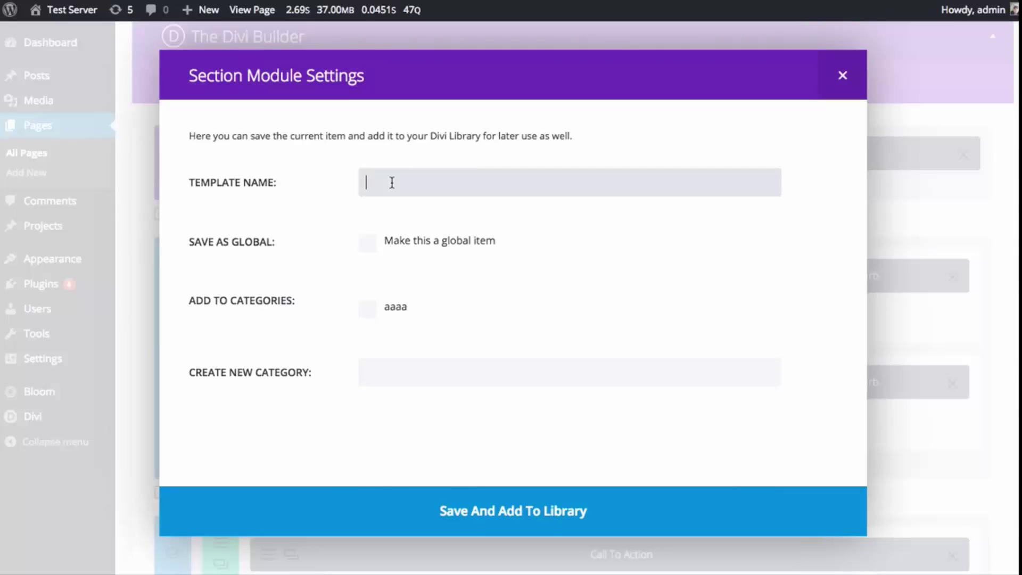
- Enter 'Homepage Blurbs' as the section's template name
{"action": "type", "text": "Homepage Blurbs"}
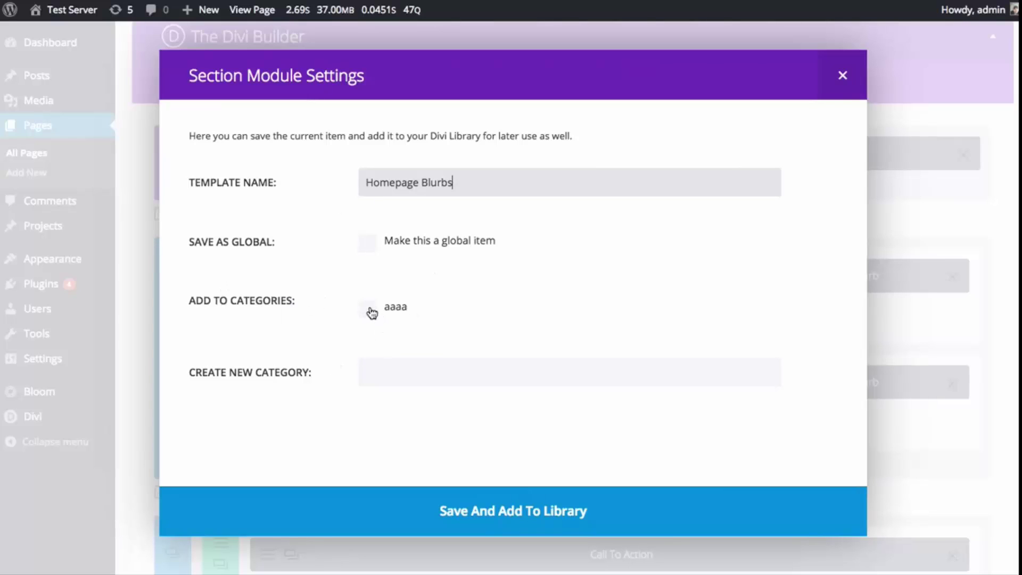
- Create a new 'Homepage' category and save the section to the Divi Library
{"action": "left_click", "coordinate": [390, 373]}
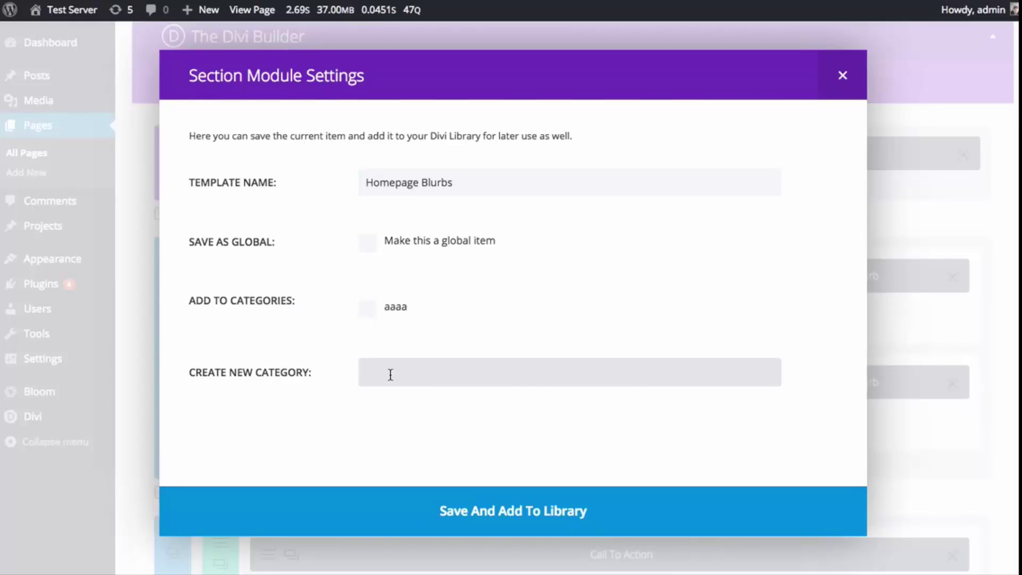
{"action": "type", "text": "Homepage"}
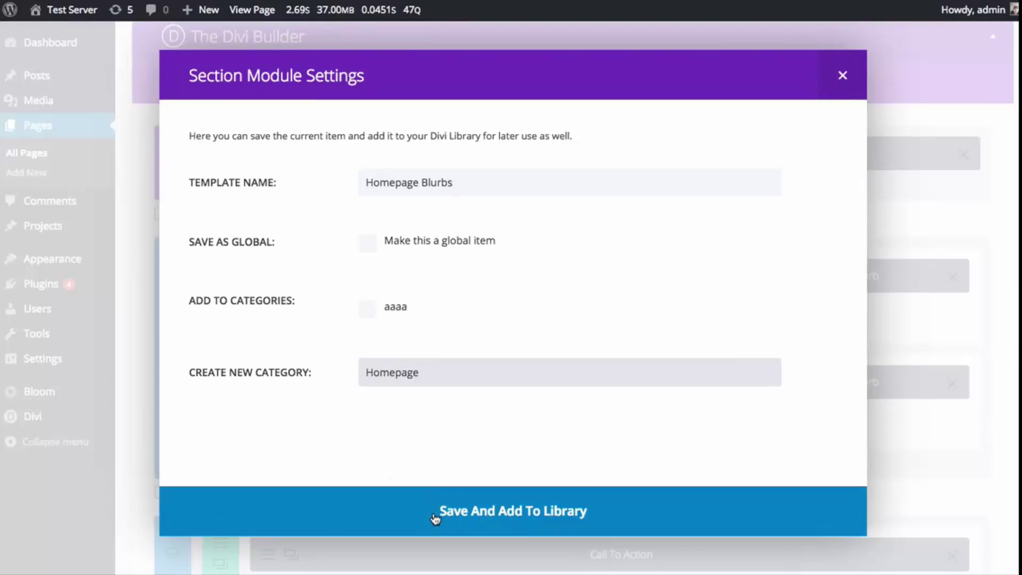
{"action": "left_click", "coordinate": [435, 519]}
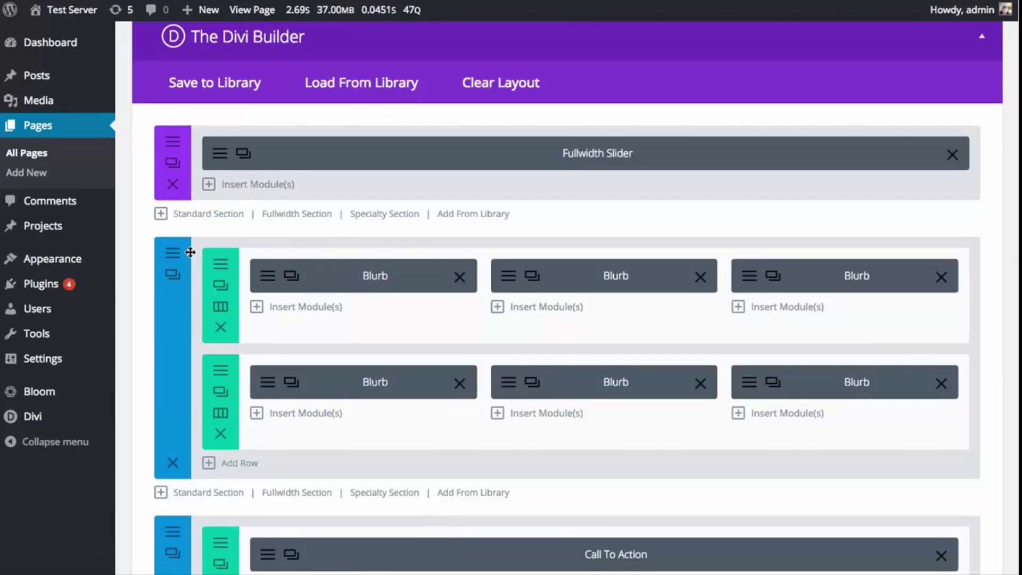
- Leave the builder page and go to the Divi Library
{"action": "mouse_move", "coordinate": [46, 425]}
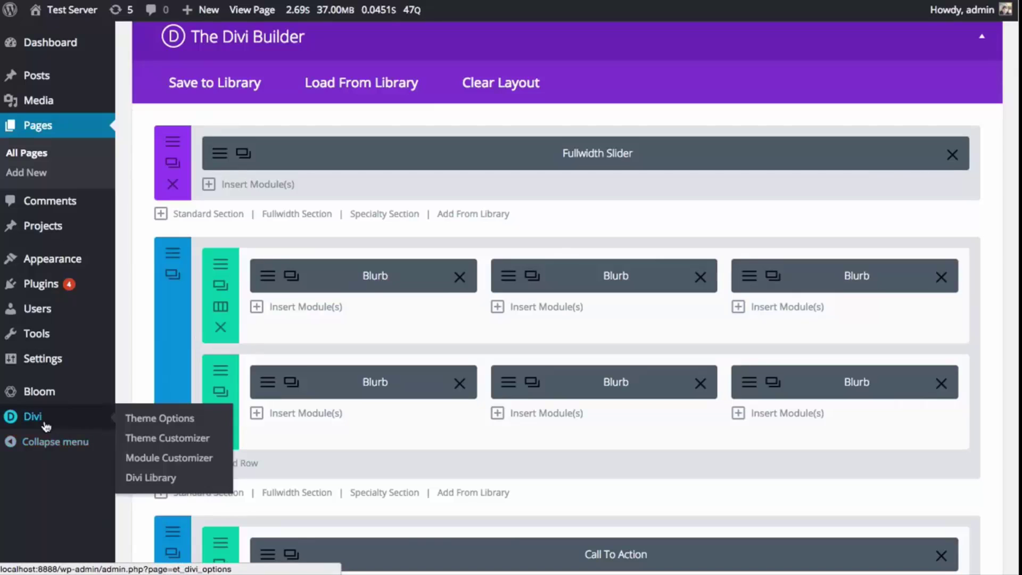
{"action": "left_click", "coordinate": [137, 480]}
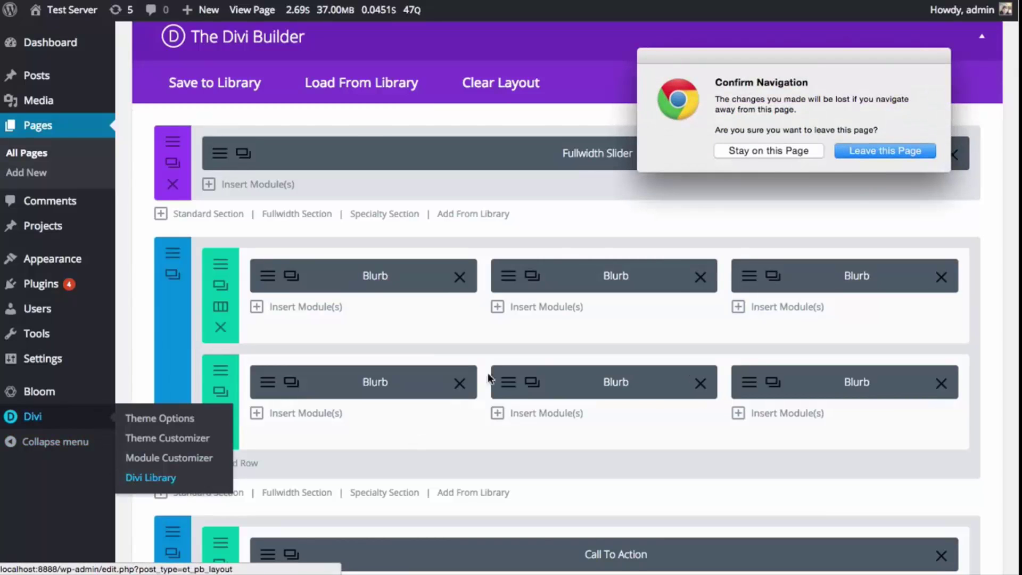
{"action": "left_click", "coordinate": [879, 152]}
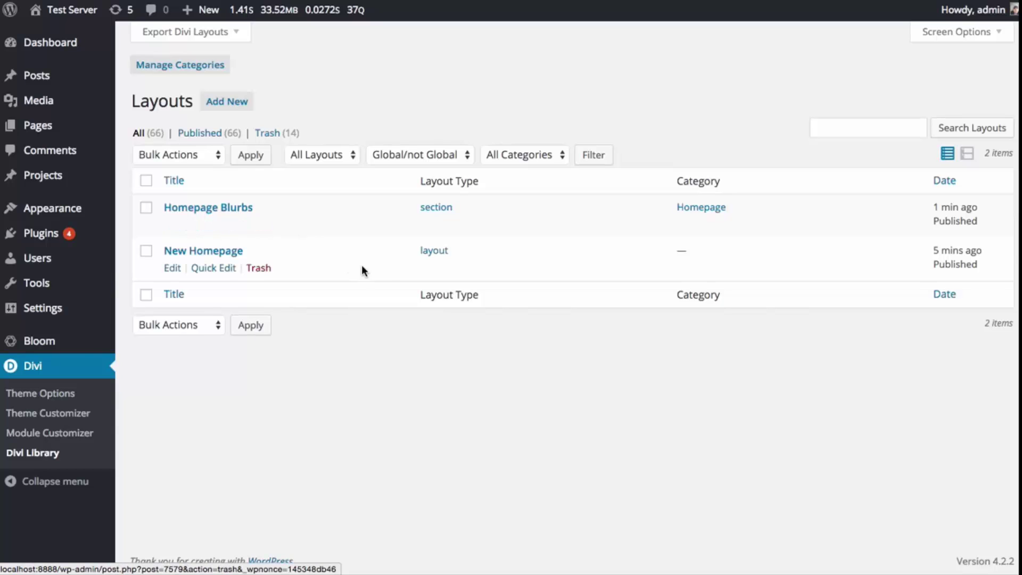
- Open Homepage Blurbs for editing, inspect the first blurb's settings, then return to Pages
{"action": "left_click", "coordinate": [171, 225]}
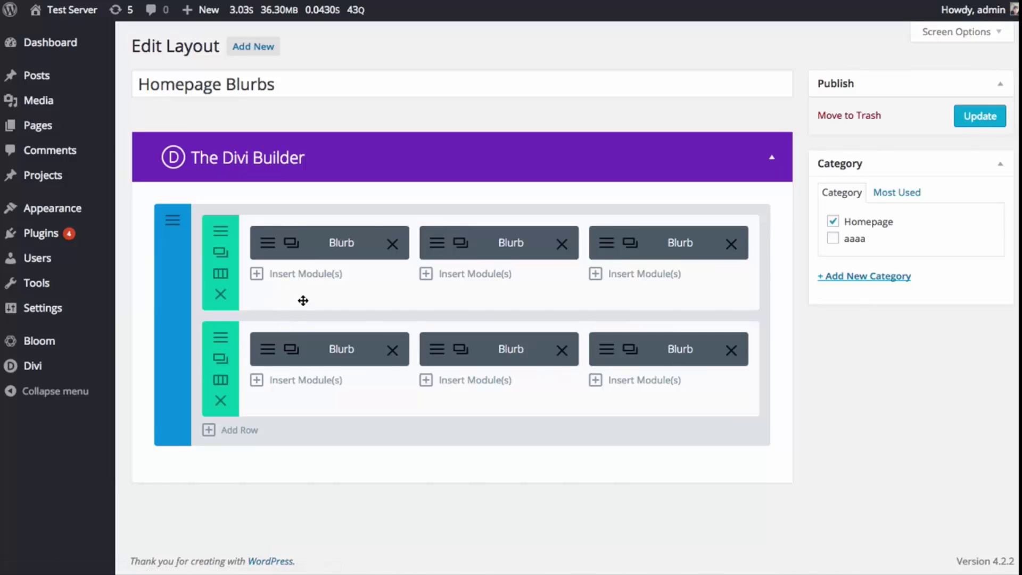
{"action": "left_click", "coordinate": [264, 245]}
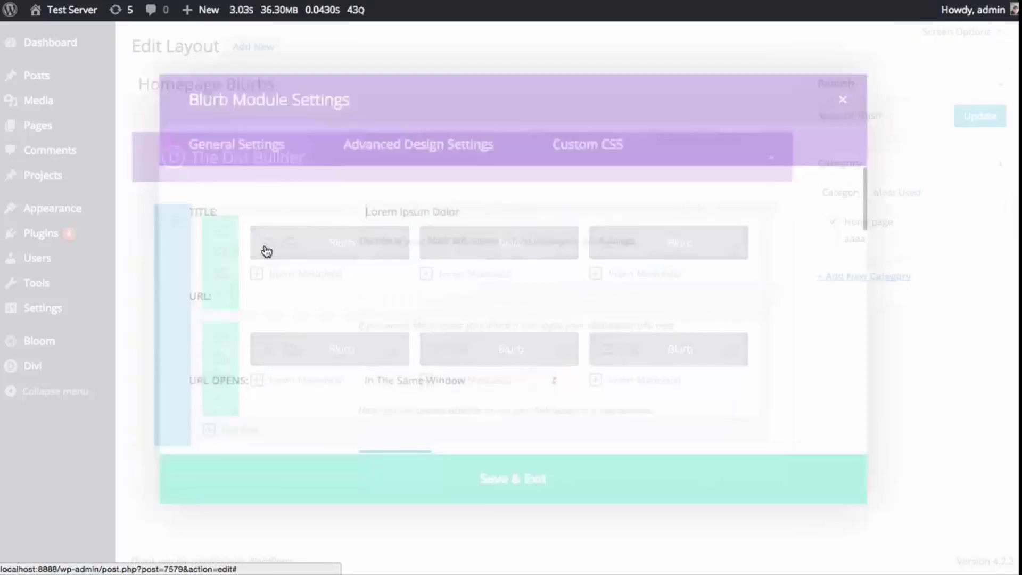
{"action": "left_click", "coordinate": [844, 78]}
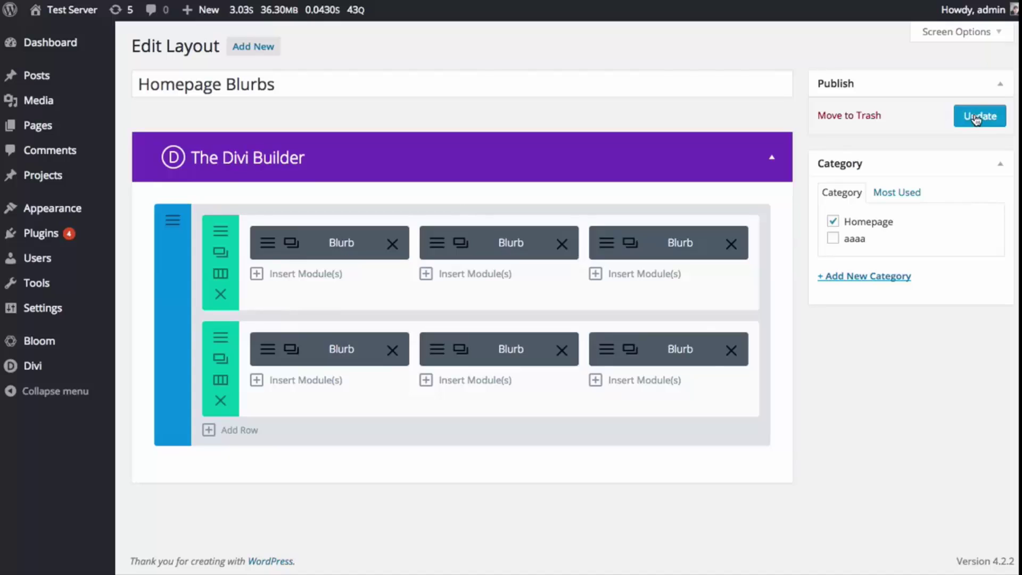
{"action": "left_click", "coordinate": [49, 128]}
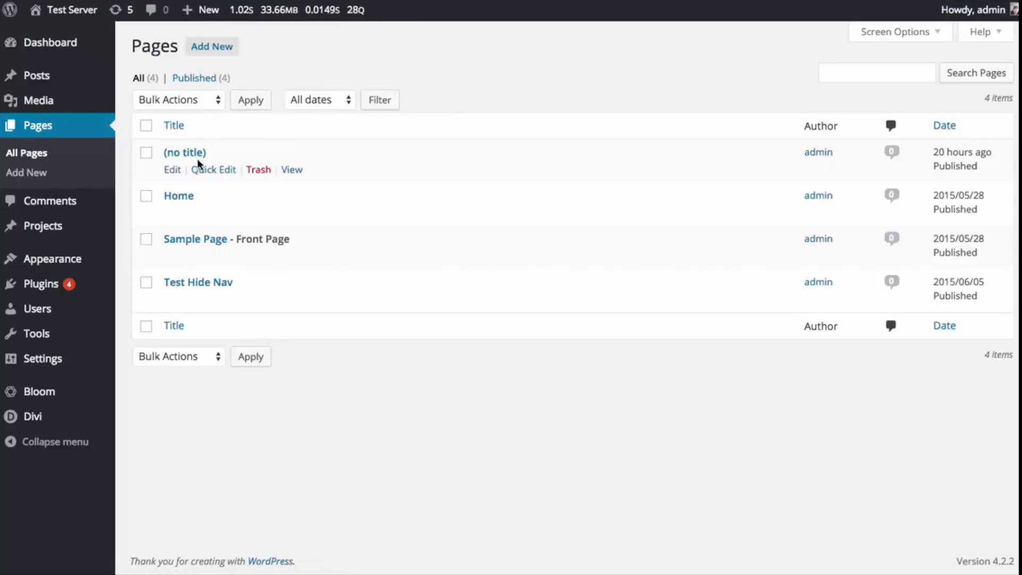
- Create a new Divi Builder page, delete one of its two empty sections, and open Add From Library
{"action": "left_click", "coordinate": [213, 51]}
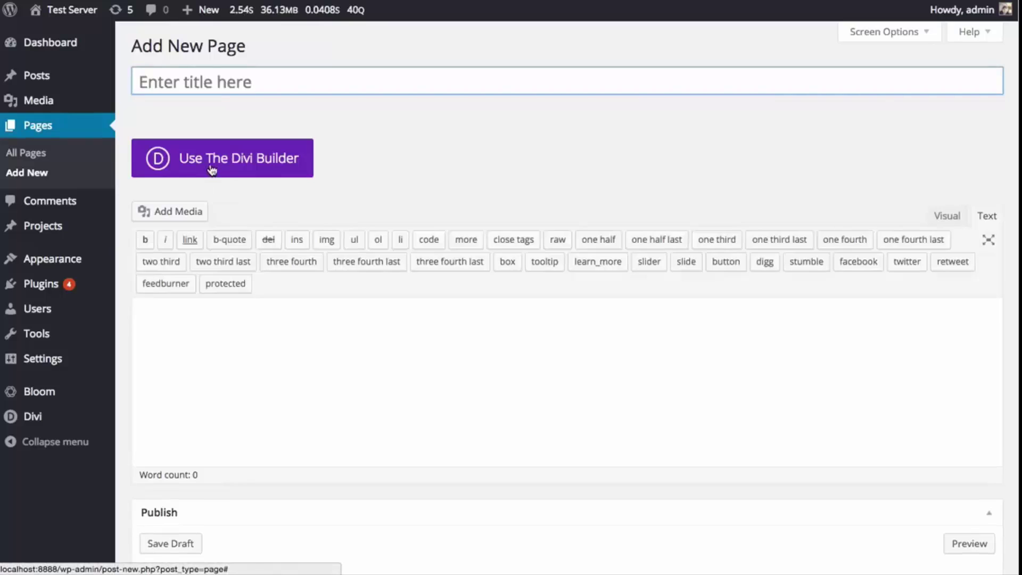
{"action": "left_click", "coordinate": [212, 167]}
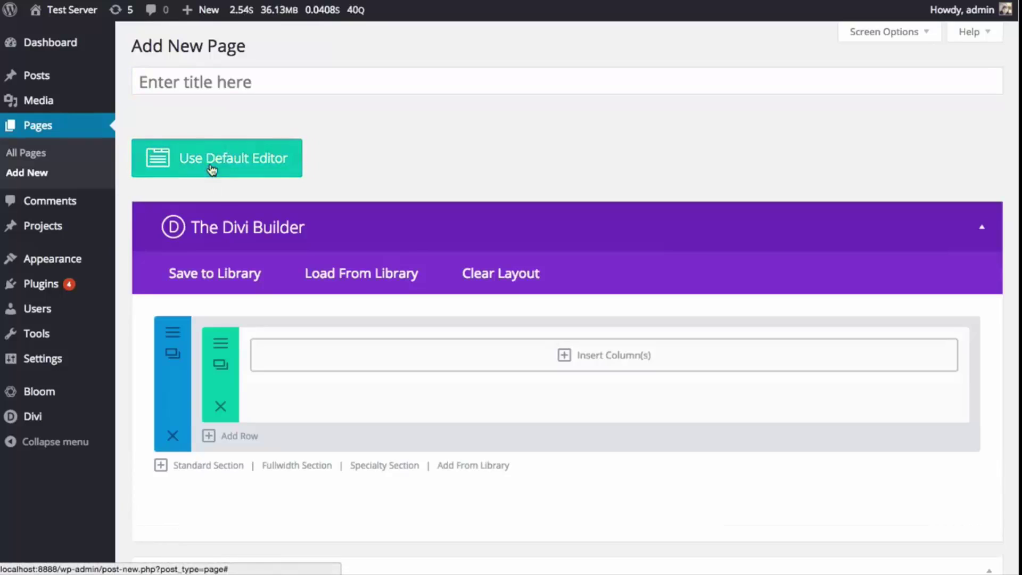
{"action": "left_click", "coordinate": [173, 435]}
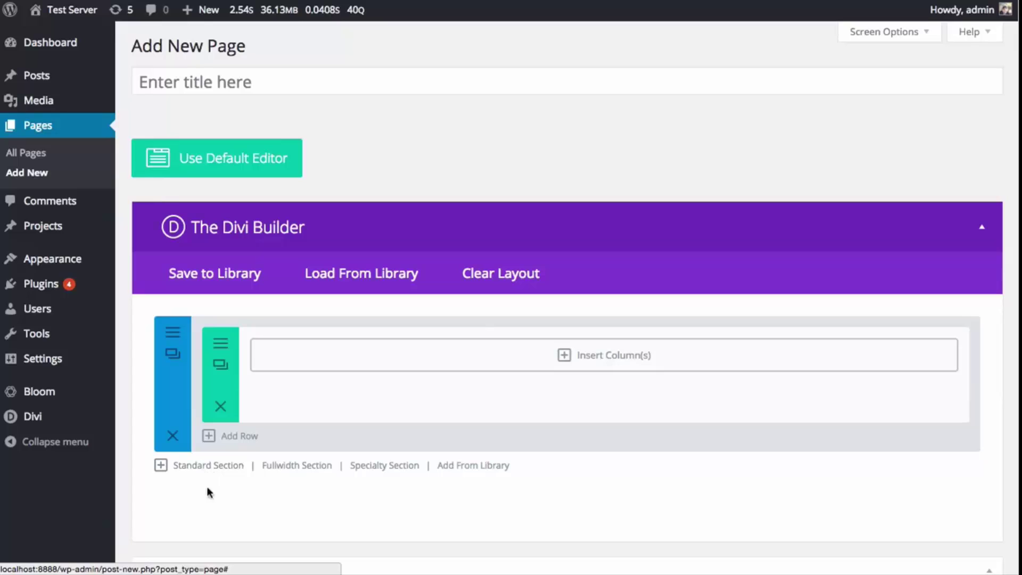
{"action": "left_click", "coordinate": [465, 469]}
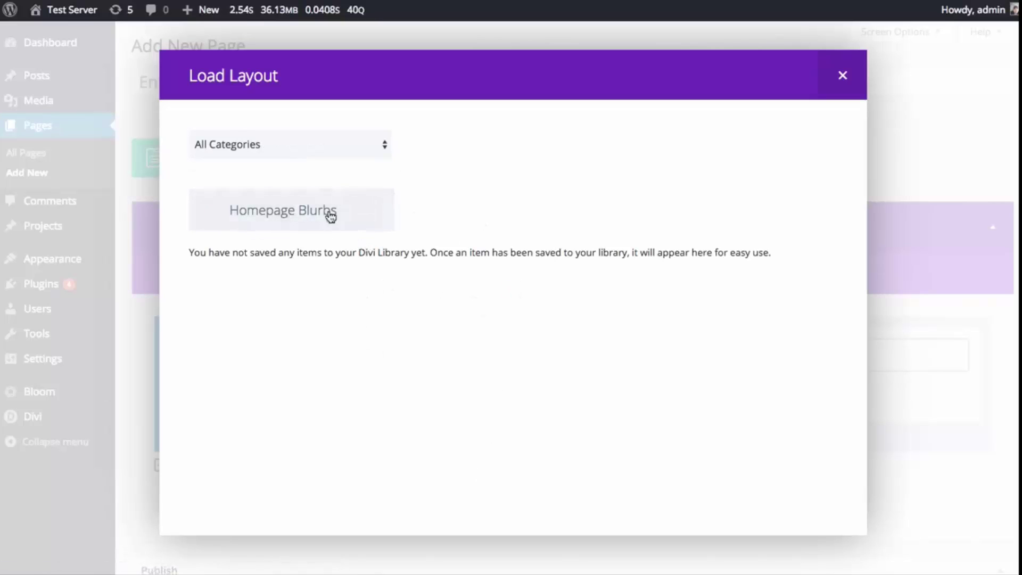
- Insert the saved Homepage Blurbs section with its six blurbs and delete the empty first section
{"action": "left_click", "coordinate": [296, 224]}
{"action": "scroll", "coordinate": [238, 231], "scroll_direction": "down", "scroll_amount": 4}
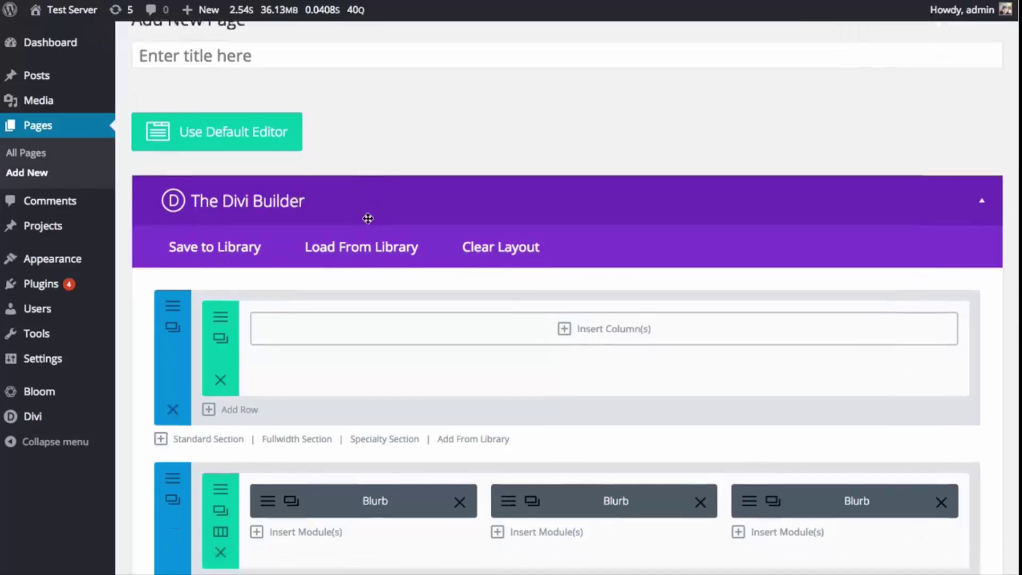
{"action": "left_click", "coordinate": [172, 216]}
{"action": "scroll", "coordinate": [445, 318], "scroll_direction": "up", "scroll_amount": 3}
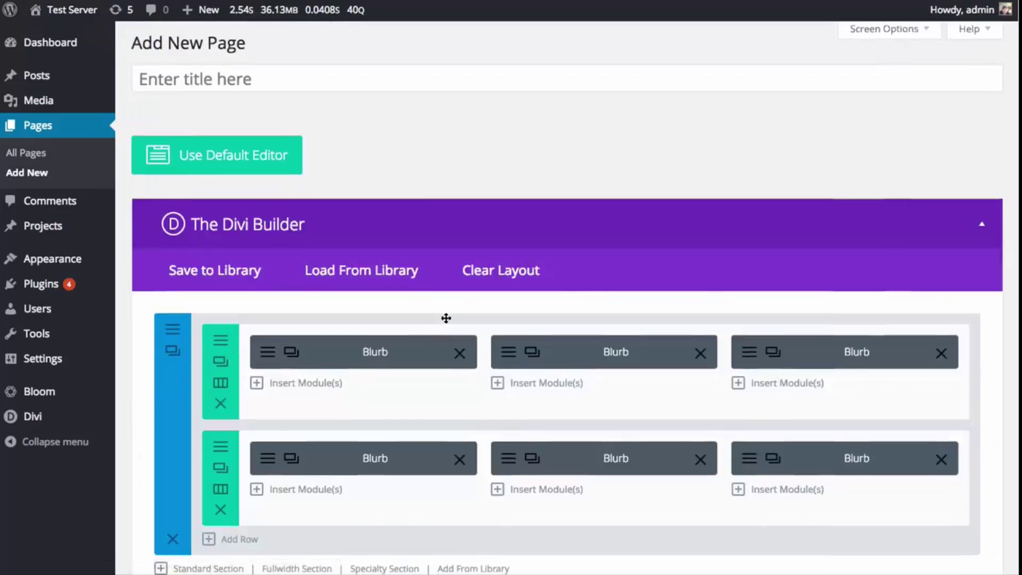
{"action": "scroll", "coordinate": [462, 317], "scroll_direction": "down", "scroll_amount": 2}
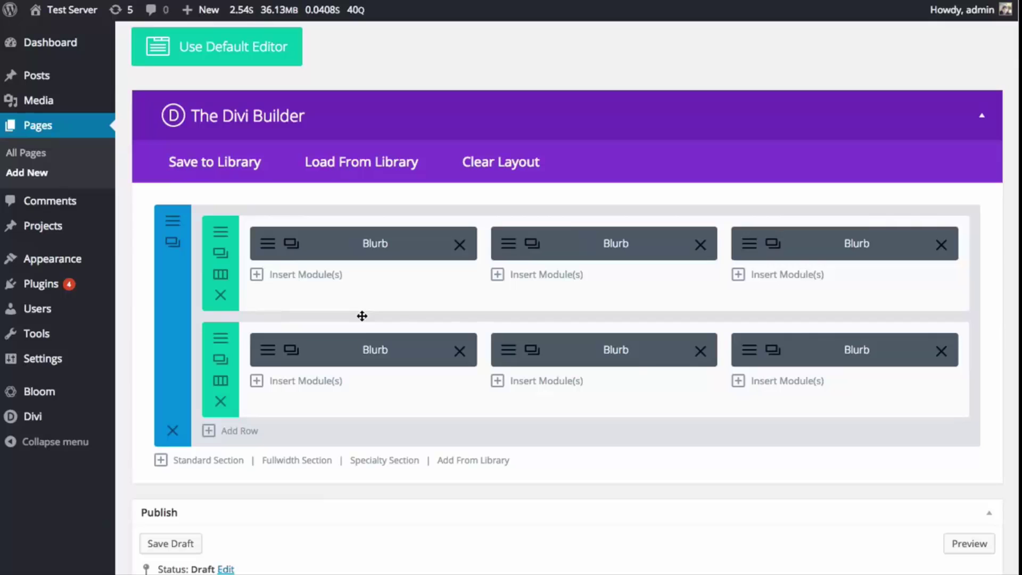
- Open the first blurb's settings and review its Advanced Design Settings and Custom CSS tabs
{"action": "left_click", "coordinate": [269, 250]}
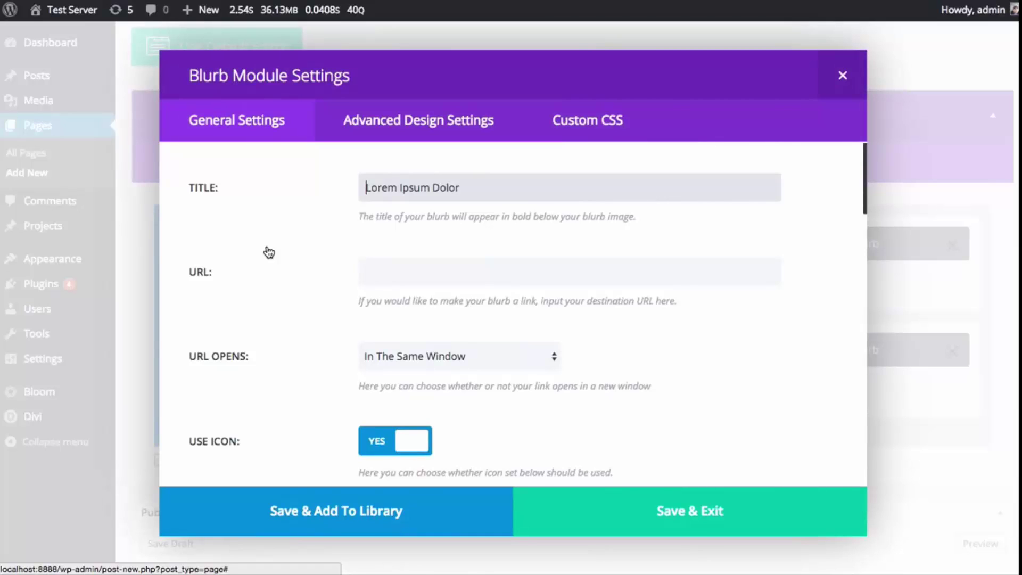
{"action": "left_click", "coordinate": [418, 123]}
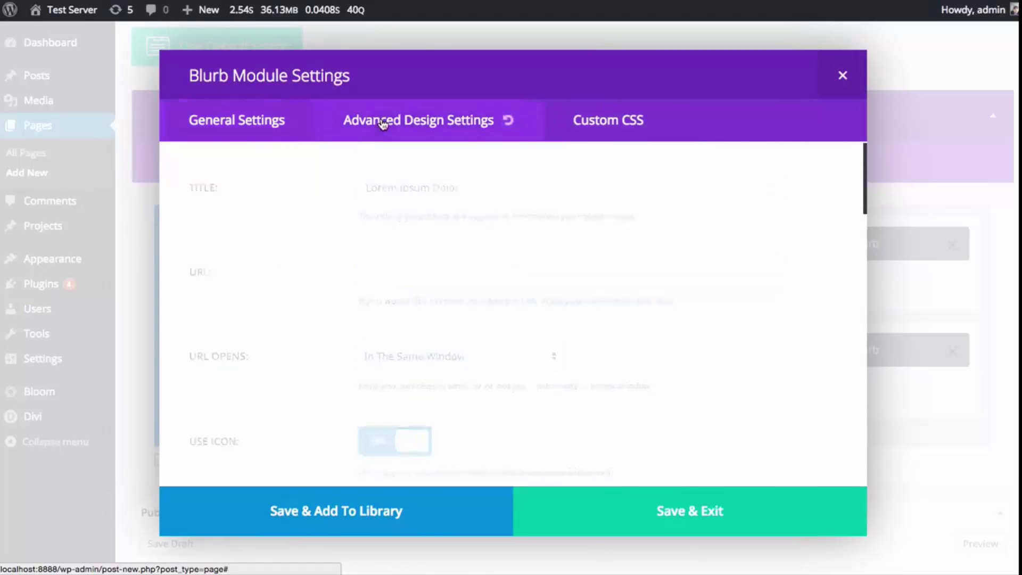
{"action": "left_click", "coordinate": [622, 122]}
{"action": "left_click", "coordinate": [397, 122]}
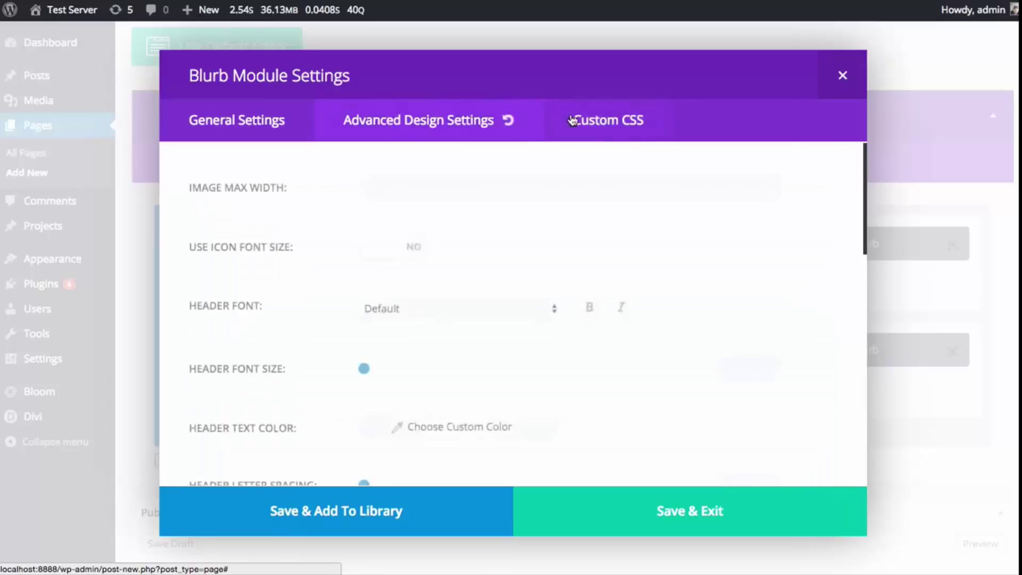
{"action": "scroll", "coordinate": [566, 159], "scroll_direction": "down", "scroll_amount": 10}
{"action": "scroll", "coordinate": [565, 165], "scroll_direction": "down", "scroll_amount": 2}
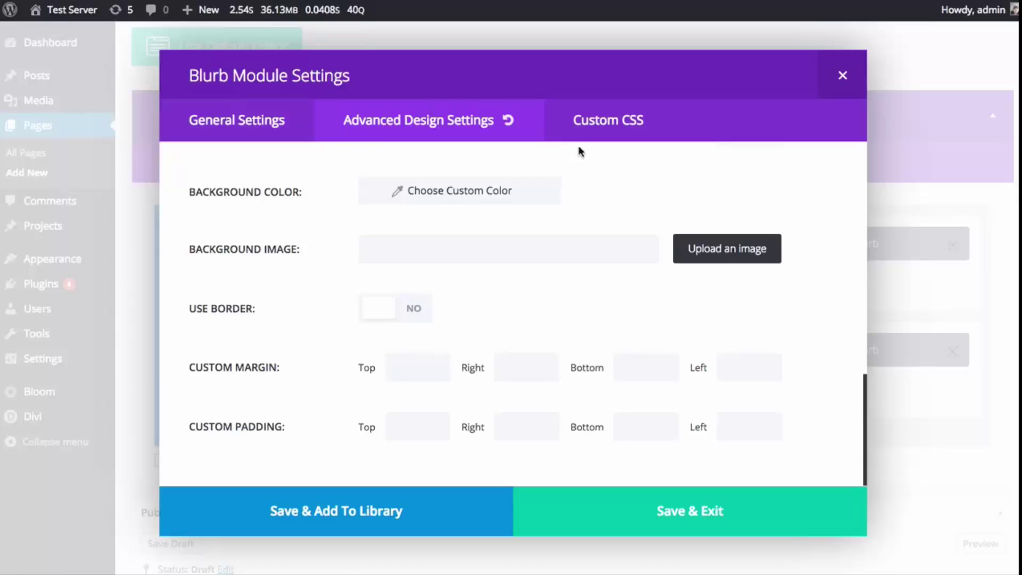
{"action": "left_click", "coordinate": [586, 132]}
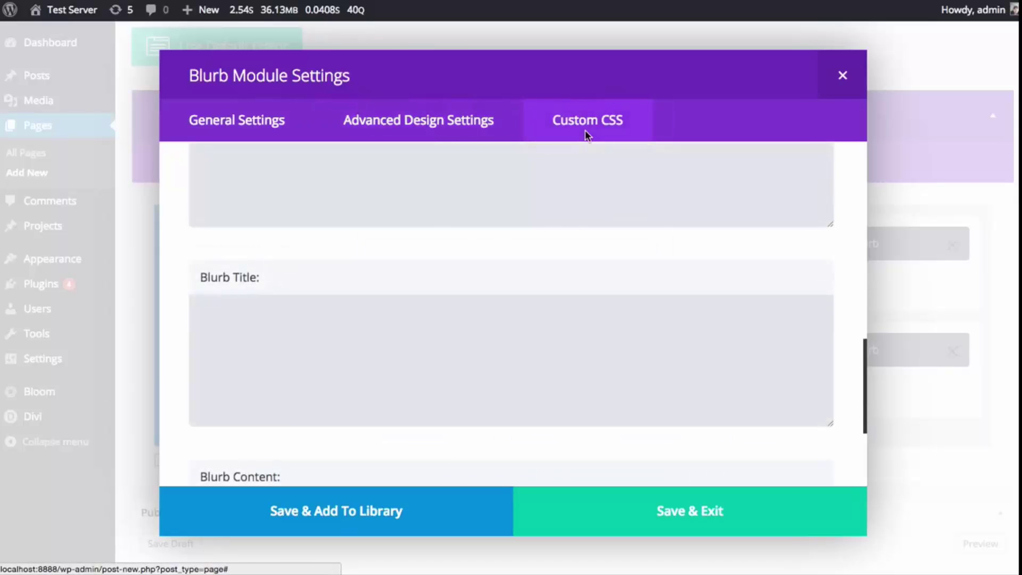
{"action": "left_click", "coordinate": [446, 124]}
- Look over the blurb's design options, then start saving it with Save & Add To Library
{"action": "scroll", "coordinate": [723, 224], "scroll_direction": "up", "scroll_amount": 10}
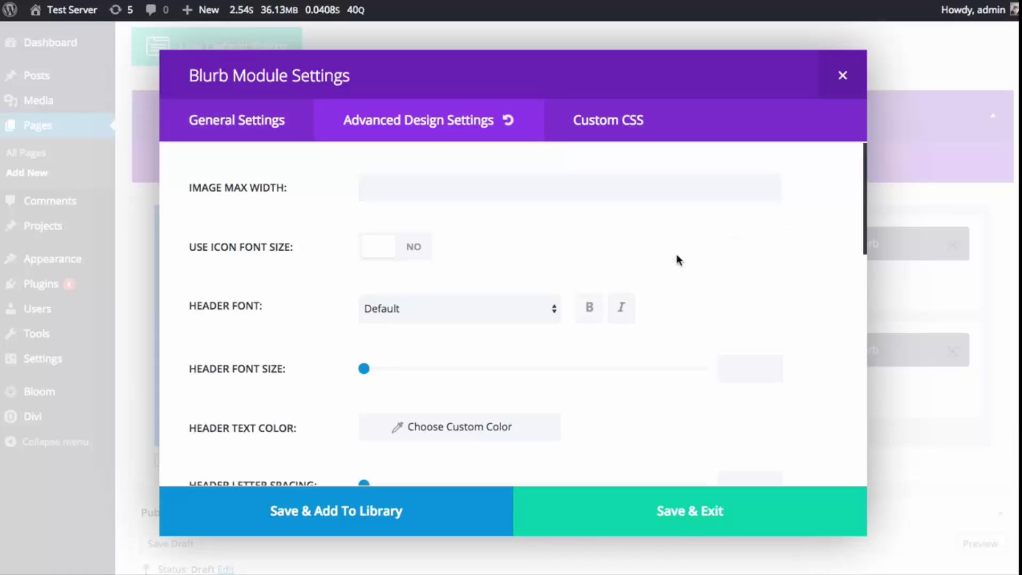
{"action": "scroll", "coordinate": [676, 261], "scroll_direction": "down", "scroll_amount": 10}
{"action": "scroll", "coordinate": [674, 269], "scroll_direction": "up", "scroll_amount": 8}
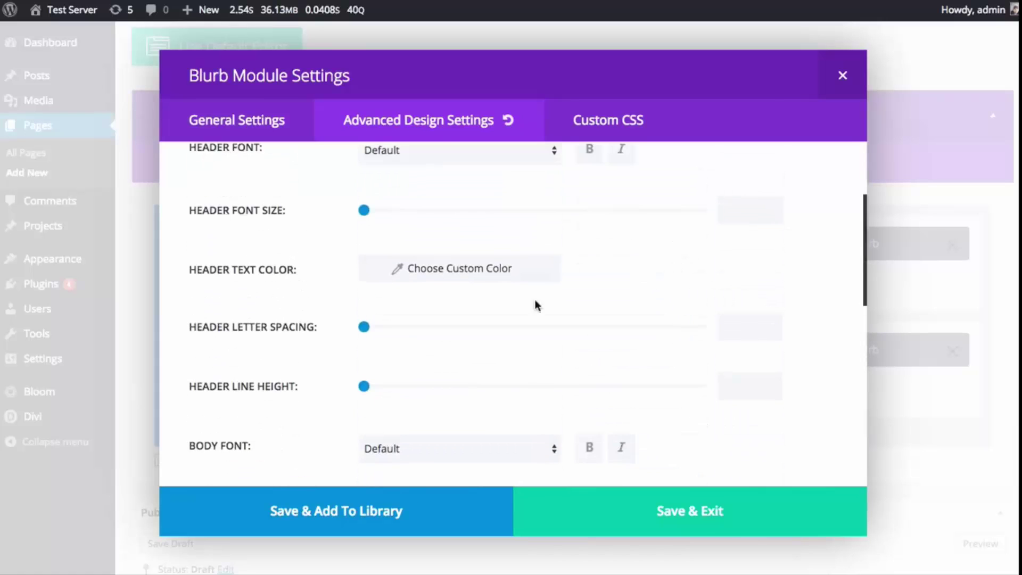
{"action": "scroll", "coordinate": [598, 278], "scroll_direction": "up", "scroll_amount": 2}
{"action": "scroll", "coordinate": [611, 274], "scroll_direction": "down", "scroll_amount": 5}
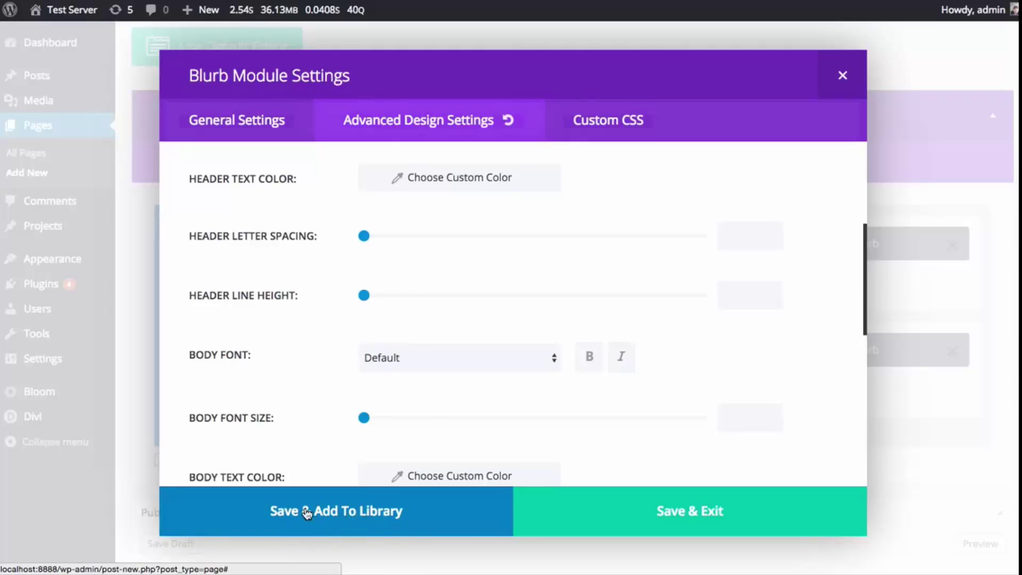
{"action": "left_click", "coordinate": [306, 513]}
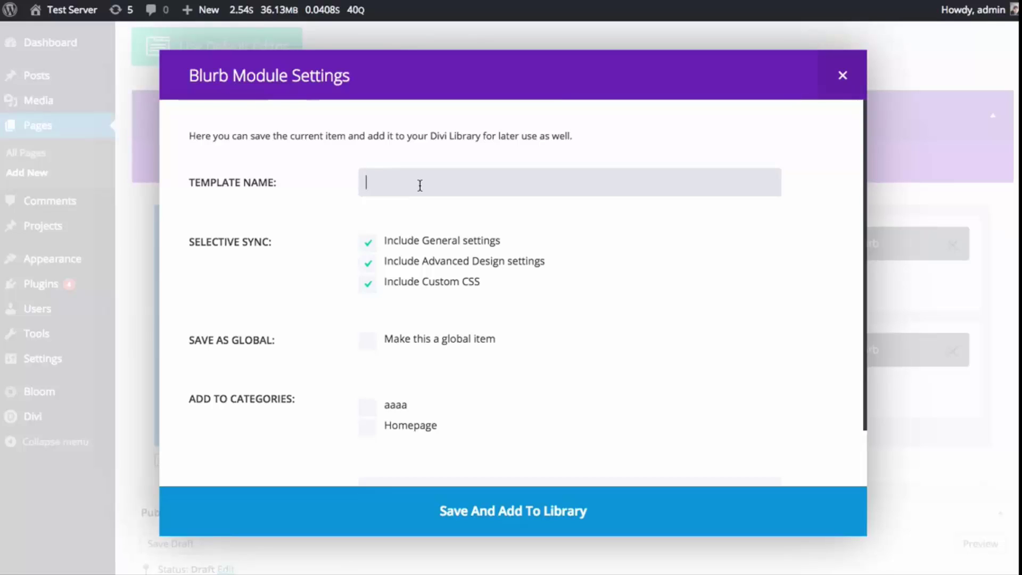
- Enter 'Special Blurb' as the template name, leaving general, design and CSS settings included
{"action": "type", "text": "Special Bl"}
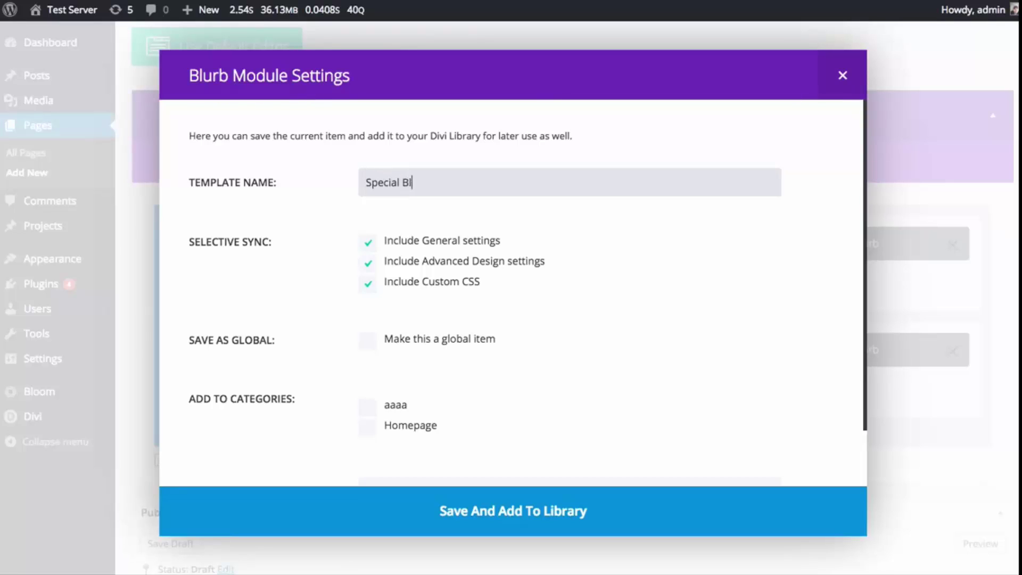
{"action": "type", "text": "urb"}
{"action": "scroll", "coordinate": [482, 320], "scroll_direction": "down", "scroll_amount": 2}
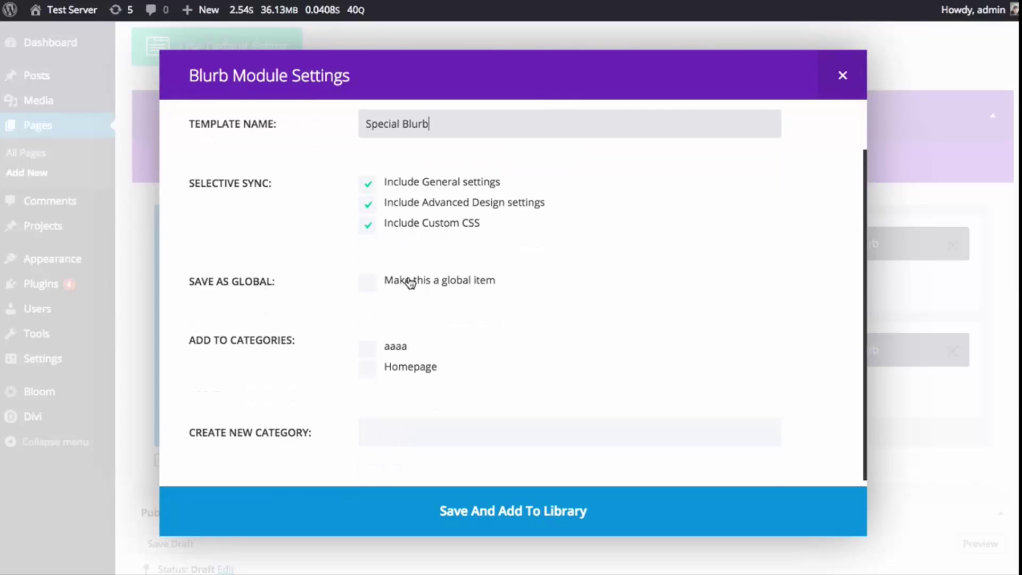
{"action": "scroll", "coordinate": [649, 290], "scroll_direction": "up", "scroll_amount": 2}
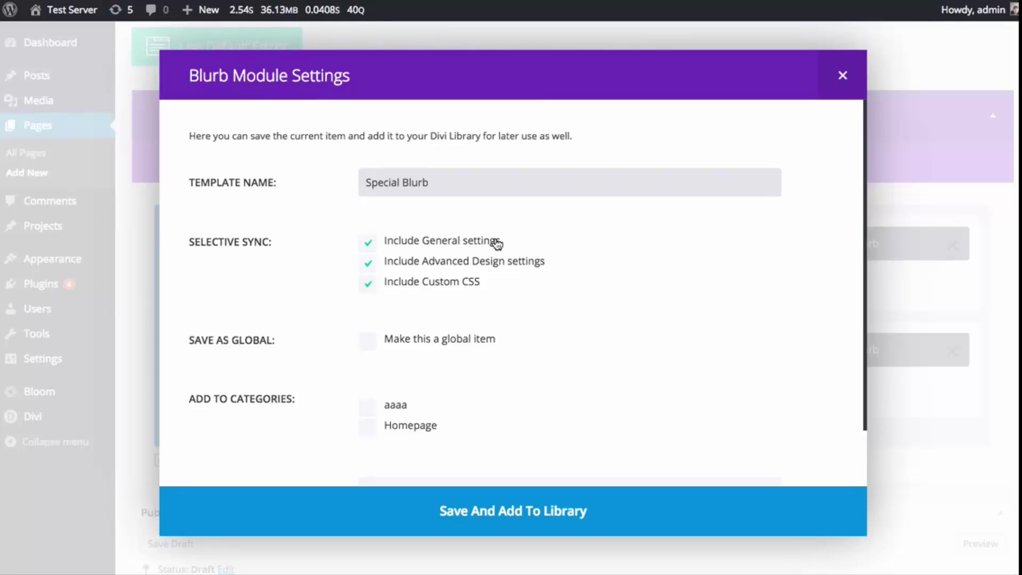
- Save 'Special Blurb' to the library in the Homepage category, excluding general settings
{"action": "left_click", "coordinate": [457, 244]}
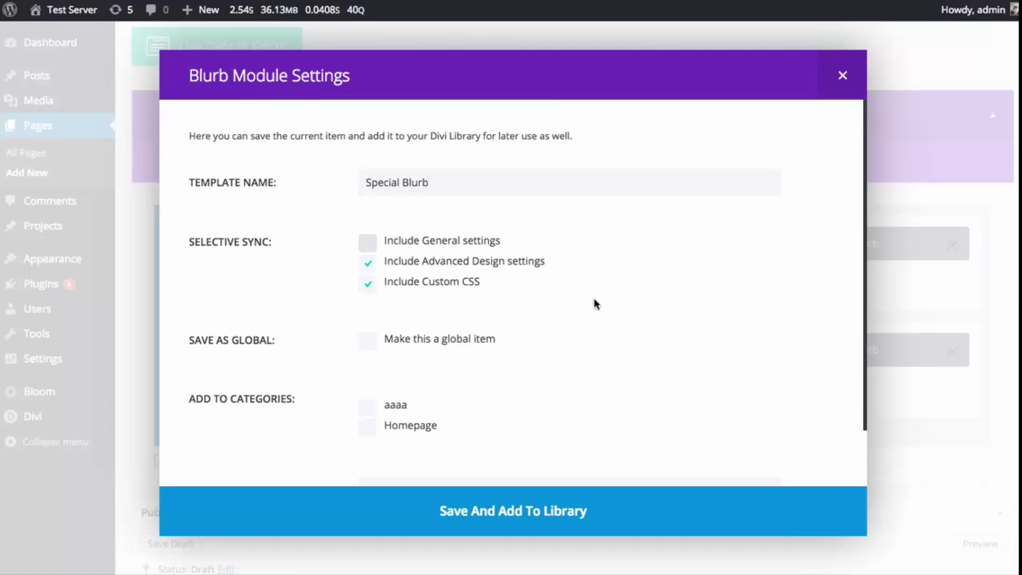
{"action": "scroll", "coordinate": [593, 301], "scroll_direction": "down", "scroll_amount": 2}
{"action": "left_click", "coordinate": [375, 367]}
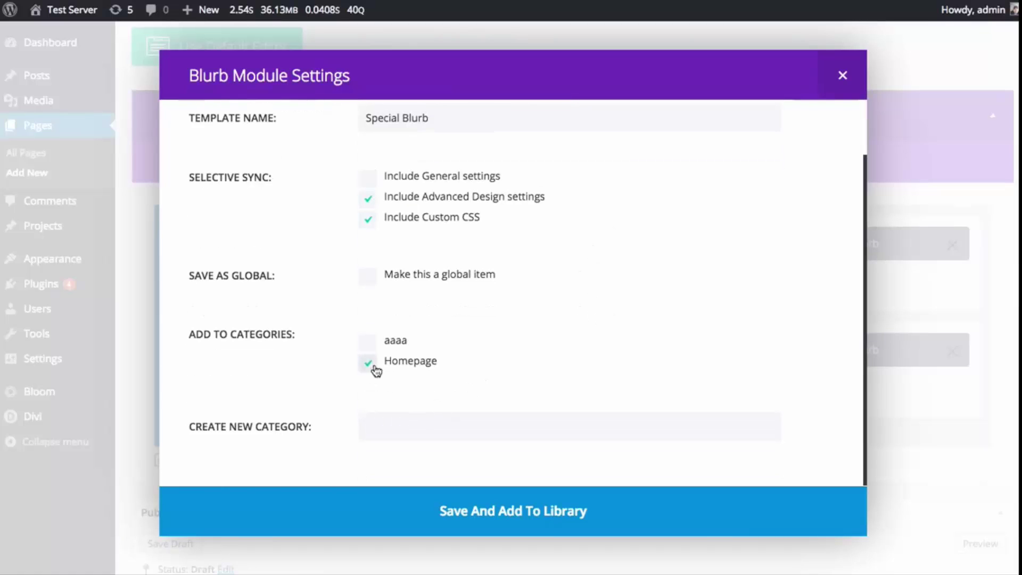
{"action": "scroll", "coordinate": [509, 335], "scroll_direction": "up", "scroll_amount": 2}
{"action": "scroll", "coordinate": [520, 333], "scroll_direction": "down", "scroll_amount": 2}
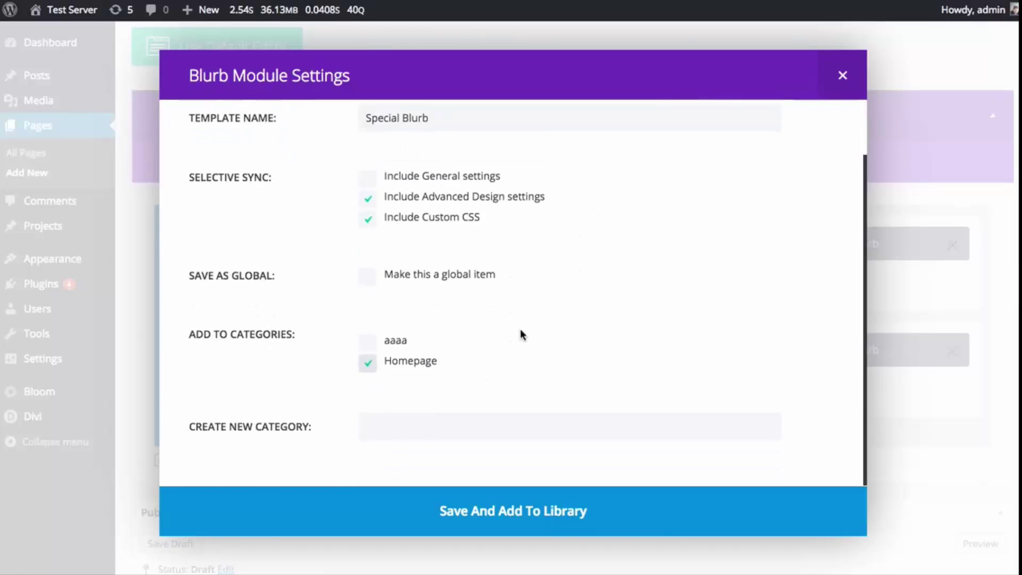
{"action": "left_click", "coordinate": [450, 510]}
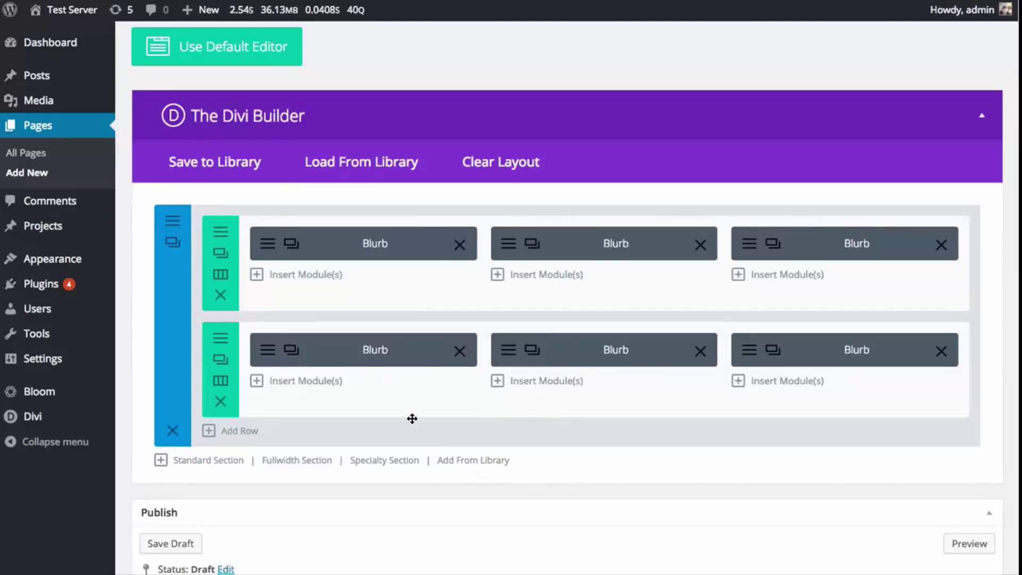
- Go to the Divi Library, leaving the unsaved page, and filter the list to Modules
{"action": "mouse_move", "coordinate": [93, 425]}
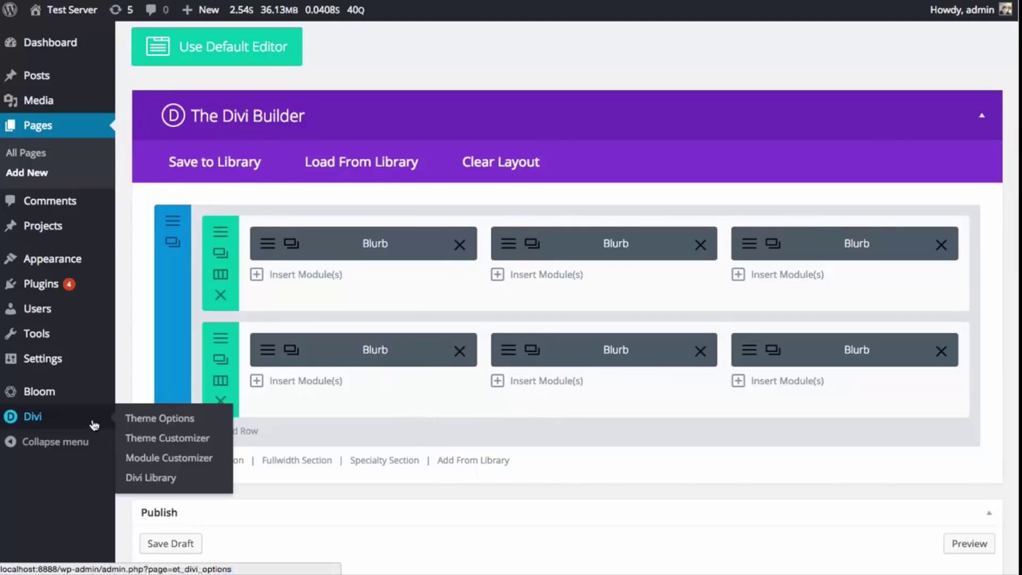
{"action": "left_click", "coordinate": [133, 477]}
{"action": "left_click", "coordinate": [862, 151]}
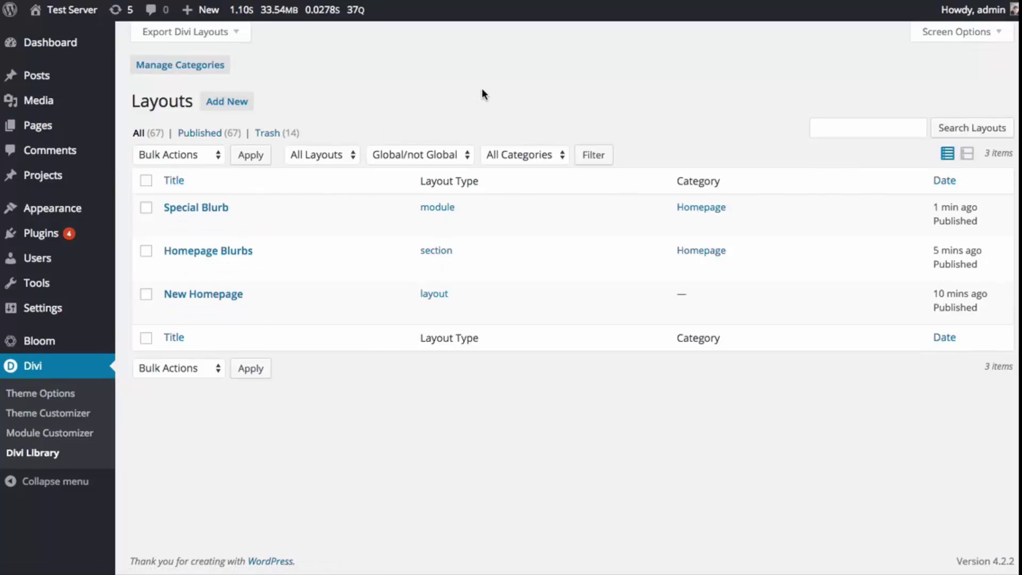
{"action": "left_click", "coordinate": [331, 154]}
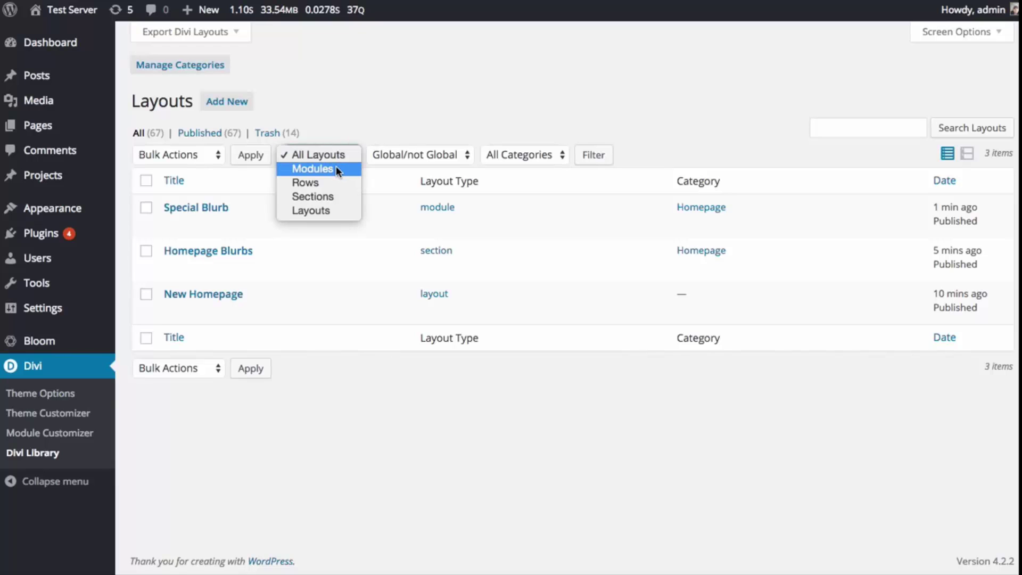
{"action": "left_click", "coordinate": [334, 168]}
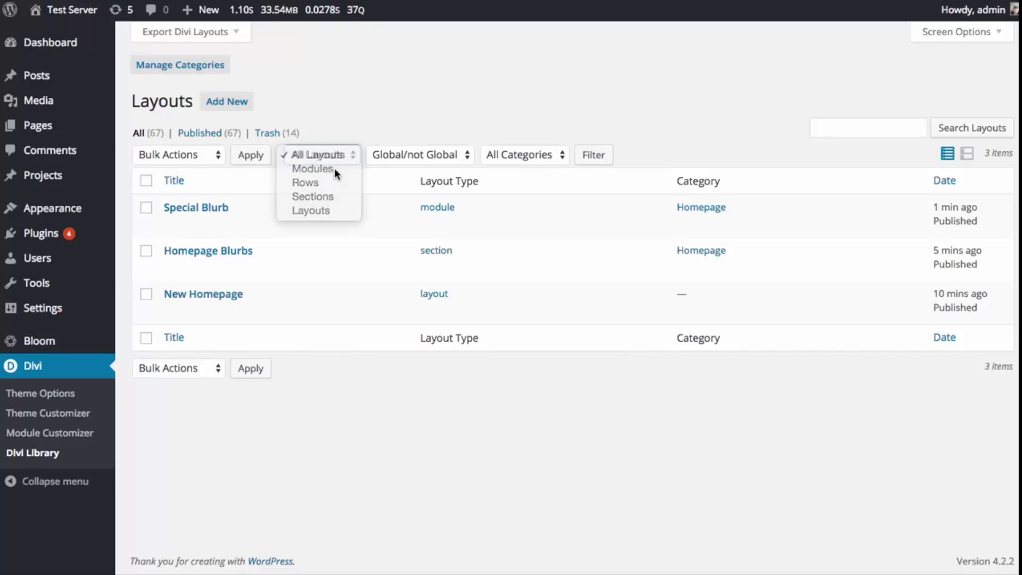
{"action": "left_click", "coordinate": [593, 155]}
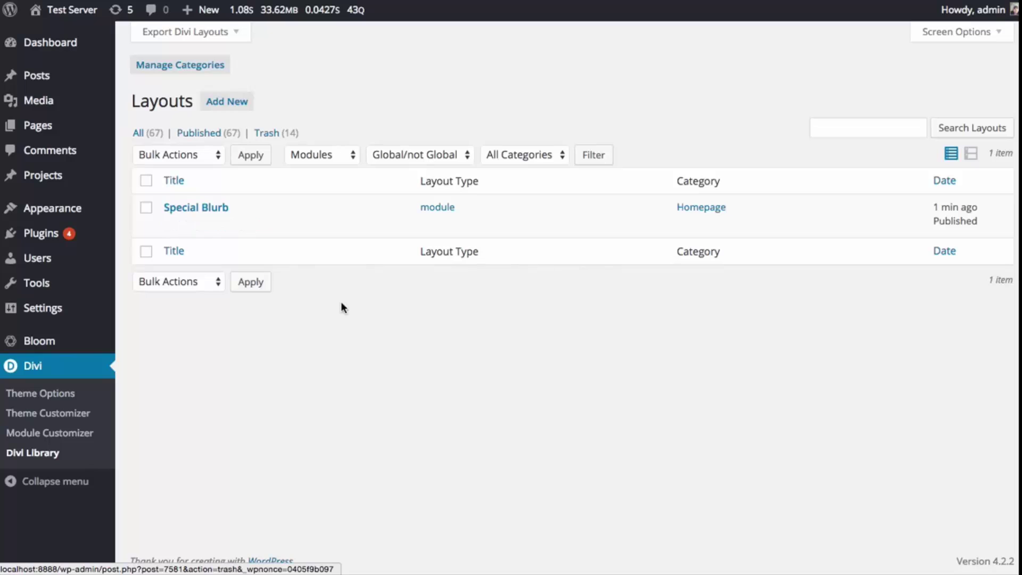
- Open Special Blurb to confirm its design and CSS settings, then go to All Pages
{"action": "left_click", "coordinate": [172, 226]}
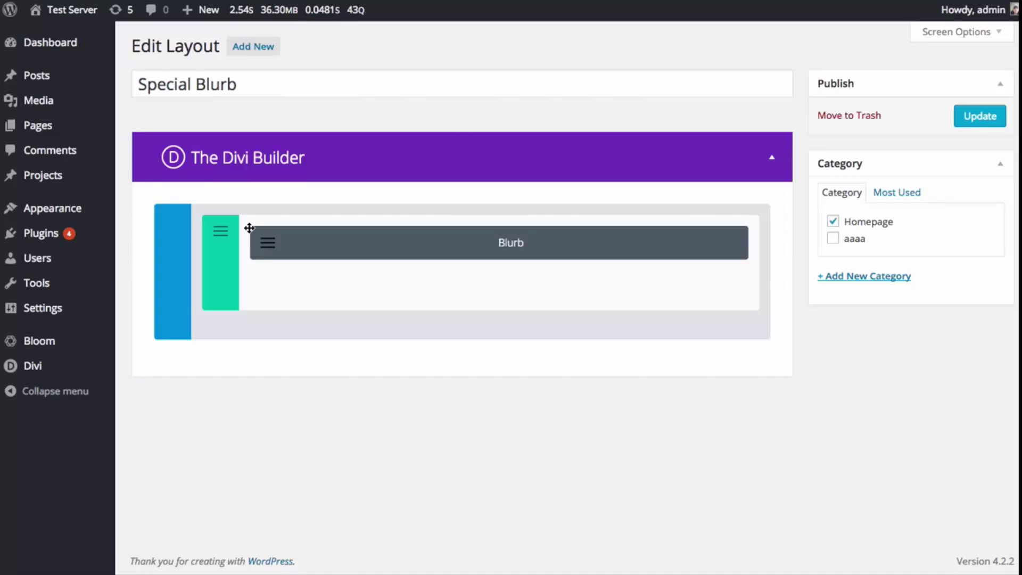
{"action": "left_click", "coordinate": [266, 247]}
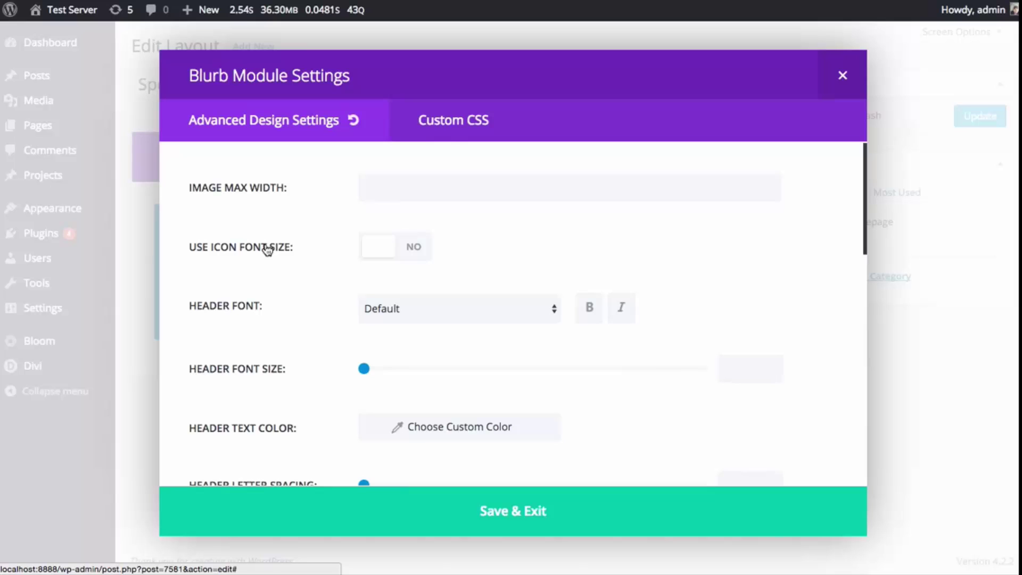
{"action": "left_click", "coordinate": [456, 130]}
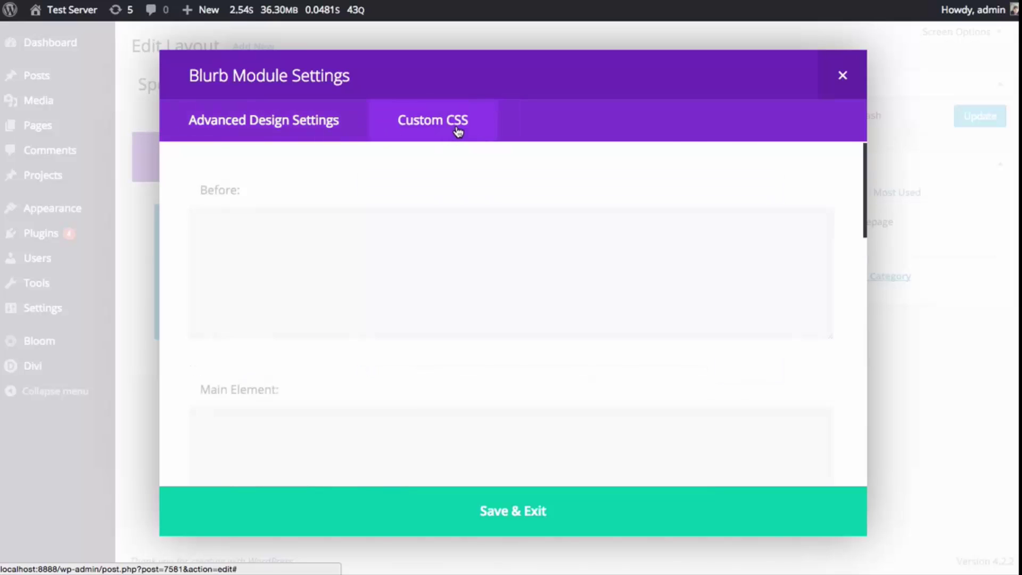
{"action": "left_click", "coordinate": [298, 130]}
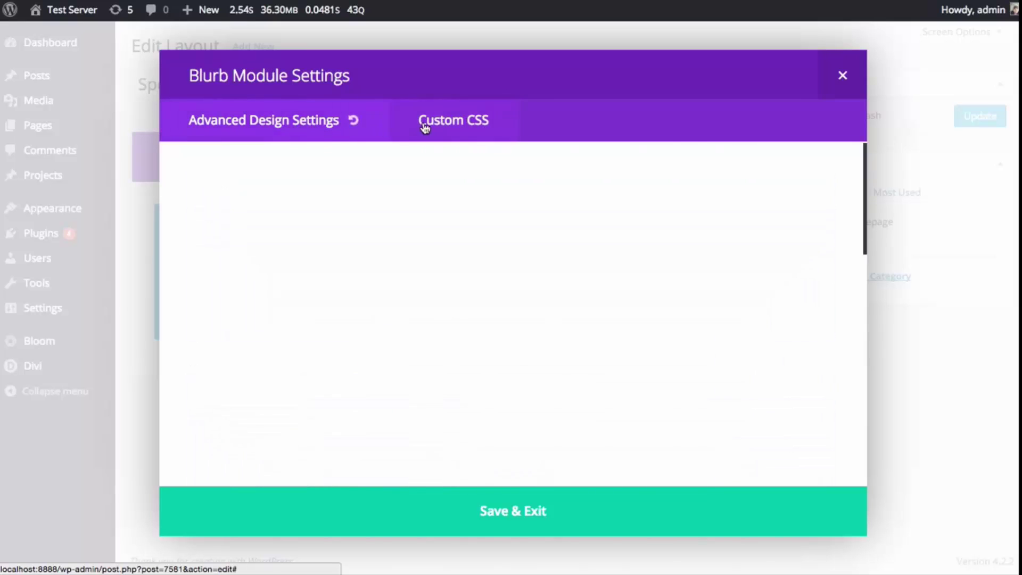
{"action": "left_click", "coordinate": [461, 120]}
{"action": "left_click", "coordinate": [843, 75]}
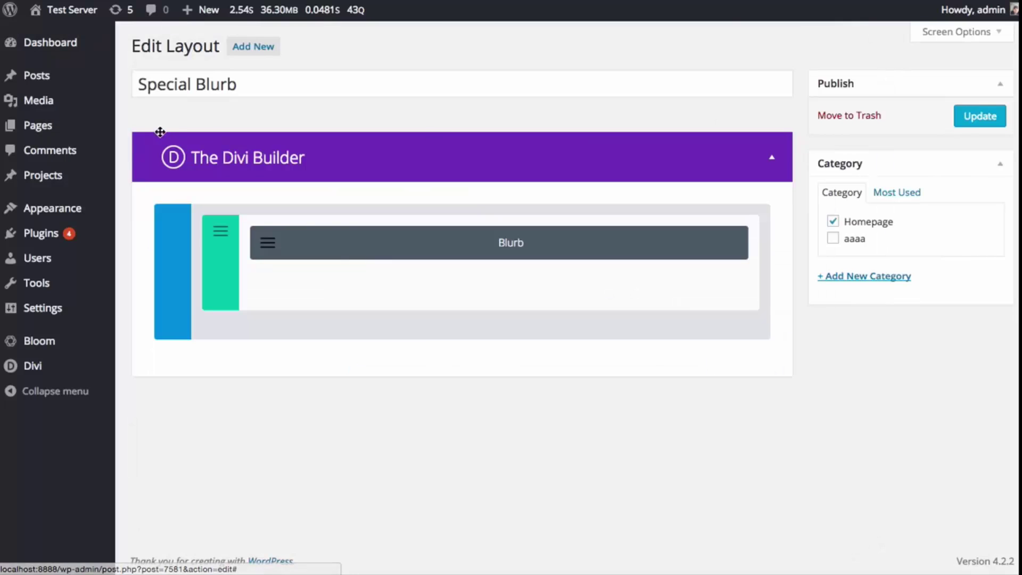
{"action": "left_click", "coordinate": [71, 134]}
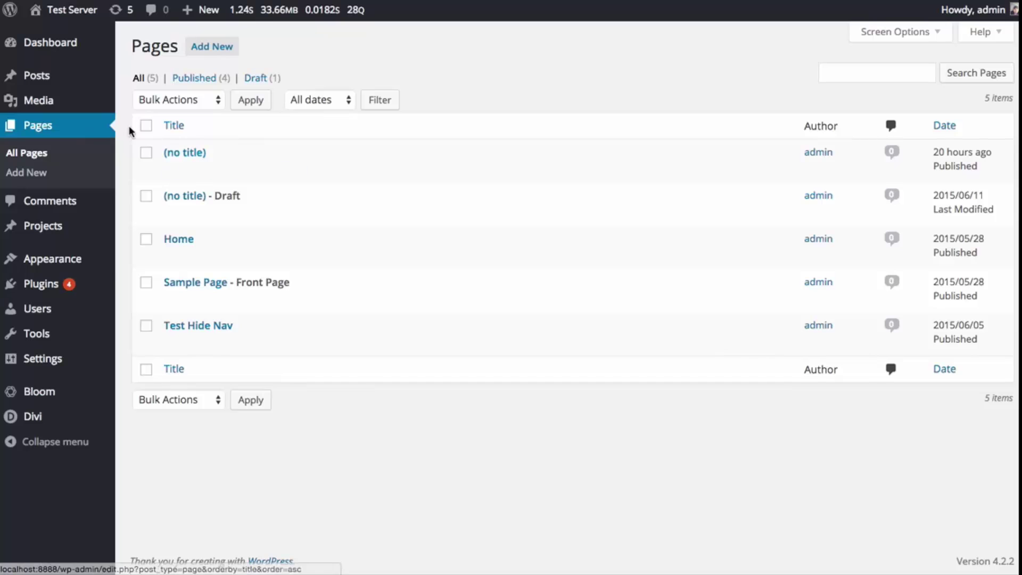
- Create a new Divi Builder page with a 1/3+1/3+1/3 row and insert Special Blurb from the library
{"action": "left_click", "coordinate": [212, 48]}
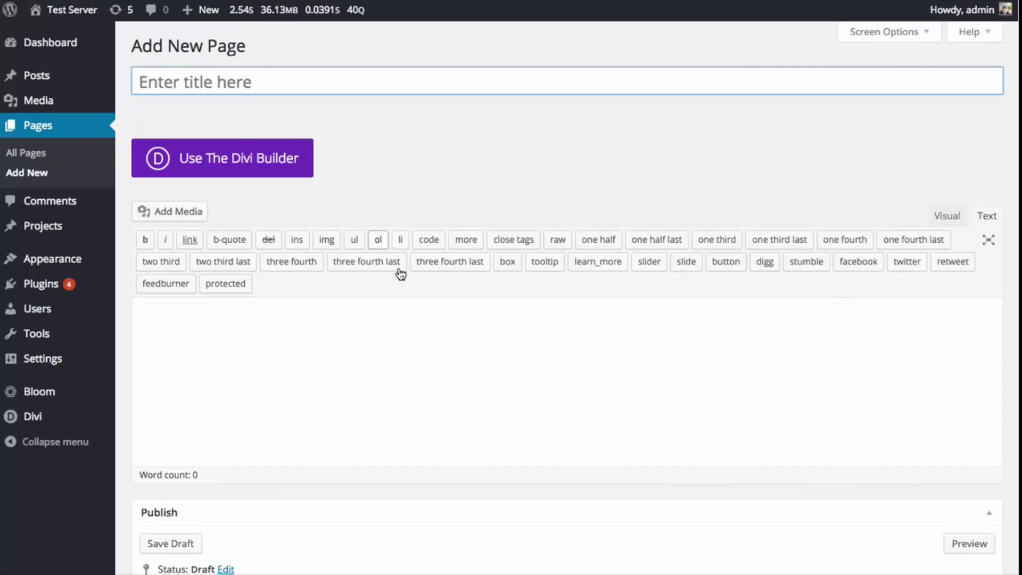
{"action": "left_click", "coordinate": [288, 160]}
{"action": "left_click", "coordinate": [336, 368]}
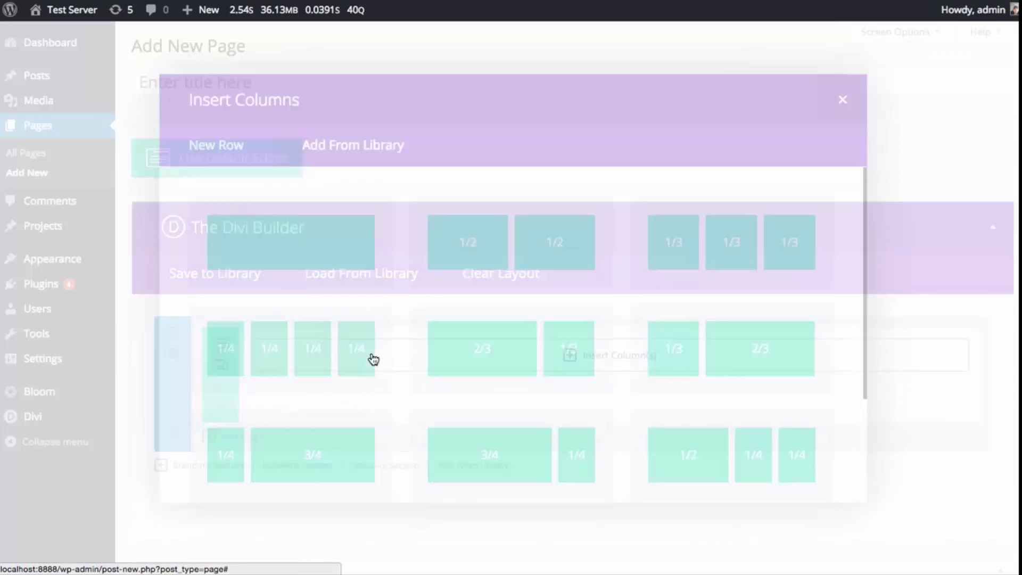
{"action": "left_click", "coordinate": [688, 228]}
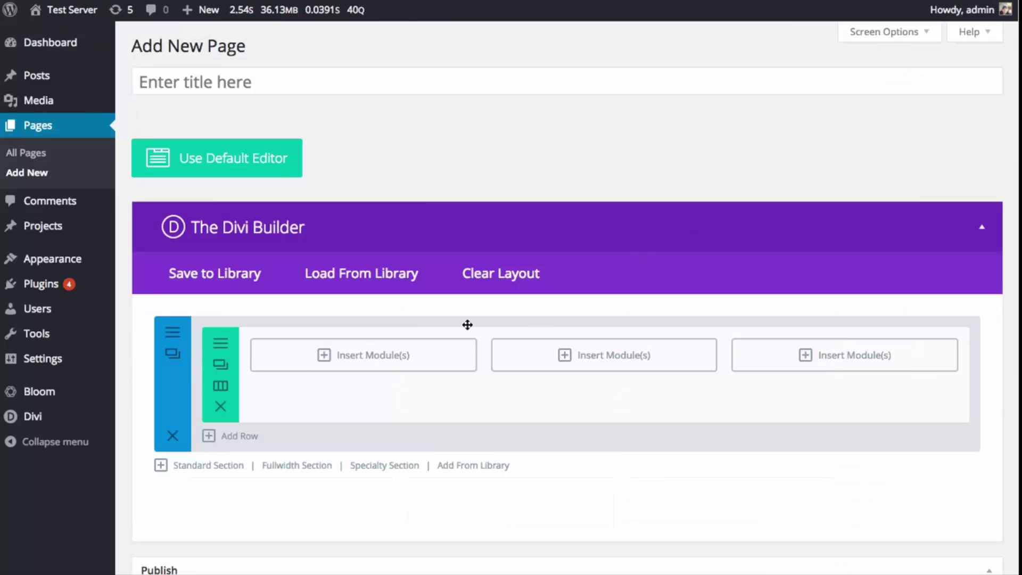
{"action": "left_click", "coordinate": [364, 365]}
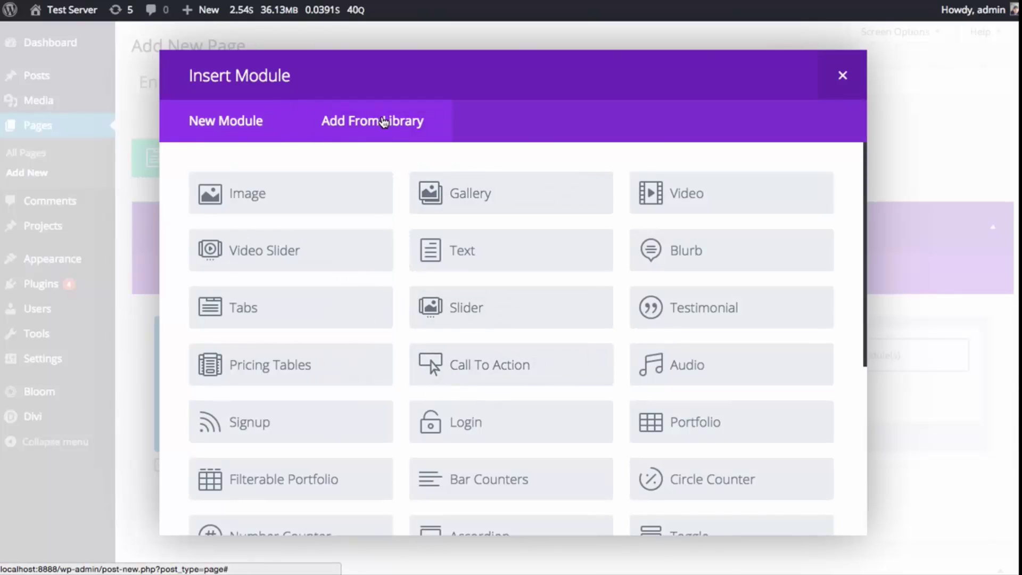
{"action": "left_click", "coordinate": [386, 122]}
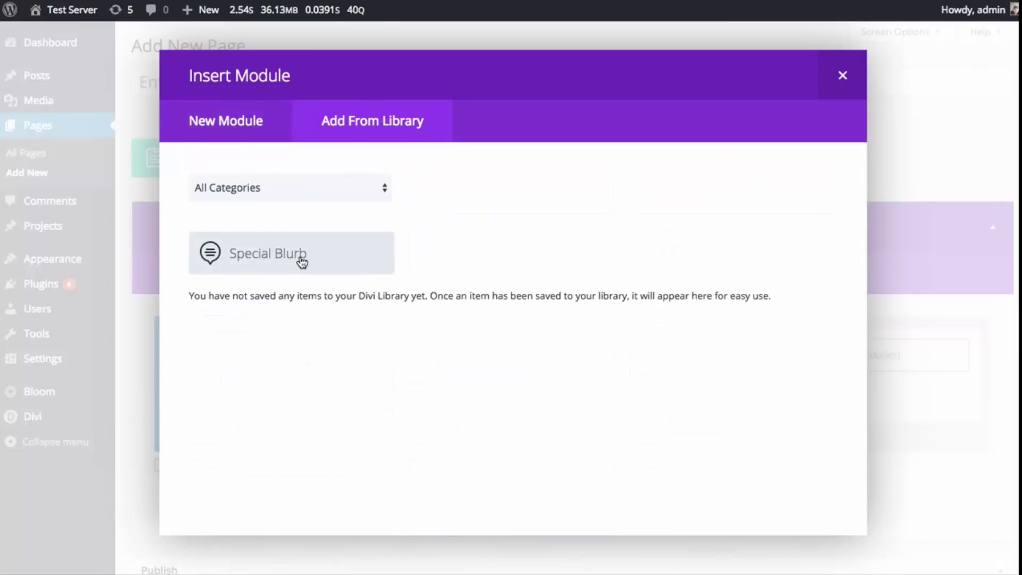
{"action": "left_click", "coordinate": [298, 261]}
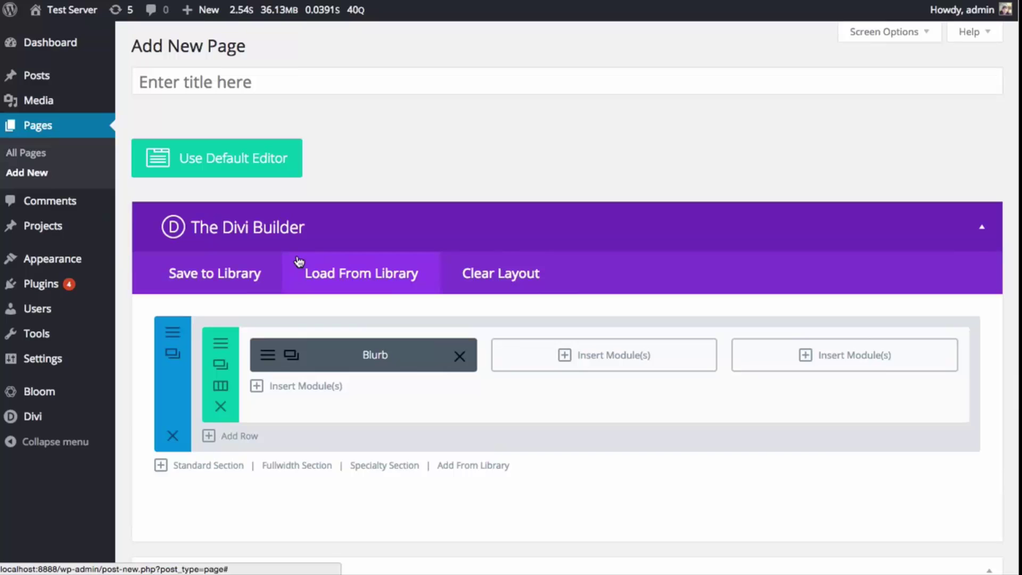
- Inspect the inserted blurb's empty URL field, design settings and custom CSS, then close it
{"action": "left_click", "coordinate": [291, 355]}
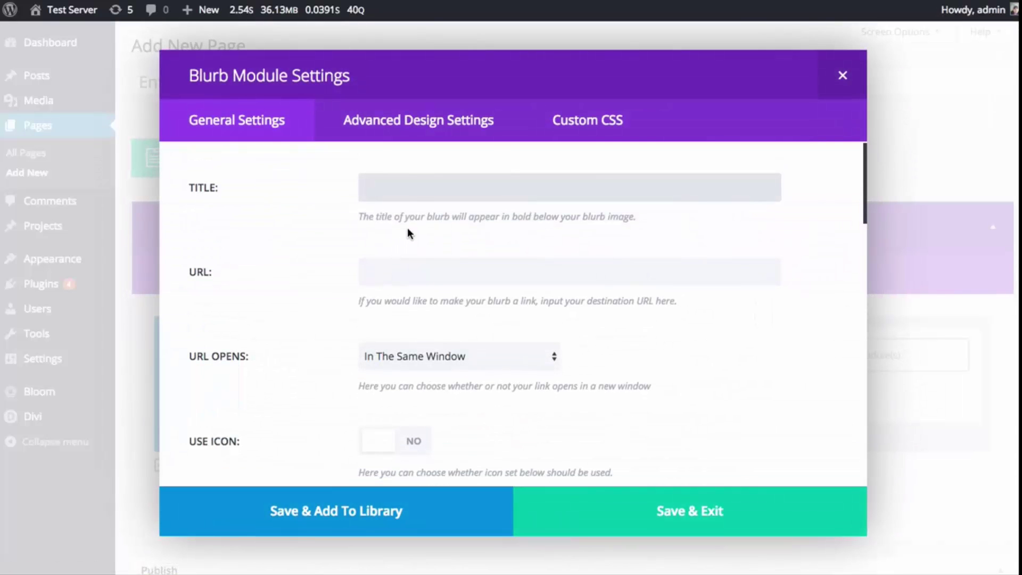
{"action": "left_click", "coordinate": [419, 269]}
{"action": "scroll", "coordinate": [420, 272], "scroll_direction": "down", "scroll_amount": 5}
{"action": "scroll", "coordinate": [423, 287], "scroll_direction": "up", "scroll_amount": 5}
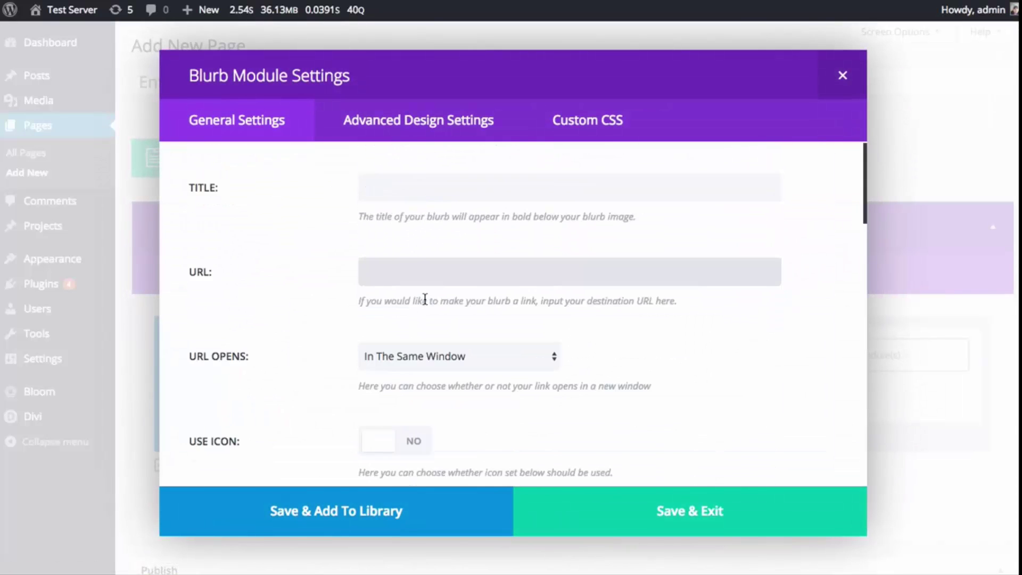
{"action": "scroll", "coordinate": [416, 283], "scroll_direction": "down", "scroll_amount": 5}
{"action": "scroll", "coordinate": [453, 267], "scroll_direction": "down", "scroll_amount": 5}
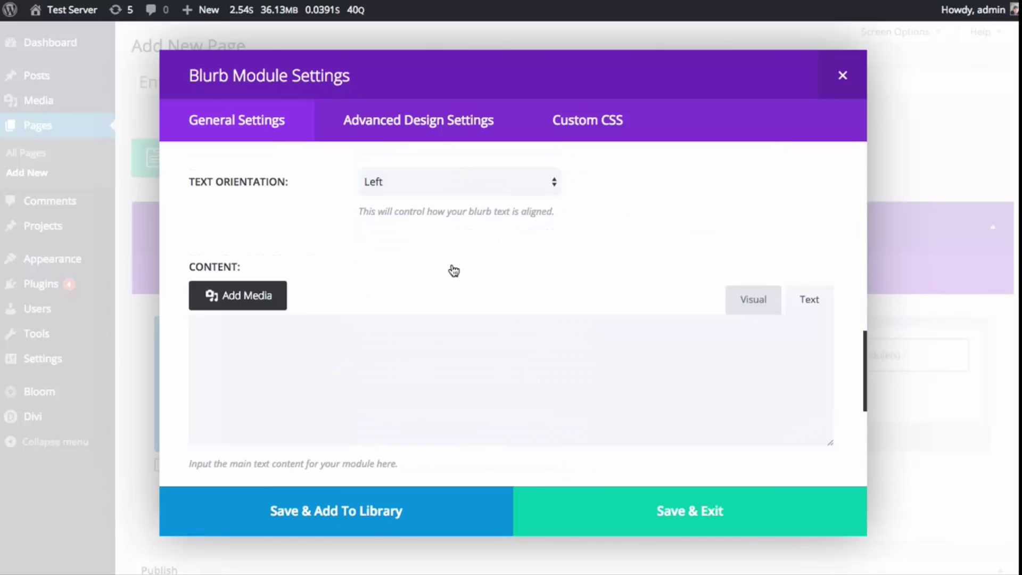
{"action": "scroll", "coordinate": [445, 269], "scroll_direction": "up", "scroll_amount": 10}
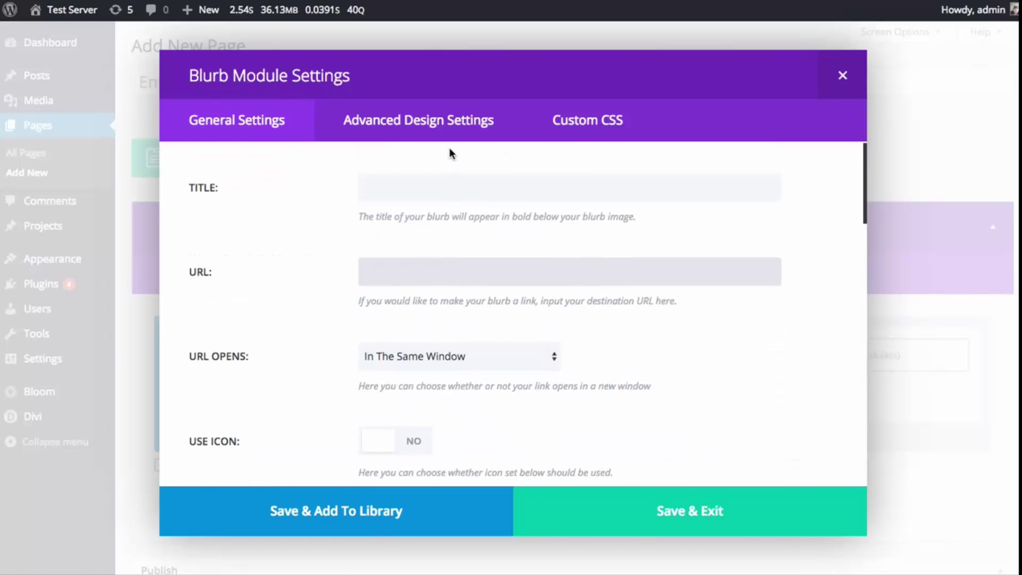
{"action": "left_click", "coordinate": [495, 132]}
{"action": "left_click", "coordinate": [614, 124]}
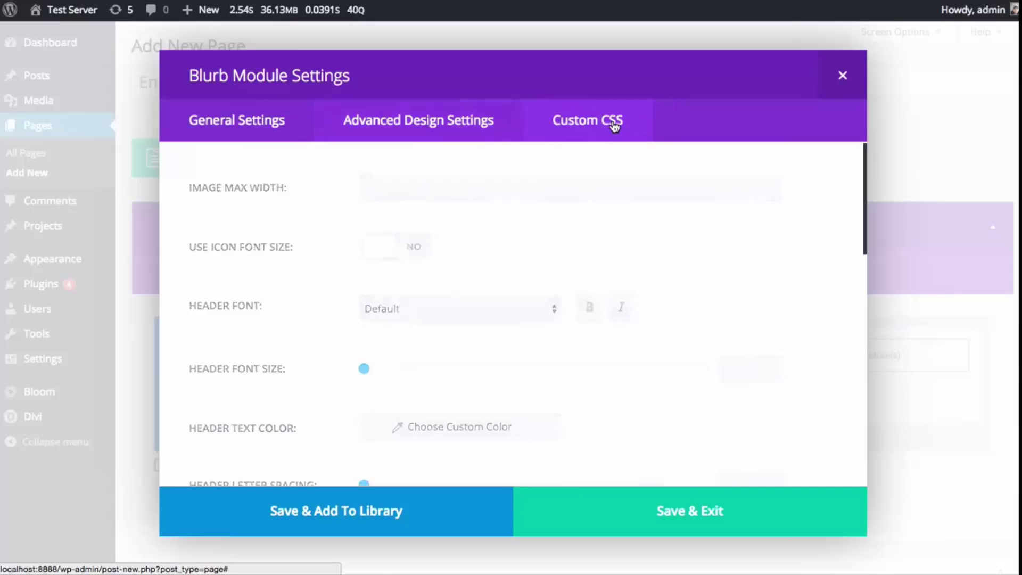
{"action": "left_click", "coordinate": [844, 76]}
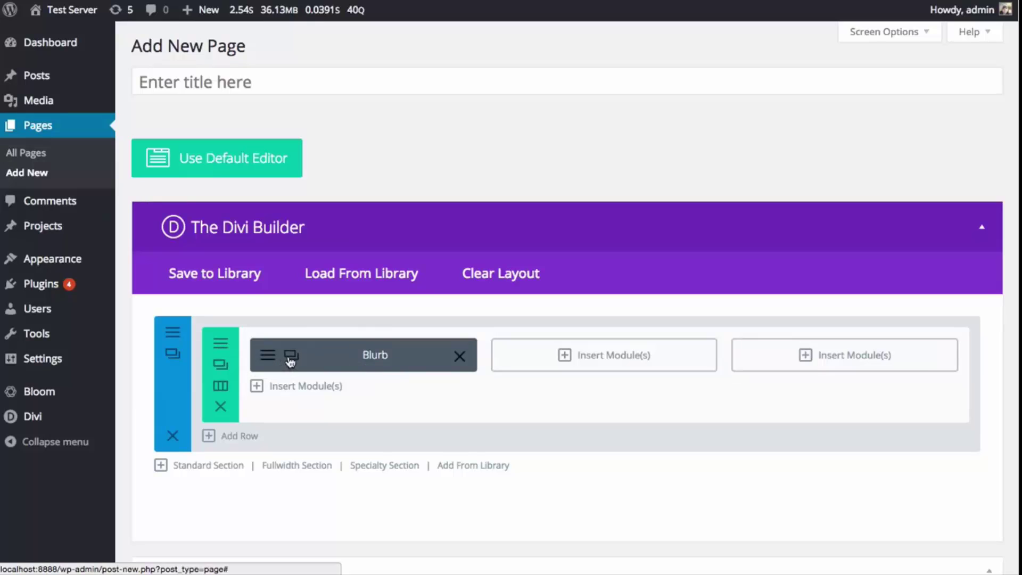
- Copy the blurb into the second and third columns, then open and close the row settings without saving
{"action": "left_click", "coordinate": [291, 355]}
{"action": "left_click", "coordinate": [292, 355]}
{"action": "left_click_drag", "start_coordinate": [306, 381], "coordinate": [537, 370]}
{"action": "left_click_drag", "start_coordinate": [382, 394], "coordinate": [748, 376]}
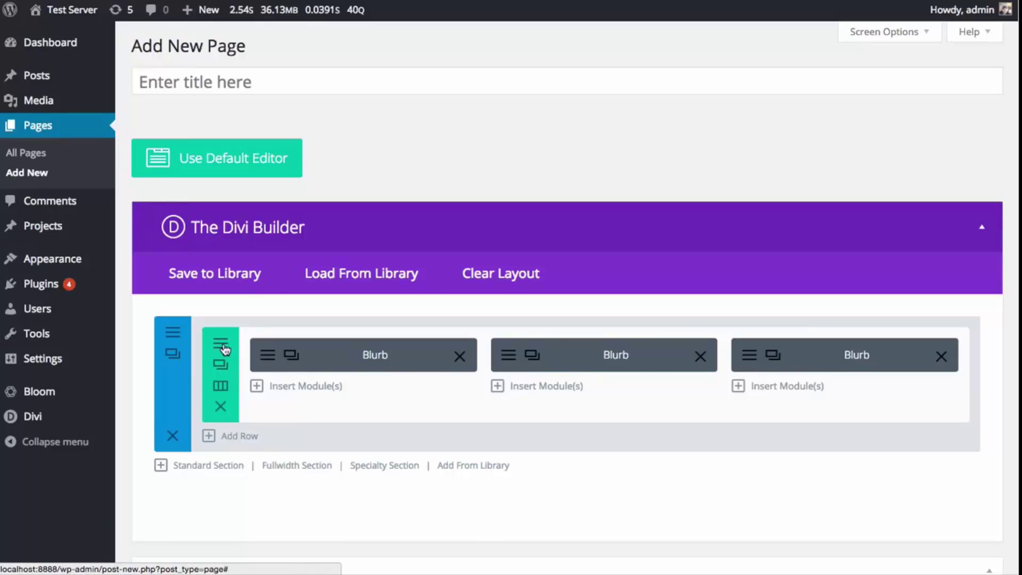
{"action": "left_click", "coordinate": [221, 345]}
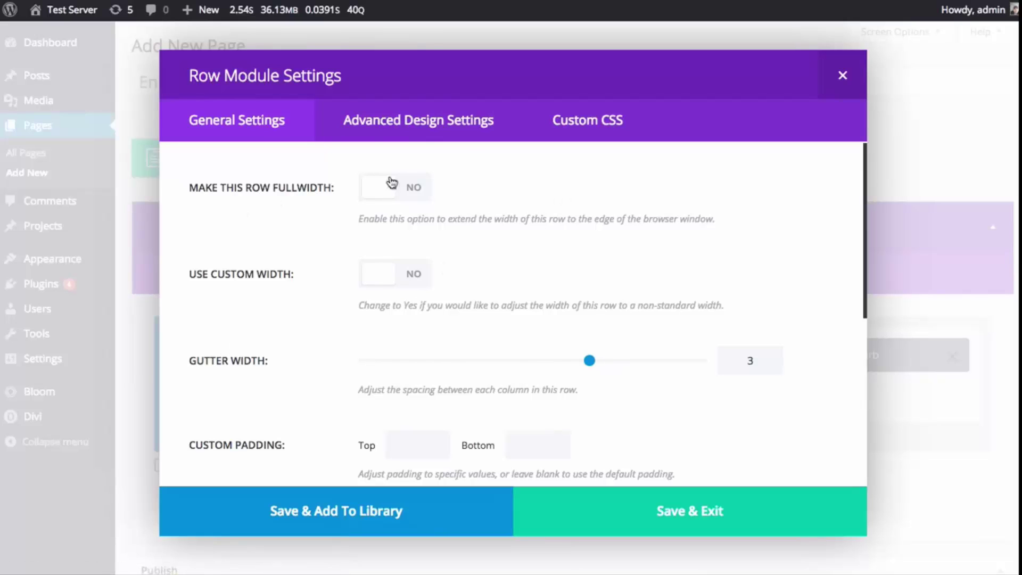
{"action": "left_click", "coordinate": [836, 81]}
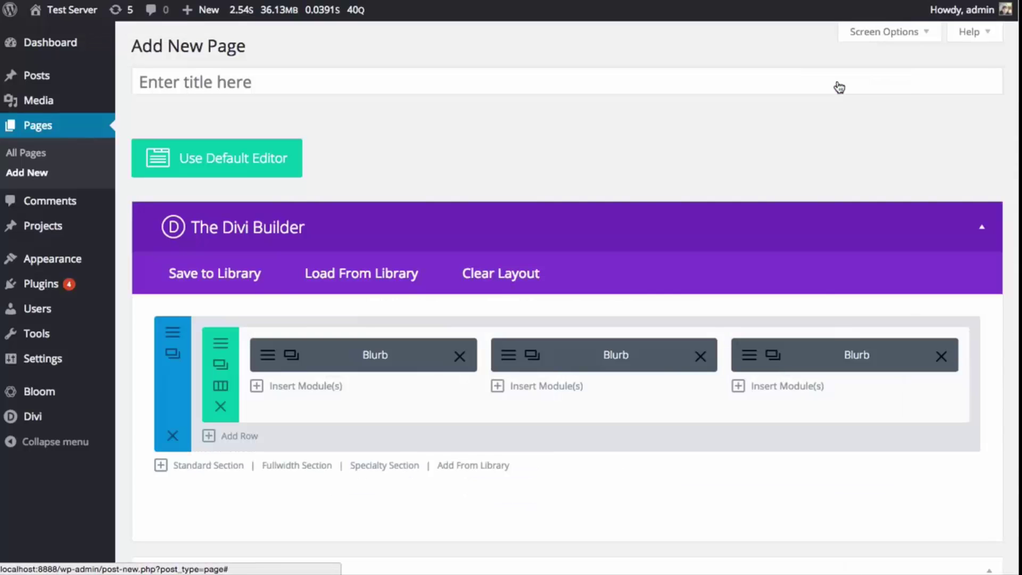
- Clear the page layout and load the Homepage Extended layout from the library
{"action": "left_click", "coordinate": [506, 274]}
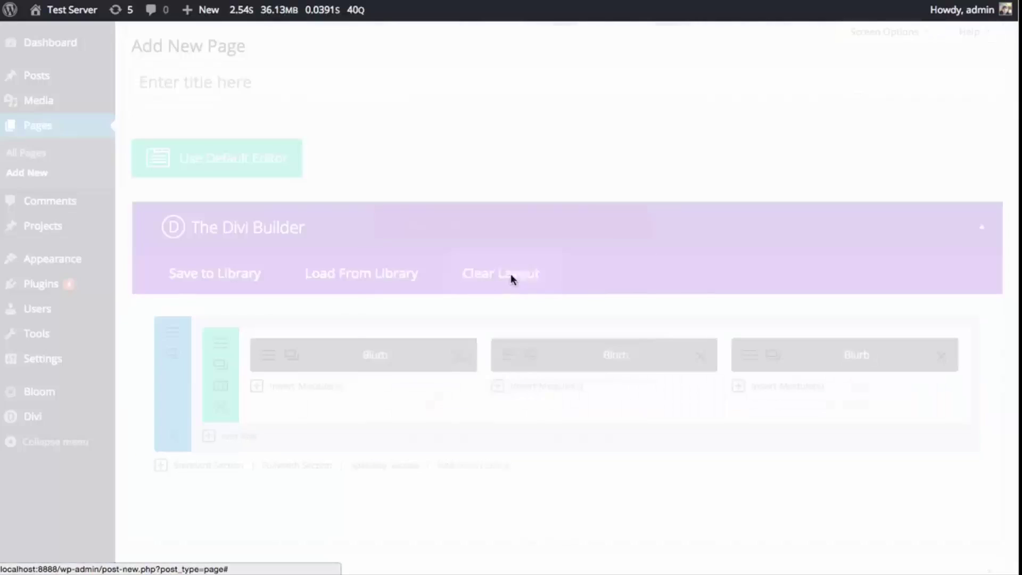
{"action": "left_click", "coordinate": [518, 421]}
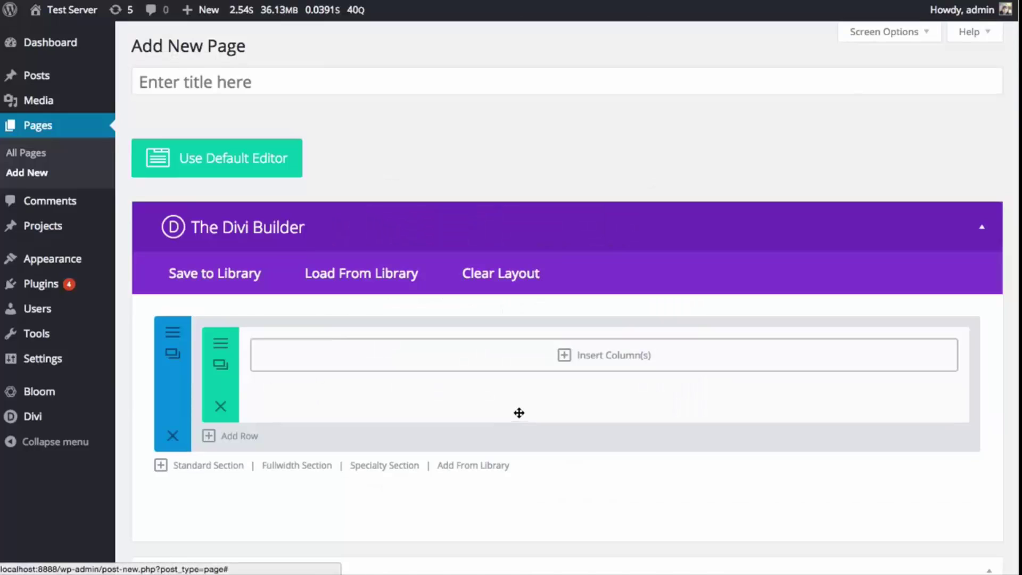
{"action": "left_click", "coordinate": [379, 270]}
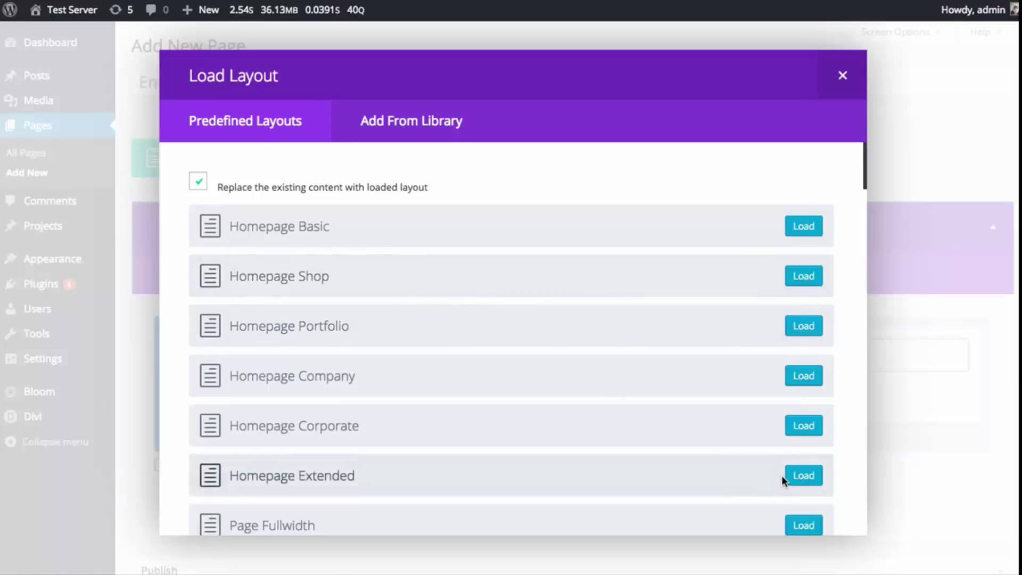
{"action": "left_click", "coordinate": [796, 475]}
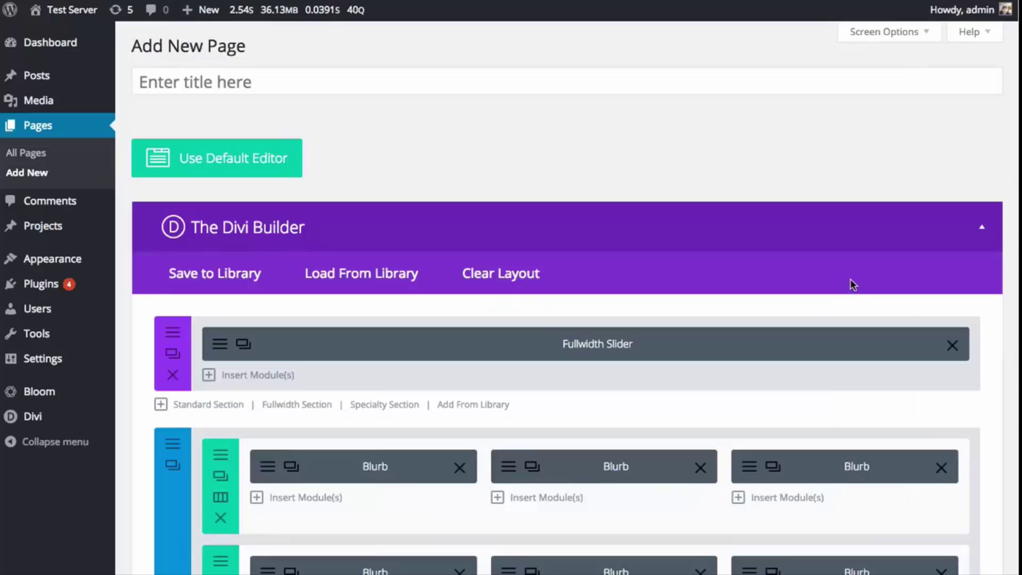
{"action": "scroll", "coordinate": [733, 298], "scroll_direction": "down", "scroll_amount": 20}
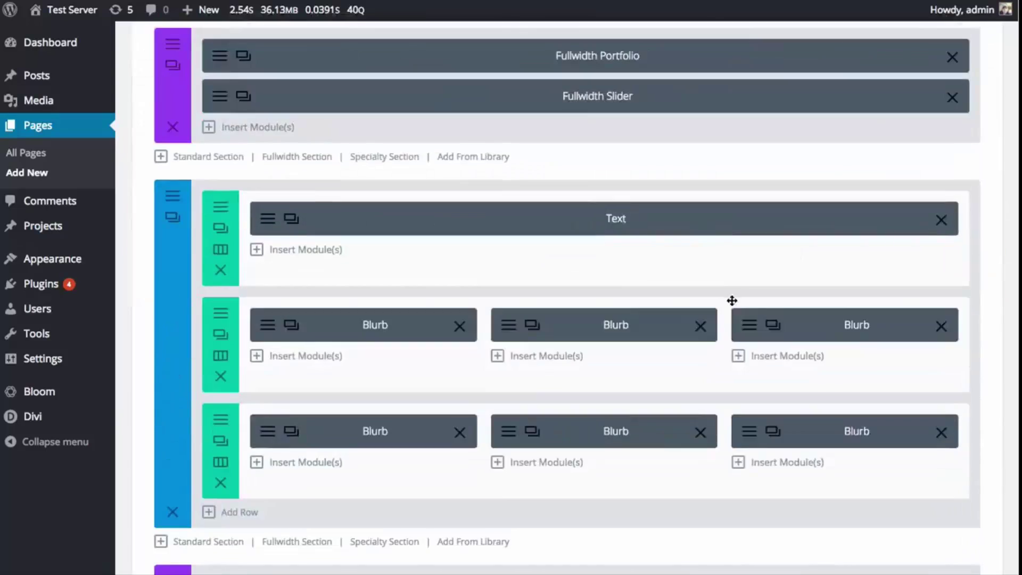
{"action": "scroll", "coordinate": [779, 338], "scroll_direction": "up", "scroll_amount": 10}
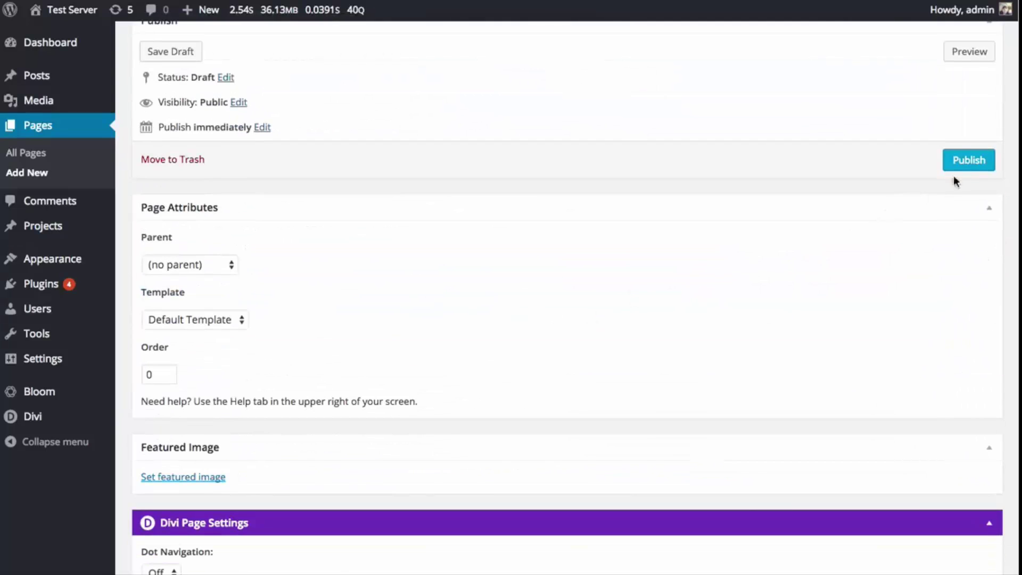
- Publish the untitled page and view it on the site
{"action": "left_click", "coordinate": [962, 162]}
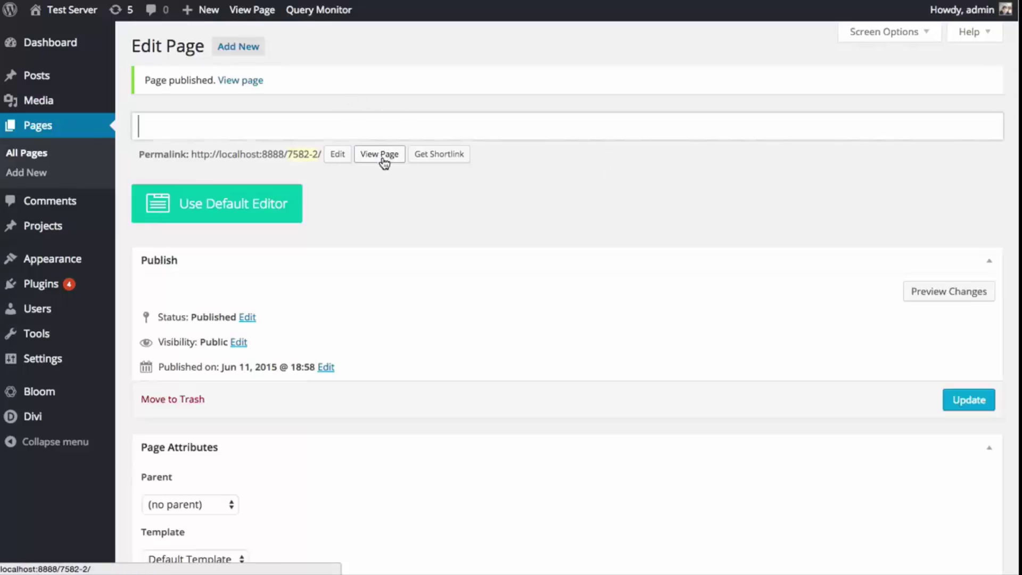
{"action": "left_click", "coordinate": [377, 156]}
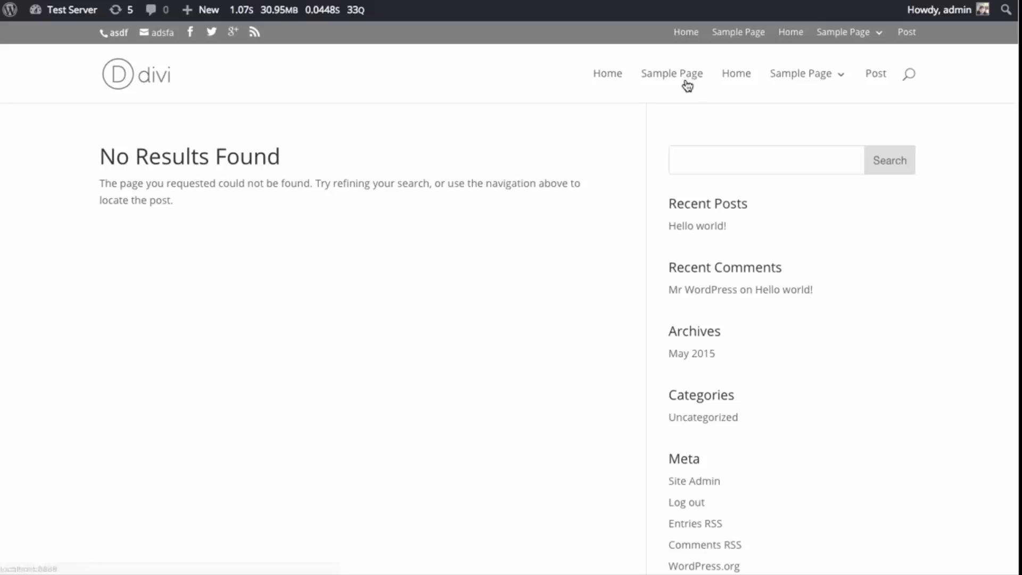
{"action": "left_click", "coordinate": [686, 80]}
{"action": "key", "text": "alt+Left"}
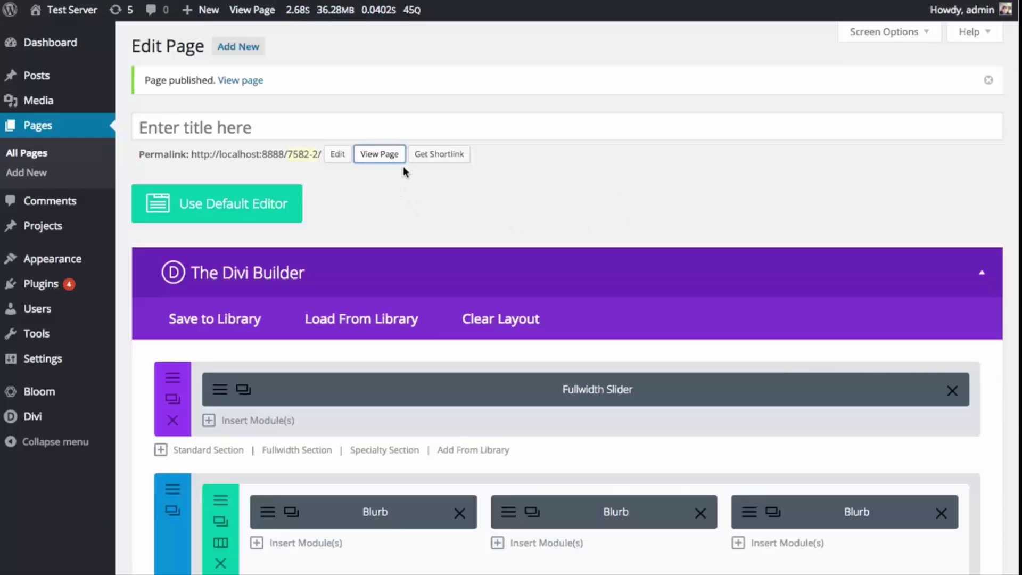
{"action": "left_click", "coordinate": [386, 154]}
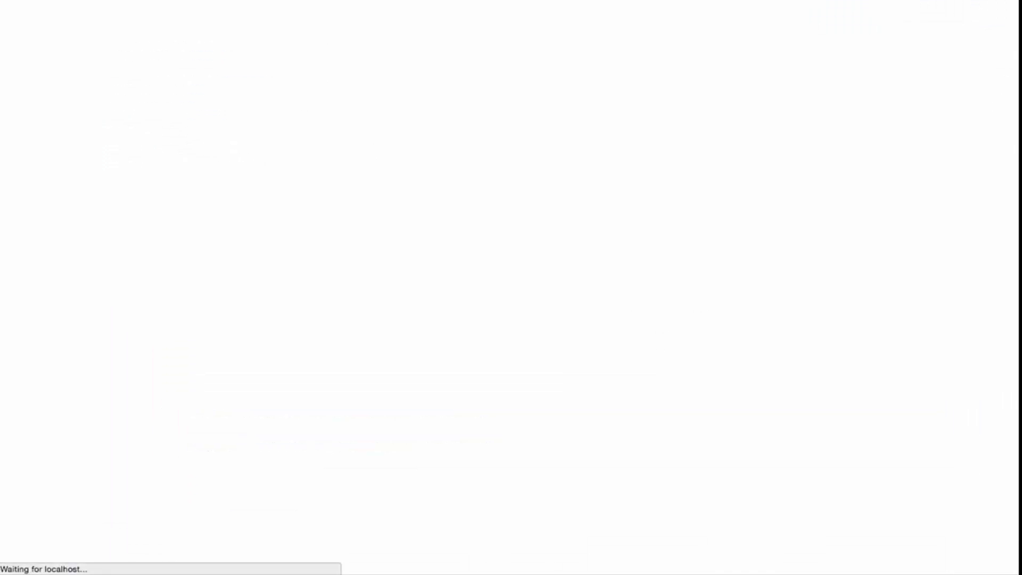
- Back in the editor, enter 'New Page' as the page title and update the page
{"action": "key", "text": "alt+Left"}
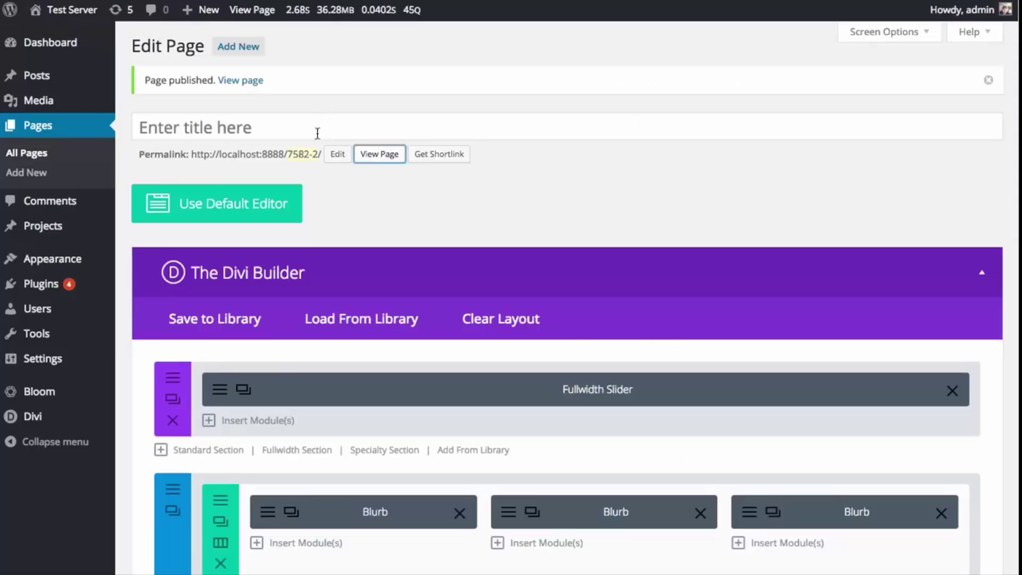
{"action": "left_click", "coordinate": [320, 127]}
{"action": "type", "text": "New "}
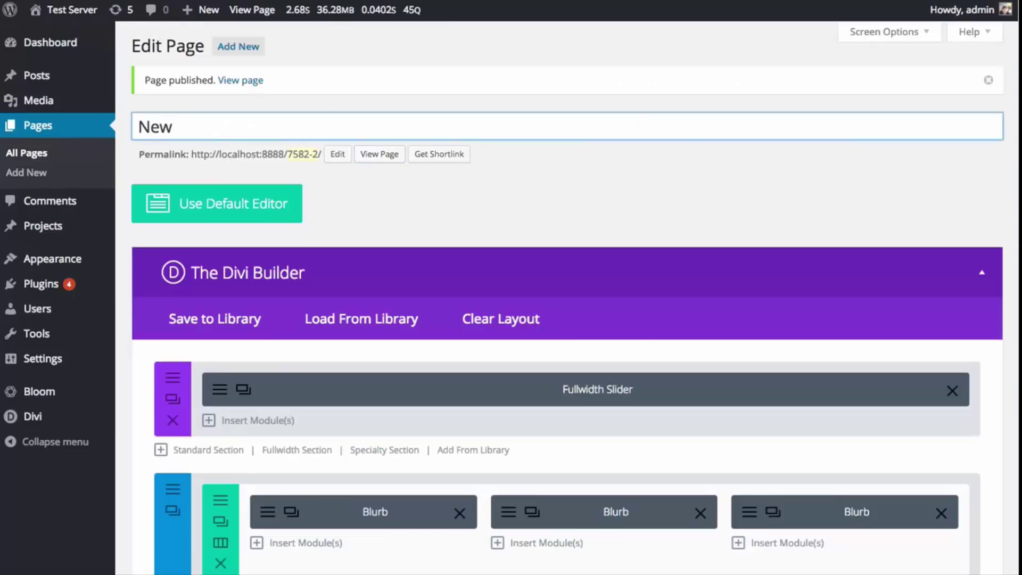
{"action": "type", "text": "Page"}
{"action": "scroll", "coordinate": [662, 232], "scroll_direction": "down", "scroll_amount": 10}
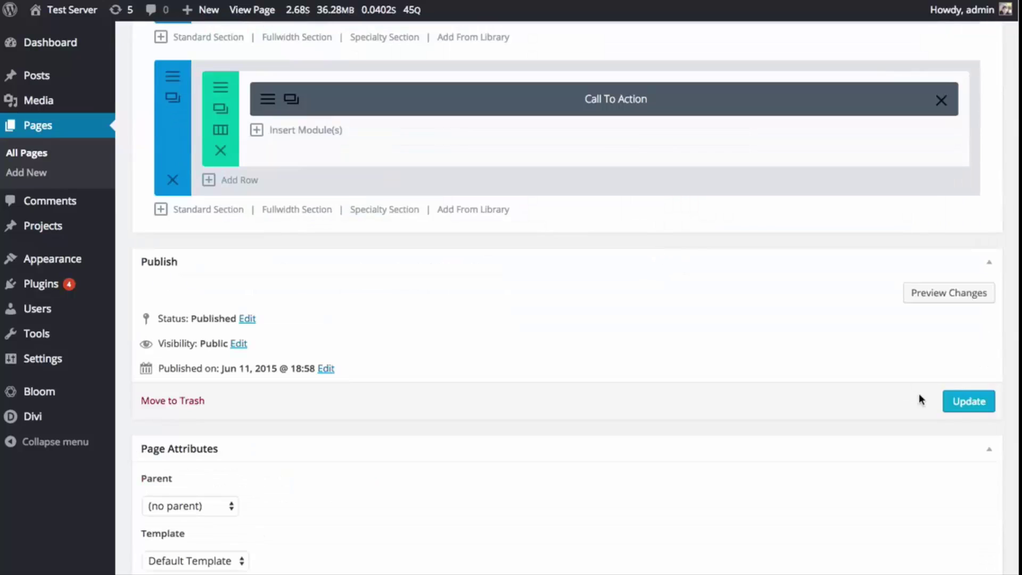
{"action": "left_click", "coordinate": [965, 401]}
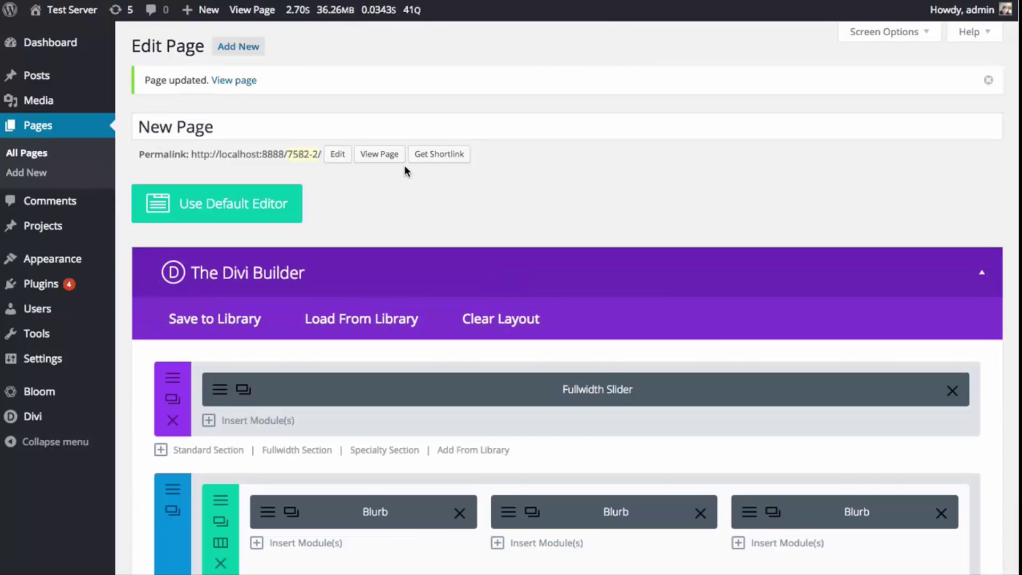
{"action": "left_click", "coordinate": [380, 154]}
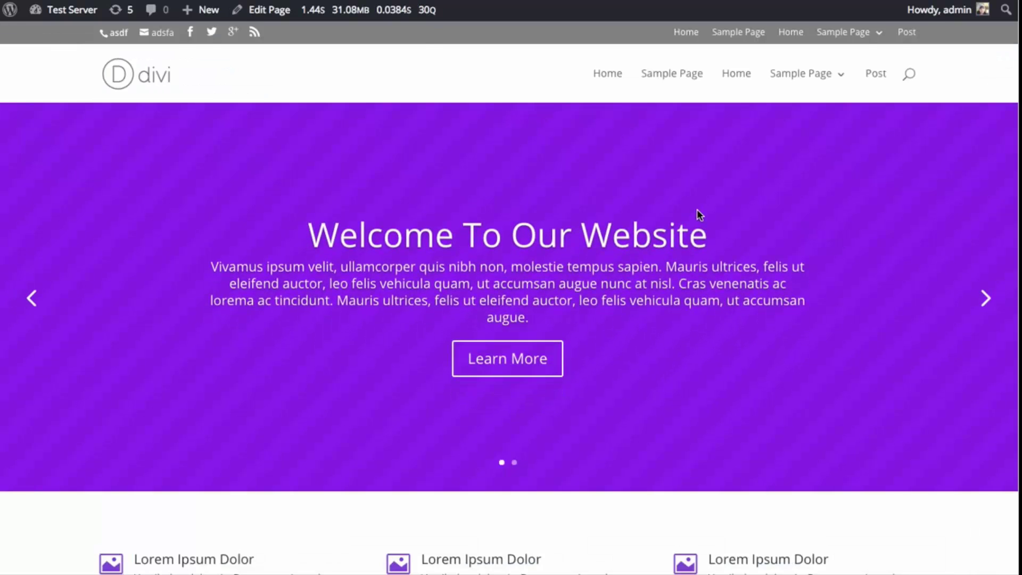
{"action": "scroll", "coordinate": [698, 210], "scroll_direction": "down", "scroll_amount": 7}
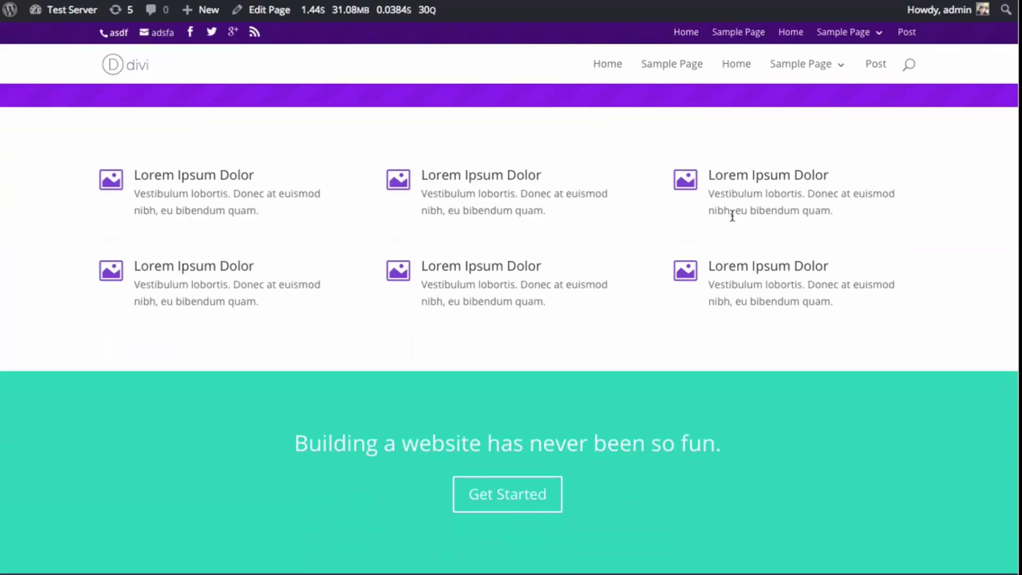
{"action": "scroll", "coordinate": [738, 218], "scroll_direction": "up", "scroll_amount": 1}
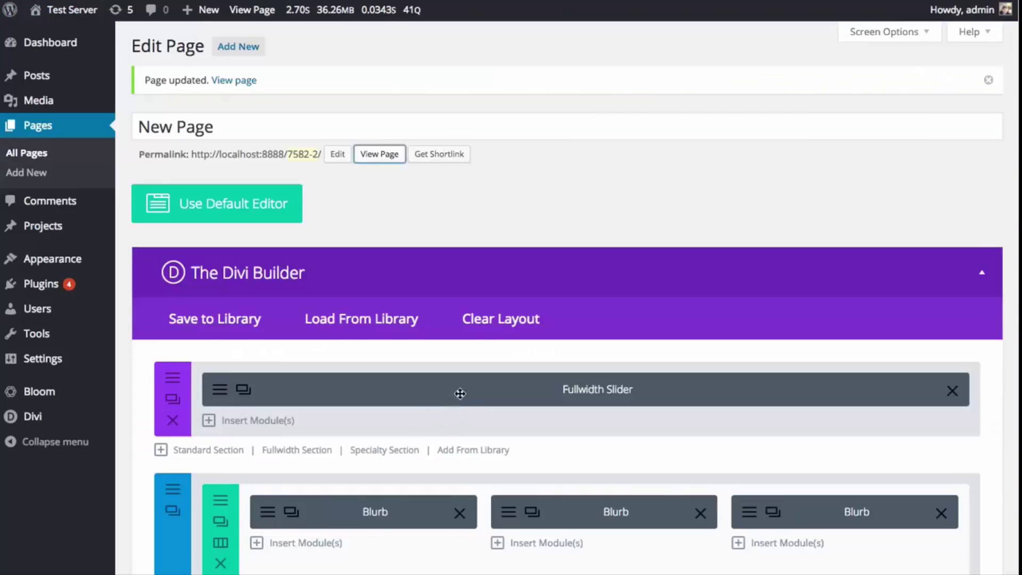
{"action": "scroll", "coordinate": [456, 393], "scroll_direction": "down", "scroll_amount": 5}
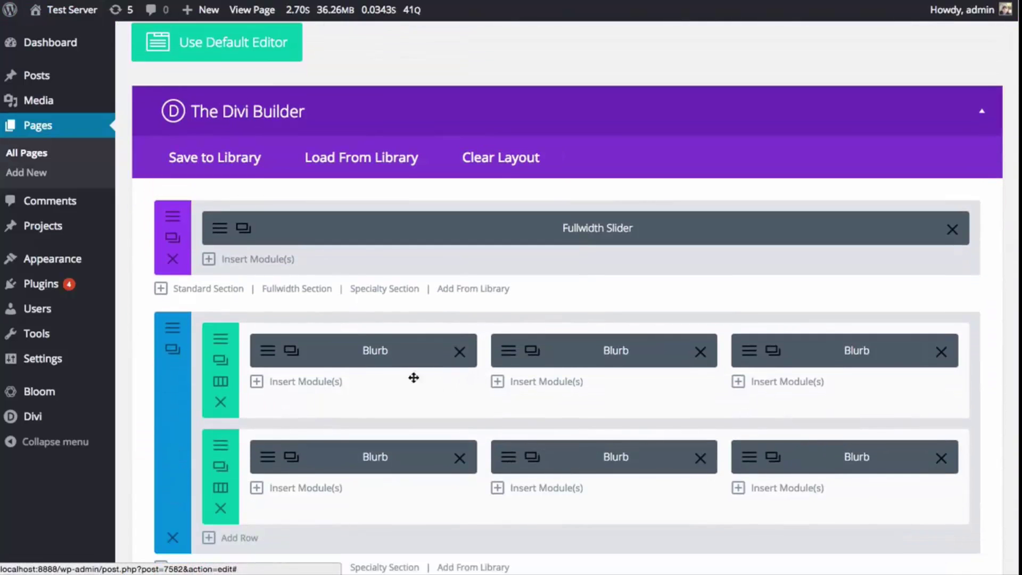
- Add a four-quarter-column row with an Image module showing the bridge photo
{"action": "scroll", "coordinate": [338, 358], "scroll_direction": "down", "scroll_amount": 2}
{"action": "left_click", "coordinate": [245, 478]}
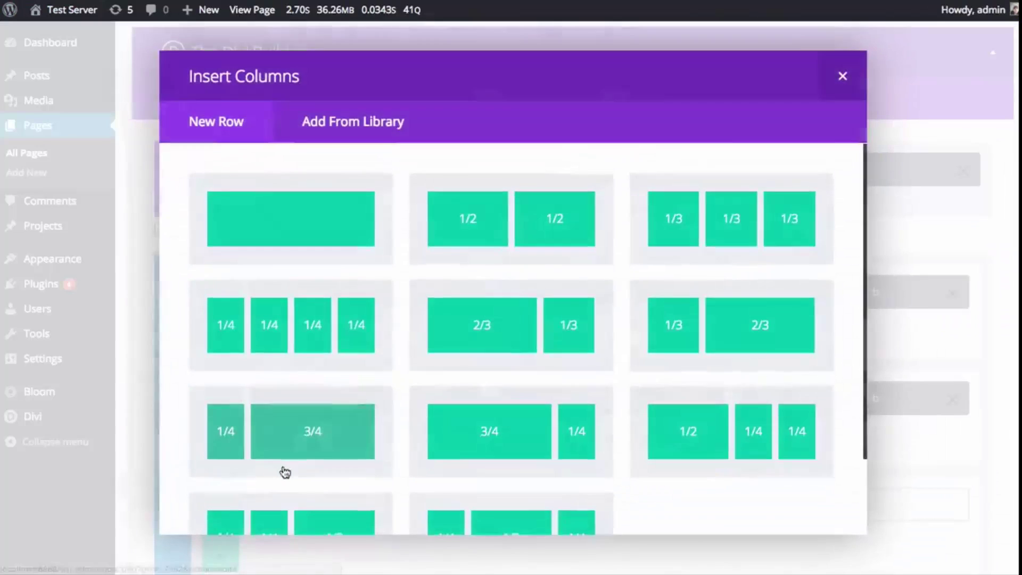
{"action": "scroll", "coordinate": [550, 321], "scroll_direction": "down", "scroll_amount": 2}
{"action": "left_click", "coordinate": [333, 275]}
{"action": "scroll", "coordinate": [375, 280], "scroll_direction": "down", "scroll_amount": 2}
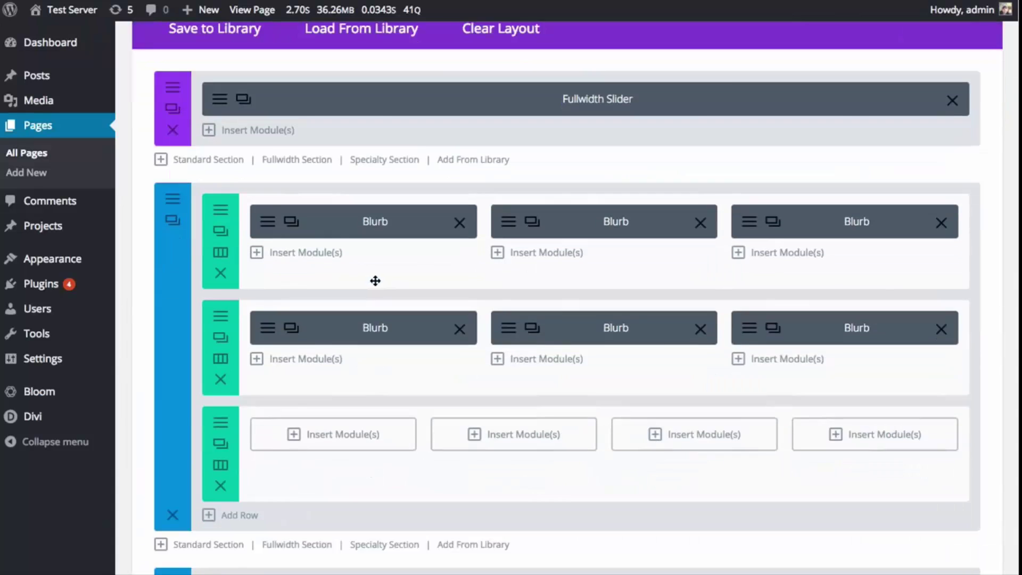
{"action": "scroll", "coordinate": [376, 280], "scroll_direction": "down", "scroll_amount": 2}
{"action": "left_click", "coordinate": [348, 330]}
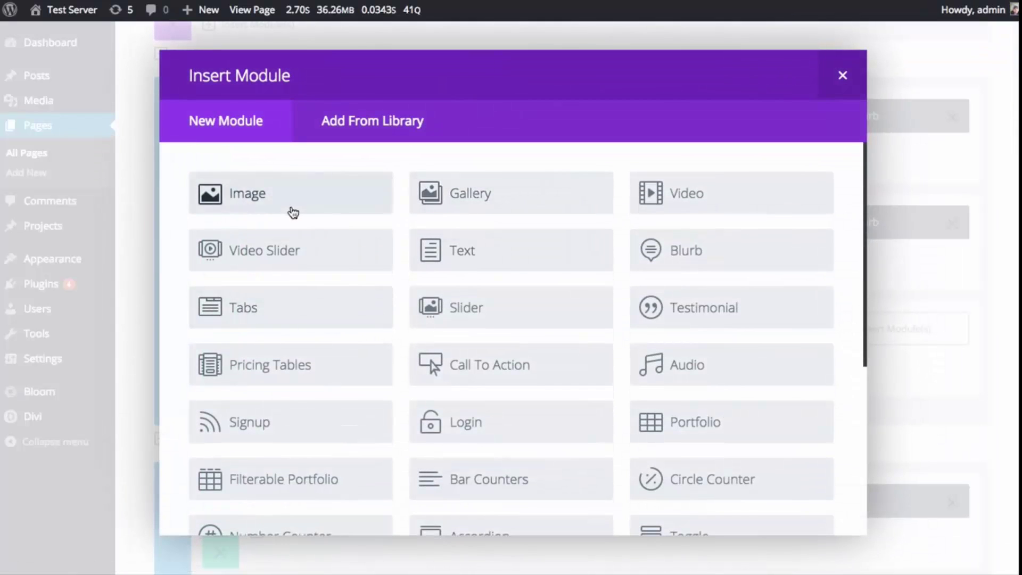
{"action": "left_click", "coordinate": [294, 213]}
{"action": "left_click", "coordinate": [687, 185]}
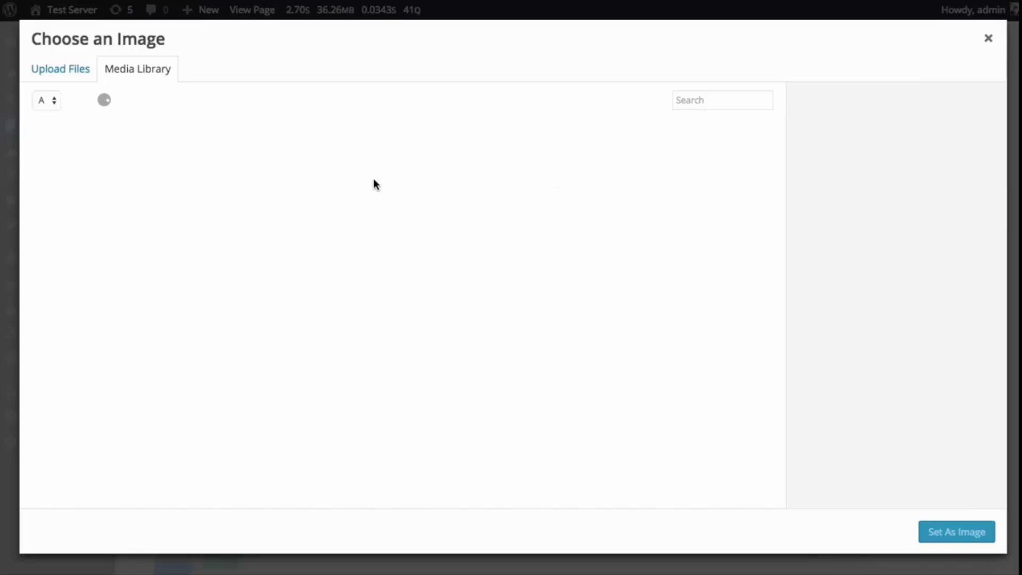
{"action": "left_click", "coordinate": [89, 202]}
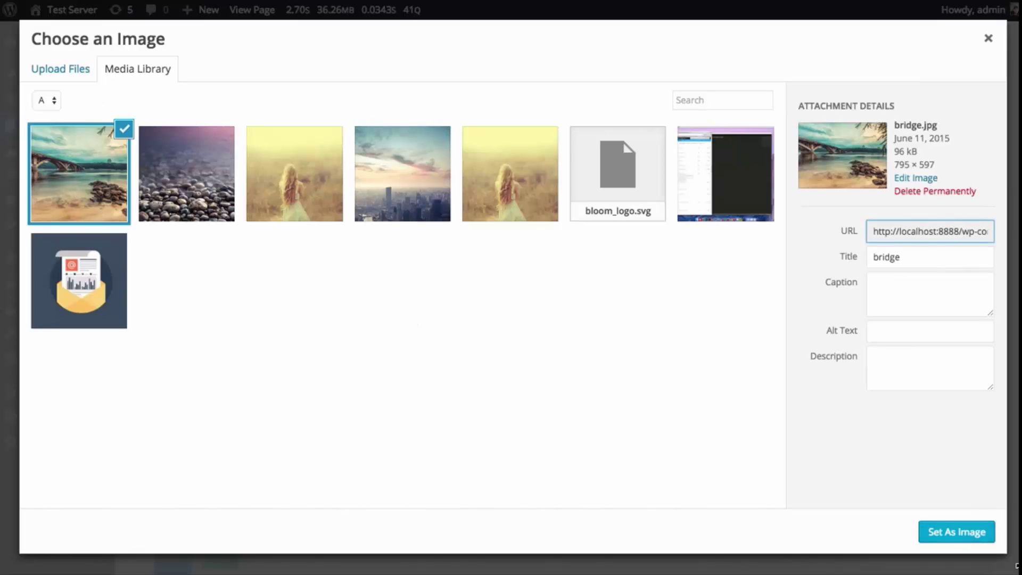
{"action": "left_click", "coordinate": [974, 539]}
{"action": "left_click", "coordinate": [713, 510]}
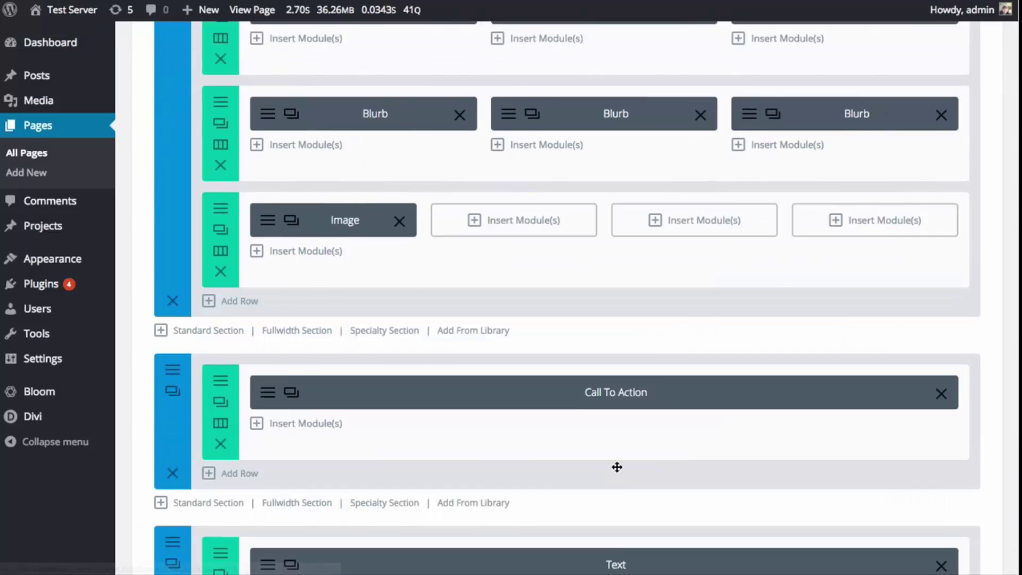
- Duplicate the Image module across the columns and give the second one the pebbles photo
{"action": "scroll", "coordinate": [381, 413], "scroll_direction": "down", "scroll_amount": 1}
{"action": "scroll", "coordinate": [286, 390], "scroll_direction": "up", "scroll_amount": 5}
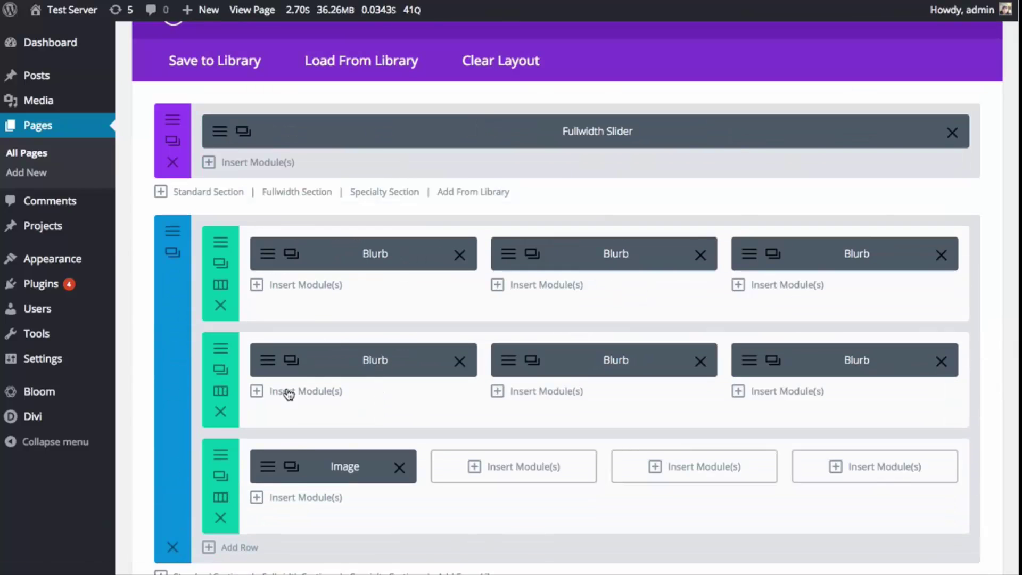
{"action": "left_click", "coordinate": [295, 470]}
{"action": "left_click", "coordinate": [296, 472]}
{"action": "left_click_drag", "start_coordinate": [362, 507], "coordinate": [879, 468]}
{"action": "left_click", "coordinate": [458, 469]}
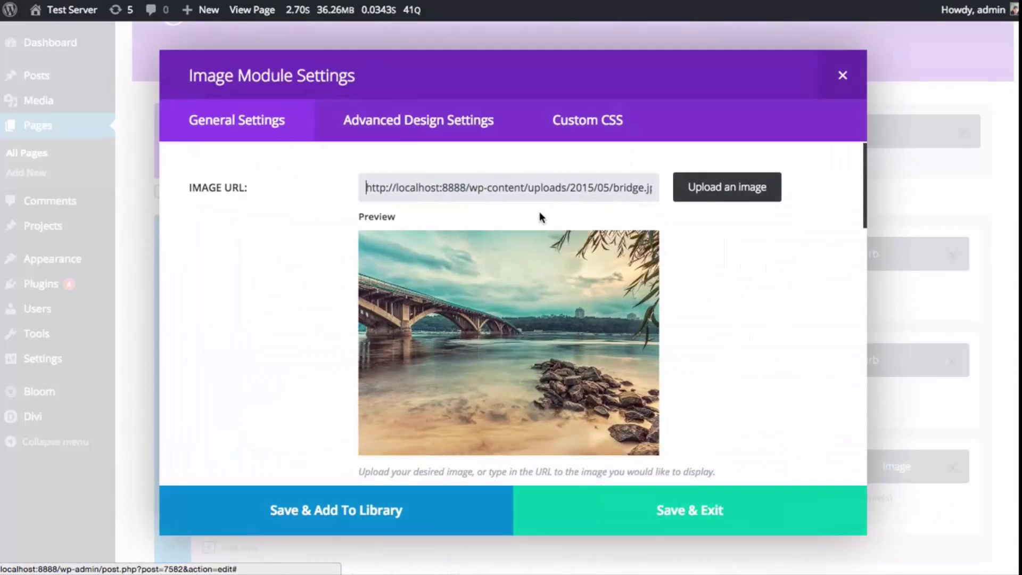
{"action": "left_click", "coordinate": [714, 186]}
{"action": "left_click", "coordinate": [202, 176]}
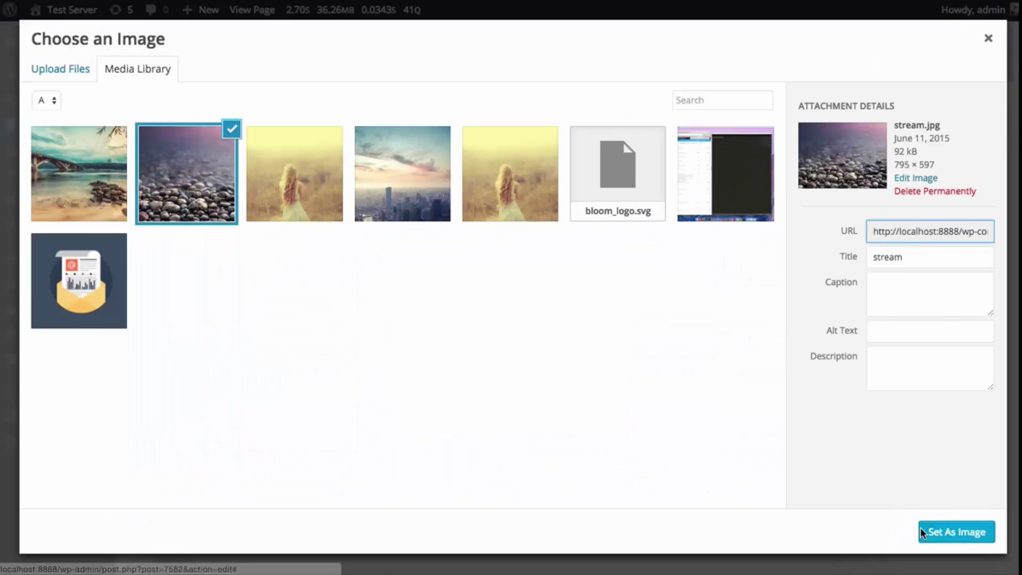
{"action": "left_click", "coordinate": [941, 535]}
{"action": "left_click", "coordinate": [791, 468]}
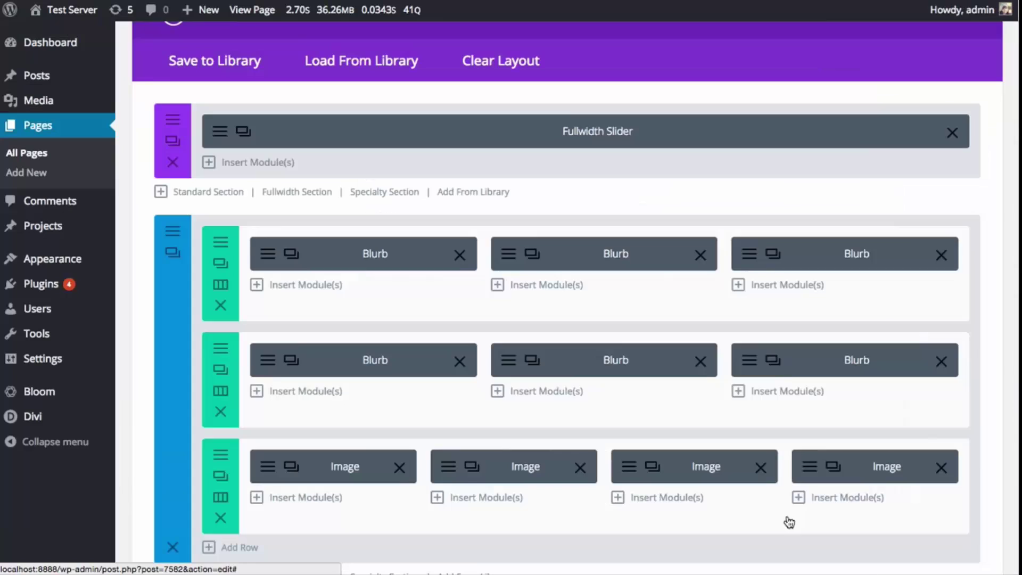
- Set the meadow picture on the third Image module and the skyline picture on the fourth
{"action": "left_click", "coordinate": [622, 473]}
{"action": "left_click", "coordinate": [706, 201]}
{"action": "left_click", "coordinate": [324, 167]}
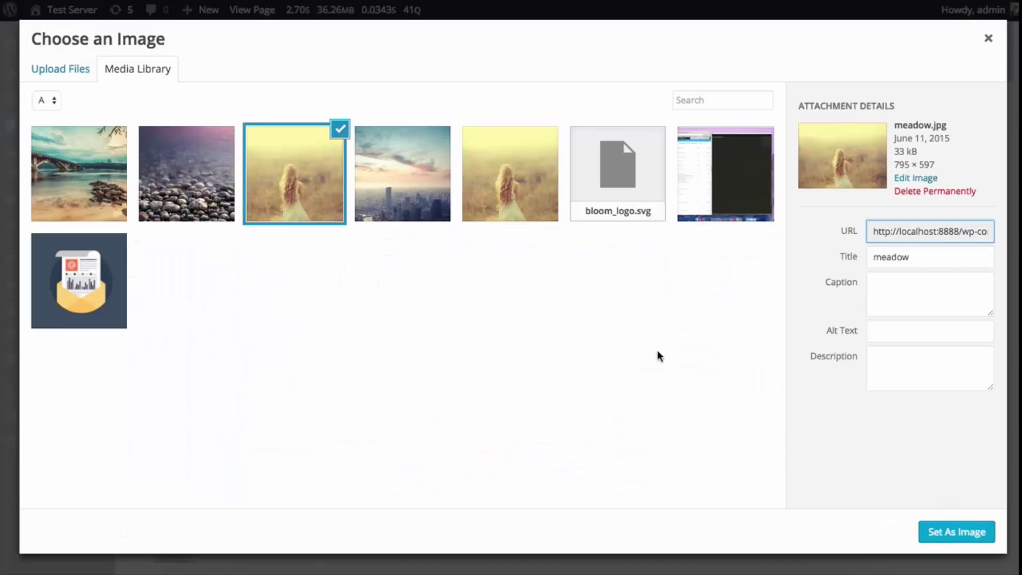
{"action": "left_click", "coordinate": [957, 531]}
{"action": "left_click", "coordinate": [744, 498]}
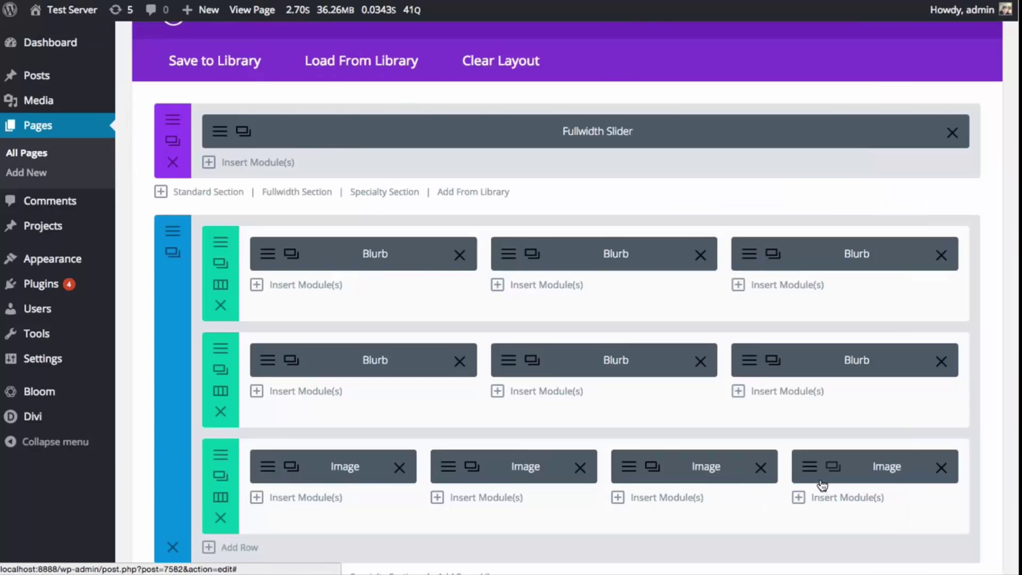
{"action": "left_click", "coordinate": [818, 472]}
{"action": "left_click", "coordinate": [746, 193]}
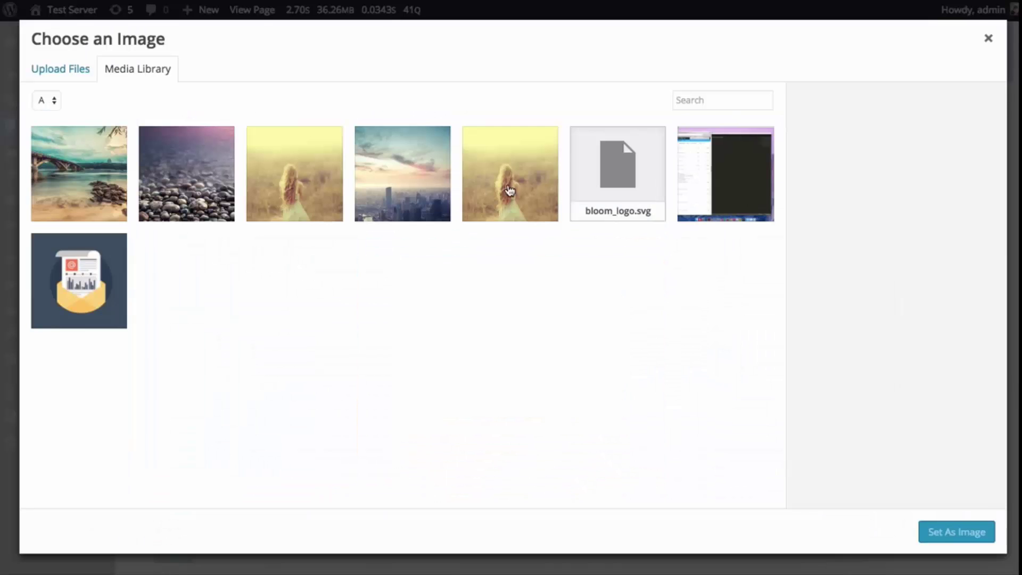
{"action": "left_click", "coordinate": [420, 179]}
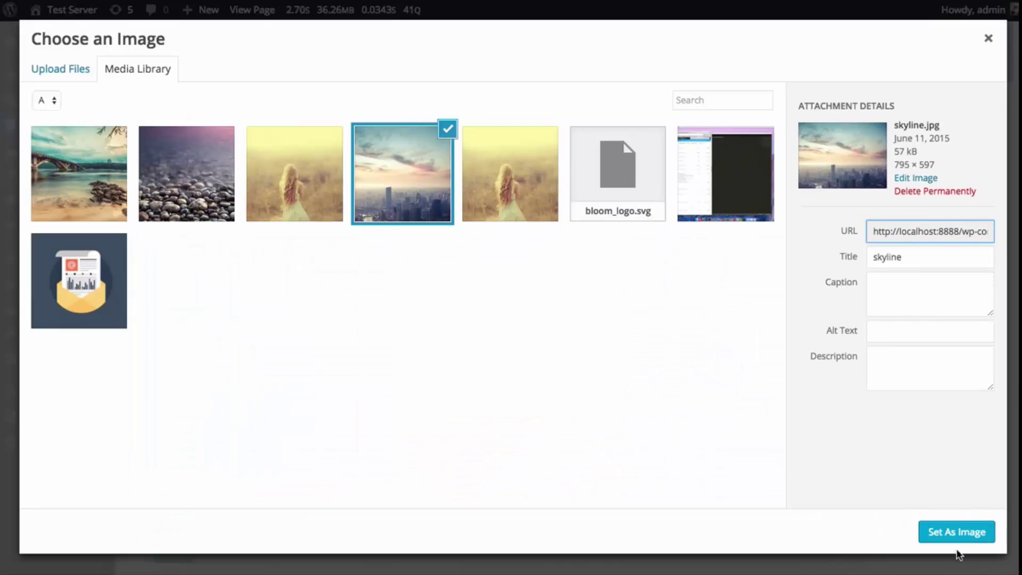
{"action": "left_click", "coordinate": [954, 528]}
{"action": "left_click", "coordinate": [808, 493]}
{"action": "scroll", "coordinate": [799, 319], "scroll_direction": "down", "scroll_amount": 15}
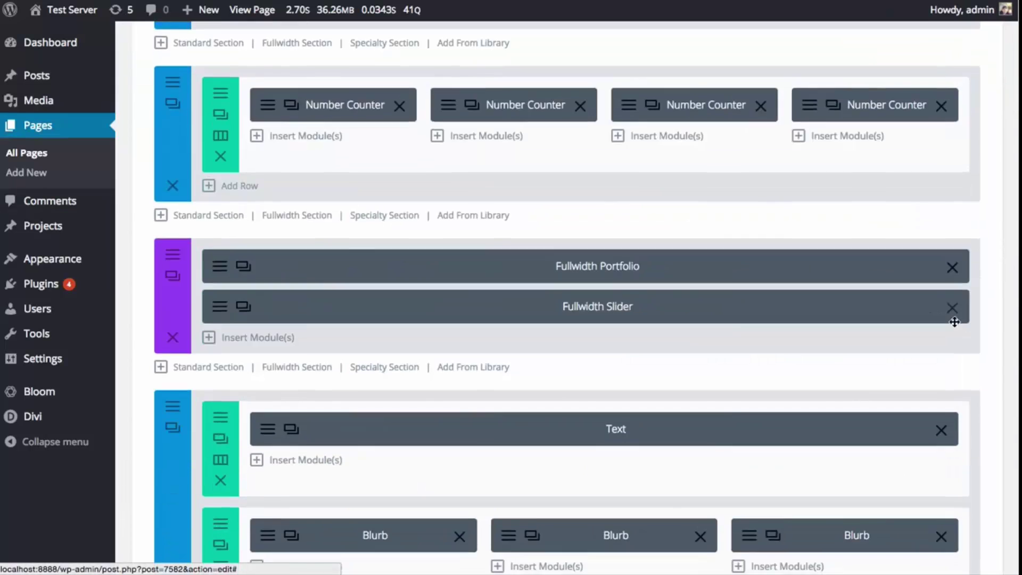
{"action": "scroll", "coordinate": [528, 280], "scroll_direction": "up", "scroll_amount": 8}
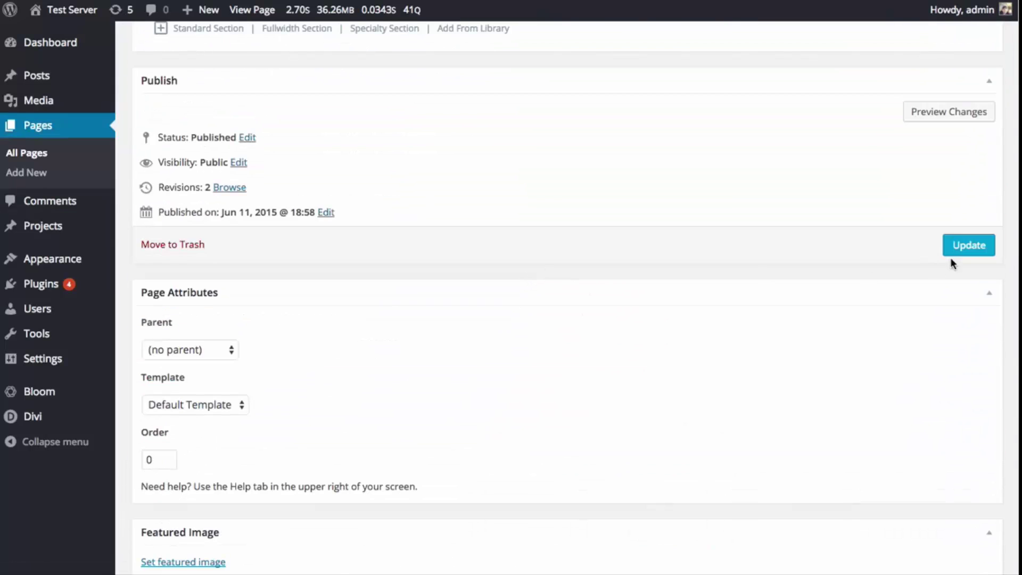
- Update the page and scroll the live page down to the four-picture row
{"action": "left_click", "coordinate": [964, 246]}
{"action": "scroll", "coordinate": [677, 247], "scroll_direction": "up", "scroll_amount": 20}
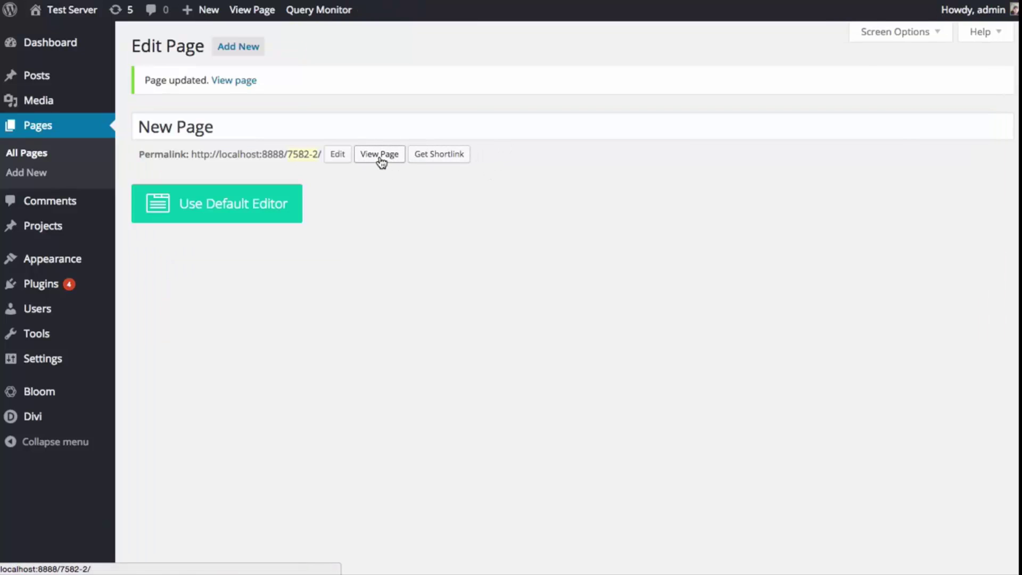
{"action": "left_click", "coordinate": [379, 155]}
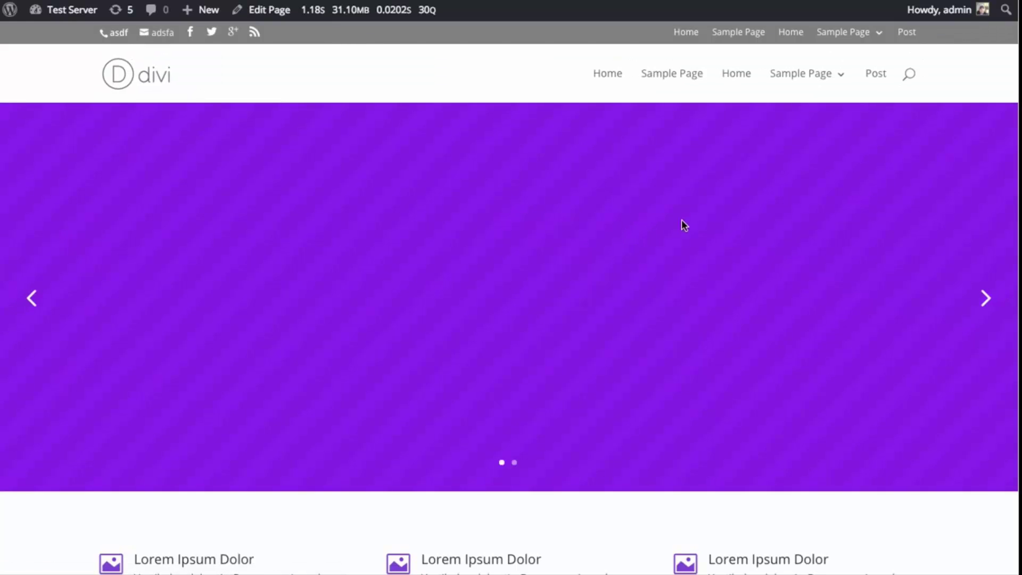
{"action": "scroll", "coordinate": [682, 221], "scroll_direction": "down", "scroll_amount": 8}
{"action": "scroll", "coordinate": [681, 217], "scroll_direction": "down", "scroll_amount": 1}
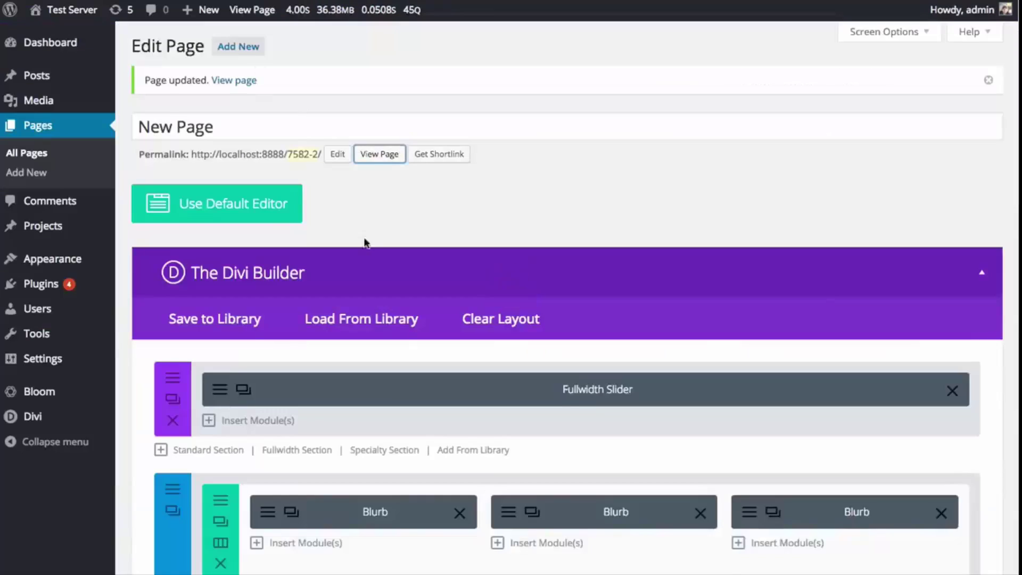
{"action": "scroll", "coordinate": [411, 286], "scroll_direction": "down", "scroll_amount": 7}
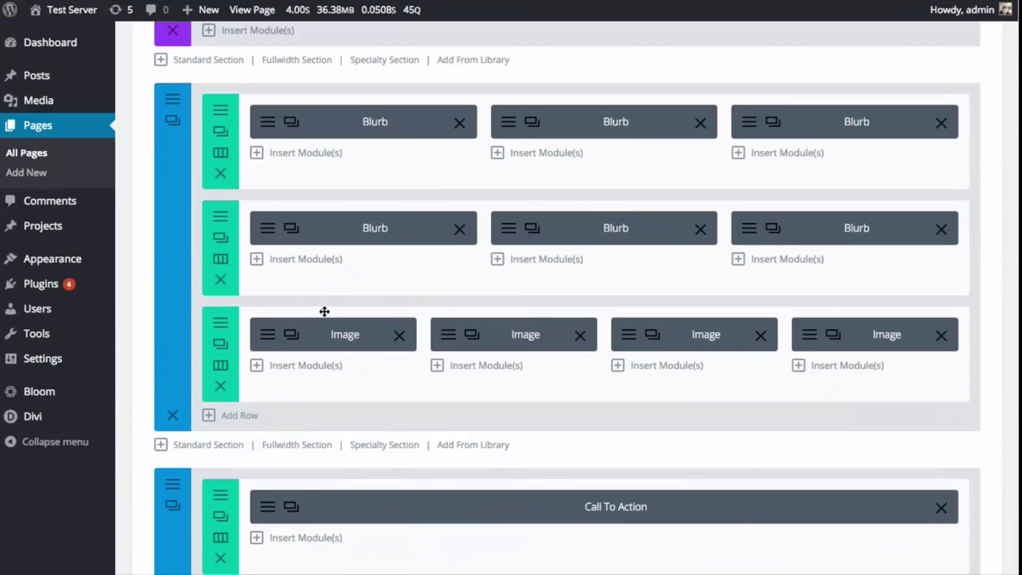
- Make the image row fullwidth with gutter width 1 and bottom padding 0
{"action": "left_click", "coordinate": [221, 344]}
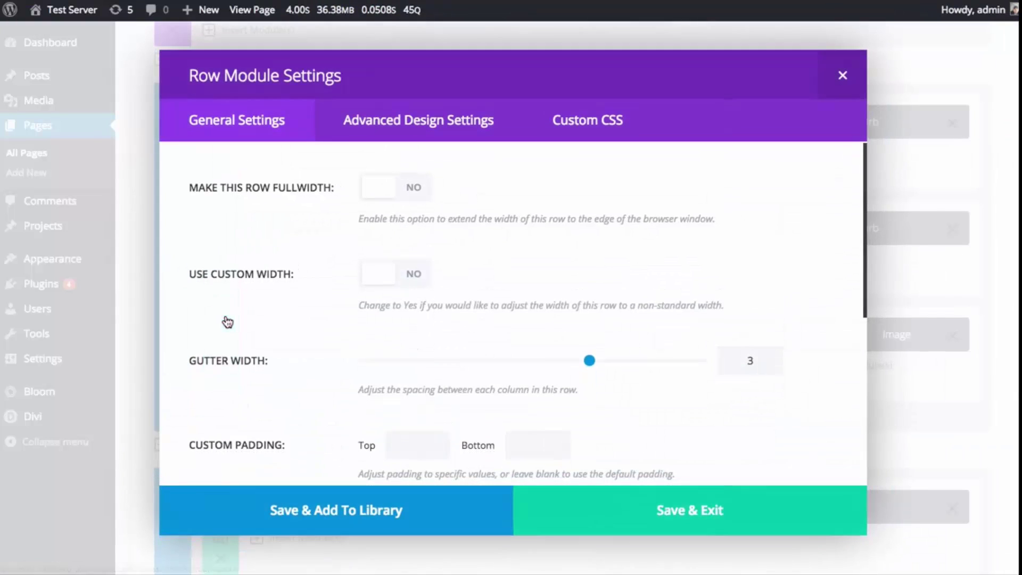
{"action": "left_click", "coordinate": [410, 189]}
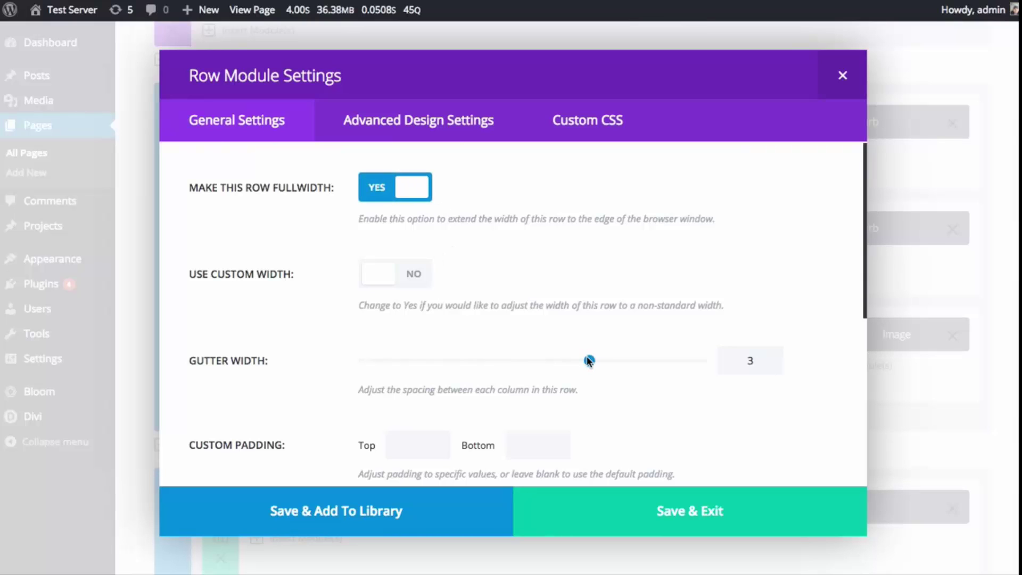
{"action": "left_click_drag", "start_coordinate": [588, 361], "coordinate": [327, 358]}
{"action": "scroll", "coordinate": [262, 354], "scroll_direction": "down", "scroll_amount": 2}
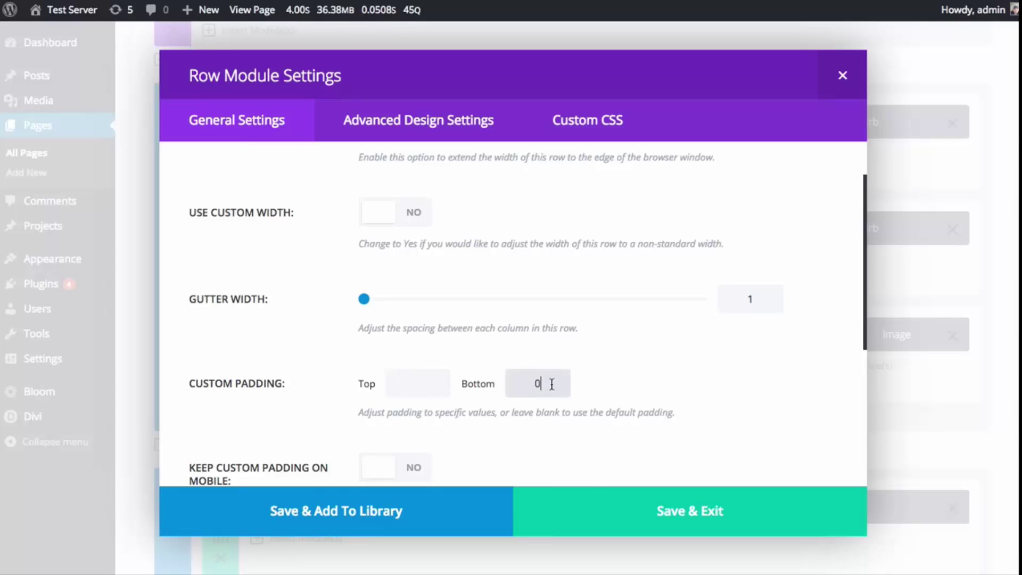
{"action": "left_click", "coordinate": [663, 514]}
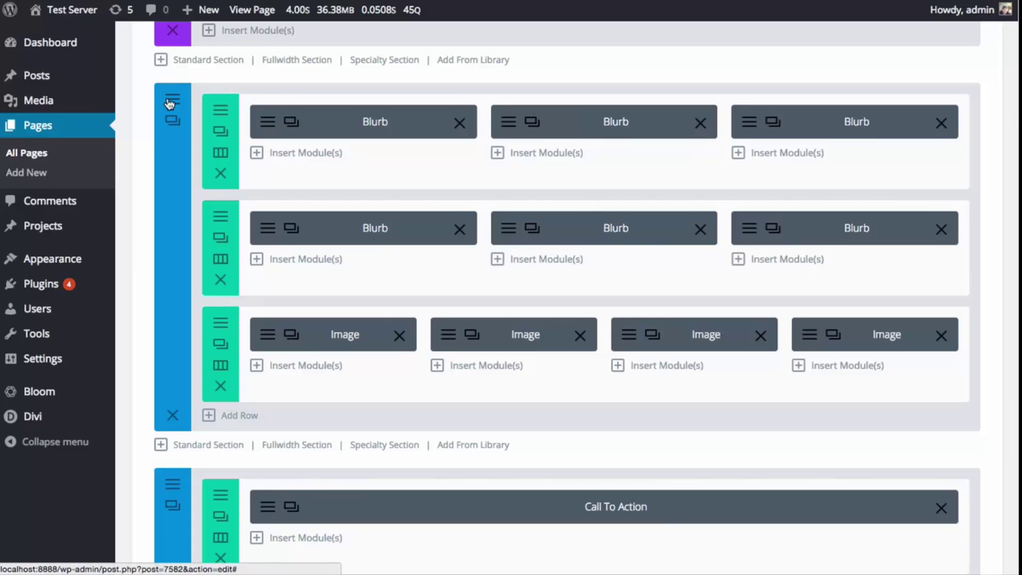
- Set the section's bottom padding to 0 and update the page
{"action": "left_click", "coordinate": [173, 120]}
{"action": "scroll", "coordinate": [709, 423], "scroll_direction": "down", "scroll_amount": 10}
{"action": "left_click", "coordinate": [536, 440]}
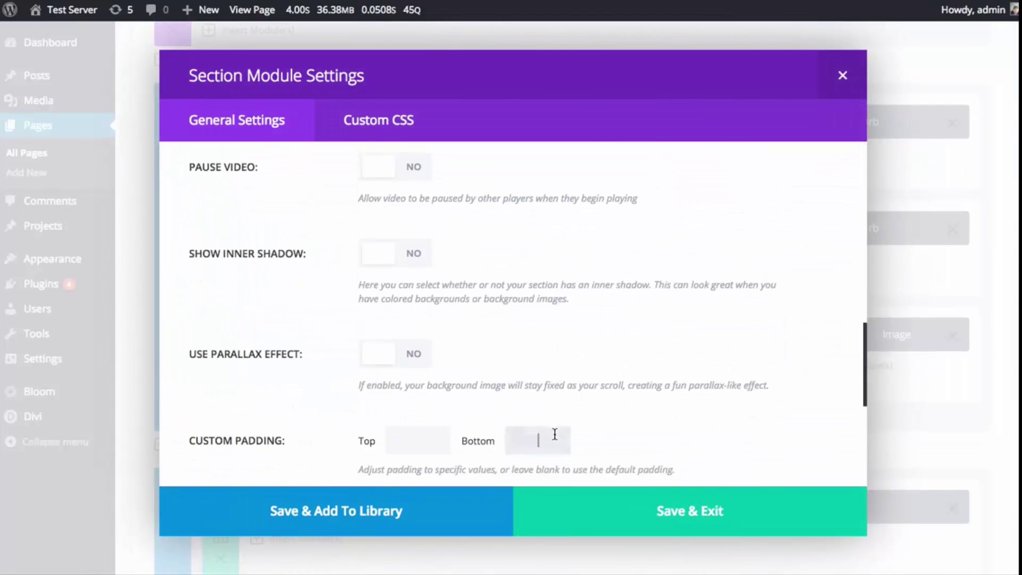
{"action": "type", "text": "0"}
{"action": "left_click", "coordinate": [630, 504]}
{"action": "scroll", "coordinate": [629, 353], "scroll_direction": "down", "scroll_amount": 20}
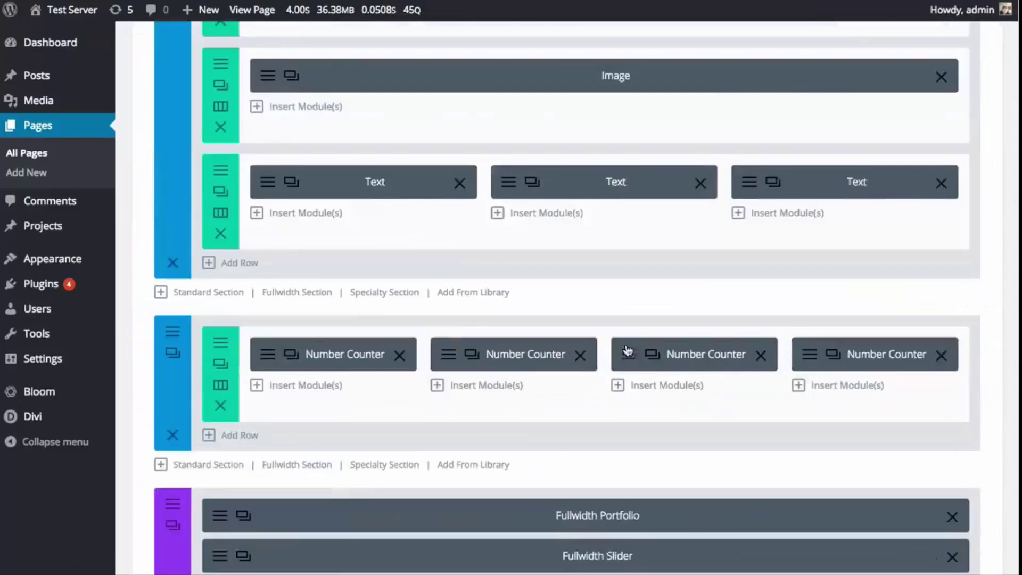
{"action": "left_click", "coordinate": [969, 420]}
{"action": "scroll", "coordinate": [849, 380], "scroll_direction": "up", "scroll_amount": 20}
{"action": "scroll", "coordinate": [849, 380], "scroll_direction": "up", "scroll_amount": 10}
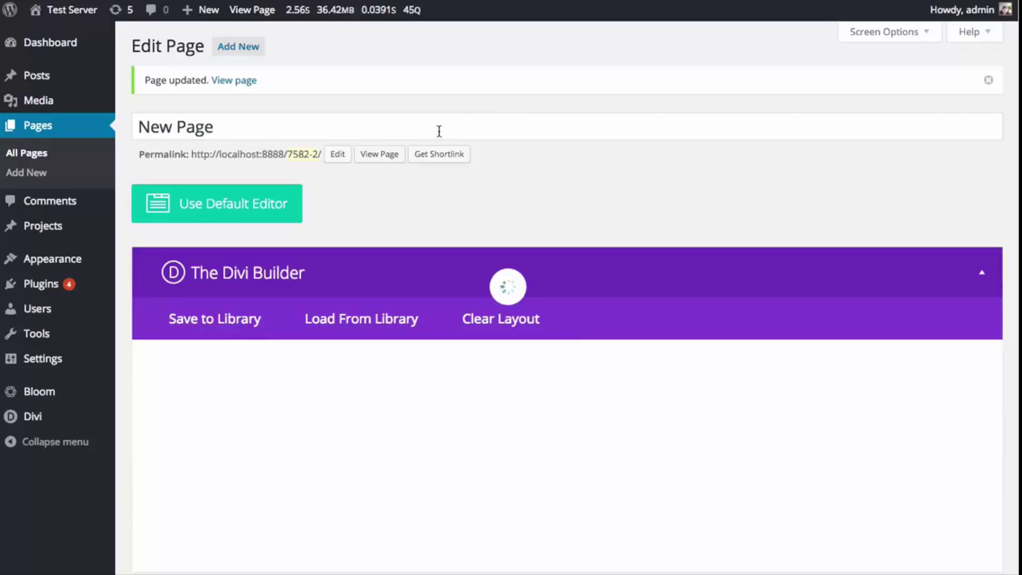
- View the live page and scroll down to the four images displayed edge to edge
{"action": "left_click", "coordinate": [380, 155]}
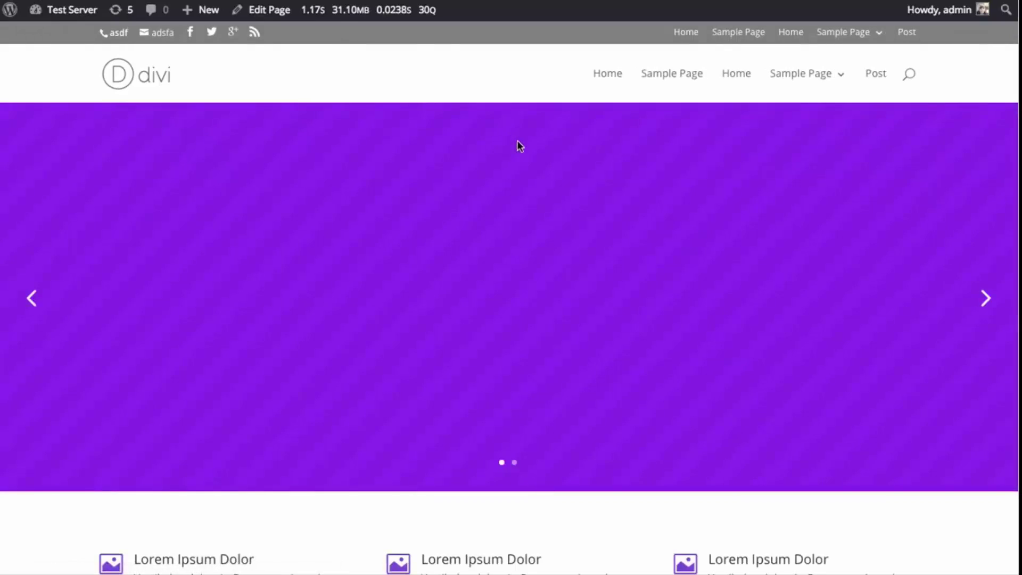
{"action": "scroll", "coordinate": [528, 139], "scroll_direction": "down", "scroll_amount": 5}
{"action": "scroll", "coordinate": [528, 146], "scroll_direction": "down", "scroll_amount": 2}
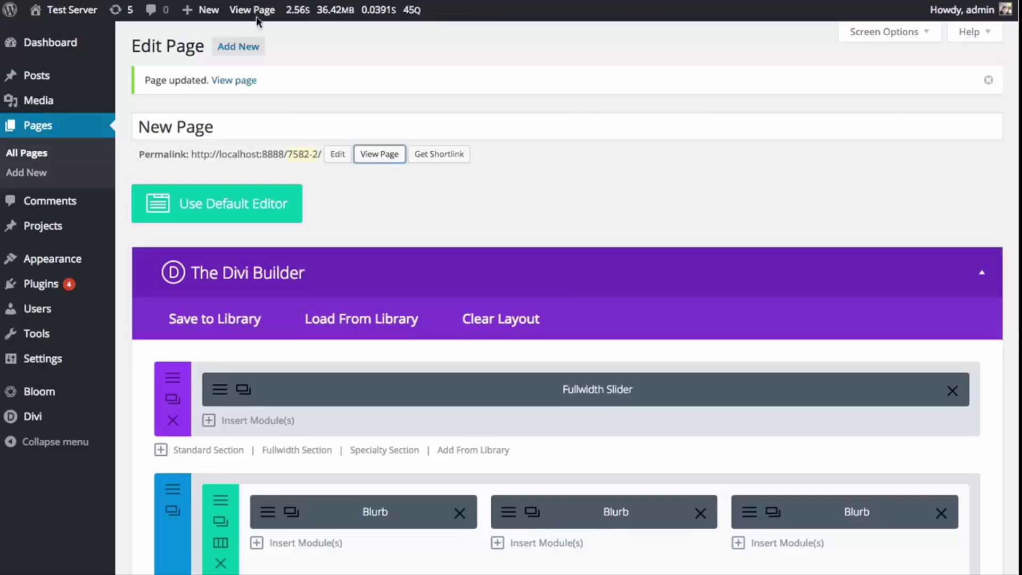
{"action": "scroll", "coordinate": [448, 319], "scroll_direction": "down", "scroll_amount": 7}
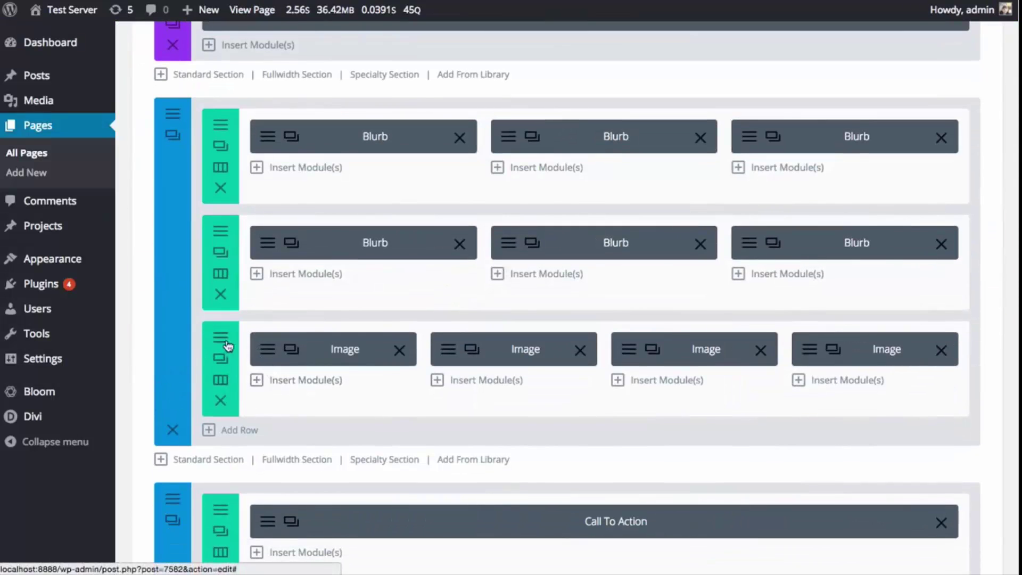
{"action": "left_click", "coordinate": [222, 341]}
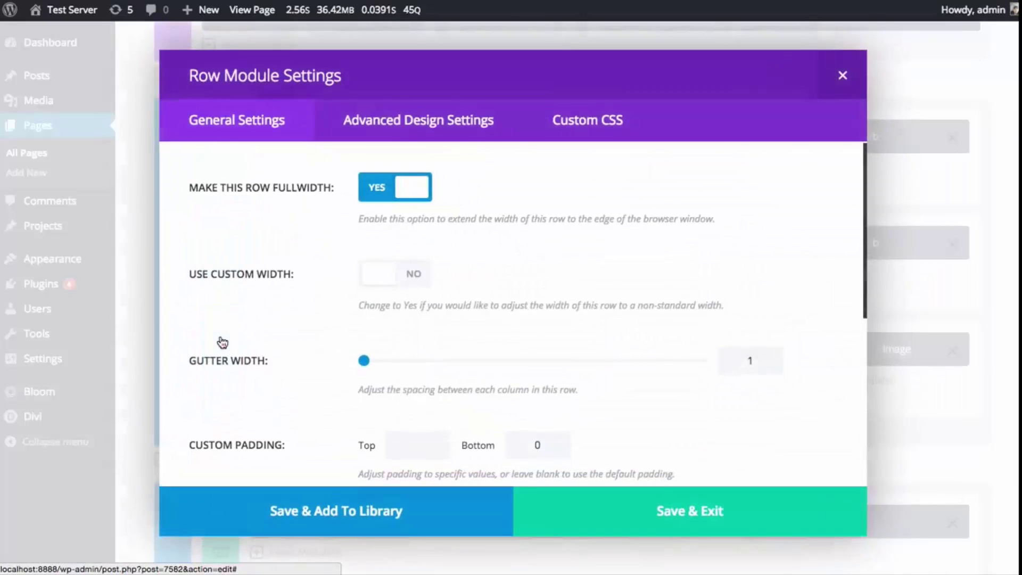
{"action": "left_click", "coordinate": [397, 512]}
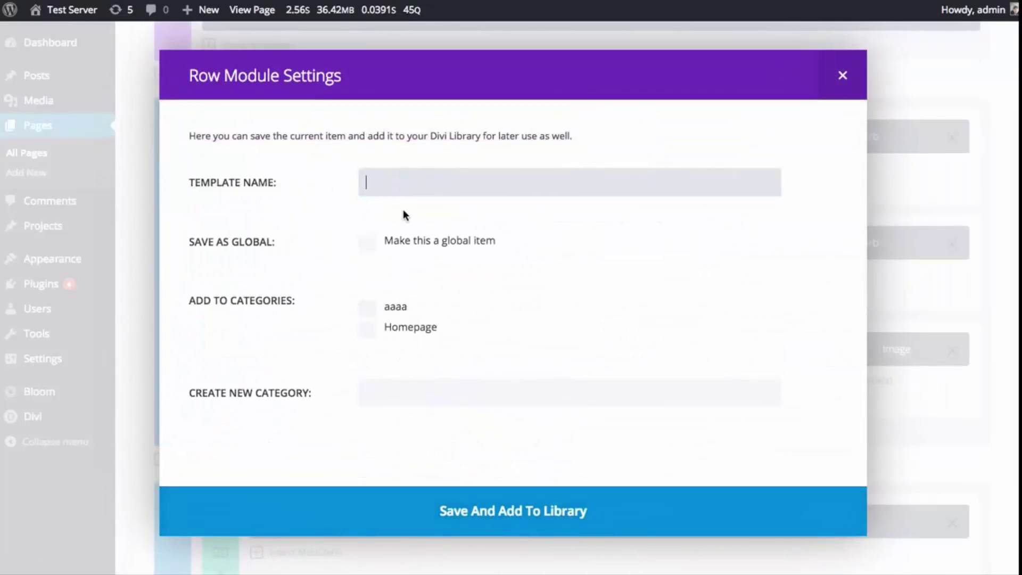
{"action": "type", "text": "Fullwidth Image Row"}
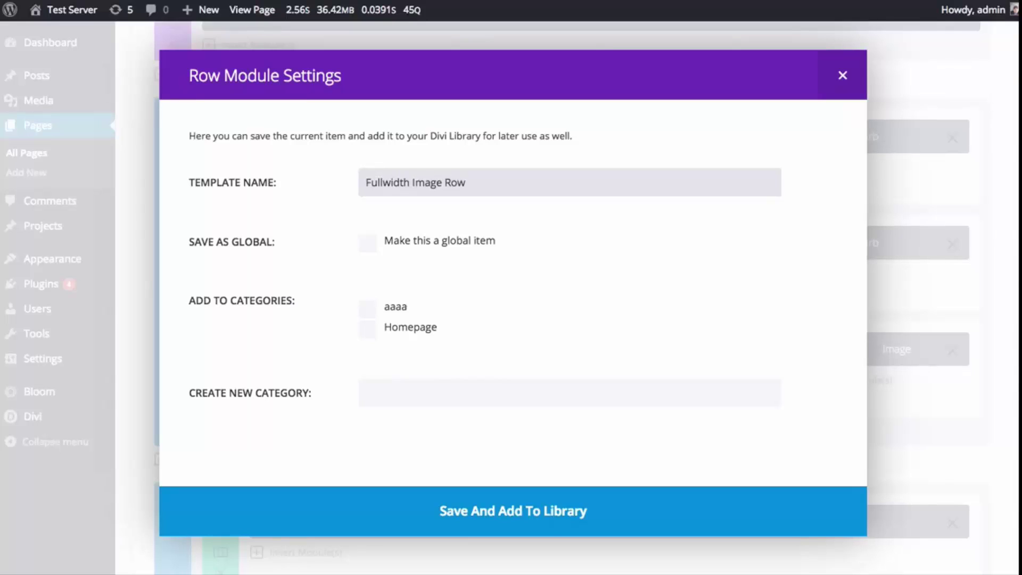
{"action": "left_click", "coordinate": [371, 339]}
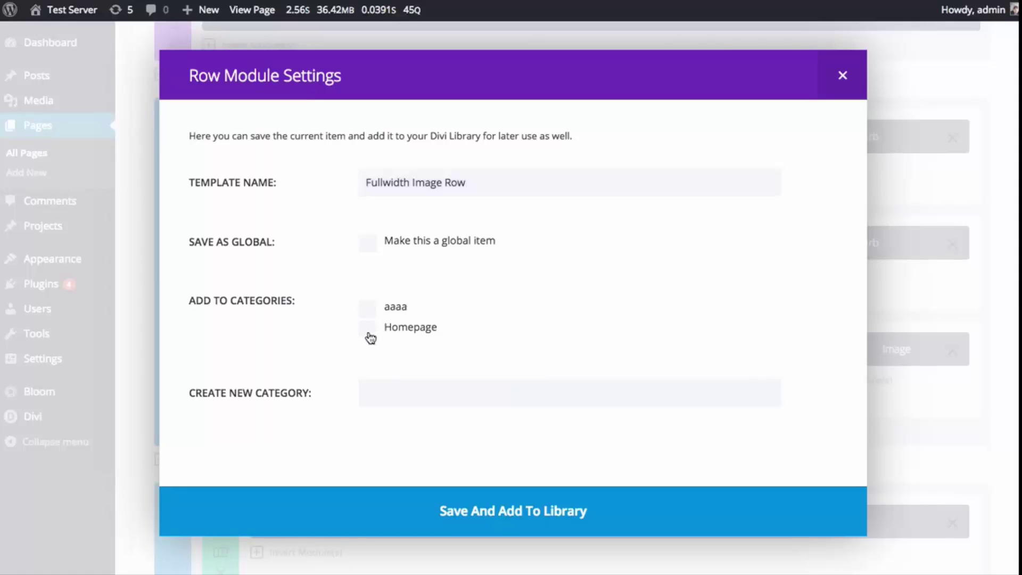
{"action": "left_click", "coordinate": [368, 330]}
{"action": "left_click", "coordinate": [522, 501]}
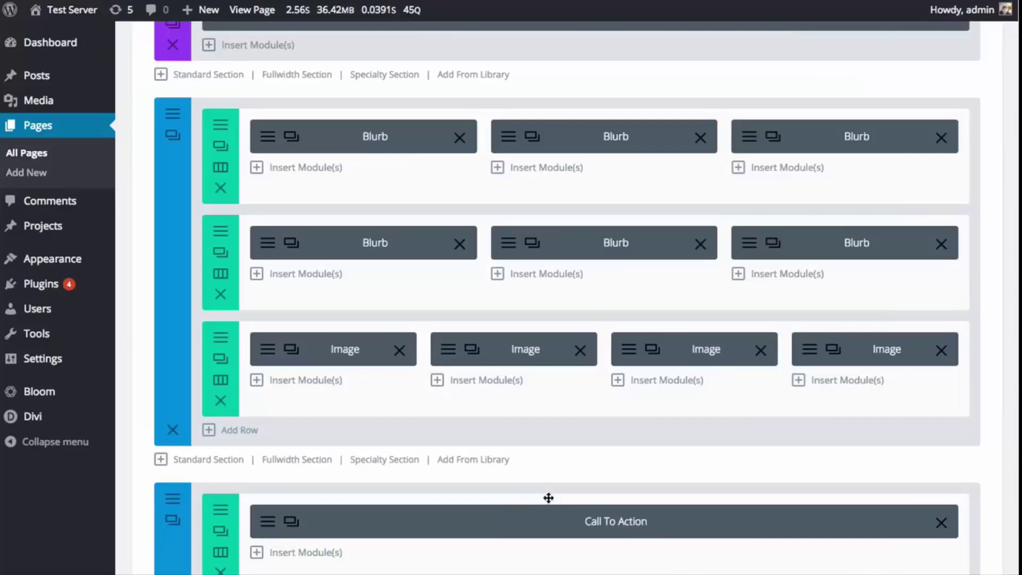
{"action": "scroll", "coordinate": [618, 468], "scroll_direction": "up", "scroll_amount": 6}
{"action": "scroll", "coordinate": [724, 296], "scroll_direction": "down", "scroll_amount": 4}
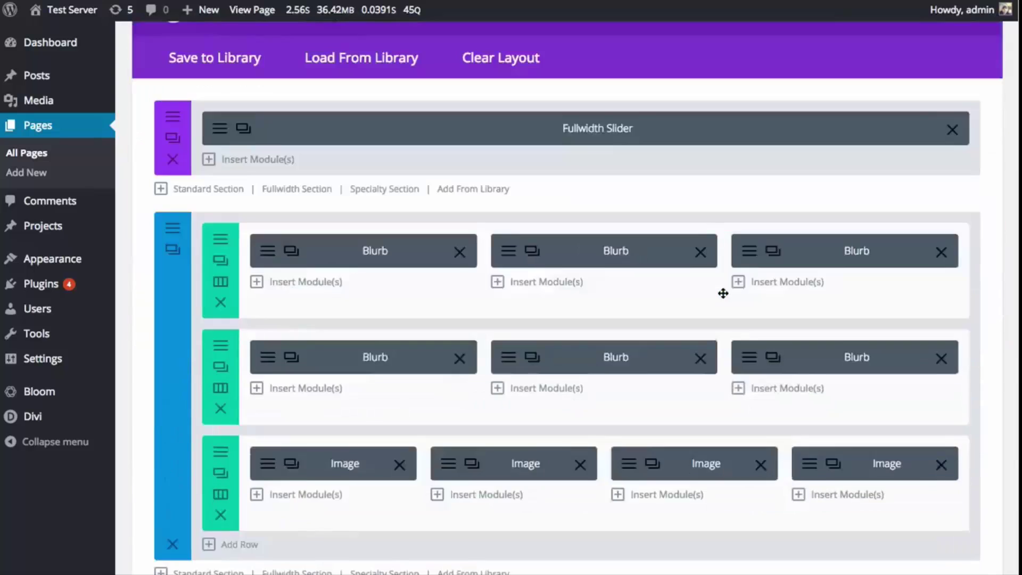
{"action": "scroll", "coordinate": [723, 294], "scroll_direction": "down", "scroll_amount": 2}
{"action": "scroll", "coordinate": [403, 224], "scroll_direction": "up", "scroll_amount": 5}
{"action": "scroll", "coordinate": [554, 253], "scroll_direction": "down", "scroll_amount": 15}
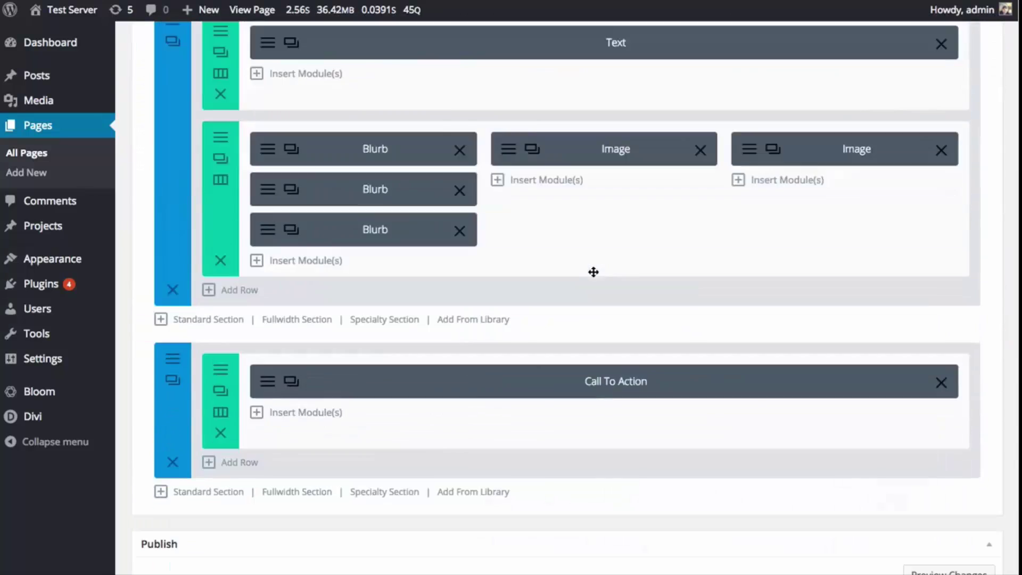
{"action": "scroll", "coordinate": [593, 272], "scroll_direction": "down", "scroll_amount": 5}
{"action": "scroll", "coordinate": [589, 290], "scroll_direction": "up", "scroll_amount": 1}
{"action": "left_click", "coordinate": [981, 446]}
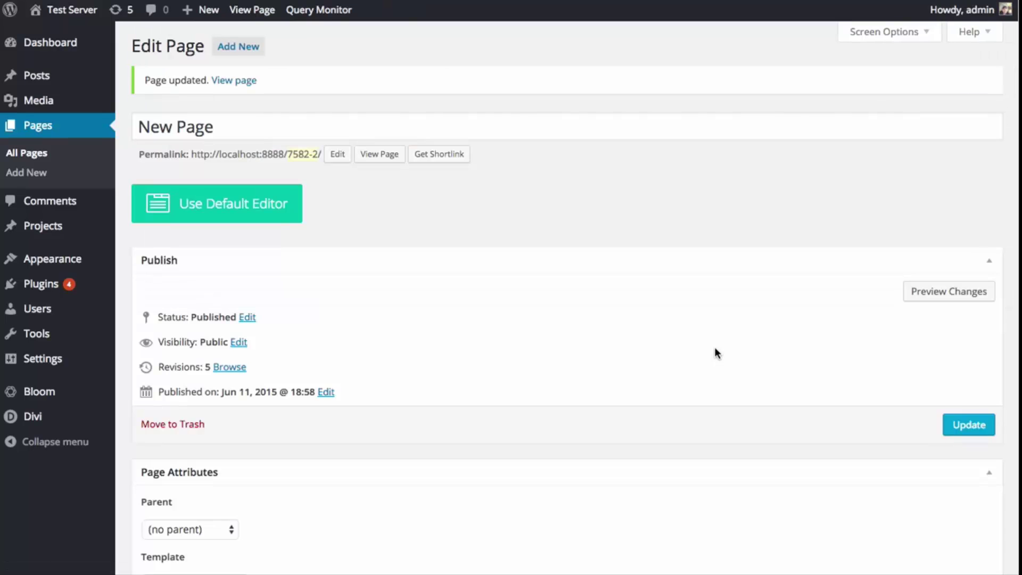
{"action": "scroll", "coordinate": [582, 296], "scroll_direction": "down", "scroll_amount": 5}
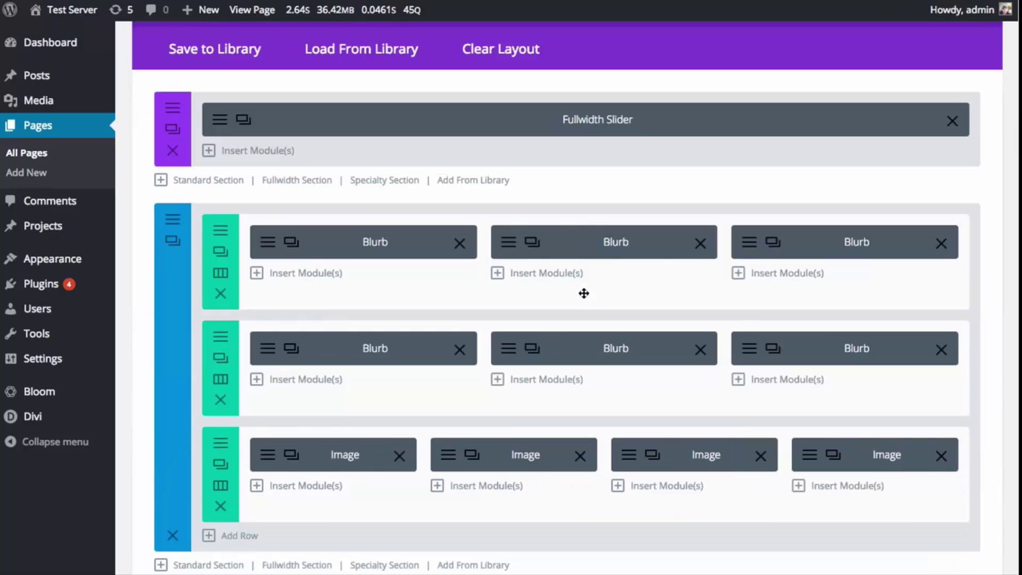
{"action": "scroll", "coordinate": [244, 477], "scroll_direction": "down", "scroll_amount": 5}
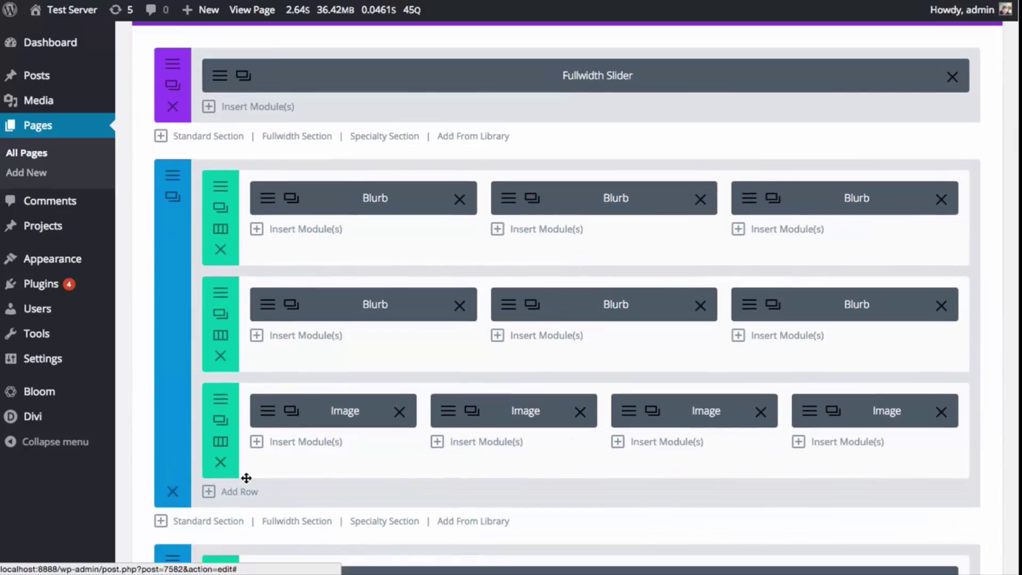
- Add a new row to the Call To Action section using the library's Fullwidth Image Row
{"action": "left_click", "coordinate": [235, 394]}
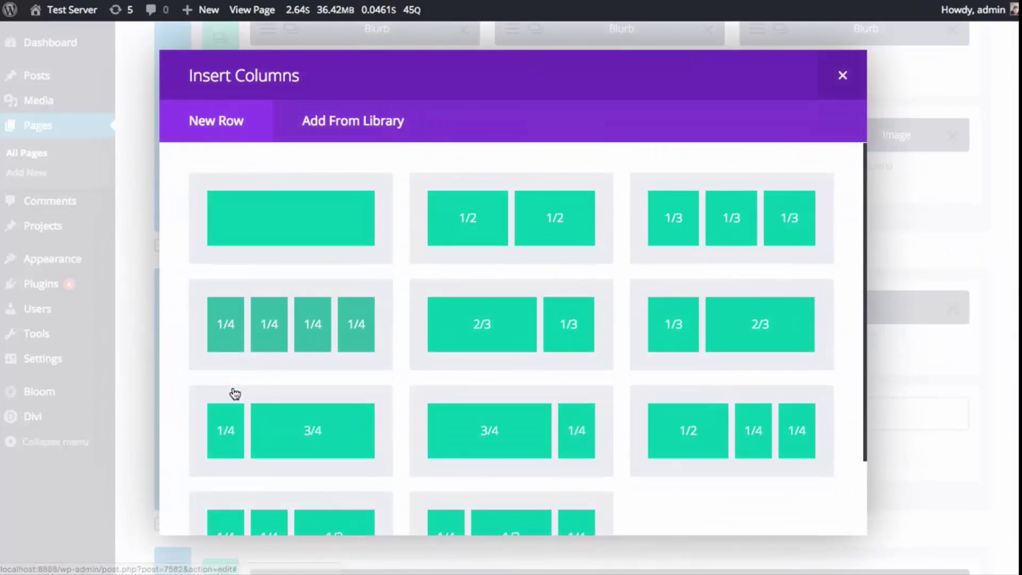
{"action": "left_click", "coordinate": [387, 127]}
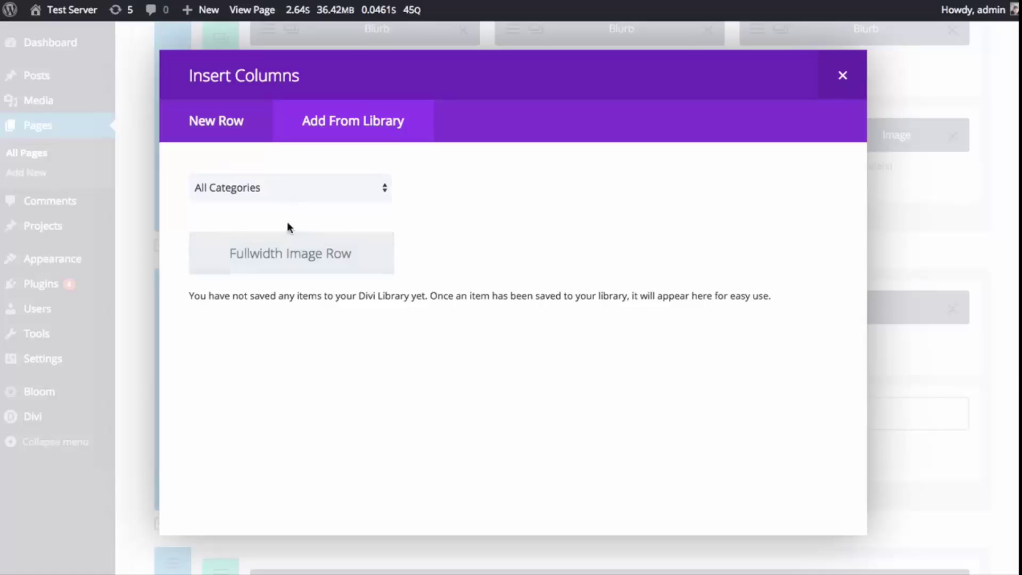
{"action": "left_click", "coordinate": [293, 253]}
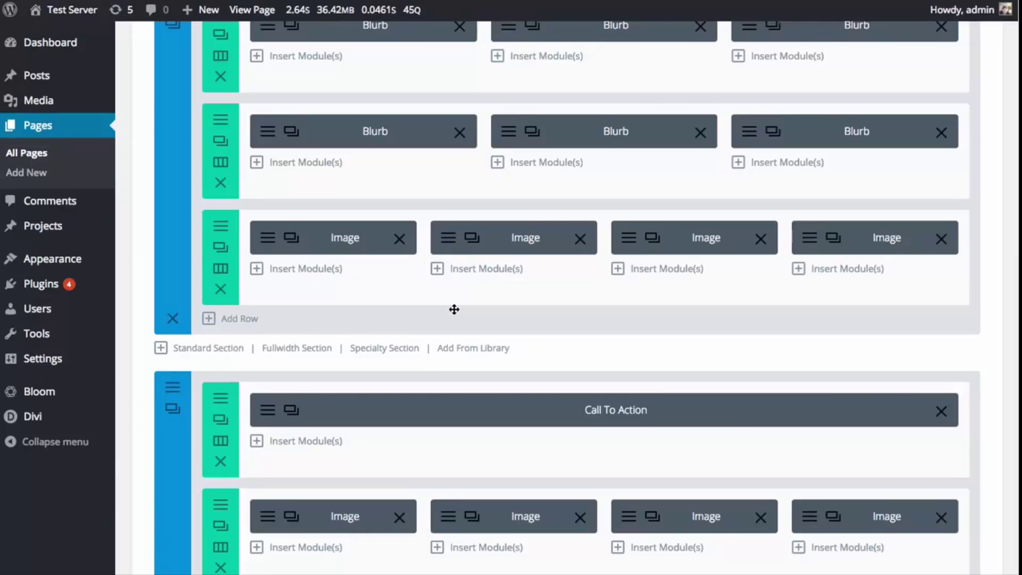
{"action": "scroll", "coordinate": [292, 265], "scroll_direction": "up", "scroll_amount": 10}
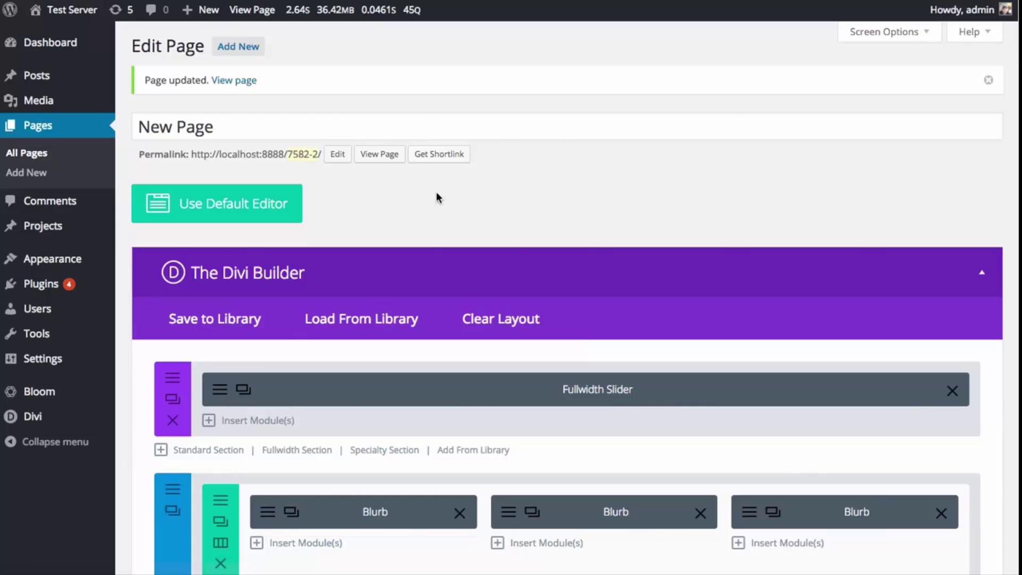
{"action": "scroll", "coordinate": [575, 237], "scroll_direction": "down", "scroll_amount": 7}
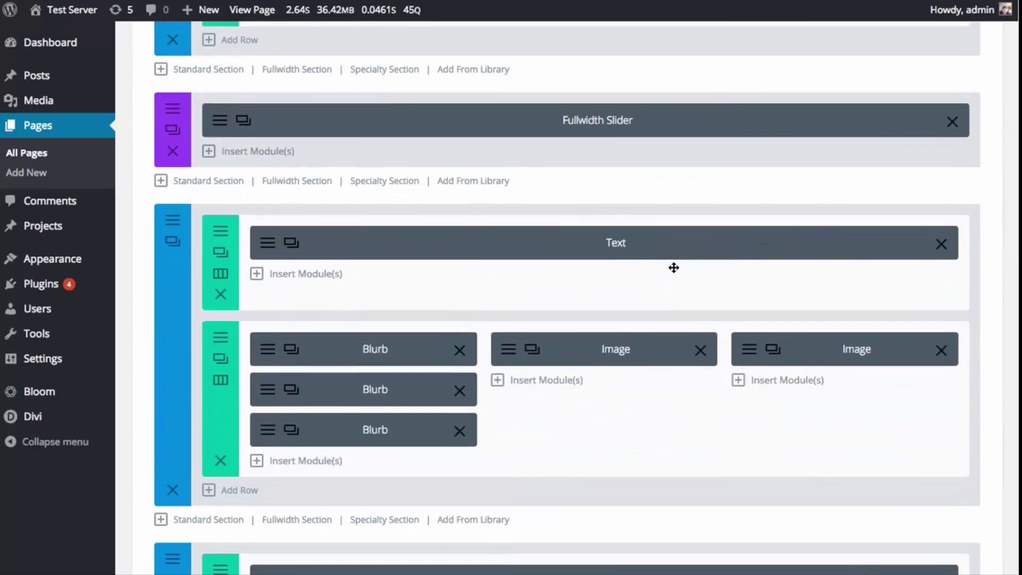
{"action": "scroll", "coordinate": [676, 288], "scroll_direction": "down", "scroll_amount": 15}
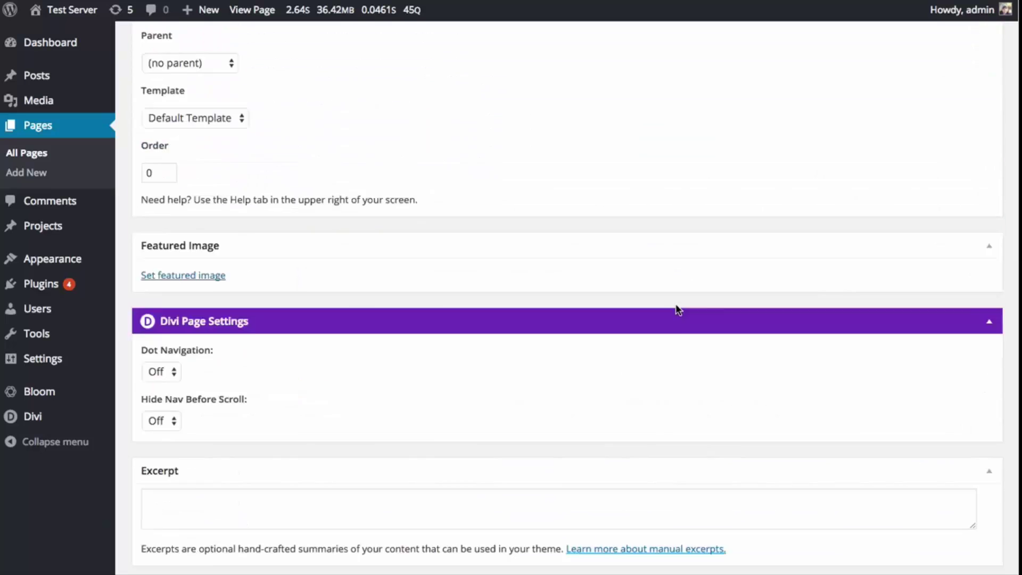
{"action": "scroll", "coordinate": [683, 308], "scroll_direction": "up", "scroll_amount": 10}
{"action": "scroll", "coordinate": [506, 255], "scroll_direction": "up", "scroll_amount": 1}
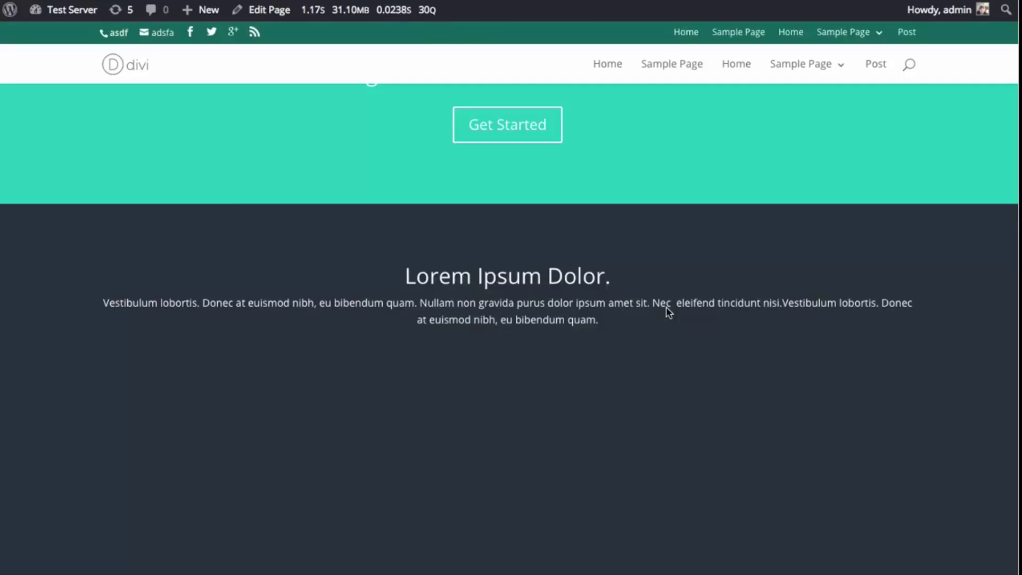
{"action": "scroll", "coordinate": [697, 312], "scroll_direction": "down", "scroll_amount": 15}
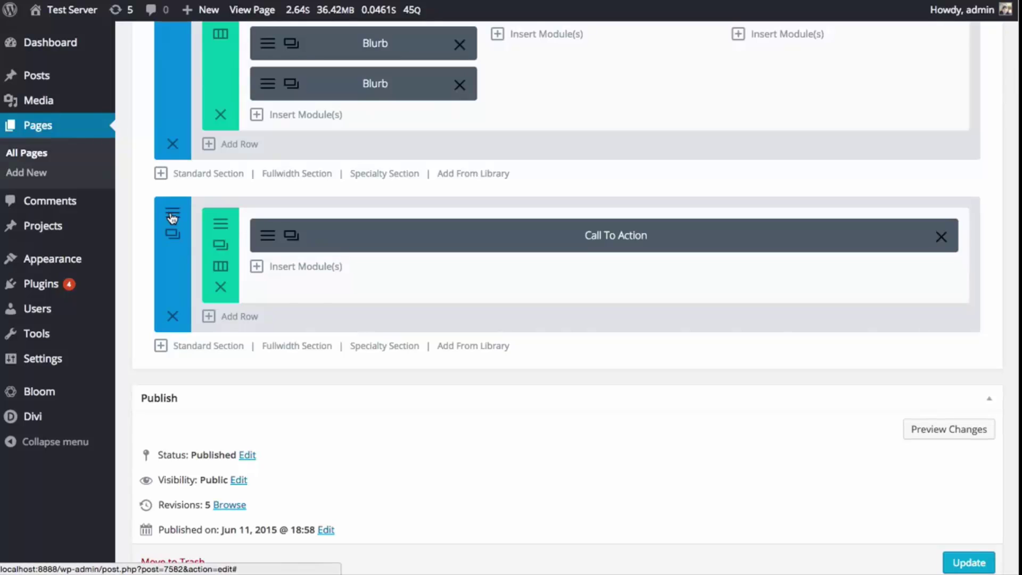
- Save the Call To Action section as global library item 'Global Footer' under the Homepage category
{"action": "left_click", "coordinate": [172, 219]}
{"action": "left_click", "coordinate": [410, 508]}
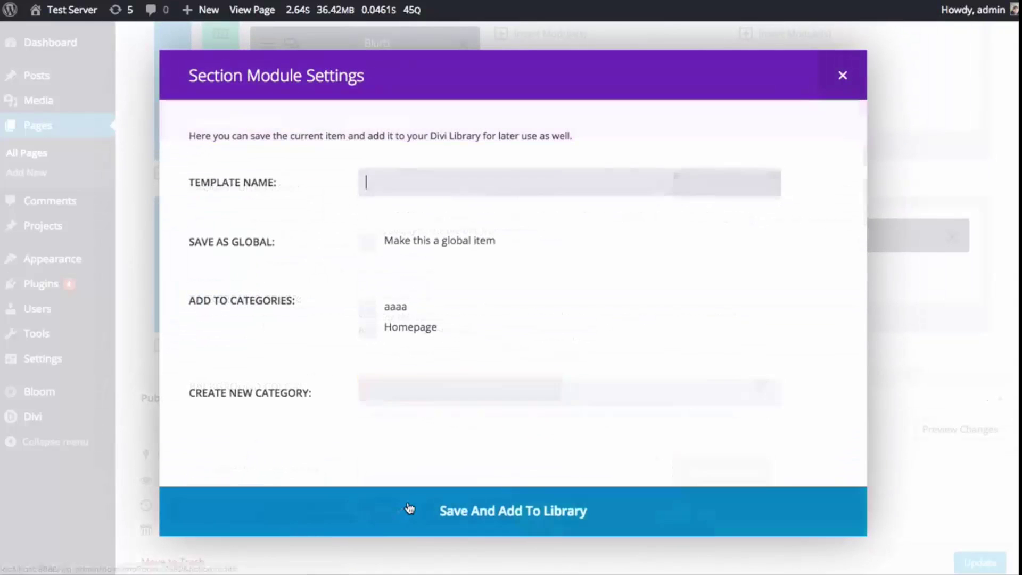
{"action": "type", "text": "G"}
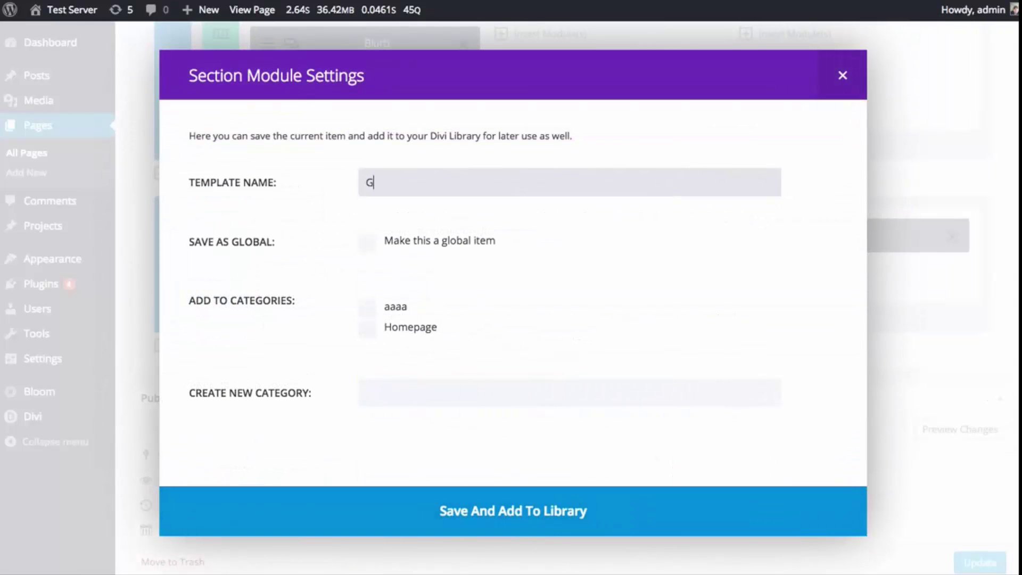
{"action": "type", "text": "lobal Footer"}
{"action": "left_click", "coordinate": [367, 243]}
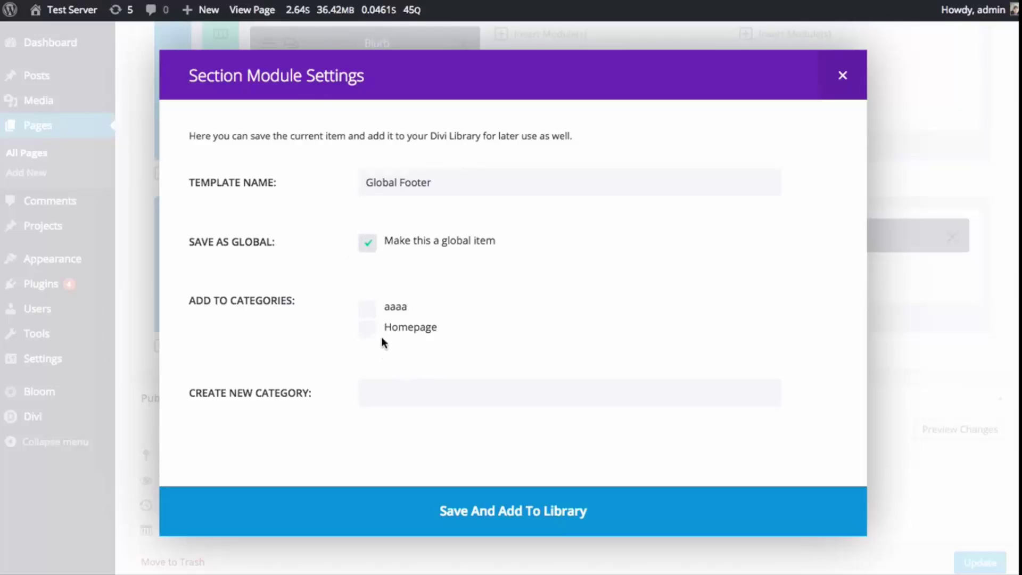
{"action": "left_click", "coordinate": [369, 330]}
{"action": "left_click", "coordinate": [495, 511]}
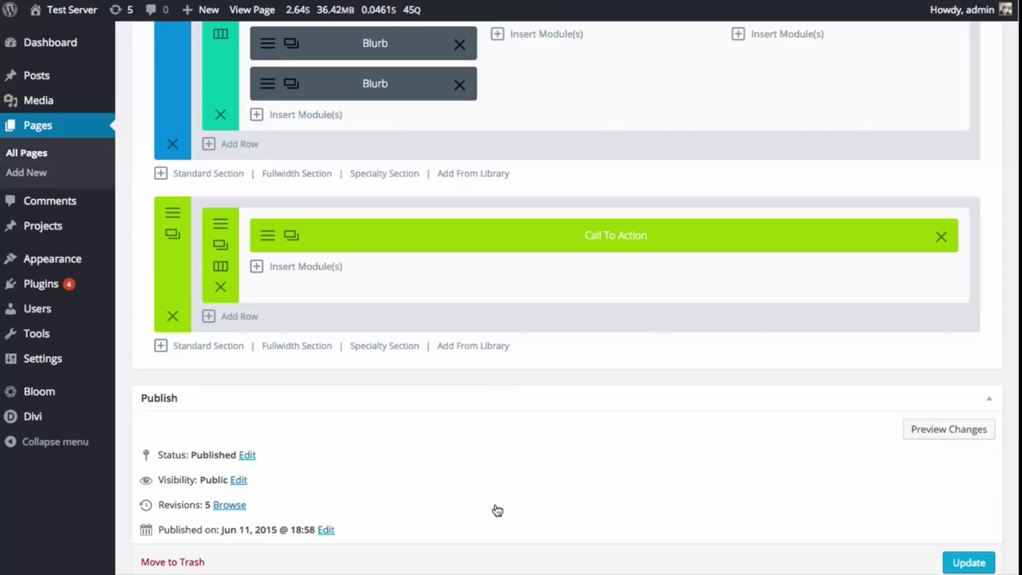
- Review the global section's Custom CSS and general settings, then close them unchanged
{"action": "left_click", "coordinate": [171, 213]}
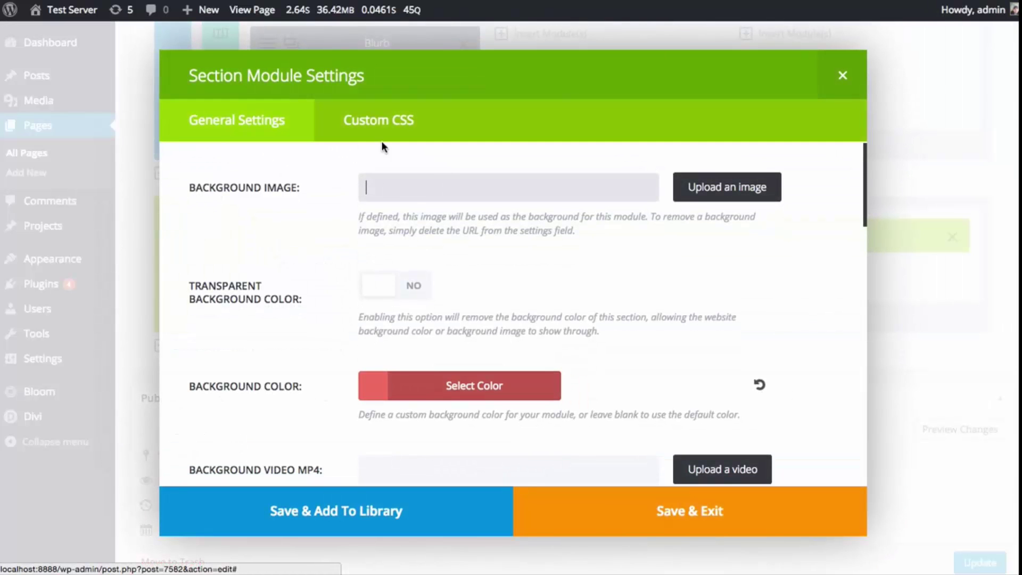
{"action": "left_click", "coordinate": [379, 120]}
{"action": "left_click", "coordinate": [286, 129]}
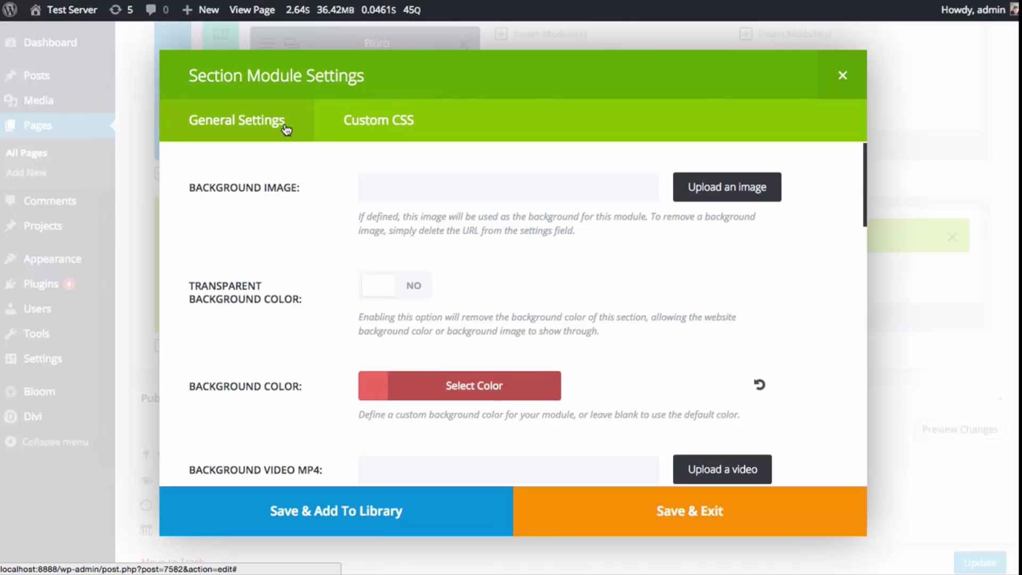
{"action": "left_click", "coordinate": [843, 75]}
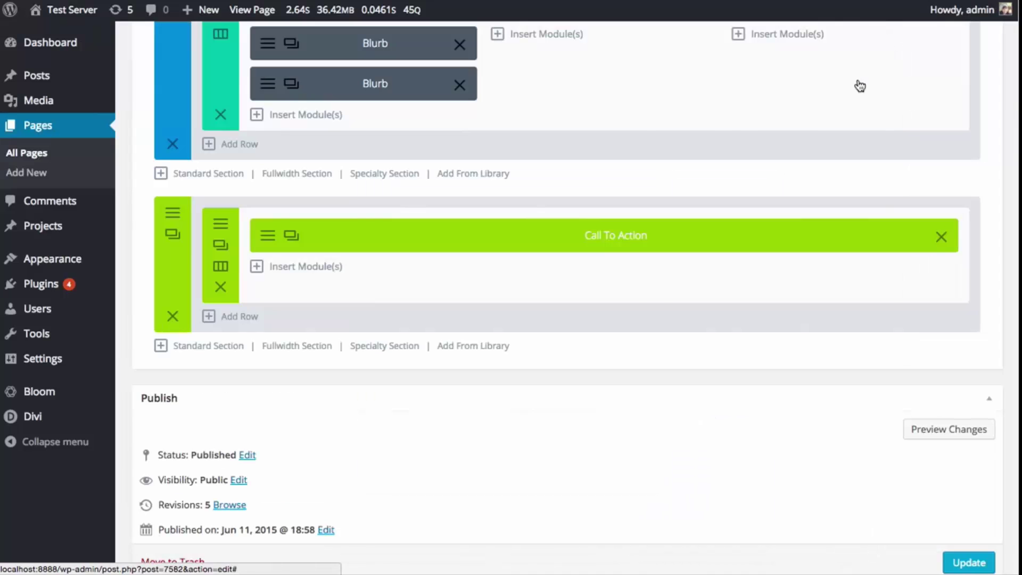
- Update the page to save its layout
{"action": "scroll", "coordinate": [852, 420], "scroll_direction": "down", "scroll_amount": 5}
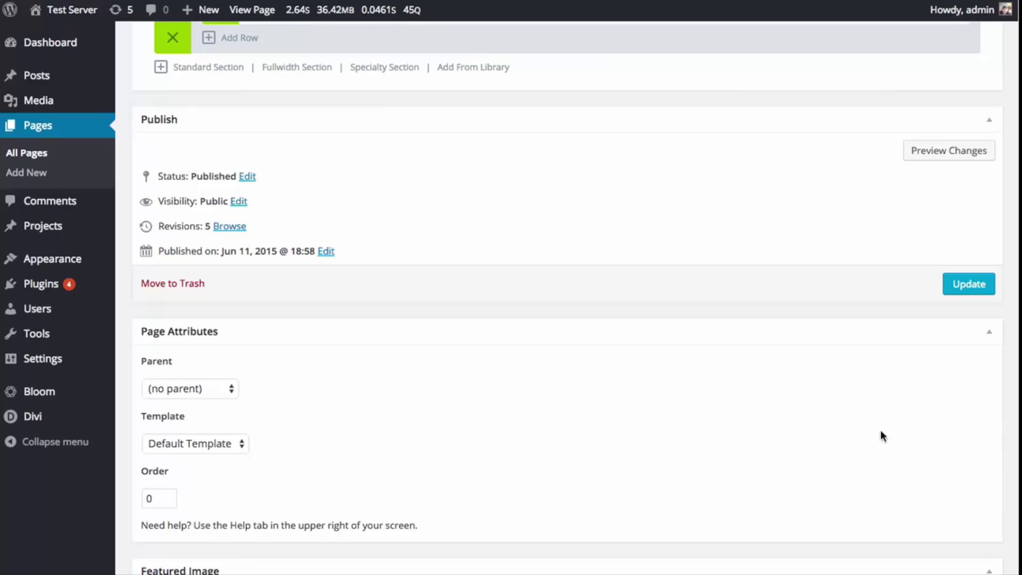
{"action": "left_click", "coordinate": [969, 284]}
{"action": "scroll", "coordinate": [802, 346], "scroll_direction": "up", "scroll_amount": 5}
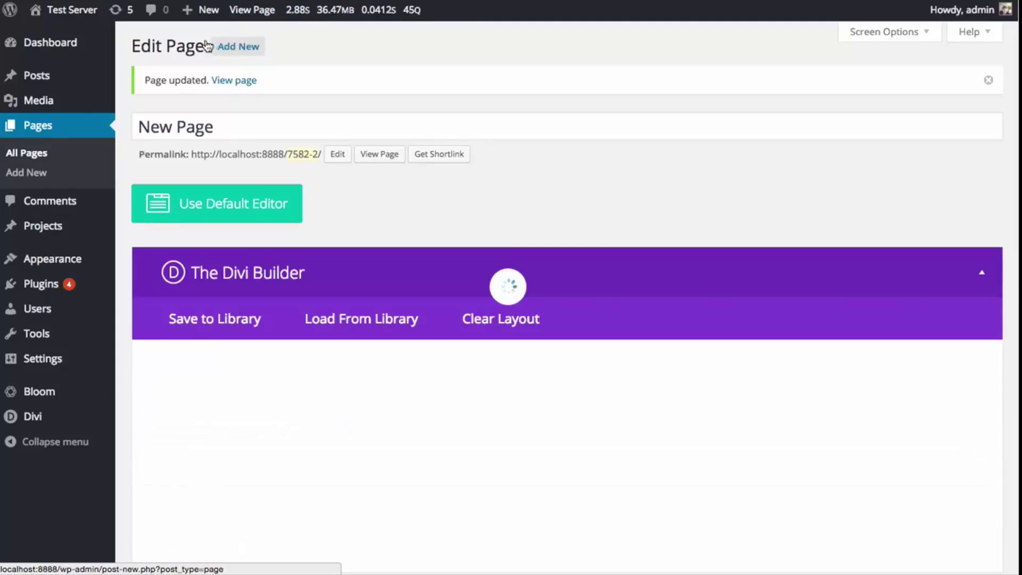
- Create a blank new page and switch it to the Divi Builder
{"action": "left_click", "coordinate": [252, 48]}
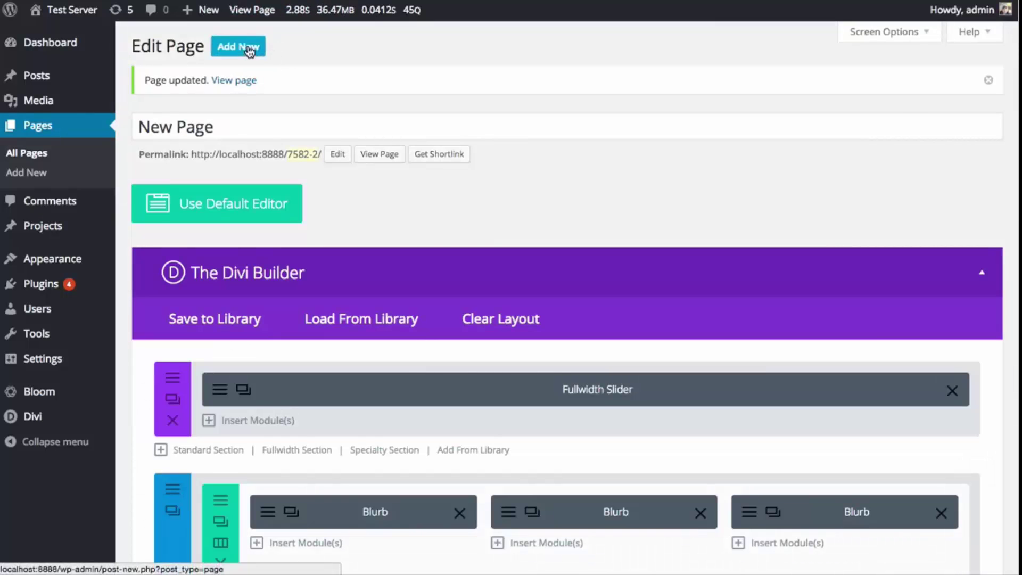
{"action": "left_click", "coordinate": [239, 46]}
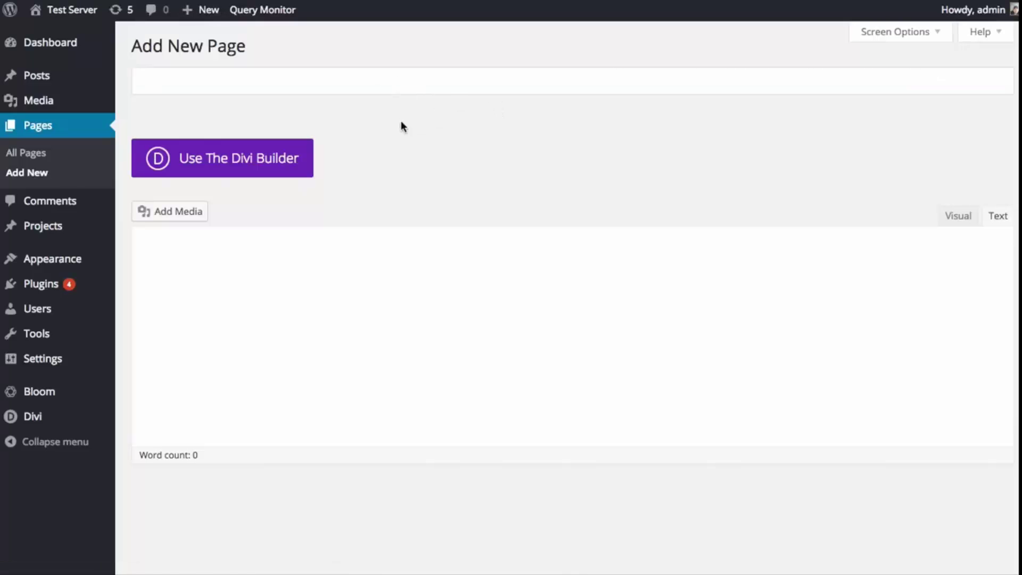
{"action": "left_click", "coordinate": [269, 156]}
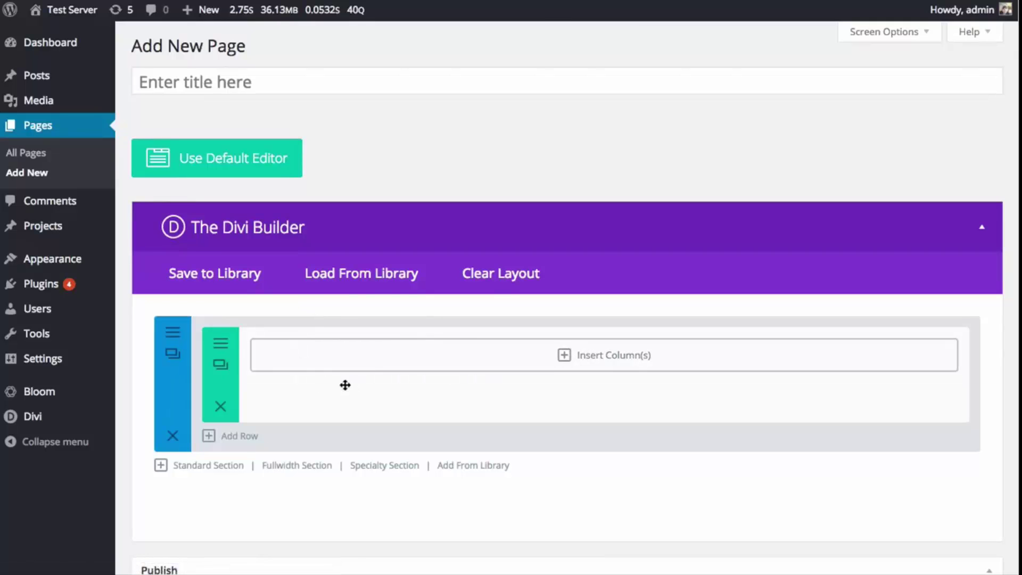
- Load the Homepage Company predefined layout from the library
{"action": "left_click", "coordinate": [357, 278]}
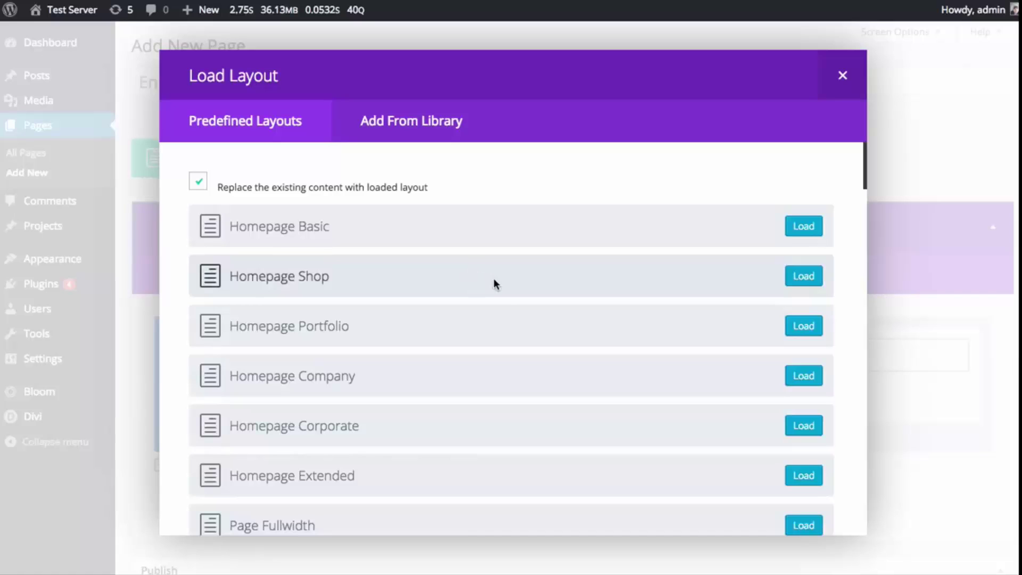
{"action": "scroll", "coordinate": [533, 319], "scroll_direction": "down", "scroll_amount": 1}
{"action": "left_click", "coordinate": [799, 367]}
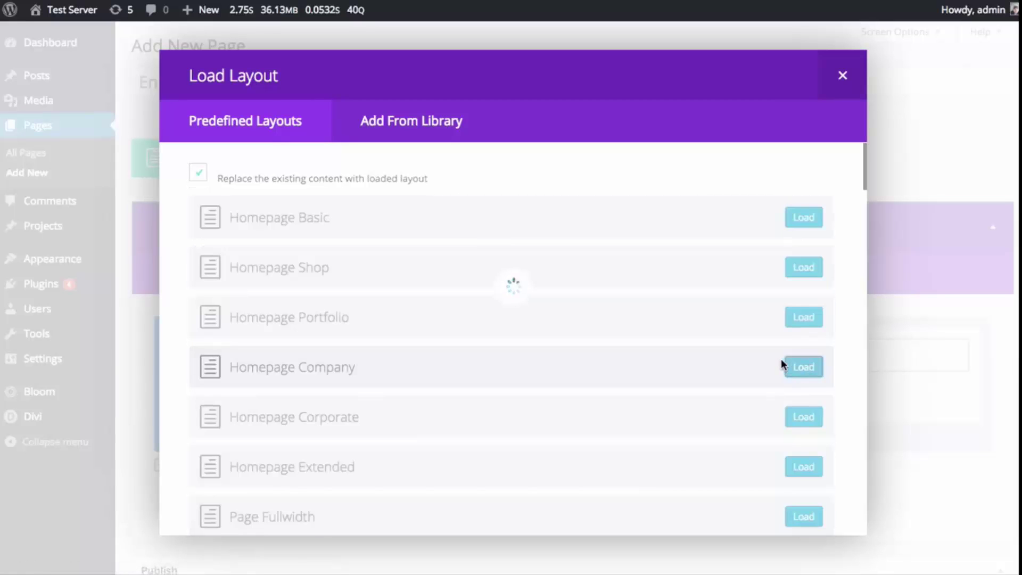
{"action": "scroll", "coordinate": [799, 341], "scroll_direction": "down", "scroll_amount": 15}
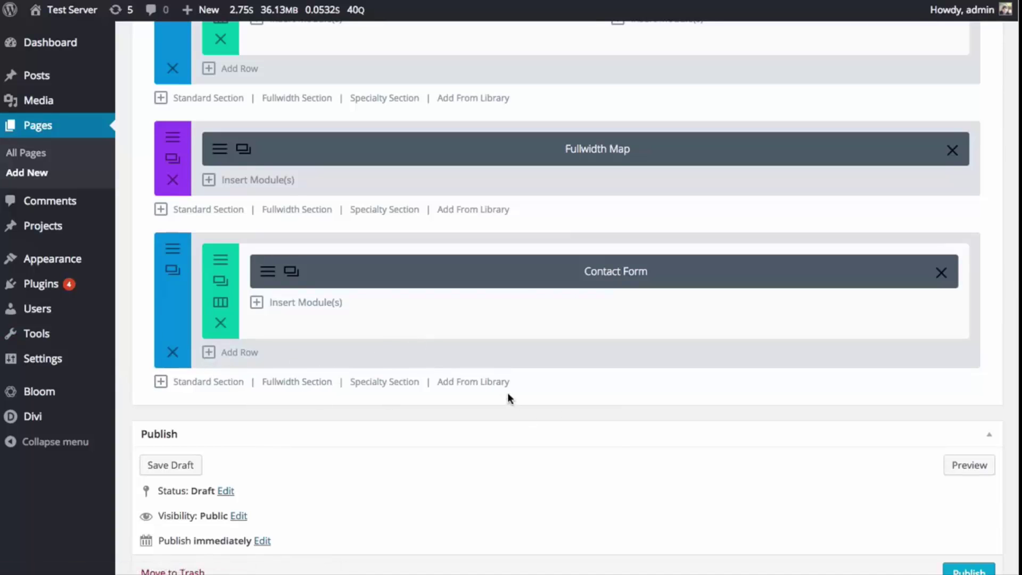
- Insert the Global Footer section from the library below the Contact Form section
{"action": "left_click", "coordinate": [492, 389]}
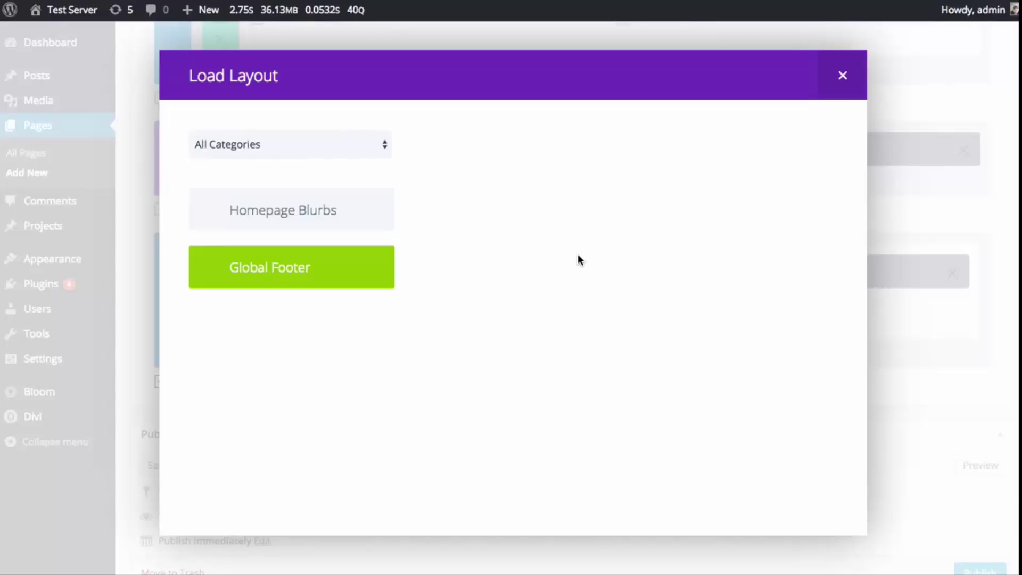
{"action": "left_click", "coordinate": [334, 285]}
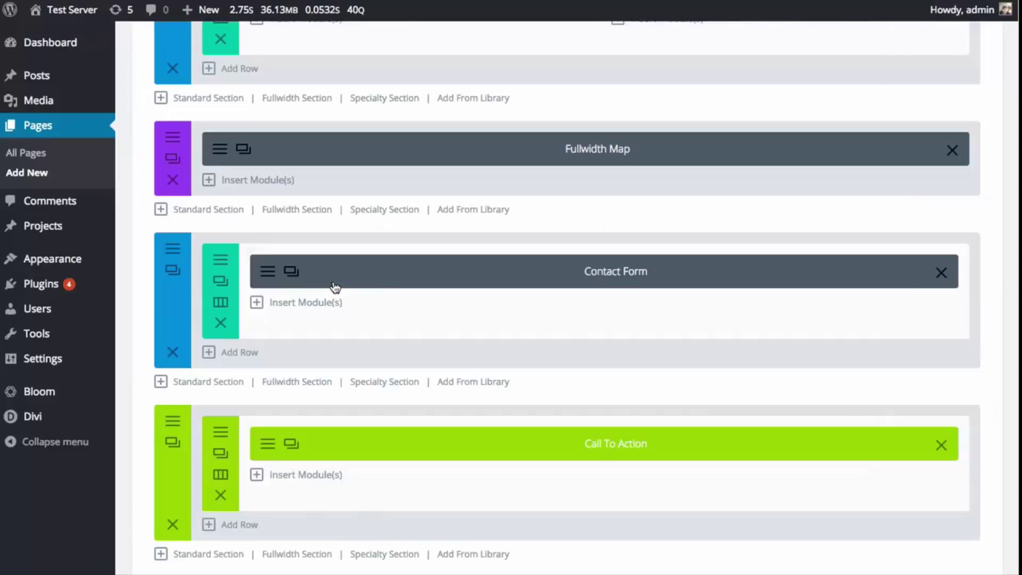
{"action": "scroll", "coordinate": [482, 458], "scroll_direction": "down", "scroll_amount": 2}
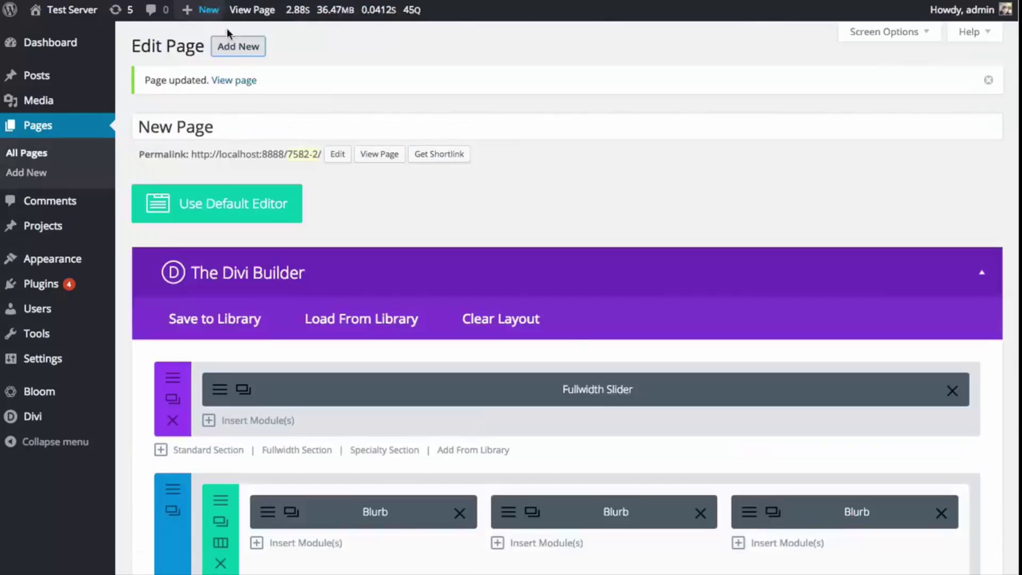
- Title the new page 'New Page 2' and publish it
{"action": "scroll", "coordinate": [557, 187], "scroll_direction": "down", "scroll_amount": 15}
{"action": "scroll", "coordinate": [560, 187], "scroll_direction": "up", "scroll_amount": 6}
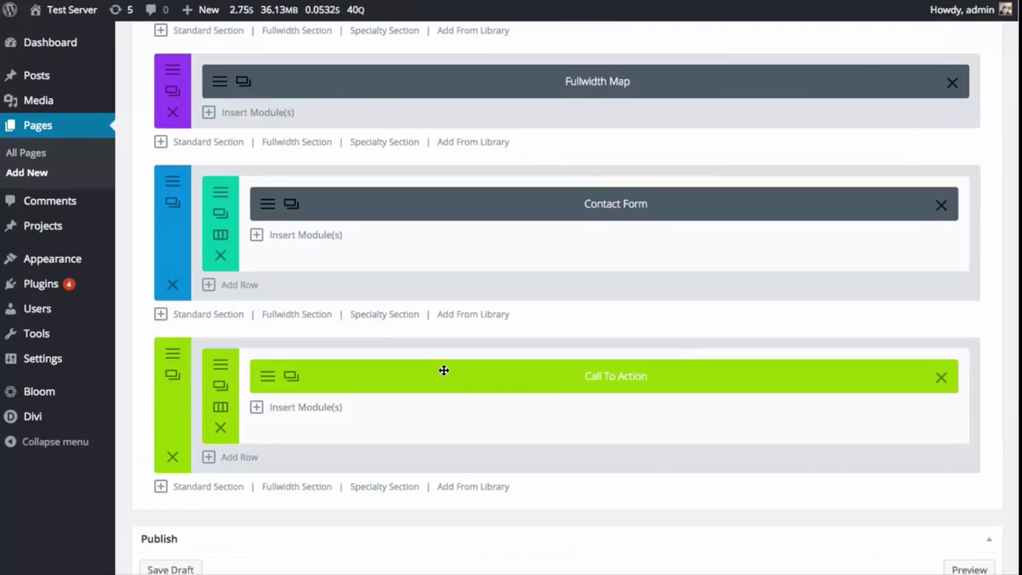
{"action": "scroll", "coordinate": [548, 397], "scroll_direction": "down", "scroll_amount": 3}
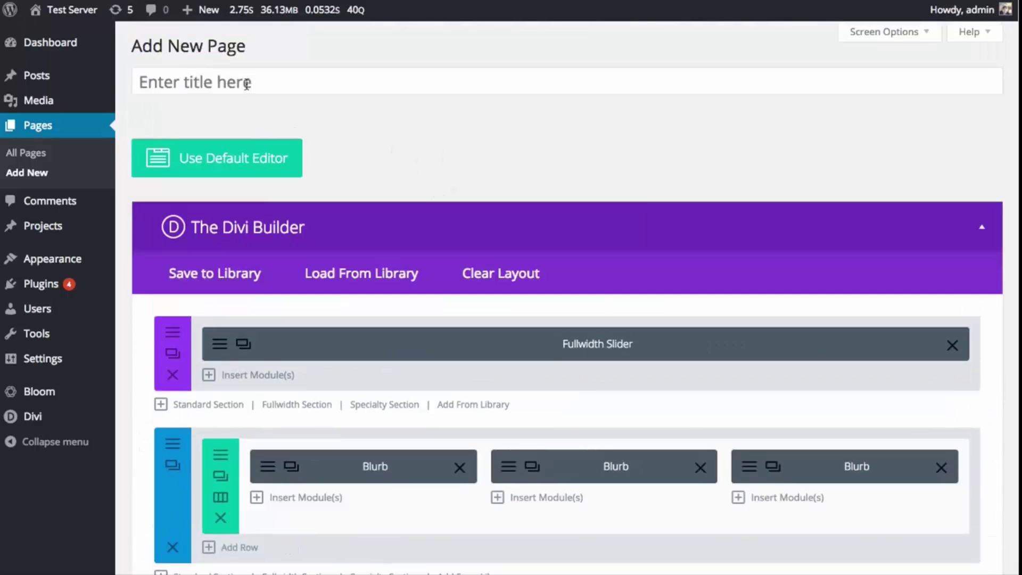
{"action": "left_click", "coordinate": [246, 80]}
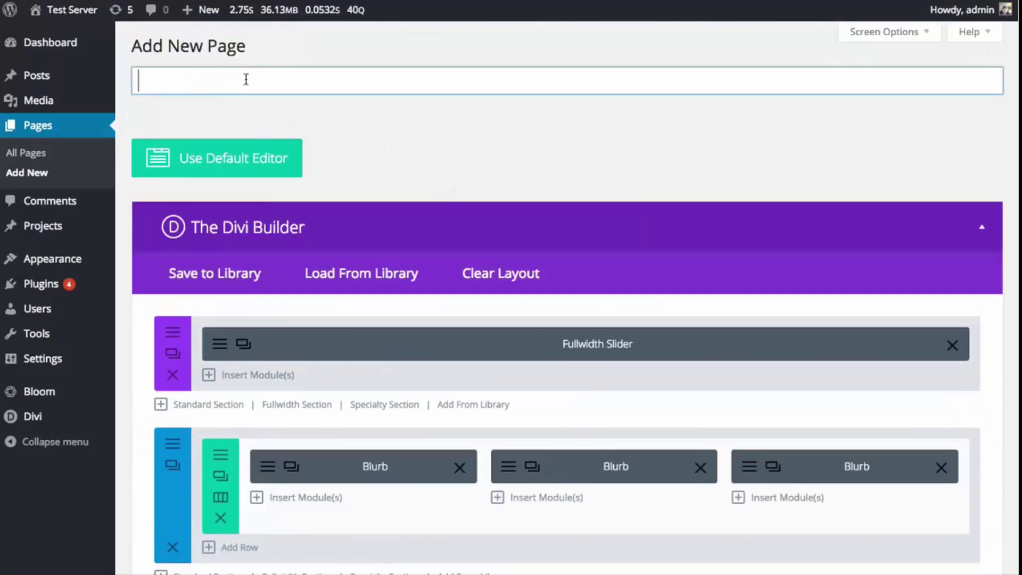
{"action": "type", "text": "New Page 2"}
{"action": "scroll", "coordinate": [931, 553], "scroll_direction": "down", "scroll_amount": 15}
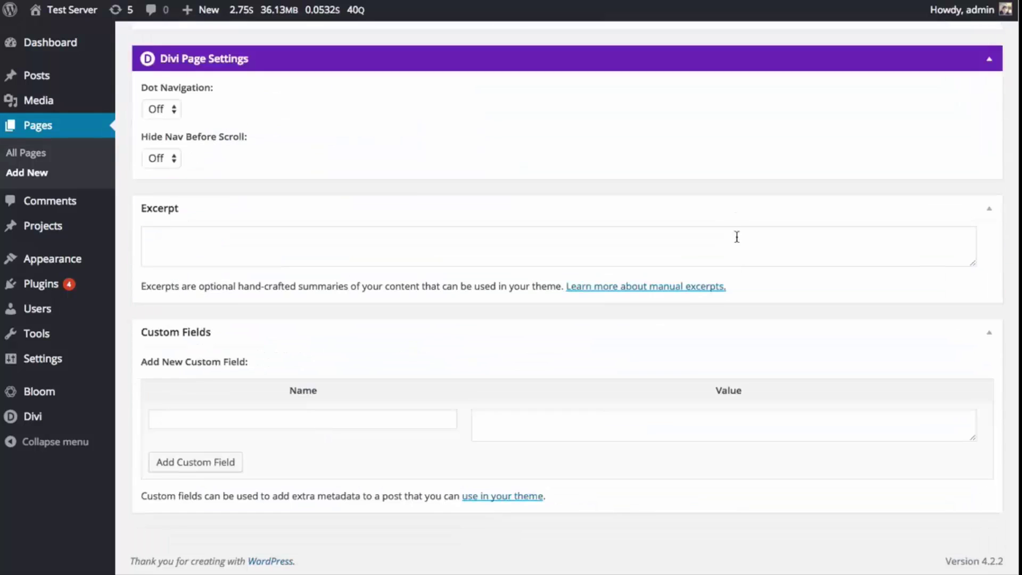
{"action": "scroll", "coordinate": [931, 553], "scroll_direction": "up", "scroll_amount": 7}
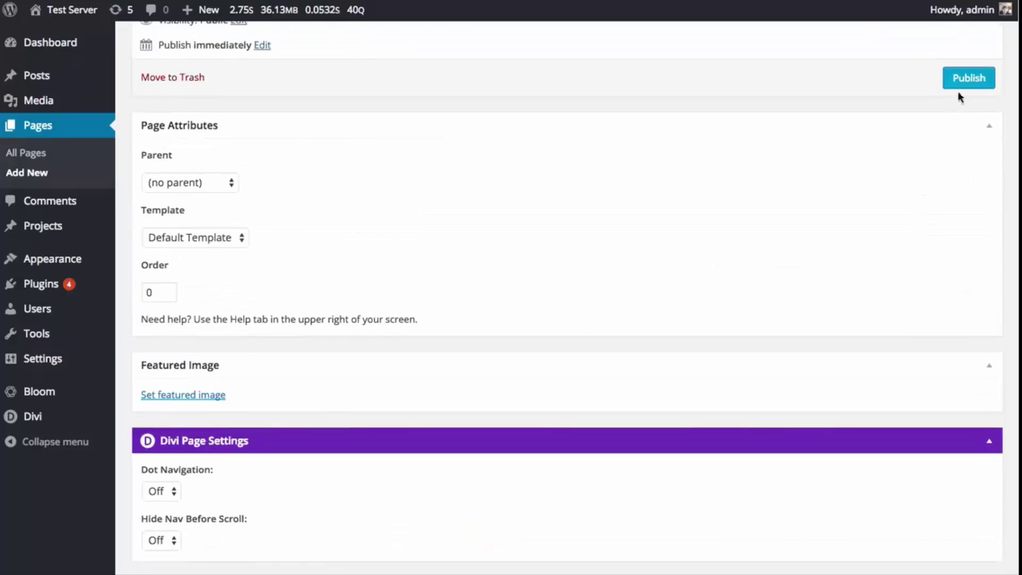
{"action": "left_click", "coordinate": [961, 85]}
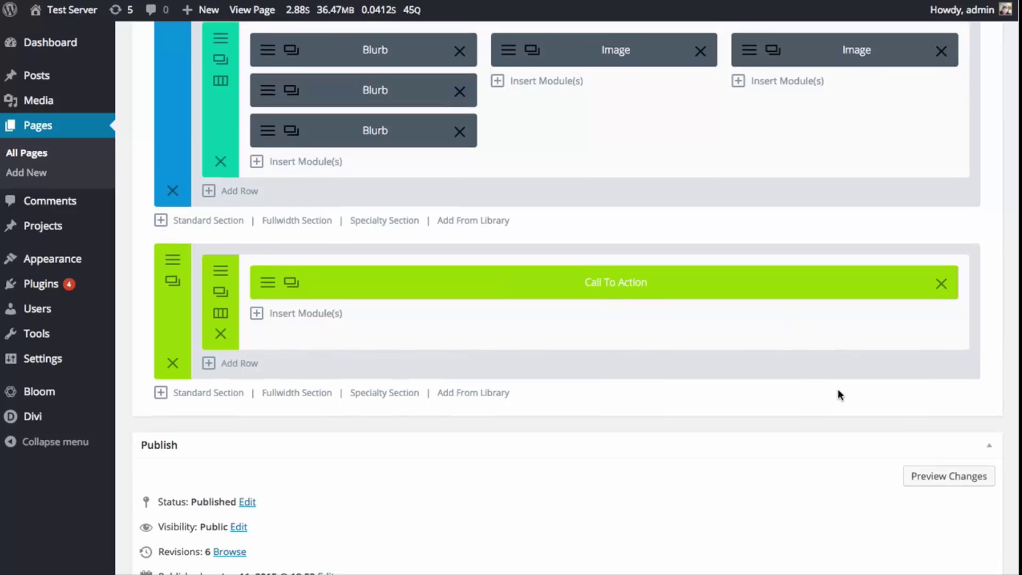
- Update the published page, then view it live down to the call-to-action banner
{"action": "scroll", "coordinate": [838, 388], "scroll_direction": "down", "scroll_amount": 10}
{"action": "left_click", "coordinate": [966, 105]}
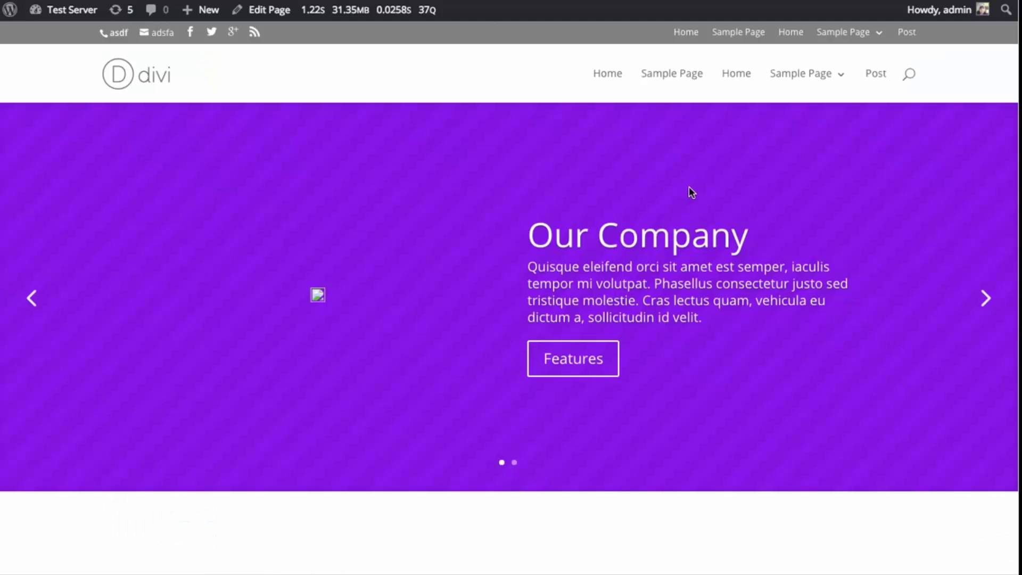
{"action": "scroll", "coordinate": [698, 188], "scroll_direction": "down", "scroll_amount": 8}
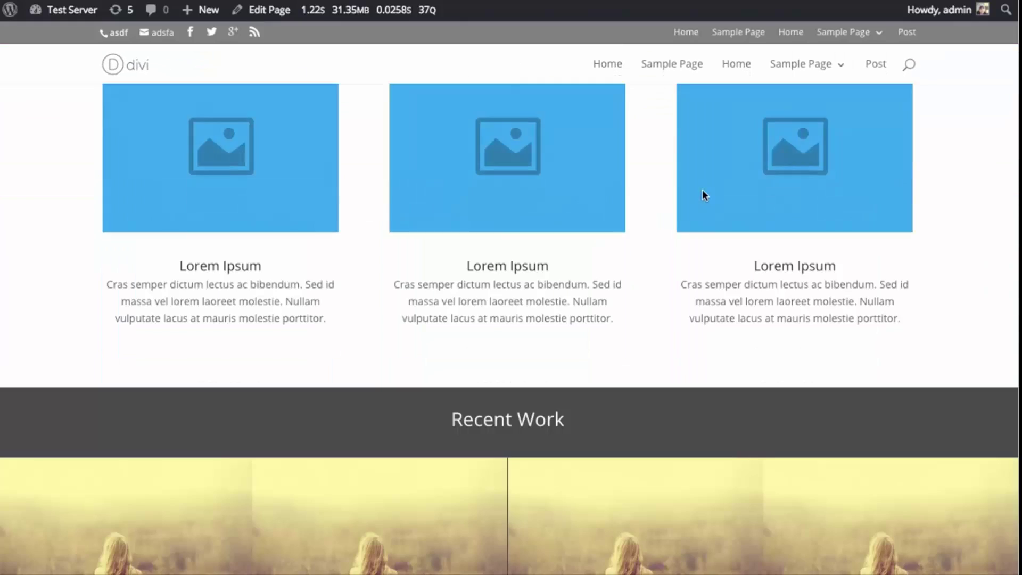
{"action": "scroll", "coordinate": [701, 190], "scroll_direction": "down", "scroll_amount": 15}
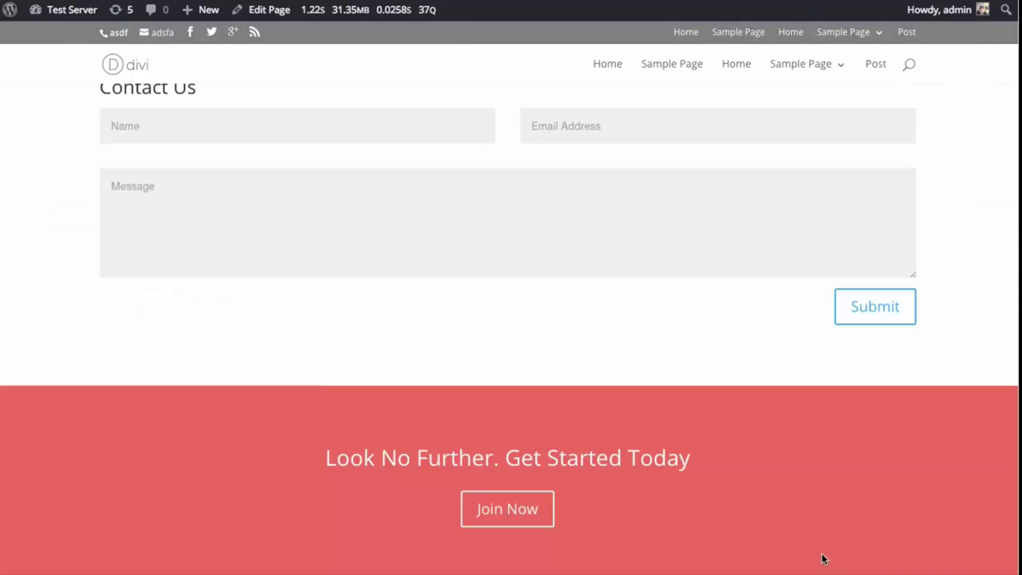
{"action": "scroll", "coordinate": [825, 559], "scroll_direction": "down", "scroll_amount": 2}
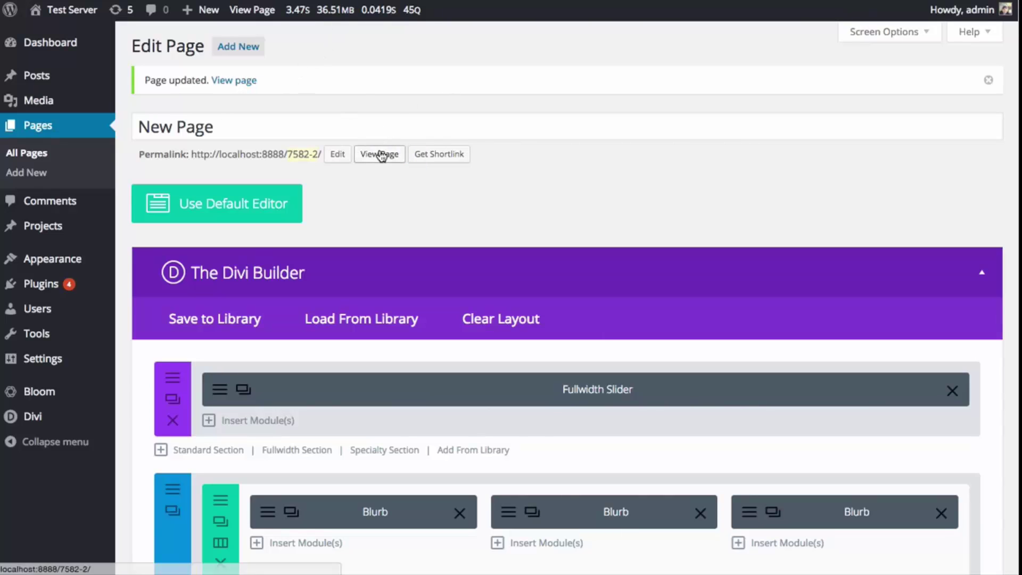
{"action": "left_click", "coordinate": [379, 154]}
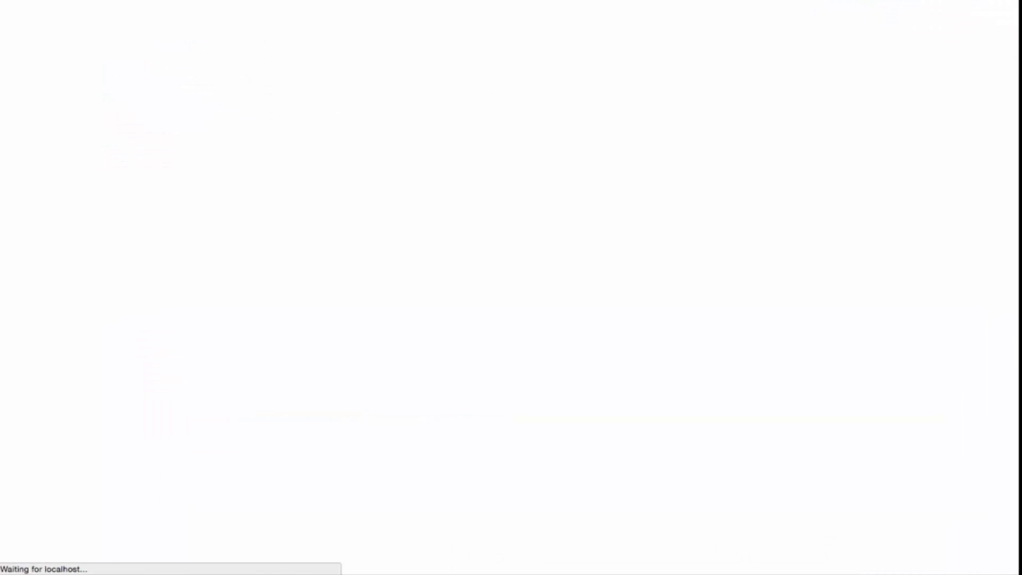
{"action": "scroll", "coordinate": [527, 133], "scroll_direction": "down", "scroll_amount": 15}
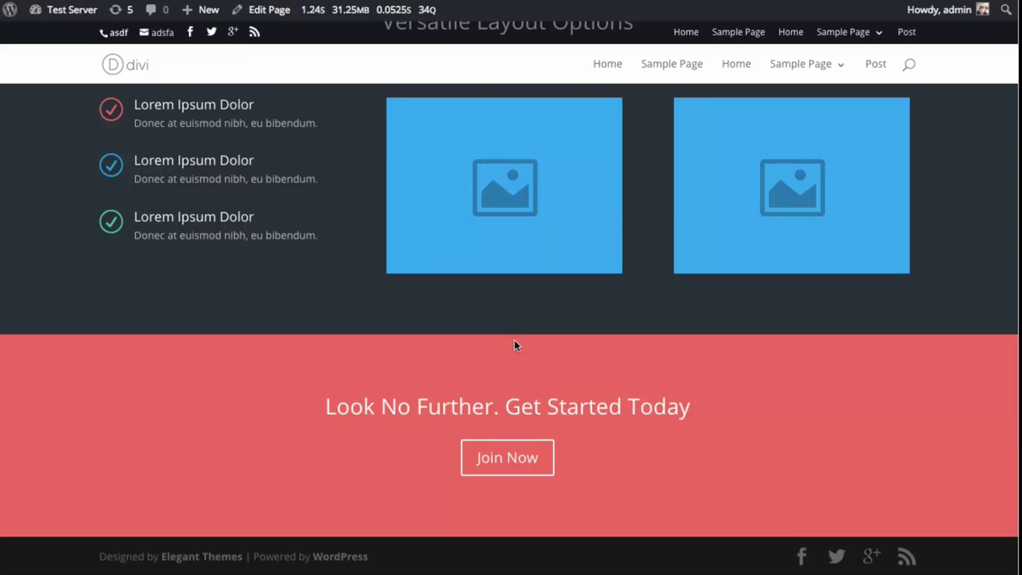
- Return to the editor and look over the call-to-action module's settings without changing them
{"action": "key", "text": "alt+Left"}
{"action": "scroll", "coordinate": [576, 258], "scroll_direction": "down", "scroll_amount": 20}
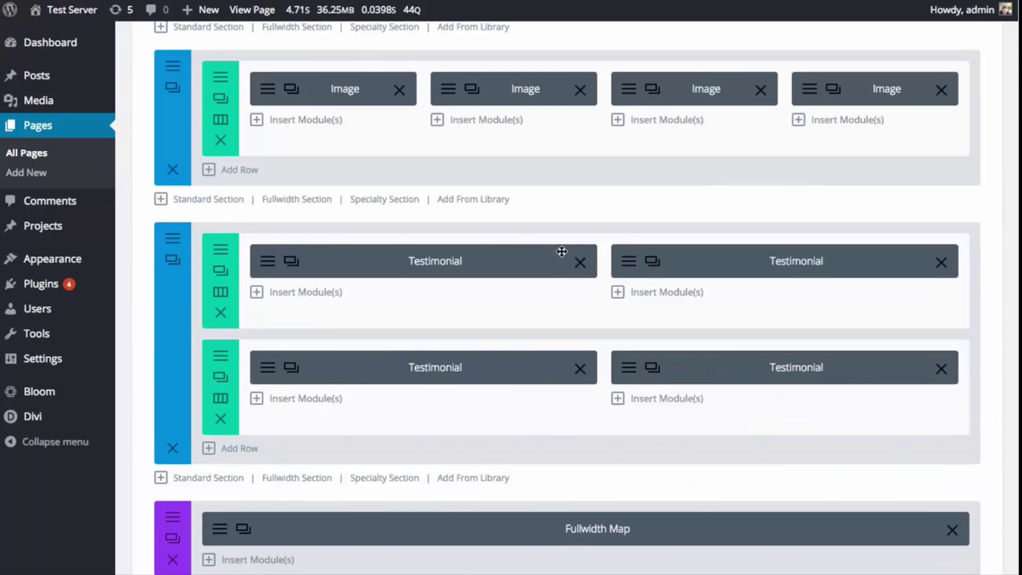
{"action": "scroll", "coordinate": [570, 261], "scroll_direction": "up", "scroll_amount": 6}
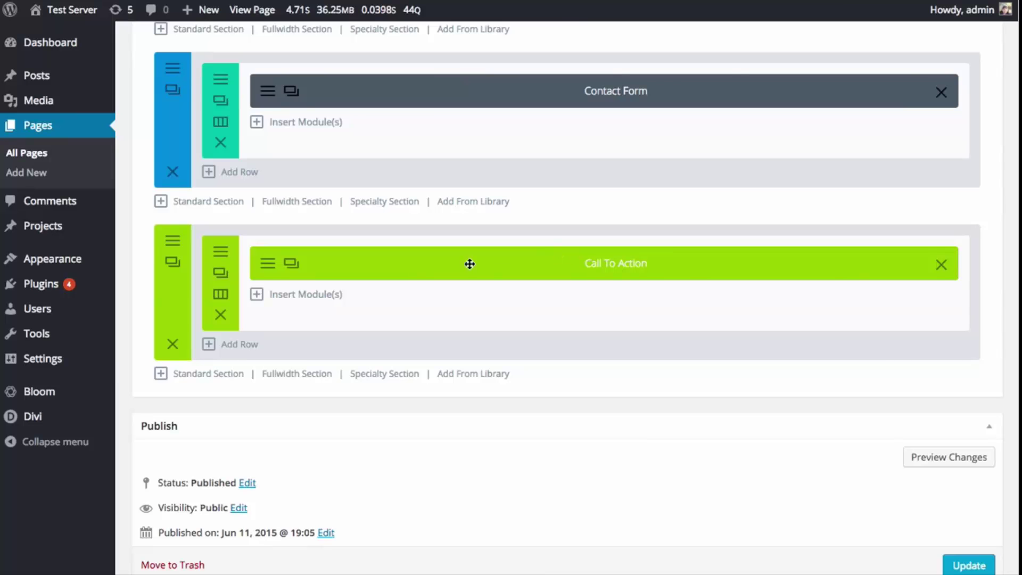
{"action": "left_click", "coordinate": [269, 264]}
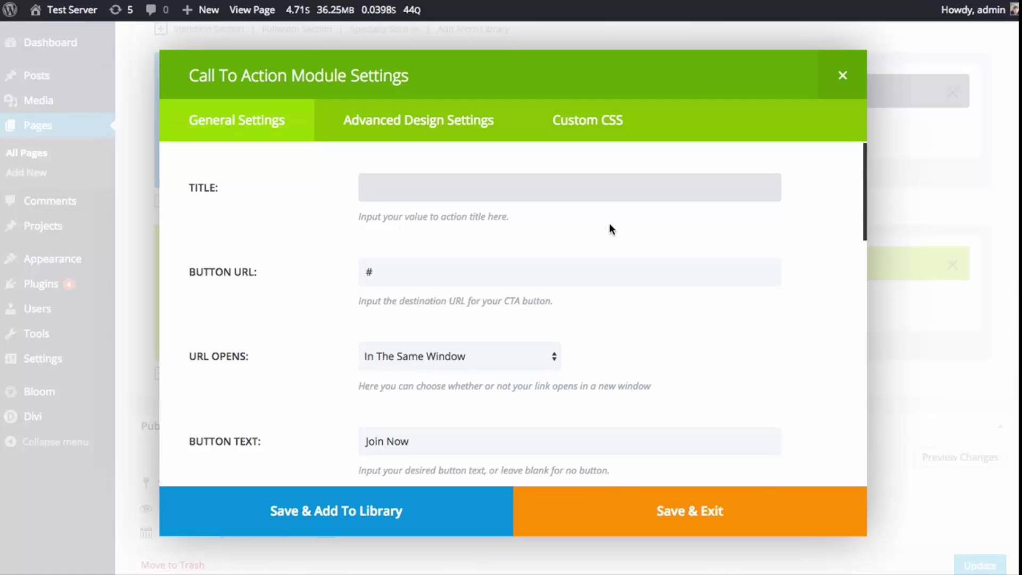
{"action": "scroll", "coordinate": [298, 221], "scroll_direction": "down", "scroll_amount": 8}
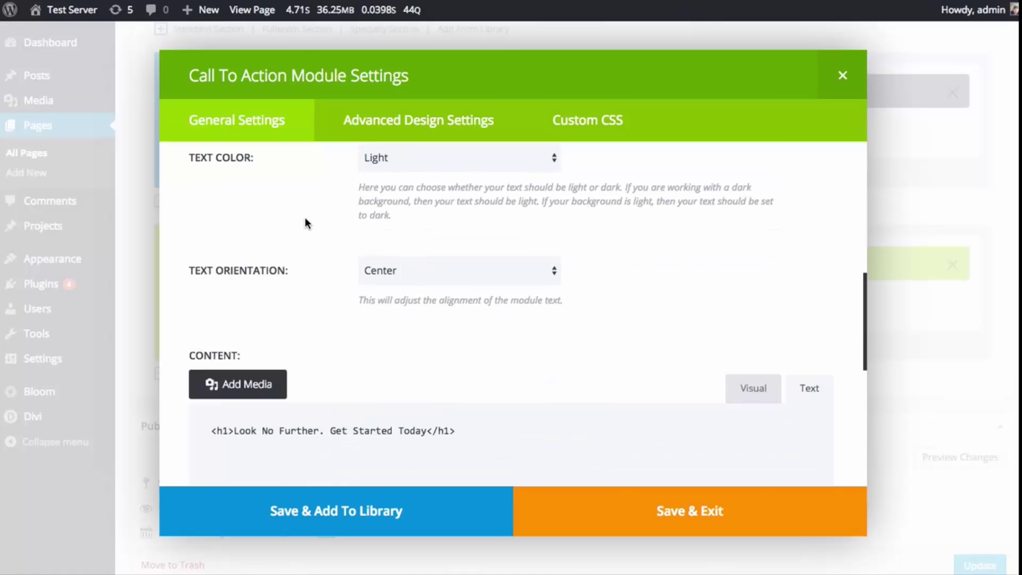
{"action": "scroll", "coordinate": [304, 218], "scroll_direction": "down", "scroll_amount": 5}
{"action": "scroll", "coordinate": [300, 234], "scroll_direction": "up", "scroll_amount": 12}
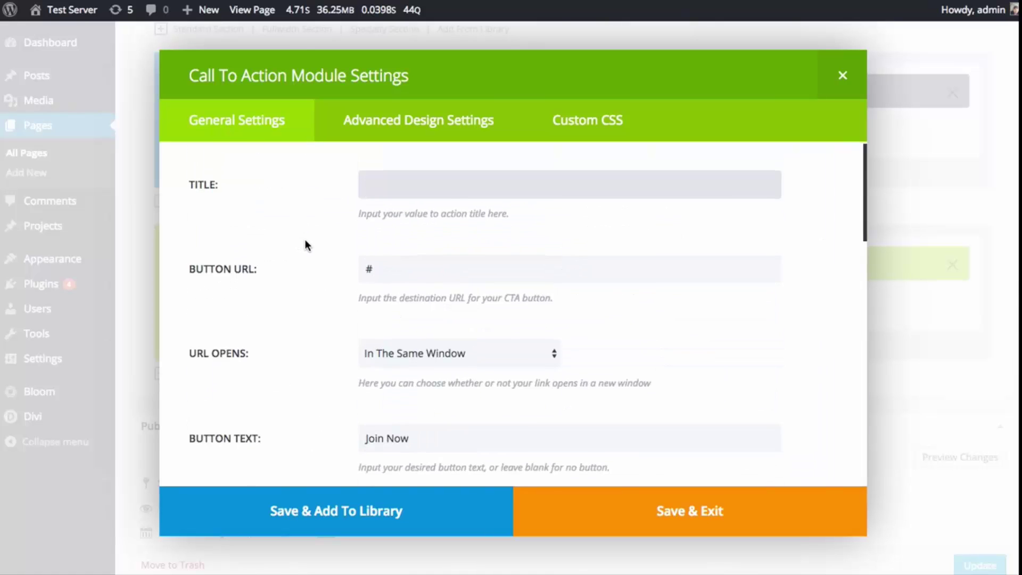
{"action": "scroll", "coordinate": [306, 240], "scroll_direction": "down", "scroll_amount": 4}
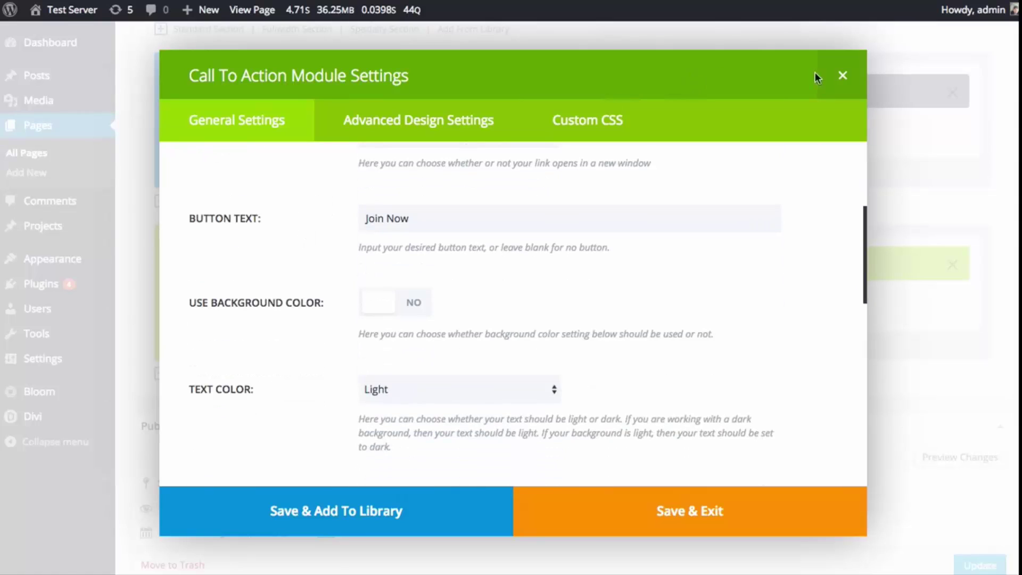
{"action": "left_click", "coordinate": [842, 75]}
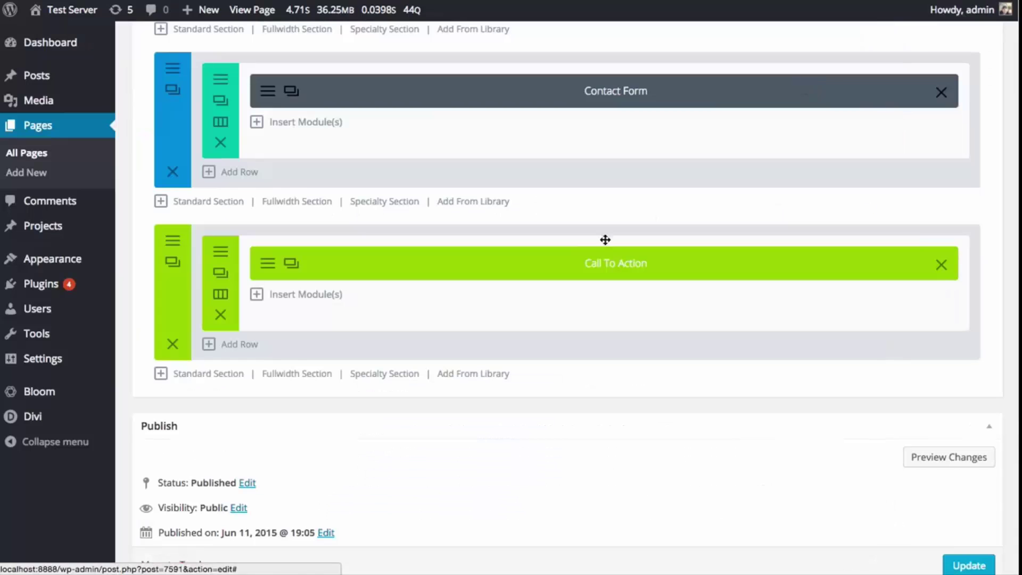
- Change the call-to-action section background to purple, save it, and update the page
{"action": "left_click", "coordinate": [172, 244]}
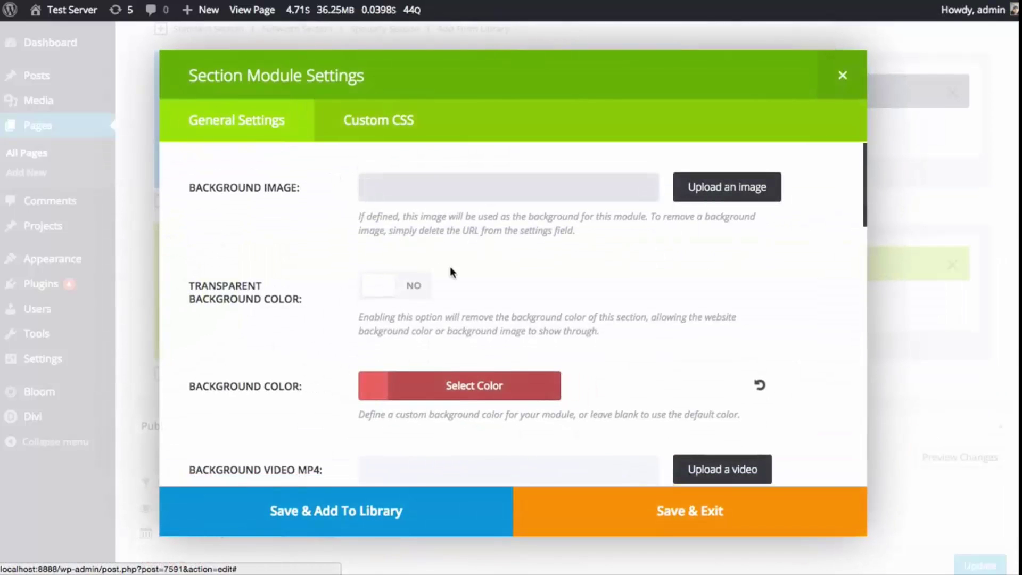
{"action": "left_click", "coordinate": [472, 383]}
{"action": "scroll", "coordinate": [534, 381], "scroll_direction": "down", "scroll_amount": 3}
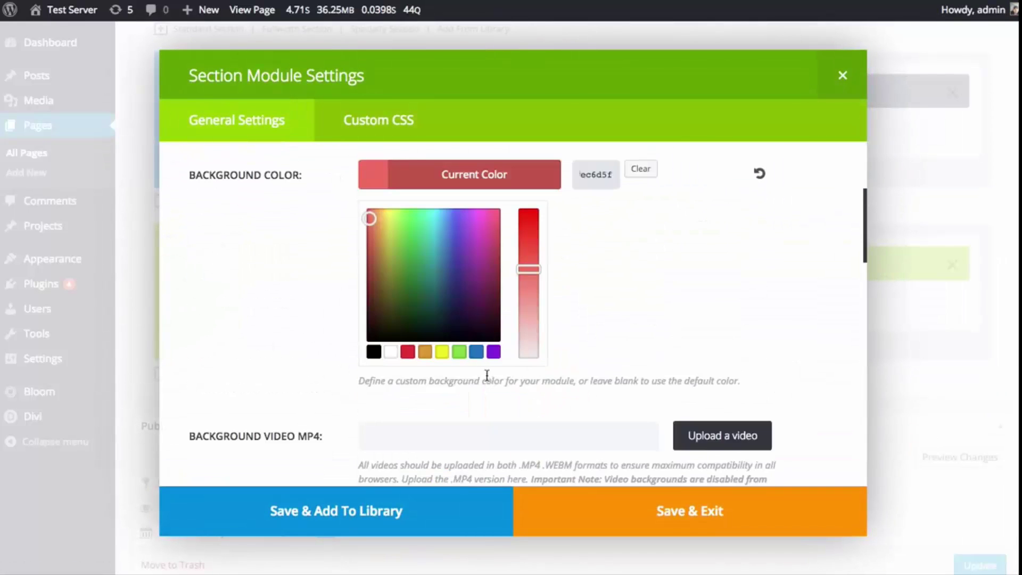
{"action": "left_click", "coordinate": [495, 349]}
{"action": "left_click", "coordinate": [641, 503]}
{"action": "scroll", "coordinate": [641, 503], "scroll_direction": "down", "scroll_amount": 3}
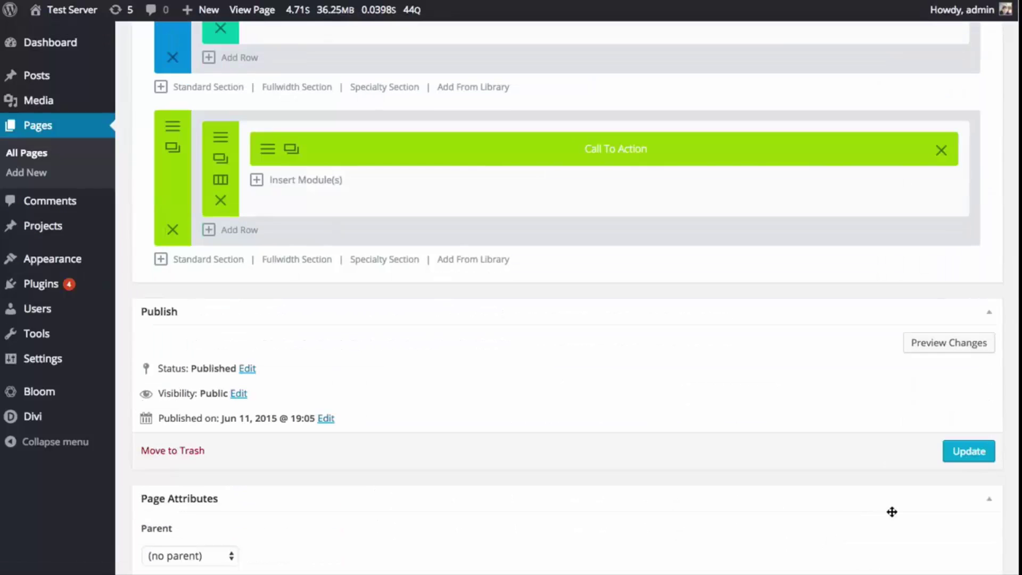
{"action": "left_click", "coordinate": [957, 453]}
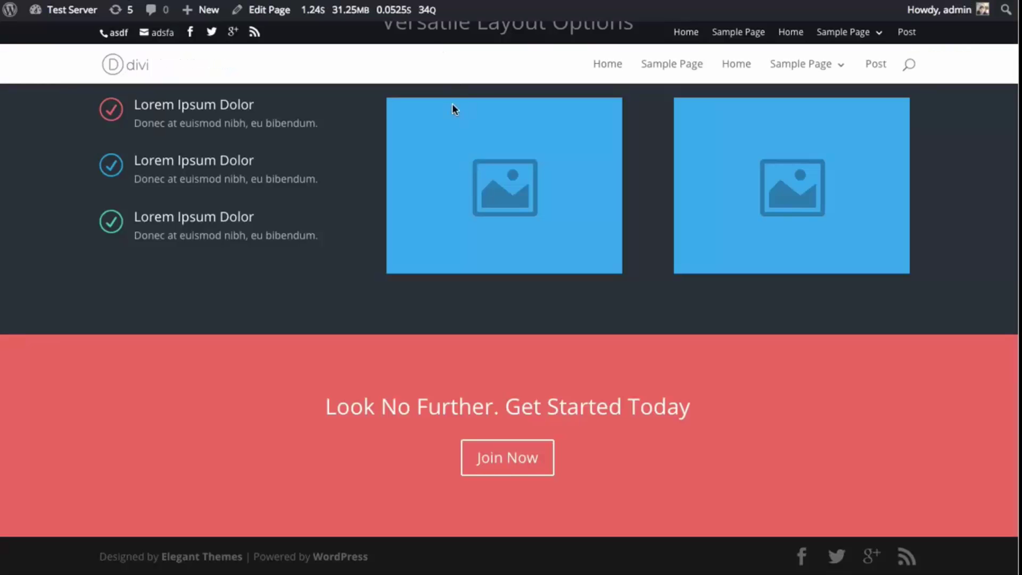
- Reload New Page 2 in the browser
{"action": "key", "text": "ctrl+r"}
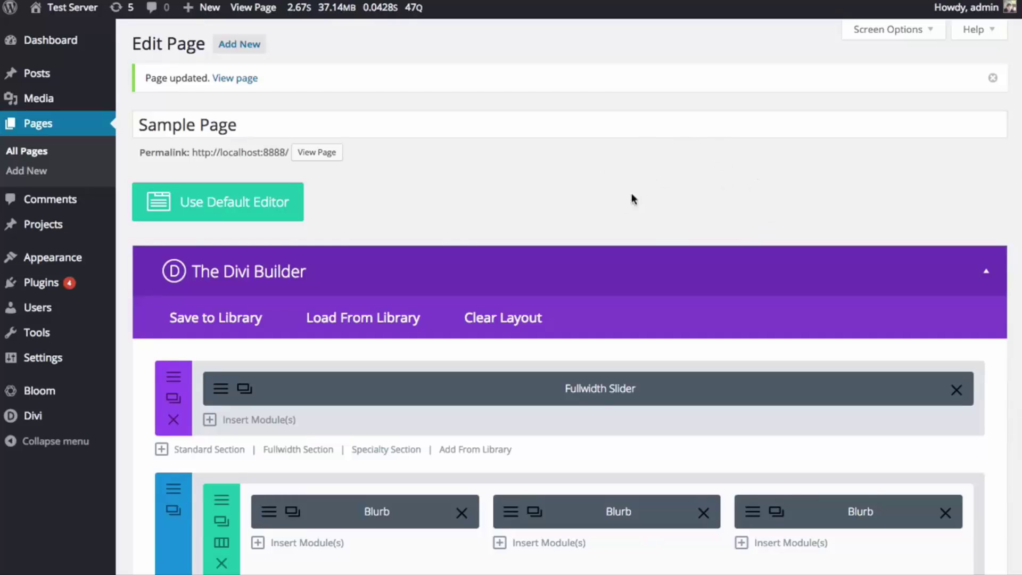
- Scroll through Sample Page's layout down to the Call To Action section and update the page
{"action": "scroll", "coordinate": [606, 194], "scroll_direction": "down", "scroll_amount": 3}
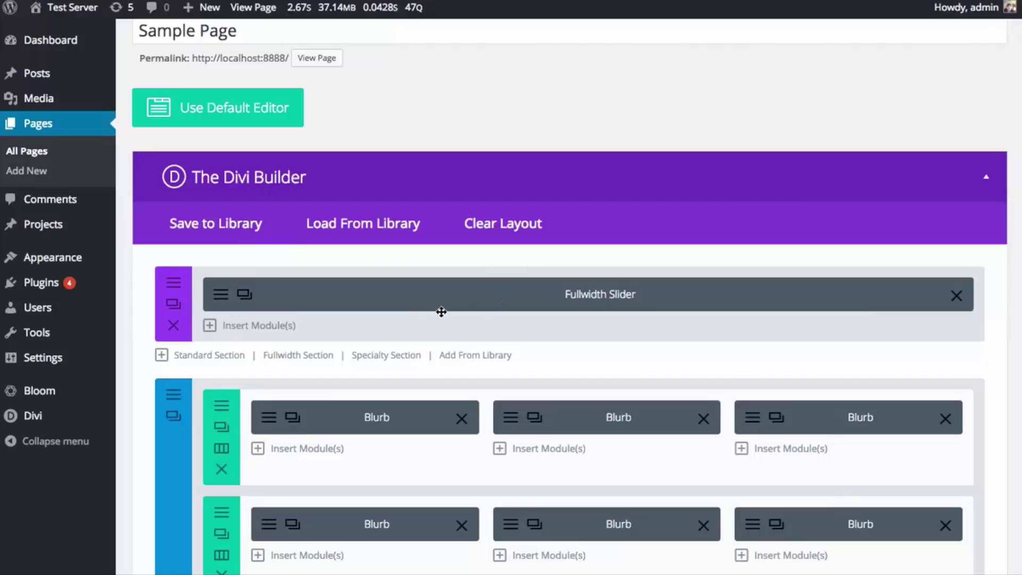
{"action": "scroll", "coordinate": [484, 319], "scroll_direction": "down", "scroll_amount": 10}
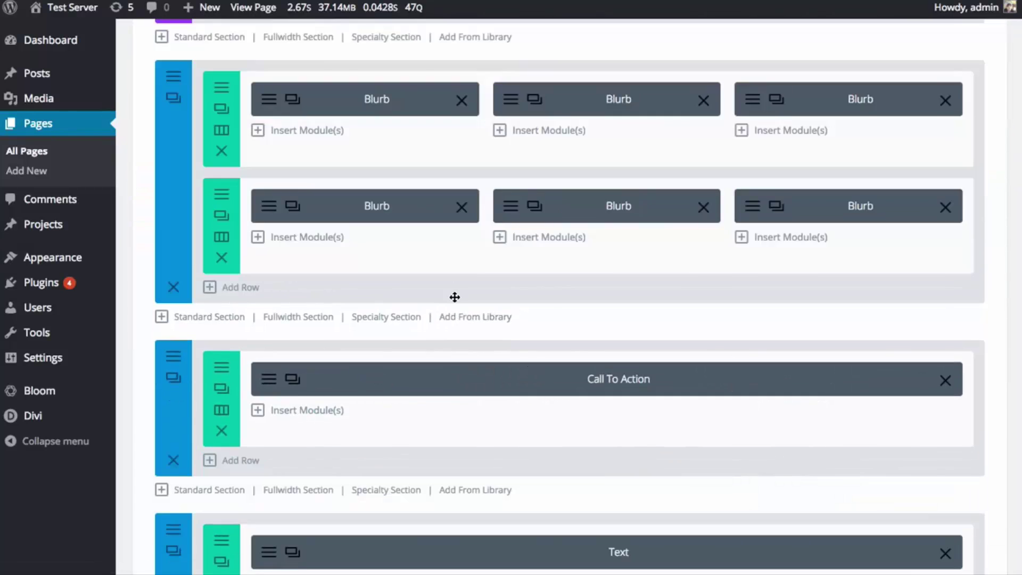
{"action": "scroll", "coordinate": [737, 218], "scroll_direction": "down", "scroll_amount": 15}
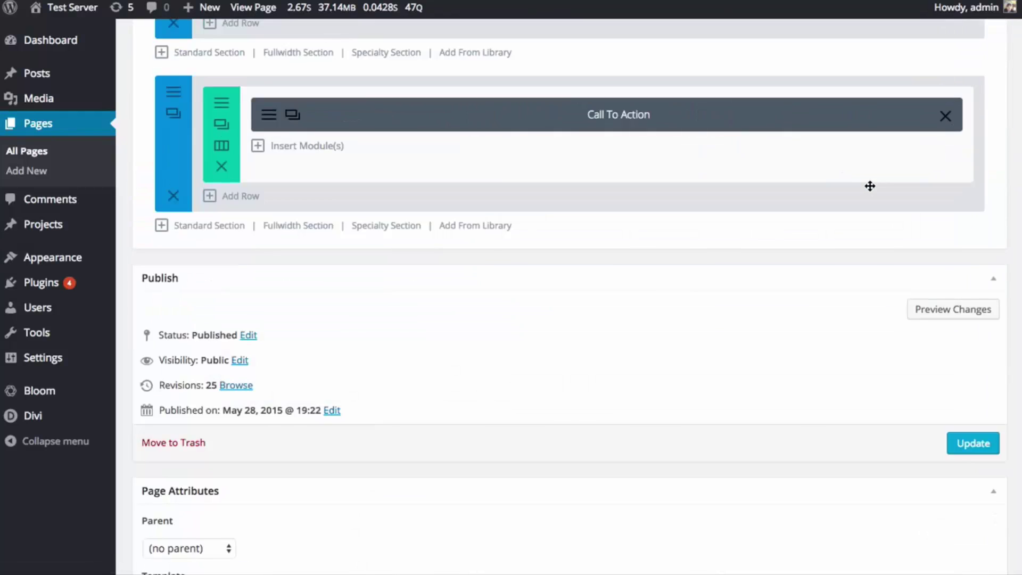
{"action": "scroll", "coordinate": [870, 186], "scroll_direction": "up", "scroll_amount": 8}
{"action": "scroll", "coordinate": [870, 191], "scroll_direction": "down", "scroll_amount": 4}
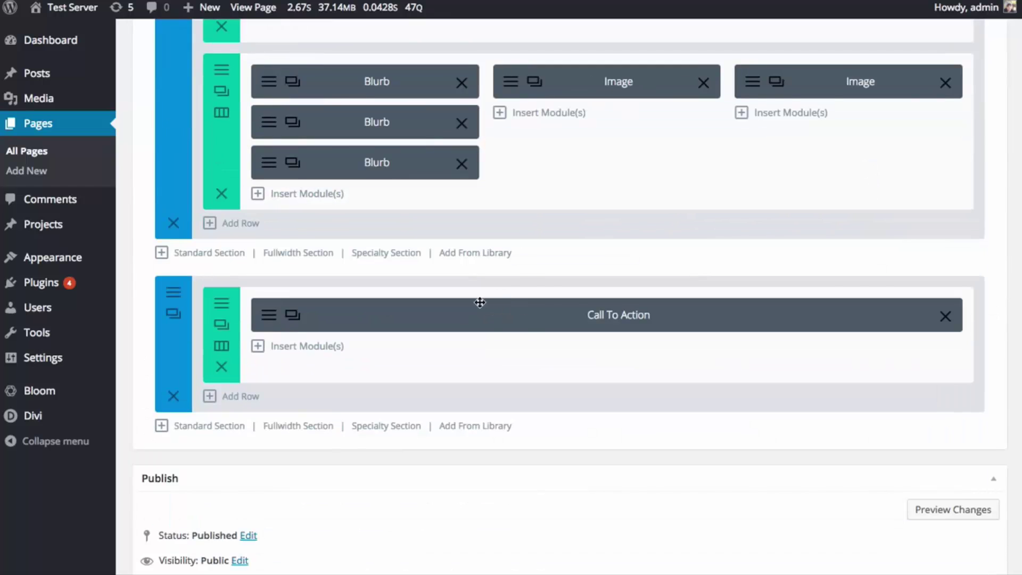
{"action": "scroll", "coordinate": [482, 309], "scroll_direction": "up", "scroll_amount": 3}
{"action": "scroll", "coordinate": [490, 325], "scroll_direction": "up", "scroll_amount": 10}
{"action": "scroll", "coordinate": [822, 411], "scroll_direction": "down", "scroll_amount": 20}
{"action": "scroll", "coordinate": [898, 416], "scroll_direction": "up", "scroll_amount": 8}
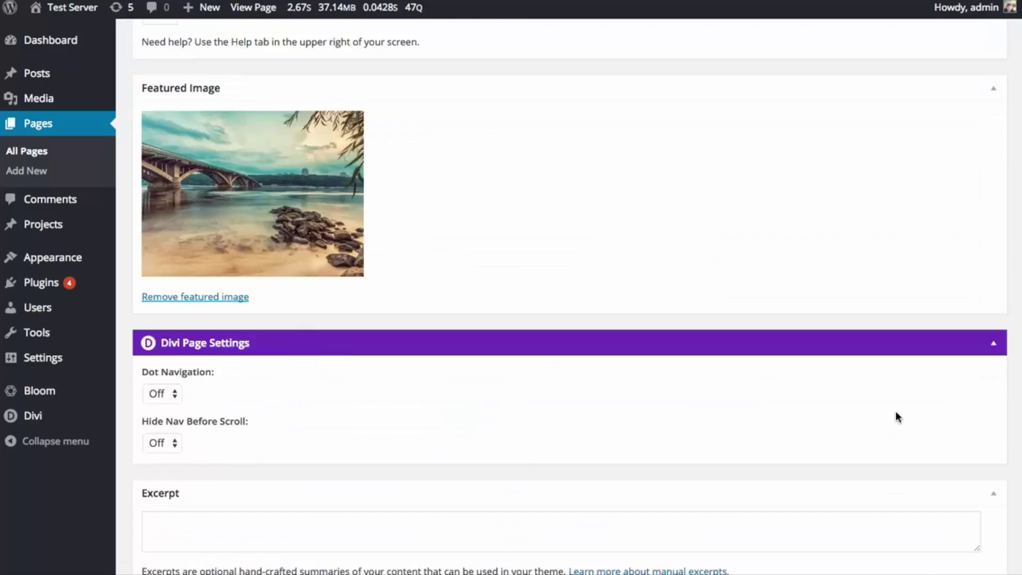
{"action": "left_click", "coordinate": [959, 73]}
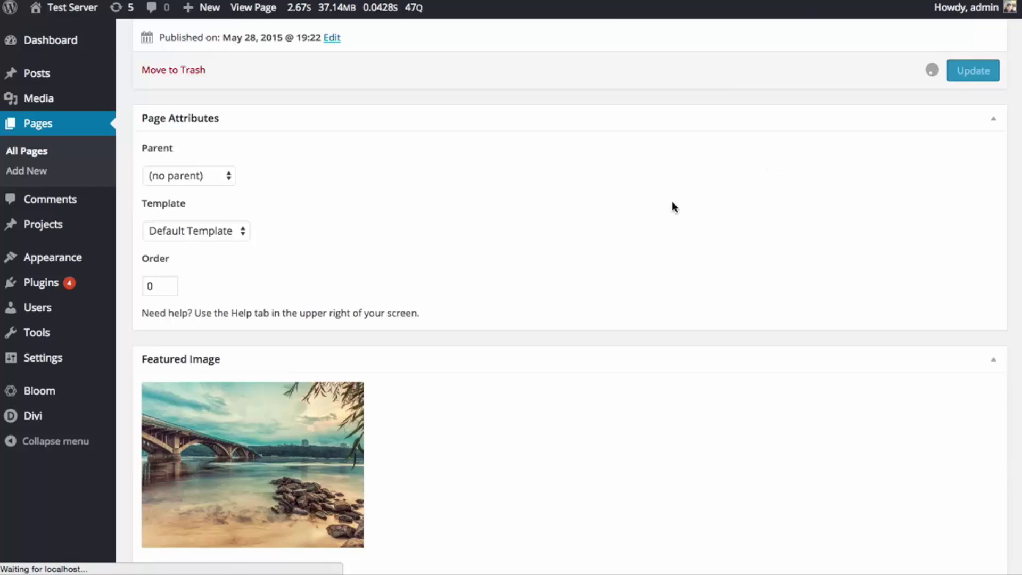
{"action": "scroll", "coordinate": [674, 210], "scroll_direction": "up", "scroll_amount": 5}
{"action": "scroll", "coordinate": [639, 255], "scroll_direction": "up", "scroll_amount": 5}
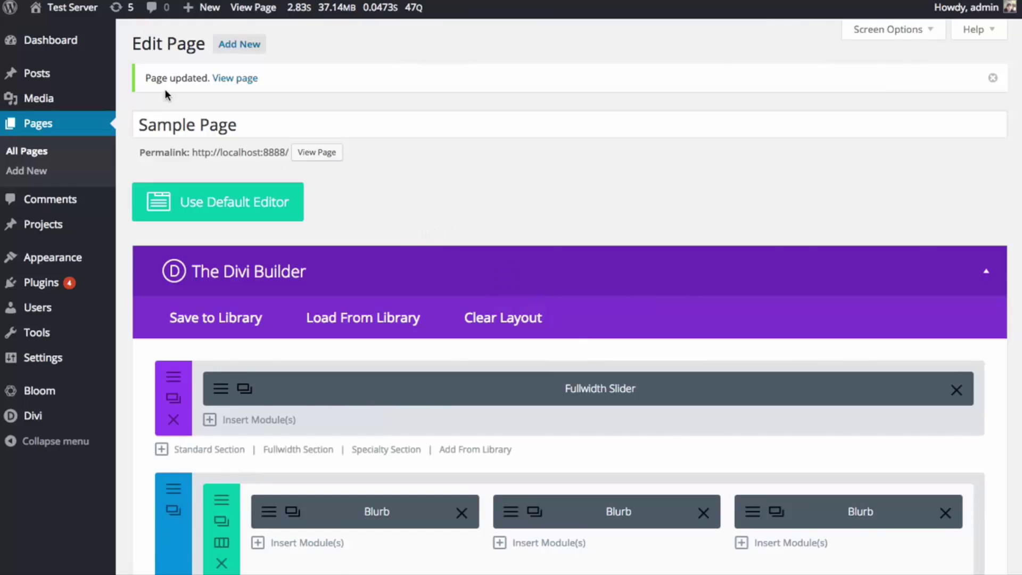
{"action": "mouse_move", "coordinate": [81, 15]}
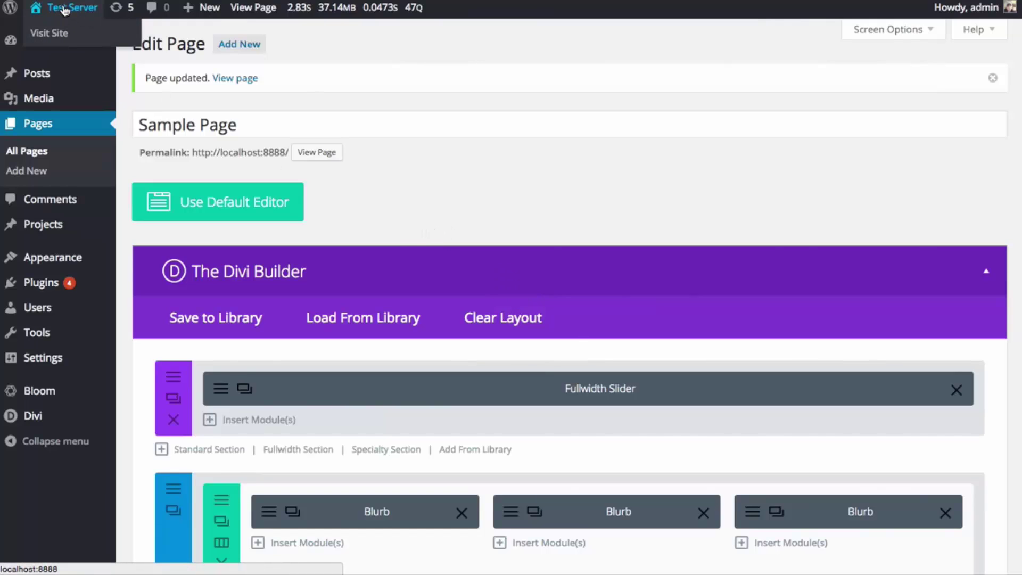
{"action": "left_click", "coordinate": [330, 155]}
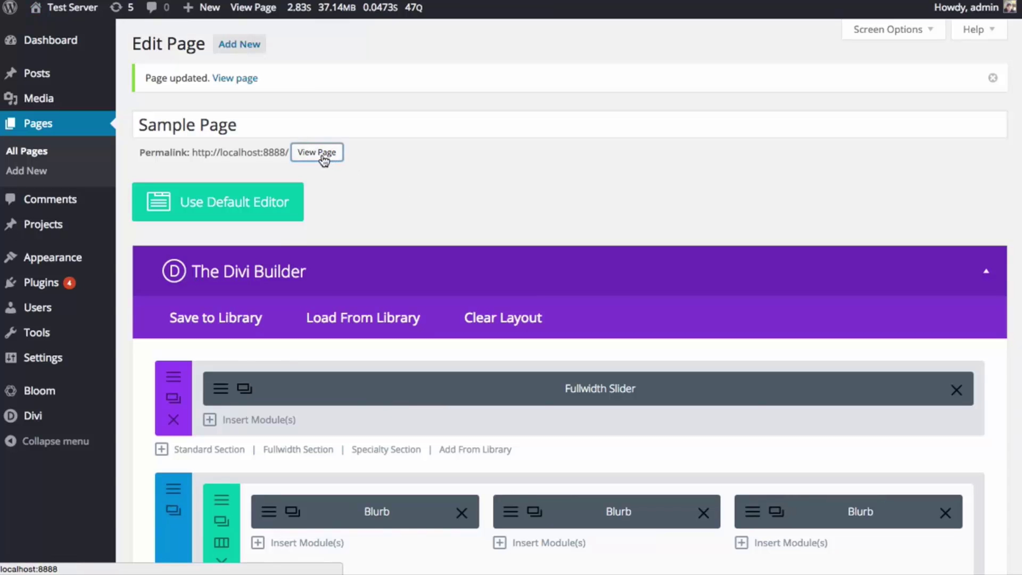
{"action": "scroll", "coordinate": [712, 212], "scroll_direction": "down", "scroll_amount": 20}
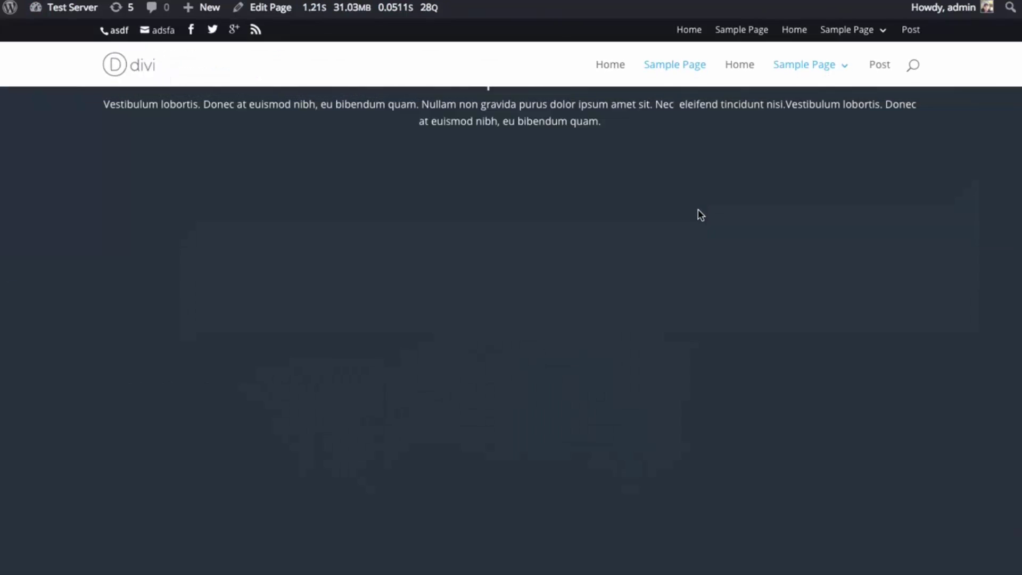
{"action": "scroll", "coordinate": [706, 218], "scroll_direction": "down", "scroll_amount": 8}
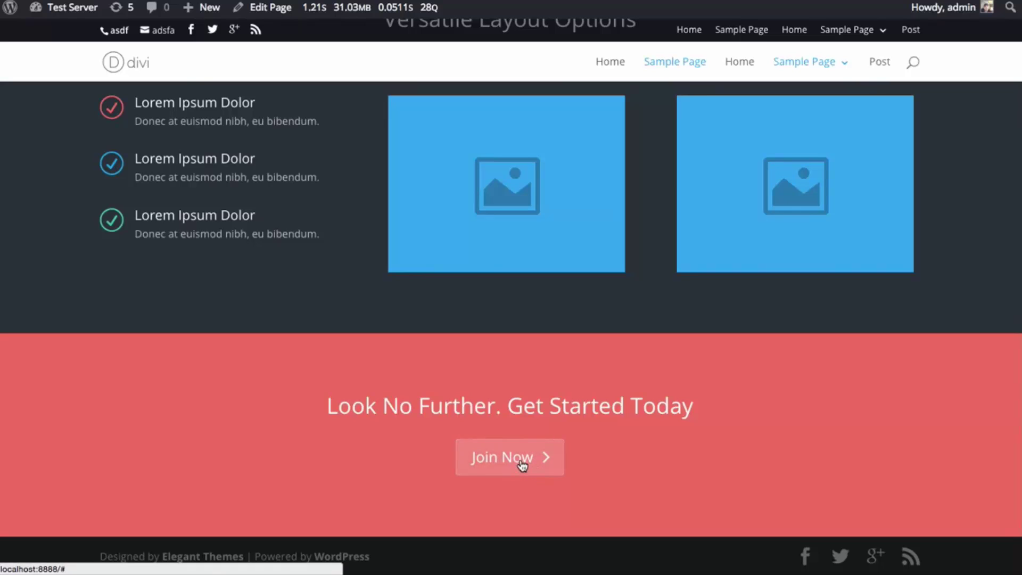
{"action": "left_click", "coordinate": [270, 7]}
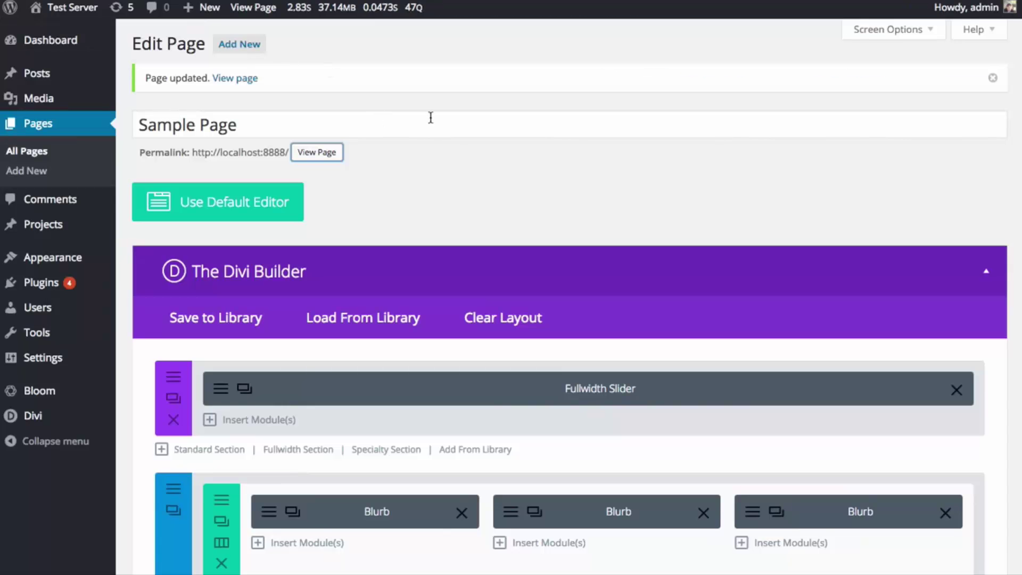
- Name the Call To Action section 'Global CTA', mark it global, and add it to the library
{"action": "scroll", "coordinate": [575, 196], "scroll_direction": "down", "scroll_amount": 20}
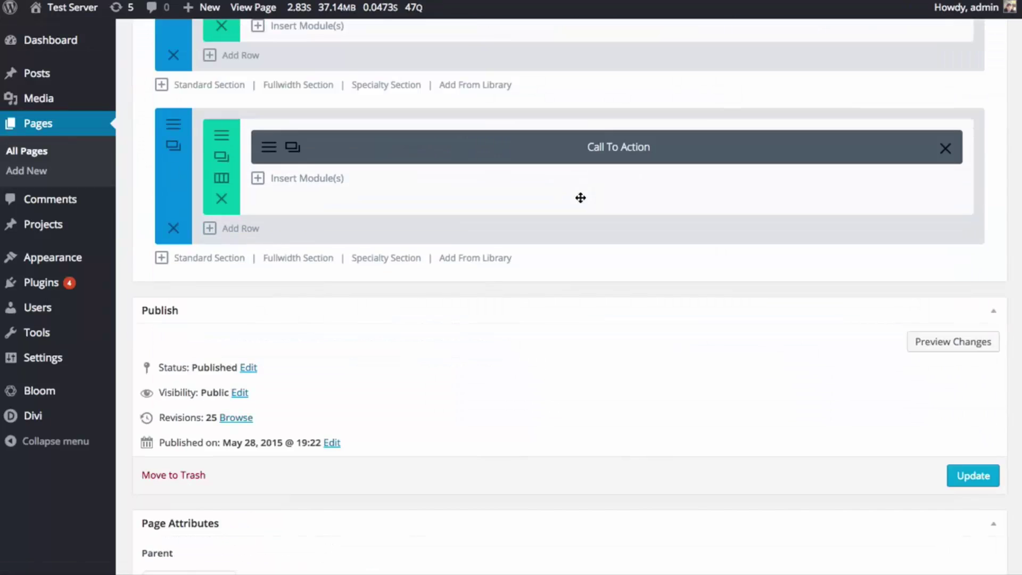
{"action": "scroll", "coordinate": [580, 198], "scroll_direction": "up", "scroll_amount": 2}
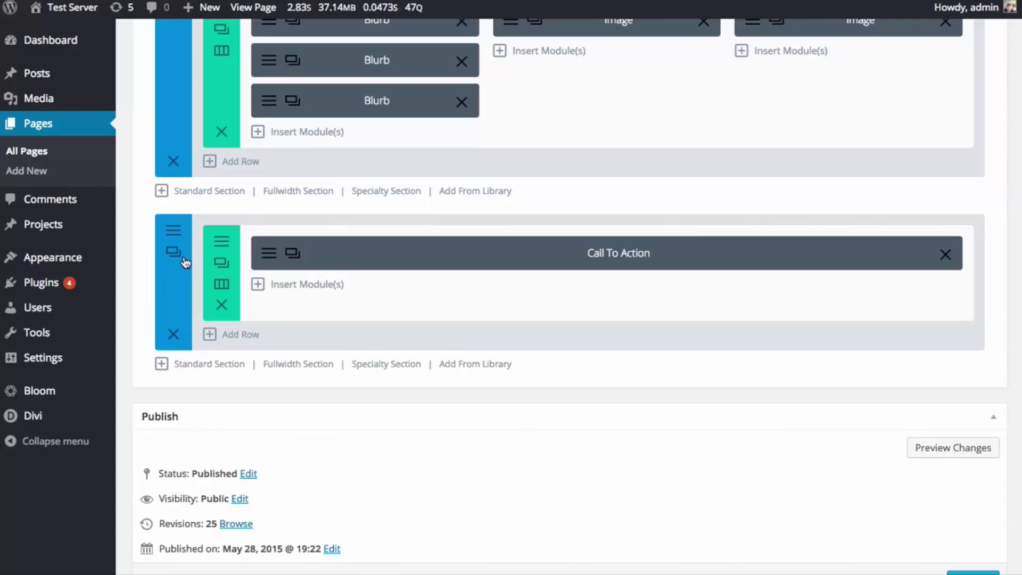
{"action": "left_click", "coordinate": [173, 238]}
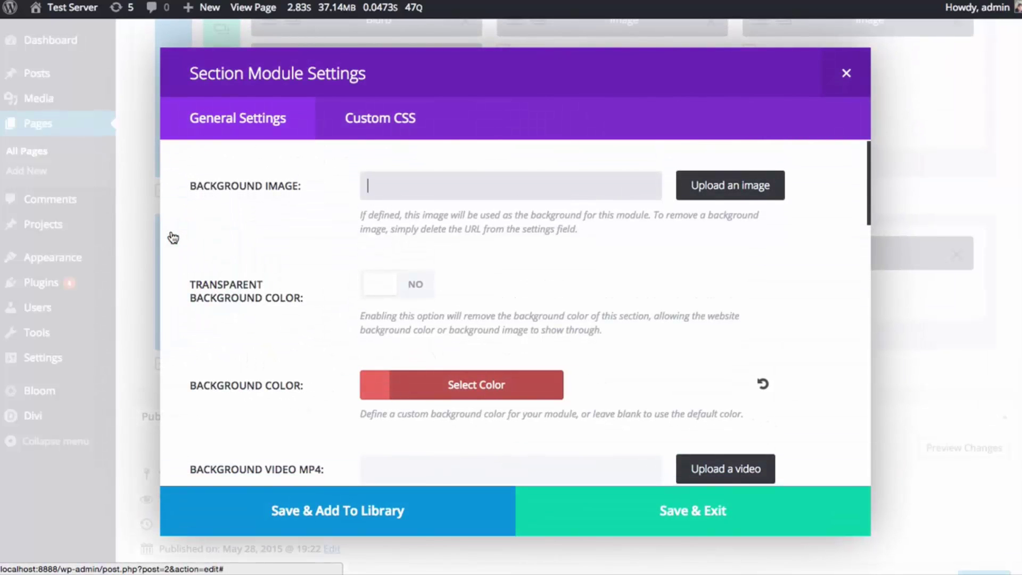
{"action": "left_click", "coordinate": [338, 506]}
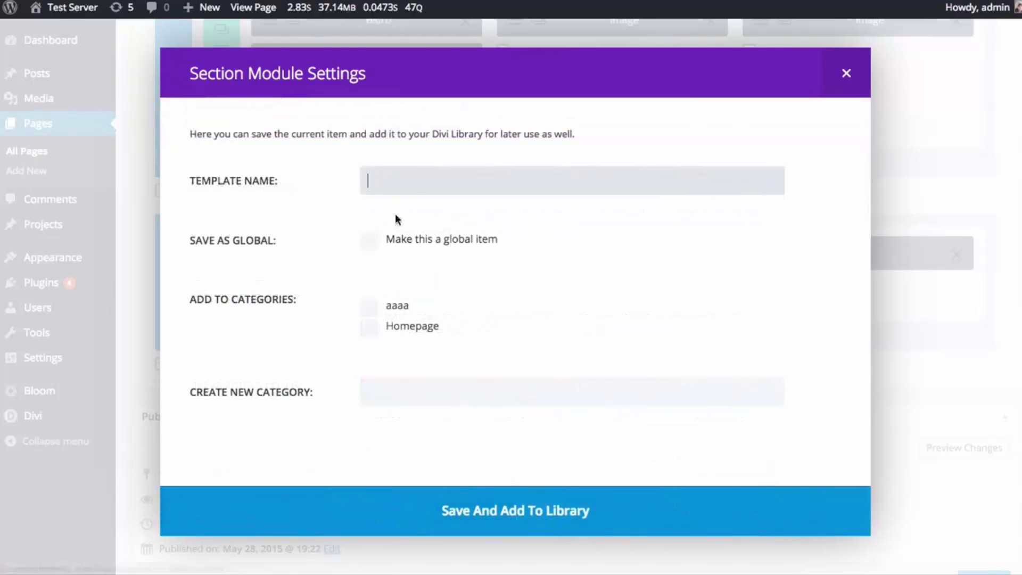
{"action": "type", "text": "Glo"}
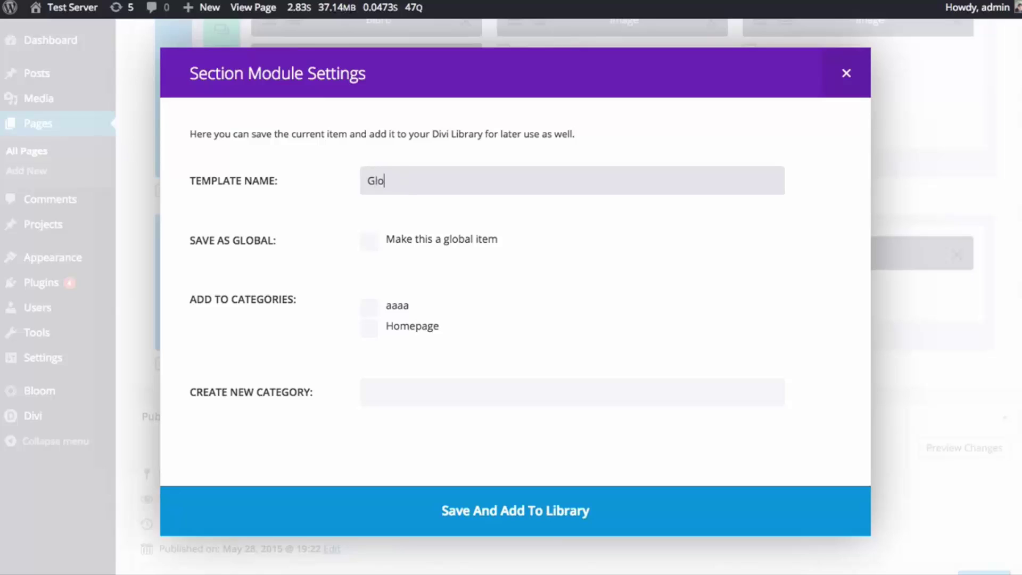
{"action": "type", "text": "bal CTA"}
{"action": "left_click", "coordinate": [376, 249]}
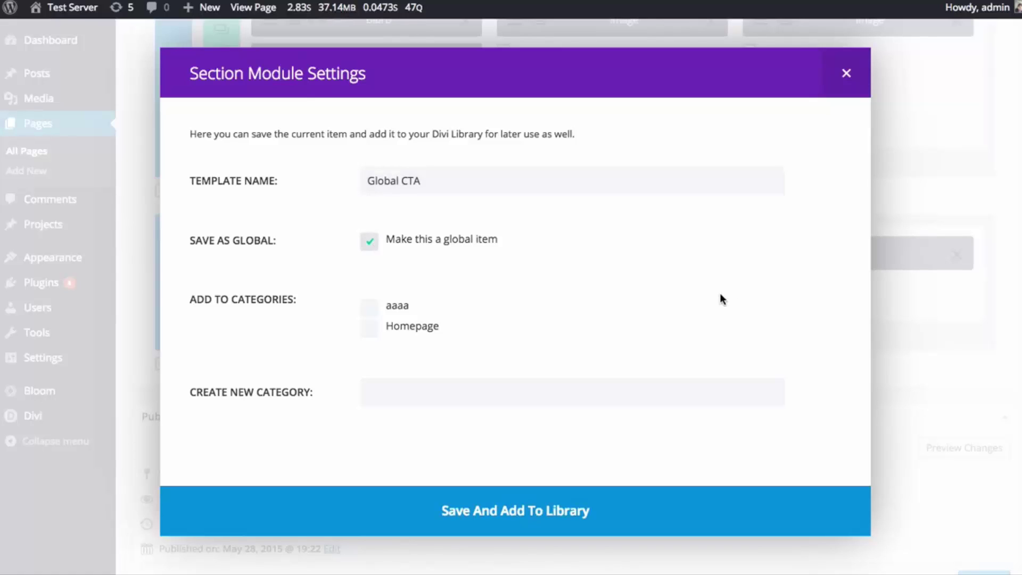
{"action": "left_click", "coordinate": [554, 506]}
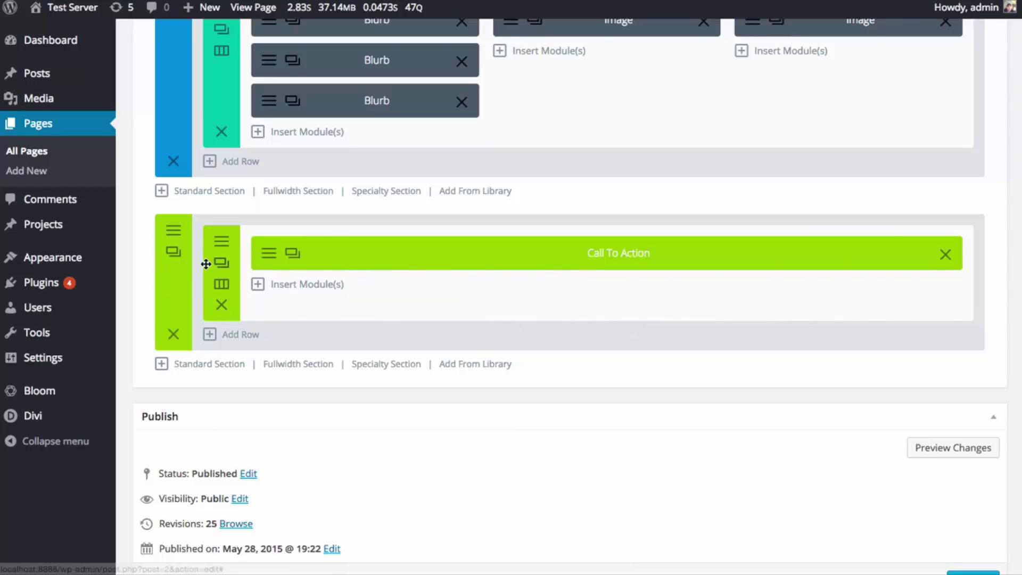
- Inspect the global call-to-action section's settings, including Custom CSS, and close them unchanged
{"action": "left_click", "coordinate": [174, 236]}
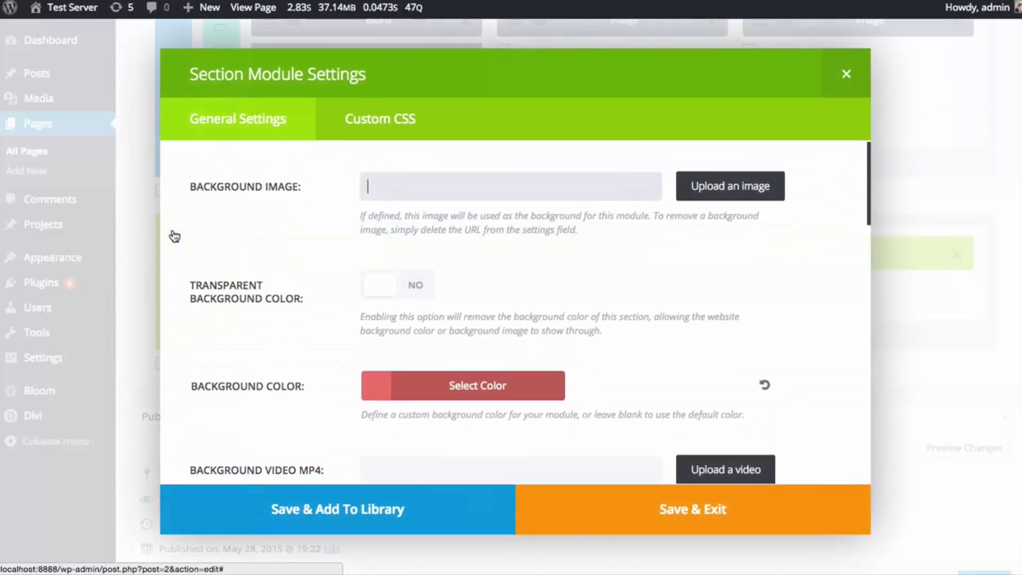
{"action": "left_click", "coordinate": [375, 134]}
{"action": "left_click", "coordinate": [234, 119]}
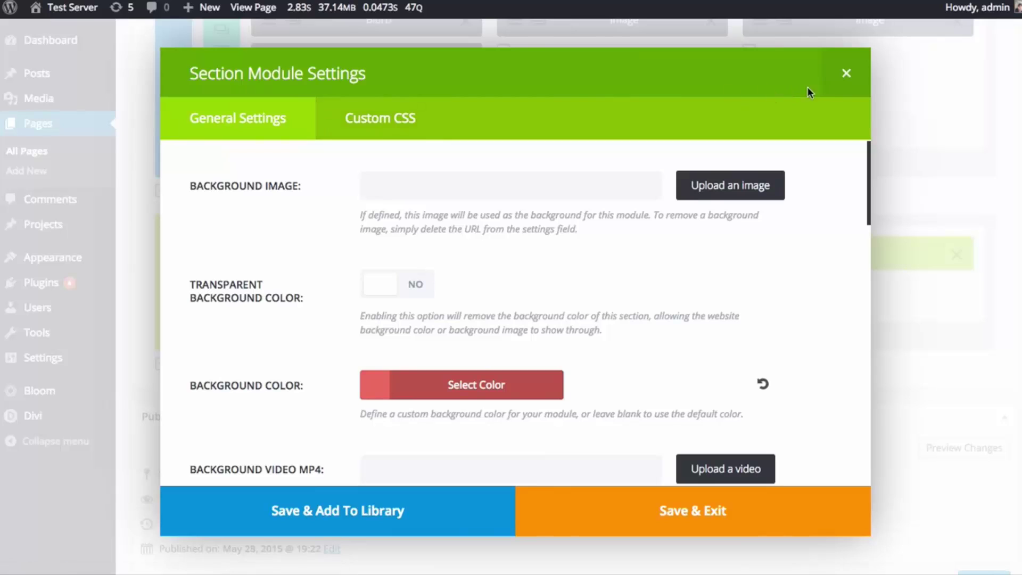
{"action": "left_click", "coordinate": [845, 75]}
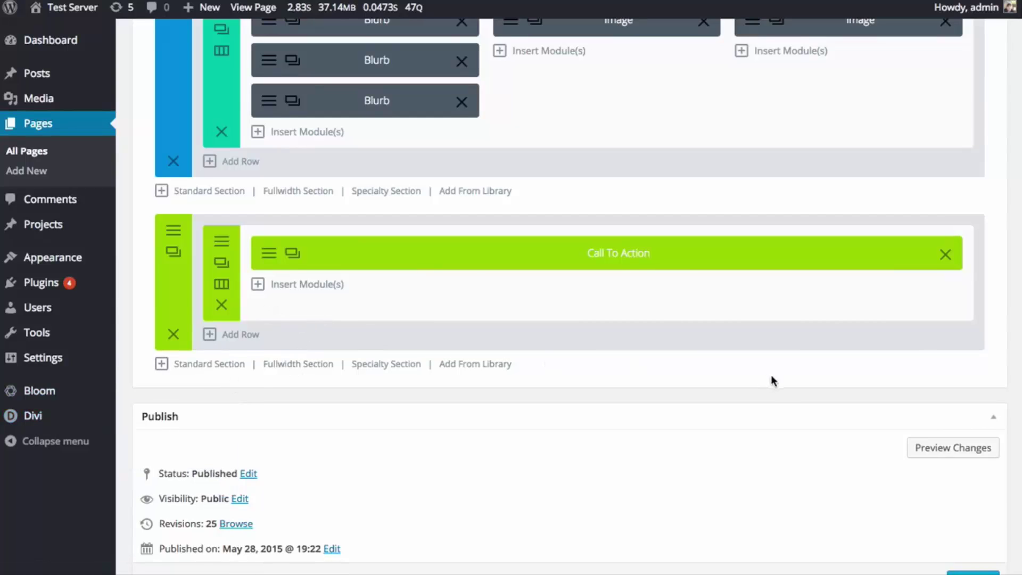
- Update the Sample Page to save its changes
{"action": "scroll", "coordinate": [775, 381], "scroll_direction": "down", "scroll_amount": 1}
{"action": "left_click", "coordinate": [972, 554]}
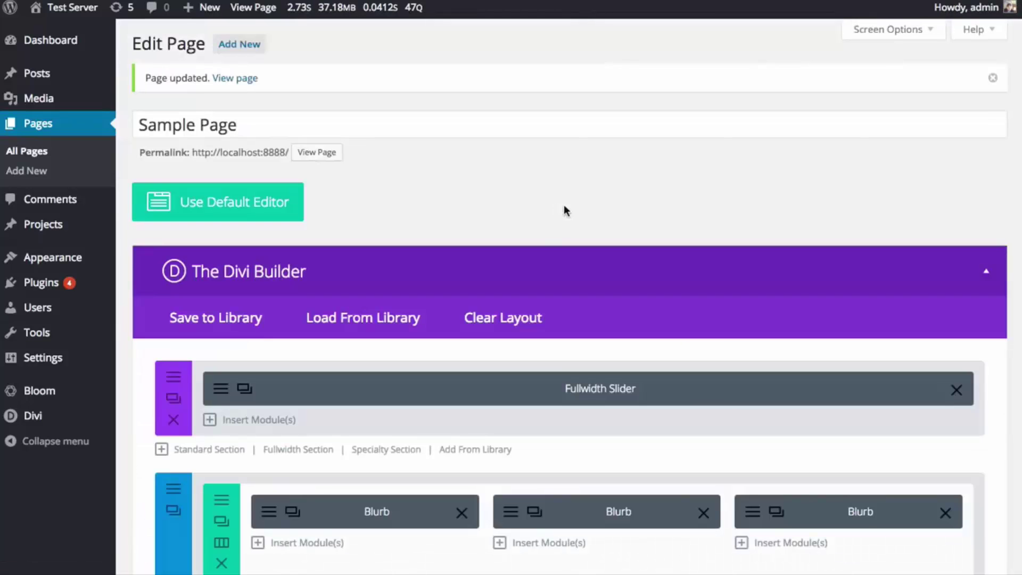
{"action": "mouse_move", "coordinate": [81, 18]}
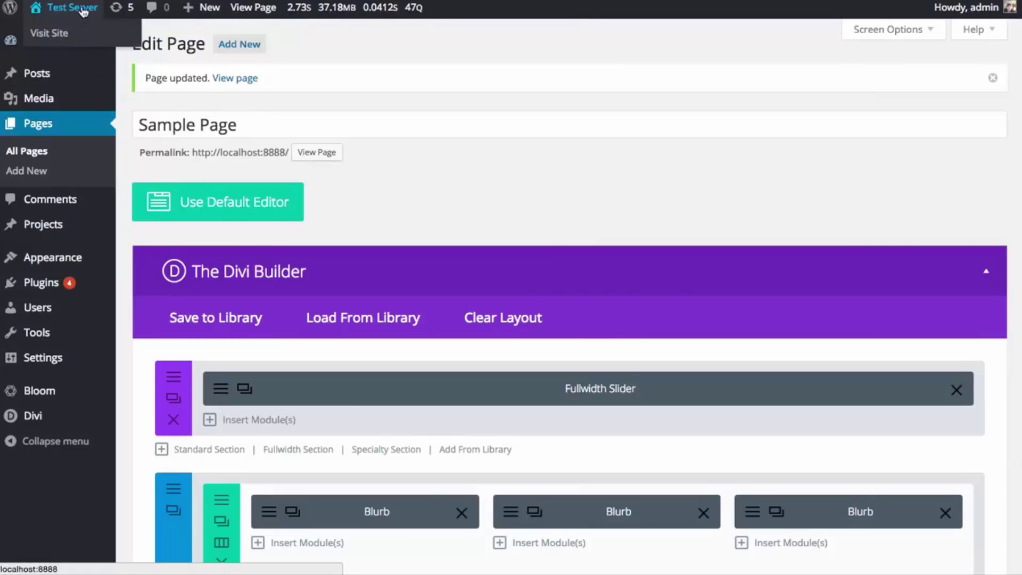
{"action": "scroll", "coordinate": [349, 142], "scroll_direction": "down", "scroll_amount": 20}
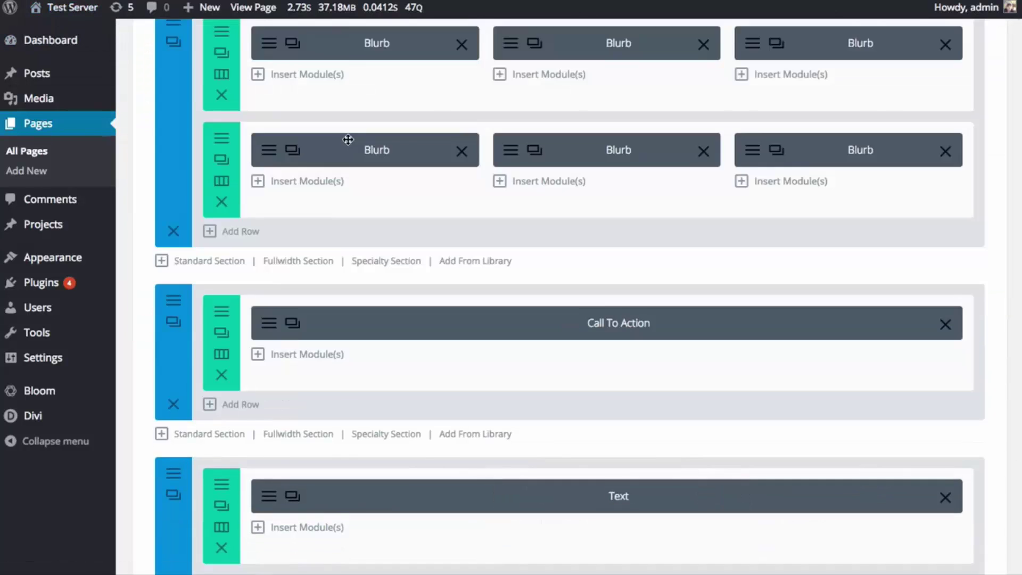
- Start a new page titled 'Test Page Two'
{"action": "scroll", "coordinate": [327, 231], "scroll_direction": "up", "scroll_amount": 20}
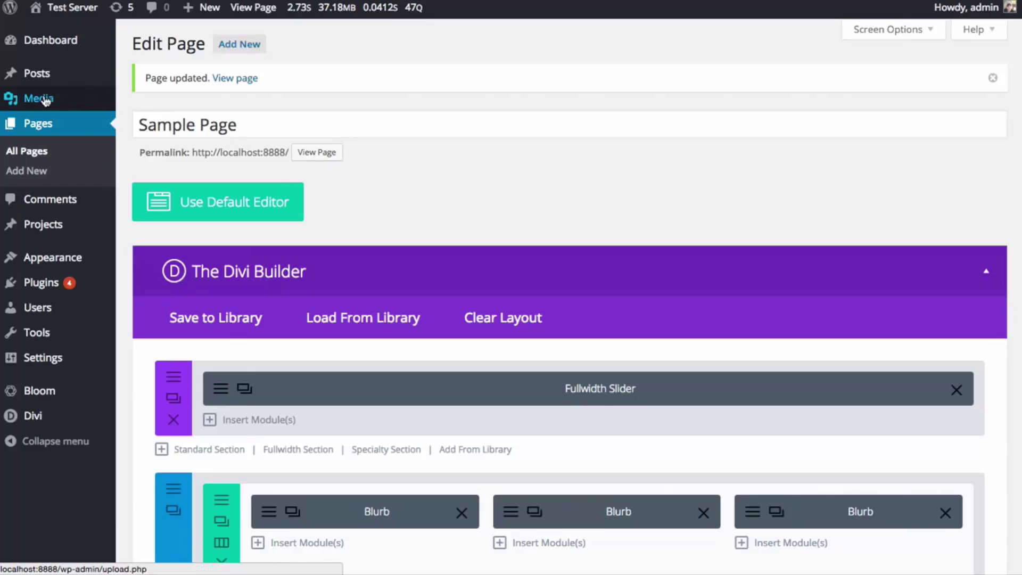
{"action": "left_click", "coordinate": [34, 172]}
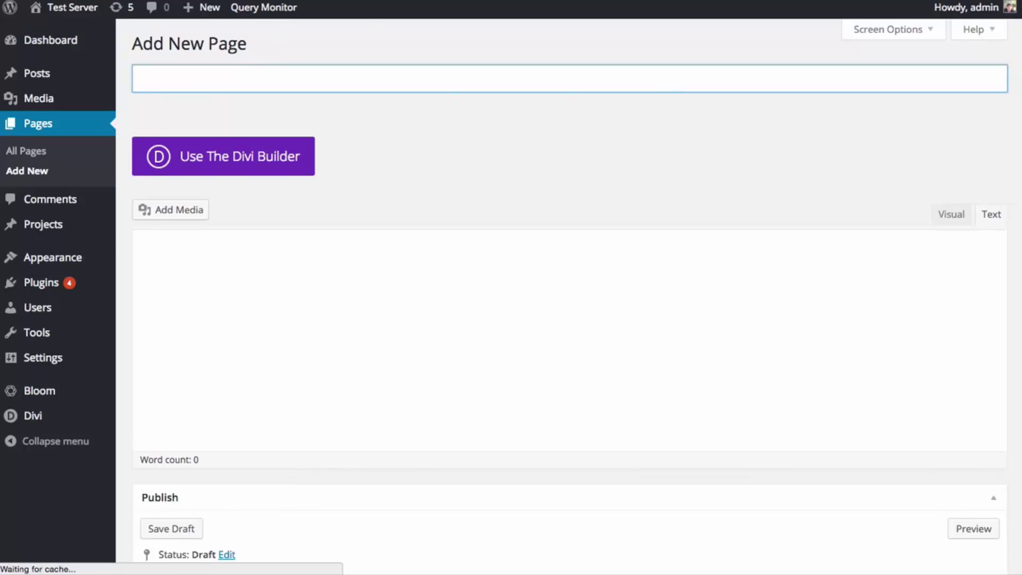
{"action": "type", "text": "Test Page Two"}
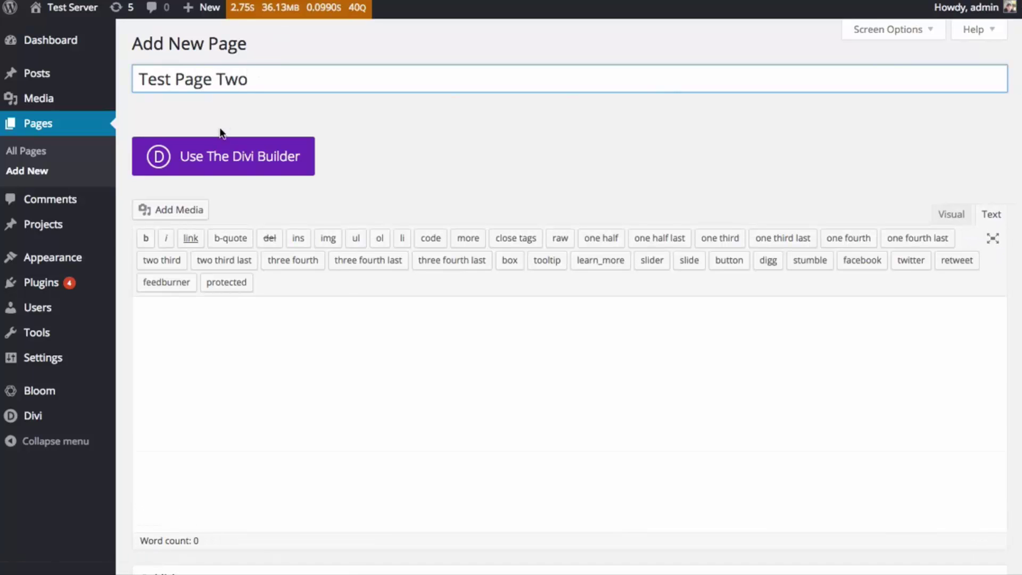
- Switch to the Divi Builder and load the Homepage Company layout from the library
{"action": "left_click", "coordinate": [220, 157]}
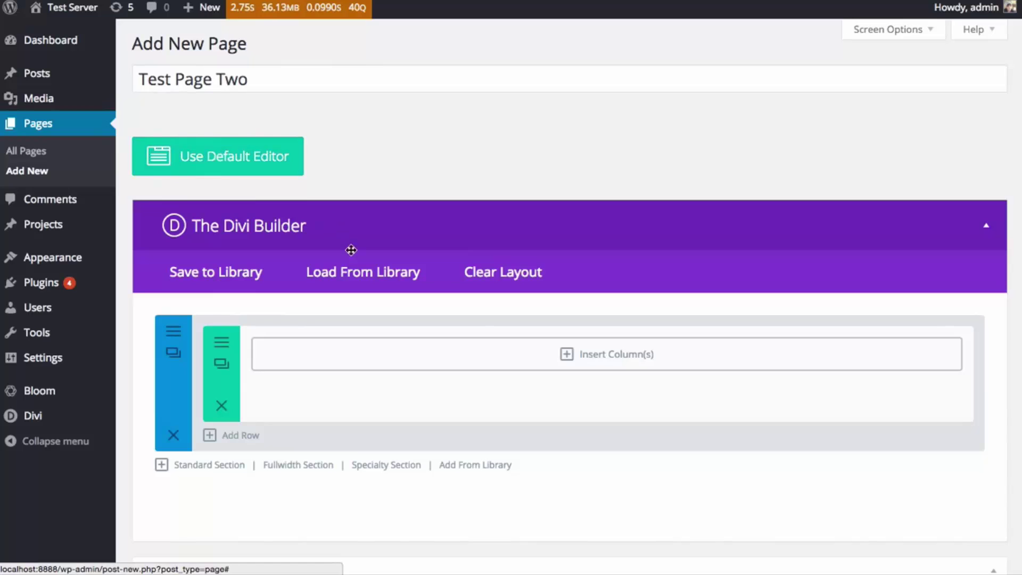
{"action": "left_click", "coordinate": [353, 271]}
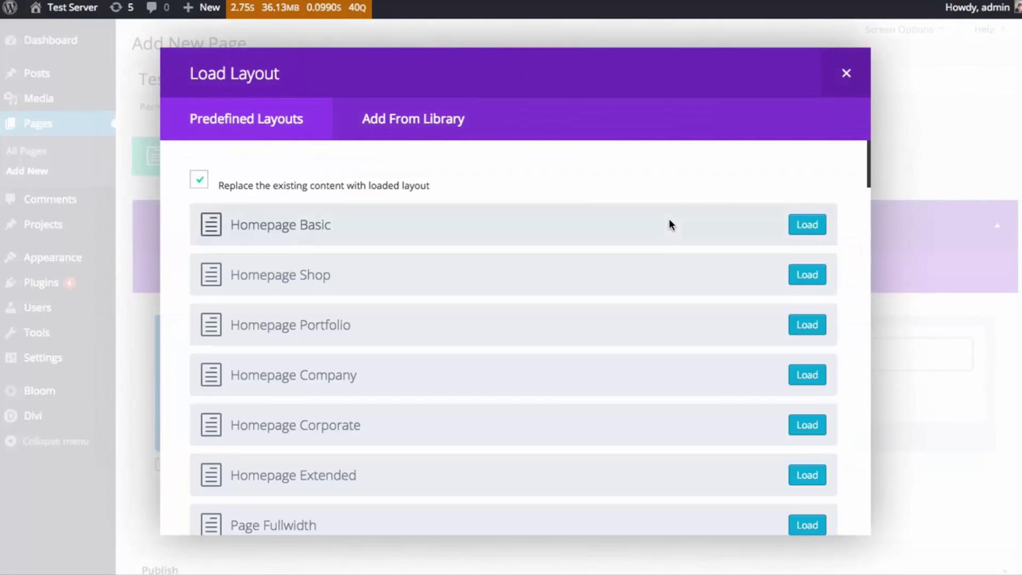
{"action": "left_click", "coordinate": [805, 373]}
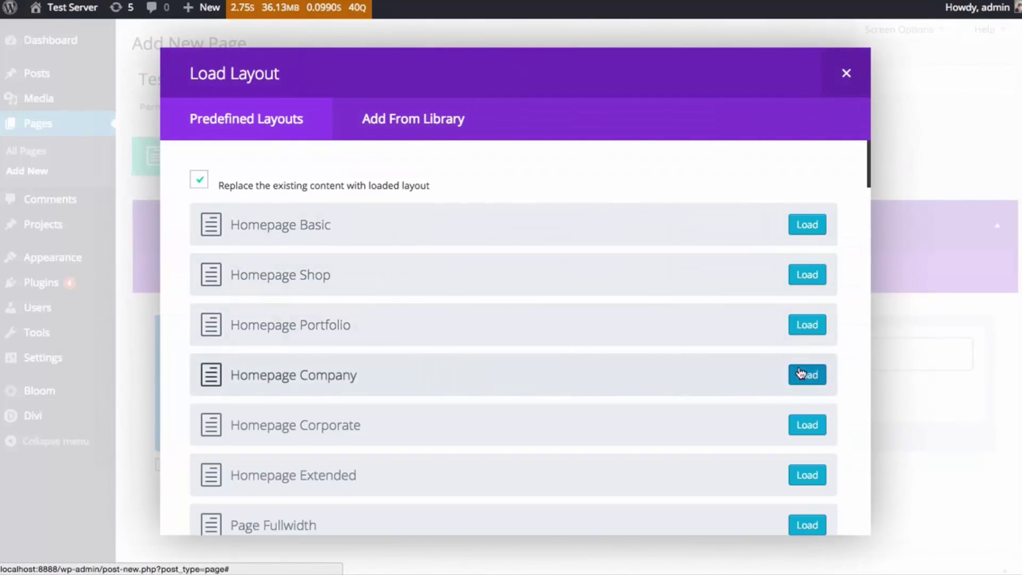
{"action": "scroll", "coordinate": [801, 346], "scroll_direction": "down", "scroll_amount": 20}
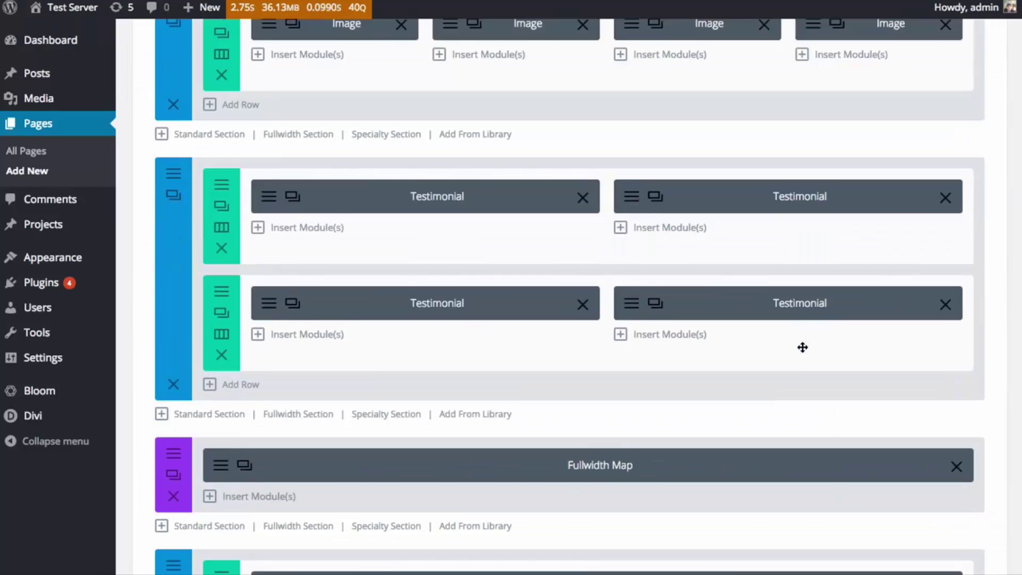
{"action": "scroll", "coordinate": [814, 351], "scroll_direction": "up", "scroll_amount": 5}
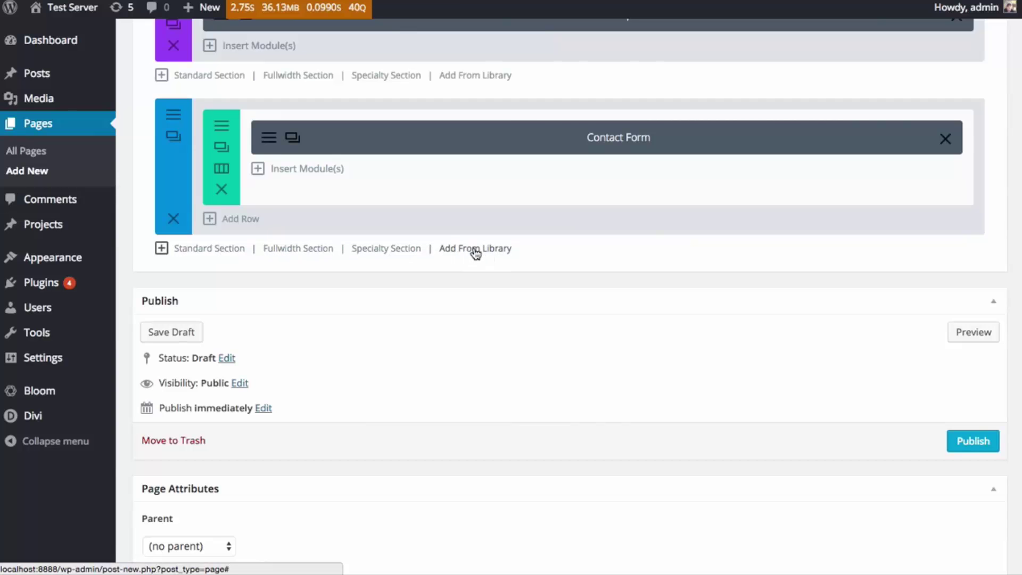
- Insert the Global CTA library section below Test Page Two's Contact Form section
{"action": "left_click", "coordinate": [480, 251]}
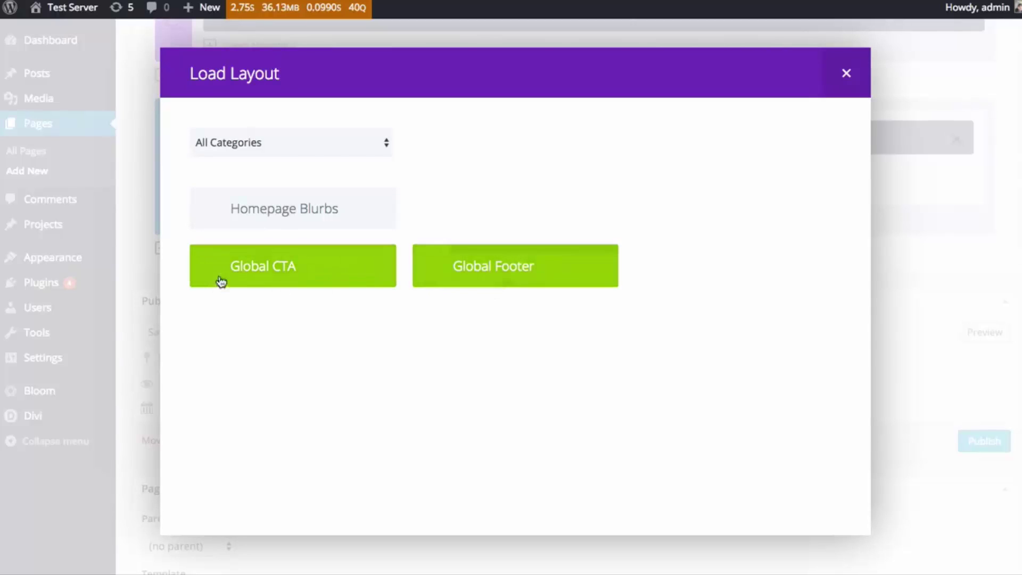
{"action": "left_click", "coordinate": [253, 271]}
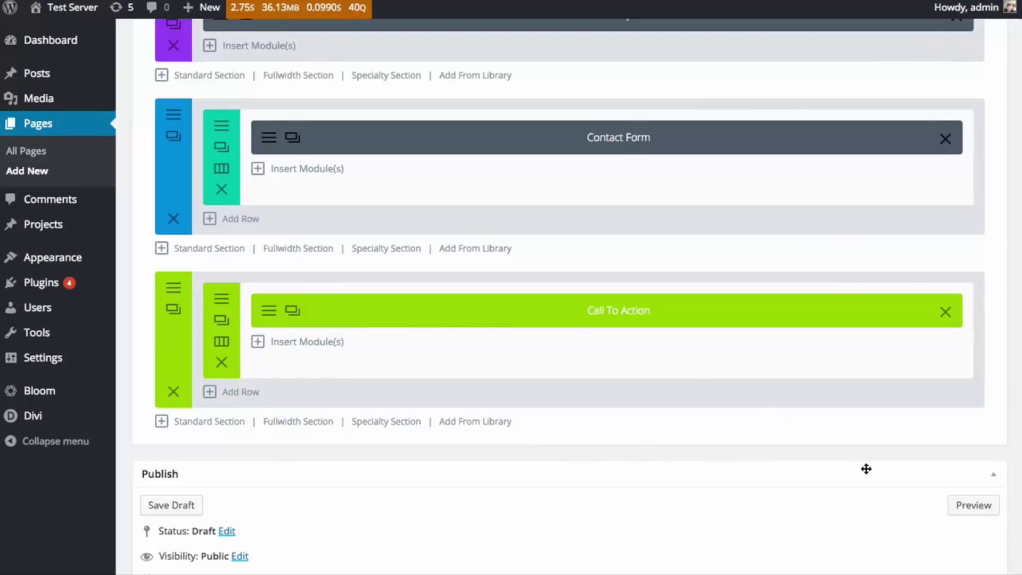
{"action": "scroll", "coordinate": [867, 468], "scroll_direction": "down", "scroll_amount": 5}
- Publish Test Page Two
{"action": "left_click", "coordinate": [961, 379]}
{"action": "scroll", "coordinate": [742, 279], "scroll_direction": "up", "scroll_amount": 15}
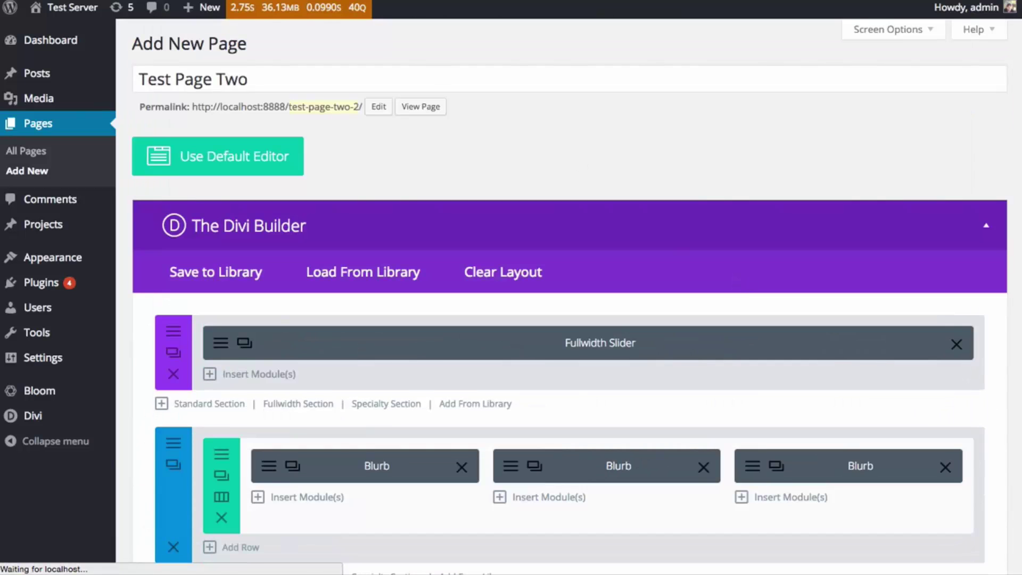
{"action": "scroll", "coordinate": [680, 160], "scroll_direction": "down", "scroll_amount": 10}
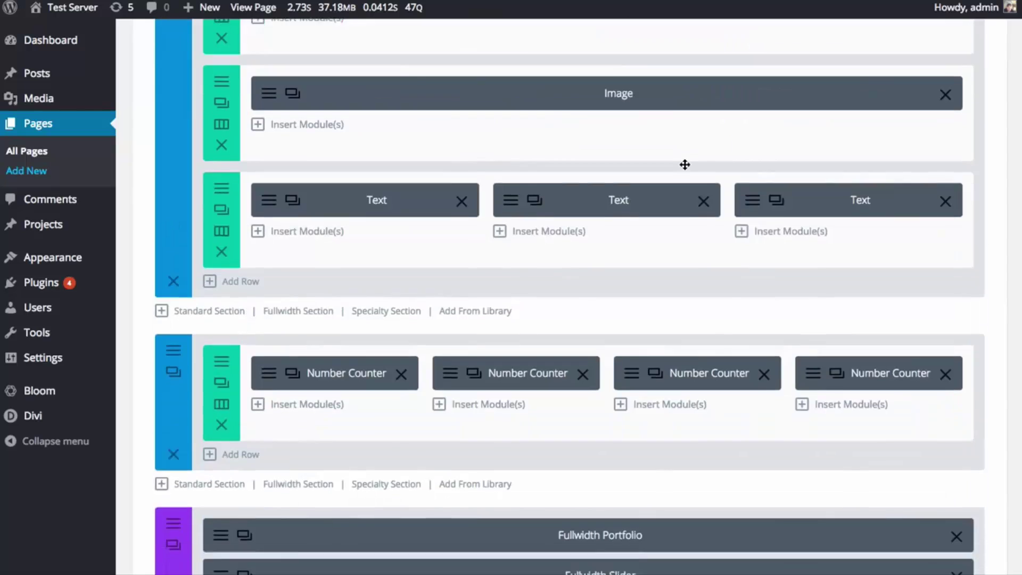
{"action": "scroll", "coordinate": [691, 167], "scroll_direction": "down", "scroll_amount": 1}
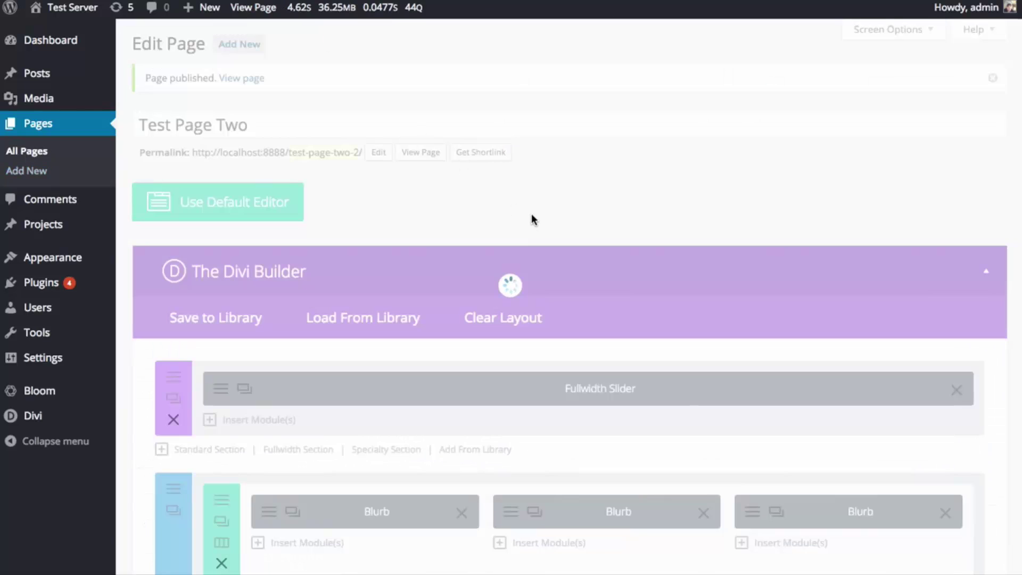
- Open the live view of the page to check its layout
{"action": "scroll", "coordinate": [533, 218], "scroll_direction": "down", "scroll_amount": 15}
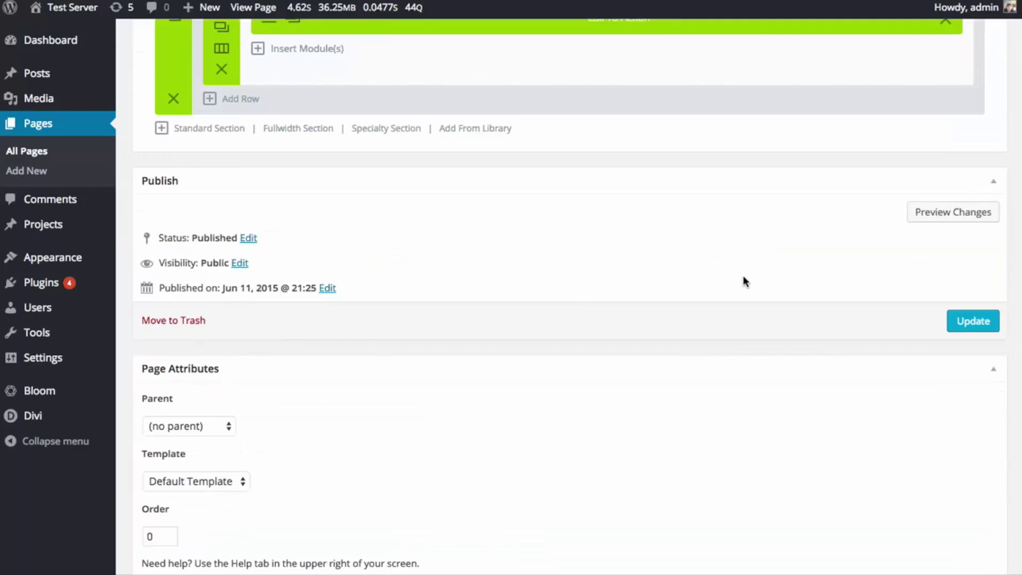
{"action": "scroll", "coordinate": [744, 279], "scroll_direction": "up", "scroll_amount": 5}
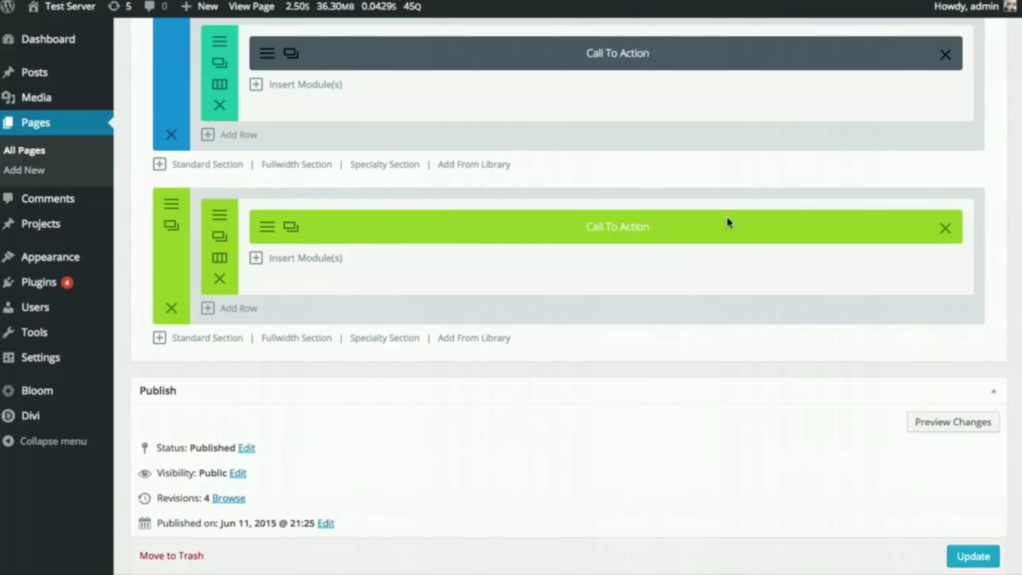
{"action": "scroll", "coordinate": [662, 278], "scroll_direction": "up", "scroll_amount": 10}
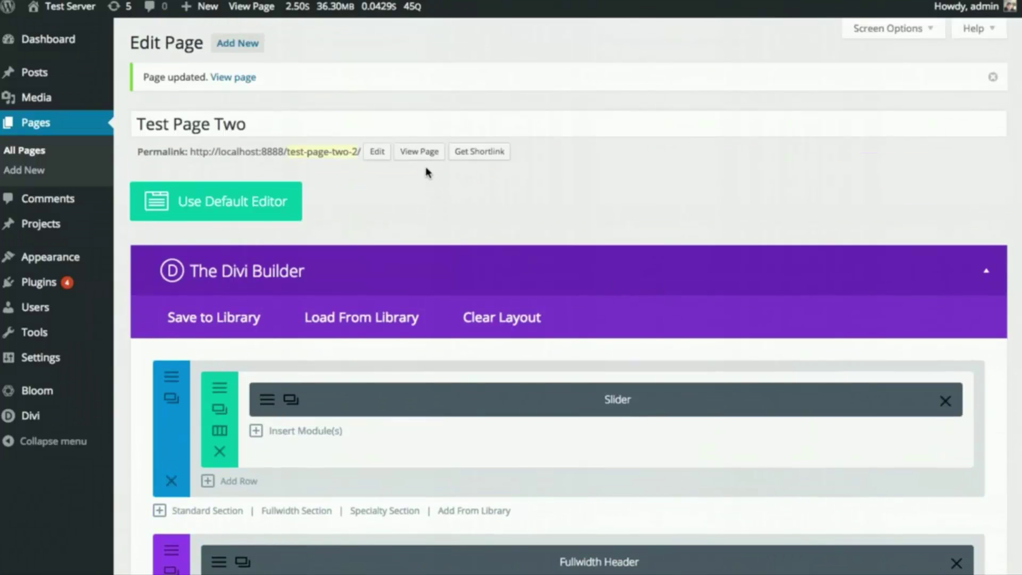
{"action": "left_click", "coordinate": [421, 155]}
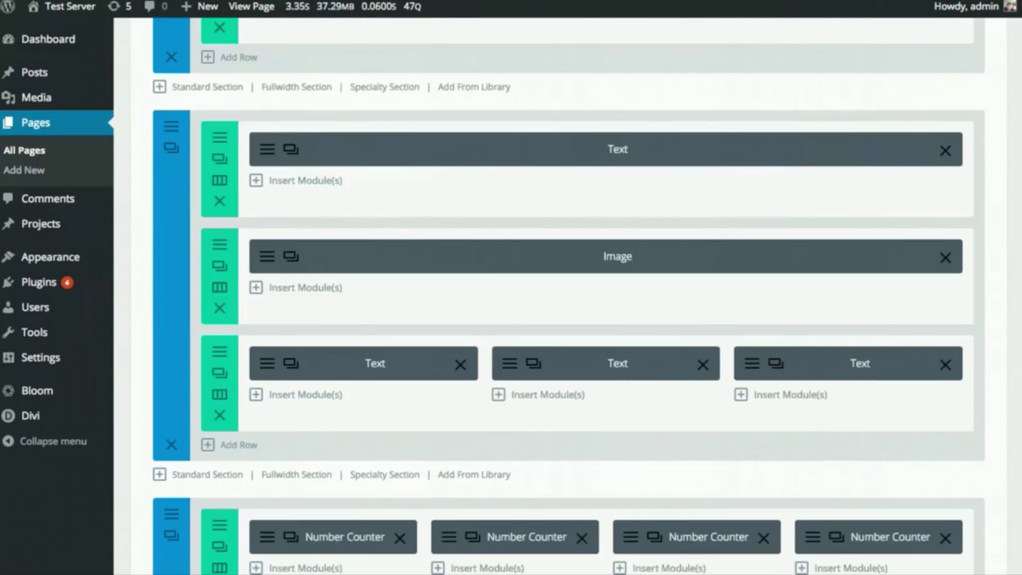
{"action": "scroll", "coordinate": [484, 196], "scroll_direction": "up", "scroll_amount": 10}
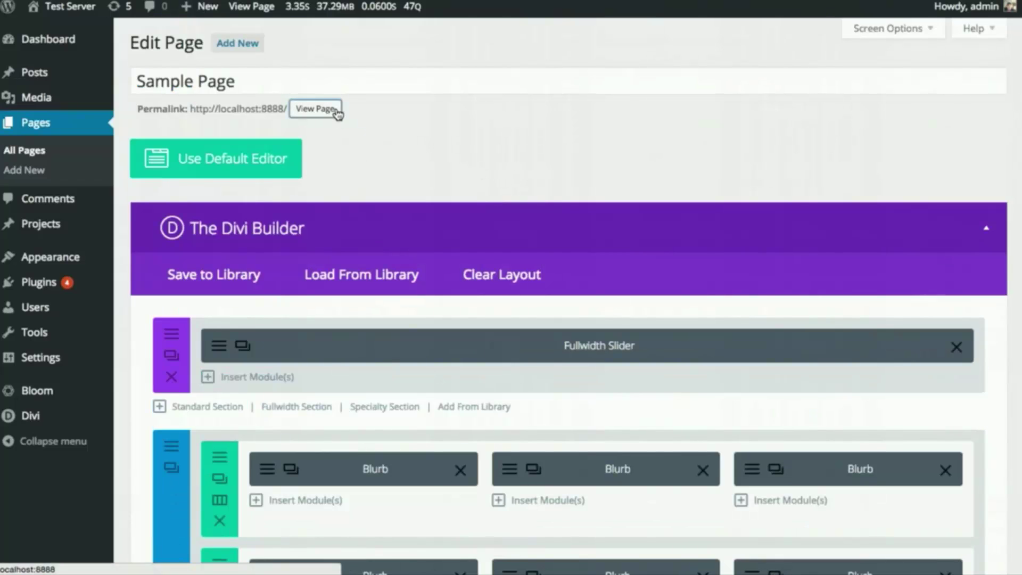
{"action": "left_click", "coordinate": [332, 110]}
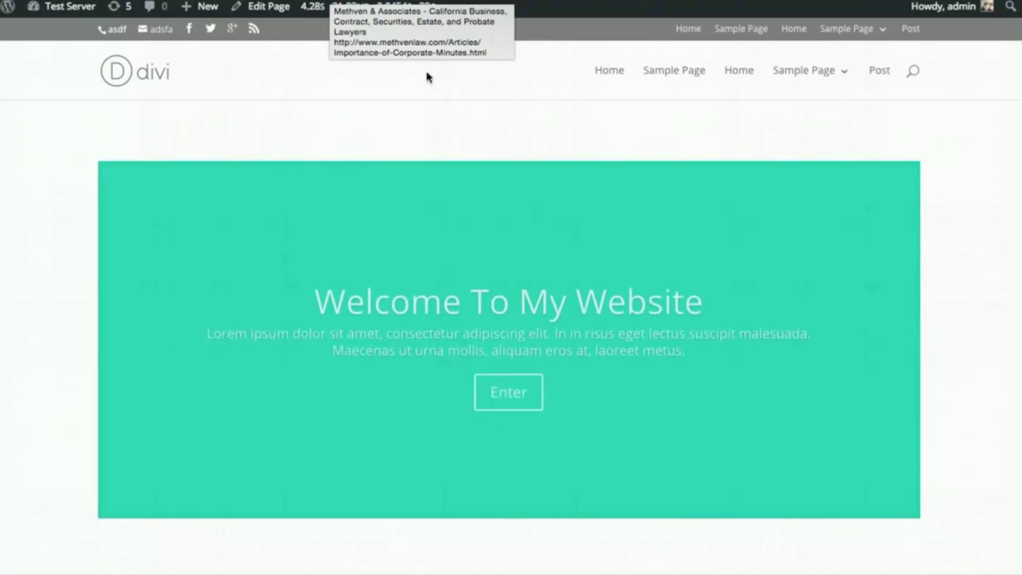
{"action": "scroll", "coordinate": [904, 181], "scroll_direction": "down", "scroll_amount": 10}
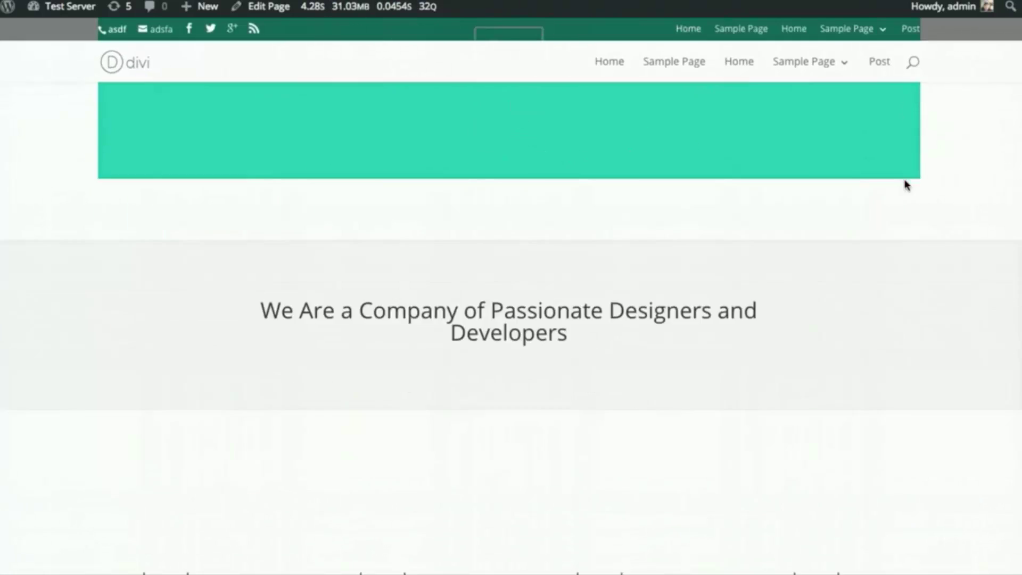
{"action": "scroll", "coordinate": [906, 183], "scroll_direction": "down", "scroll_amount": 4}
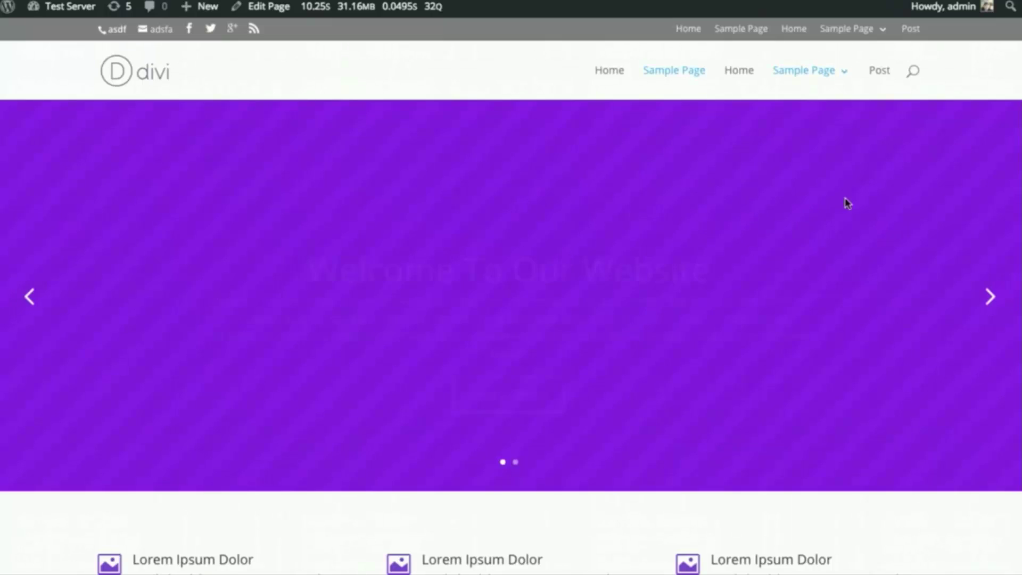
{"action": "scroll", "coordinate": [581, 497], "scroll_direction": "down", "scroll_amount": 10}
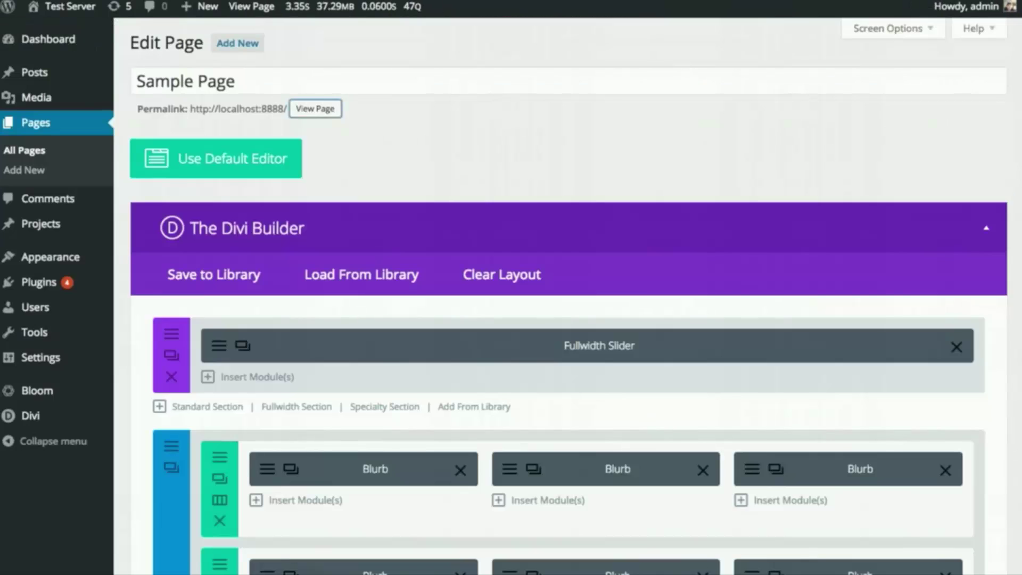
- Append 'For 20% Off' after 'Signup Today' in the Call To Action heading and save the module
{"action": "scroll", "coordinate": [648, 196], "scroll_direction": "down", "scroll_amount": 10}
{"action": "scroll", "coordinate": [648, 197], "scroll_direction": "down", "scroll_amount": 10}
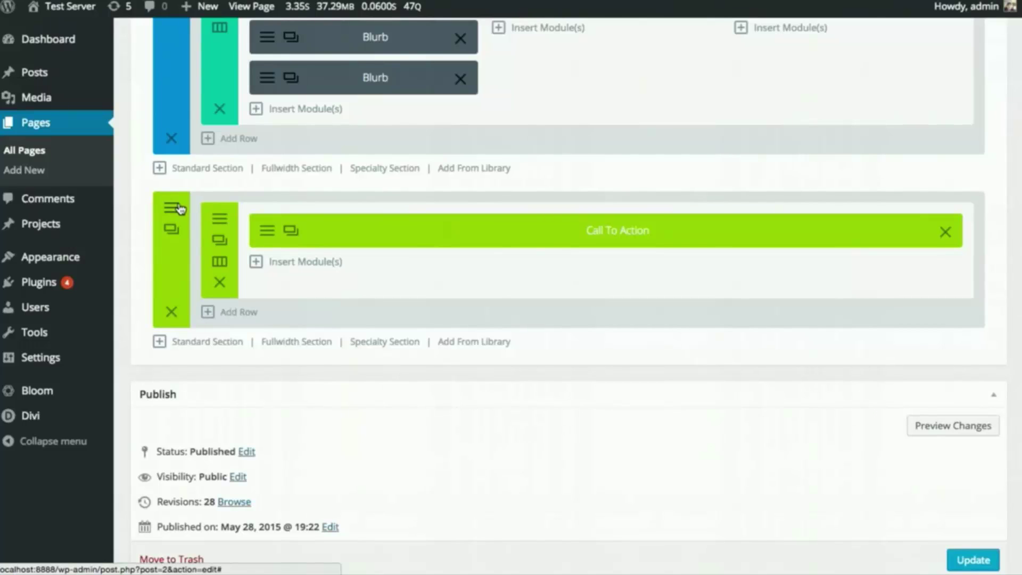
{"action": "left_click", "coordinate": [267, 232]}
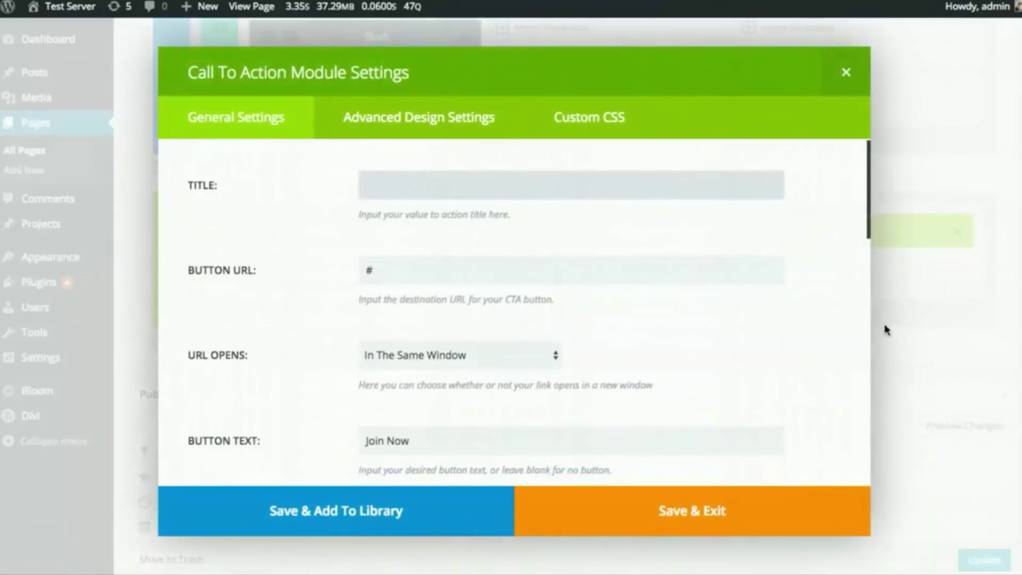
{"action": "scroll", "coordinate": [810, 318], "scroll_direction": "down", "scroll_amount": 10}
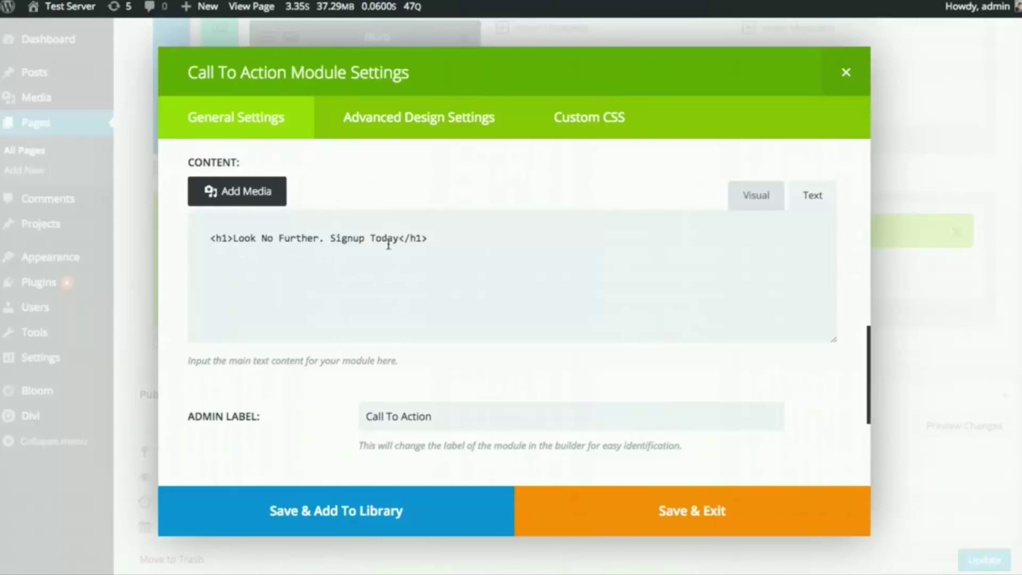
{"action": "left_click_drag", "start_coordinate": [399, 239], "coordinate": [330, 238]}
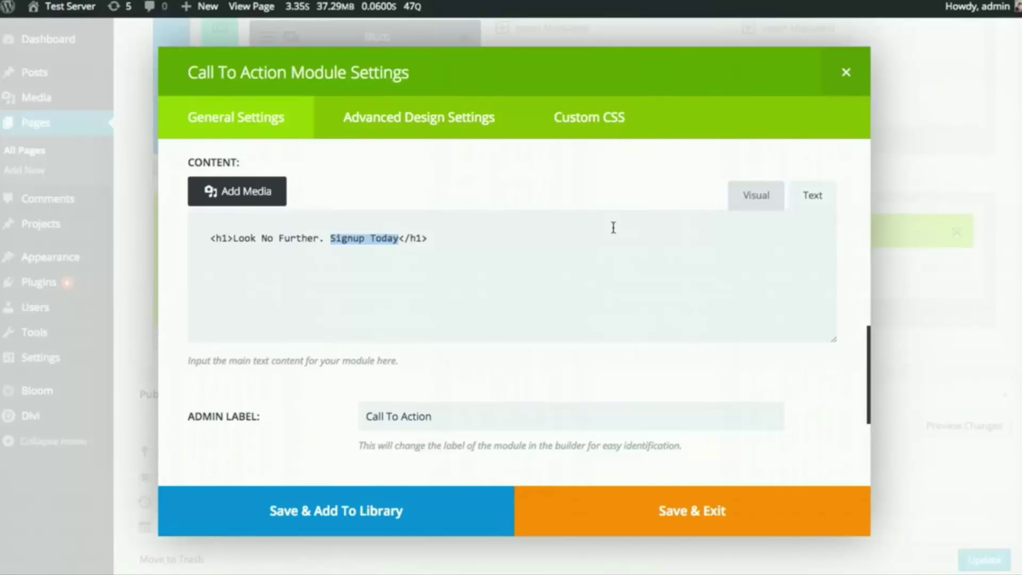
{"action": "left_click", "coordinate": [398, 238]}
{"action": "type", "text": "For 20%"}
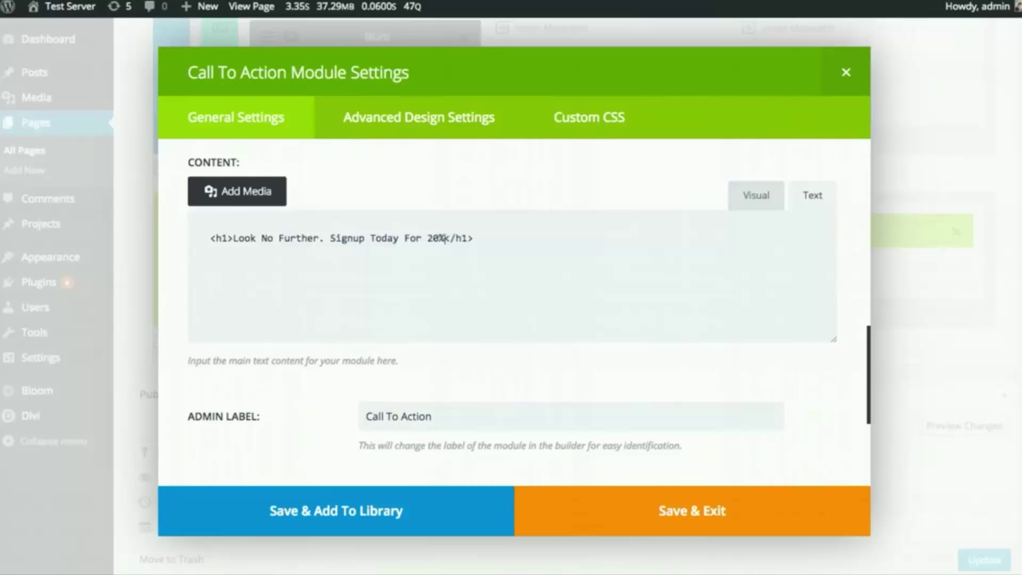
{"action": "type", "text": " Off"}
{"action": "left_click", "coordinate": [713, 519]}
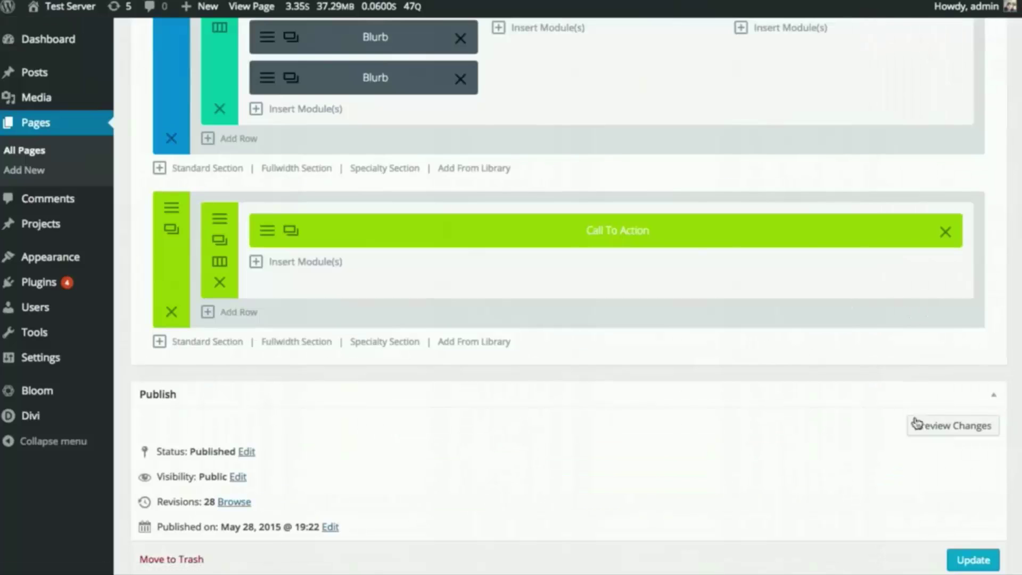
- Update the Sample Page and reload the live page to confirm the 'For 20% Off' heading
{"action": "left_click", "coordinate": [972, 559]}
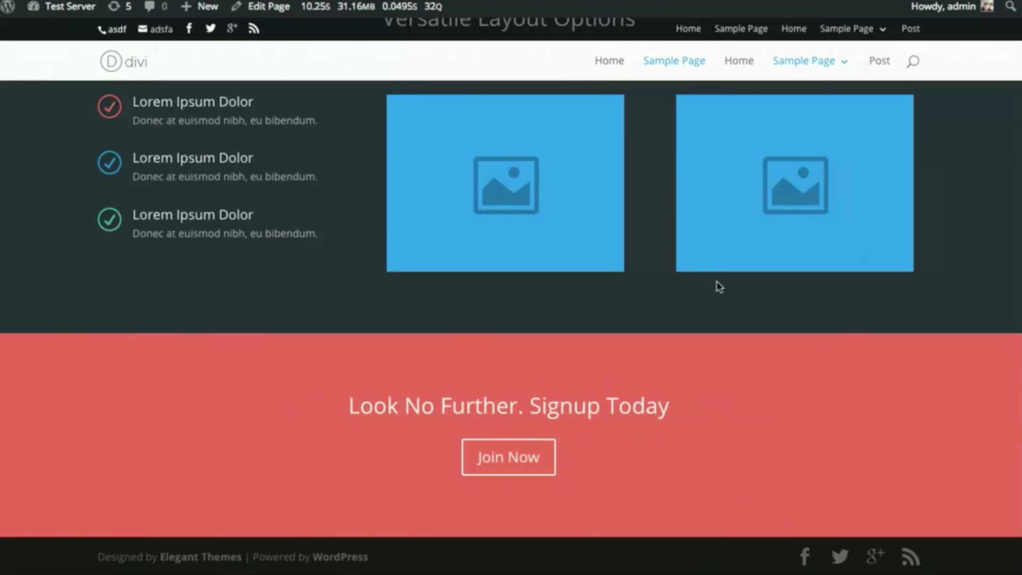
{"action": "key", "text": "super+r"}
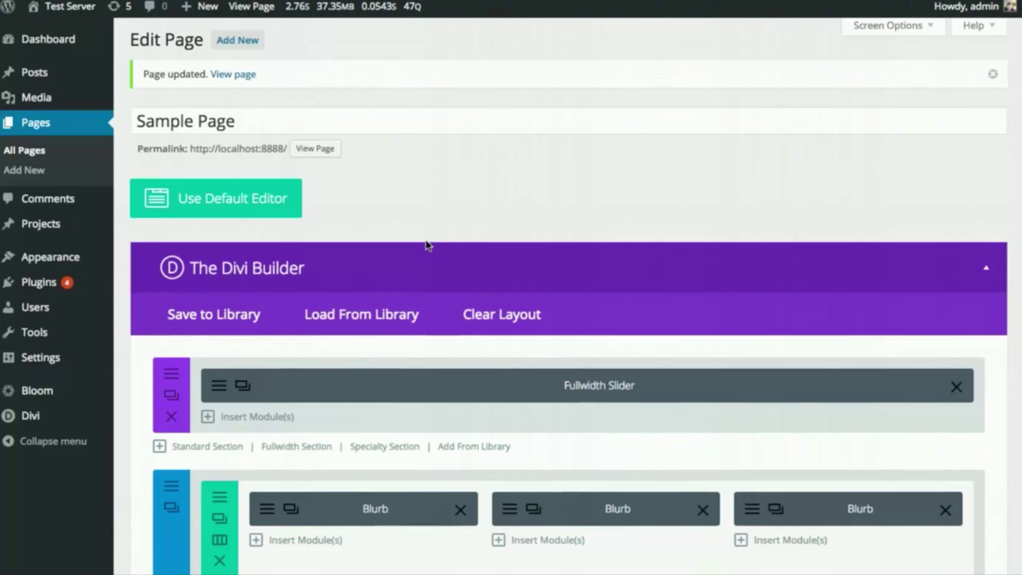
- Choose the purple swatch as the Call To Action section's background colour
{"action": "scroll", "coordinate": [429, 245], "scroll_direction": "down", "scroll_amount": 15}
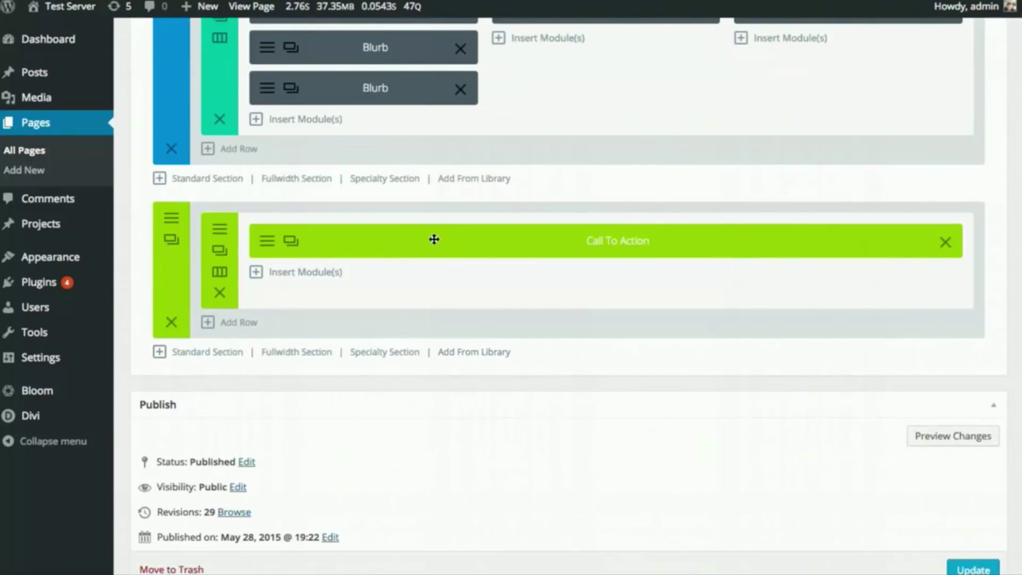
{"action": "left_click", "coordinate": [171, 224]}
{"action": "left_click", "coordinate": [519, 386]}
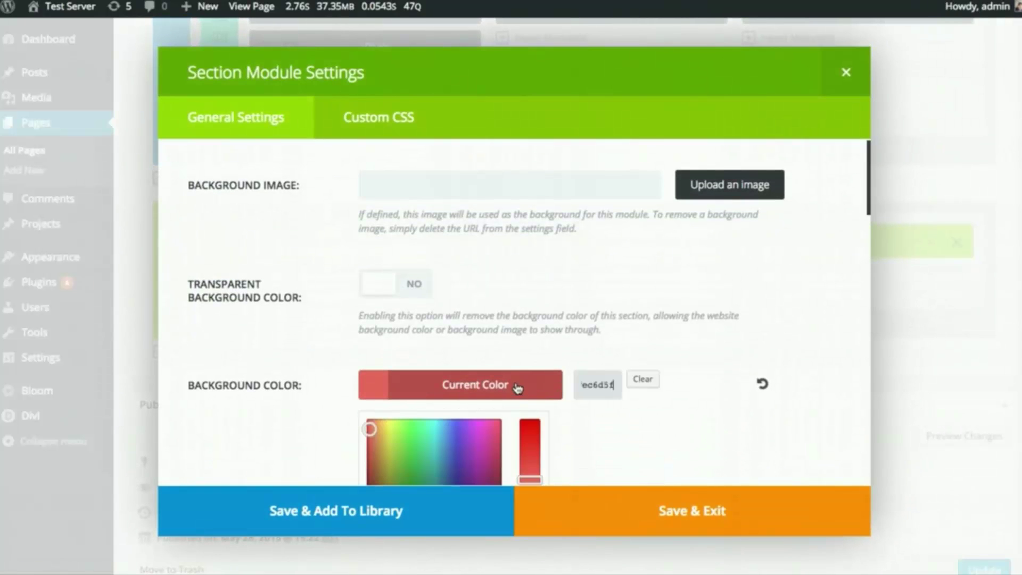
{"action": "scroll", "coordinate": [524, 389], "scroll_direction": "down", "scroll_amount": 2}
{"action": "left_click", "coordinate": [495, 456]}
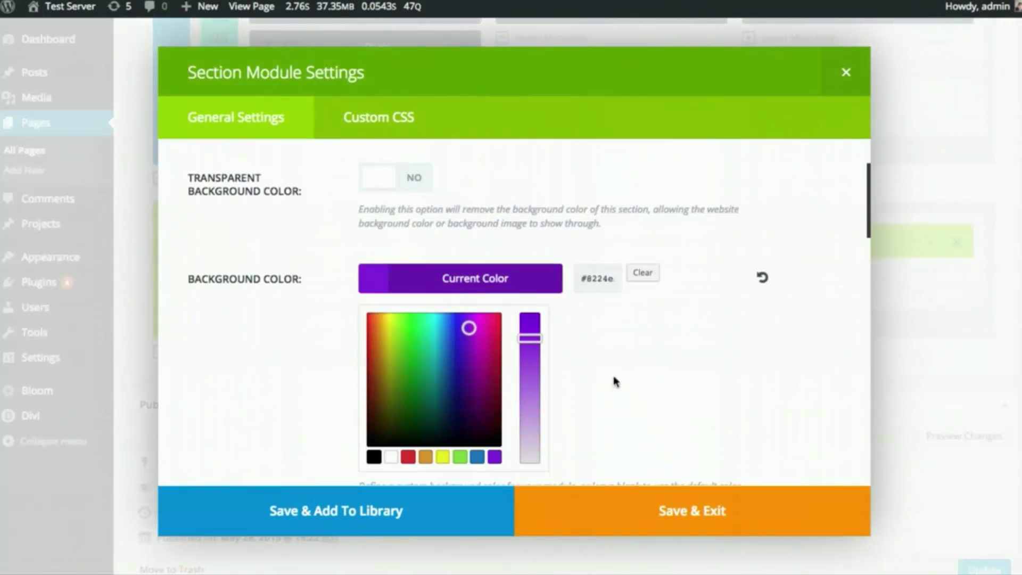
{"action": "left_click", "coordinate": [473, 286]}
- Save the section settings and update the Sample Page
{"action": "left_click", "coordinate": [686, 511]}
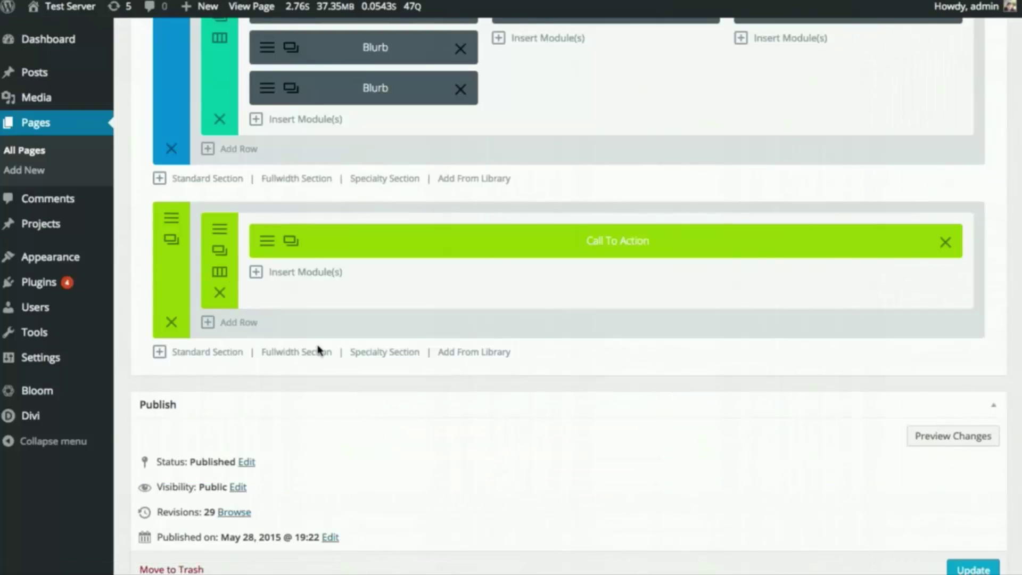
{"action": "scroll", "coordinate": [824, 408], "scroll_direction": "down", "scroll_amount": 2}
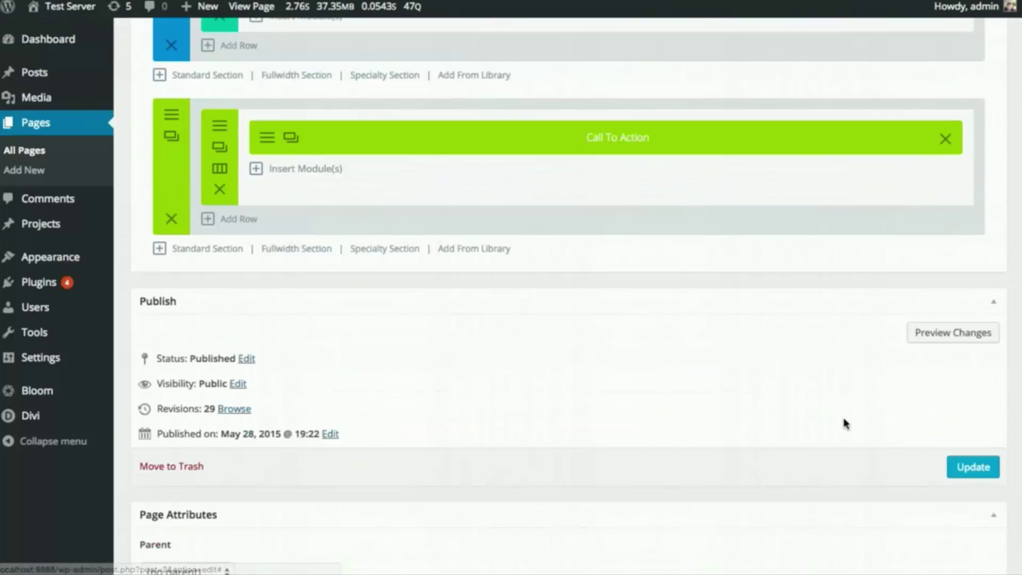
{"action": "left_click", "coordinate": [958, 468]}
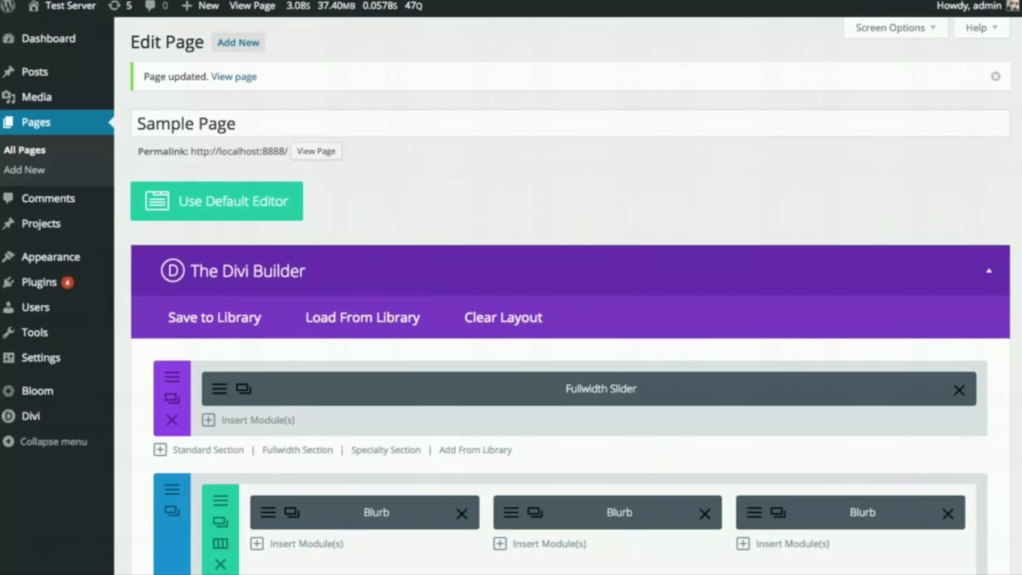
{"action": "scroll", "coordinate": [532, 255], "scroll_direction": "down", "scroll_amount": 3}
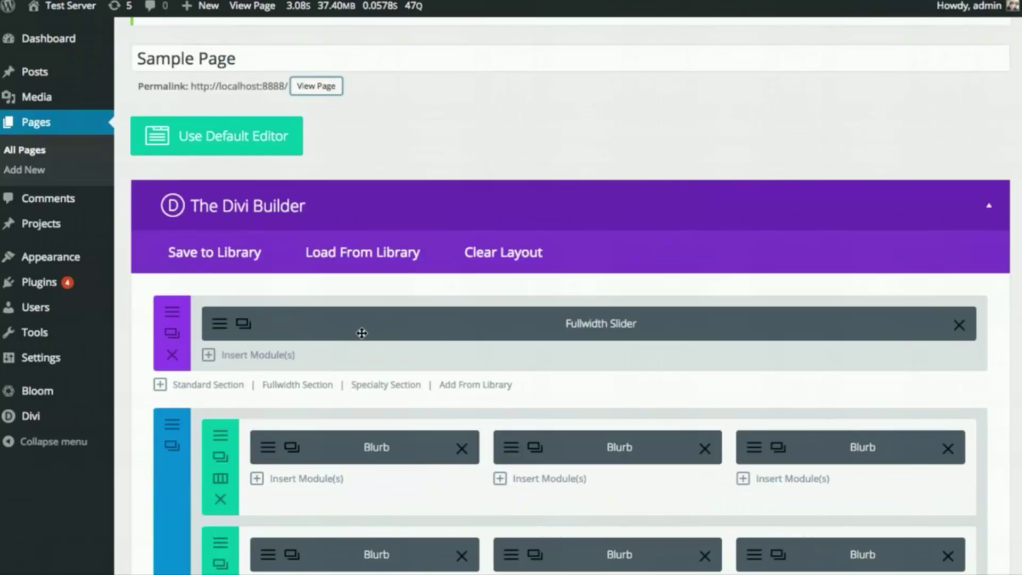
{"action": "left_click", "coordinate": [277, 436]}
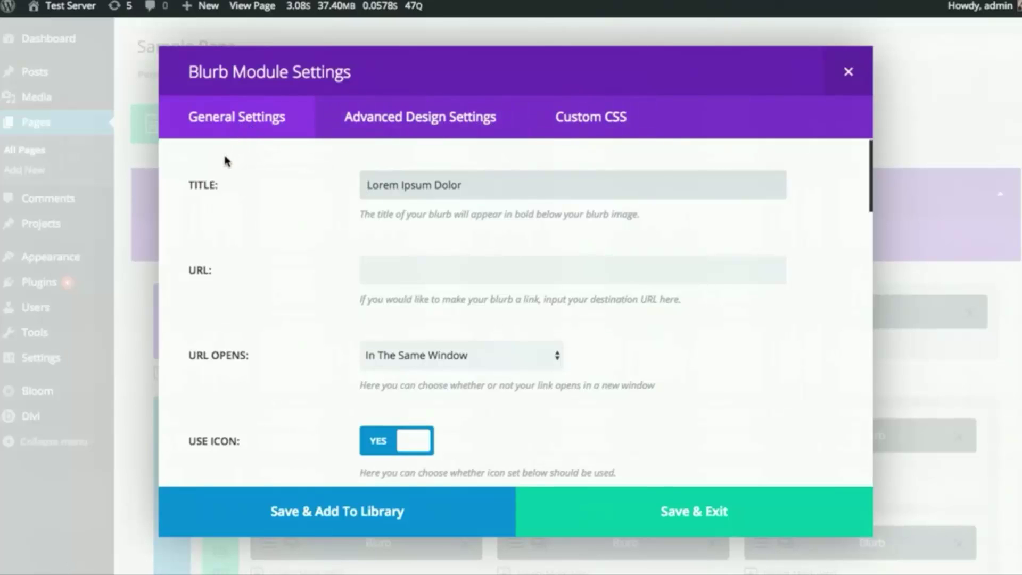
{"action": "left_click", "coordinate": [848, 72]}
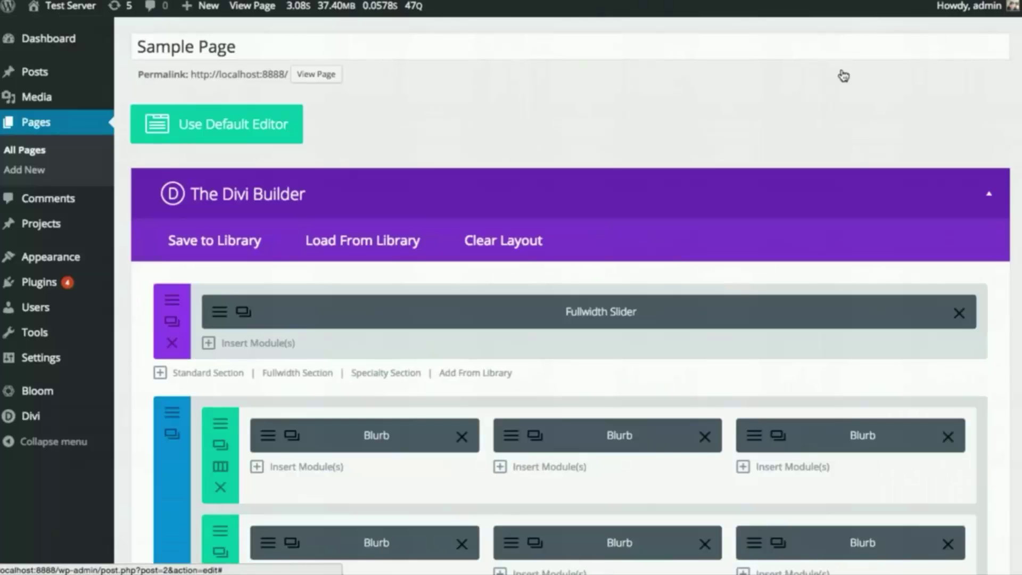